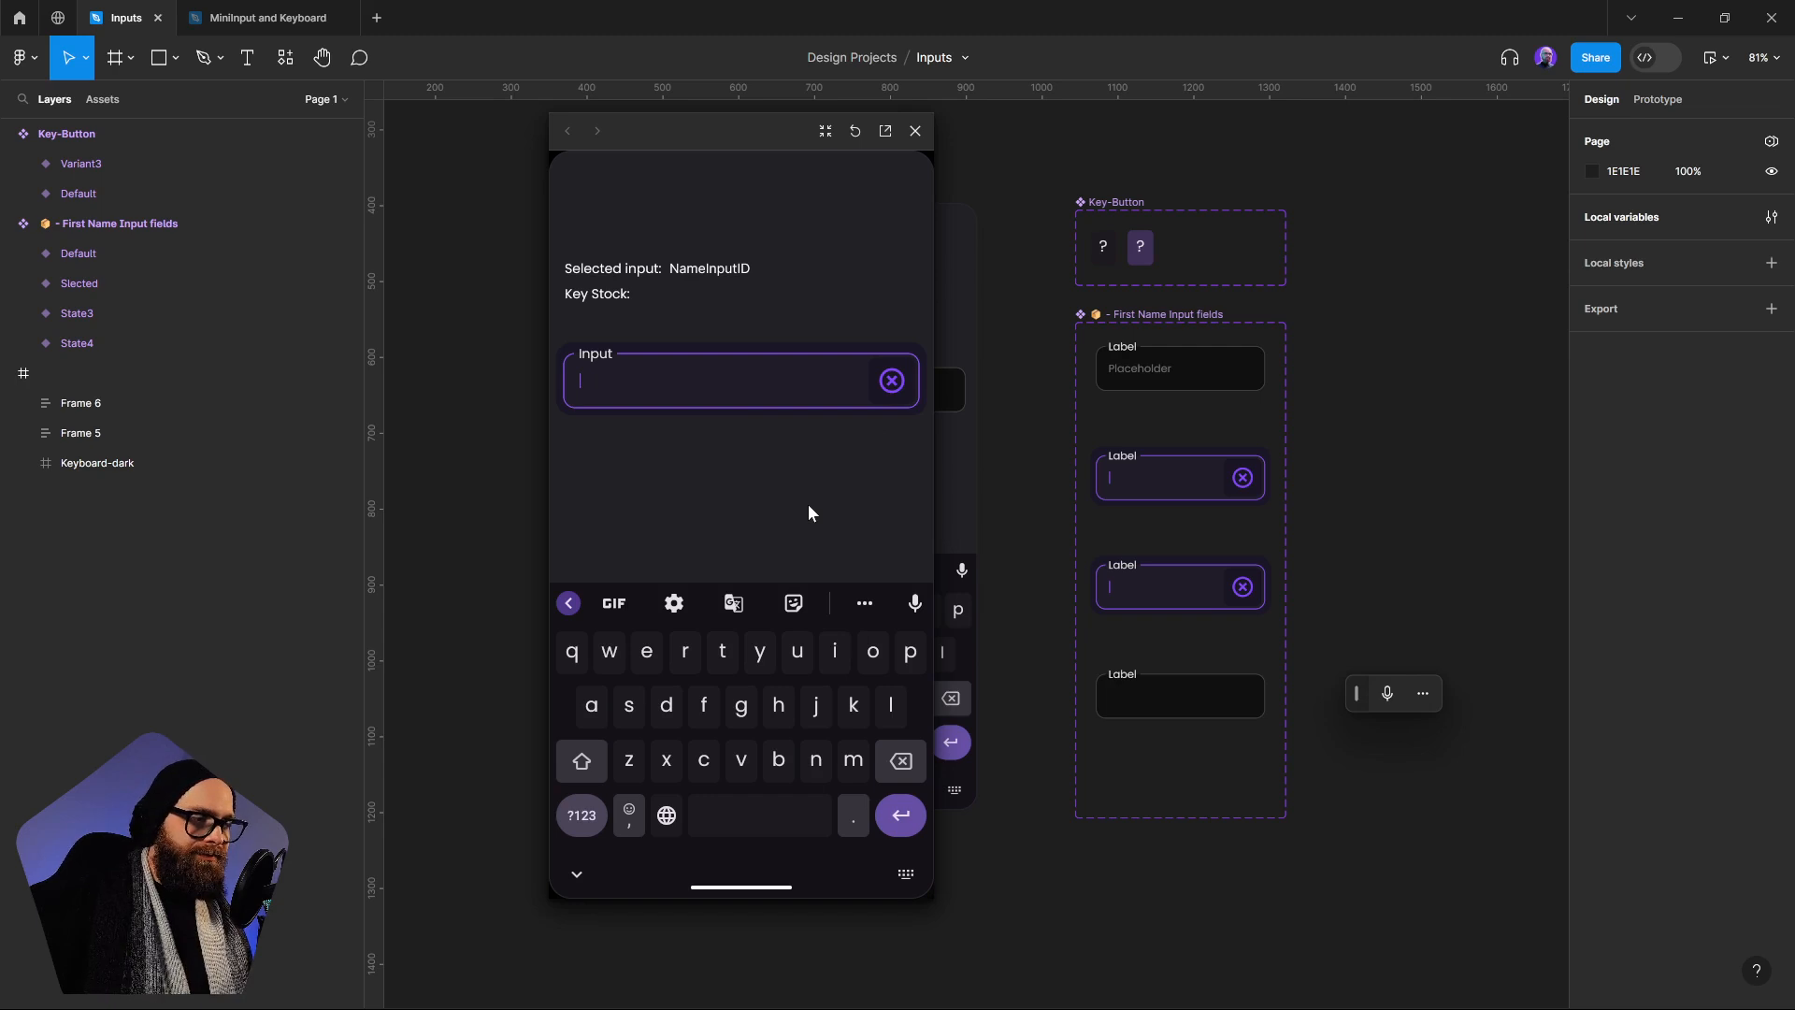
Close the prototype preview and move the floating voice typing bar aside on the canvas
left_click(915, 131)
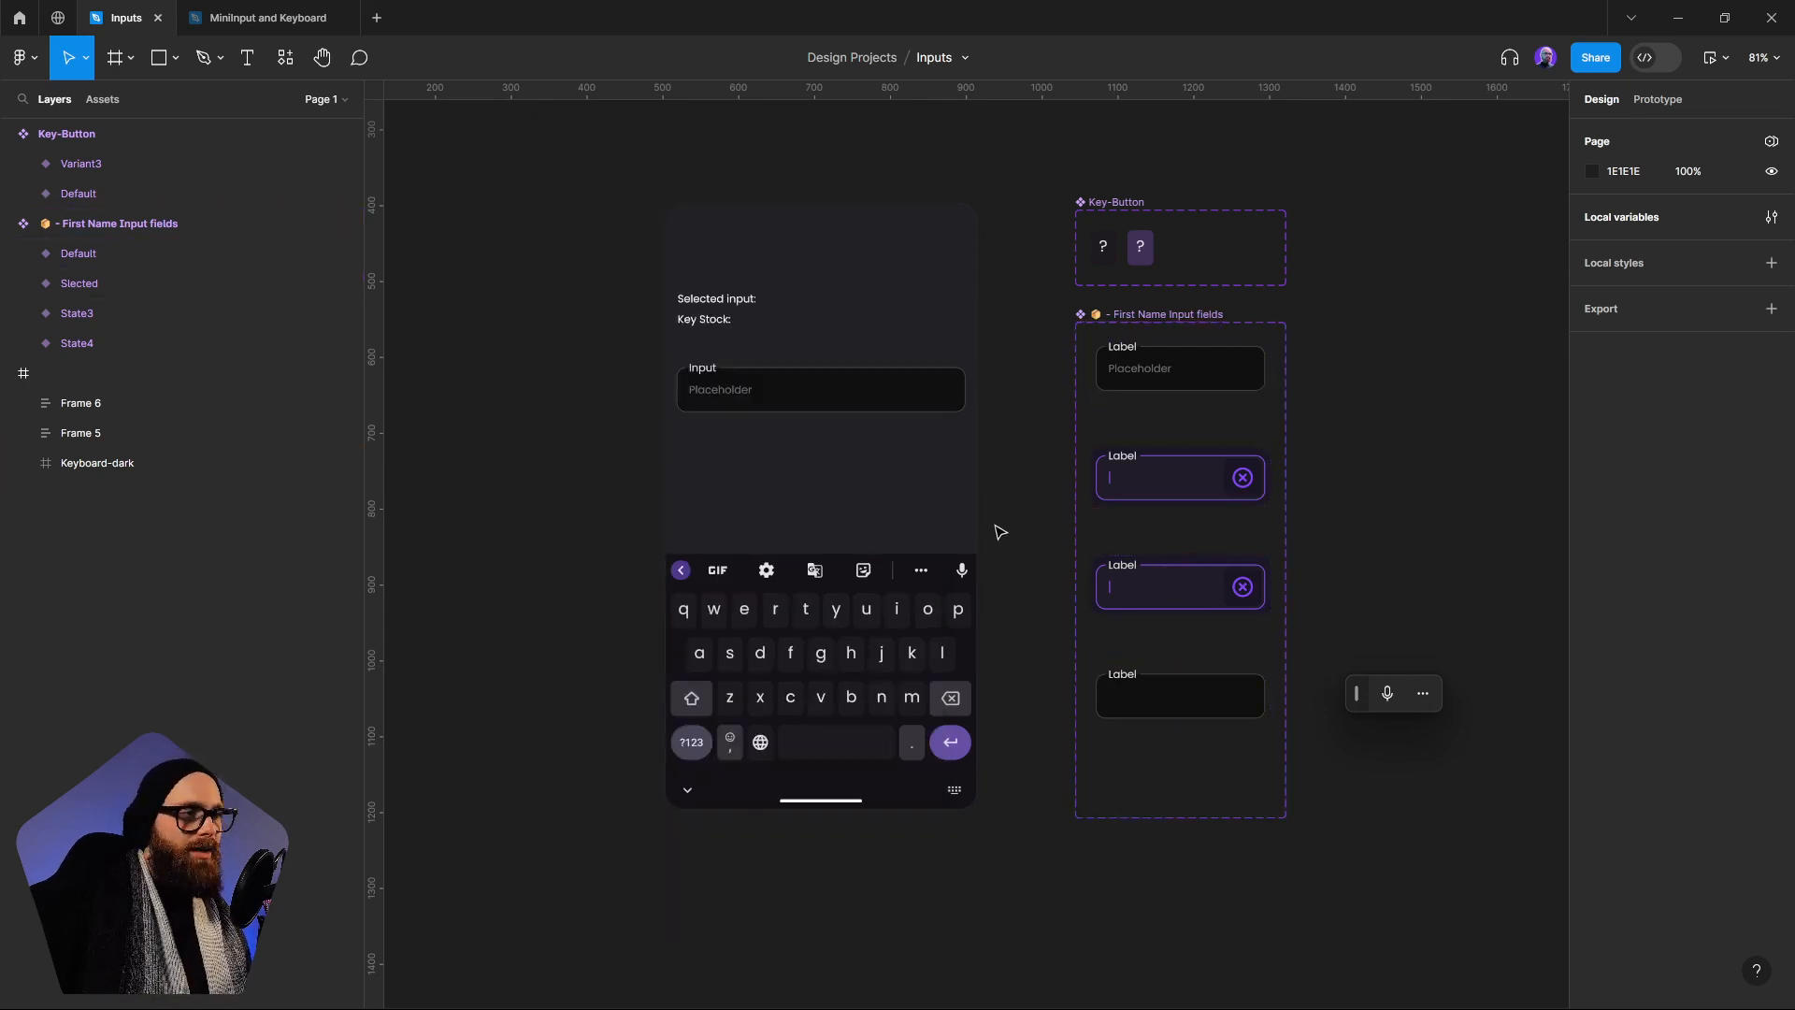
left_click(962, 564)
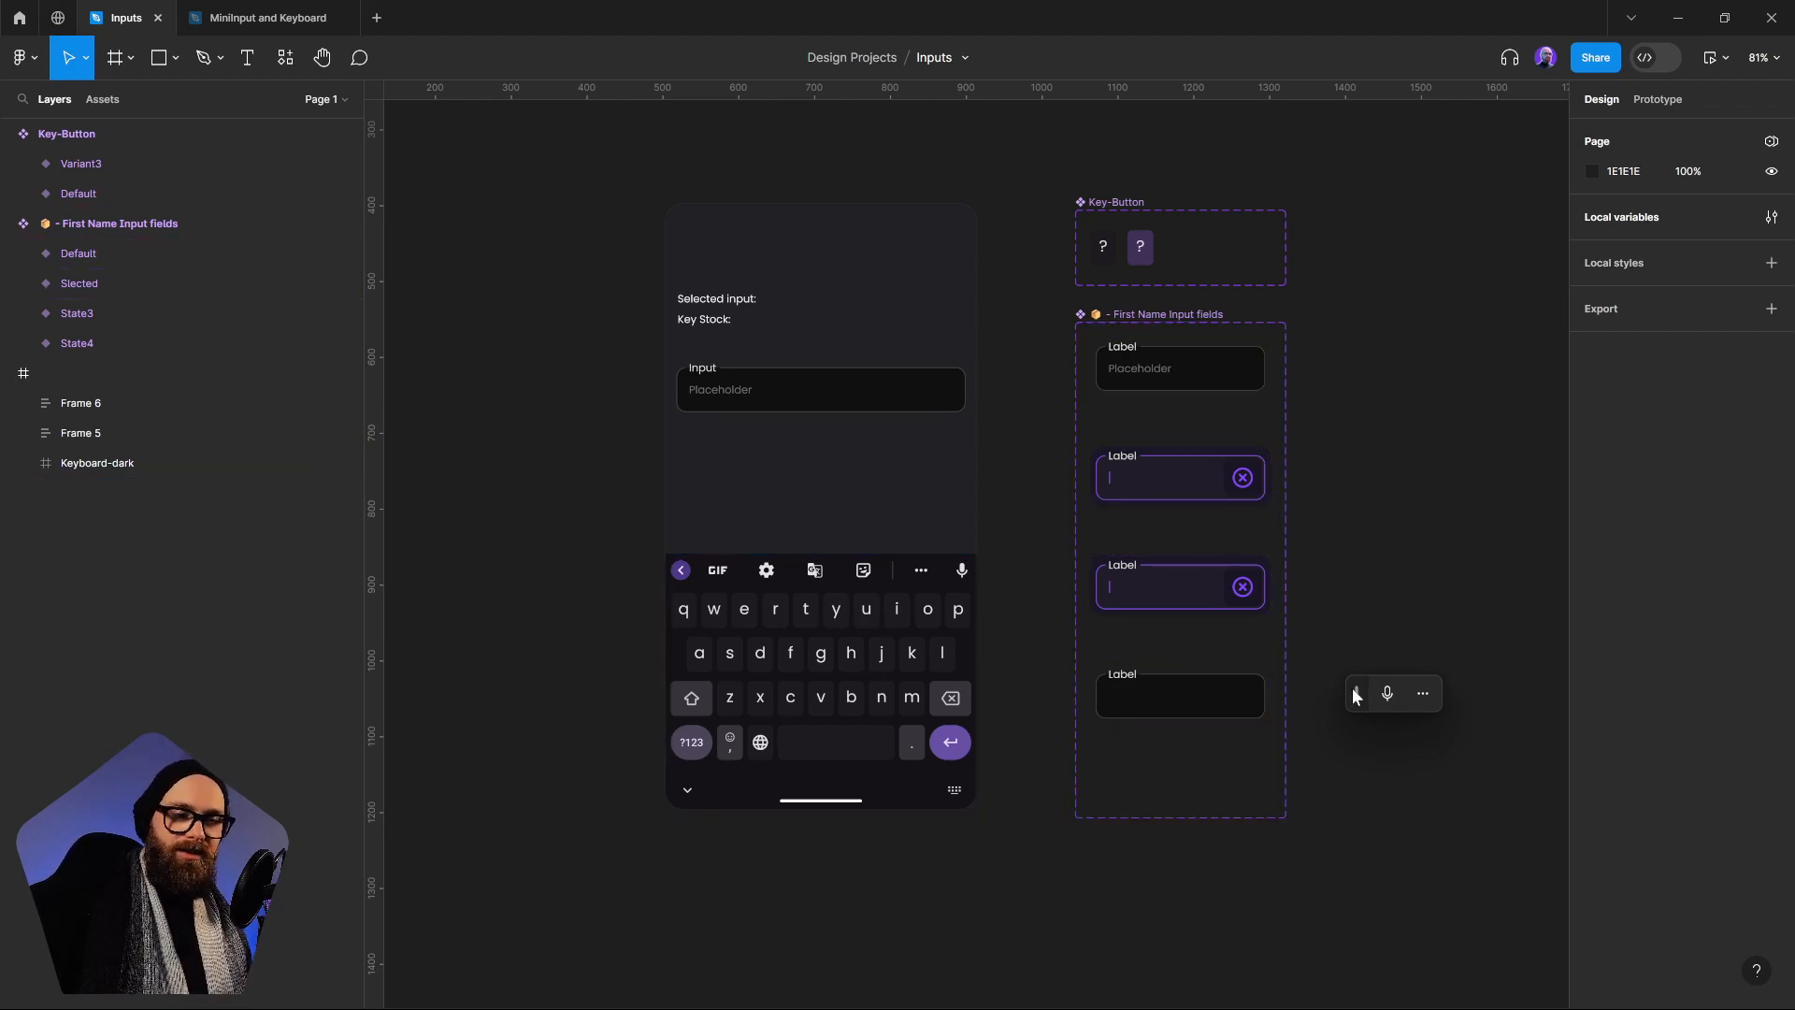
left_click_drag(1355, 693, 1387, 731)
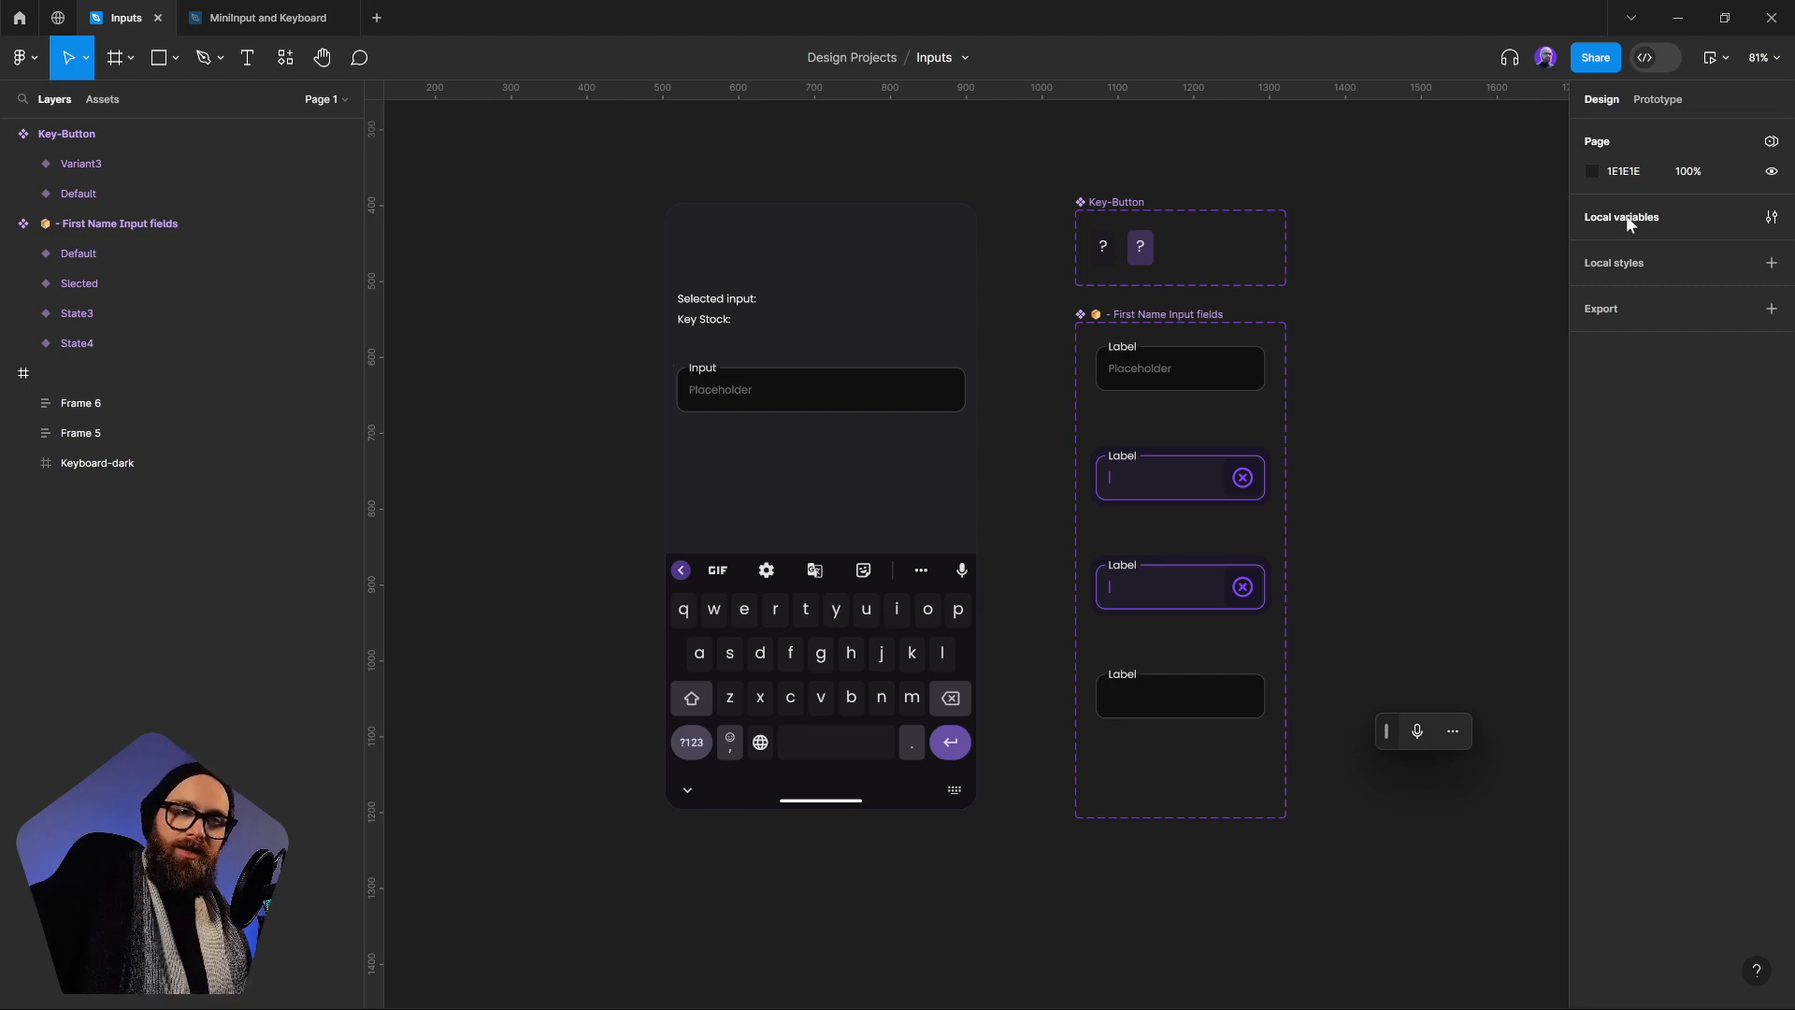
Review the Keys collection in the local variables from its first to its last entry, then close the variables window
left_click(1770, 220)
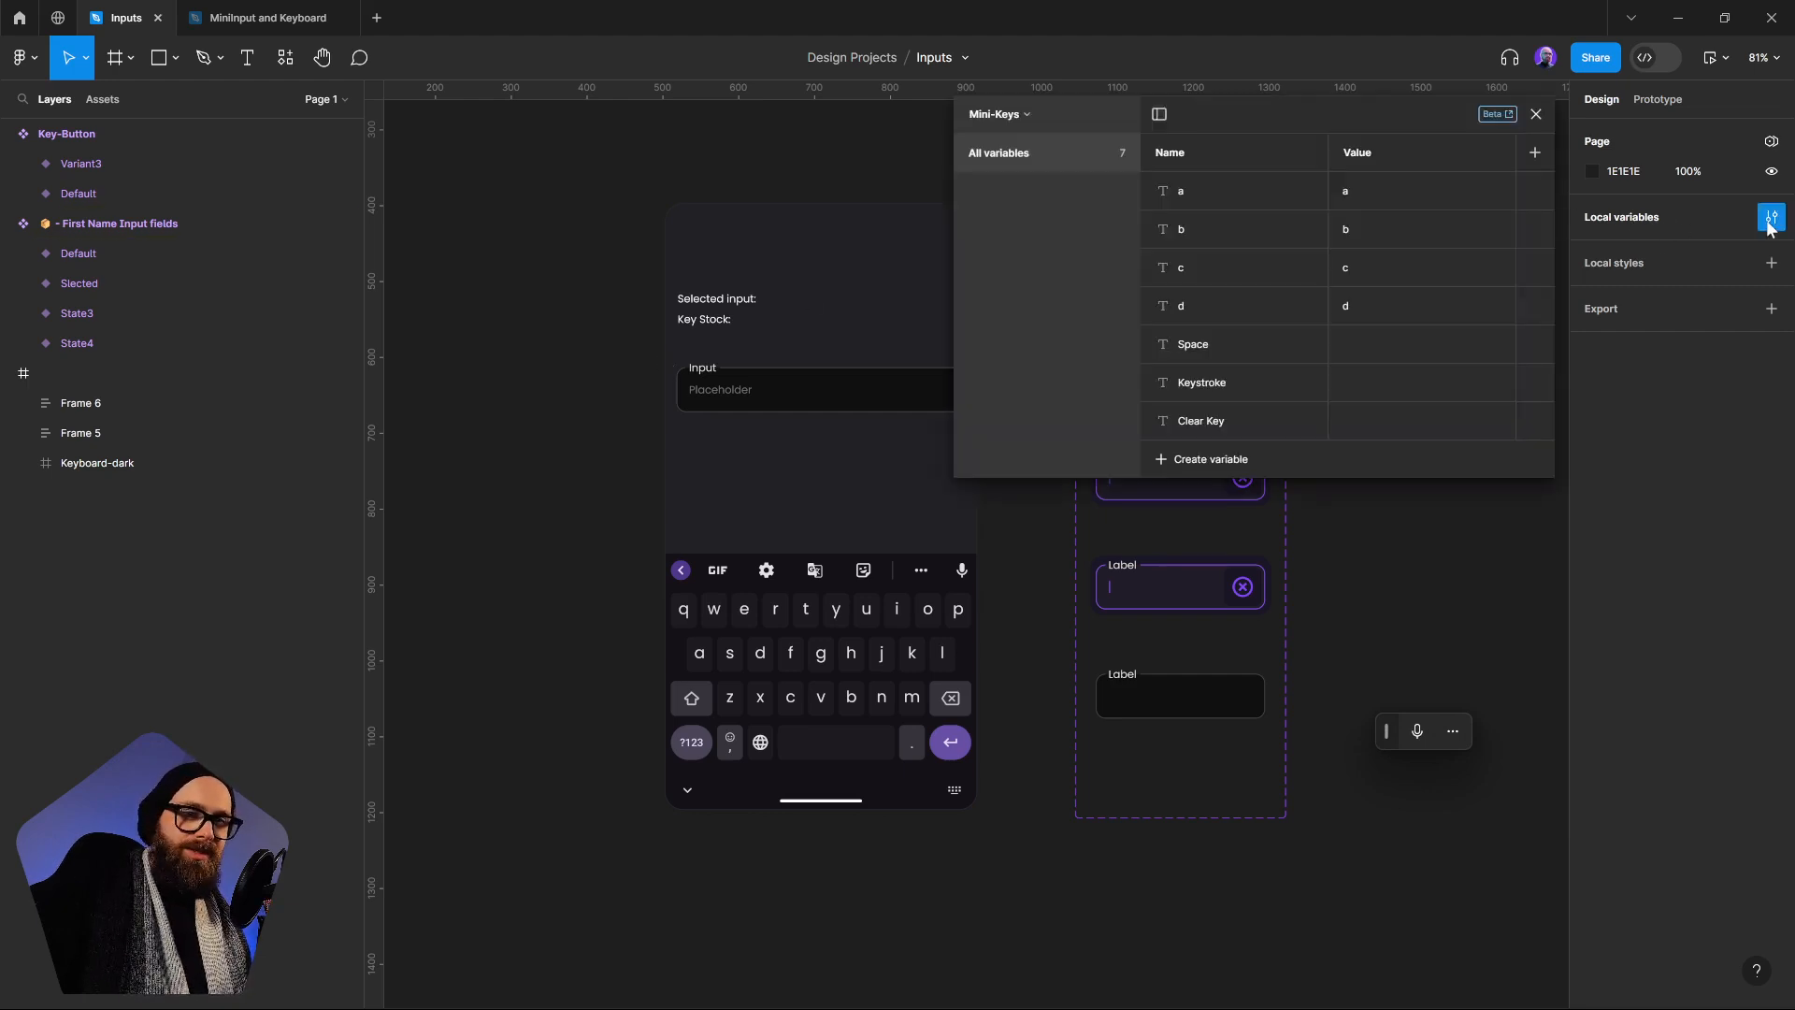
left_click(1011, 117)
left_click(942, 195)
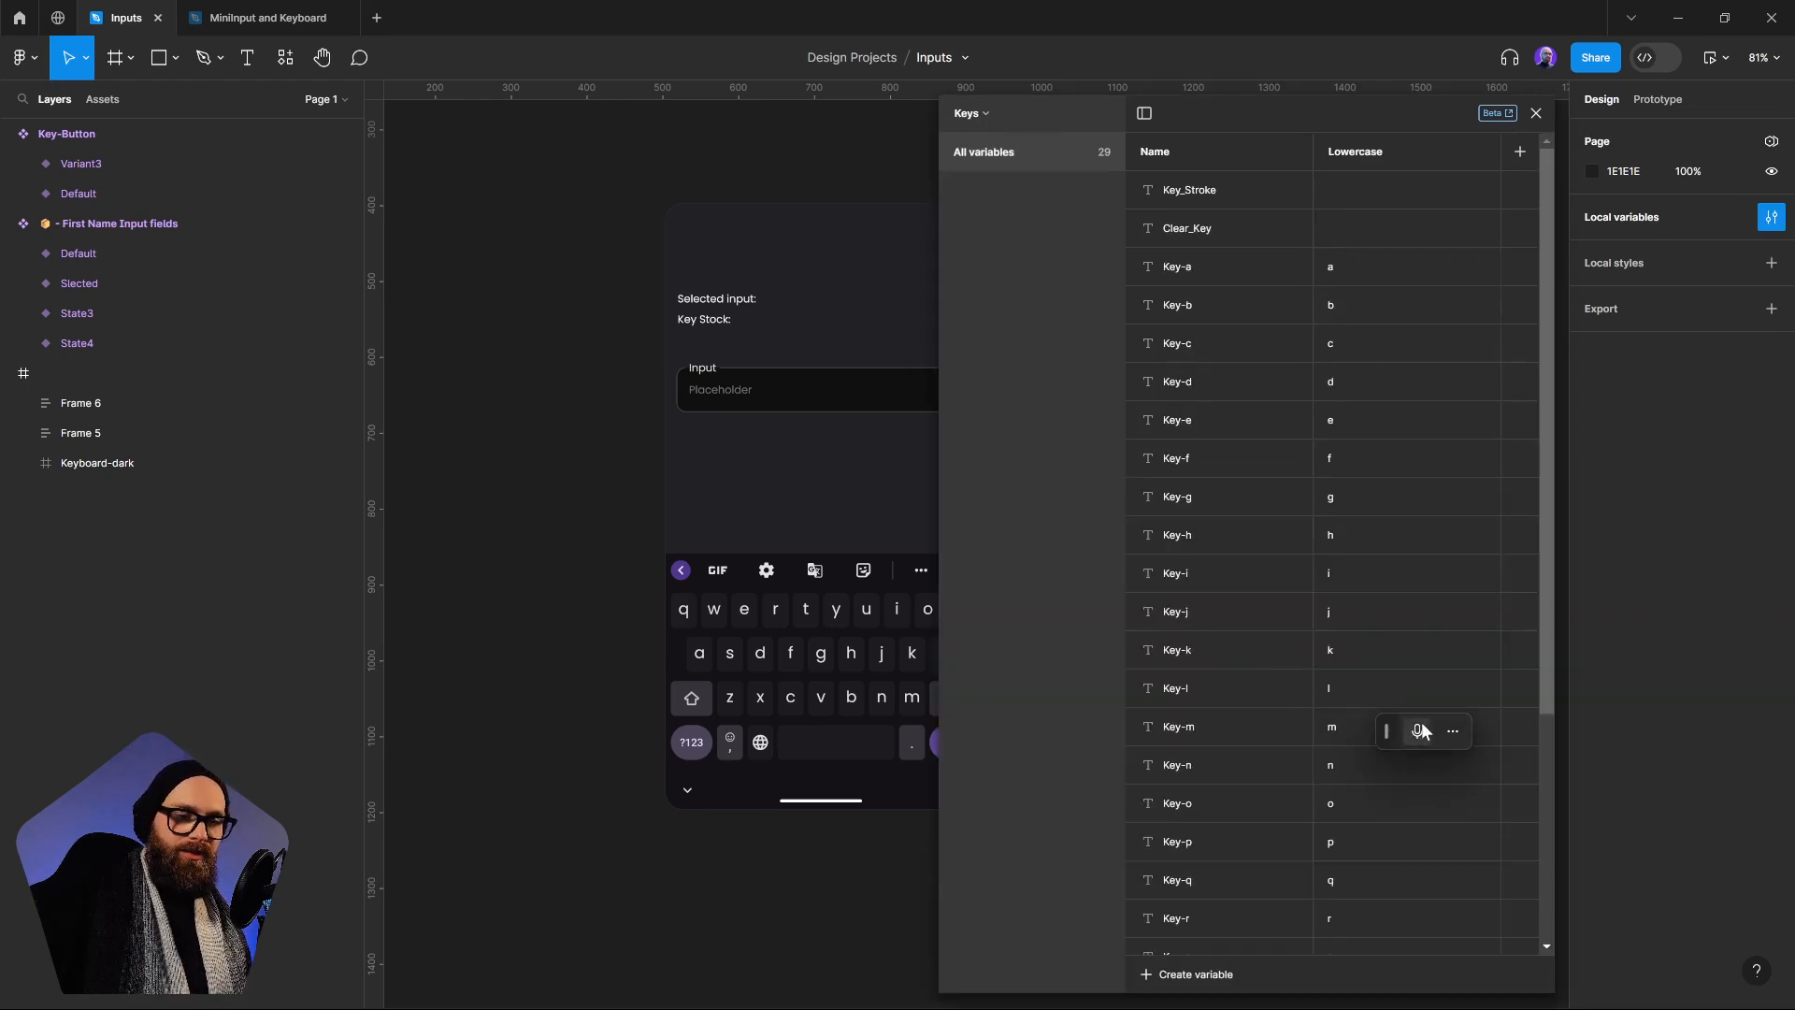
left_click_drag(1391, 731, 726, 150)
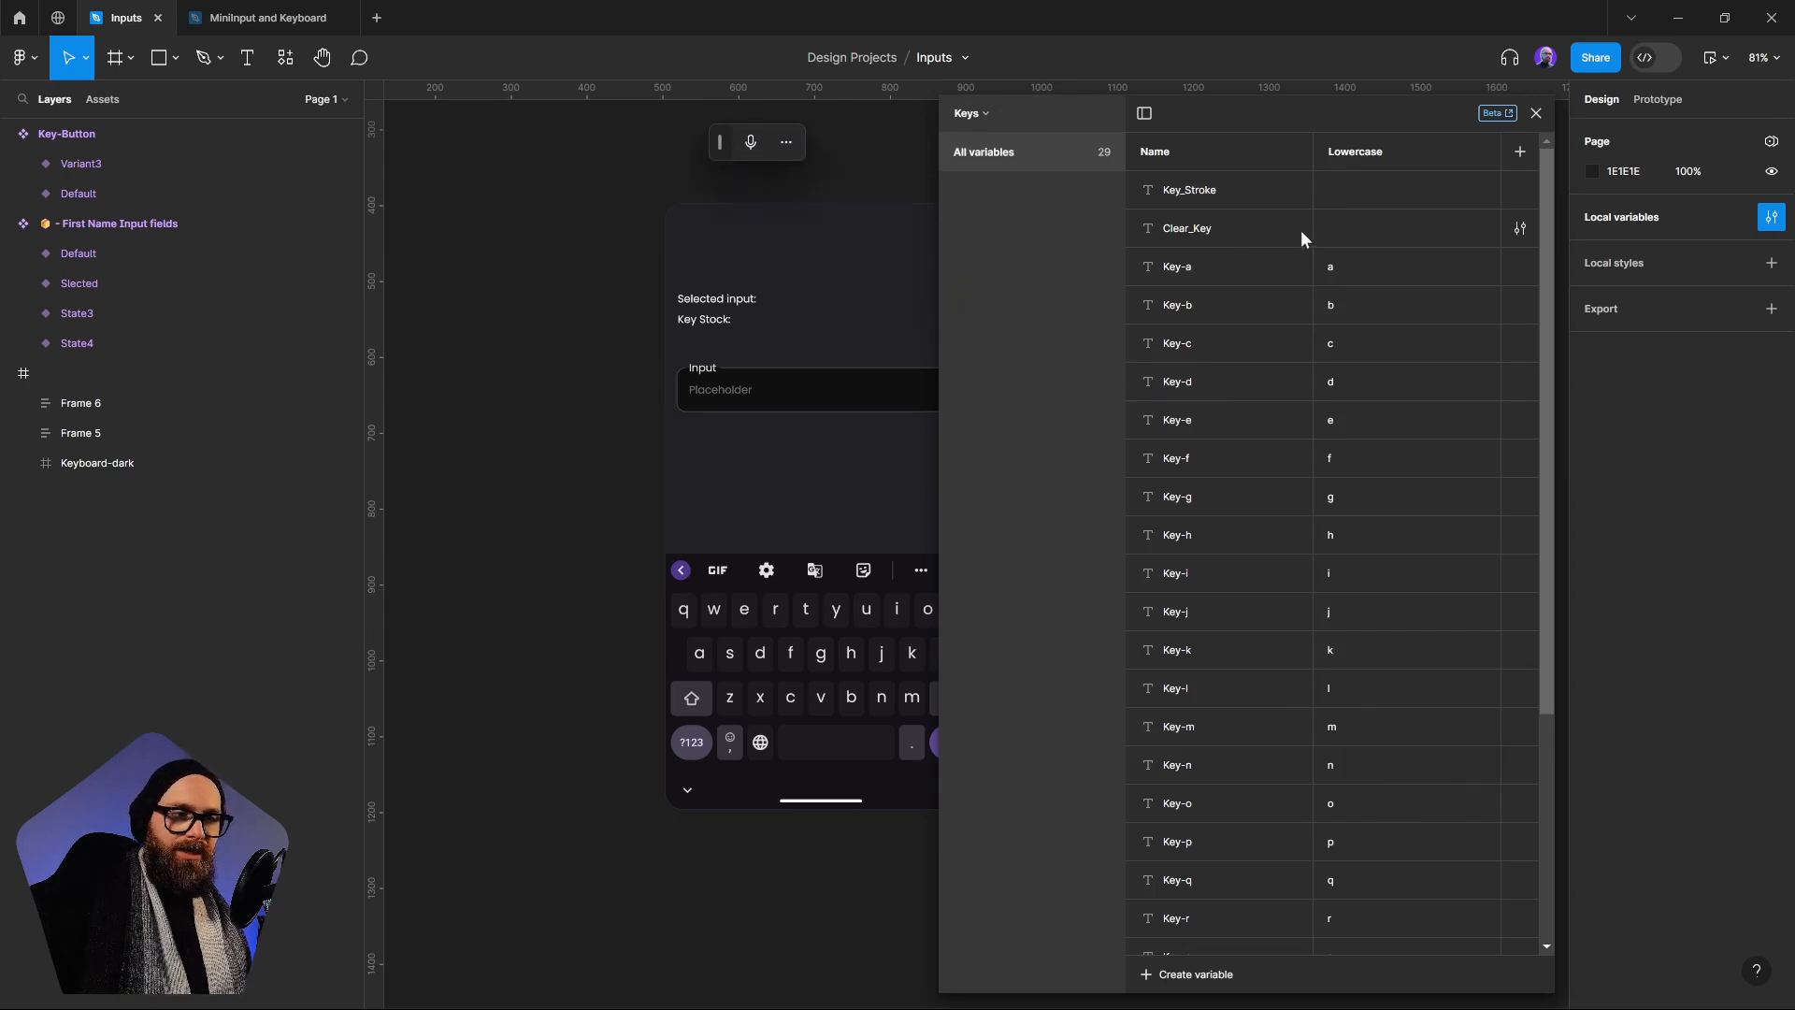
scroll(1298, 671, "down", 3)
scroll(1297, 671, "down", 1)
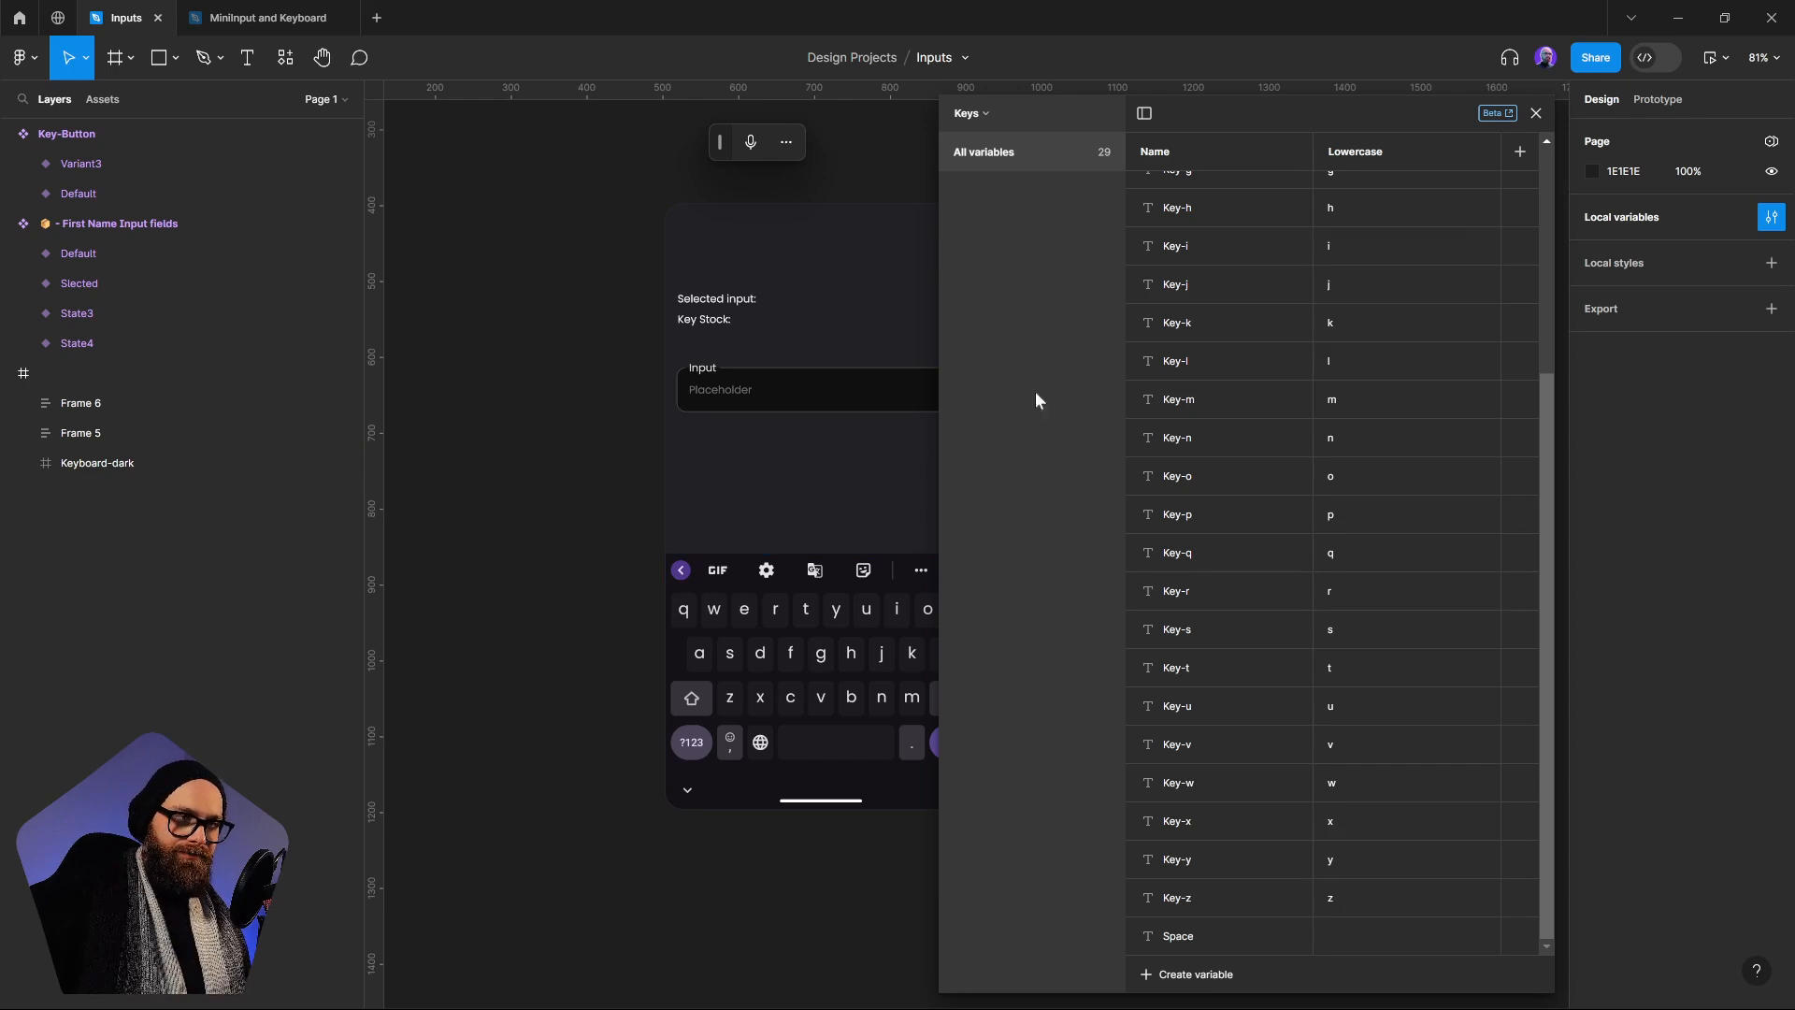
left_click(1535, 113)
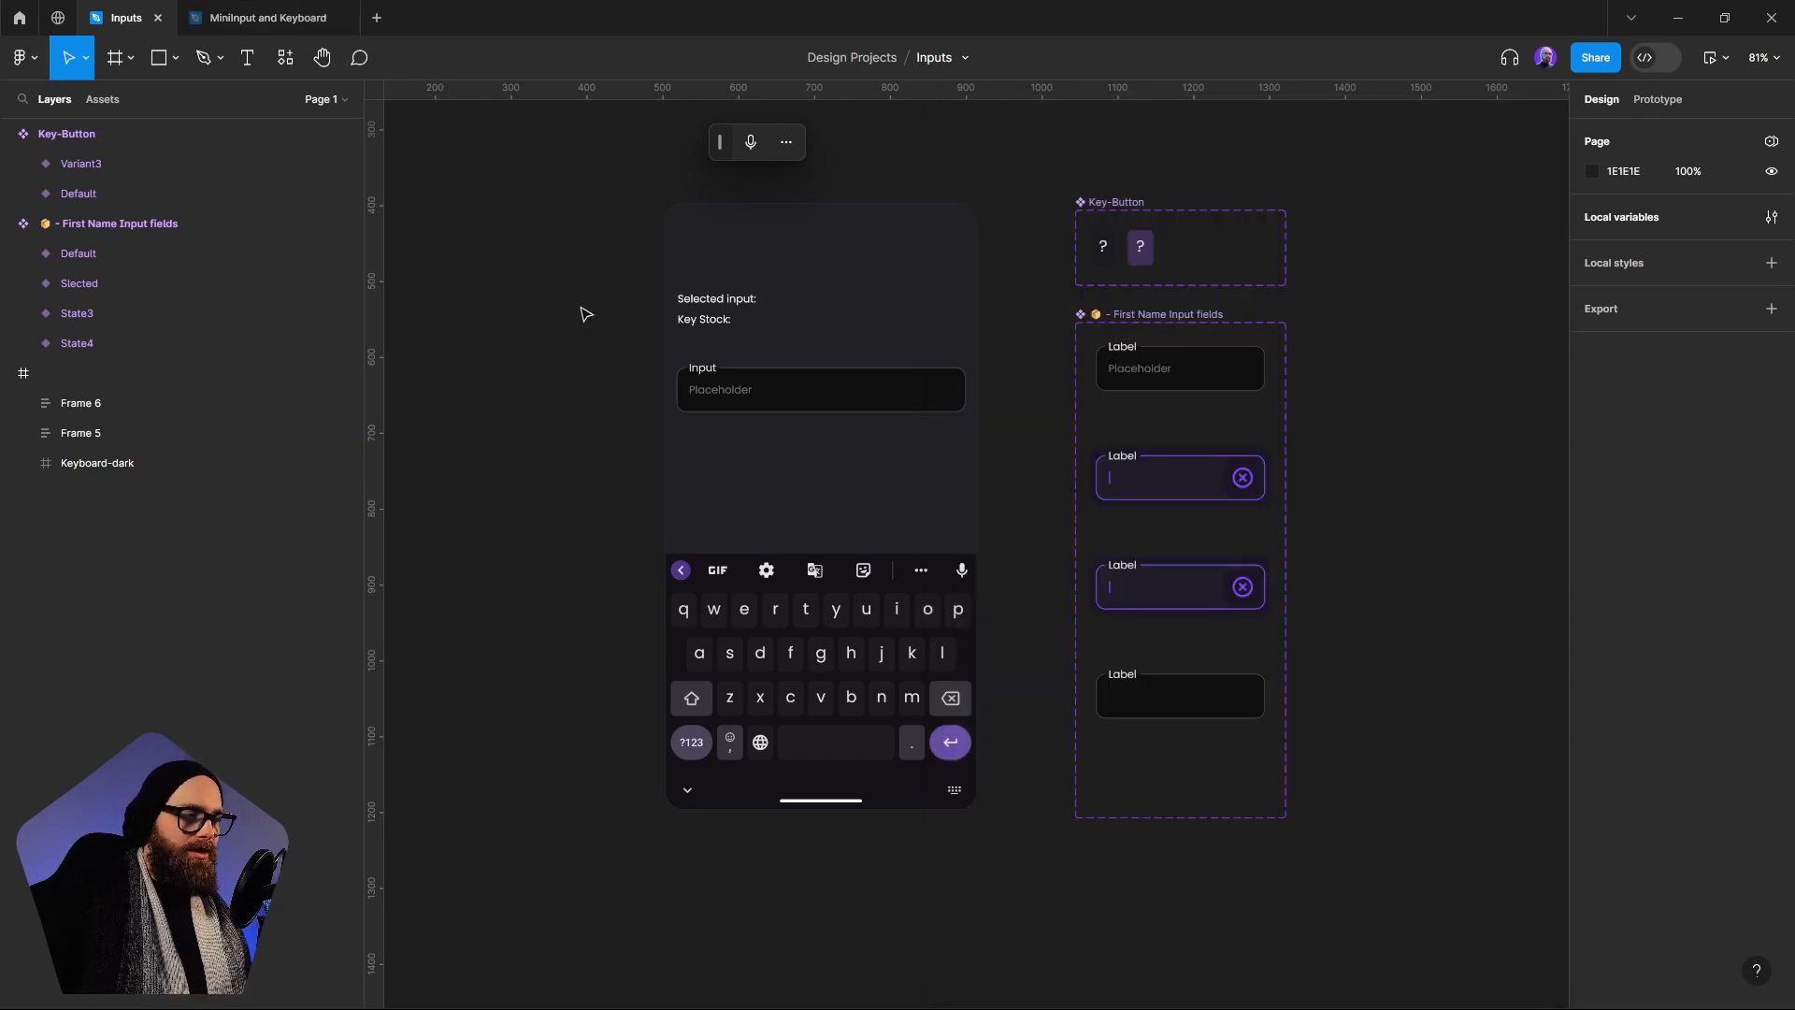
Switch to the MiniInput and Keyboard file, clear the selection and open its local variables
left_click(294, 21)
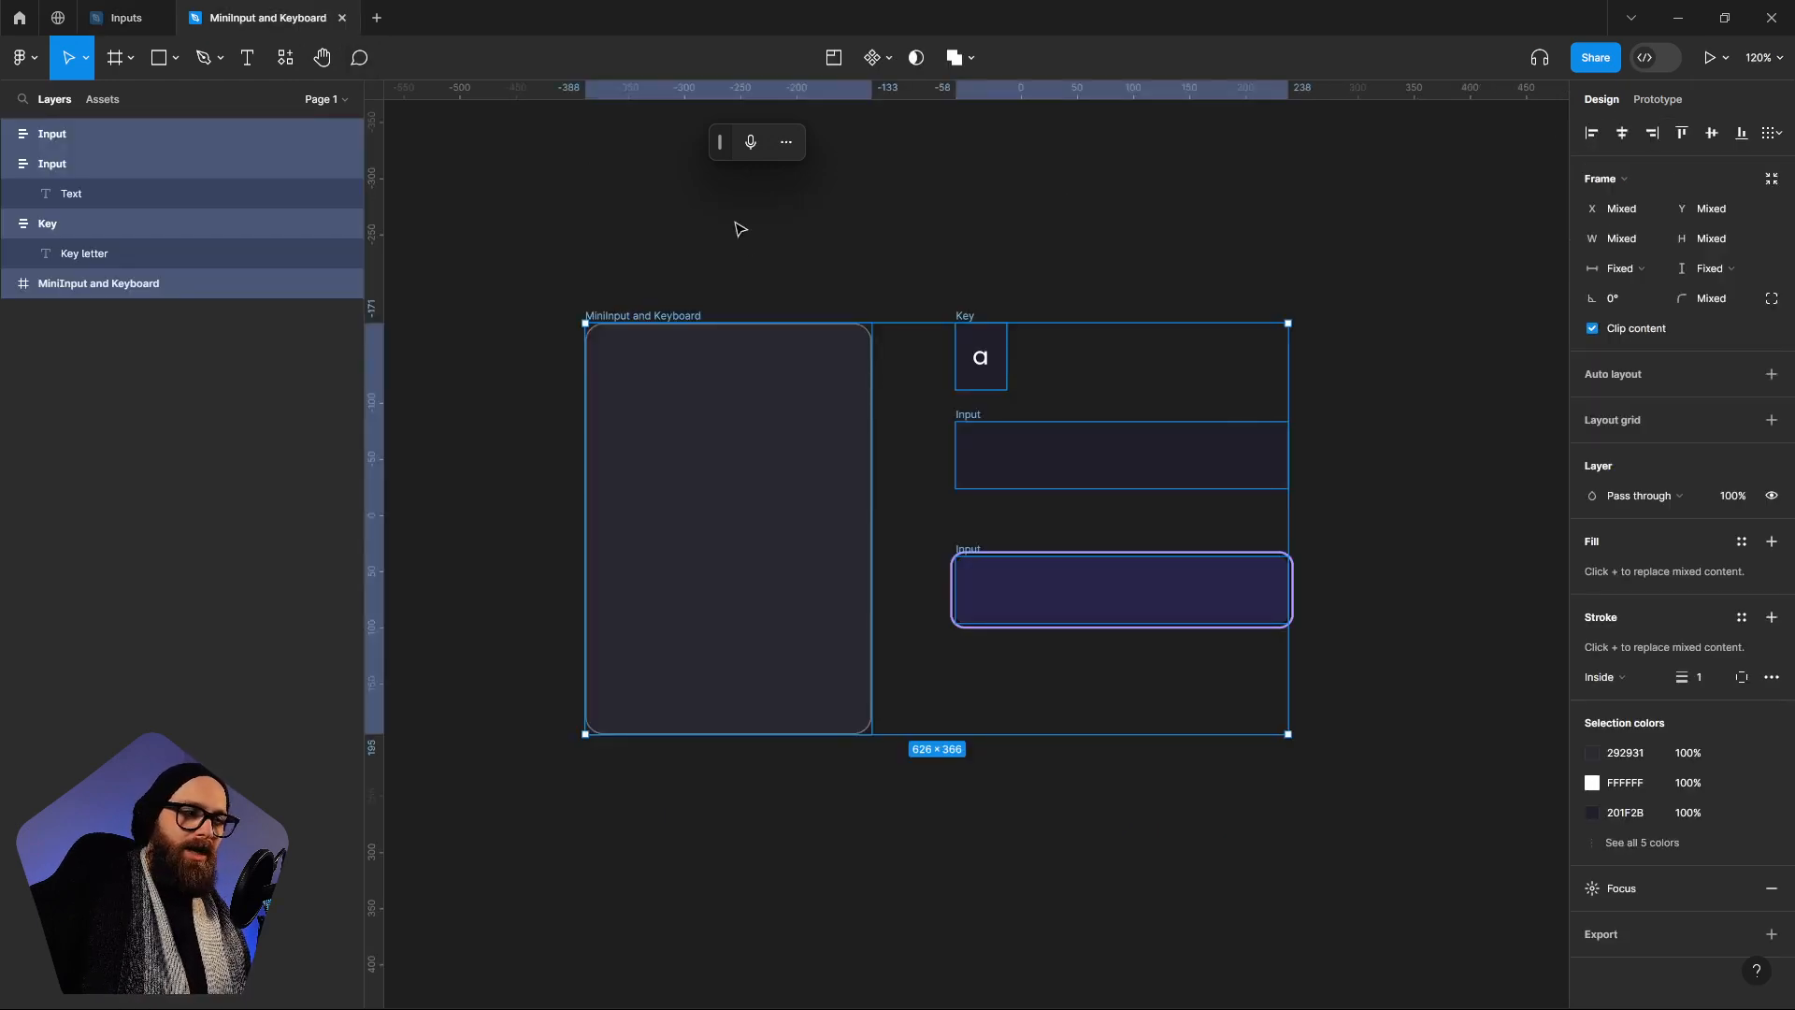
left_click(717, 270)
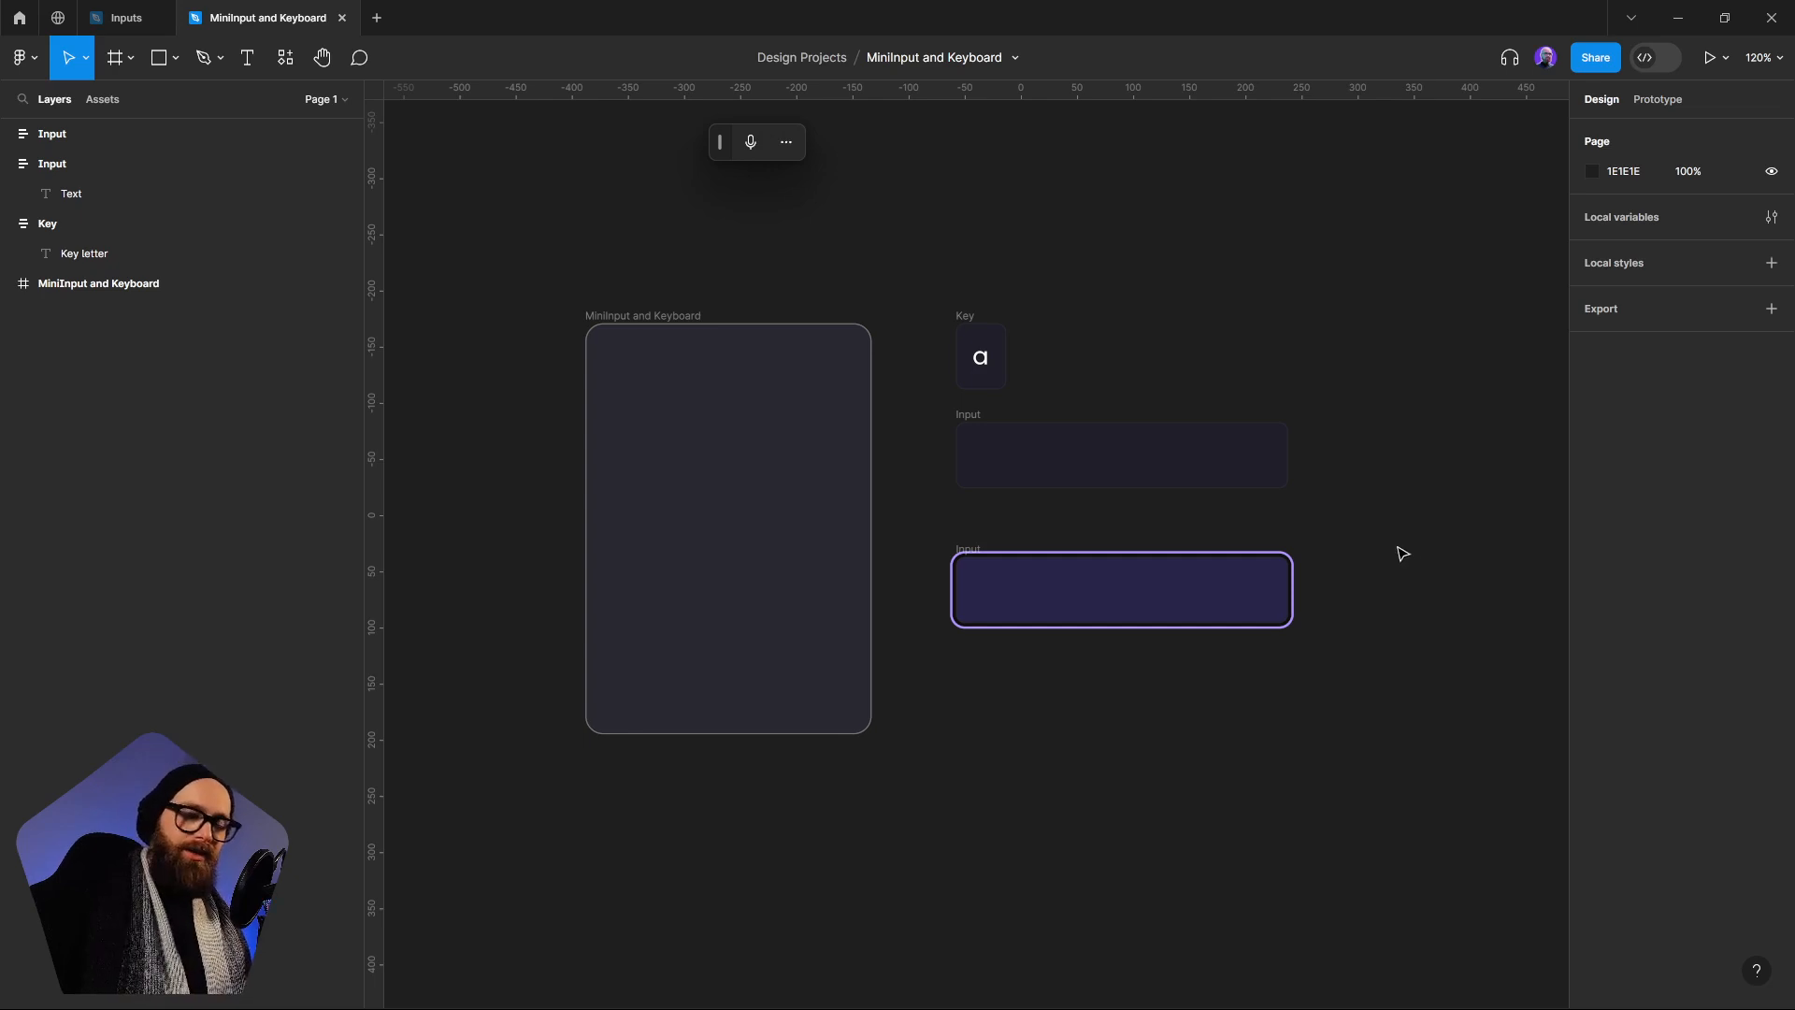
left_click(1771, 217)
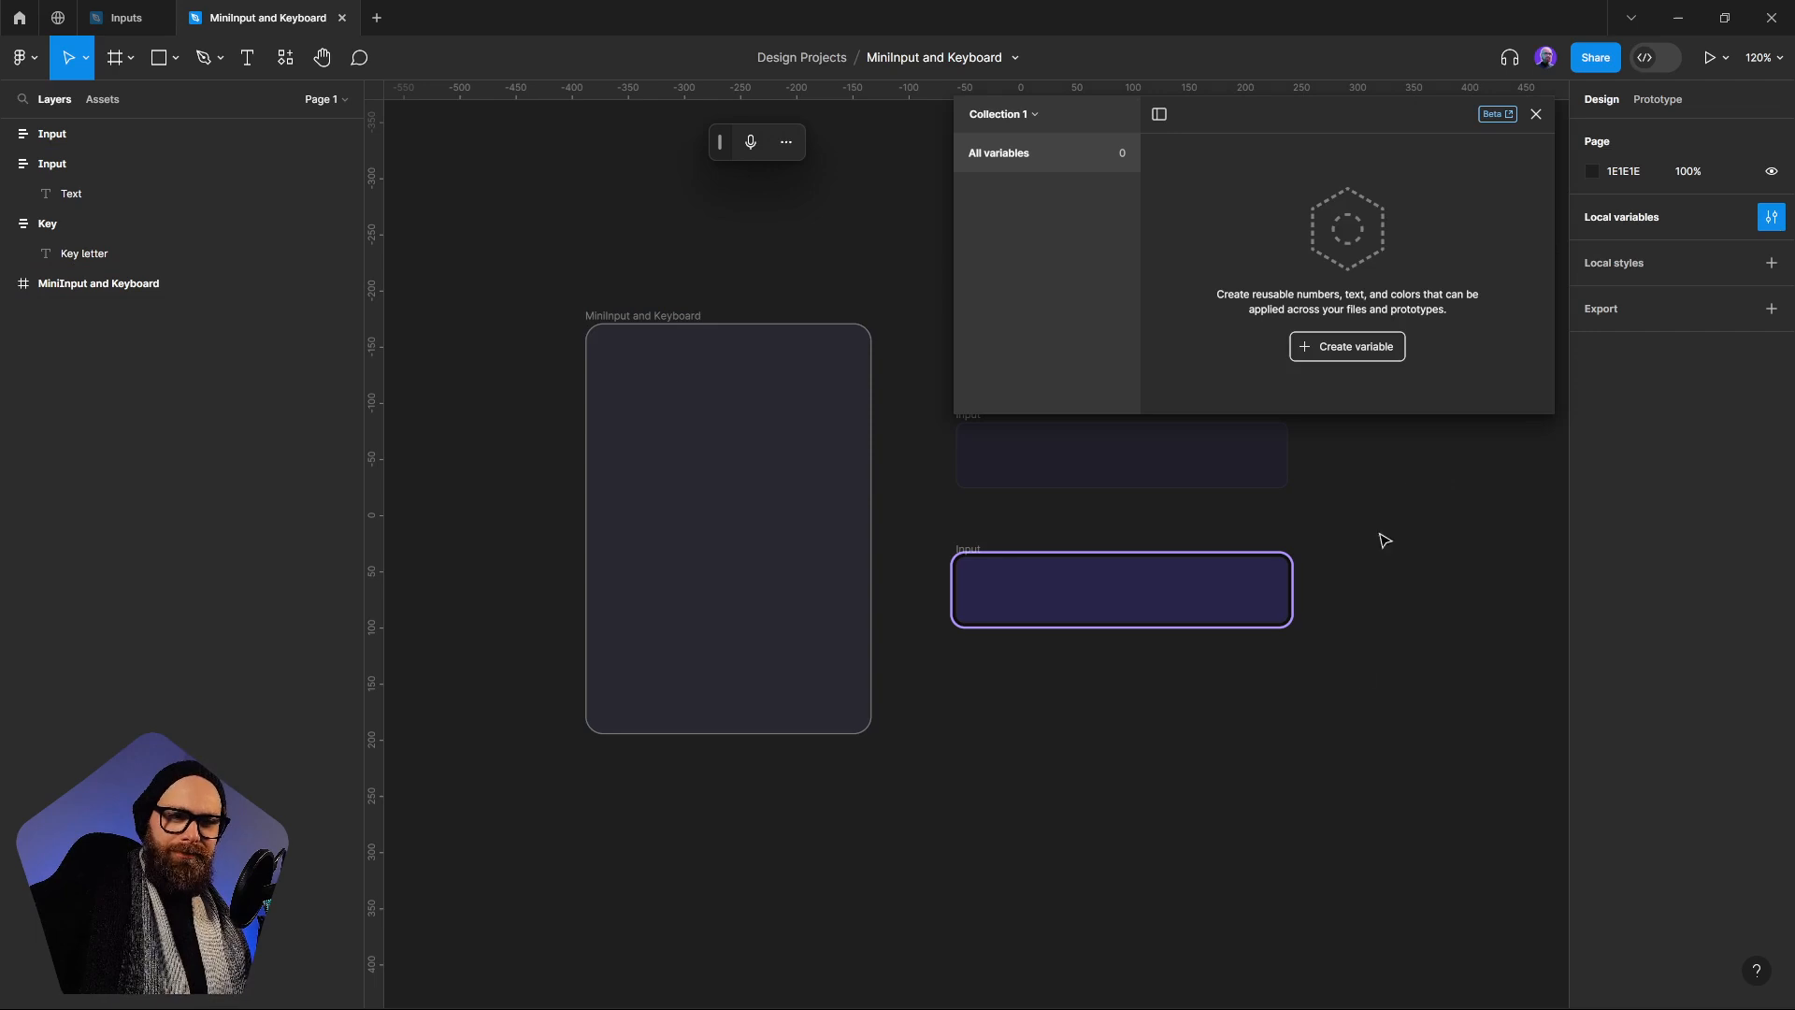
Rename the empty variable collection as Key
left_click(1029, 114)
left_click(987, 186)
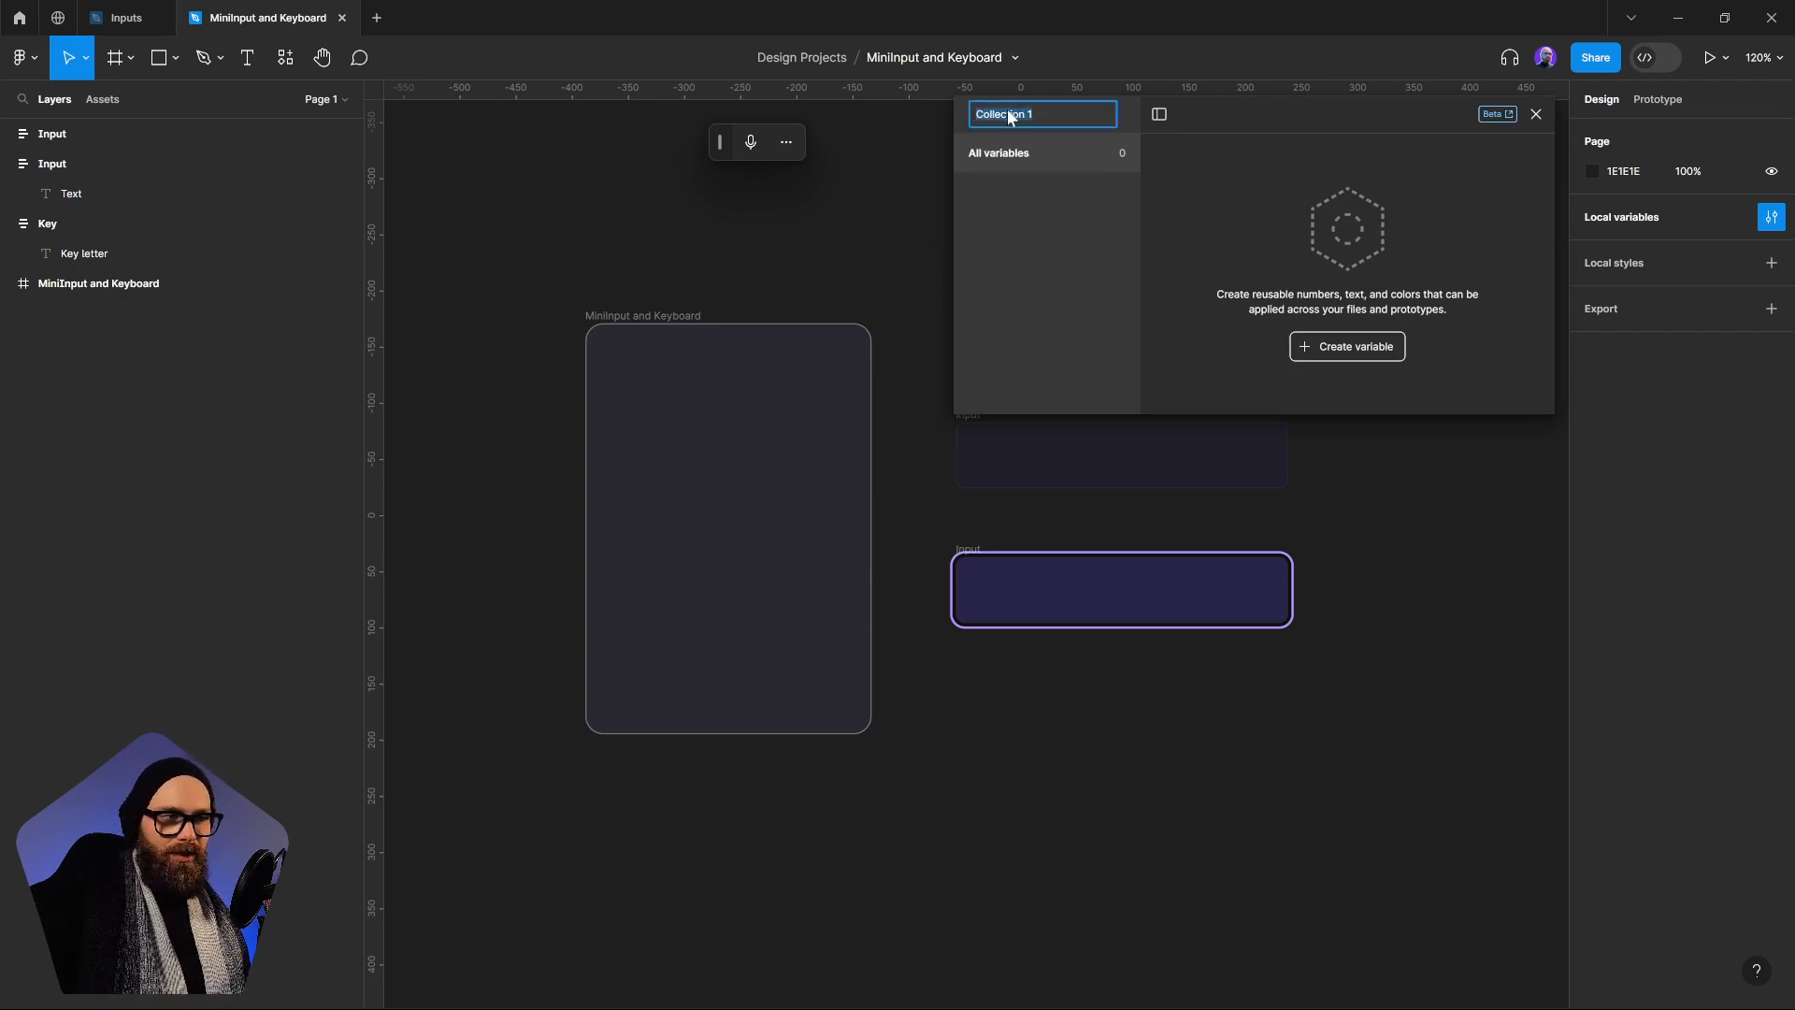
key("BackSpace")
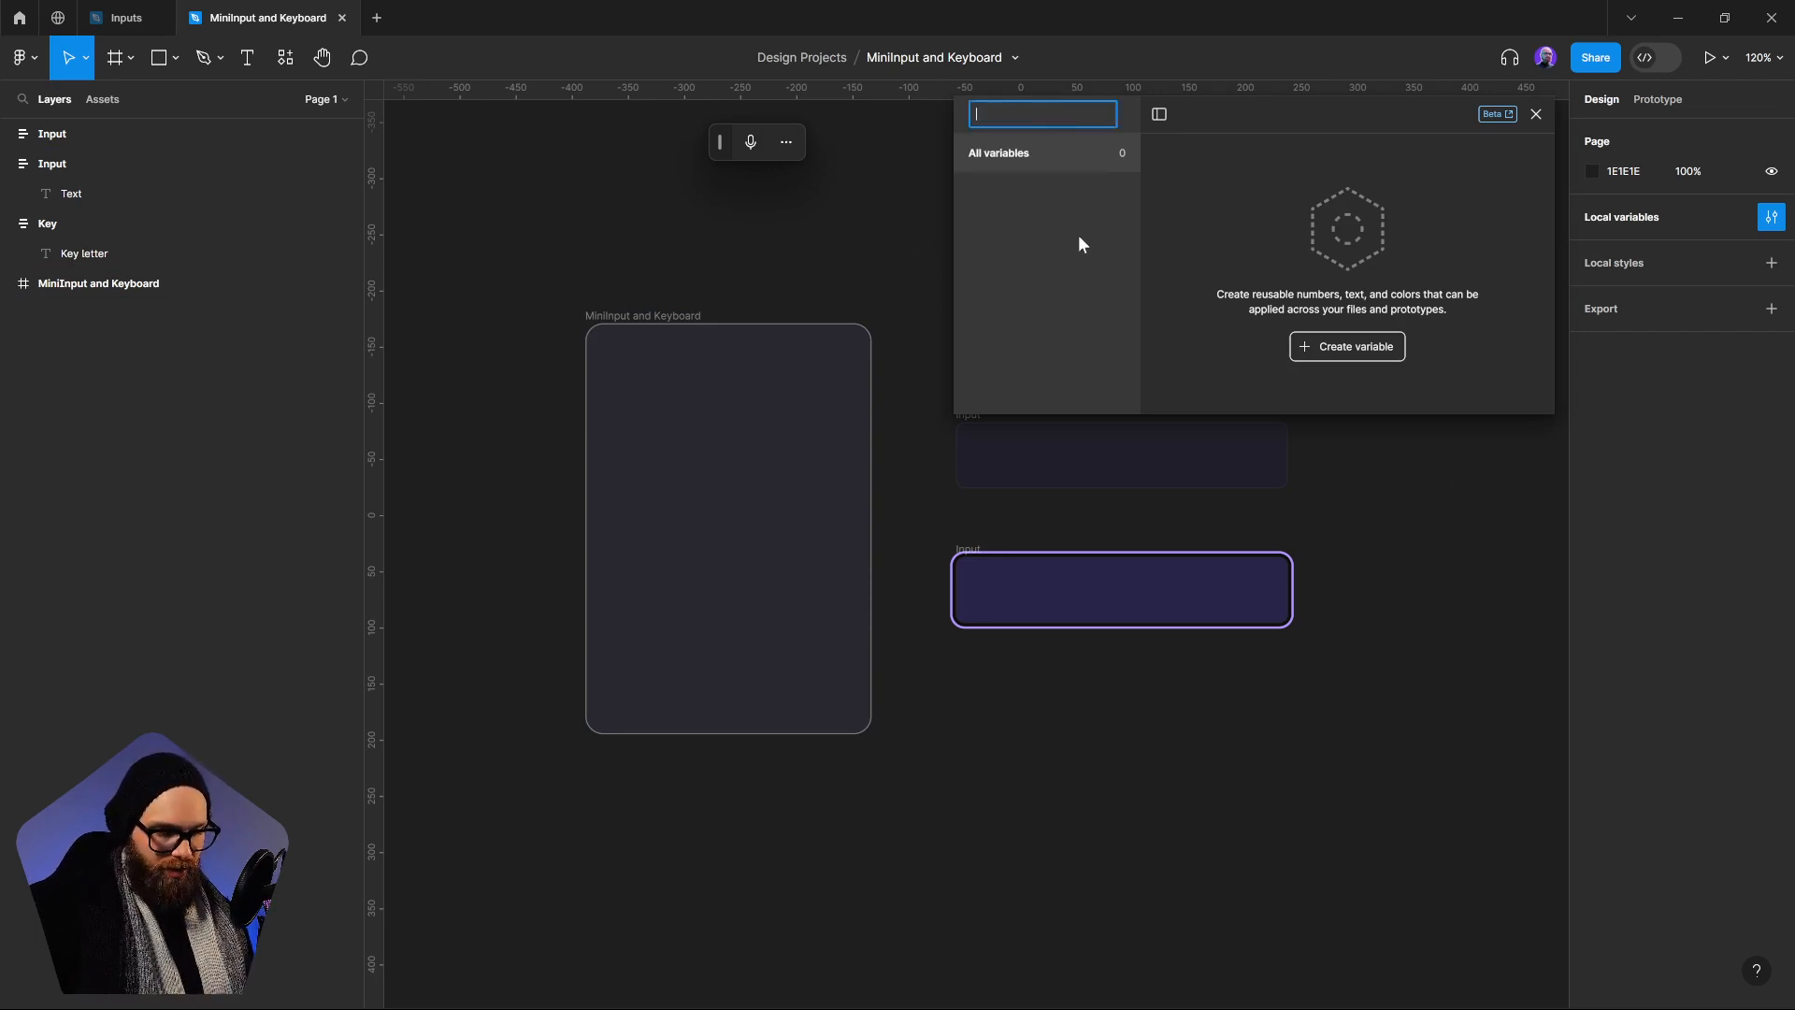
type("Mini")
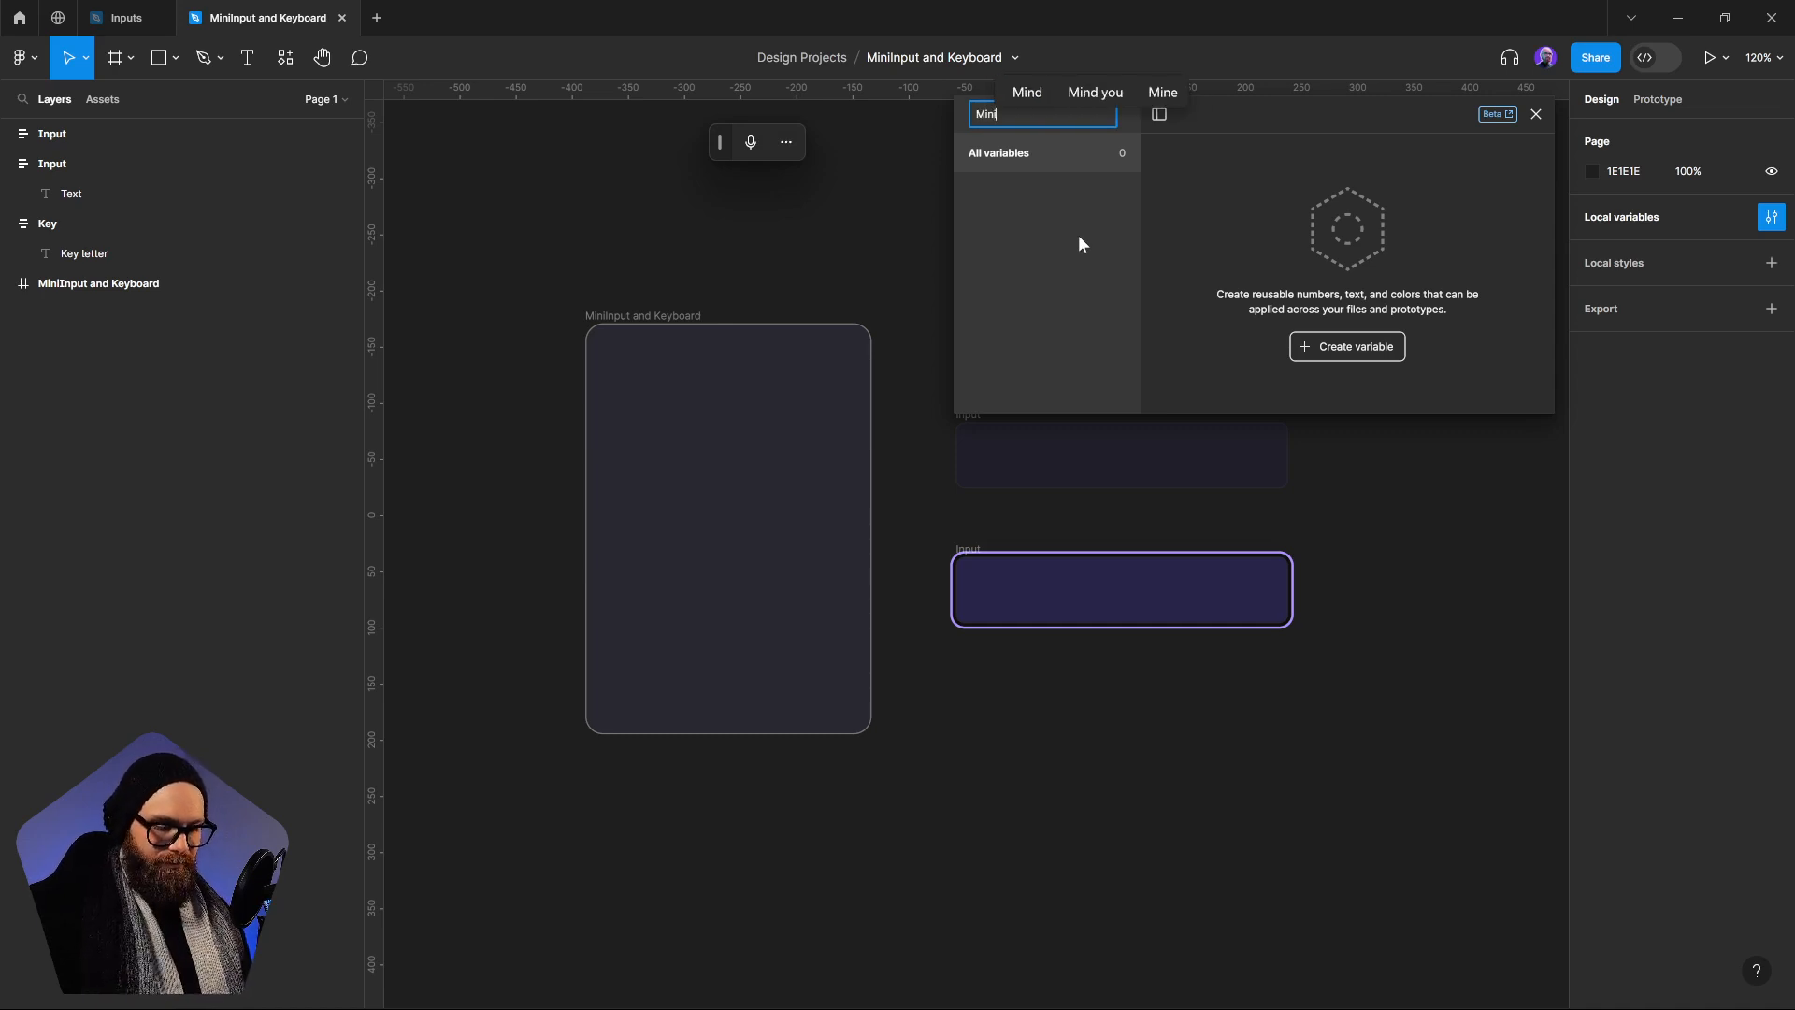
key("BackSpace")
key("BackSpace")
key("BackSpace")
key("BackSpace")
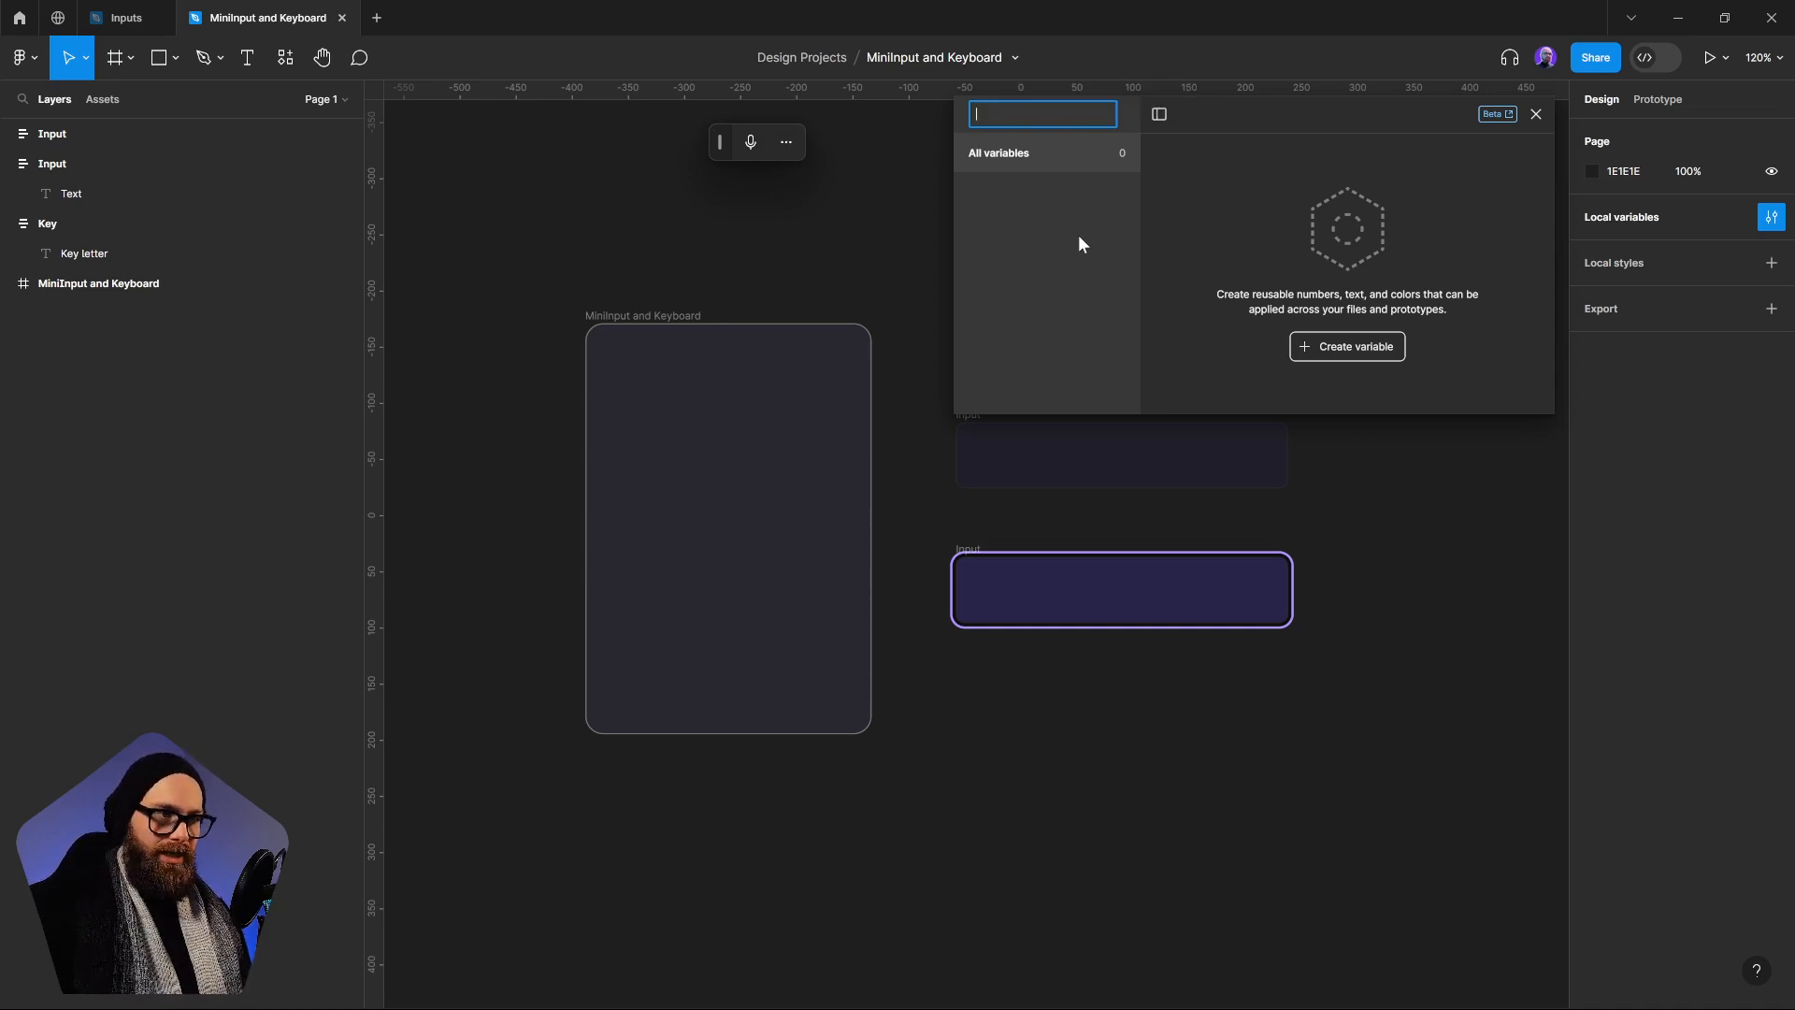
type("Key")
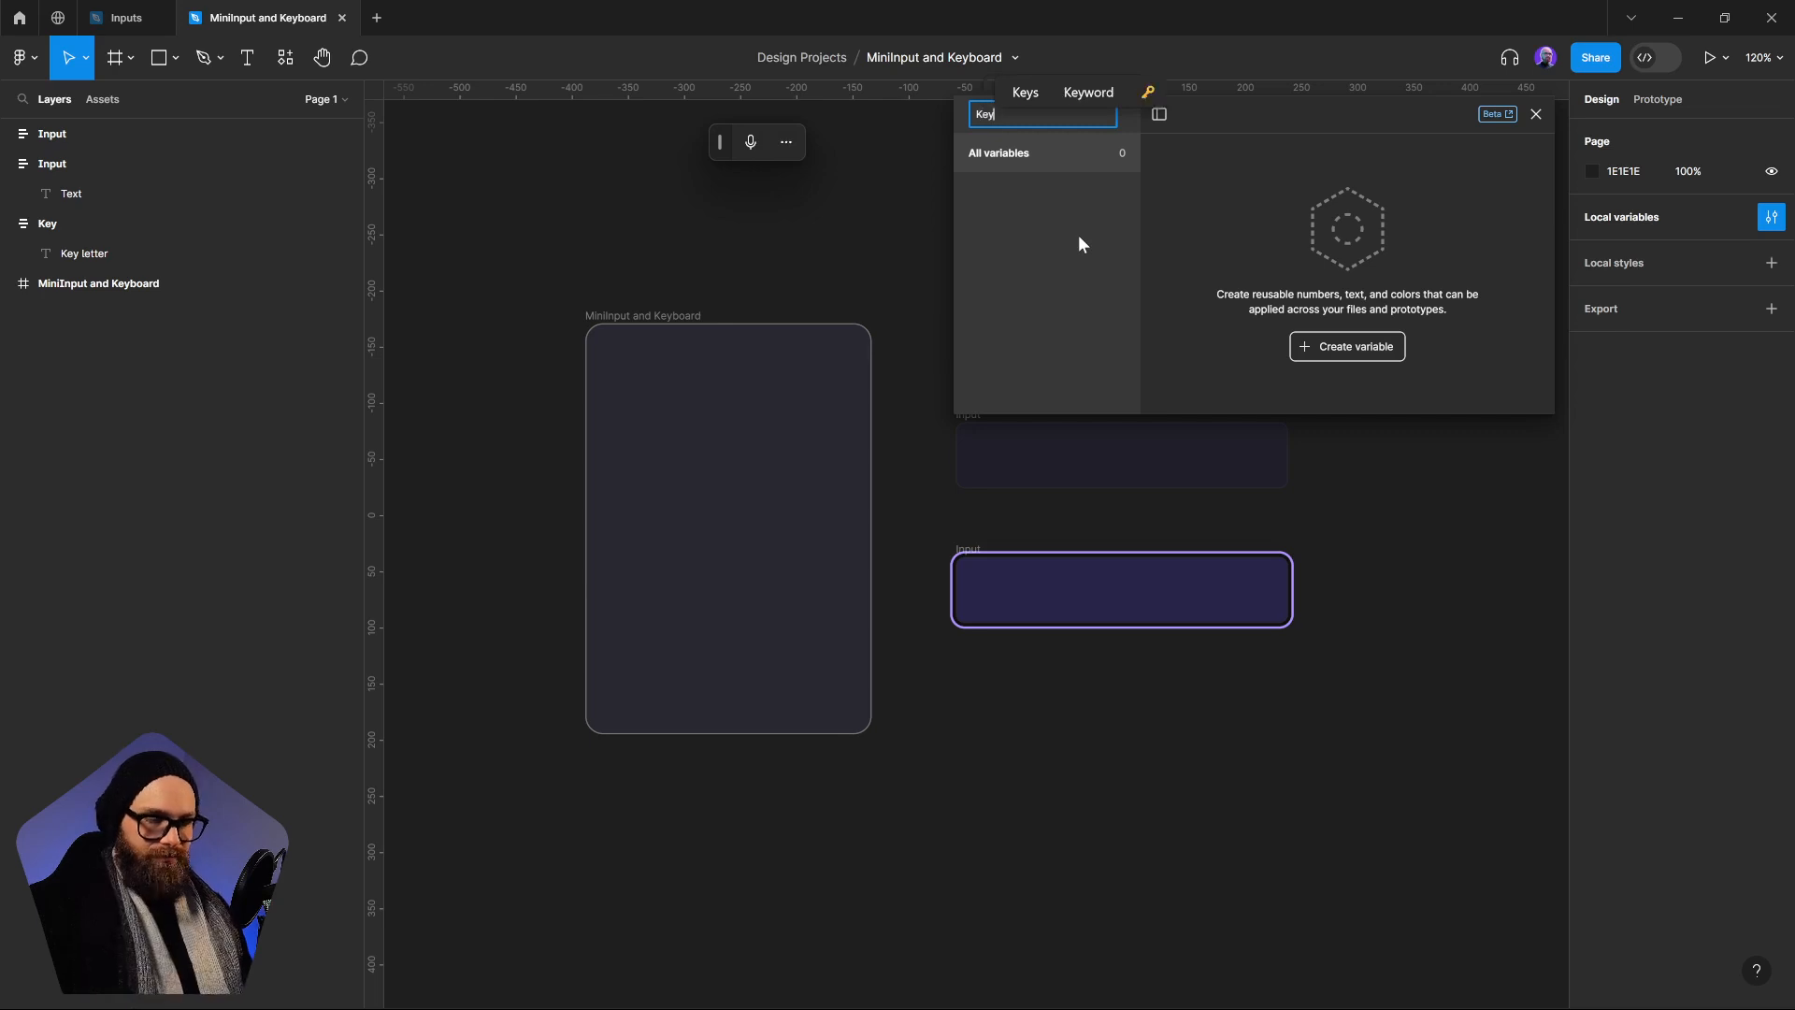
key("Return")
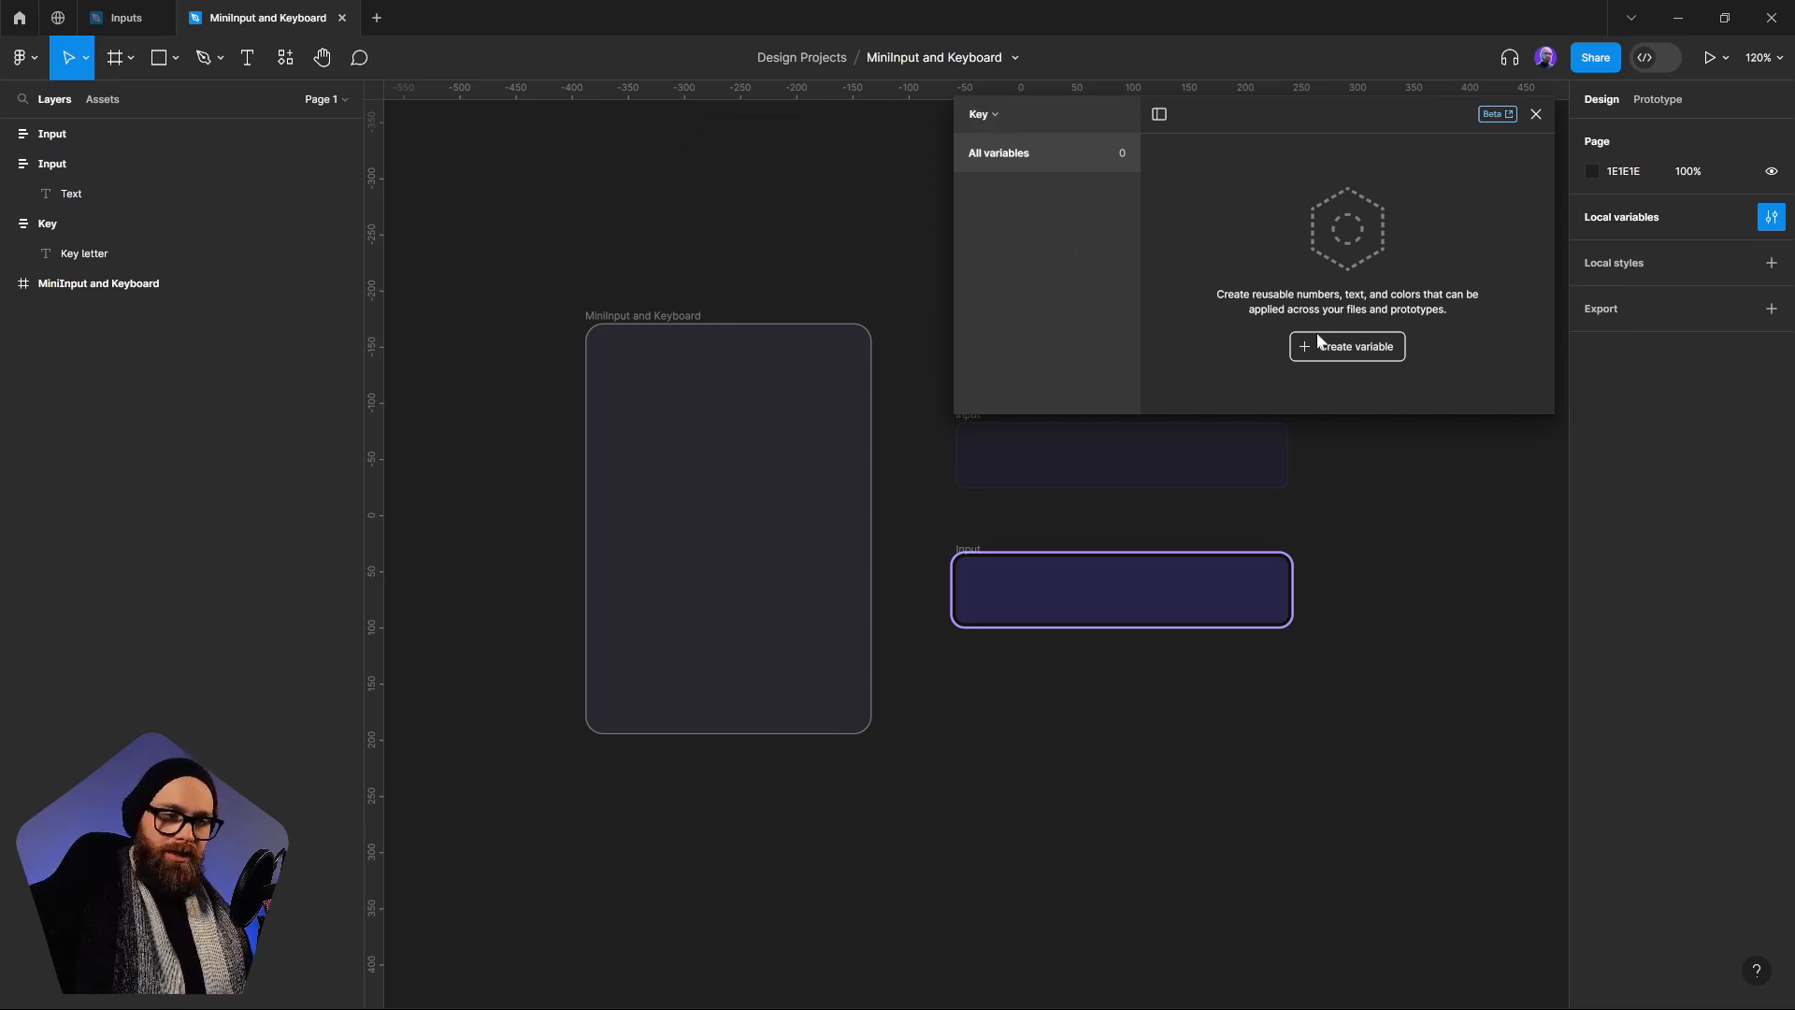
Create two string variables named A and B in the Key collection
left_click(1350, 345)
left_click(1384, 430)
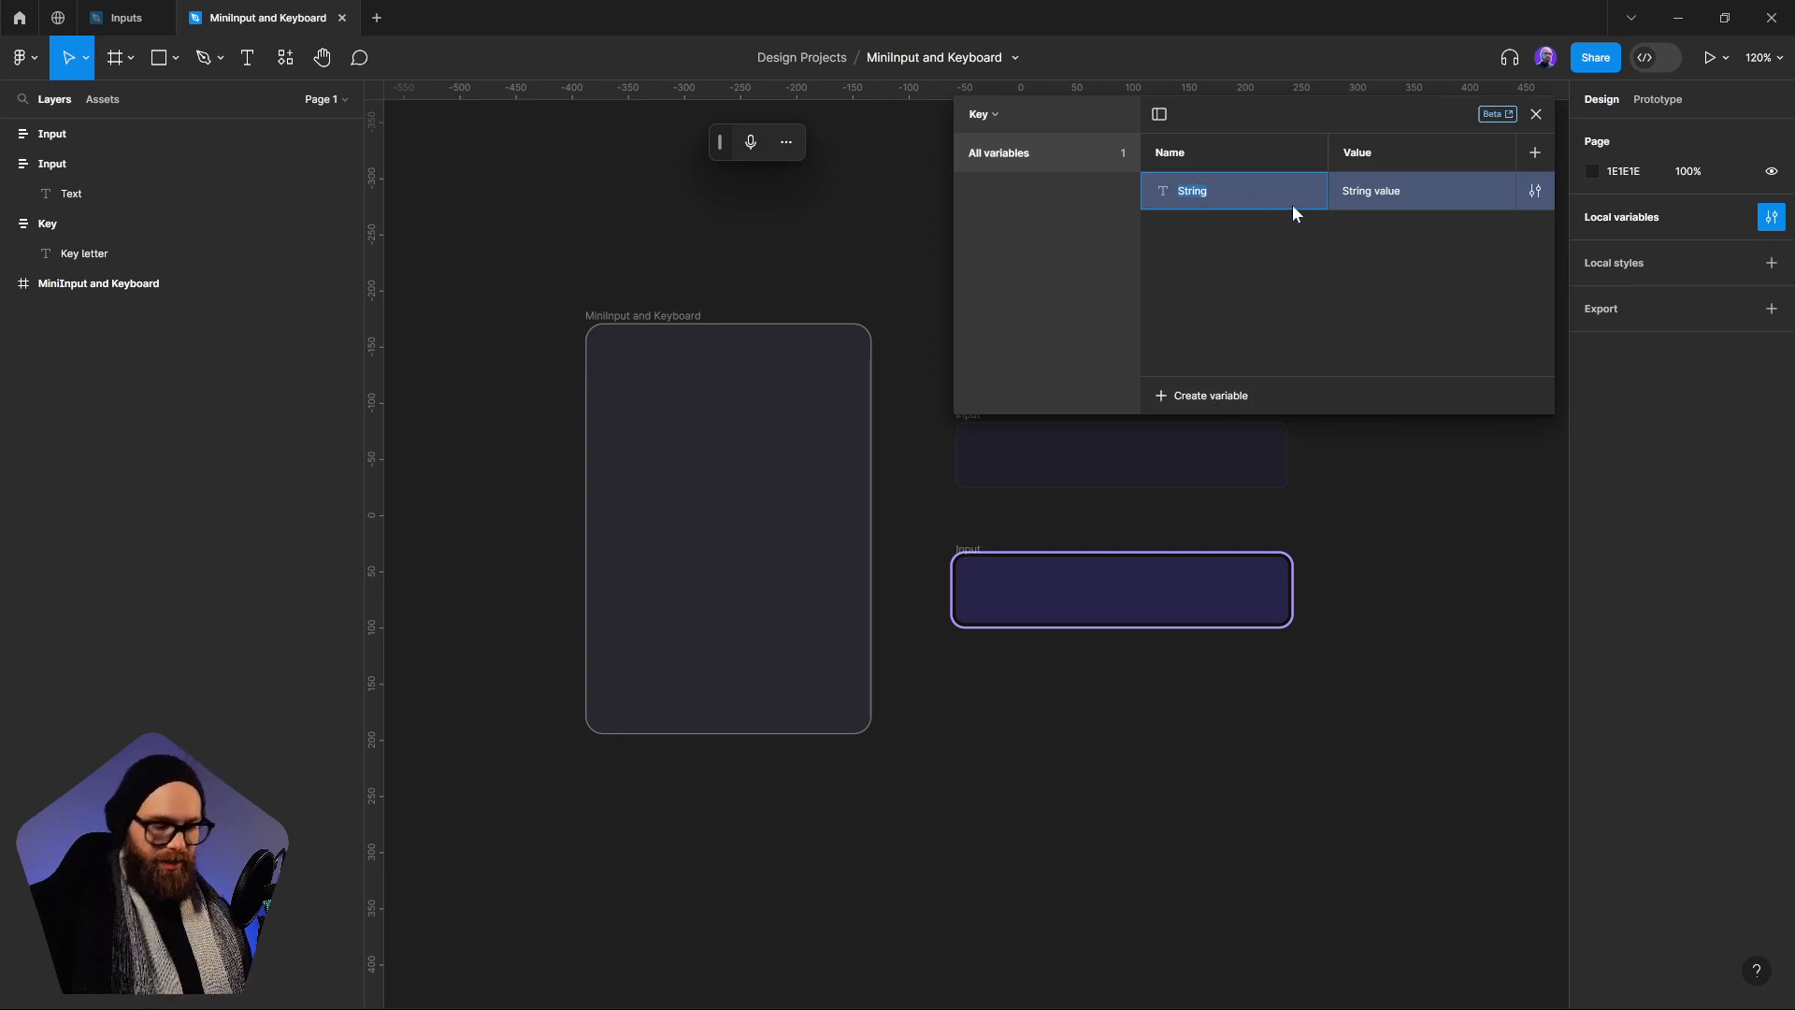
type("A")
left_click(1230, 397)
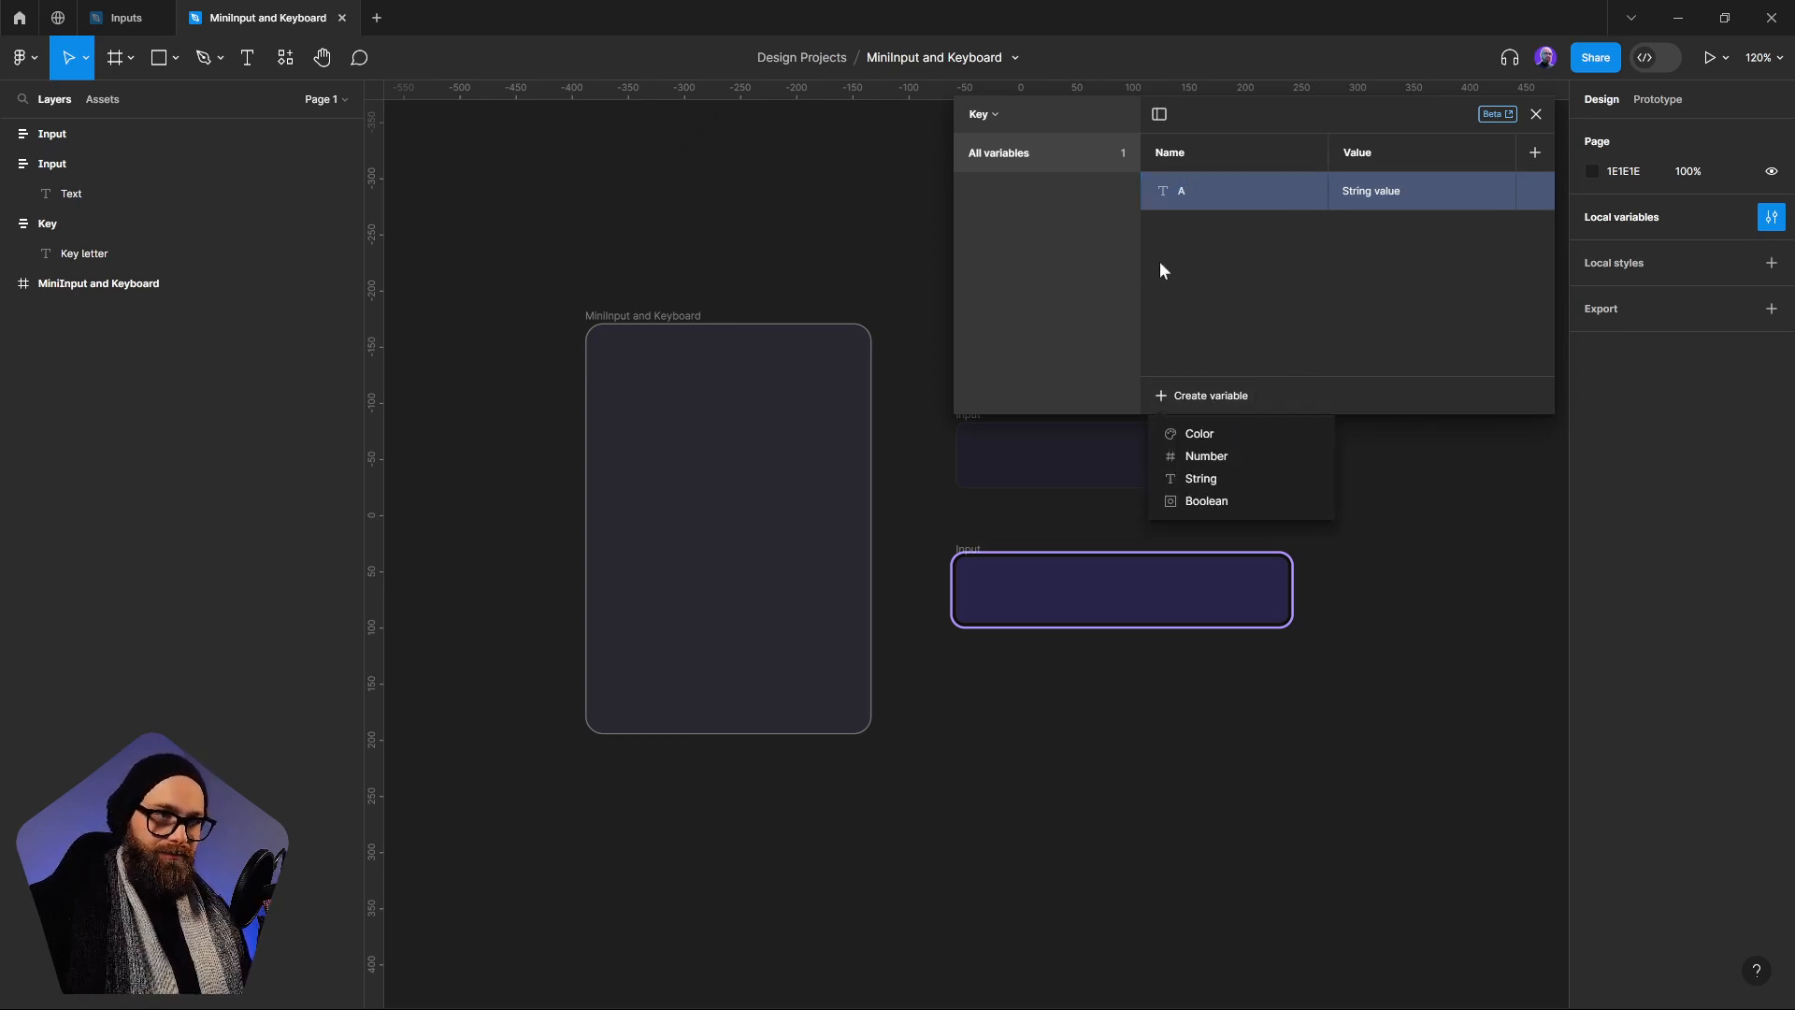
left_click(1201, 478)
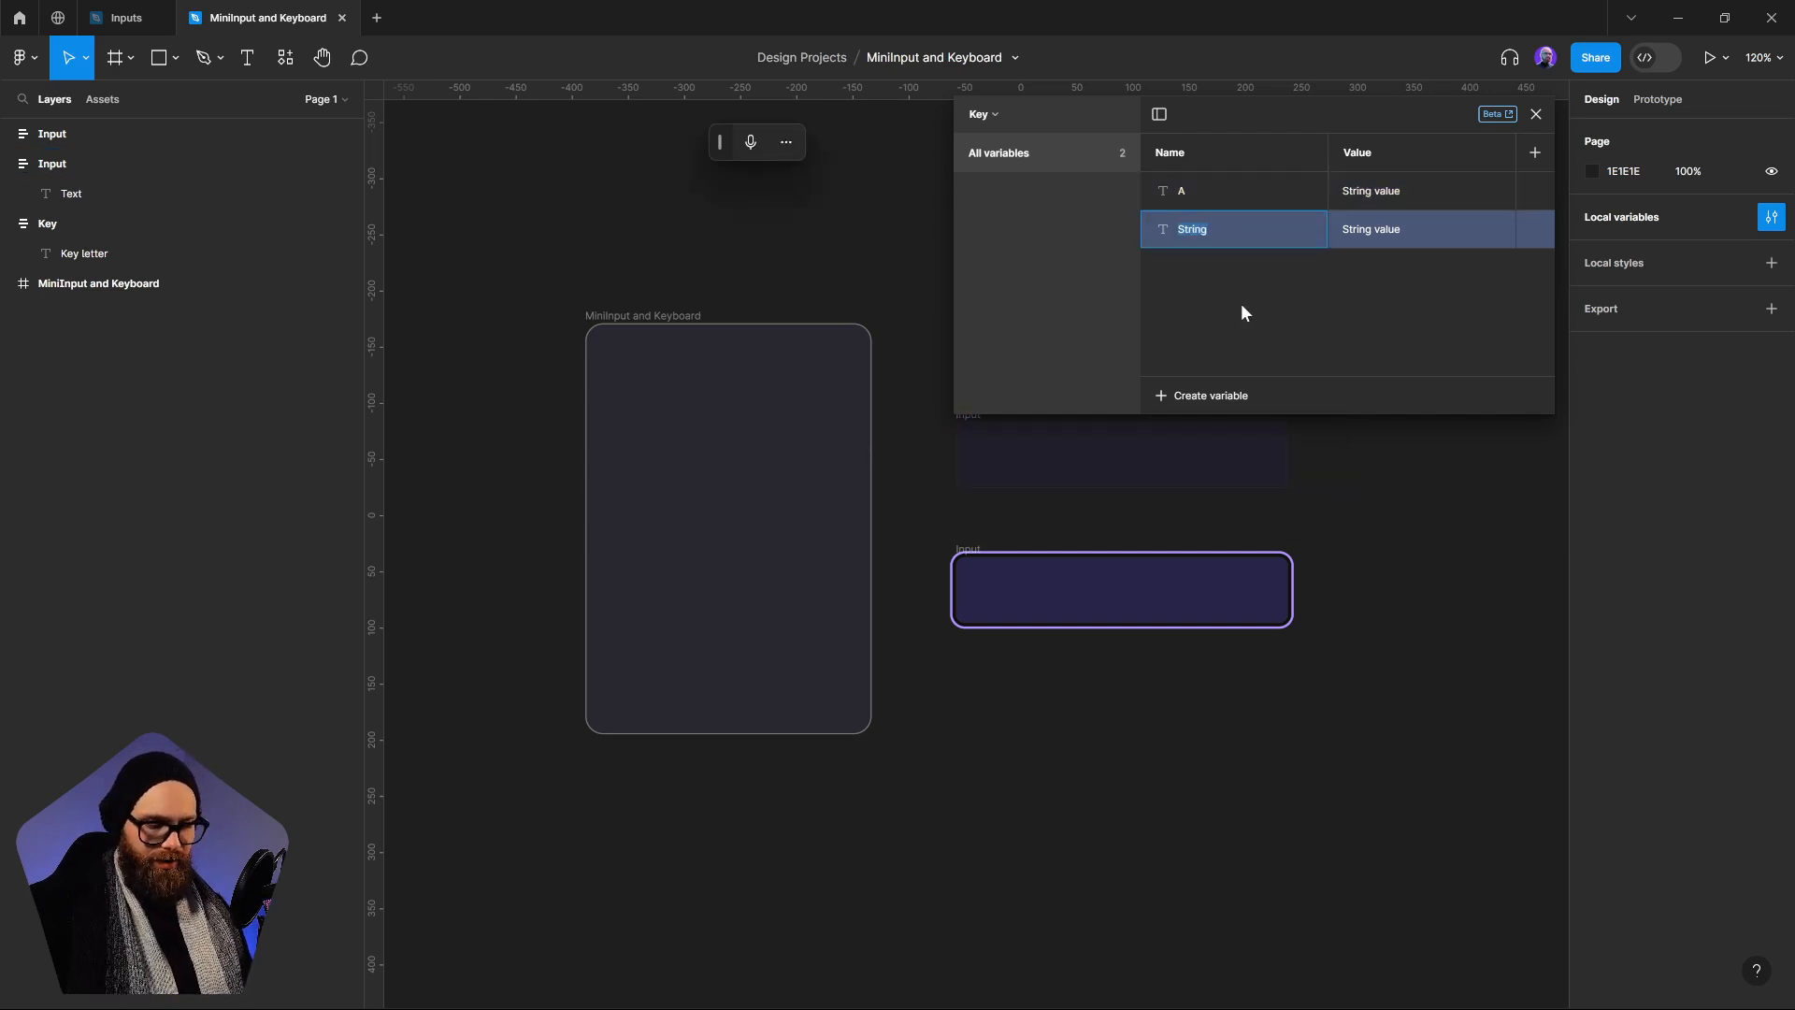
type("B")
Add two more string variables named C and D to the Key collection
left_click(1221, 391)
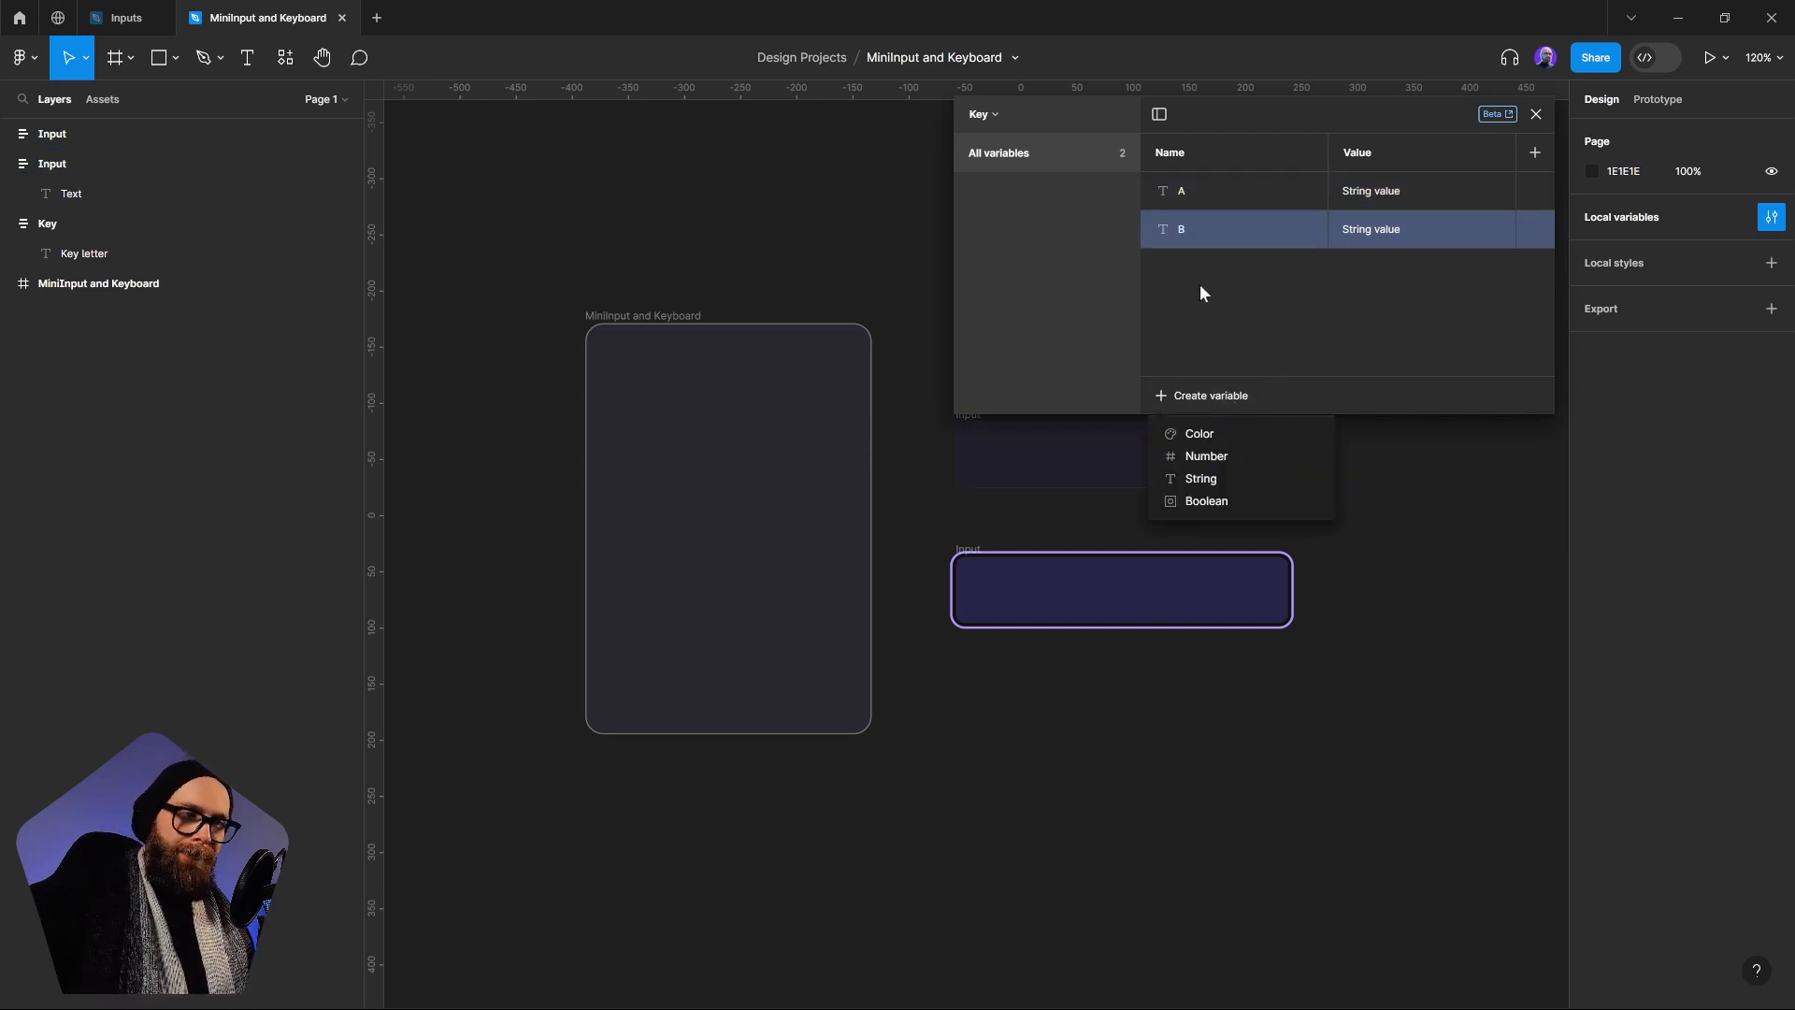
left_click(1201, 478)
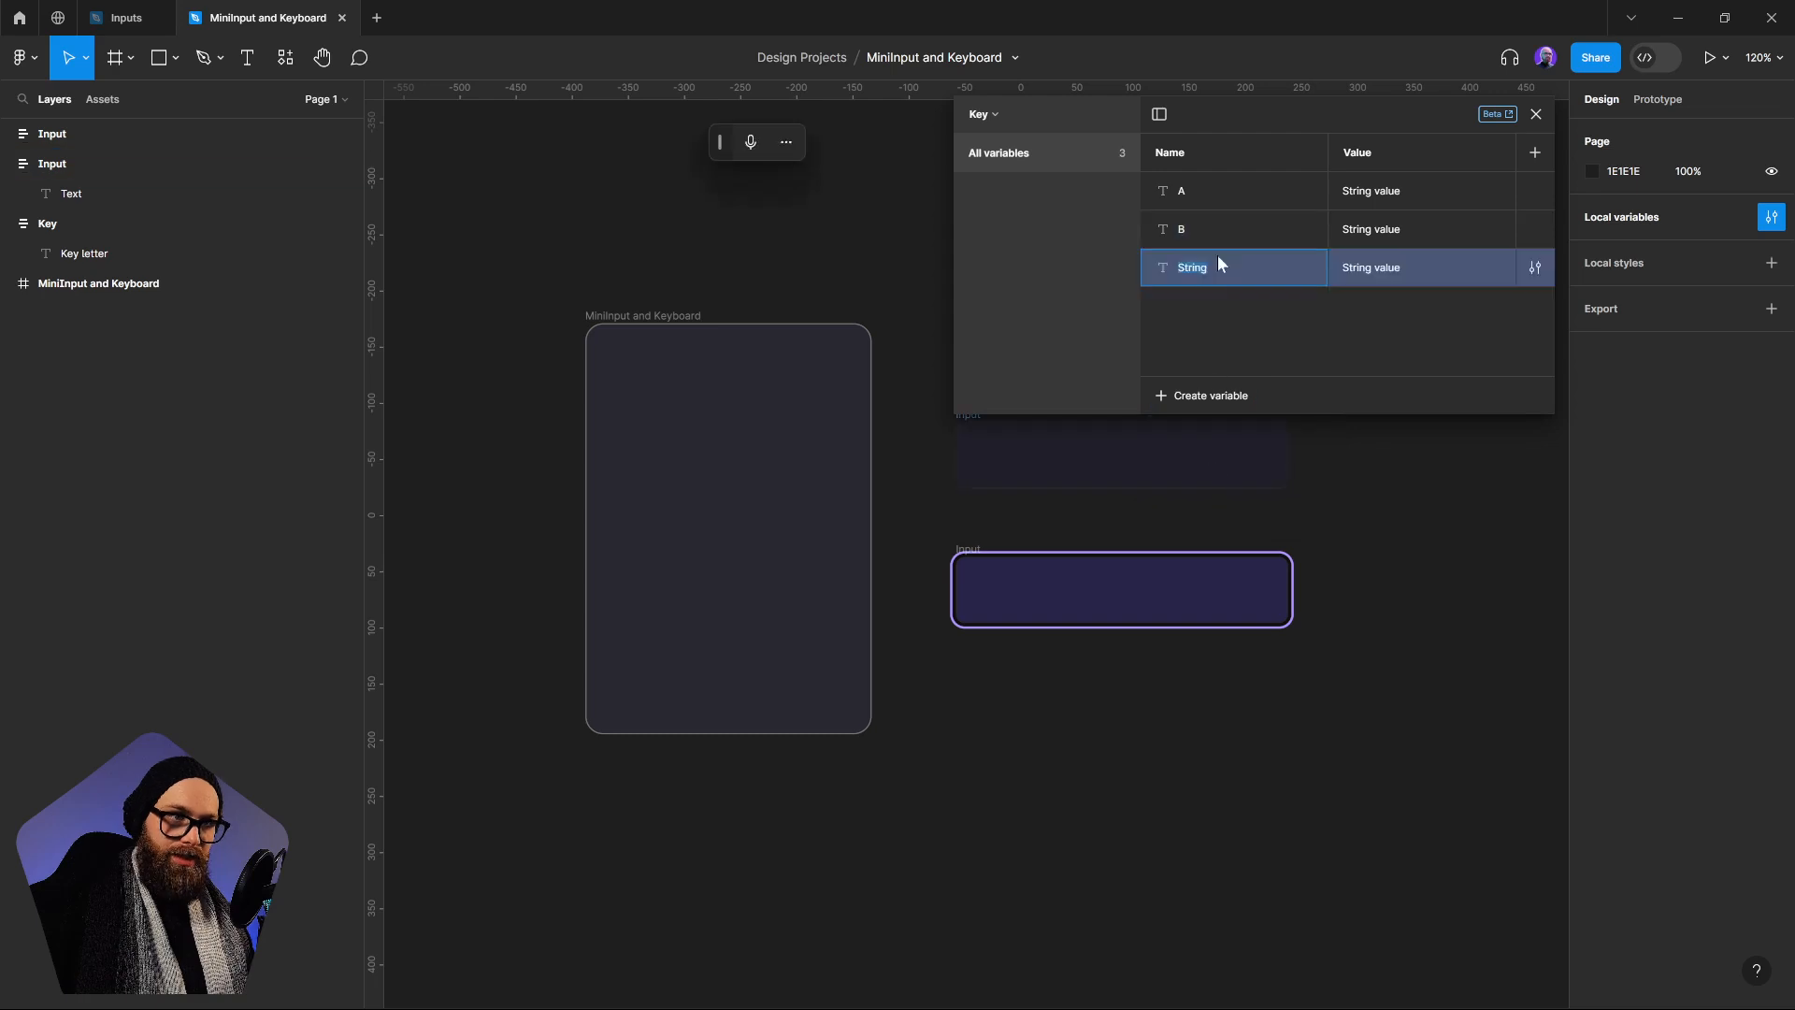
type("C")
left_click(1215, 397)
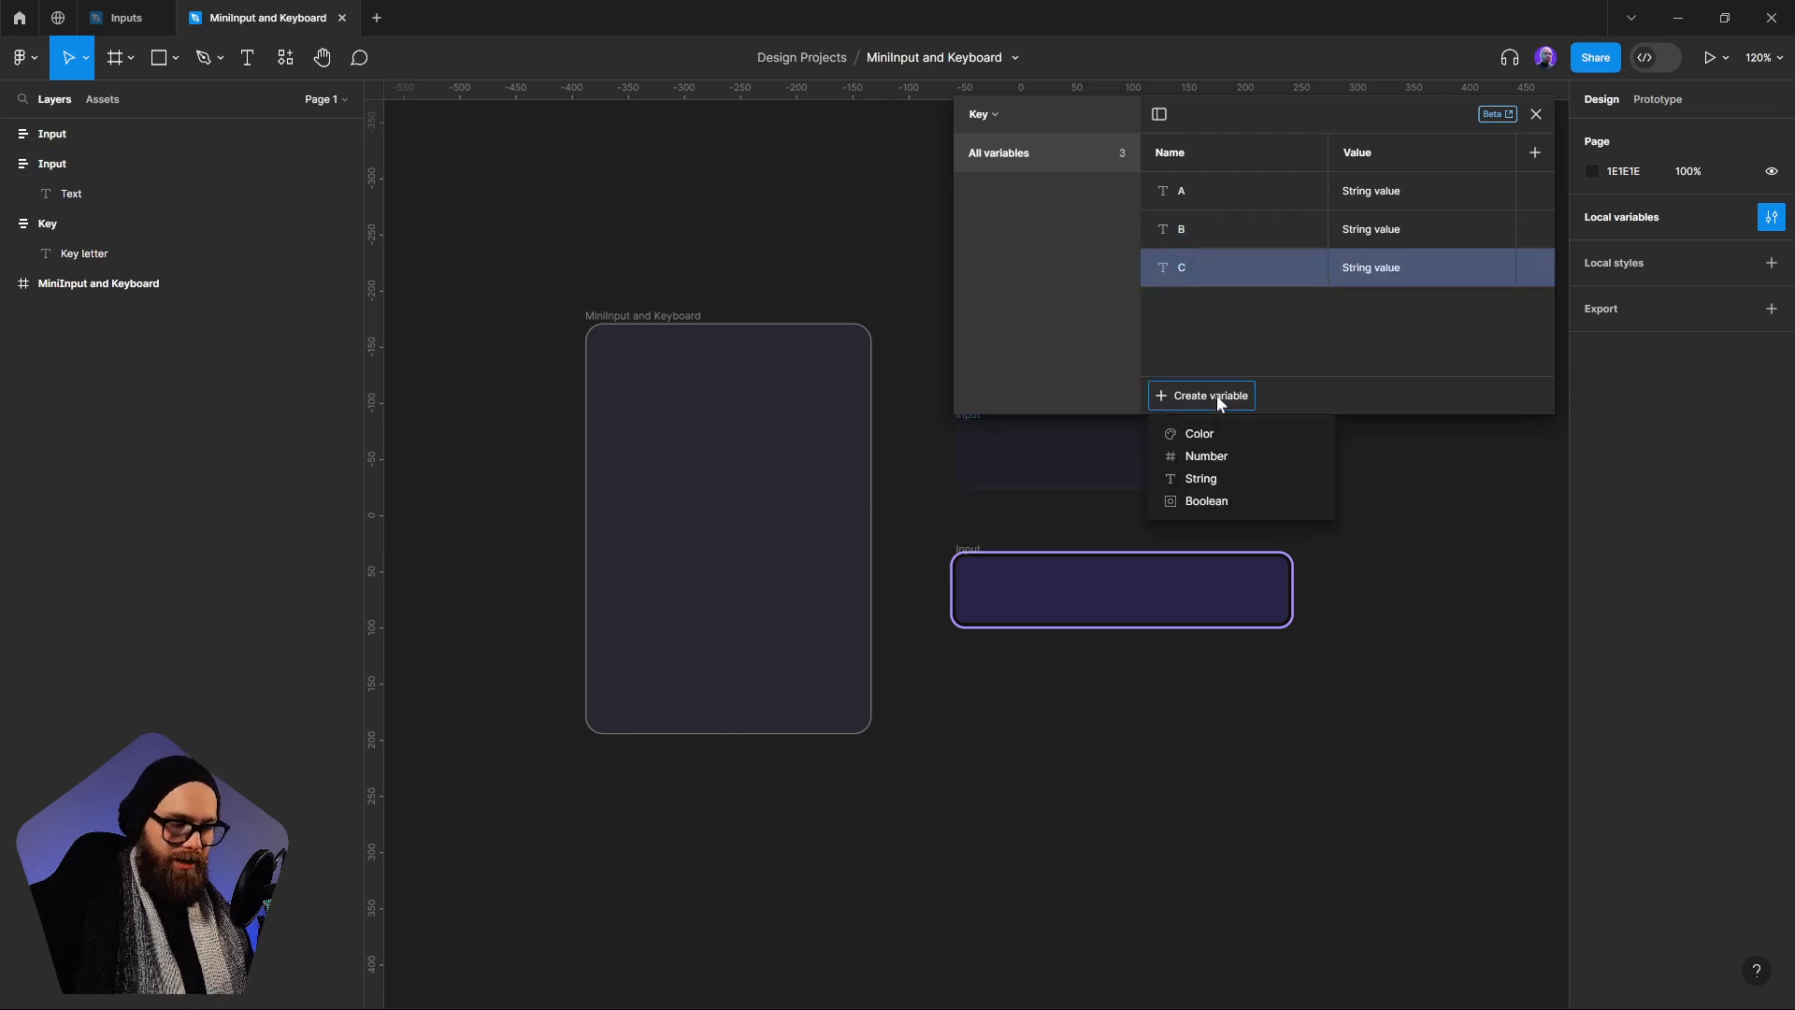
left_click(1212, 479)
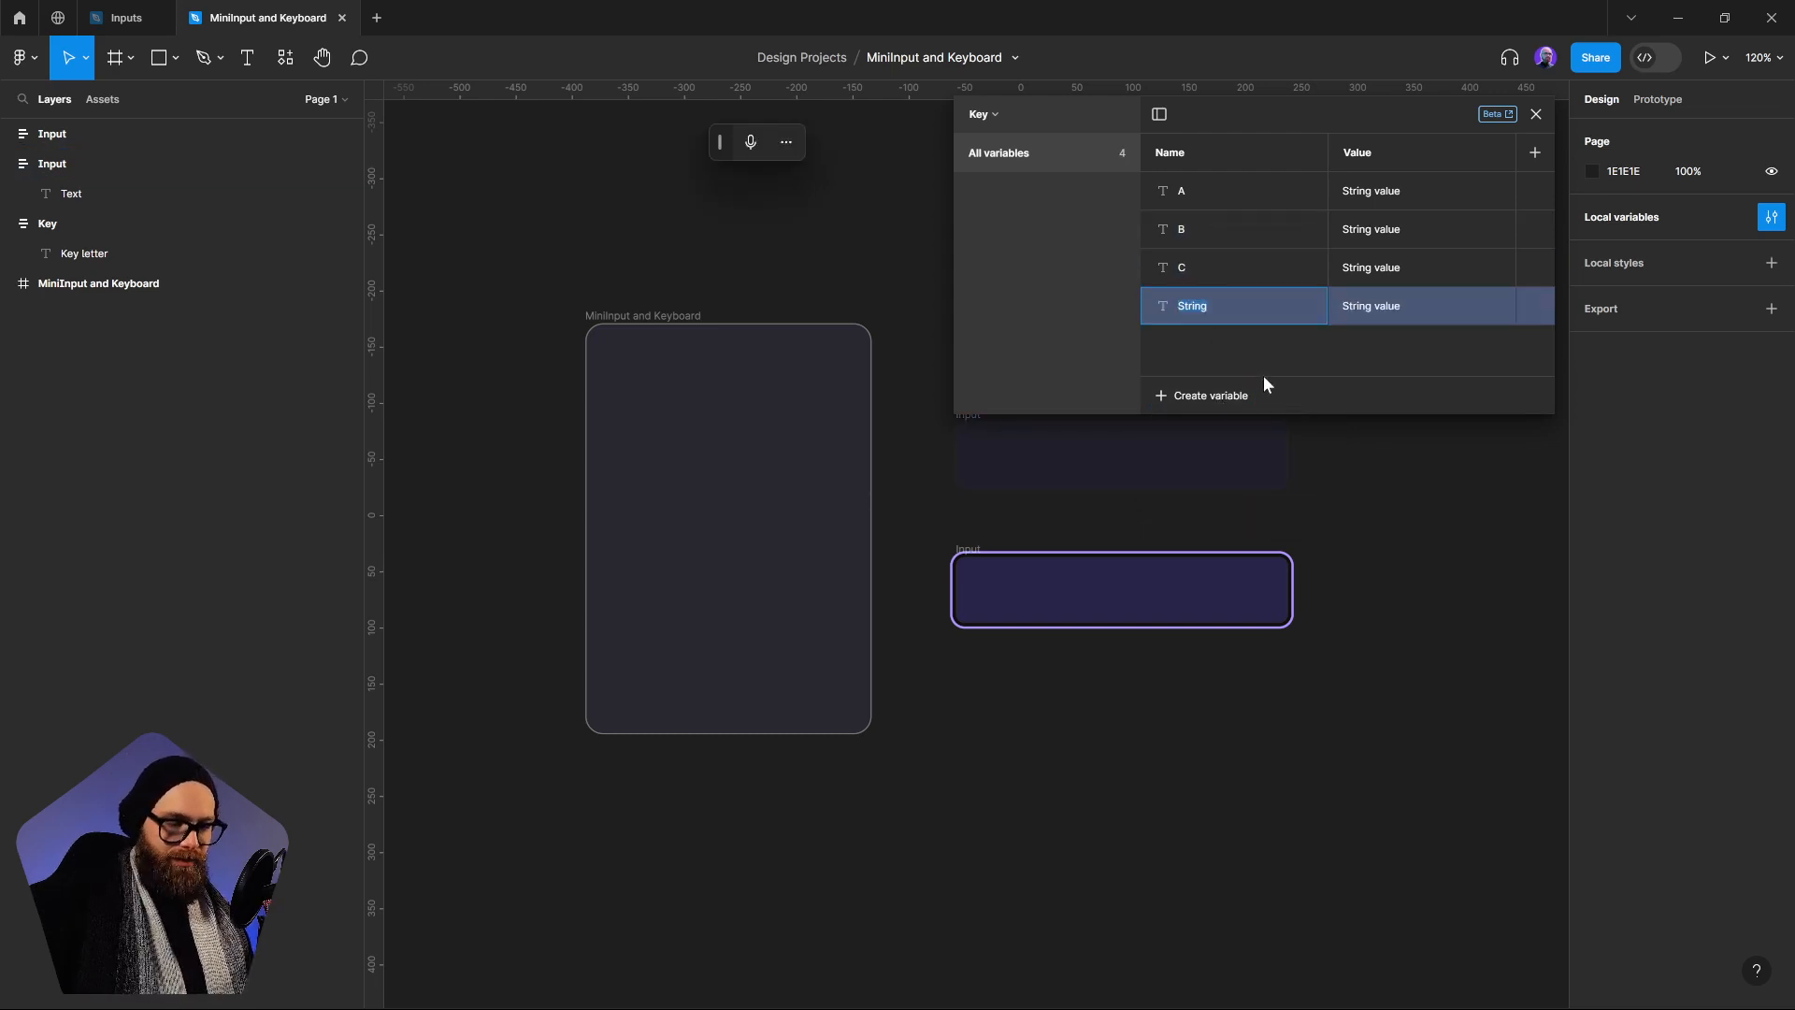
type("D")
key("Return")
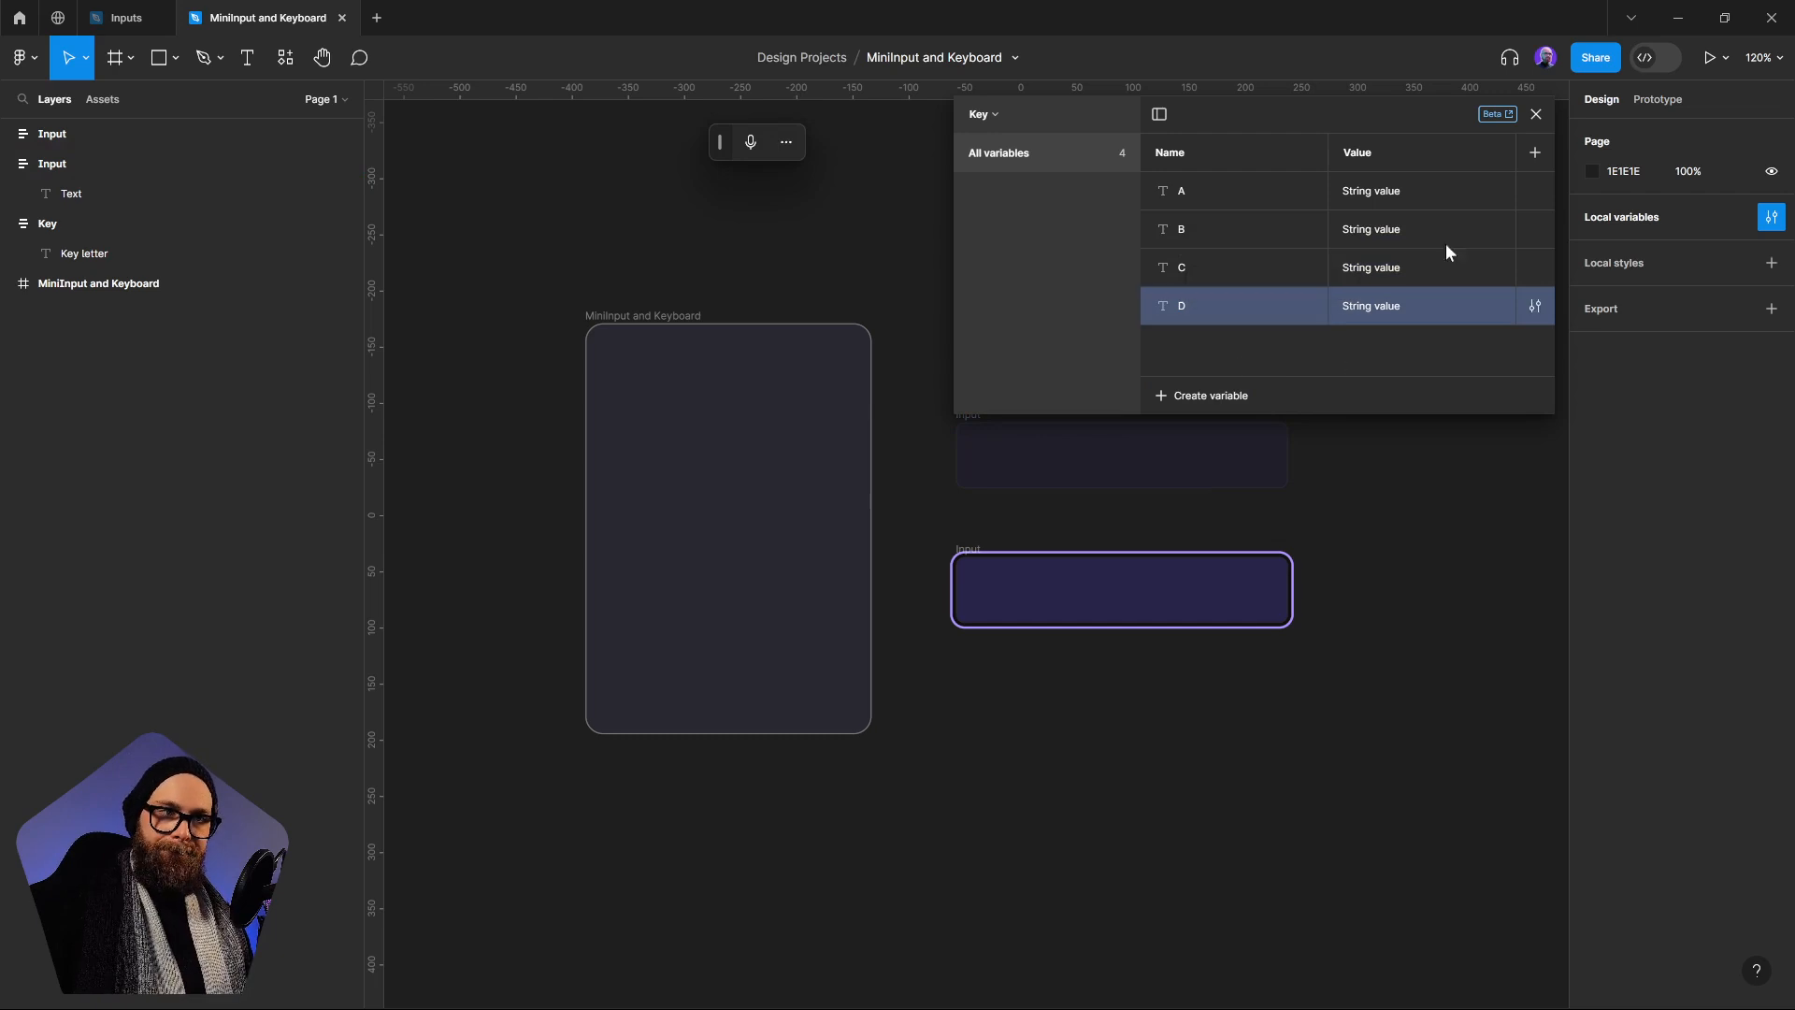
Set the values of variables A, B, C and D to lowercase a, b, c and d respectively
left_click(1380, 200)
type("a")
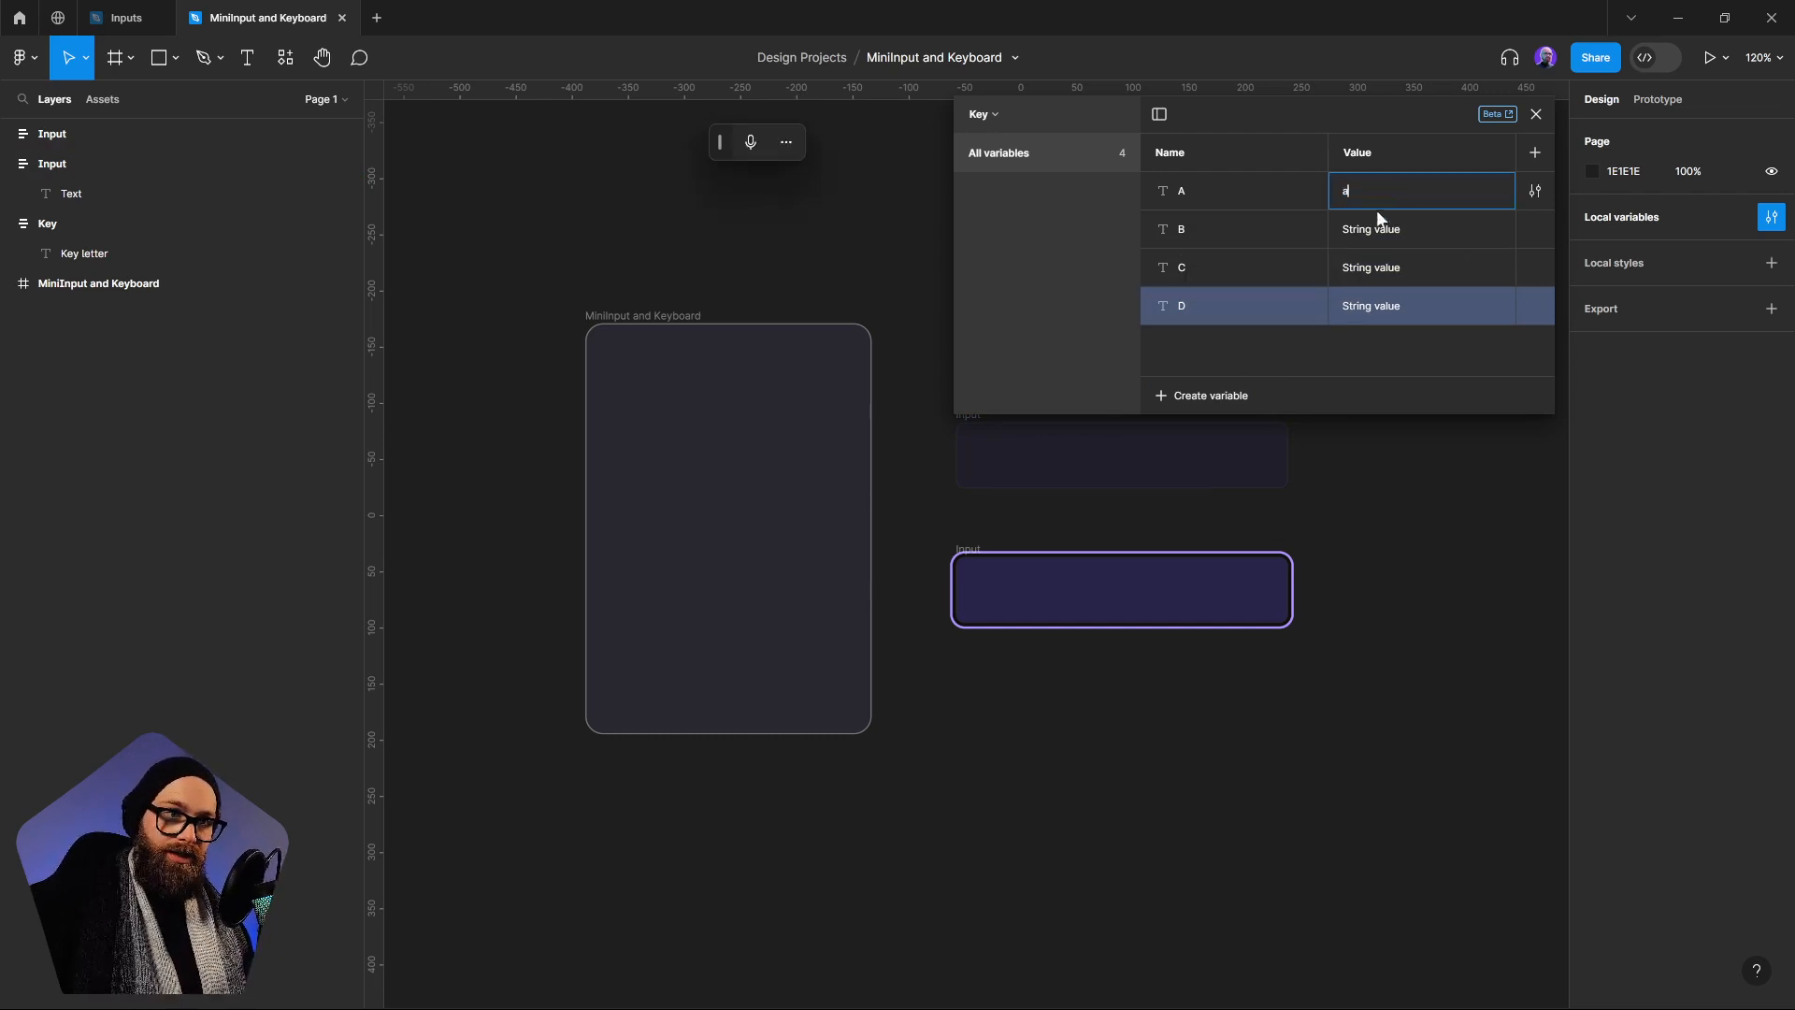
key("Tab")
type("b")
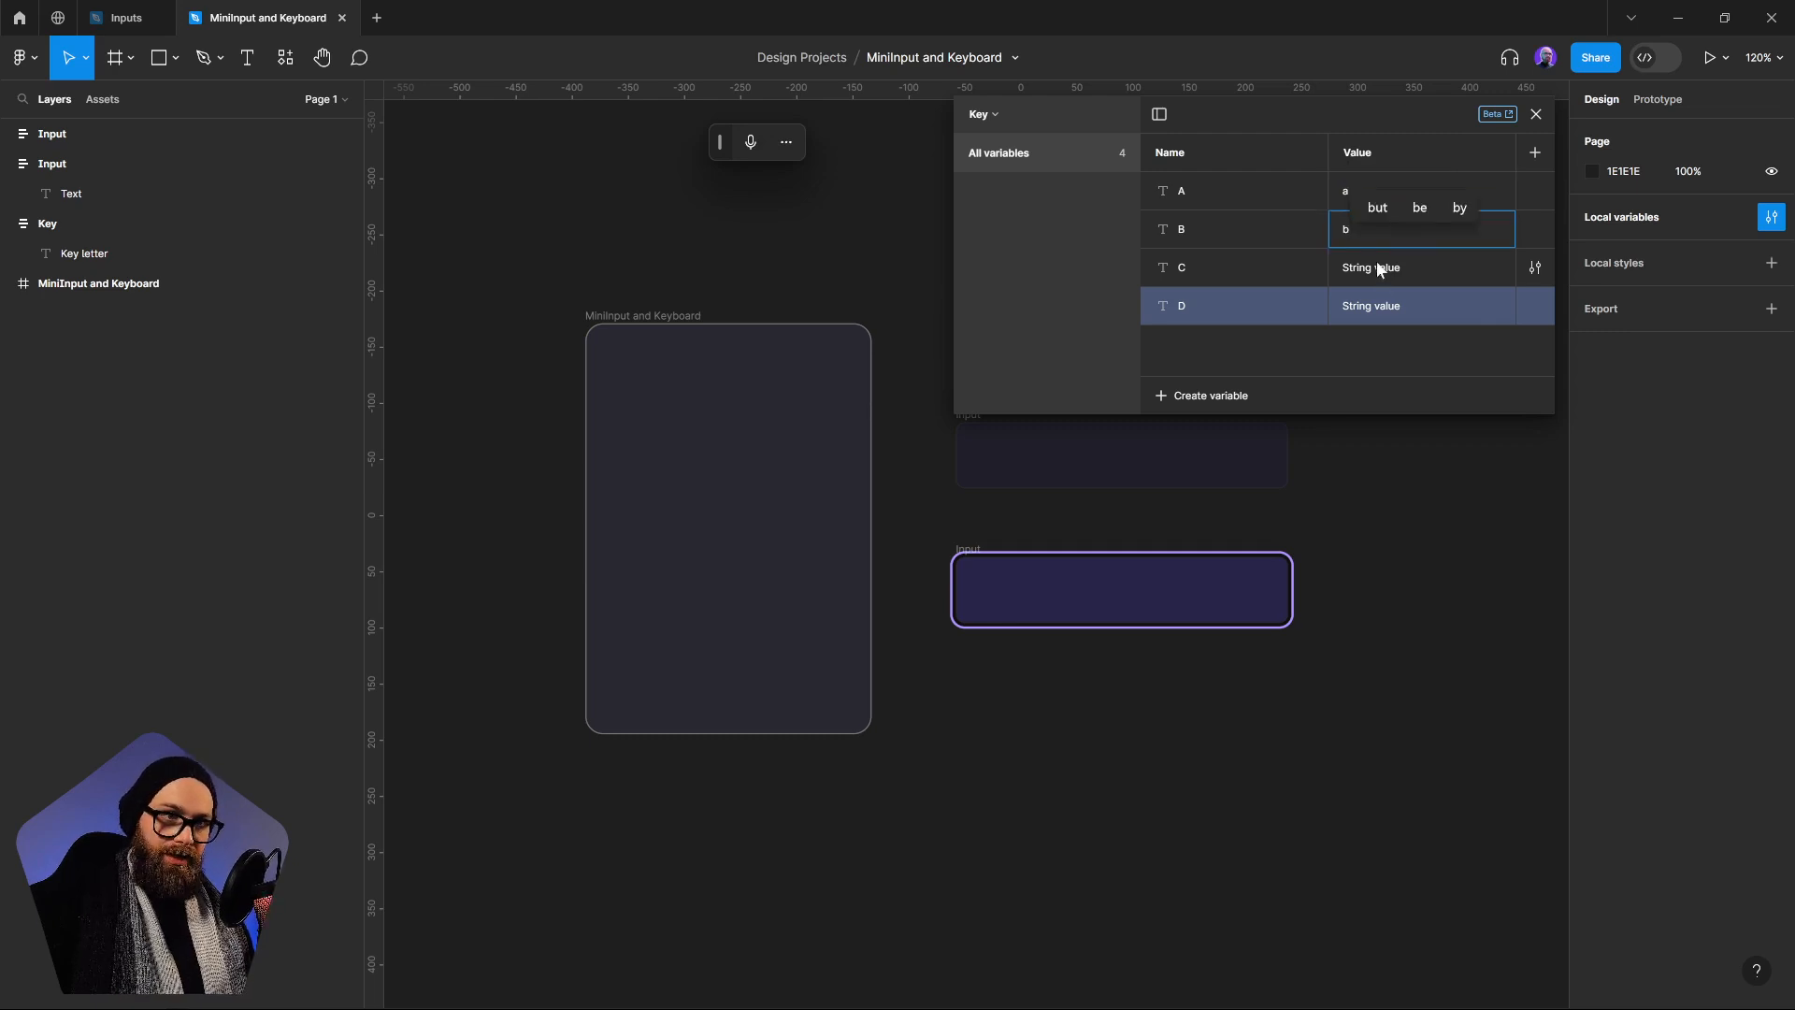
left_click(1376, 261)
type("x")
key("BackSpace")
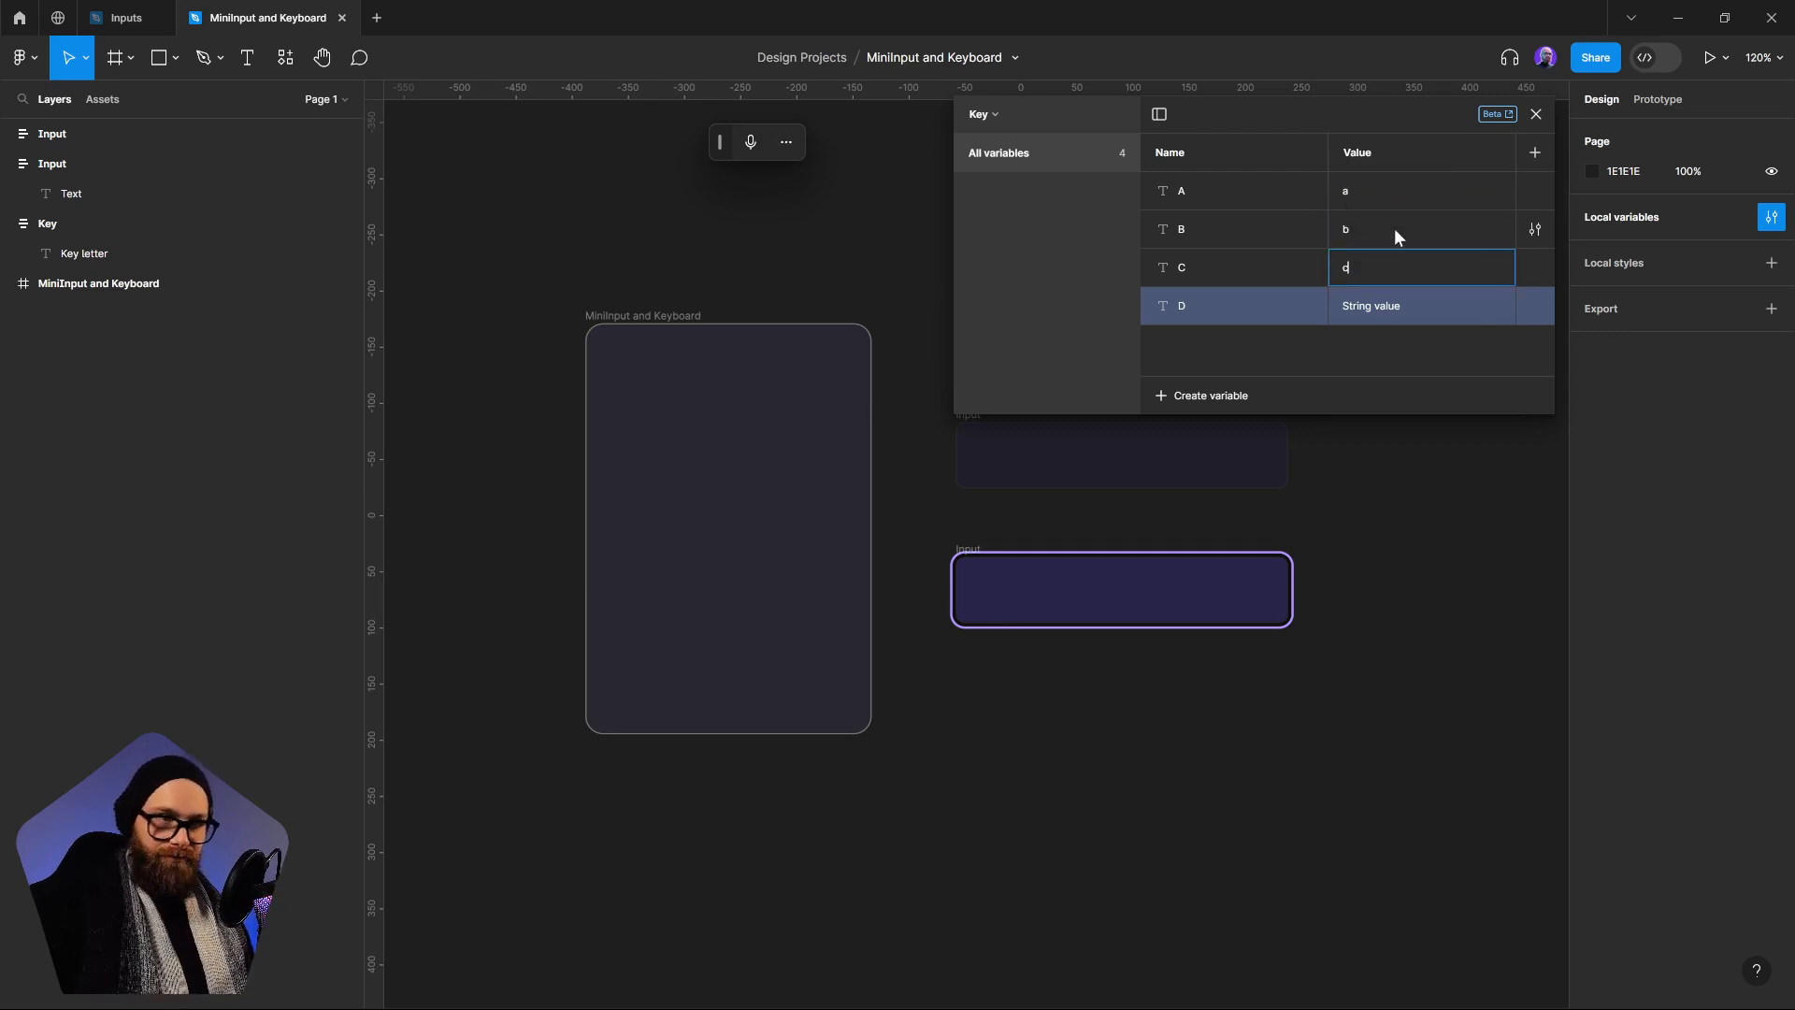
type("c")
left_click(1401, 311)
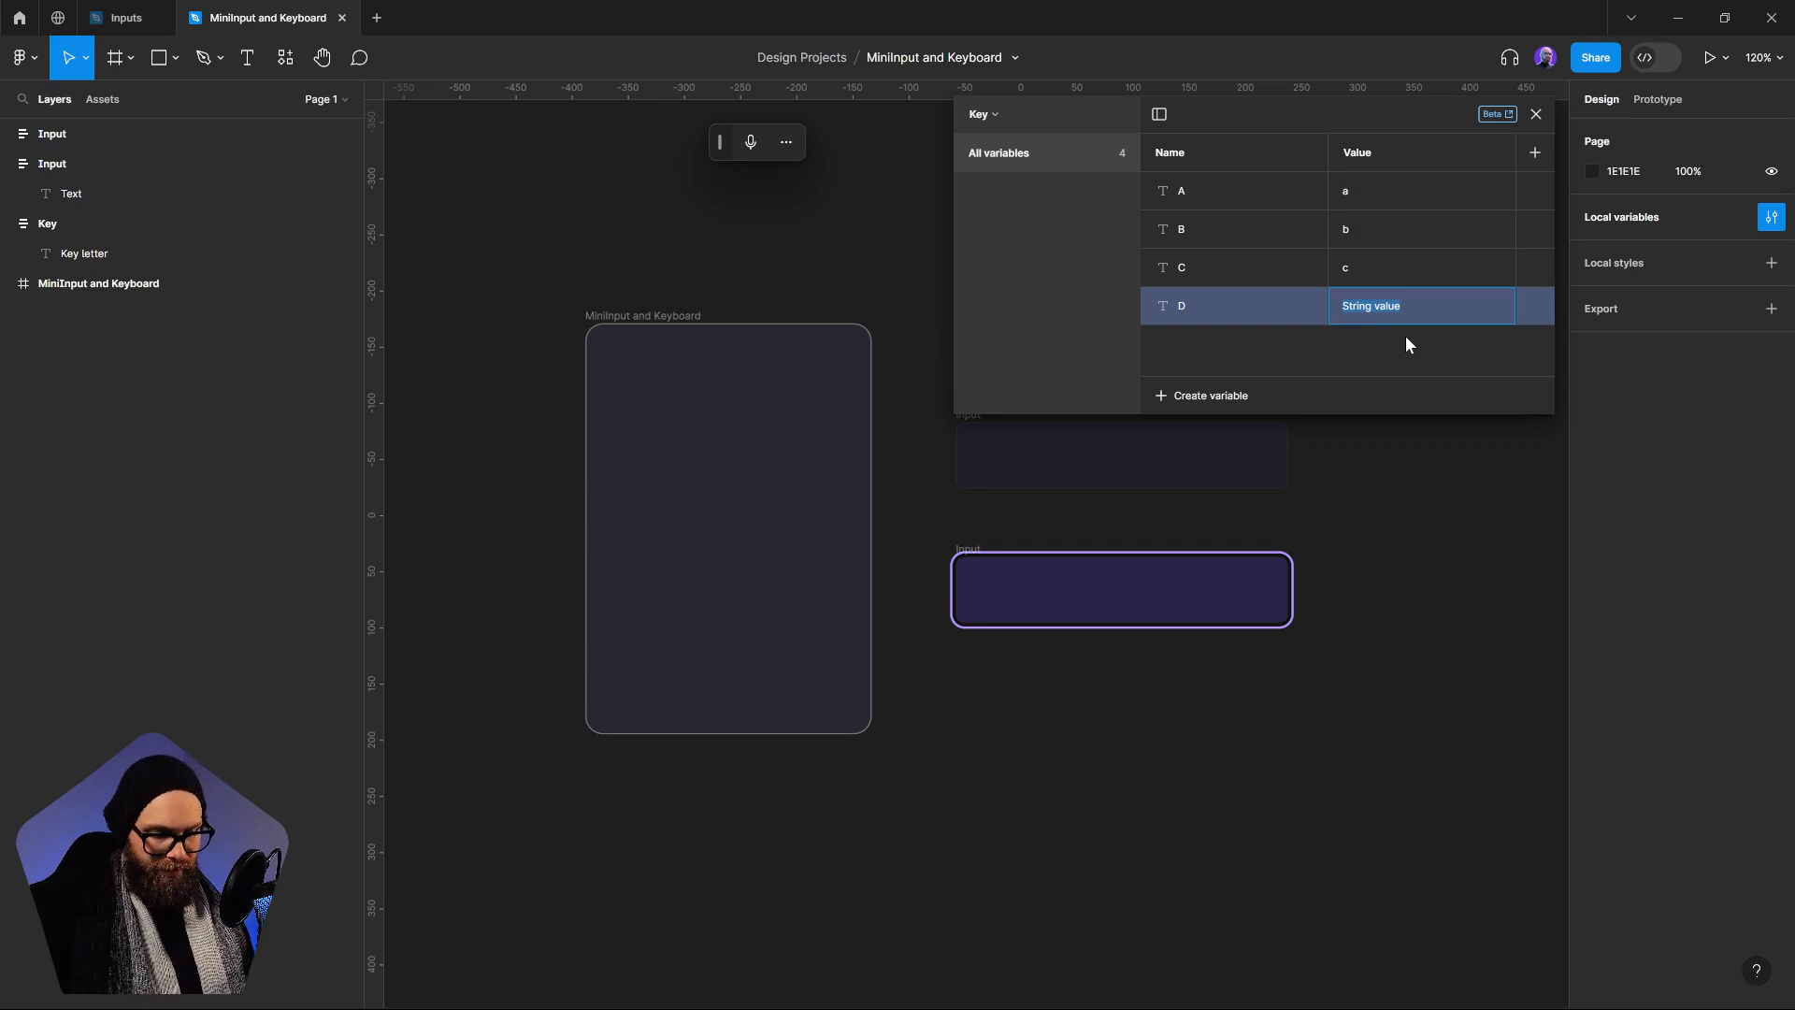
type("d")
key("Return")
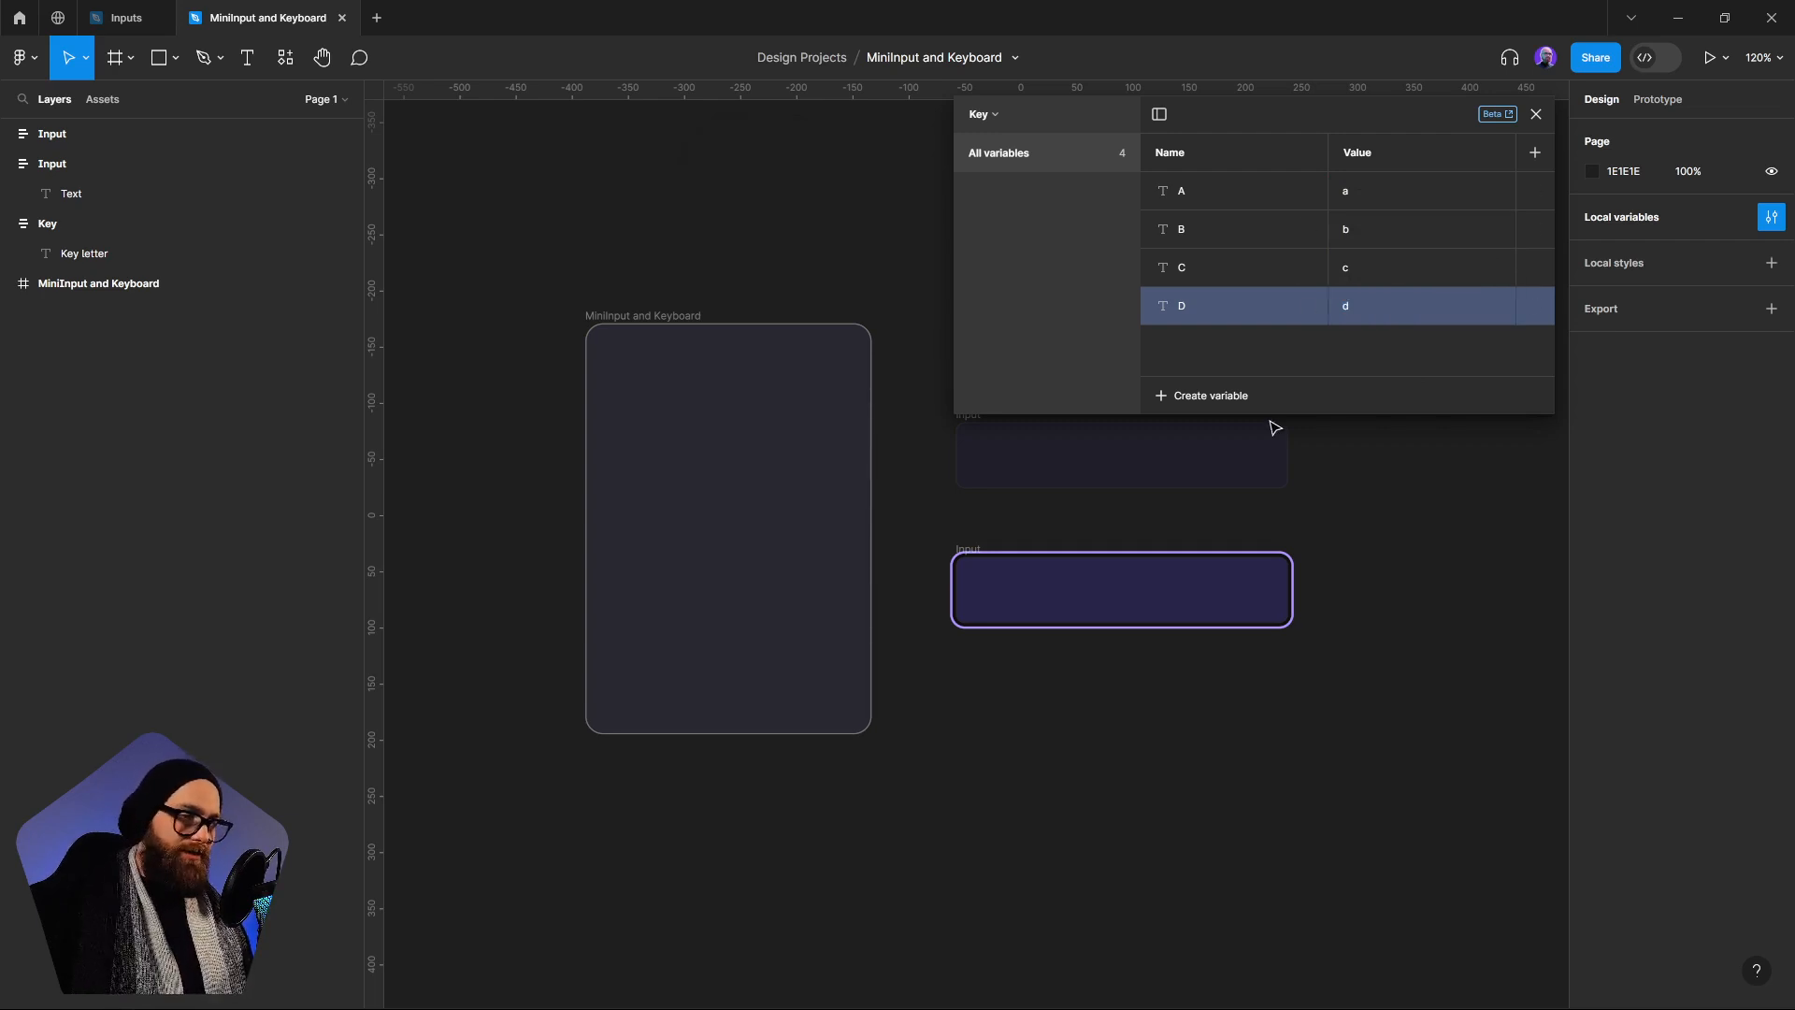
Create a string variable named 1 in the Key collection and set its value to 1
left_click(1215, 397)
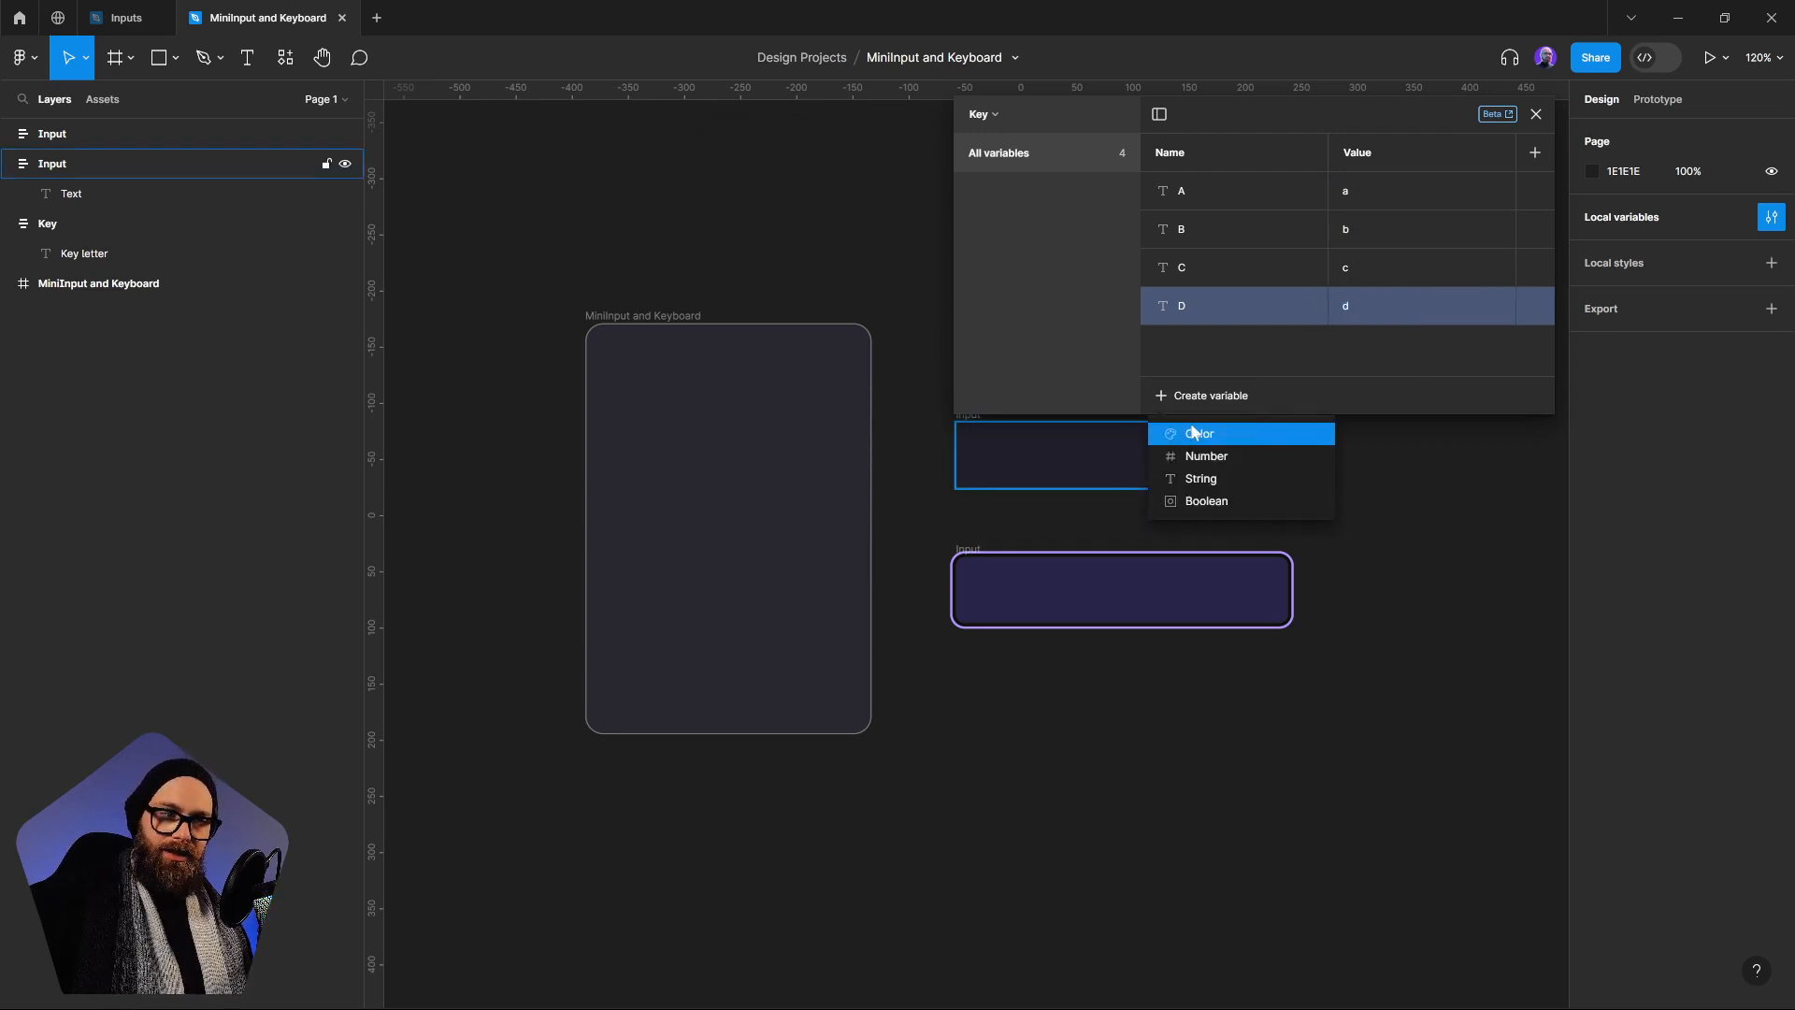
left_click(1218, 479)
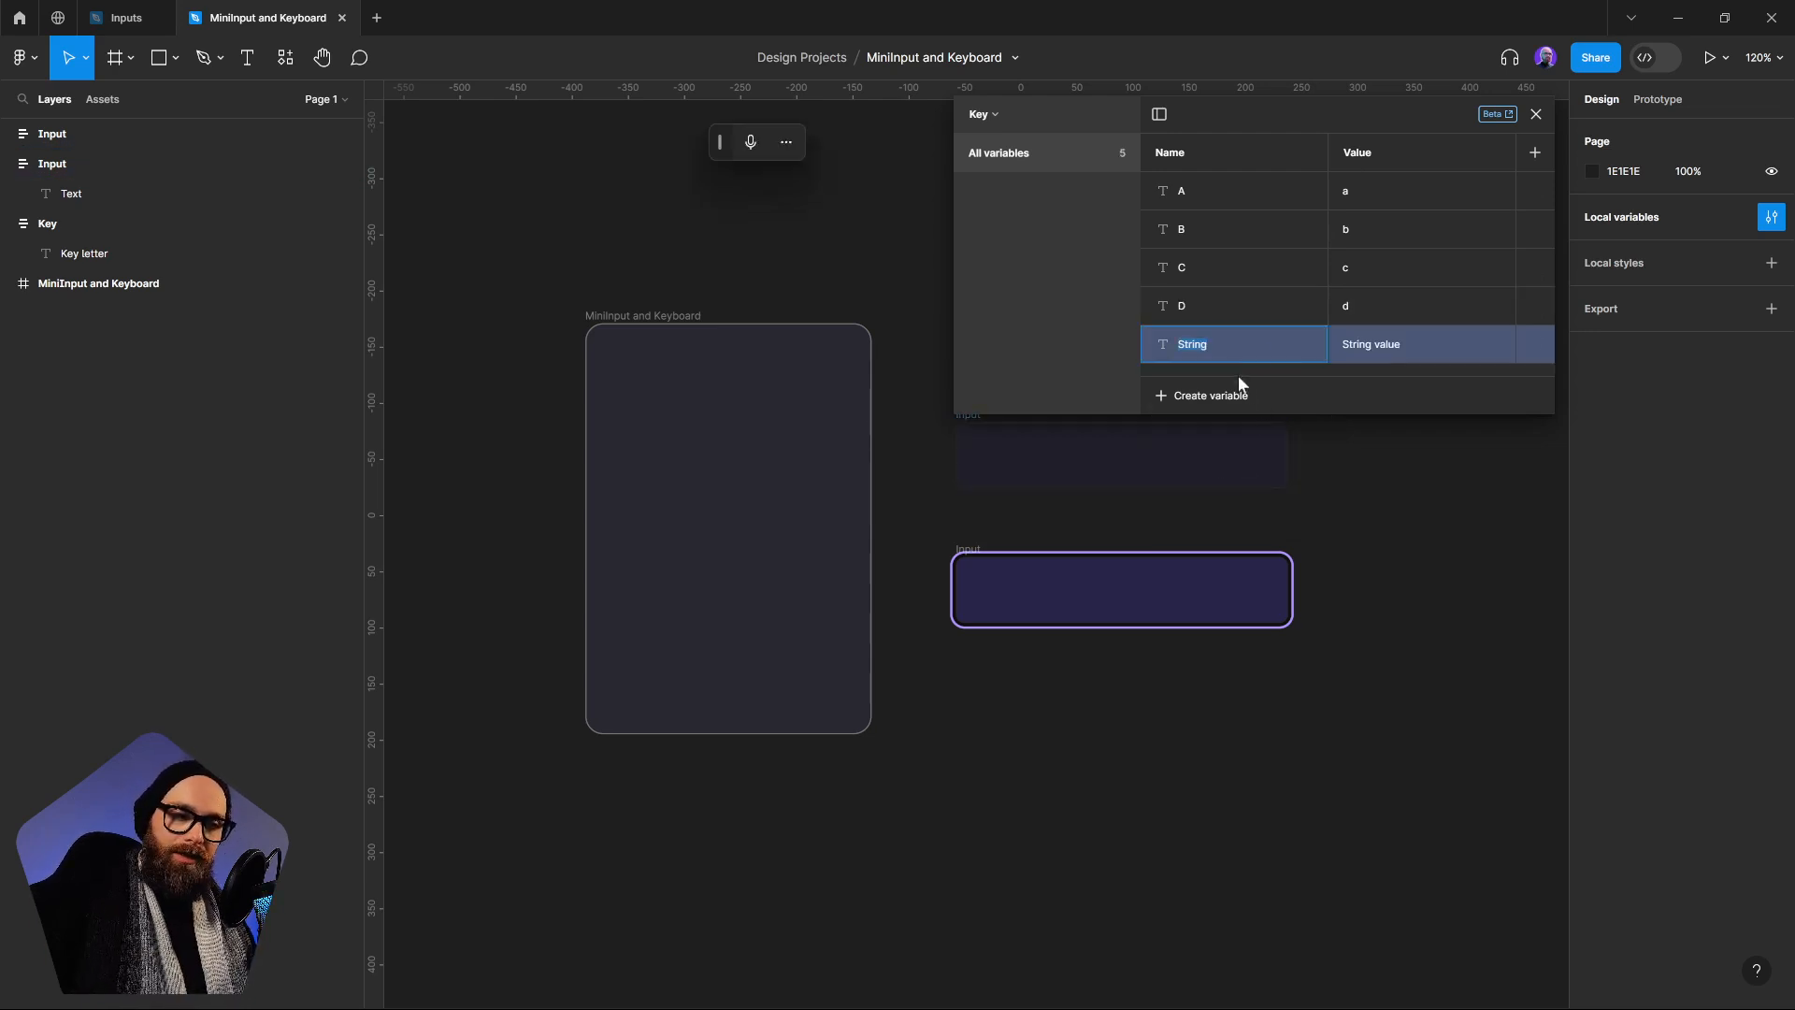
type("1")
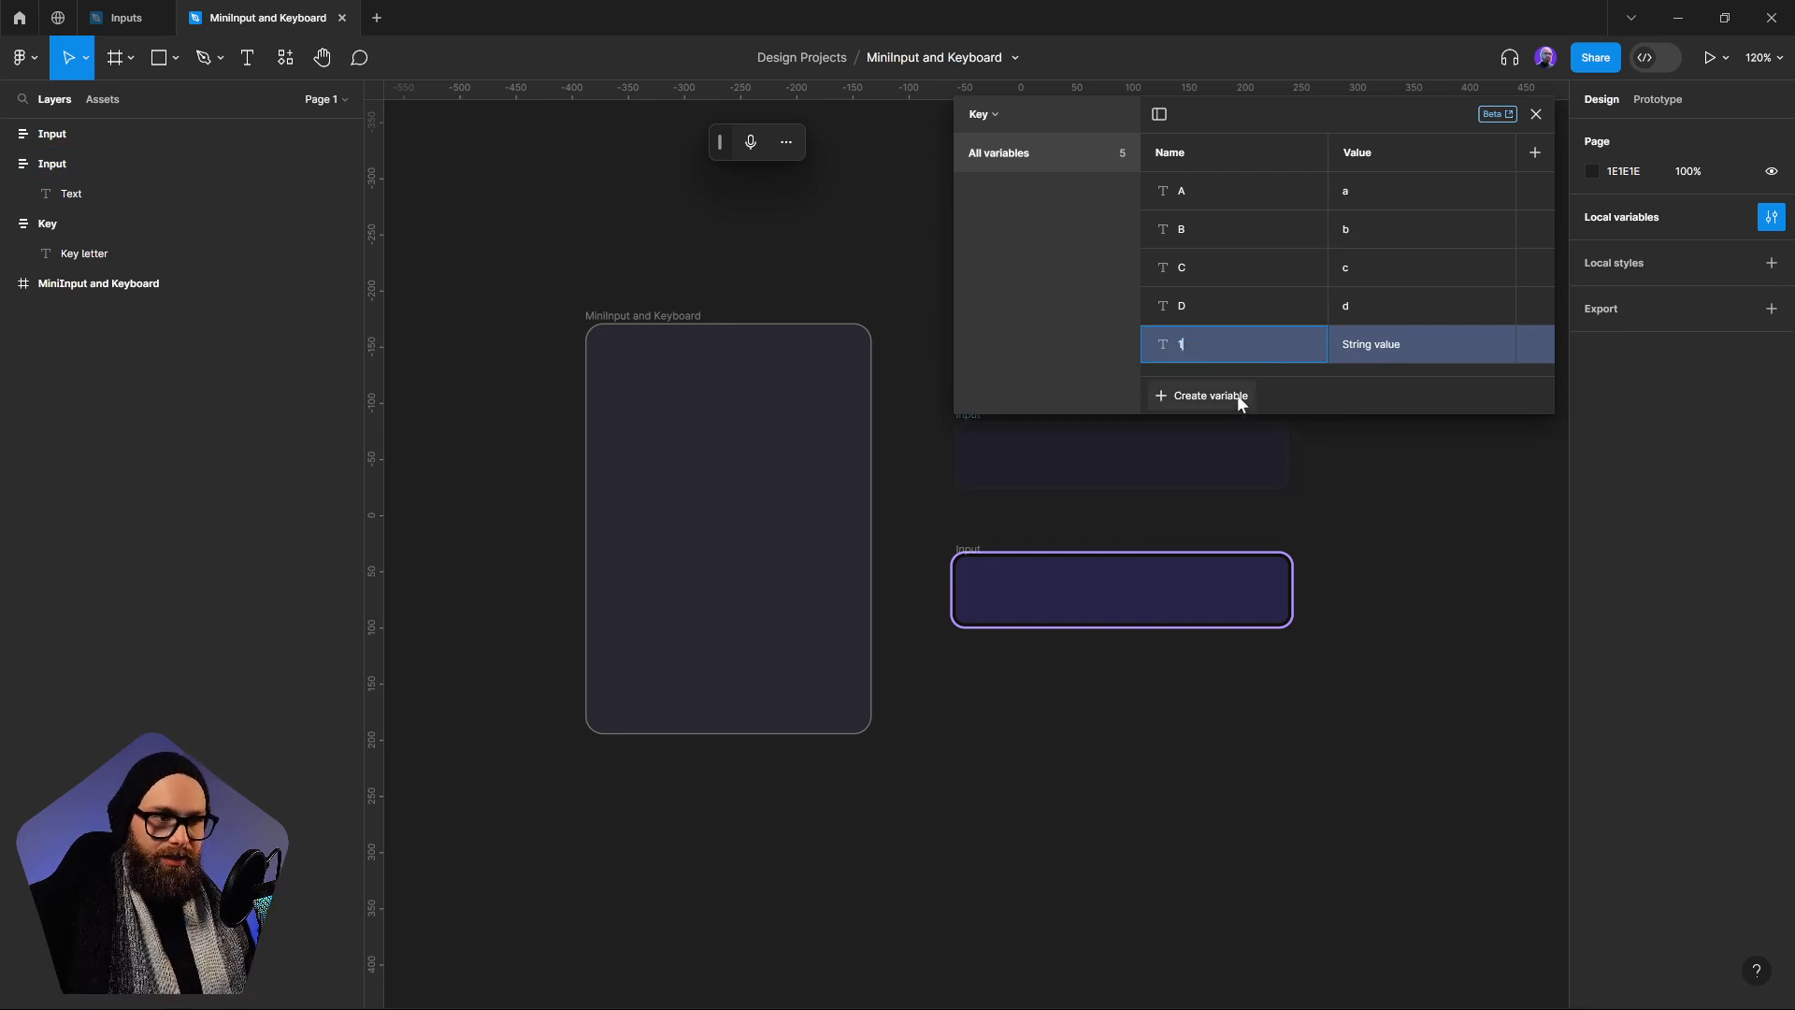
left_click(1367, 344)
type("1")
Create a string variable named 2 in the Key collection and set its value to 2
left_click(1227, 395)
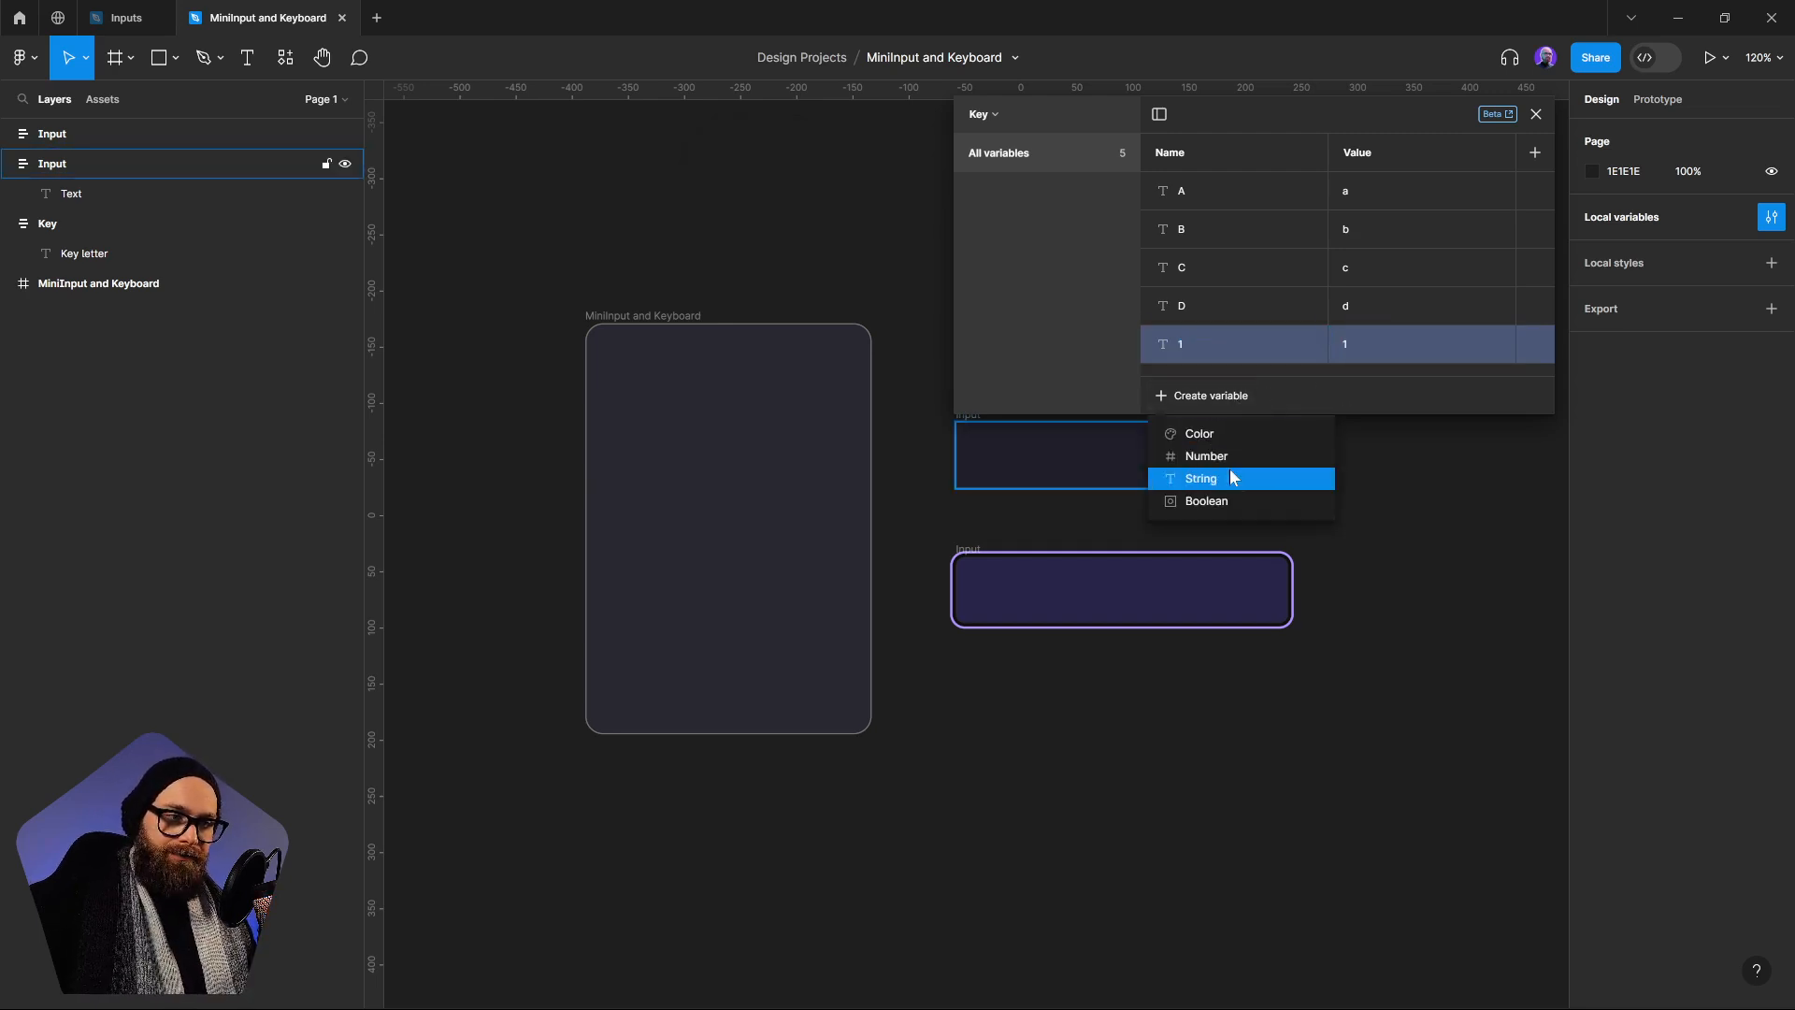
left_click(1227, 470)
type("2")
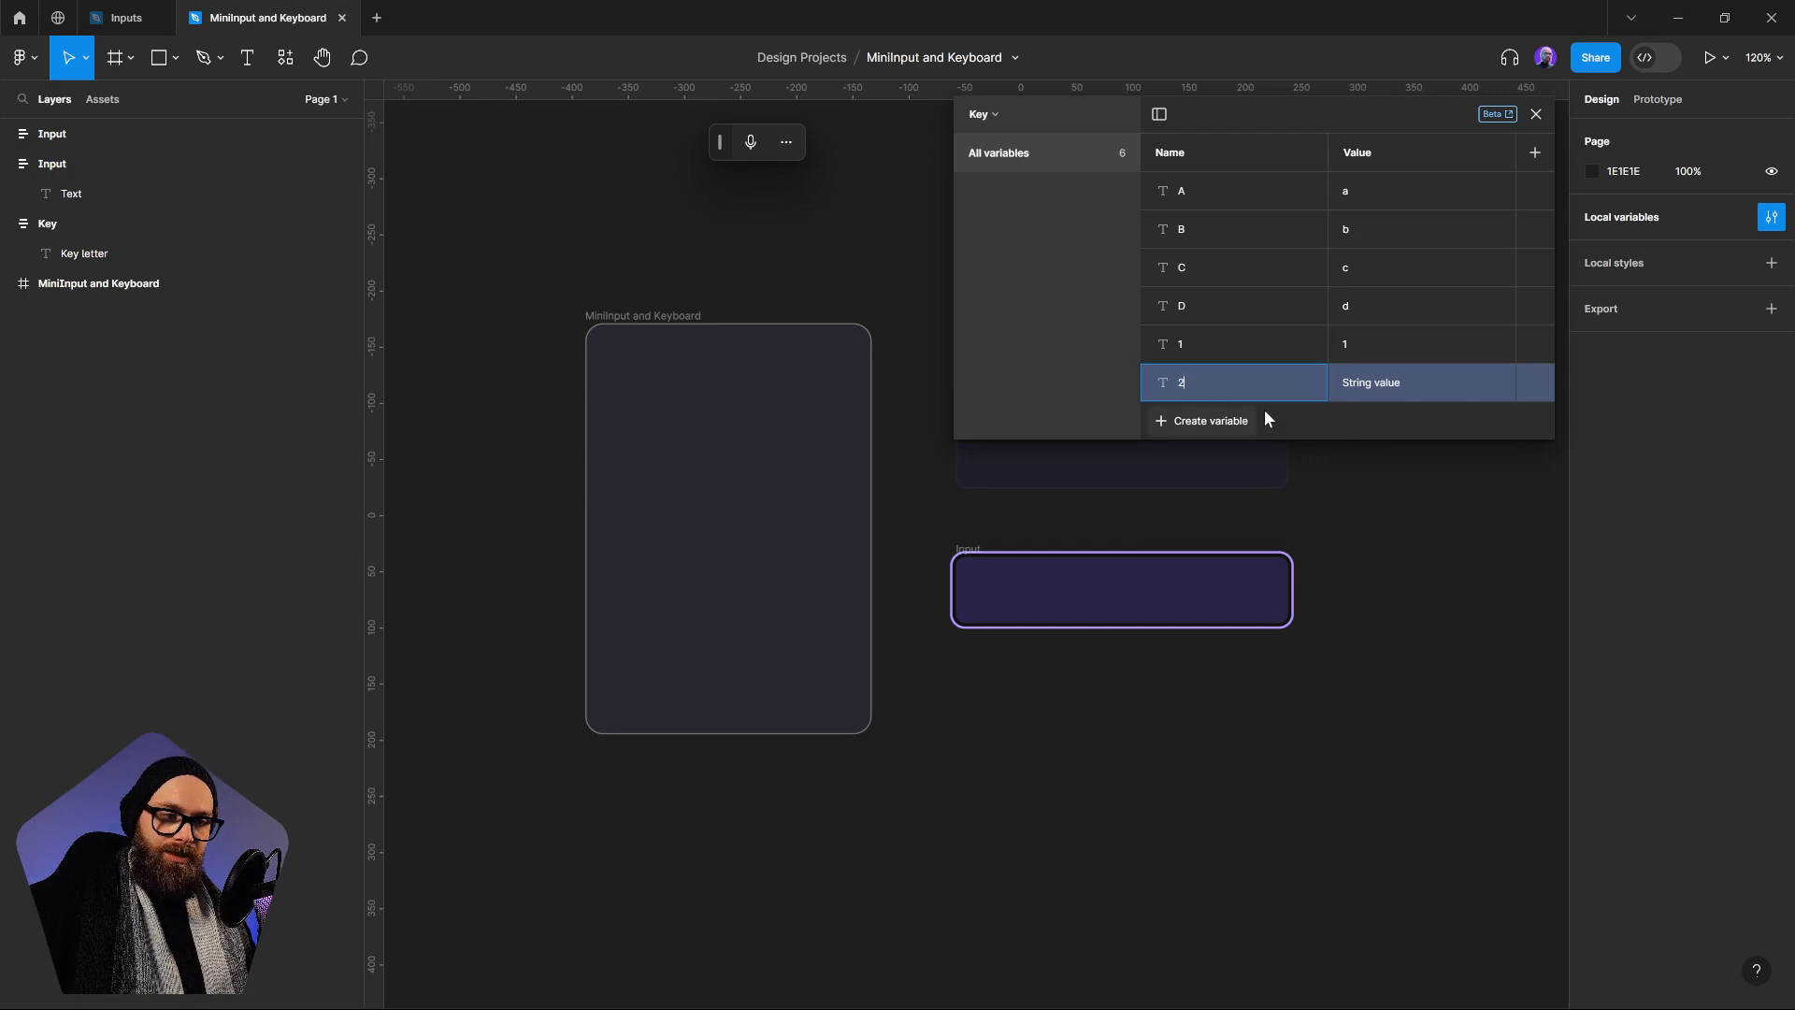
key("Tab")
type("2")
Add a string variable named 3 with the value 3 to the Key collection
left_click(1215, 420)
left_click(1224, 499)
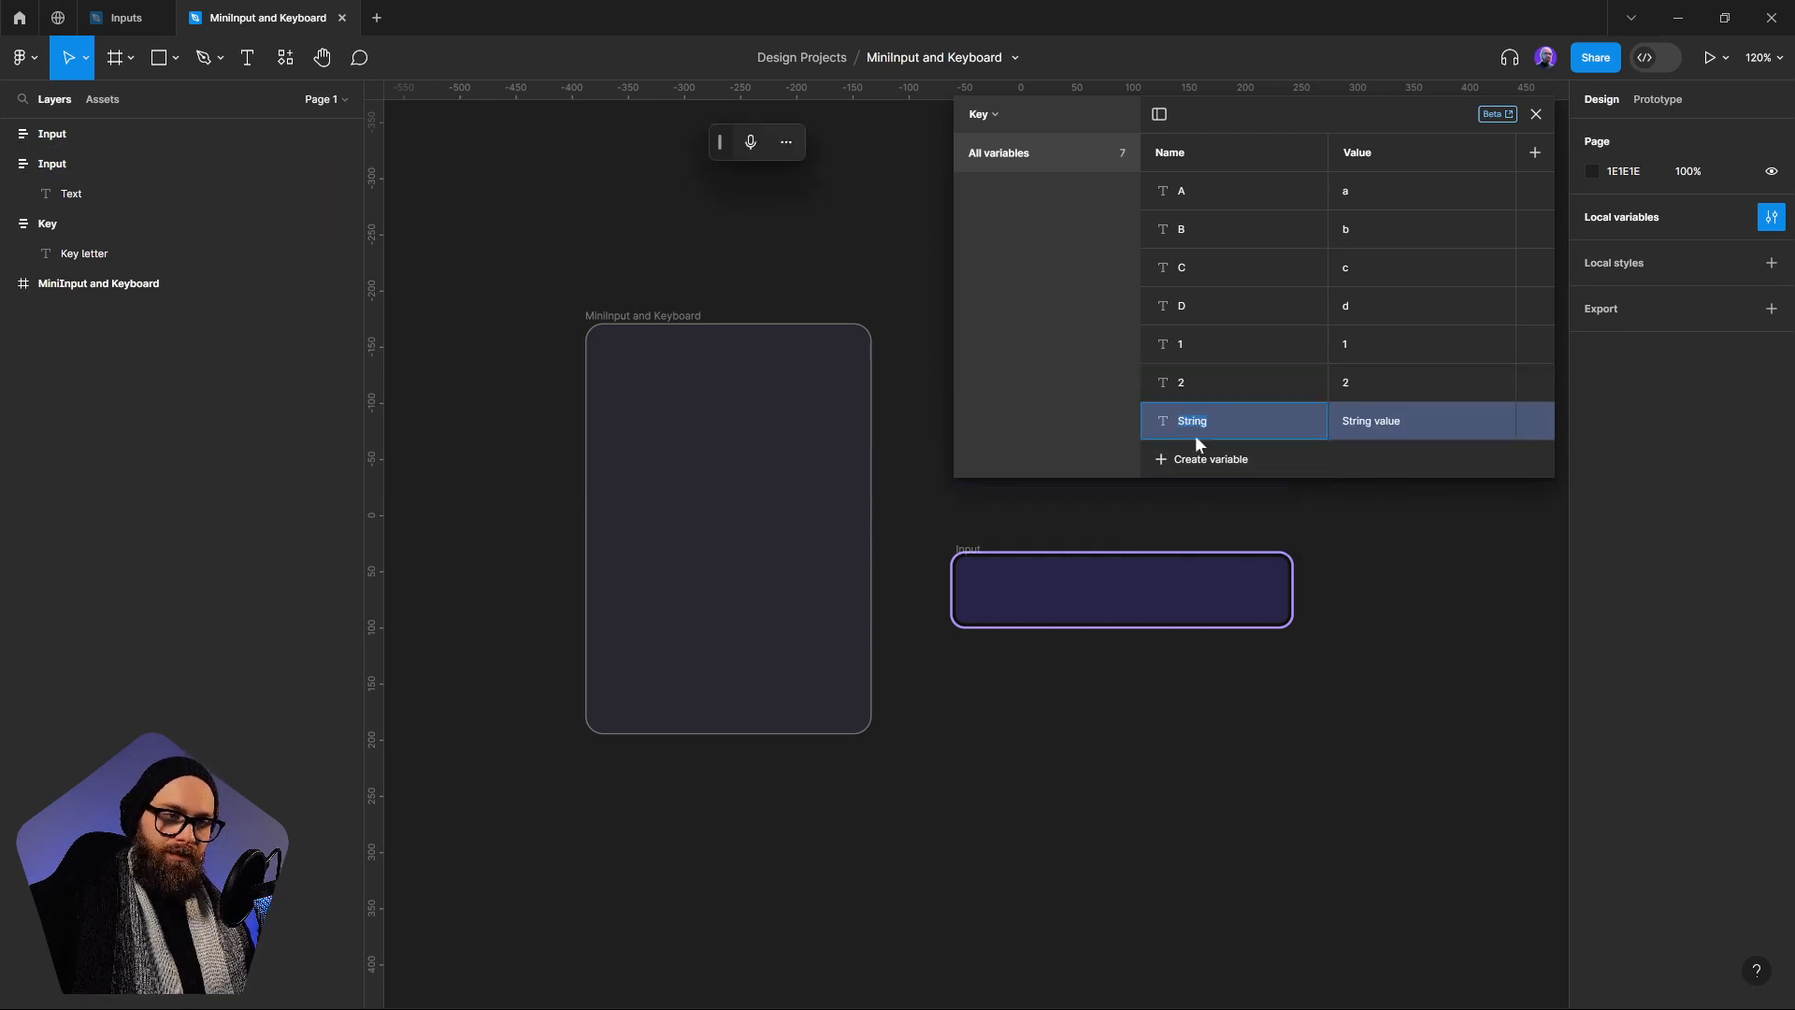
type("3")
key("Tab")
type("3")
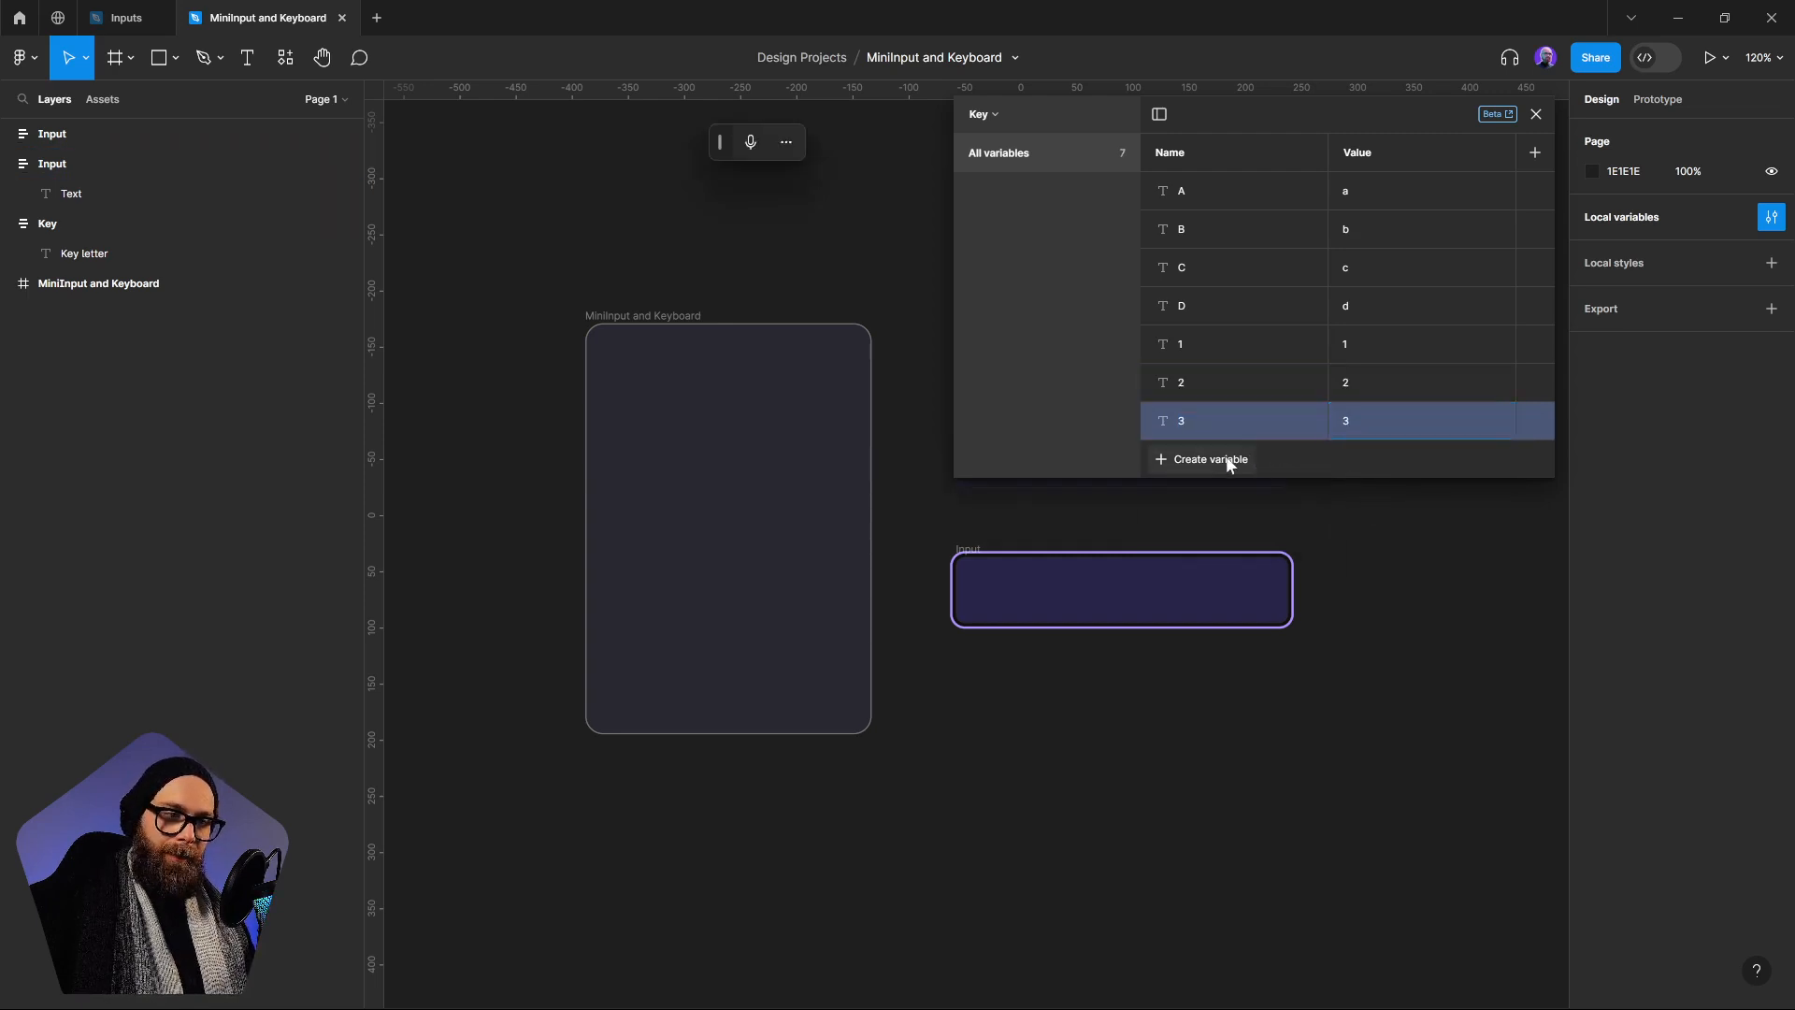
Add a string variable named 4 with the value 4 to the Key collection
left_click(1220, 460)
left_click(1215, 541)
type("4")
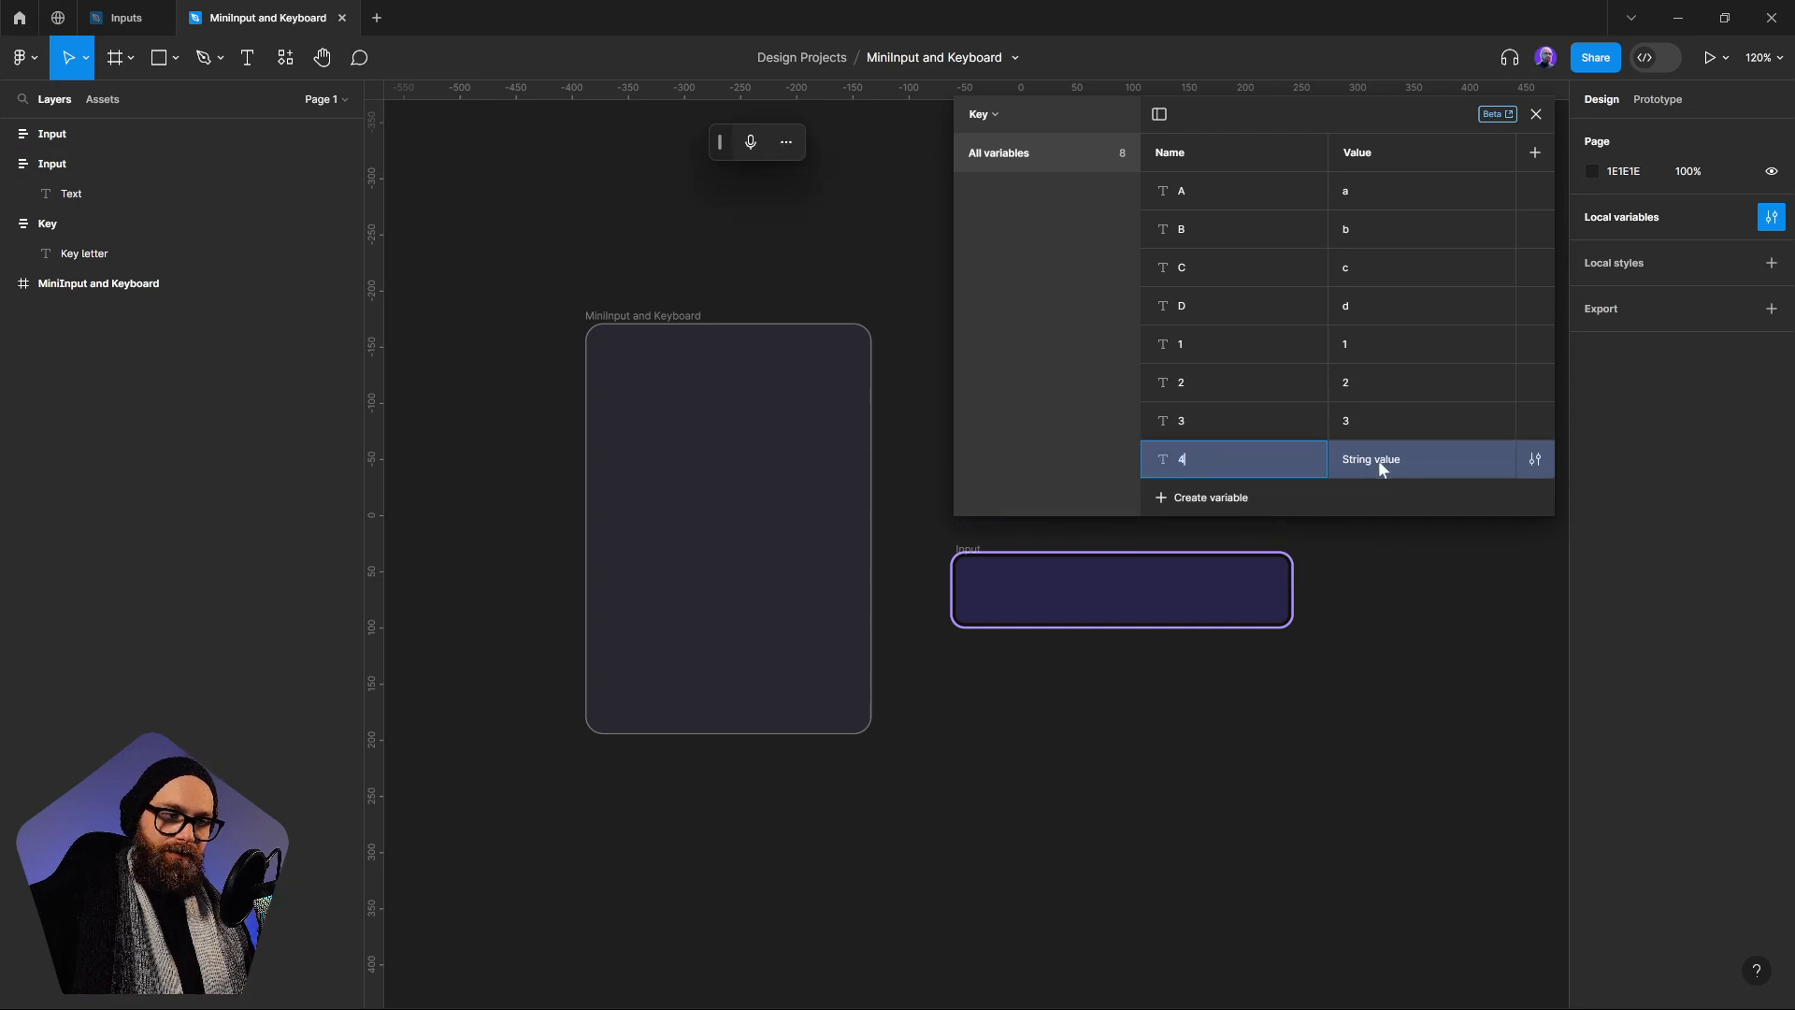
key("Tab")
type("4")
key("Return")
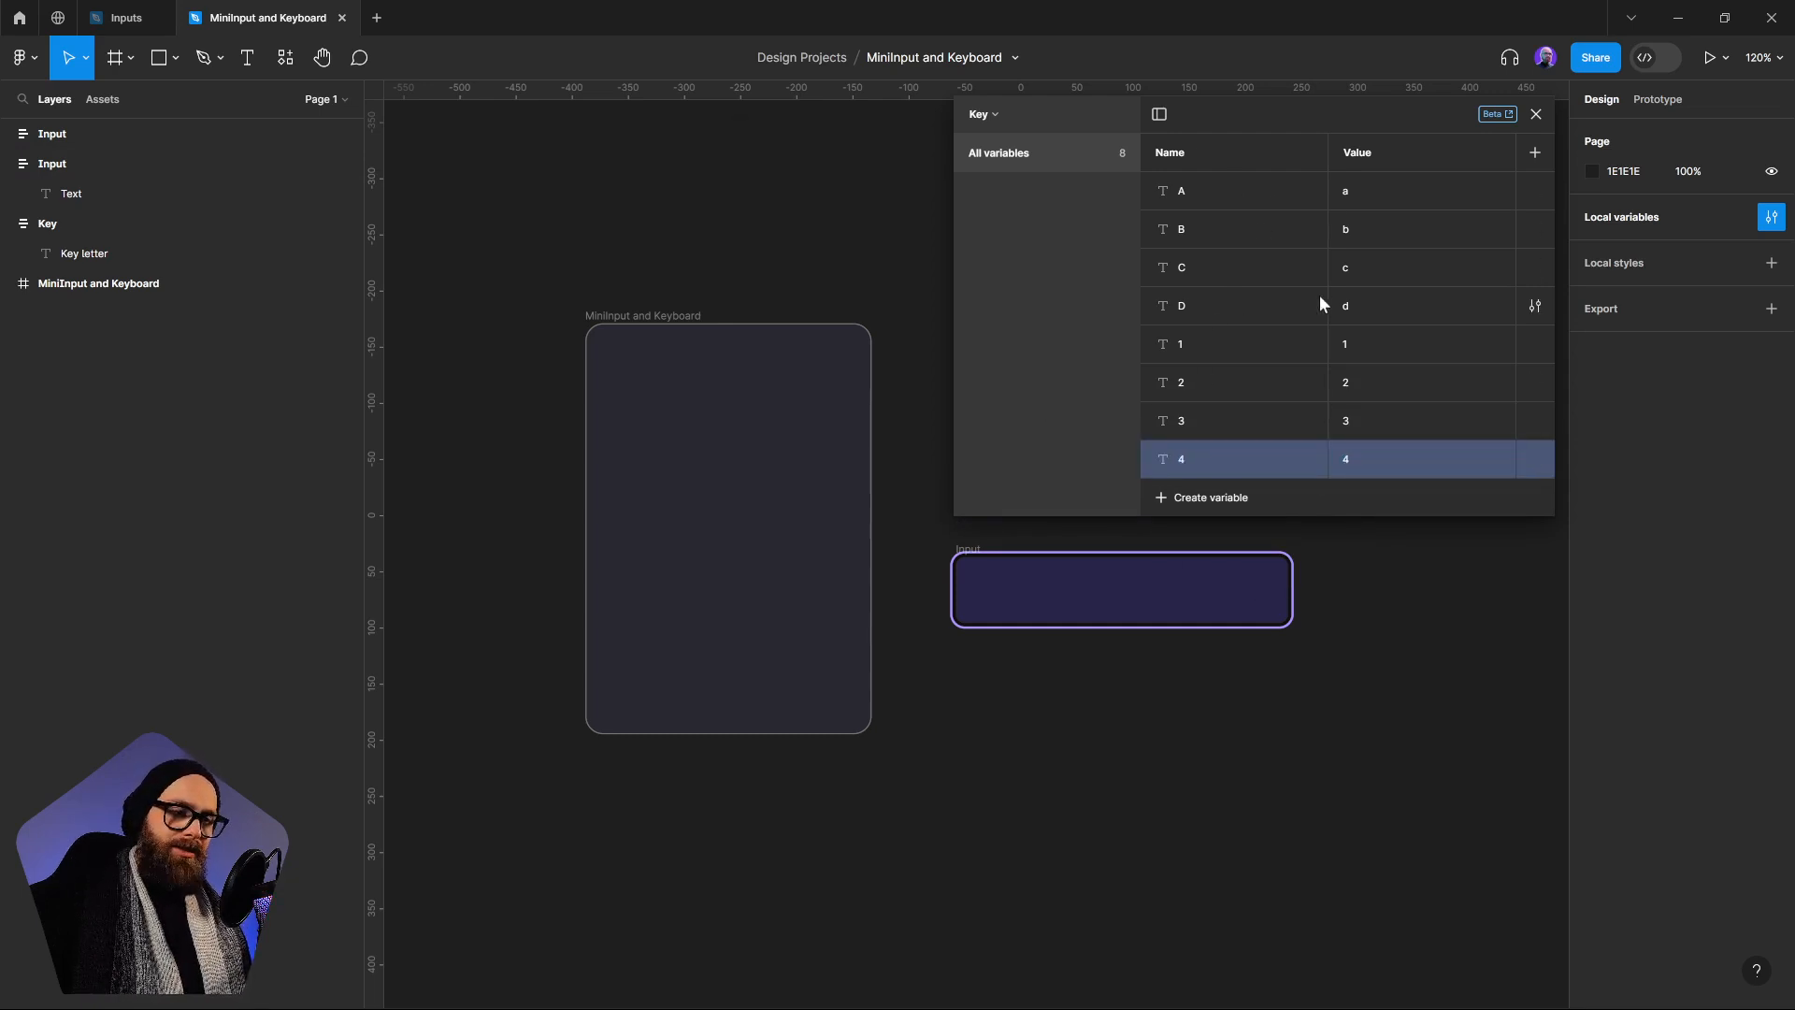
Create a string variable named Space in the Key collection and give it a blank value
left_click(1219, 497)
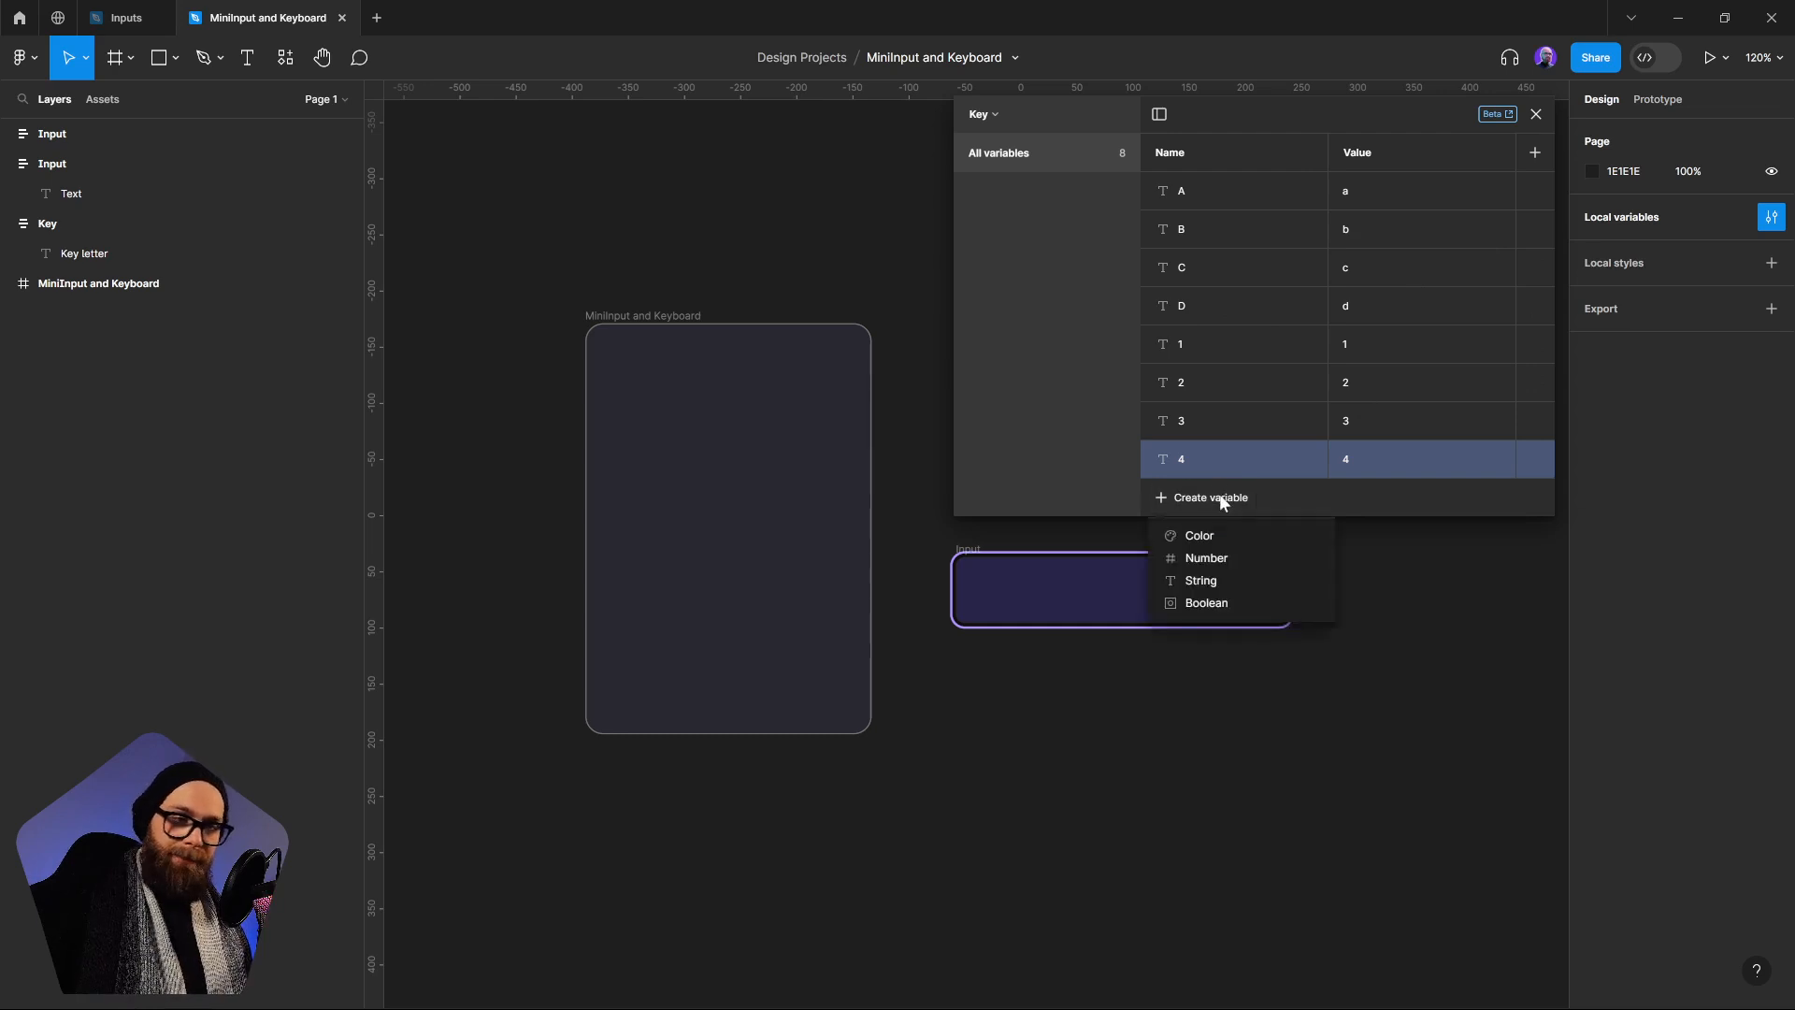
left_click(1244, 581)
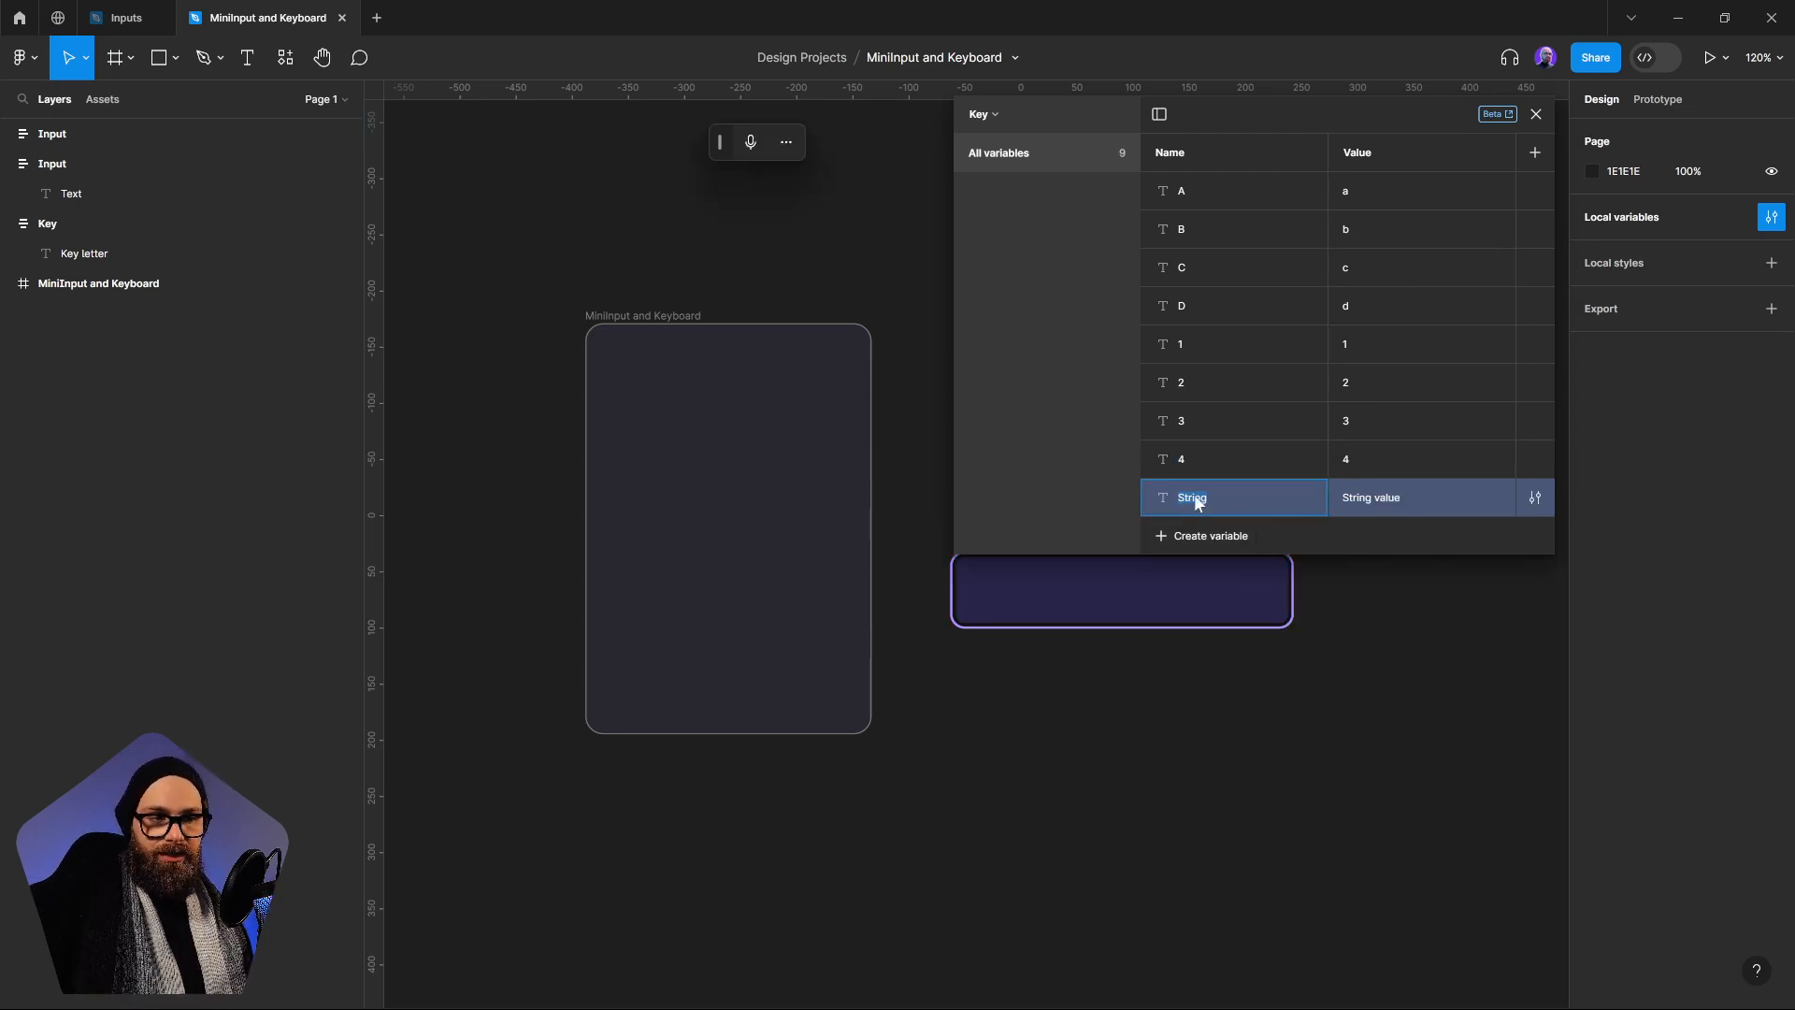
type("S")
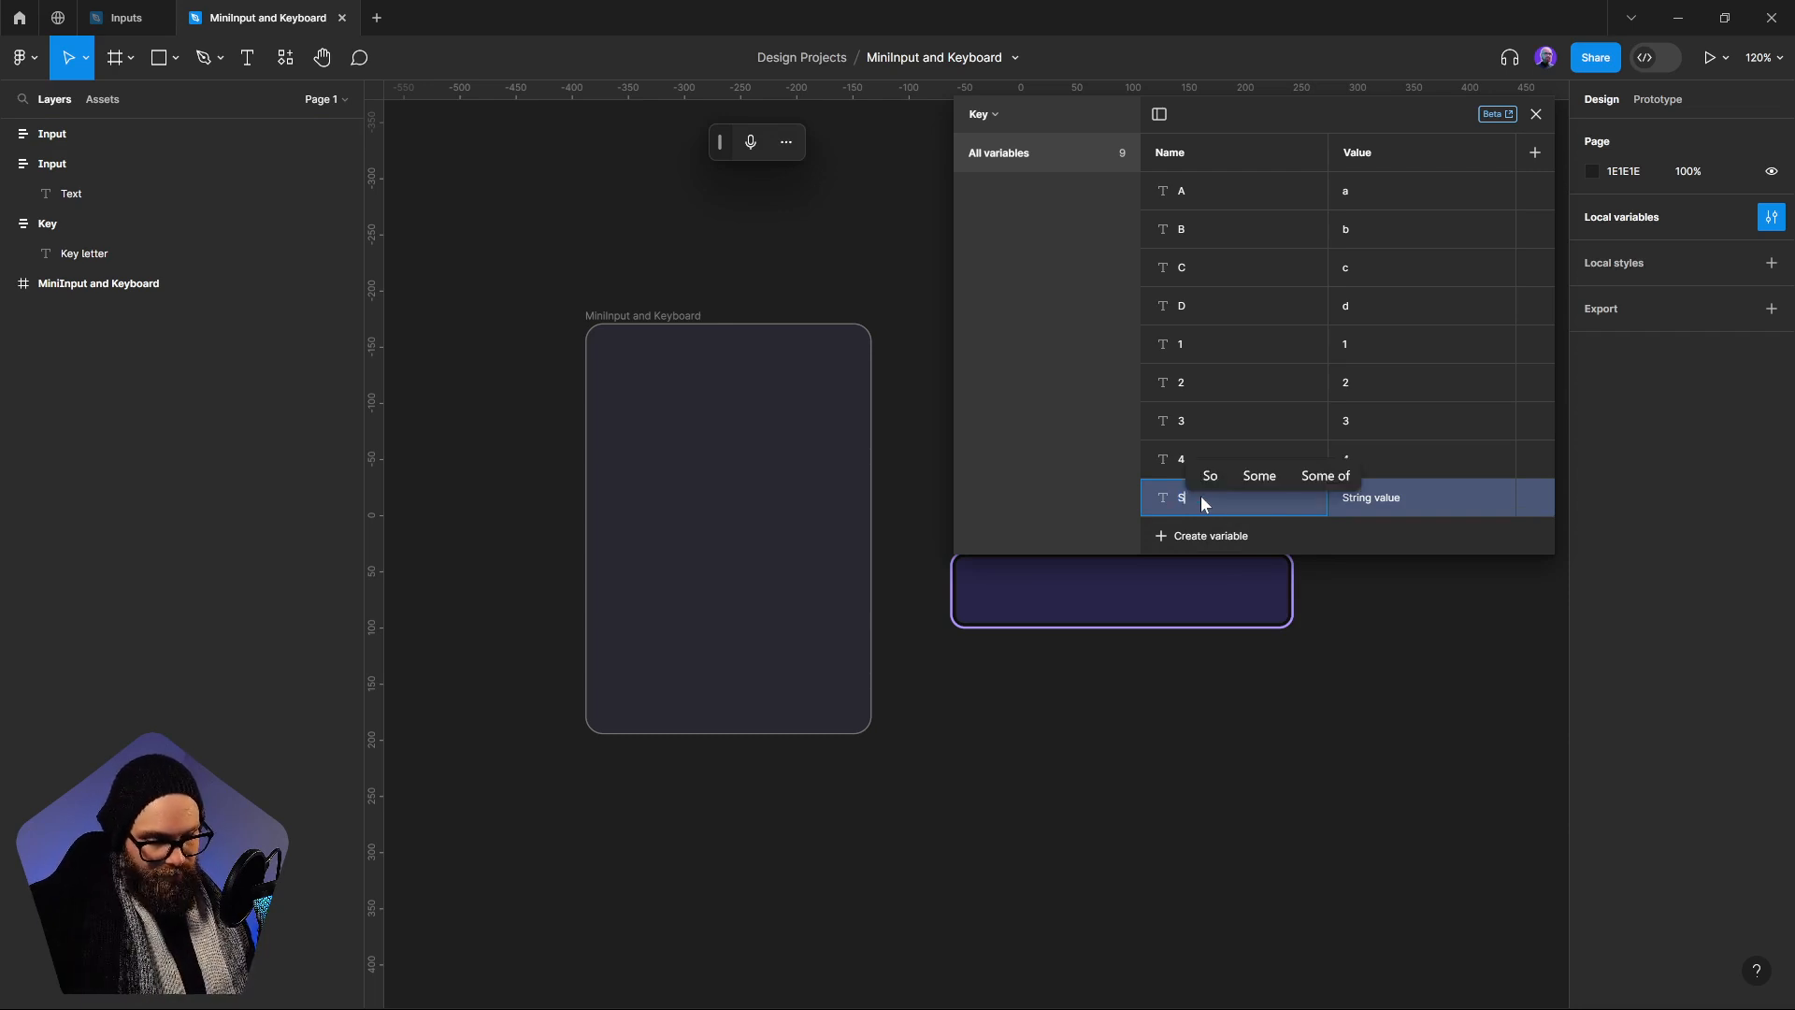
type("pace")
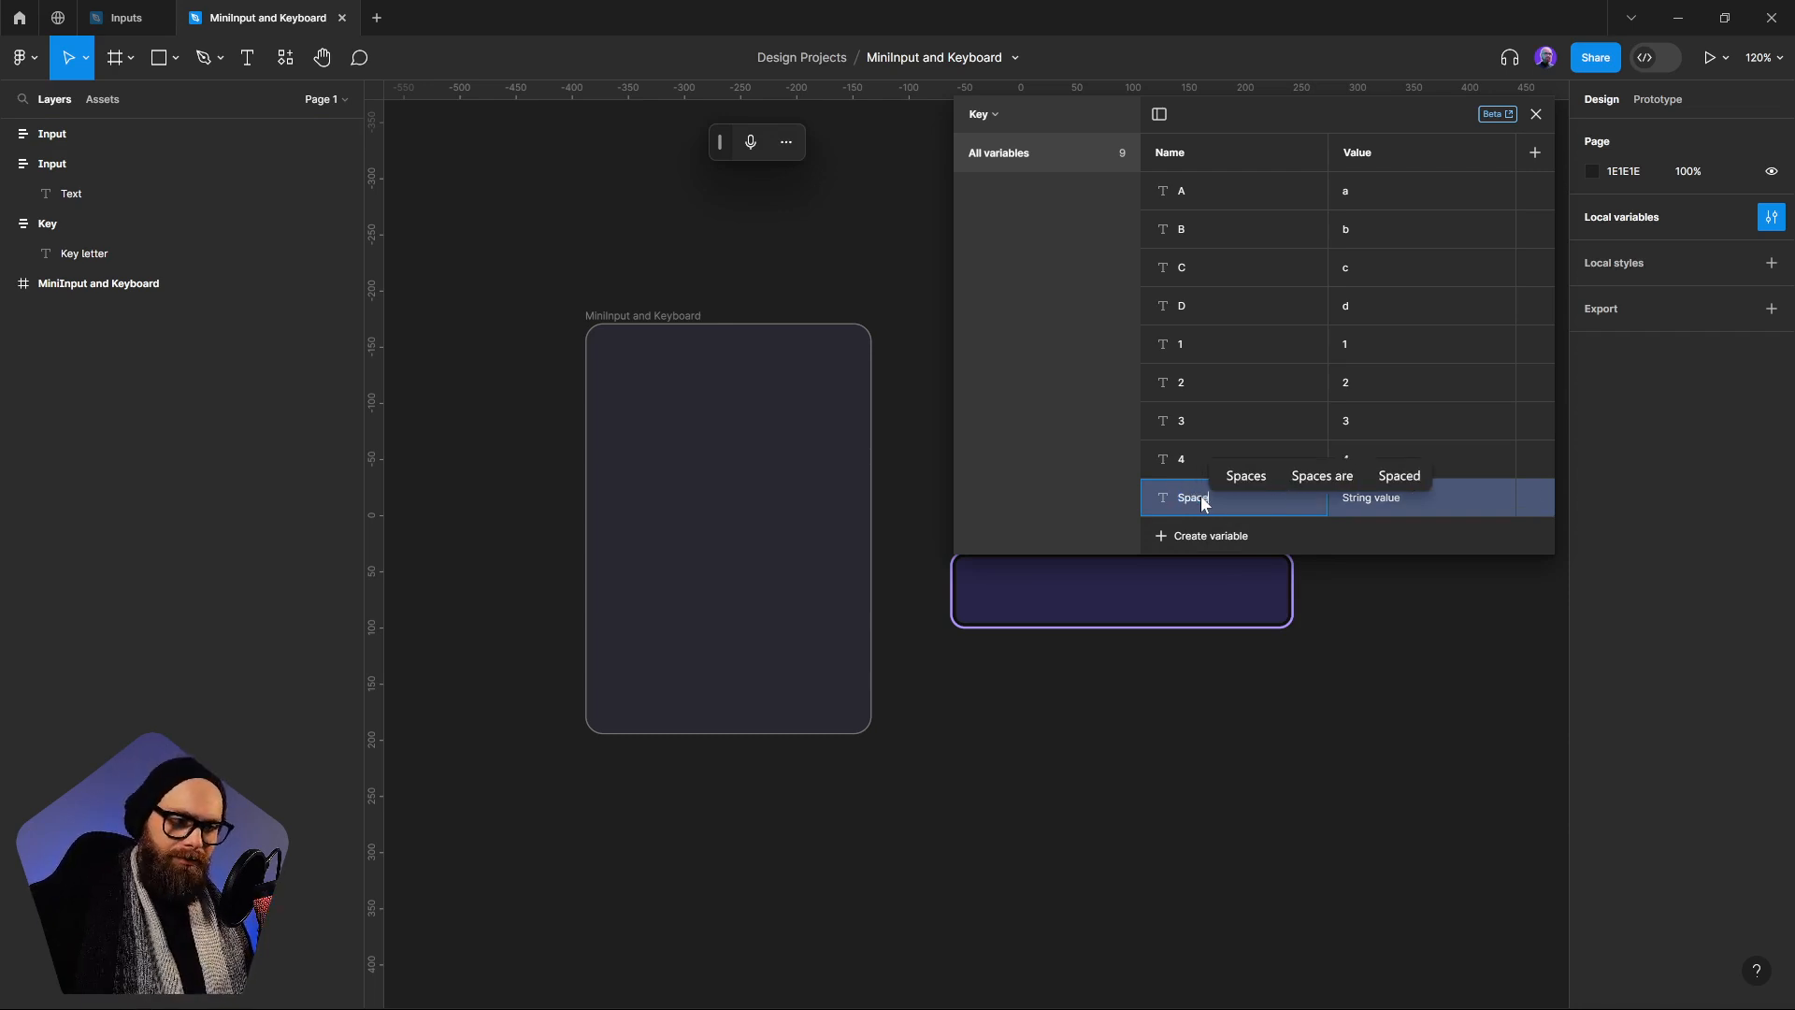
key("Return")
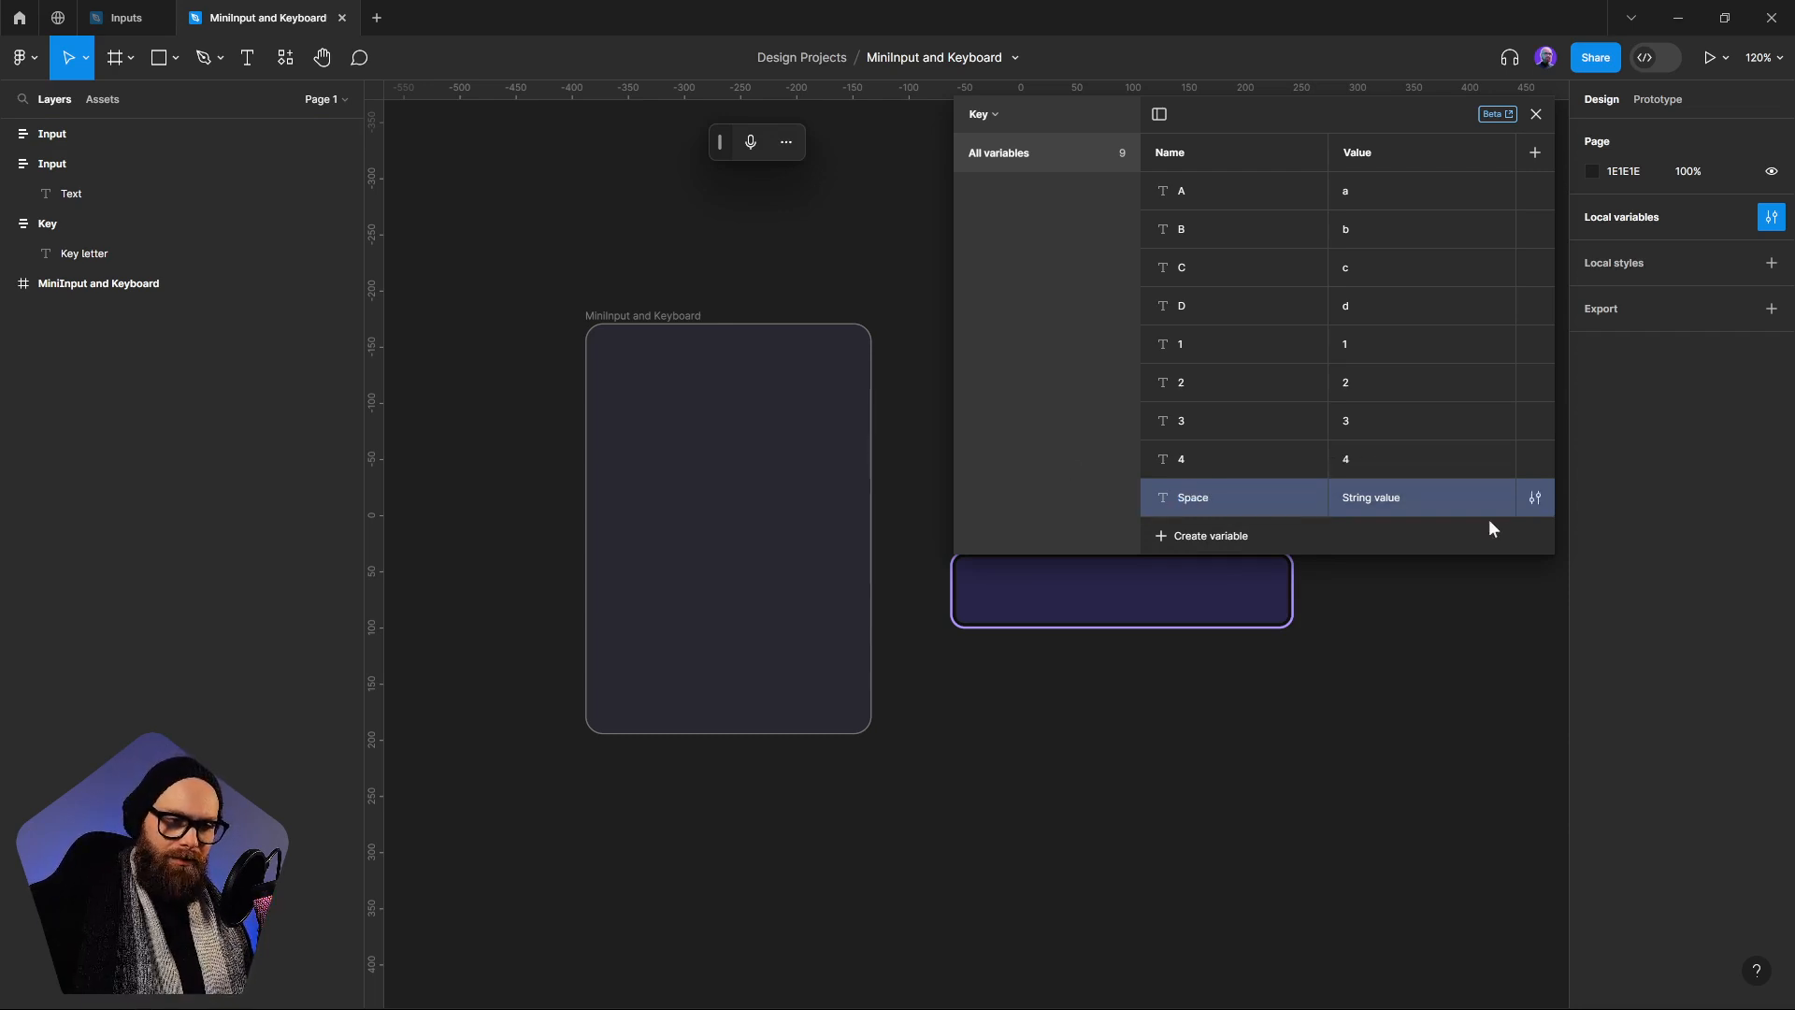
left_click(1487, 505)
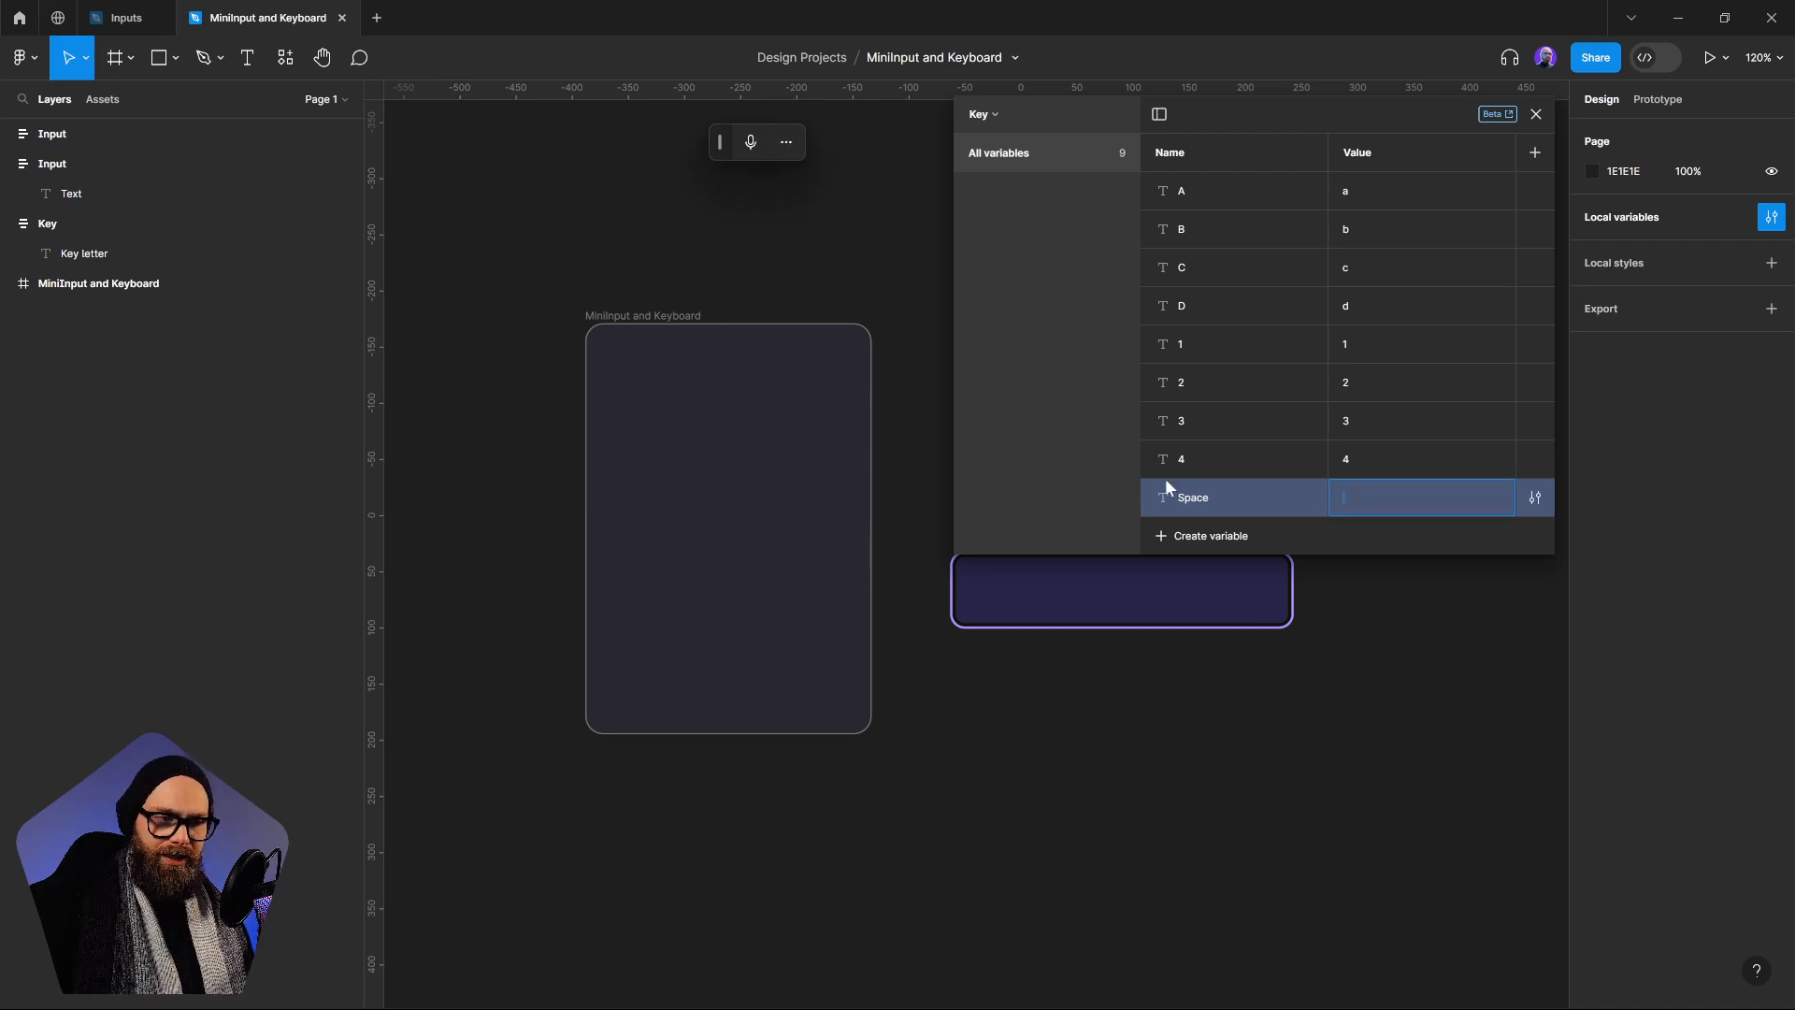
key("Return")
Create a string variable named Clear in the Key collection and leave its value empty
left_click(1204, 534)
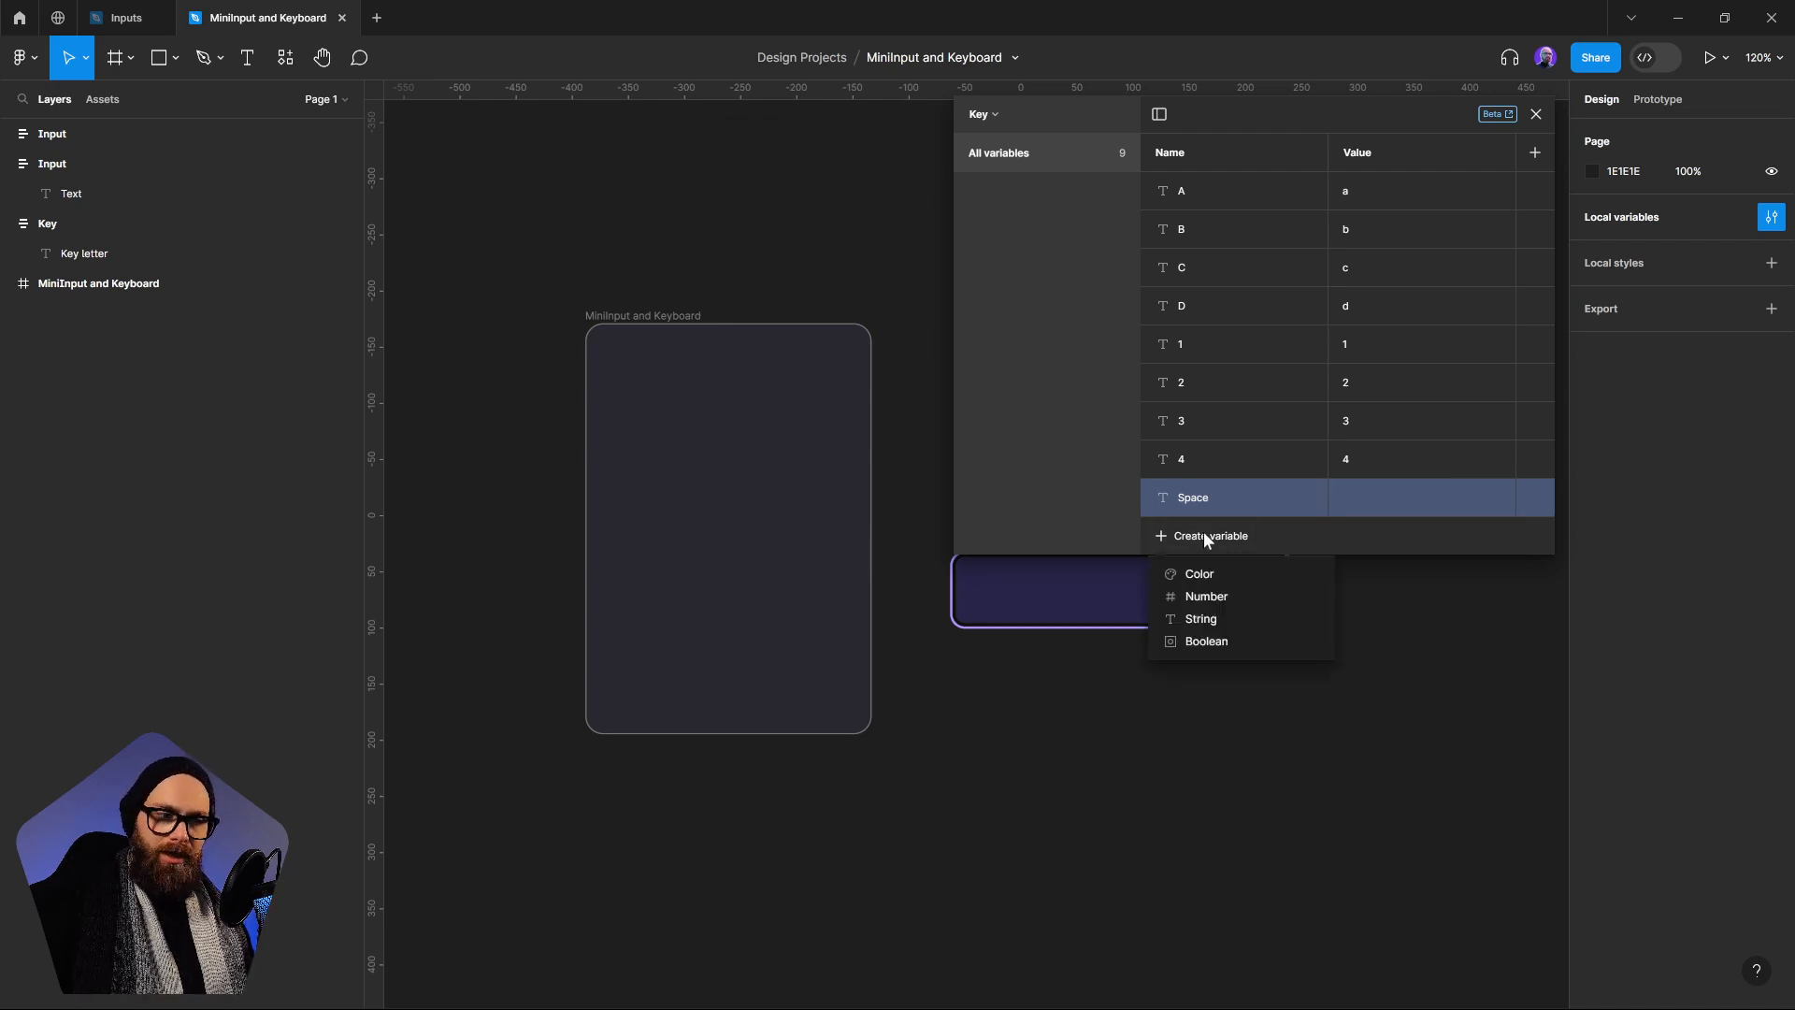
left_click(1202, 619)
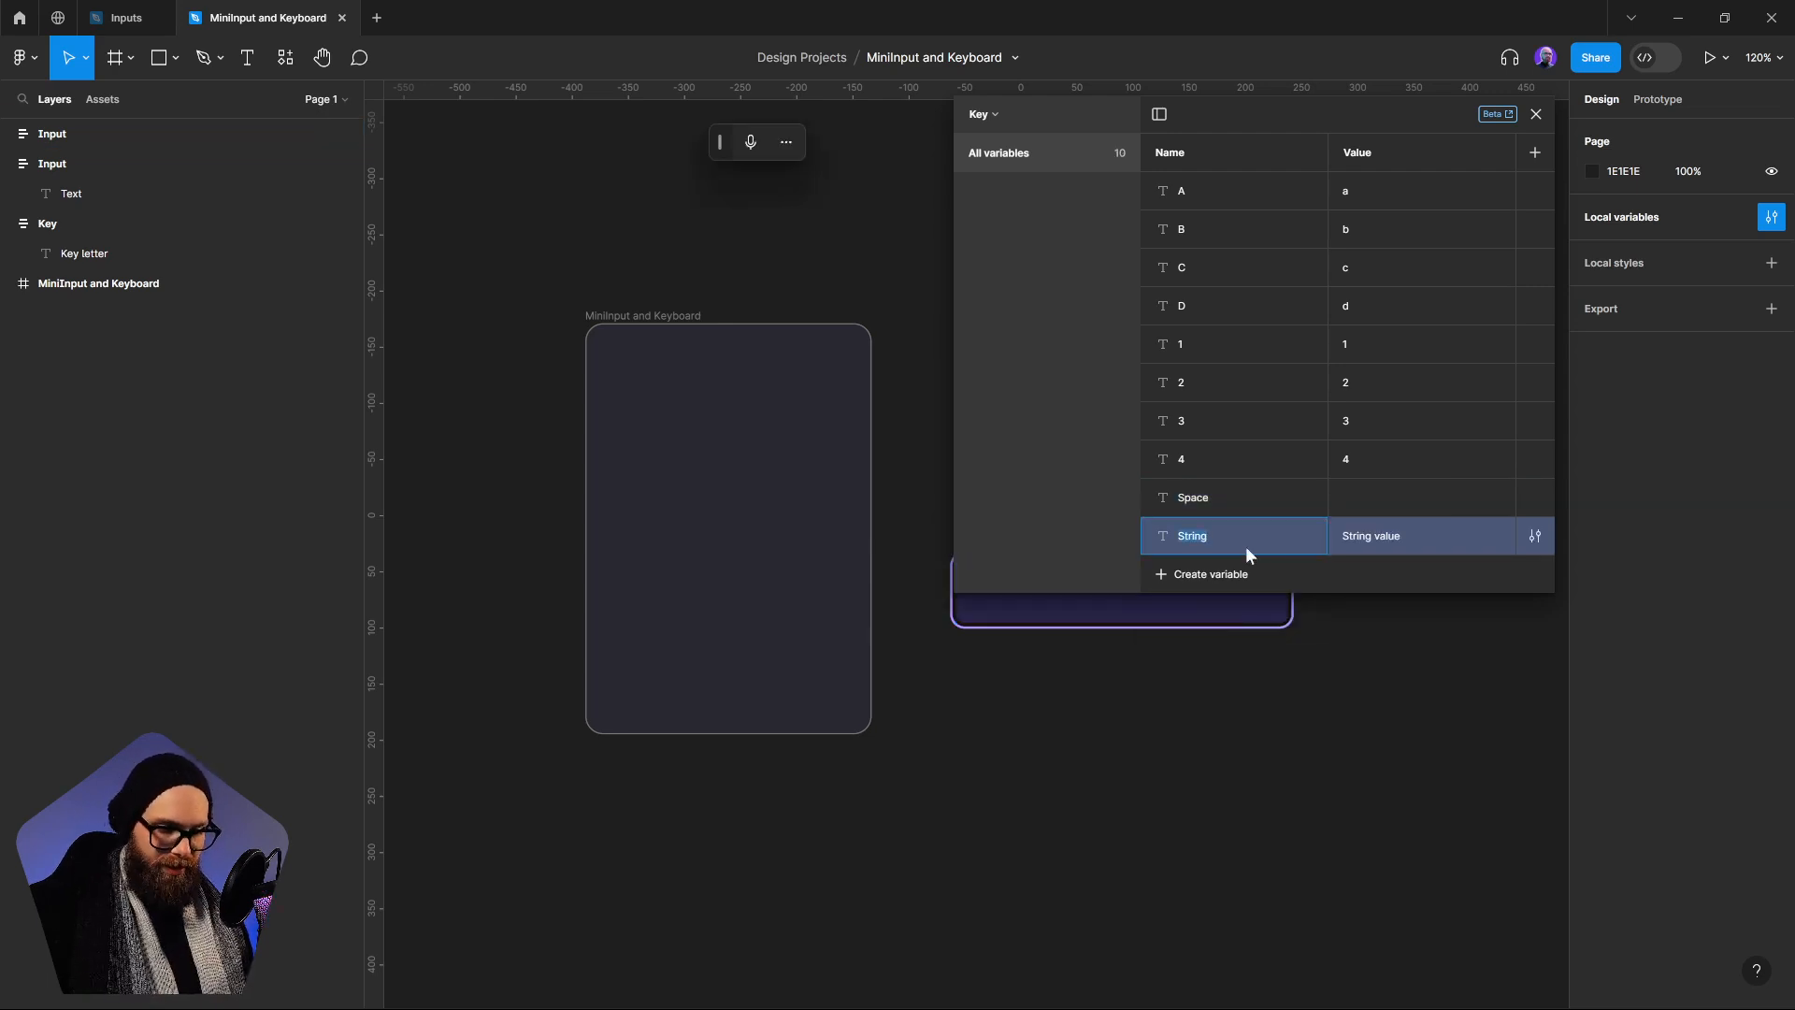
type("Cleart")
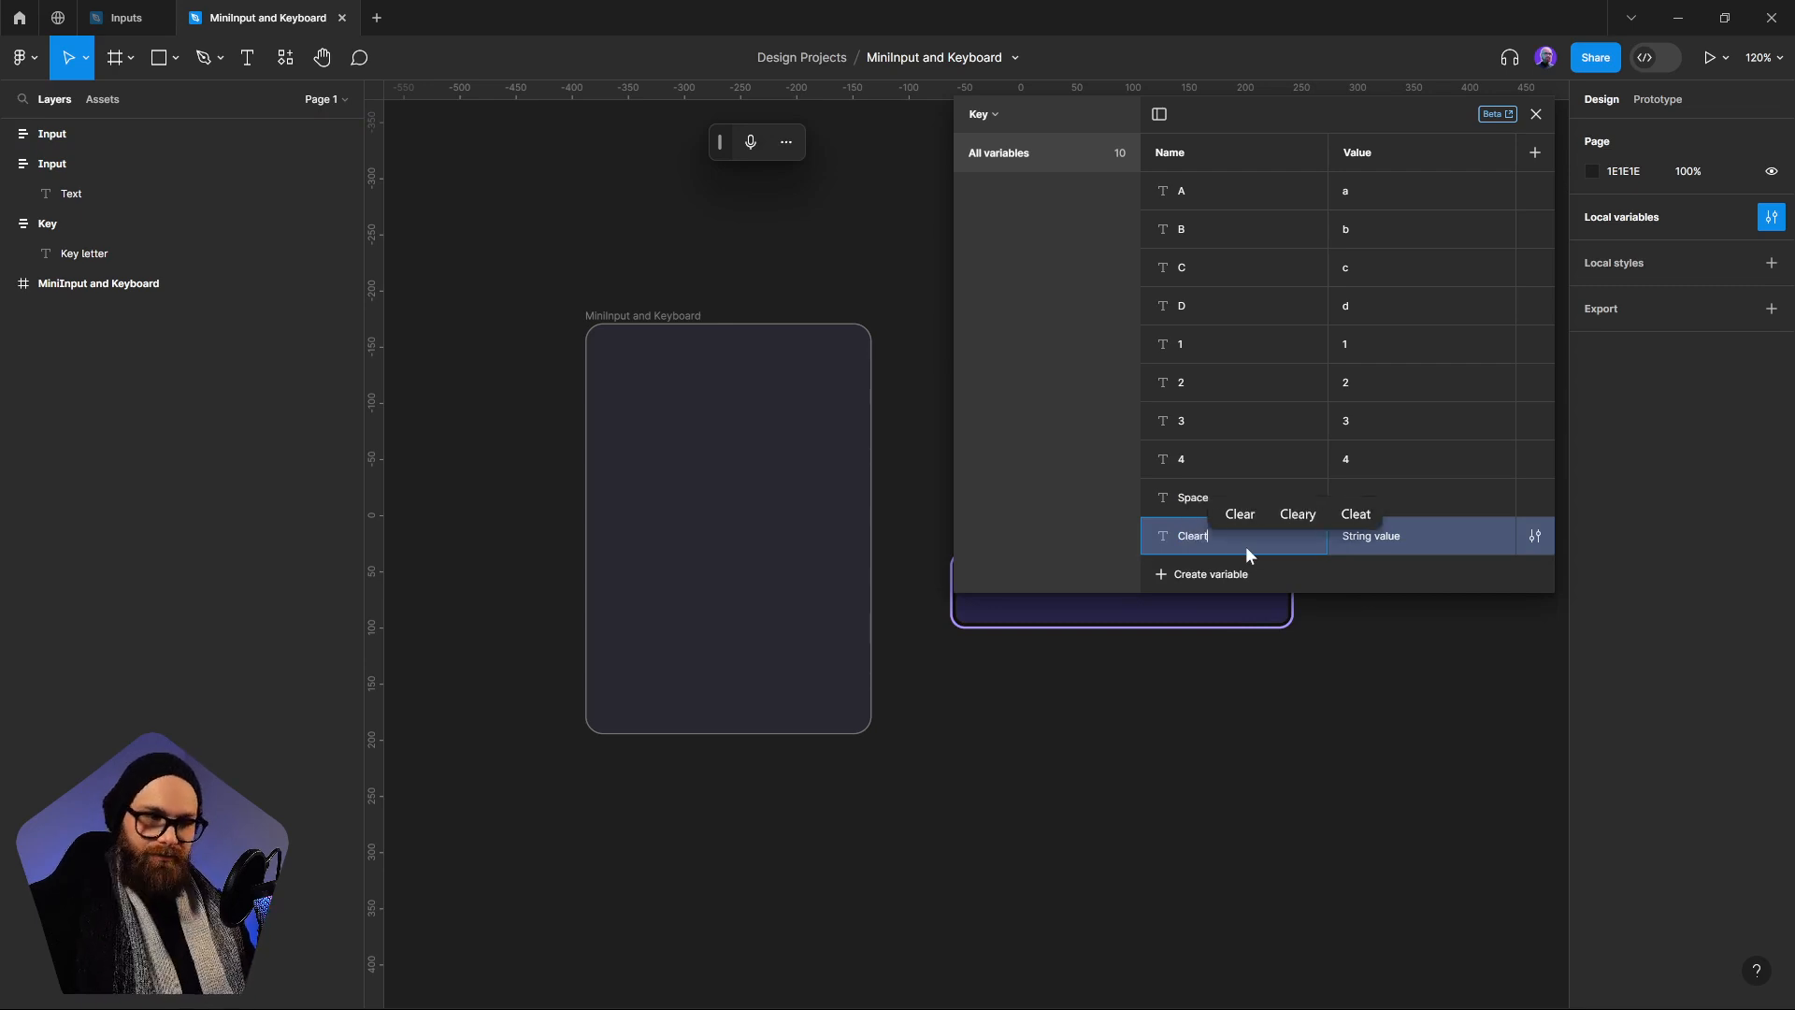
key("BackSpace")
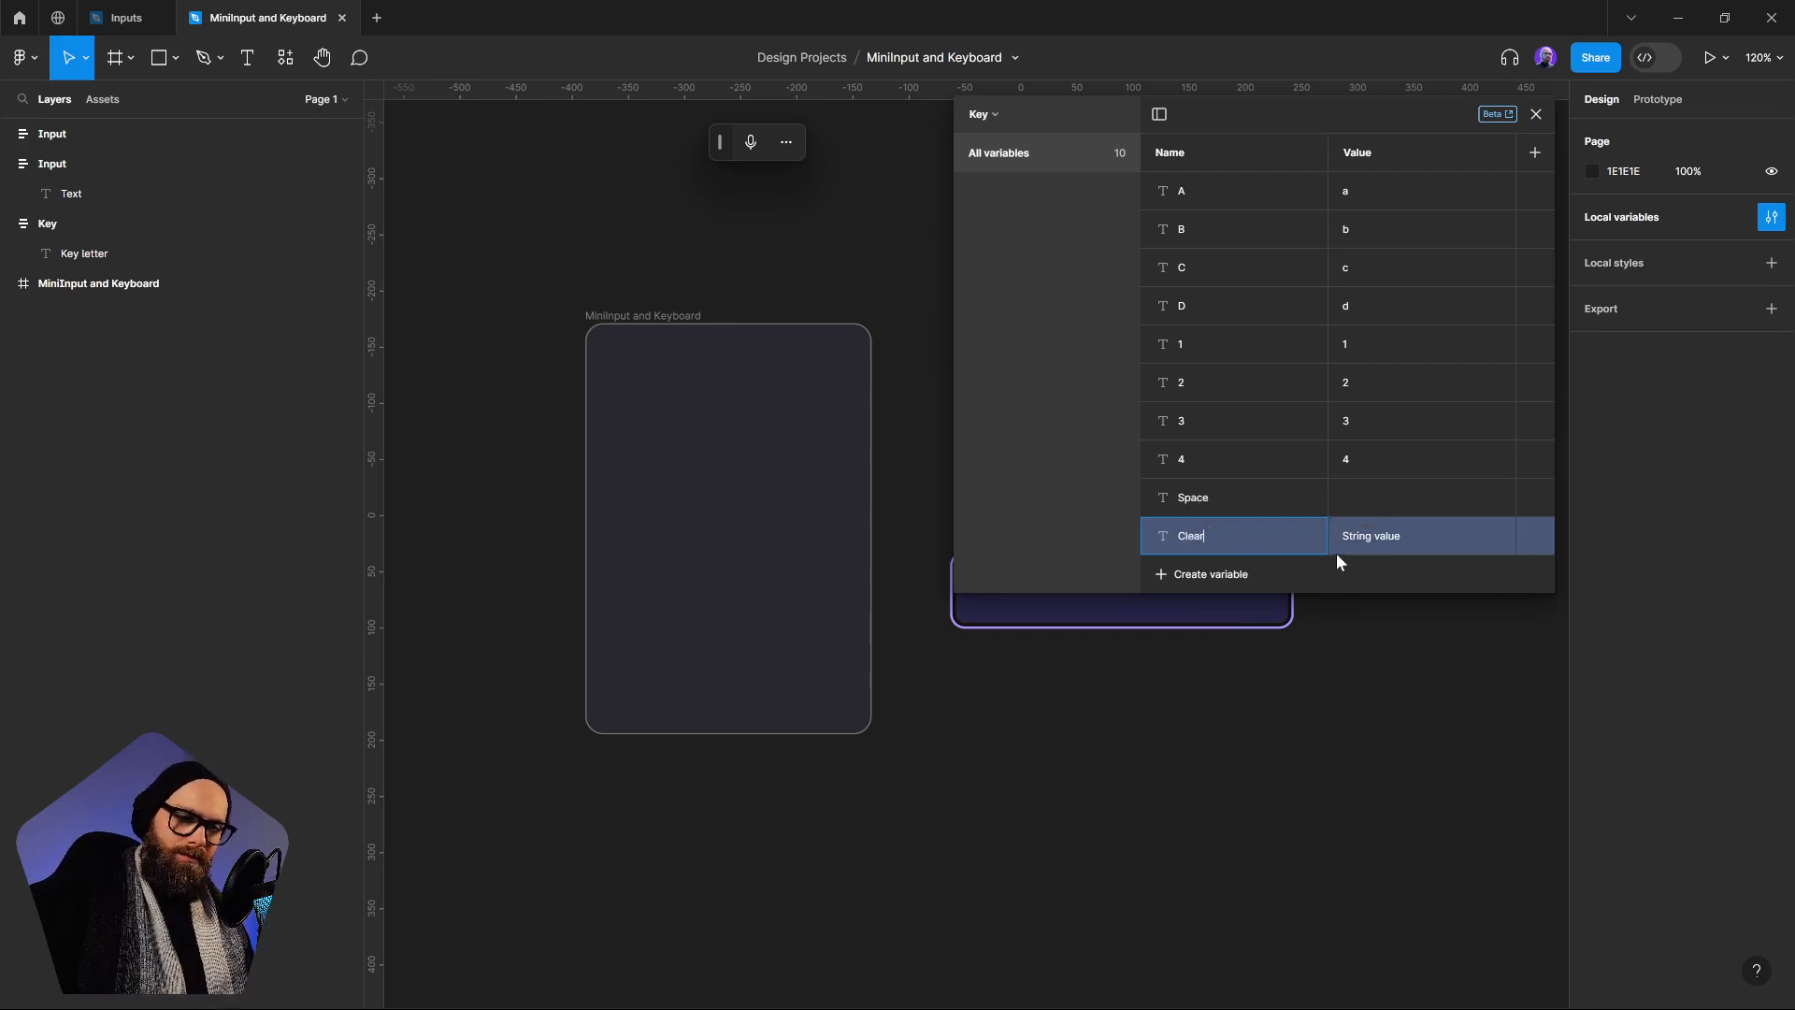
key("Tab")
key("BackSpace")
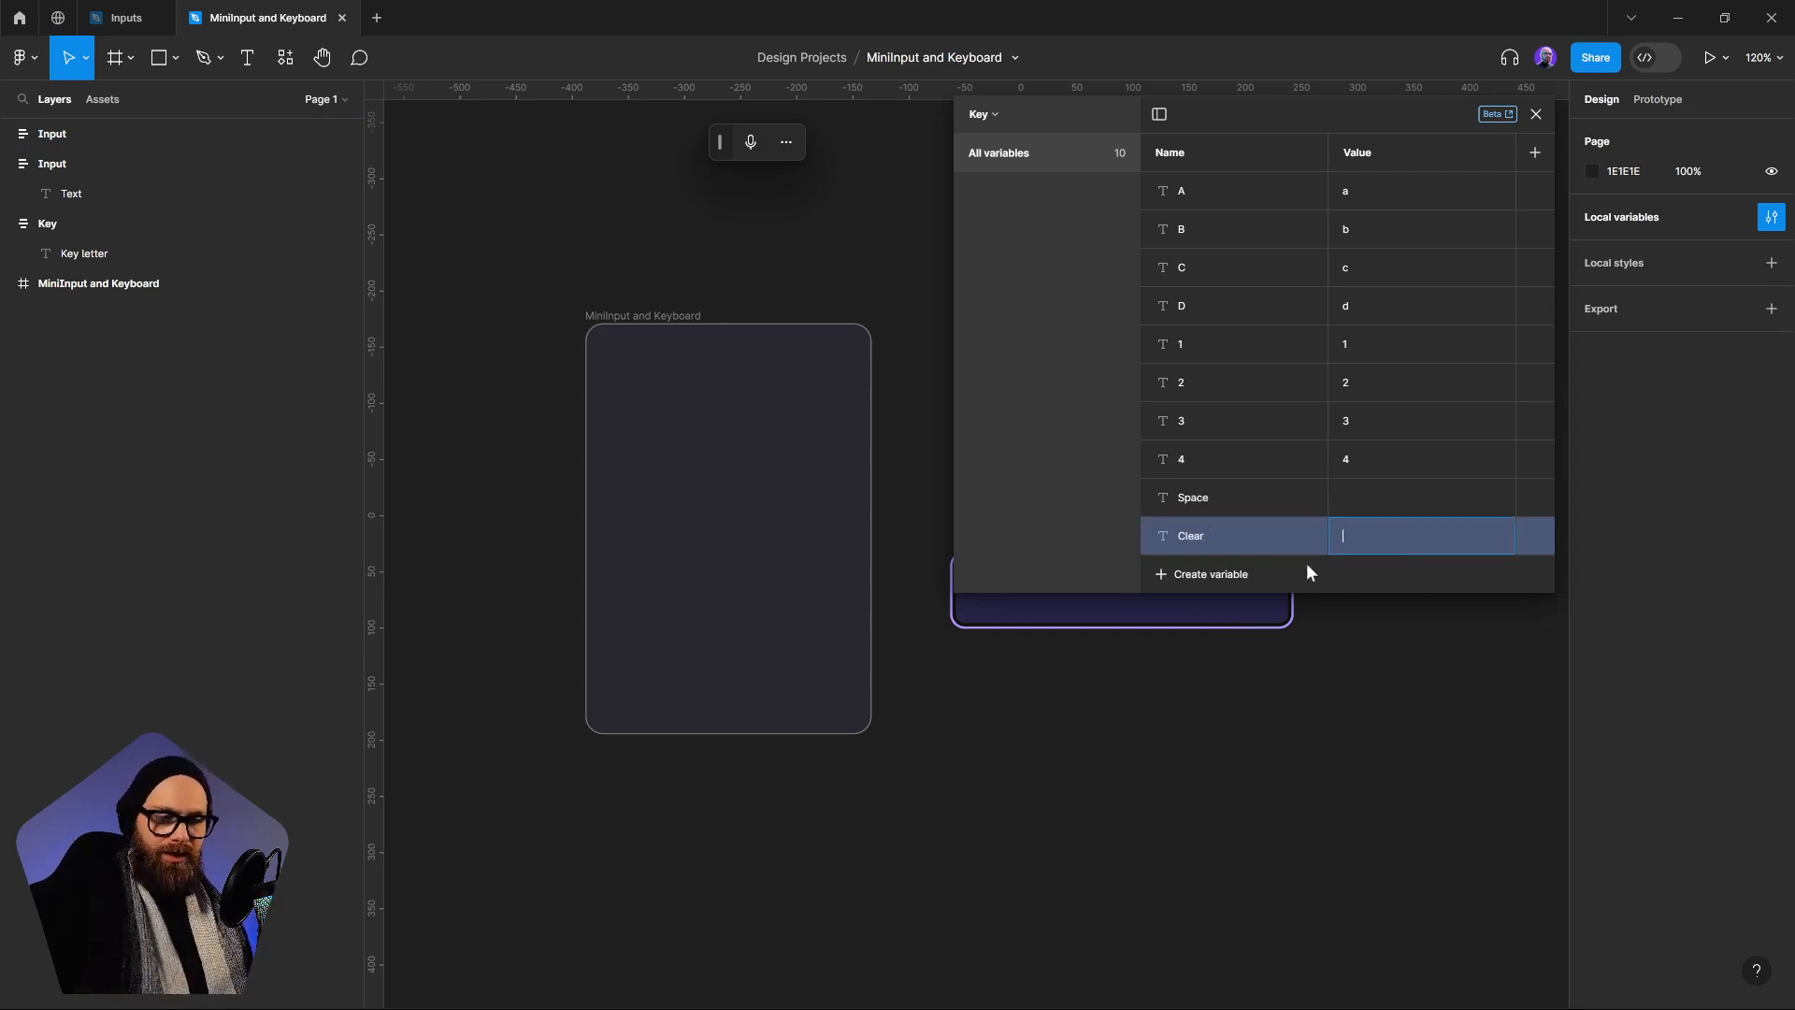
key("Return")
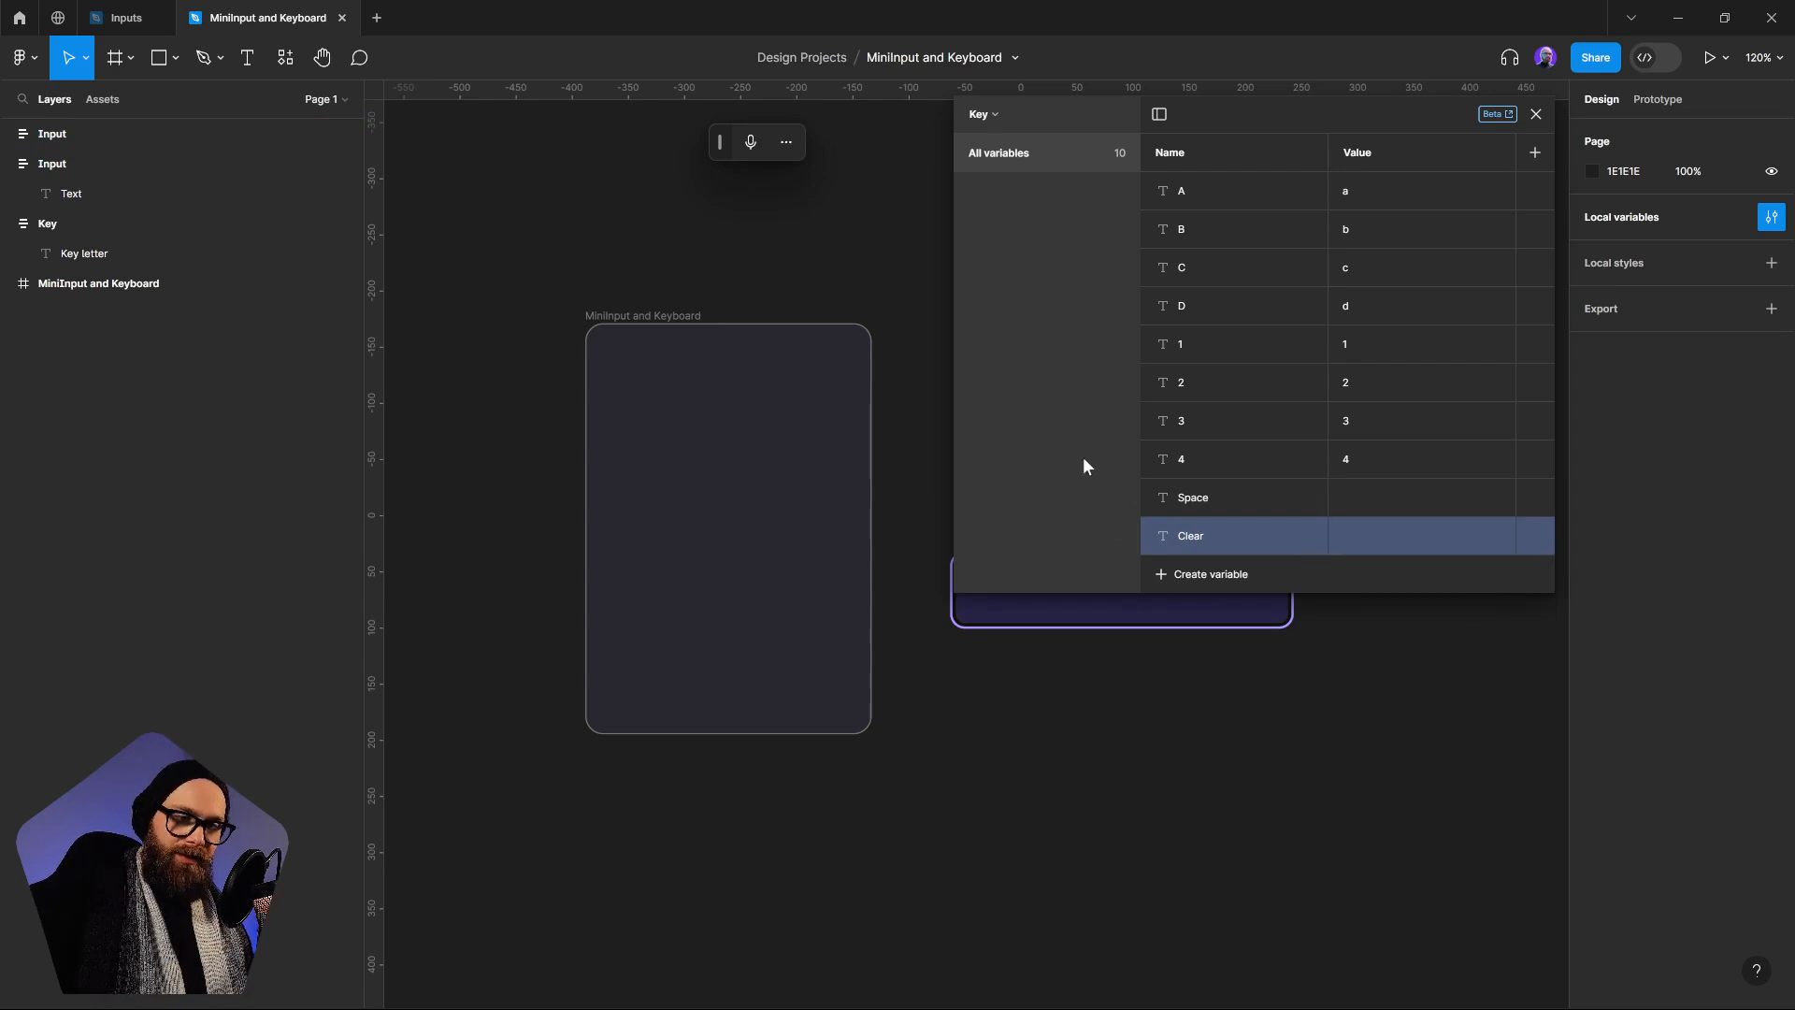
Create a string variable named Keystroke in the Key collection and empty its default value
left_click(1192, 576)
left_click(1213, 658)
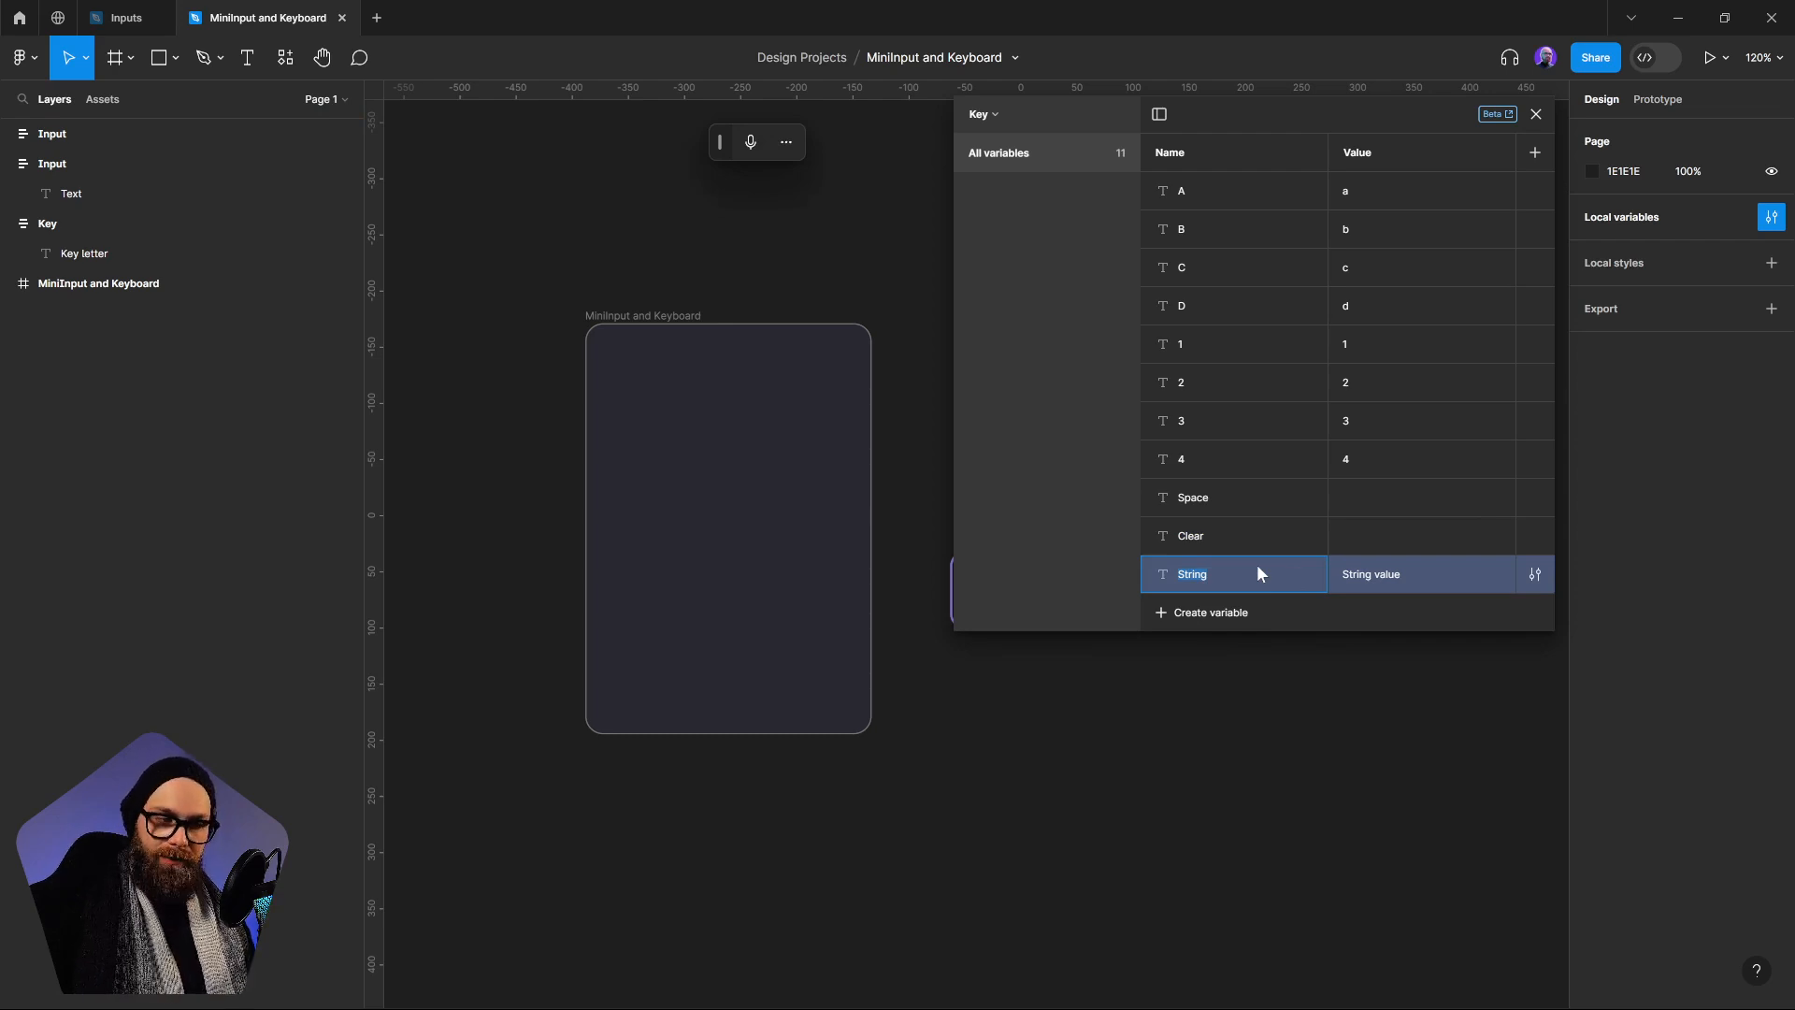
key("super+h")
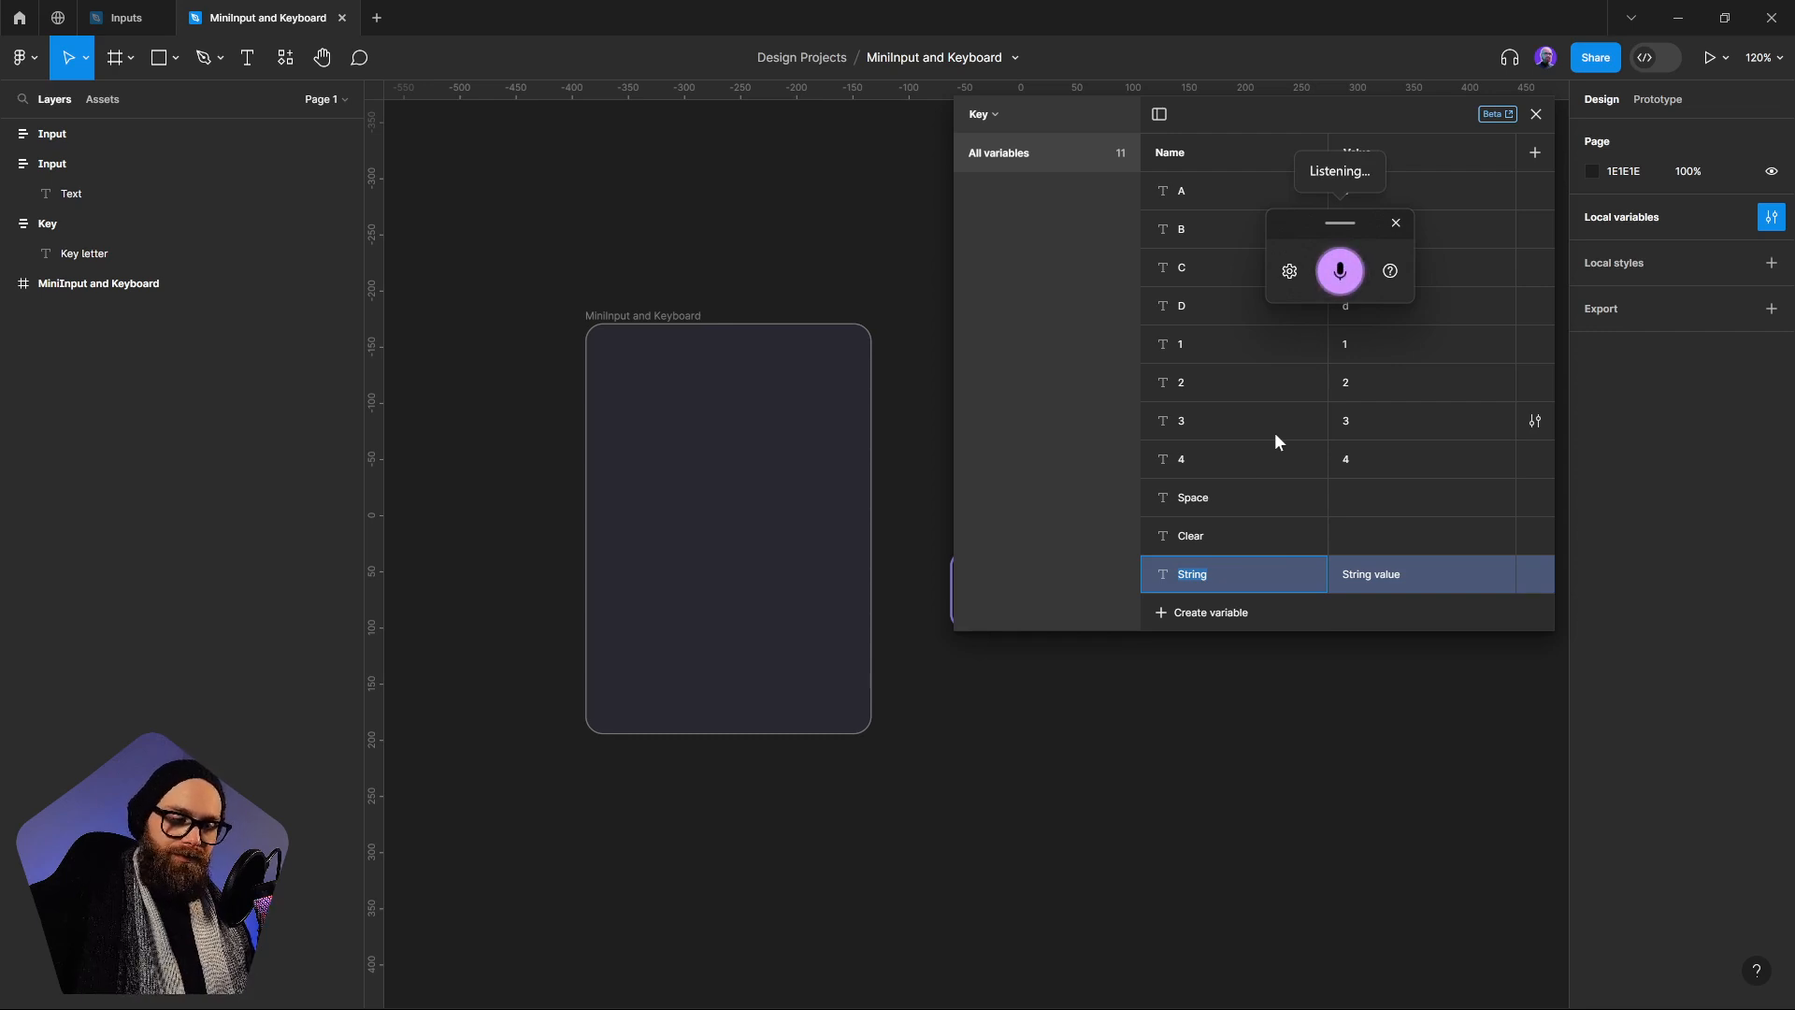
type("Keystroke")
key("super+h")
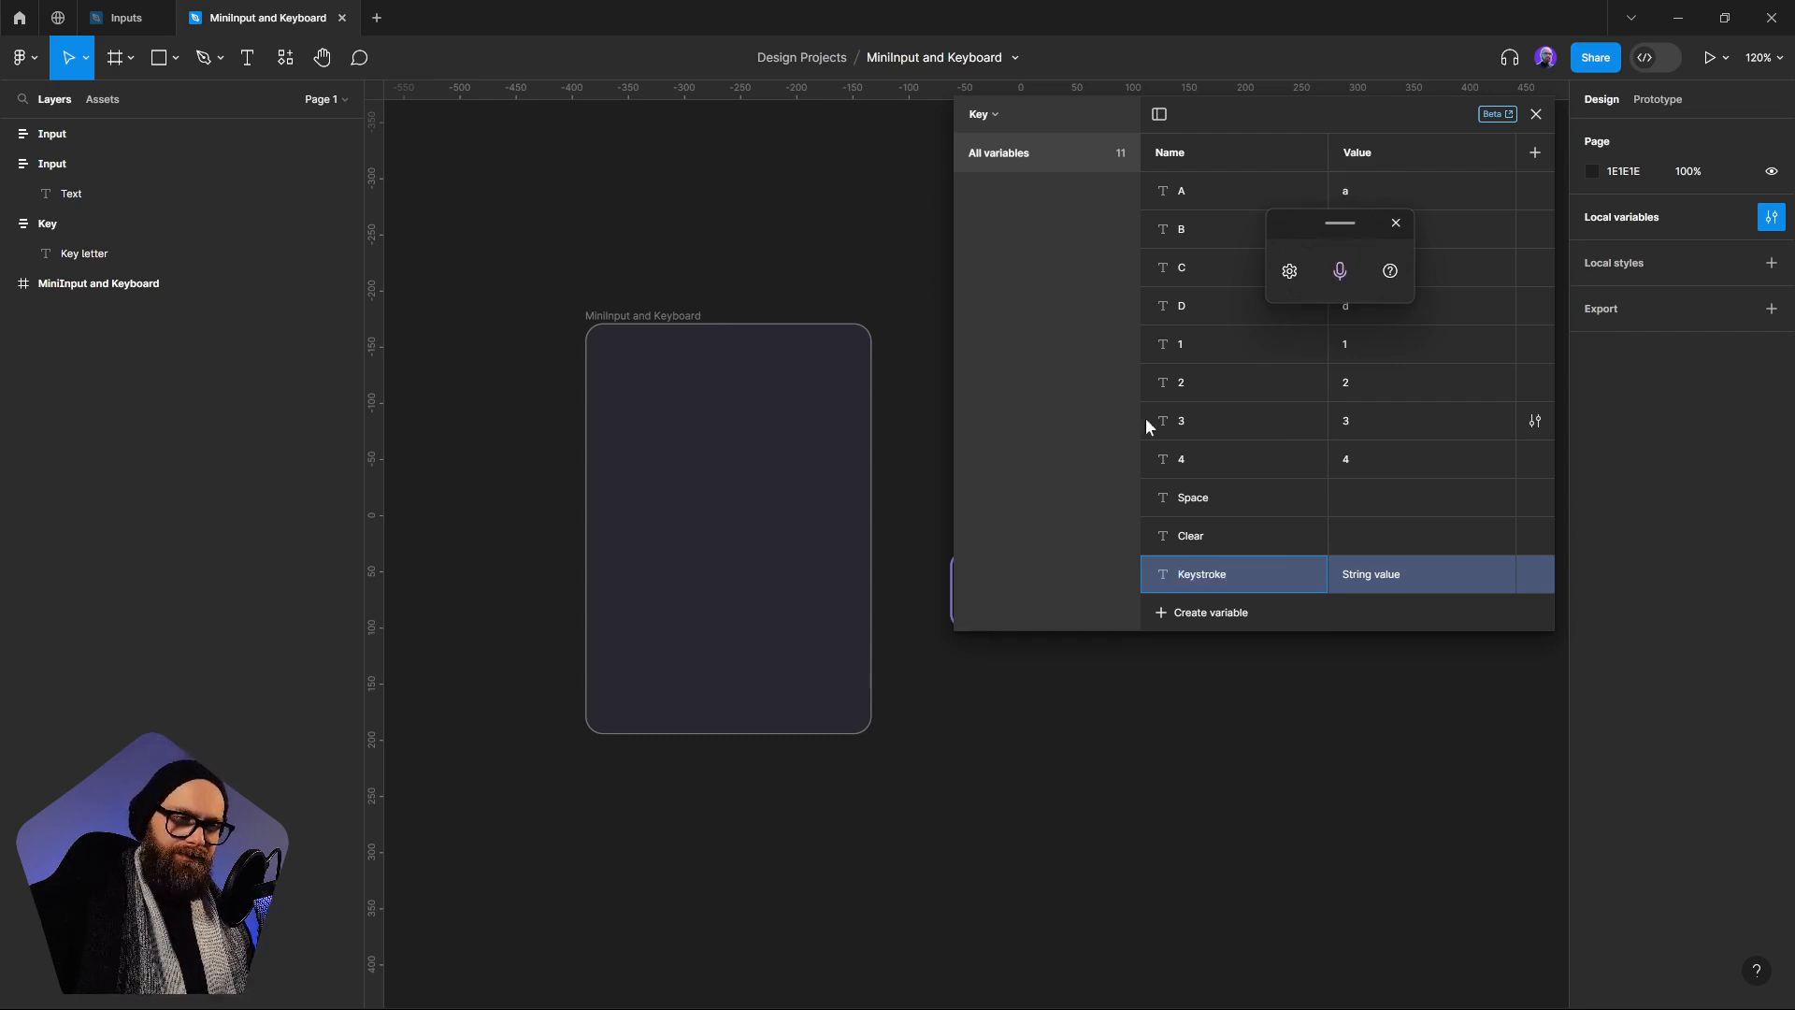
left_click(1014, 380)
left_click(1396, 222)
left_click(1356, 574)
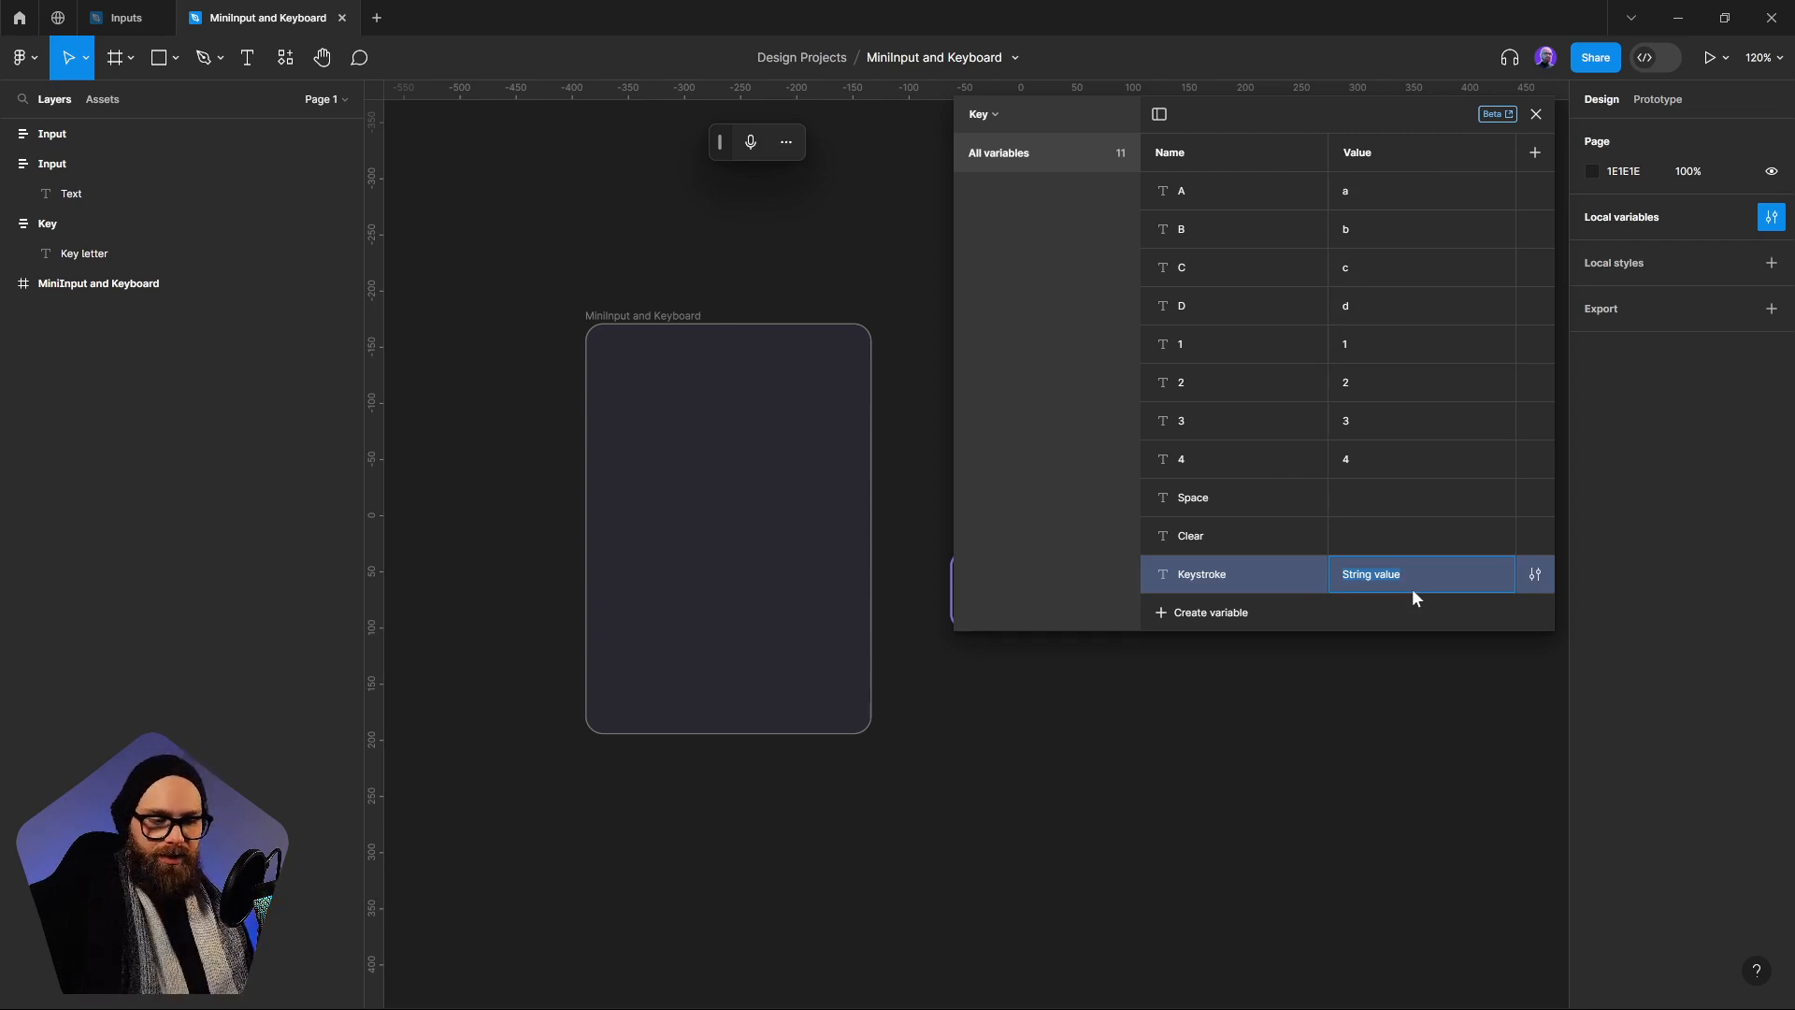
key("BackSpace")
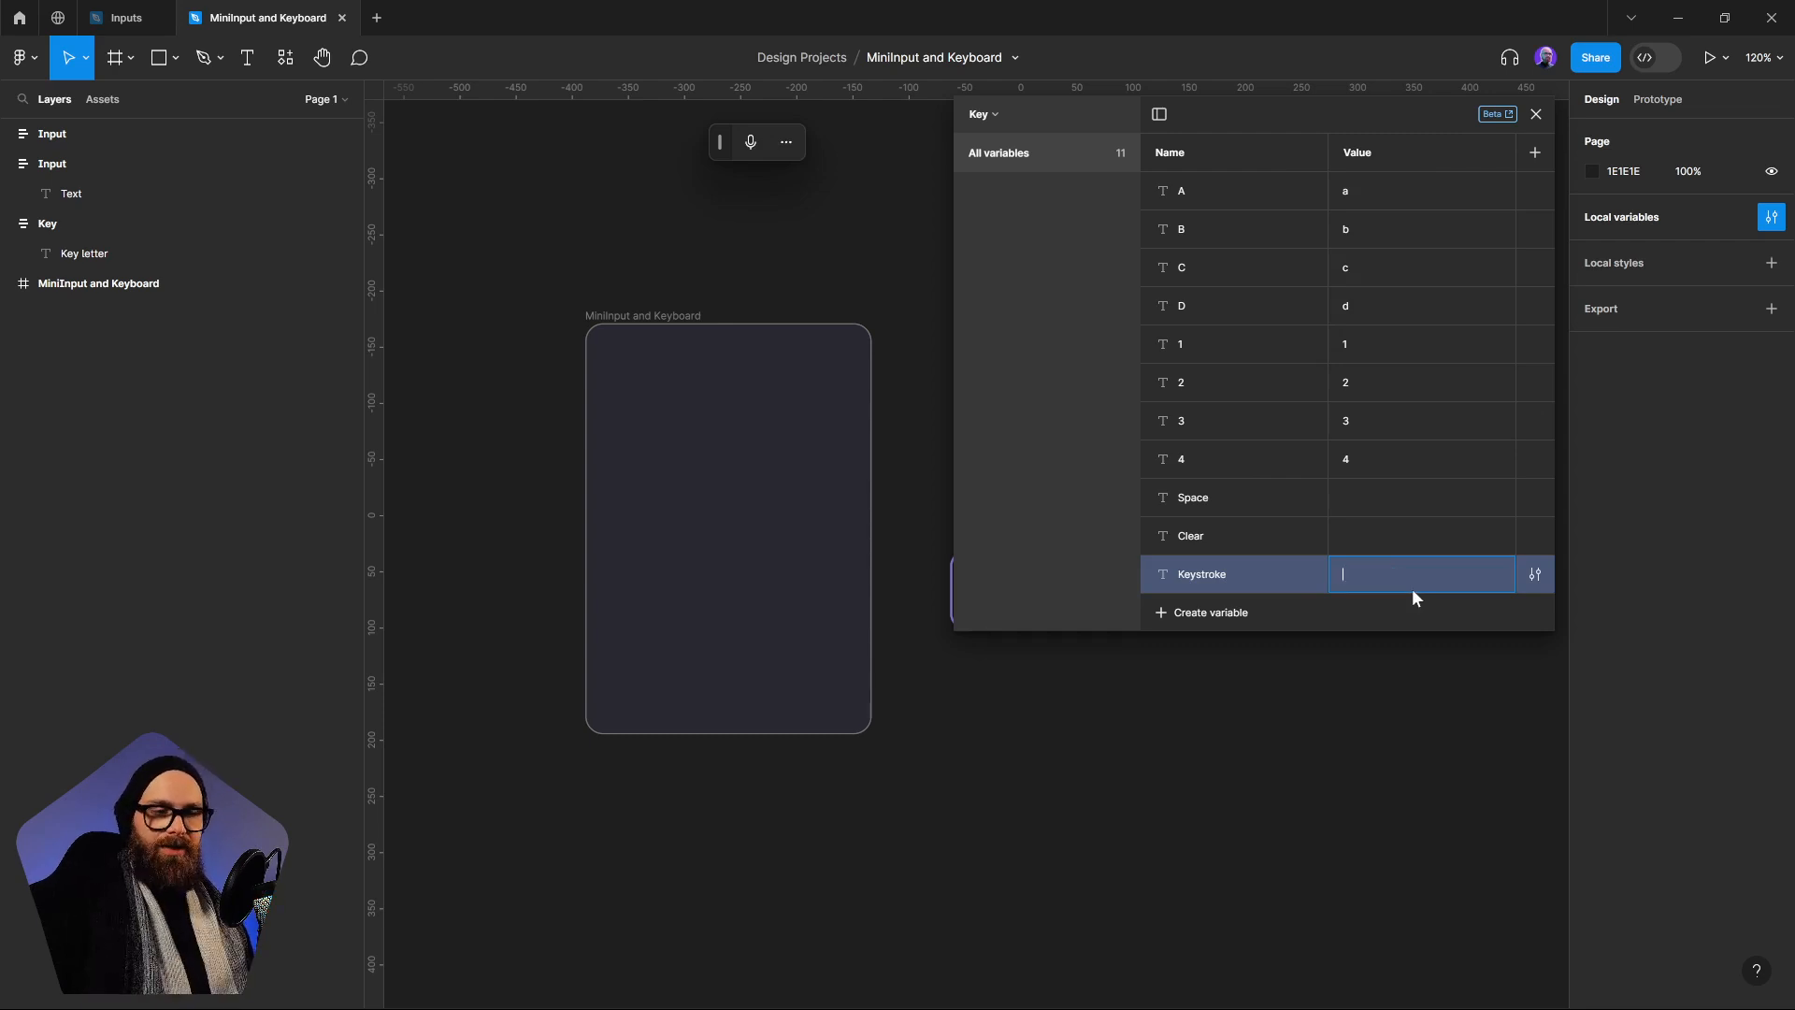
left_click(1046, 398)
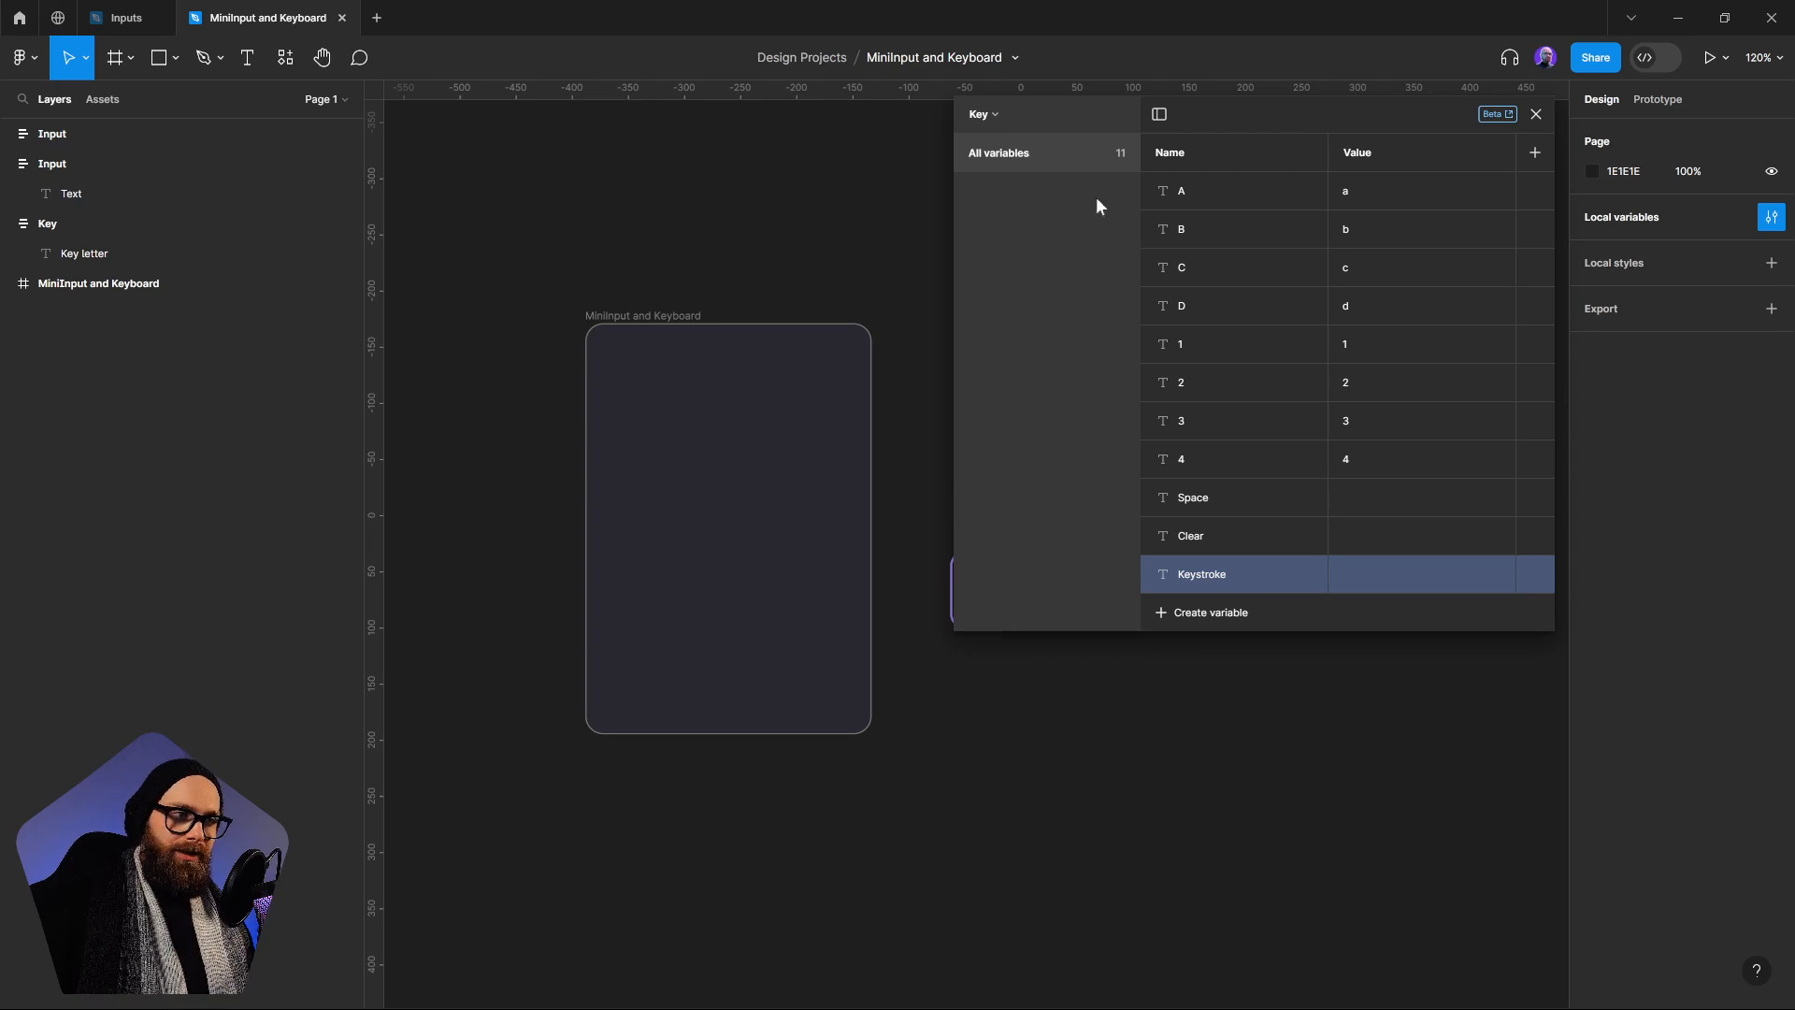
Create a new variable collection named Inputs
left_click(990, 115)
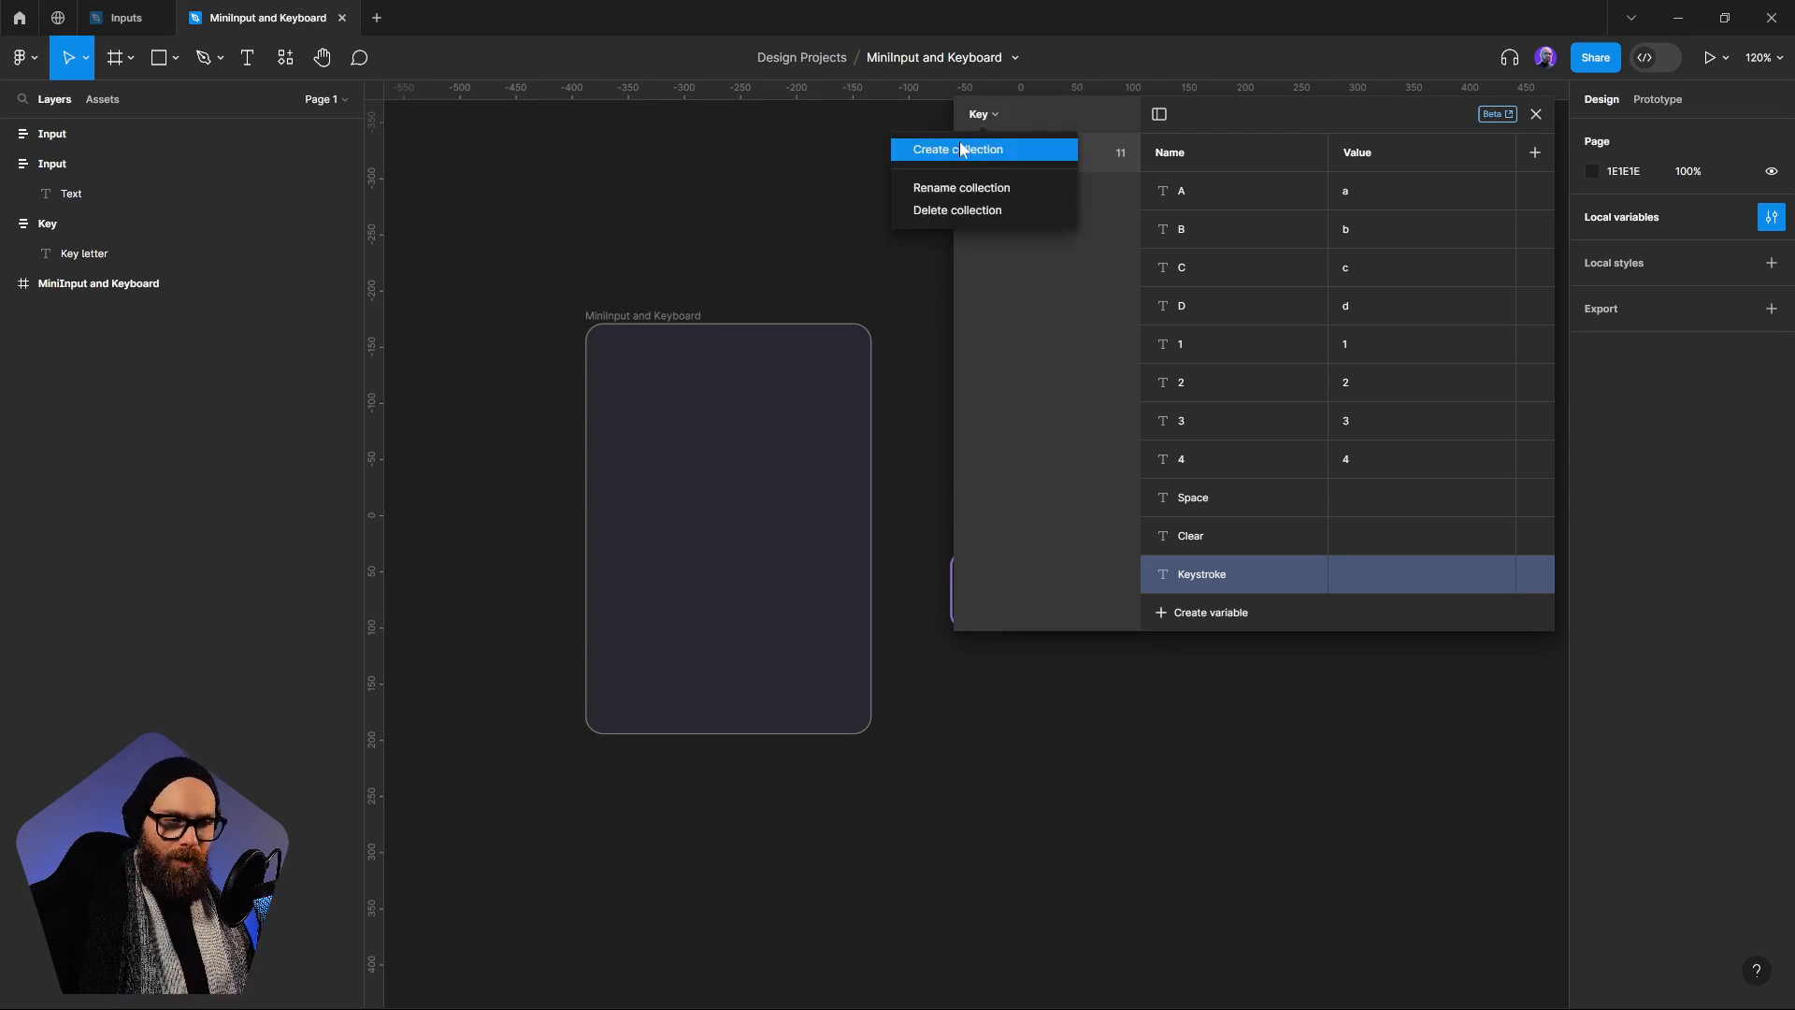
left_click(966, 149)
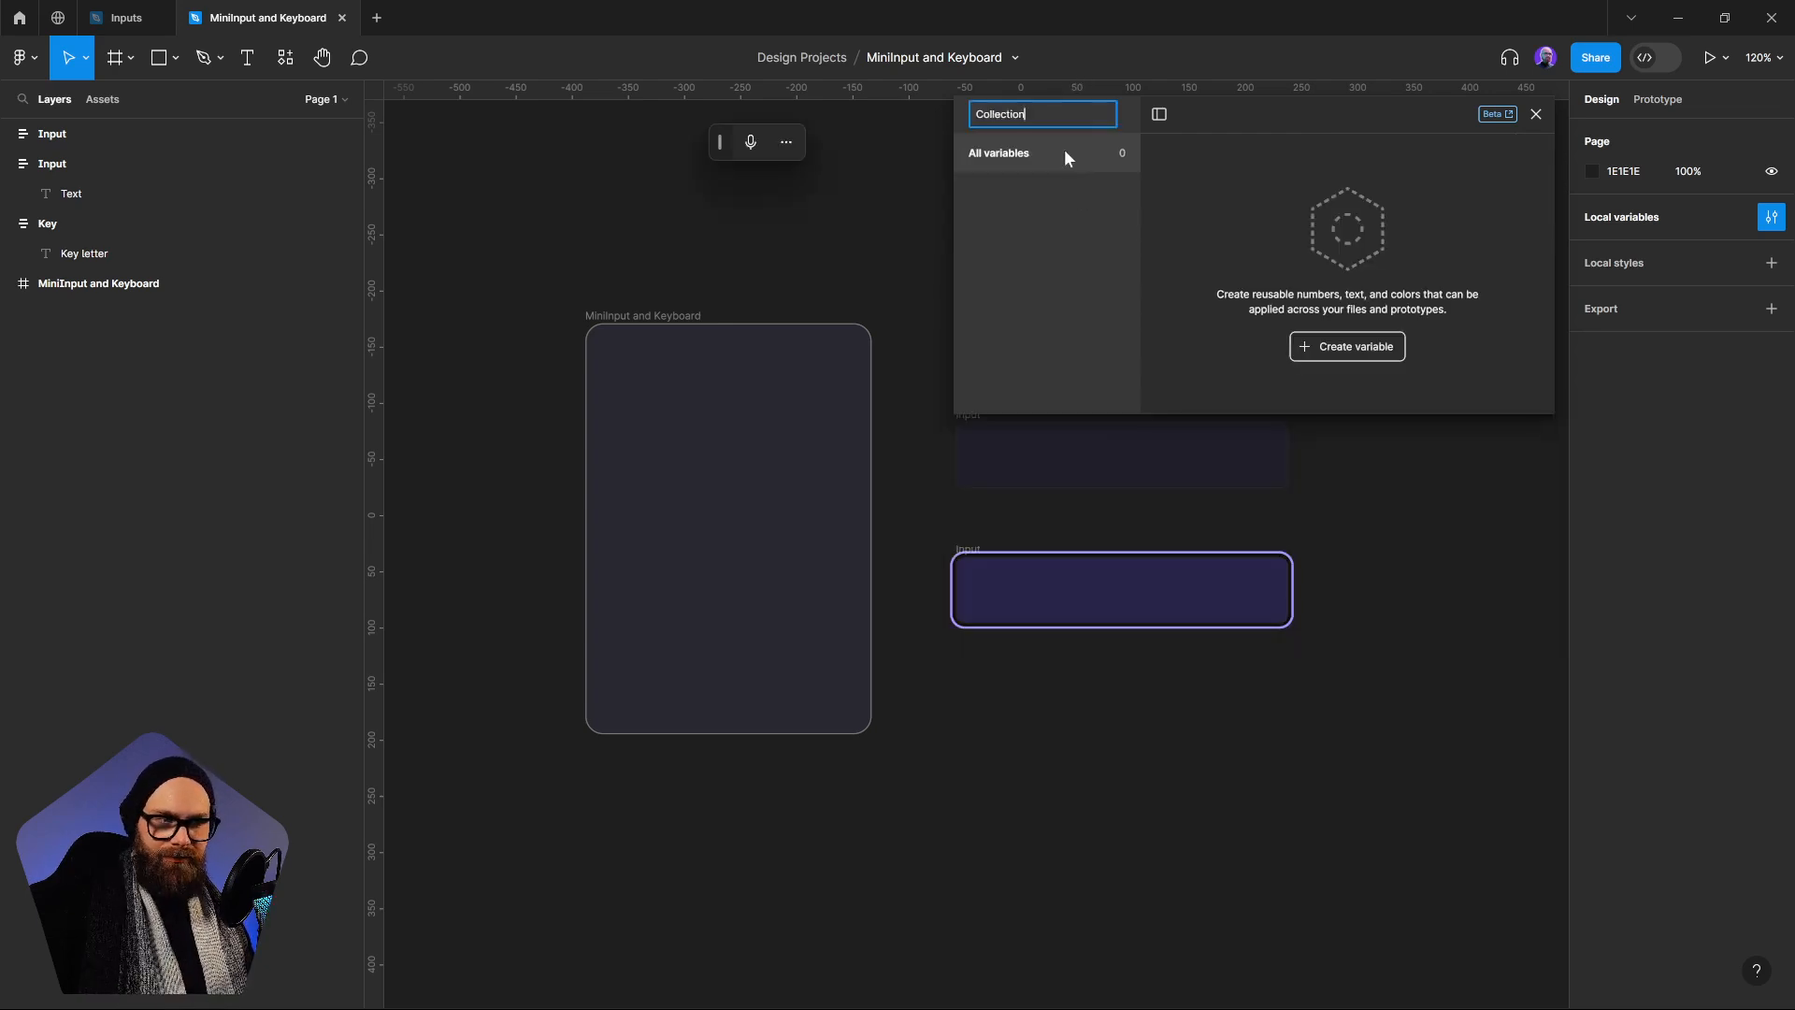
type("I")
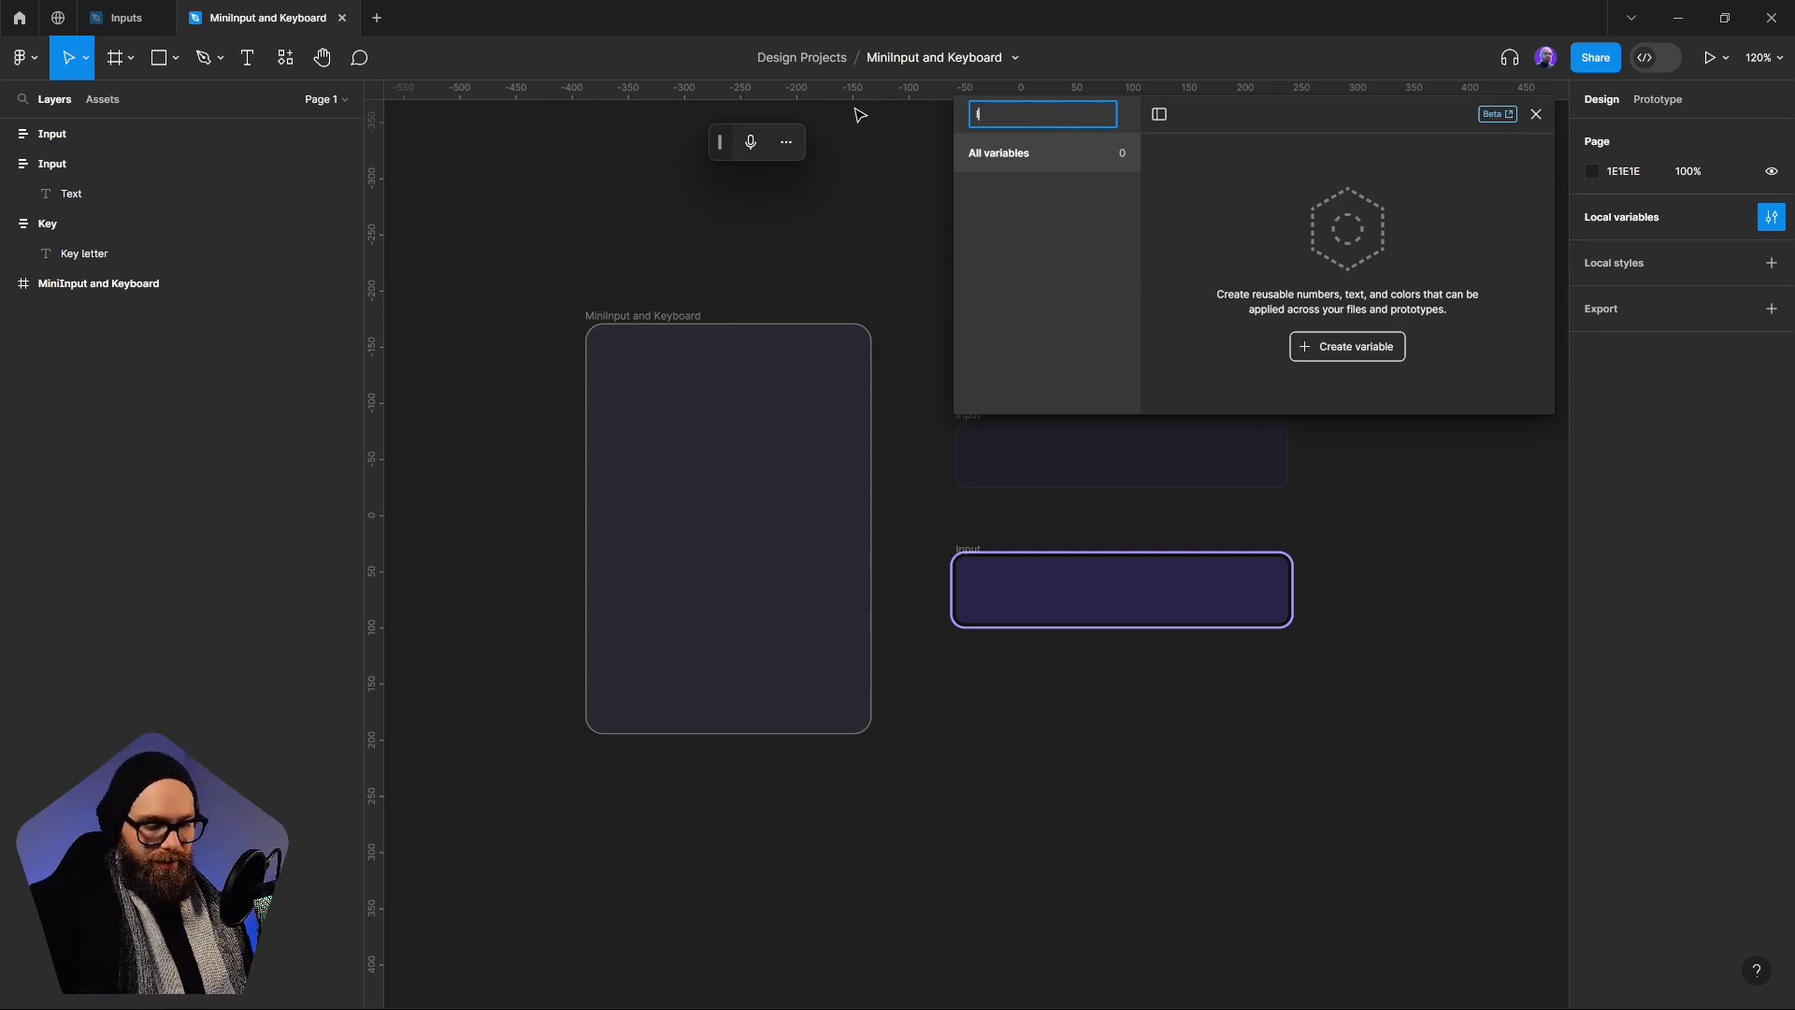
type("nputs")
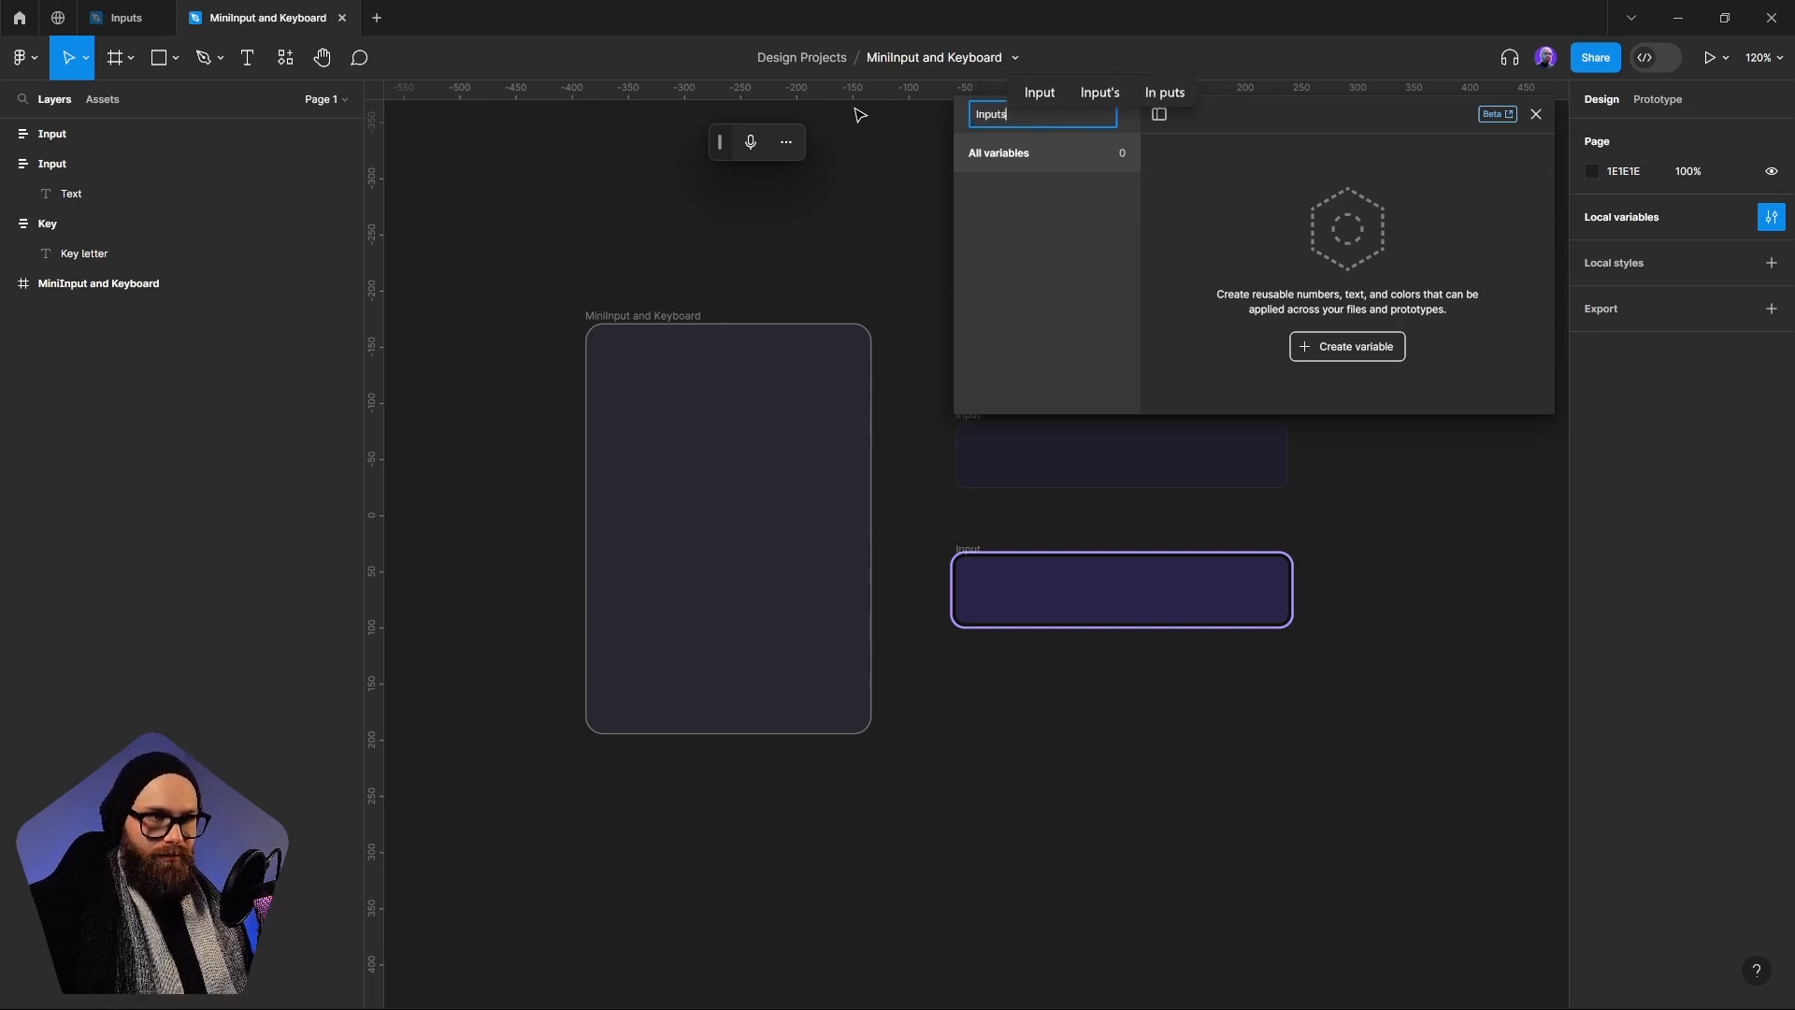
key("Return")
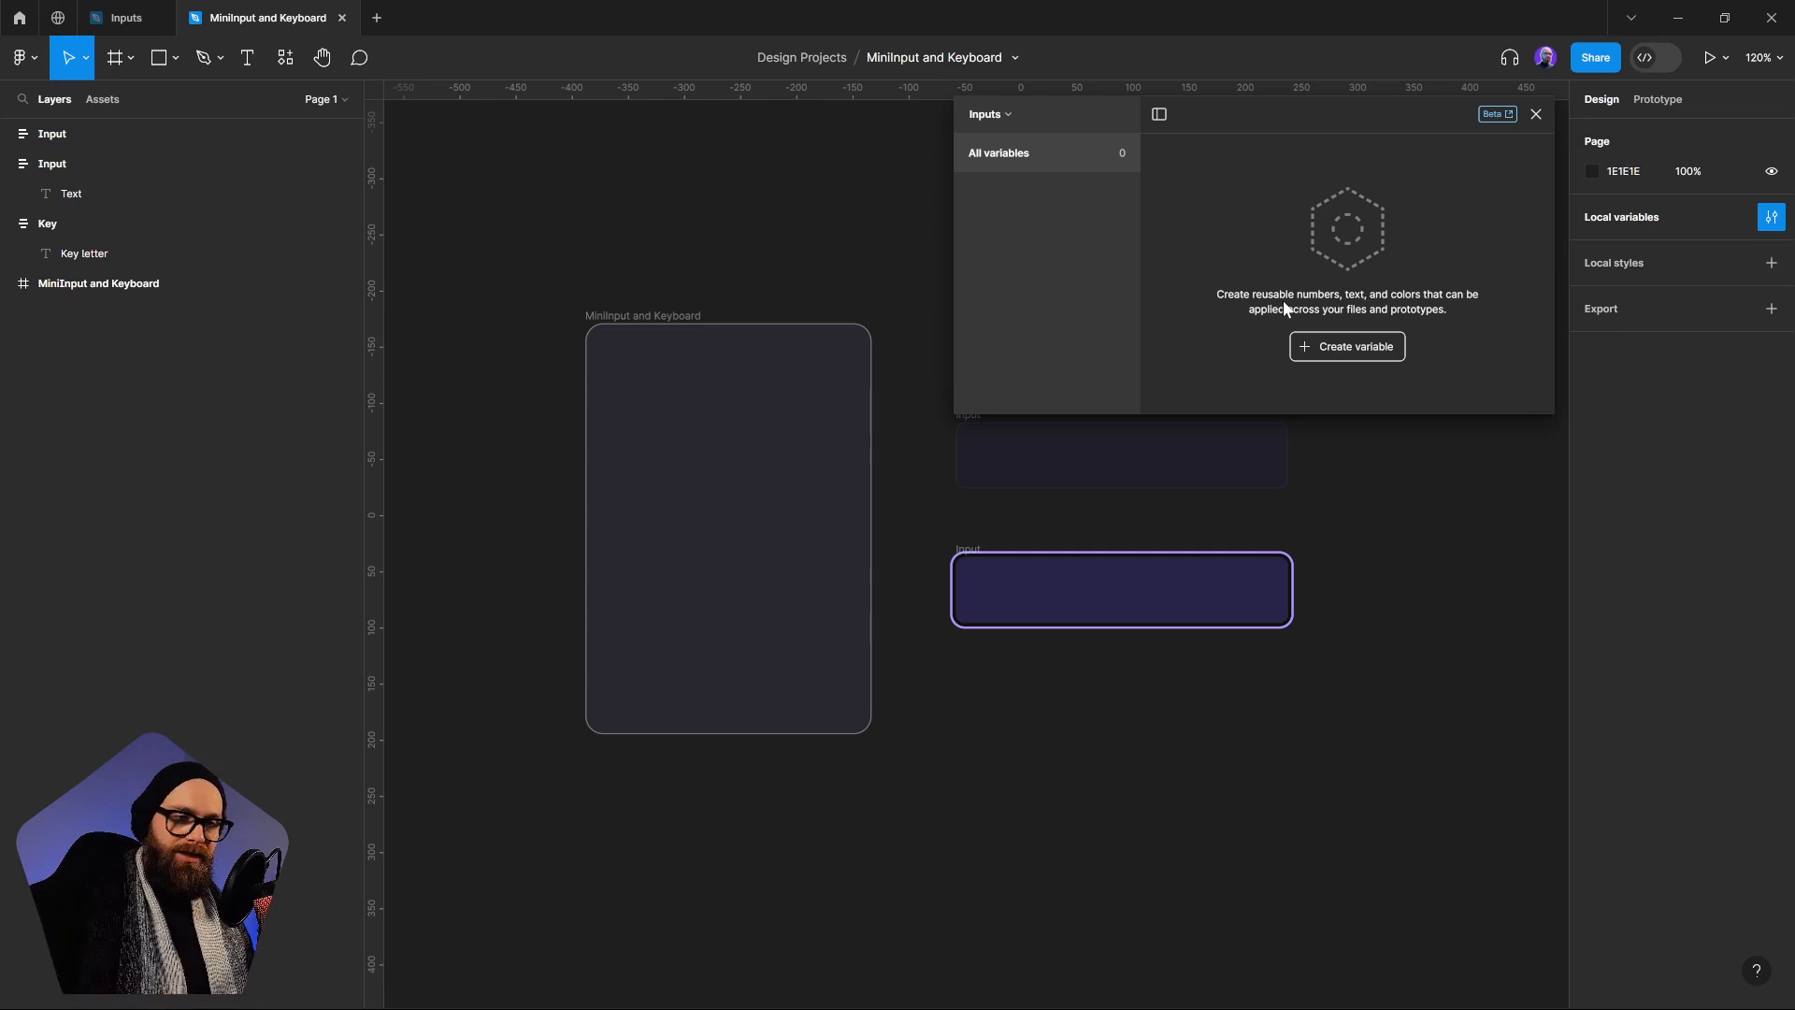
Create a string variable named Input in the Inputs collection and empty its default value
left_click(1349, 354)
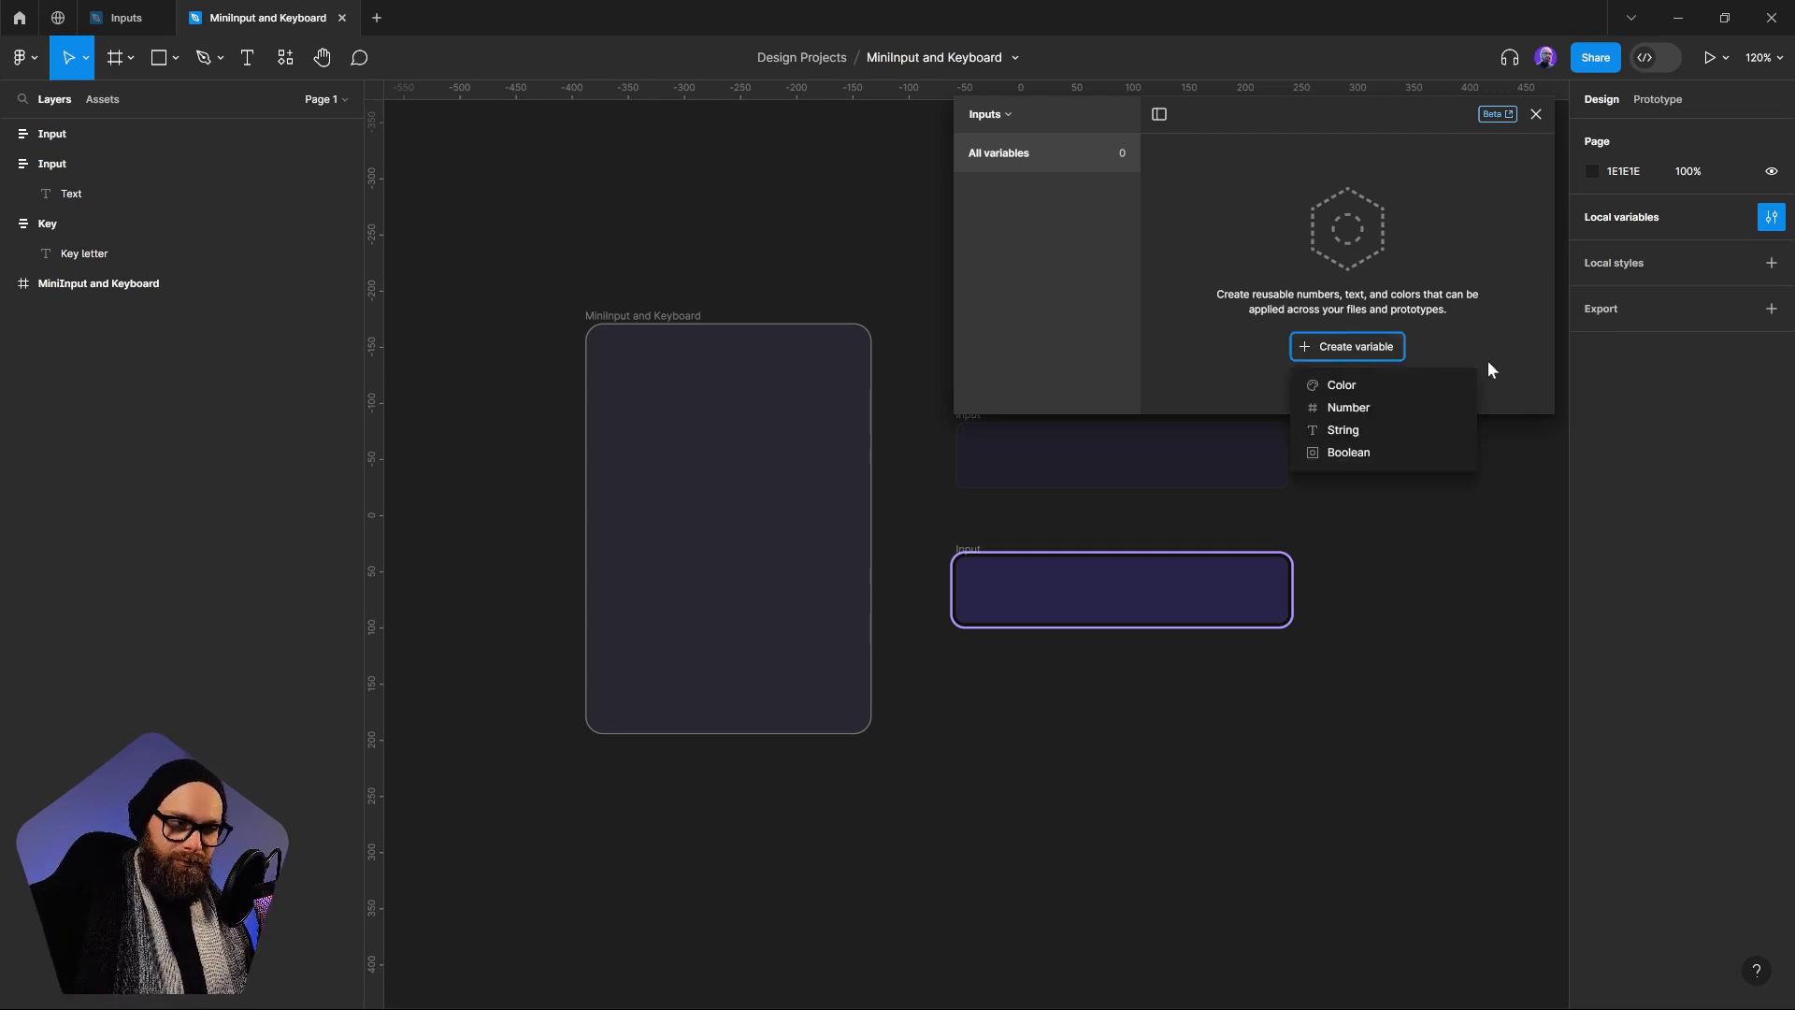
left_click(1356, 432)
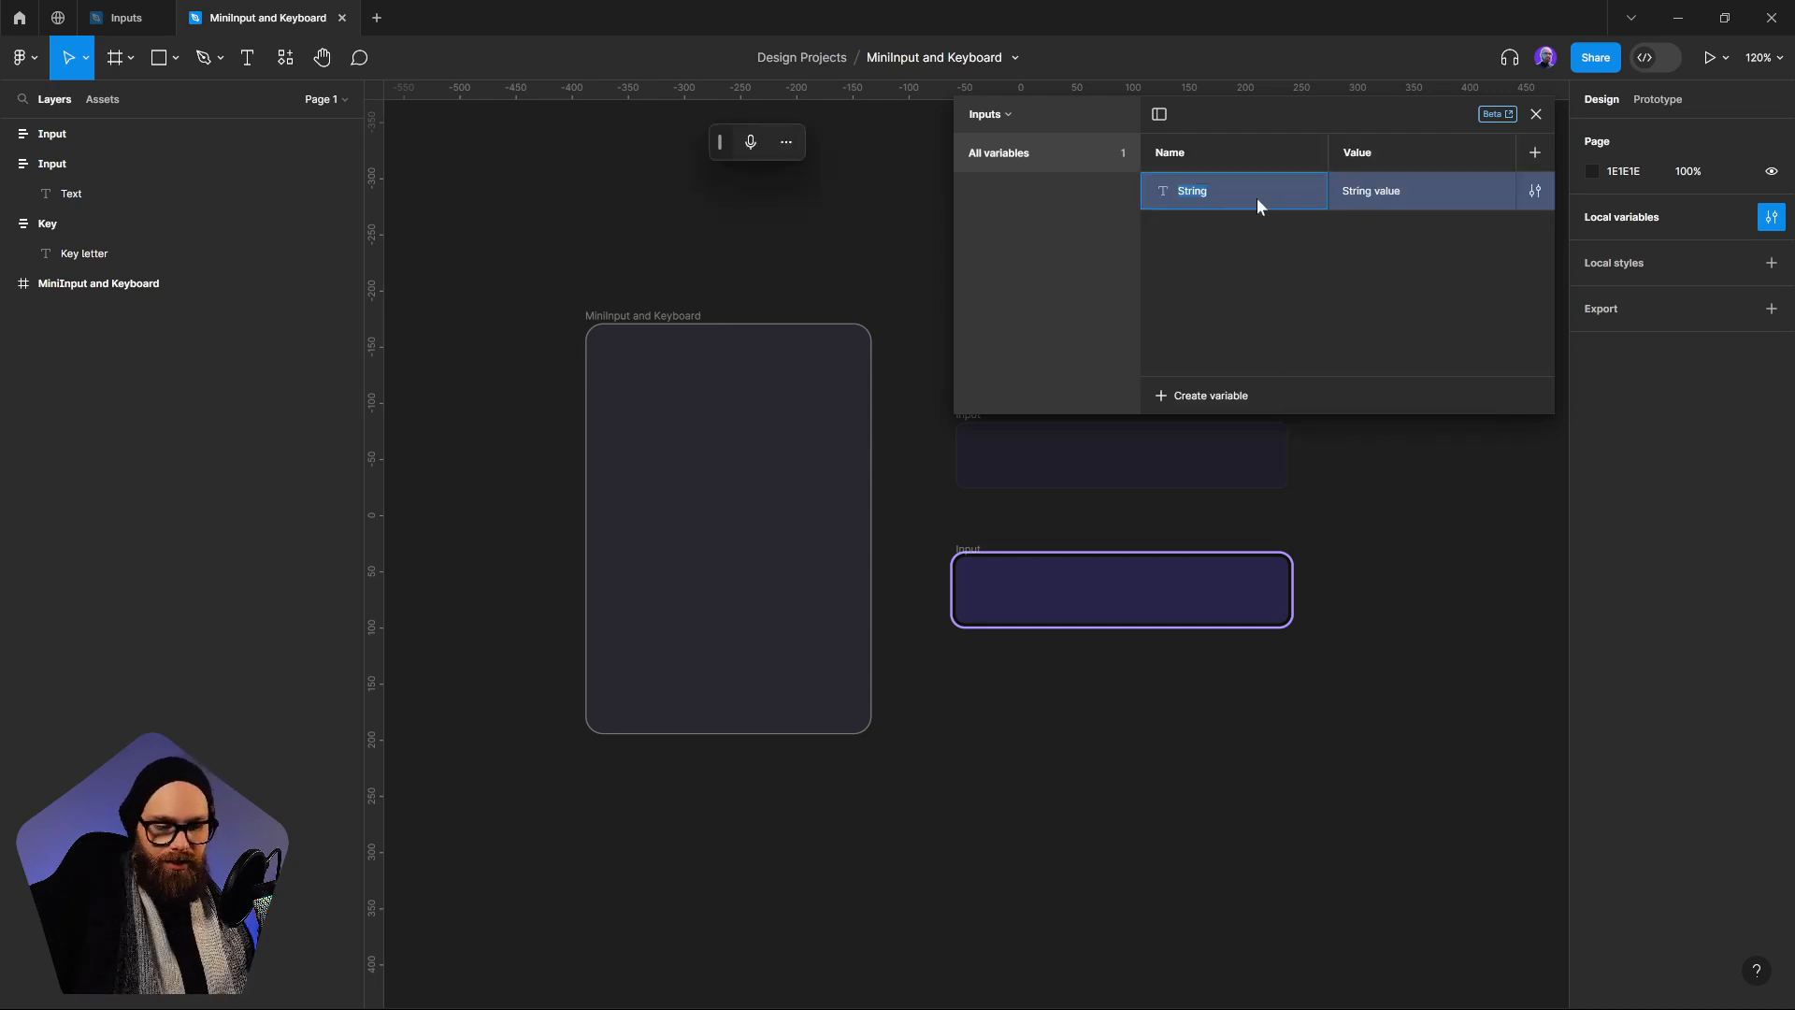
key("BackSpace")
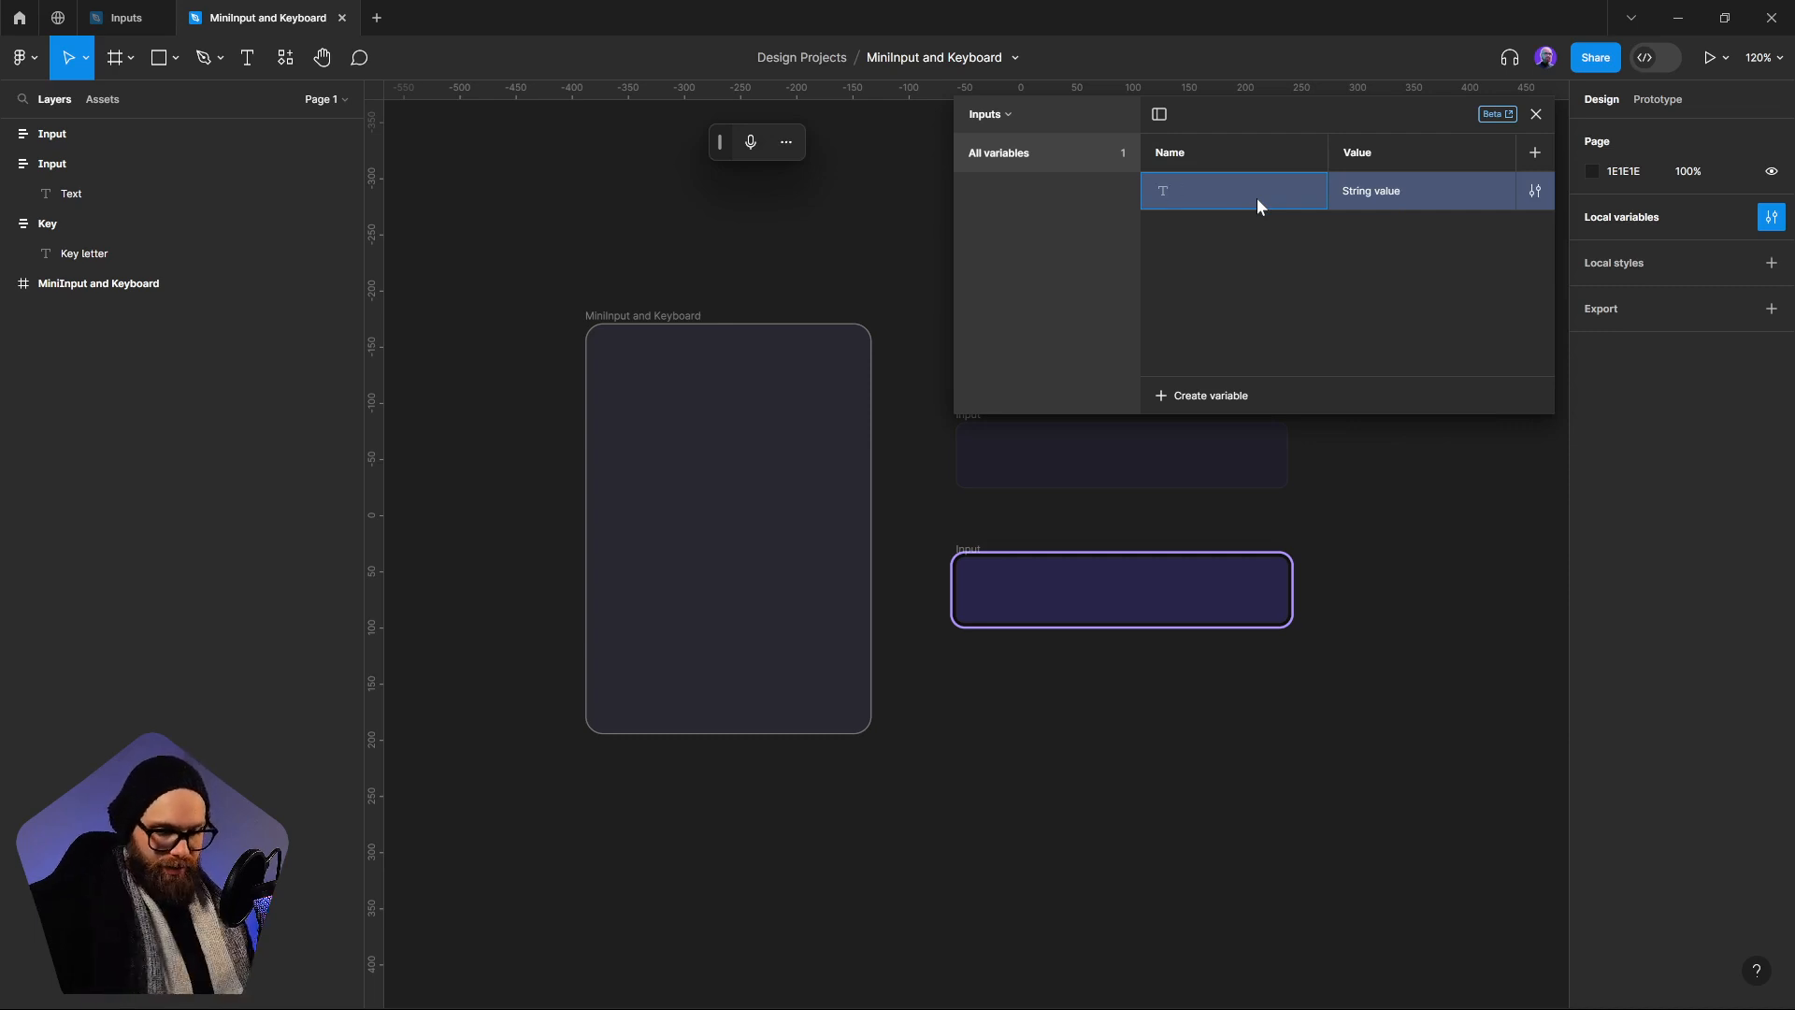
type("Input")
key("Return")
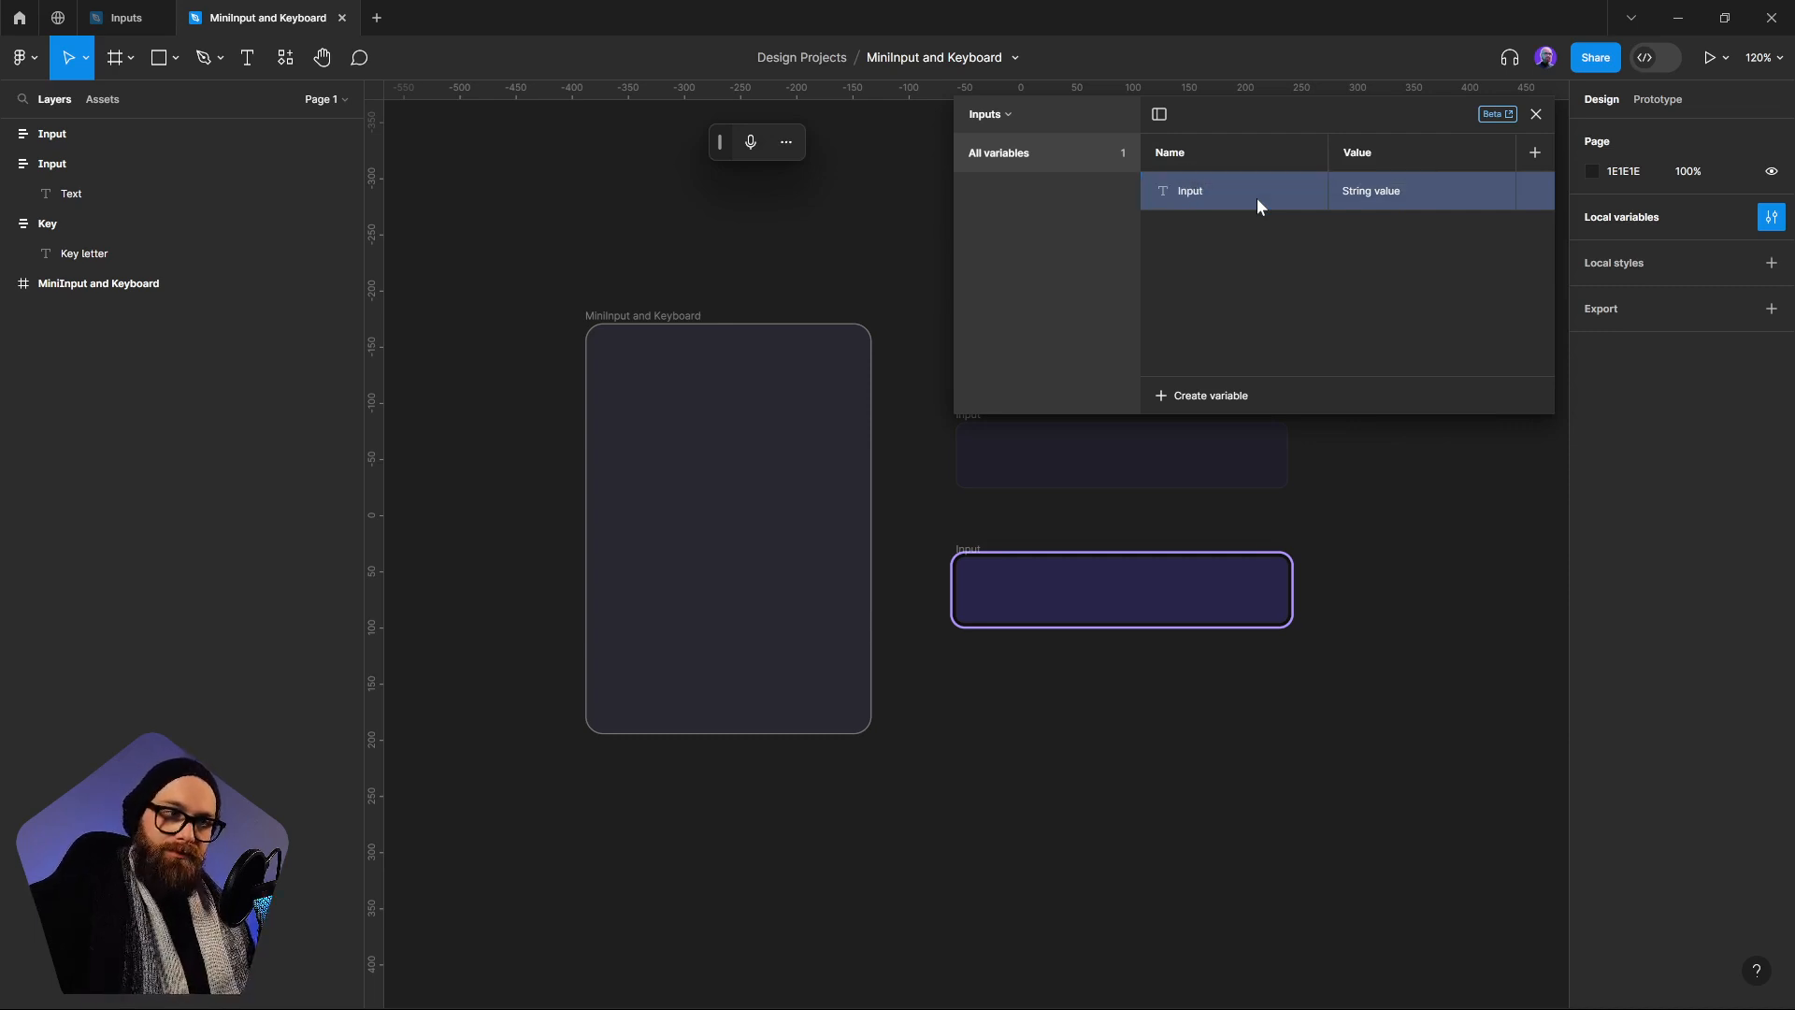
left_click(1393, 187)
key("BackSpace")
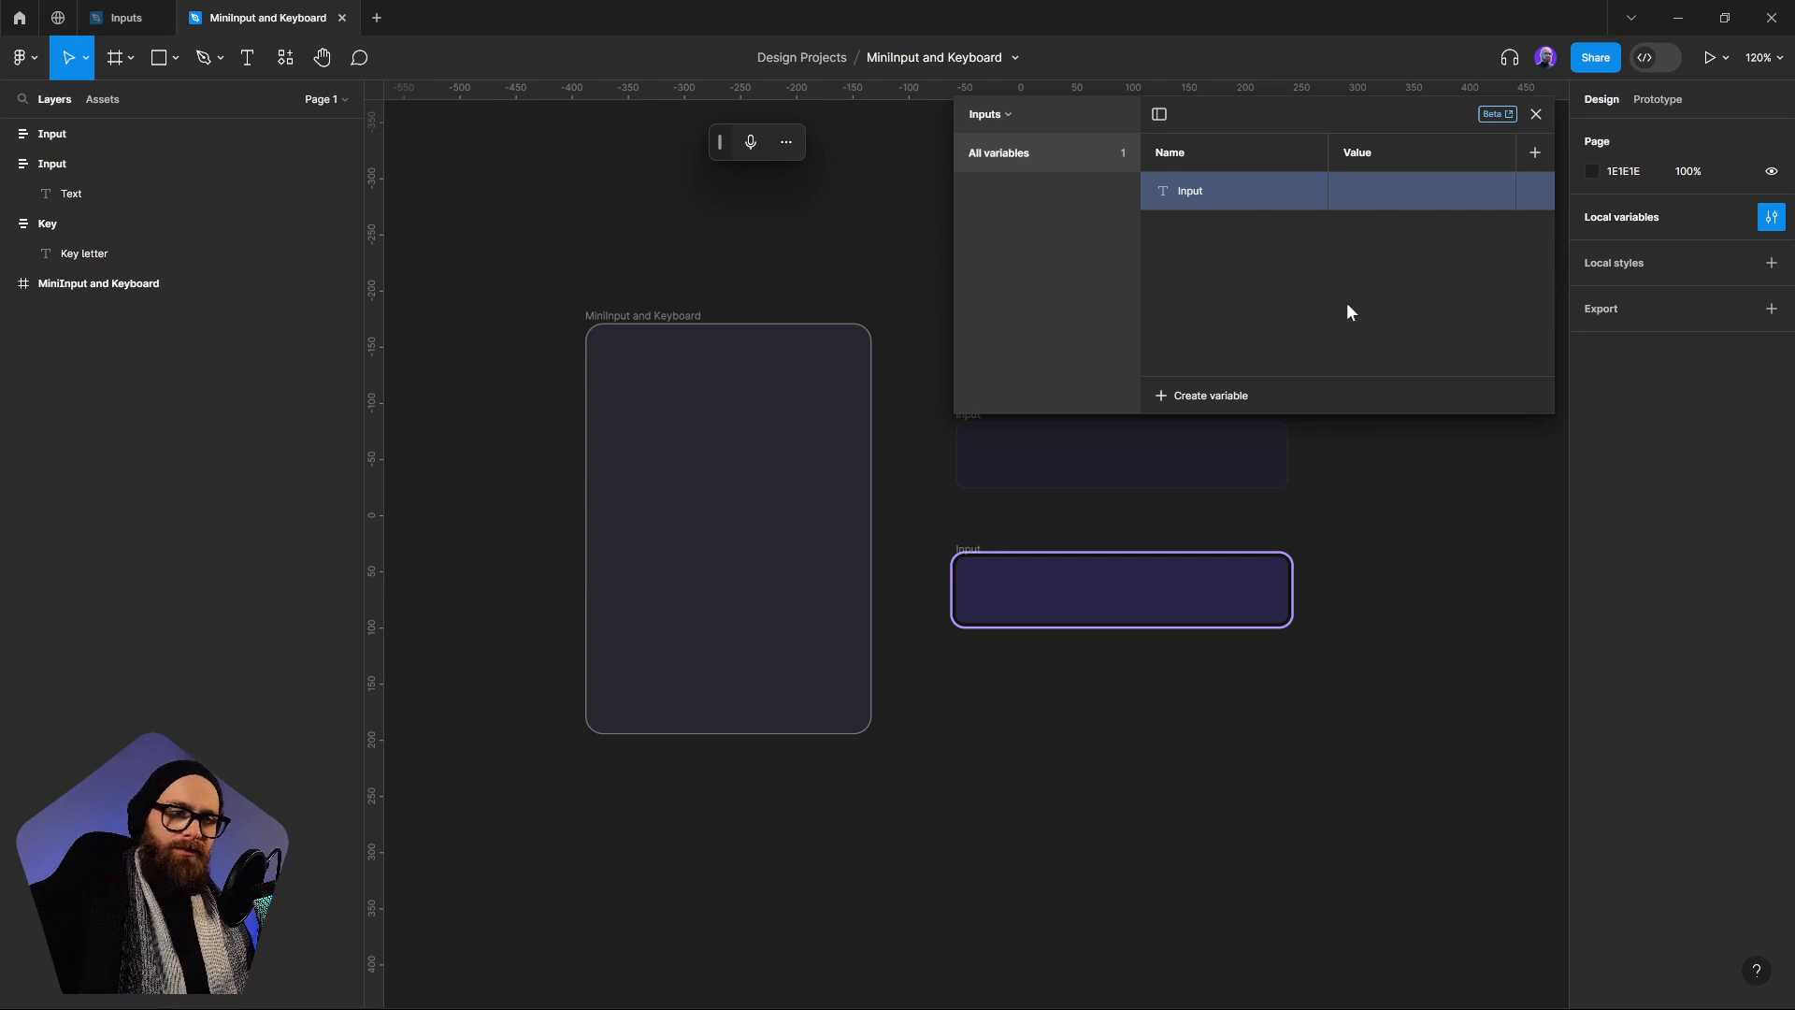
left_click(1347, 191)
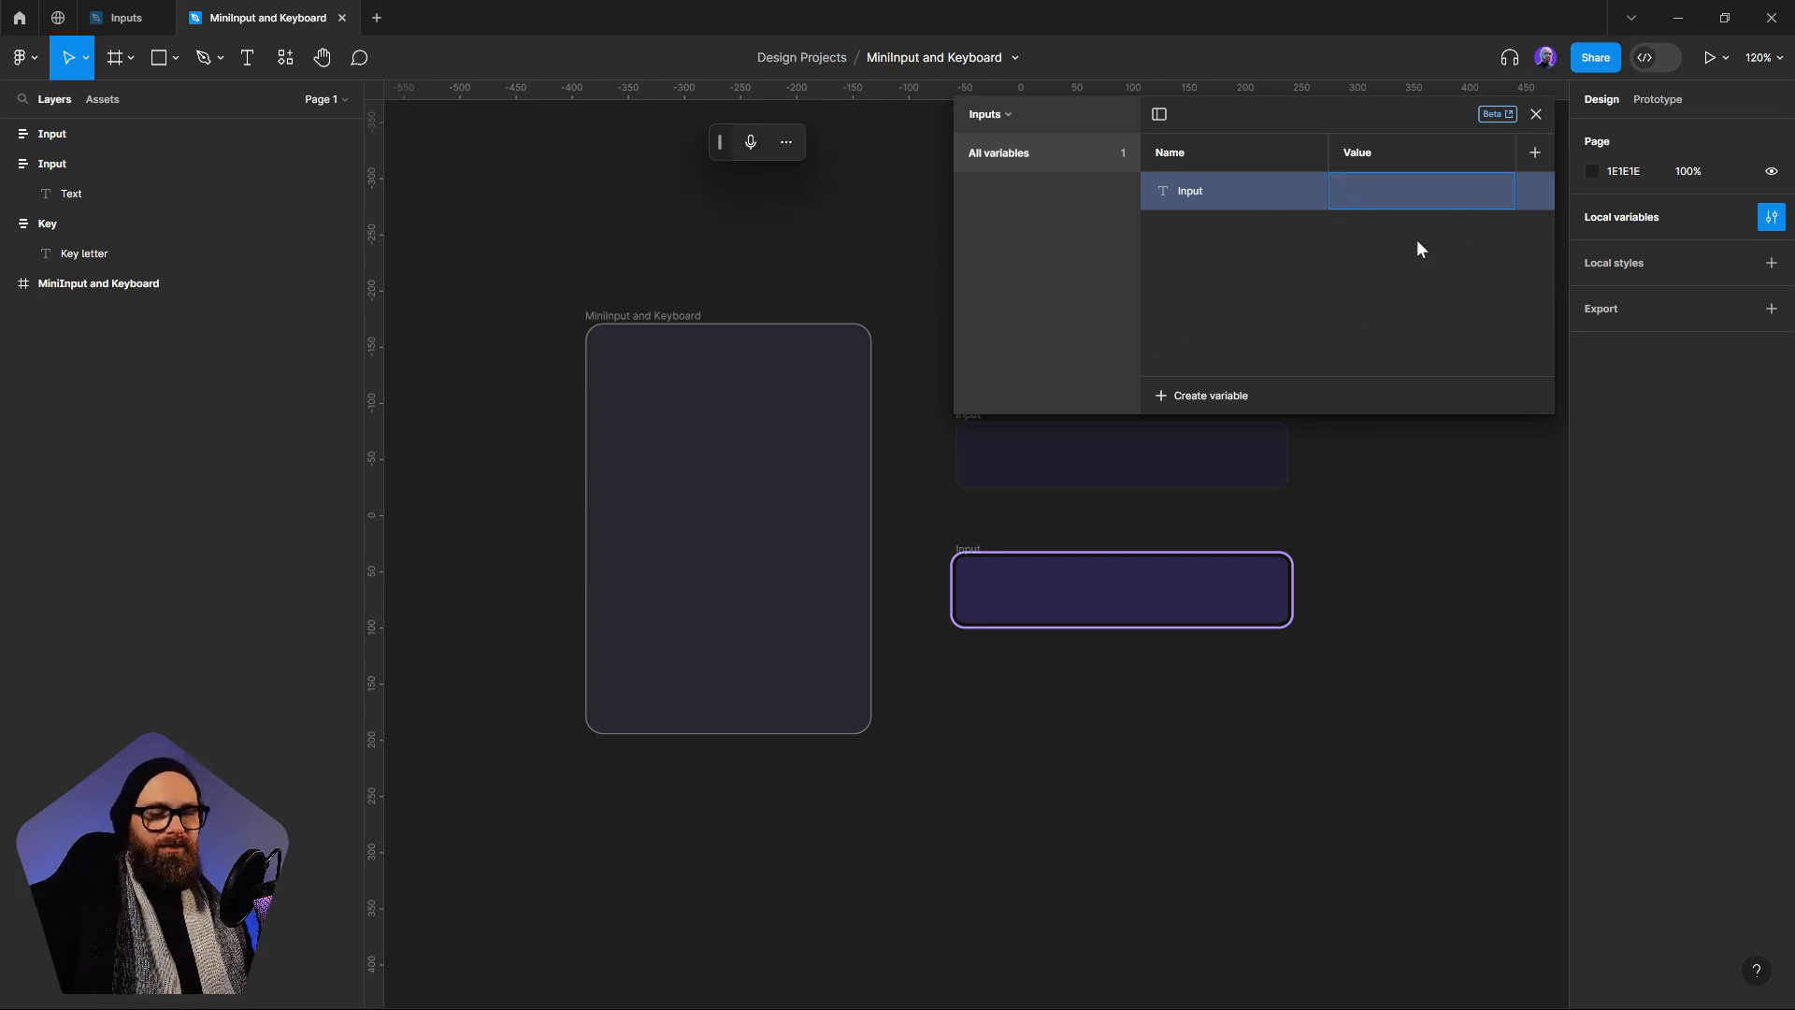
Create a boolean variable named Selected in the Inputs collection and keep its value False
key("Escape")
left_click(1215, 397)
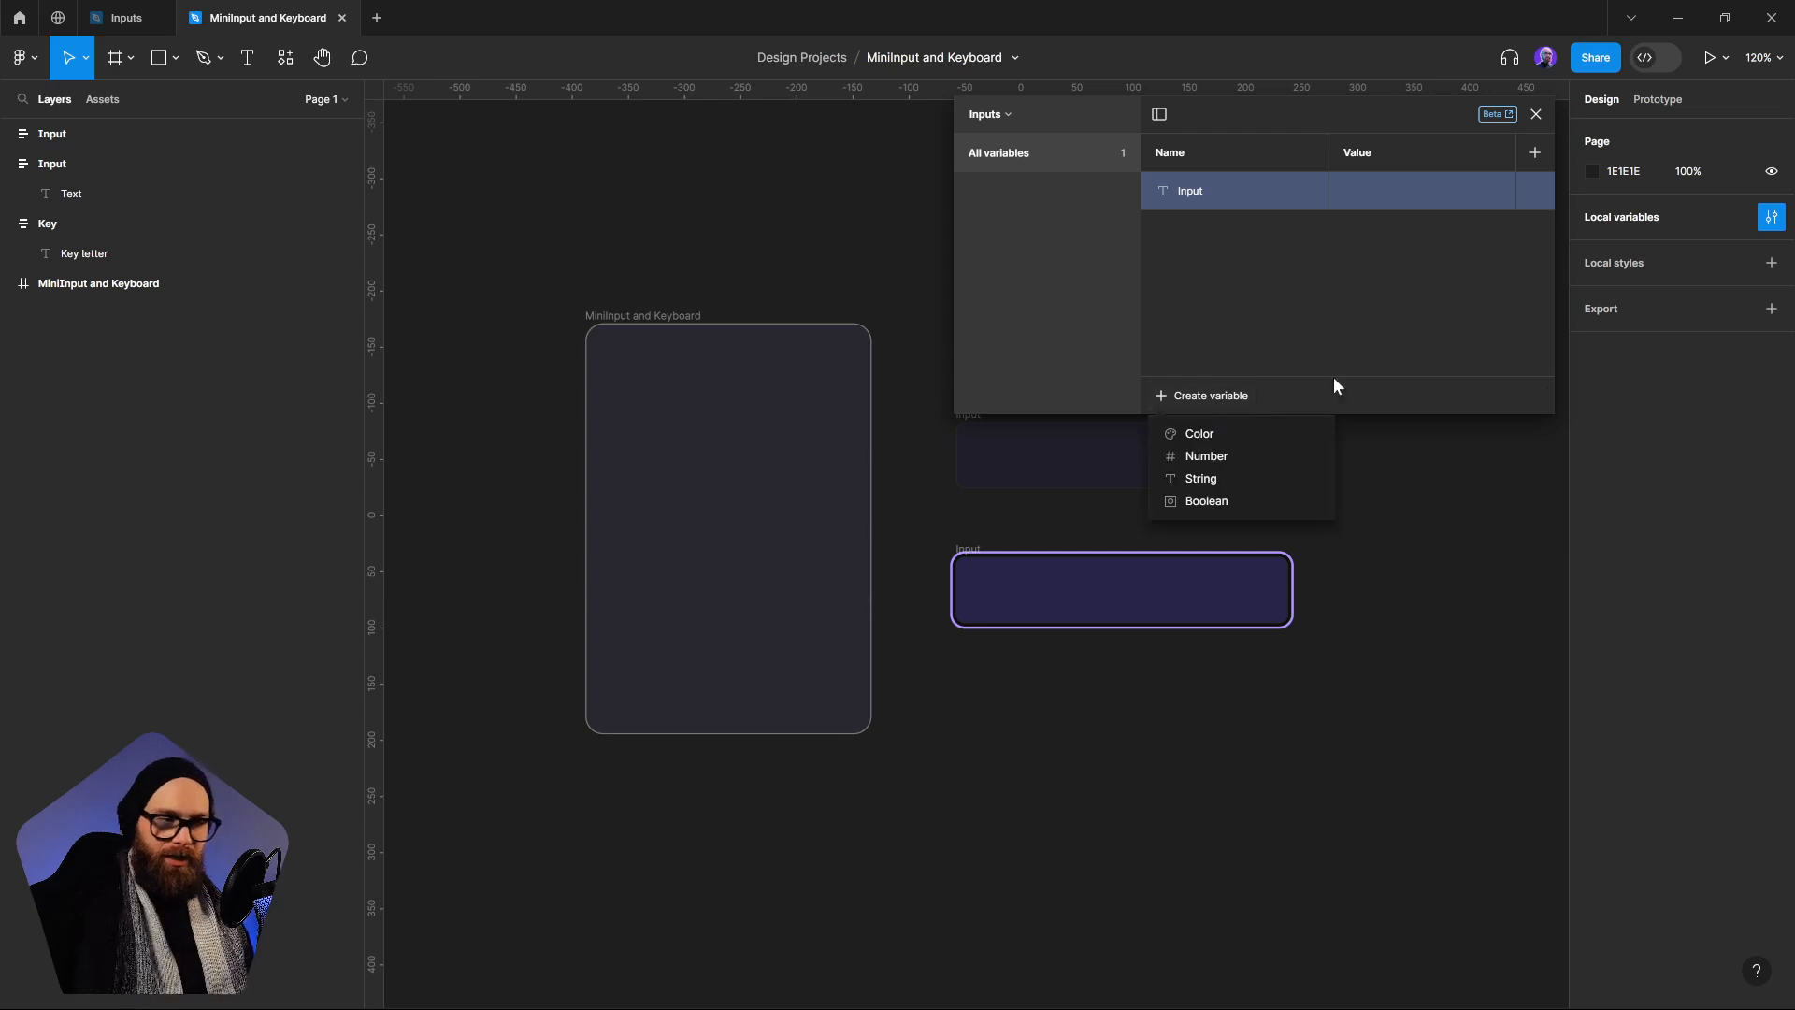
left_click(1235, 499)
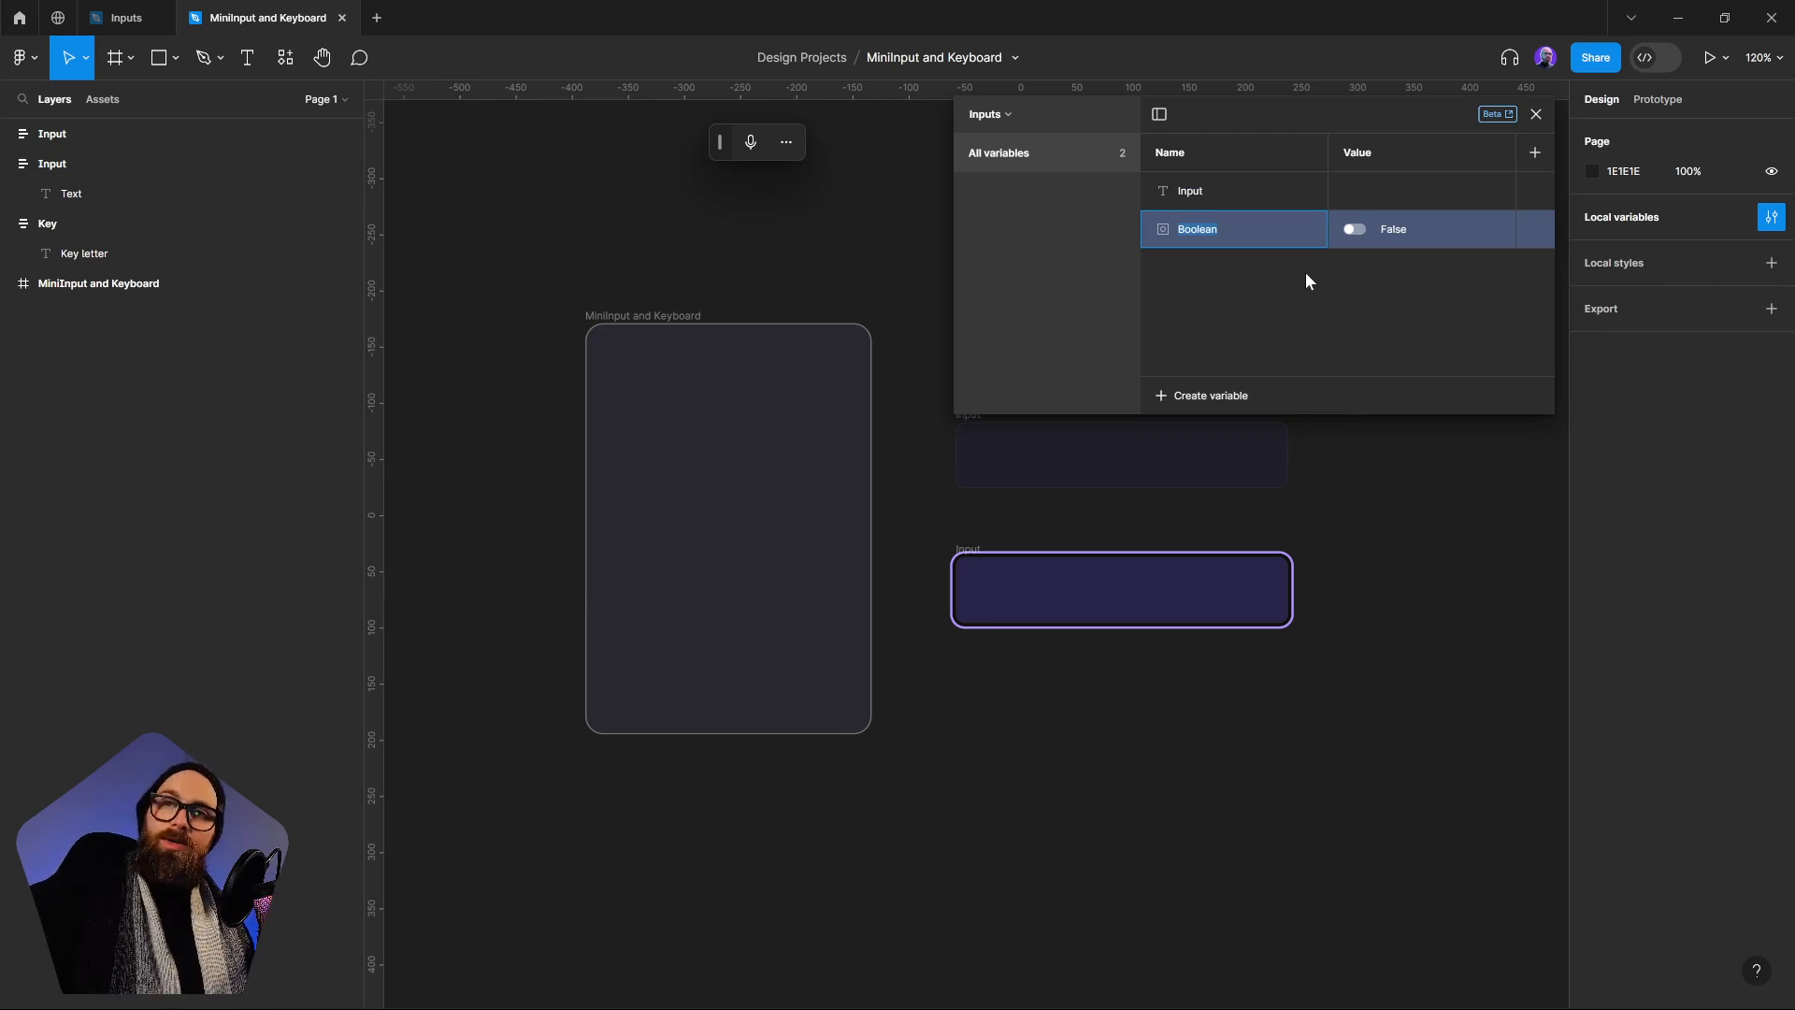
type("S")
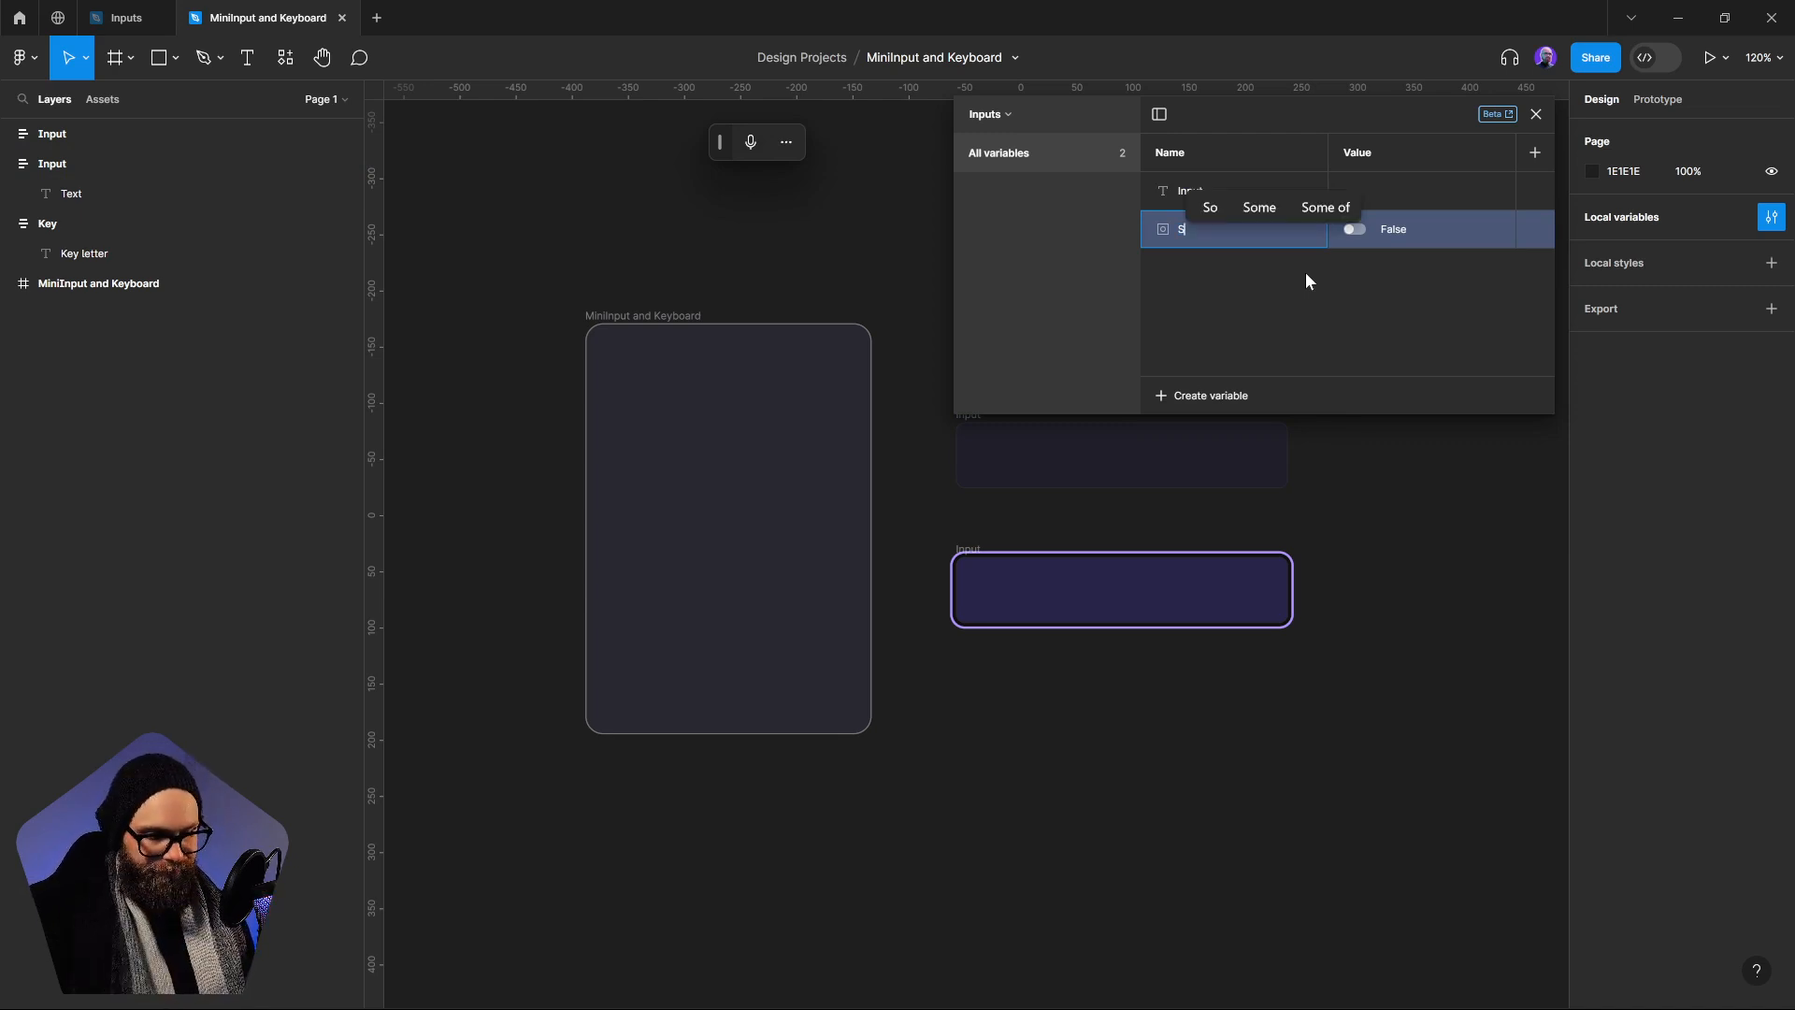
type("lected")
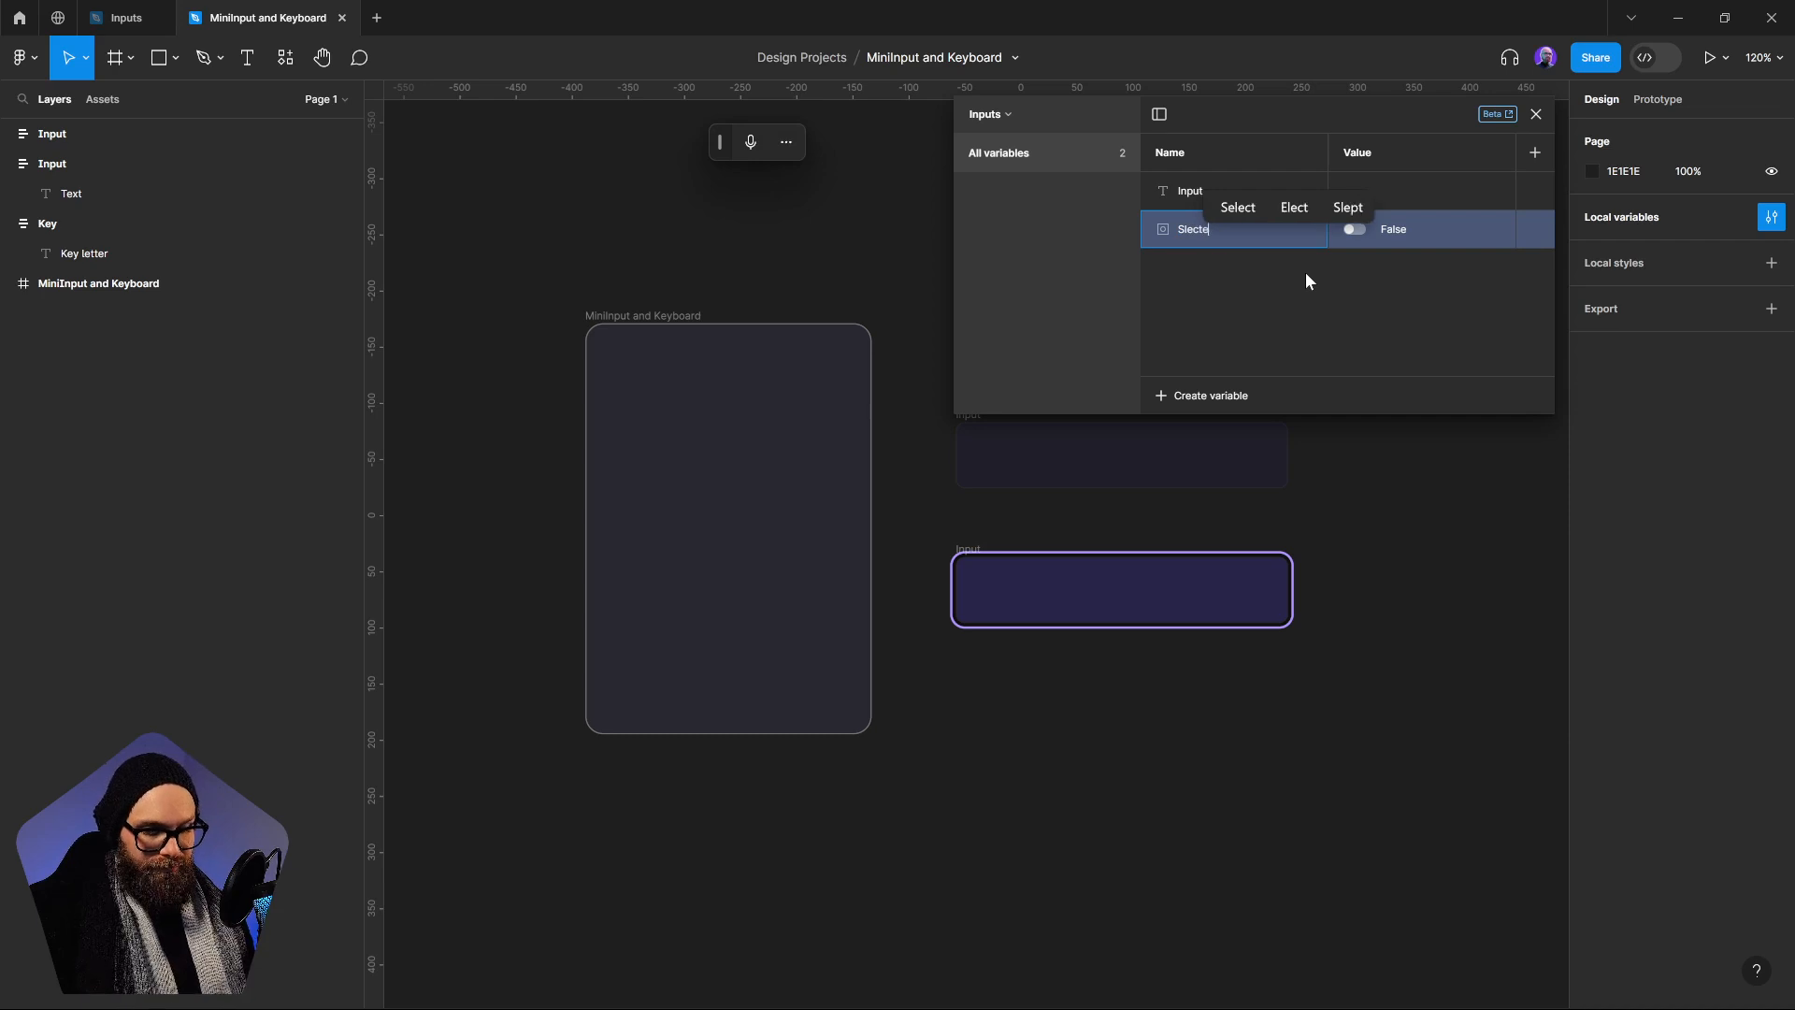
key("BackSpace")
key("BackSpace")
key("BackSpace")
key("BackSpace")
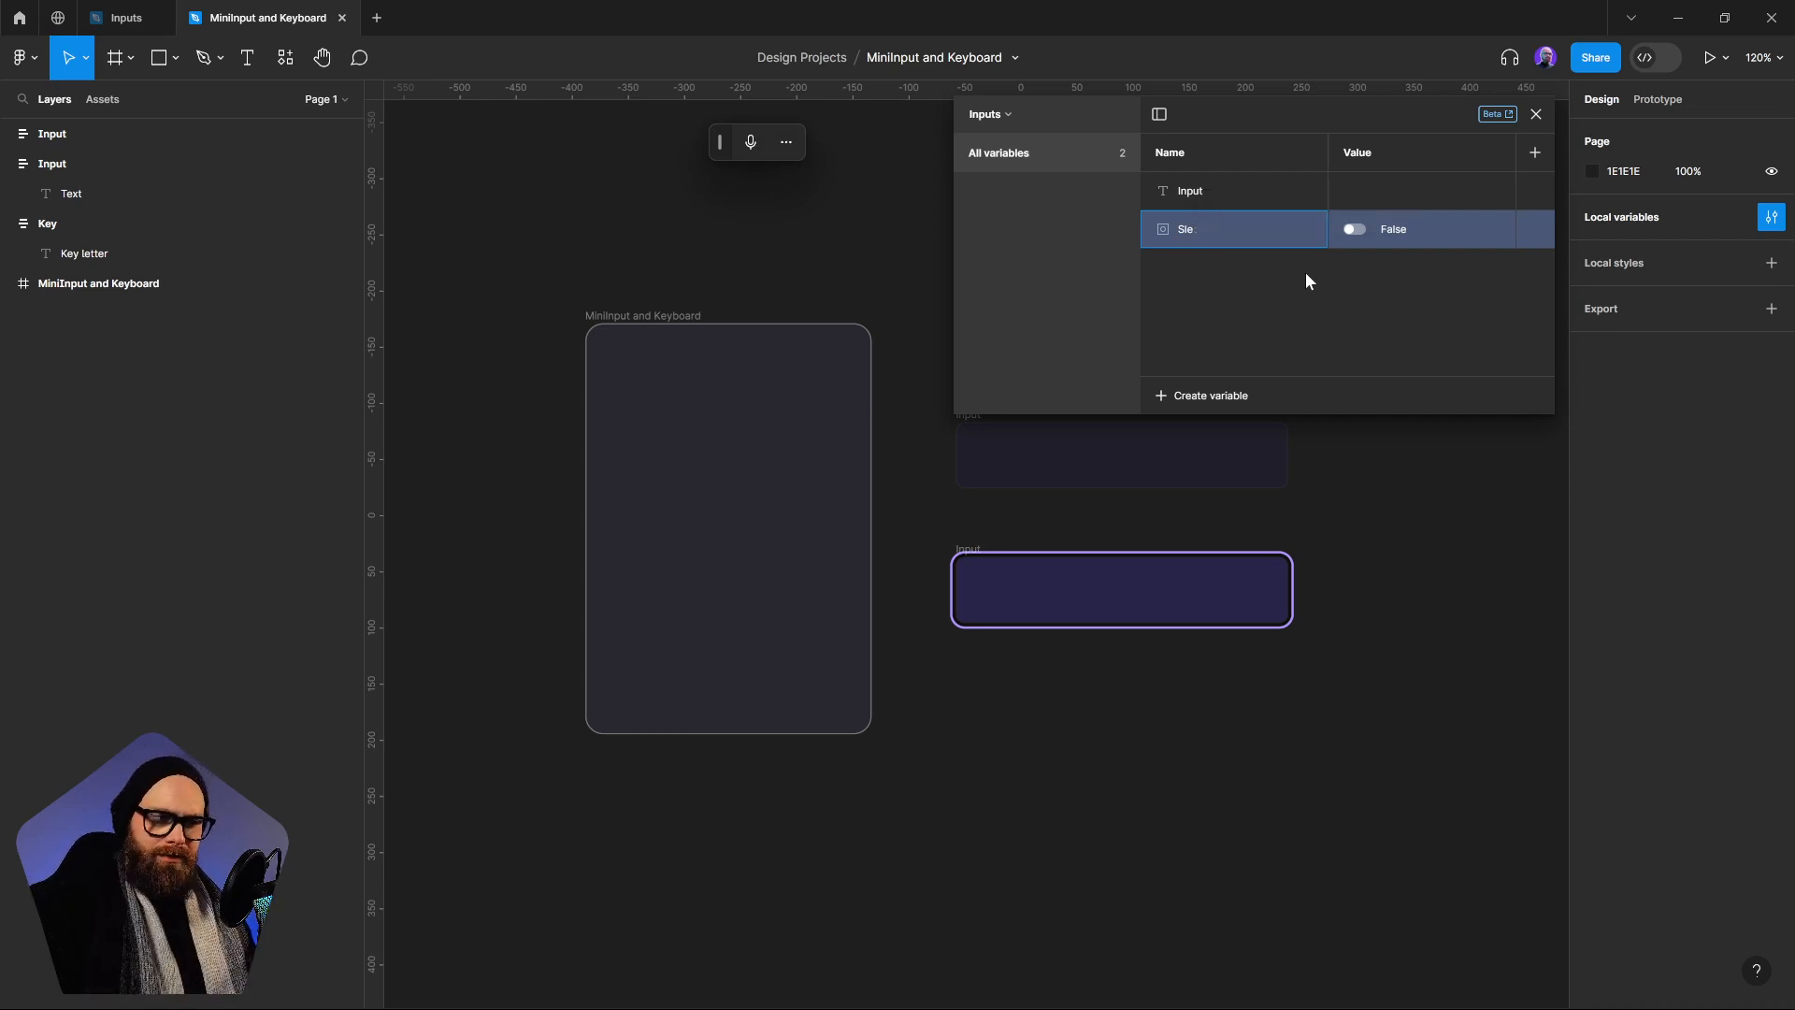
type("Sel")
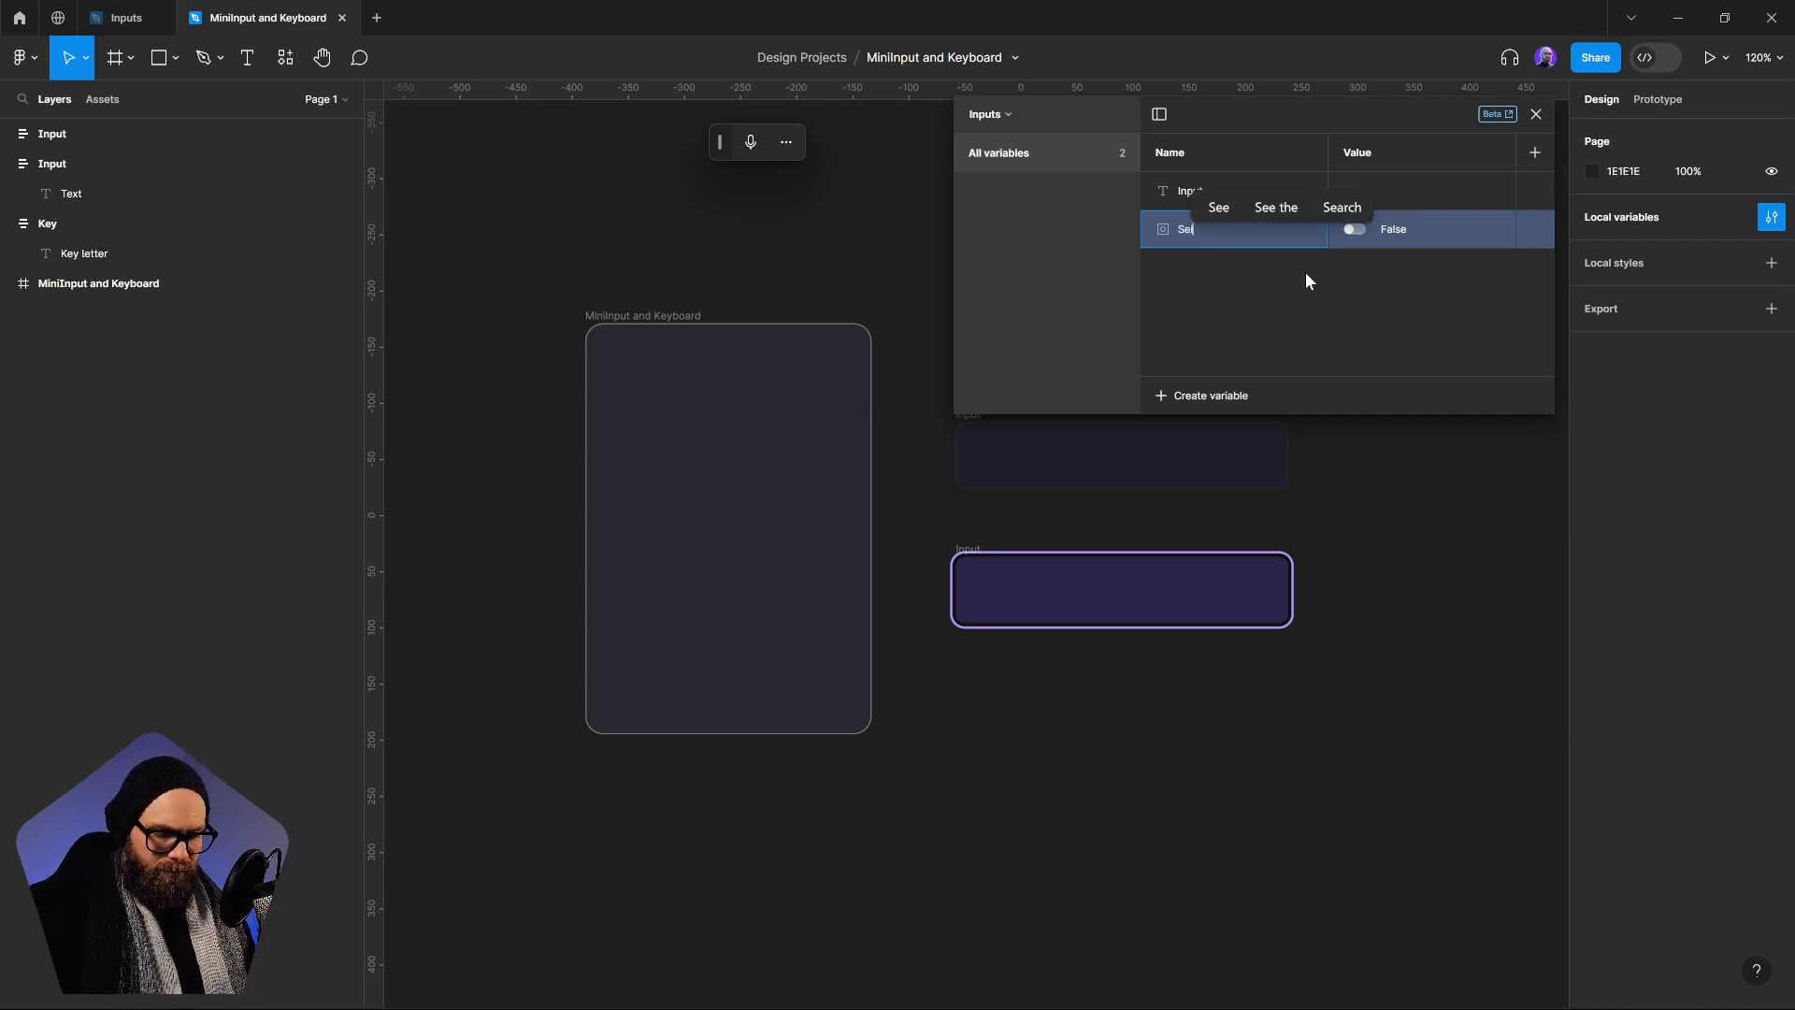
type("ected")
key("Return")
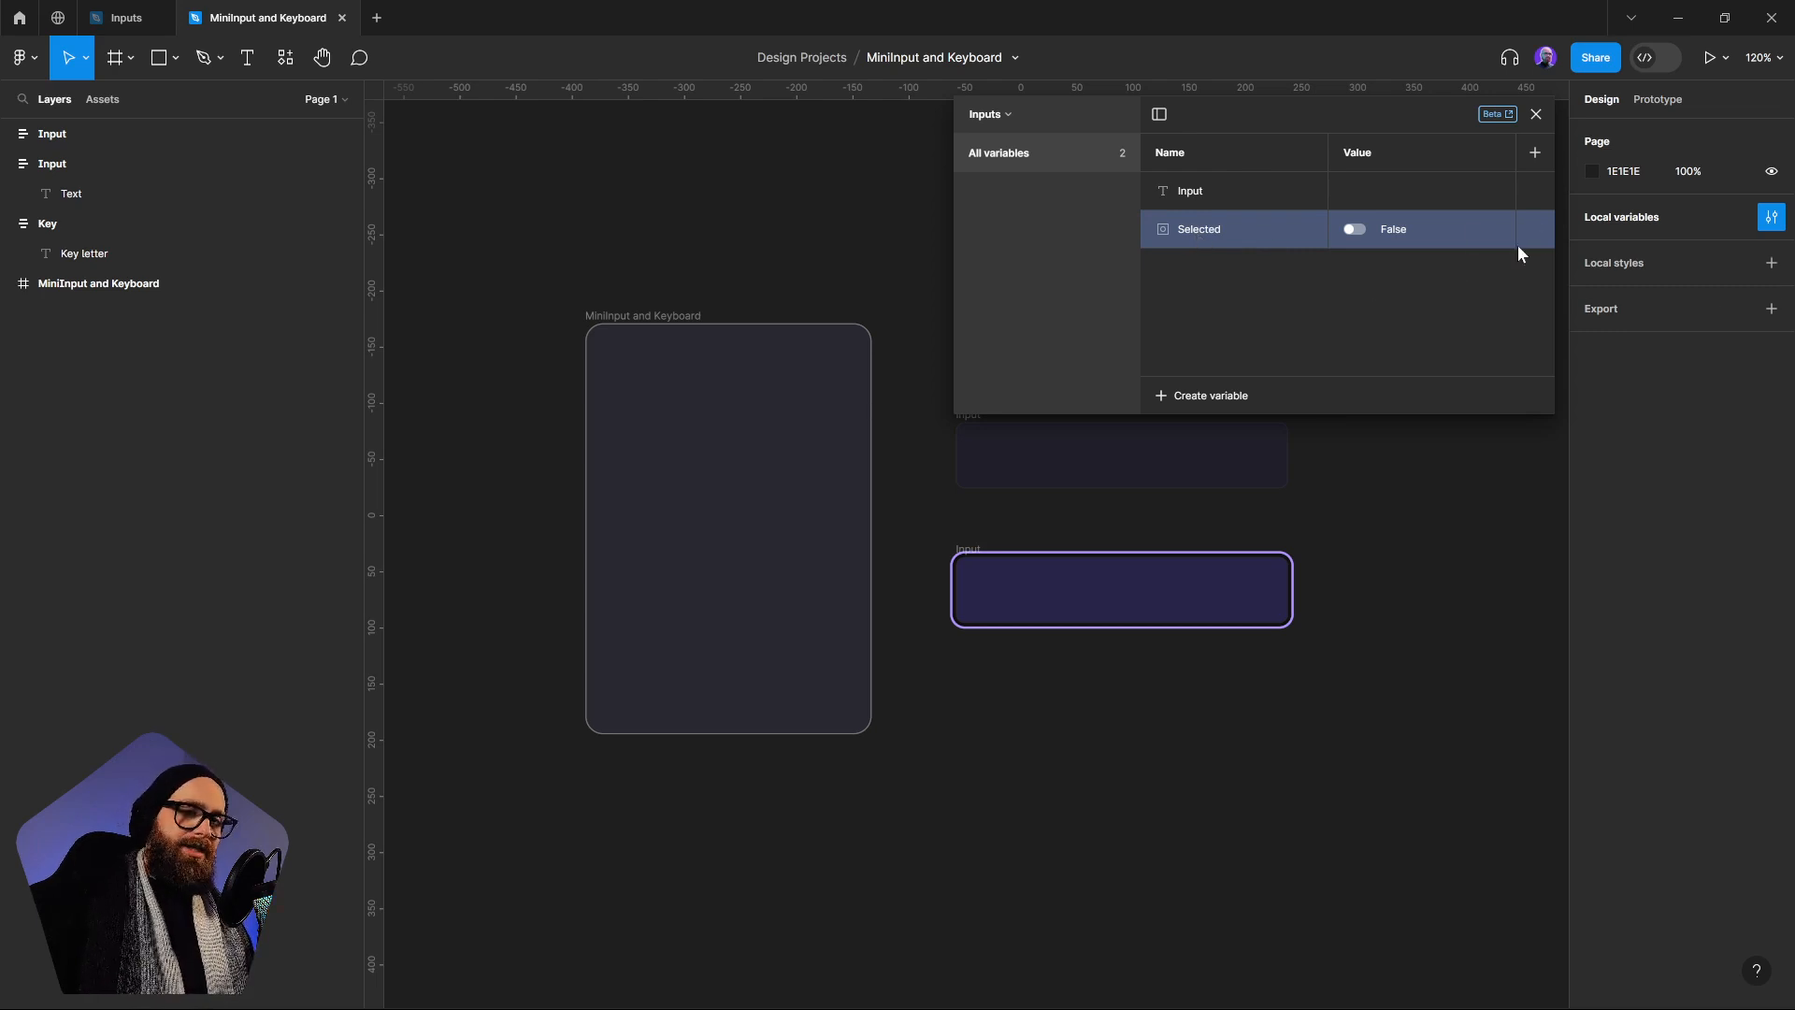
Review the variables in the Key collection, return to the Inputs collection and close the local variables window
left_click(995, 130)
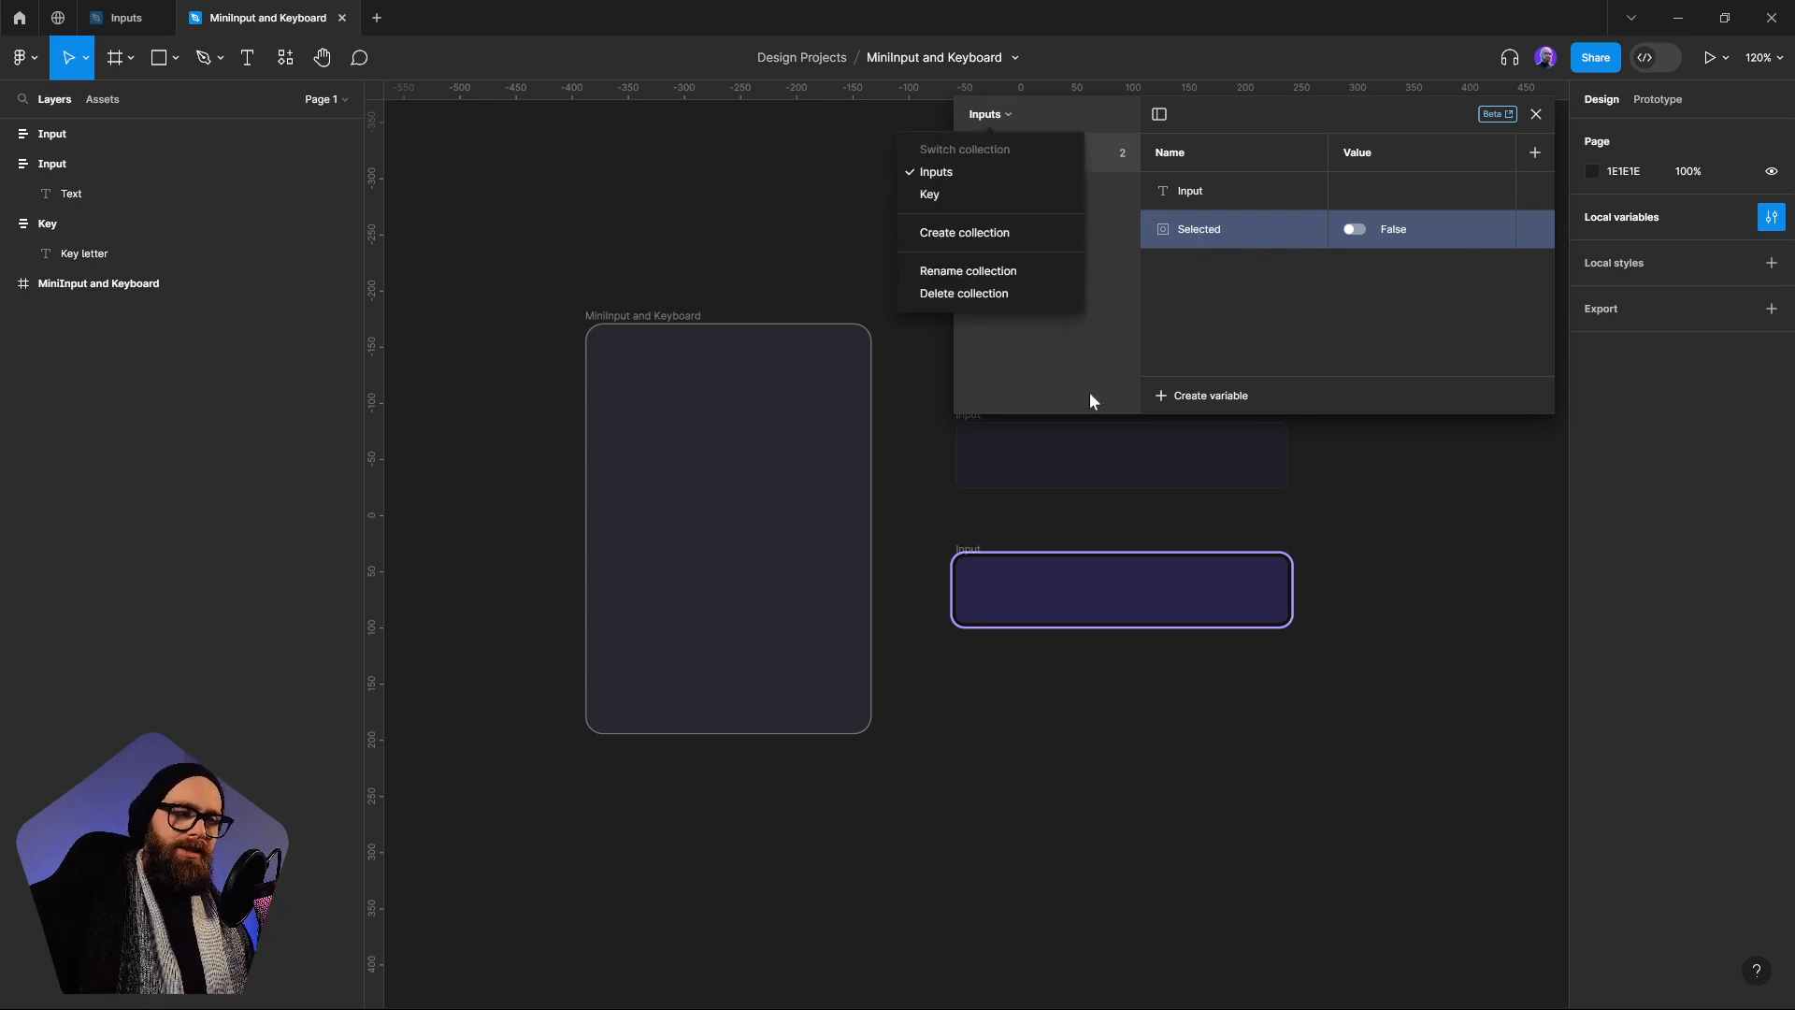
left_click(970, 196)
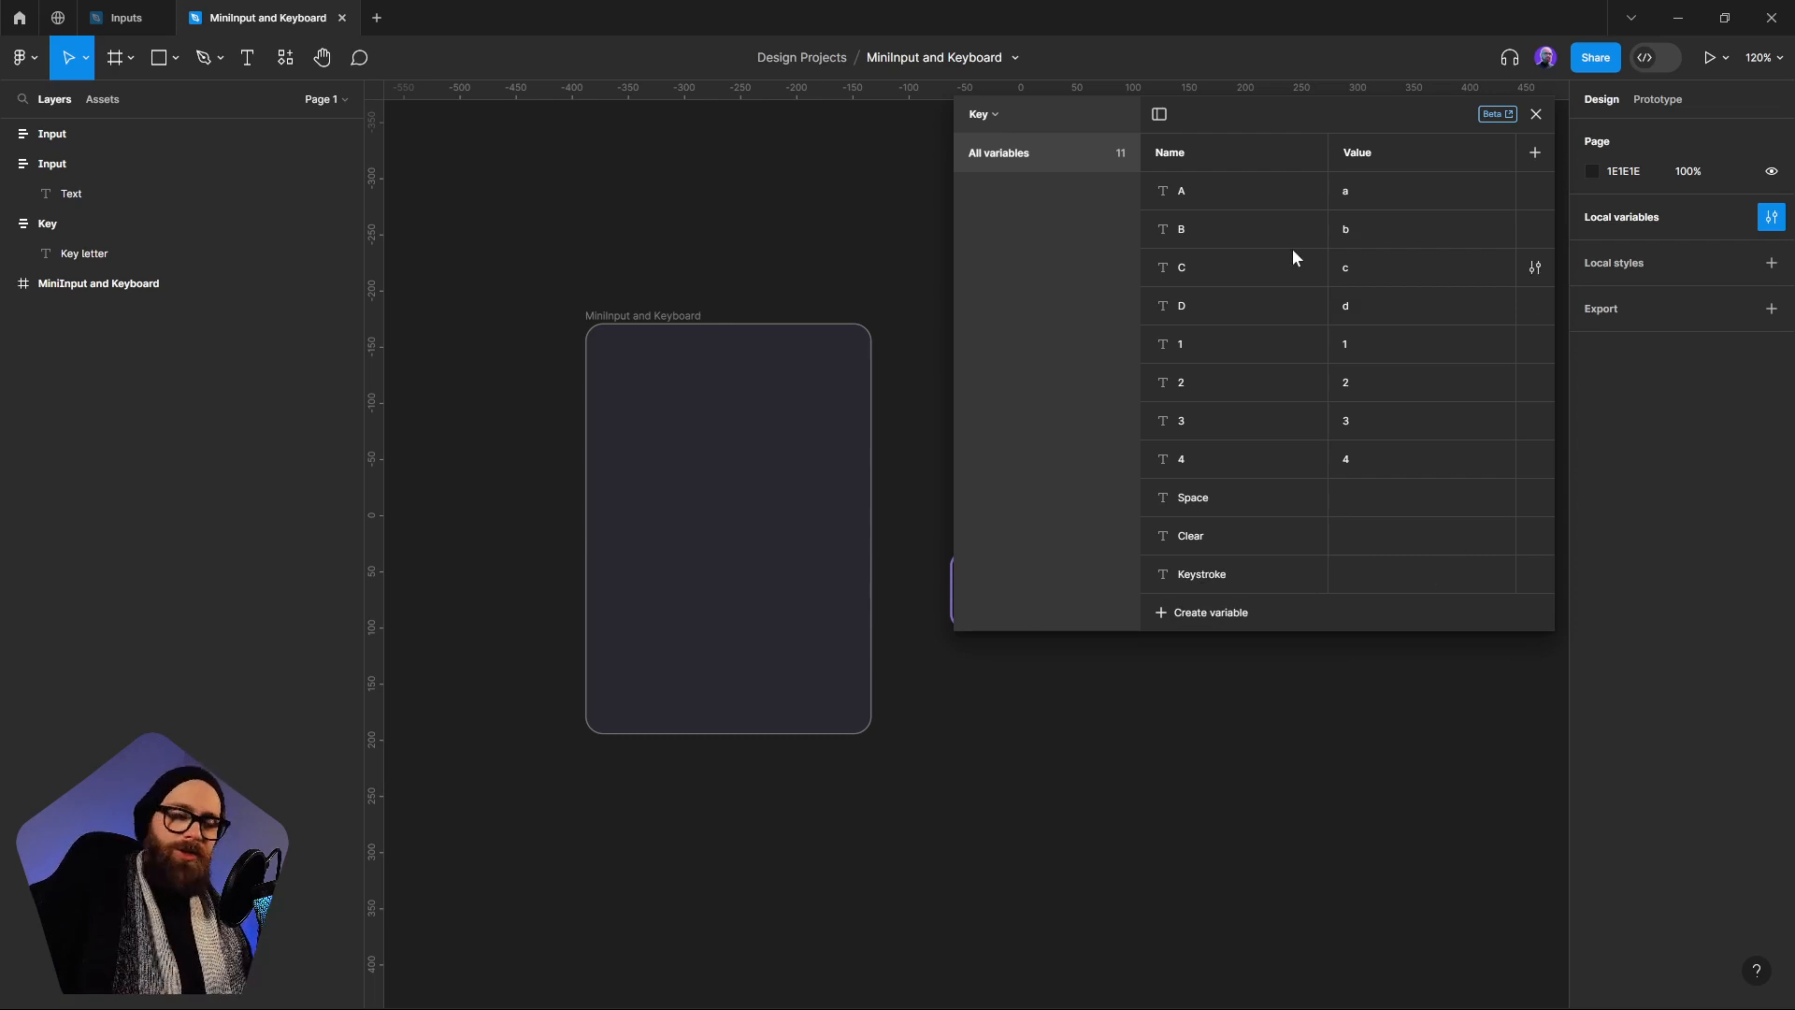
left_click(992, 113)
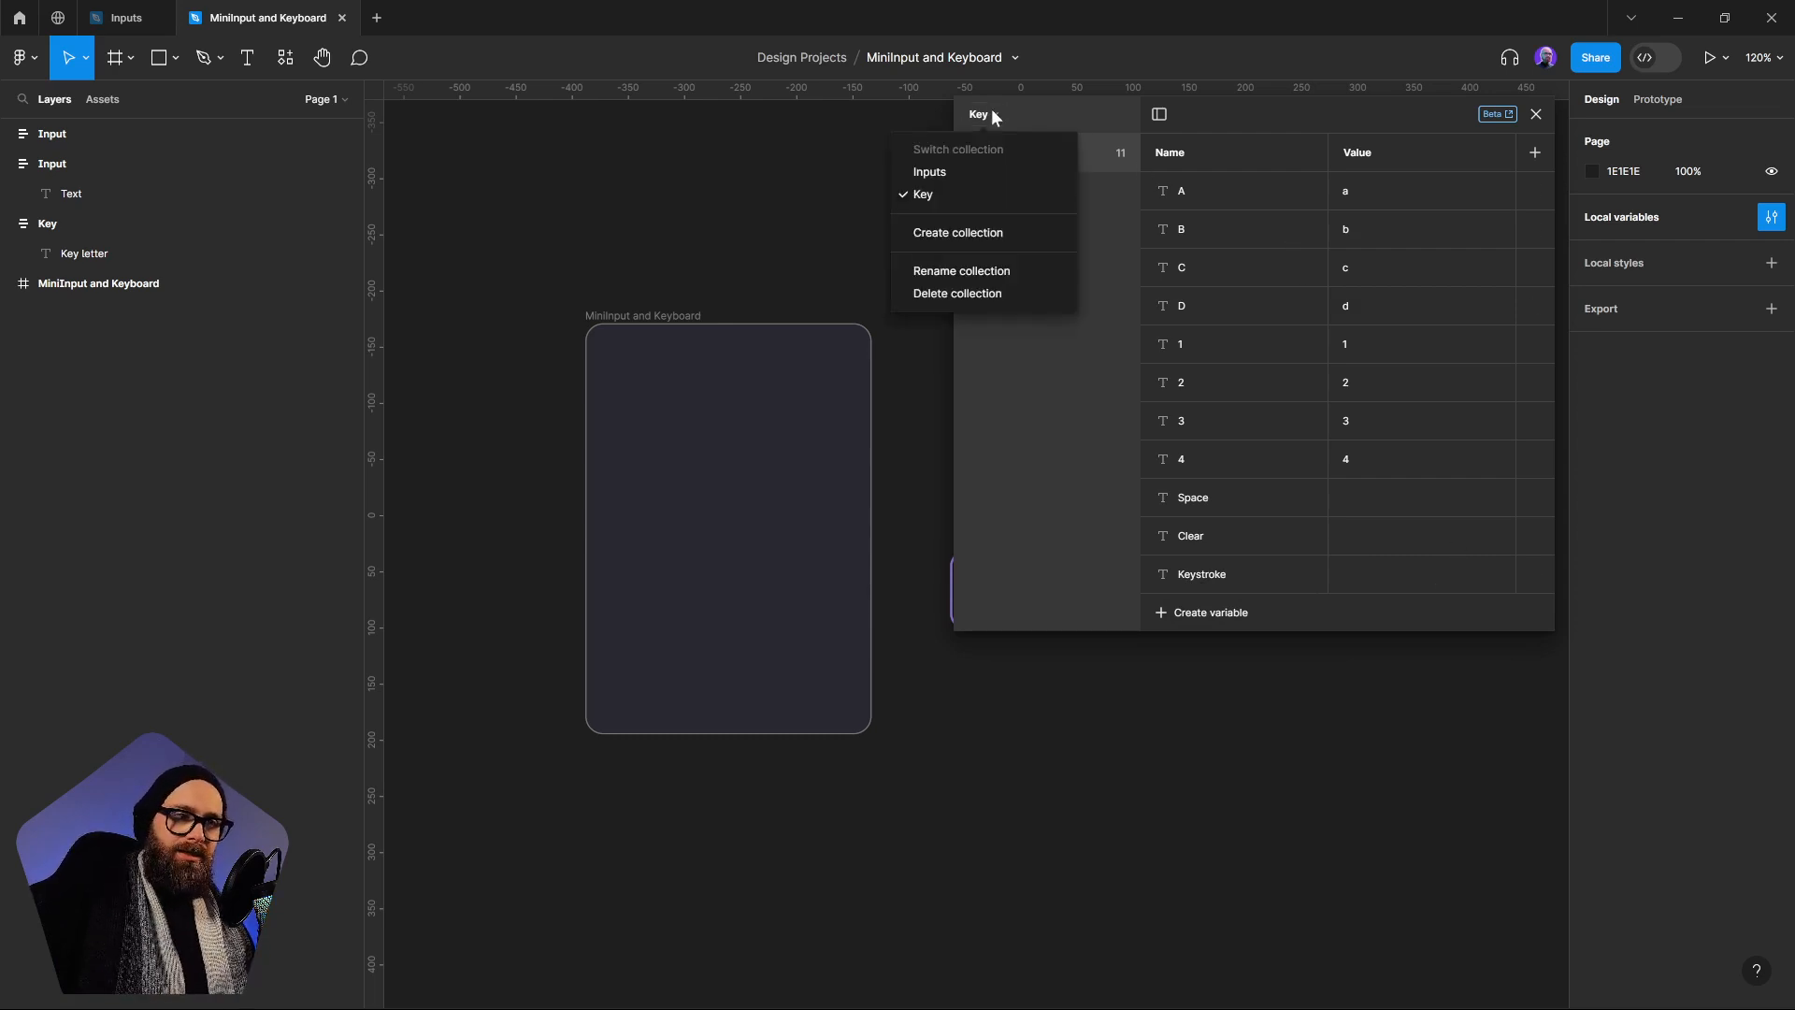
left_click(976, 169)
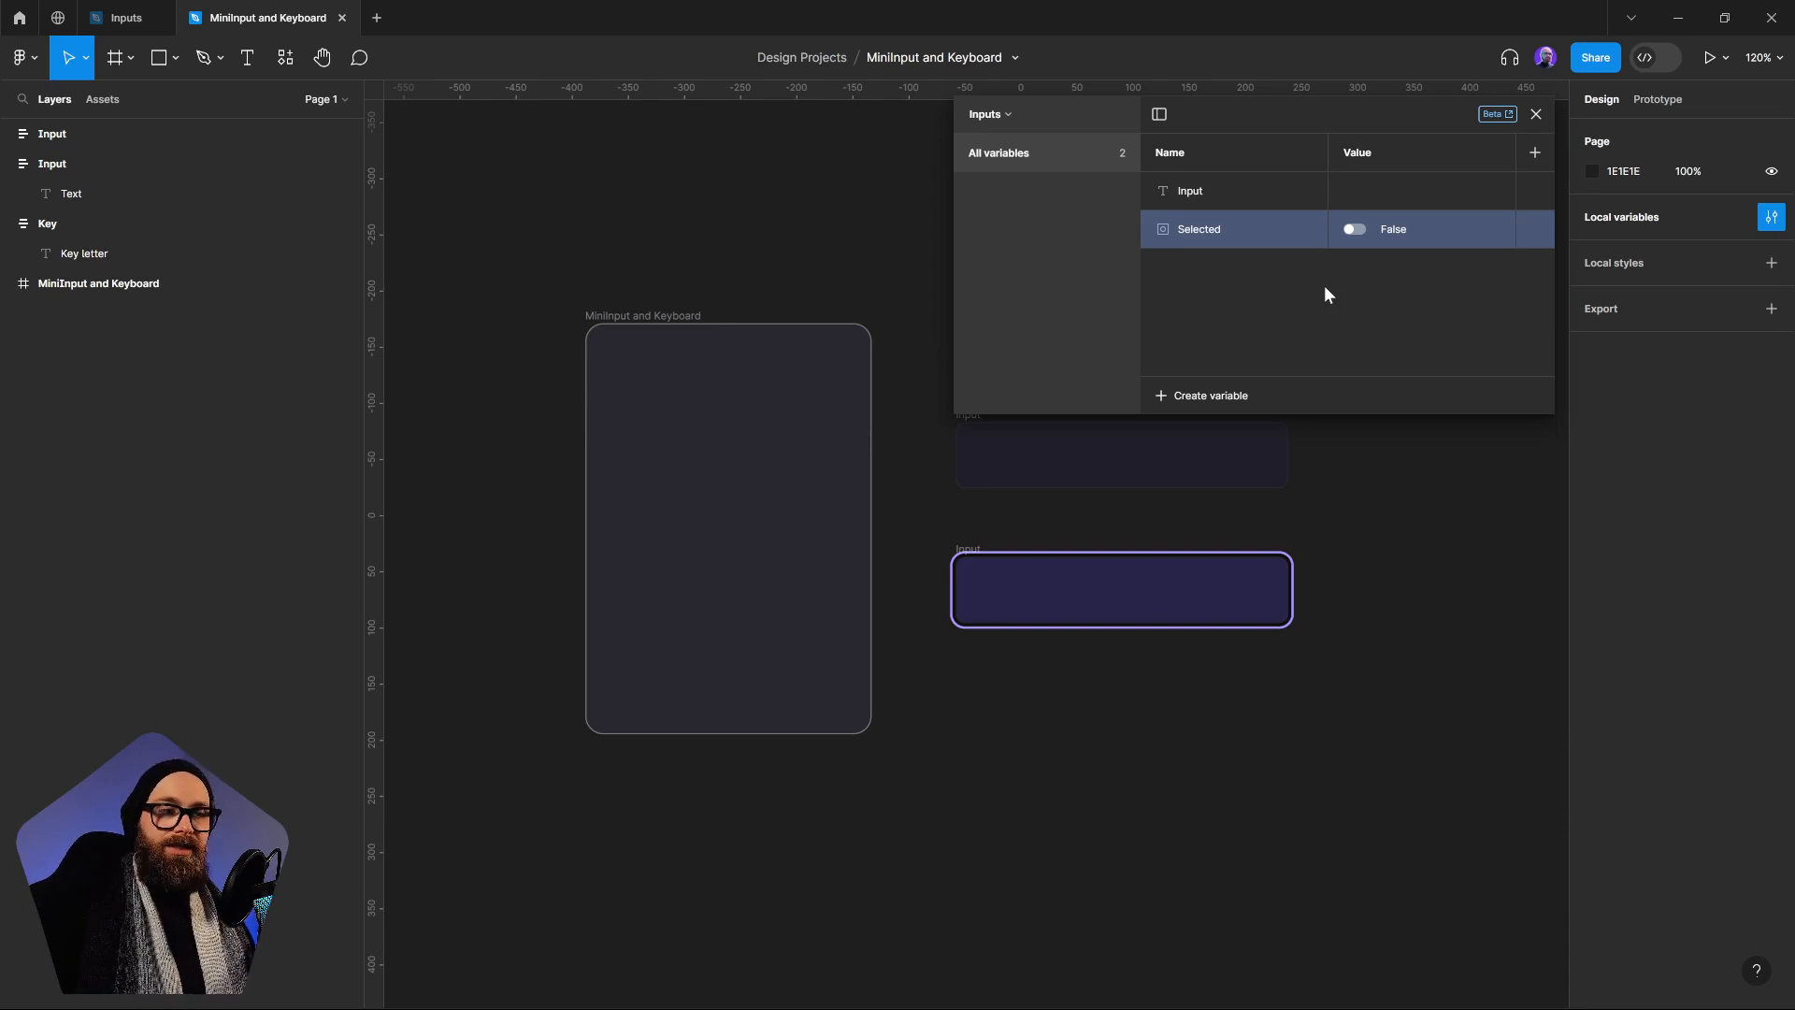
left_click(1536, 114)
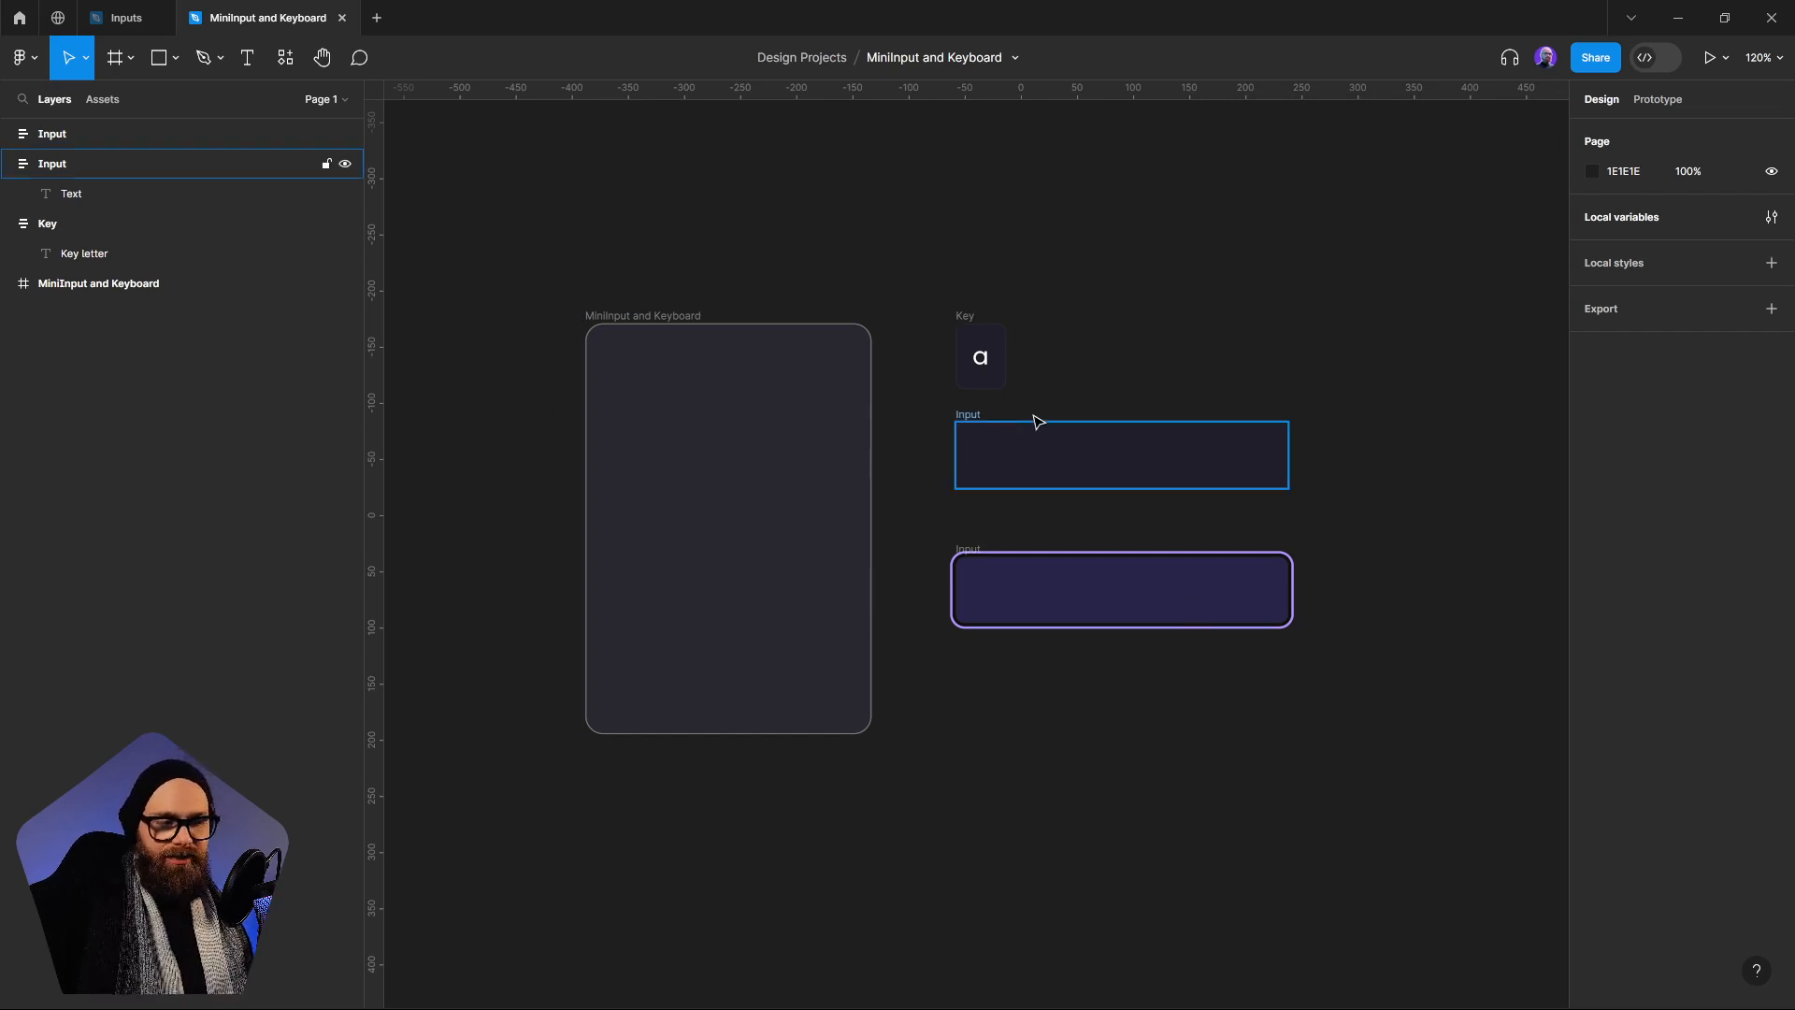
left_click(765, 493)
left_click_drag(765, 493, 1166, 424)
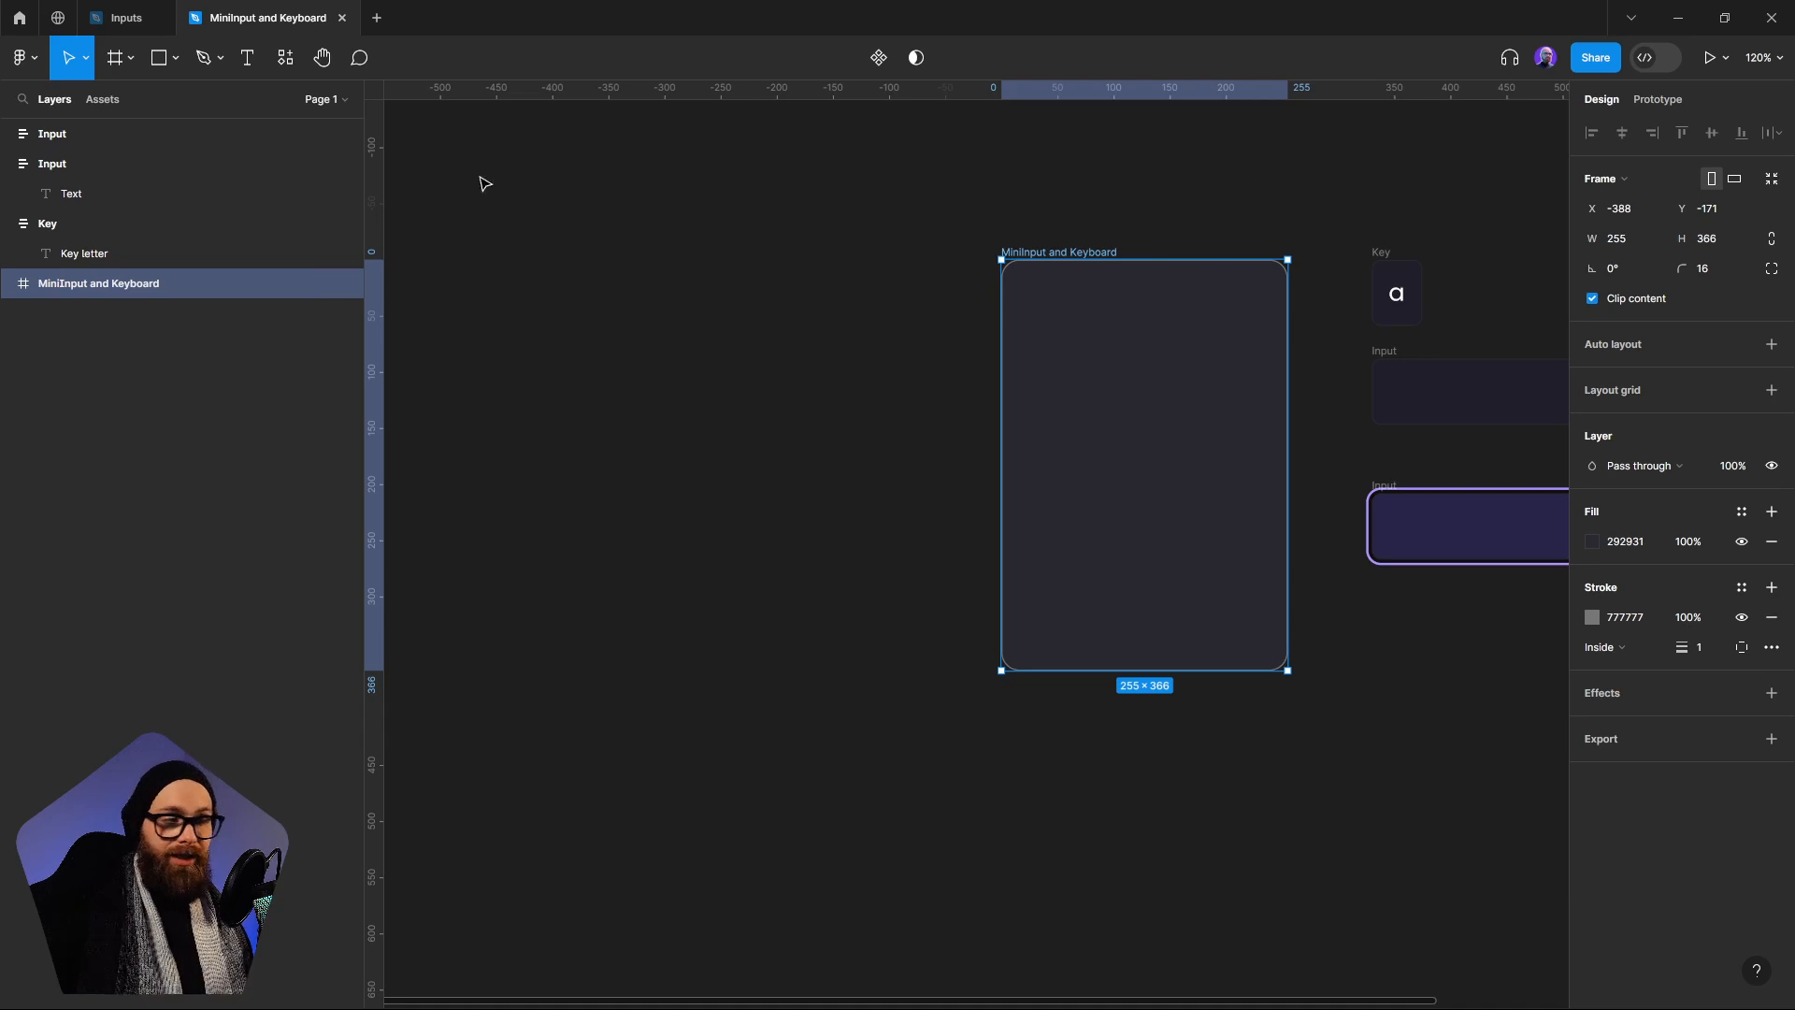
left_click(131, 58)
left_click(143, 101)
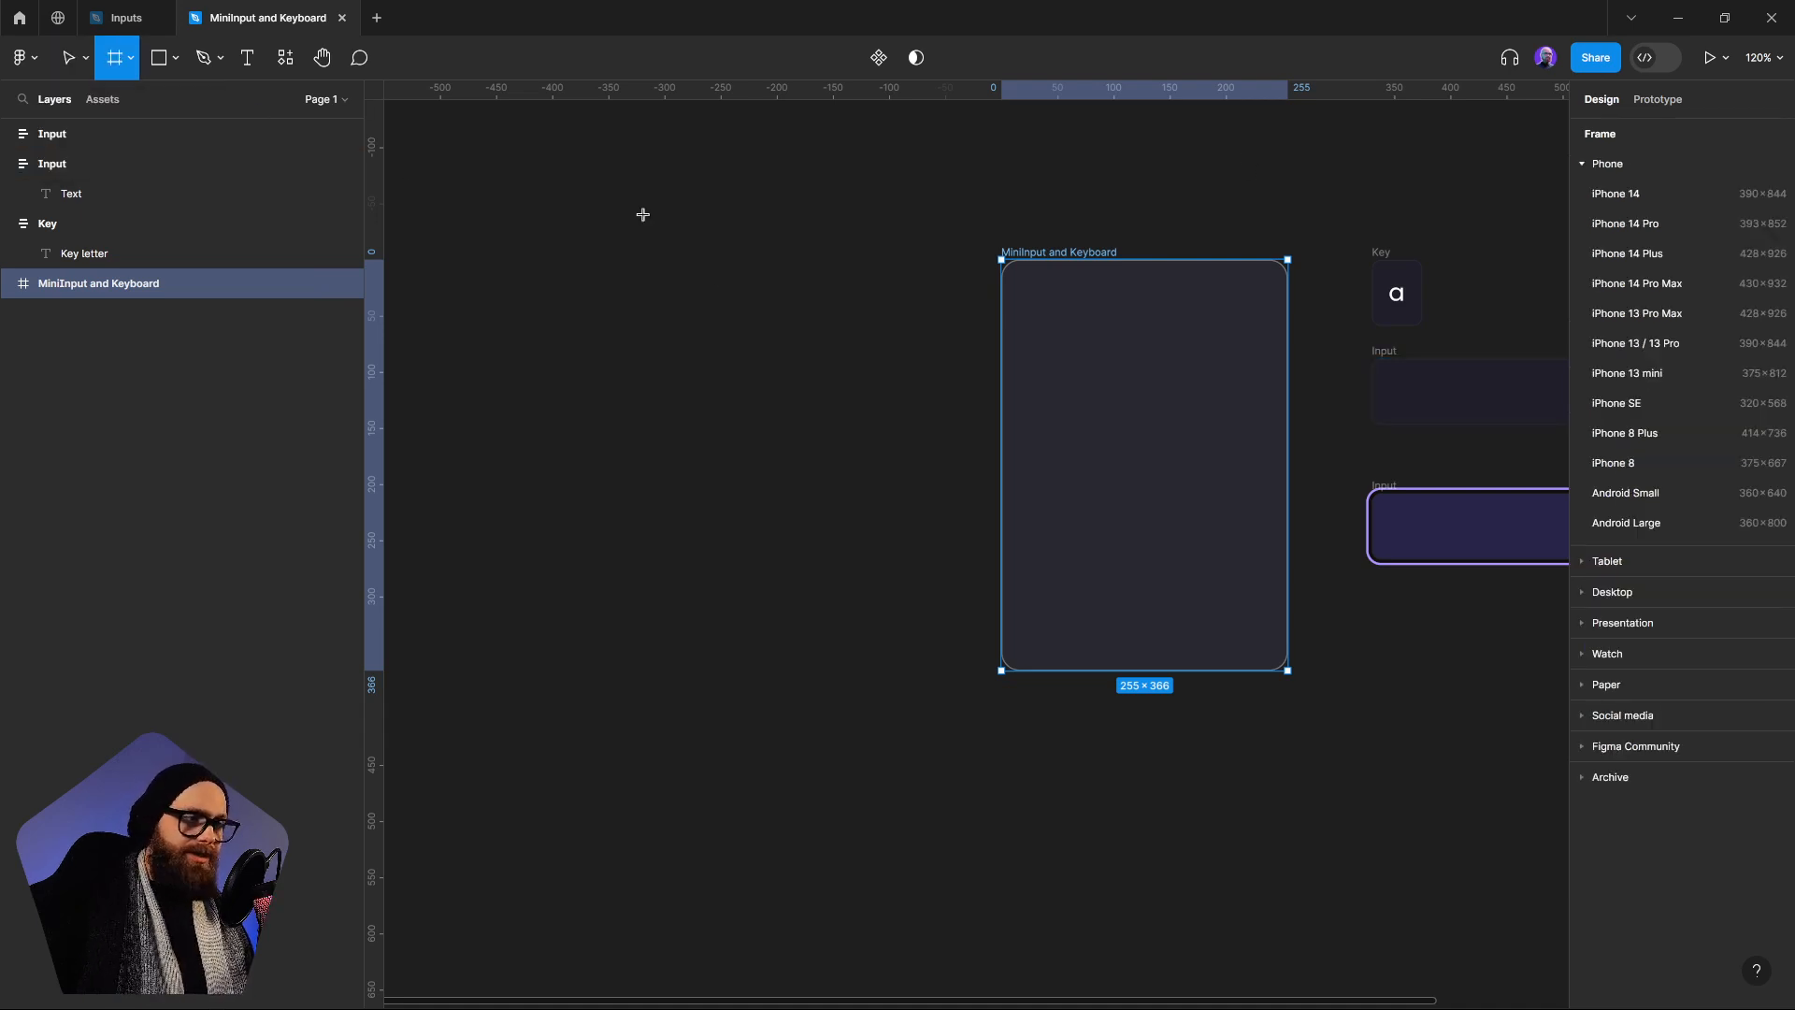
left_click_drag(641, 216, 881, 561)
key("ctrl+z")
left_click_drag(1191, 463, 602, 504)
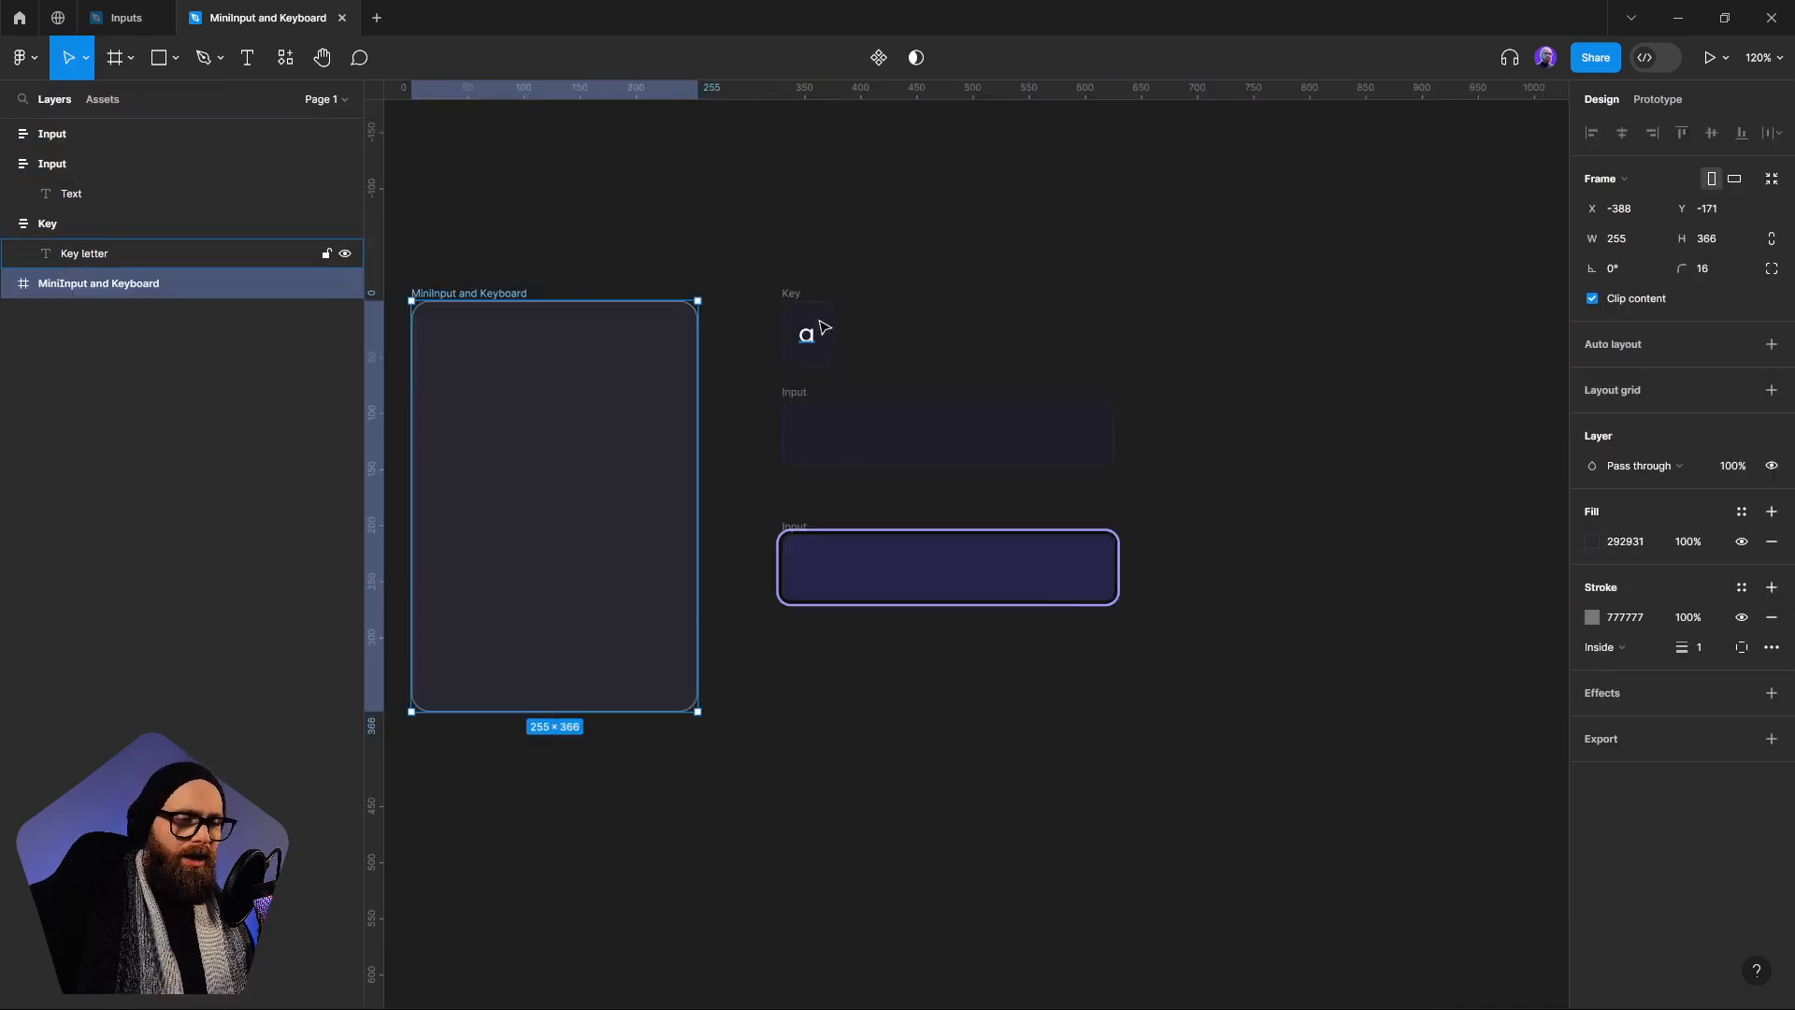
Draw a frame about 32 × 57 beside the Key frame and add the text "s" inside it
left_click(804, 333)
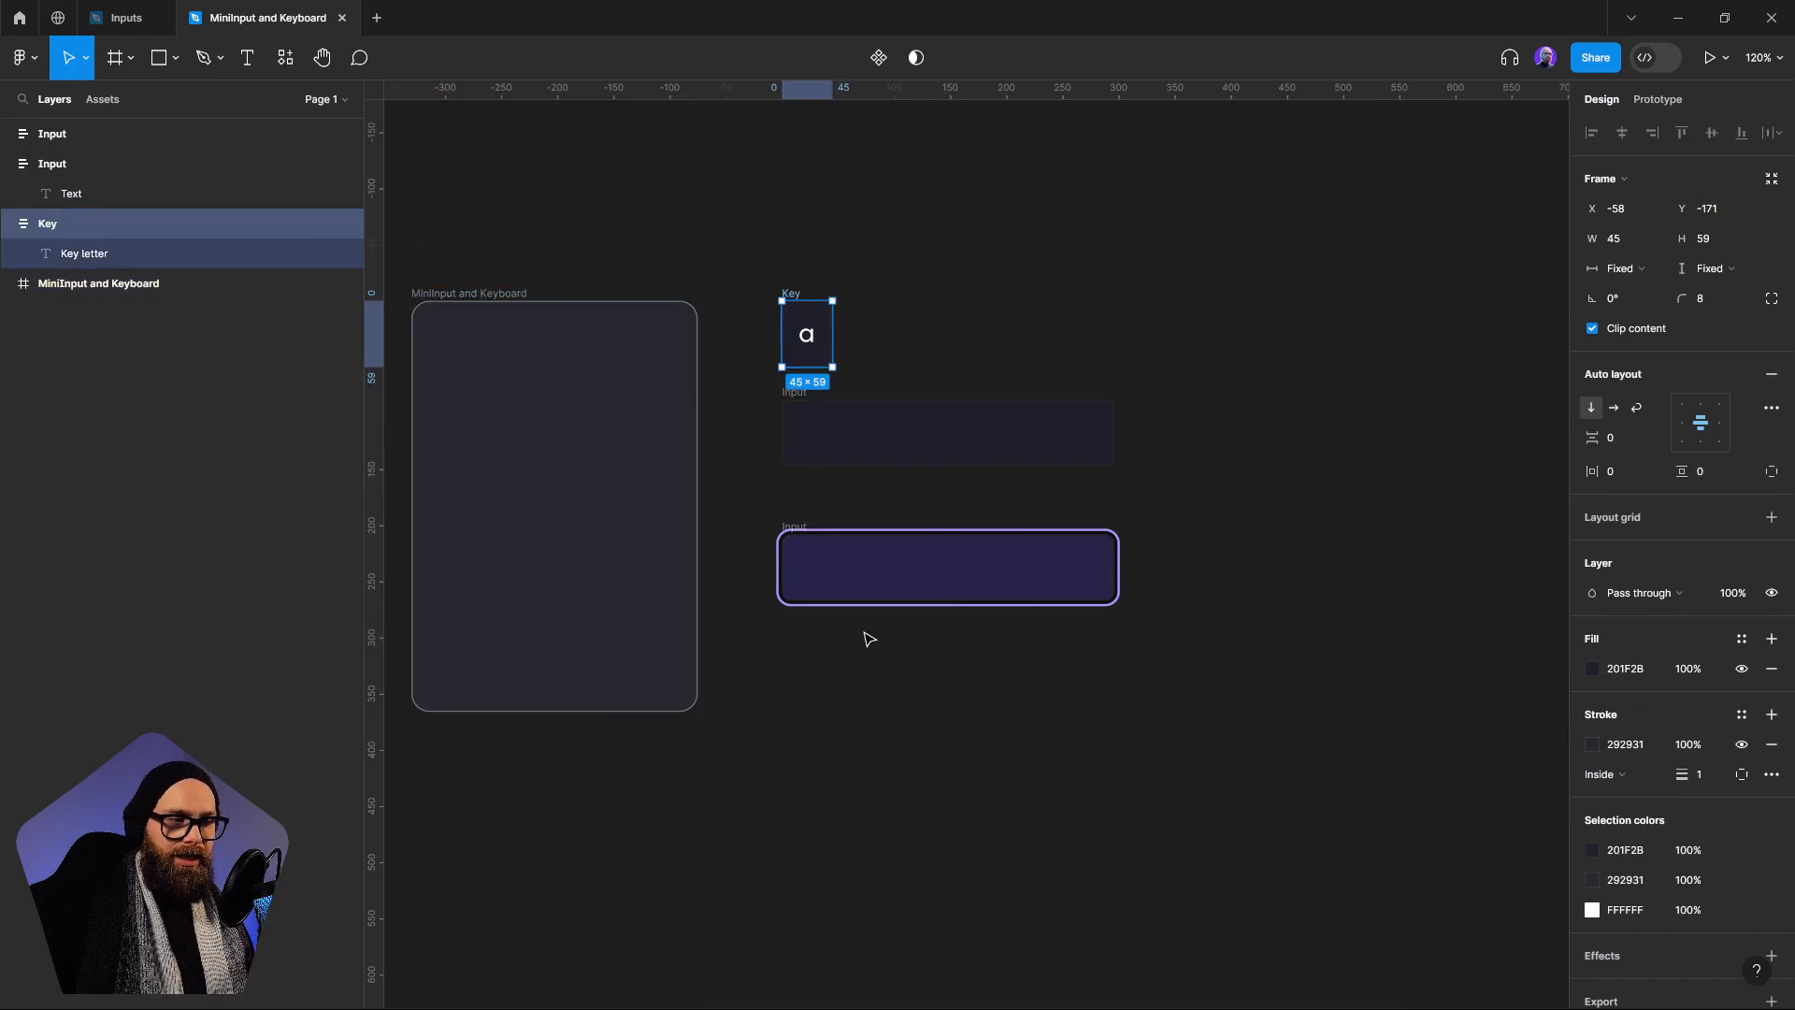
left_click(115, 58)
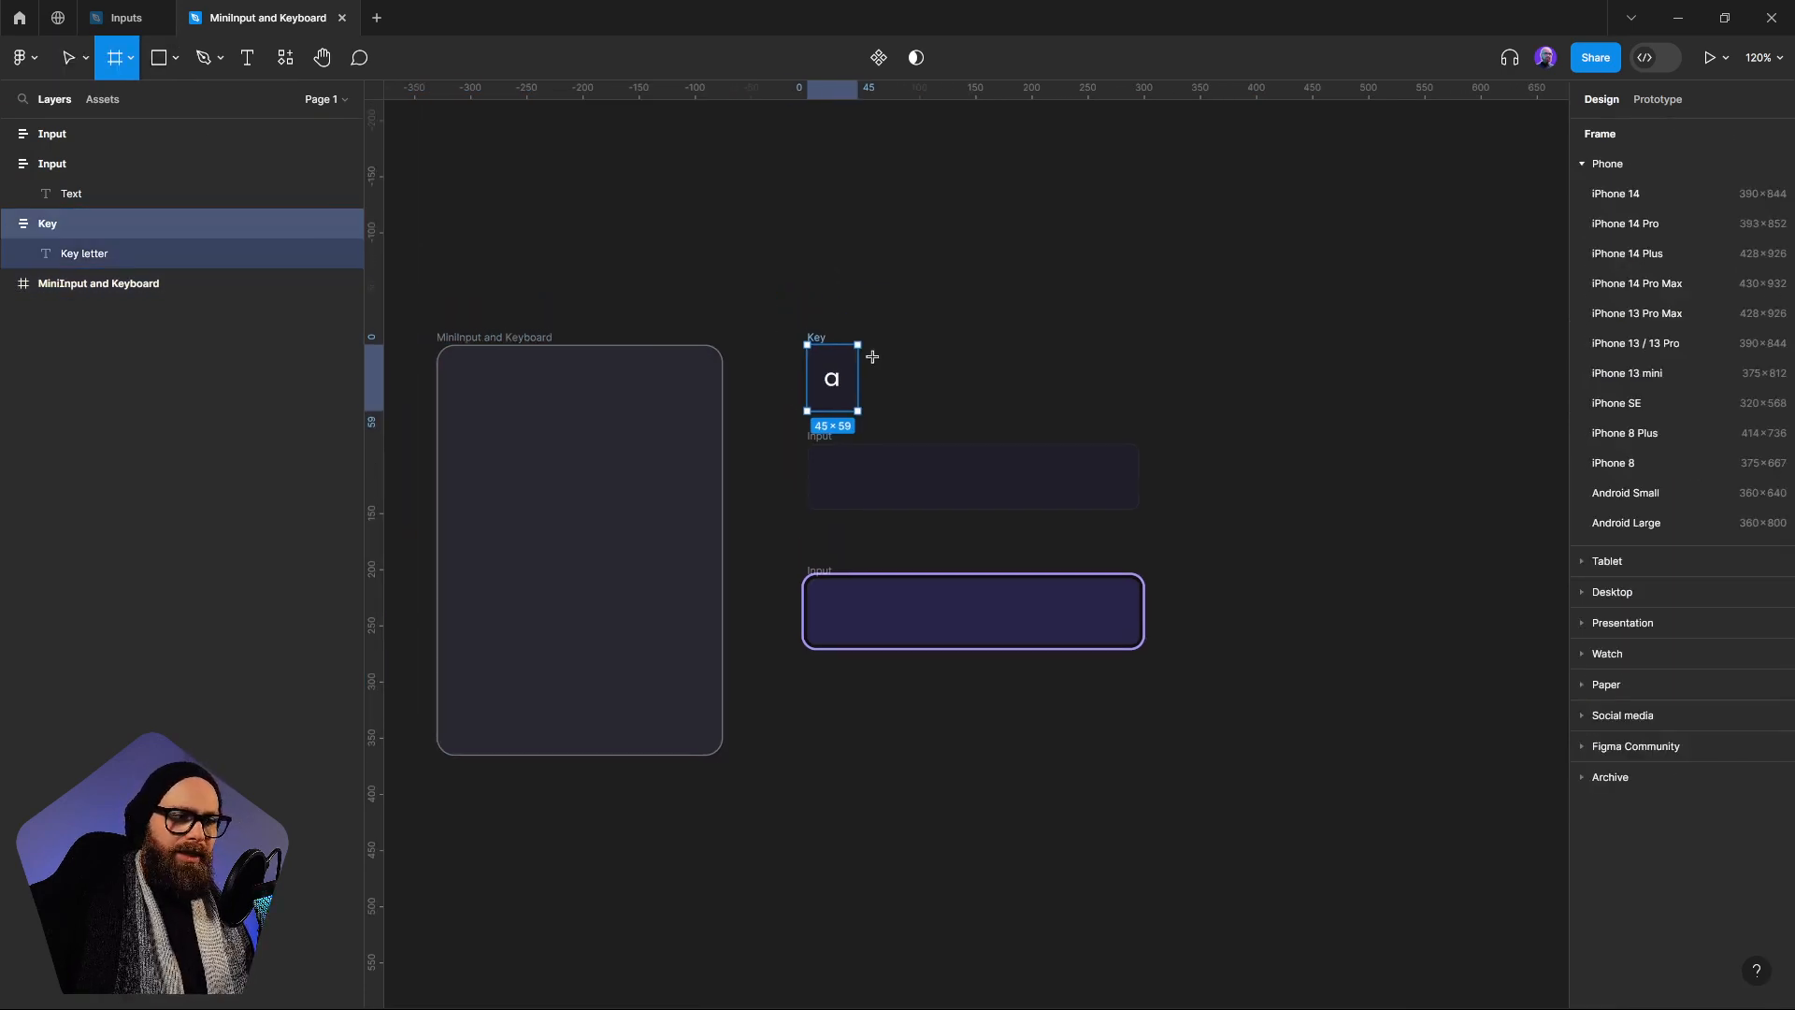
scroll(869, 352, "up", 5)
left_click_drag(1029, 332, 1102, 466)
left_click(247, 58)
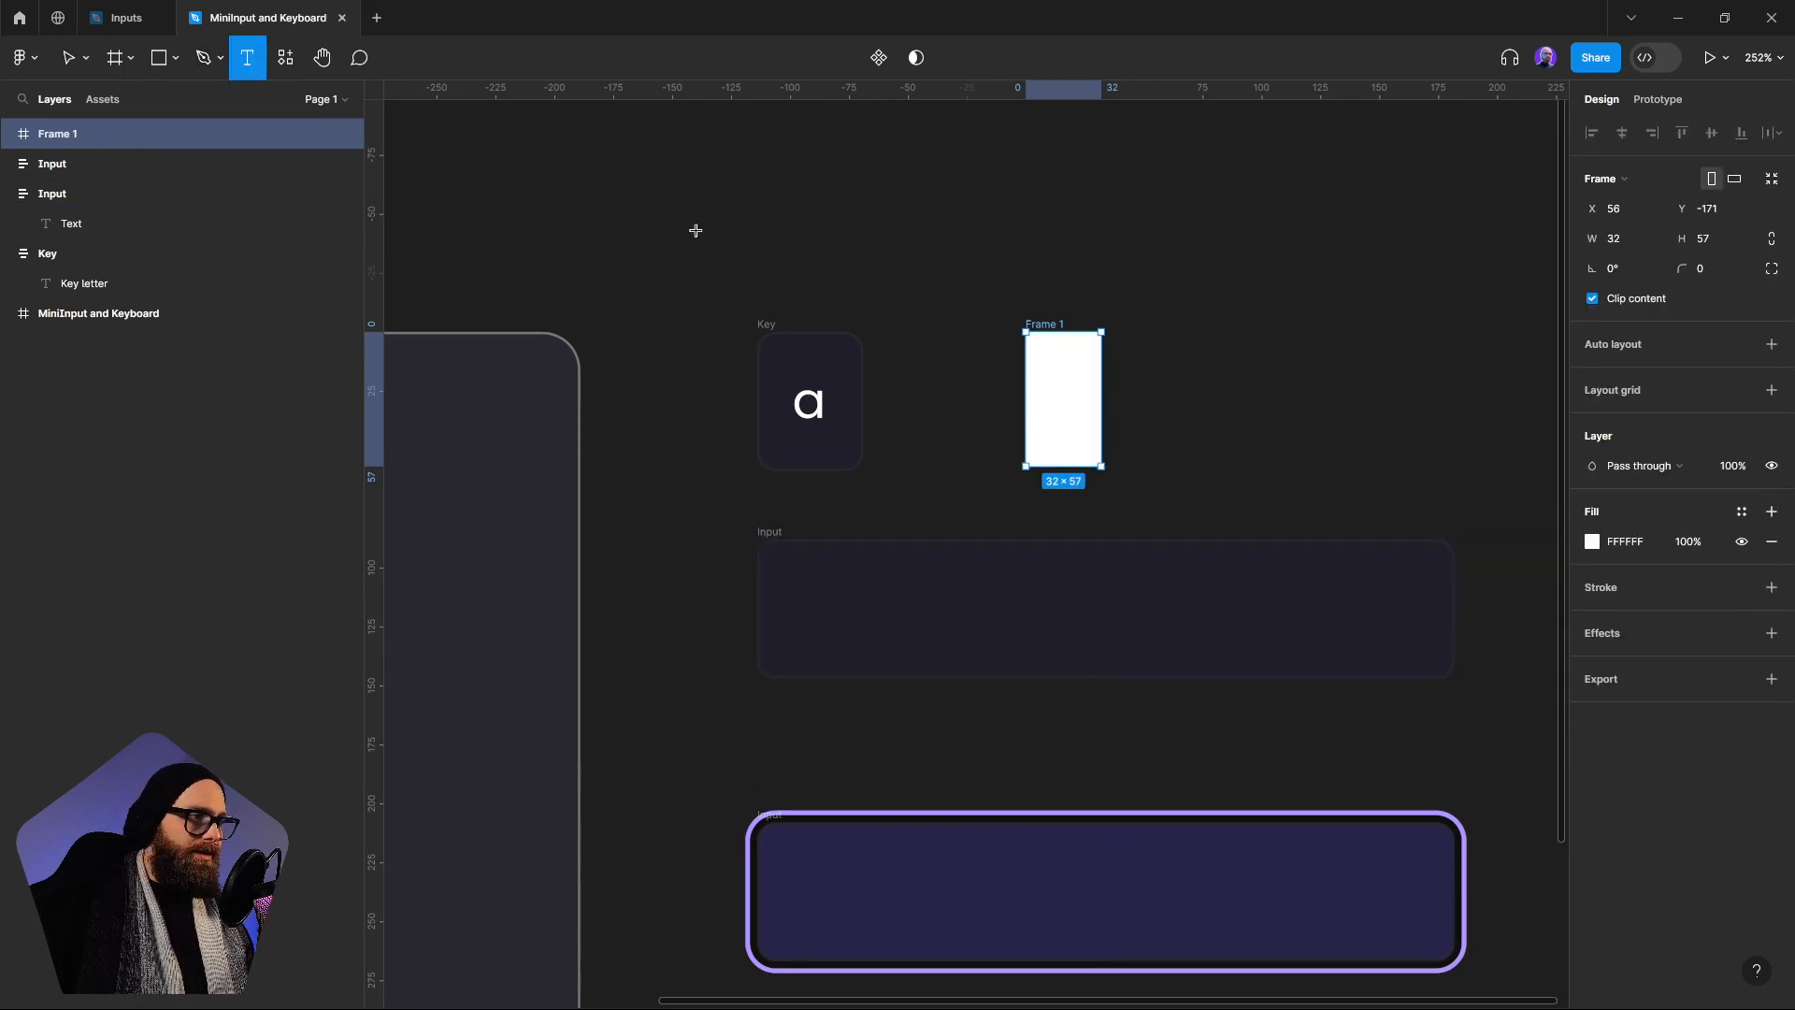
left_click(1049, 383)
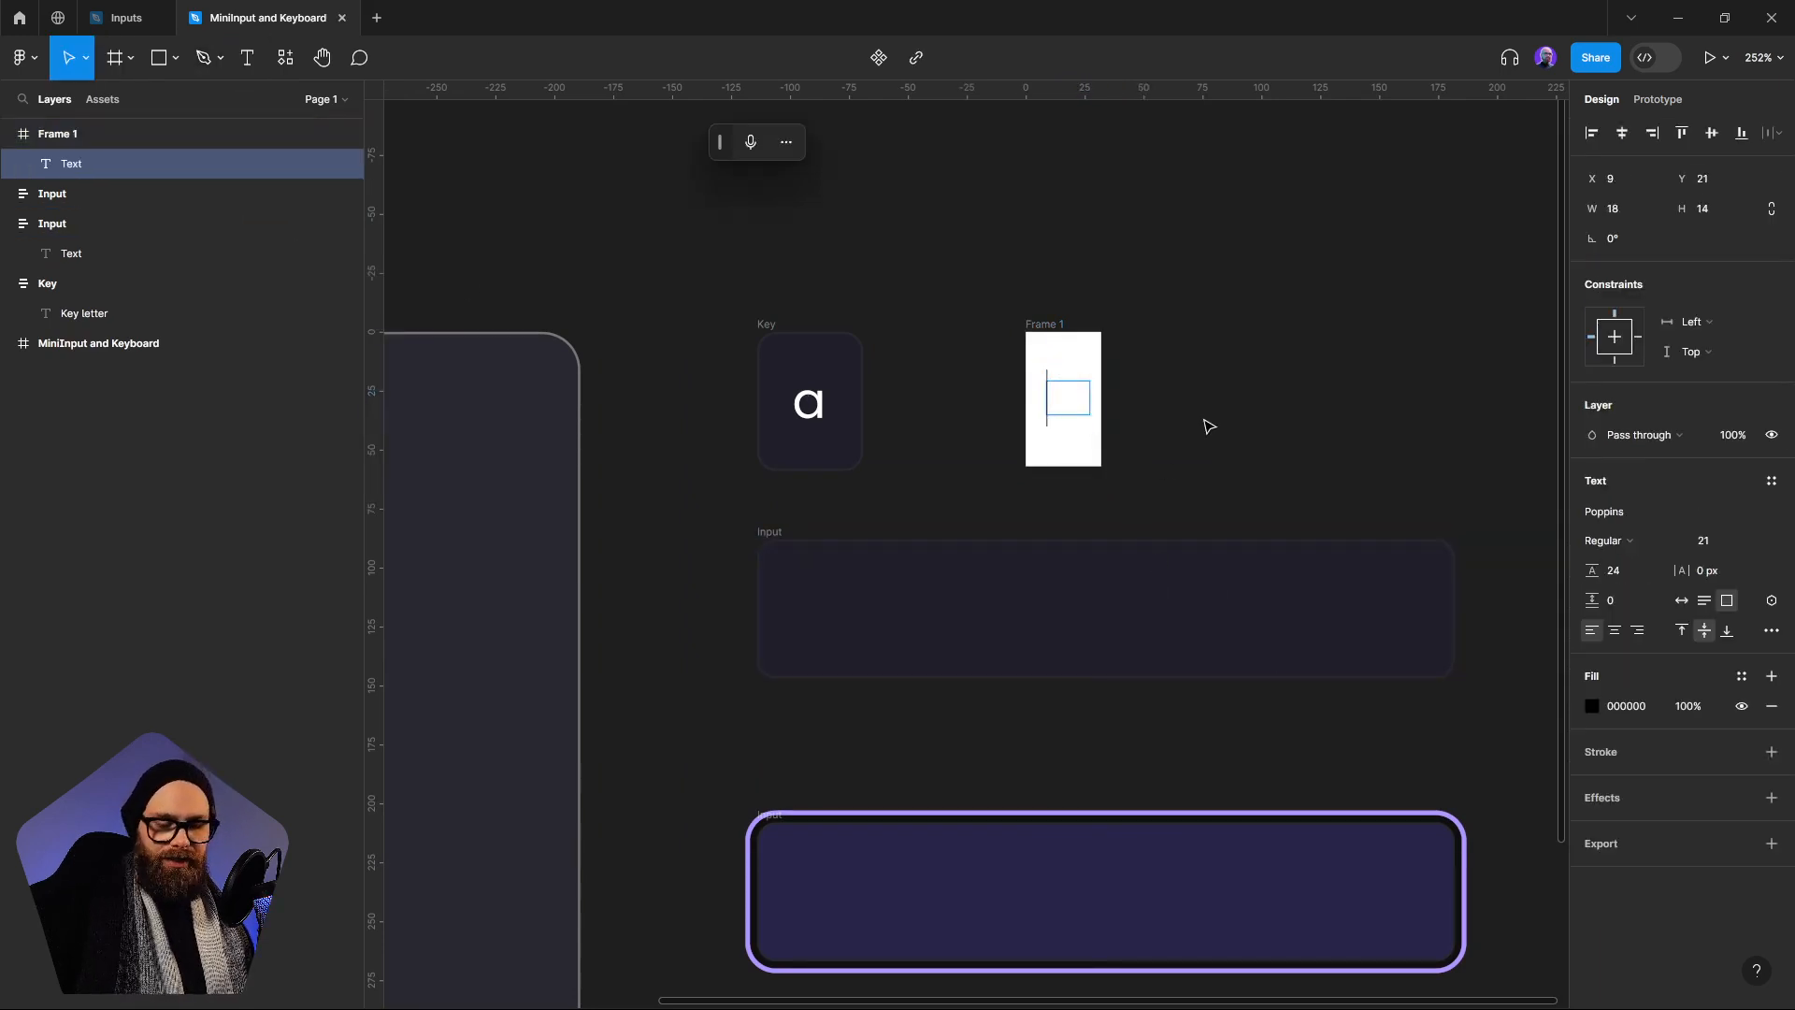
type("s")
key("Escape")
left_click(1071, 350)
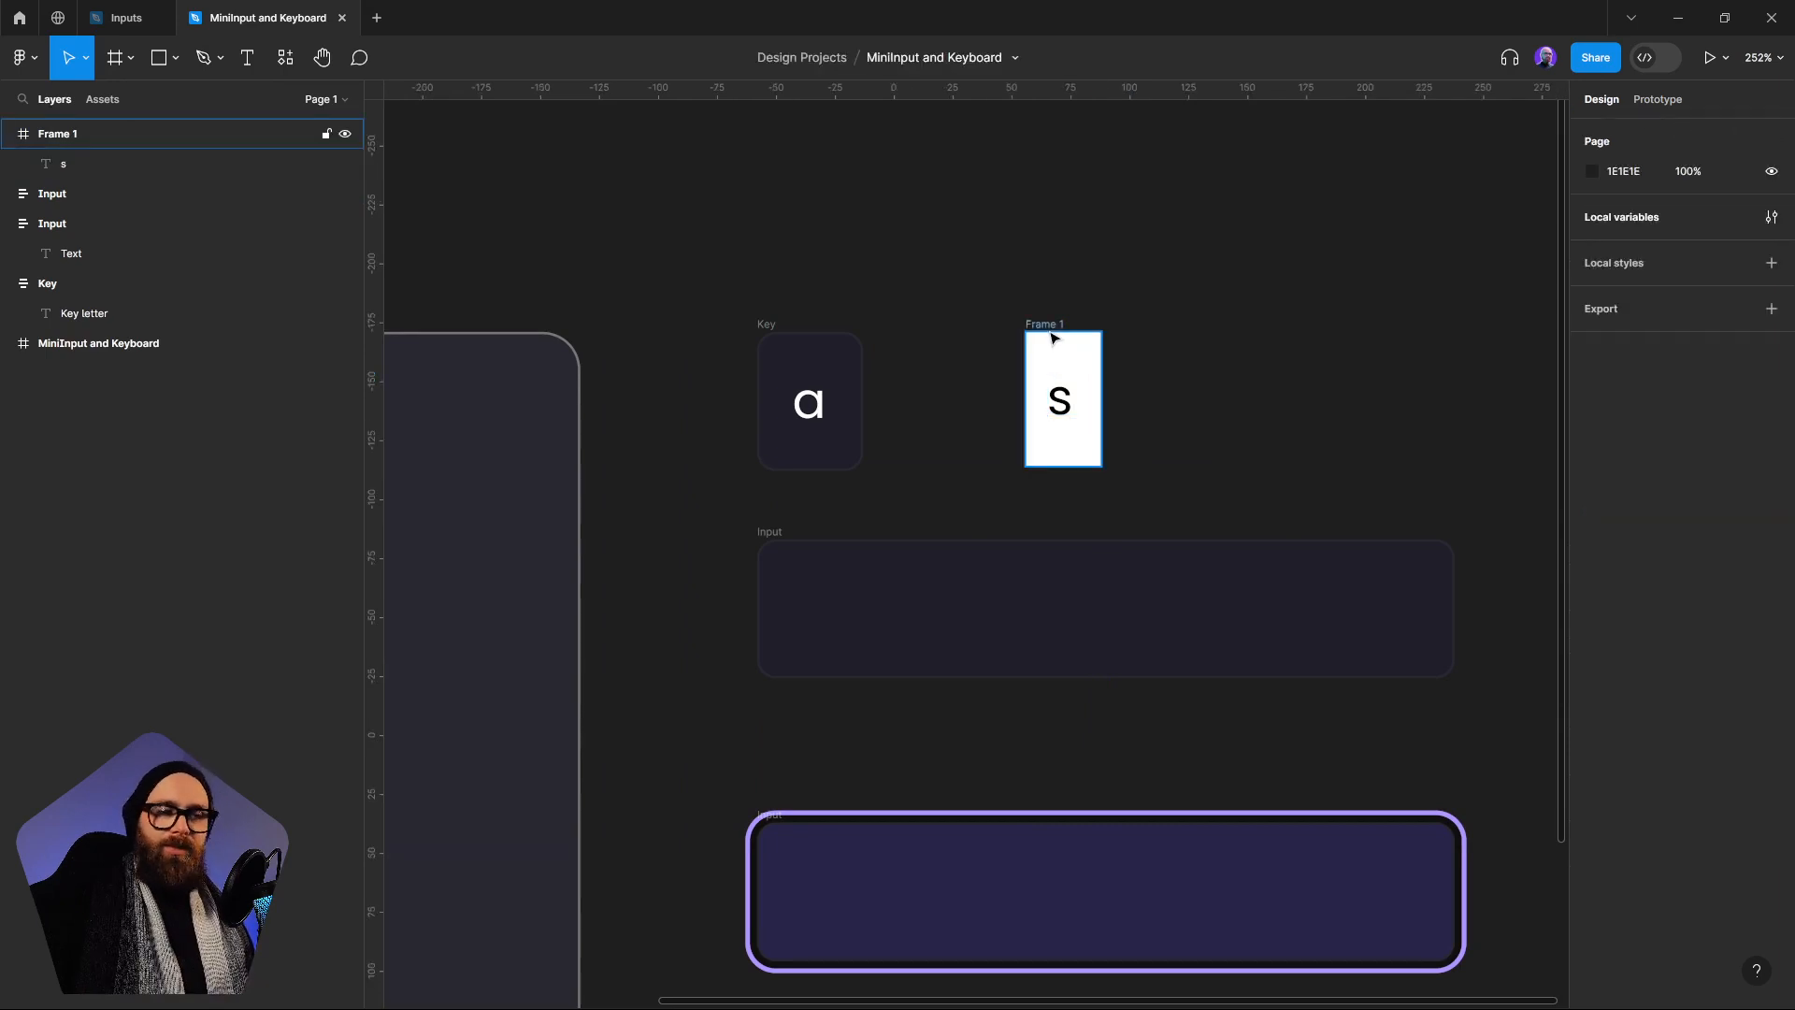
left_click(1049, 327)
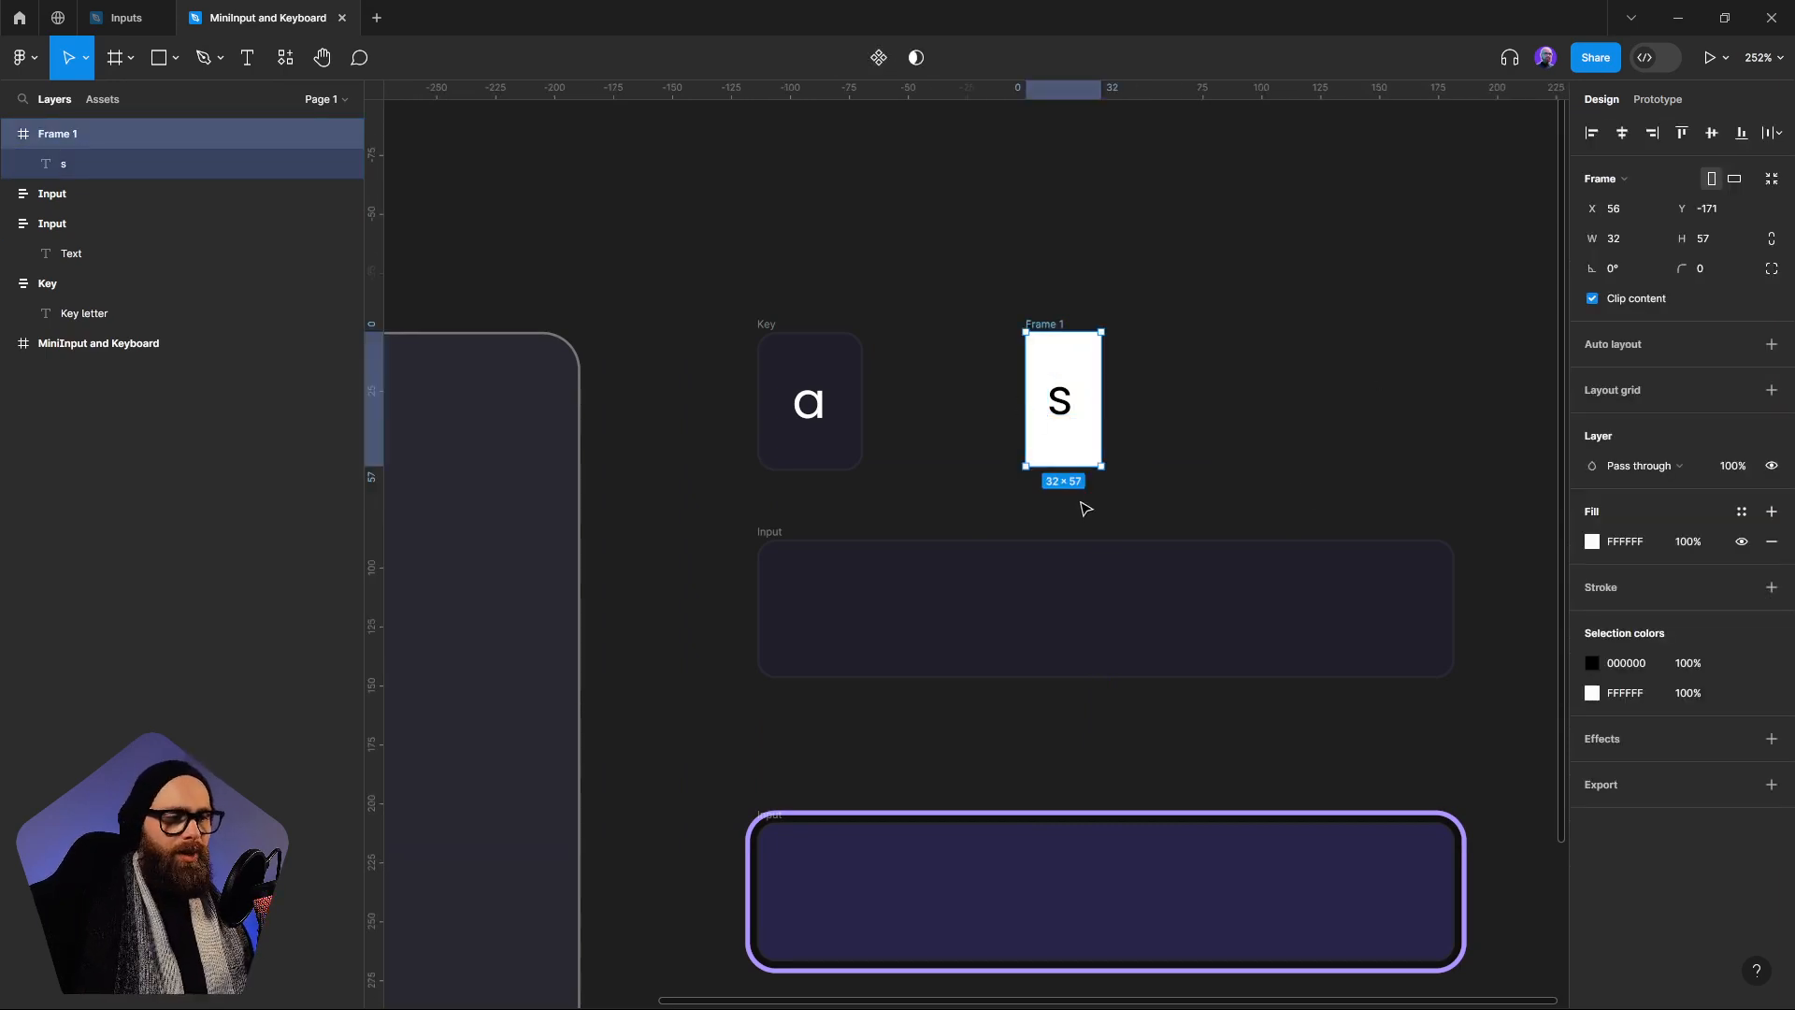
Examine the Text layer inside the upper Input frame and its text settings
left_click(982, 589)
left_click(109, 258)
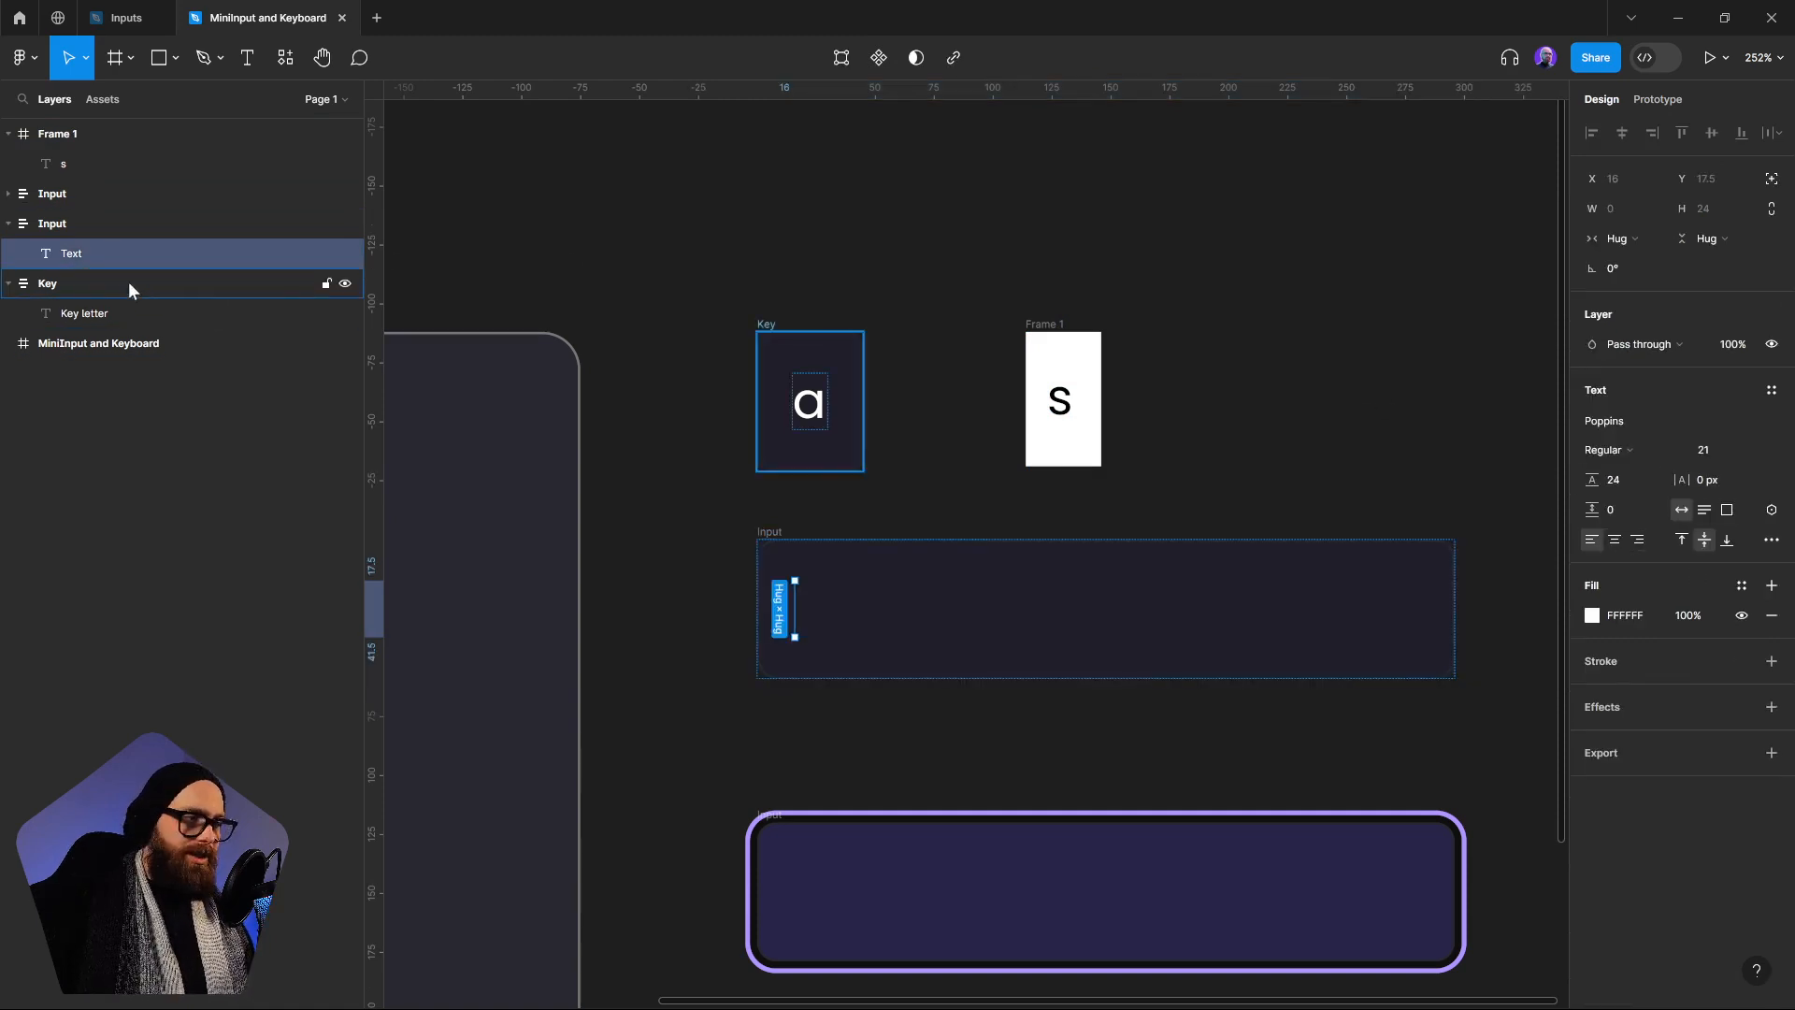
left_click(61, 228)
left_click(81, 260)
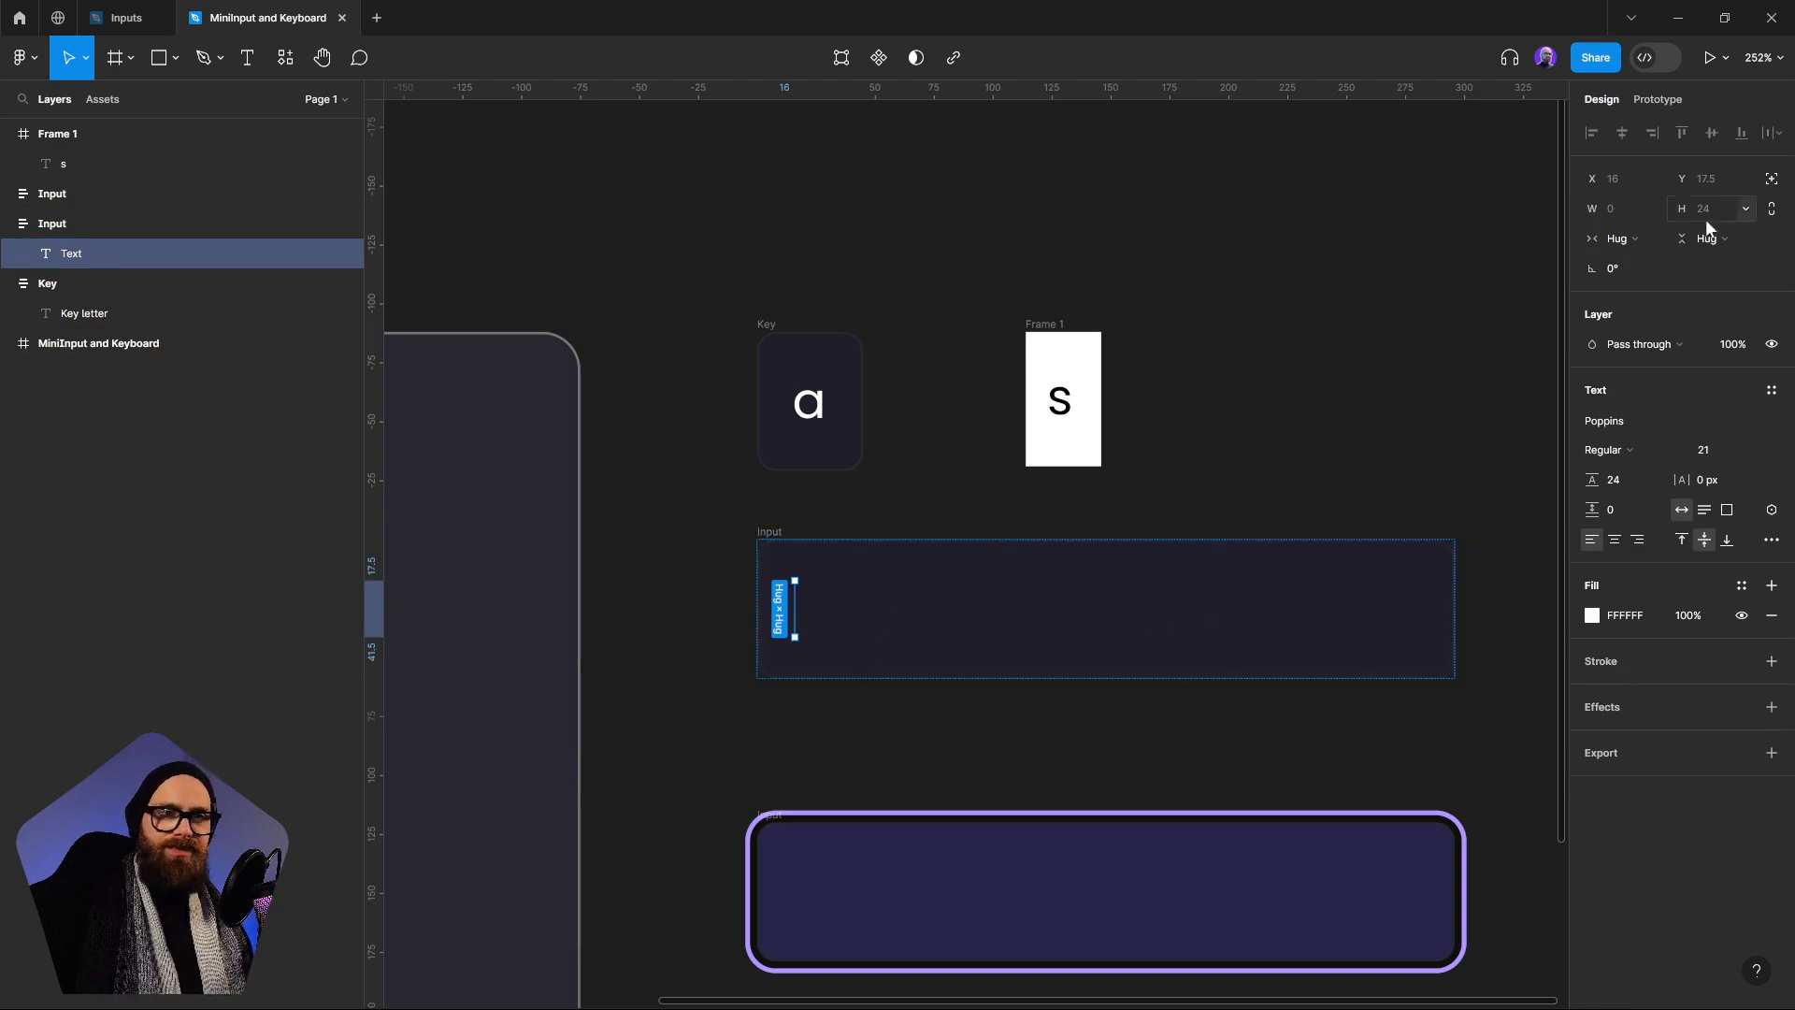
Delete the white sample frame containing the letter "s" beside the Key frame
left_click(1309, 333)
left_click_drag(986, 321, 1183, 491)
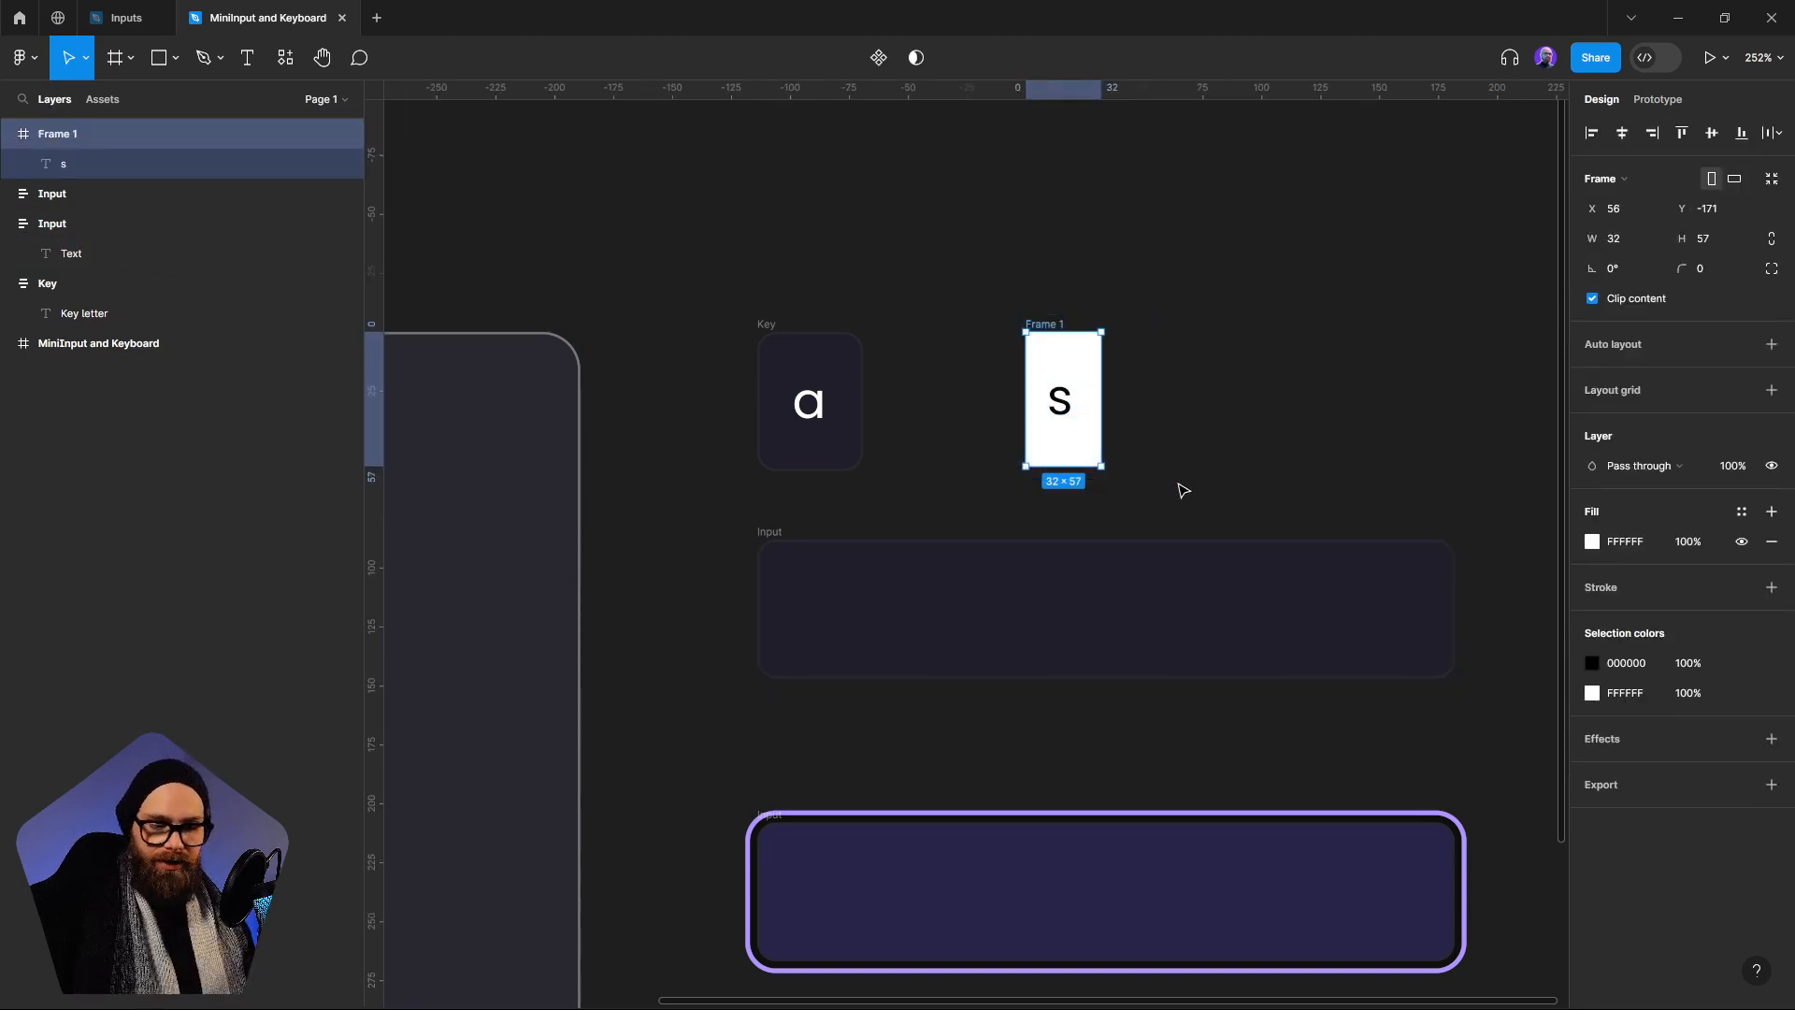
key("Delete")
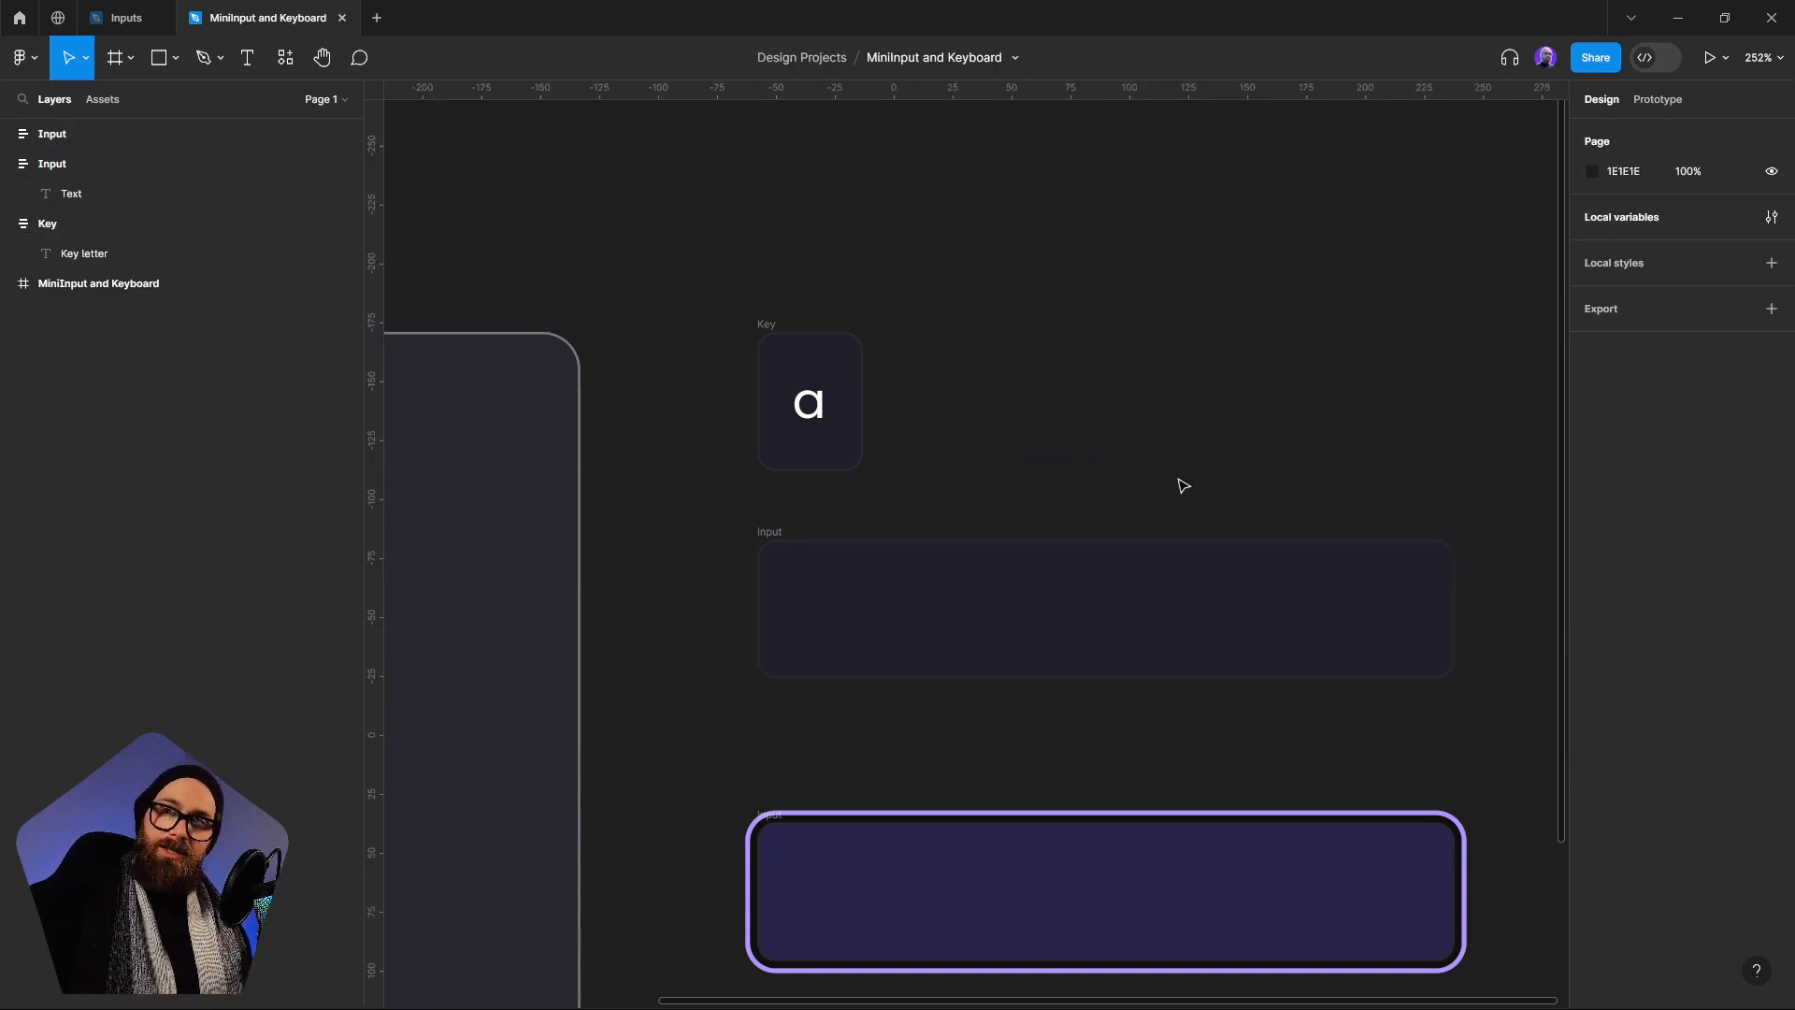
Compare the properties of the default Input frame with those of the purple-outlined Input frame
left_click(1162, 565)
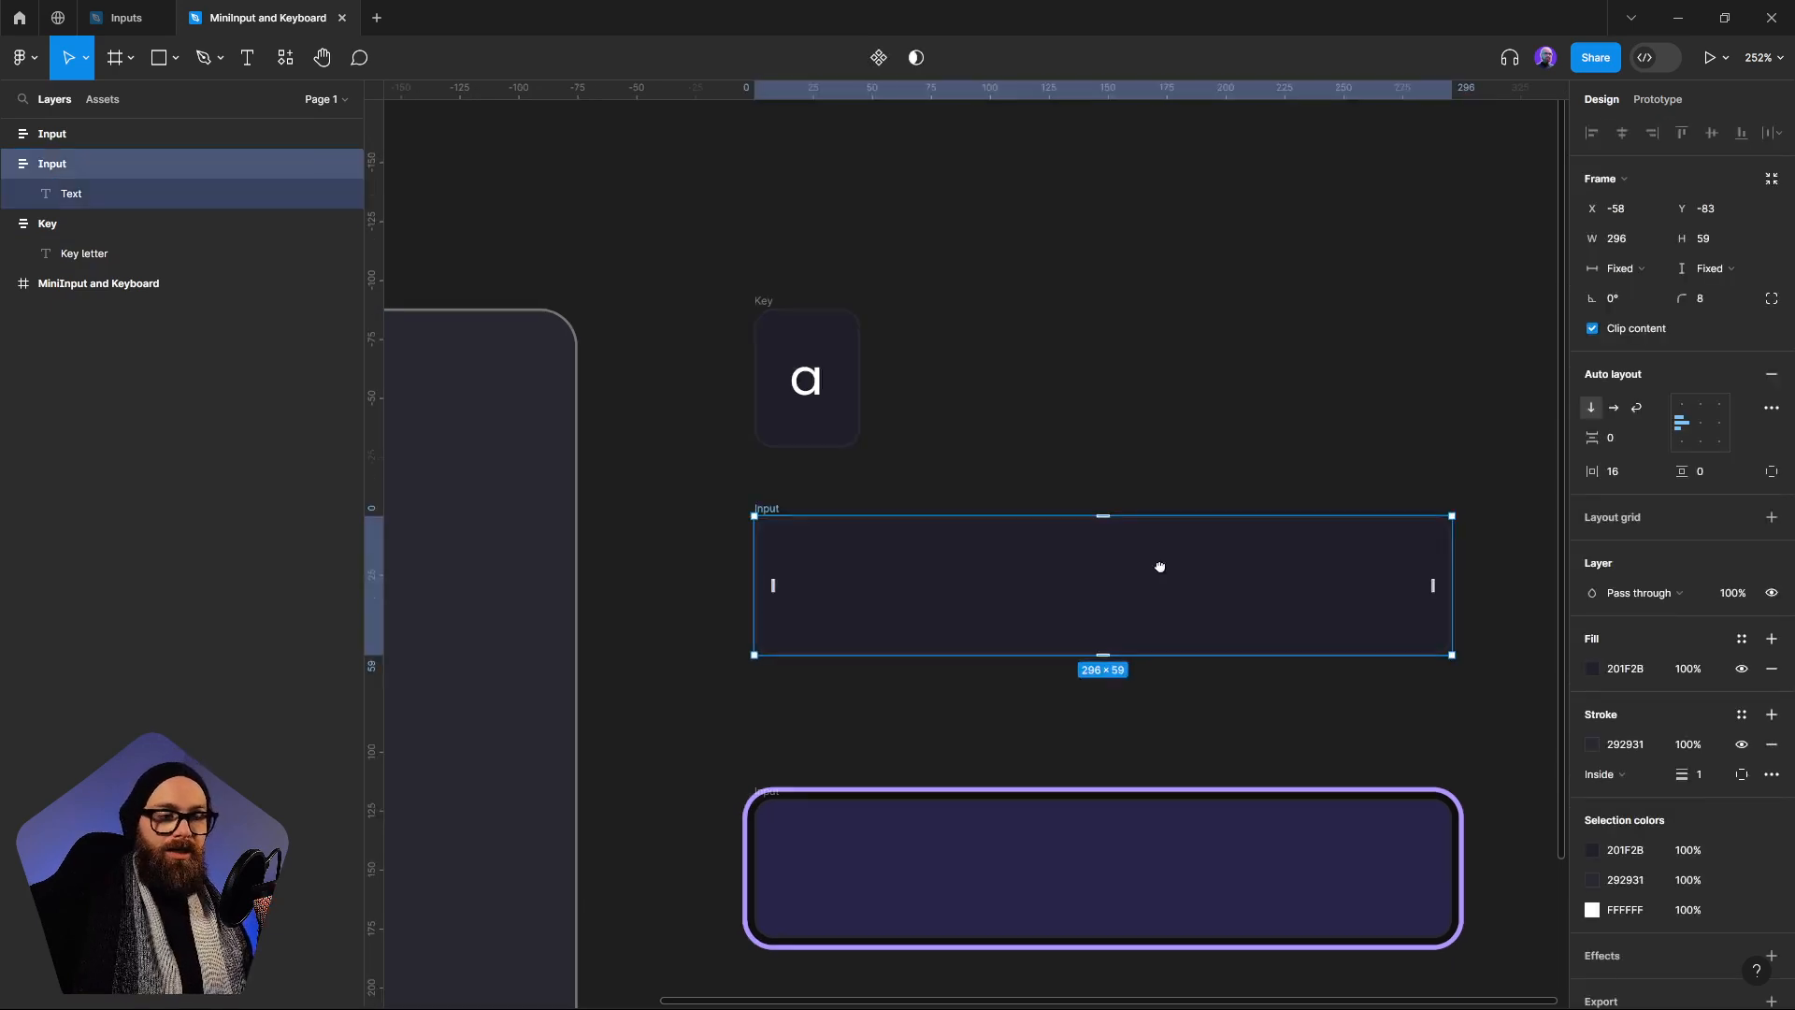
scroll(1246, 608, "down", 3)
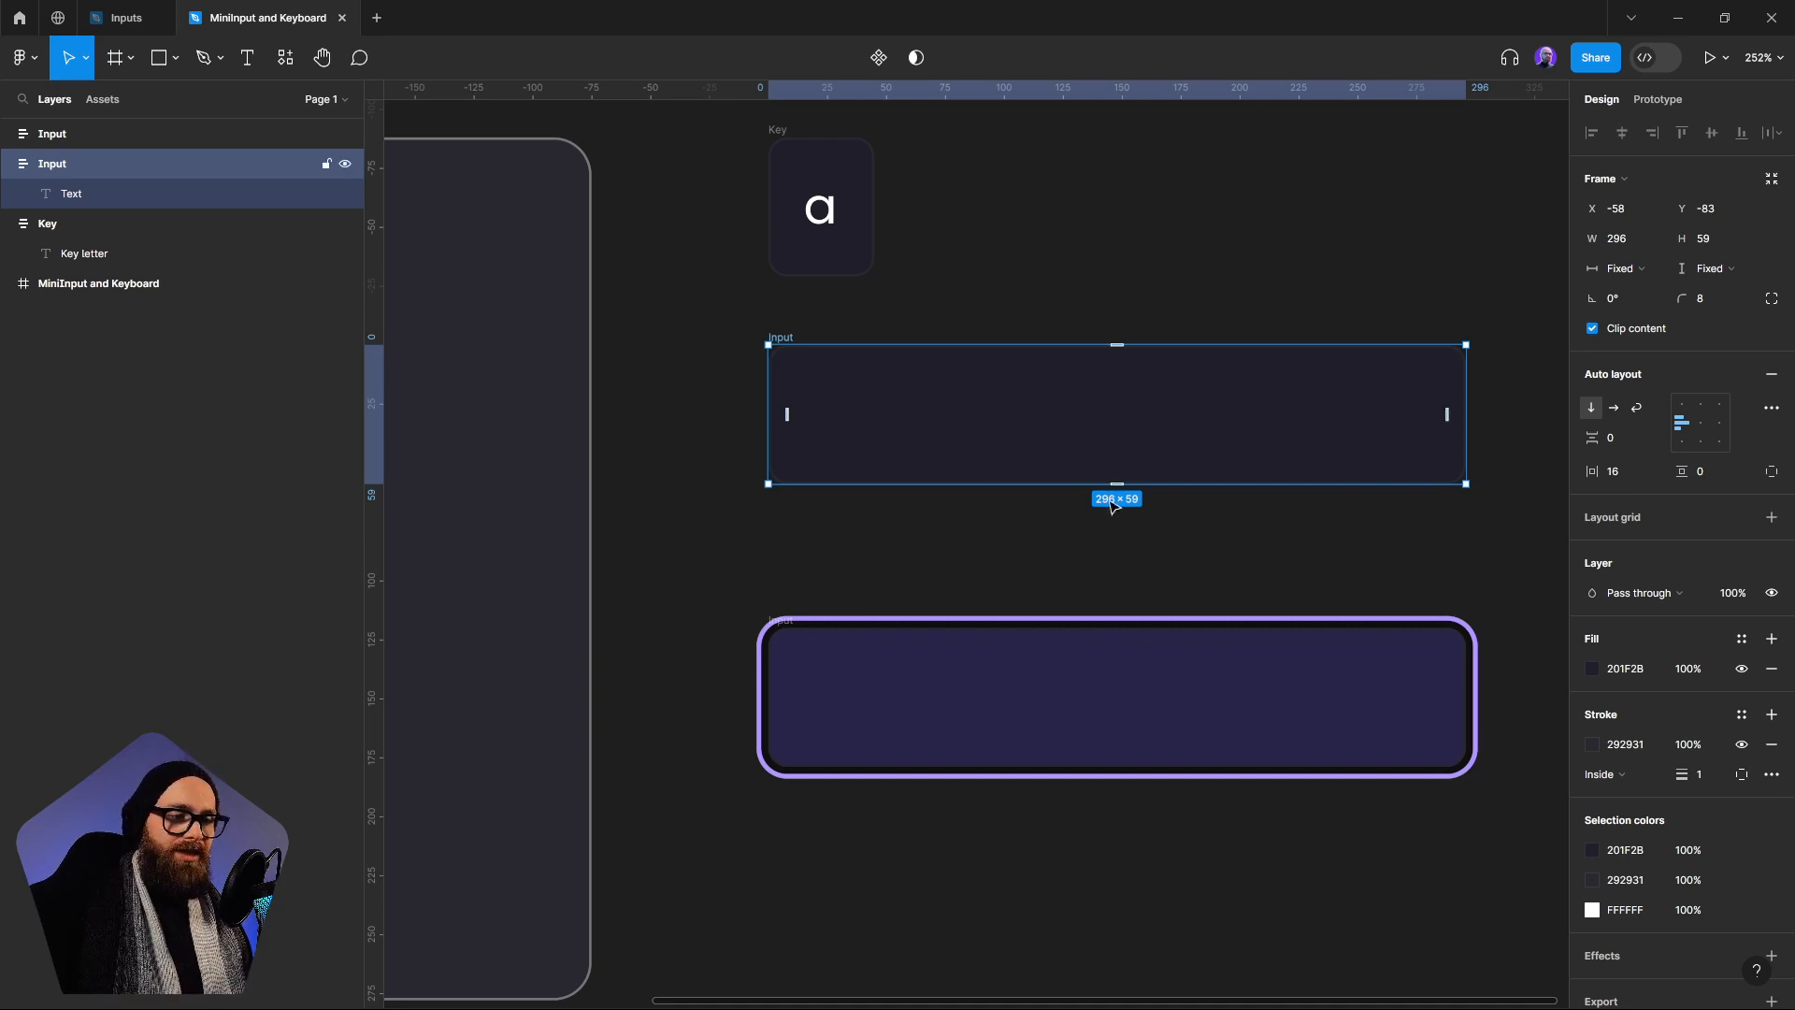
left_click(1122, 745)
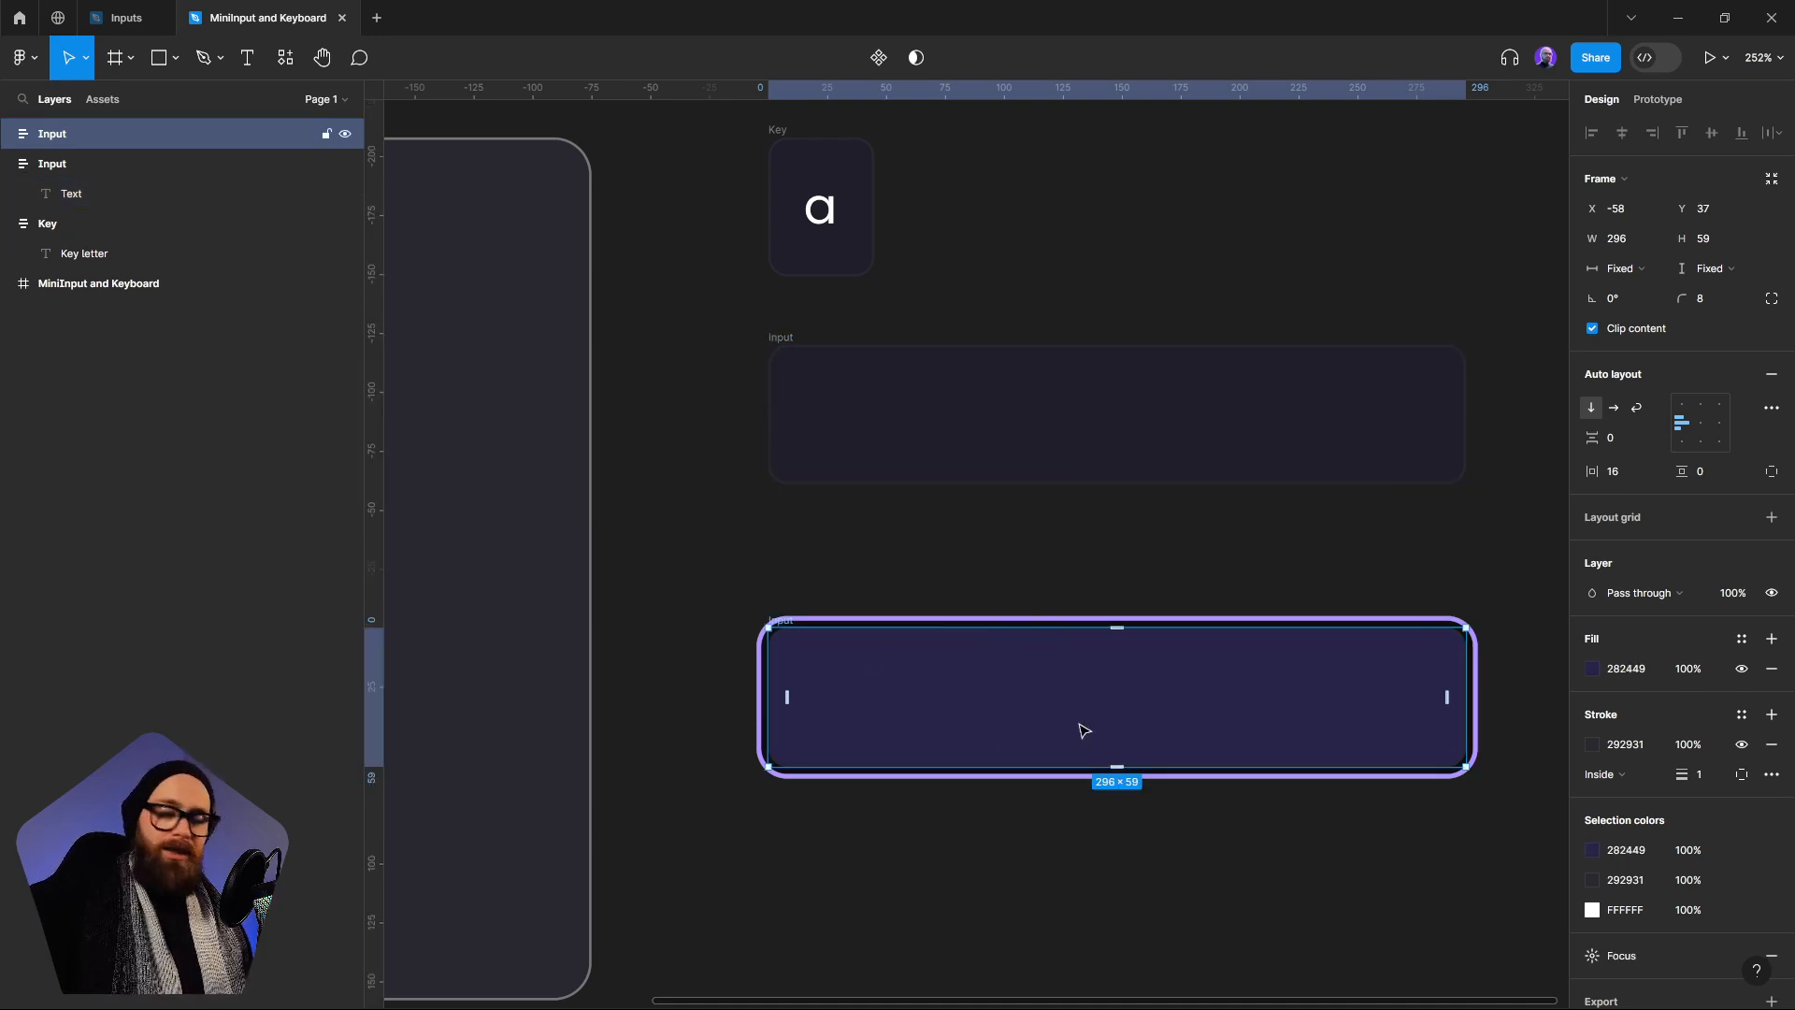
left_click(1246, 558)
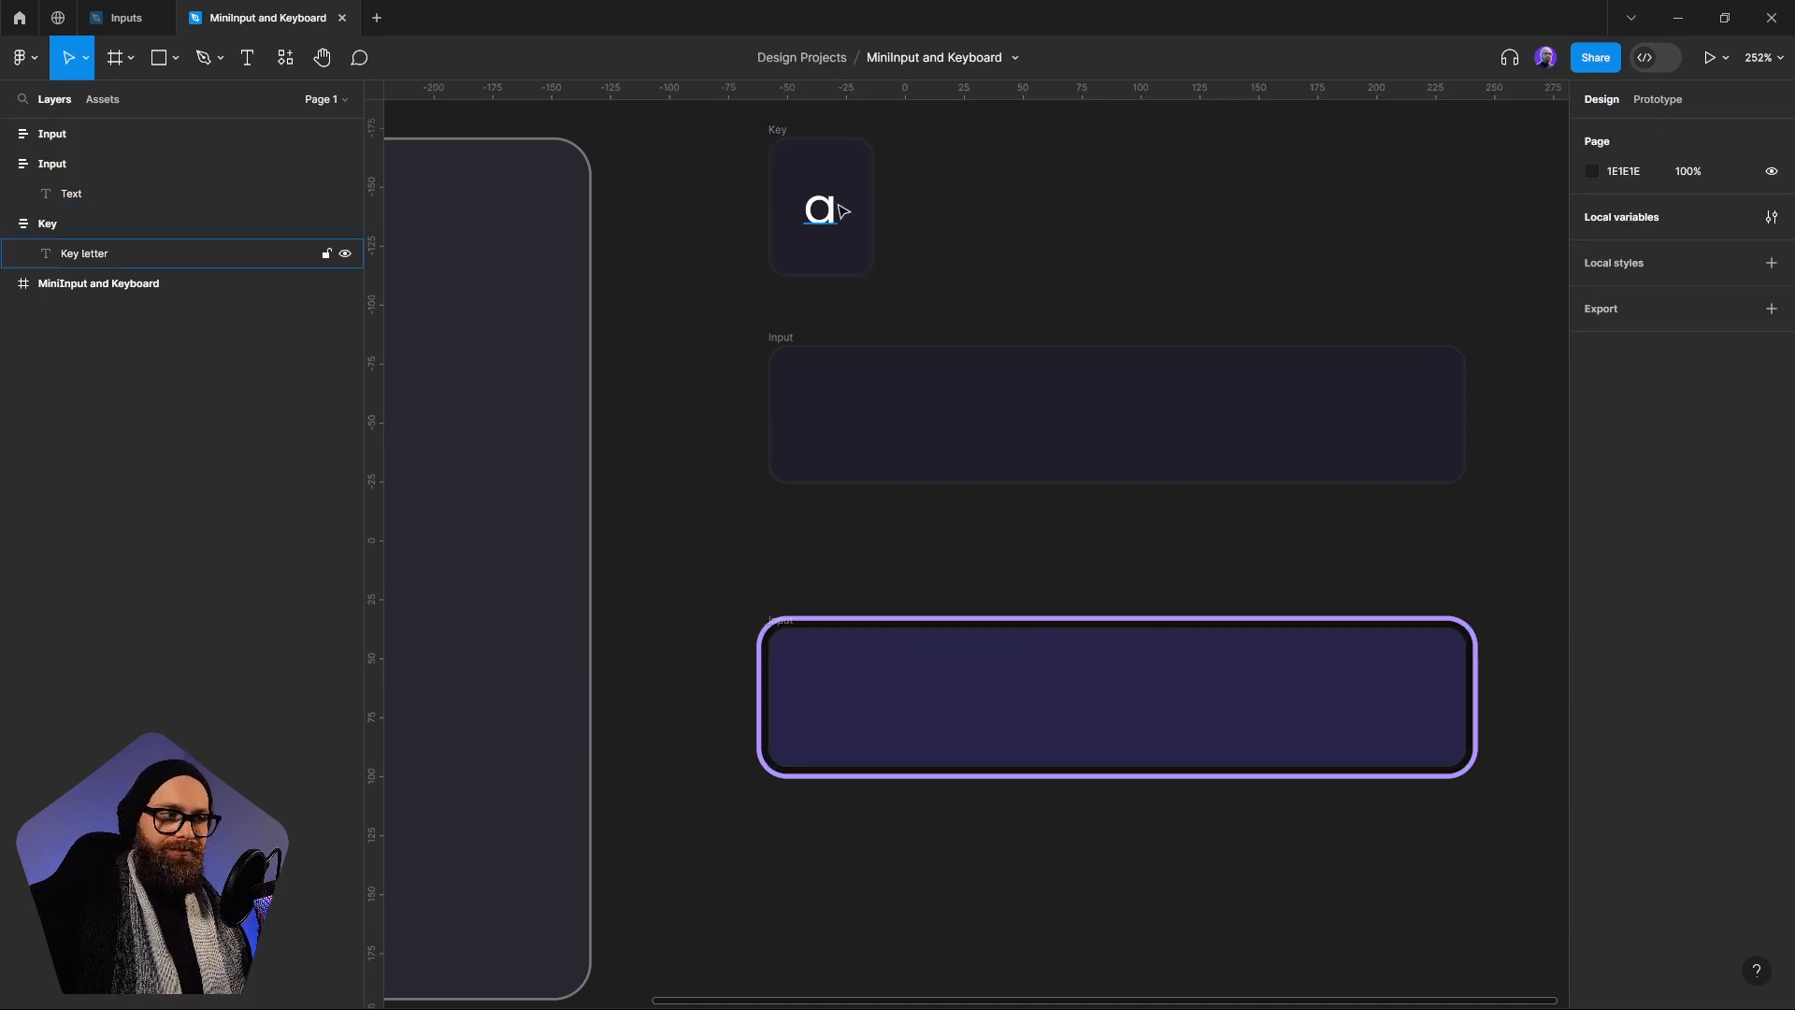
Turn the Key frame into a component
scroll(1162, 193, "up", 3)
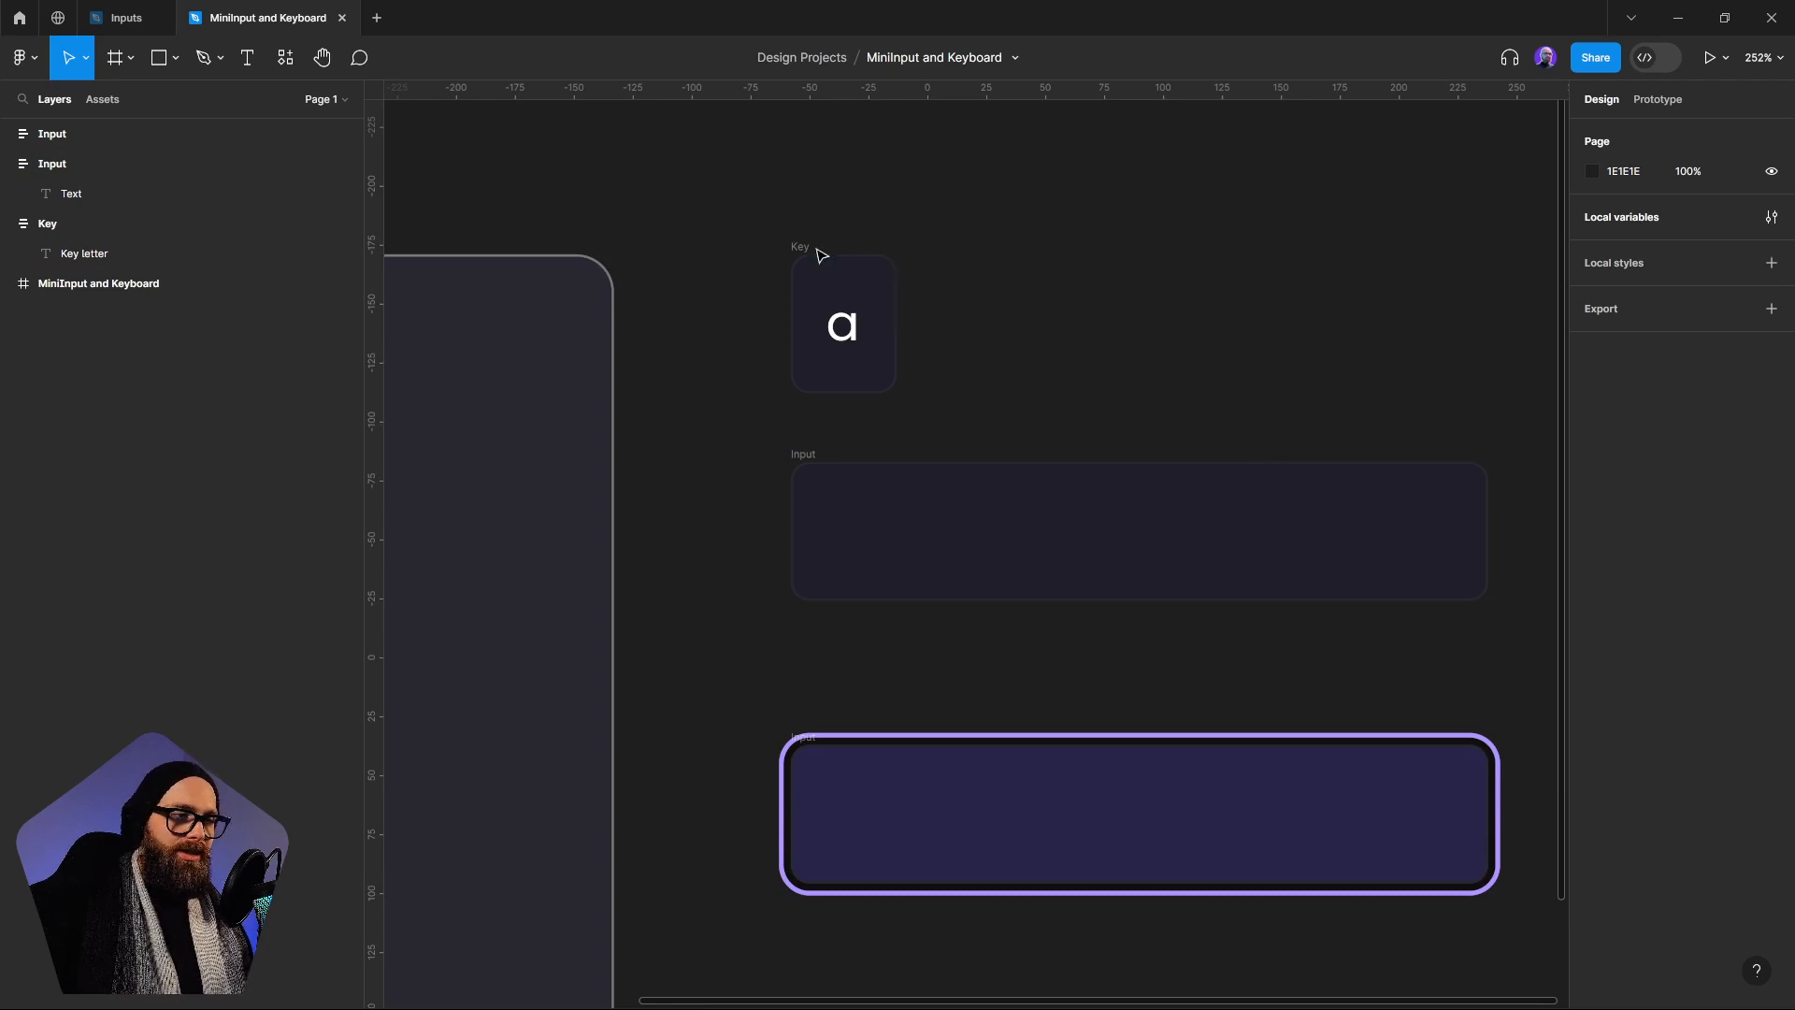
left_click(821, 256)
scroll(1222, 412, "up", 2)
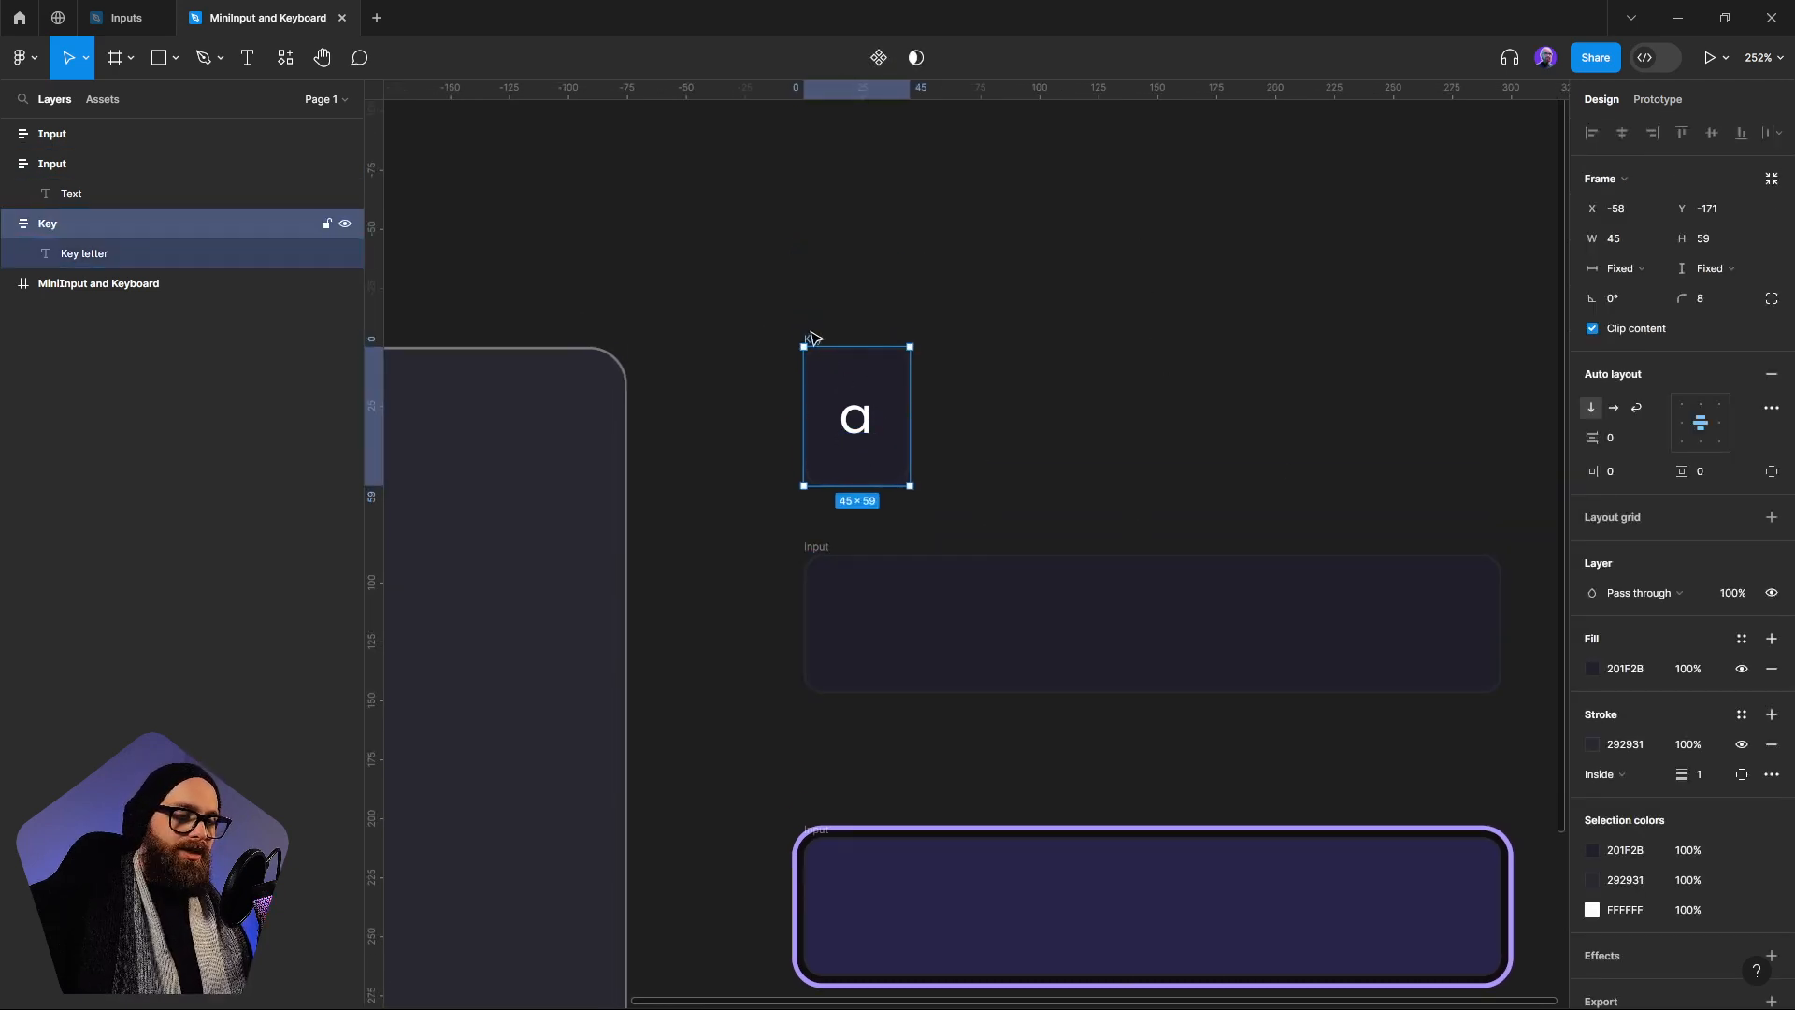
right_click(810, 338)
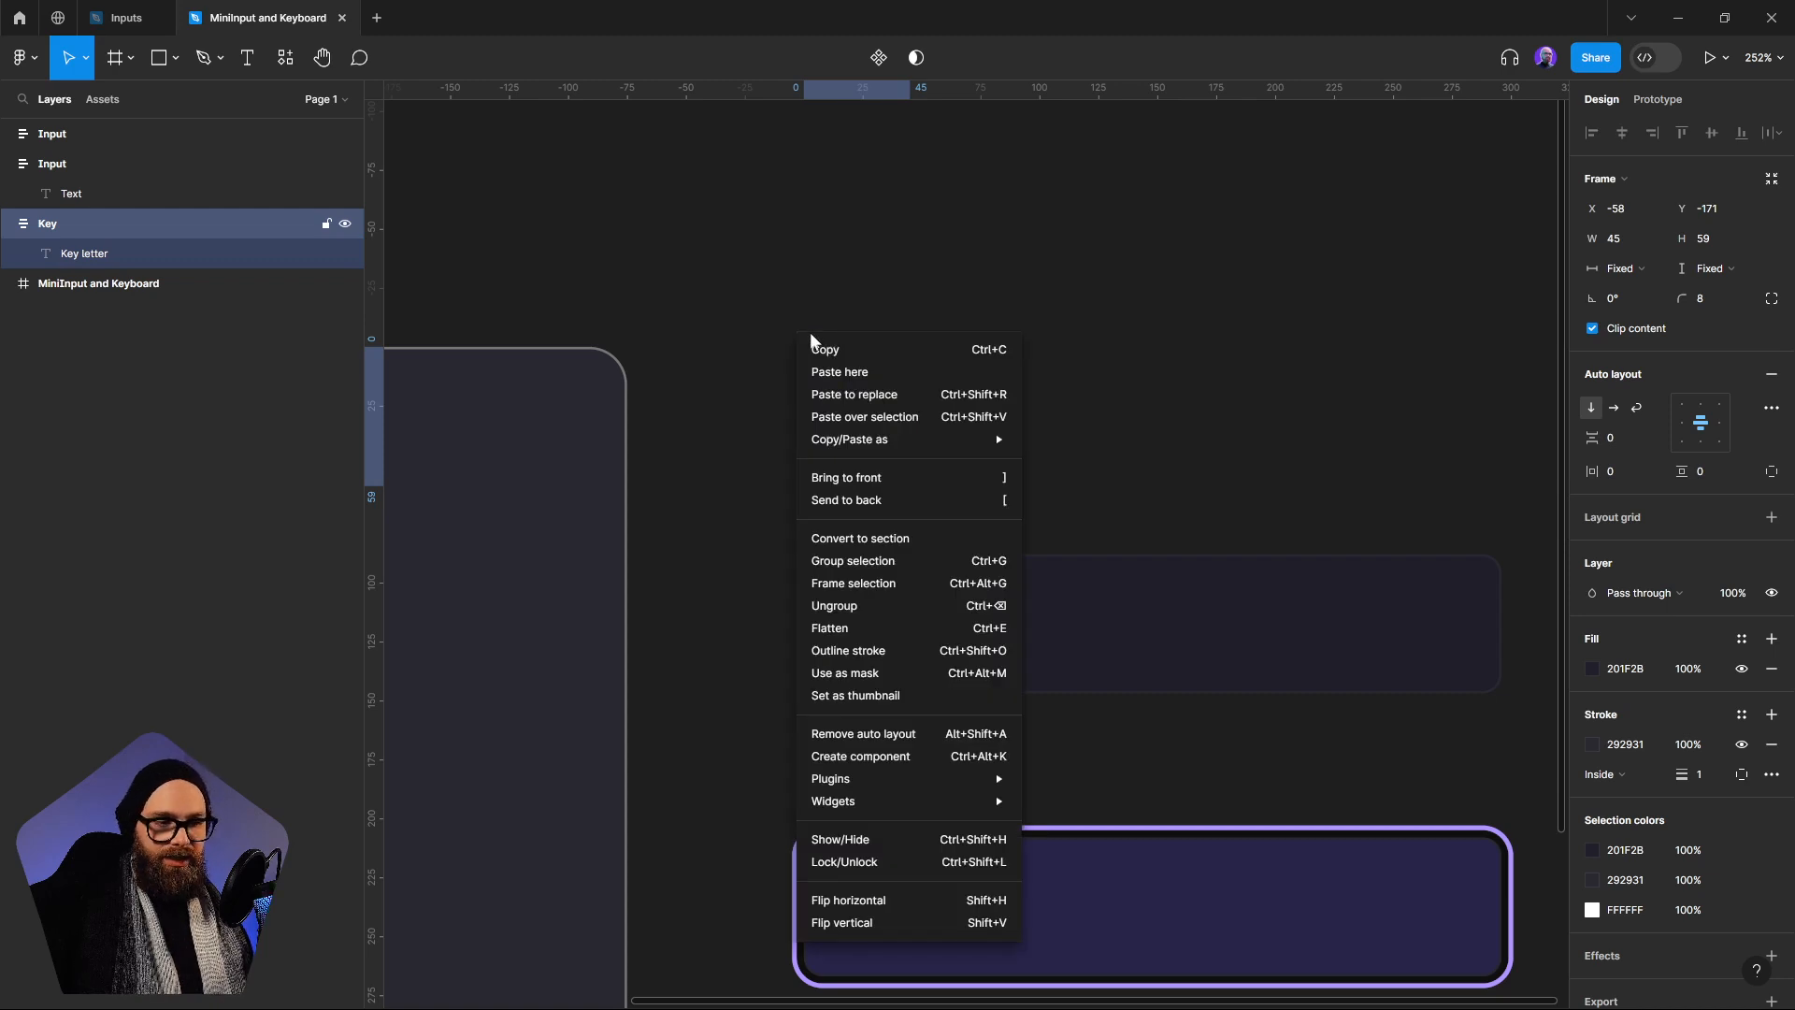
left_click(901, 756)
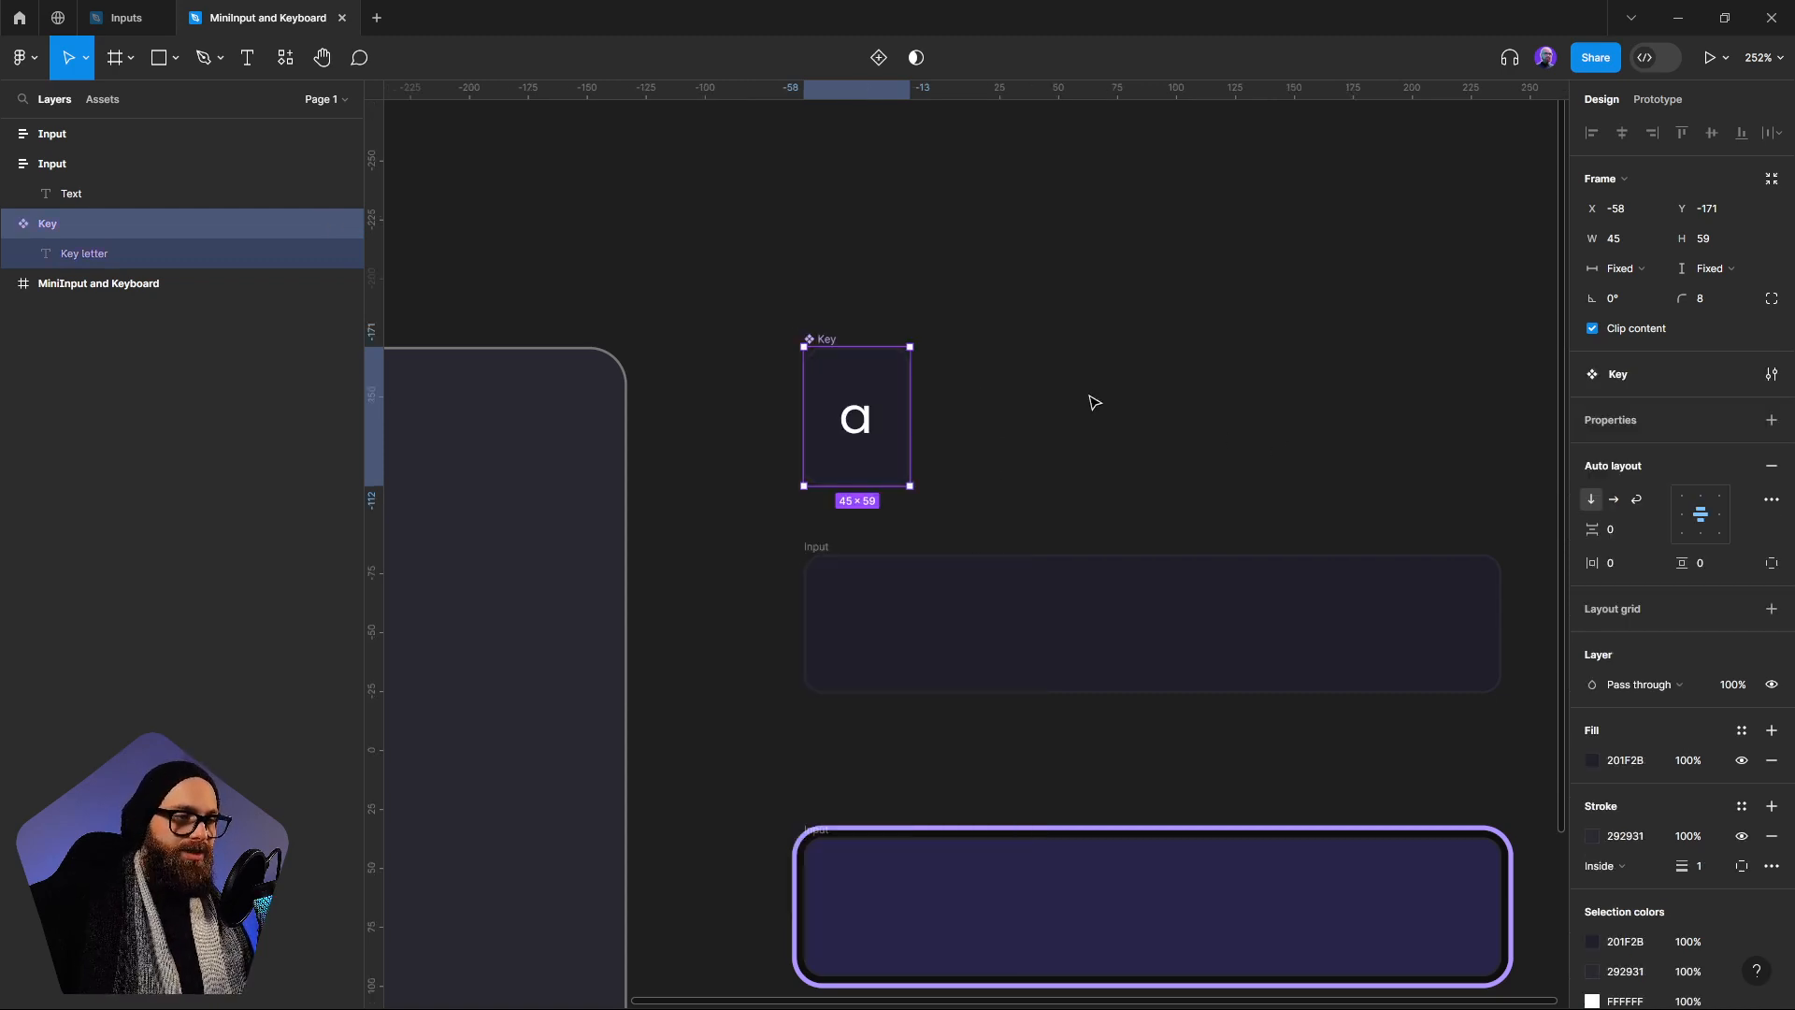
Bind the letter text inside the Key component to the string variable A from the Key collection
scroll(1094, 402, "up", 3)
scroll(1094, 402, "right", 2)
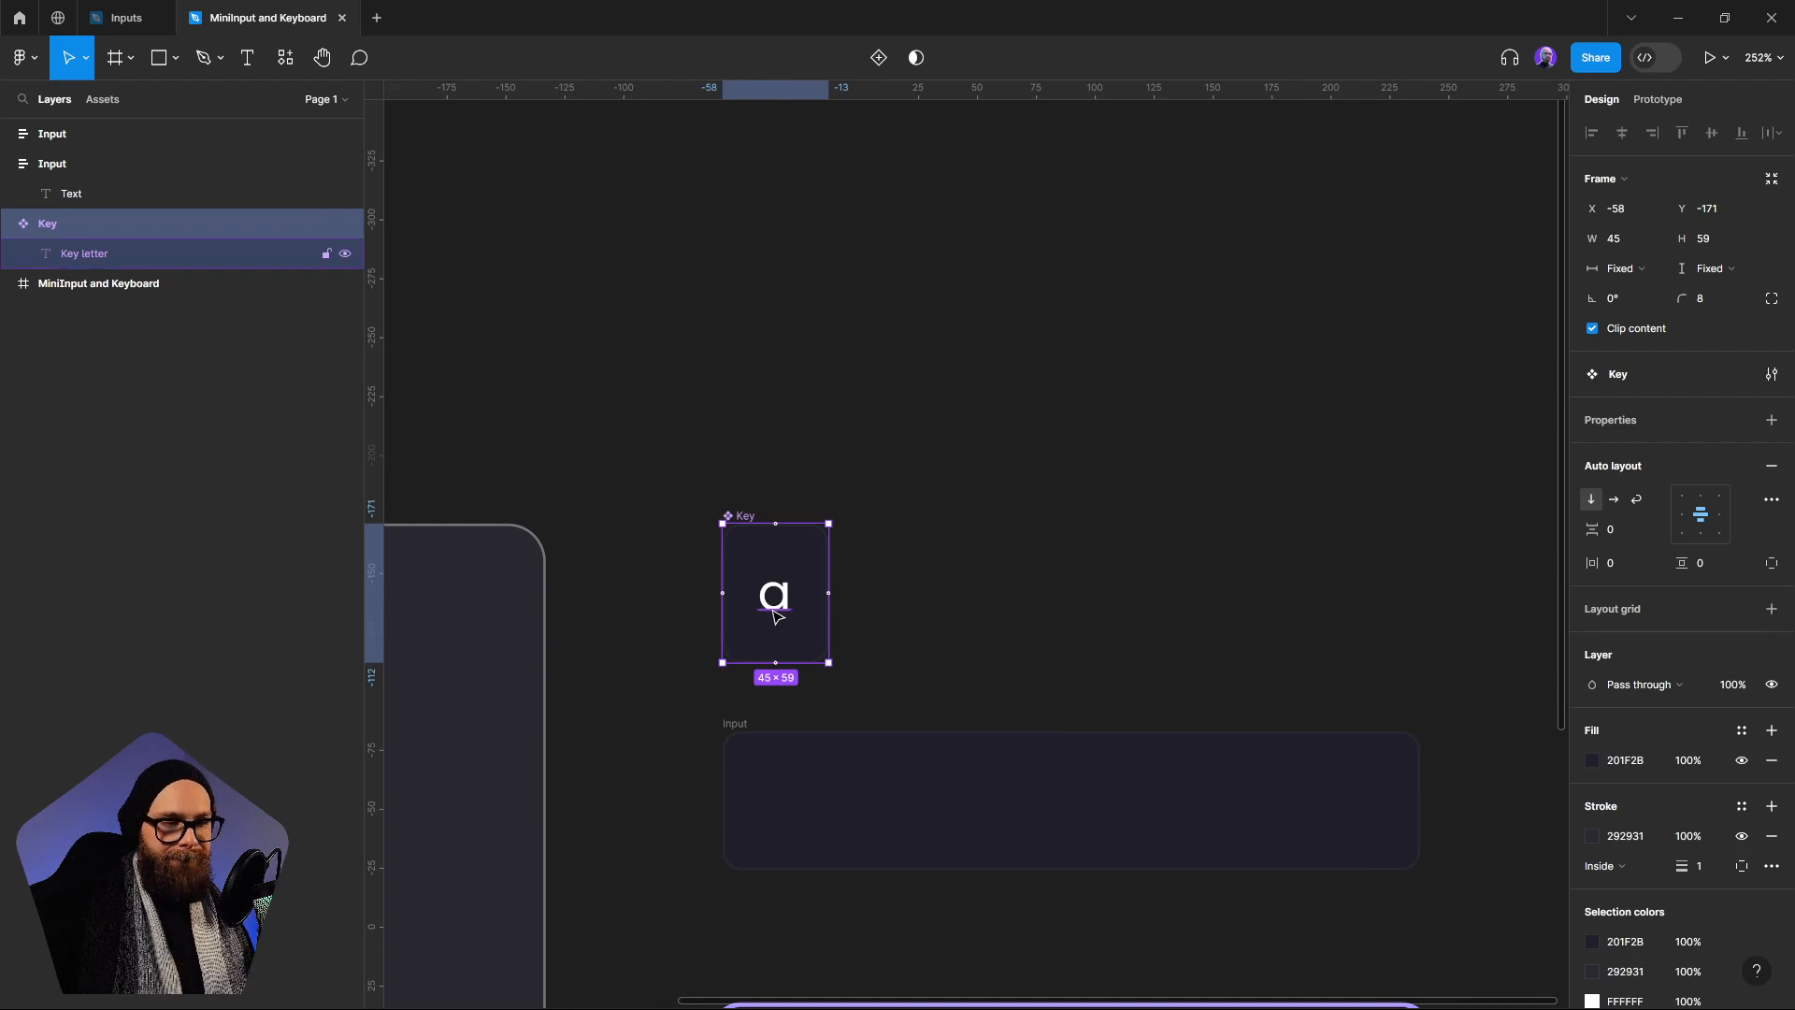
double_click(776, 614)
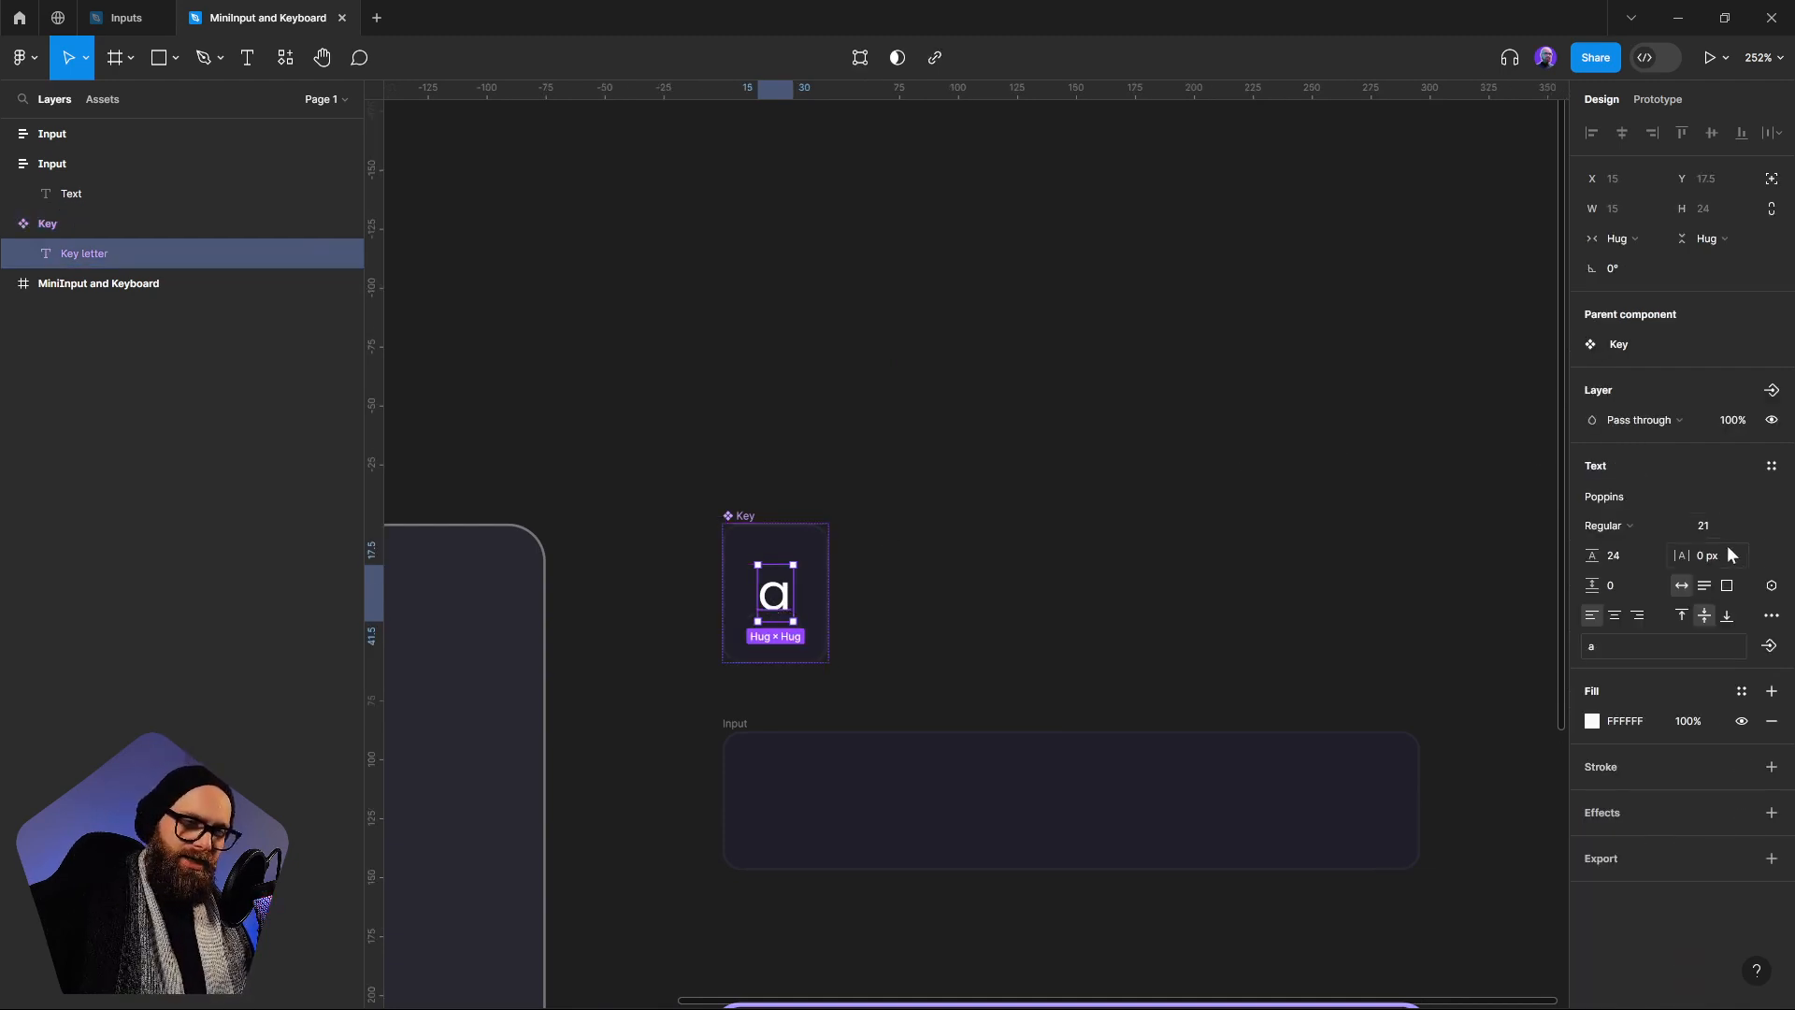
left_click(1772, 586)
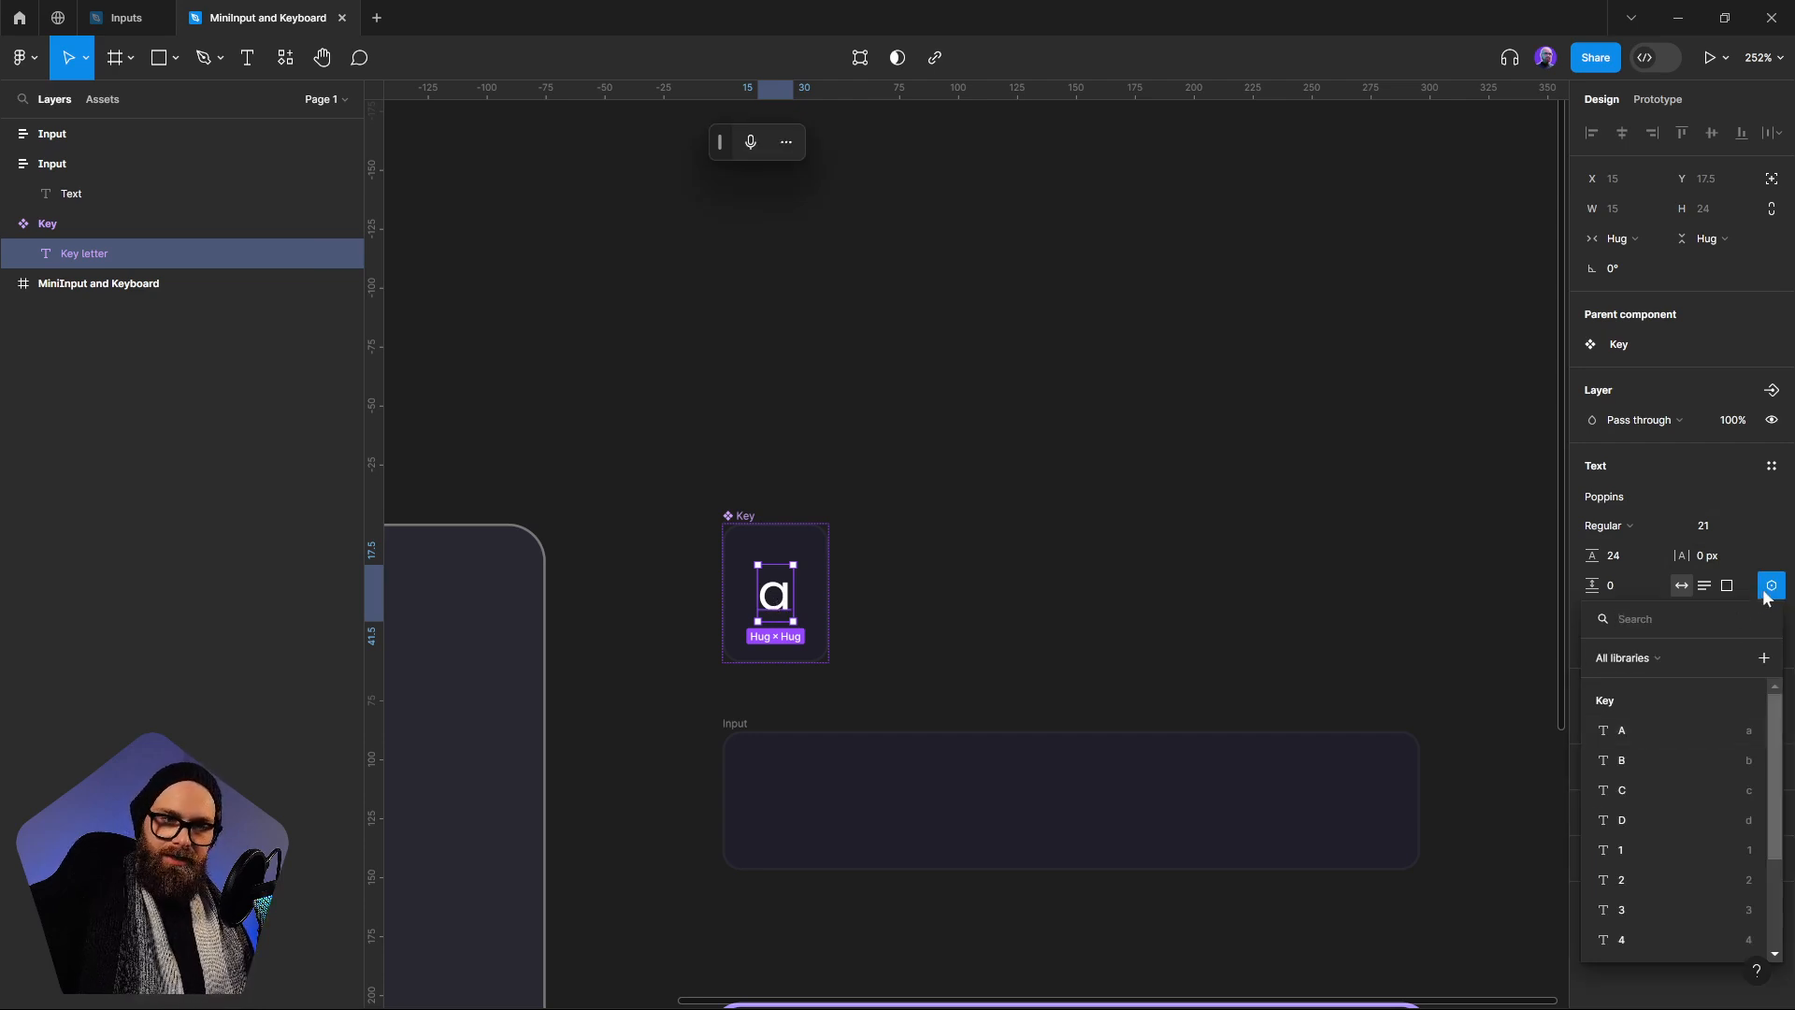
left_click(1642, 730)
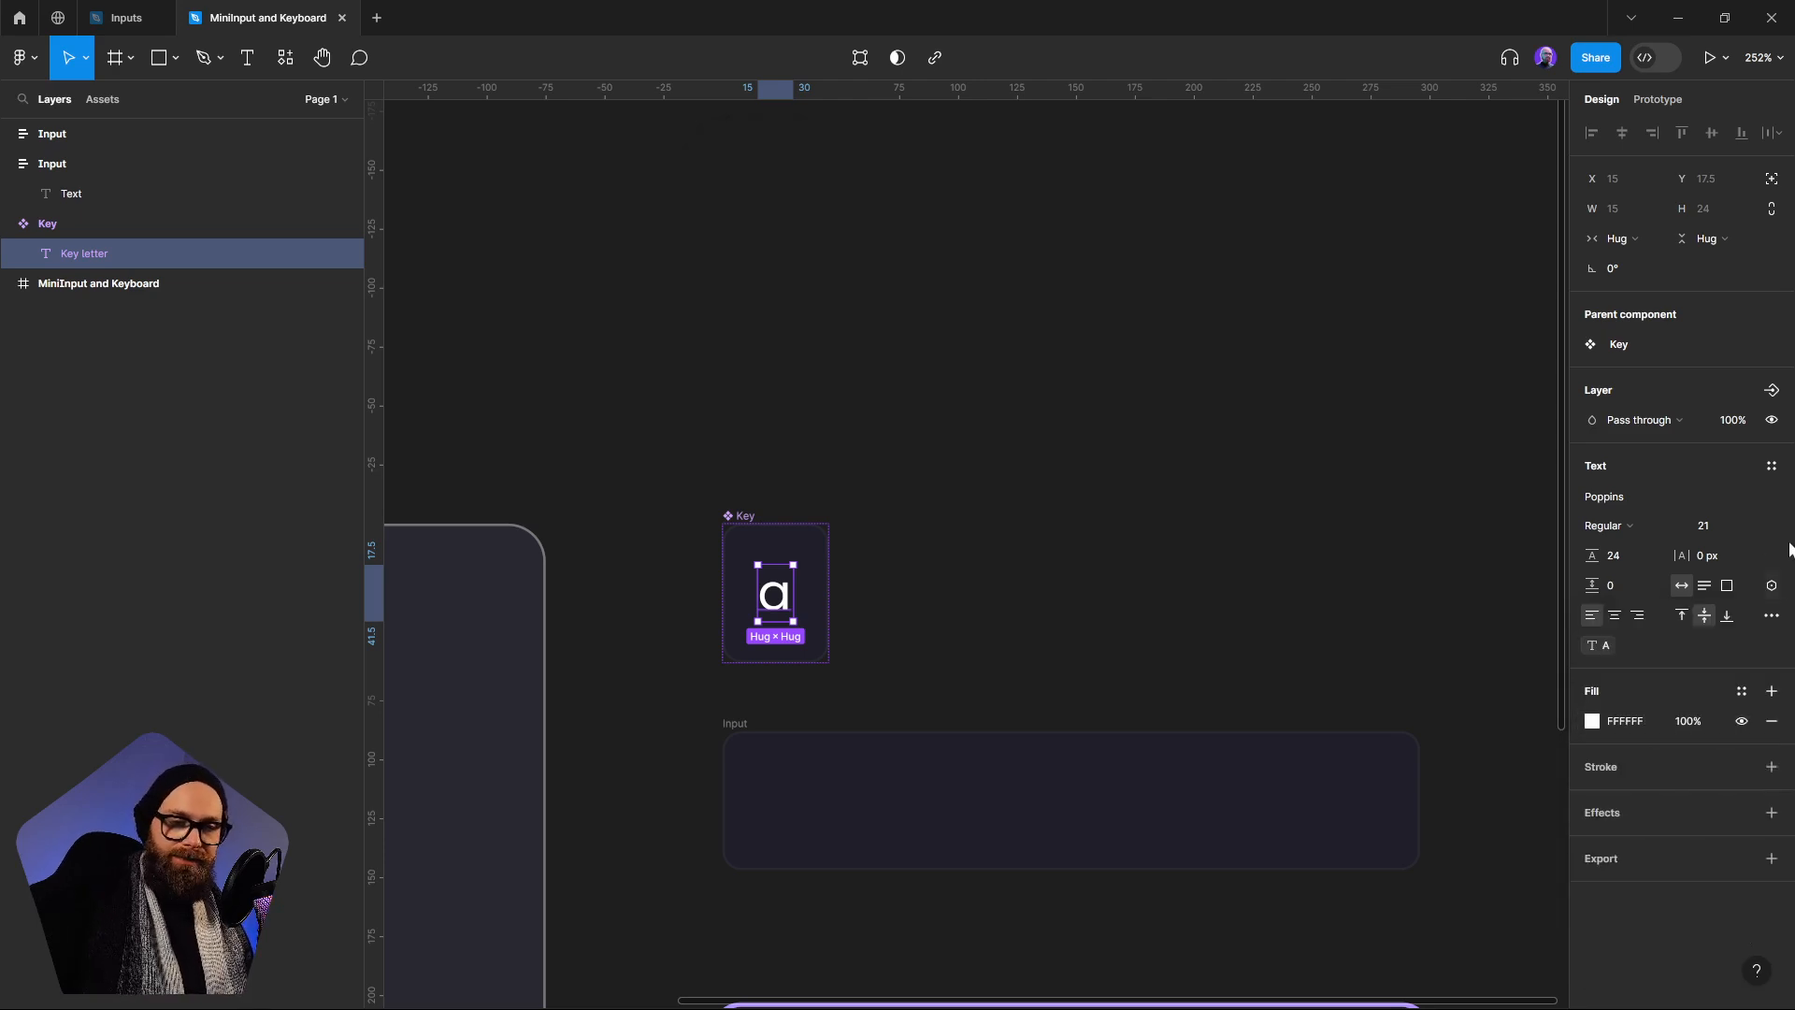
left_click(1189, 533)
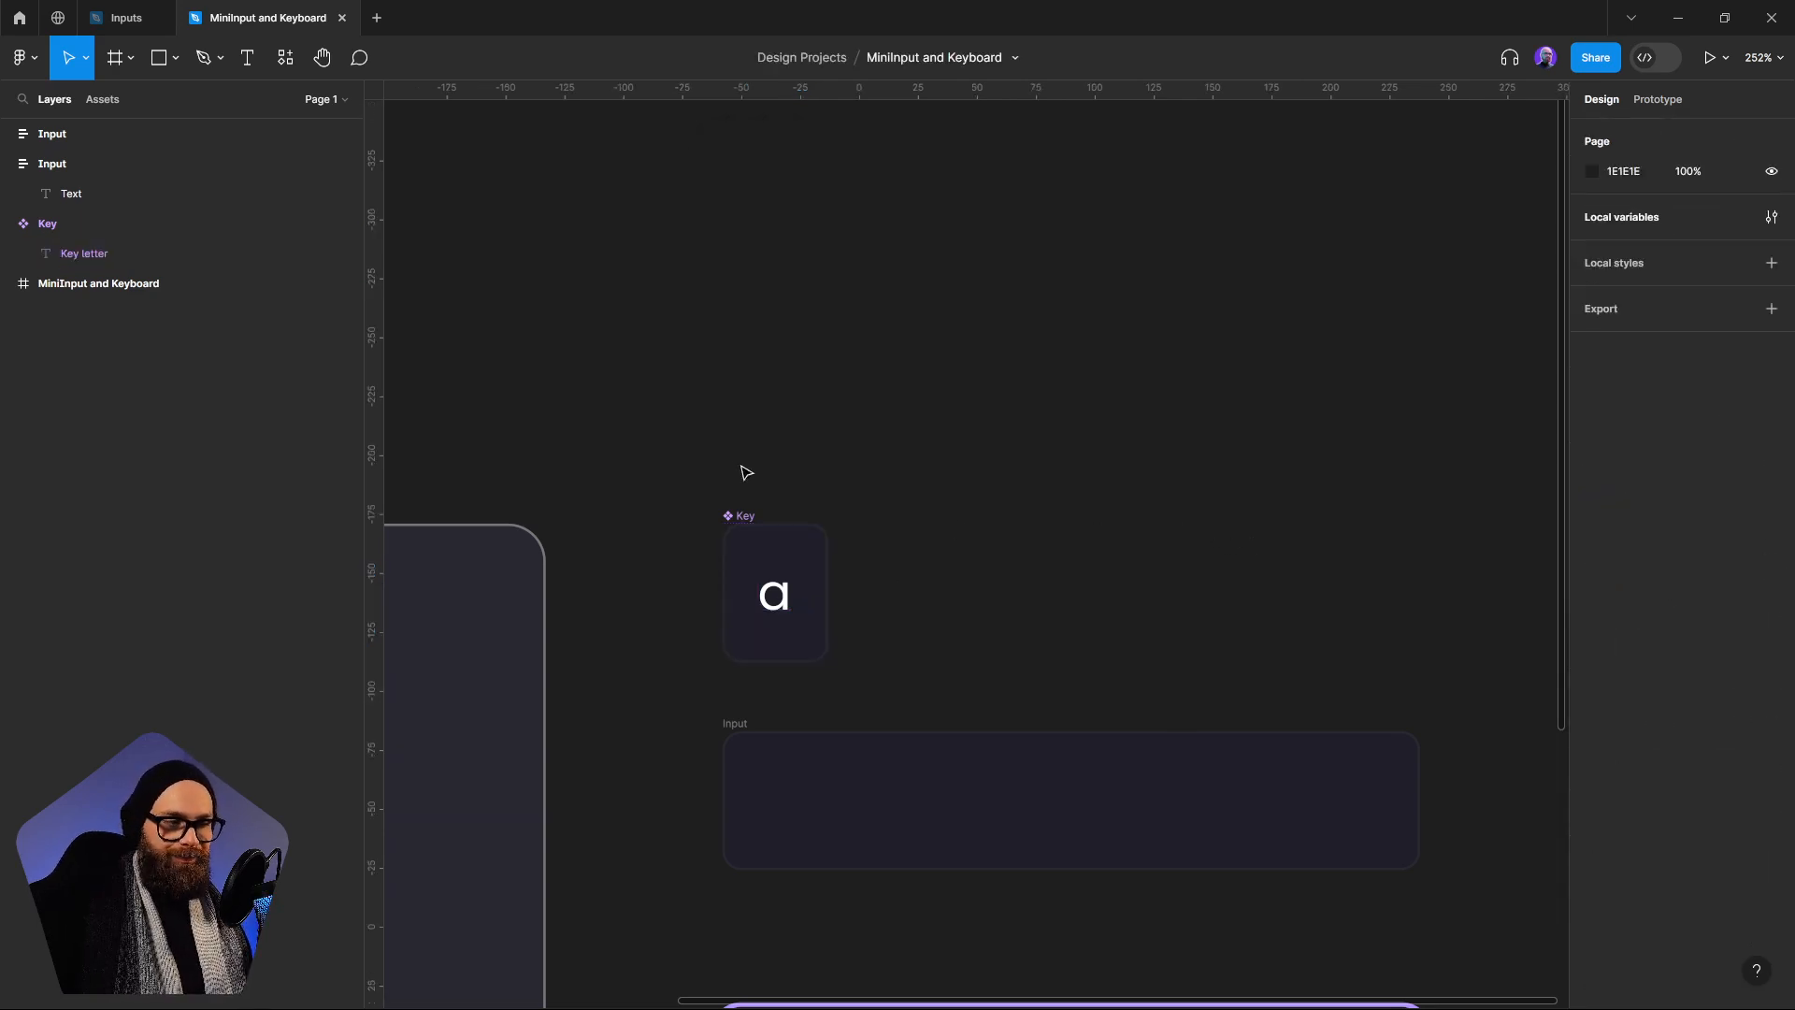
Add a prototype interaction to the Key component with the While pressing trigger
left_click(734, 520)
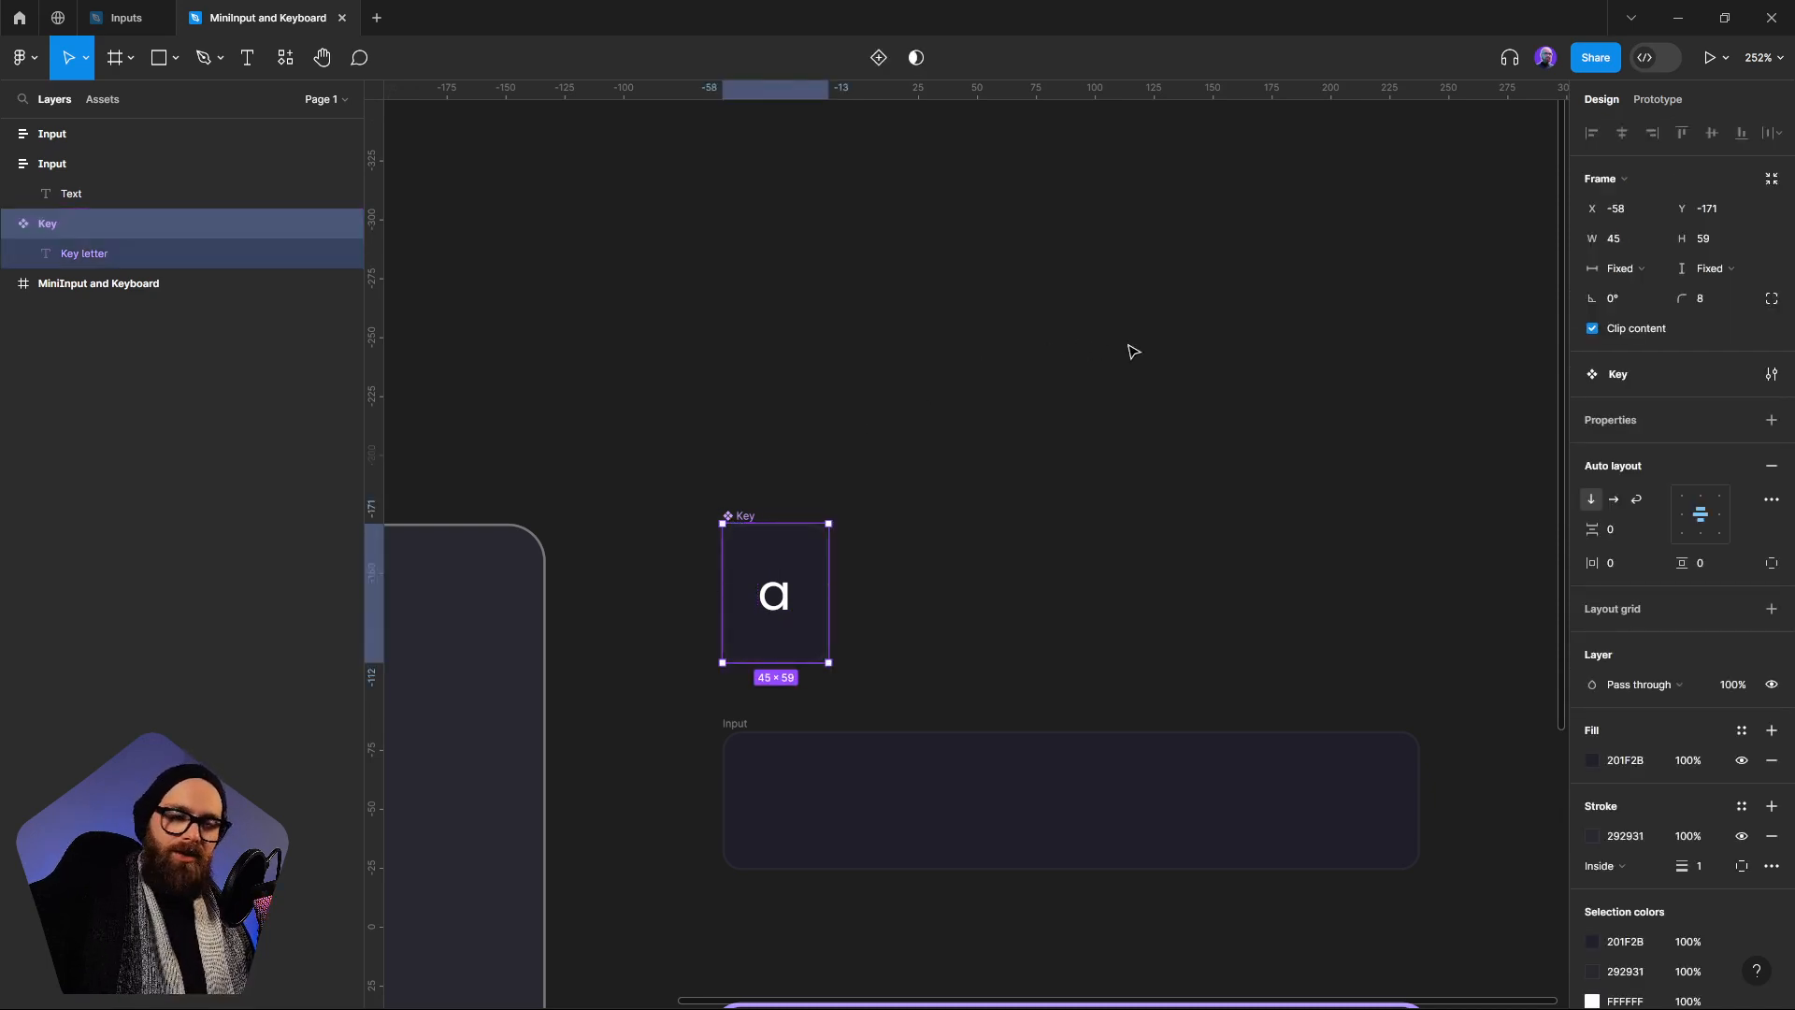
left_click(1653, 105)
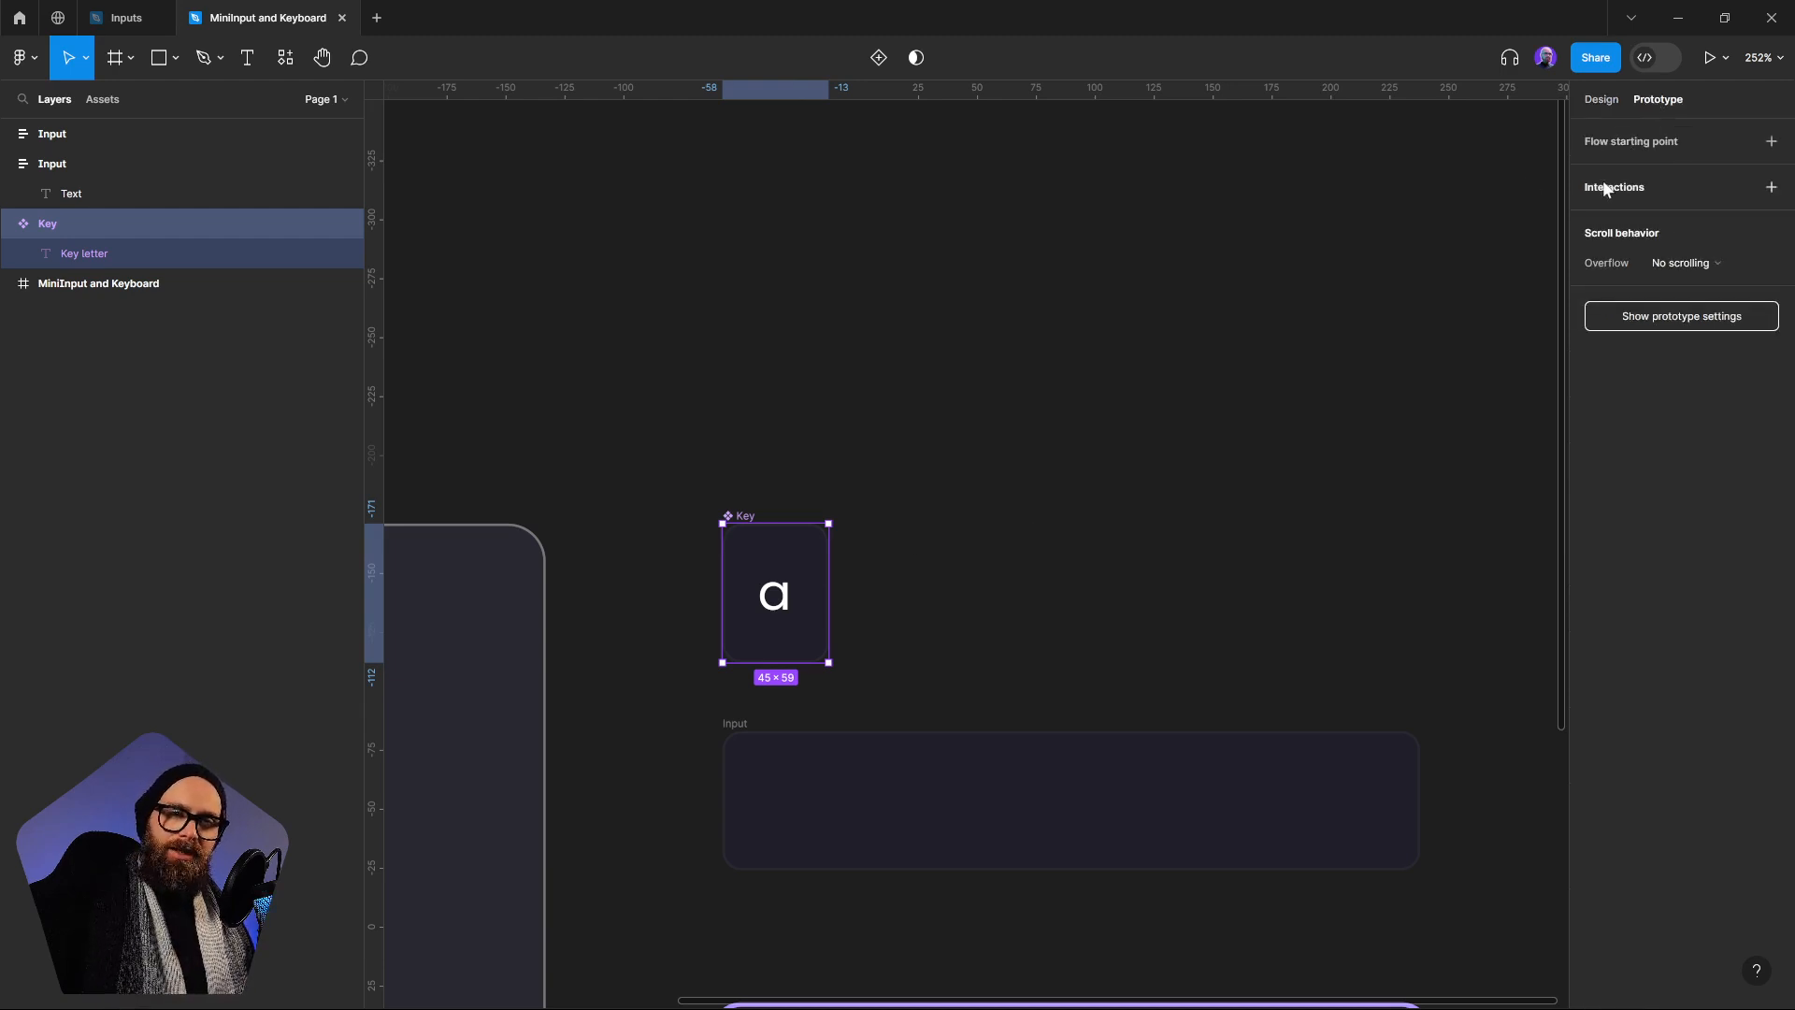
left_click(1771, 188)
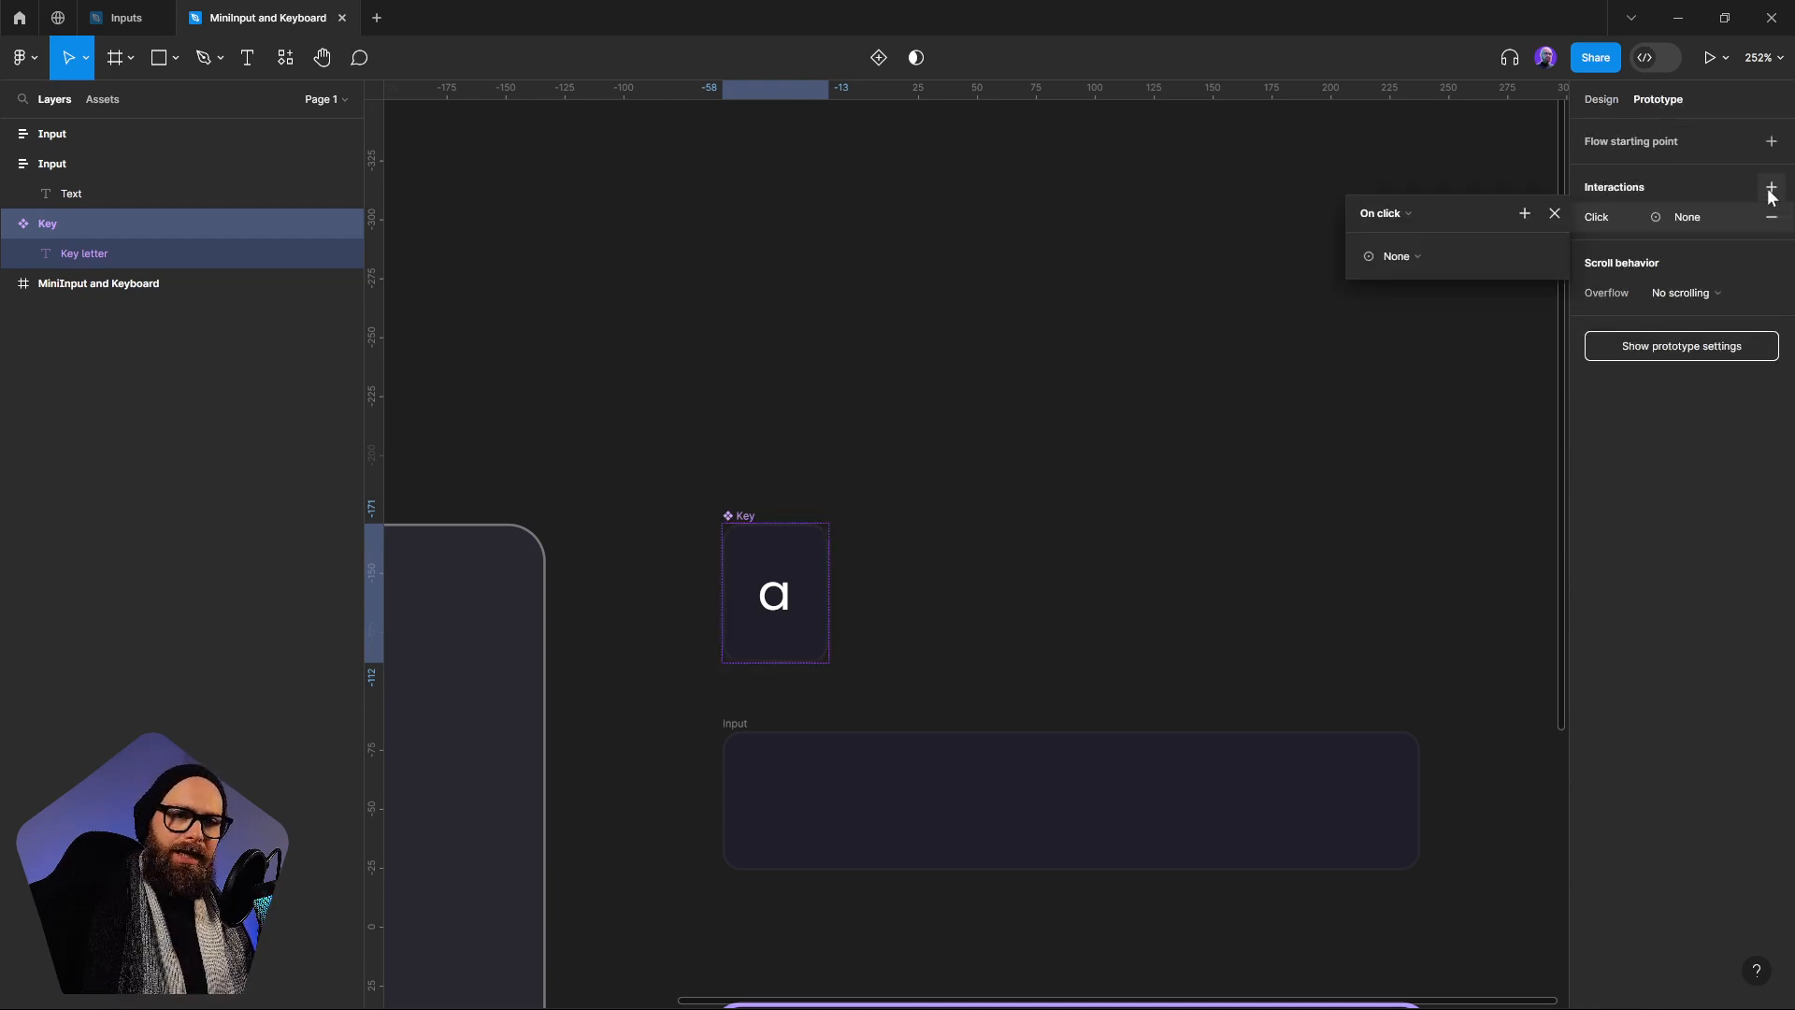
left_click(1402, 215)
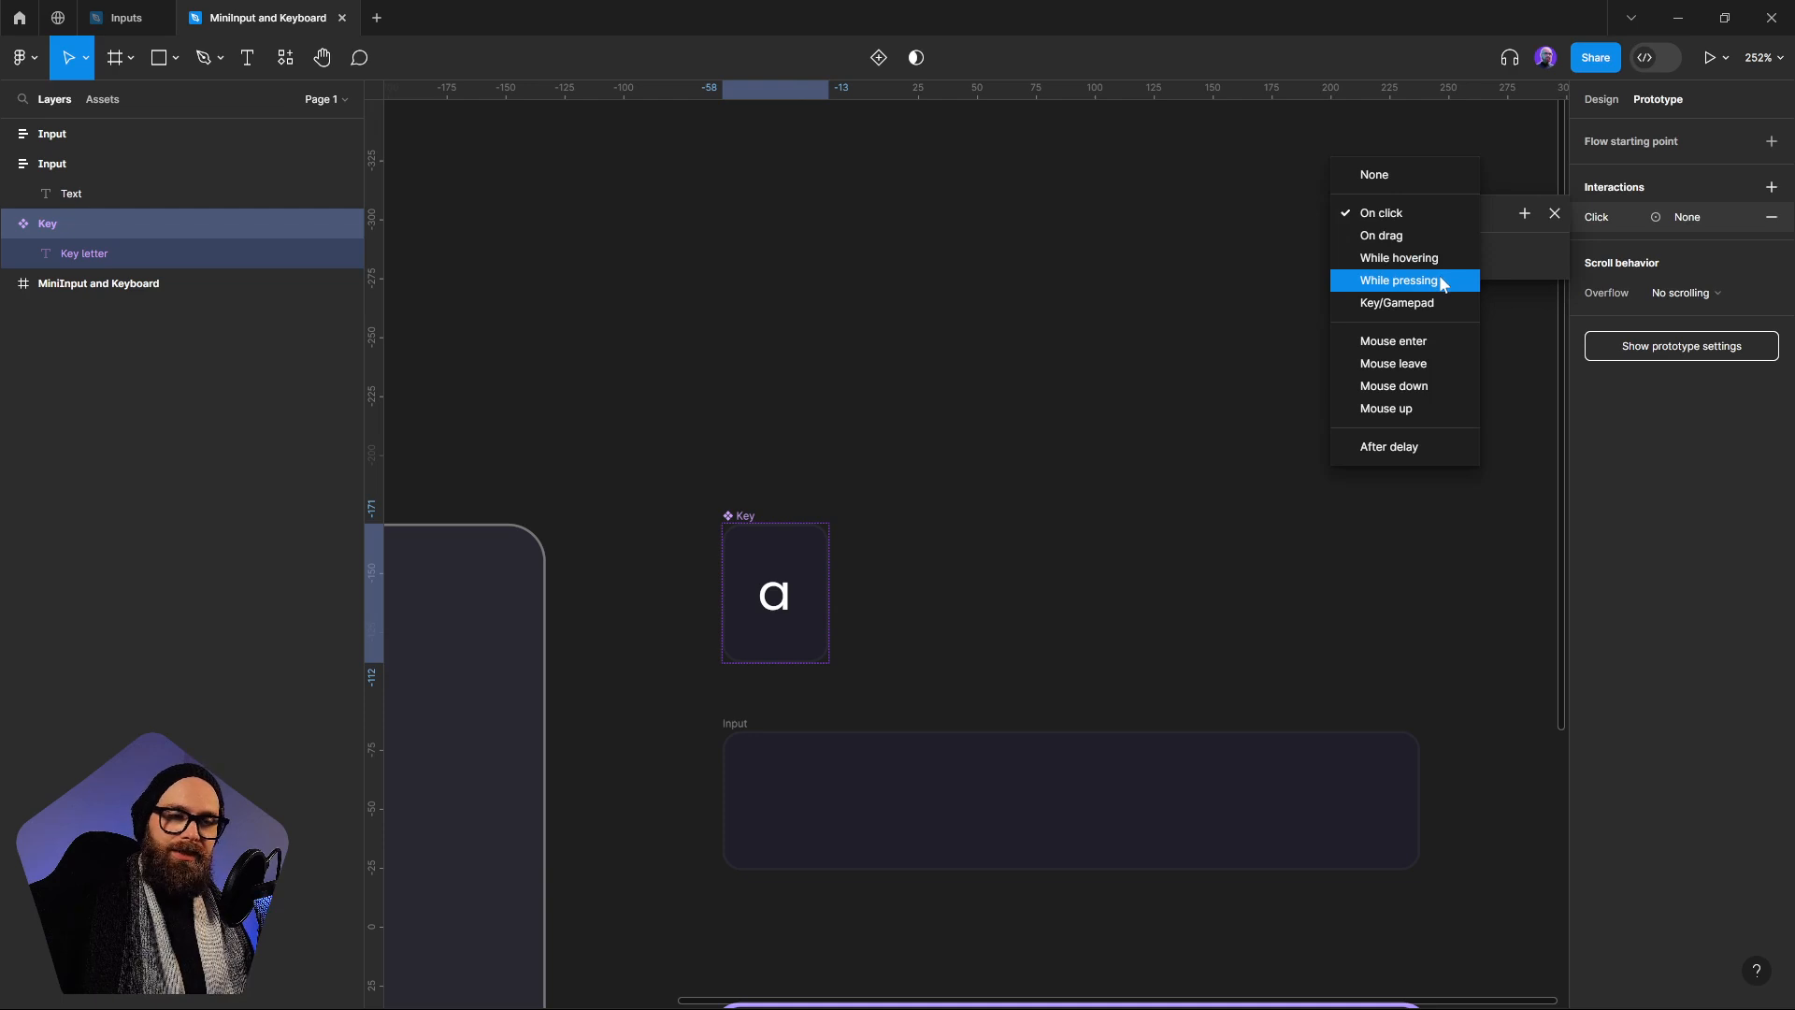
left_click(1439, 279)
Make the Key component's interaction set the variable Keystroke to the variable A
left_click(1399, 256)
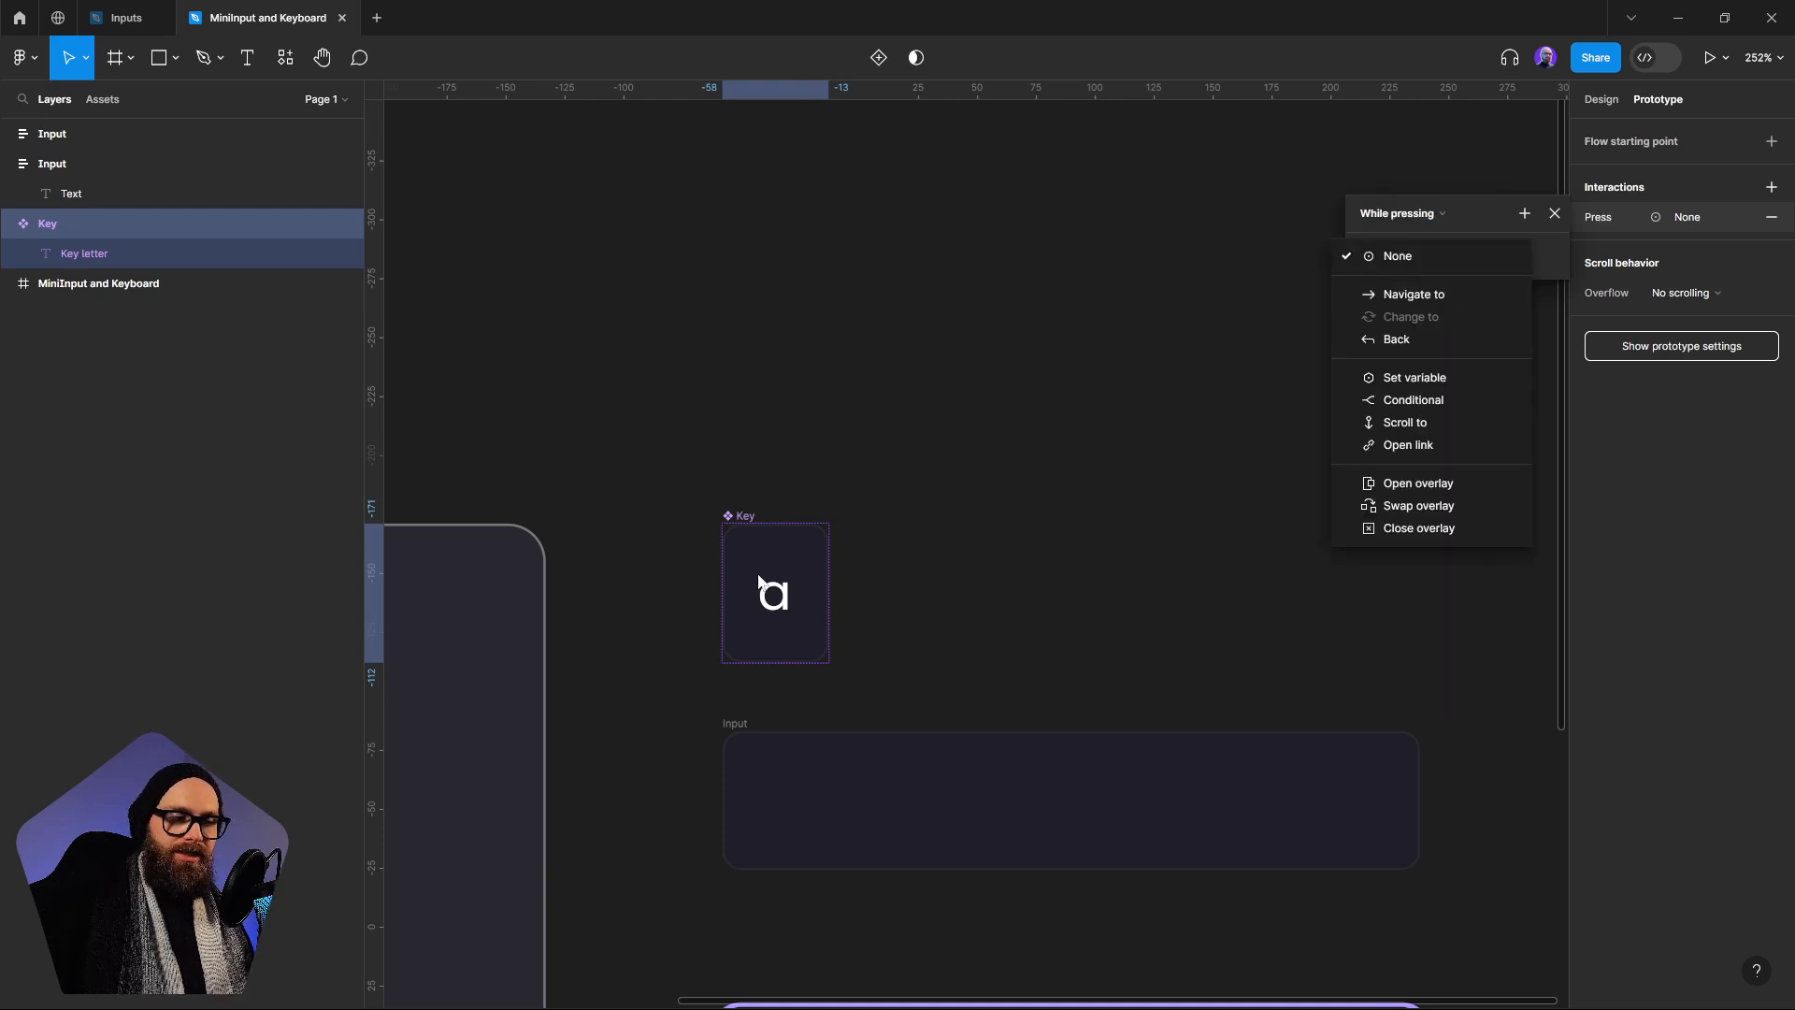
left_click(1383, 378)
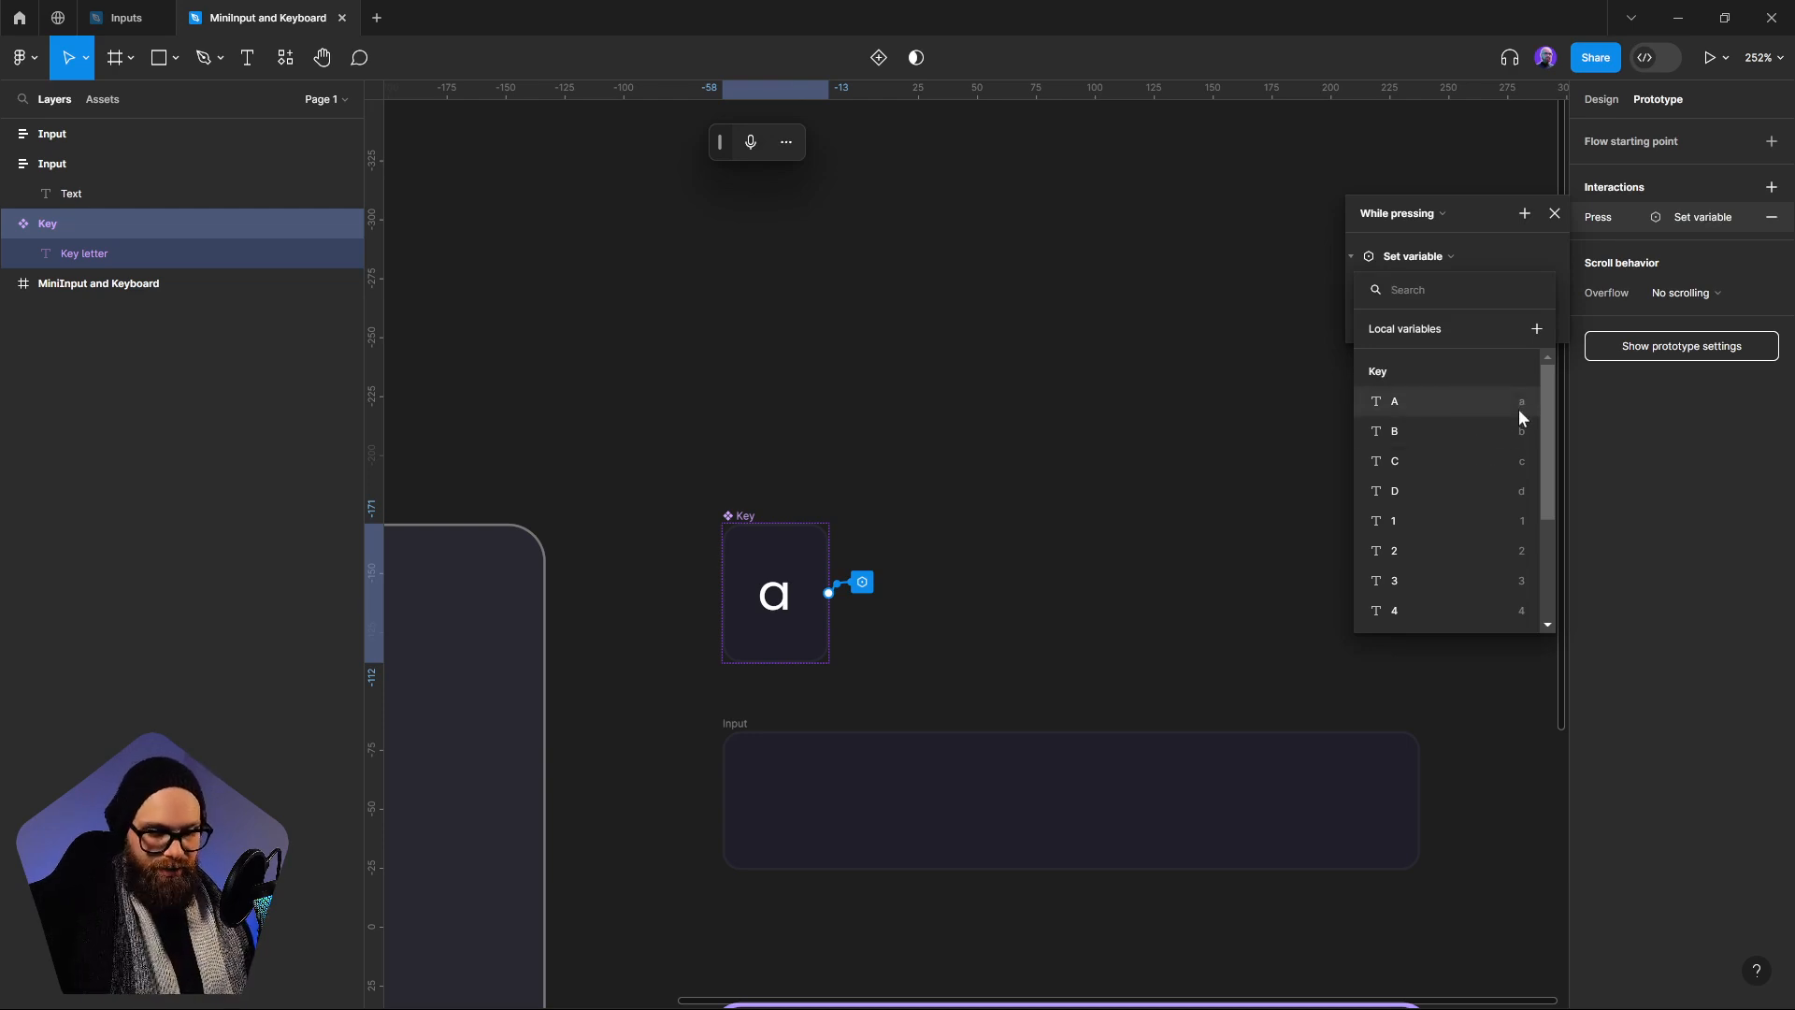
type("key")
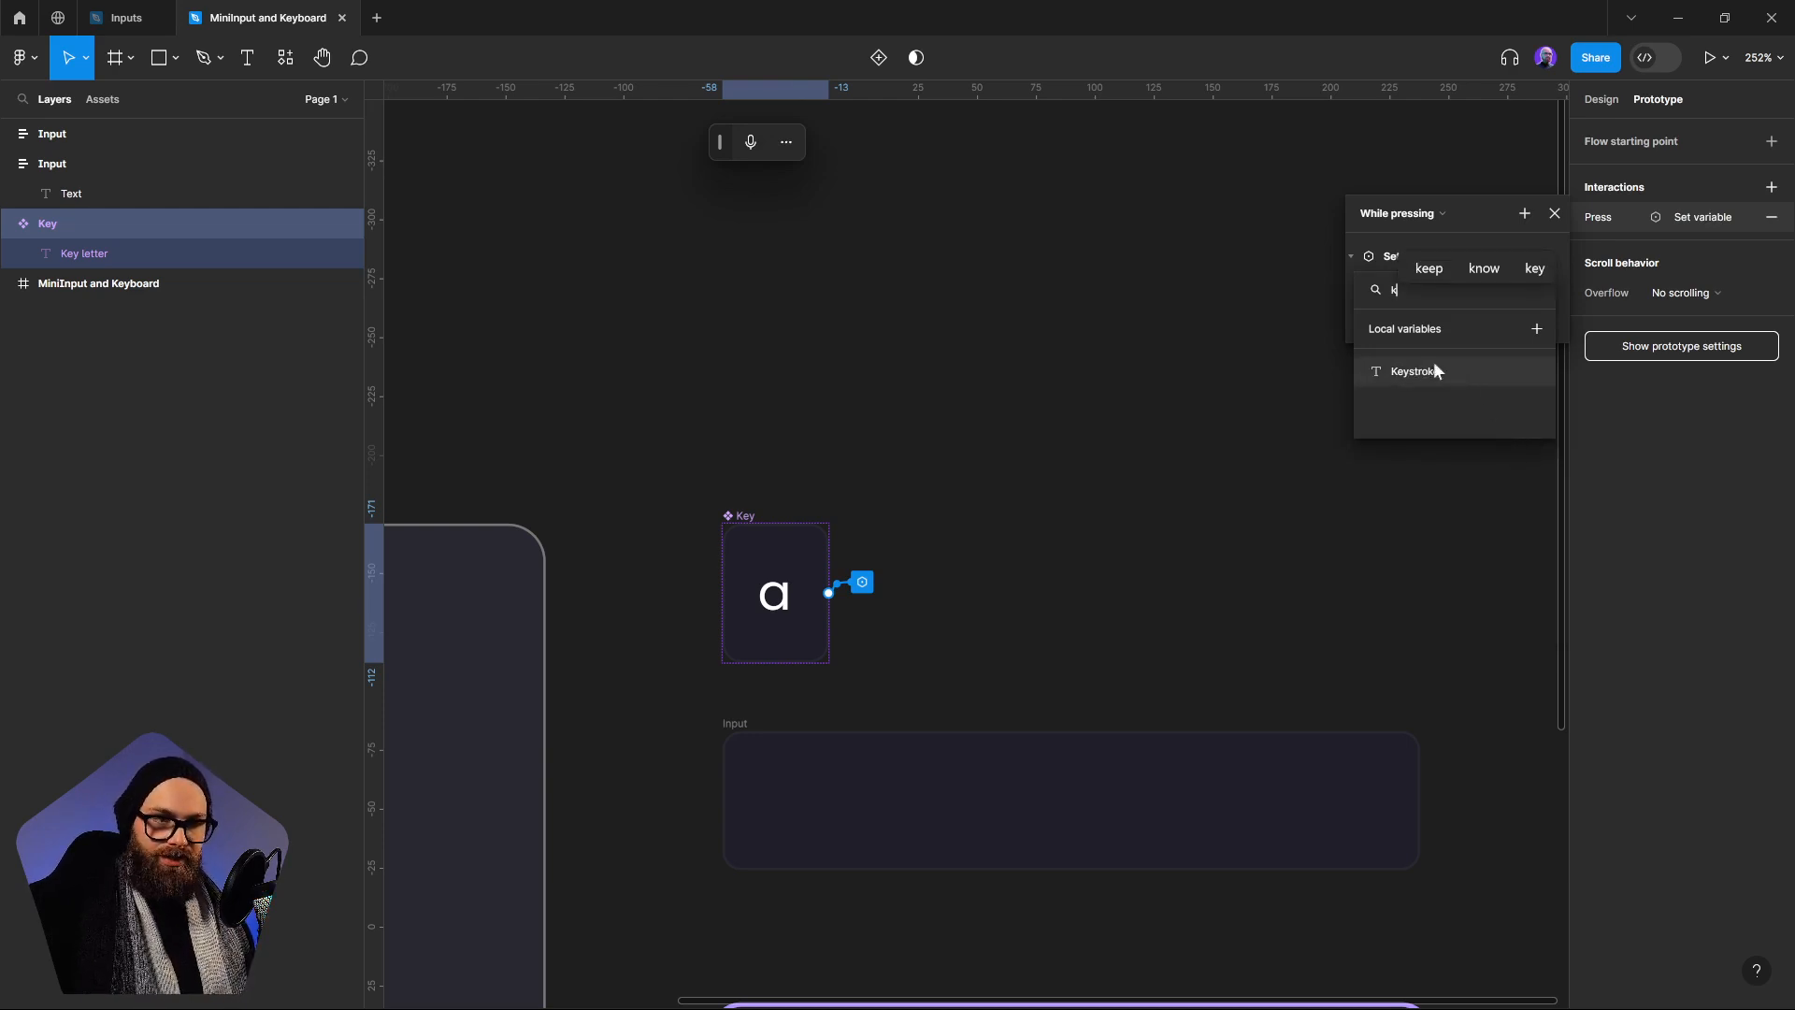
left_click(1426, 367)
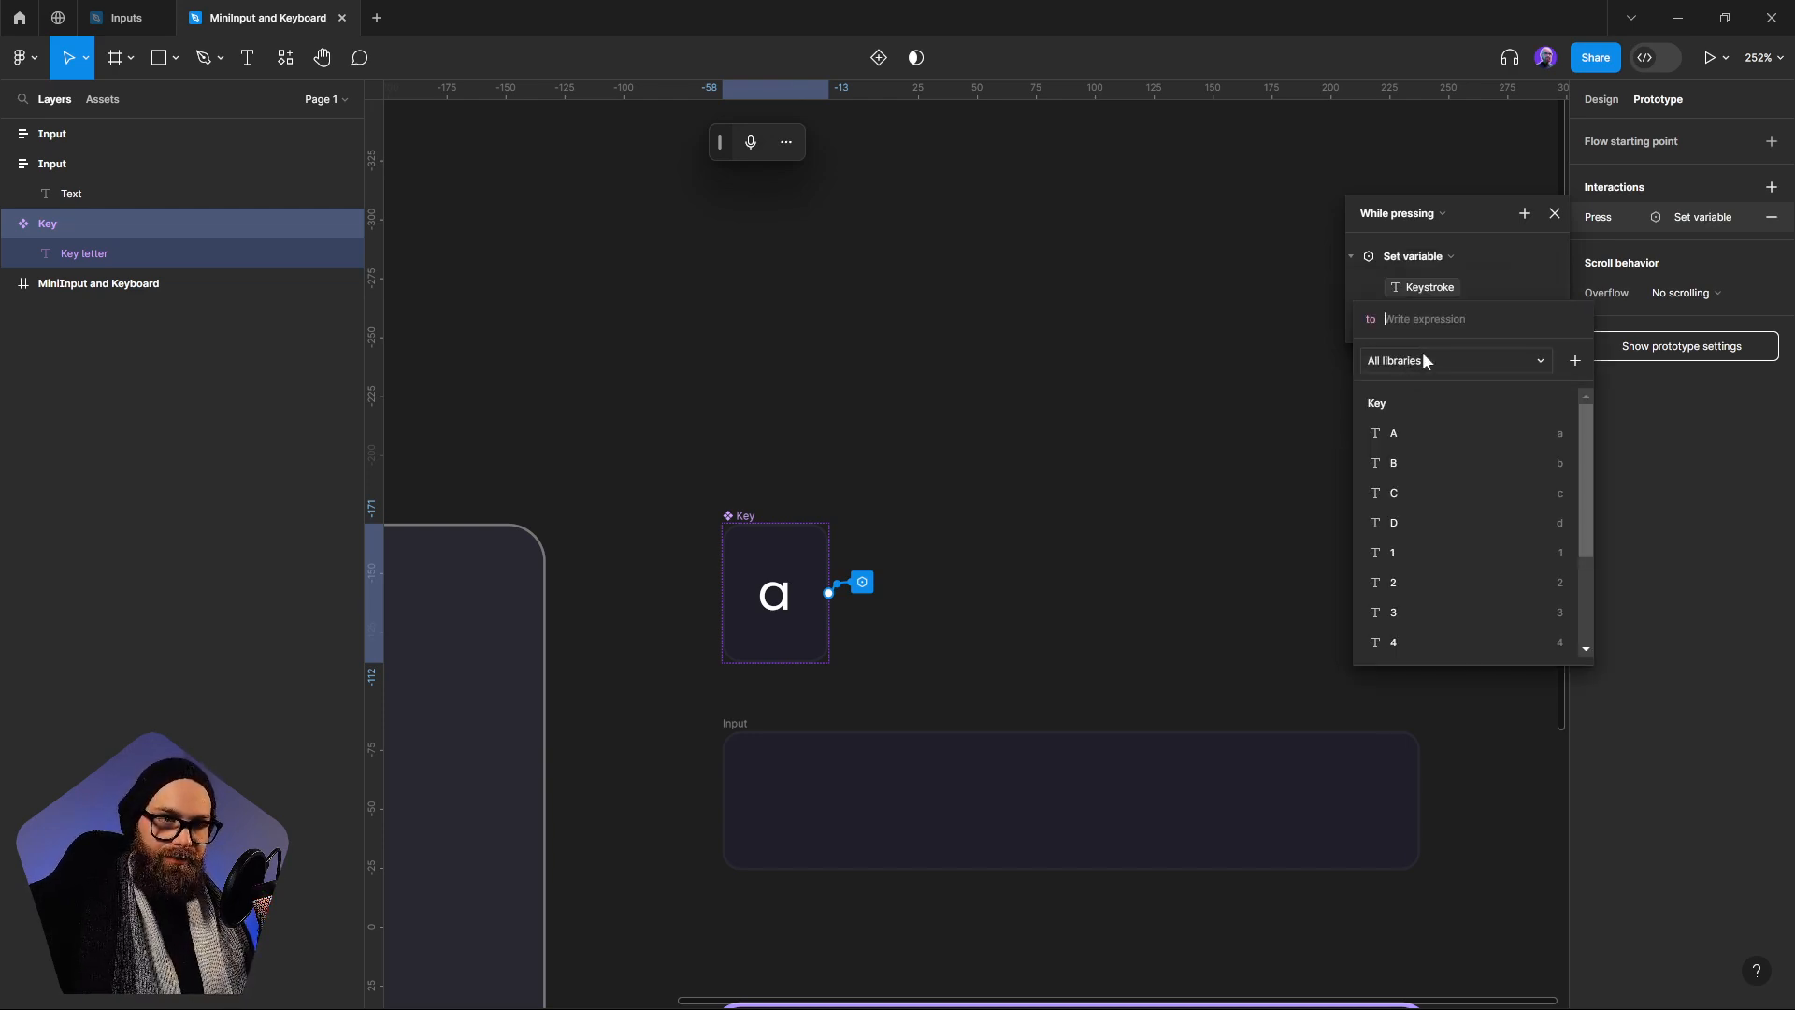
left_click(1398, 436)
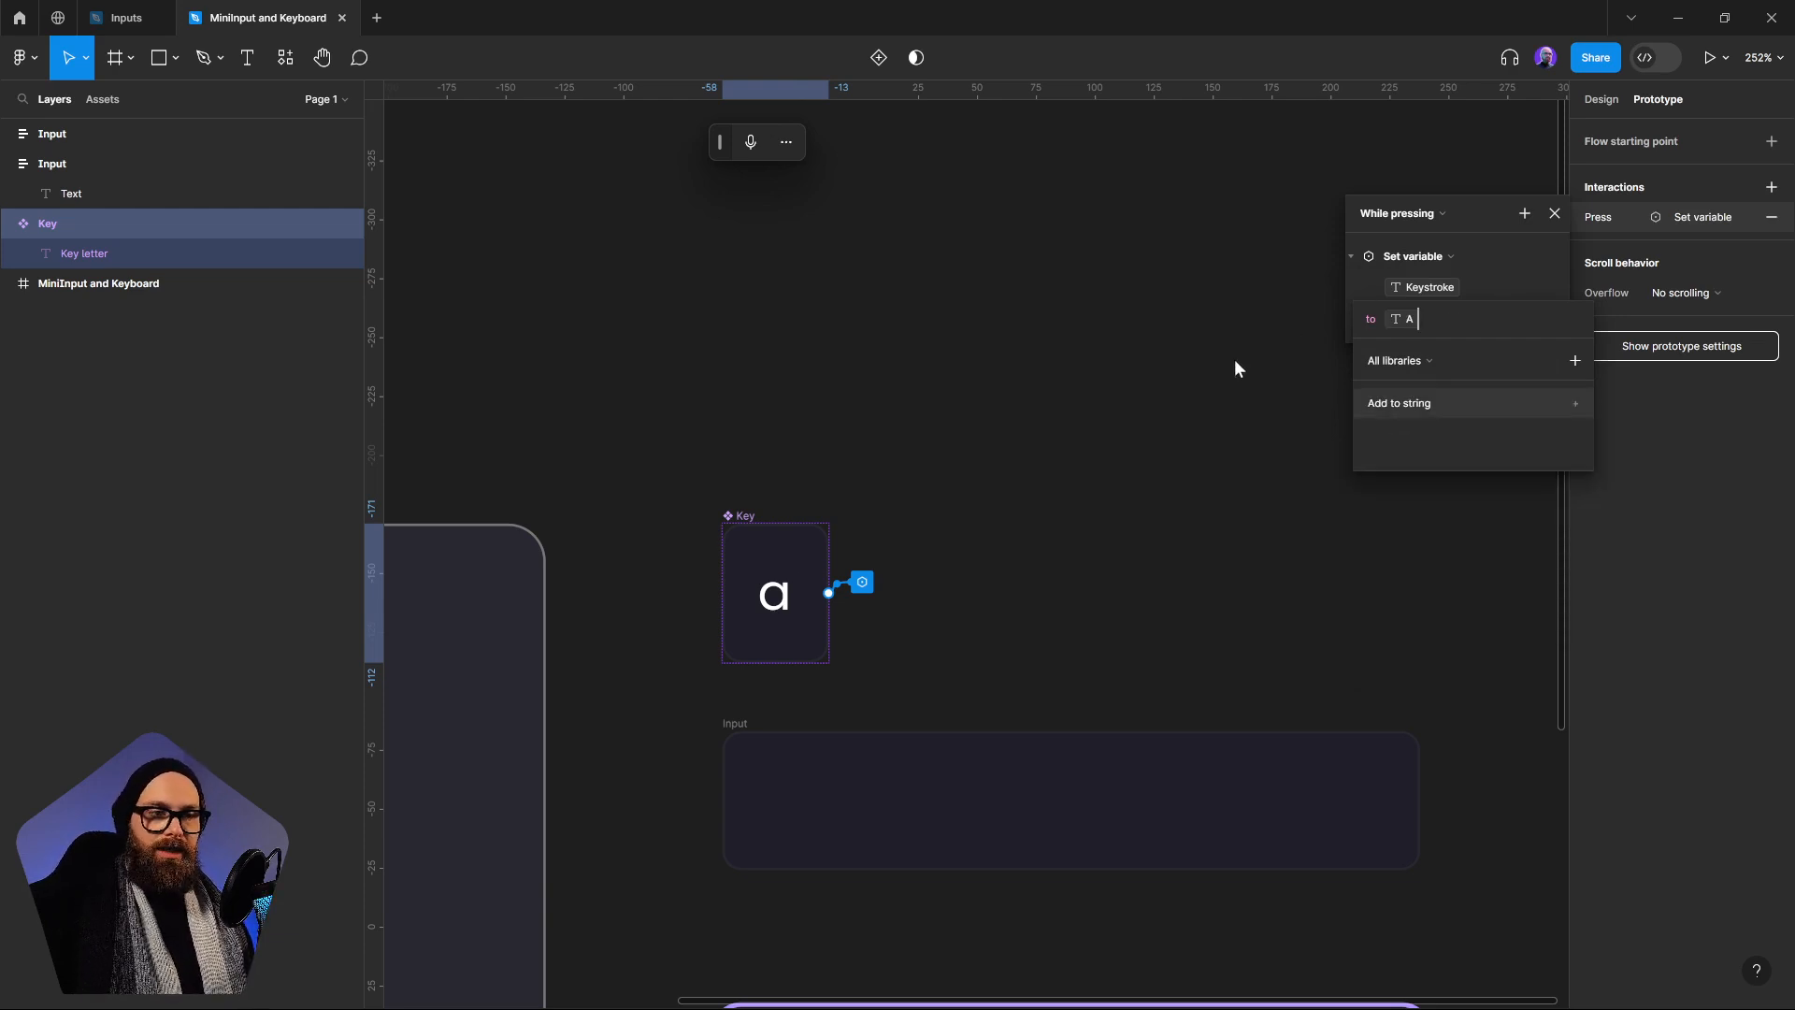
key("Return")
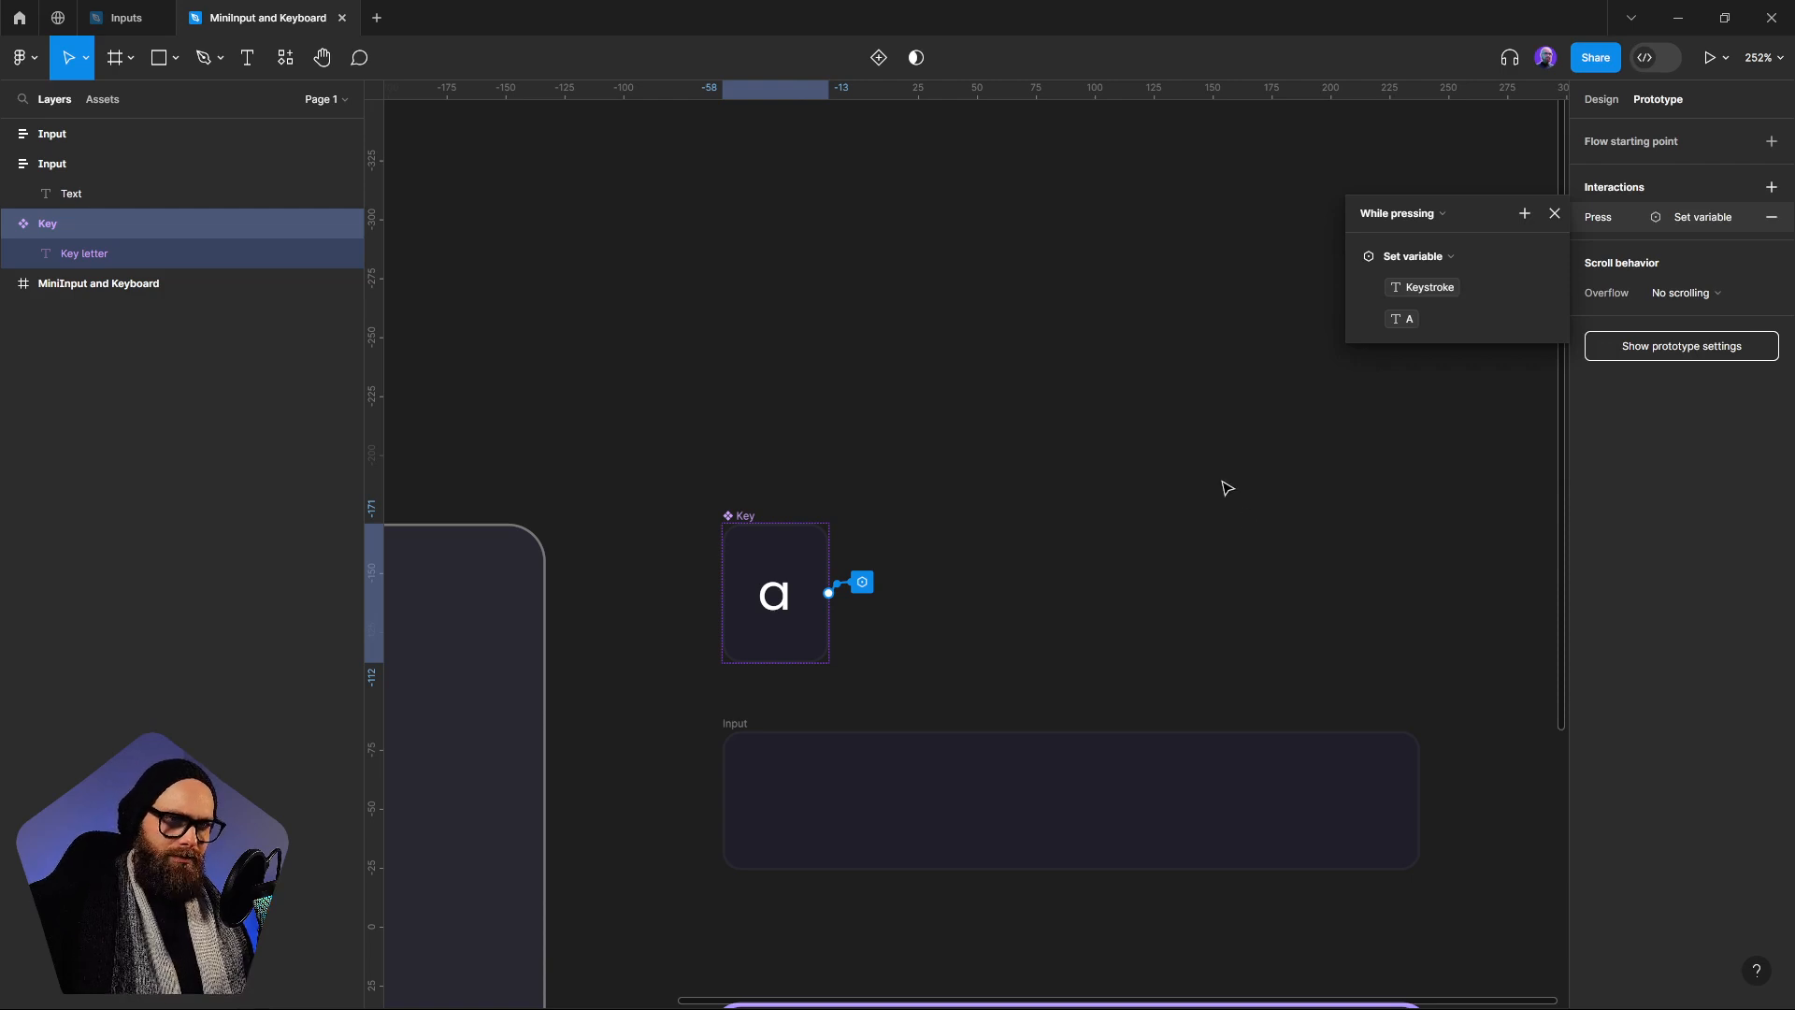
left_click(1118, 479)
scroll(1169, 519, "down", 3)
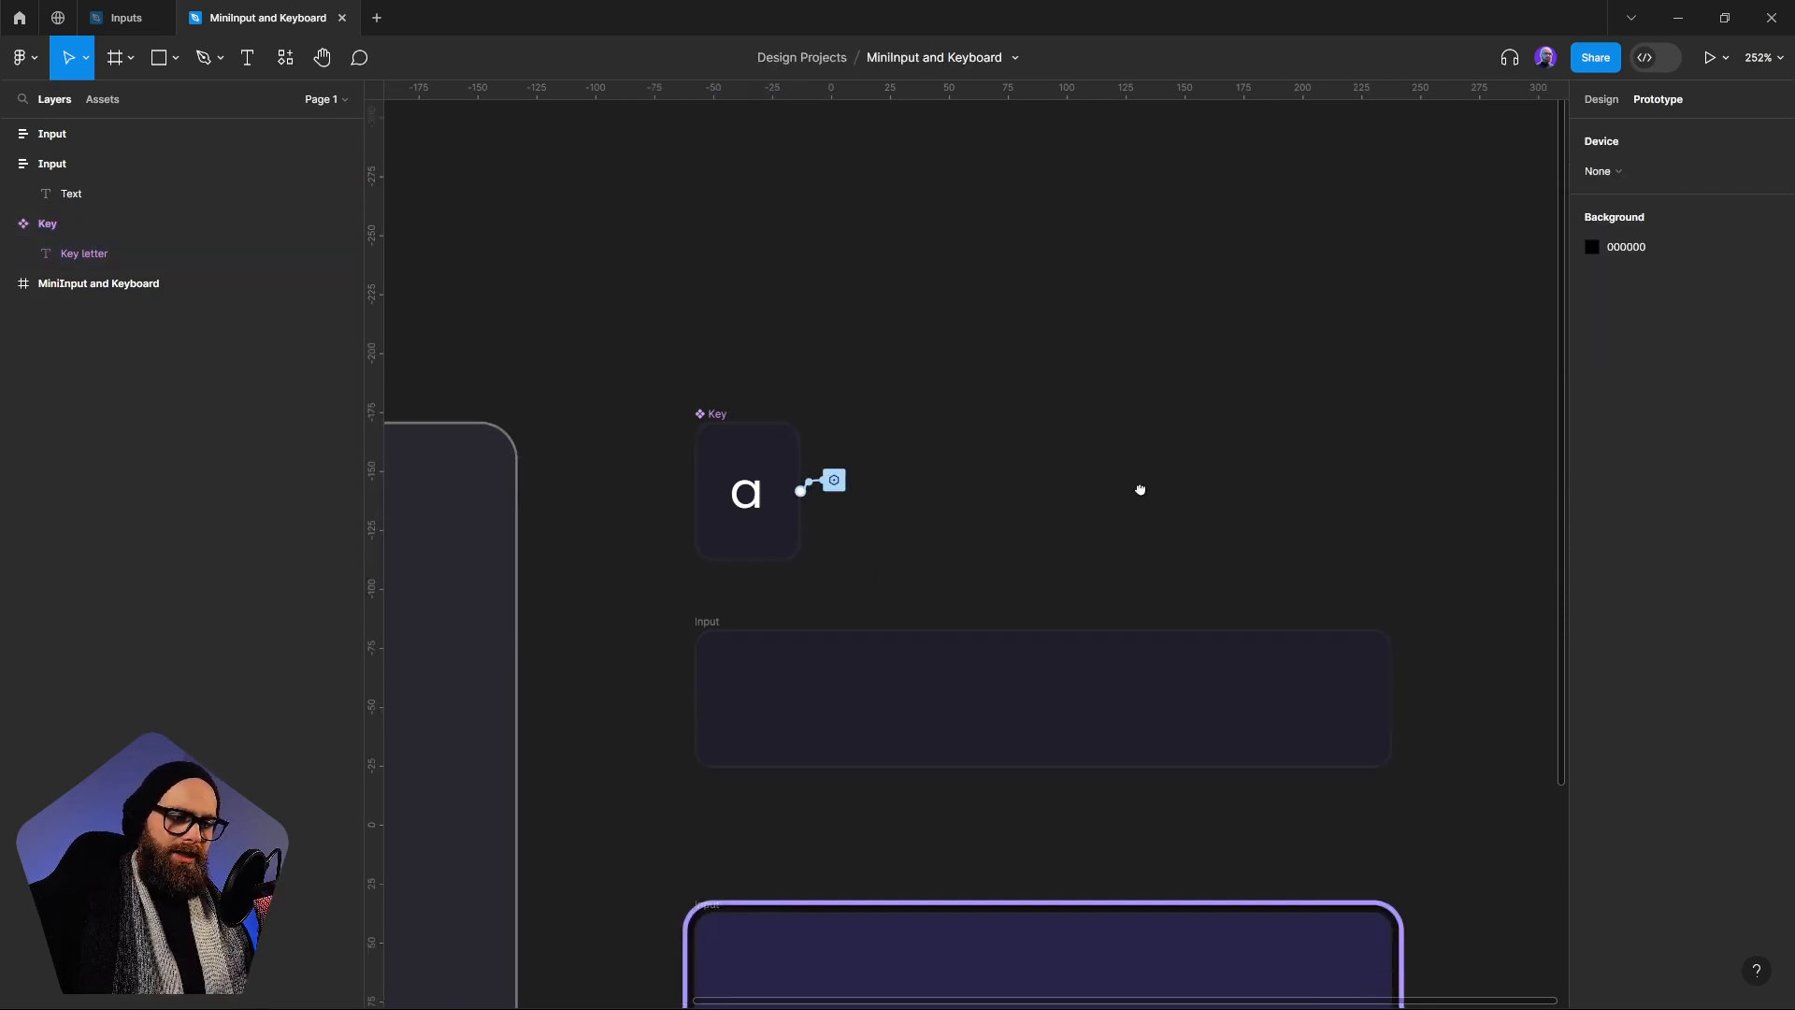
left_click(981, 718)
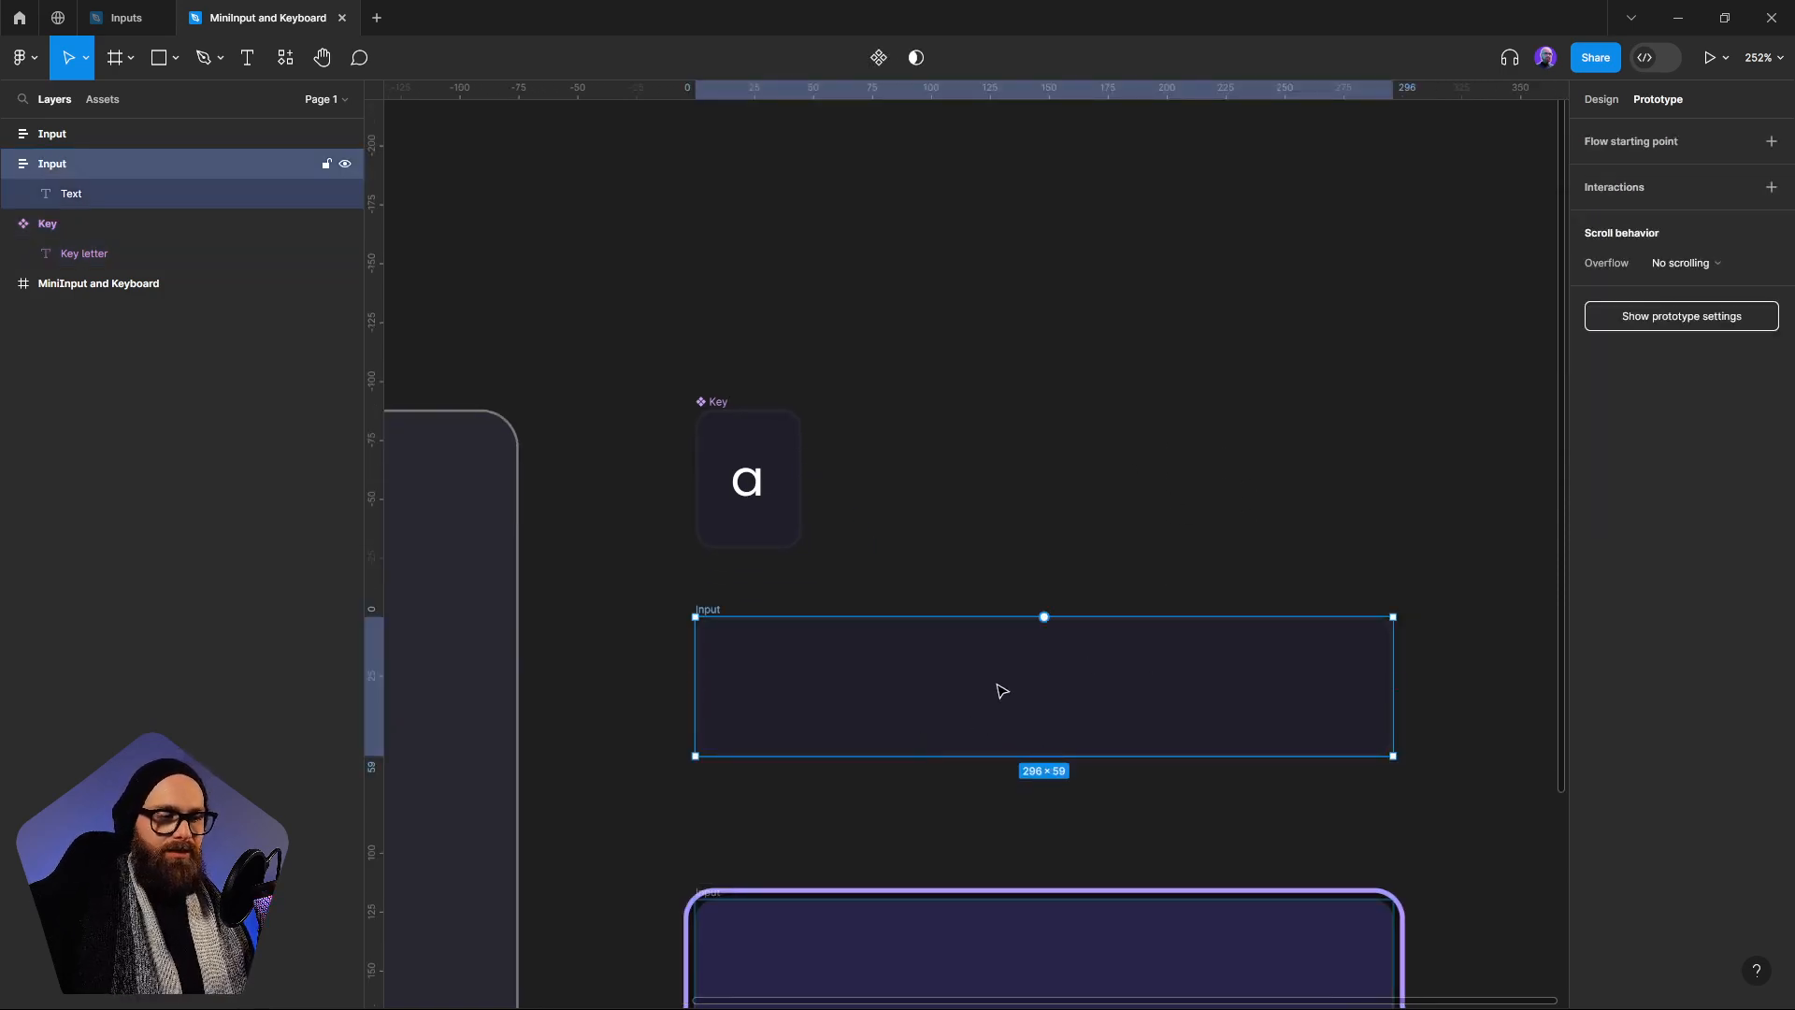
left_click(1370, 363)
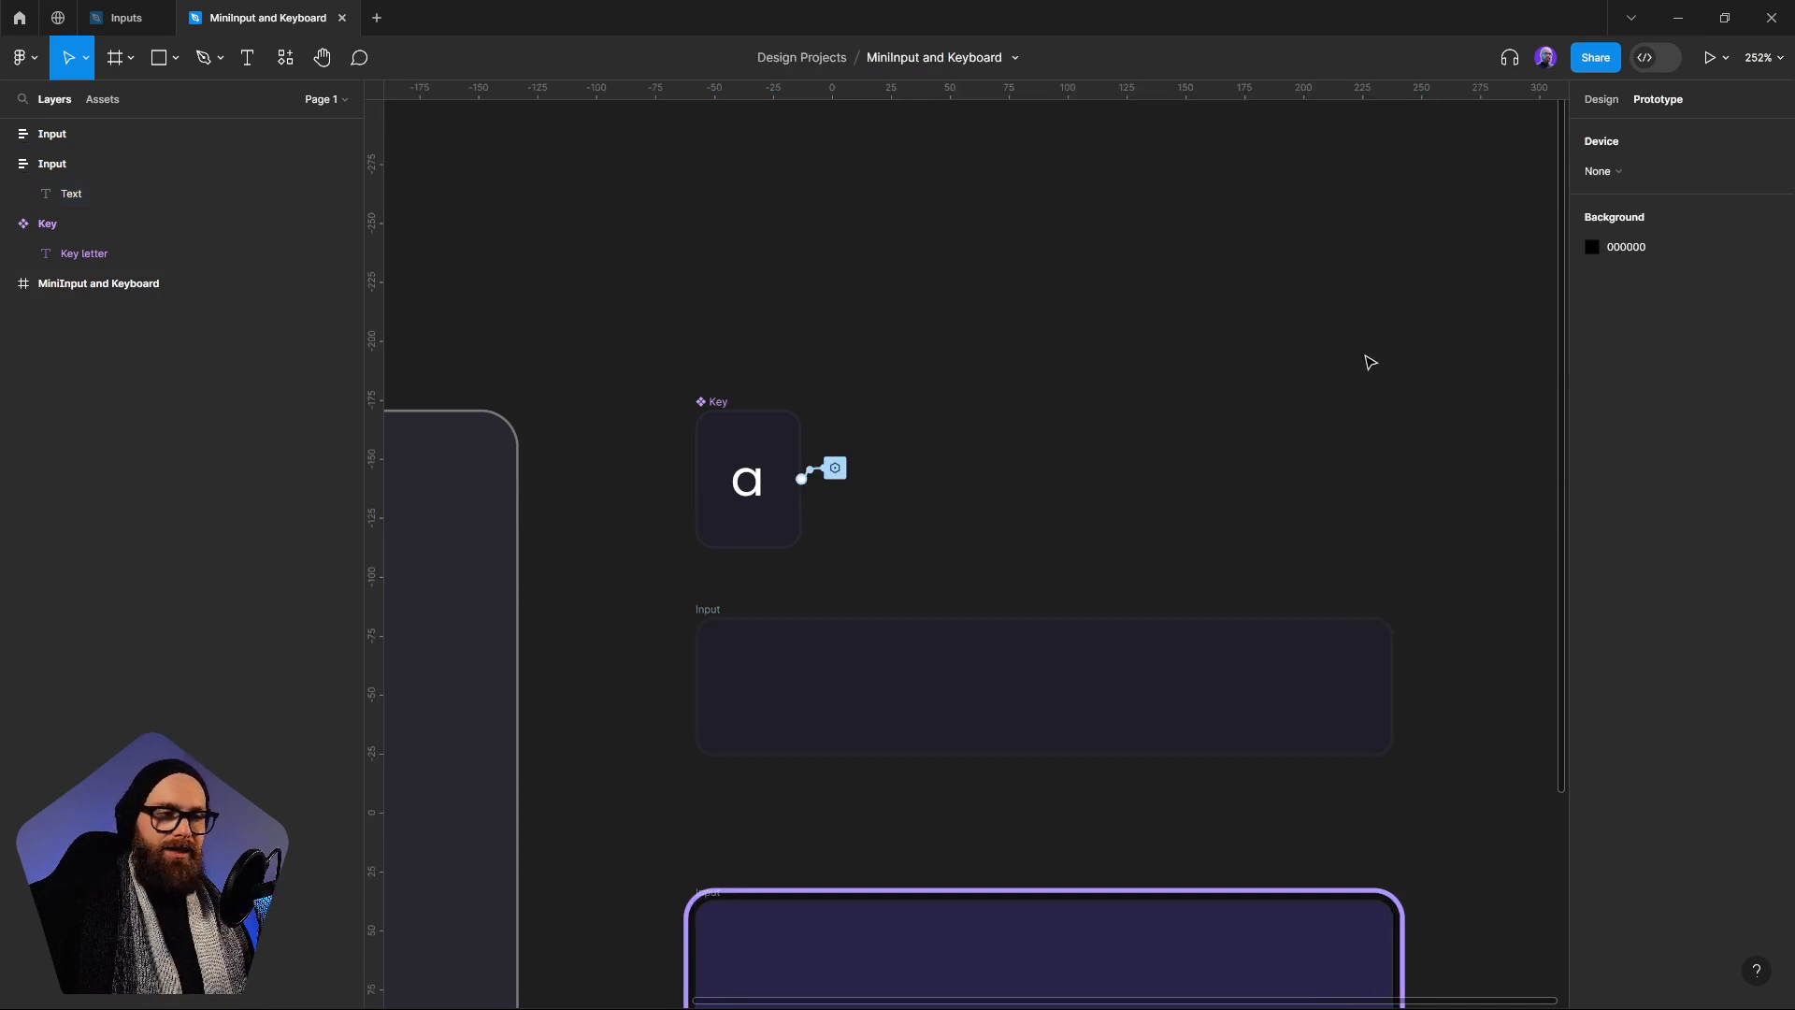
Add a text box about 94 × 36 reading "hi" near the top of the MiniInput and Keyboard frame
left_click_drag(595, 356, 1374, 242)
left_click(806, 409)
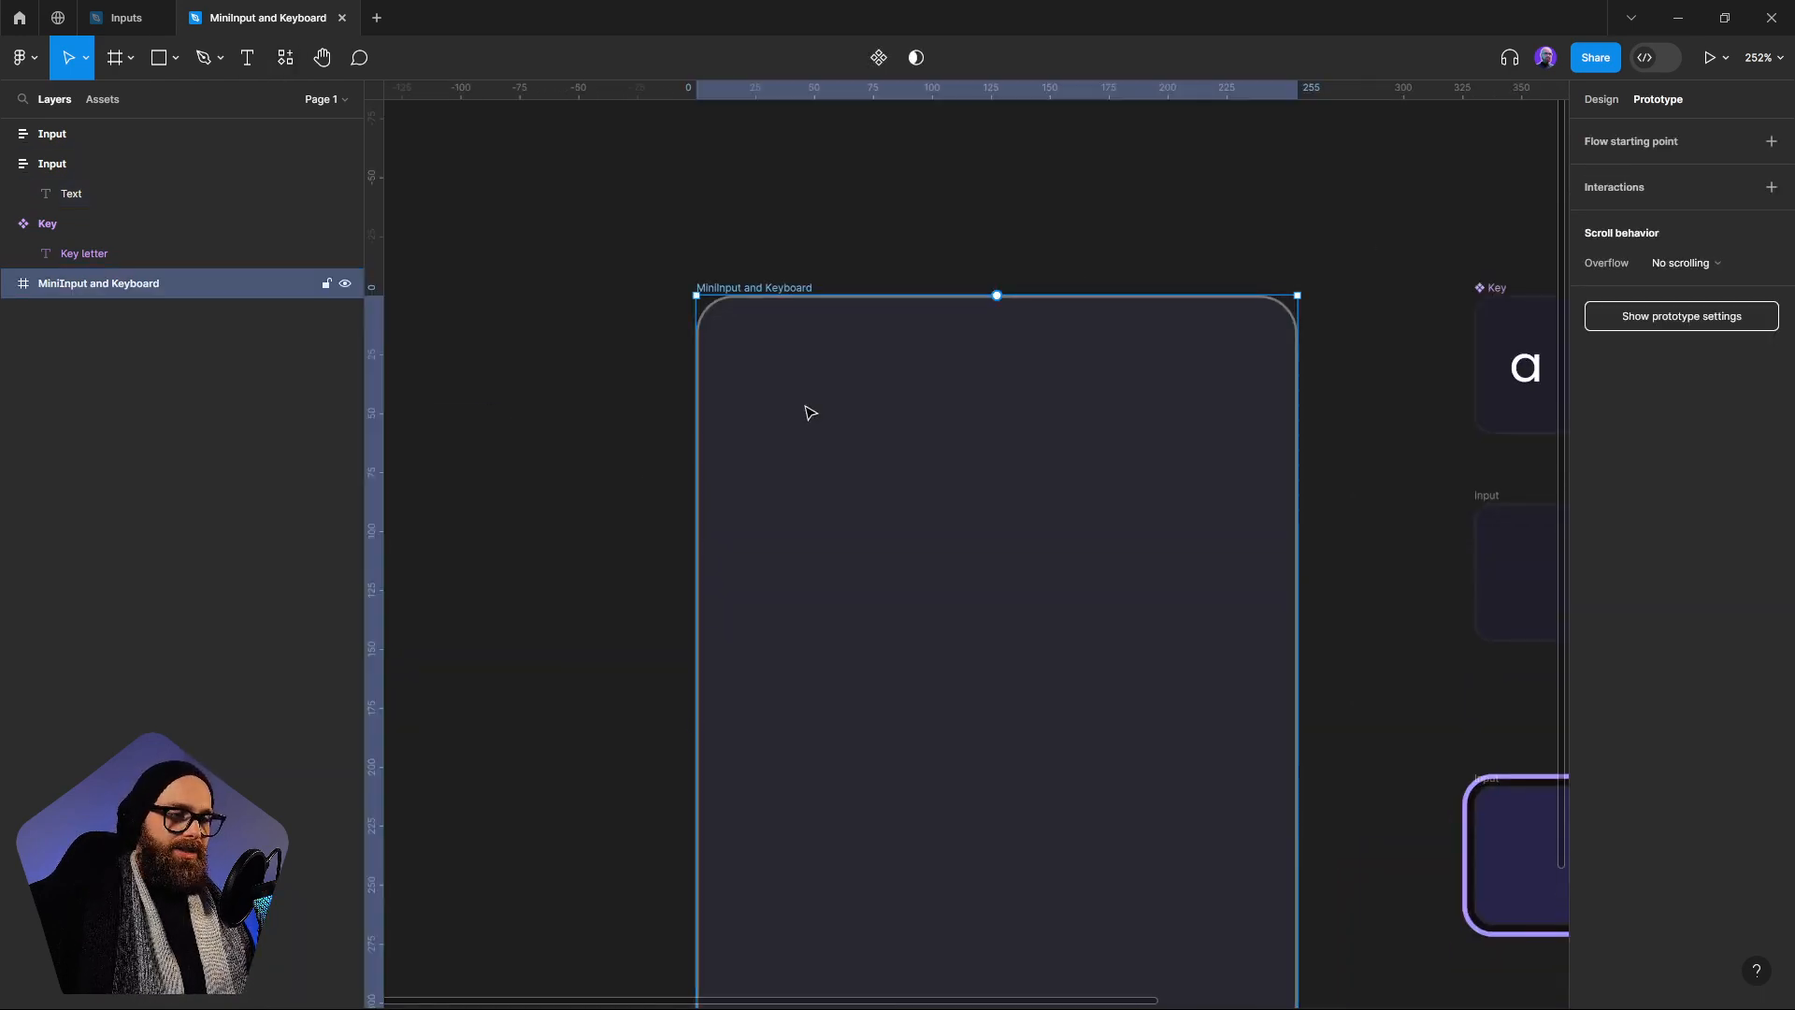
left_click(1597, 100)
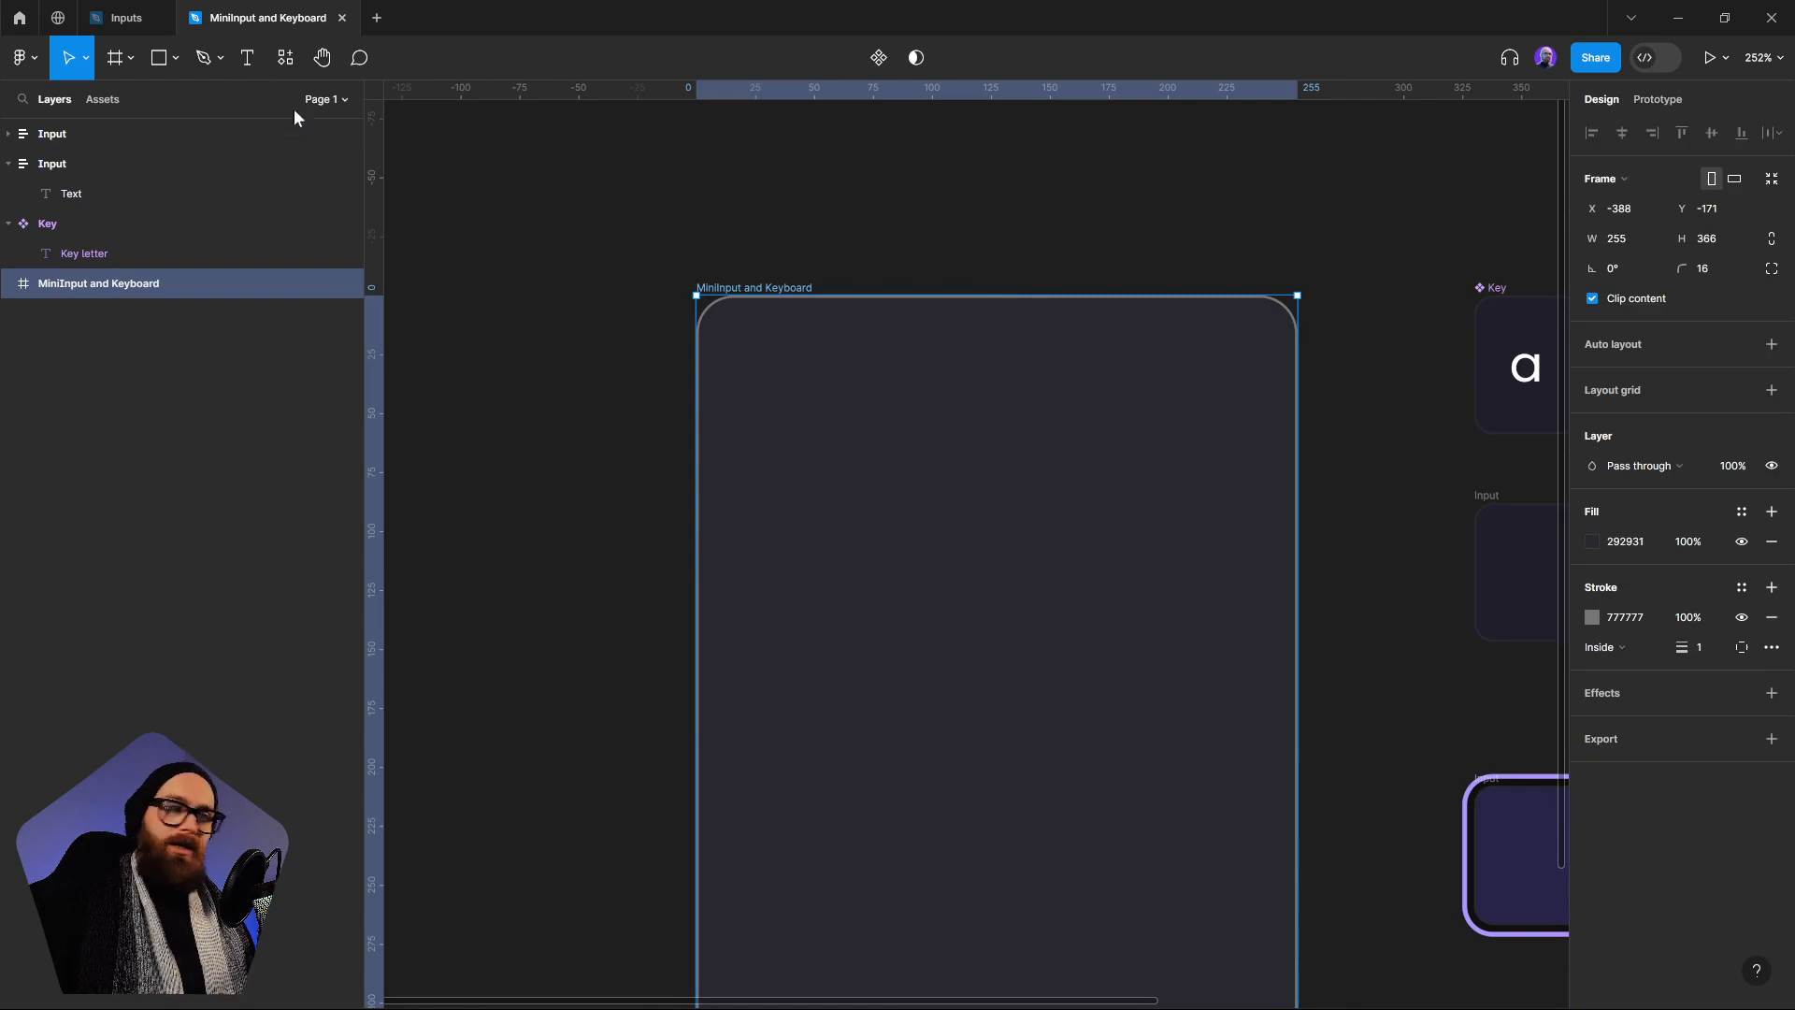
left_click(247, 57)
left_click_drag(908, 375, 1130, 460)
type("hi")
key("Escape")
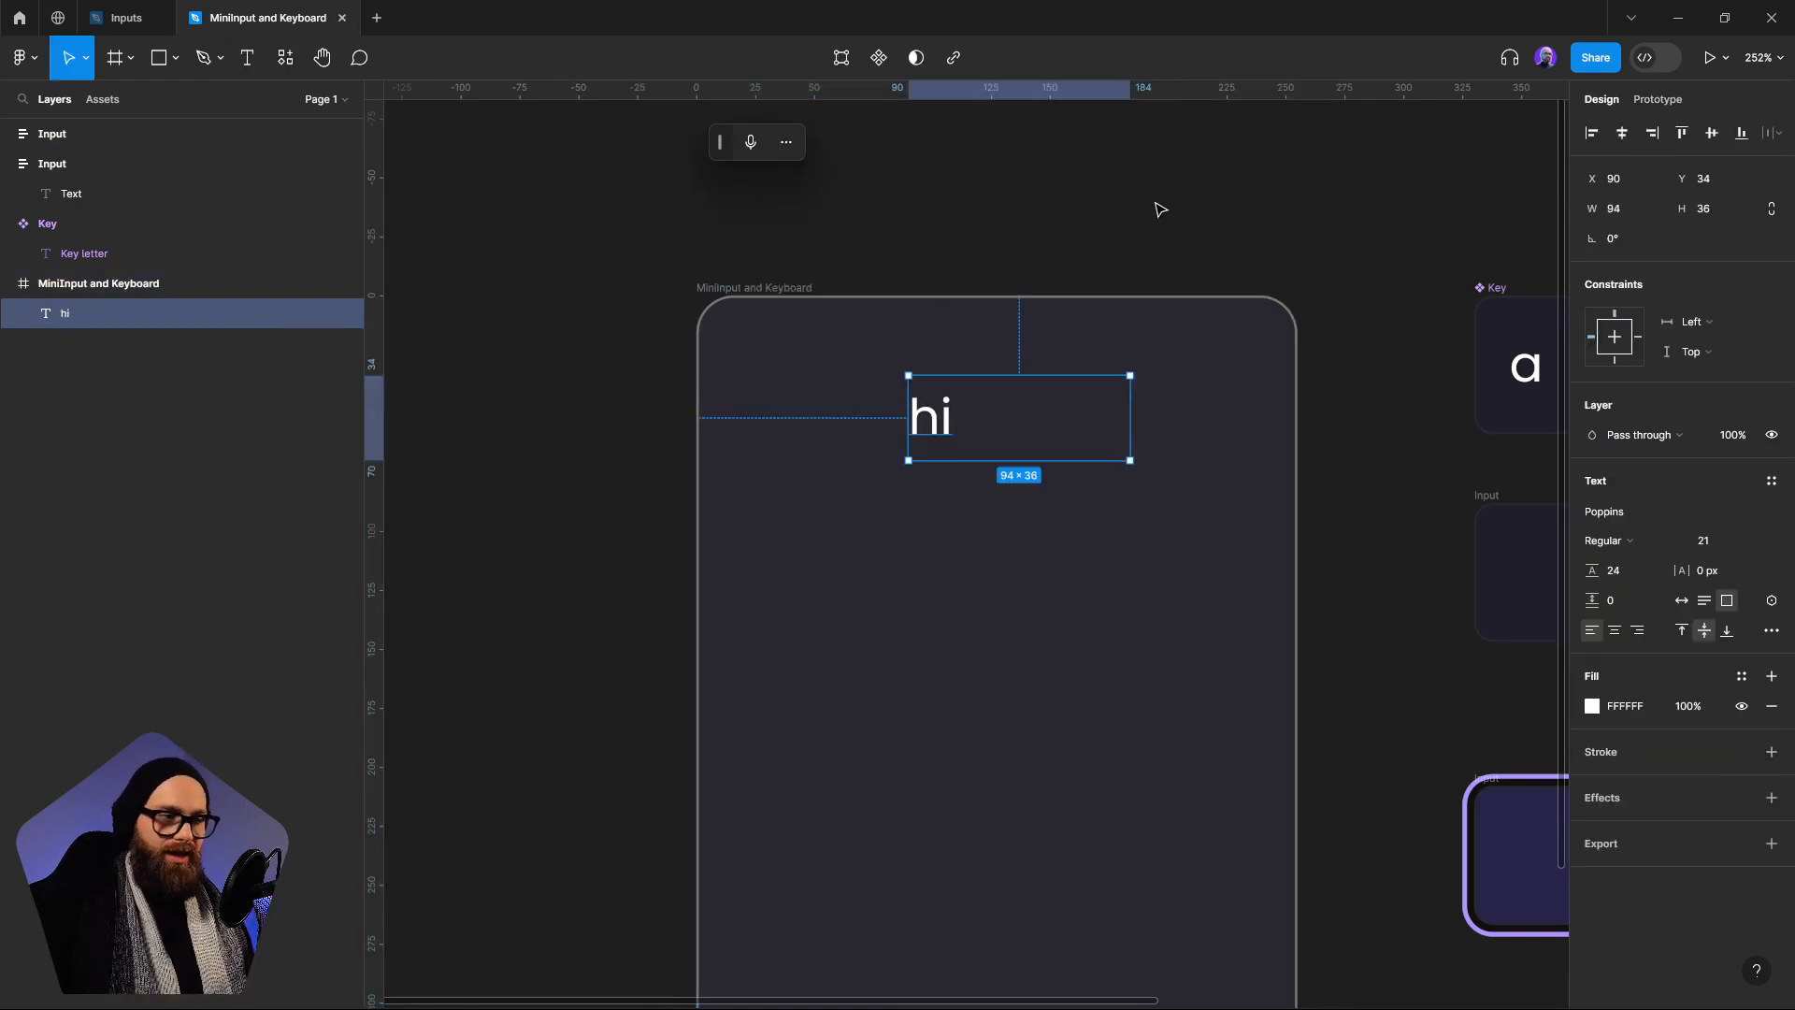
Place an instance of the Key component below the "hi" text in the MiniInput and Keyboard frame, at about X 92, Y 100
scroll(1253, 265, "right", 3)
left_click_drag(1432, 316, 879, 593)
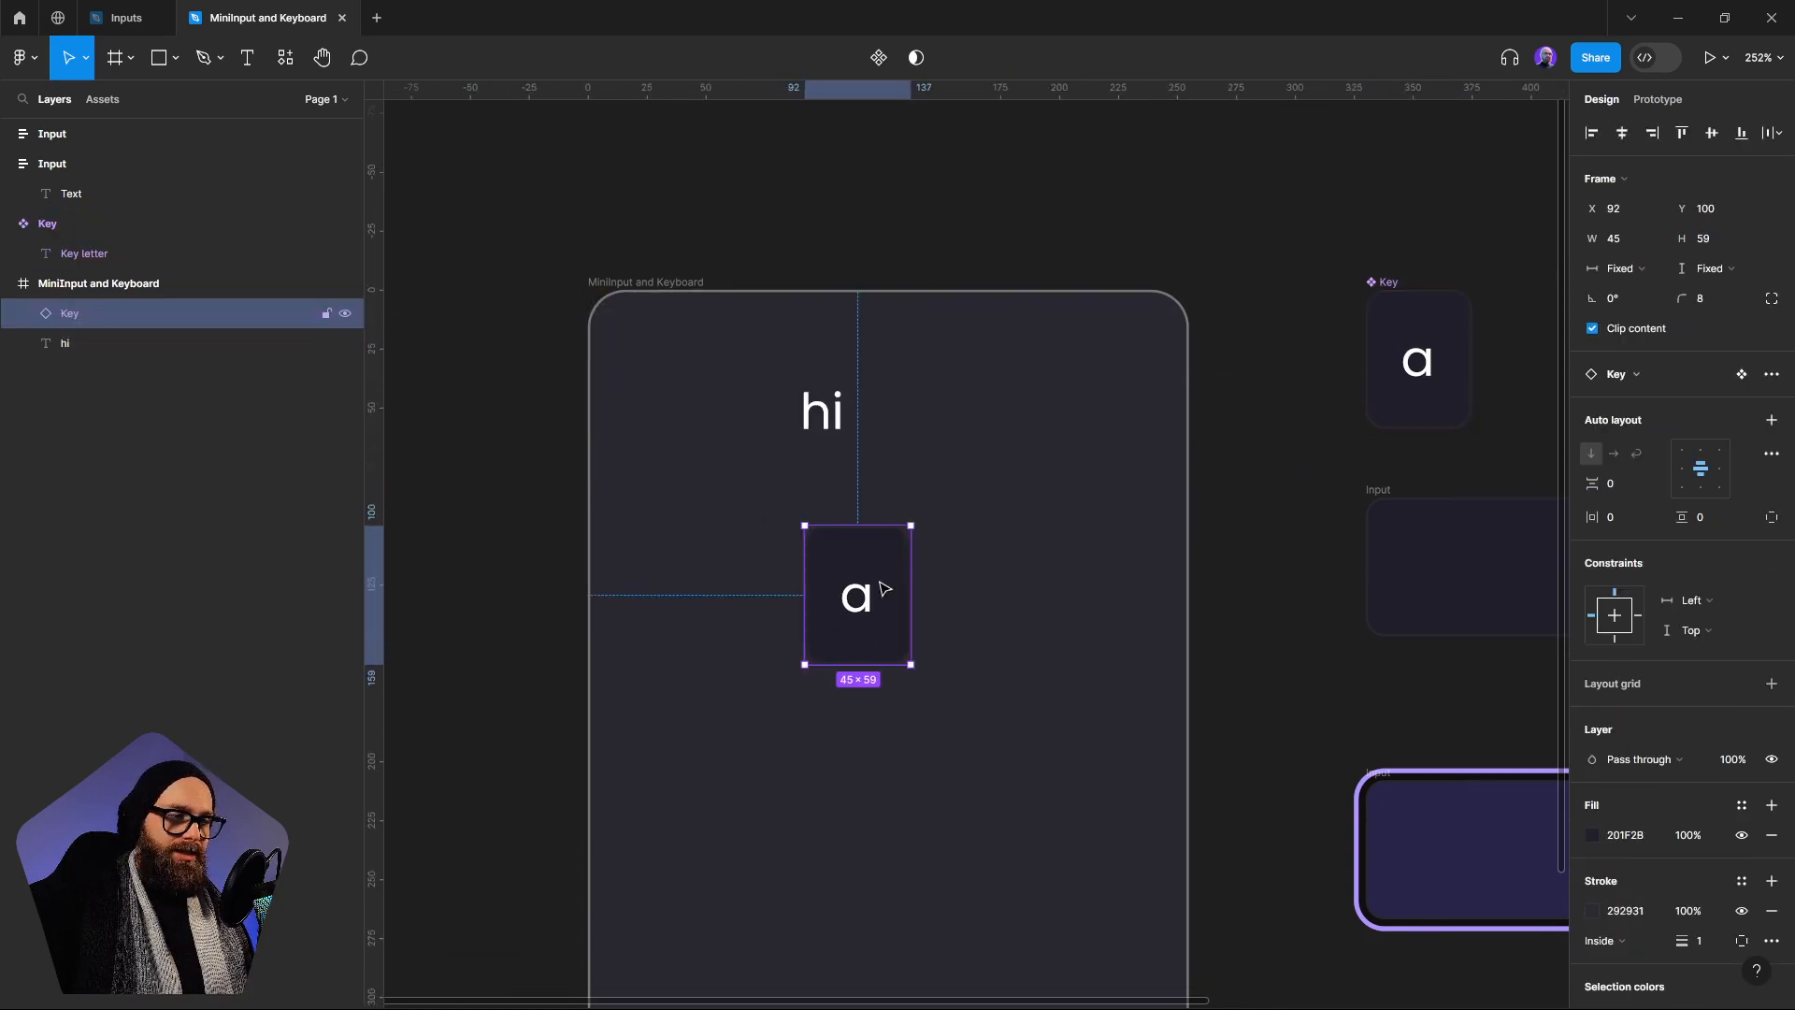
Bind the "hi" text to the Keystroke variable and shift the text box left to about X 82
left_click(823, 432)
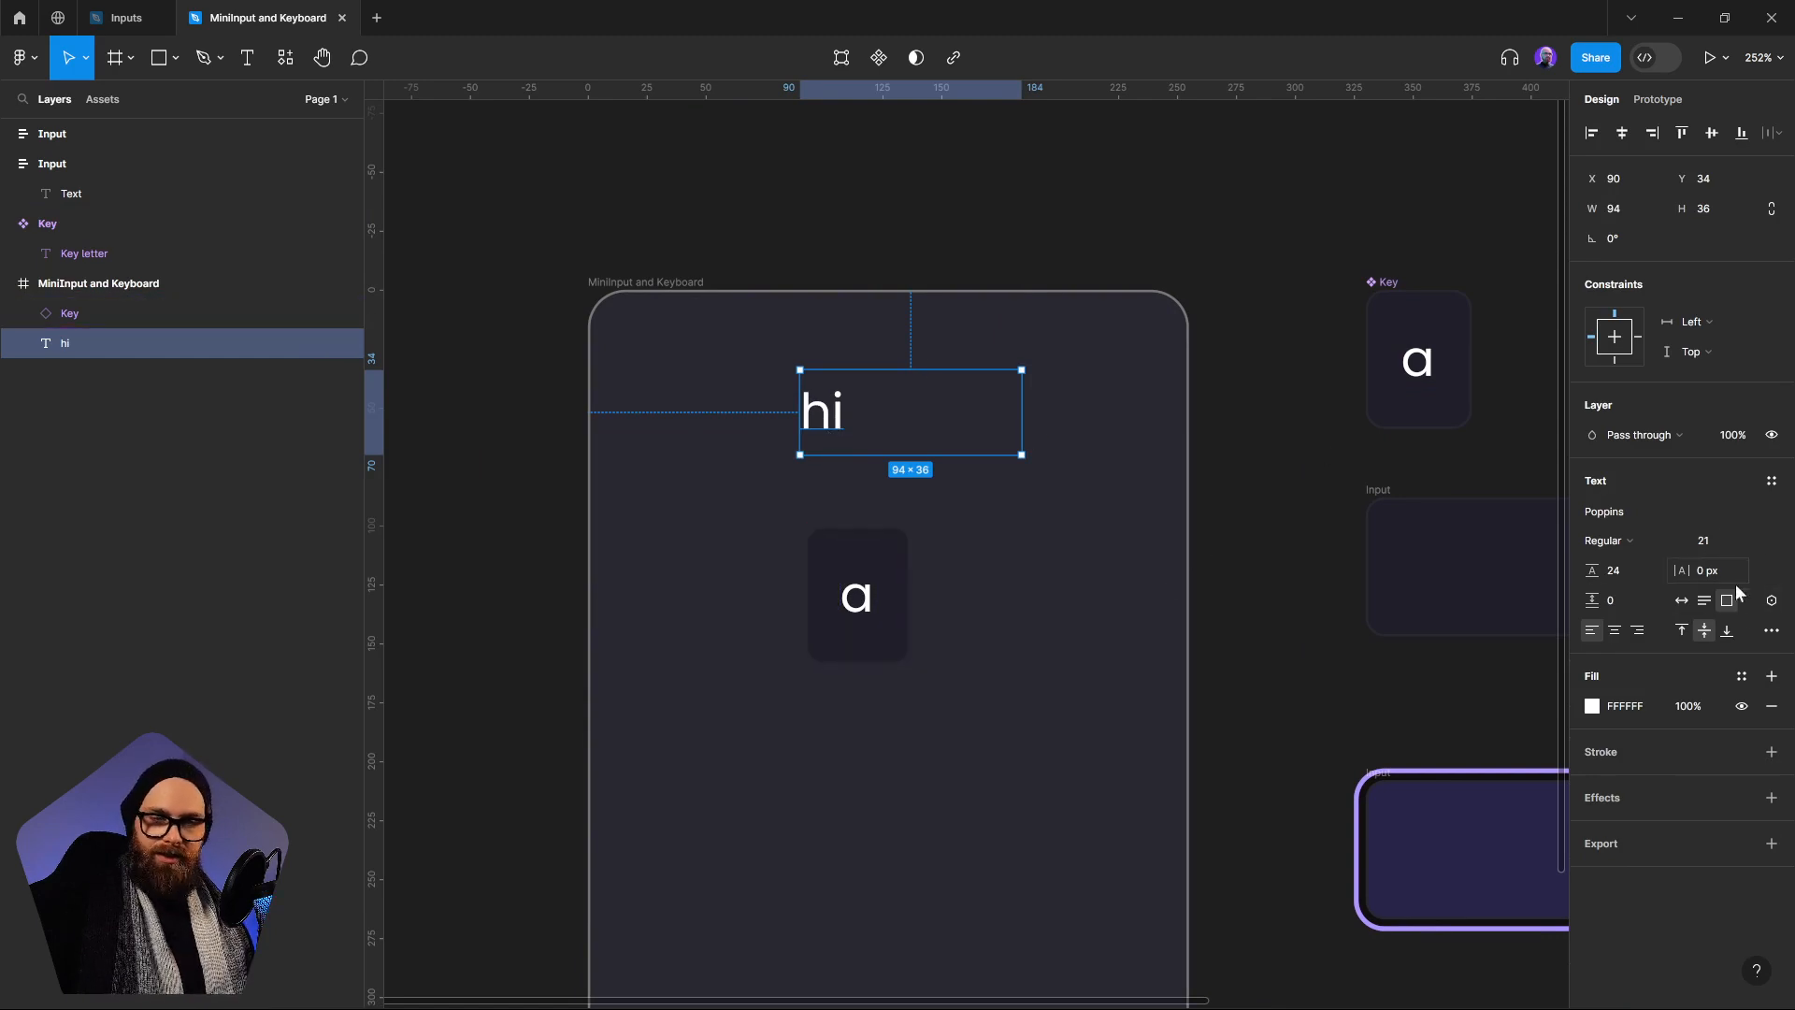
left_click(1772, 601)
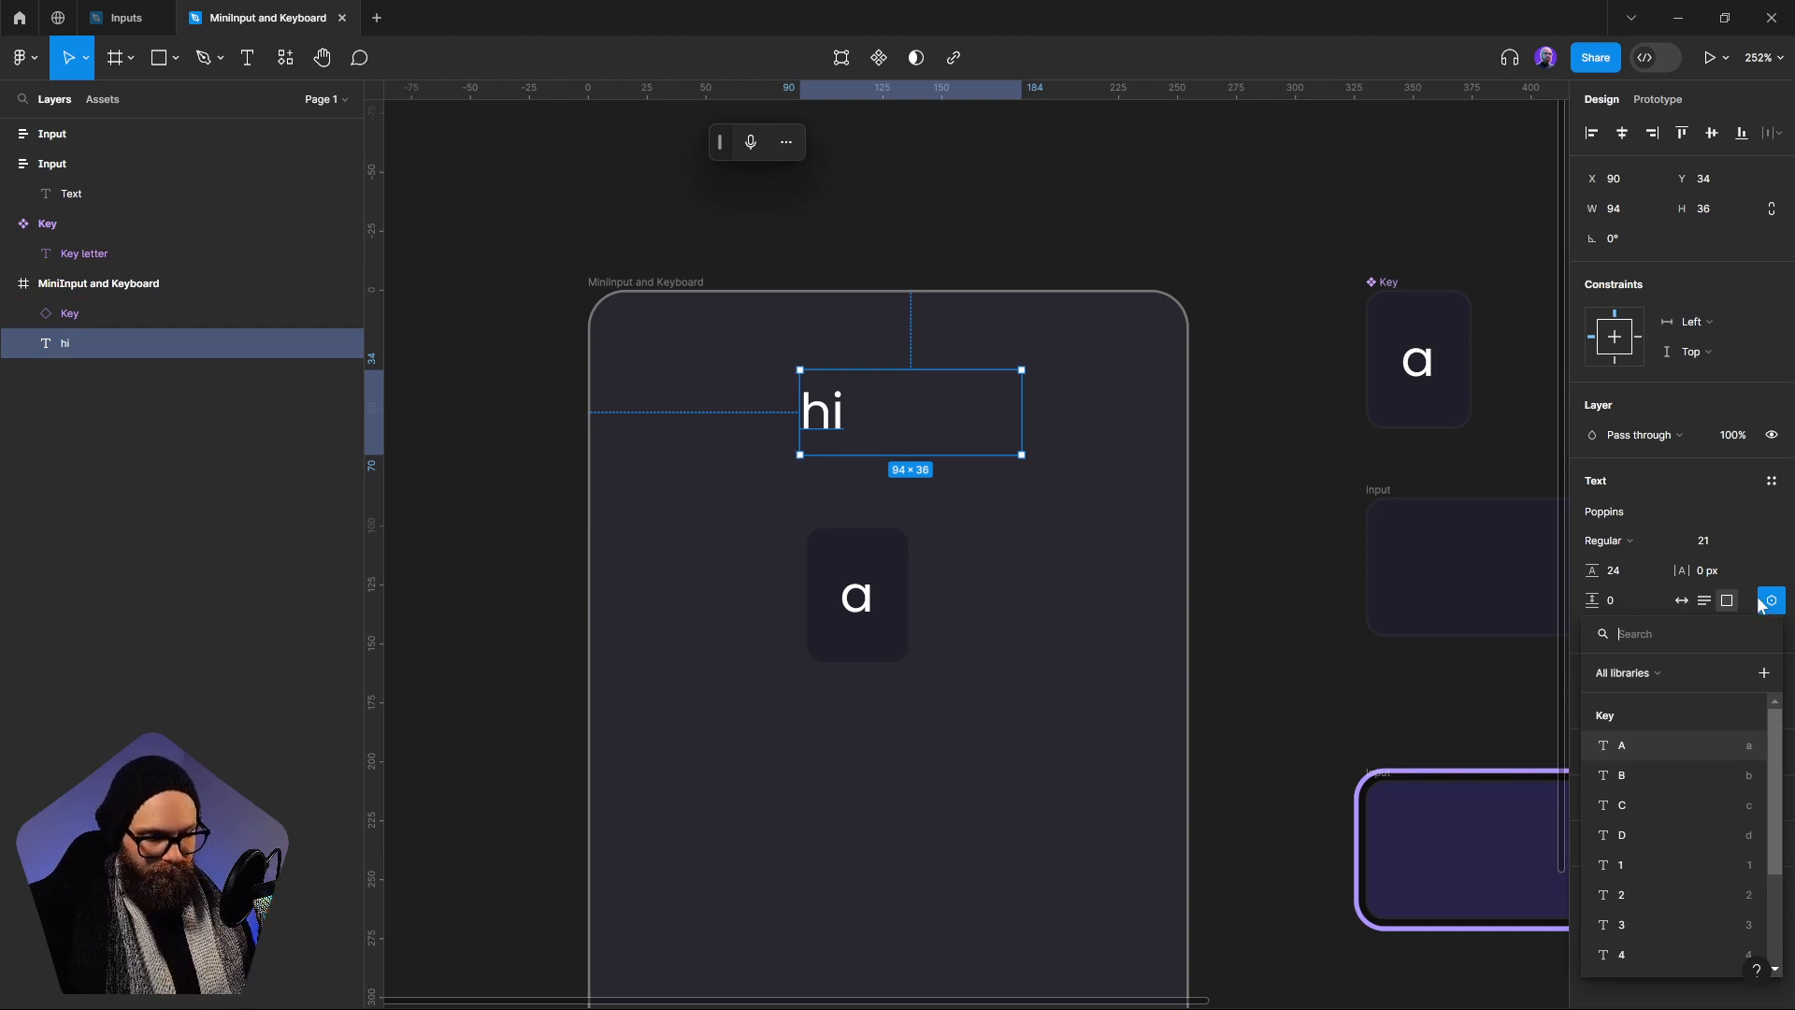
type("k")
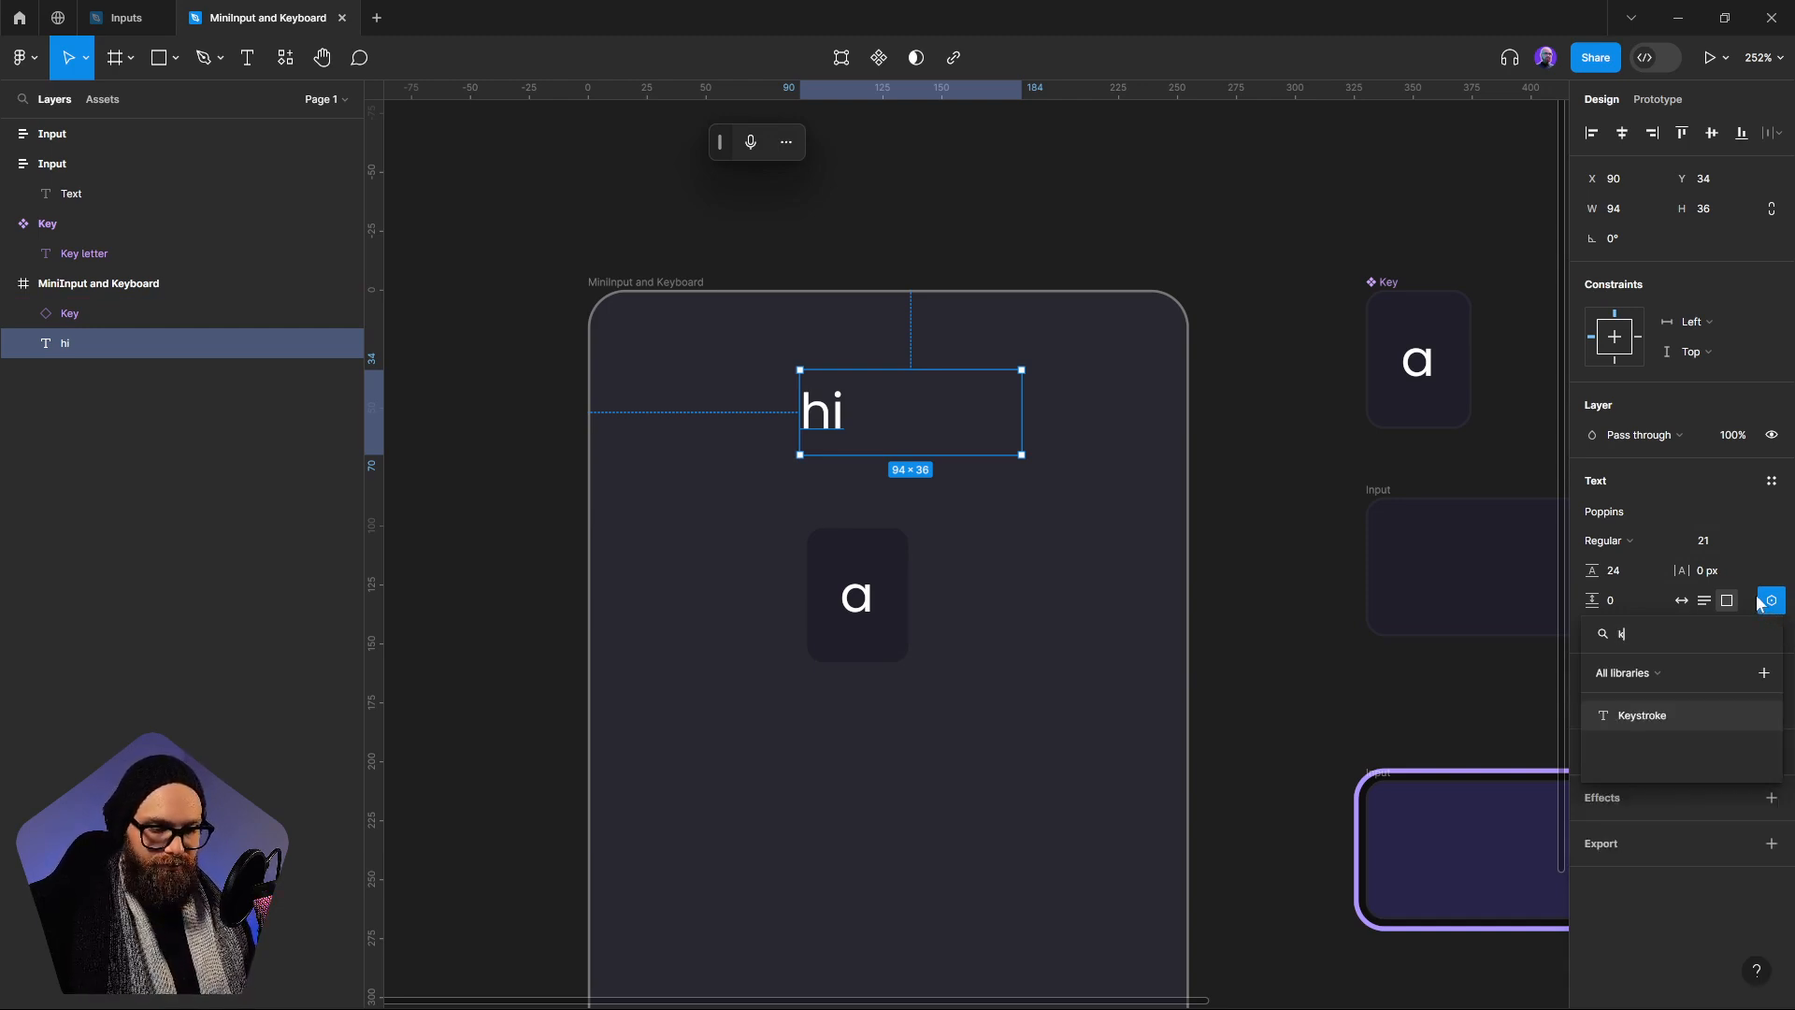
left_click(1741, 715)
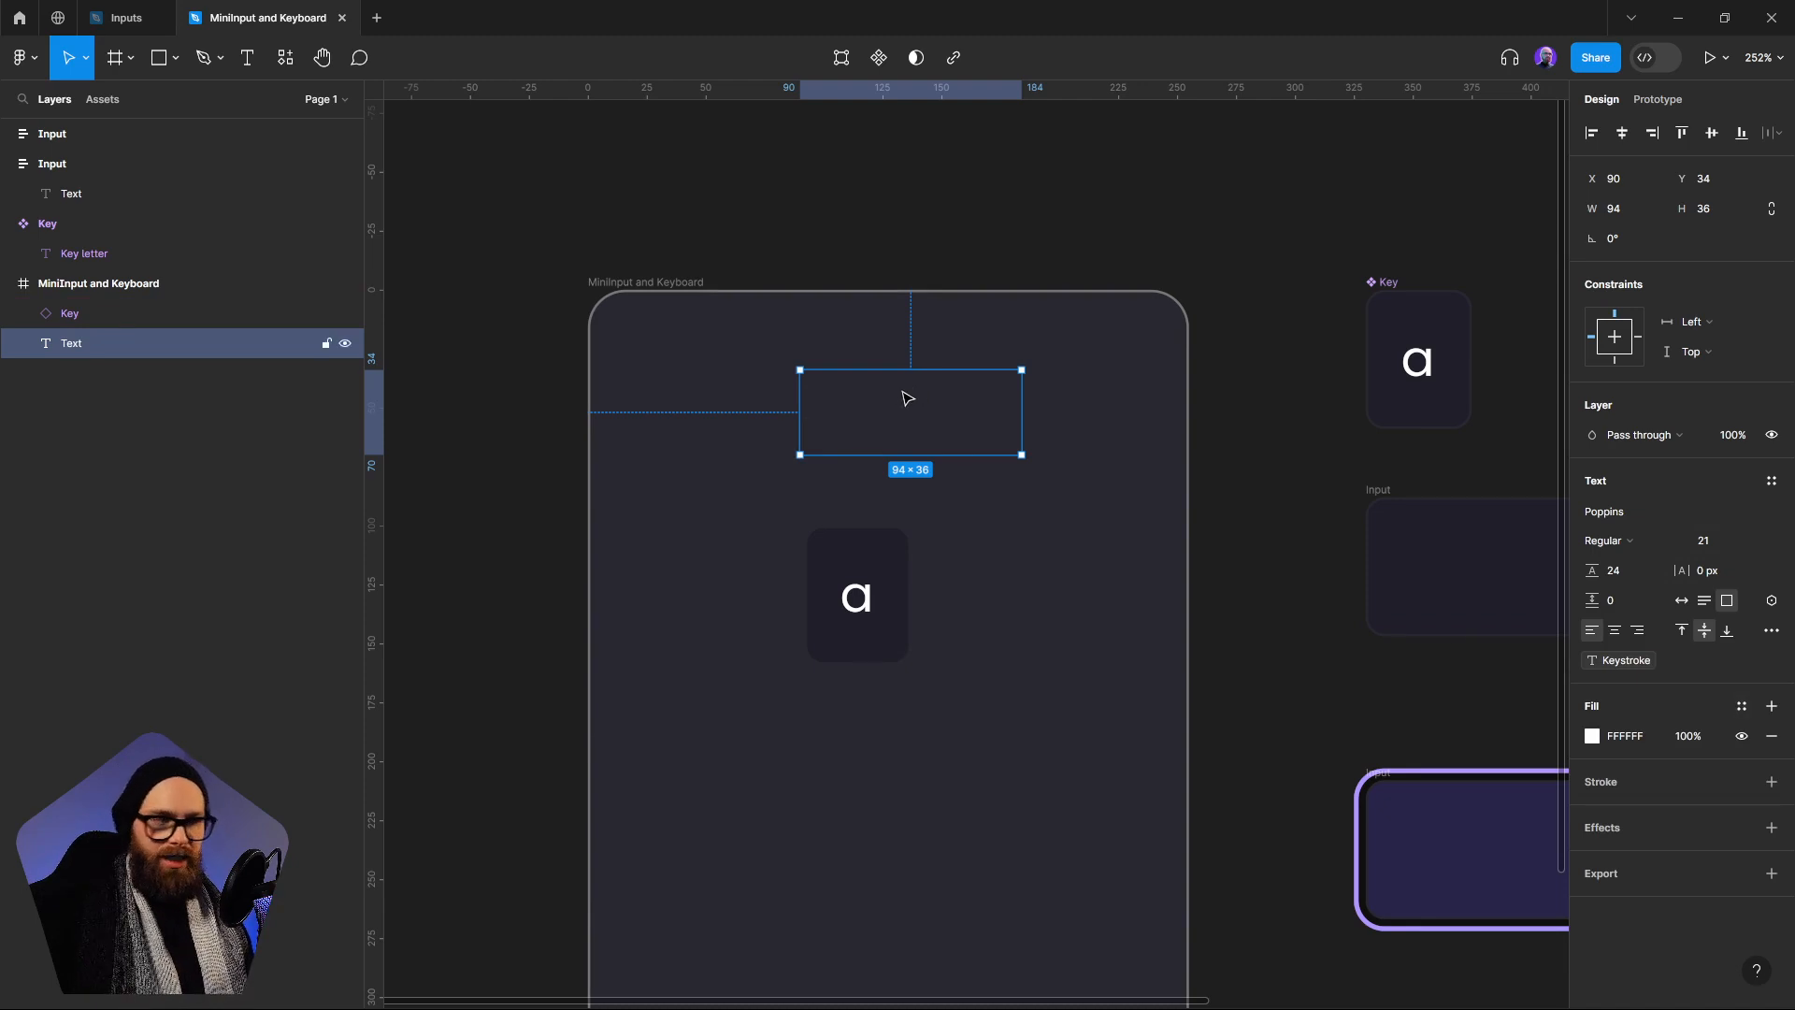
left_click_drag(923, 412, 918, 419)
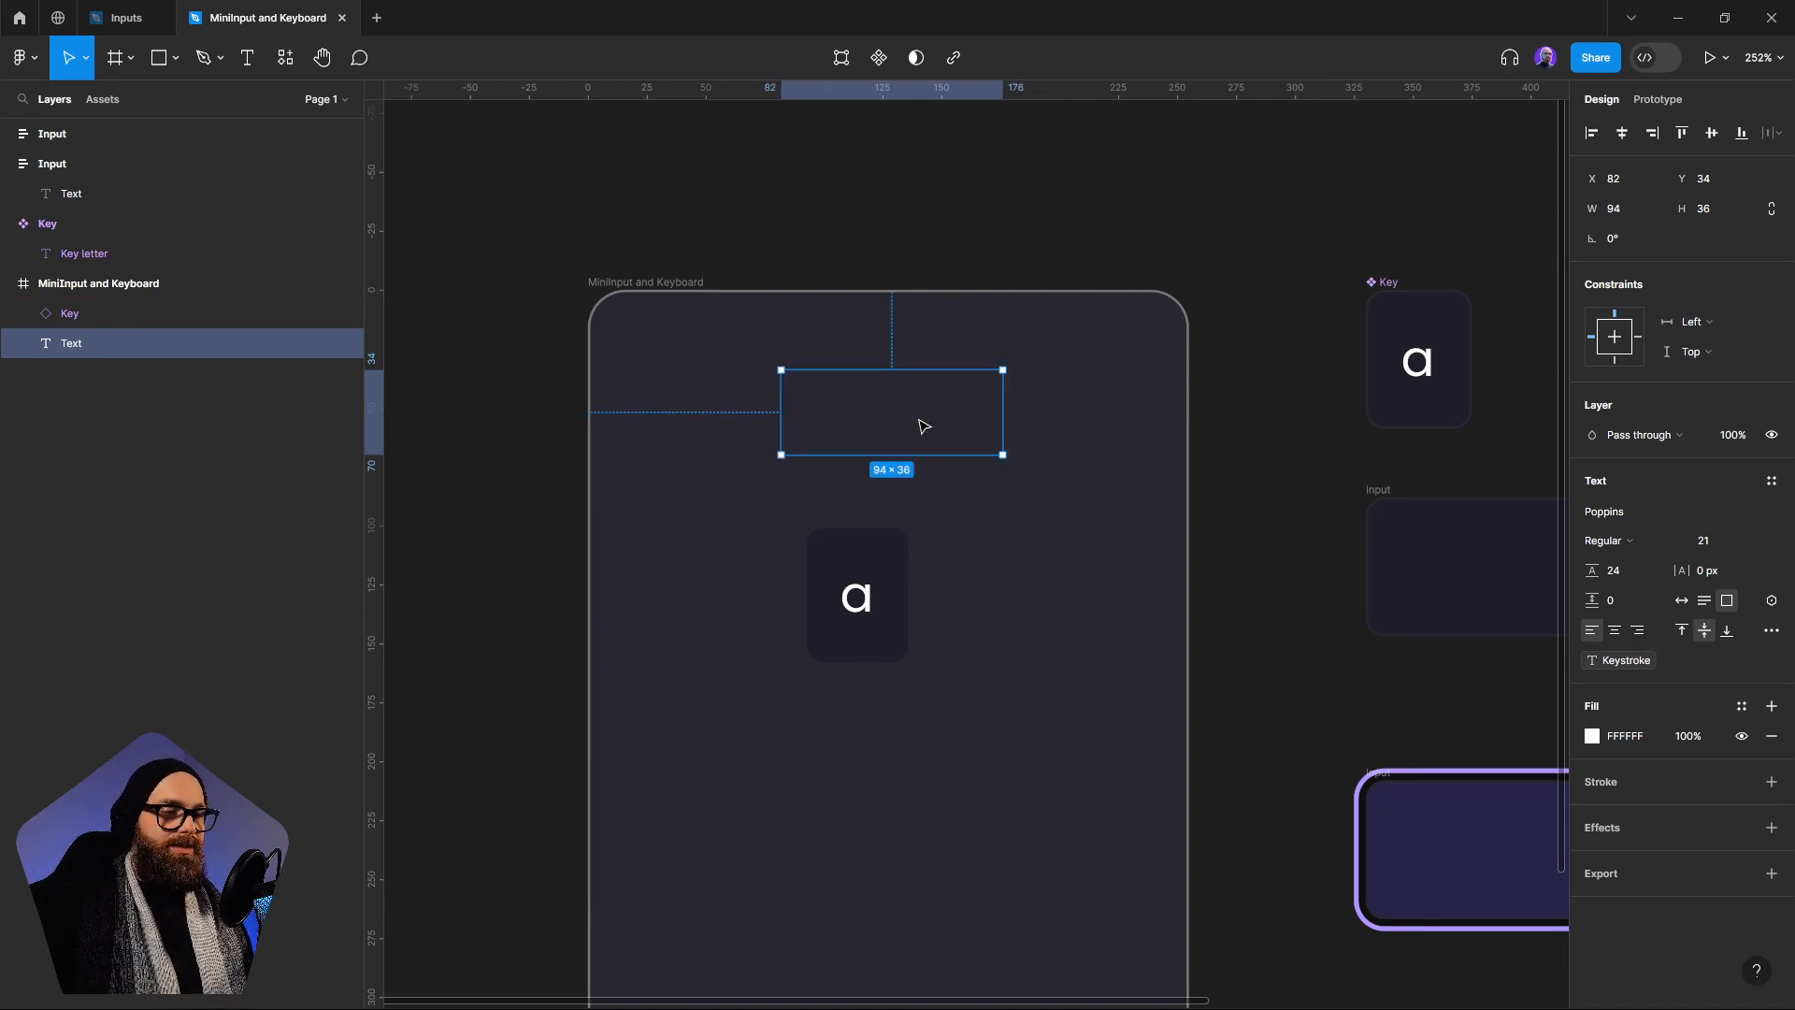
left_click(1032, 693)
Preview the MiniInput and Keyboard frame, test the "a" key in it, and close the preview
left_click(655, 282)
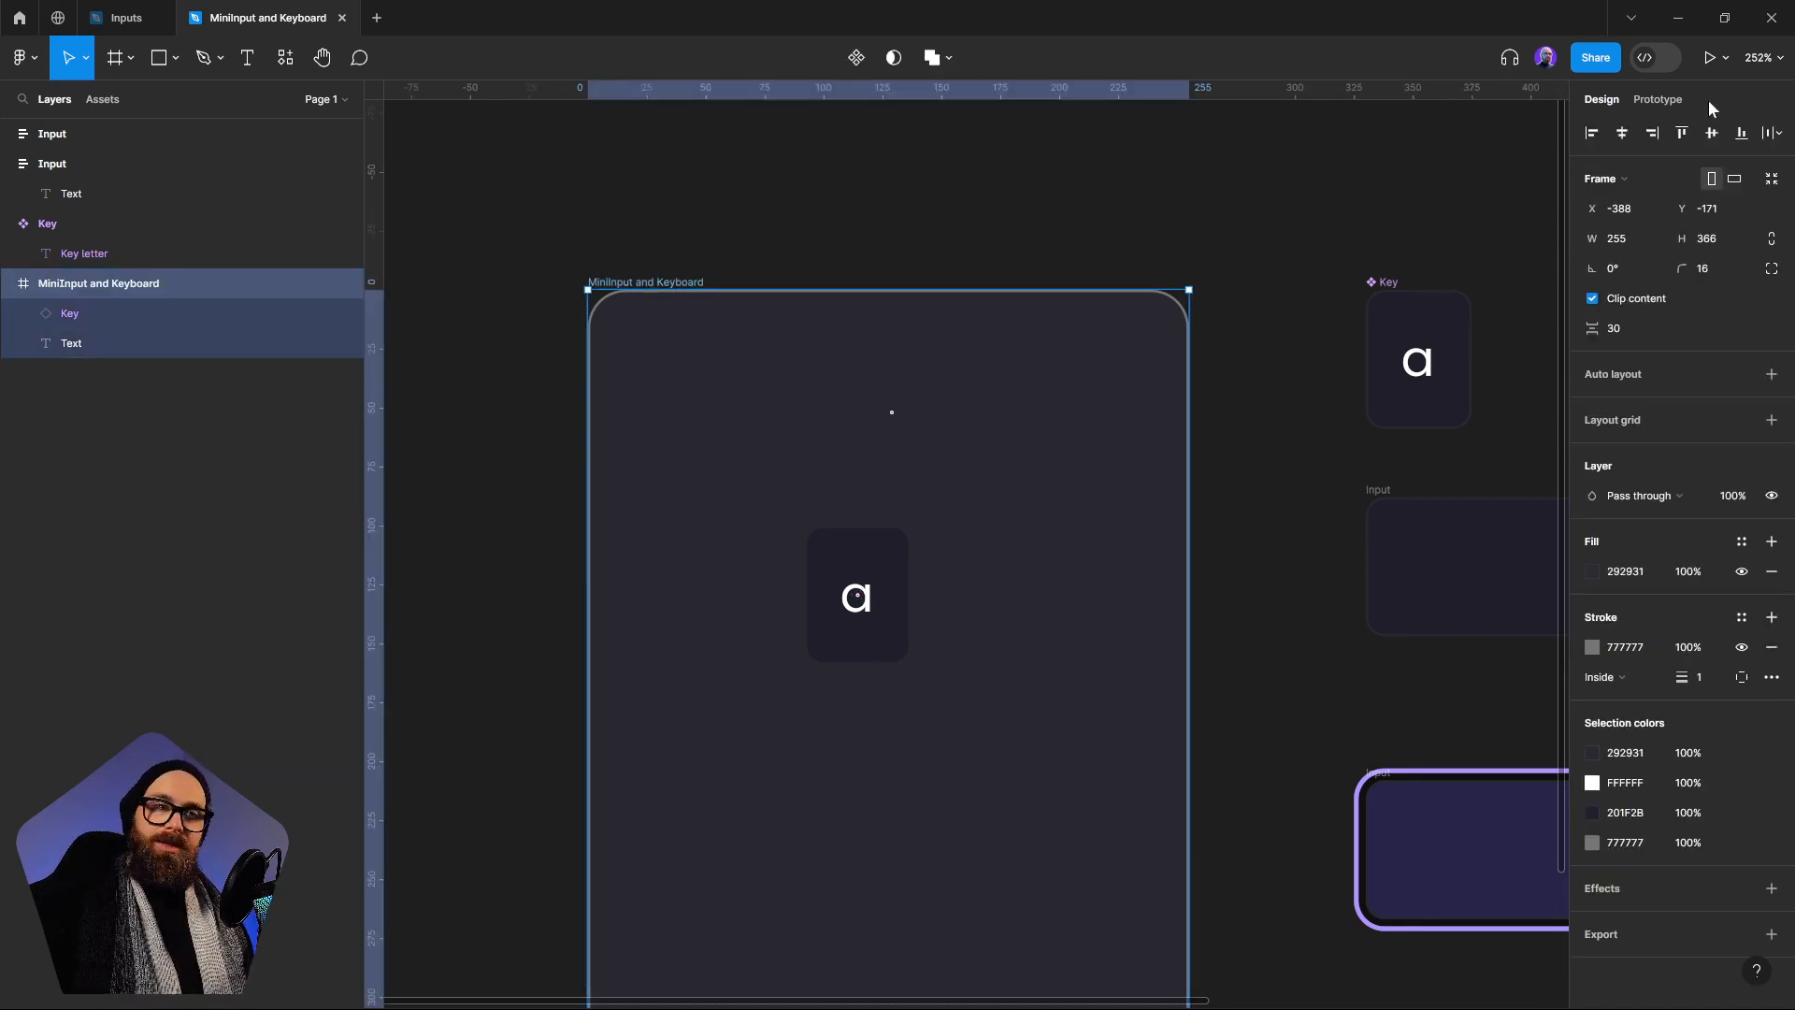
left_click(1725, 57)
left_click(1720, 125)
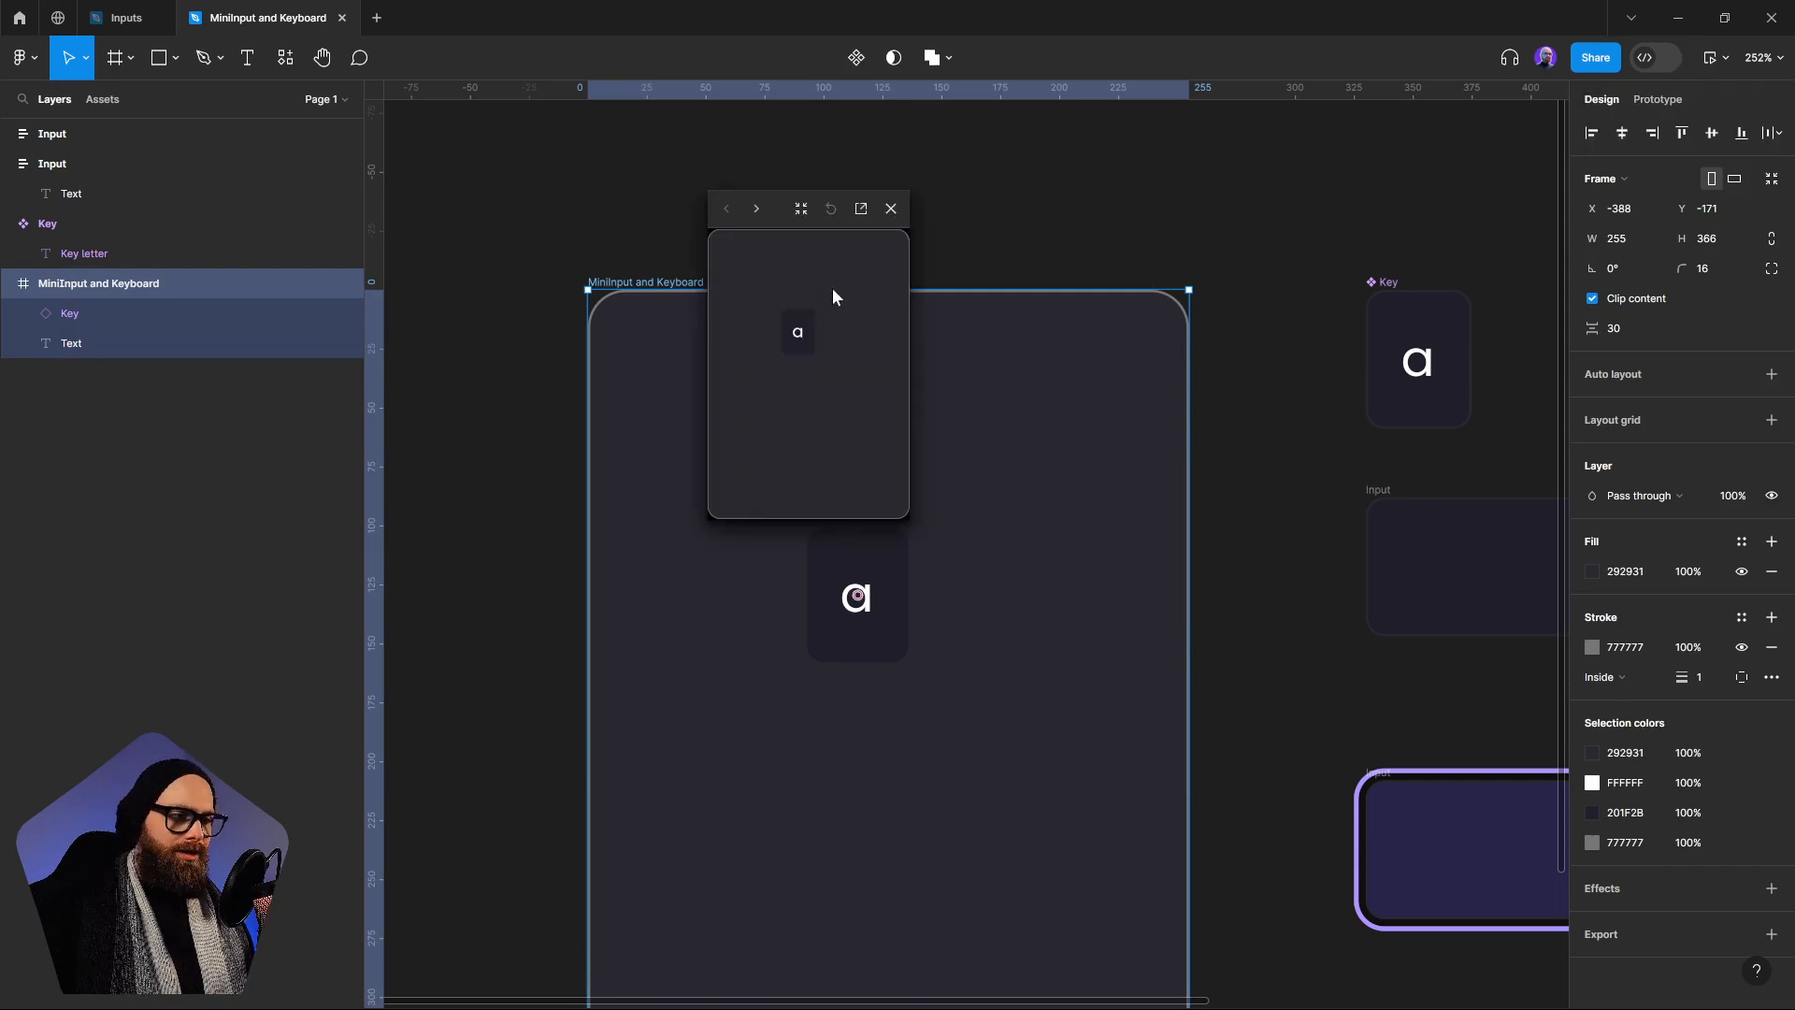
left_click(806, 351)
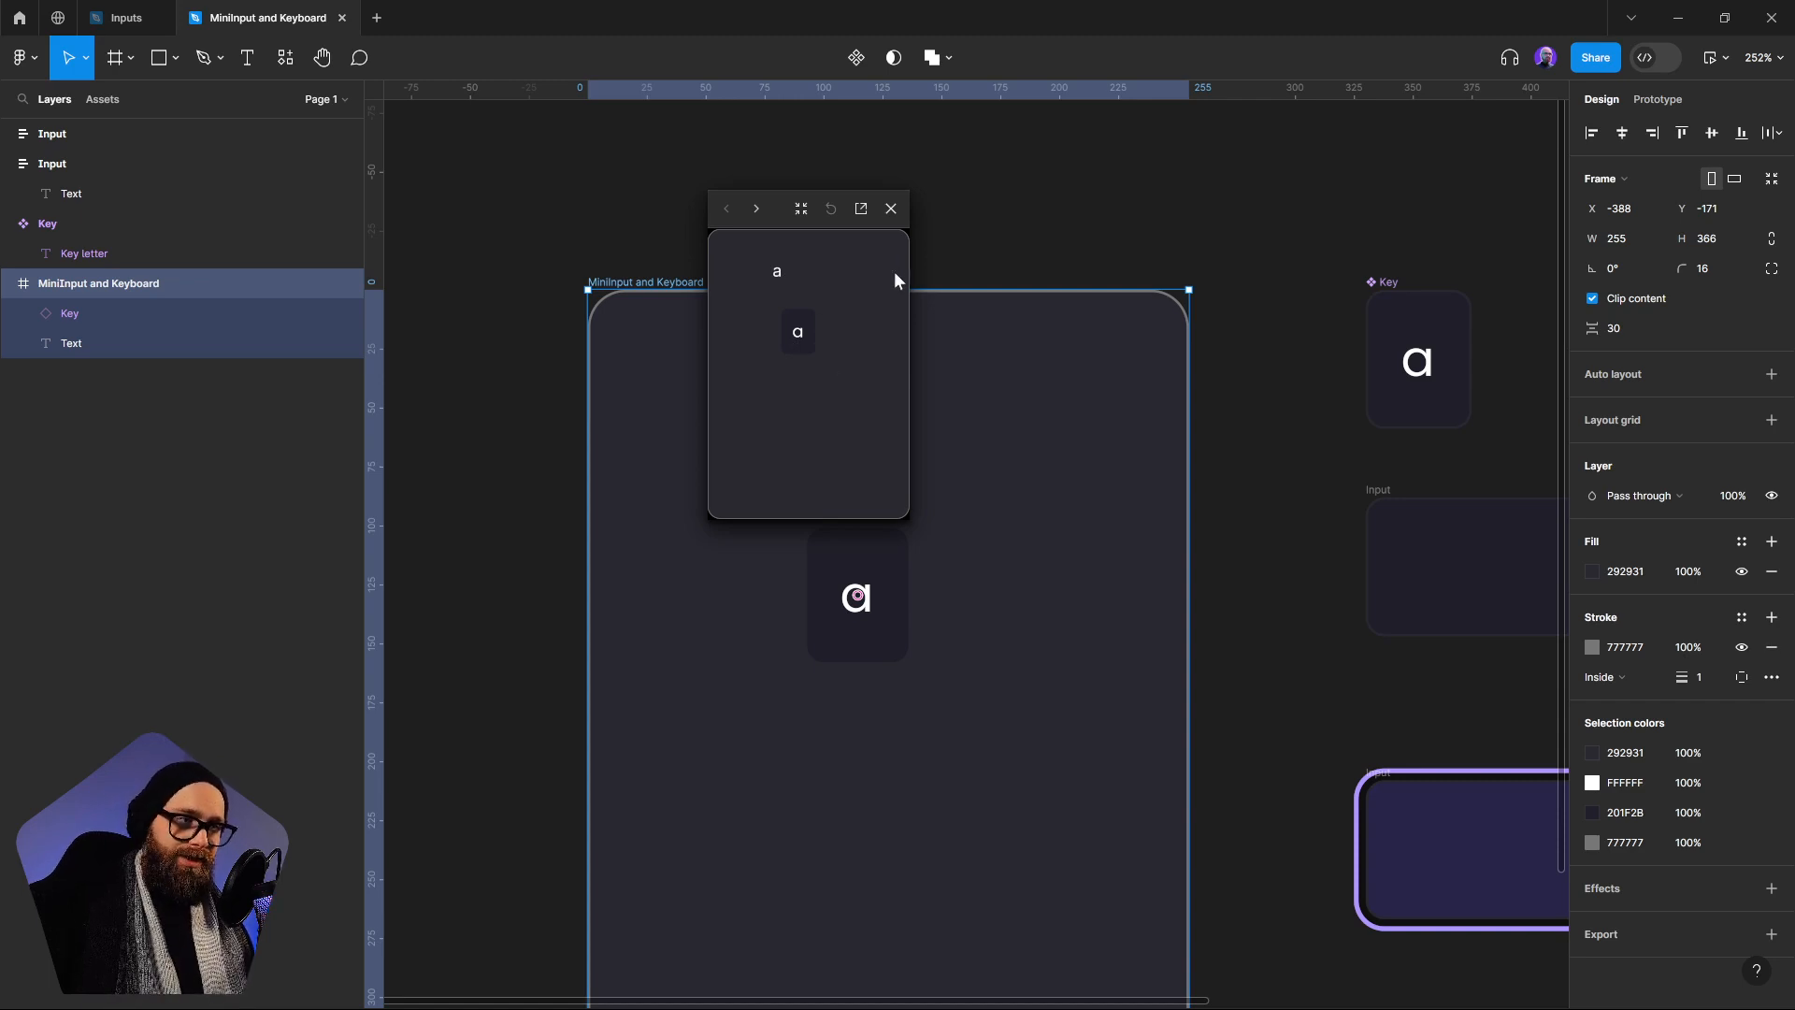
left_click(891, 208)
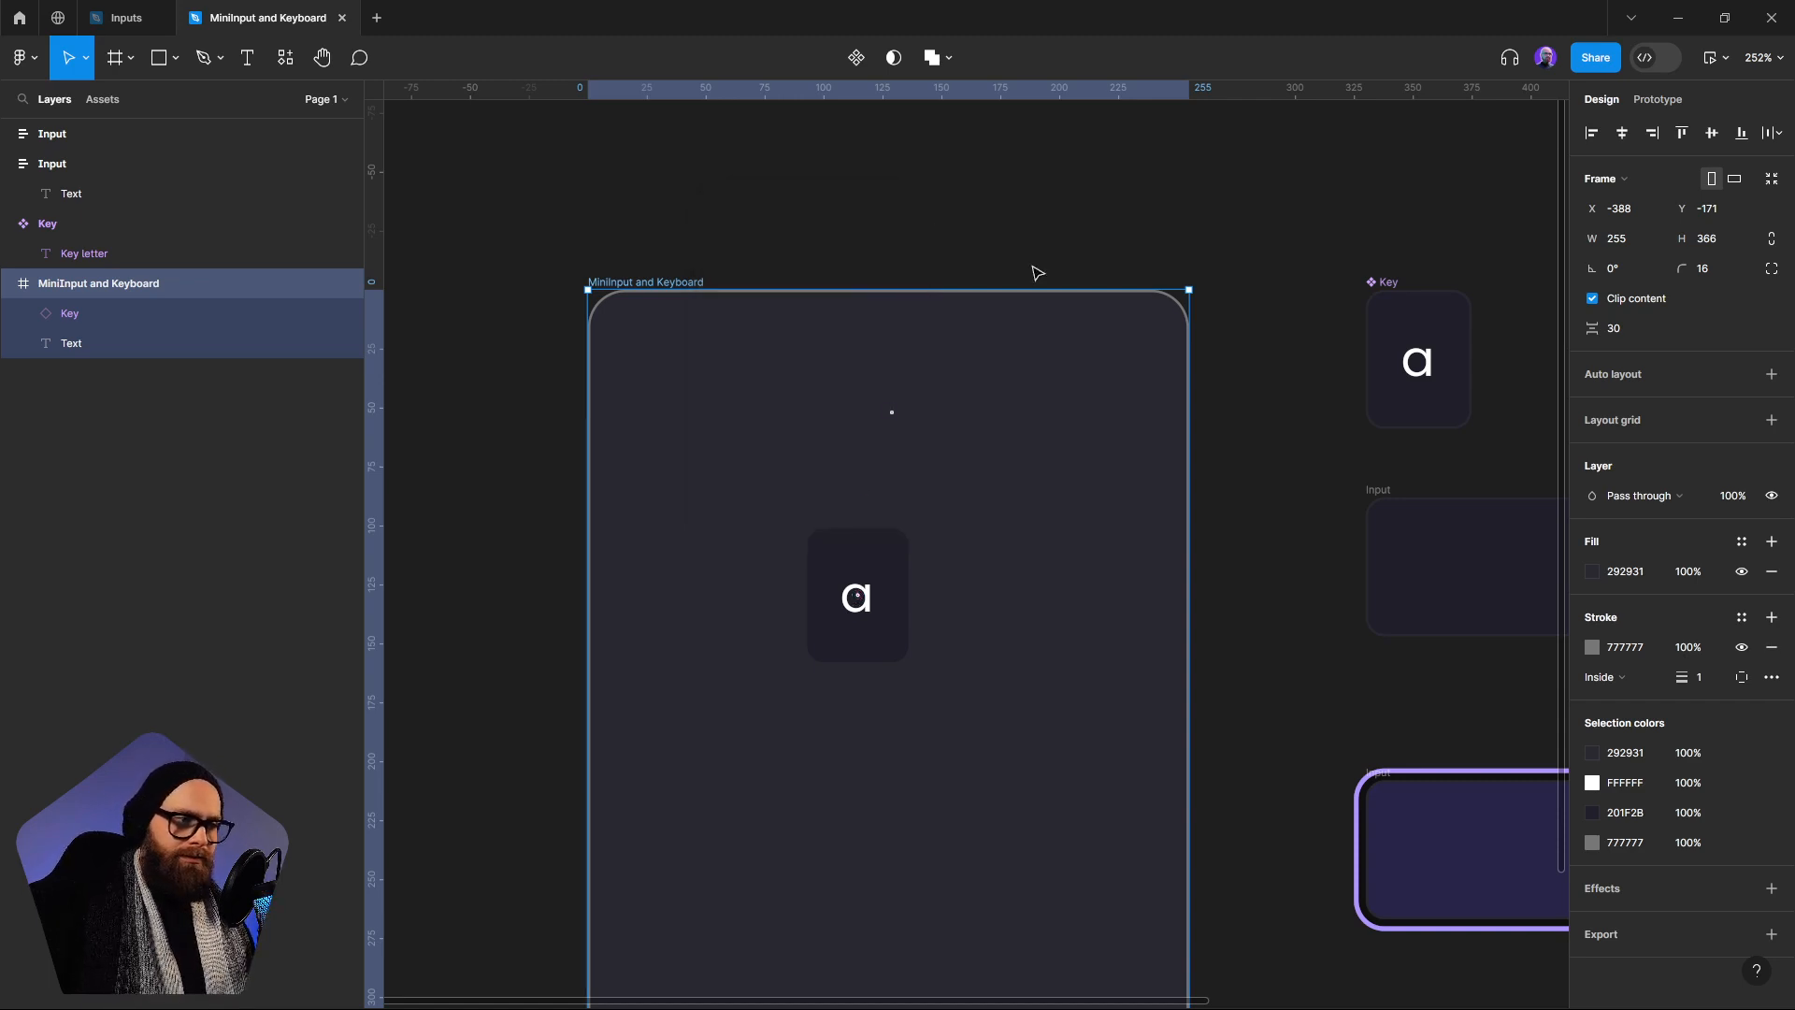
Delete the Keystroke-bound test text from the MiniInput and Keyboard frame
scroll(879, 393, "down", 2)
left_click(854, 372)
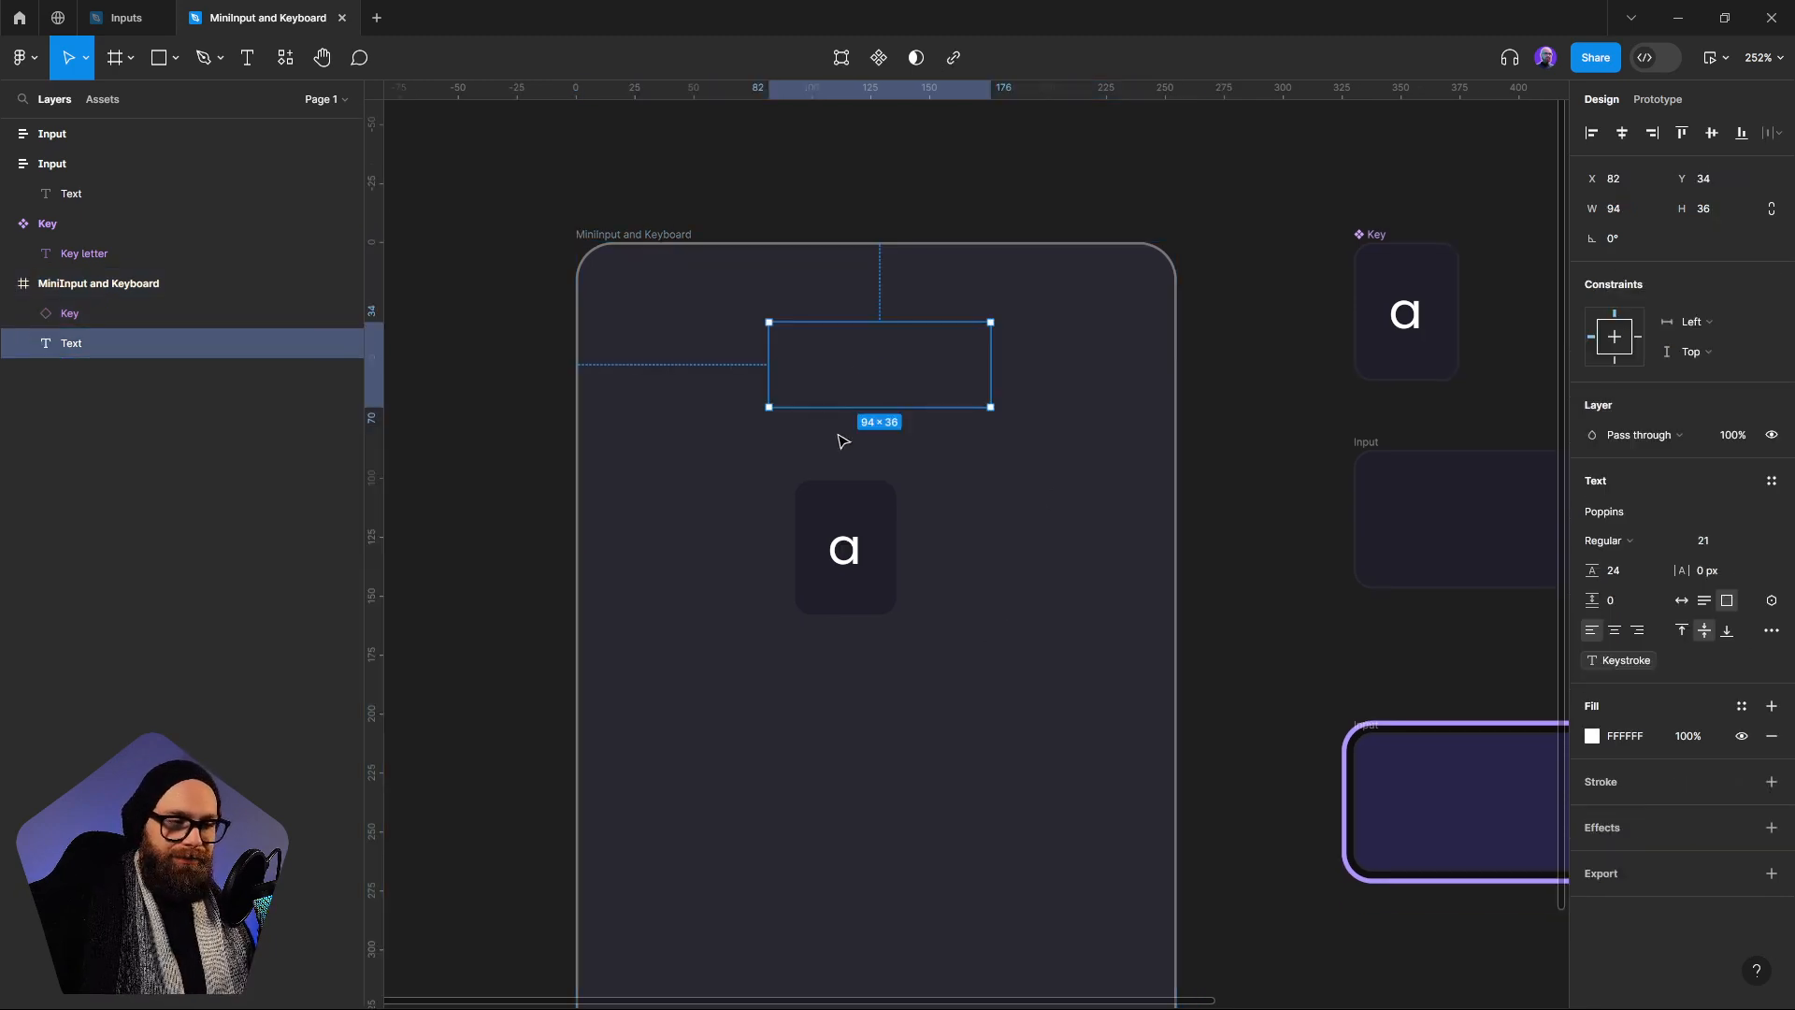
key("Delete")
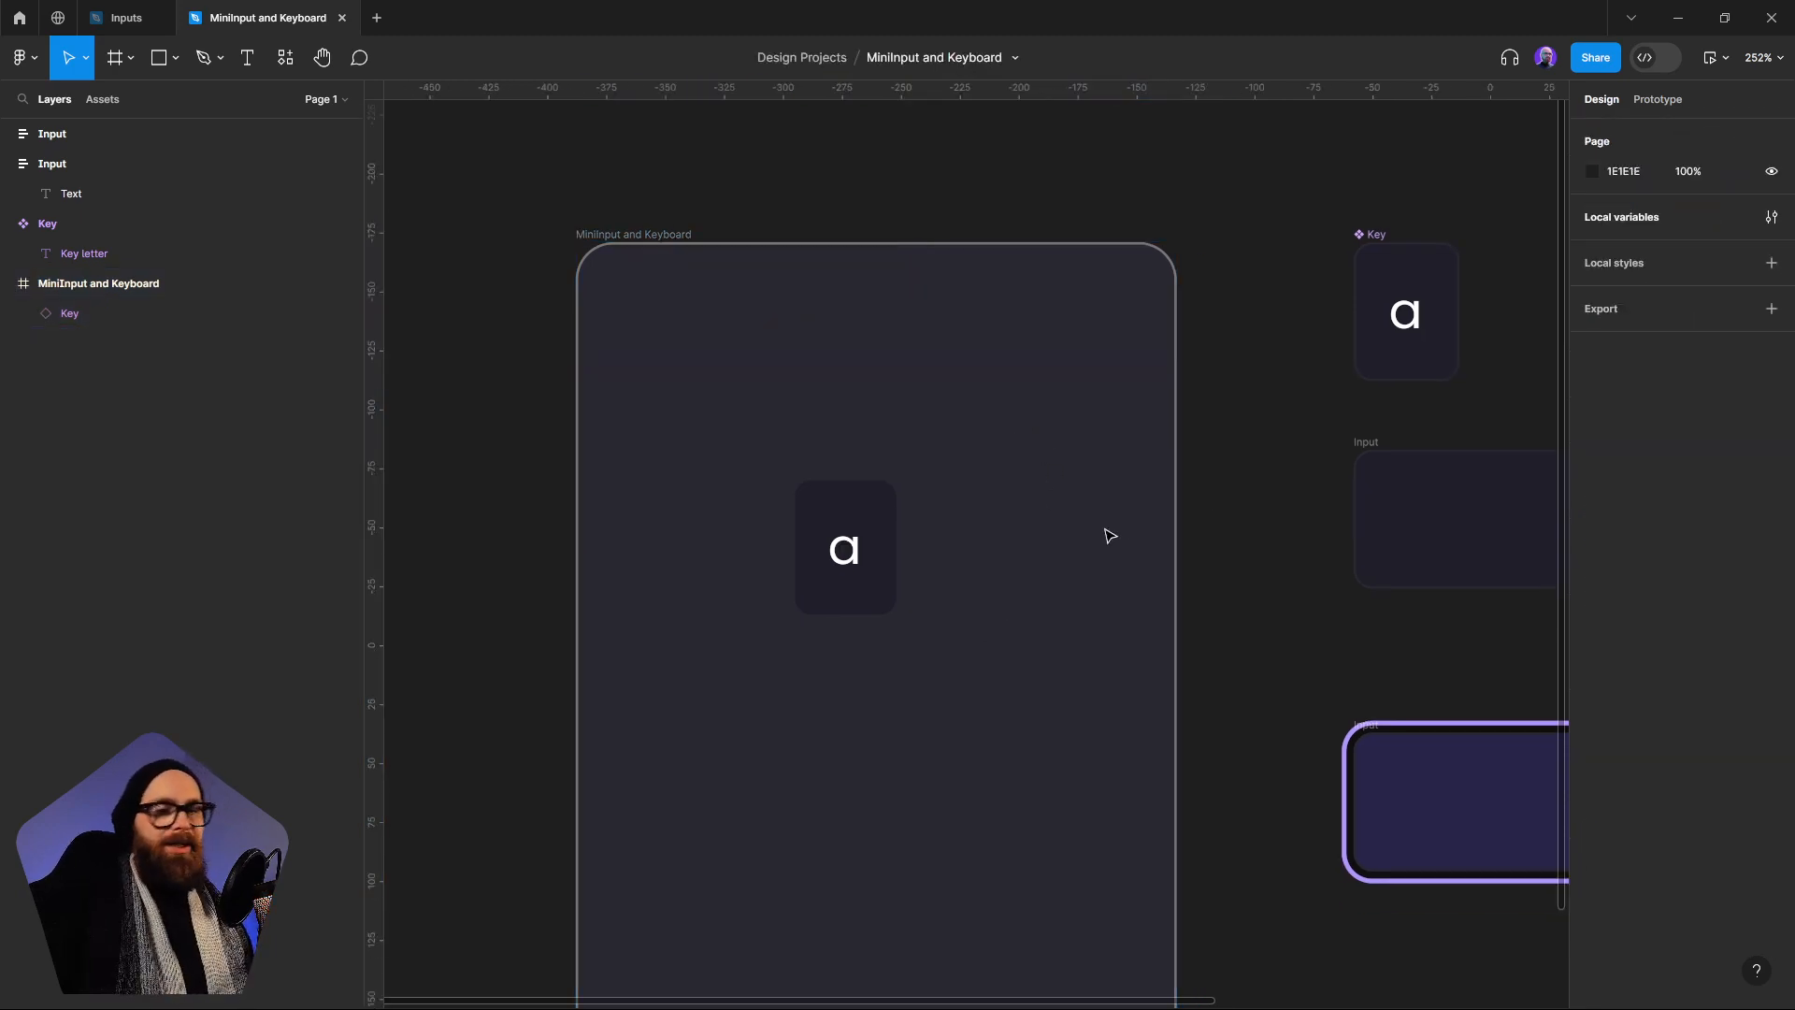
Move the Key instance lower in the MiniInput and Keyboard frame, to about X 105, Y 200
left_click(859, 533)
mouse_move(873, 533)
left_mouse_down()
mouse_move(838, 377)
mouse_move(859, 538)
mouse_move(889, 557)
left_mouse_up()
scroll(838, 378, "down", 2)
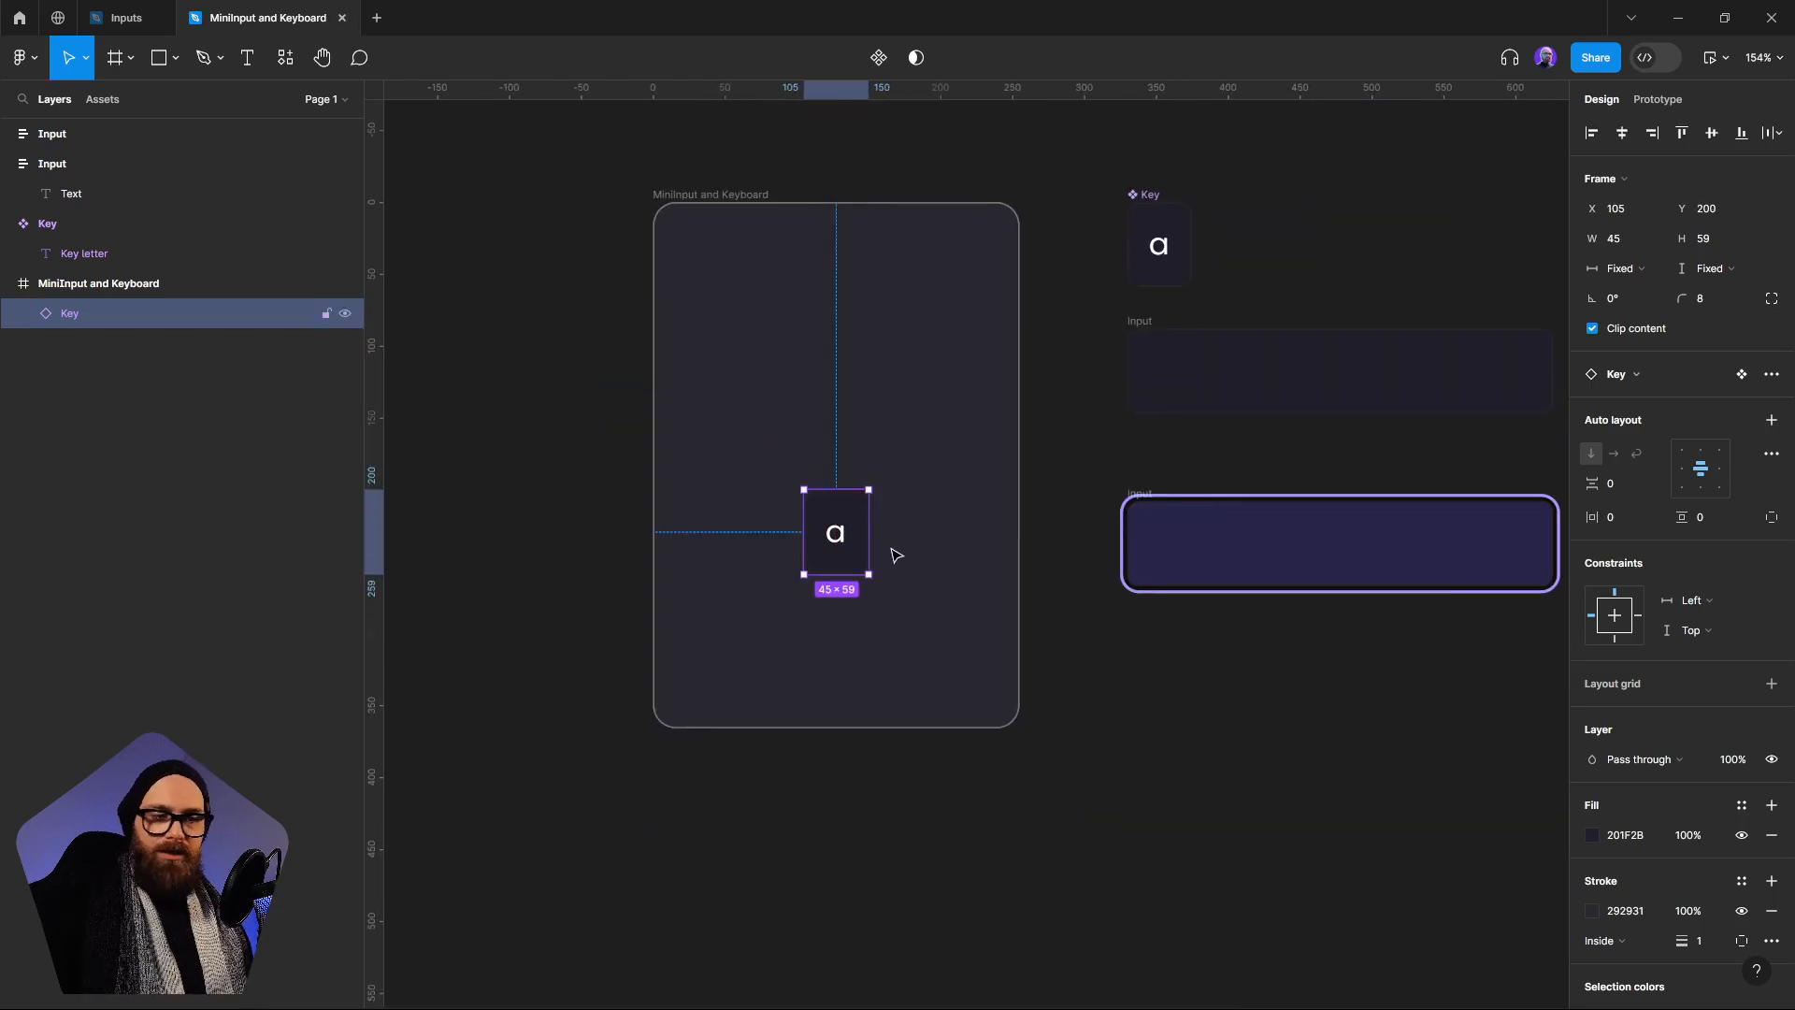
Examine the default Input frame and the purple-outlined Input frame in turn
left_click(1403, 389)
left_click(1274, 536)
left_click(1350, 363)
left_click(1354, 533)
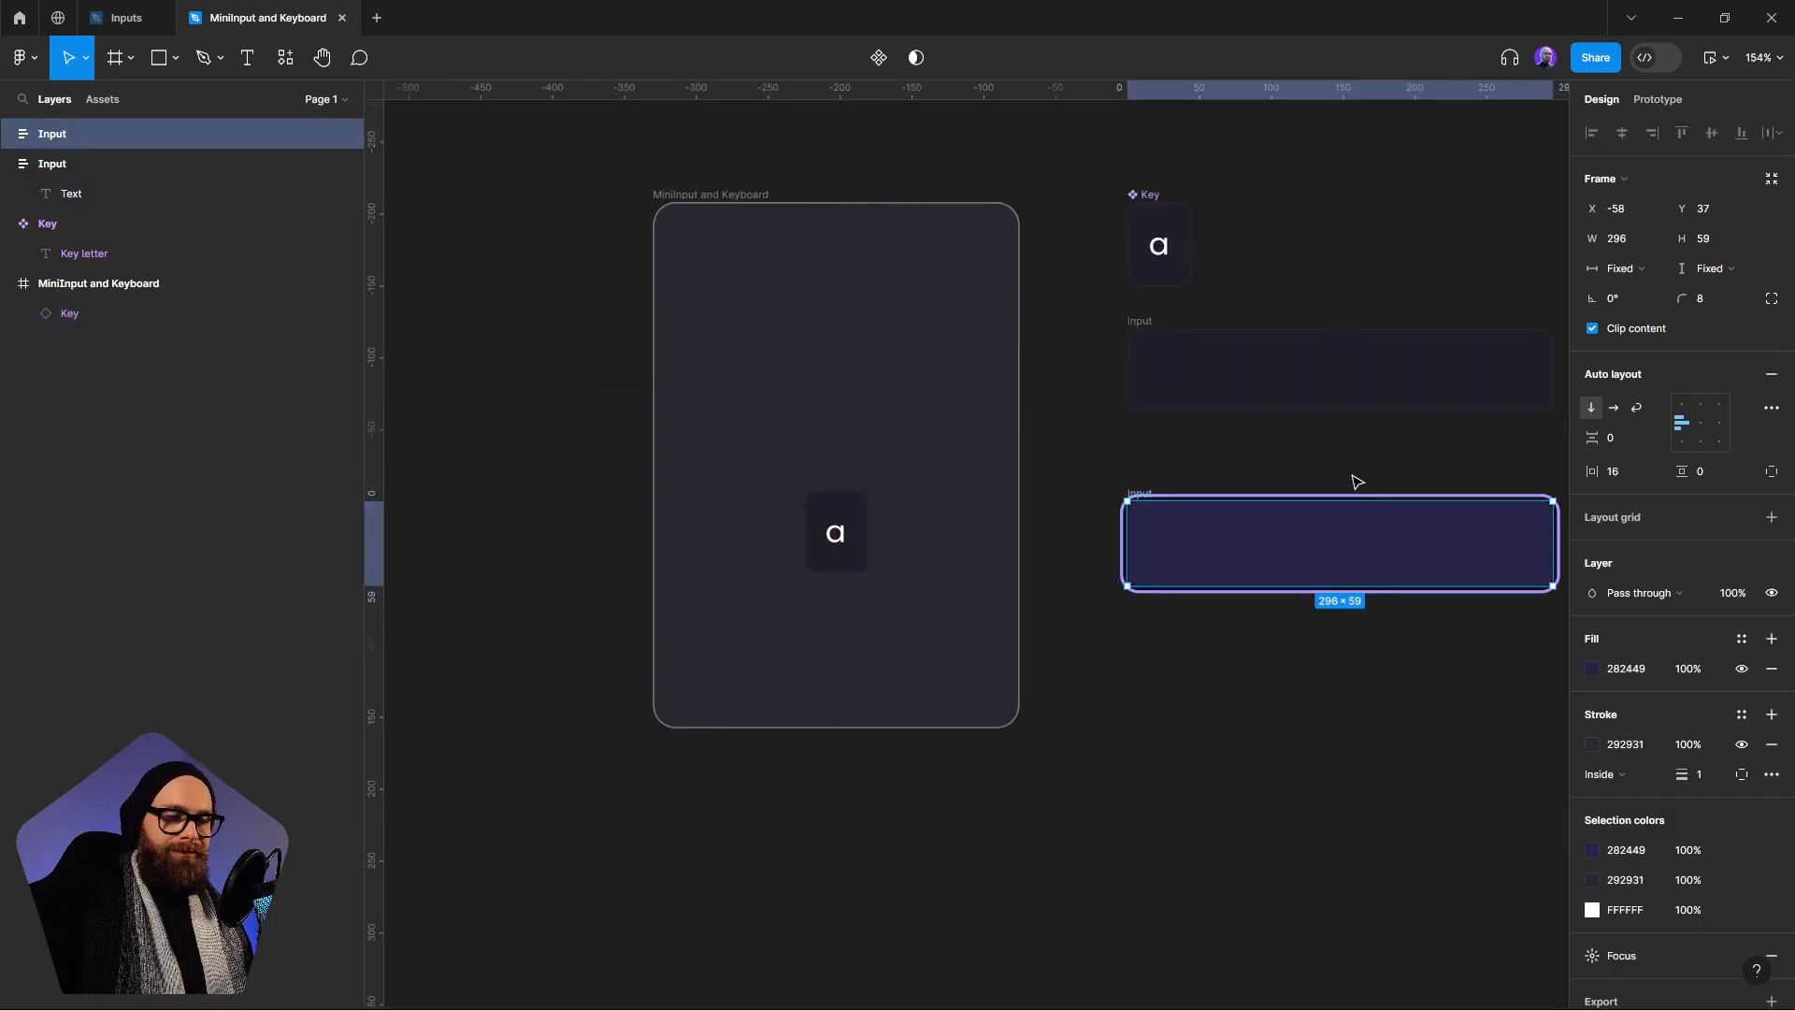
Convert the default Input frame and the purple-outlined Input frame into two separate components
scroll(1141, 486, "right", 5)
left_click(937, 381)
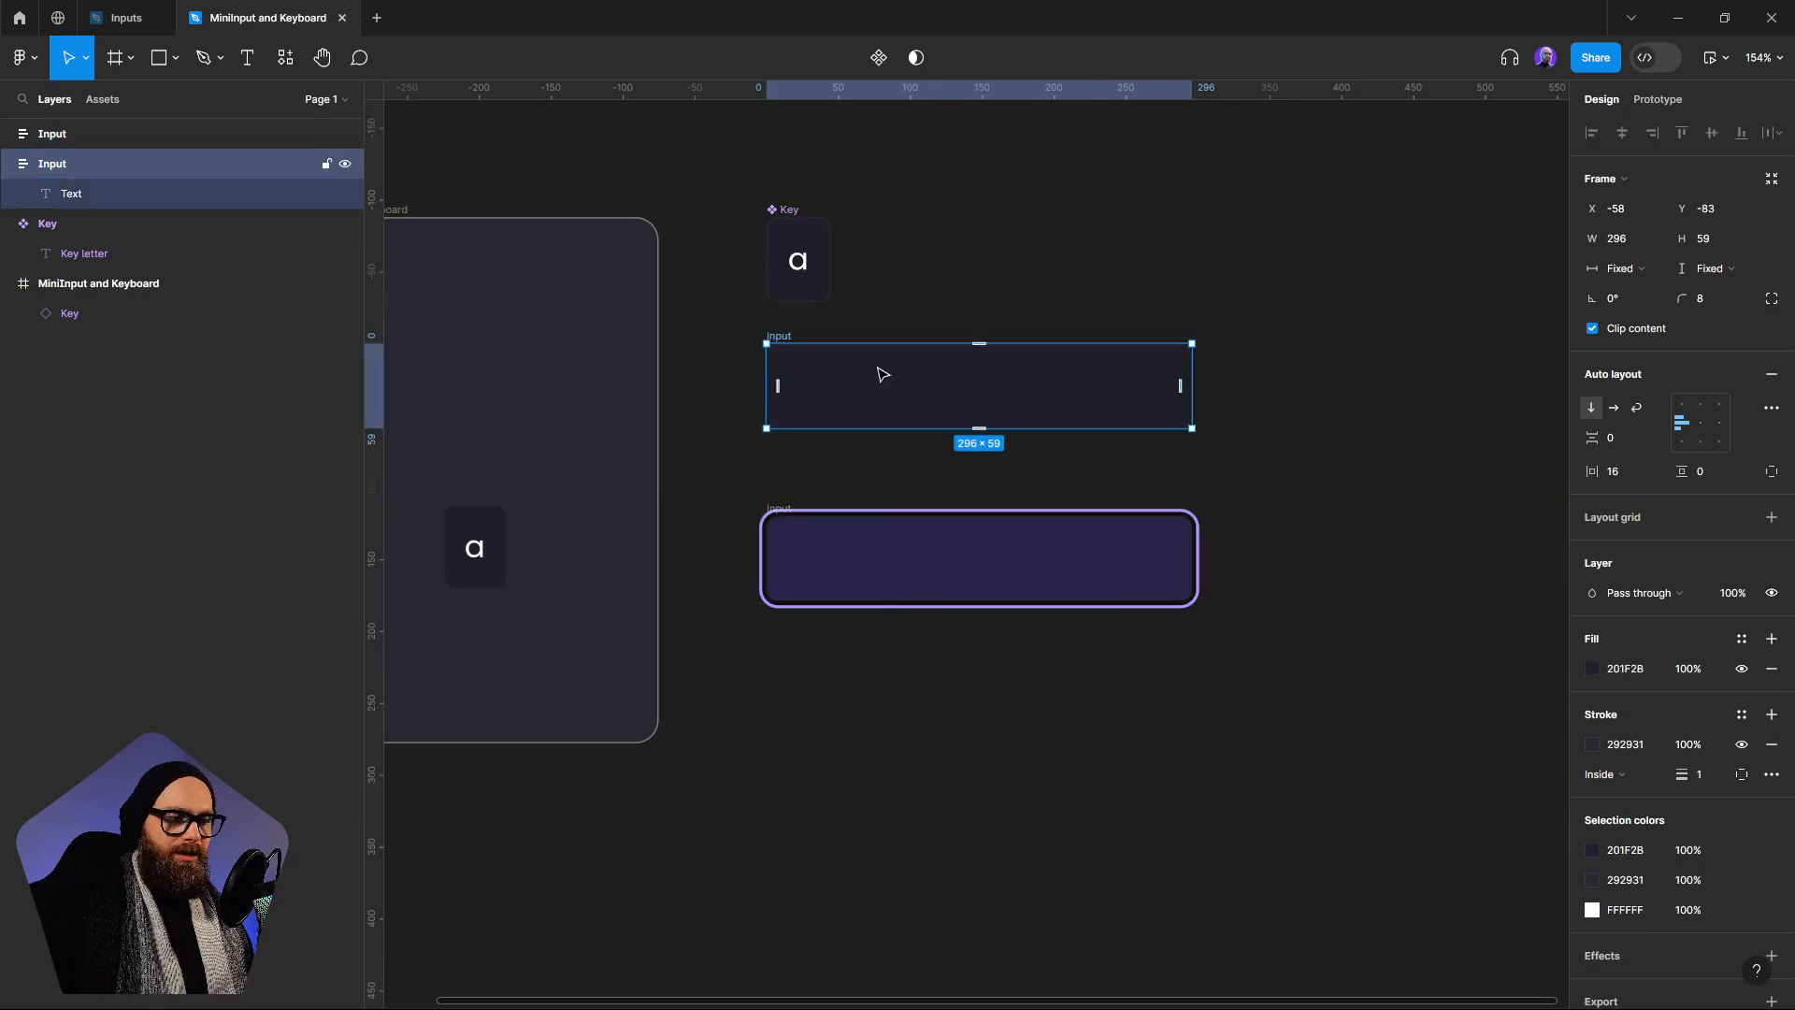
right_click(862, 368)
left_click(937, 802)
right_click(890, 575)
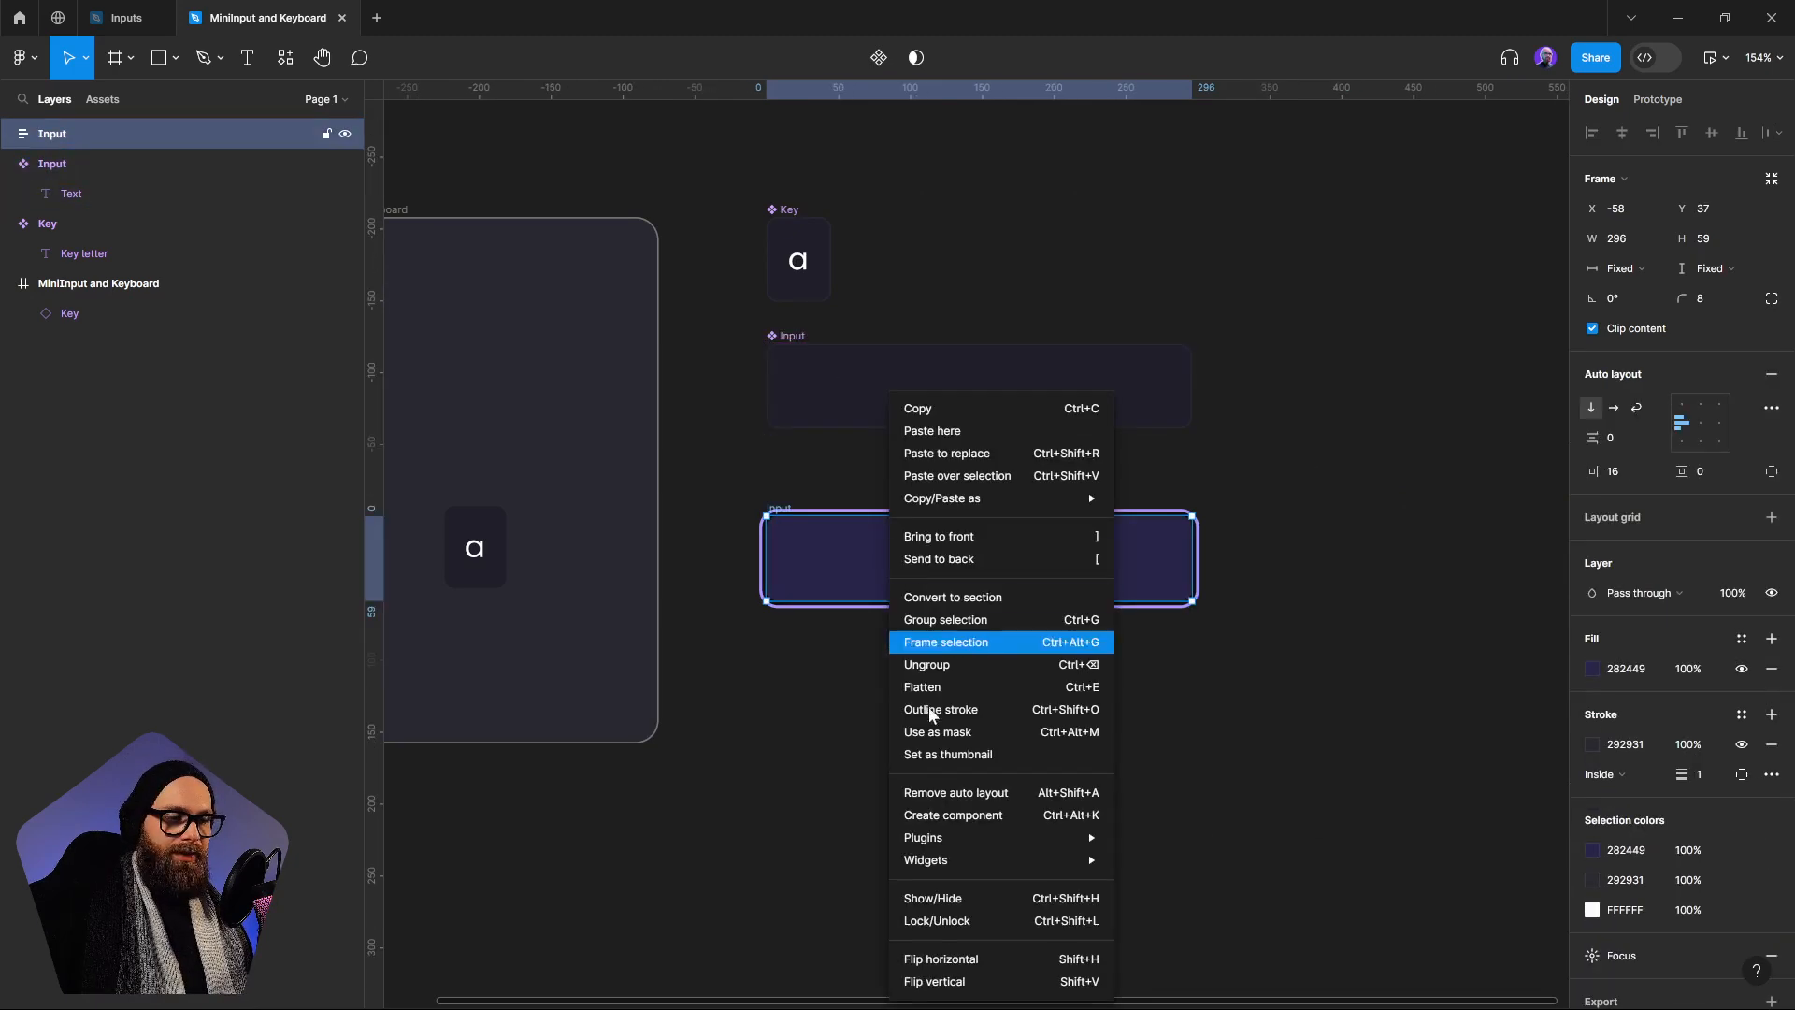
left_click(945, 815)
Combine the two Input components as variants and move the set lower below the Key component, to about Y -61
left_click_drag(726, 325, 1296, 666)
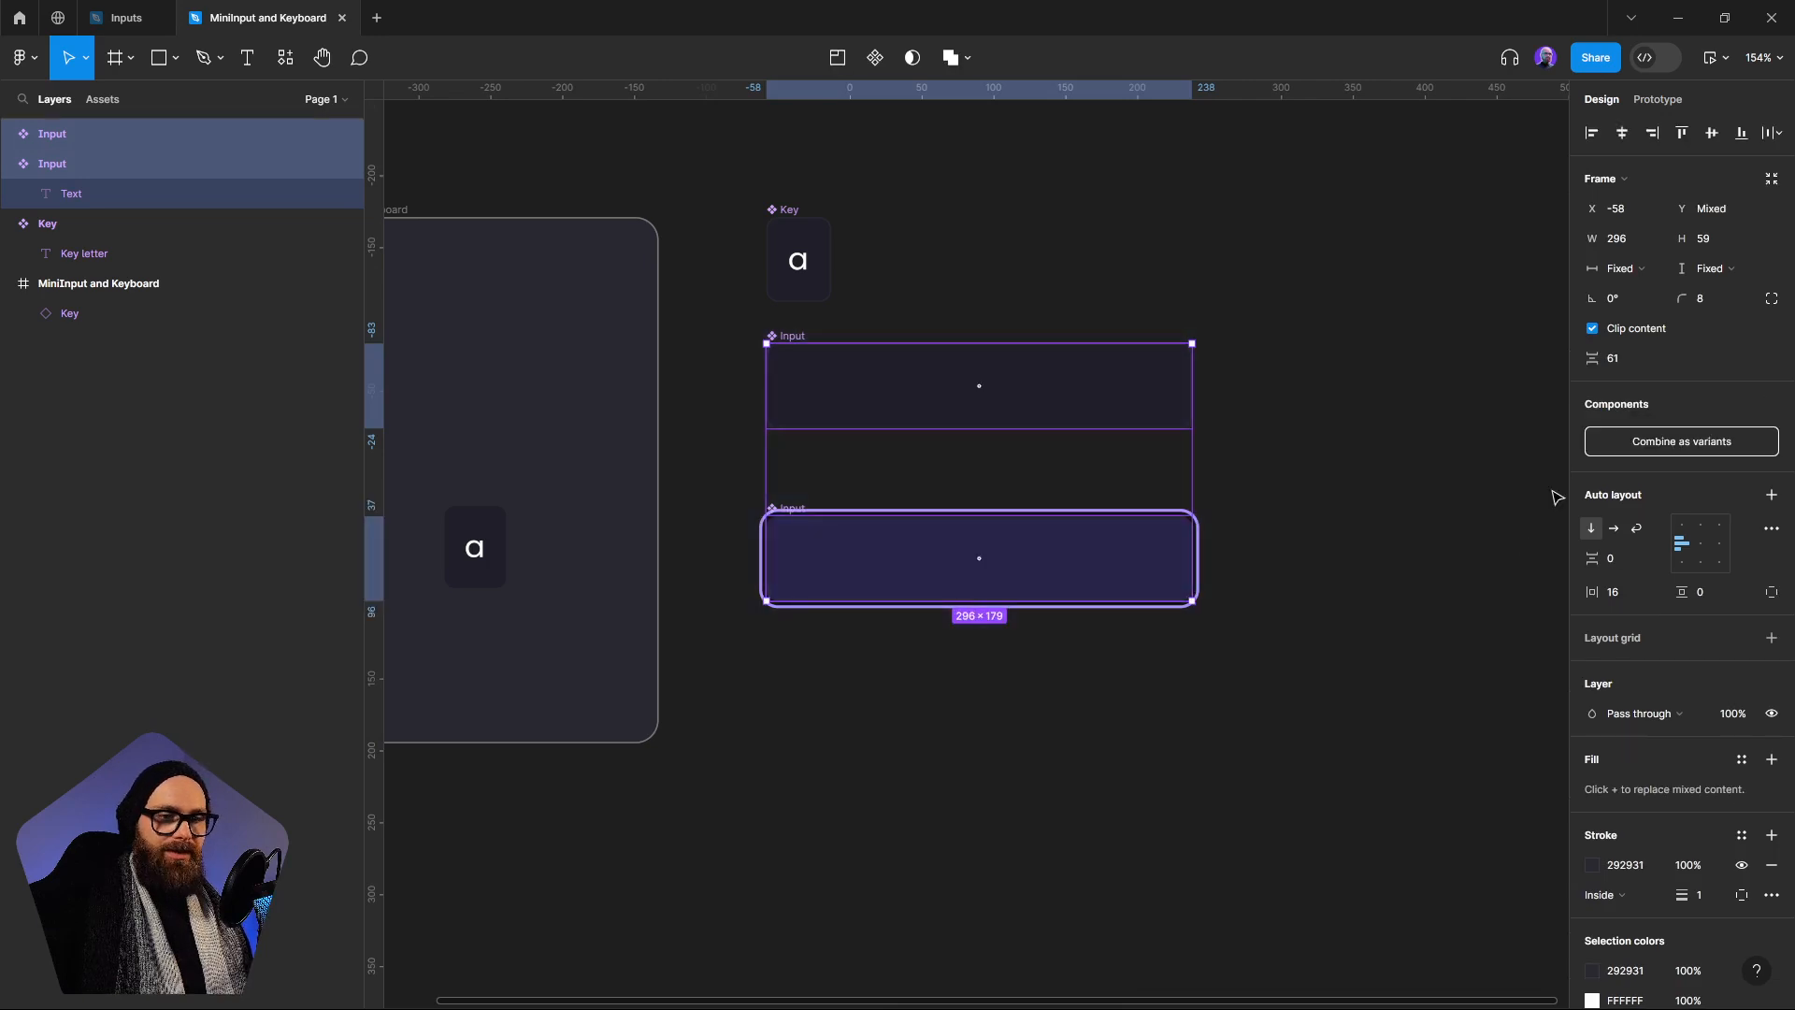
left_click(1608, 441)
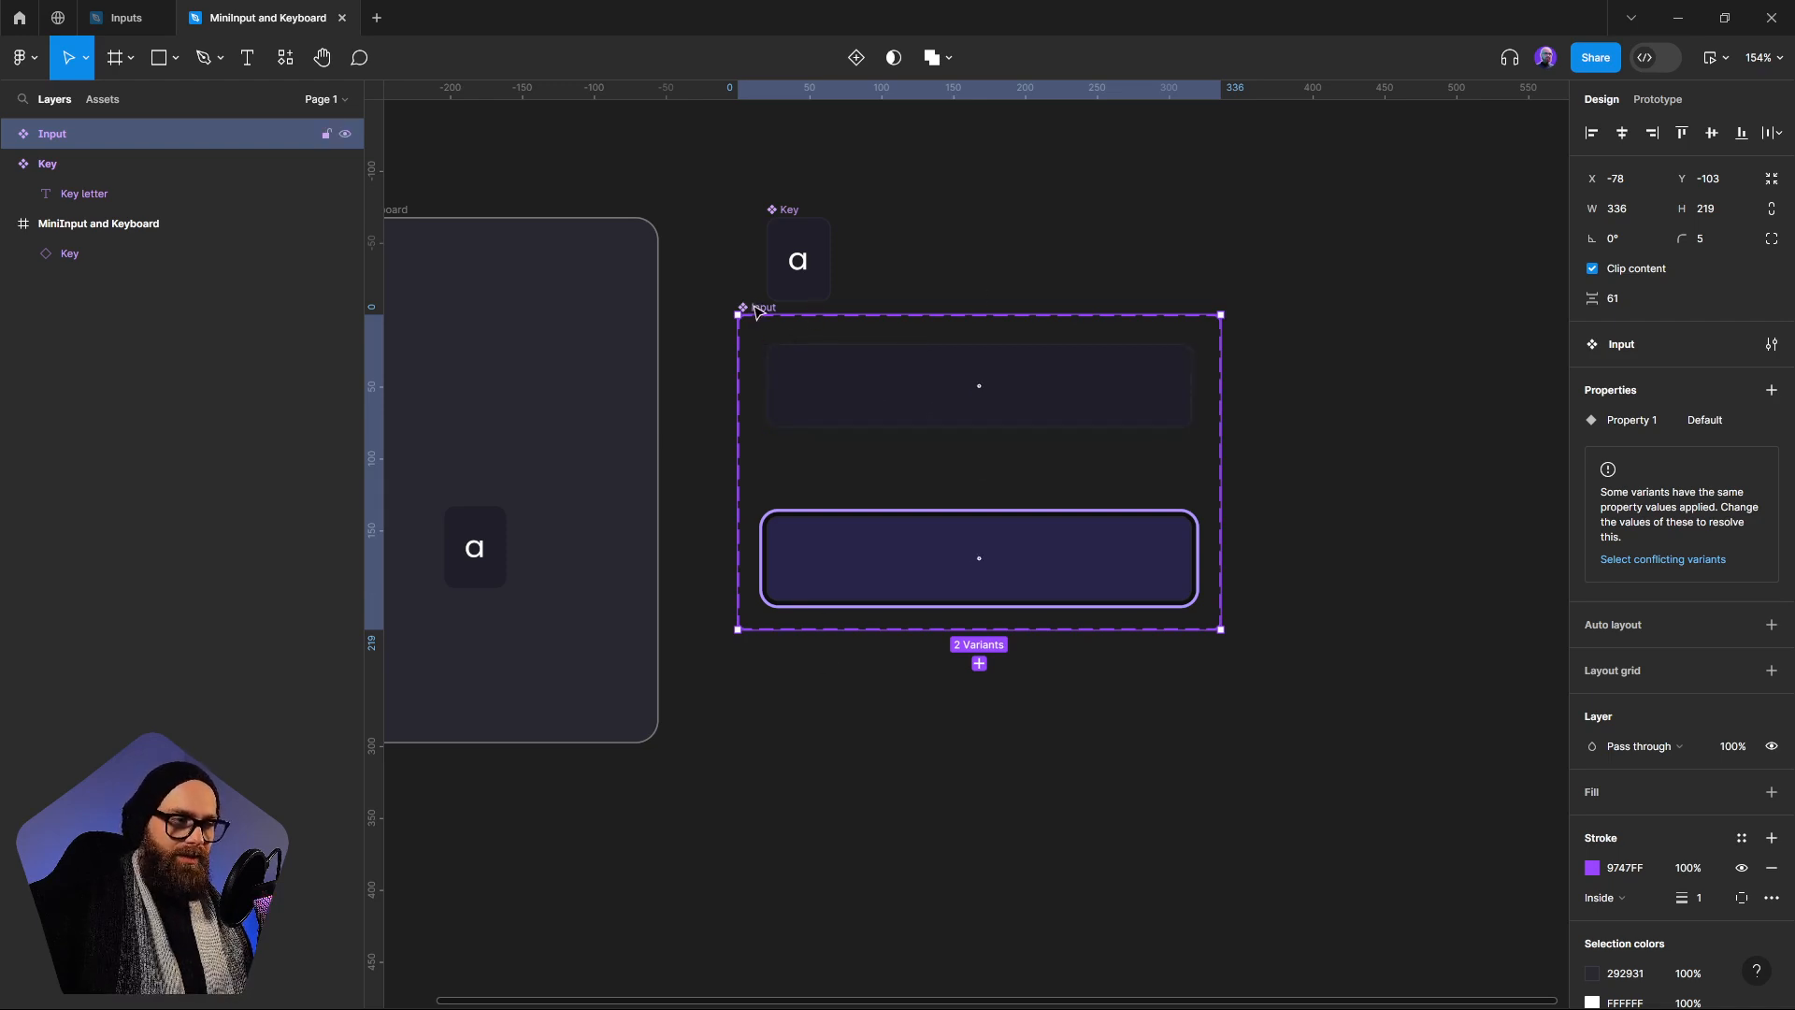
scroll(757, 310, "up", 1)
Set the purple-outlined Input variant's property value to Focus
left_click(914, 597)
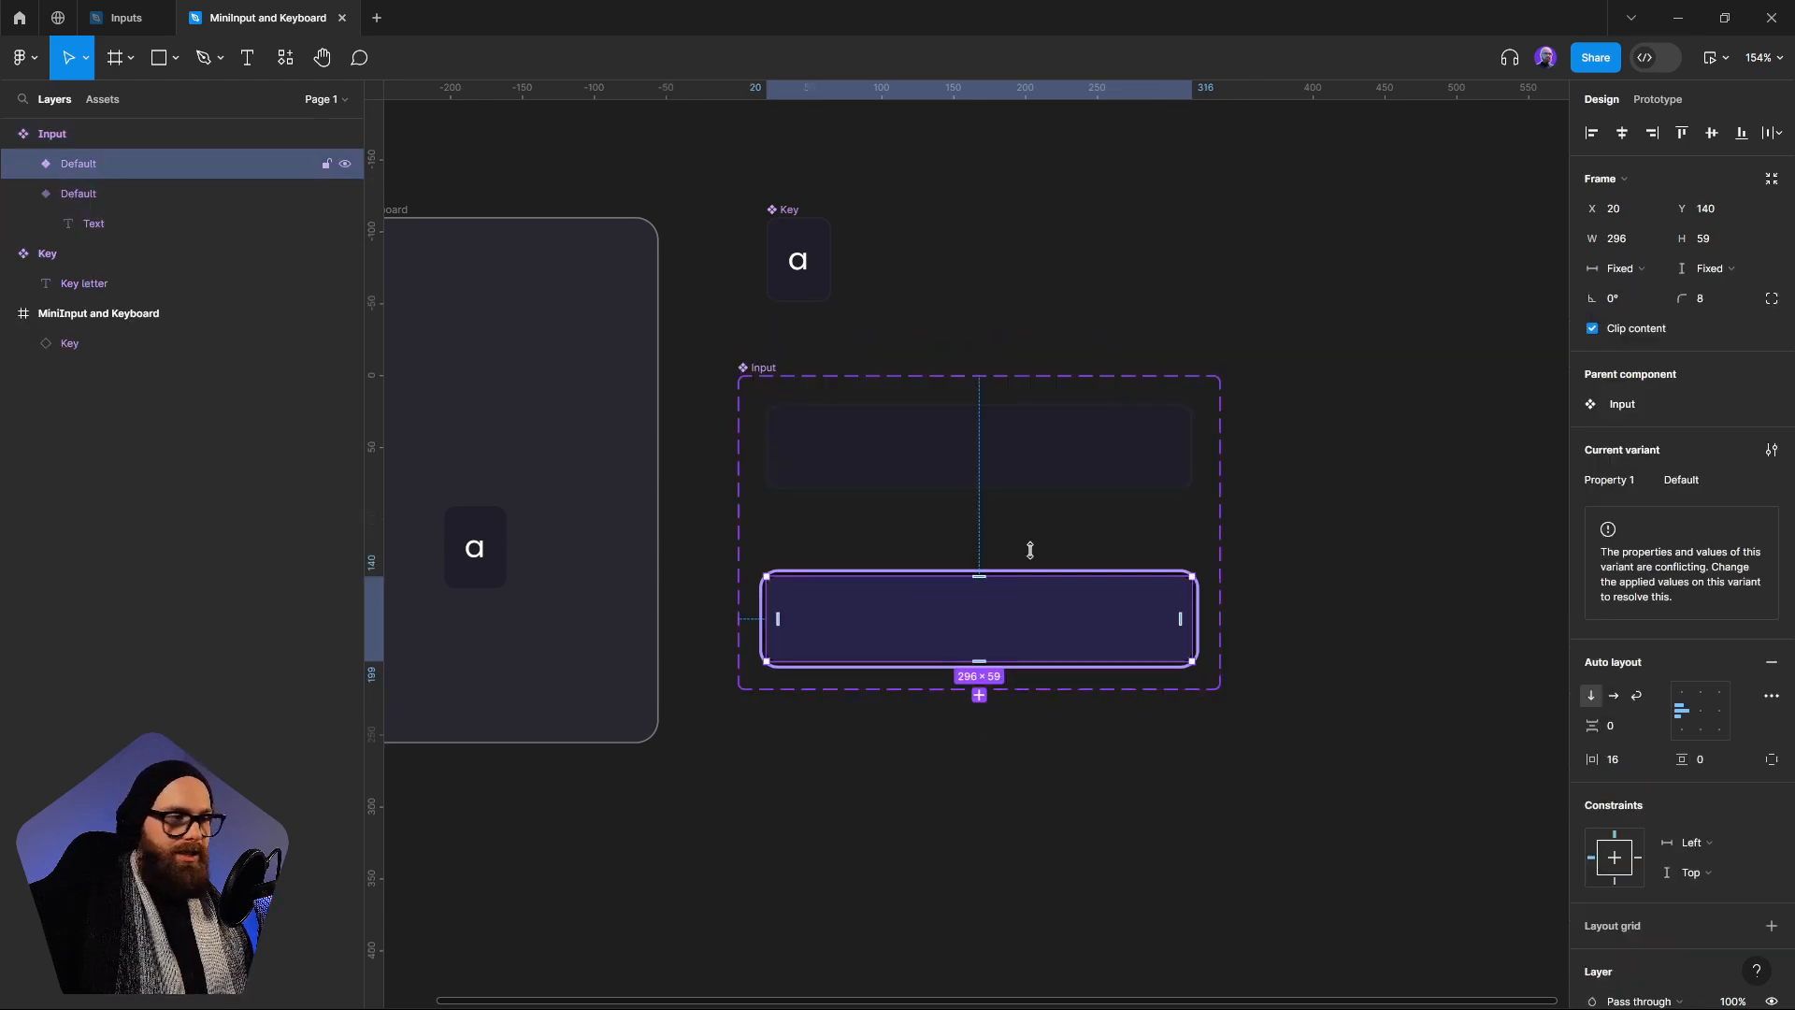
left_click(1701, 481)
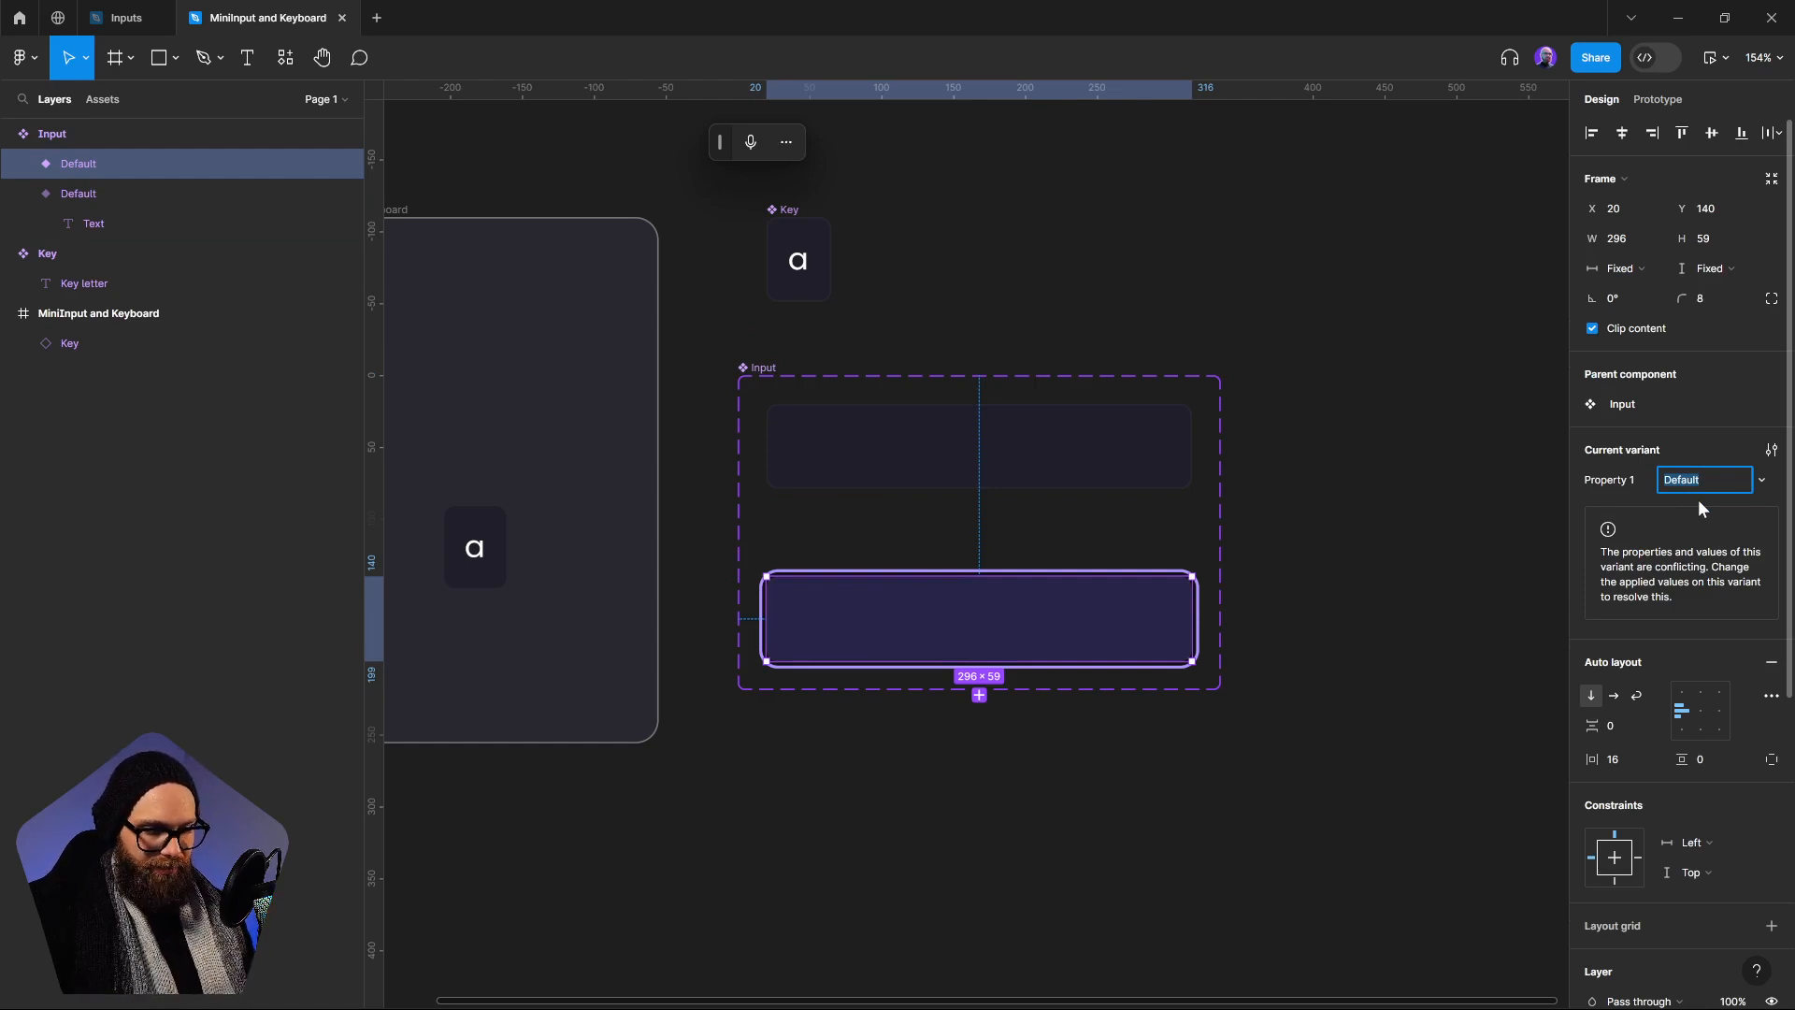
key("super+h")
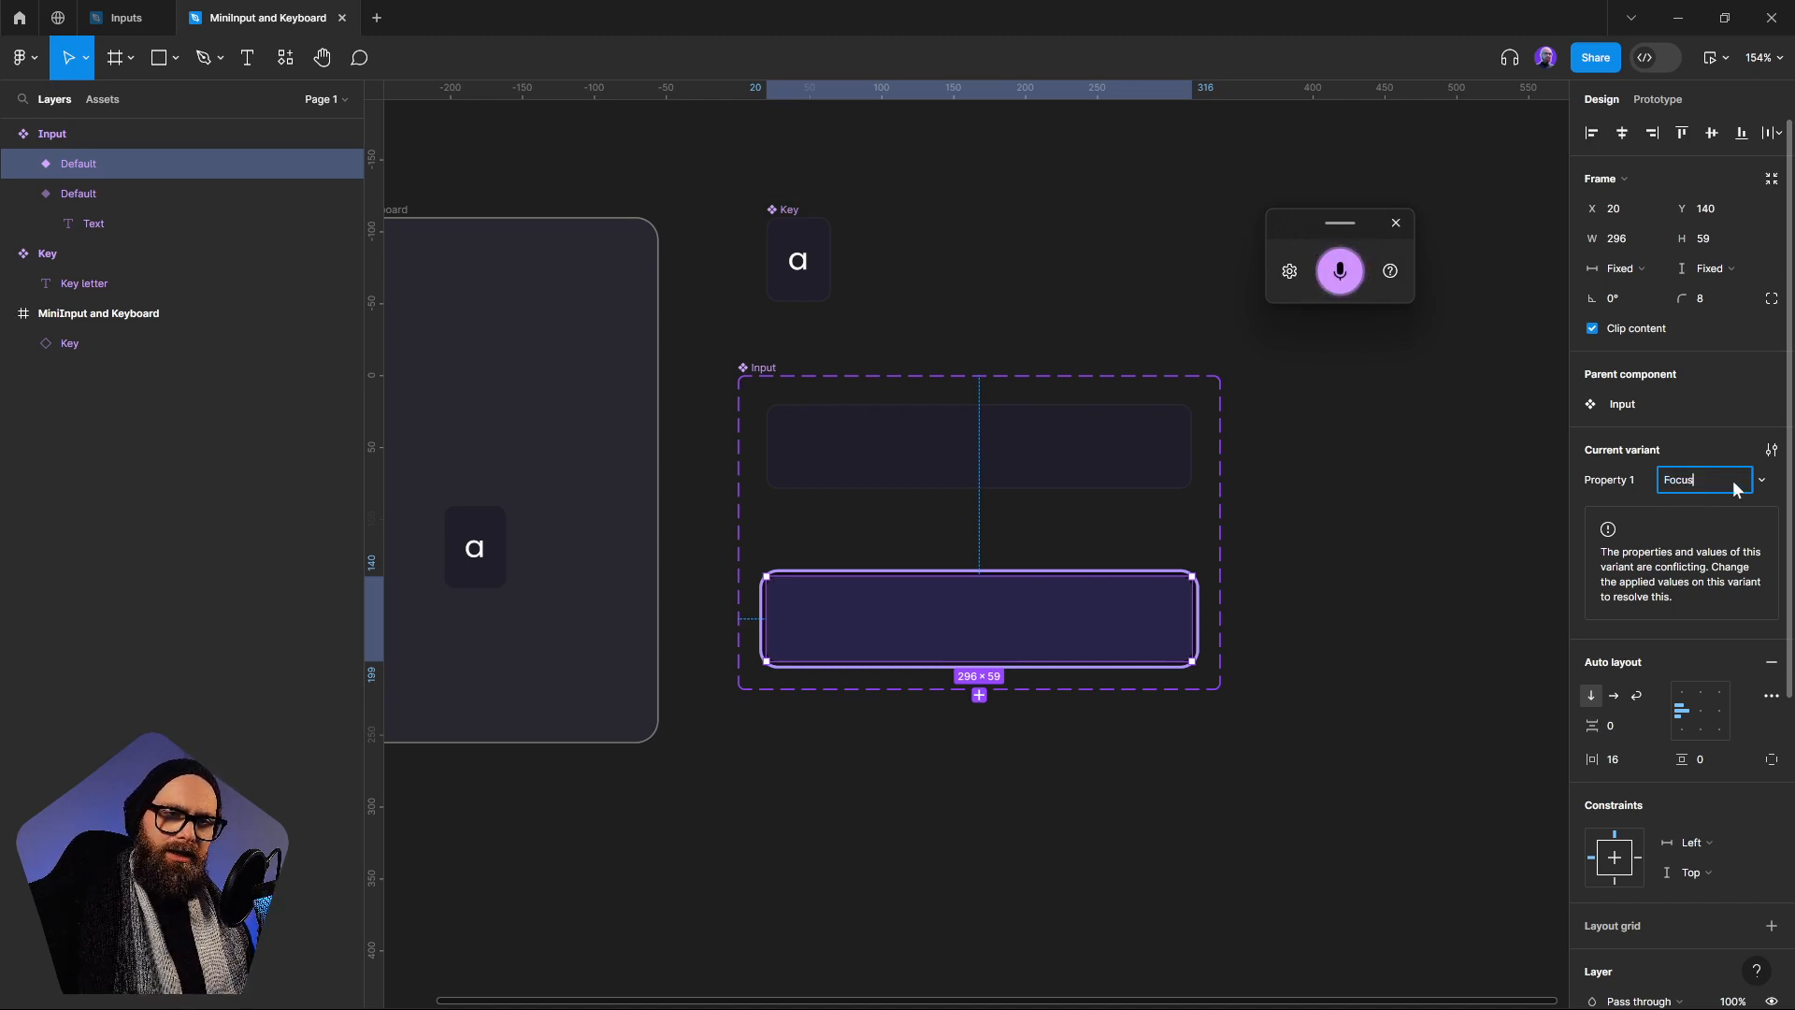
left_click(1367, 524)
Rename the Input component set's variant property from Property 1 to States
left_click(1034, 409)
left_click(1719, 480)
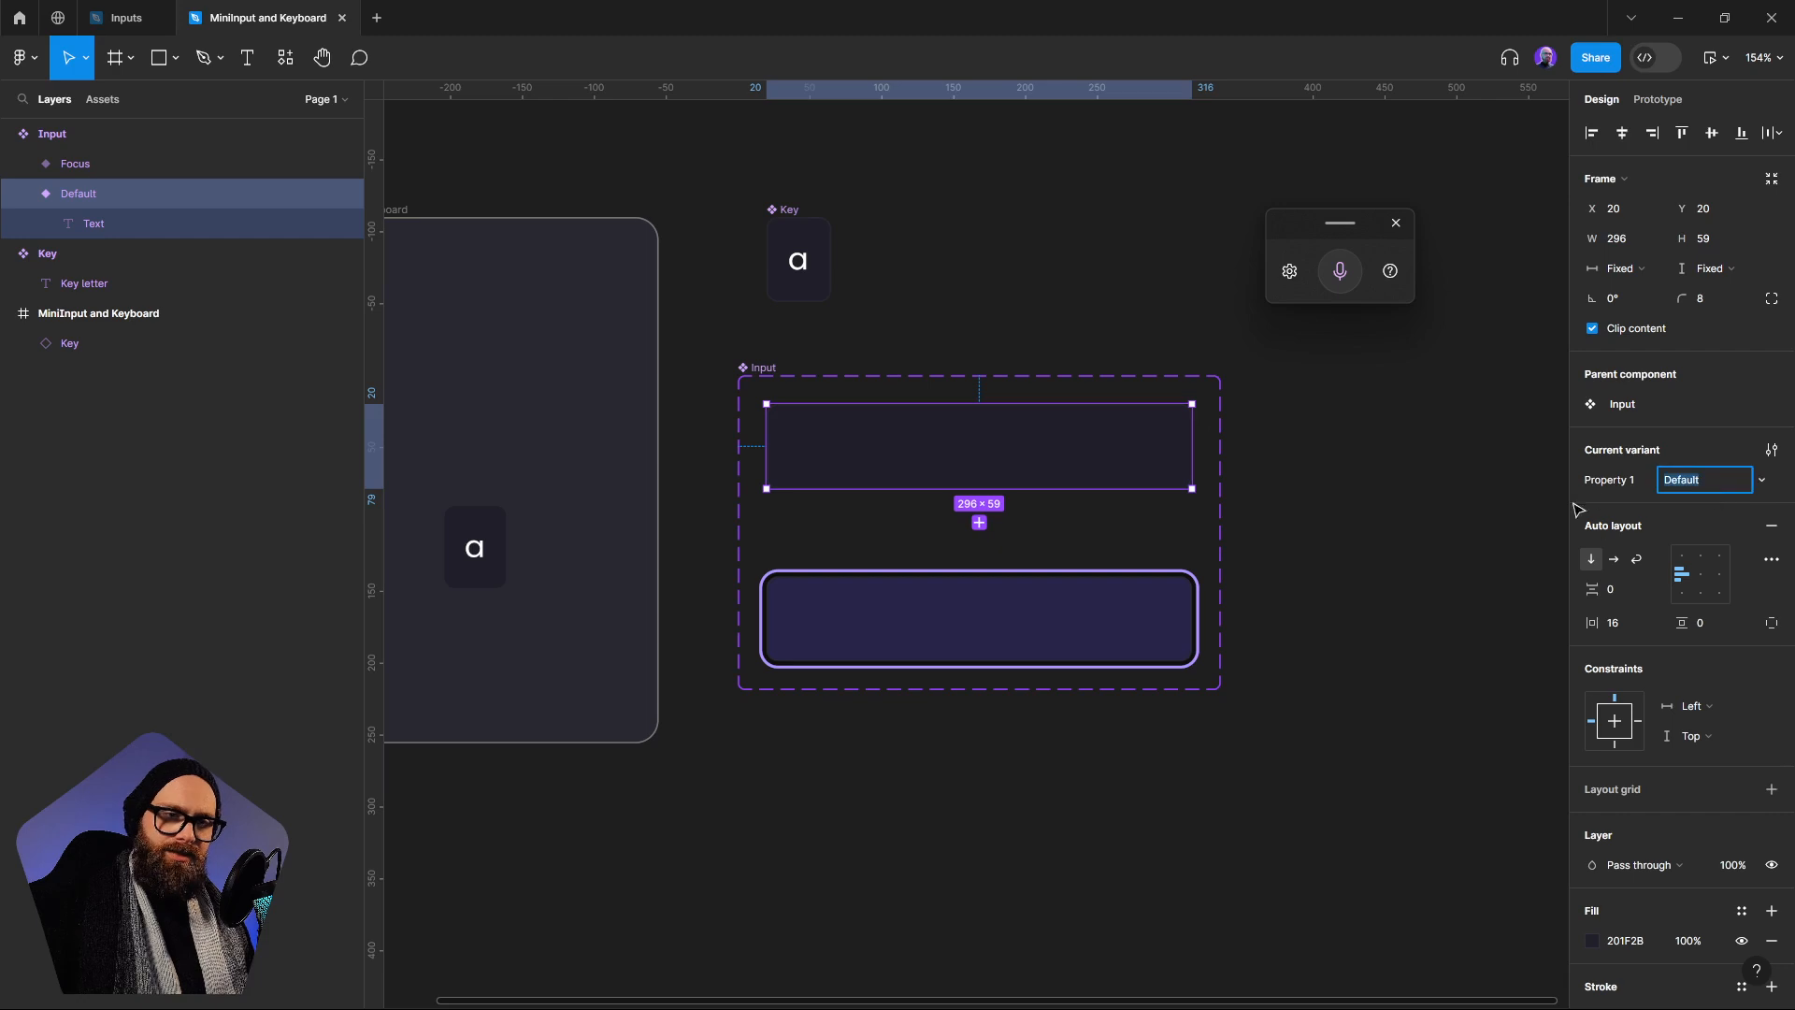
left_click(1602, 483)
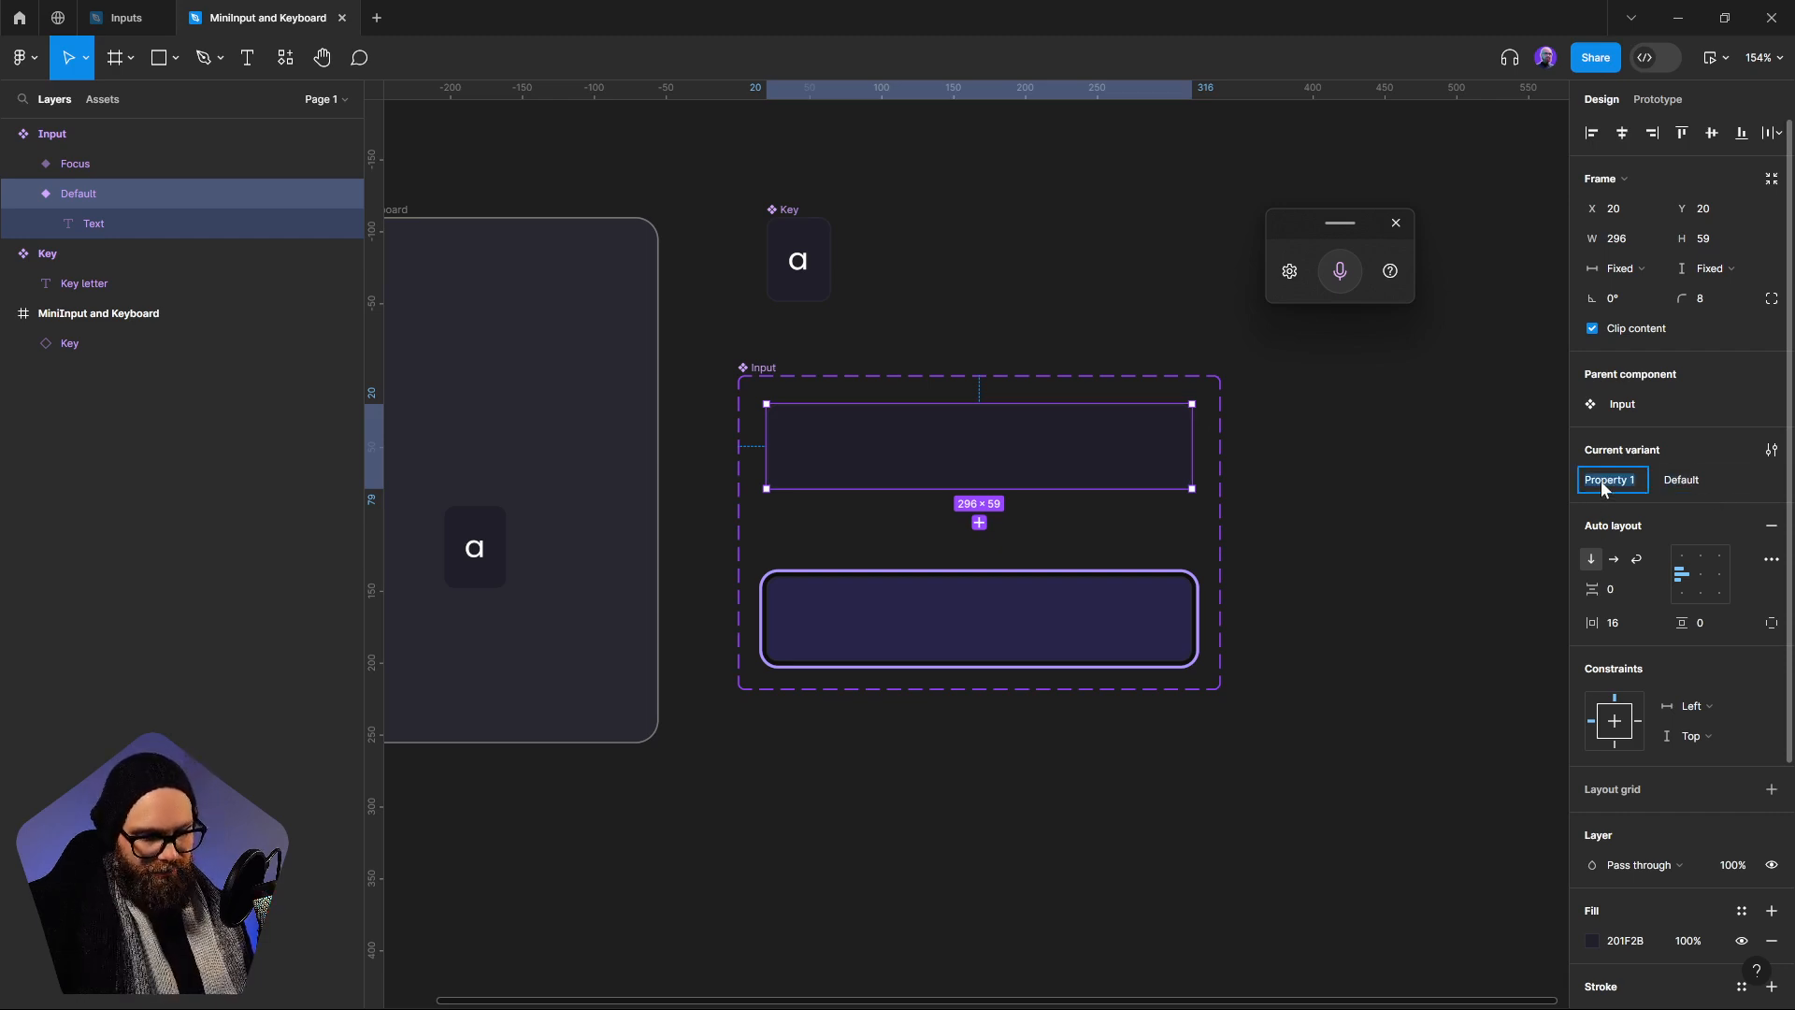
type("States")
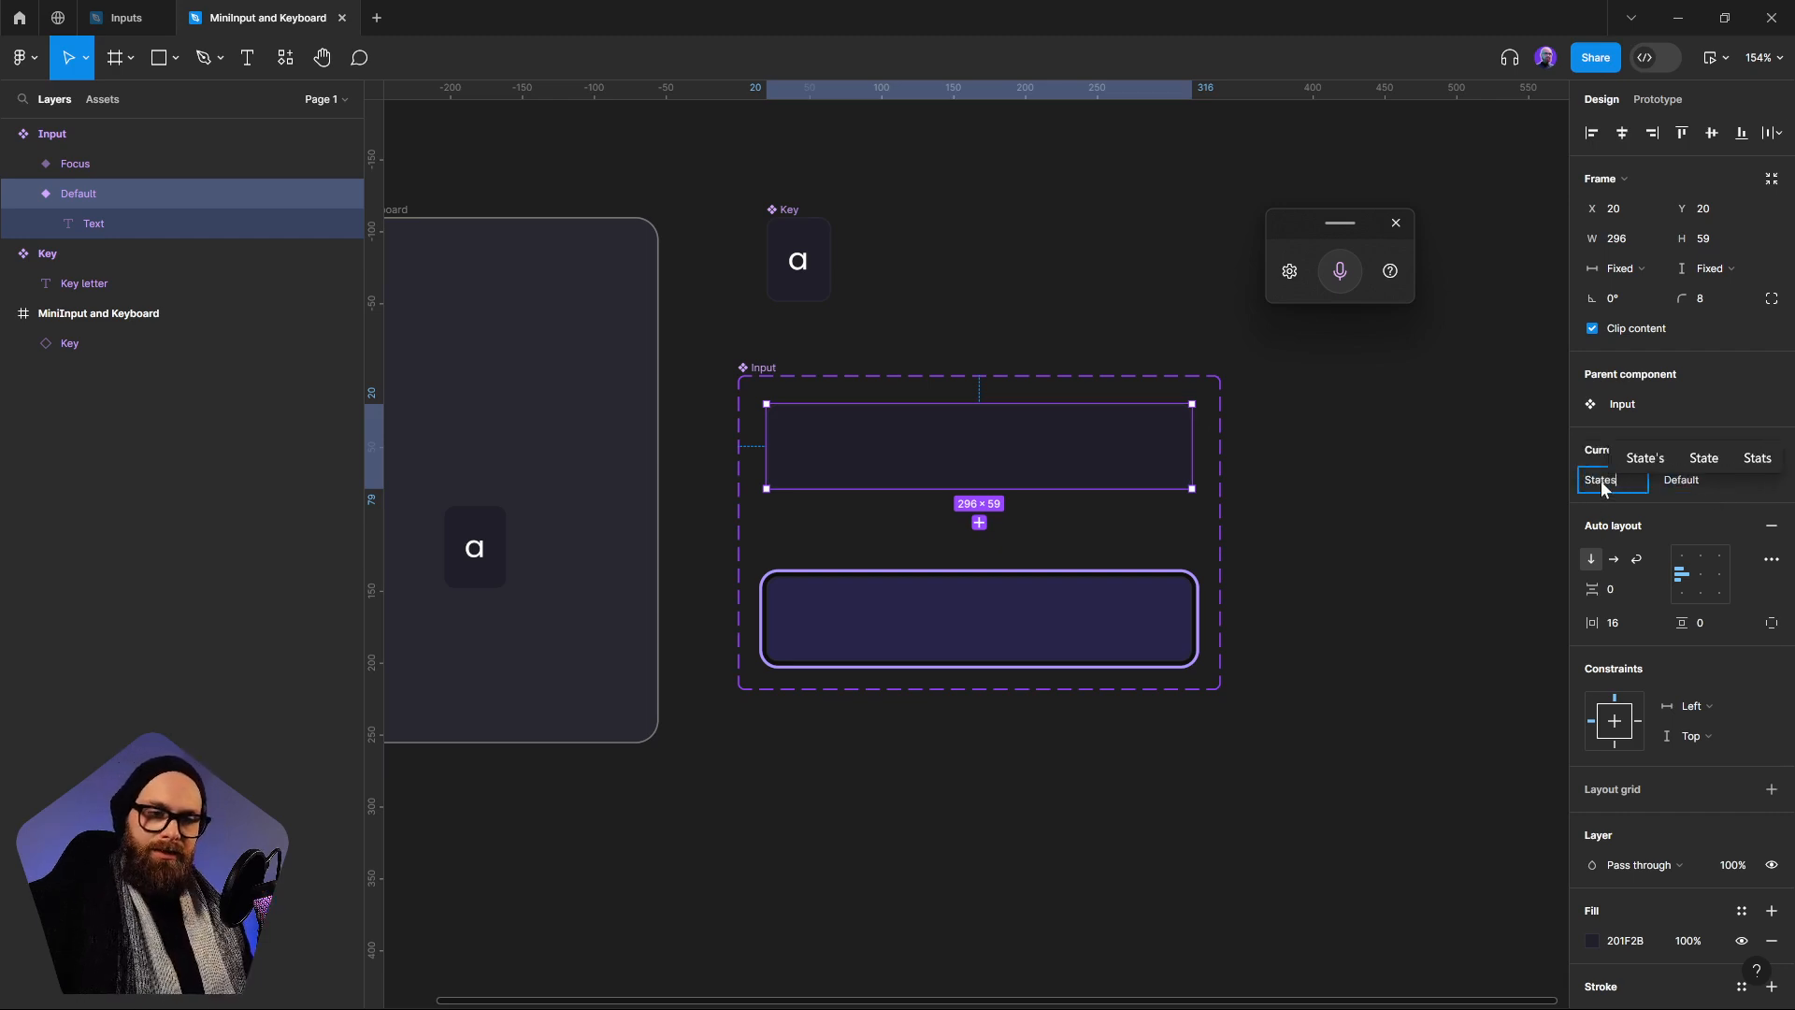
key("Return")
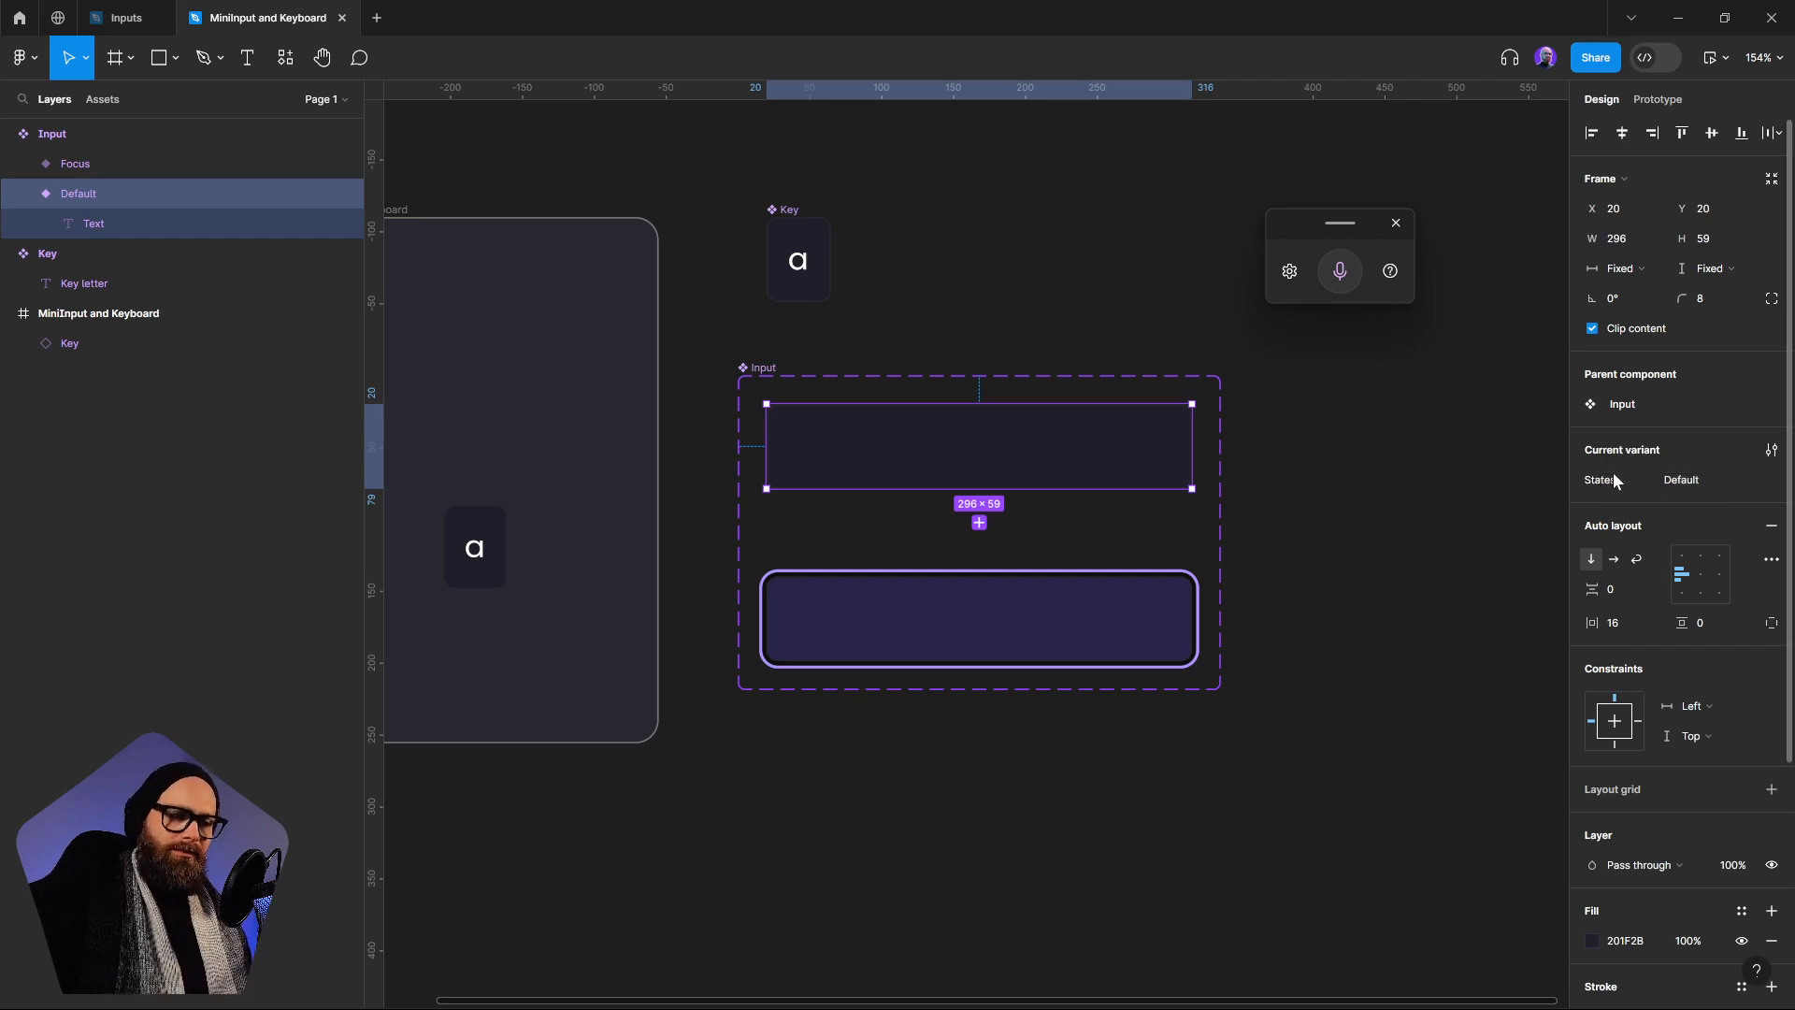
Add a third variant to the Input component set, based on the Focus variant
left_click(900, 699)
left_click(912, 640)
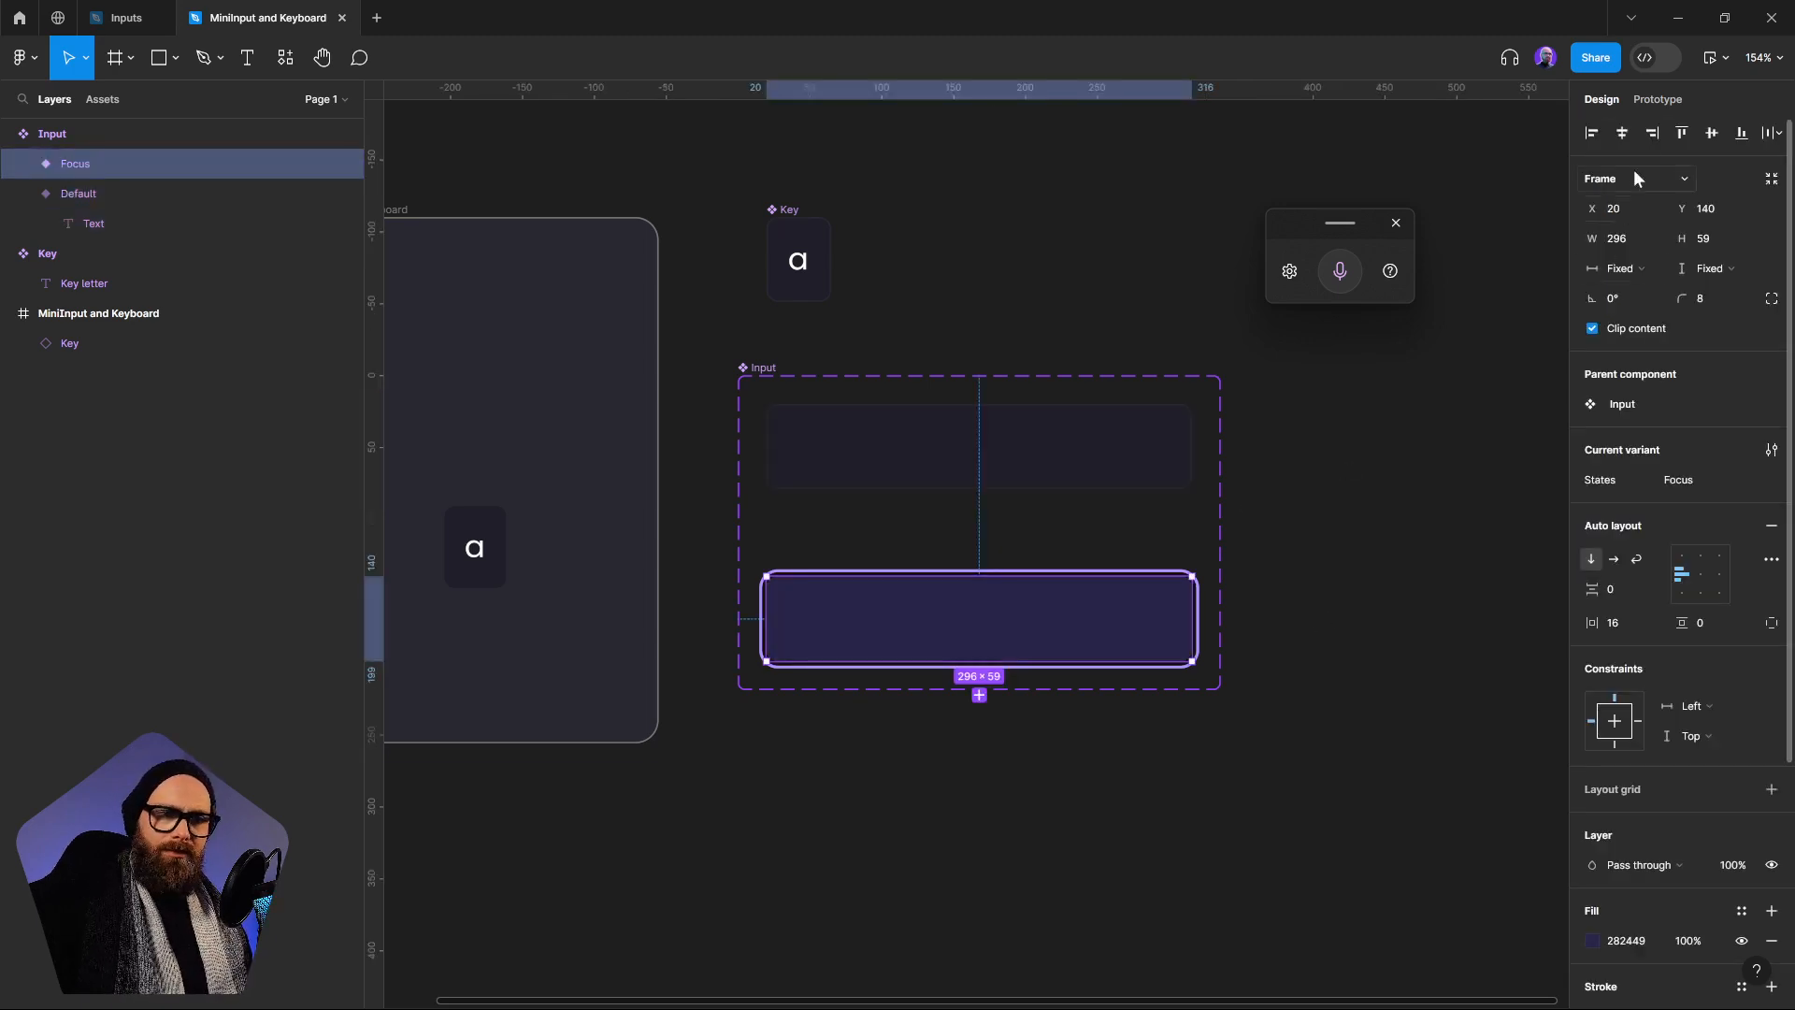
scroll(1262, 620, "down", 2)
scroll(1262, 621, "left", 1)
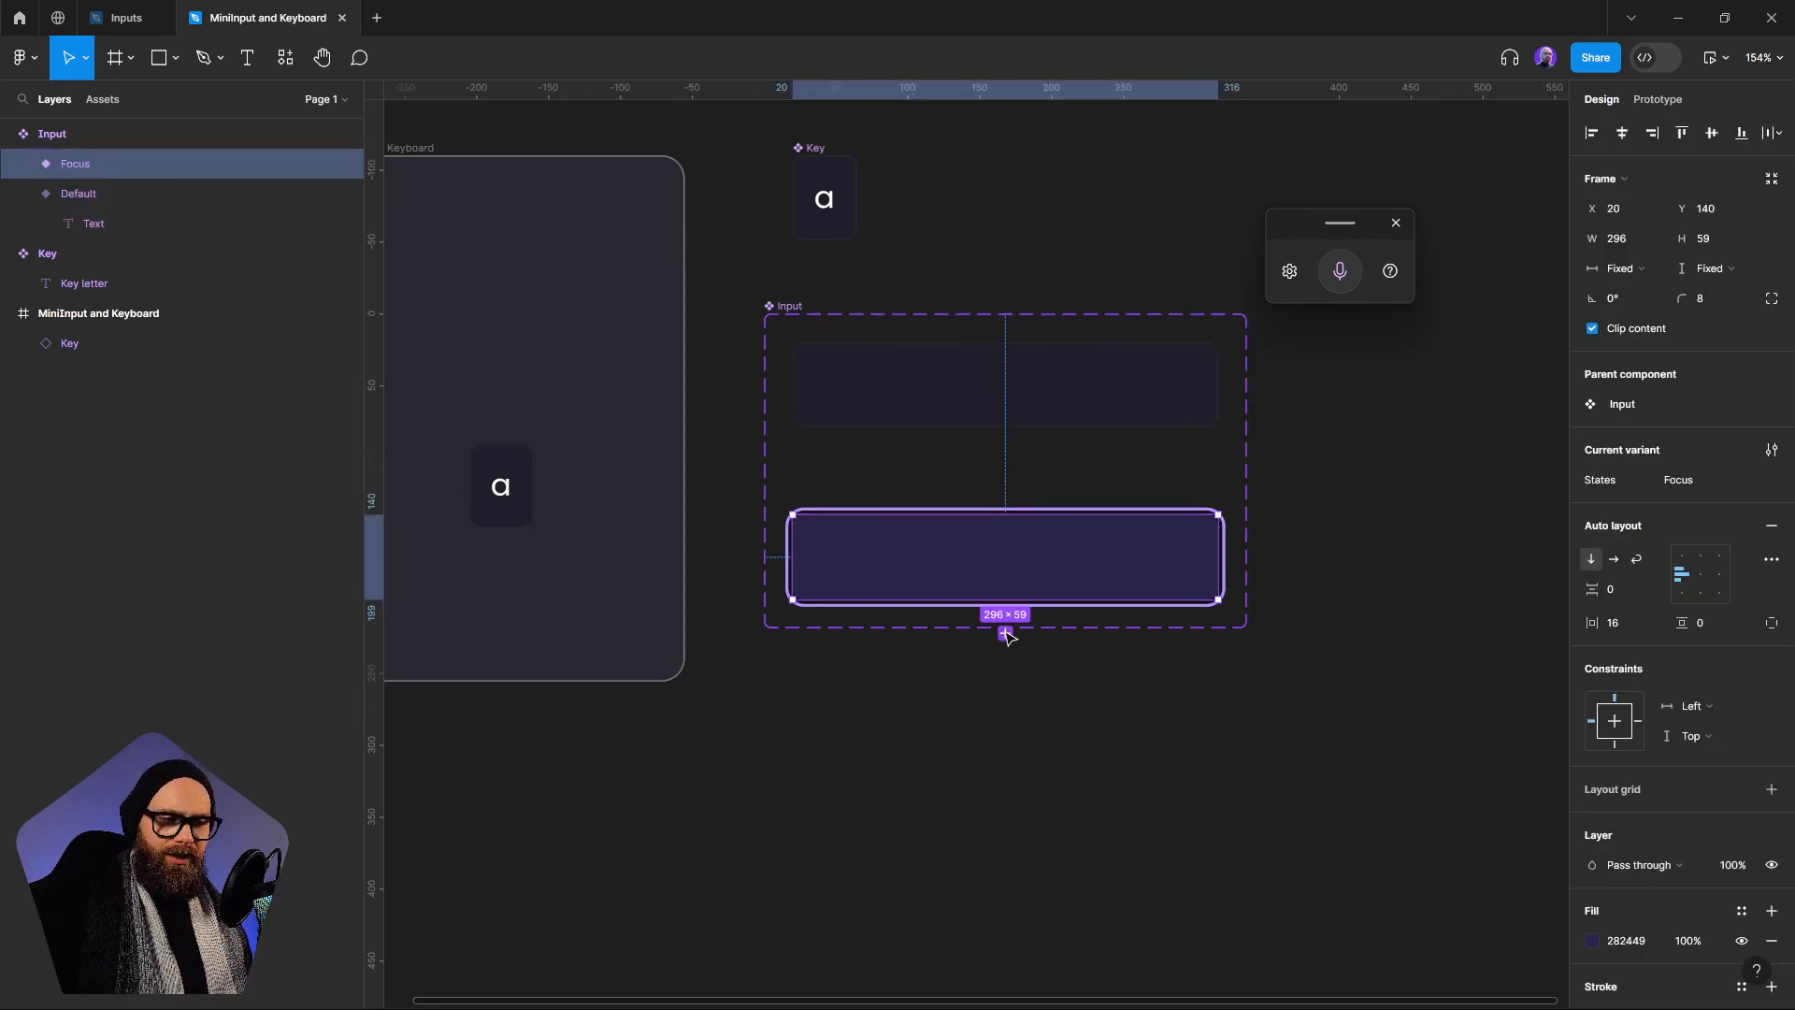
left_click(1013, 746)
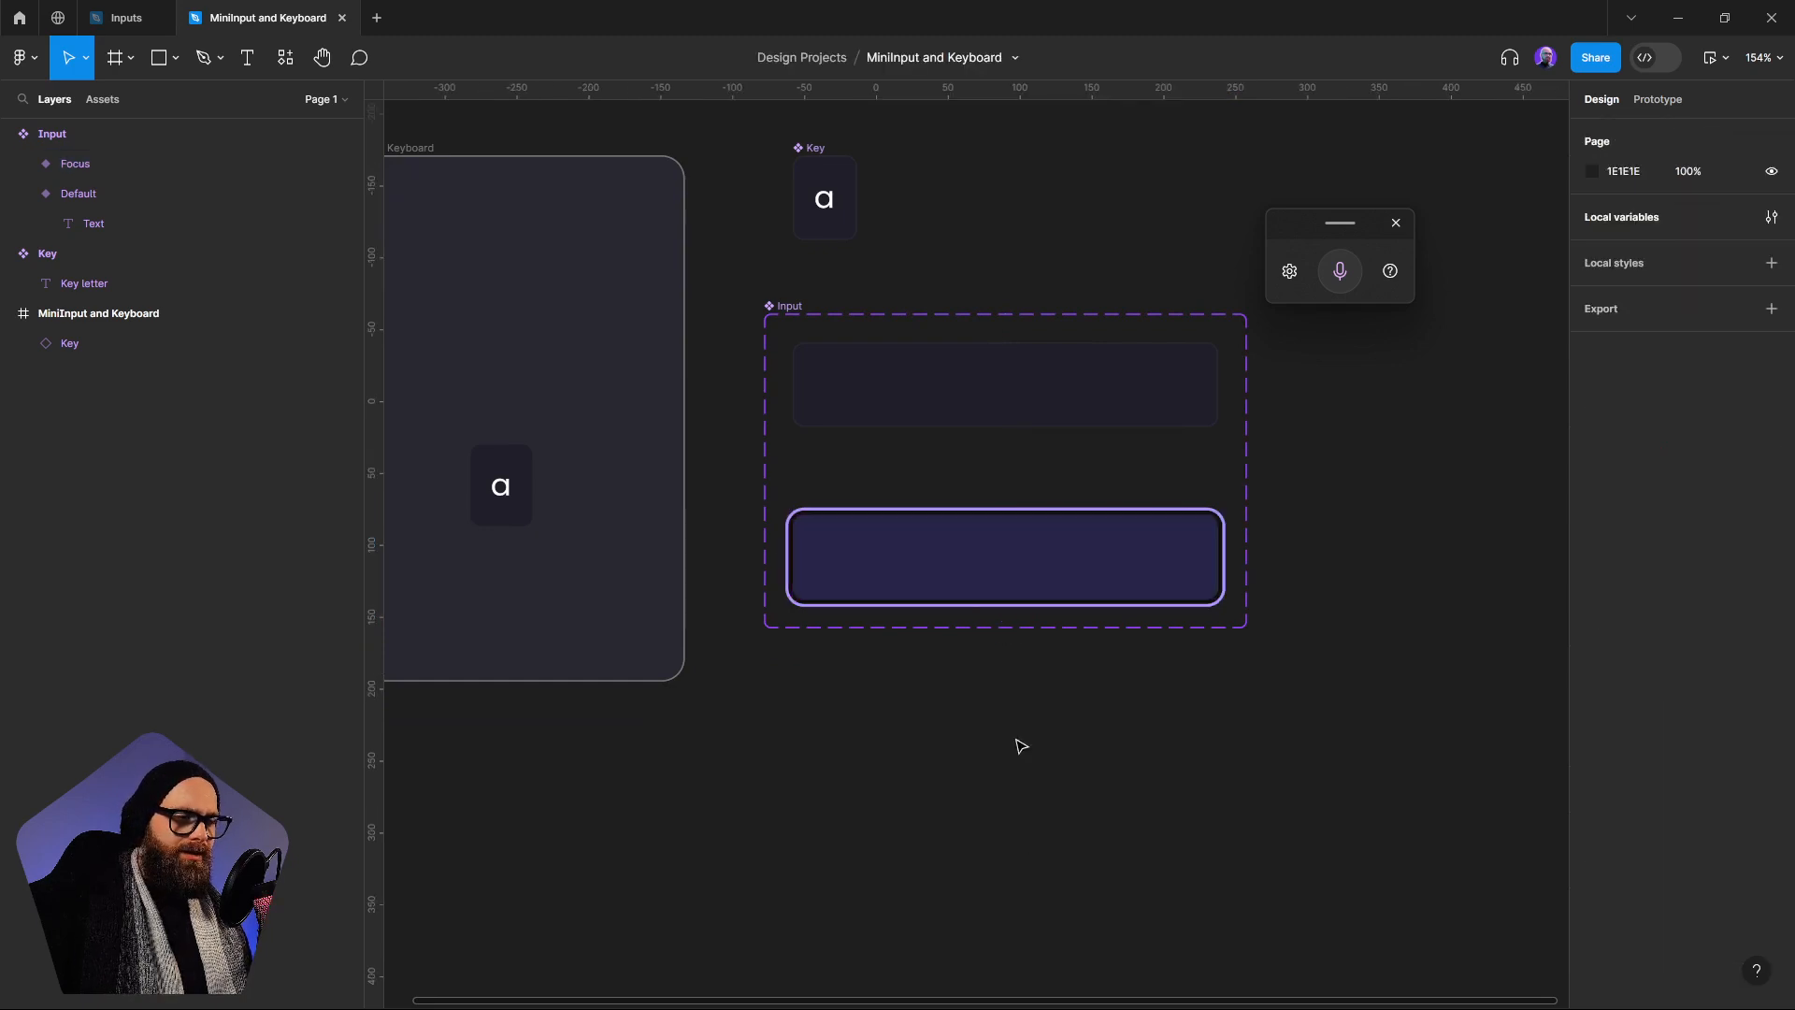
left_click(972, 580)
left_click(1005, 634)
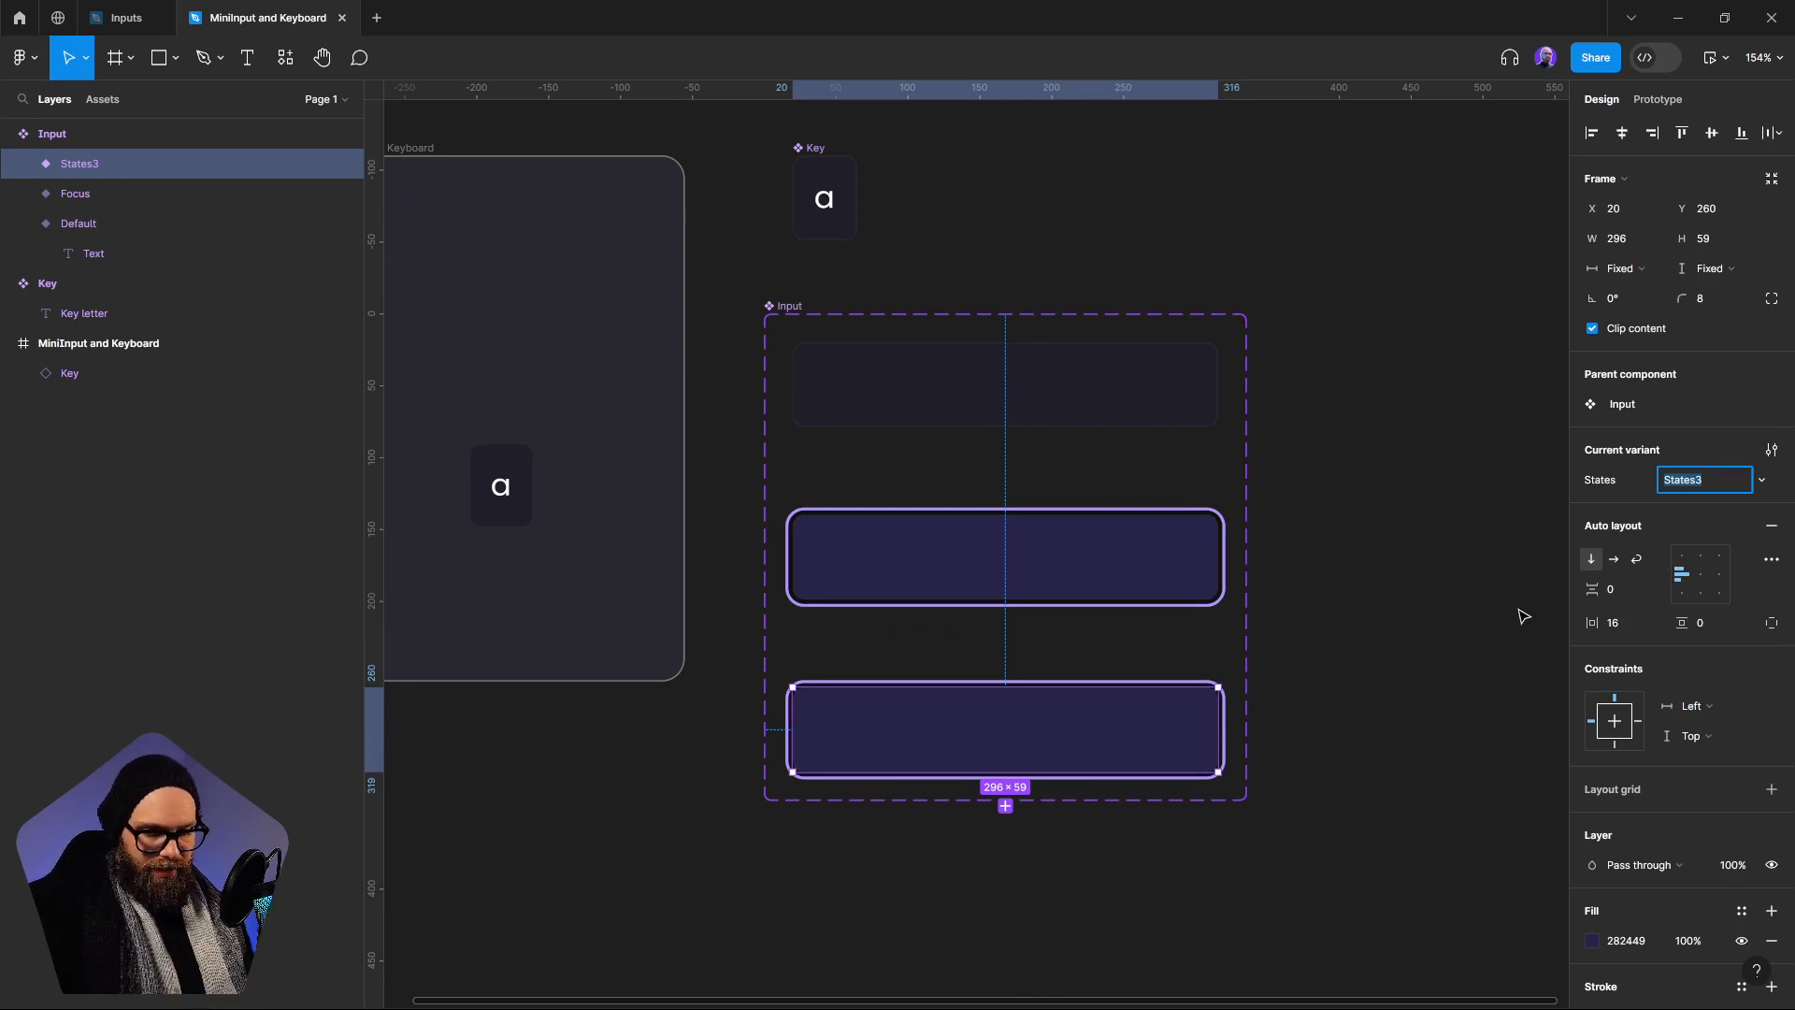
Set the new third Input variant's States value to Update
type("U")
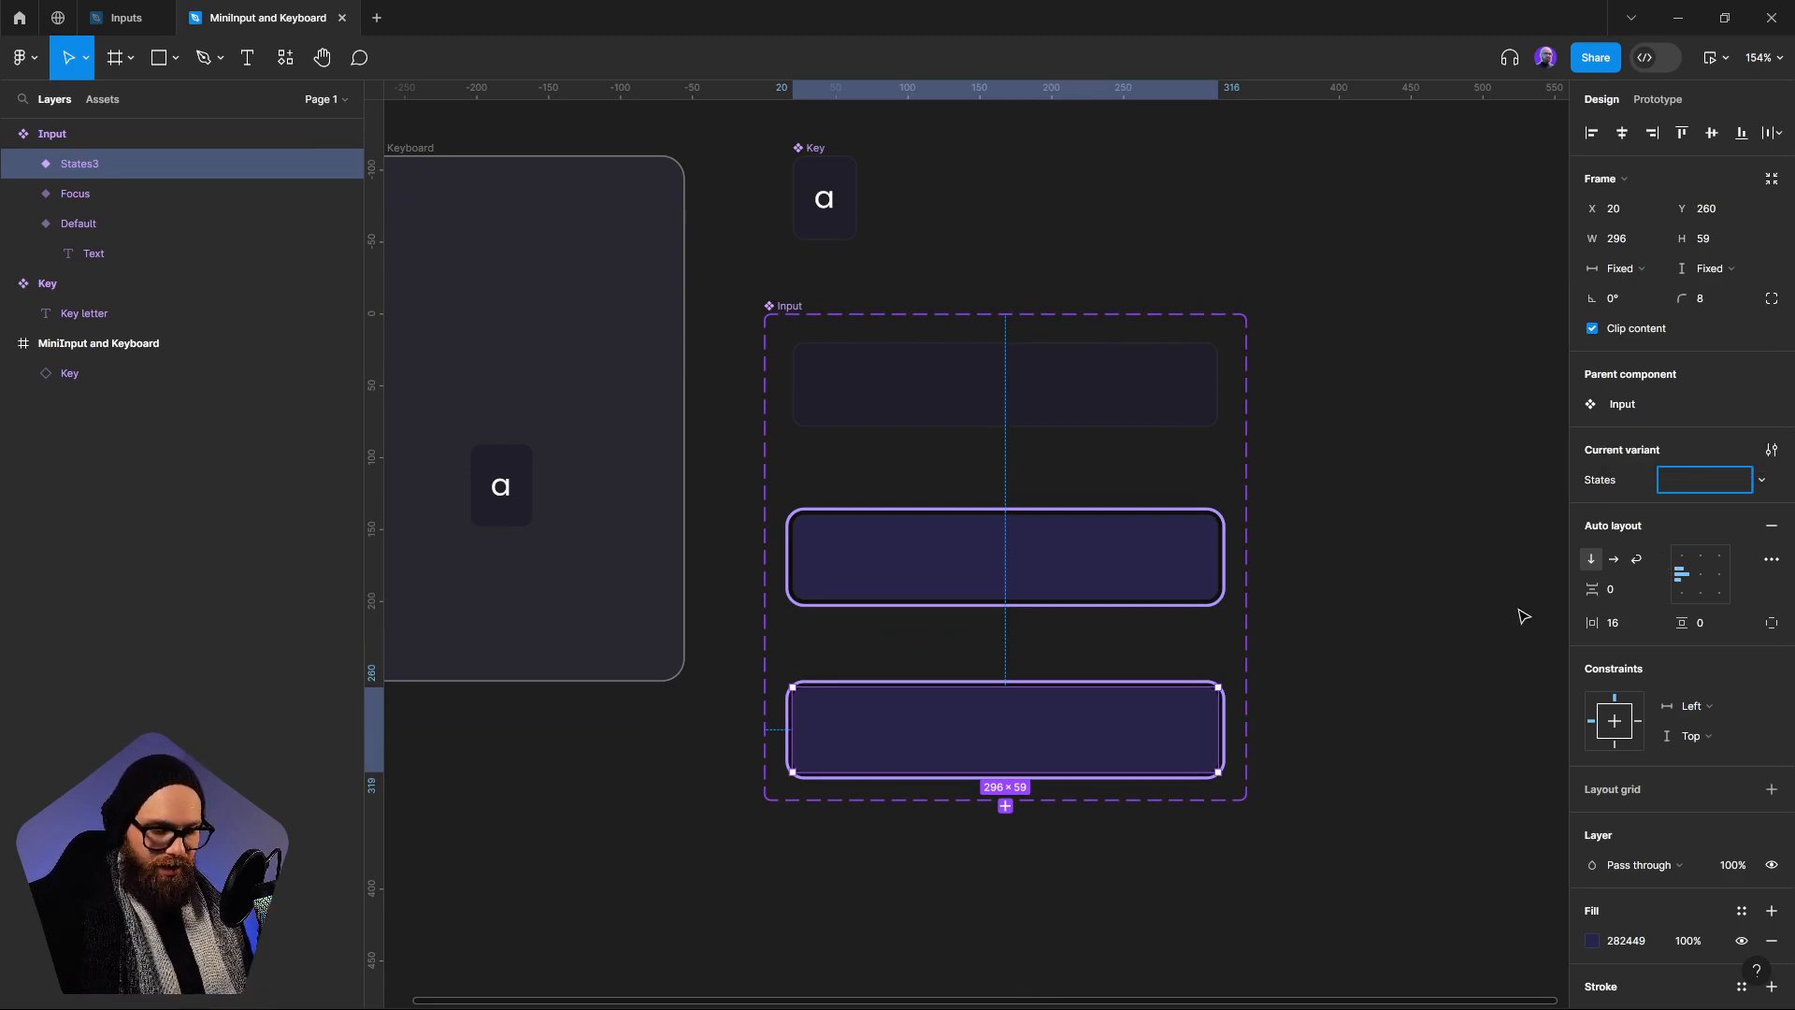
type("U")
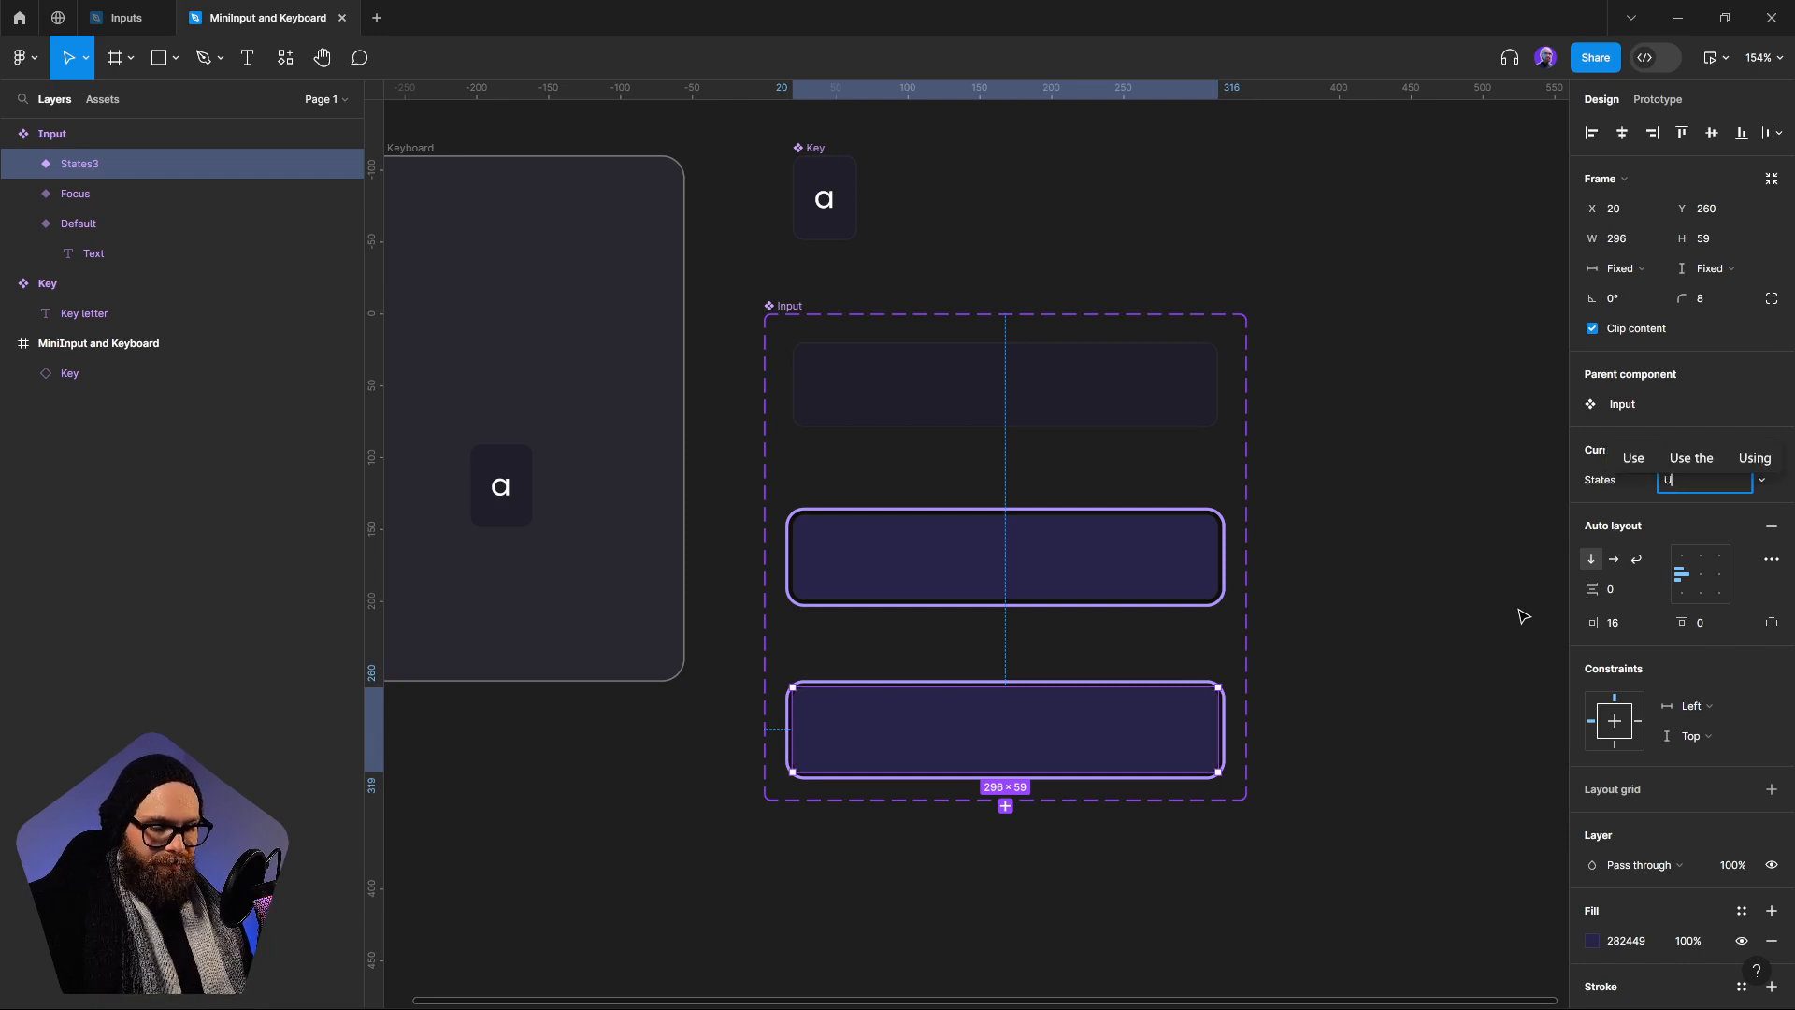
type("pdate")
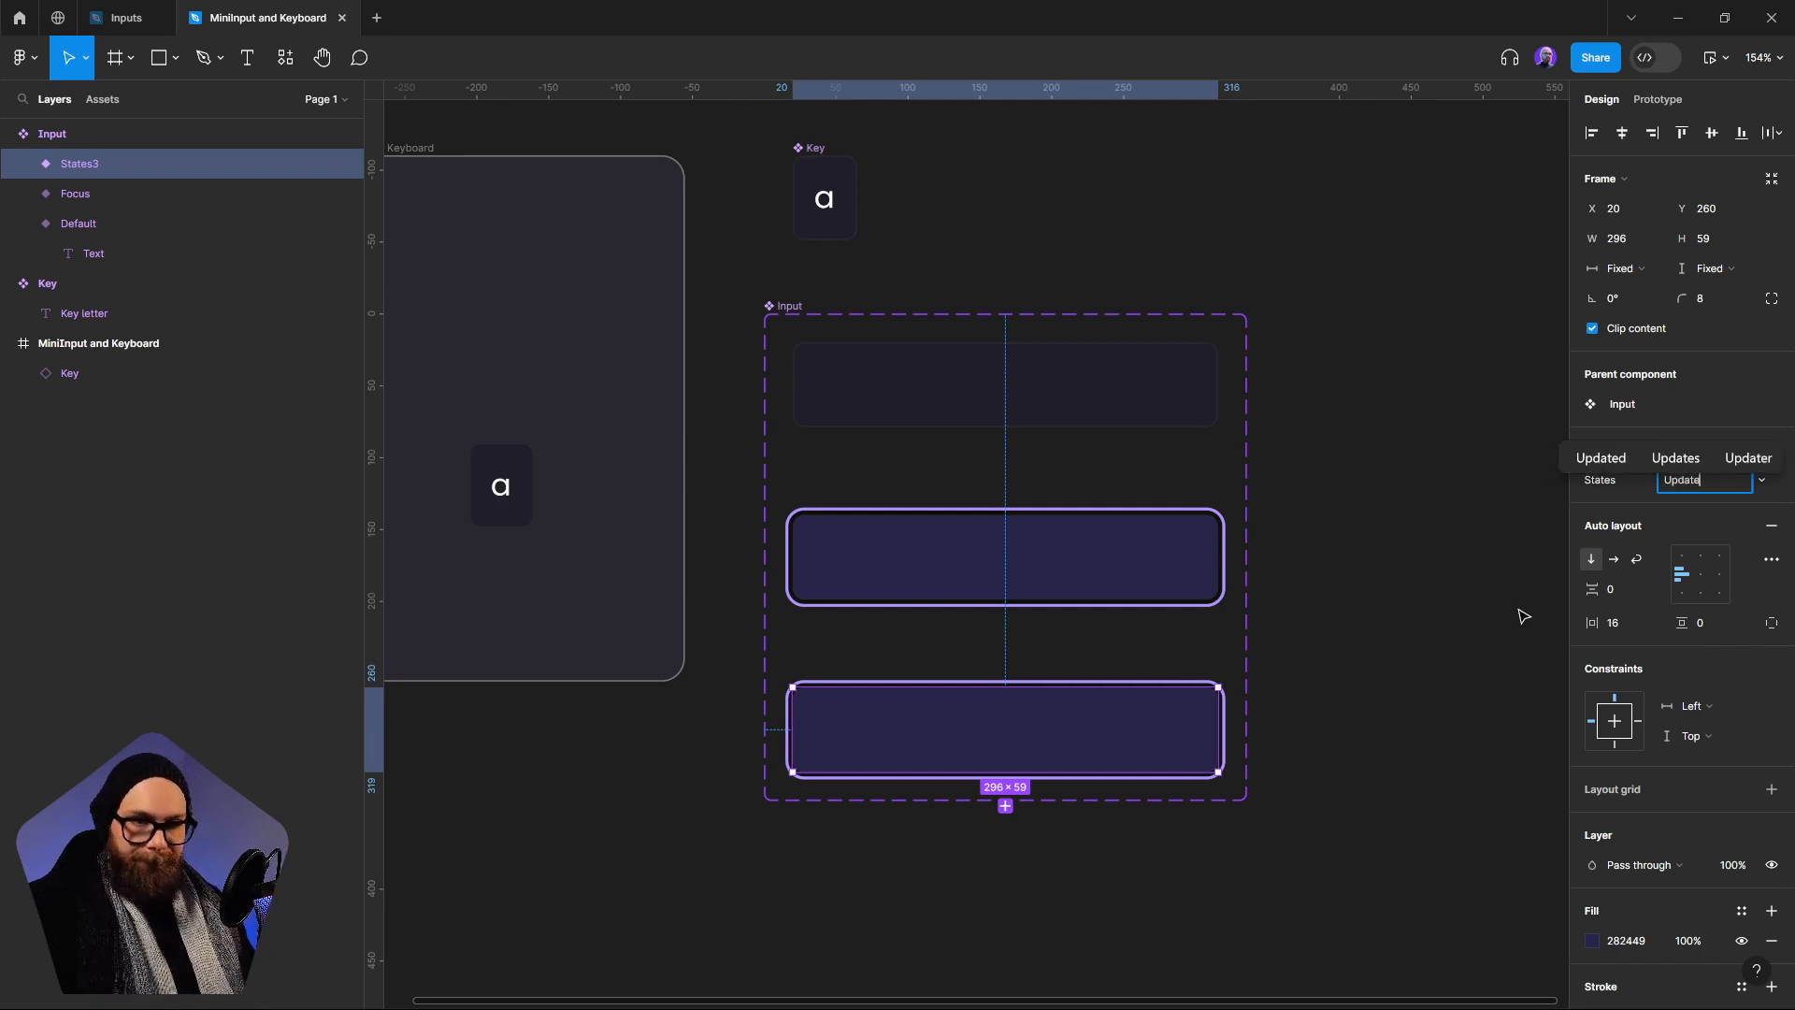
key("Return")
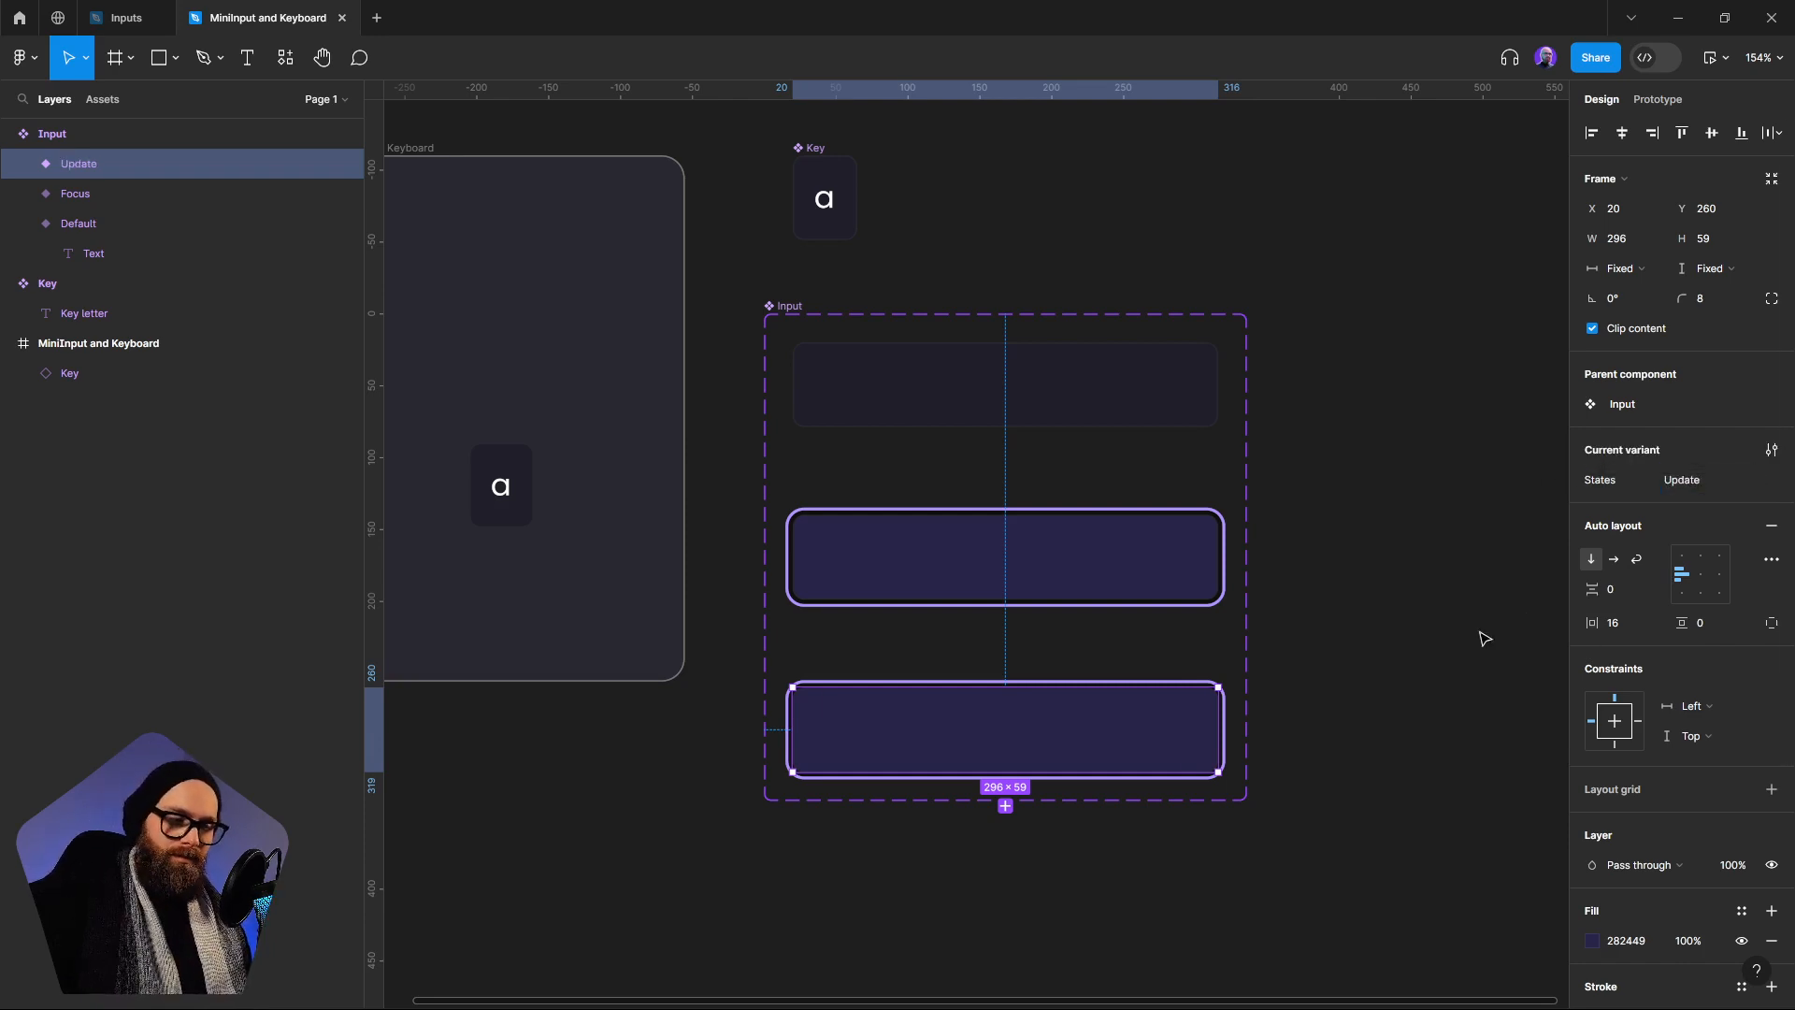
Compare the Focus and Update variants of the Input component set
left_click(1355, 645)
left_click(1110, 559)
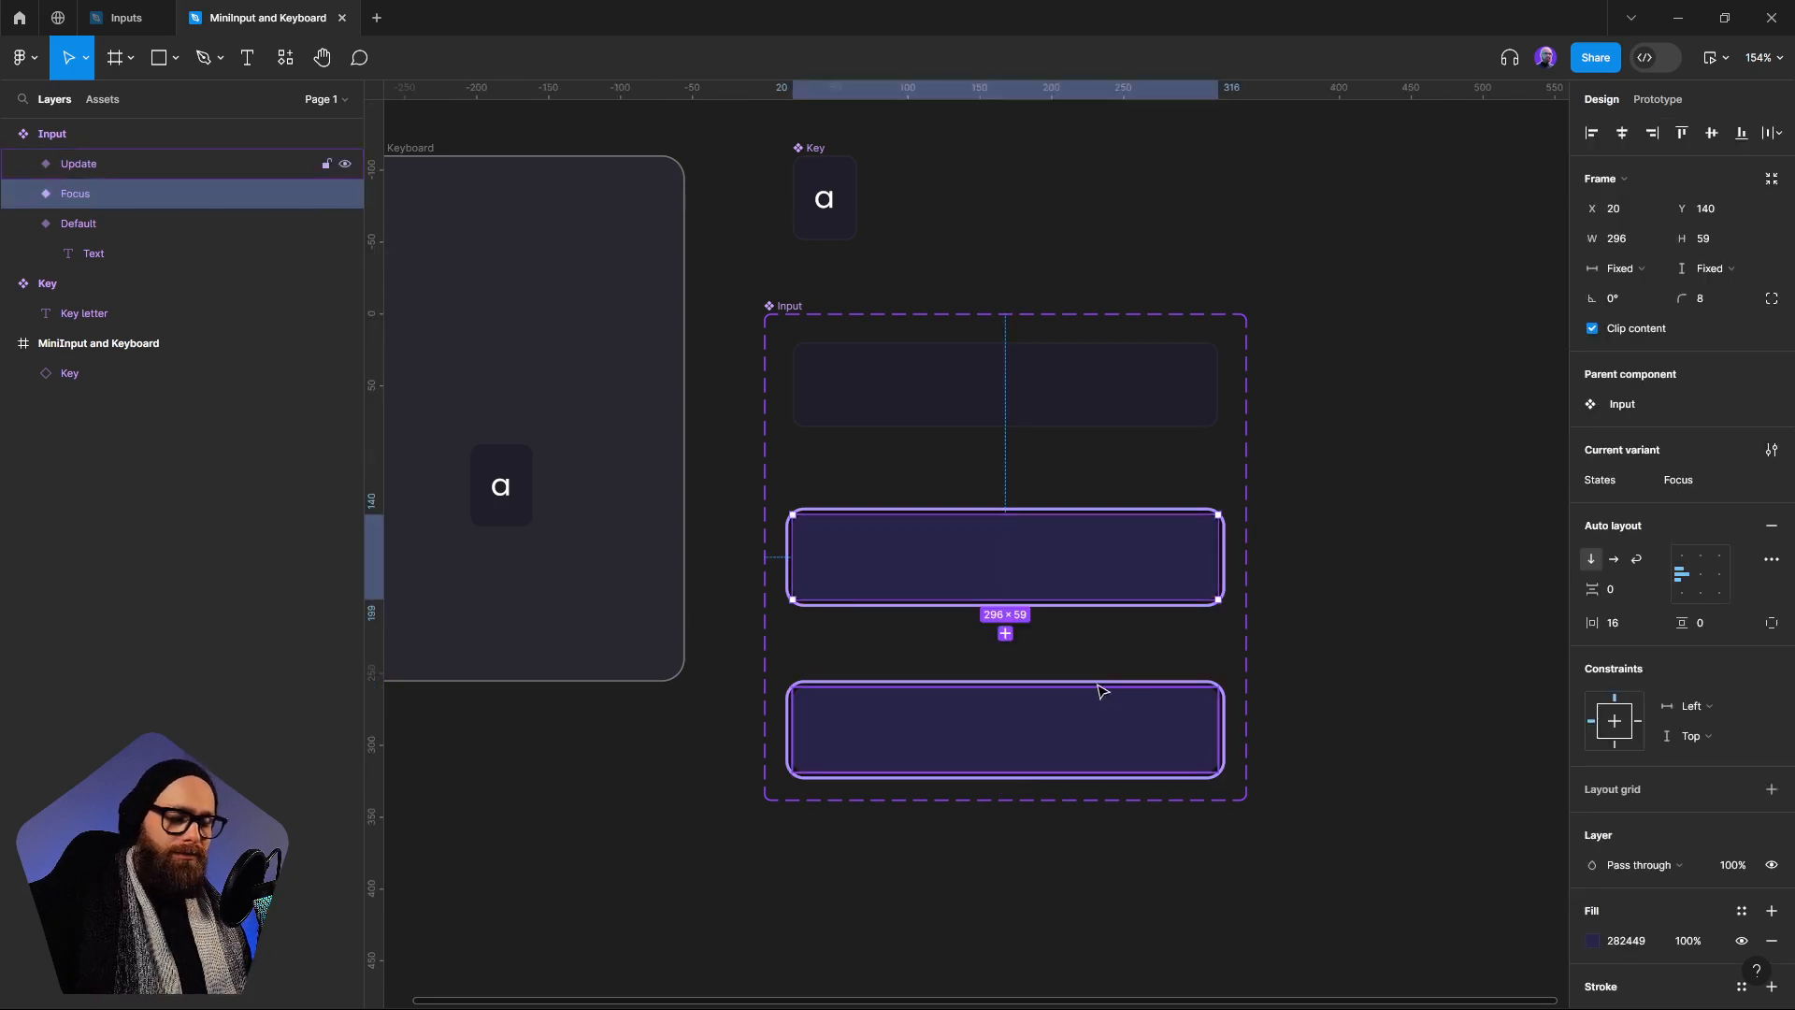
left_click(1307, 710)
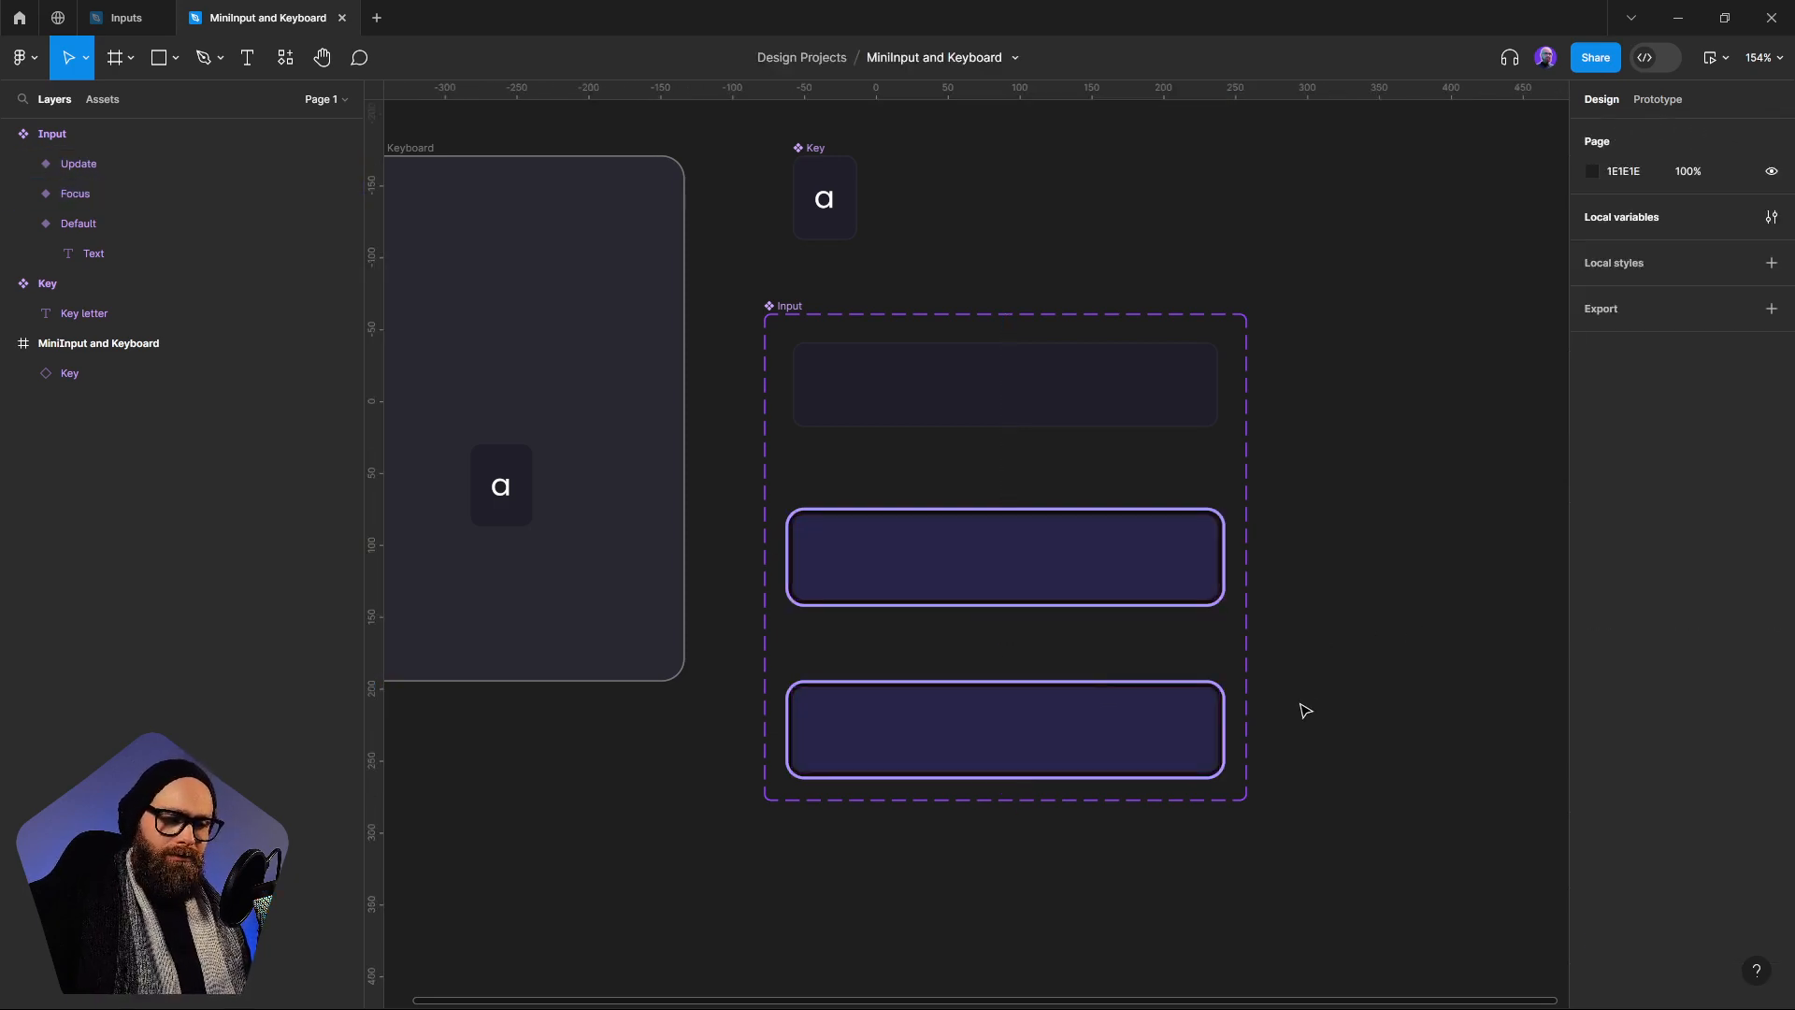
left_click(1106, 595)
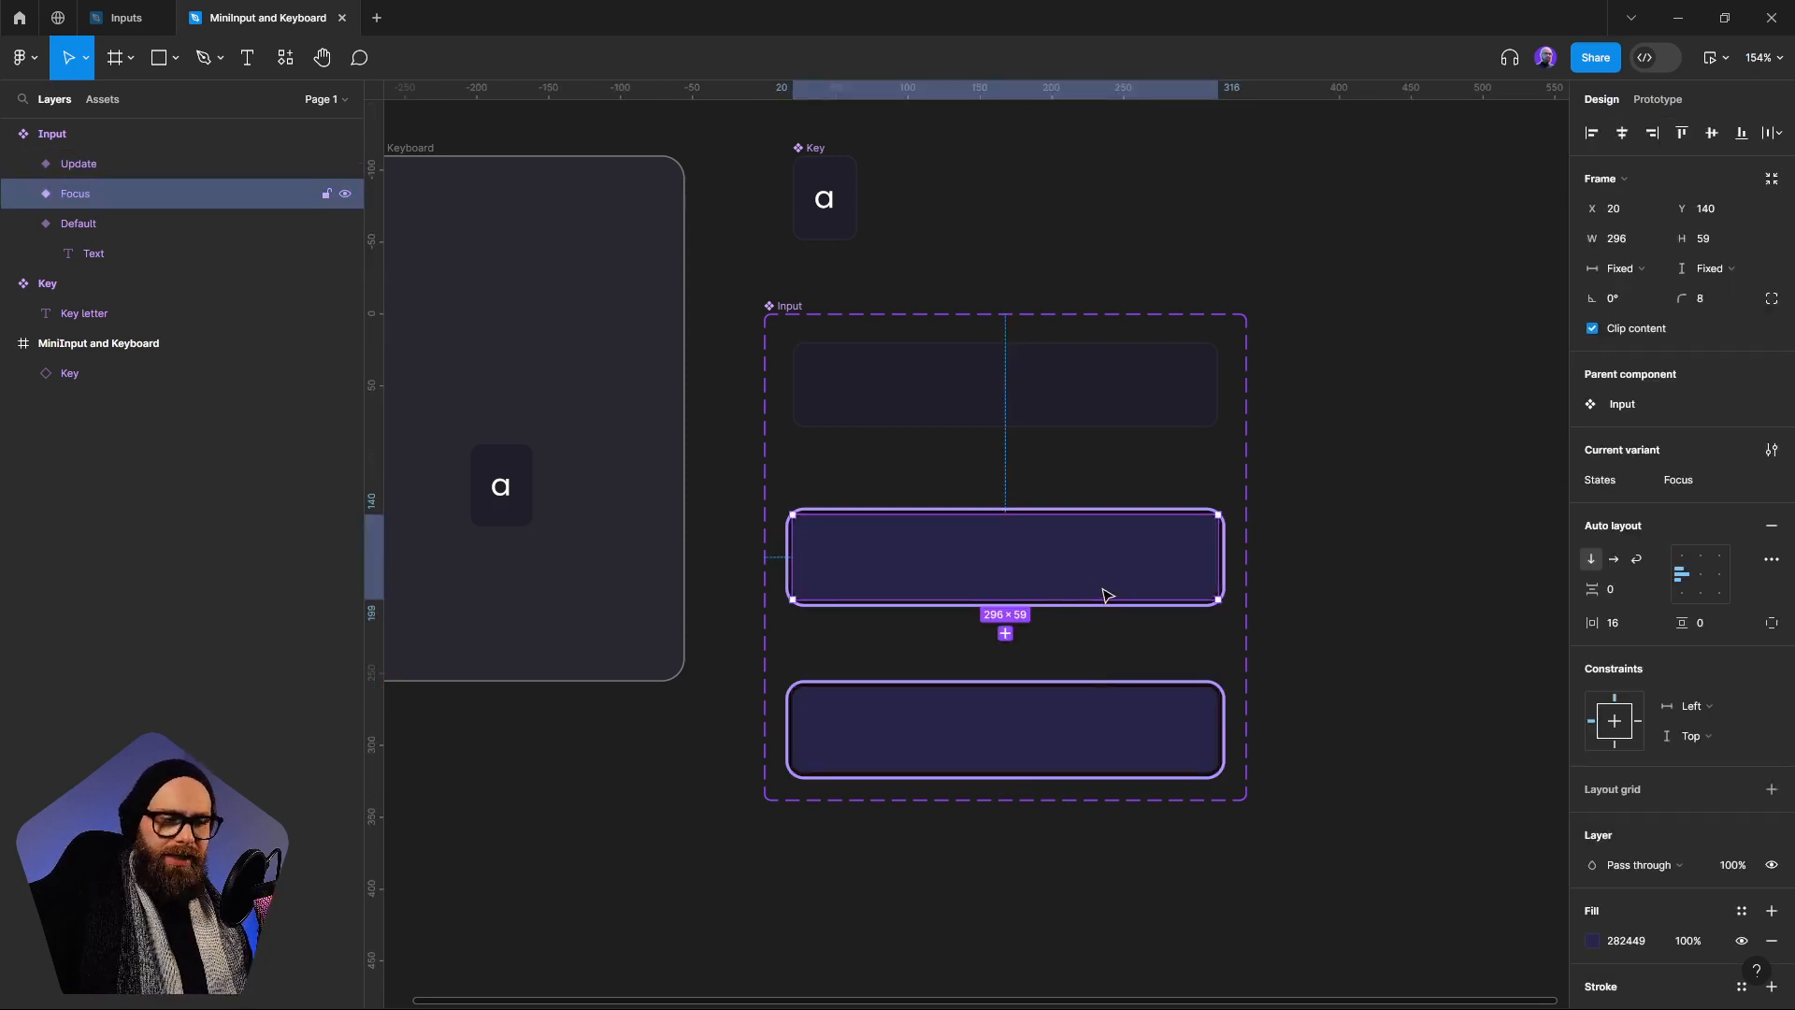
left_click(1176, 743)
left_click(1126, 593)
left_click(1094, 725)
left_click(1080, 584)
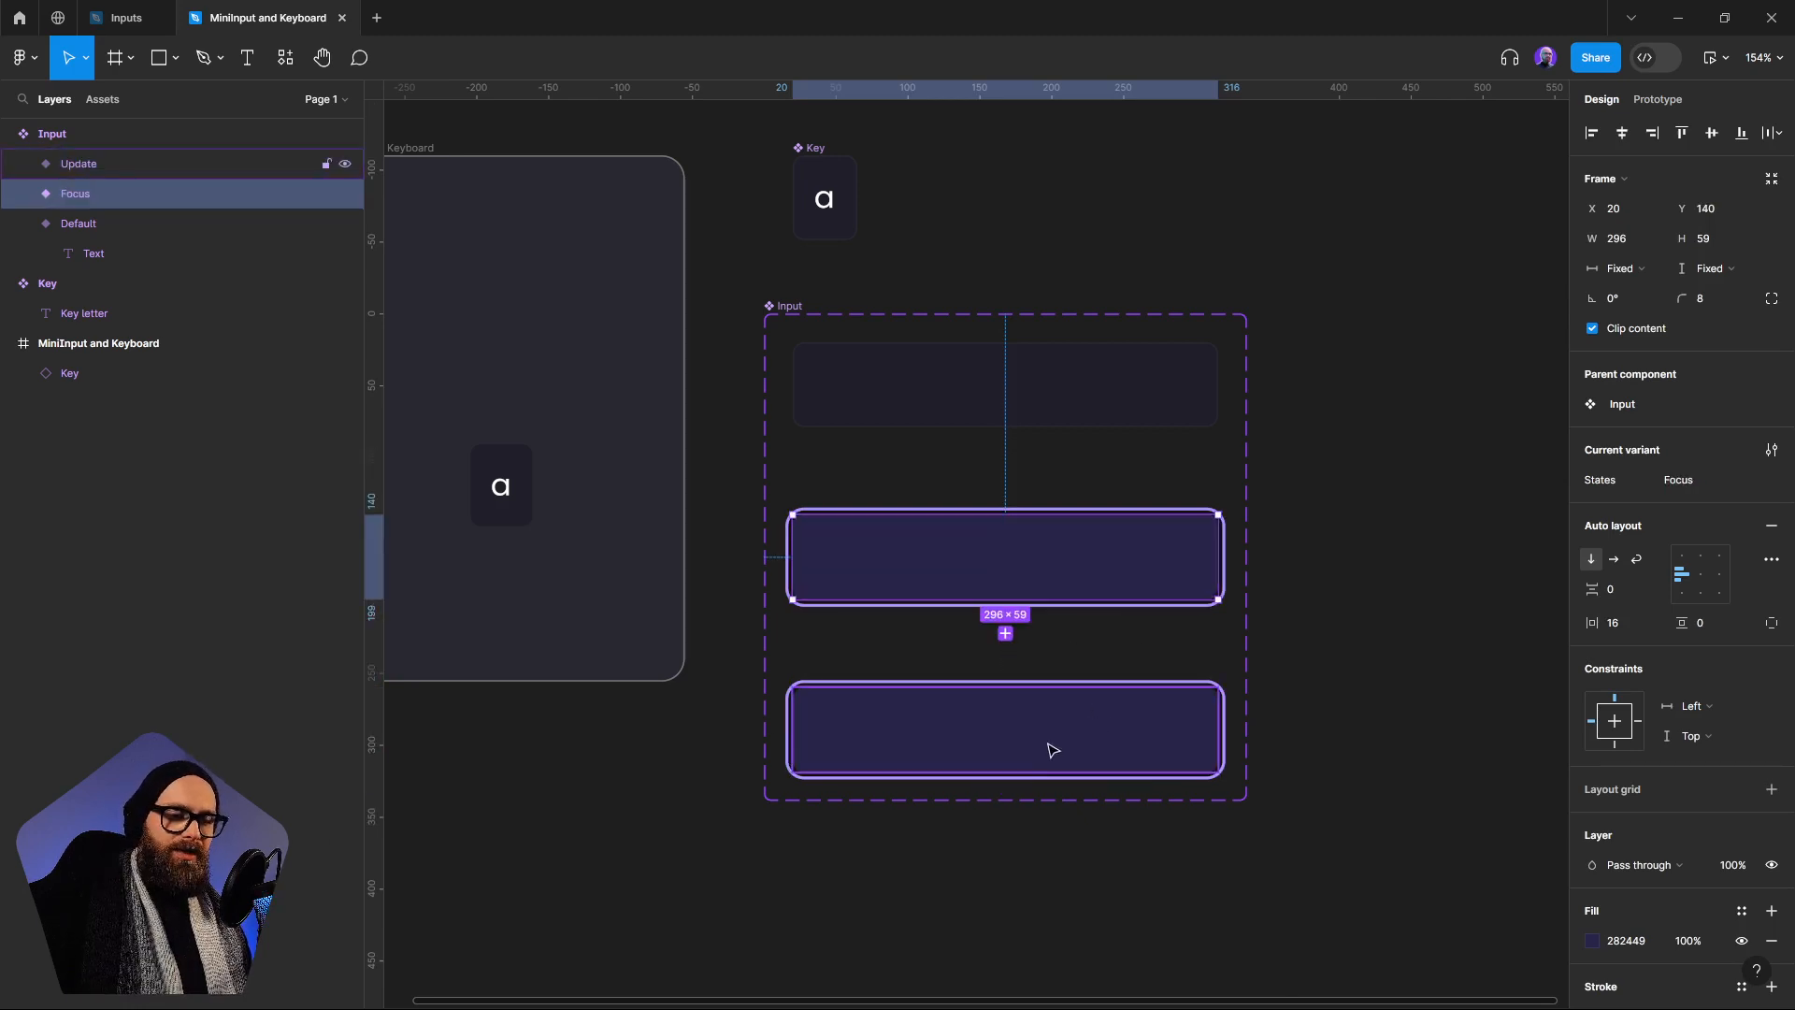
left_click(1050, 745)
left_click(1052, 581)
left_click(1075, 692)
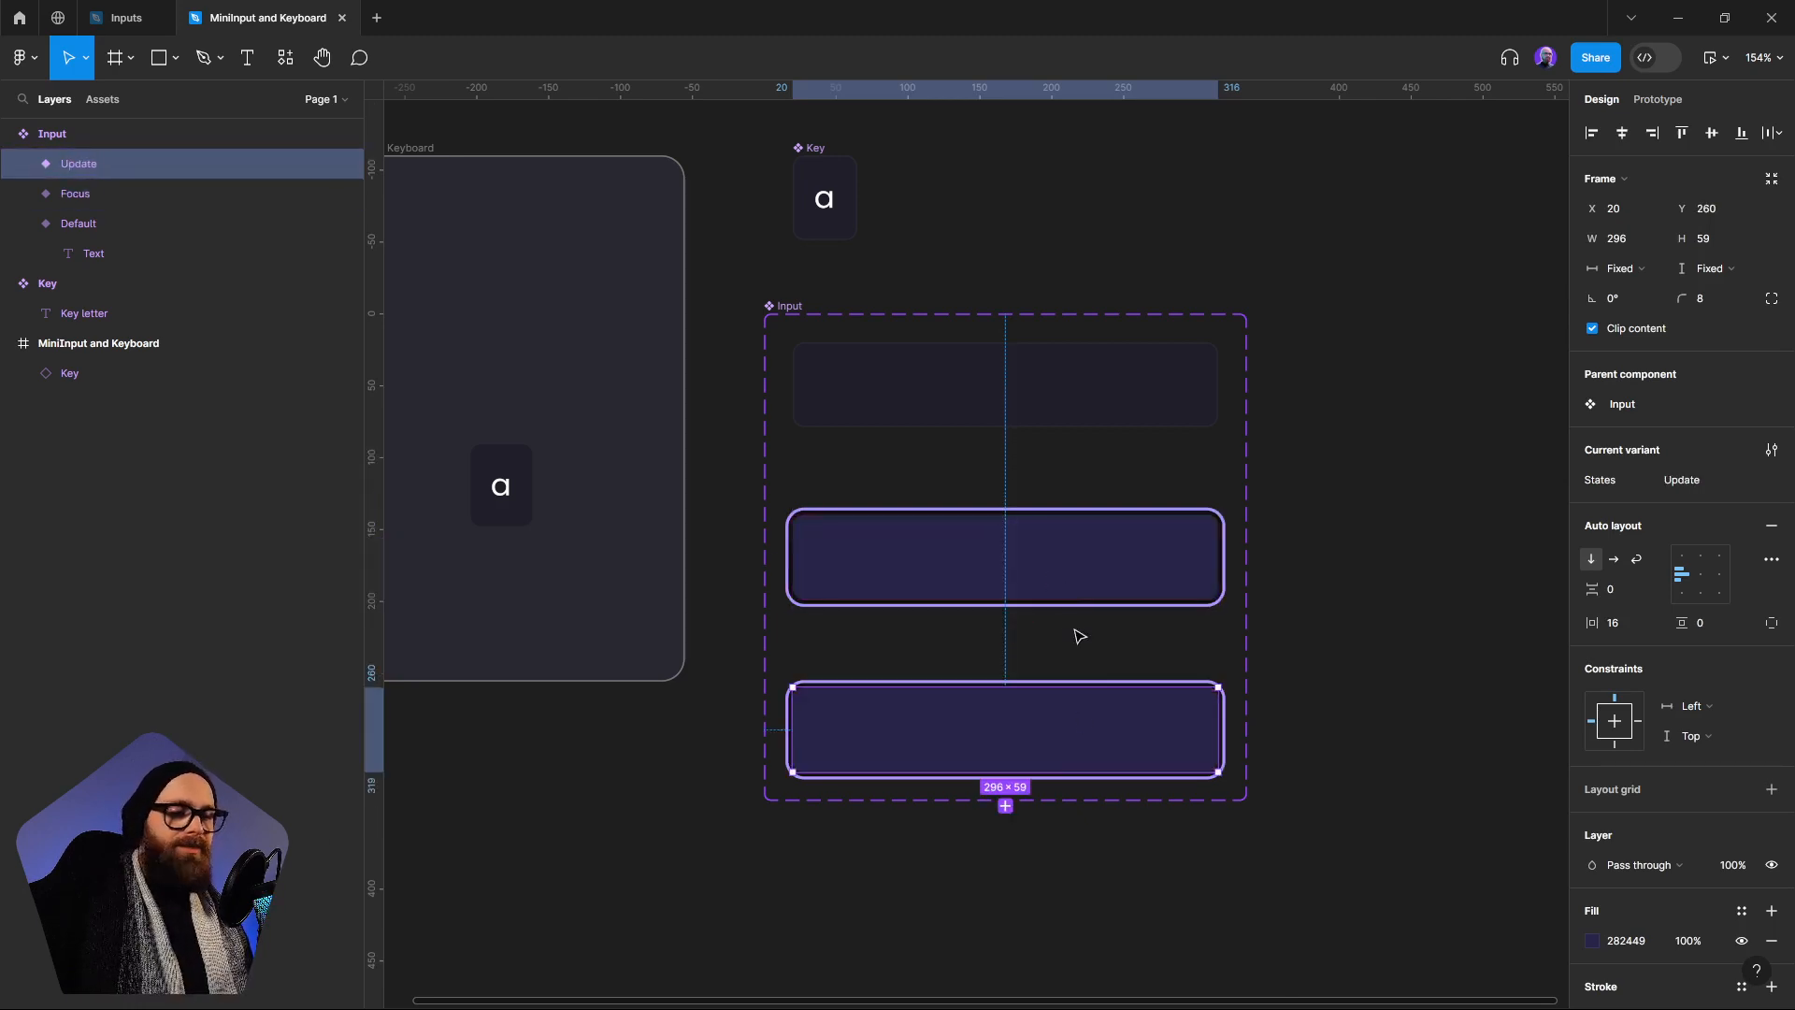
left_click(1074, 598)
left_click(1074, 713)
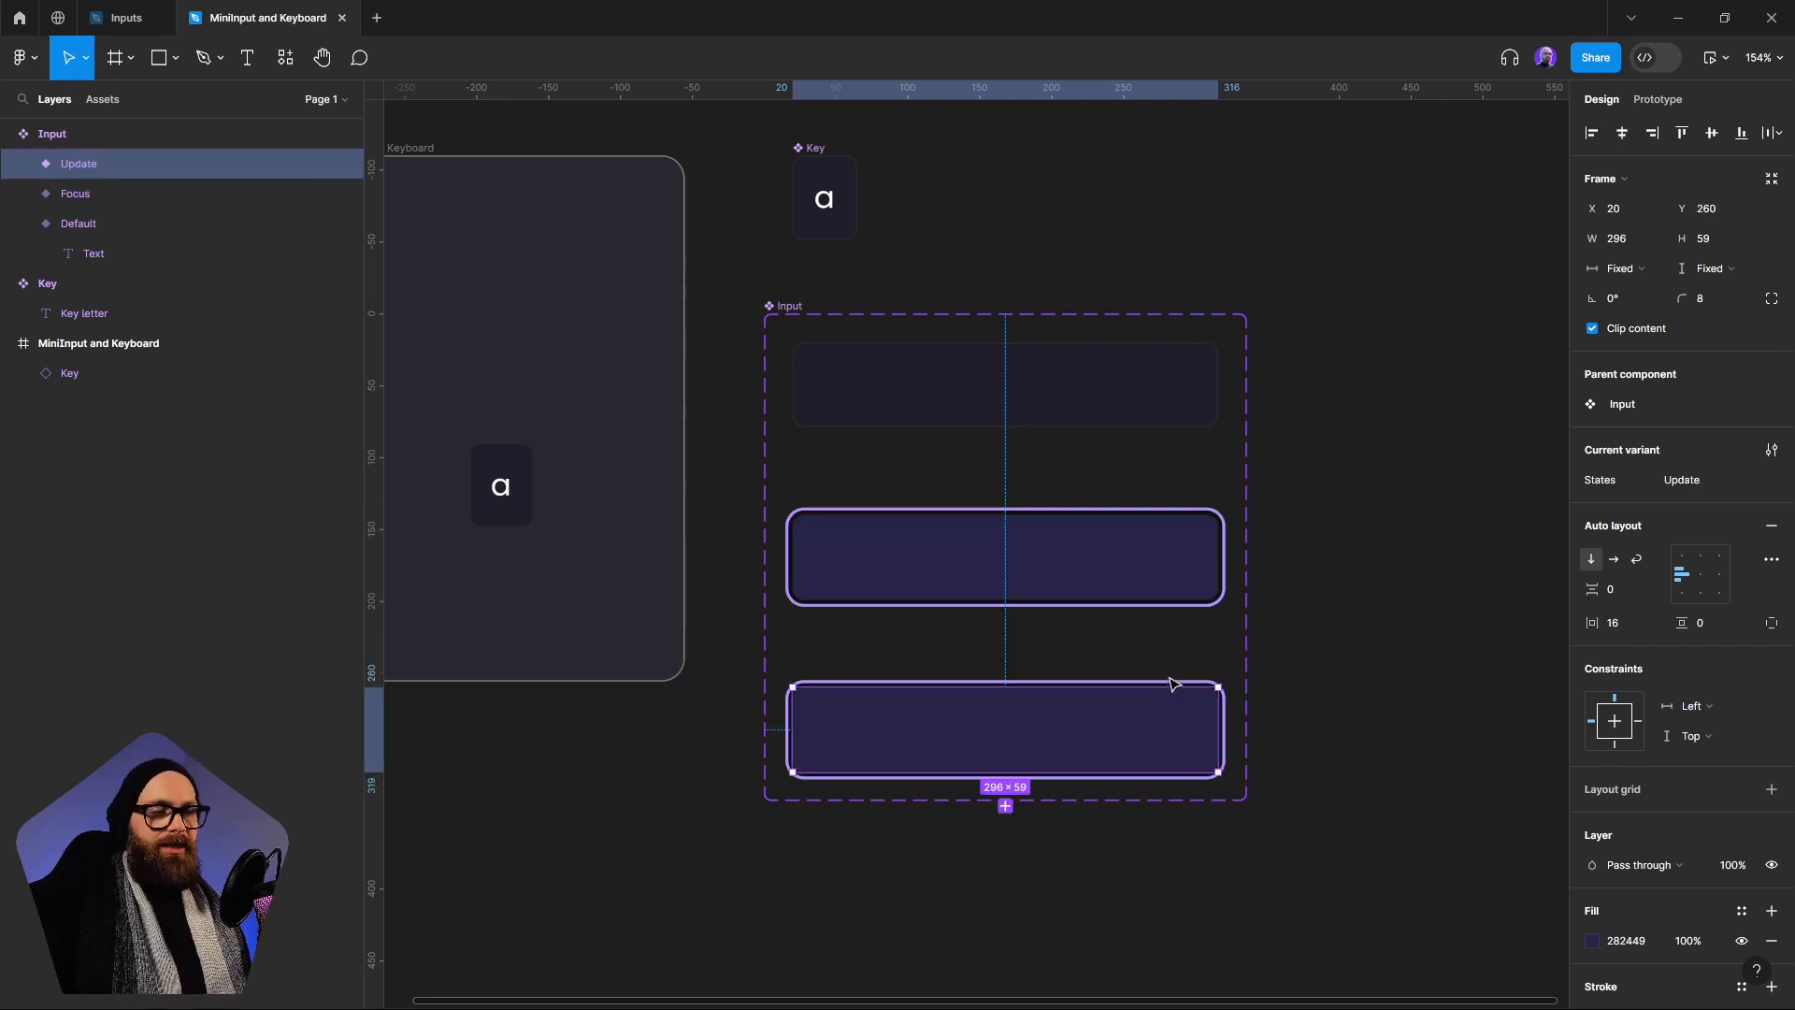
Place a Default Input instance in the MiniInput and Keyboard frame at about X 16, Y 78, and narrow it to 222 wide
scroll(1103, 547, "left", 3)
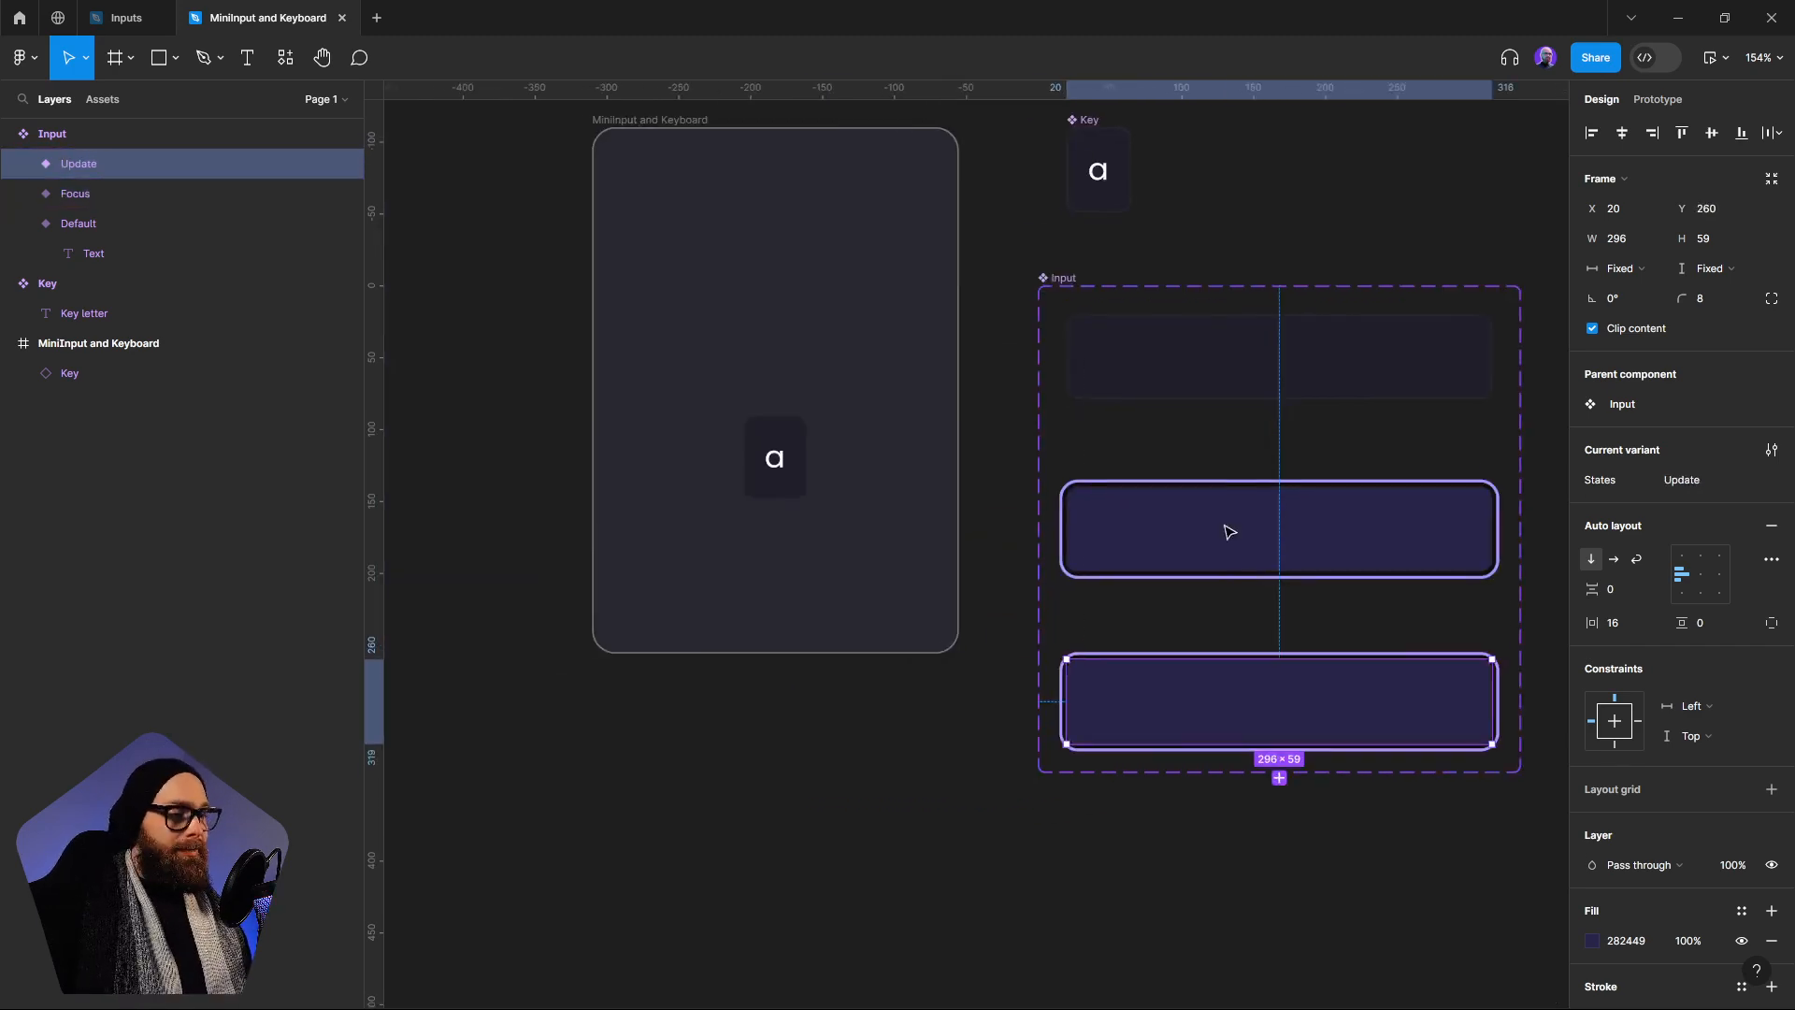
left_click(1086, 293)
left_click(1312, 374)
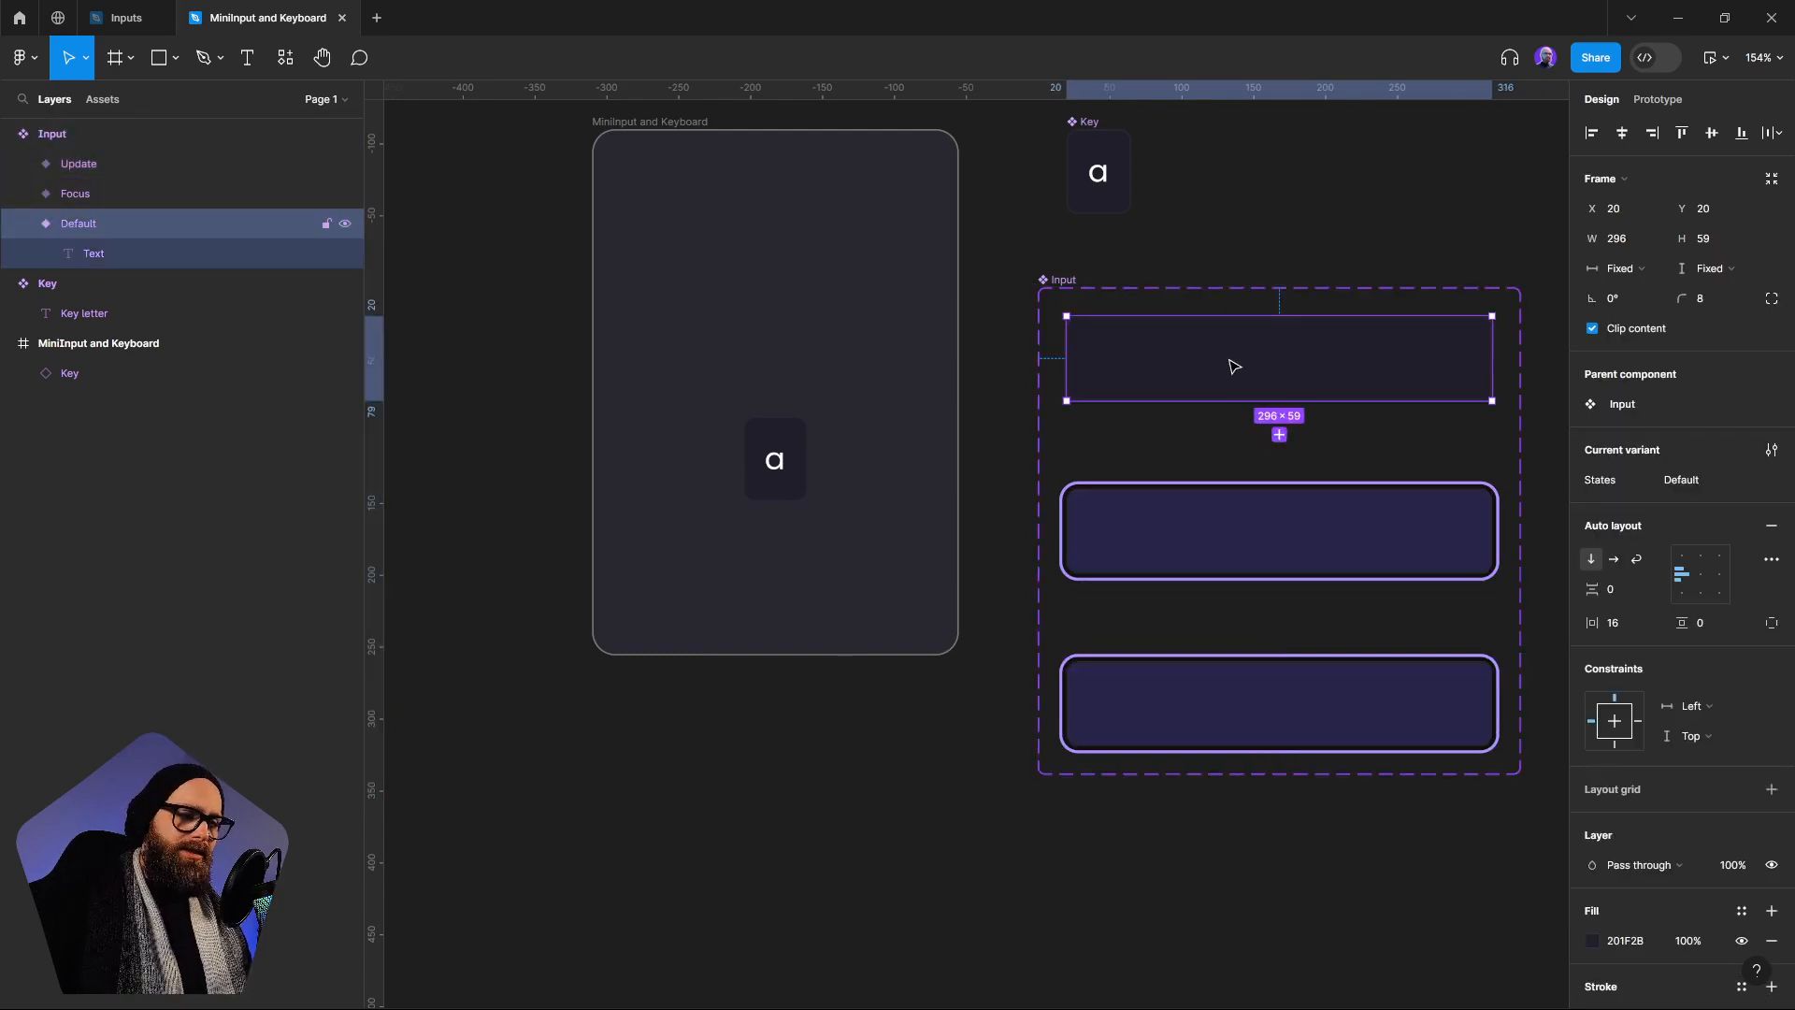
left_click_drag(1299, 377, 828, 312)
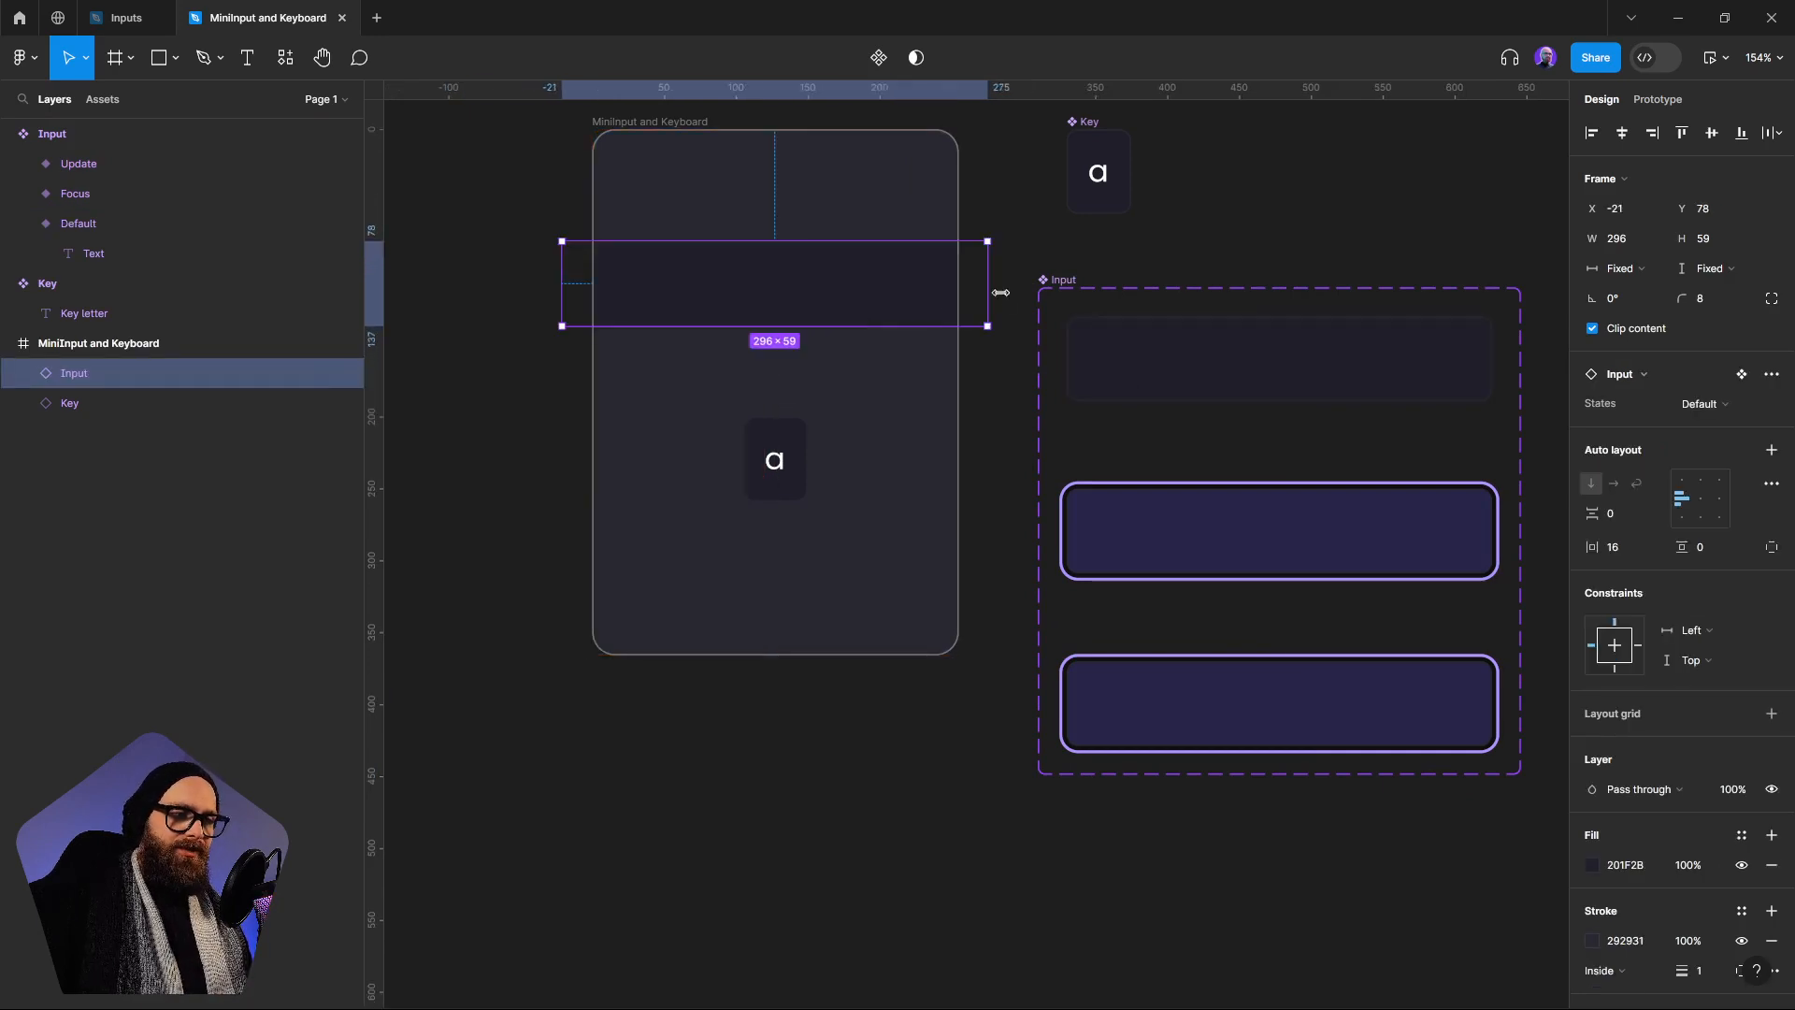
left_click_drag(992, 285, 934, 288)
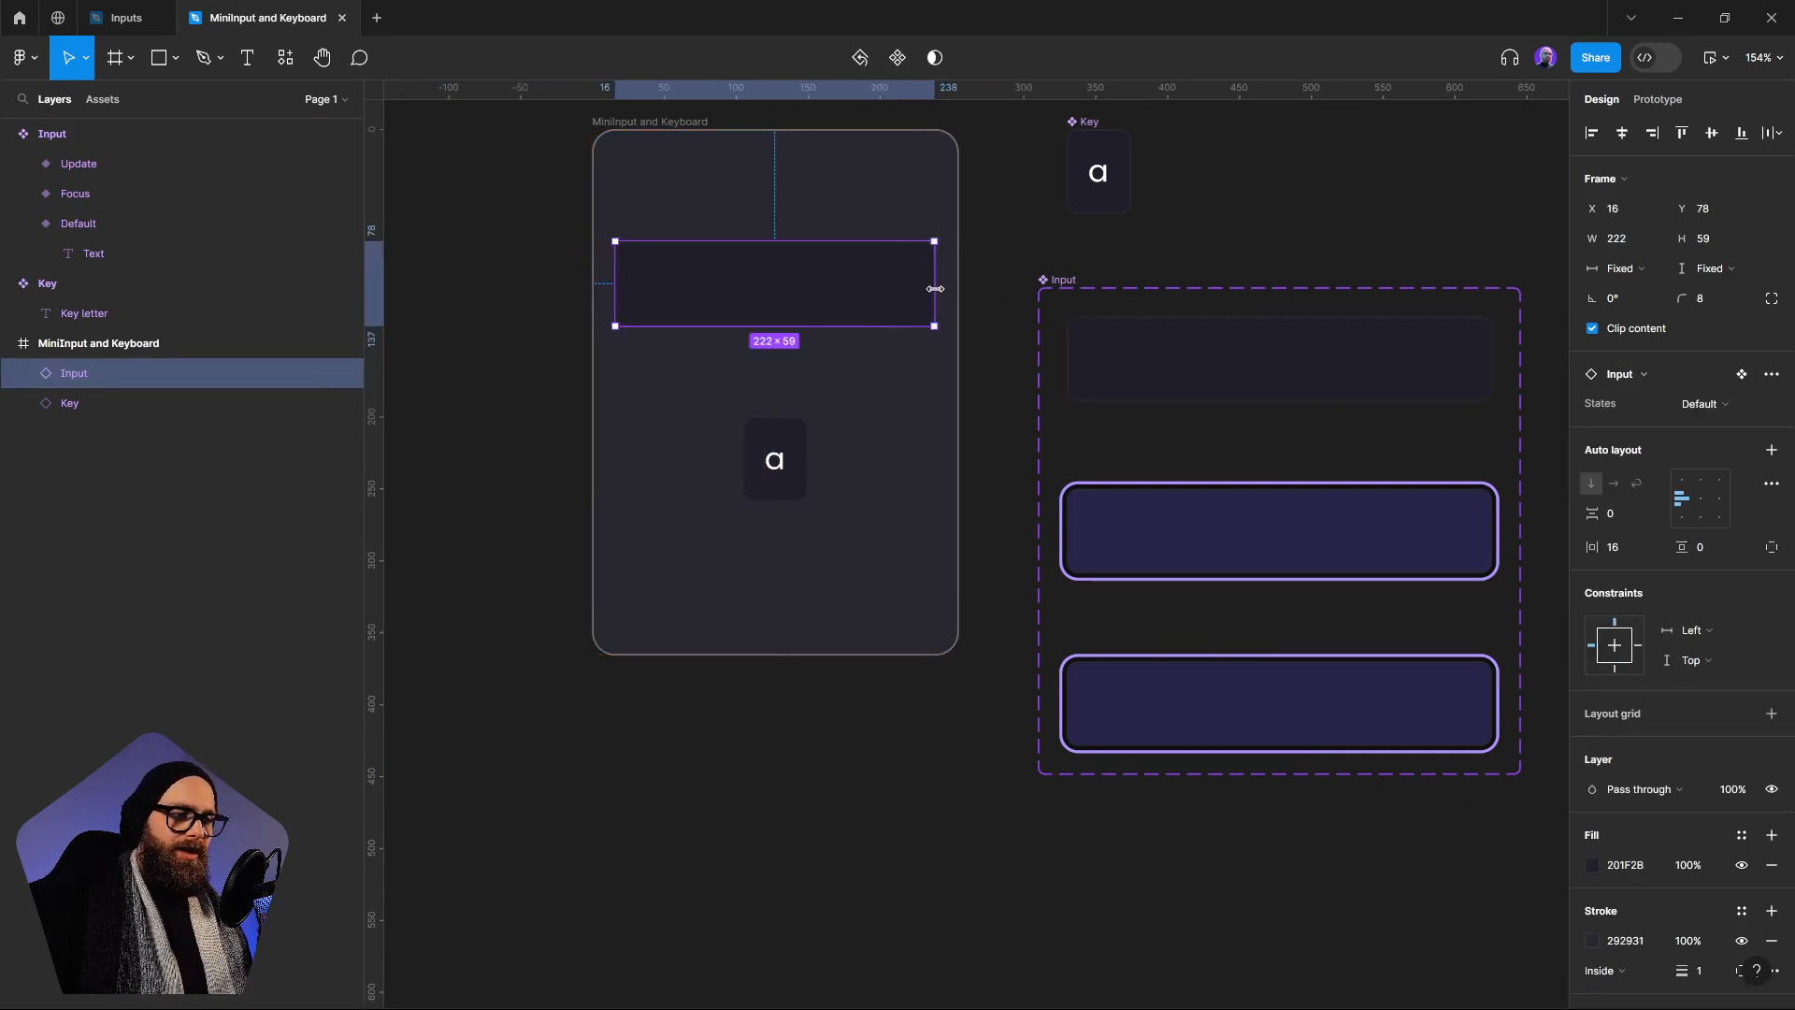
left_click(940, 426)
left_click(784, 314)
Add an on-click interaction that changes the Default Input variant to Focus, using Smart animate
scroll(857, 505, "left", 1)
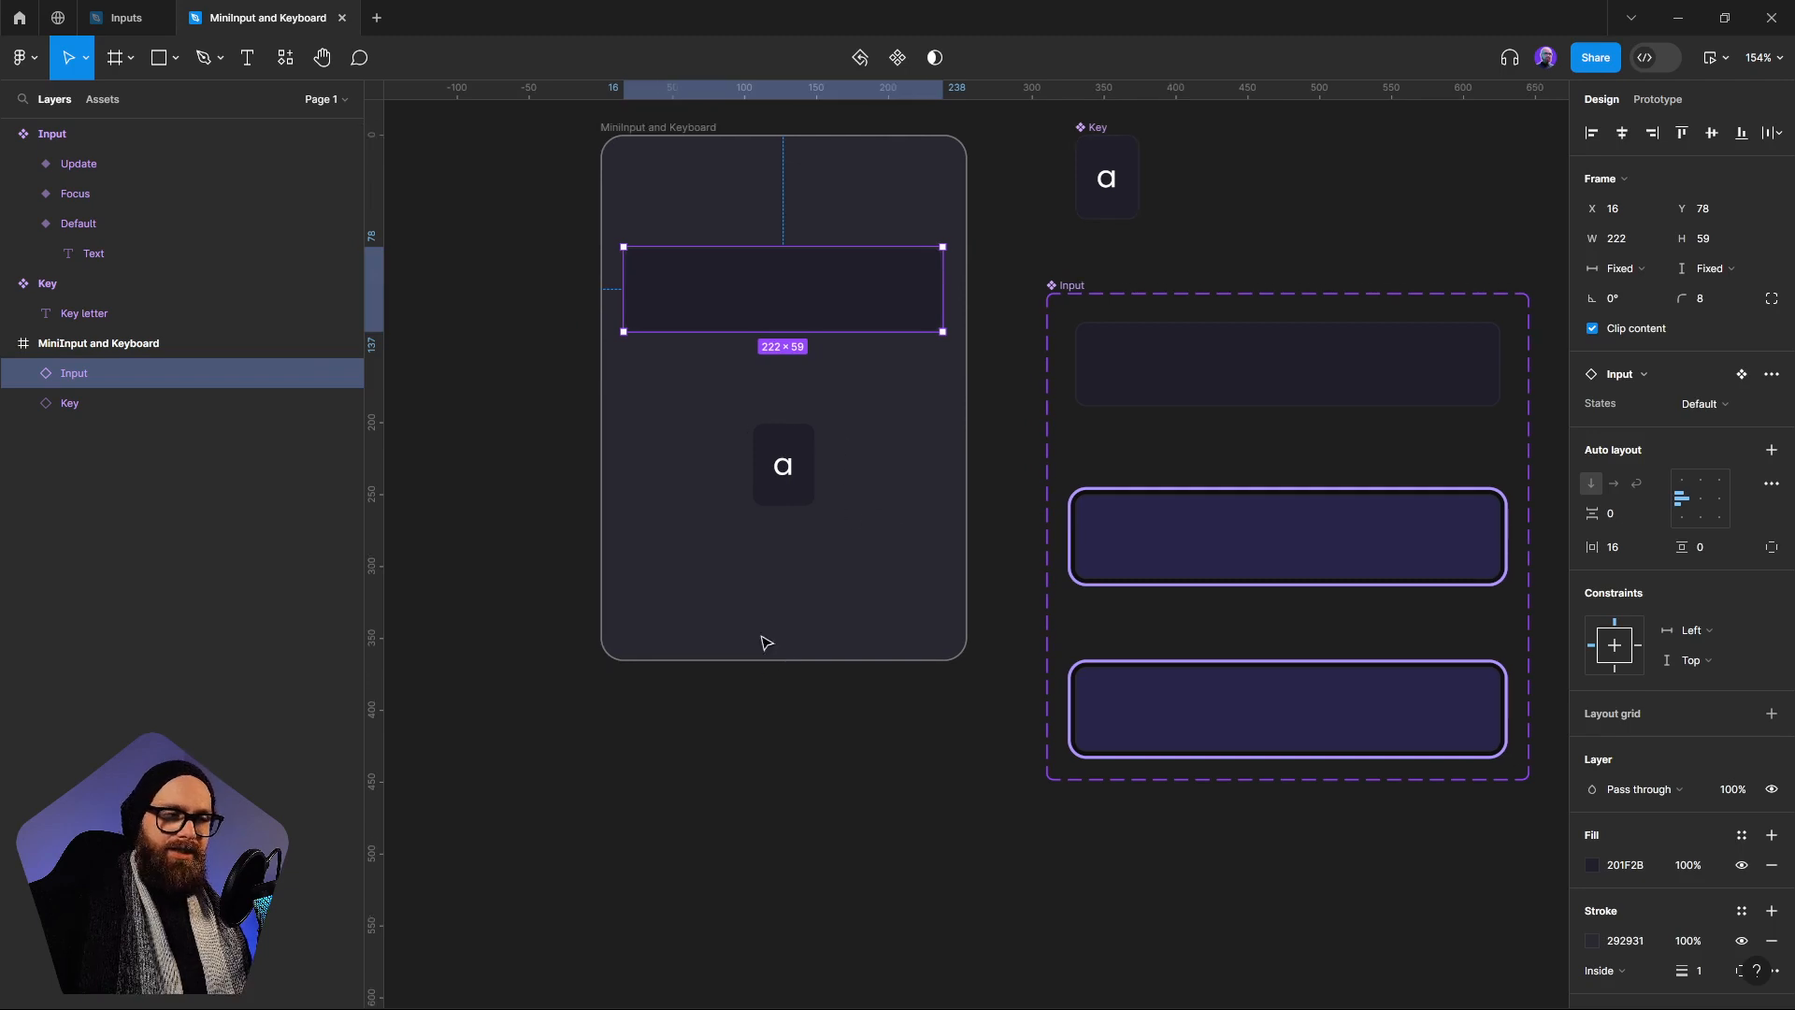
scroll(1302, 642, "right", 3)
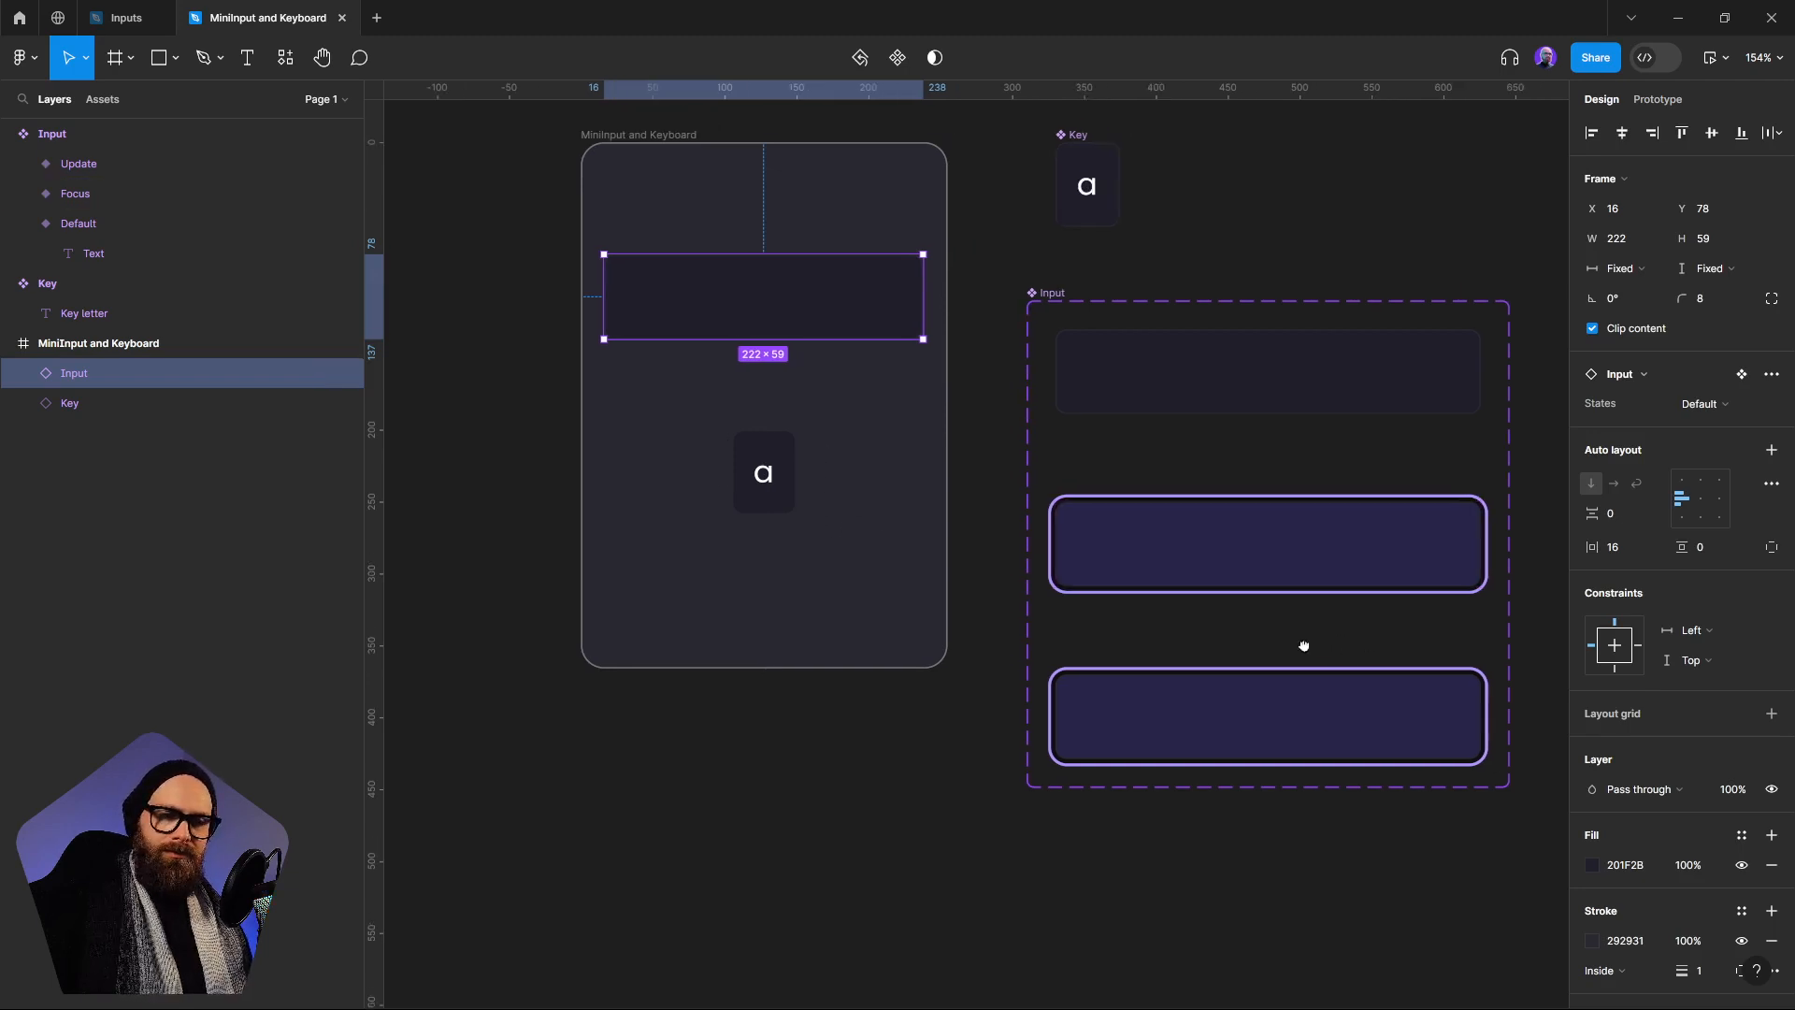
left_click(1284, 393)
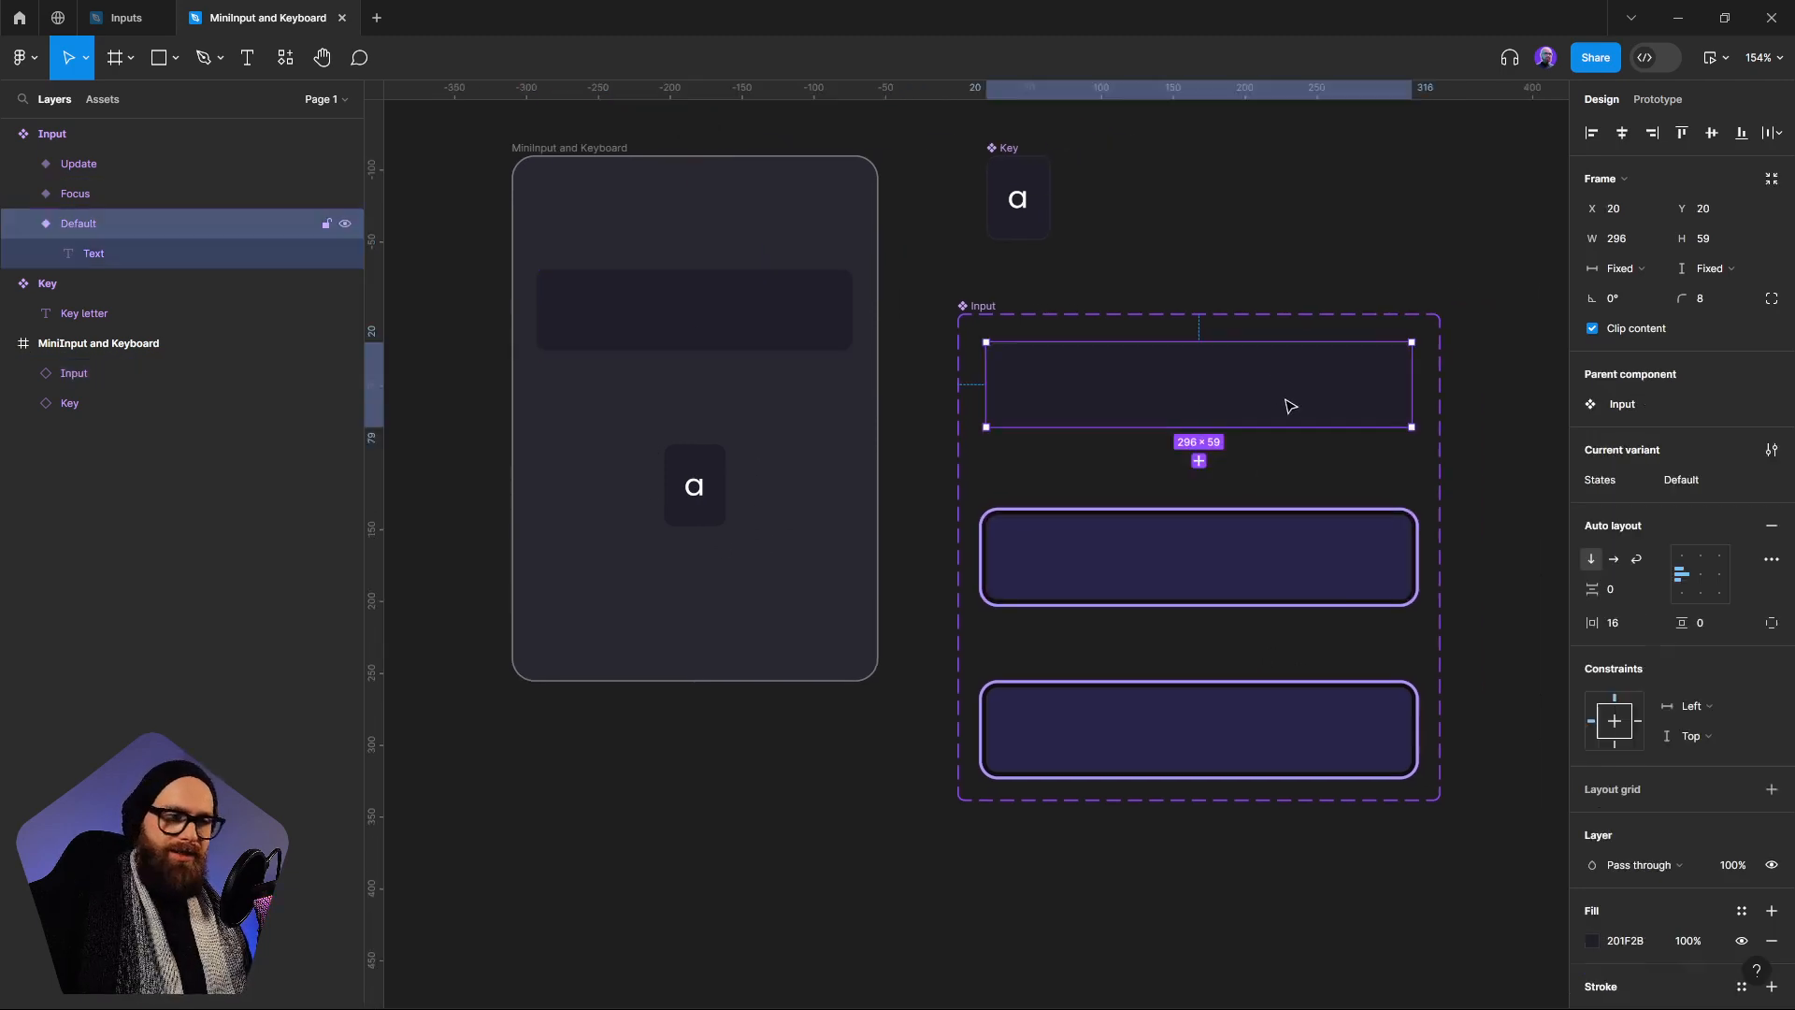
left_click(984, 309)
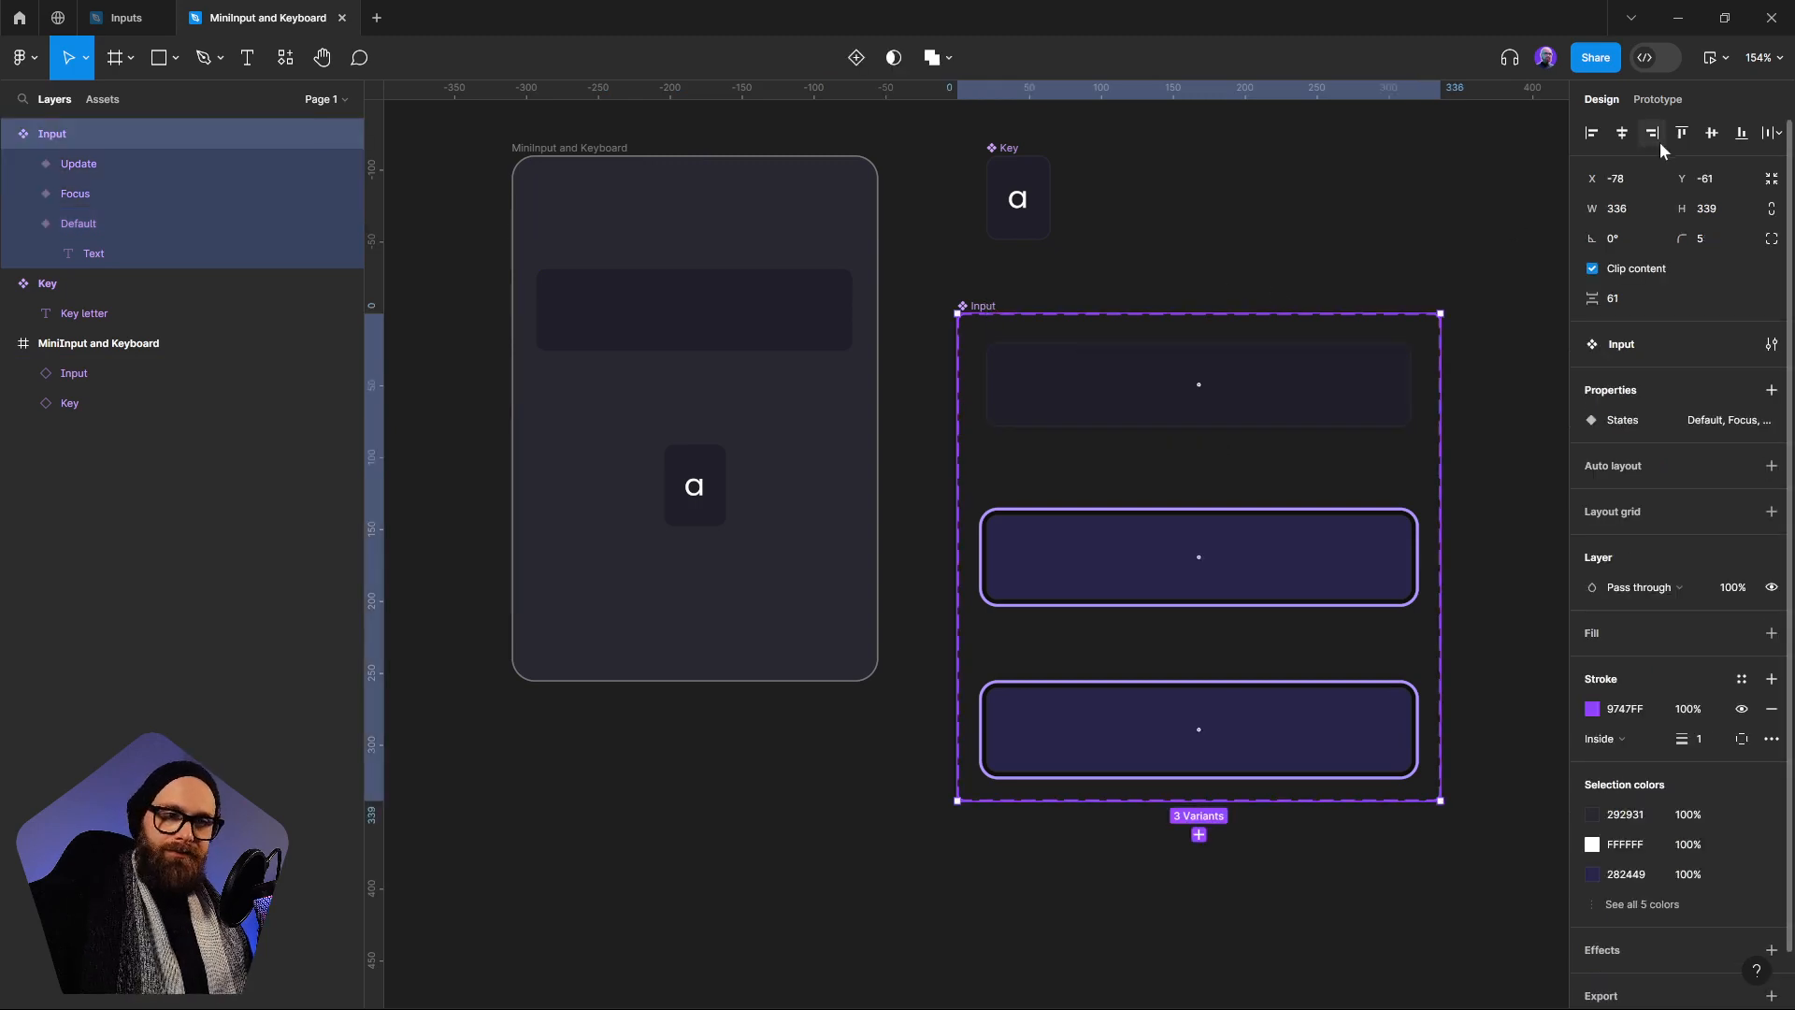
left_click(1661, 107)
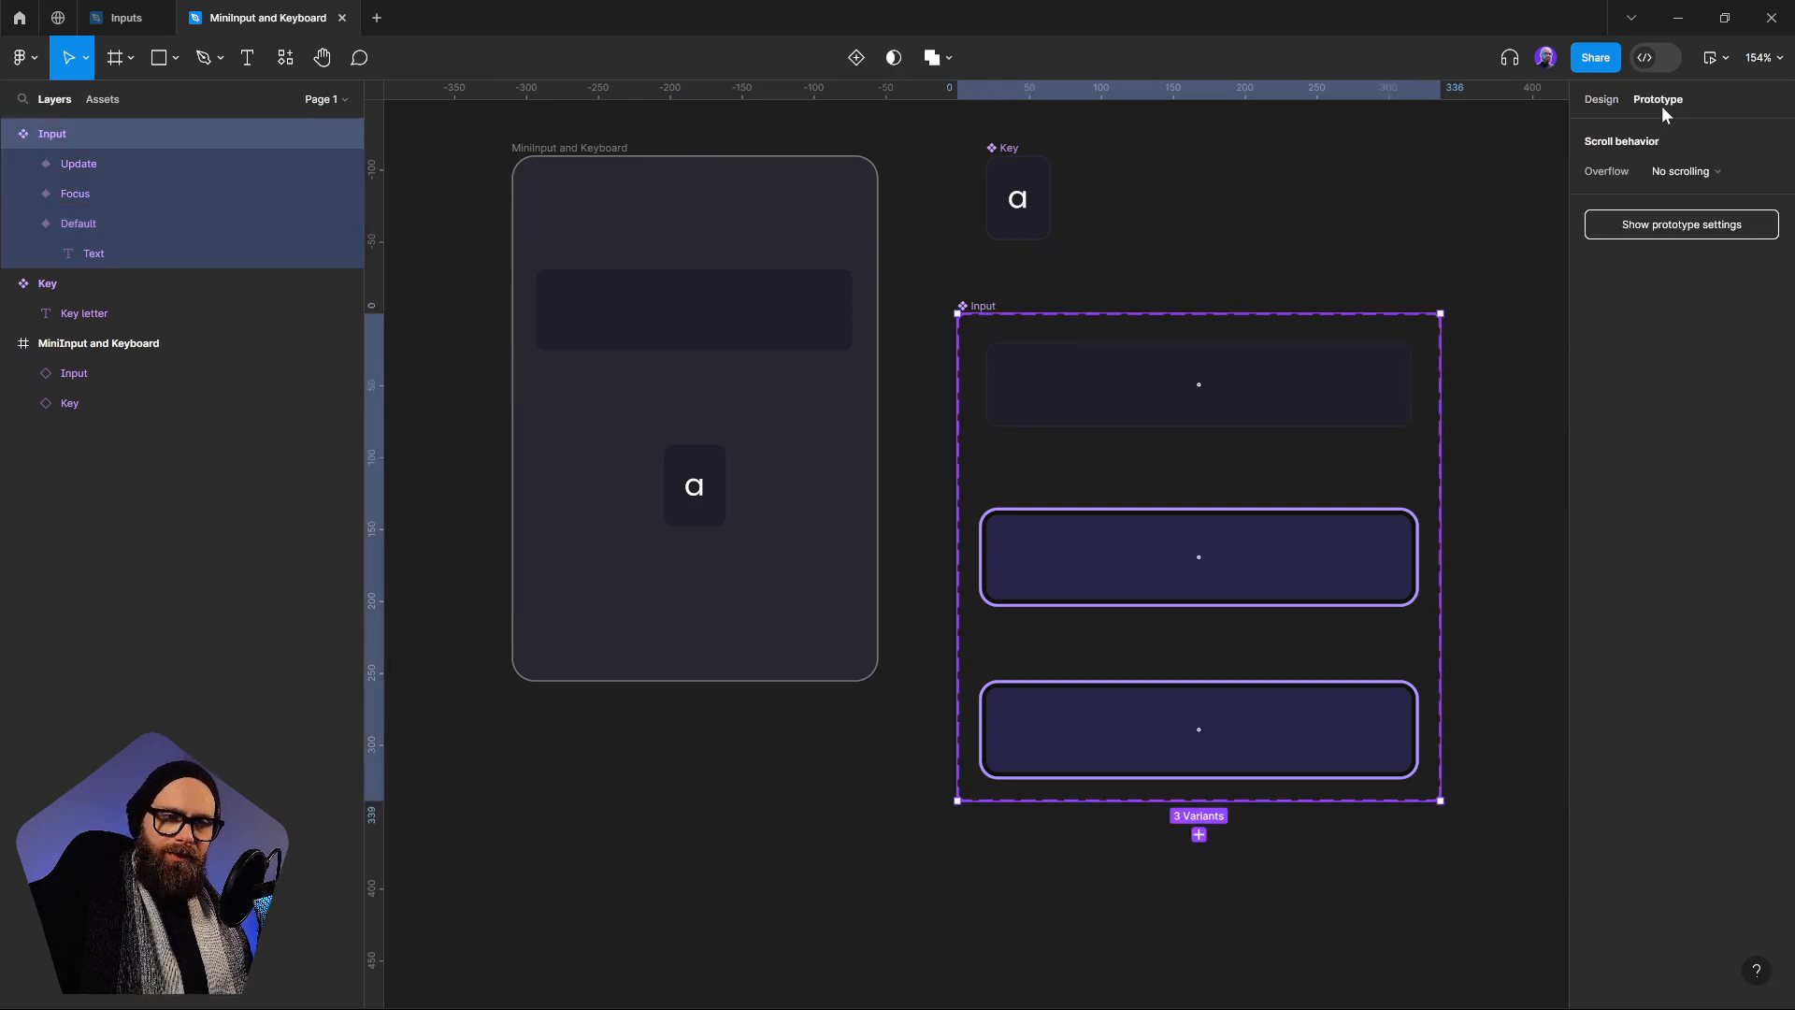
left_click(1300, 412)
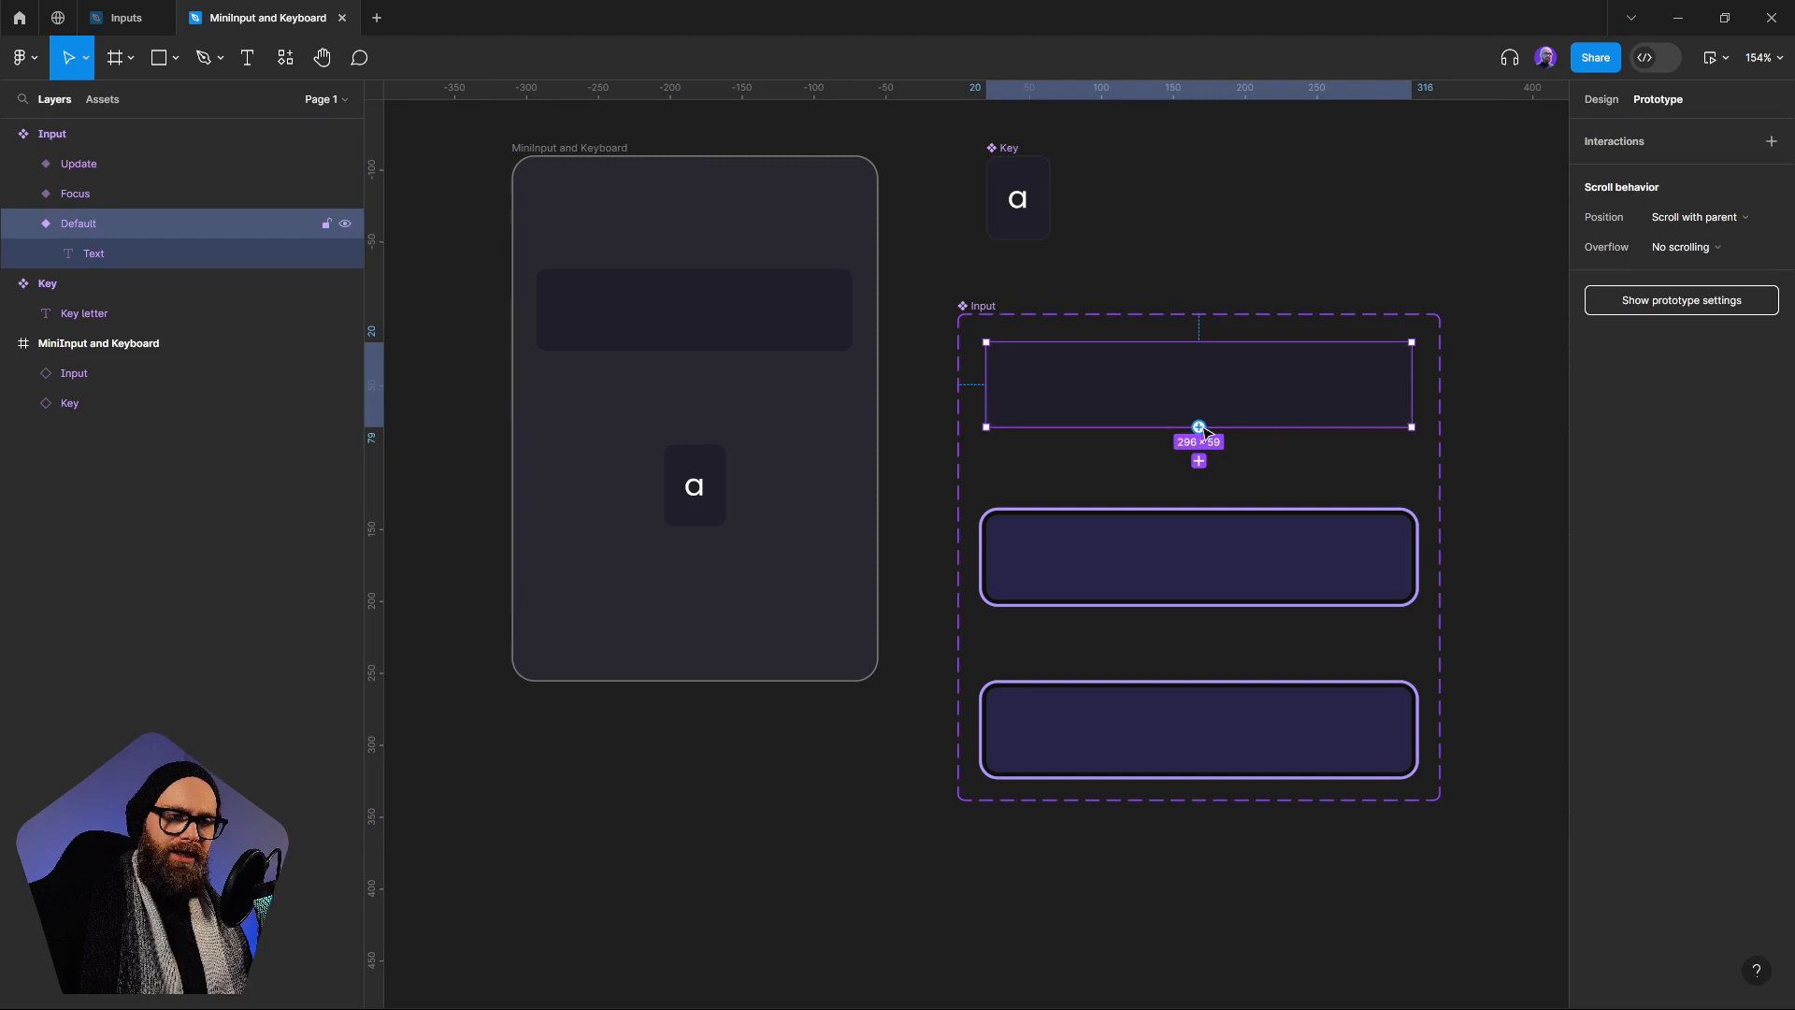
left_click_drag(1199, 427, 1219, 547)
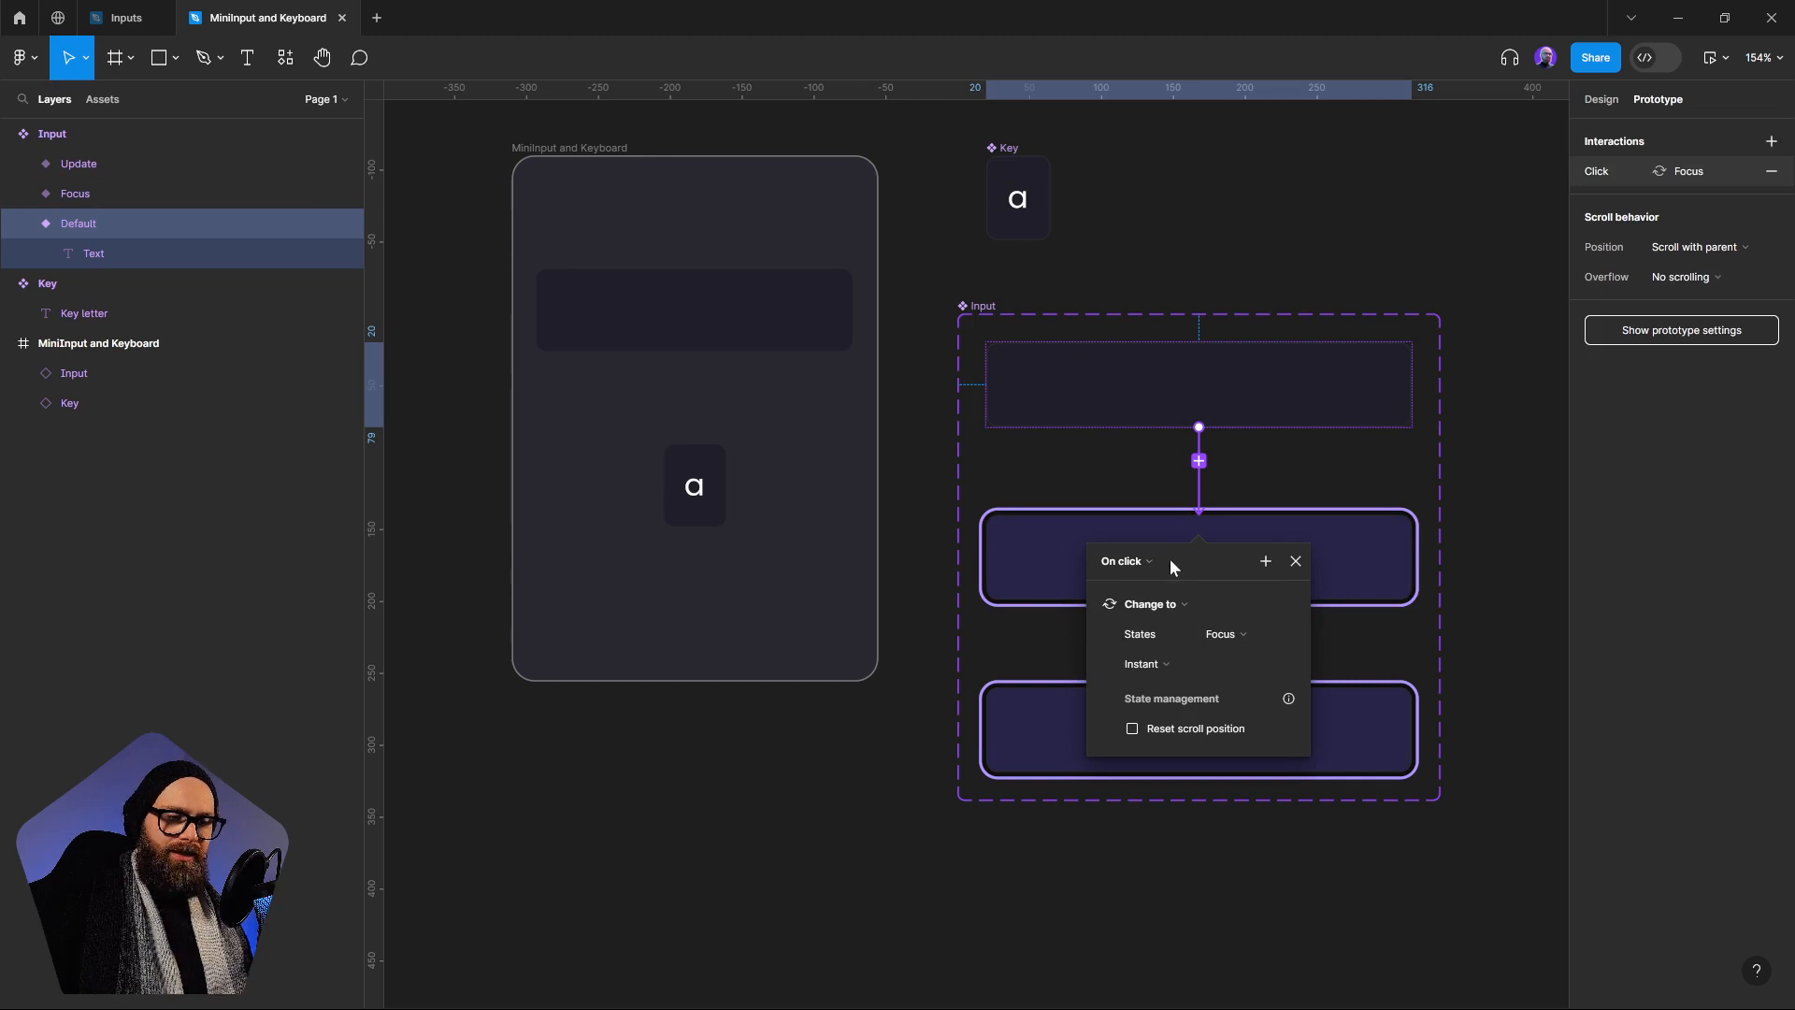
left_click(1170, 665)
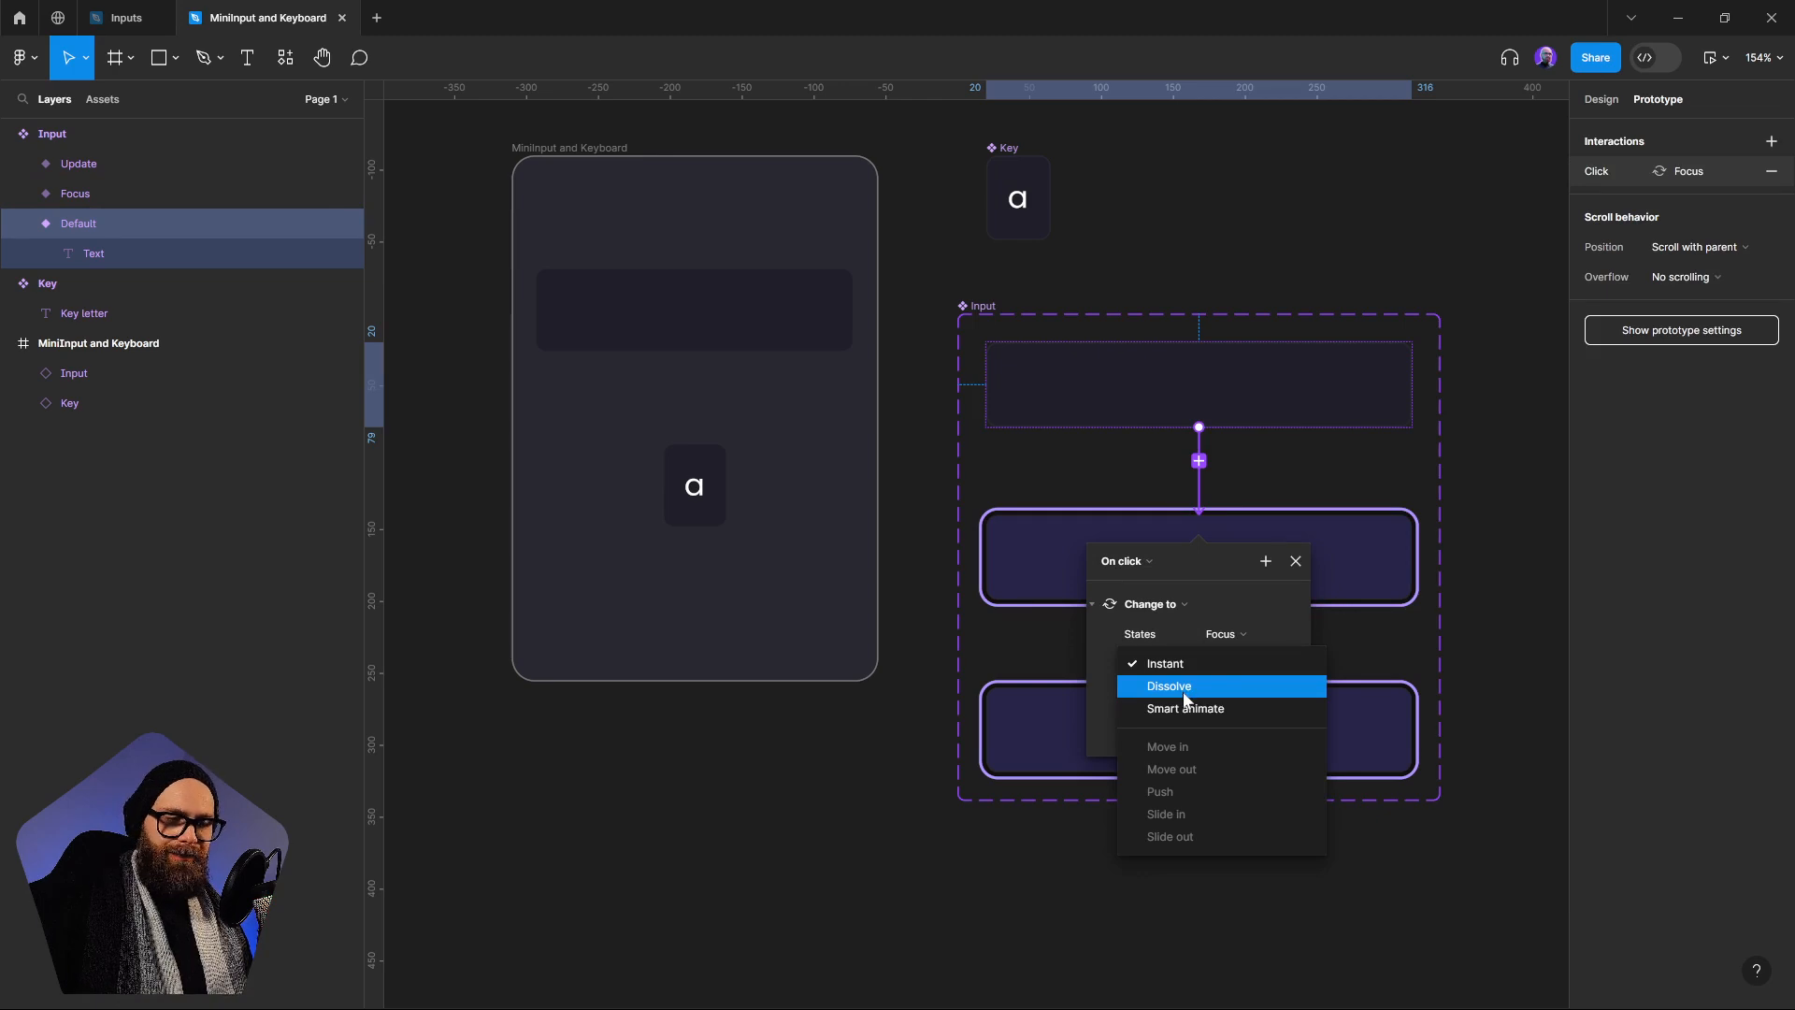
left_click(1186, 709)
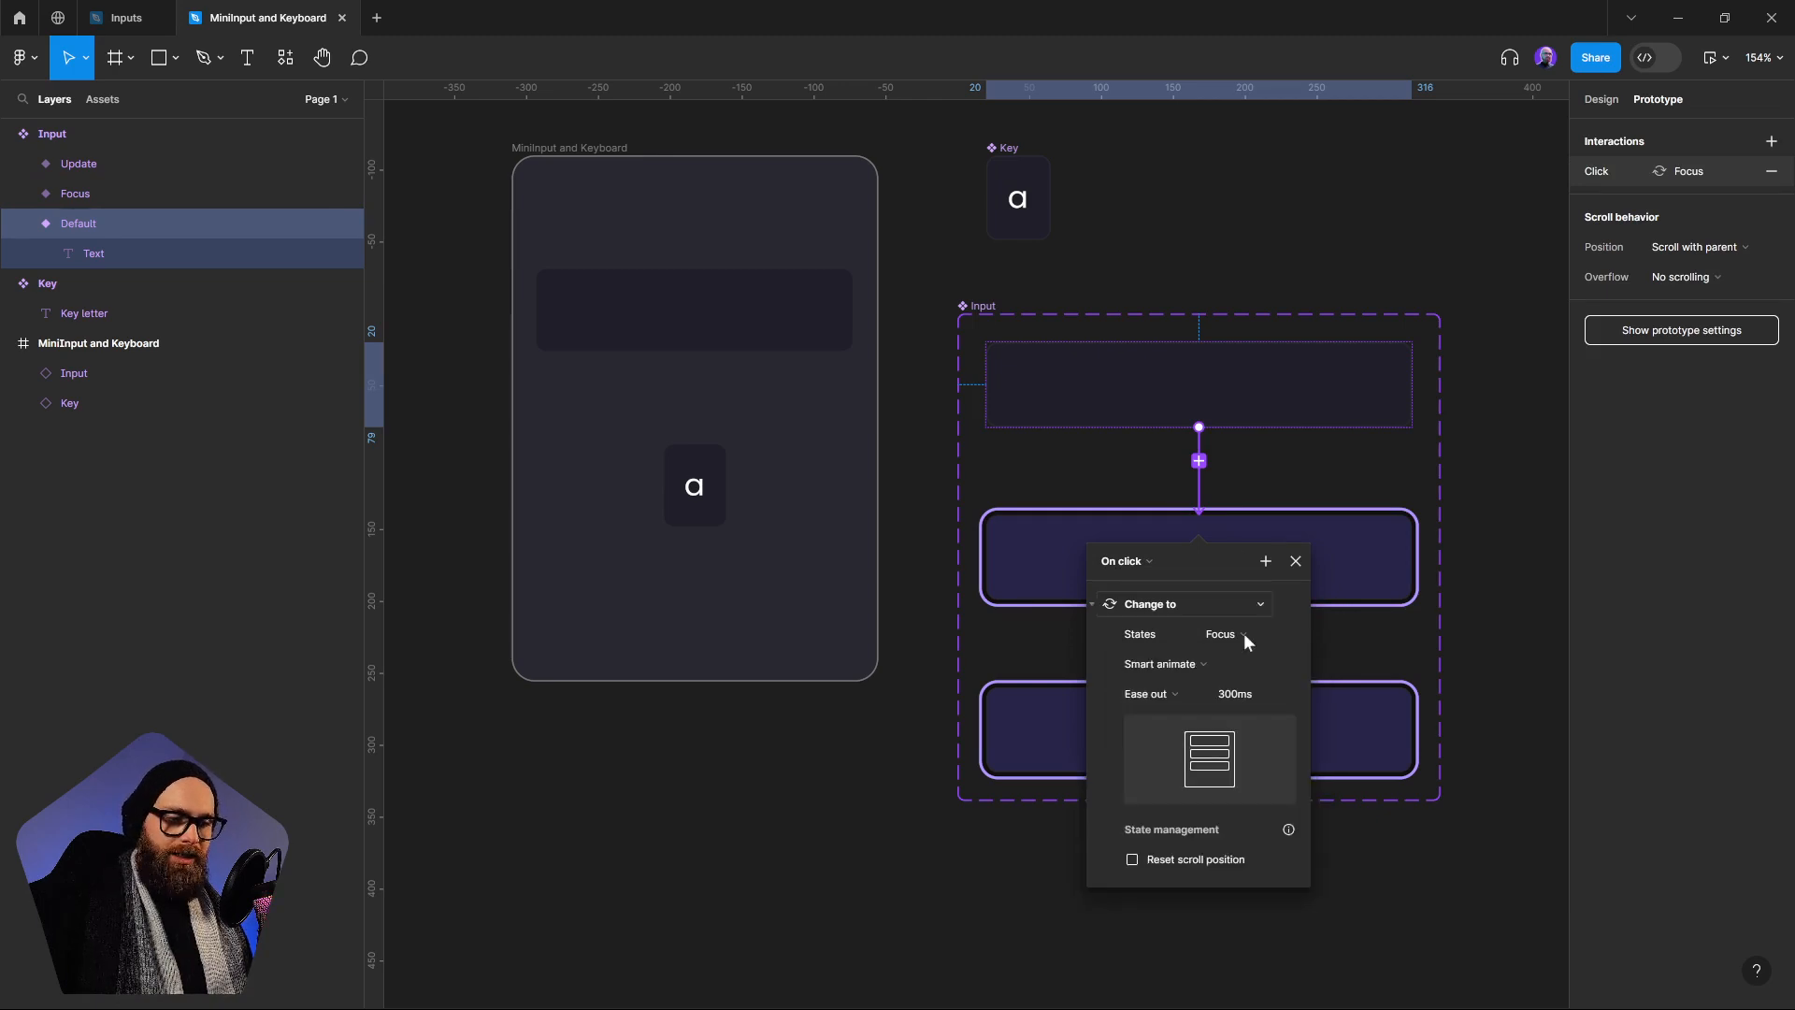
left_click(1295, 561)
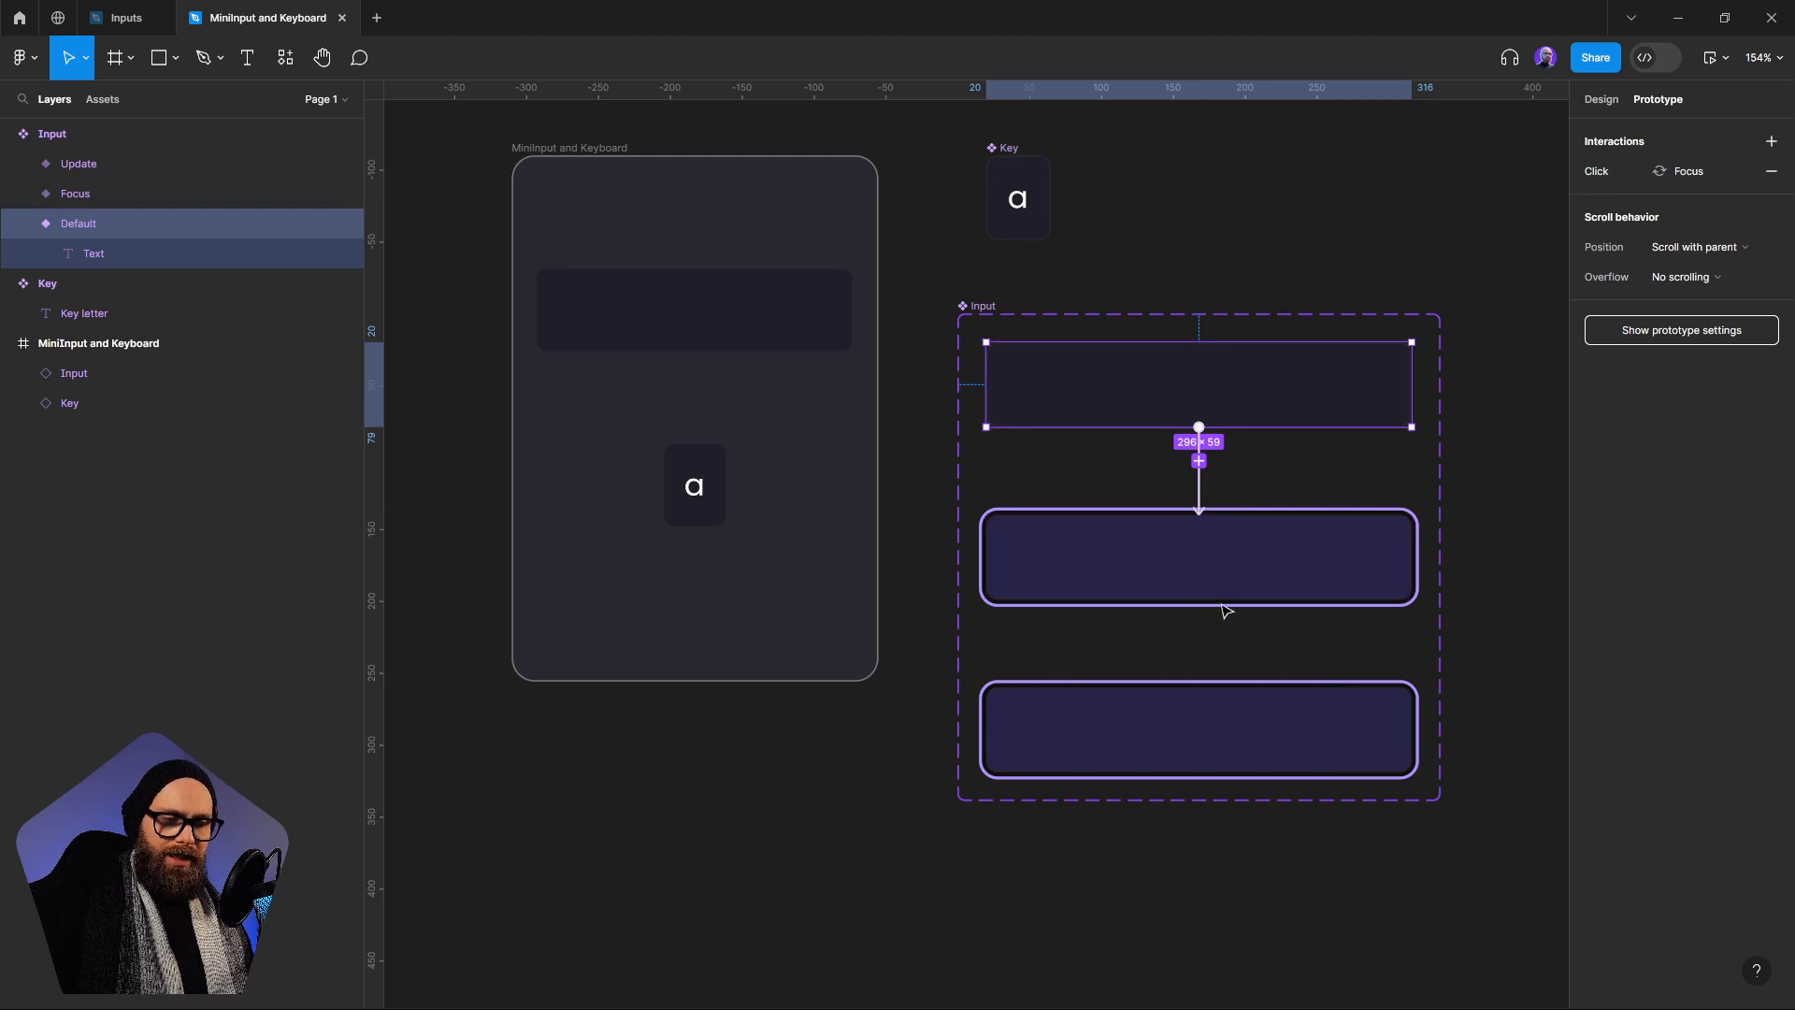
Add an on-click interaction that changes both the Focus and Update variants back to Default, using Smart animate with Ease out at 300ms
left_click(1225, 558)
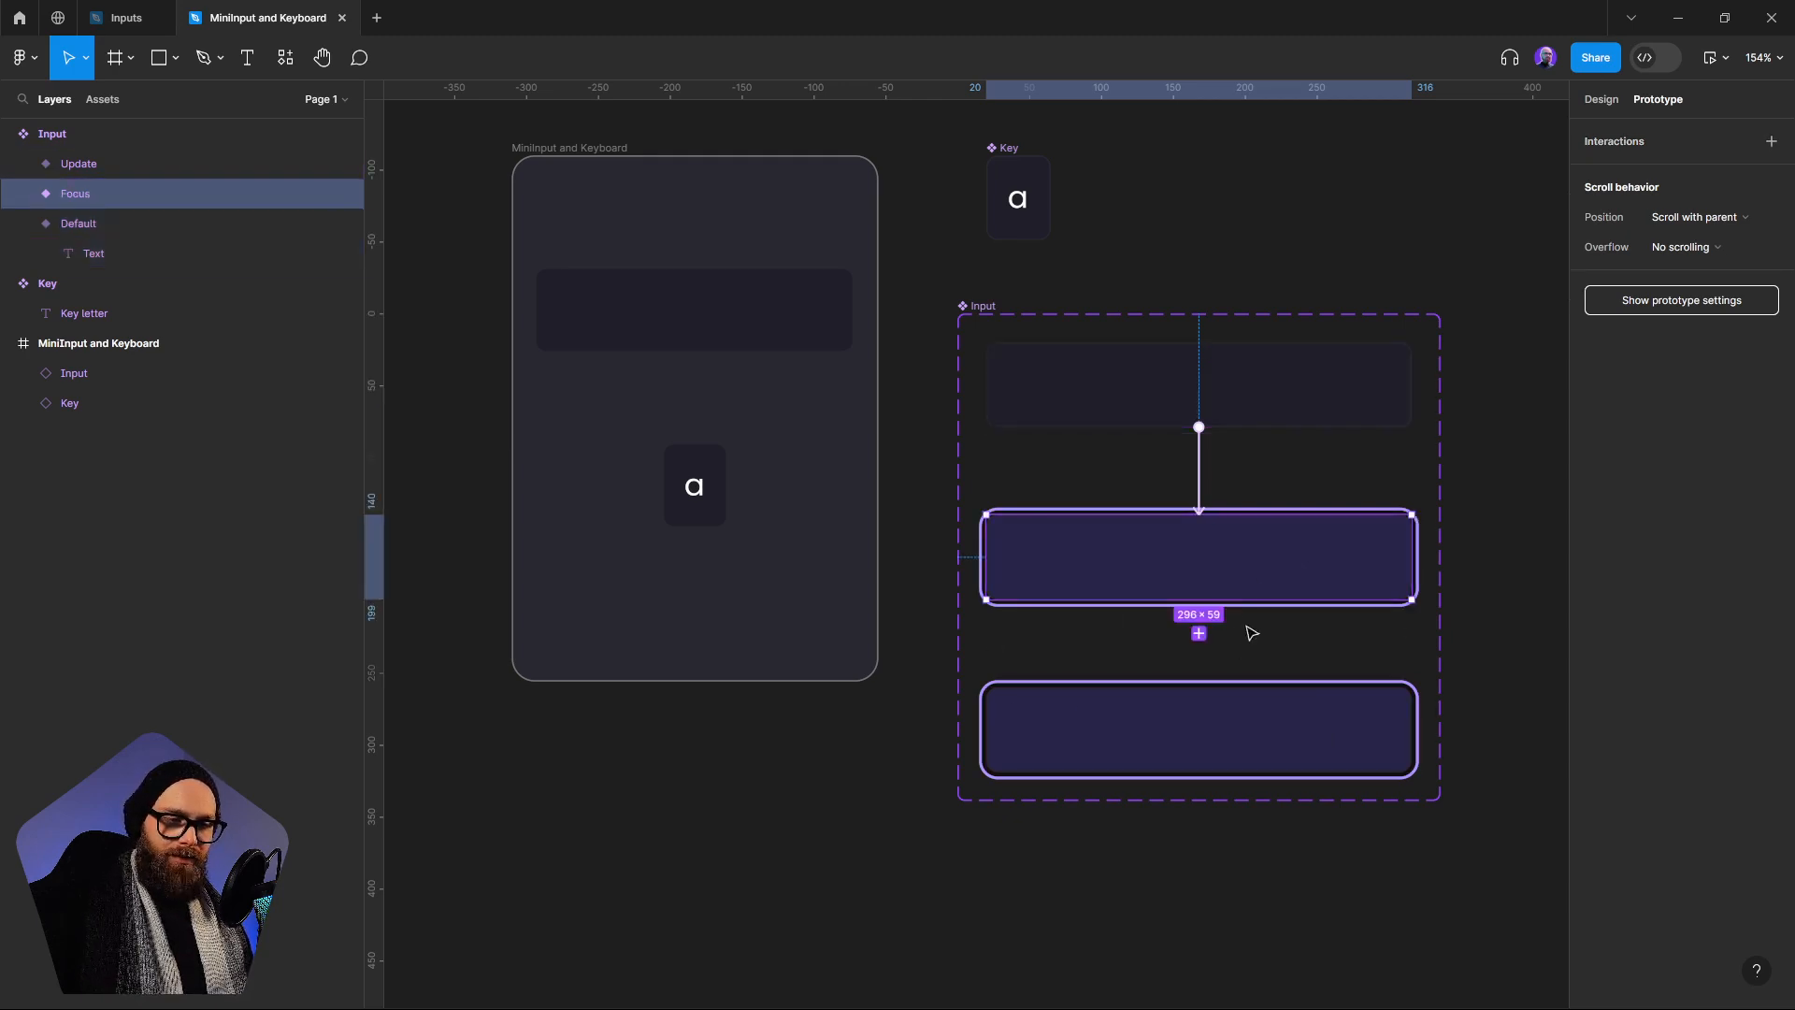
left_click(1324, 740, "shift")
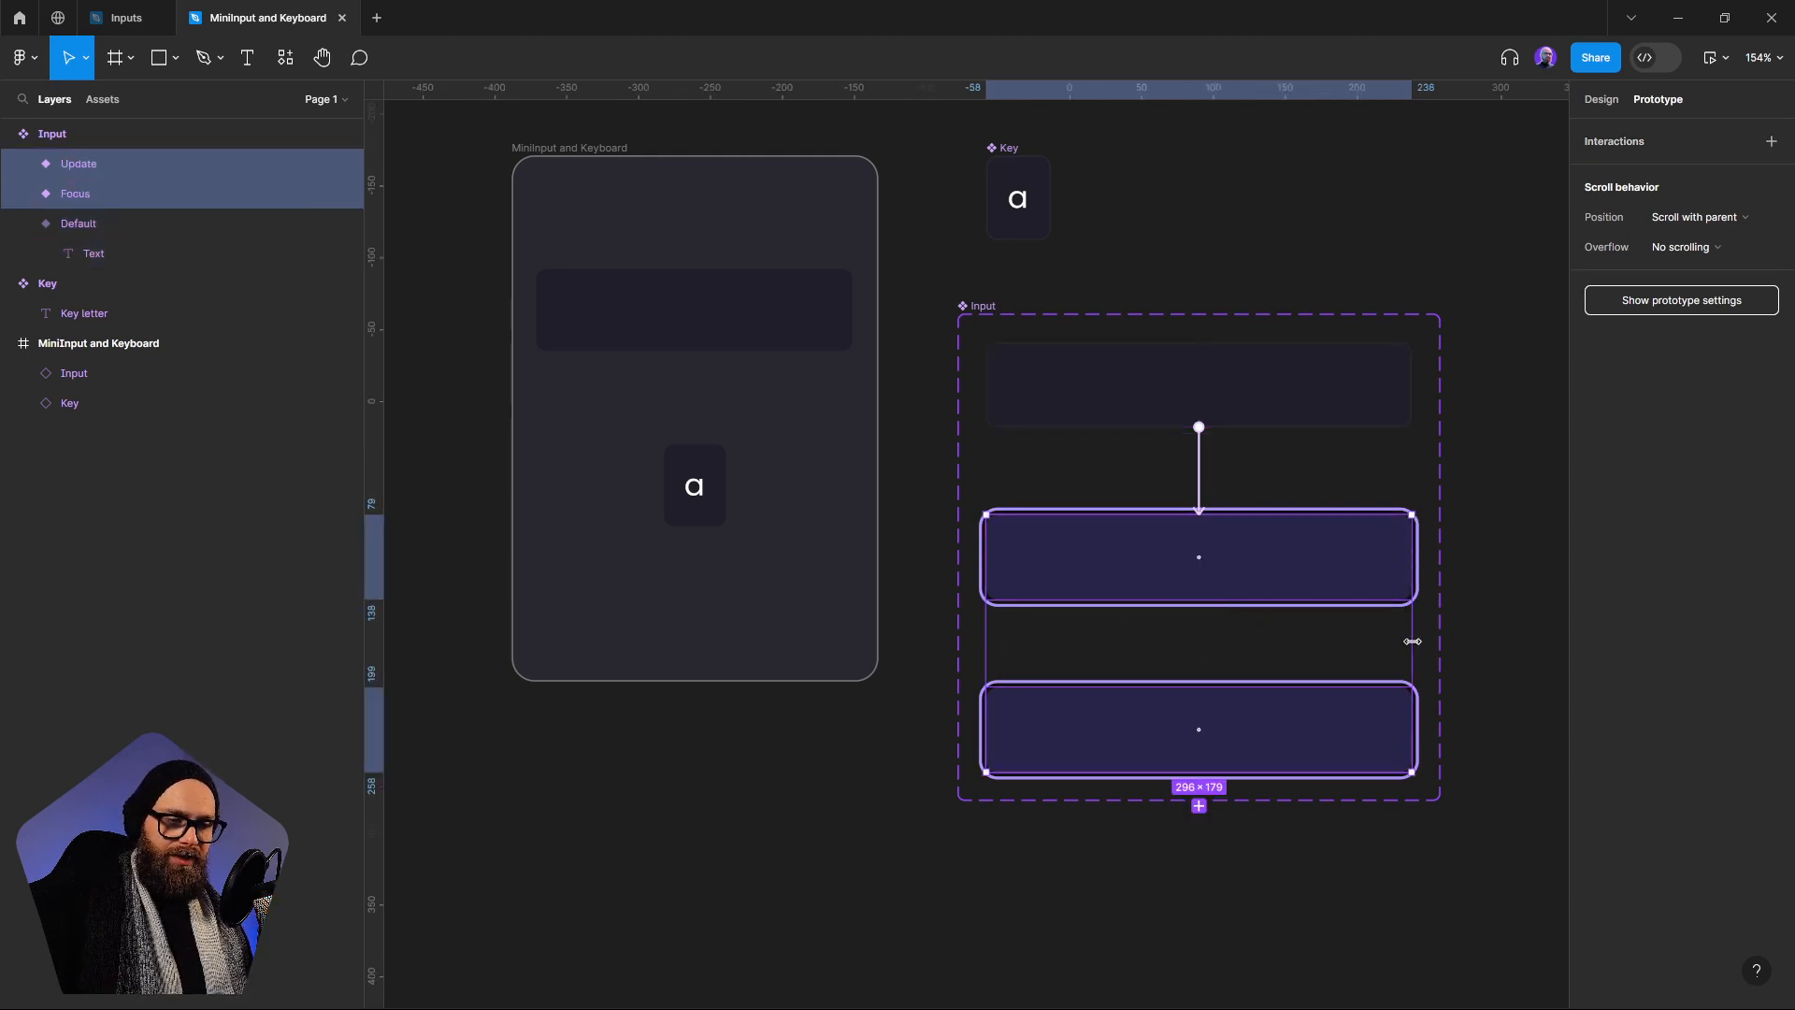
left_click_drag(1429, 556, 1280, 434)
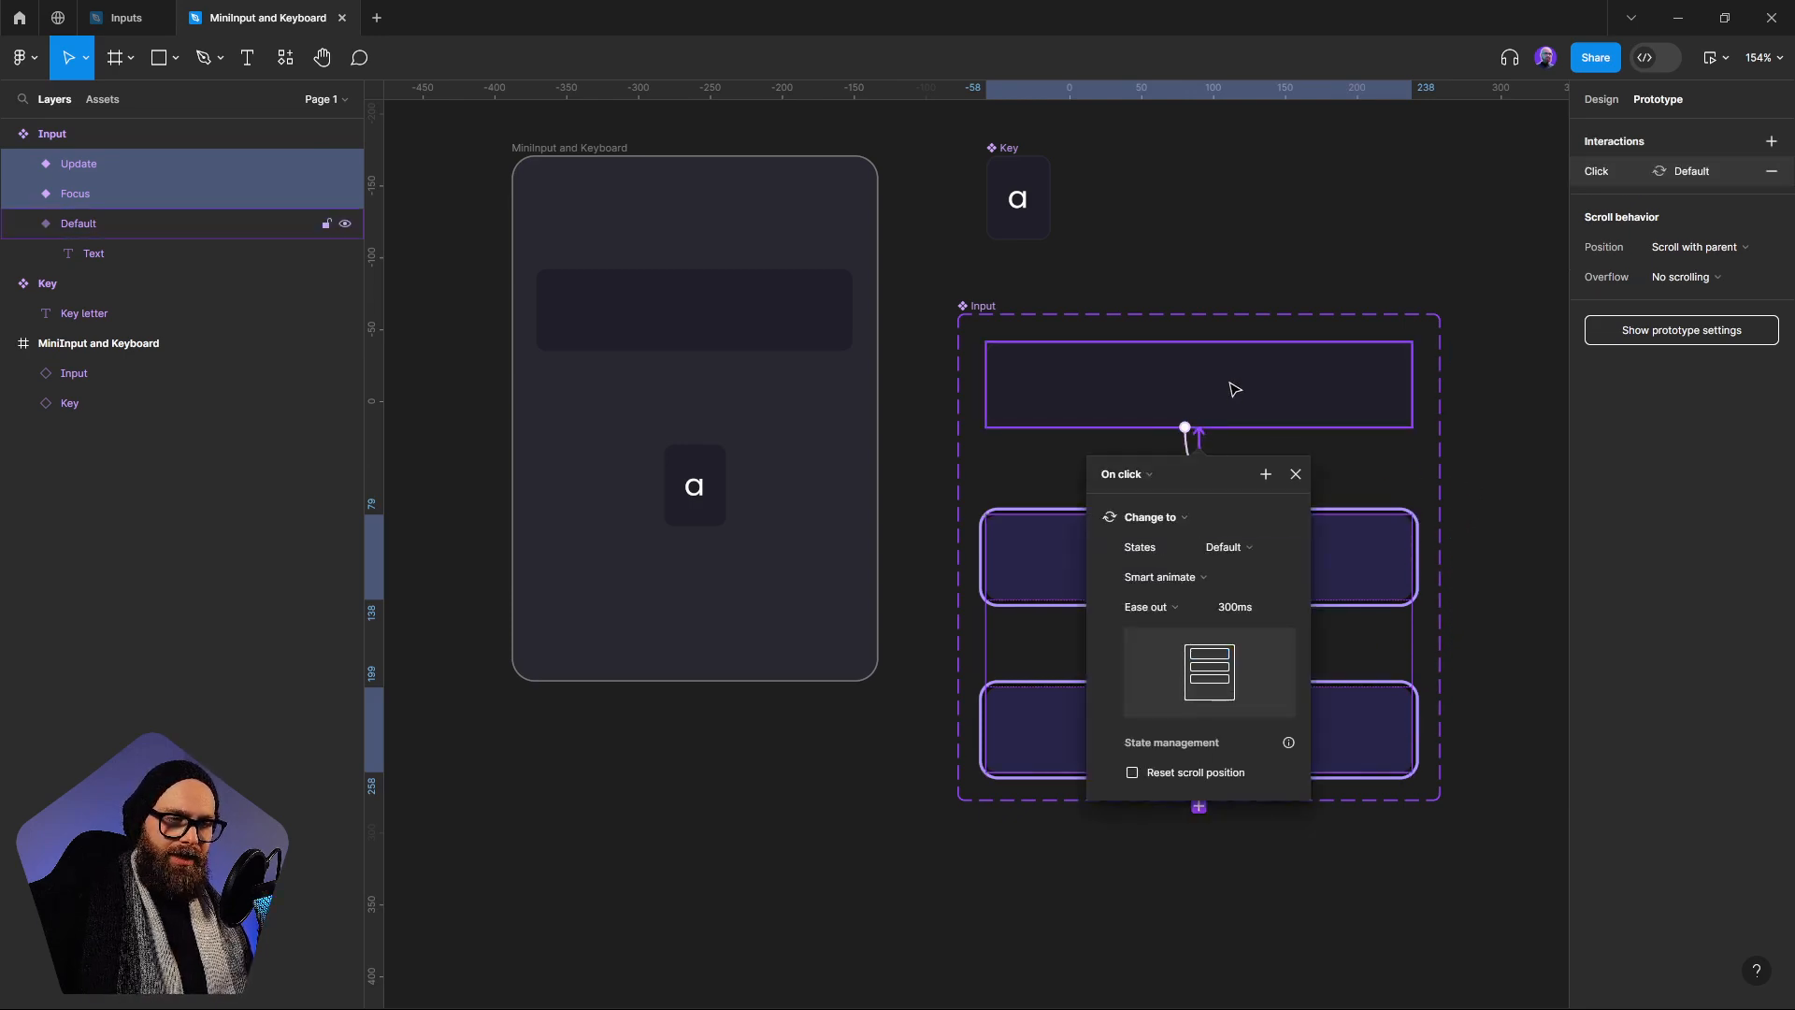
left_click(1257, 222)
Add an interaction to the Focus variant that changes it to Update after a 1ms delay, with an Instant transition
left_click(1359, 575)
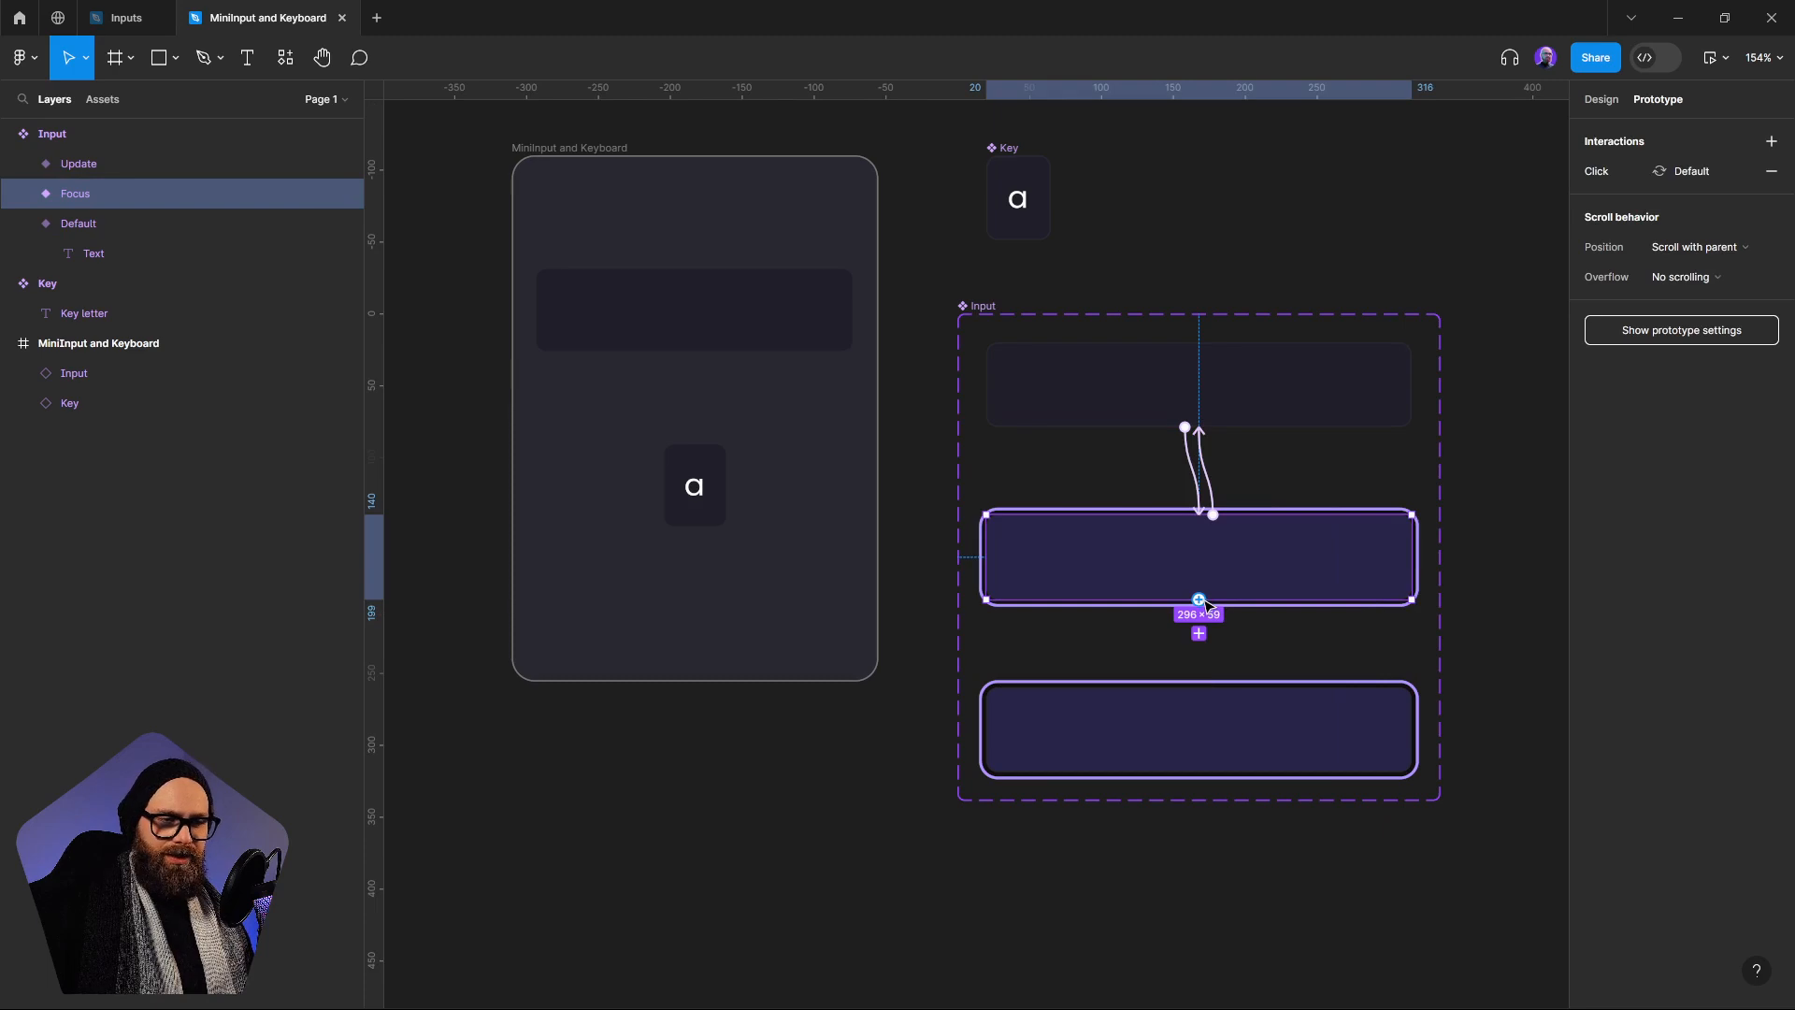
left_click_drag(1200, 600, 1240, 704)
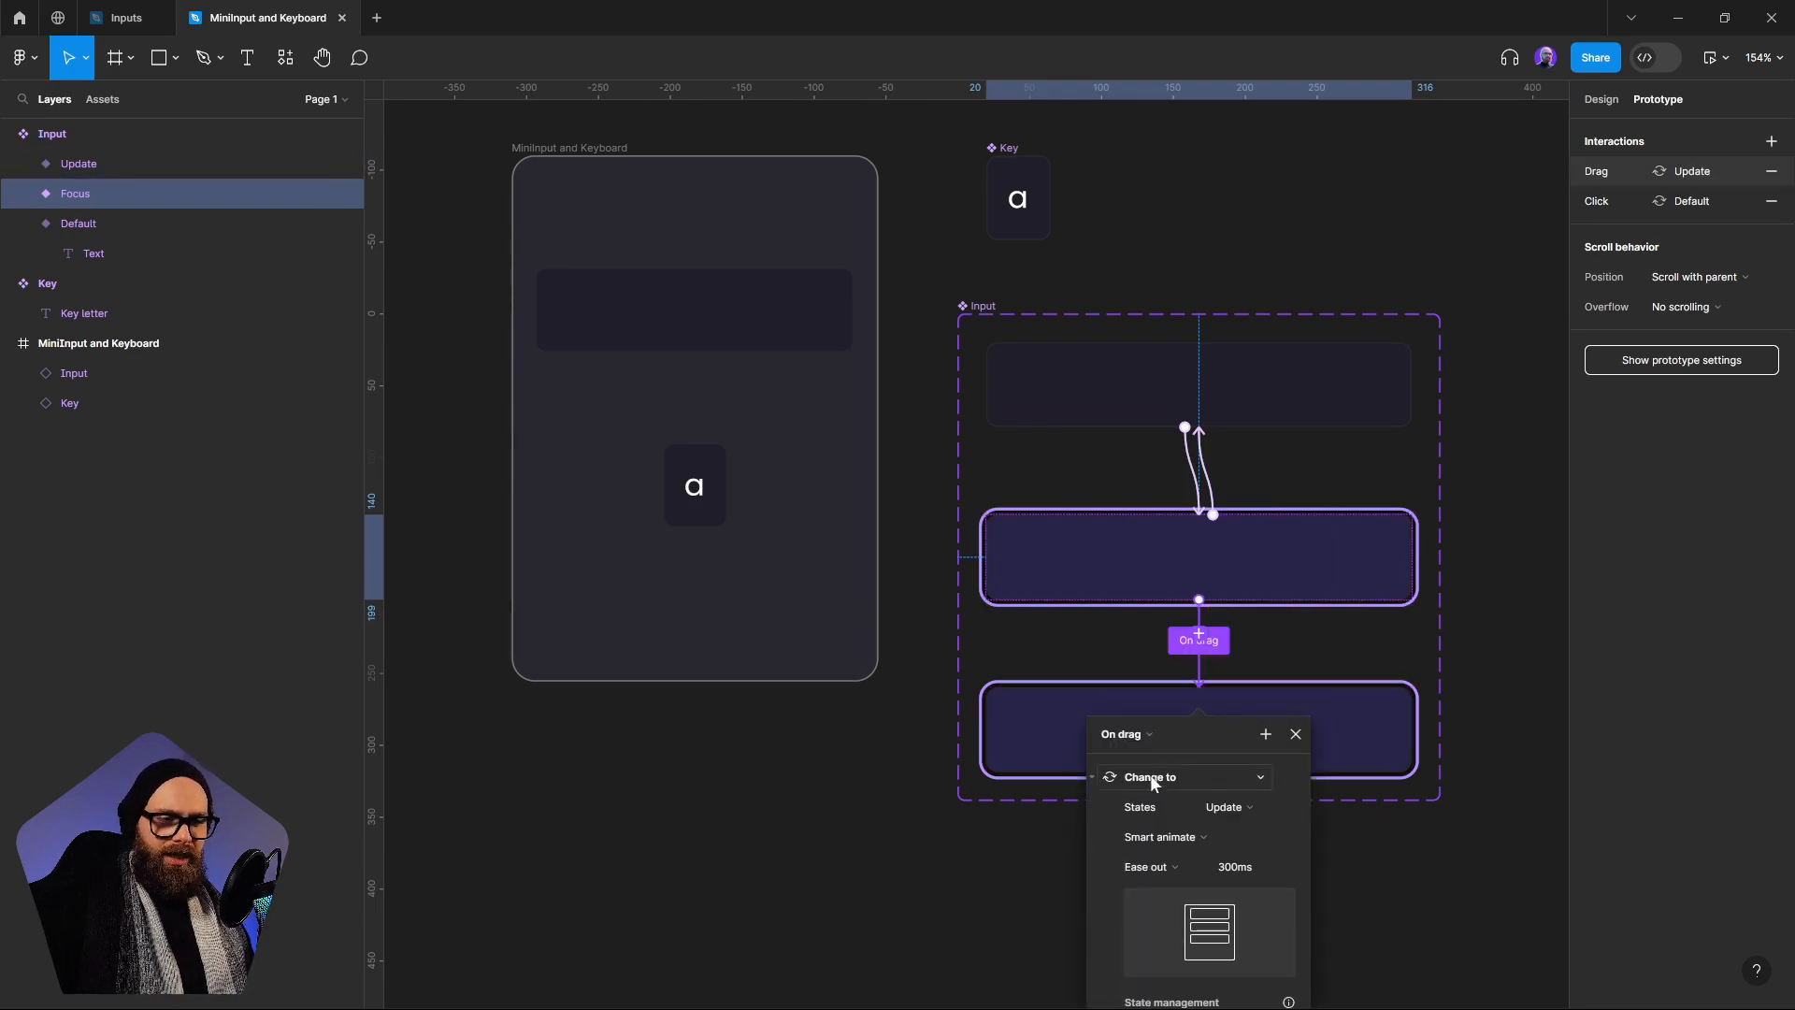
scroll(1216, 655, "down", 3)
left_click(1137, 580)
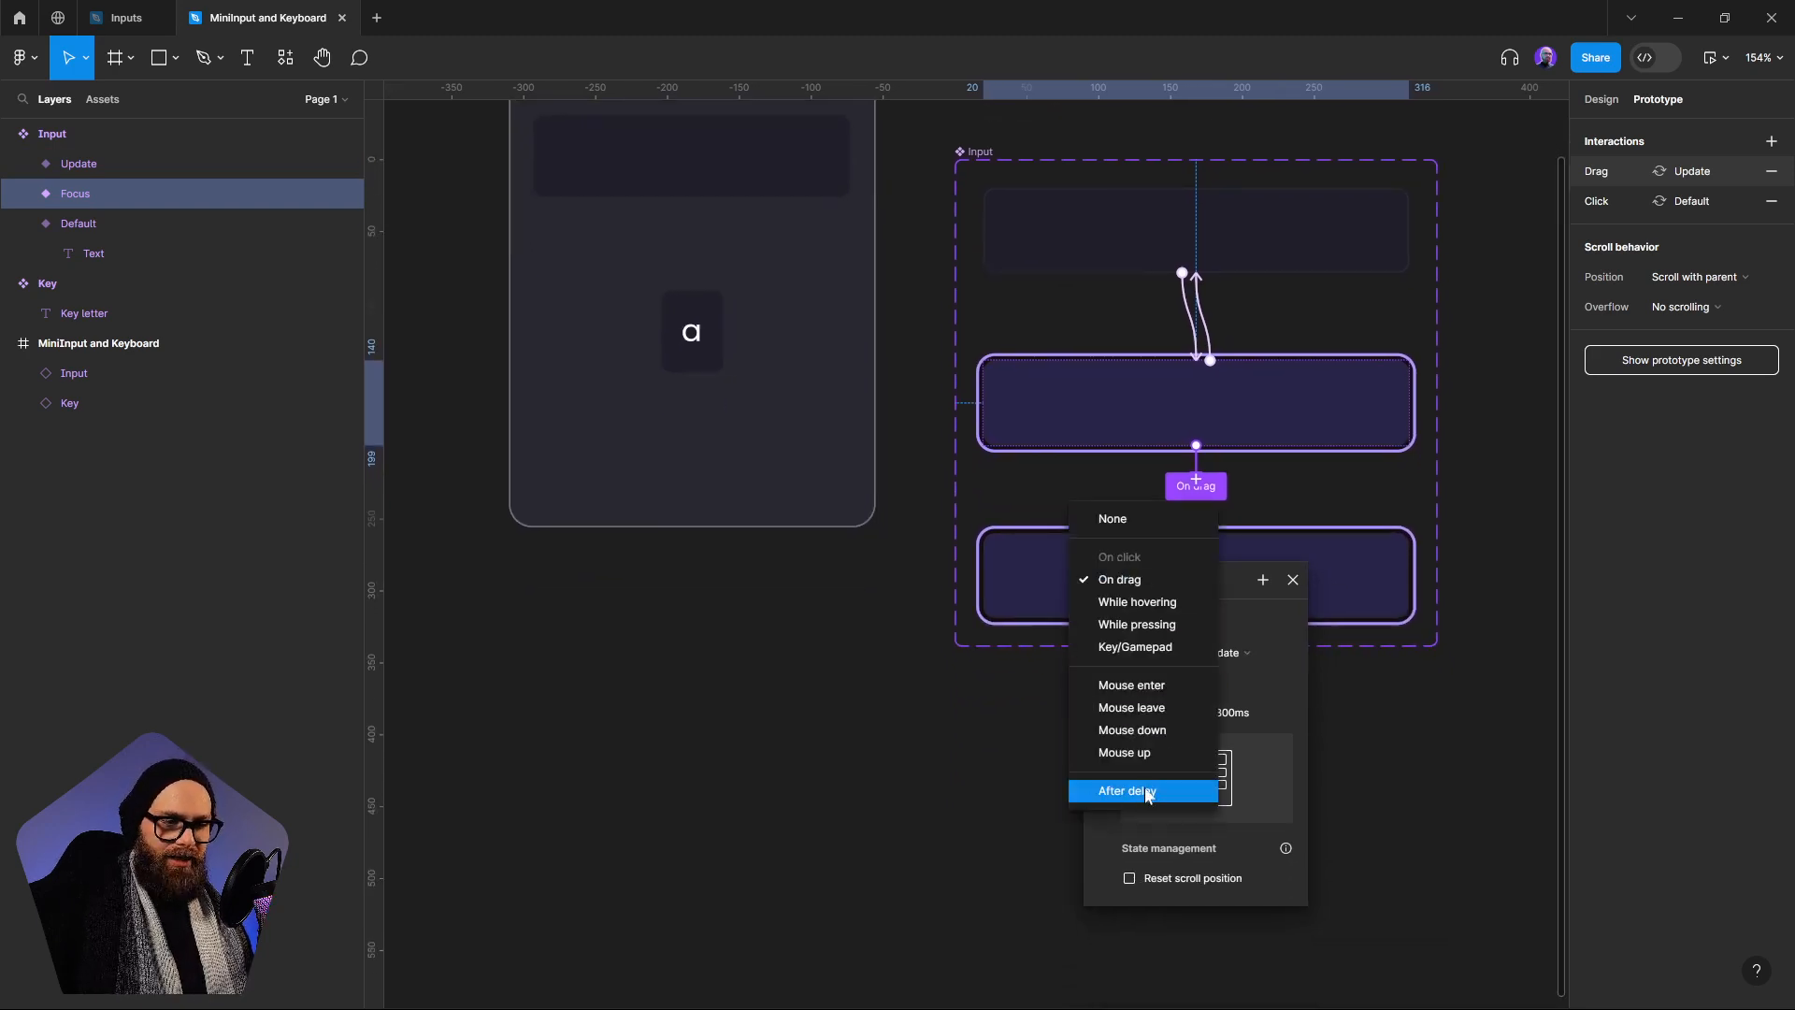
left_click(1147, 793)
left_click(1141, 609)
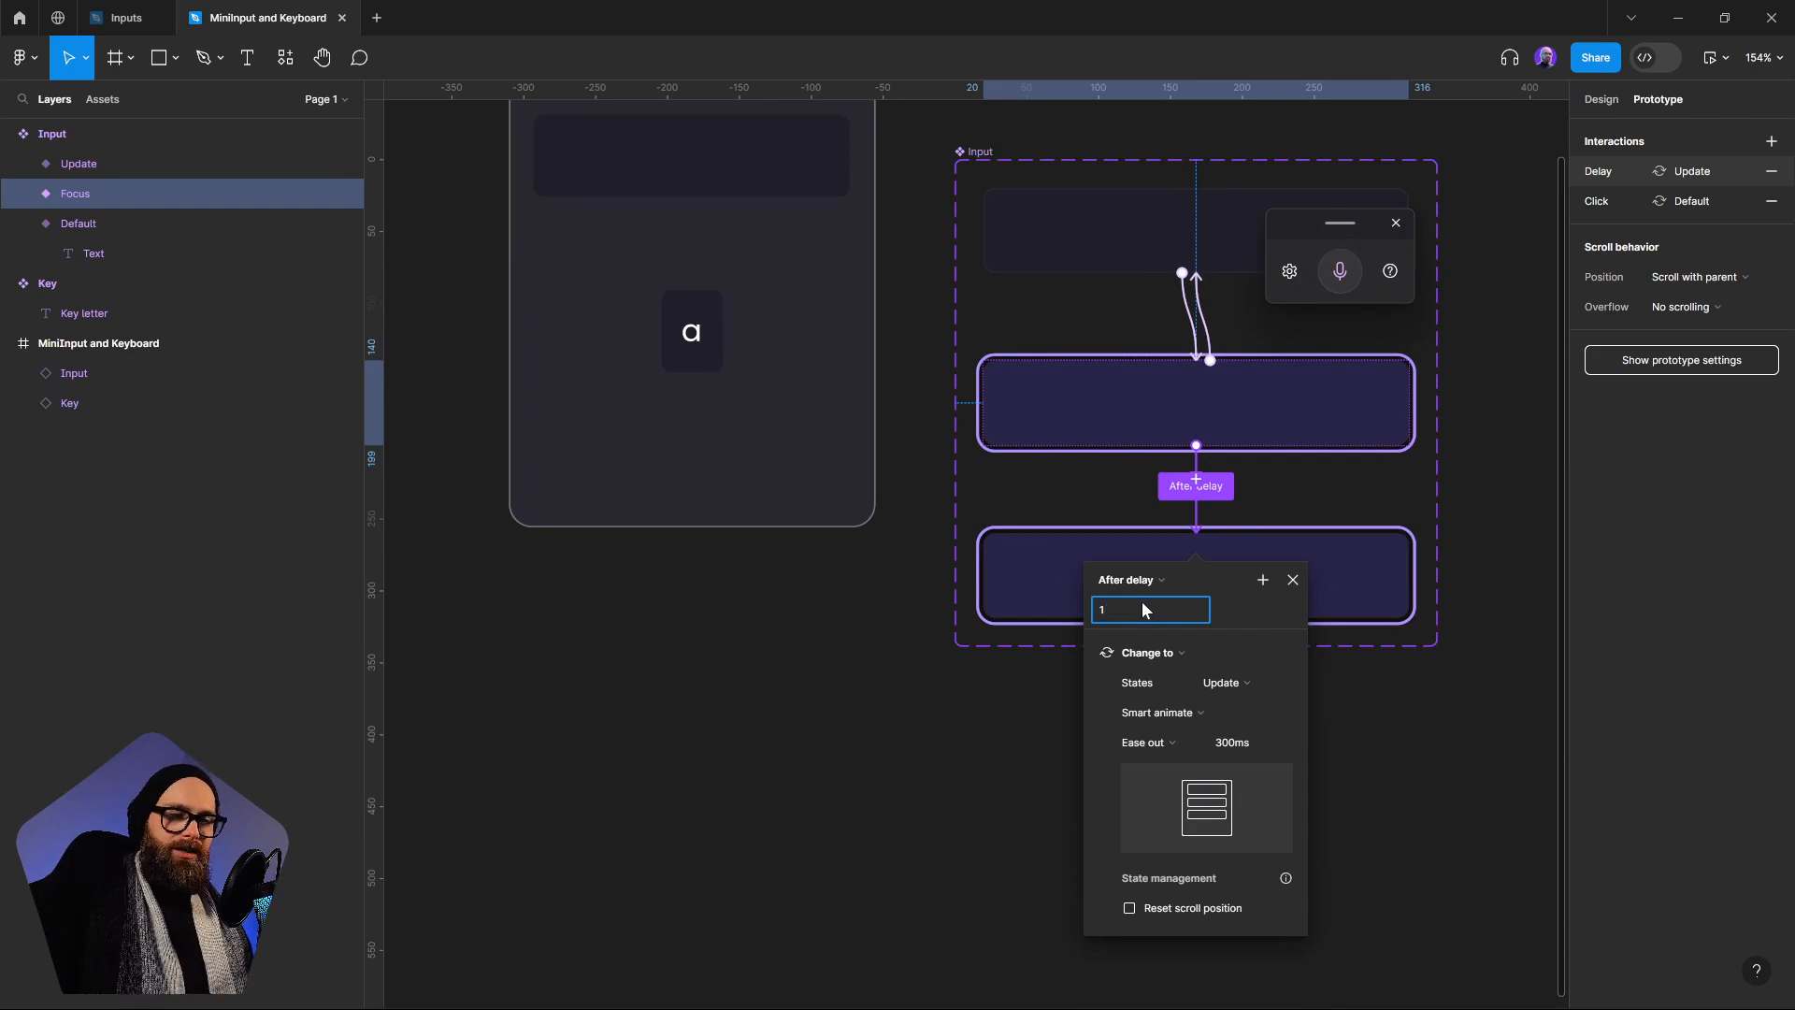
key("Return")
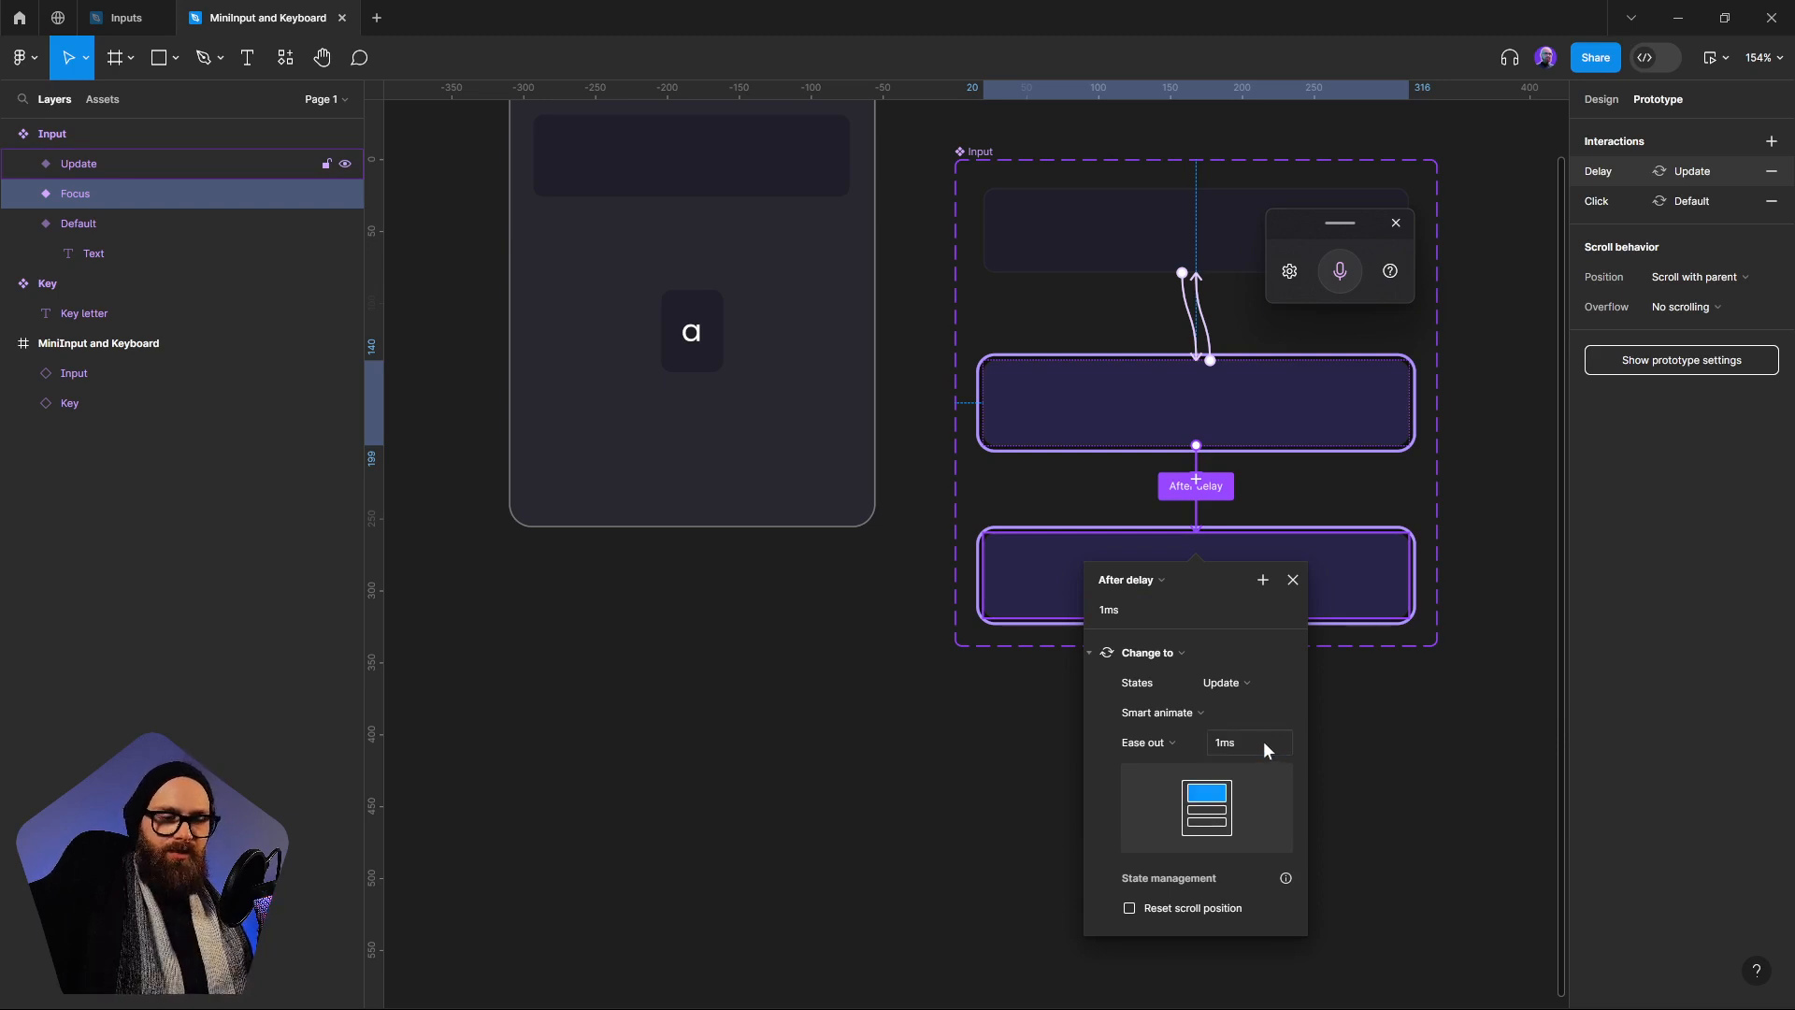
left_click(1220, 712)
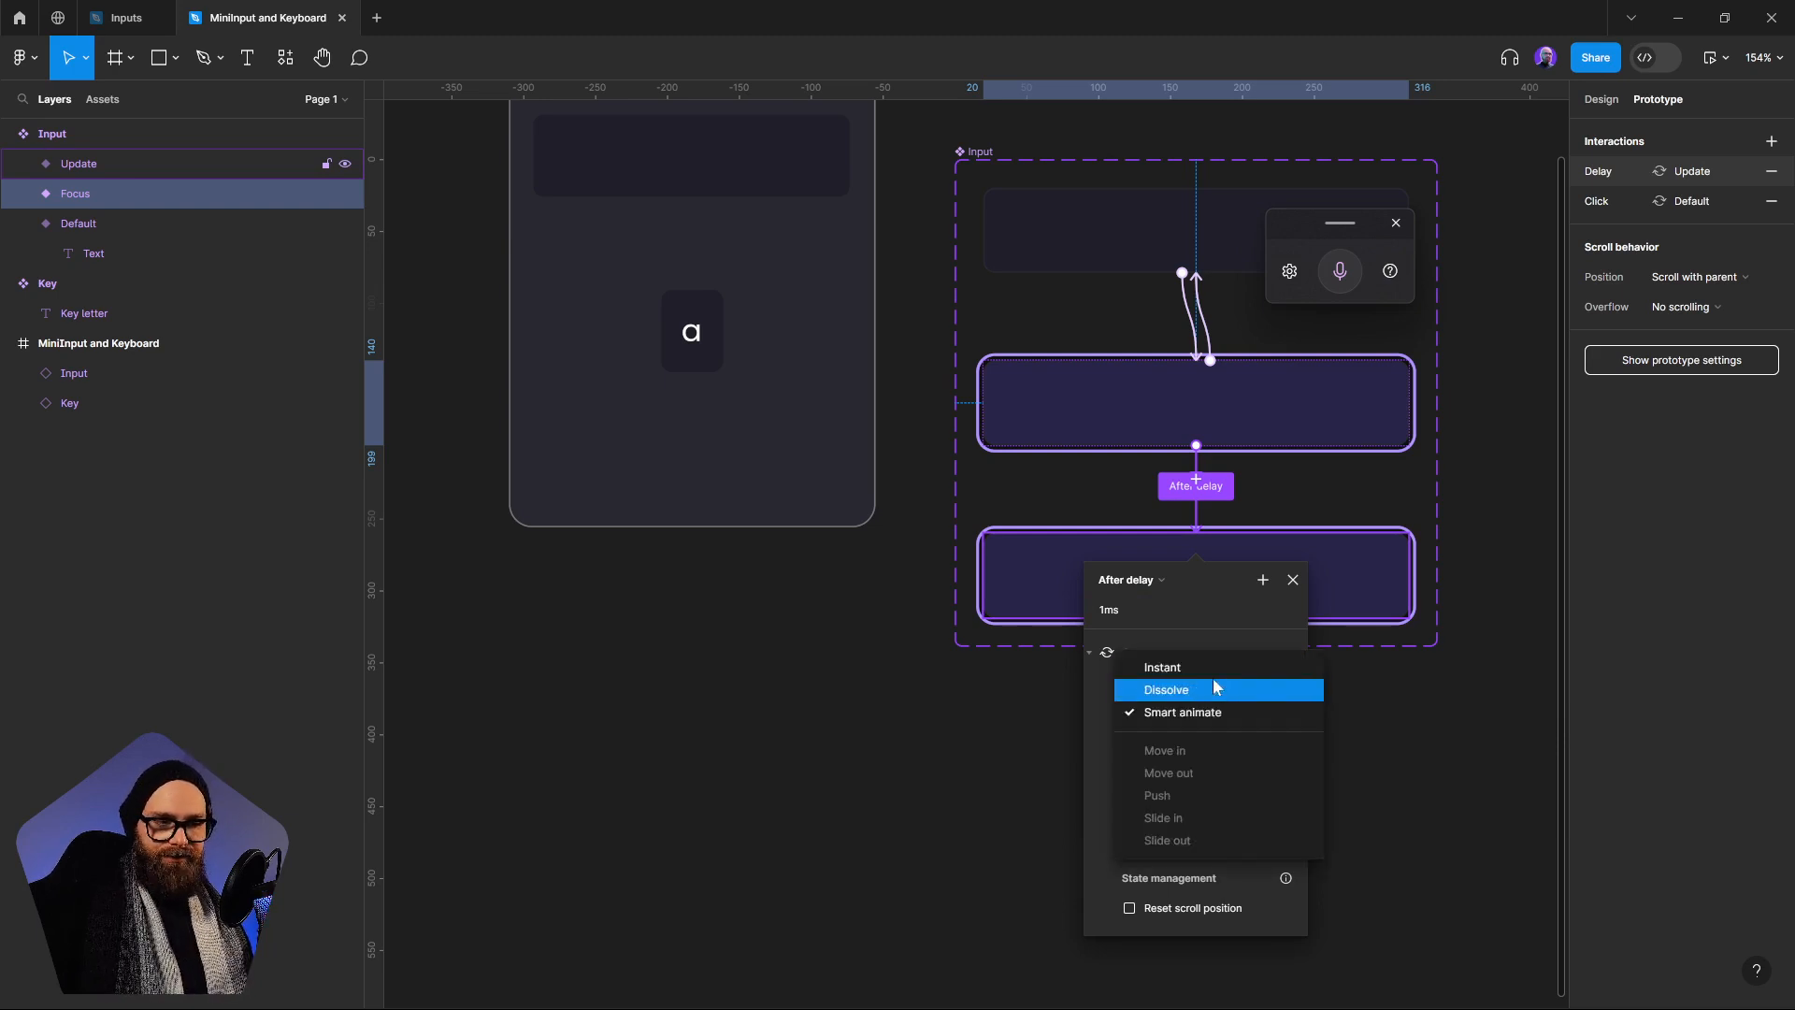
left_click(1206, 668)
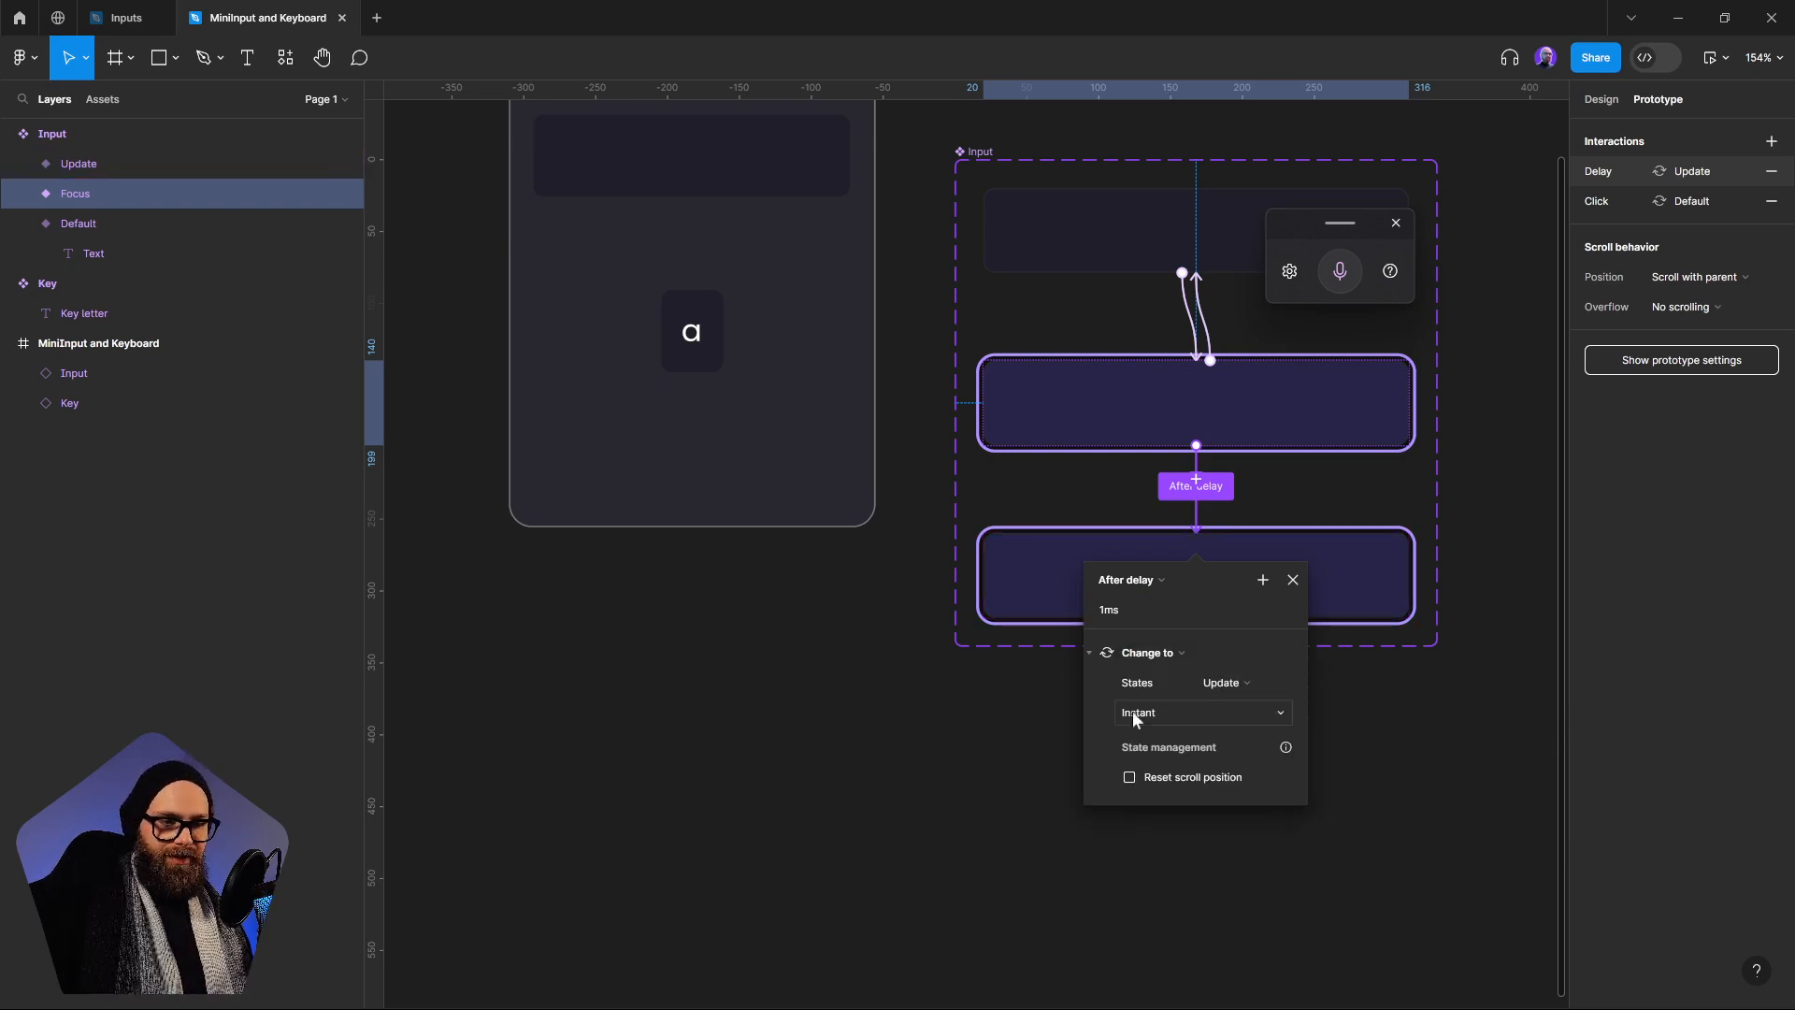
Add an interaction to the Update variant that changes it to Focus after a 1ms delay, with an Instant transition
left_click(1309, 561)
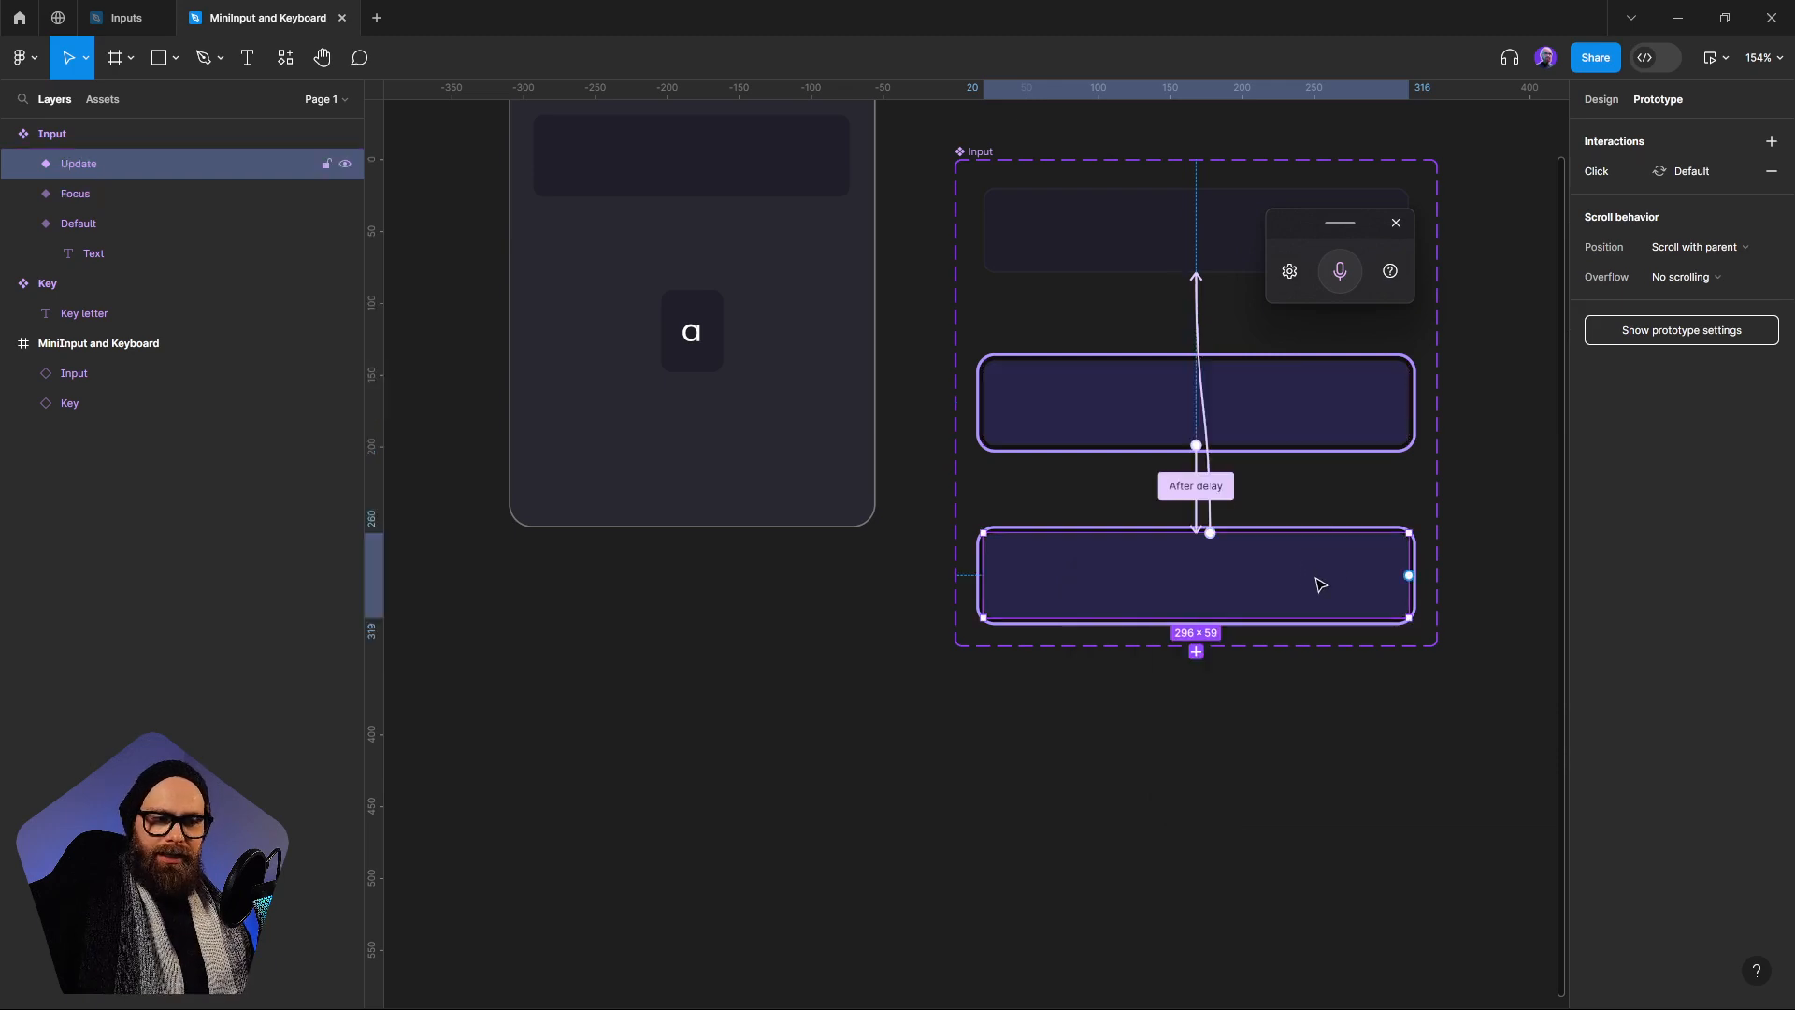
left_click_drag(1409, 568, 1327, 431)
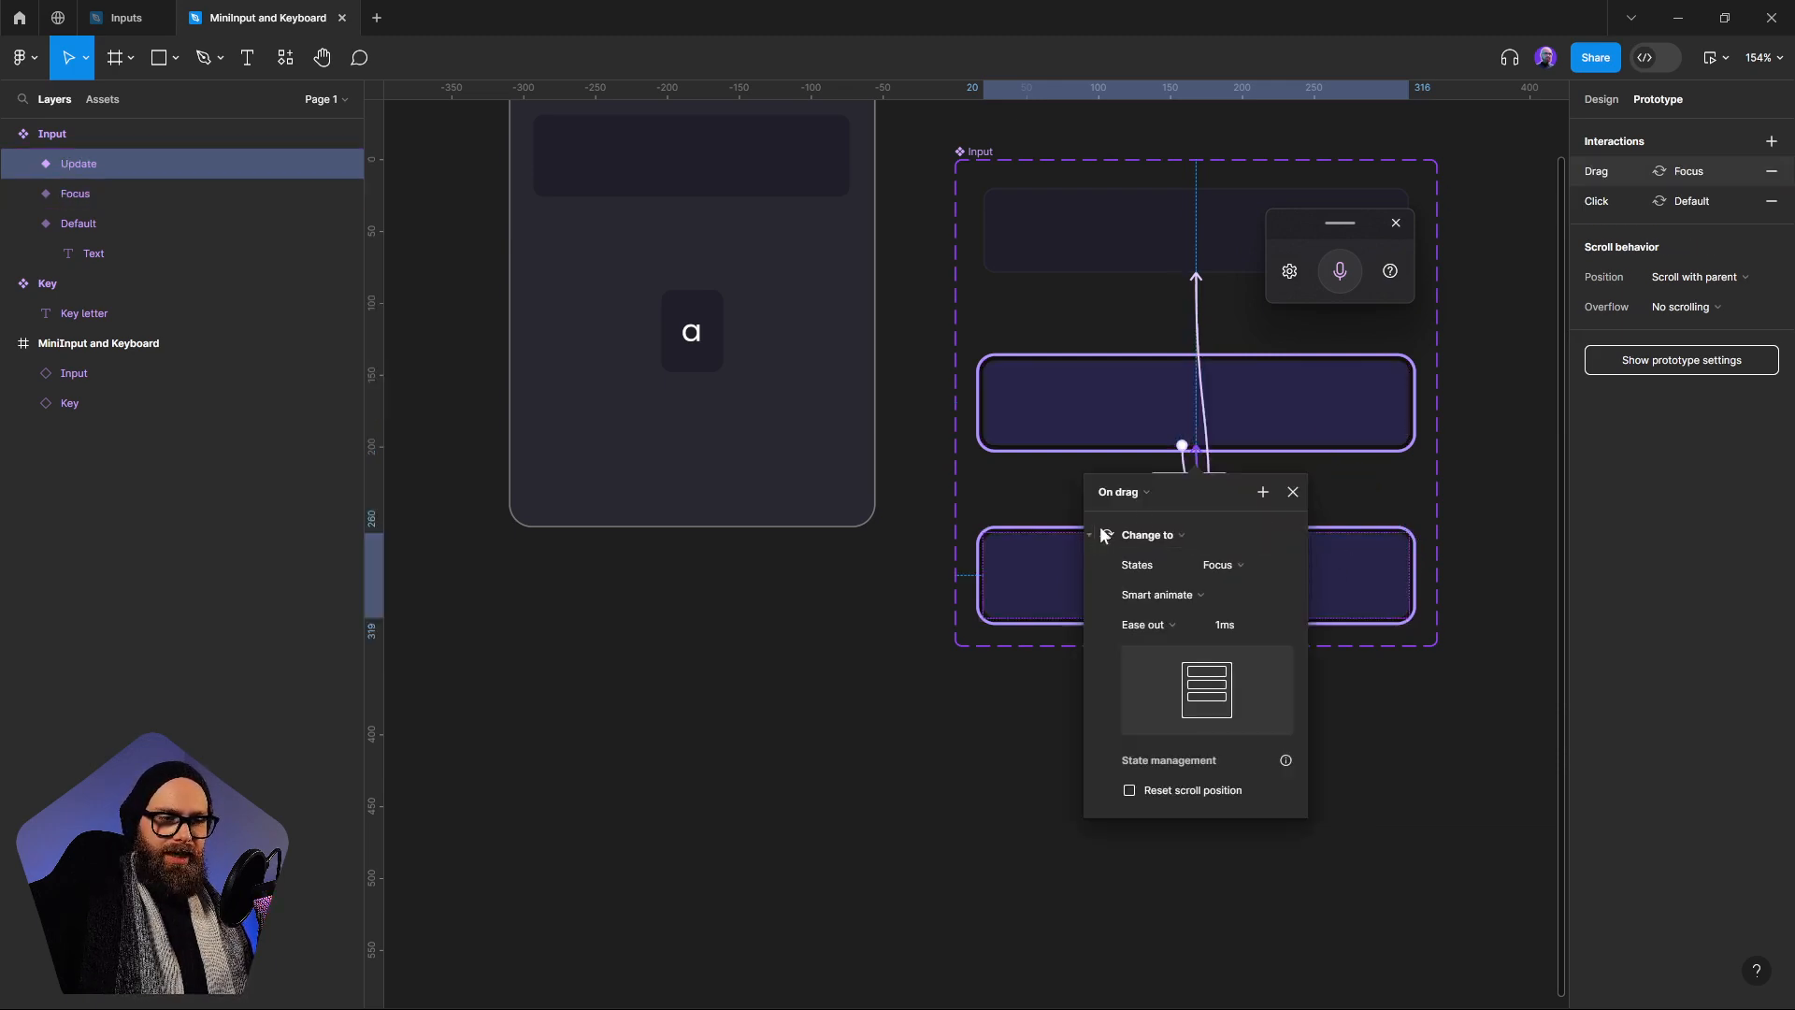
left_click(1139, 496)
left_click(1152, 704)
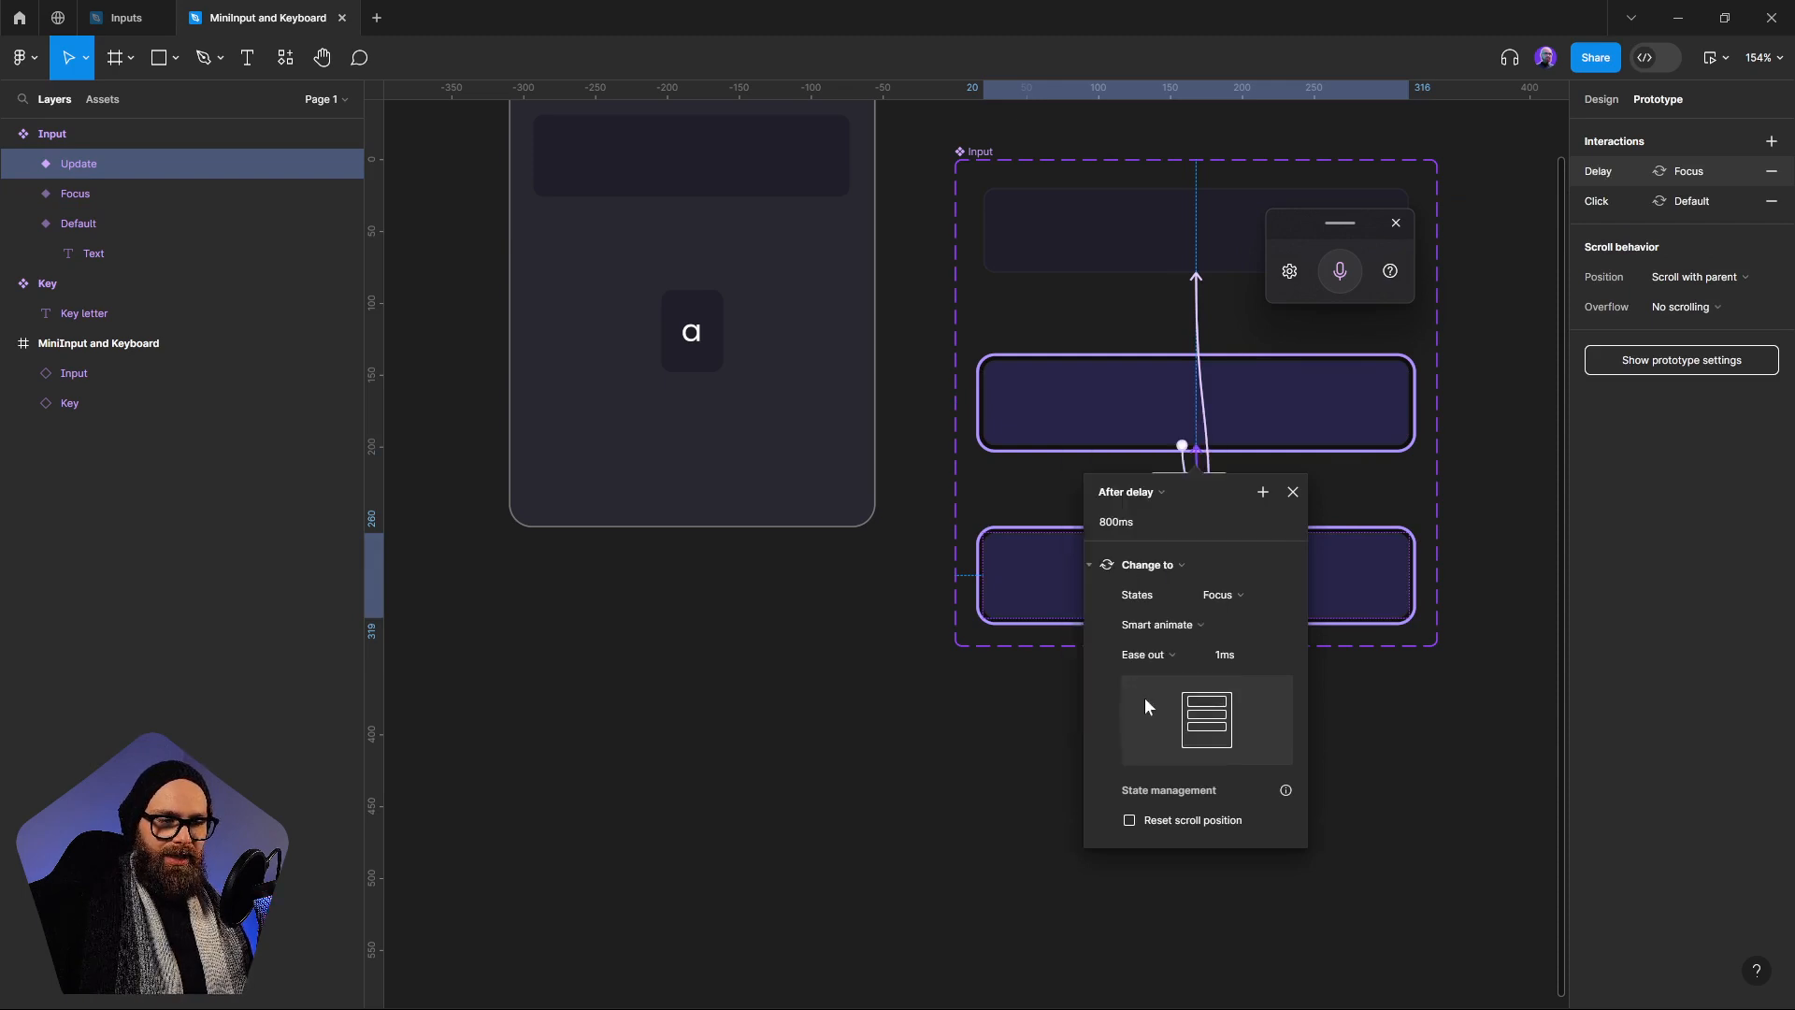
left_click(1143, 525)
type("1ms")
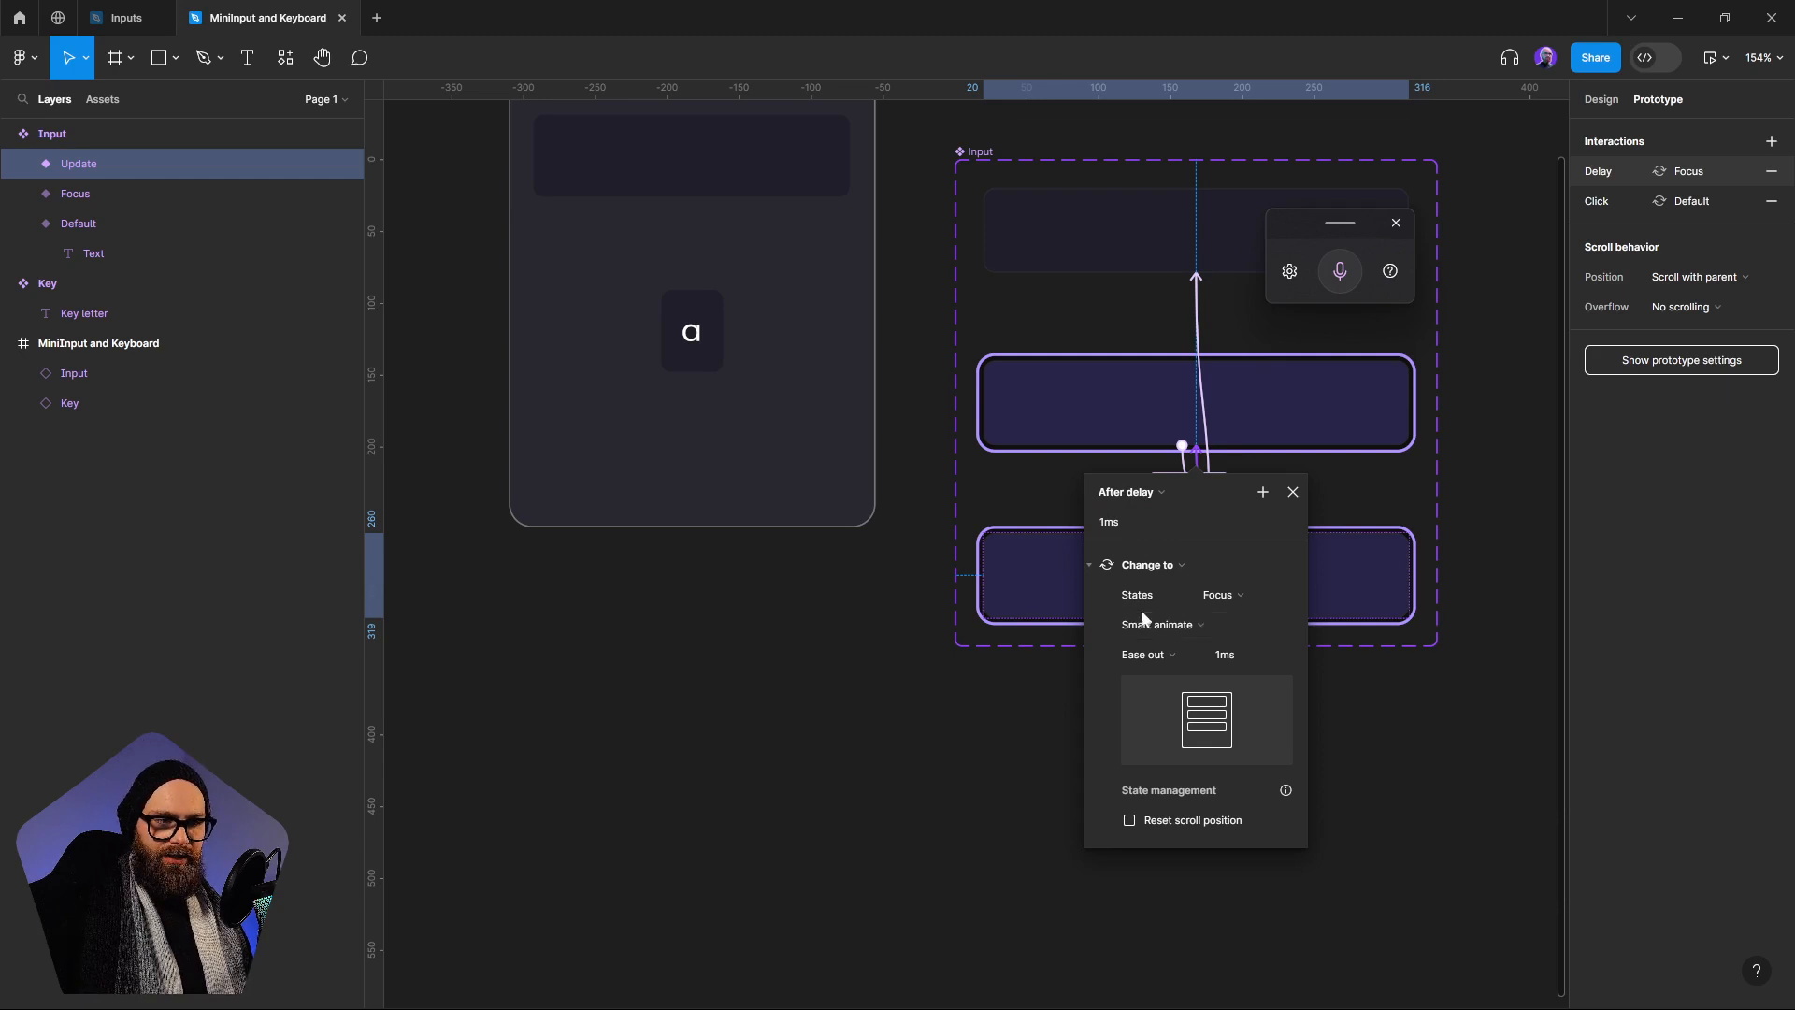
left_click(1164, 634)
left_click(1159, 582)
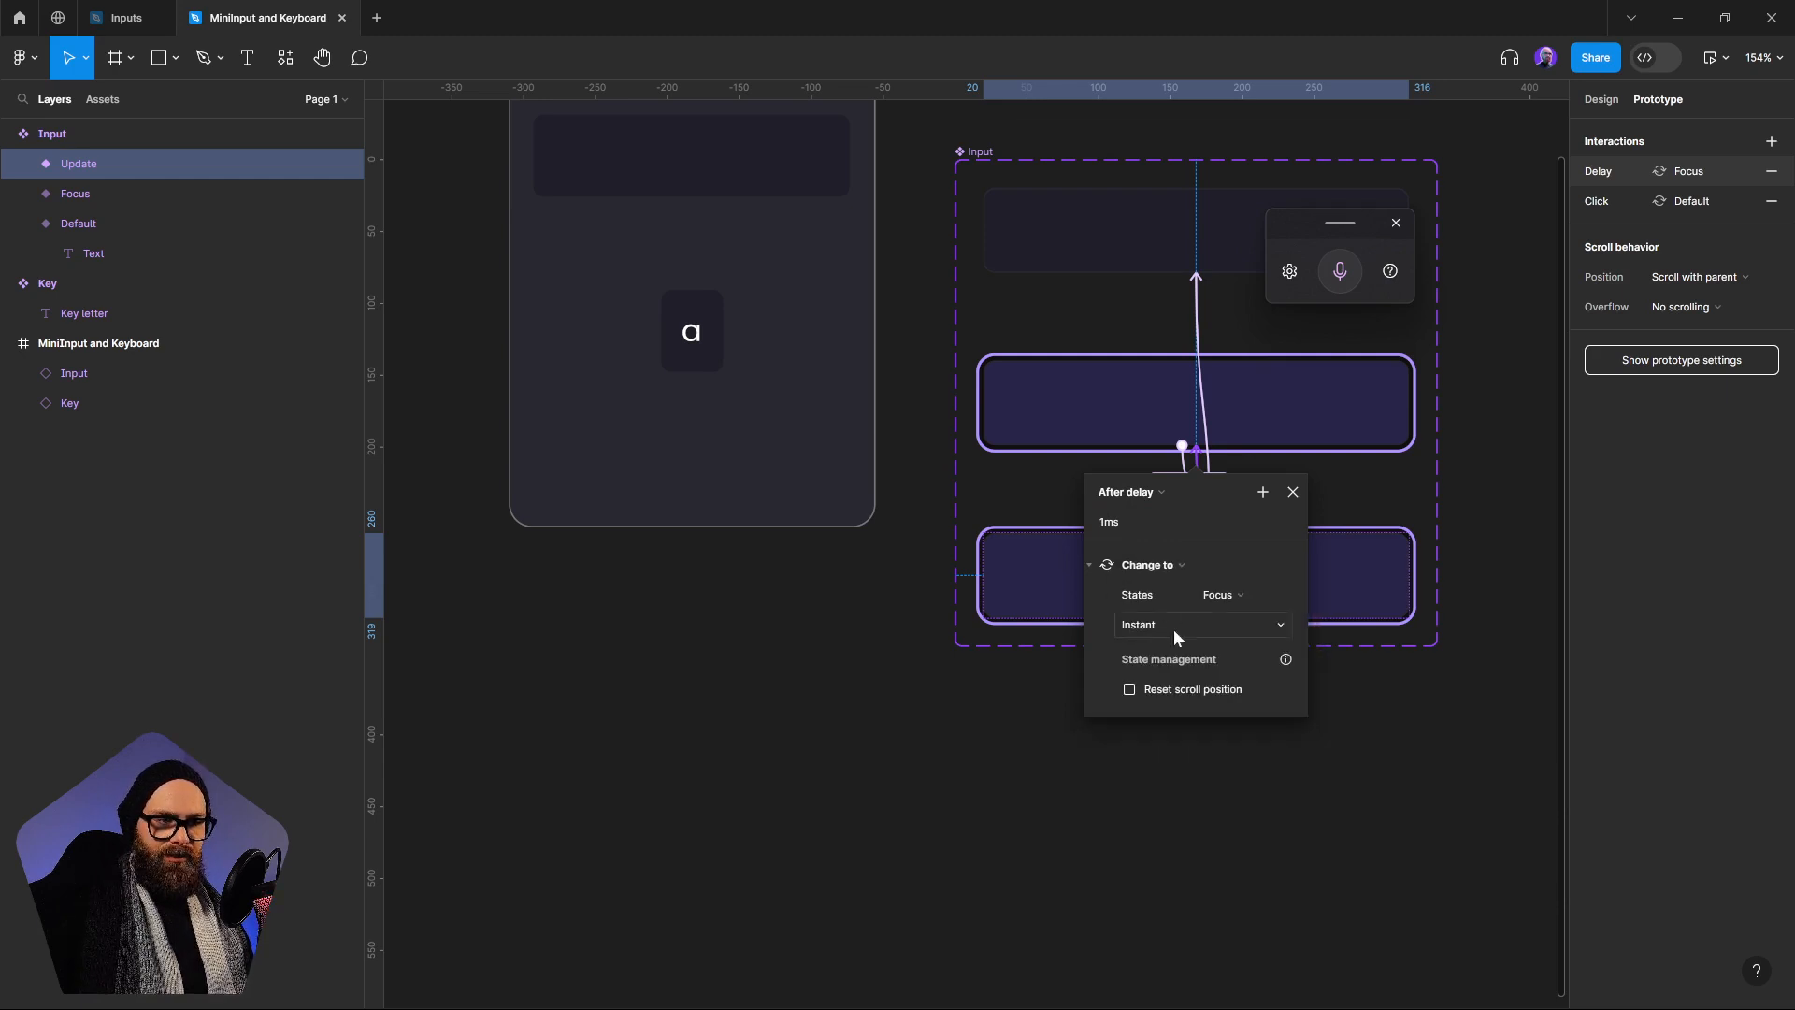
left_click(1448, 664)
Examine the after-delay interactions that loop between the Focus and Update variants of the Input component set
scroll(1163, 548, "up", 1)
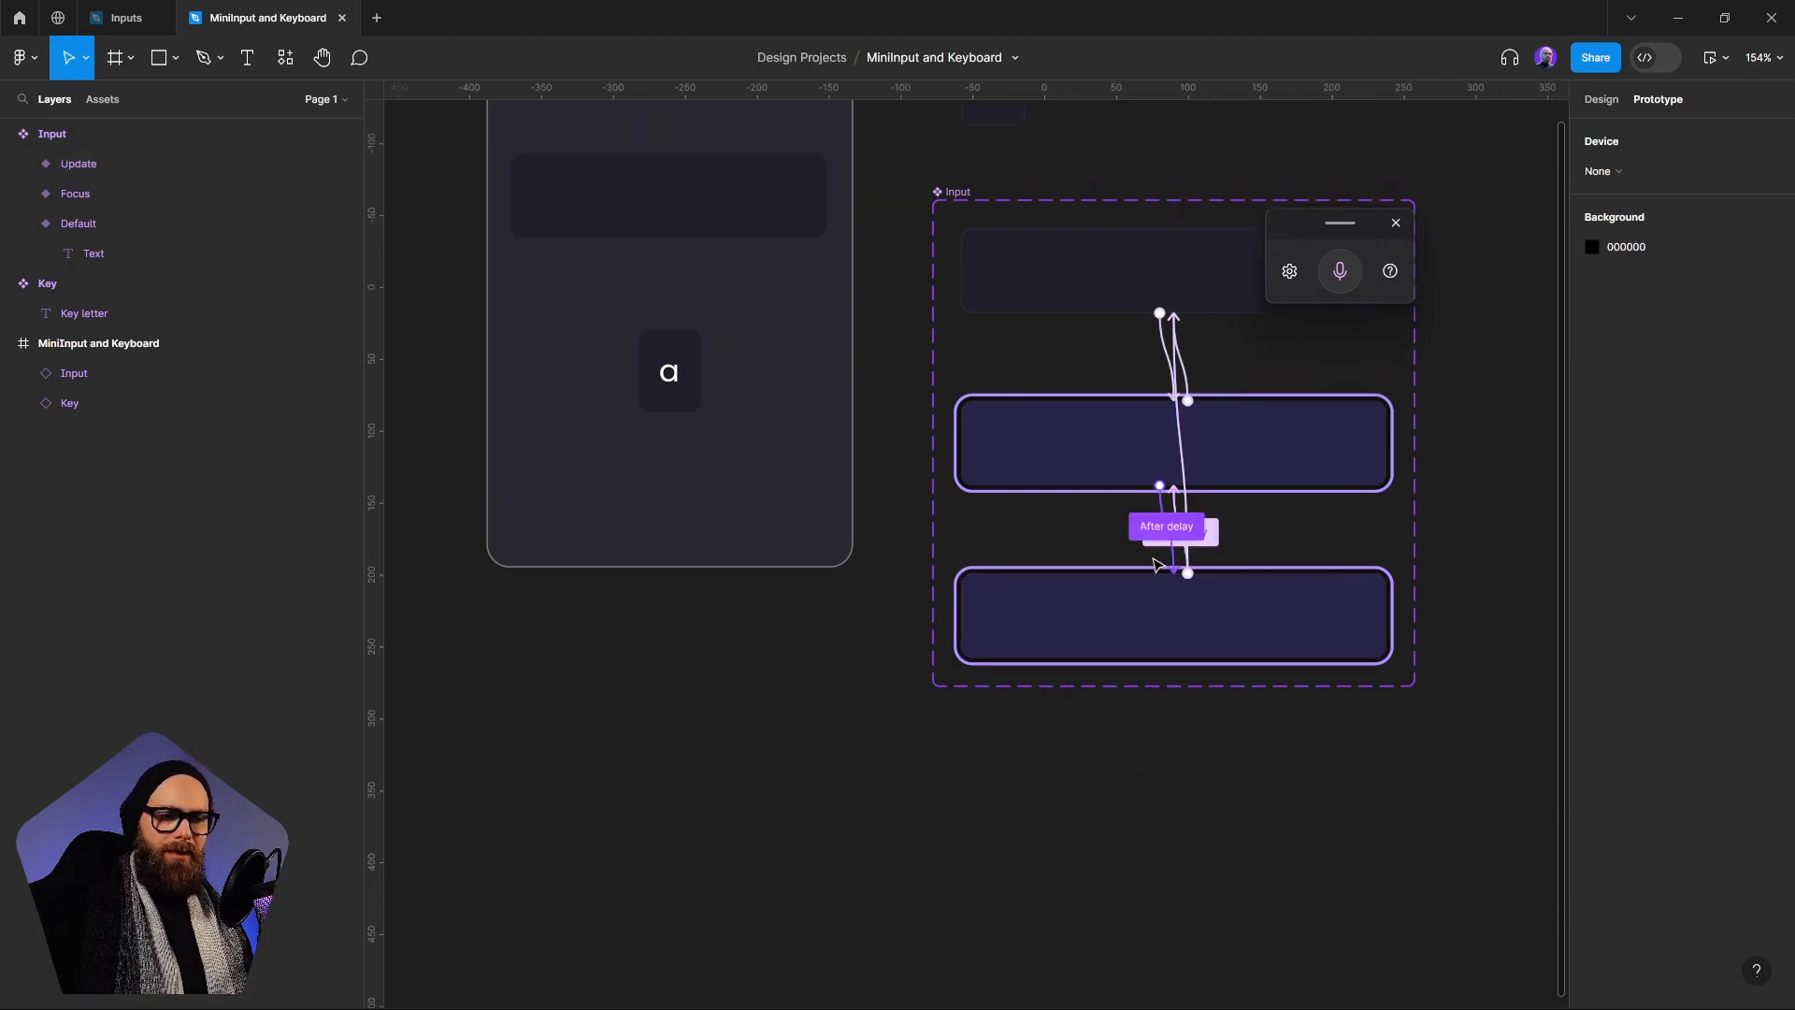
left_click(1113, 491)
left_click(1118, 596)
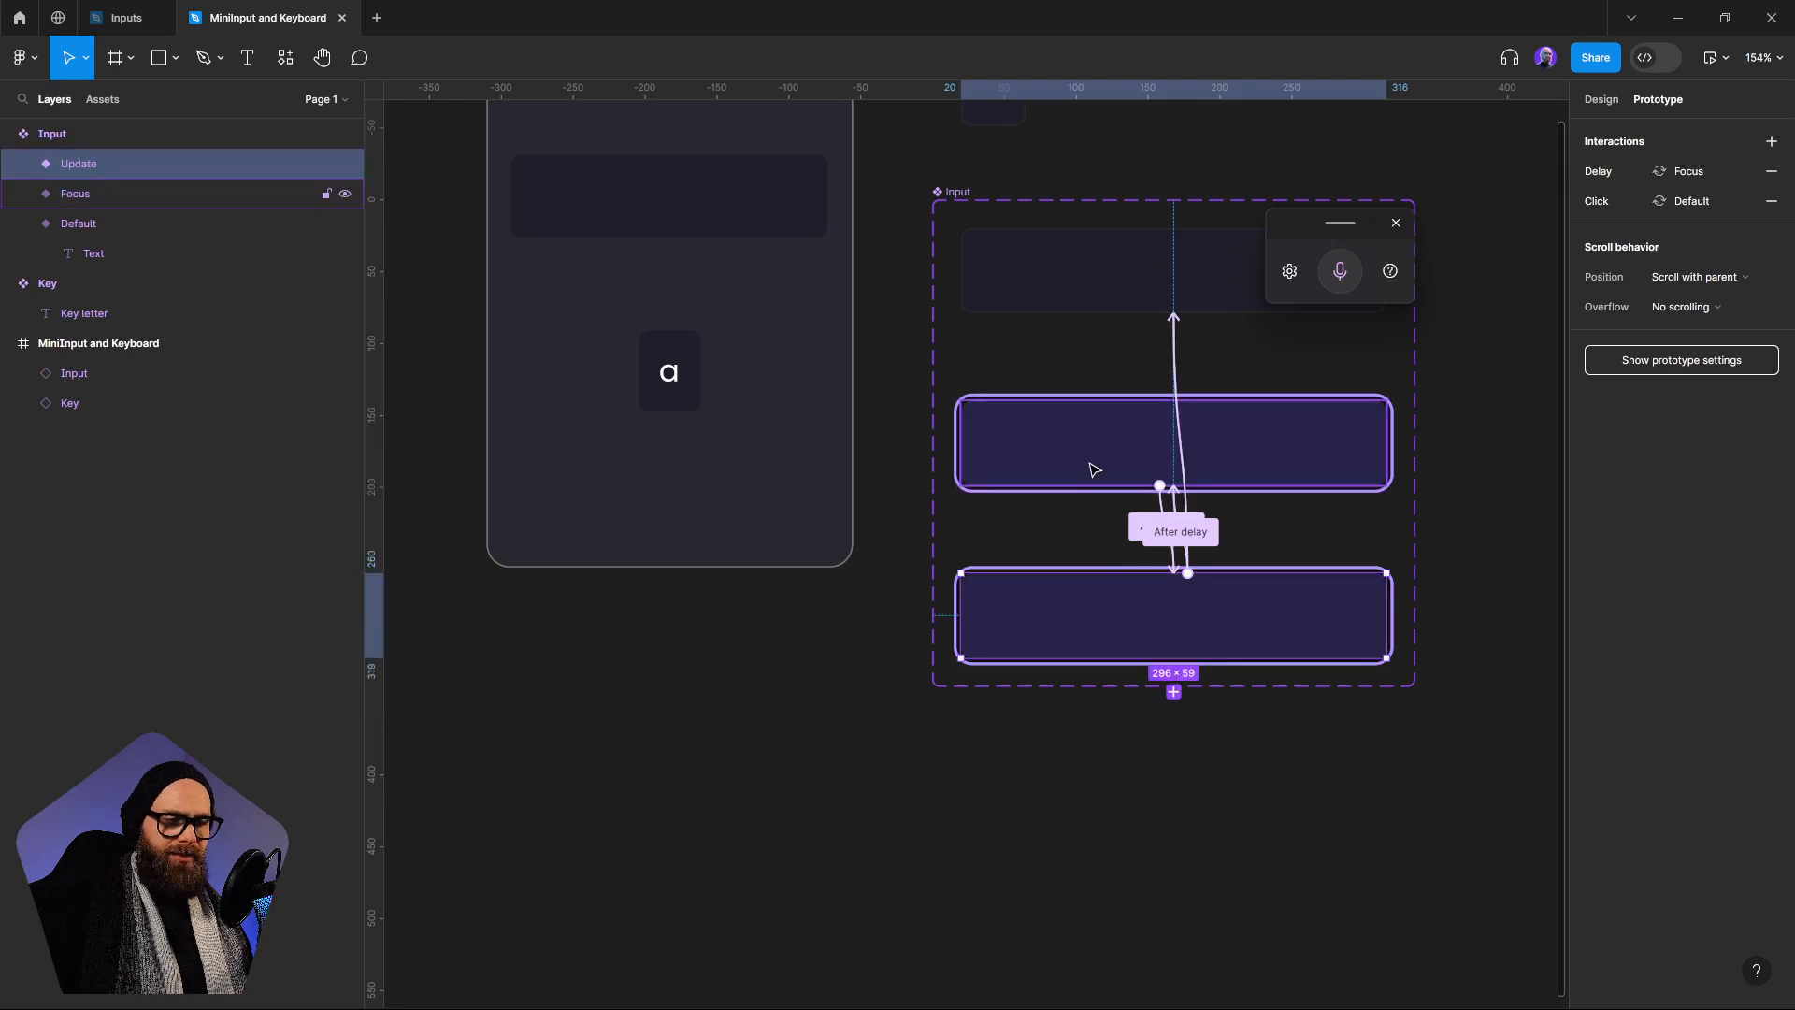
left_click(1090, 468)
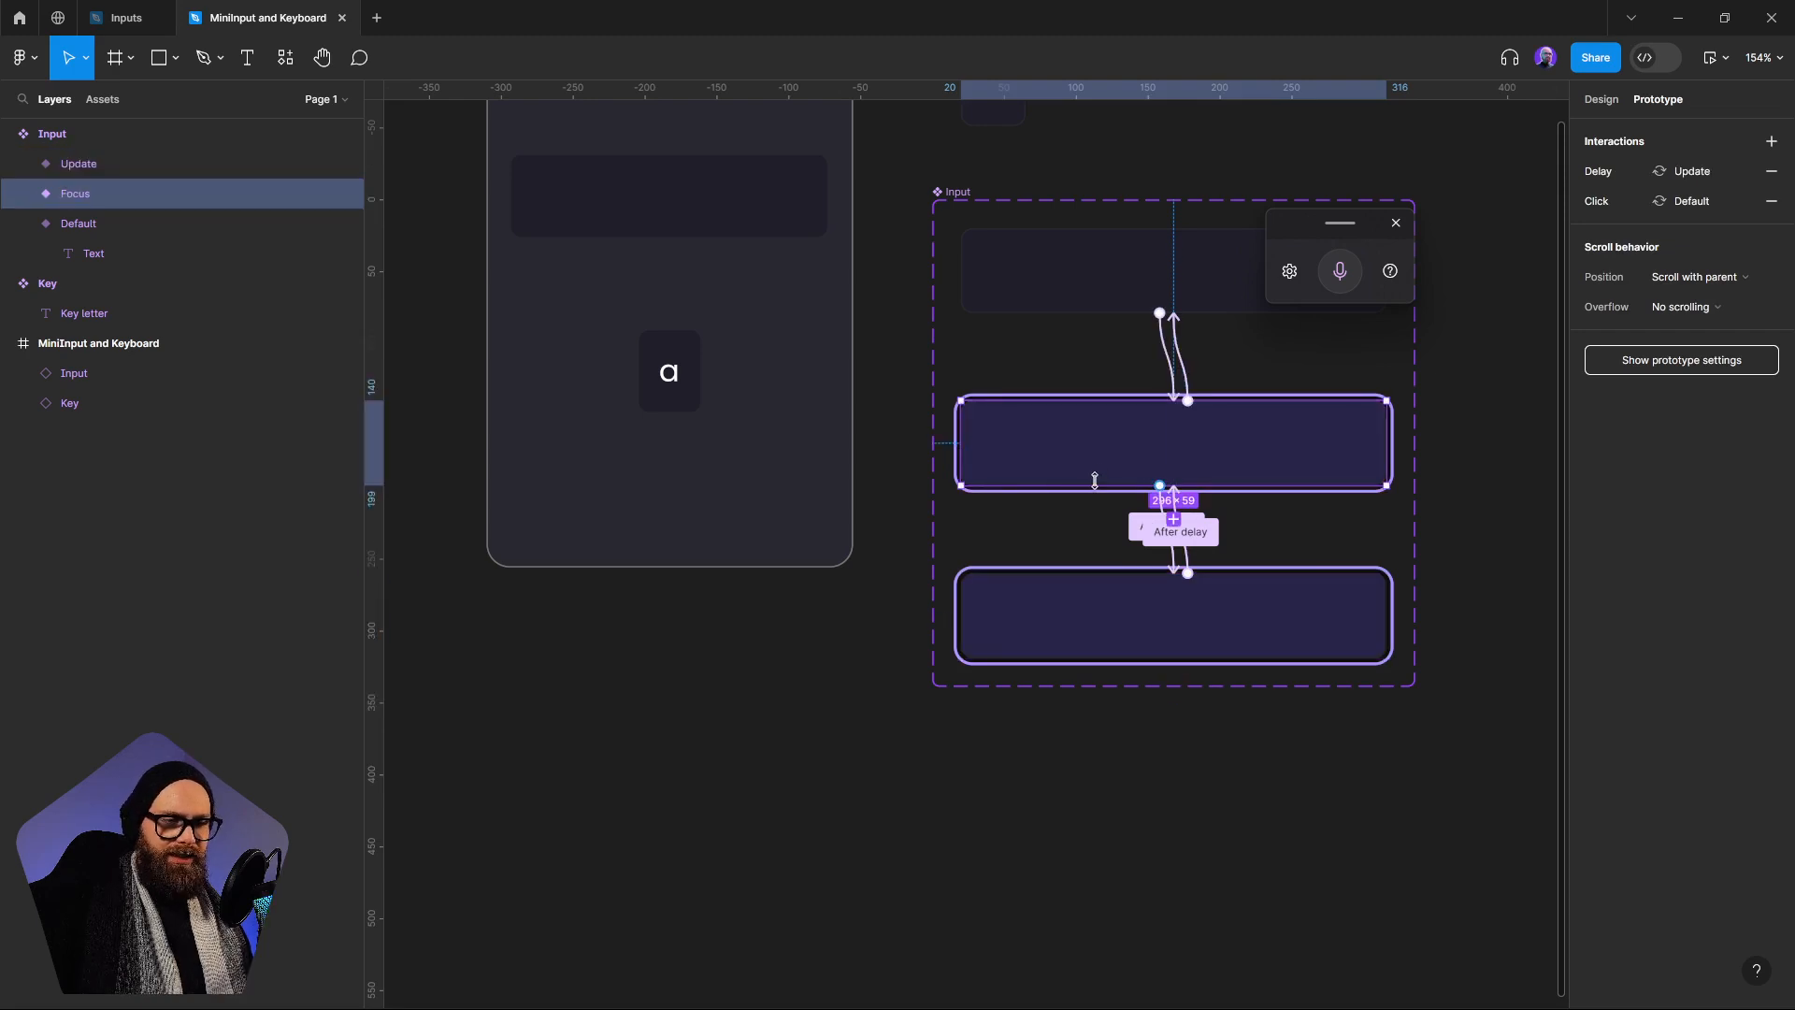
left_click(1214, 536)
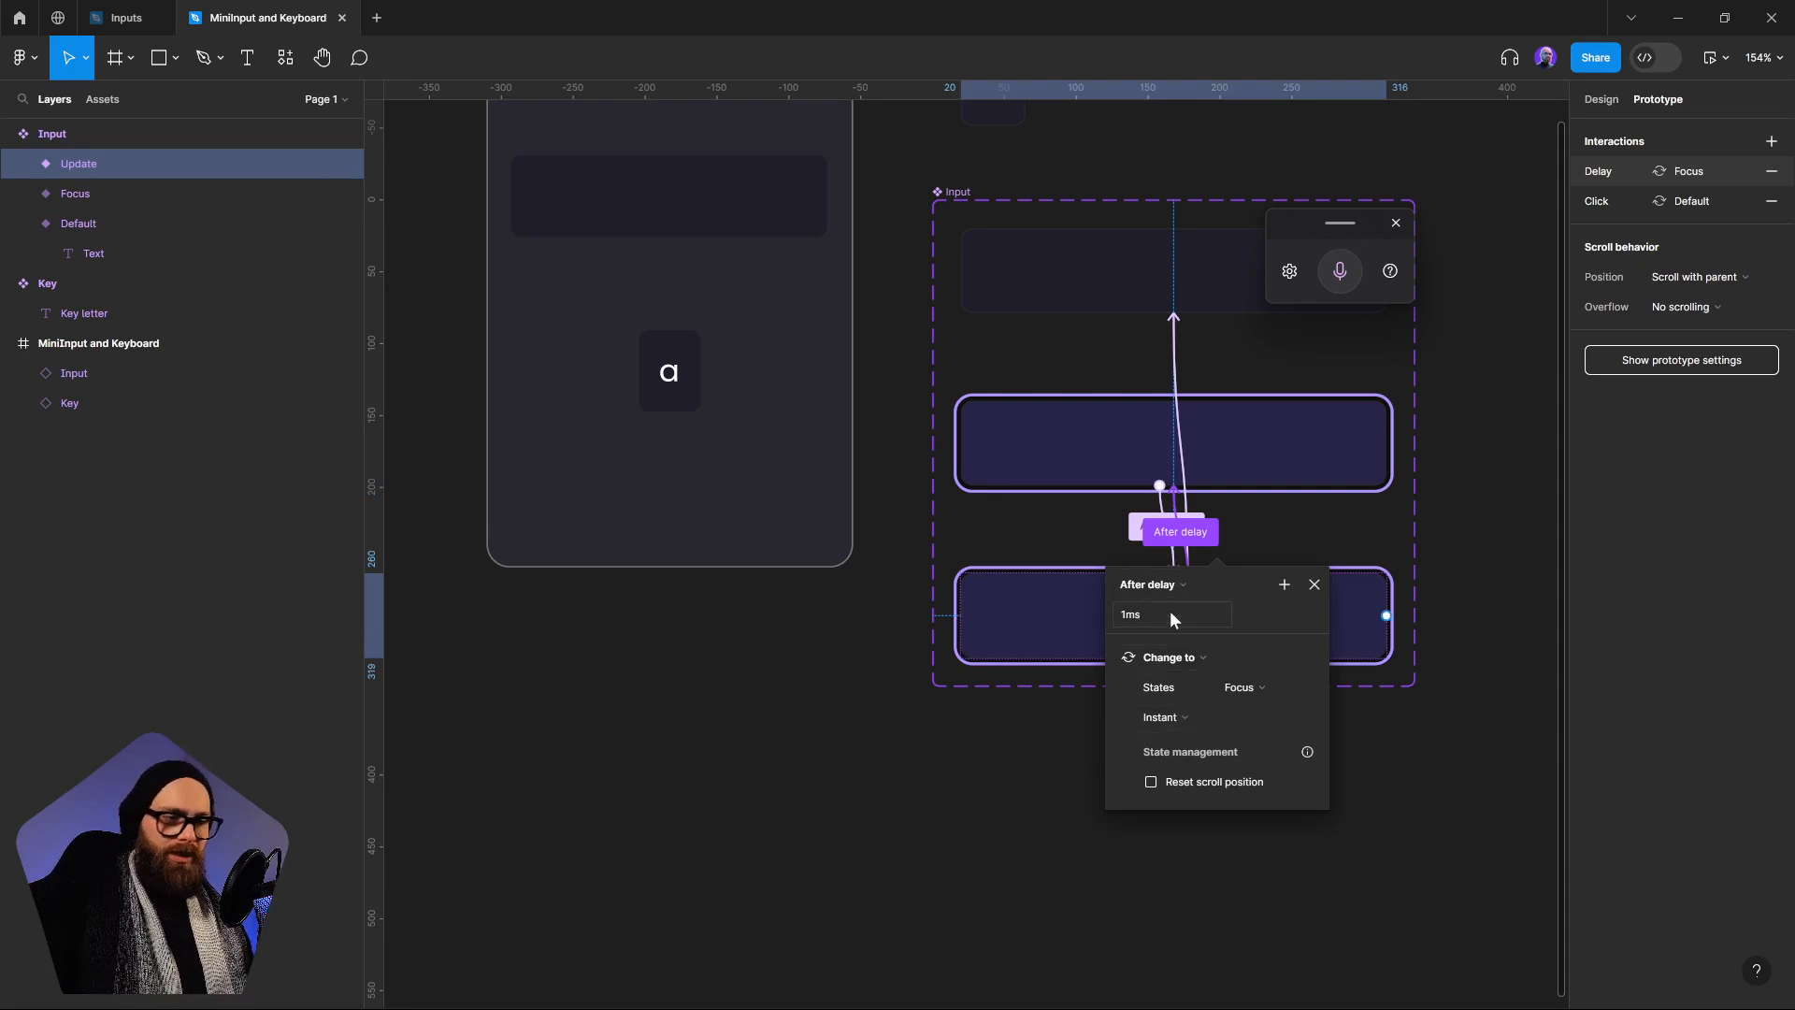
left_click(1118, 661)
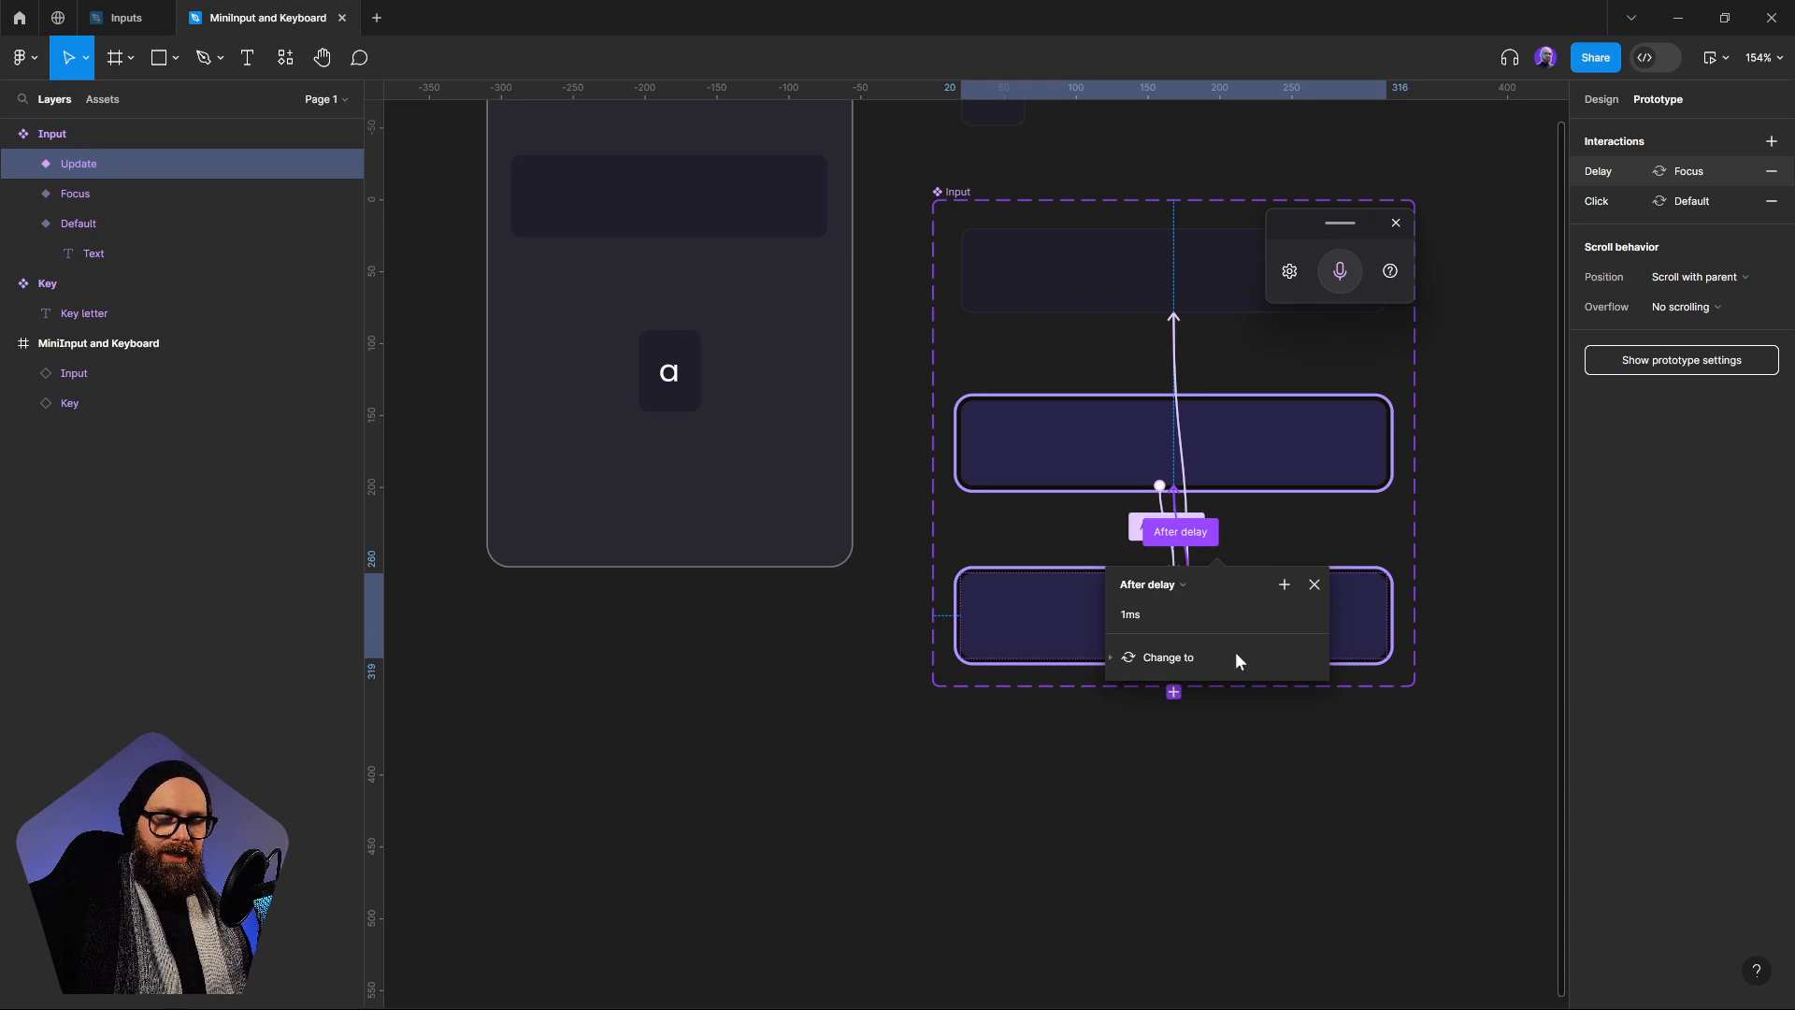
left_click(1190, 841)
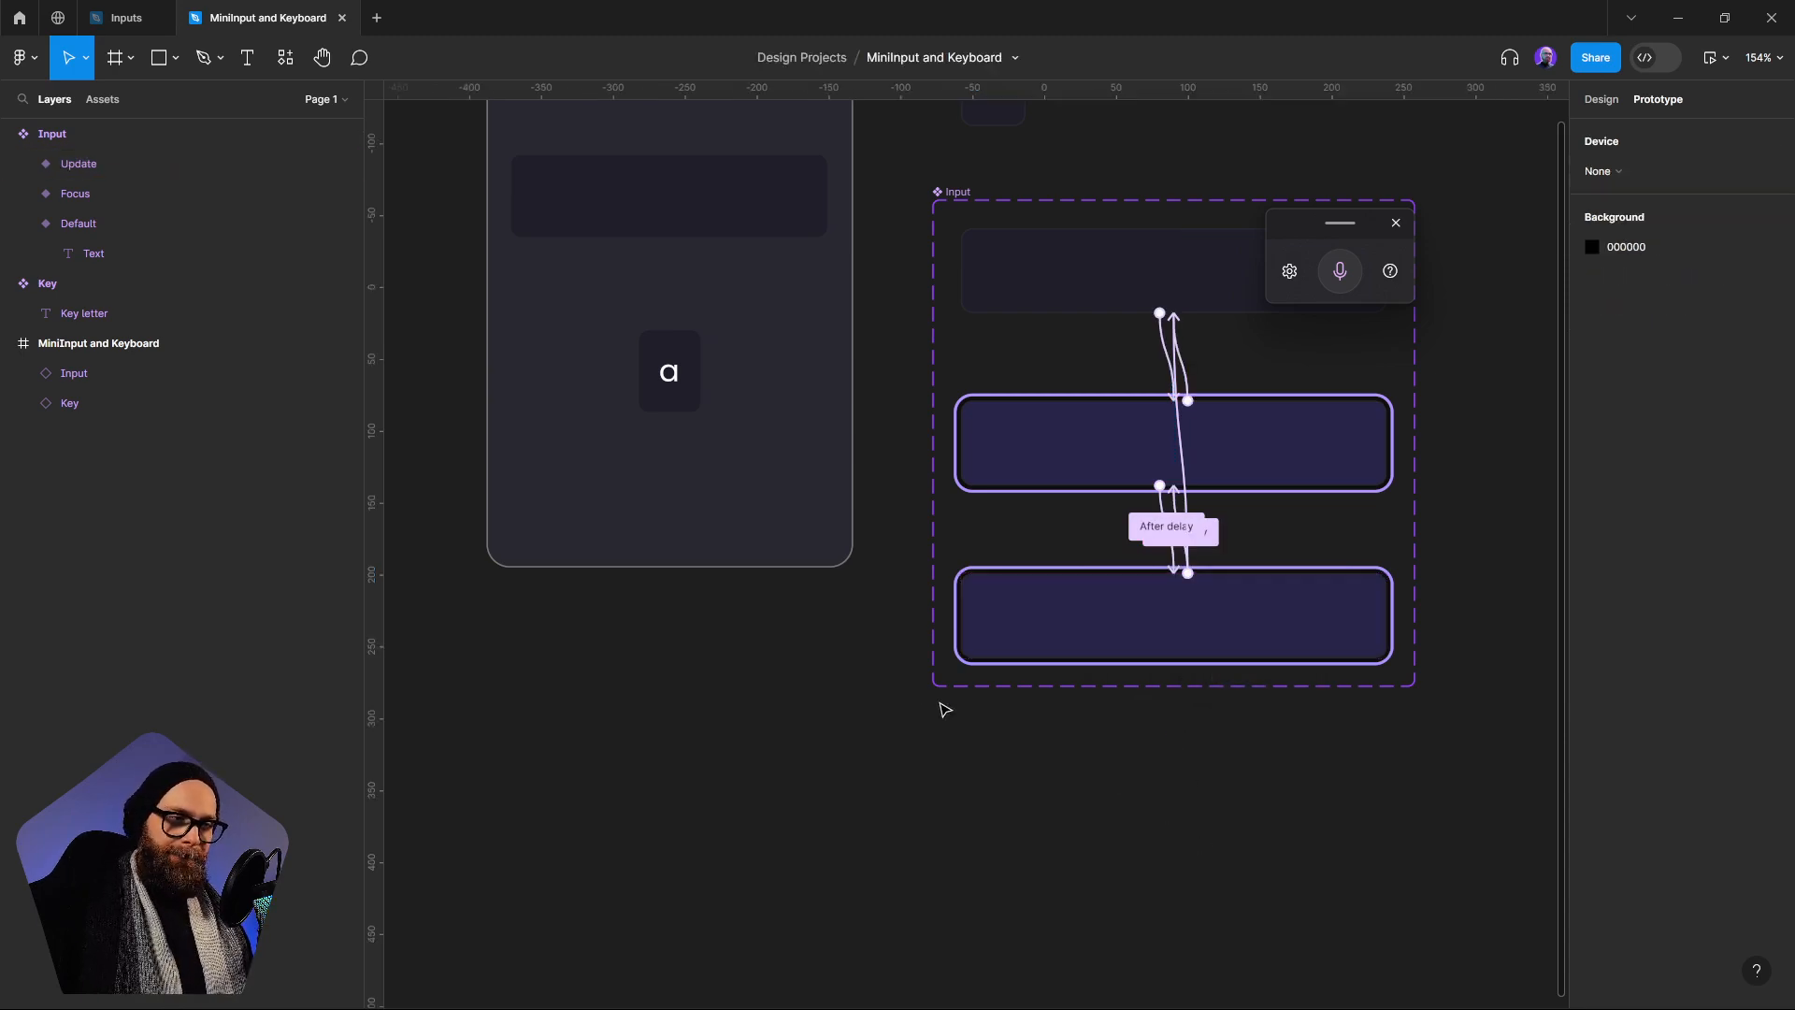
Draw a square of about 21 × 21 in the MiniInput and Keyboard frame, between the Input and Key instances at about X 117, Y 158
scroll(935, 692, "left", 2)
scroll(1040, 517, "up", 2)
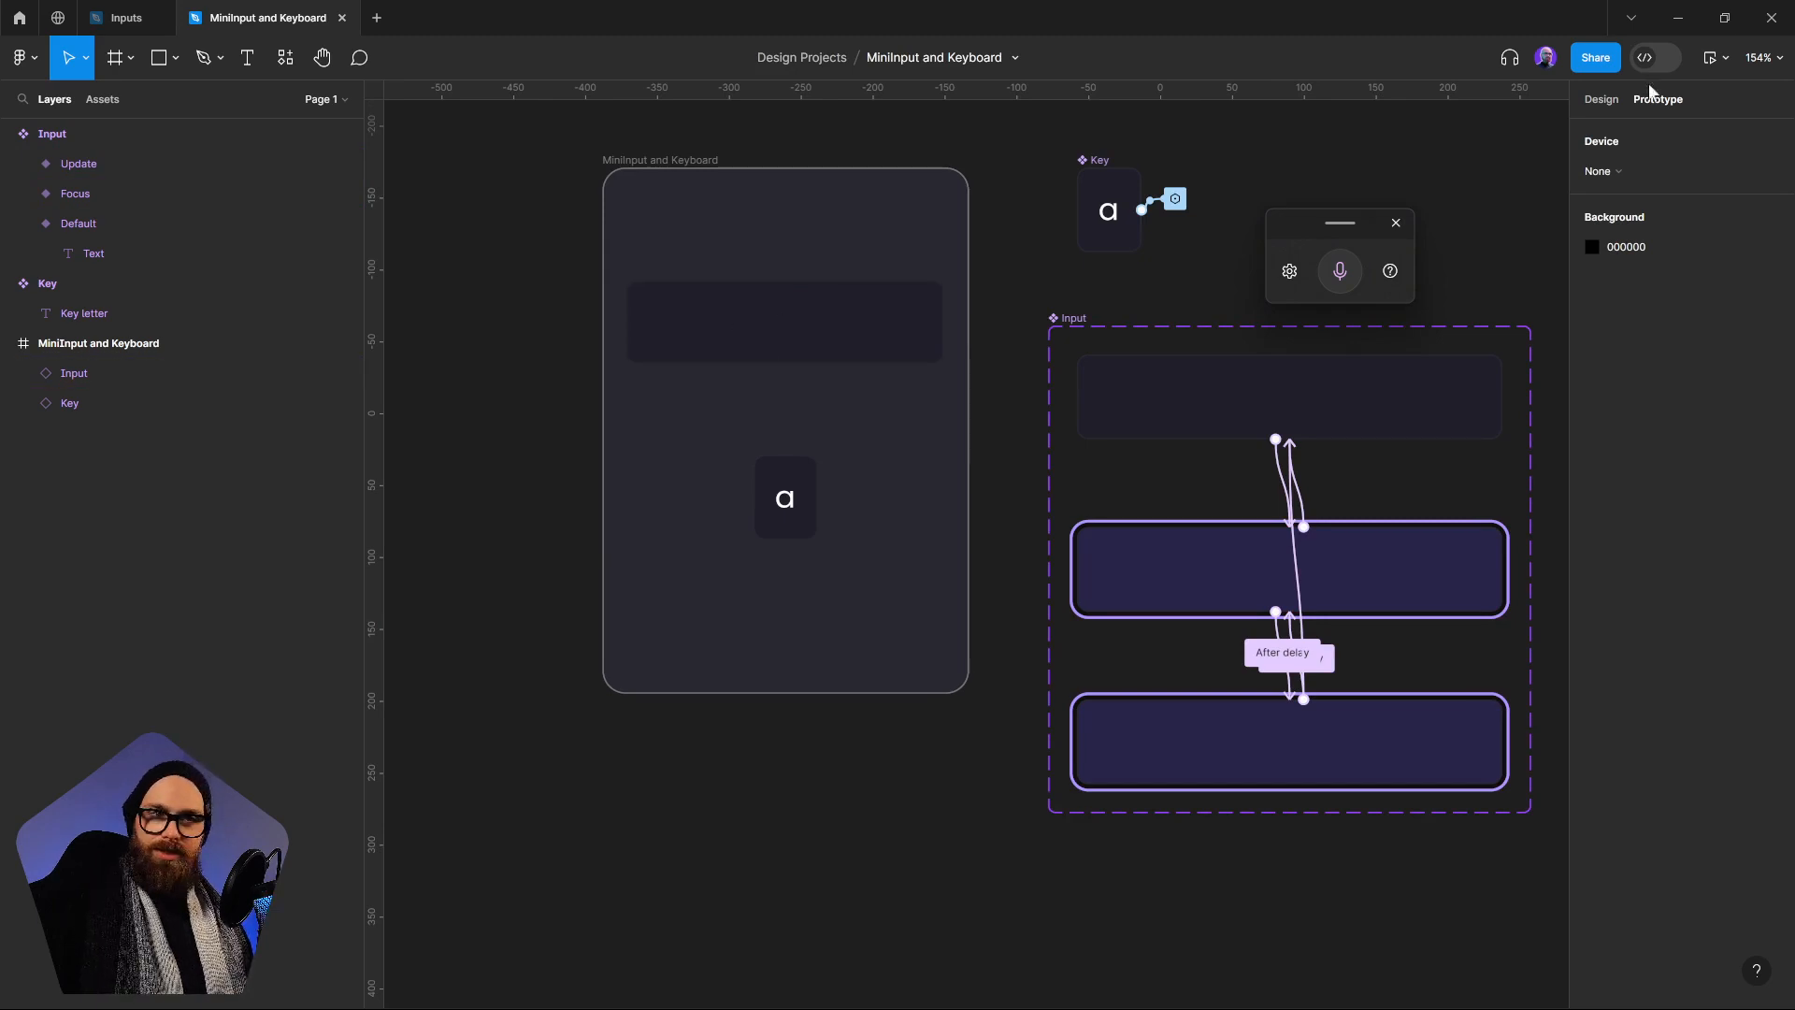
left_click(1601, 99)
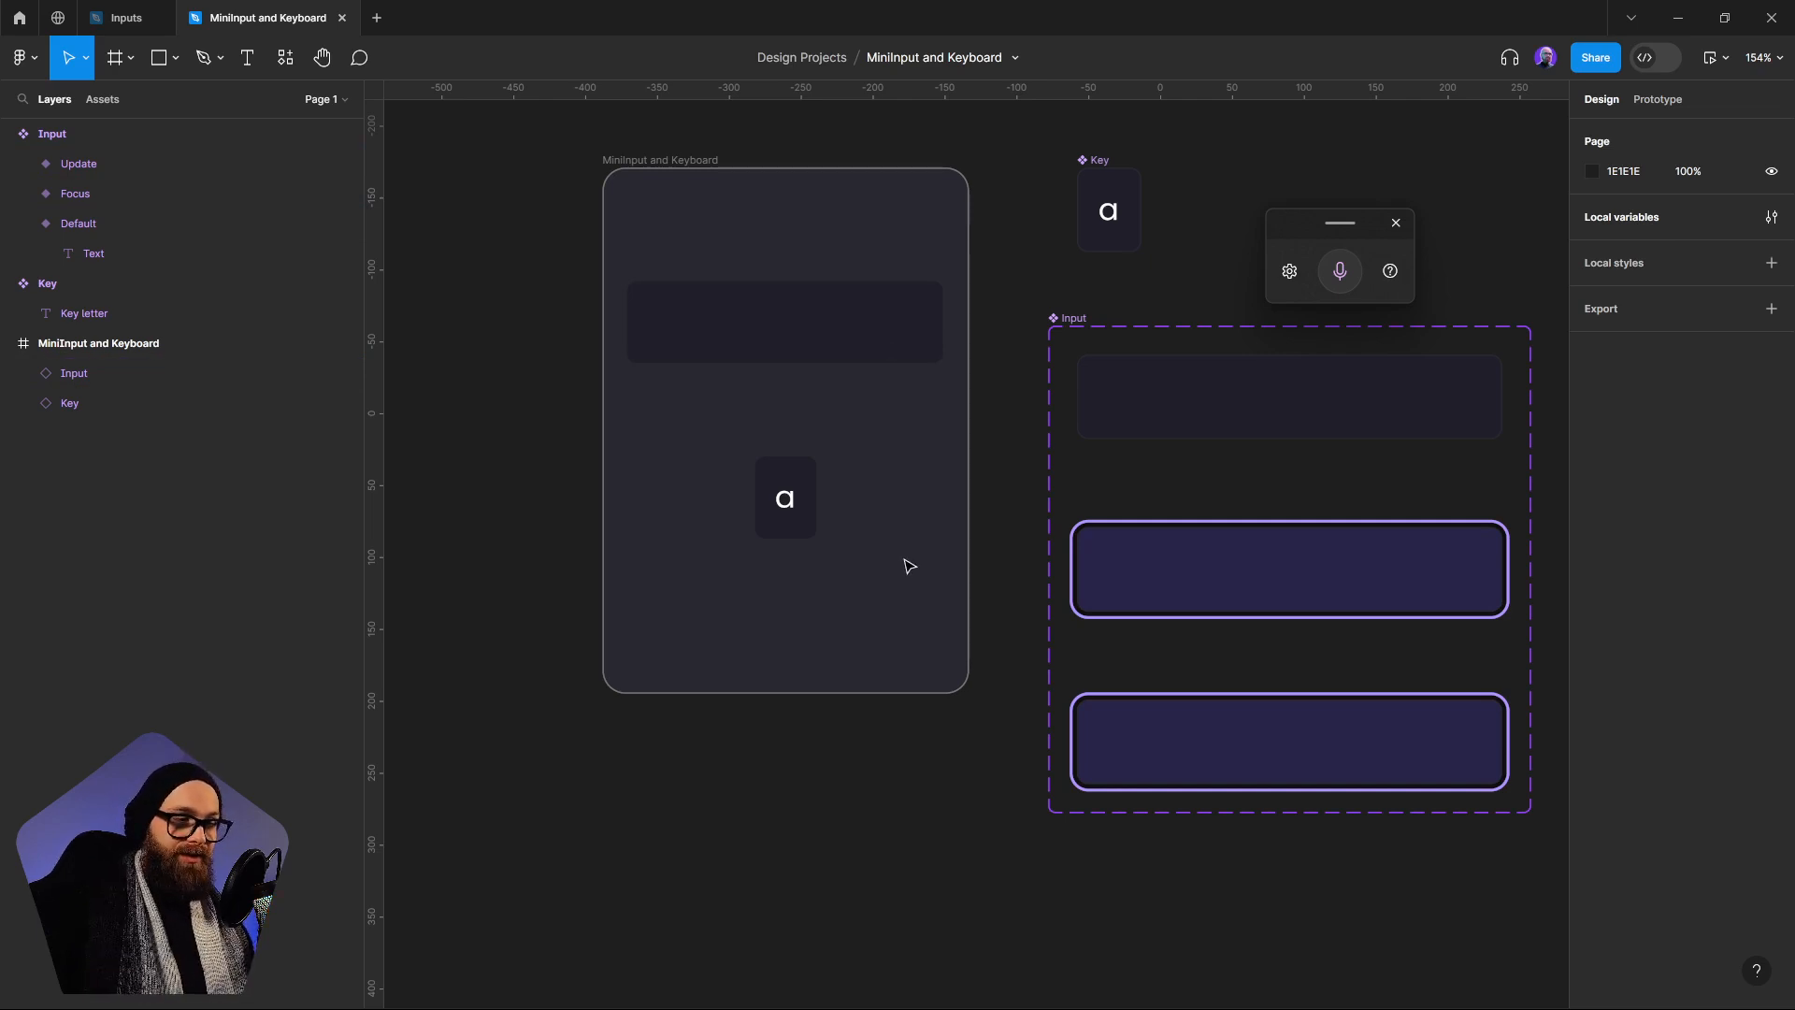
left_click(812, 515)
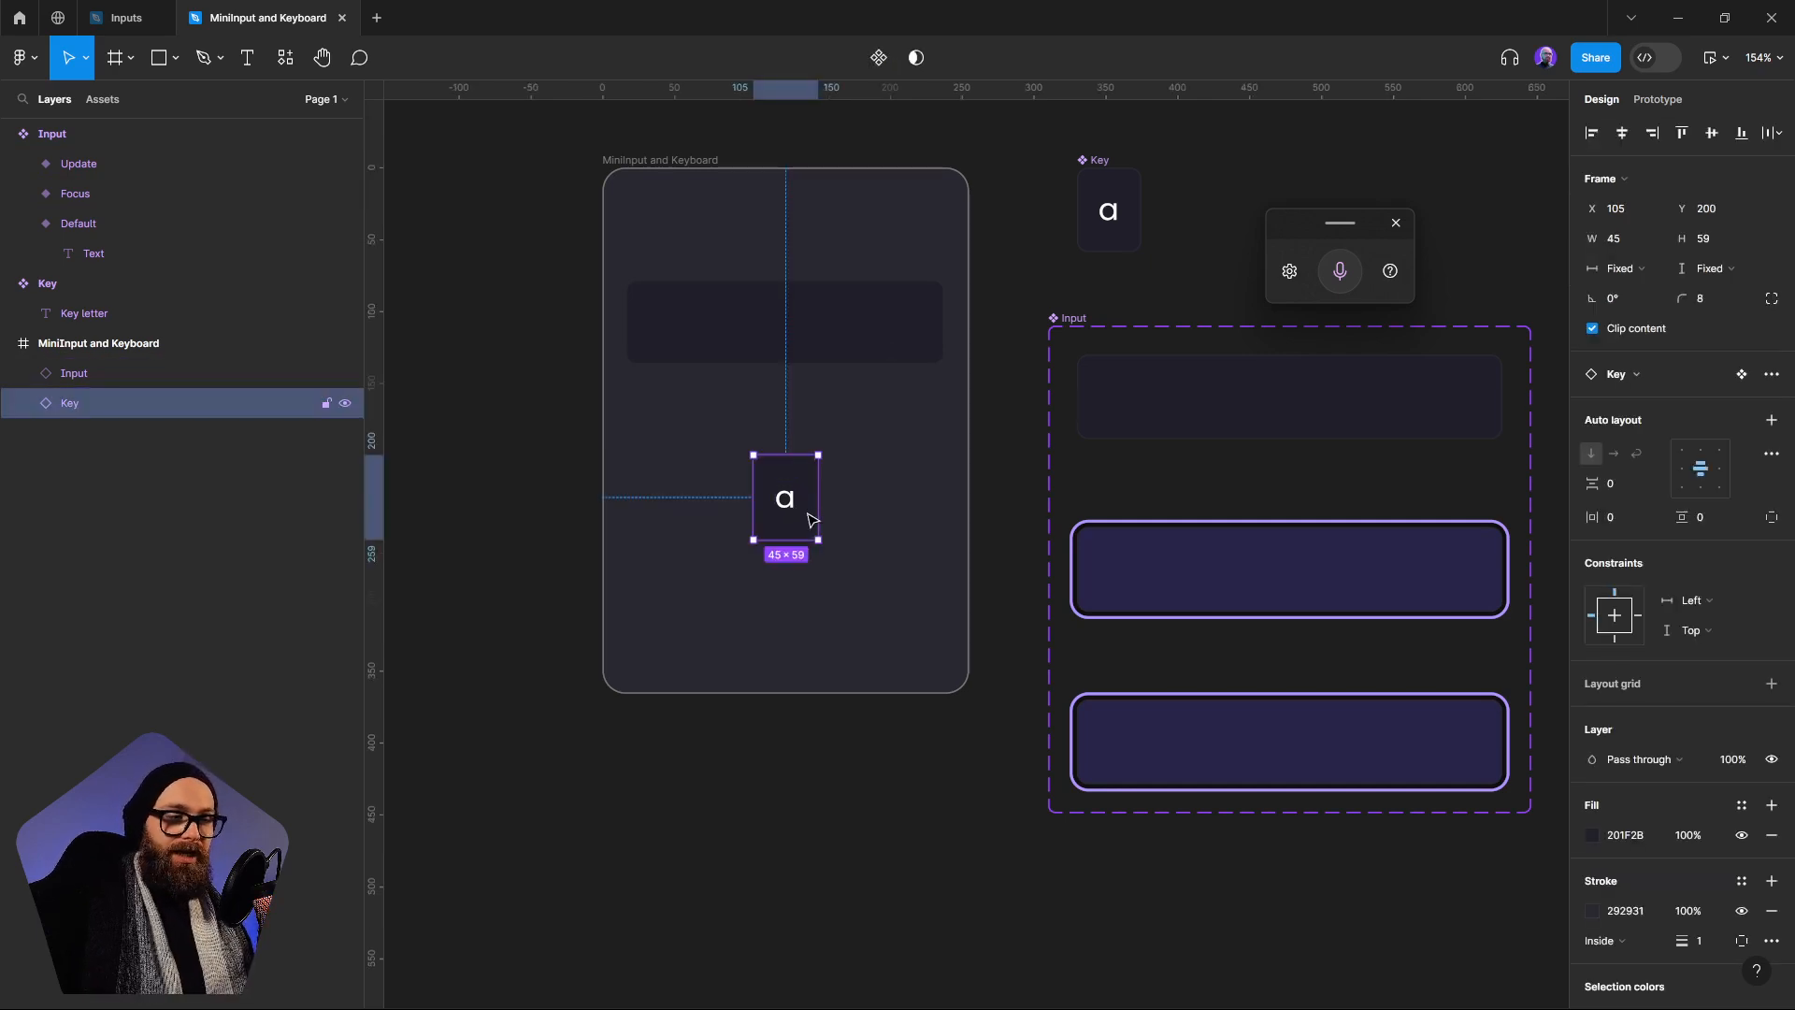
left_click(158, 58)
scroll(821, 434, "left", 2)
scroll(821, 434, "up", 1)
left_click_drag(821, 423, 840, 439)
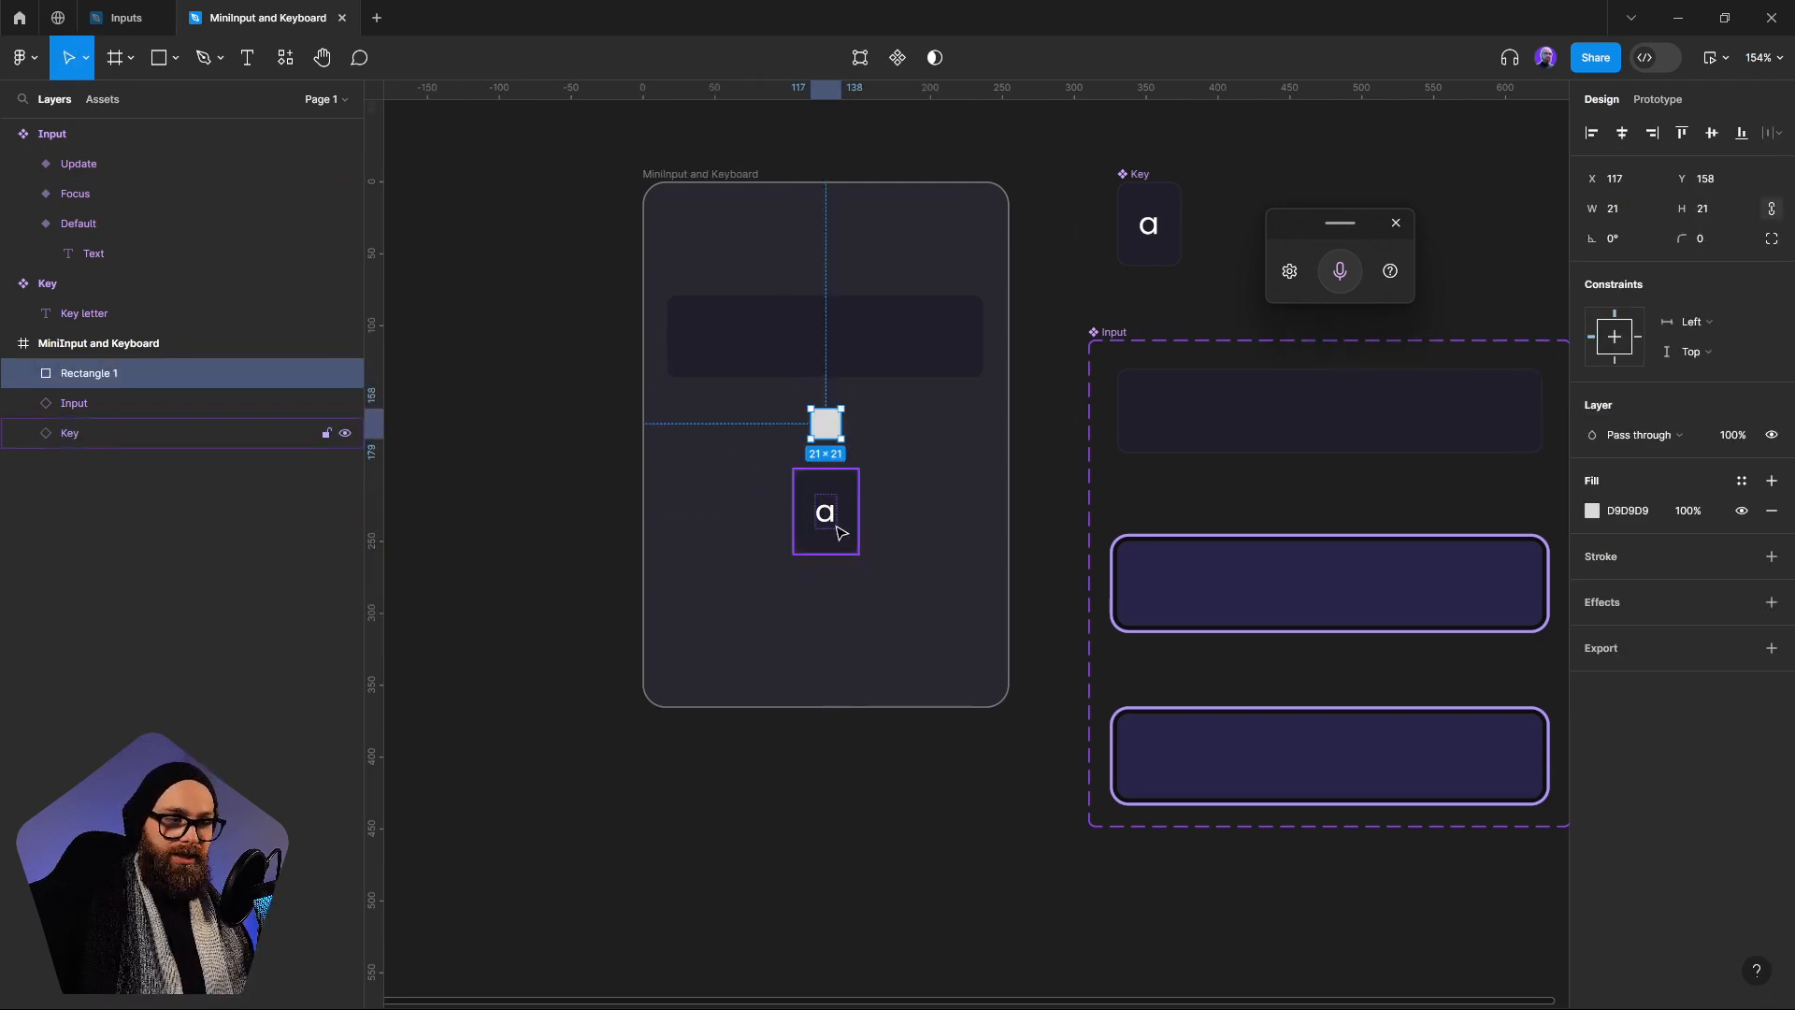
left_click(912, 526)
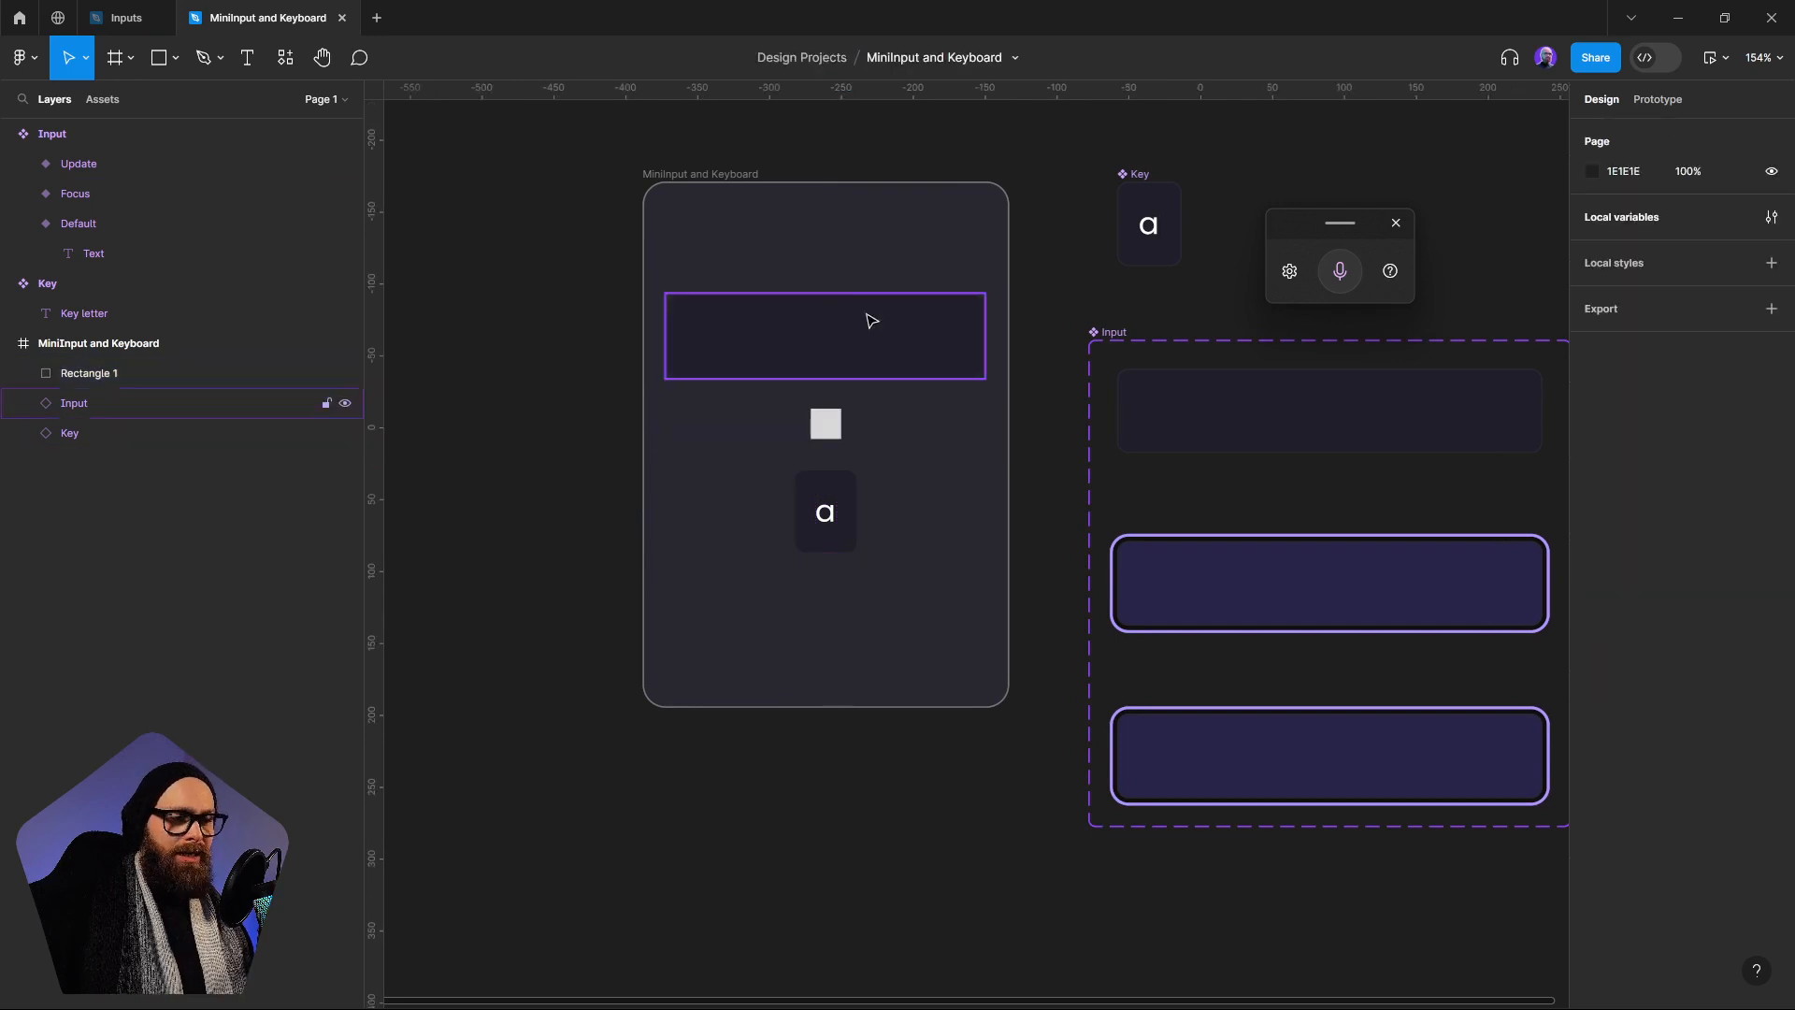
Delete the small grey square between the Input and Key instances in the MiniInput and Keyboard frame
left_click(870, 322)
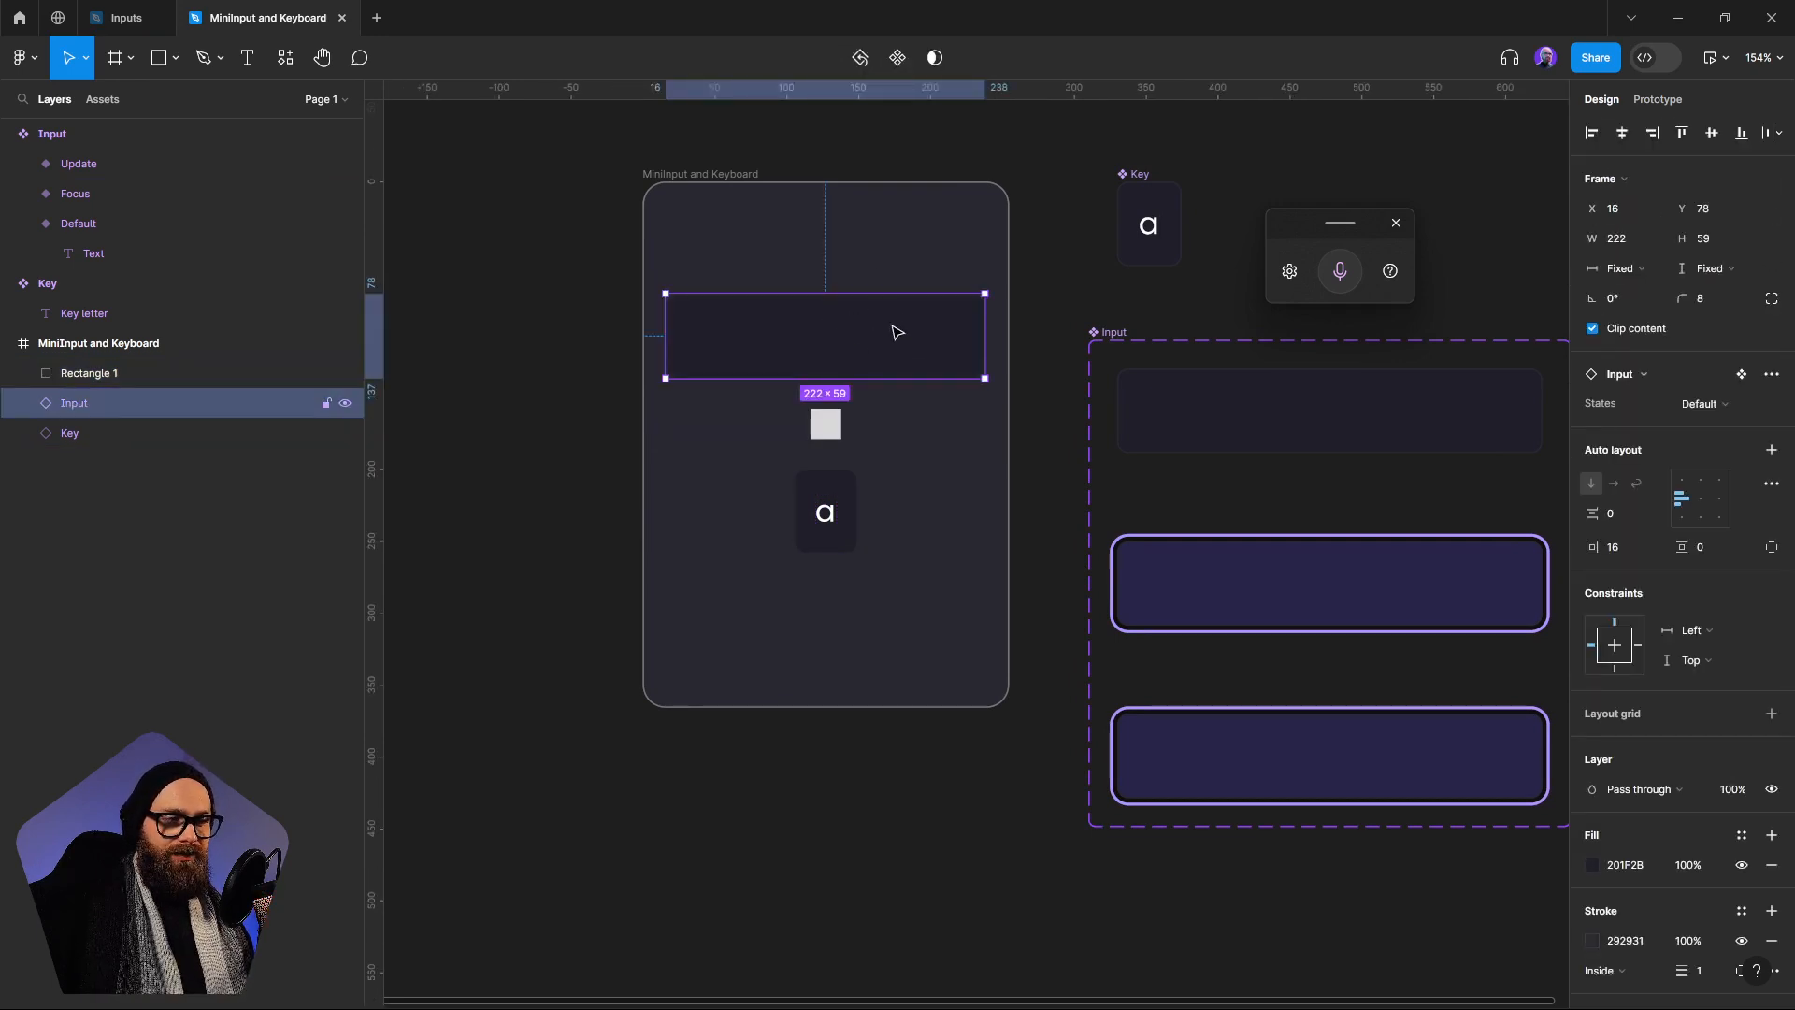
left_click(835, 426)
left_click_drag(831, 428, 383, 257)
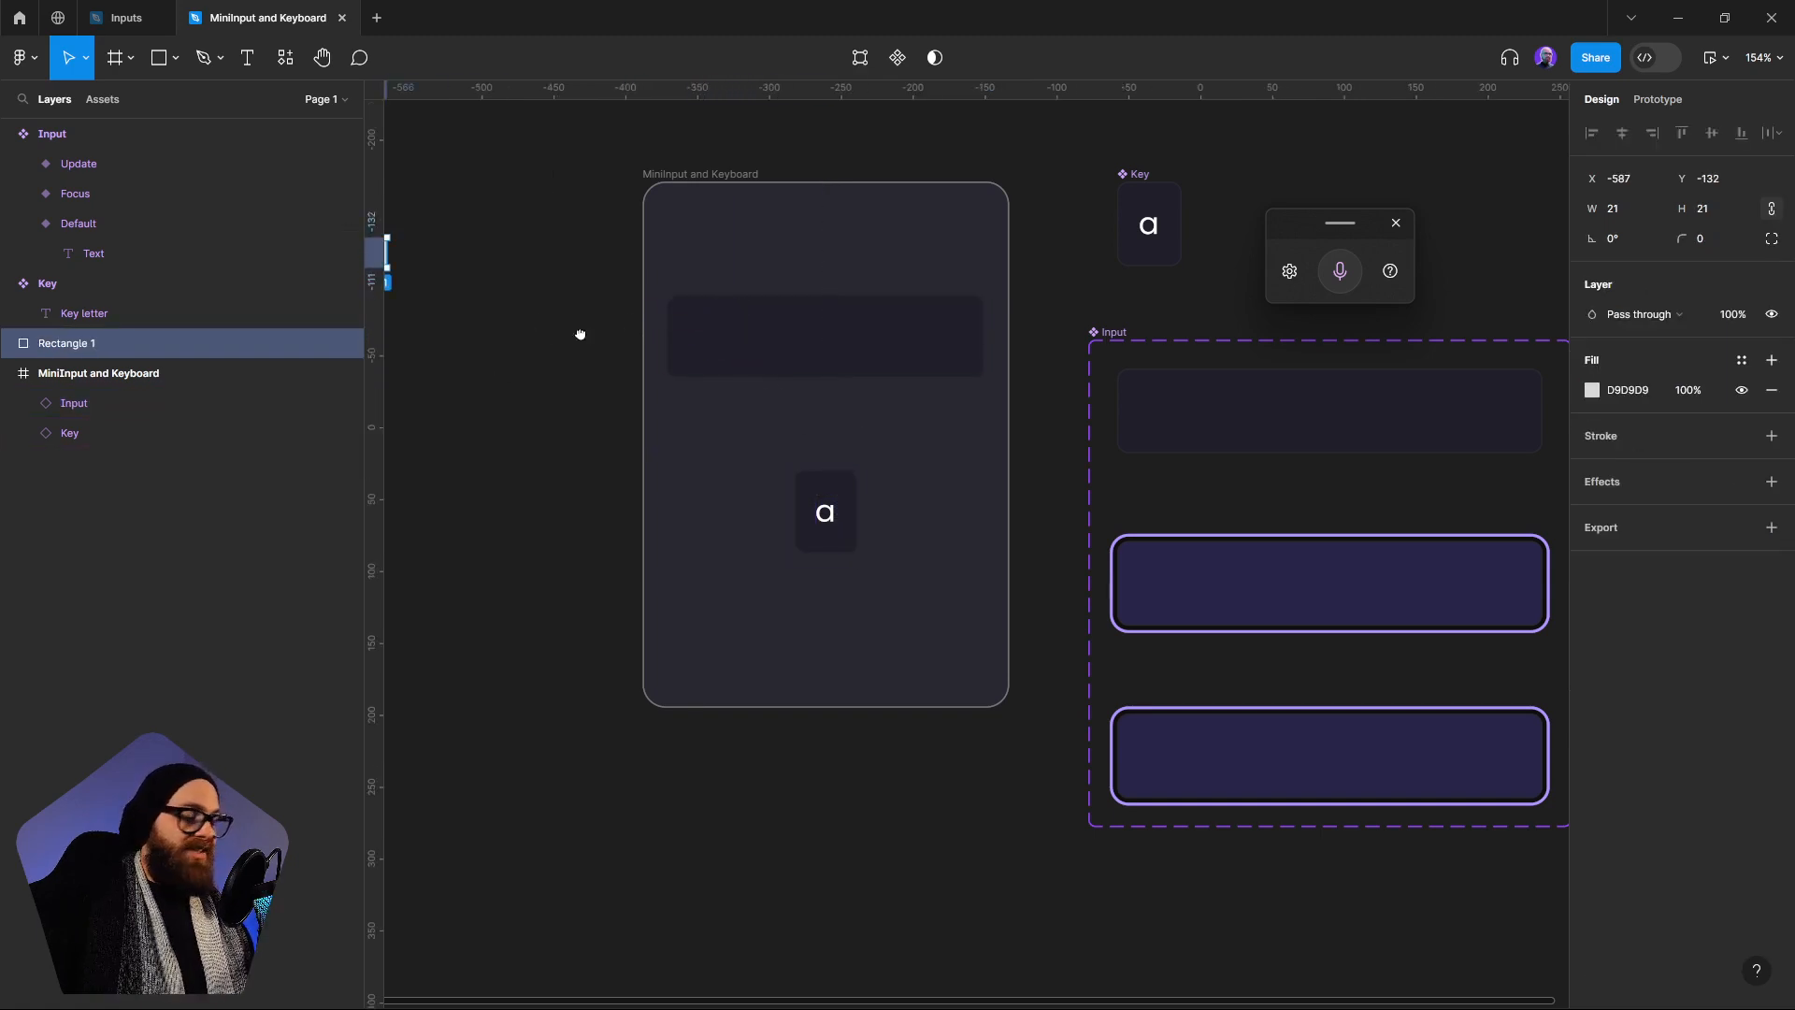
left_click_drag(580, 333, 662, 360)
key("Delete")
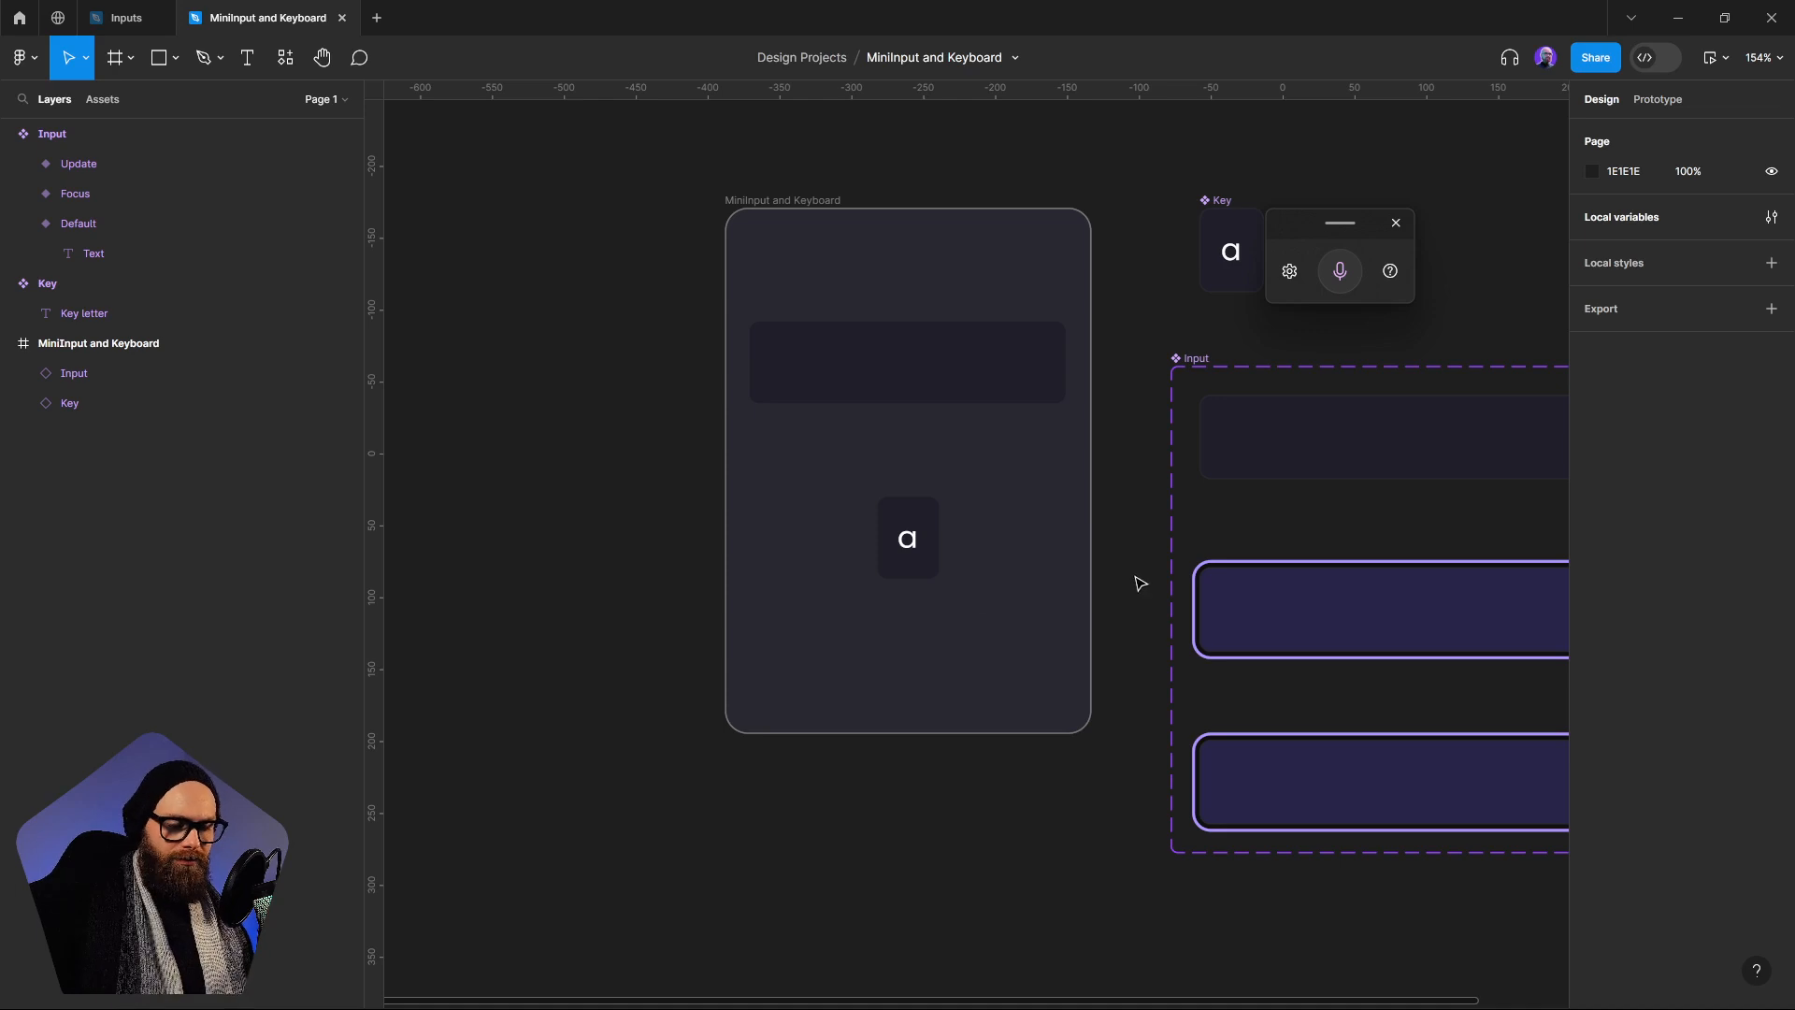
Preview the MiniInput and Keyboard frame and test switching the Input between its default and focused states
left_click(907, 346)
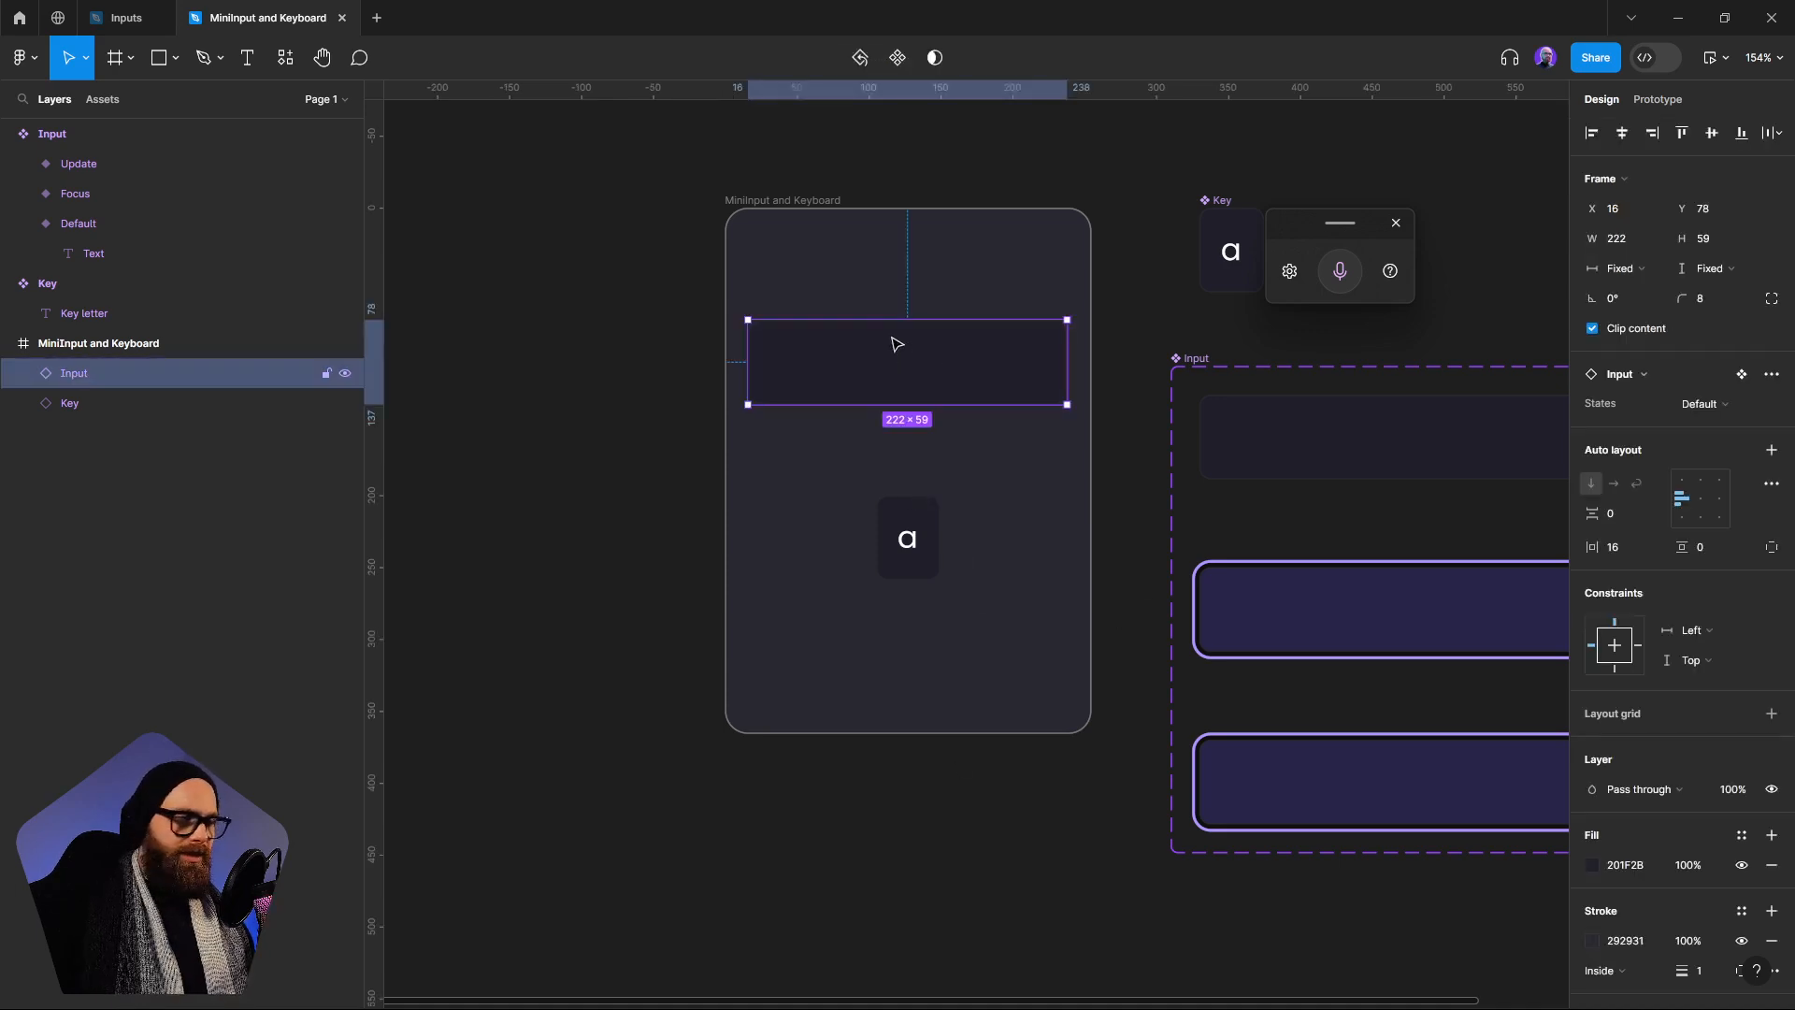
left_click(793, 201)
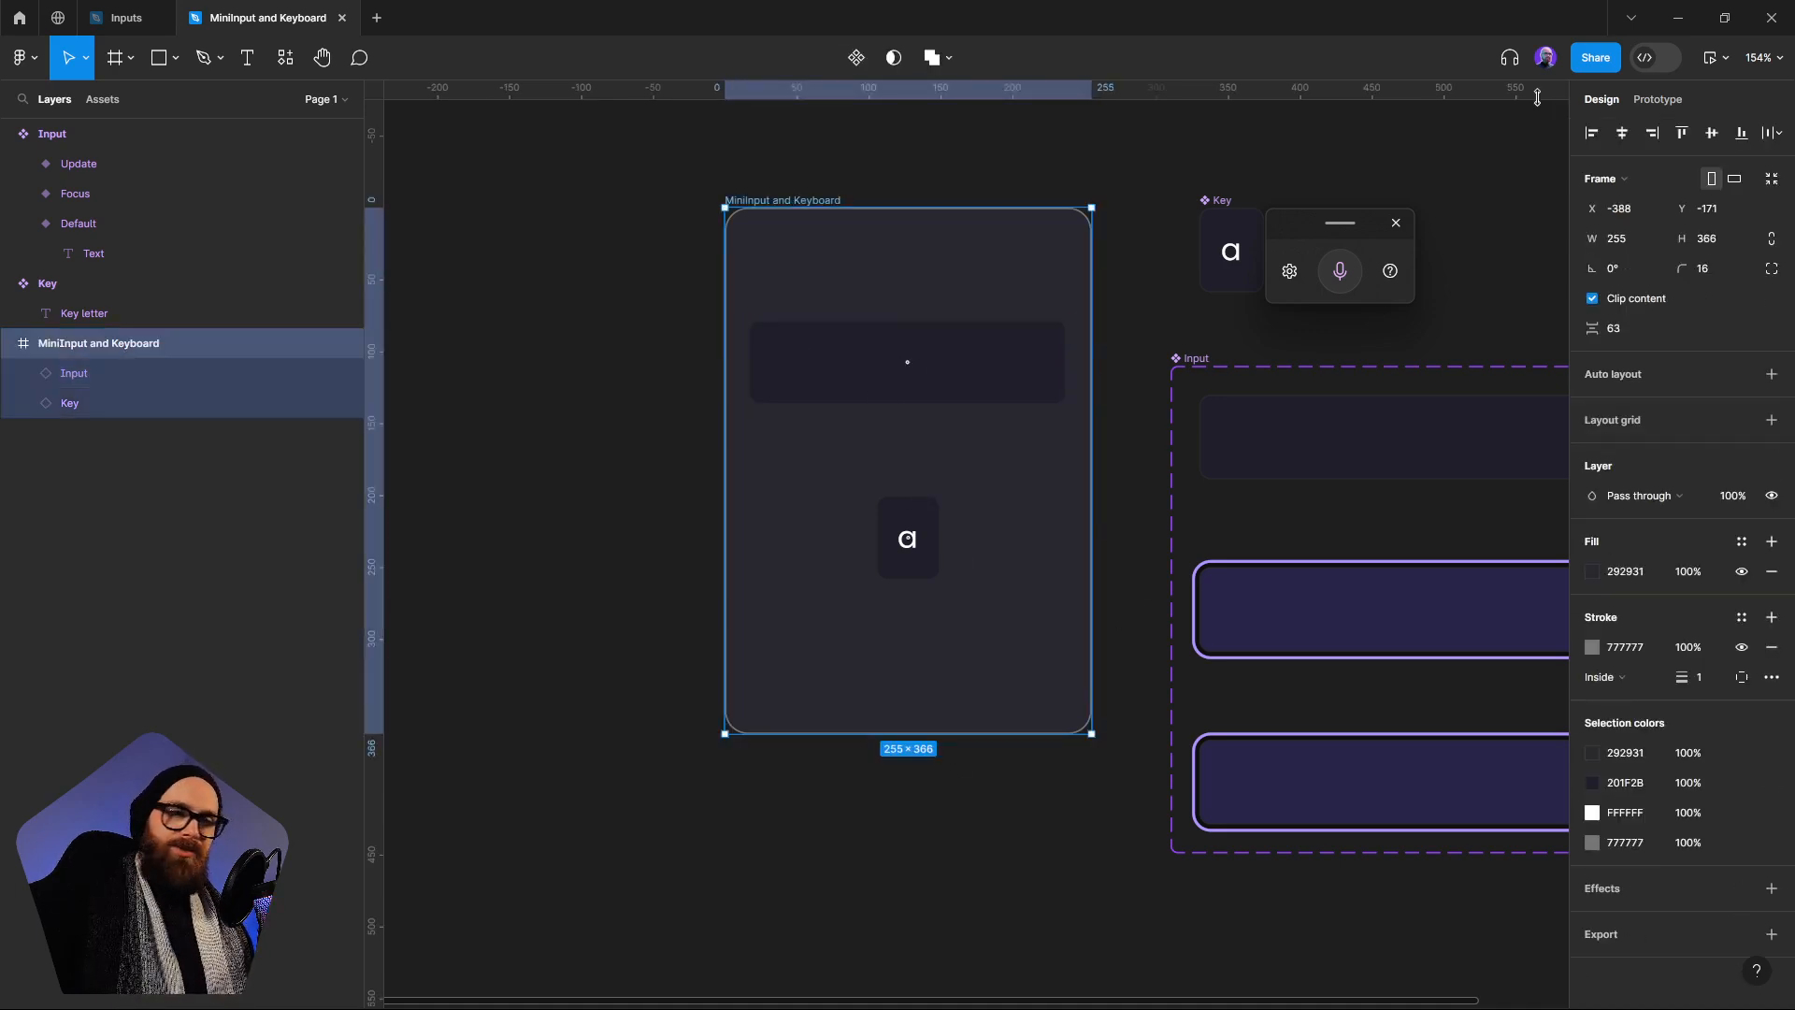
left_click(1711, 57)
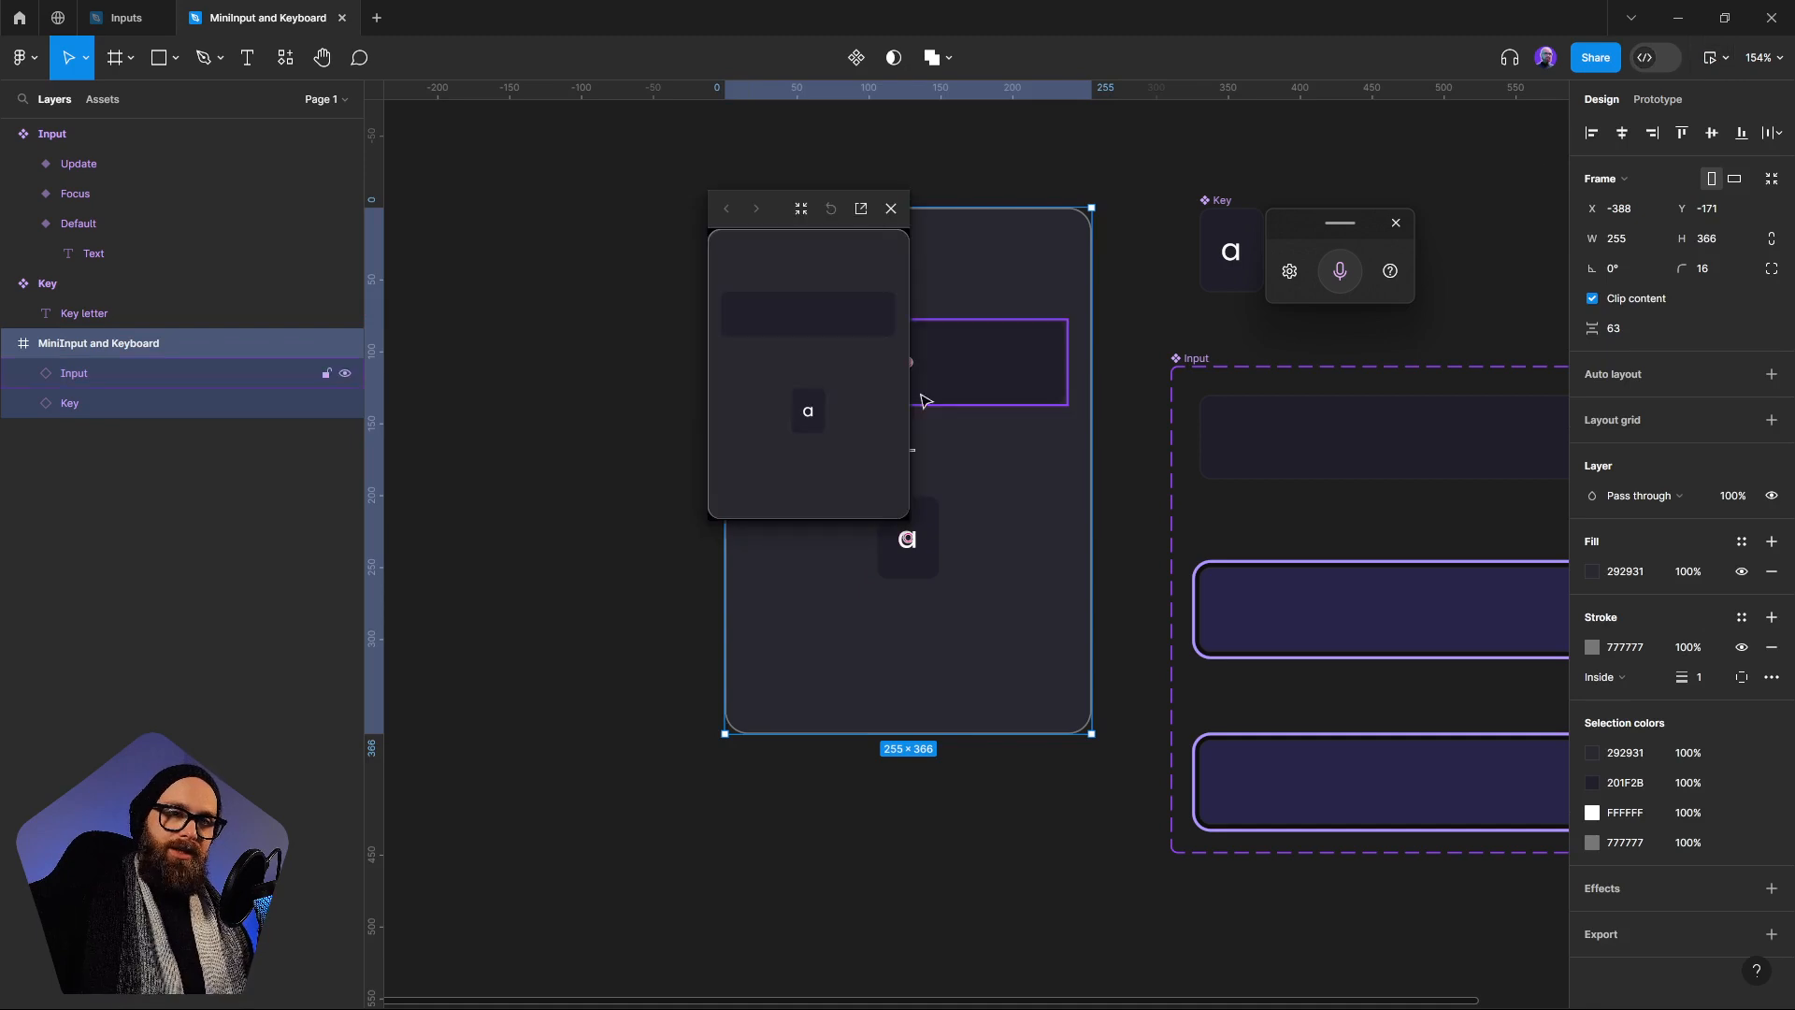
left_click(840, 328)
left_click(841, 329)
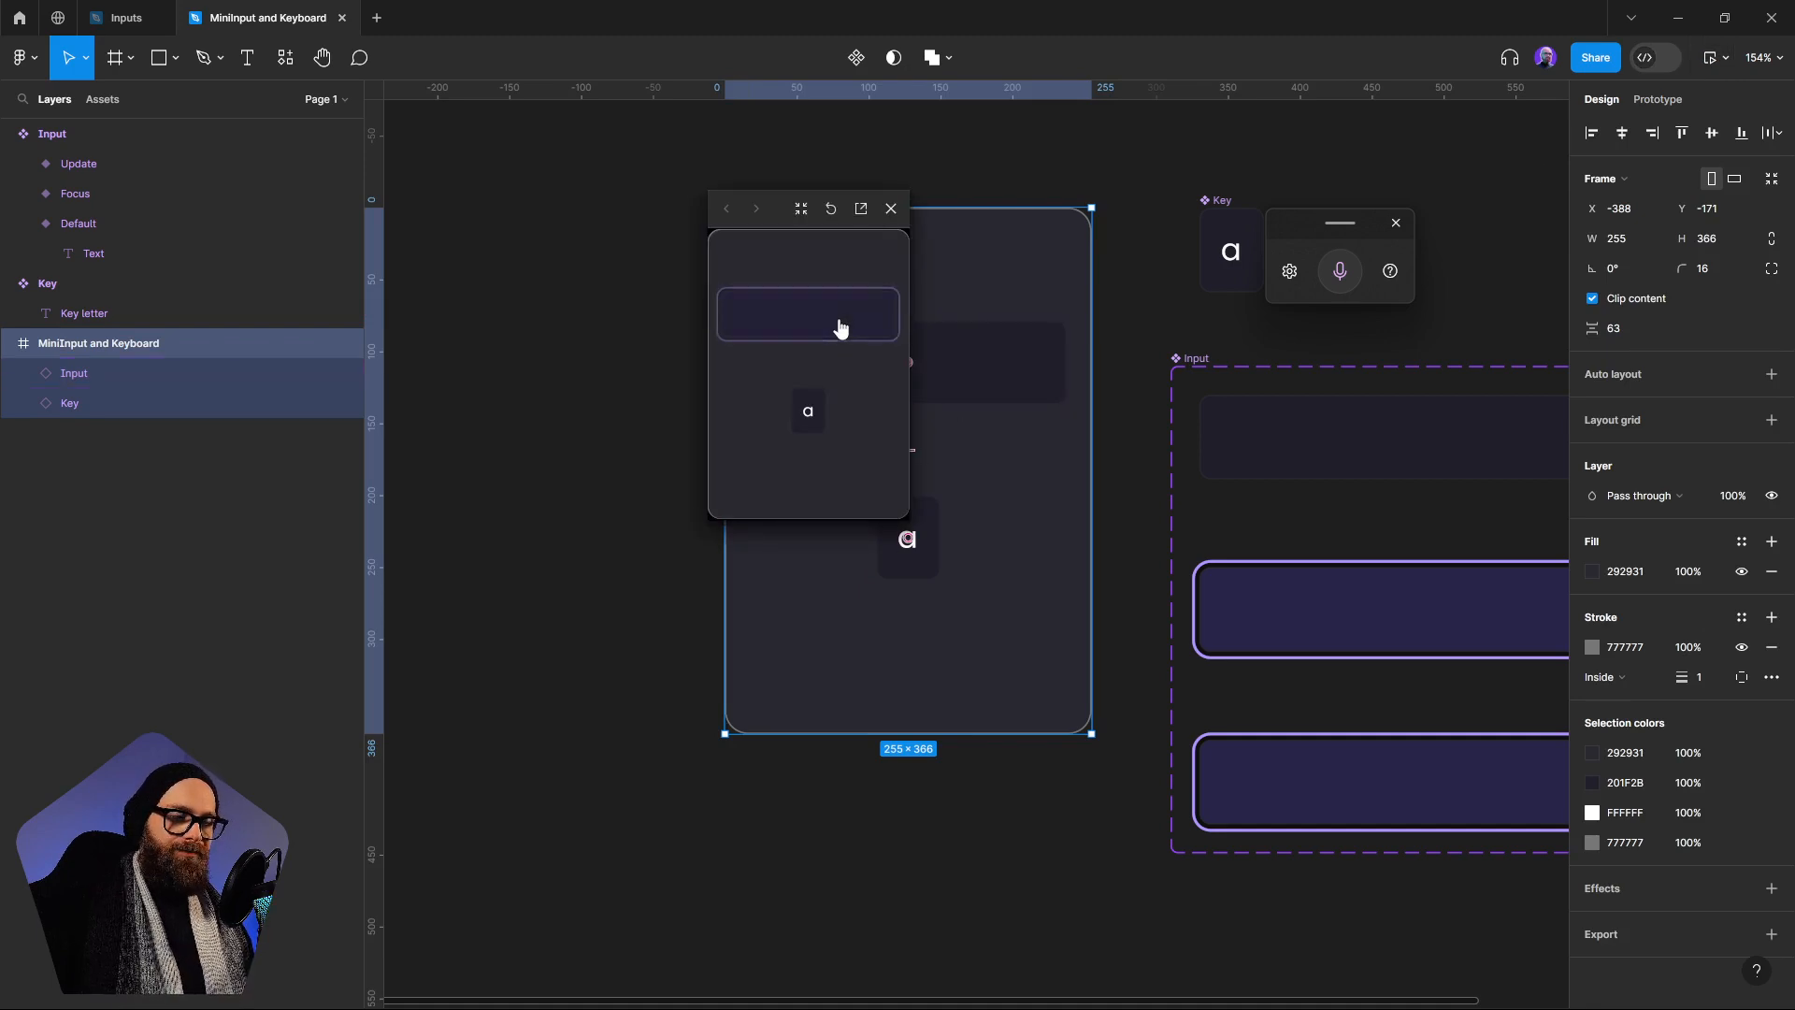
left_click(843, 330)
left_click(841, 328)
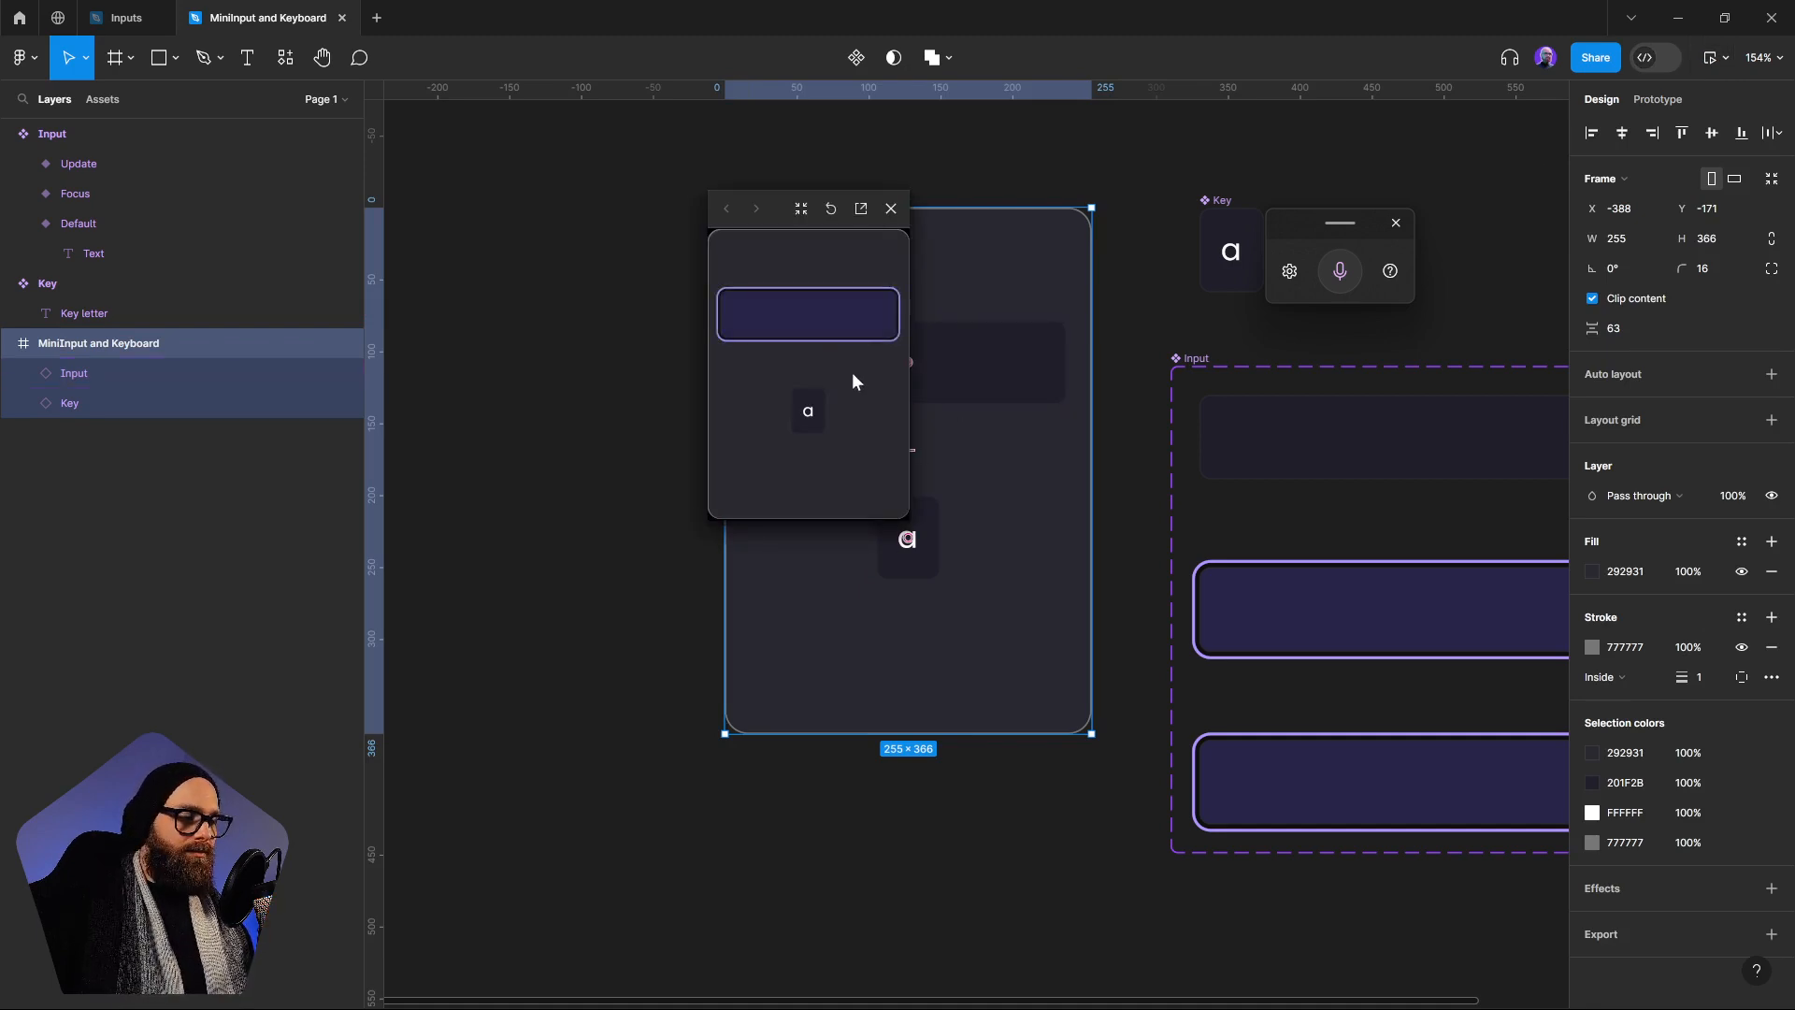
left_click(890, 209)
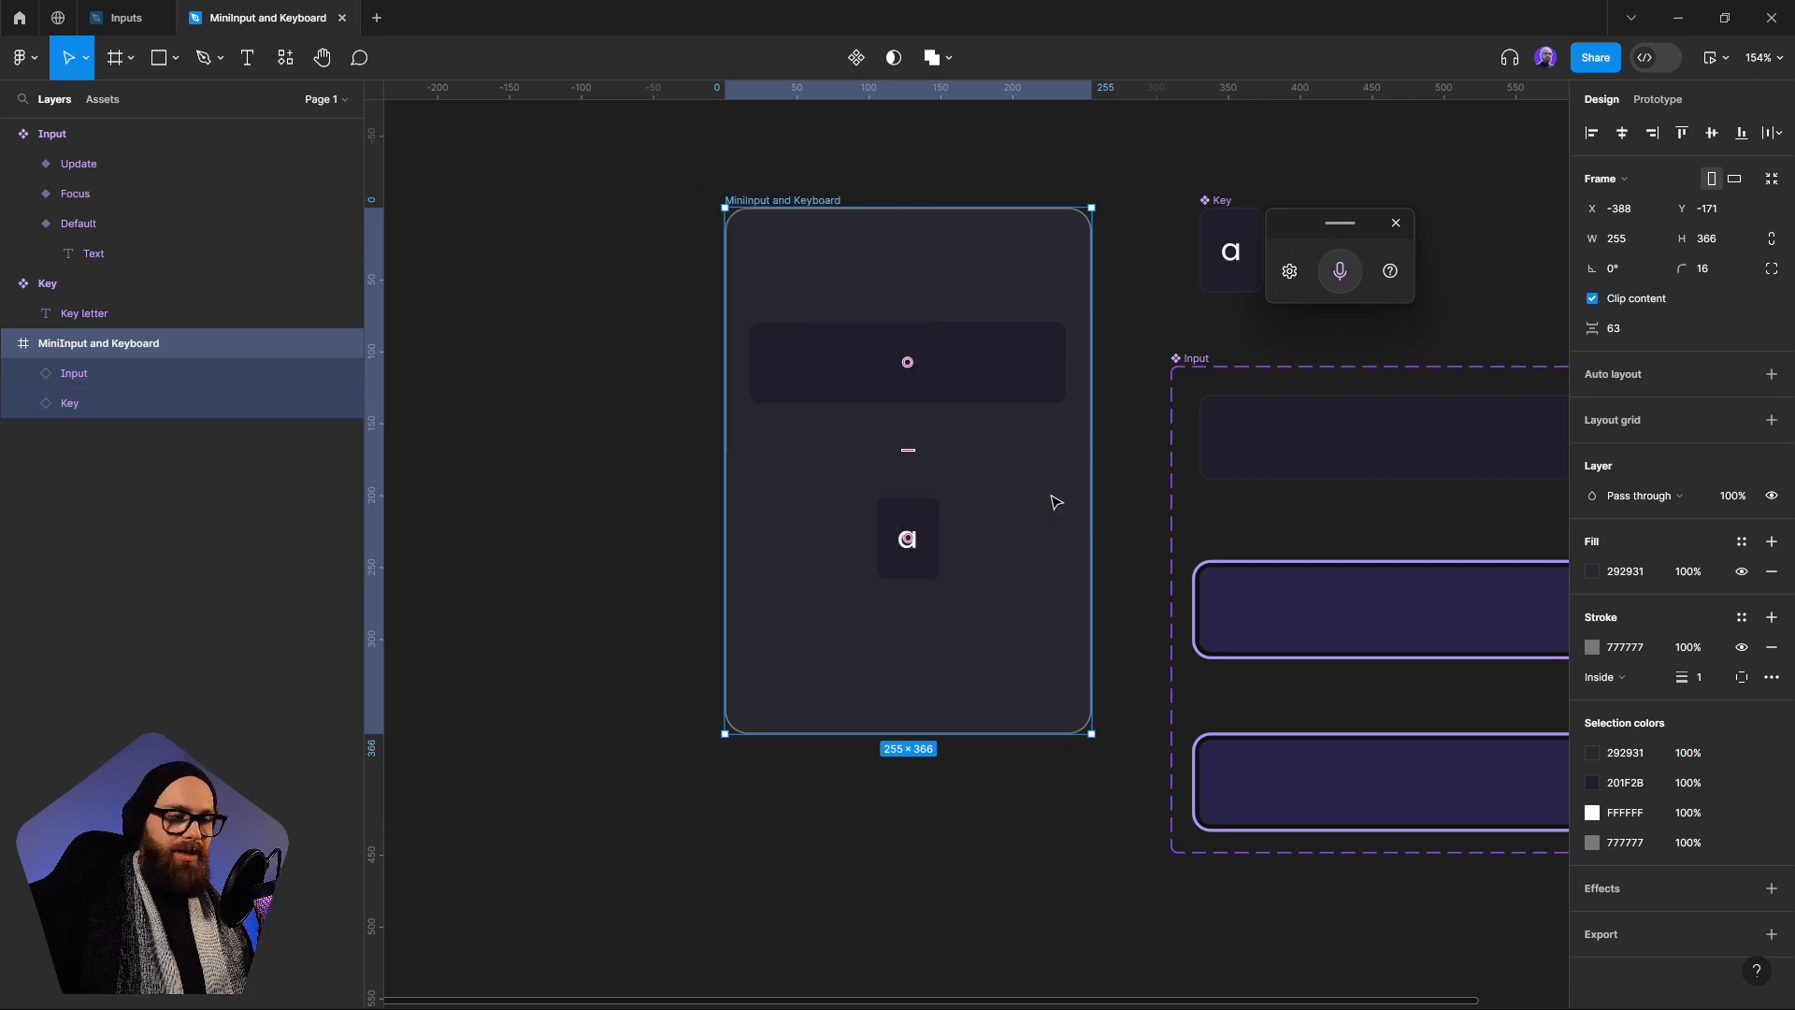
left_click(913, 521)
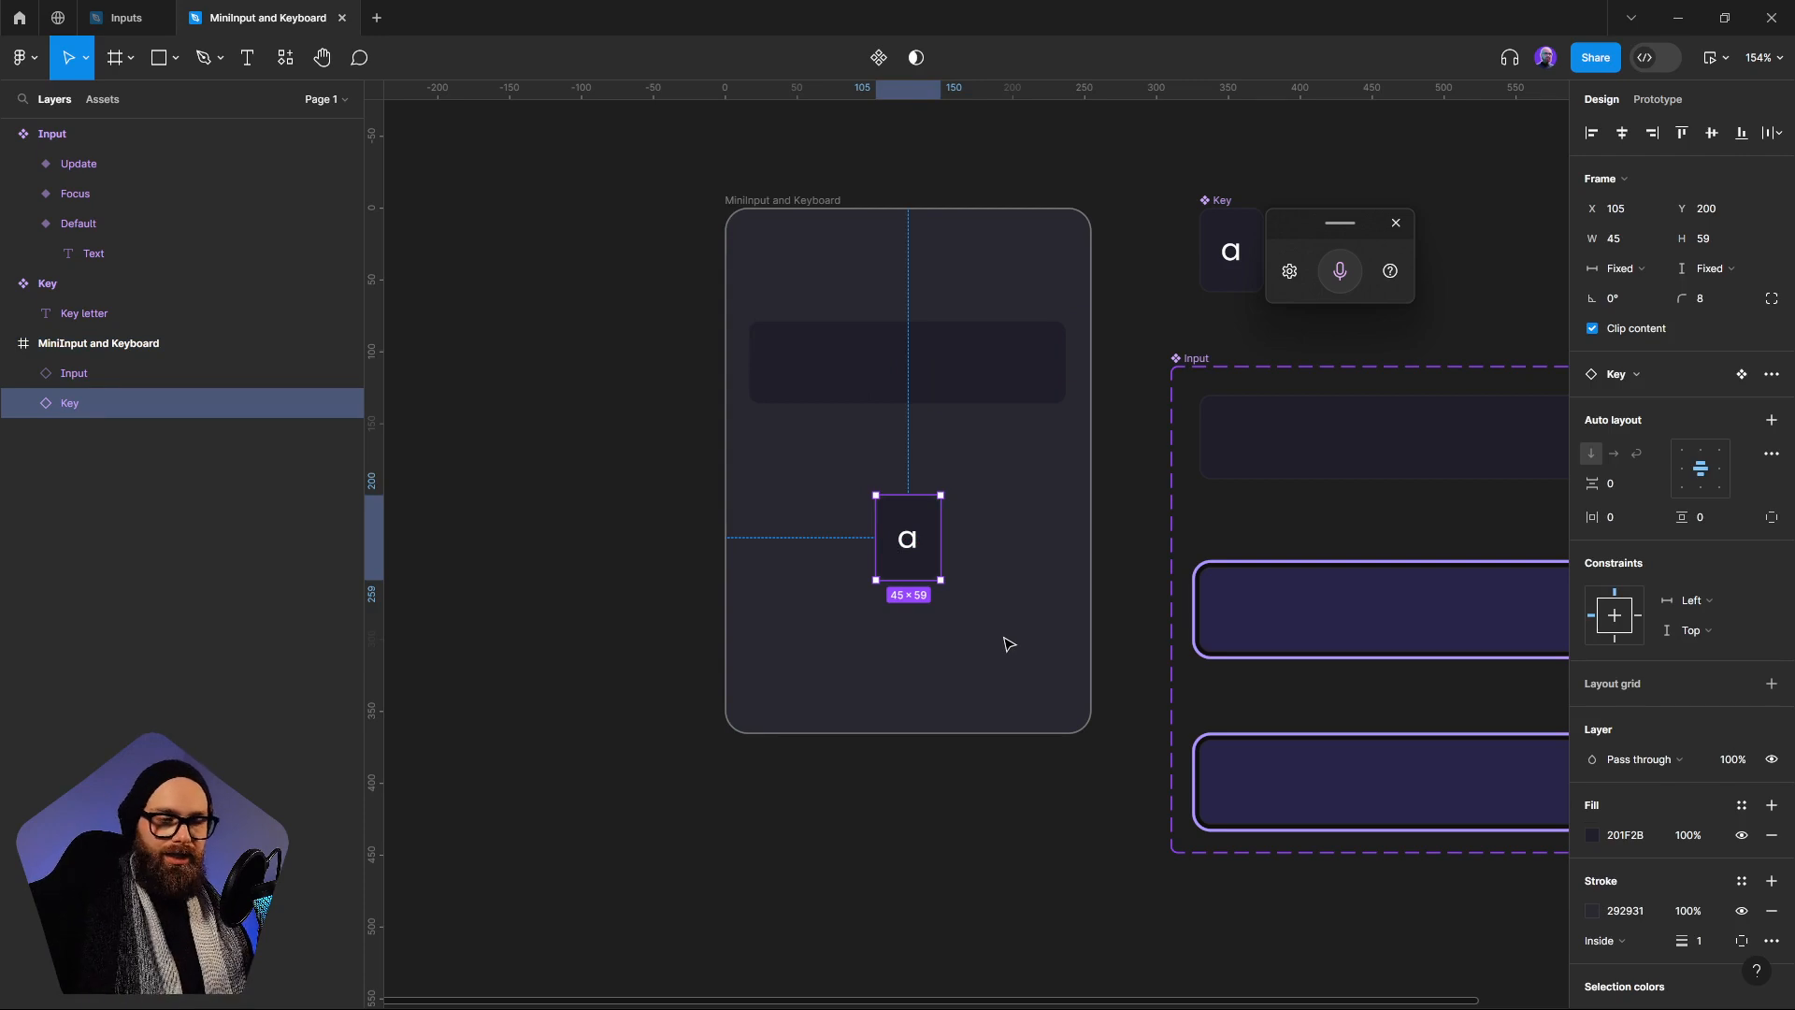
left_click(959, 391)
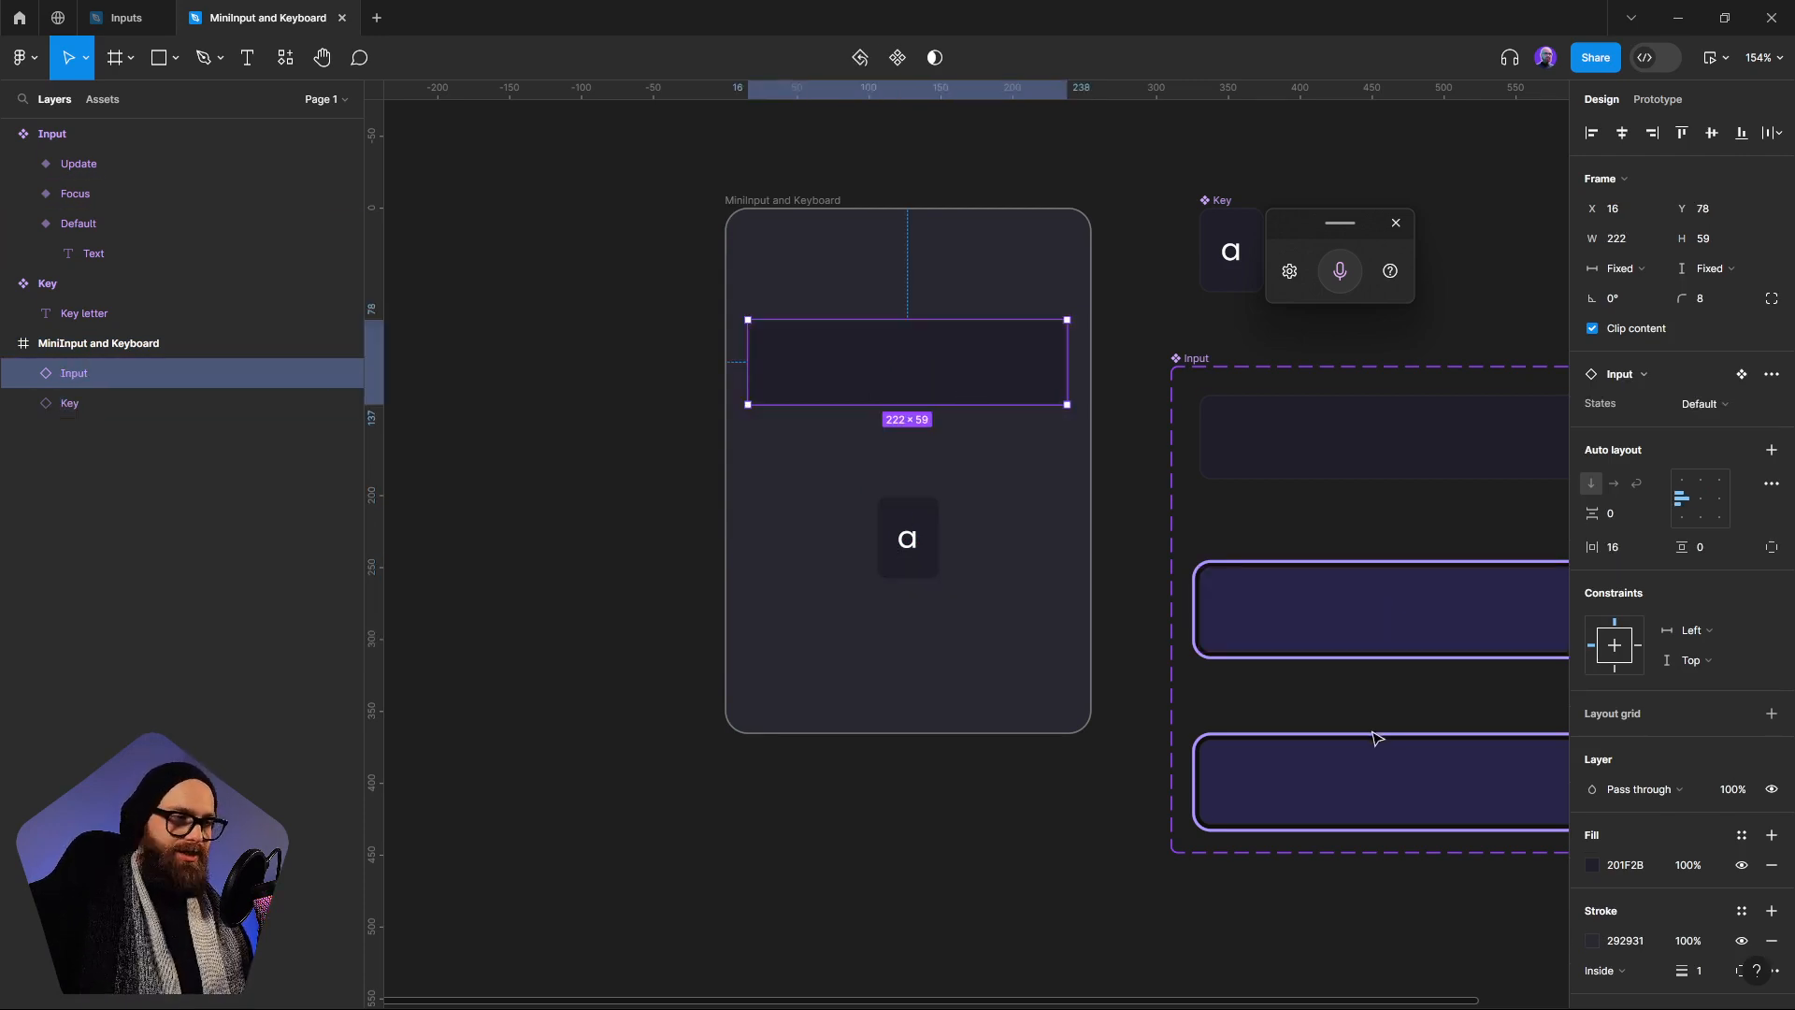
left_click_drag(1386, 739, 1187, 724)
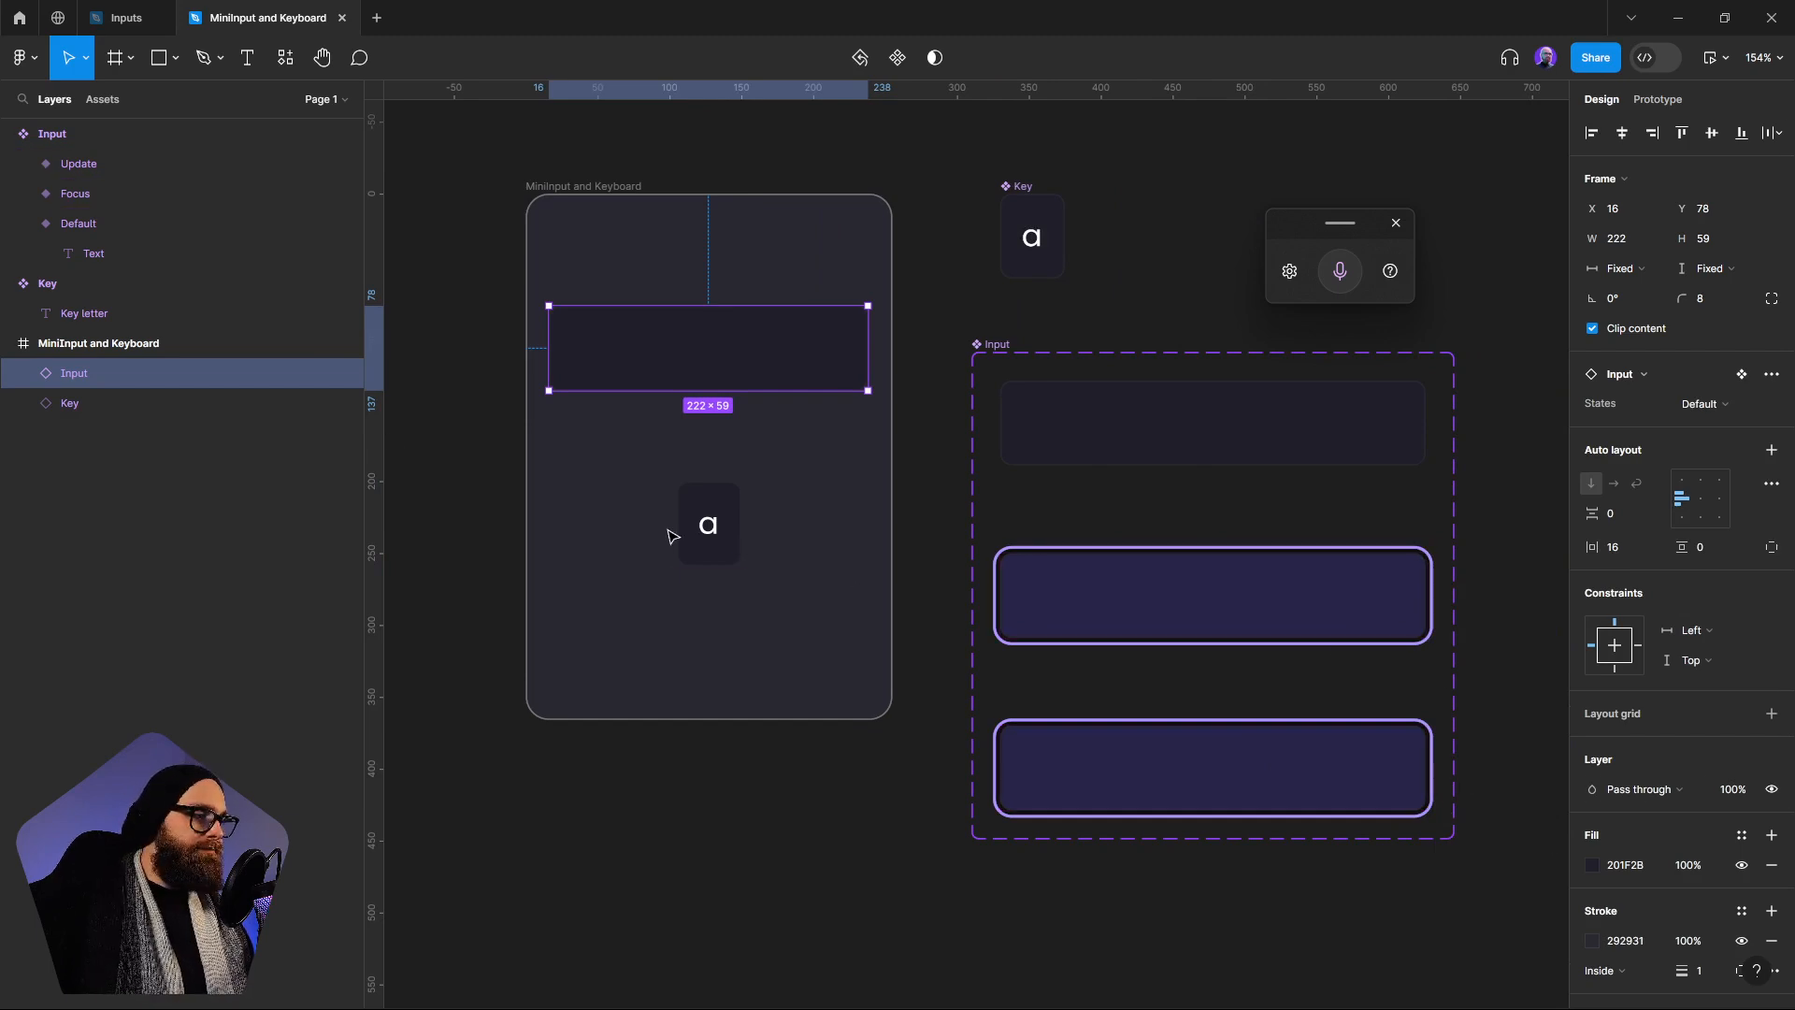
left_click(1099, 619)
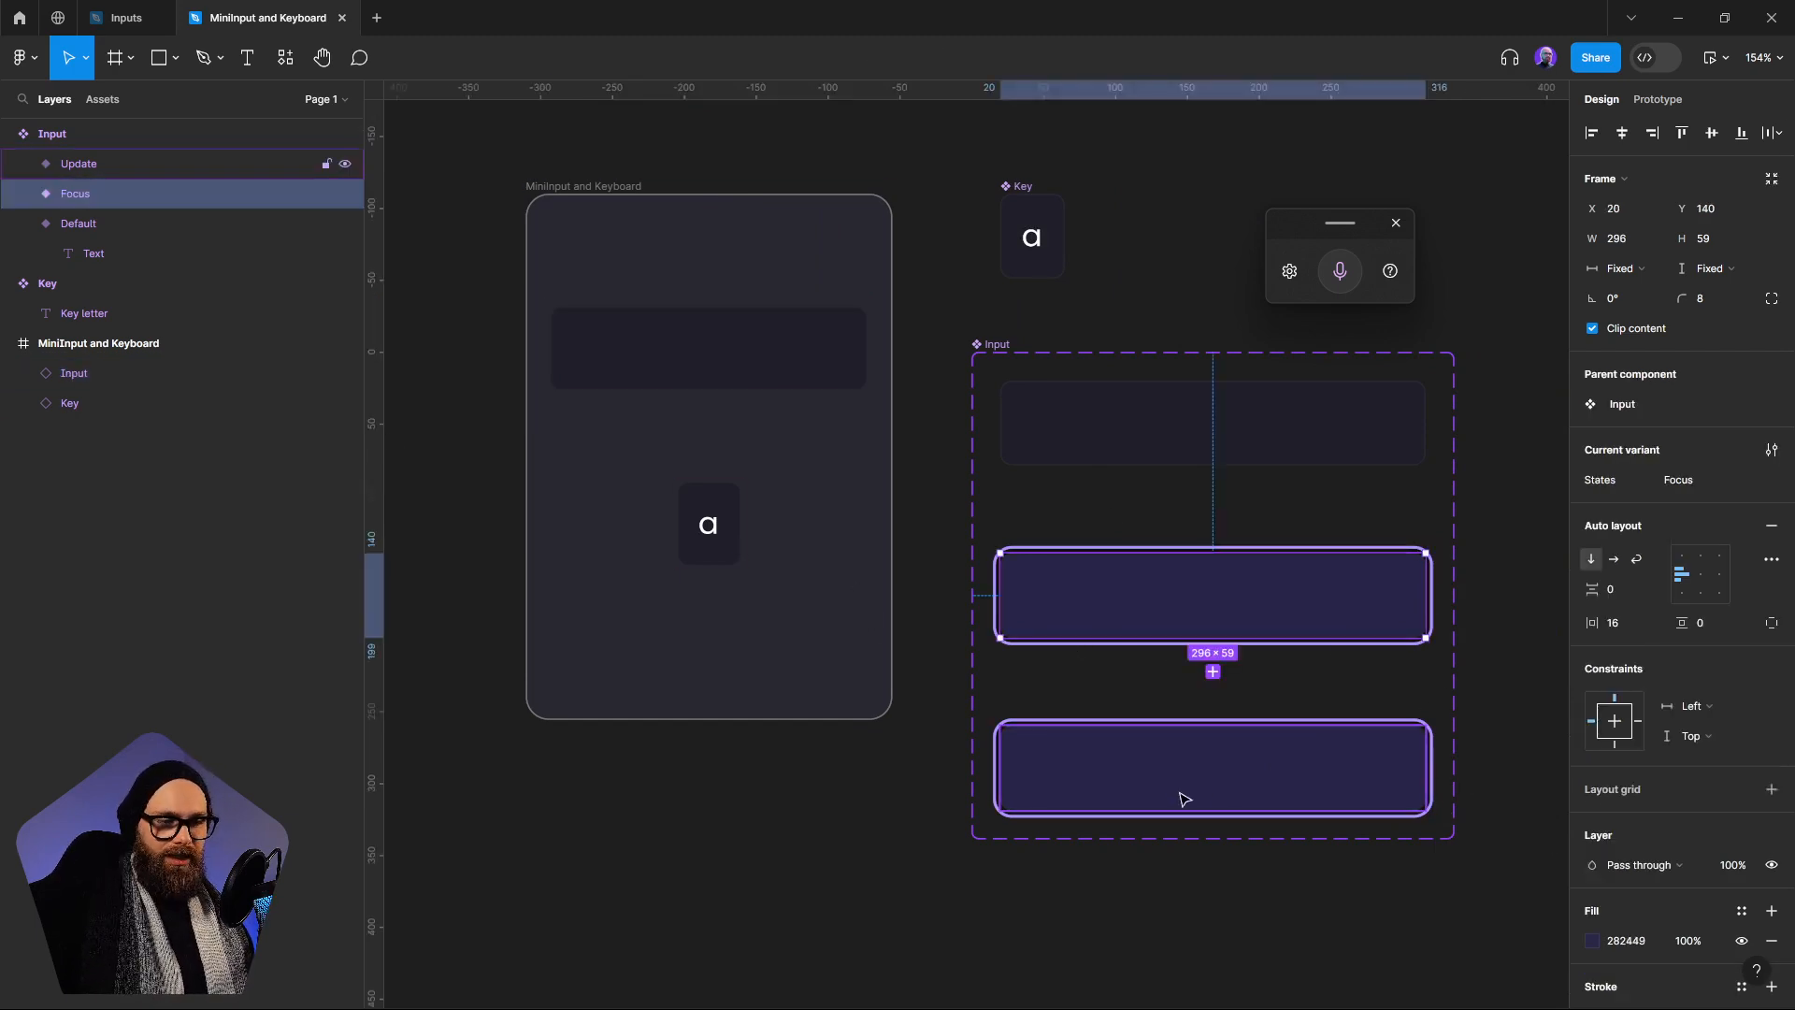
left_click(1018, 323)
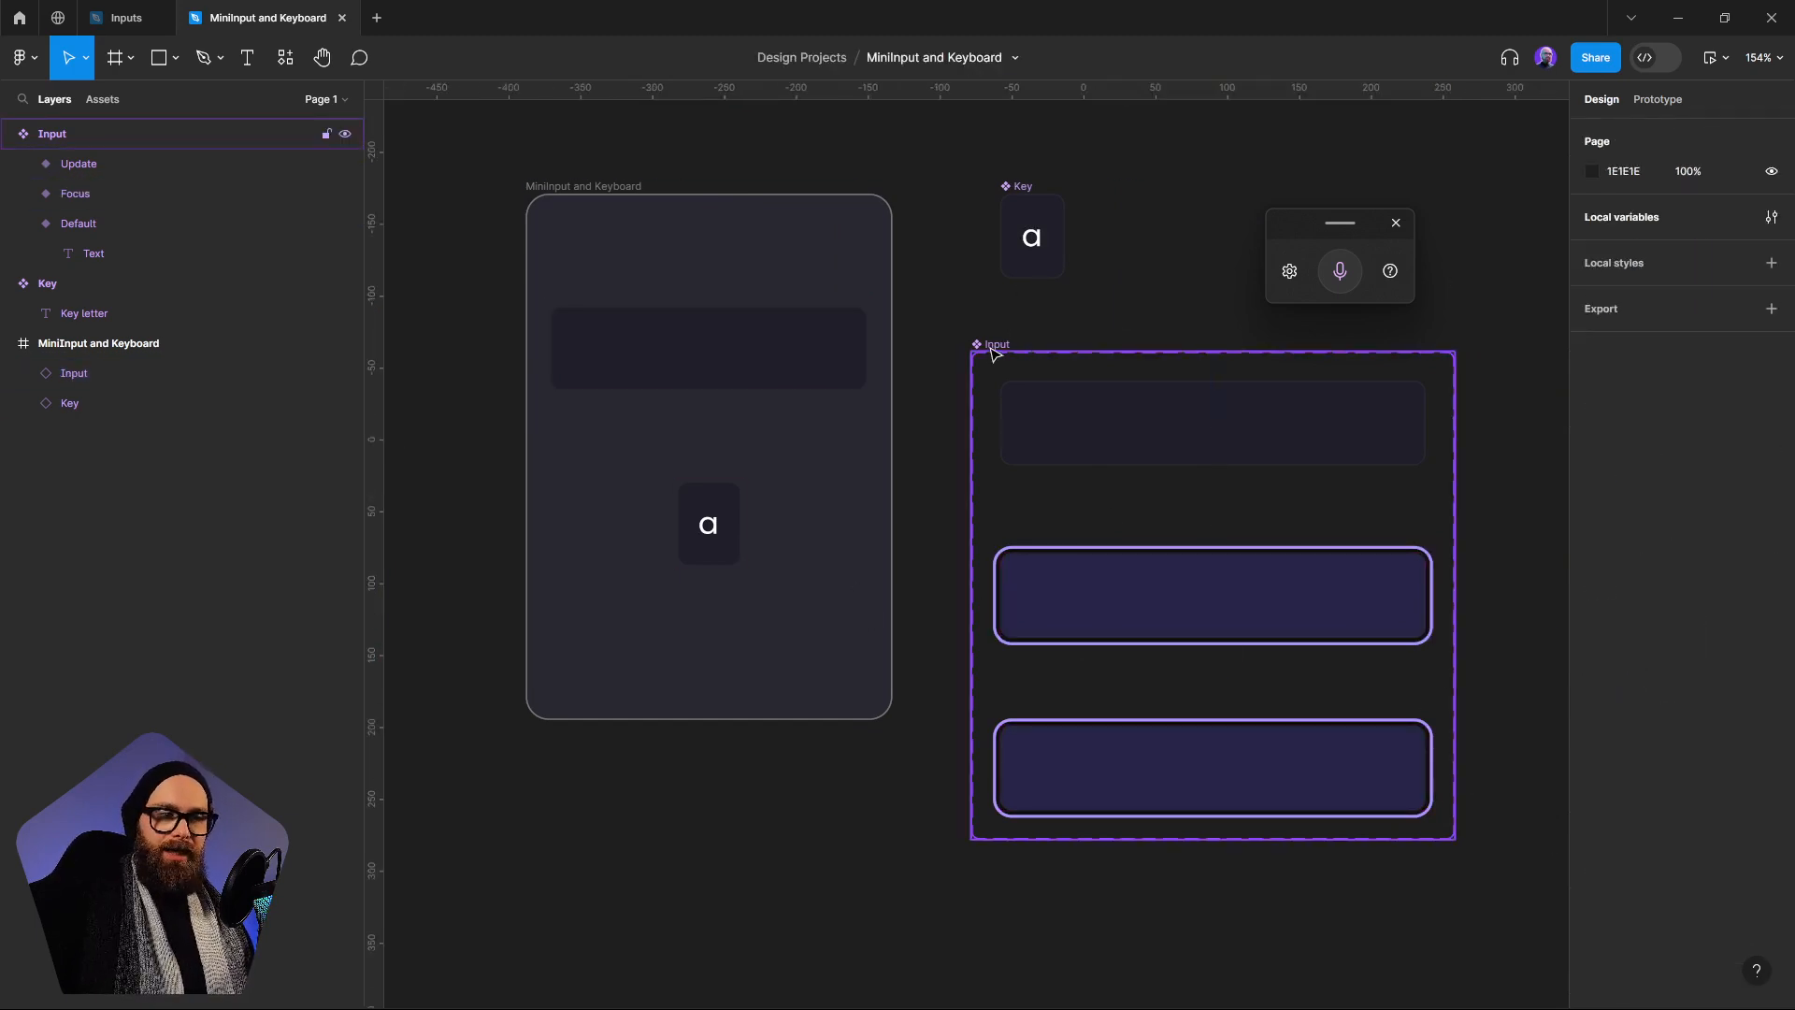
Add a Conditional action to the Update variant's after-delay interaction that changes it to Focus
left_click(991, 345)
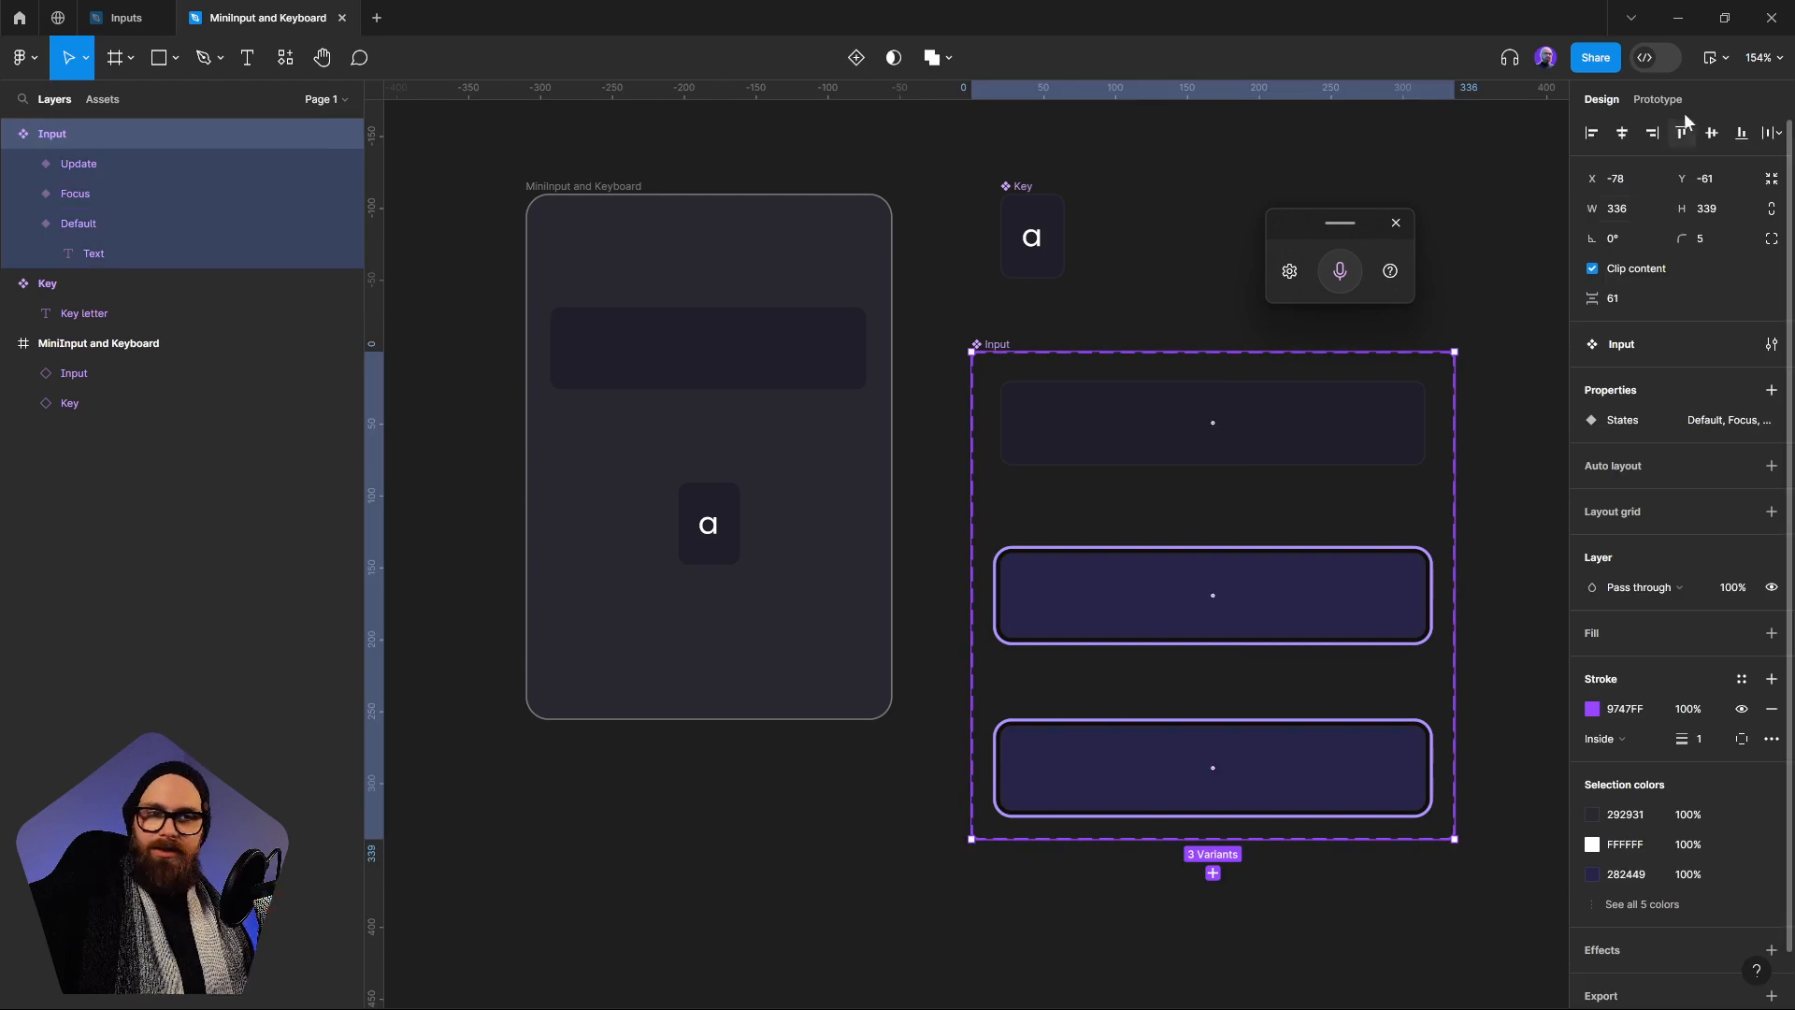
left_click(1658, 99)
scroll(1243, 589, "up", 5)
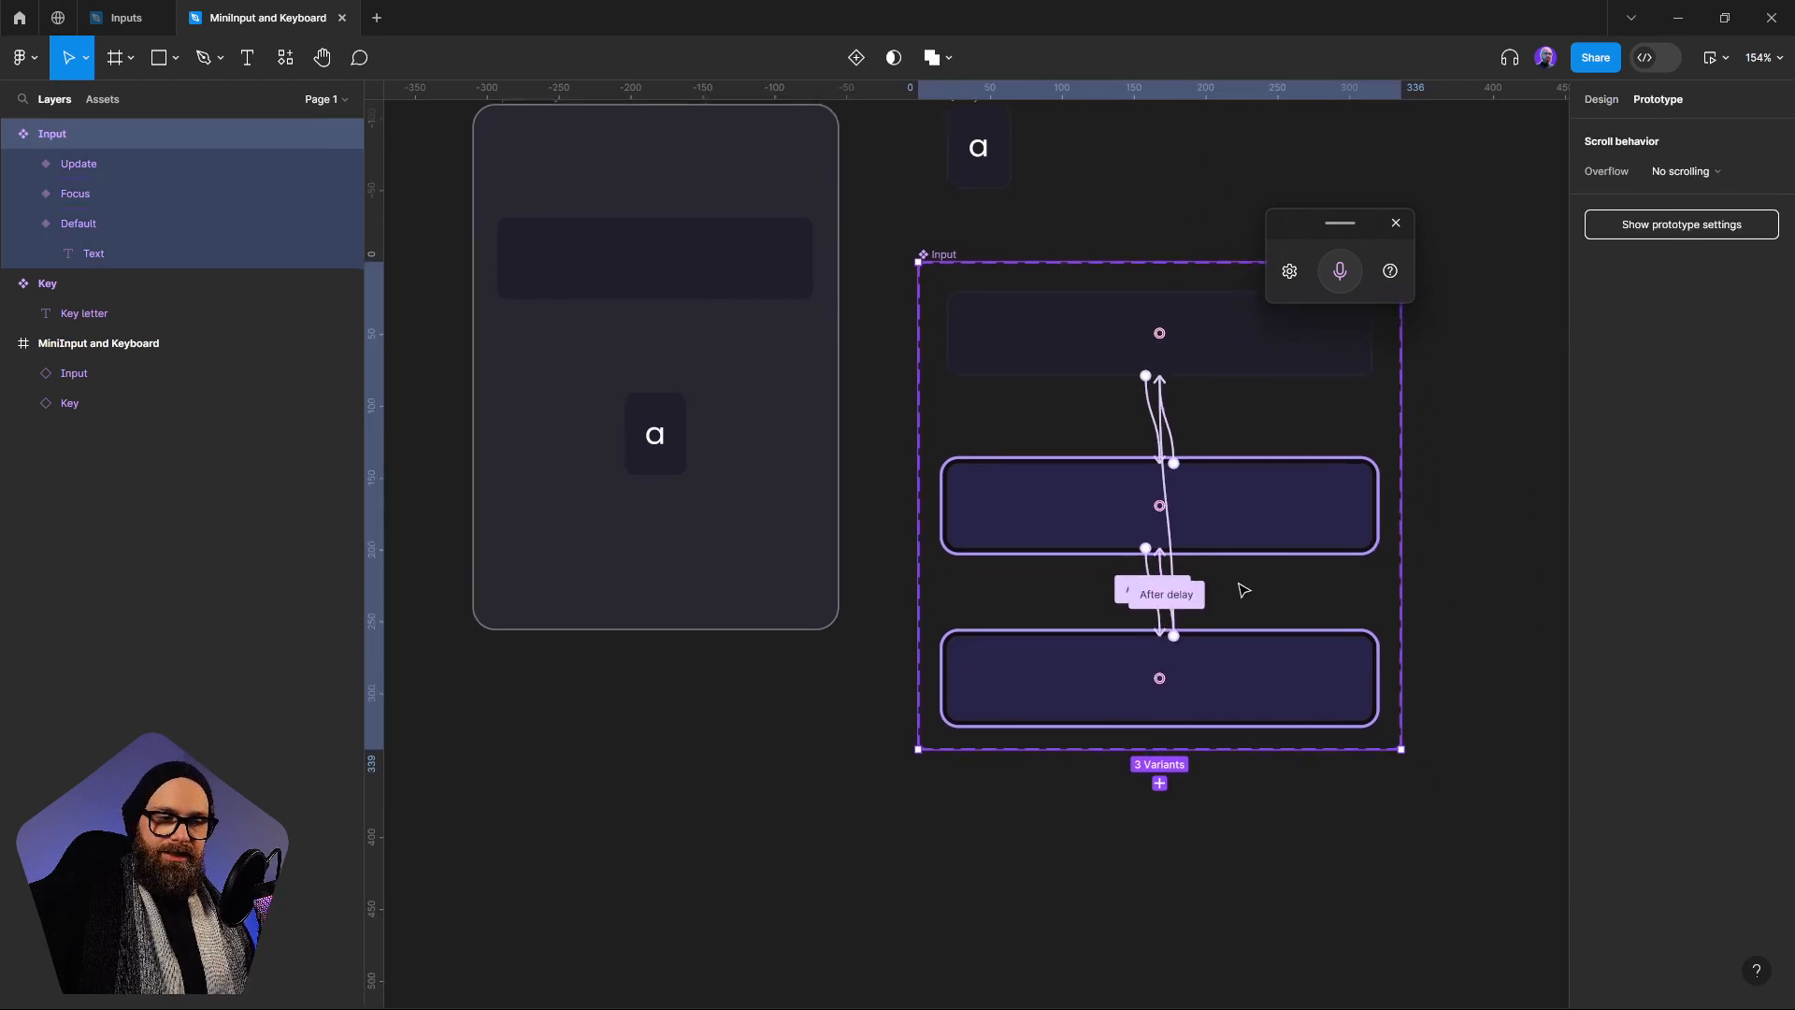
left_click(1133, 606)
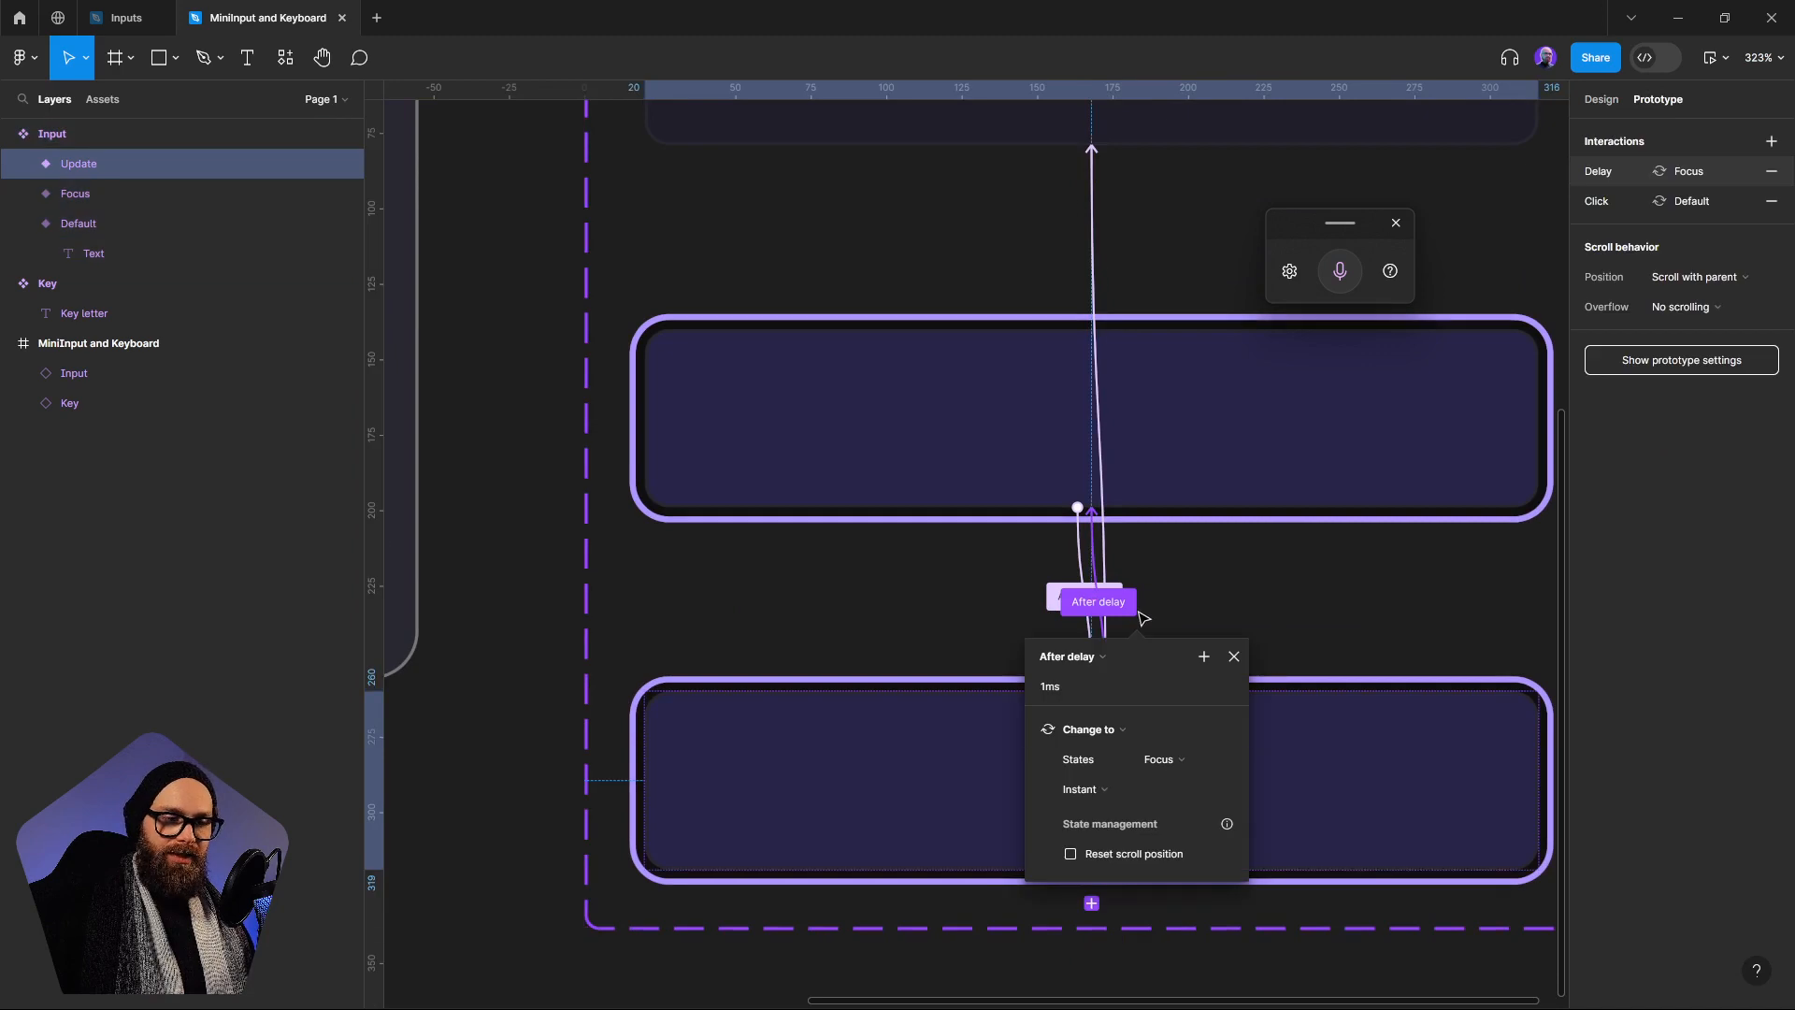
left_click(1047, 727)
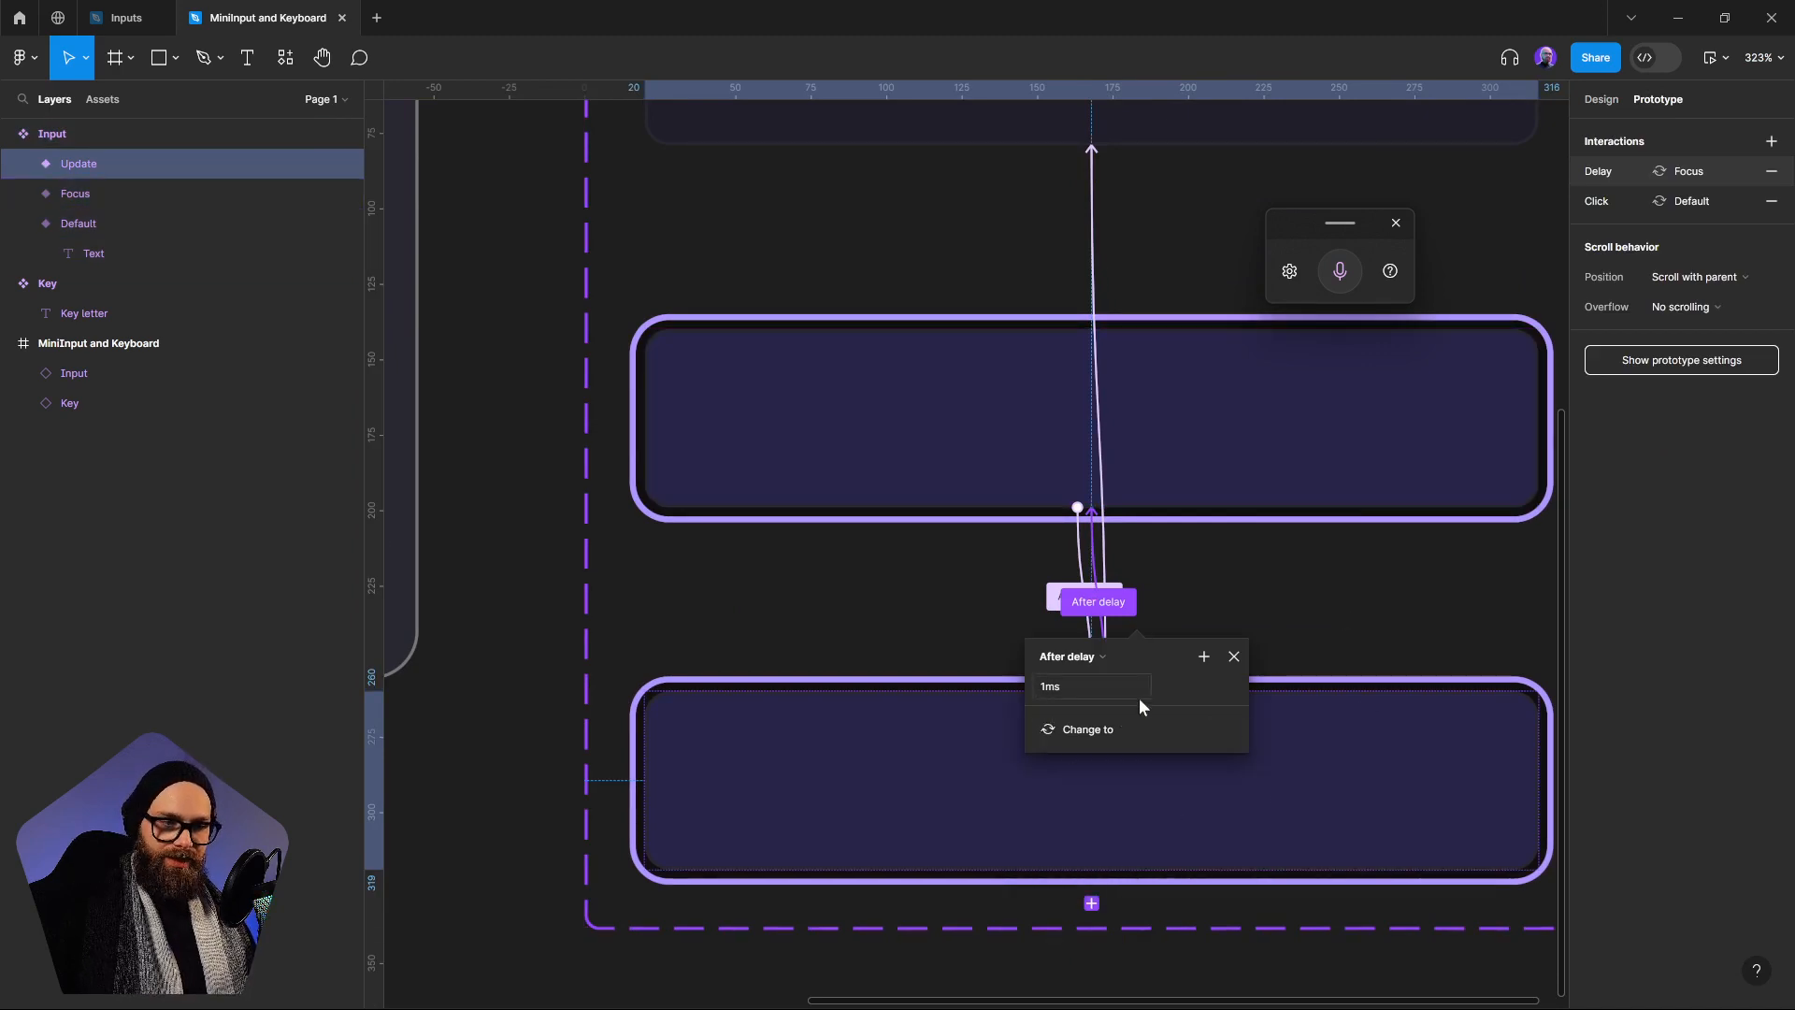
left_click(1203, 659)
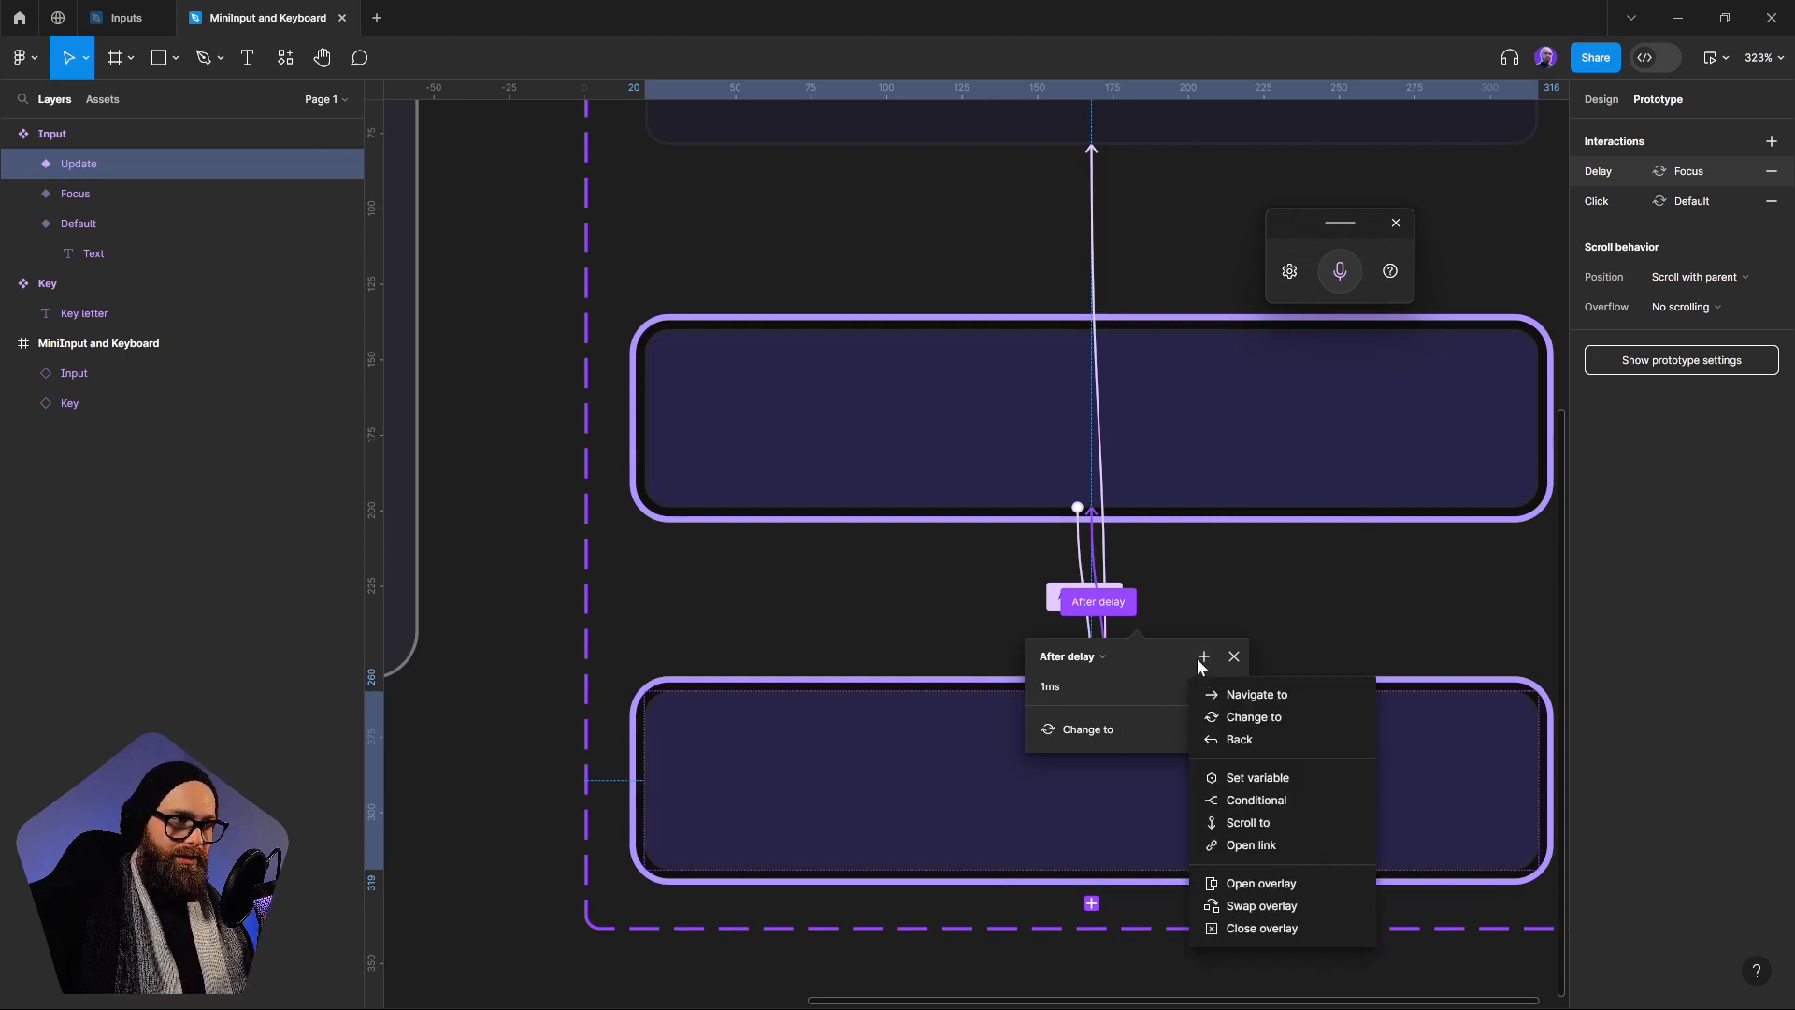
left_click(1283, 802)
scroll(1336, 822, "down", 3)
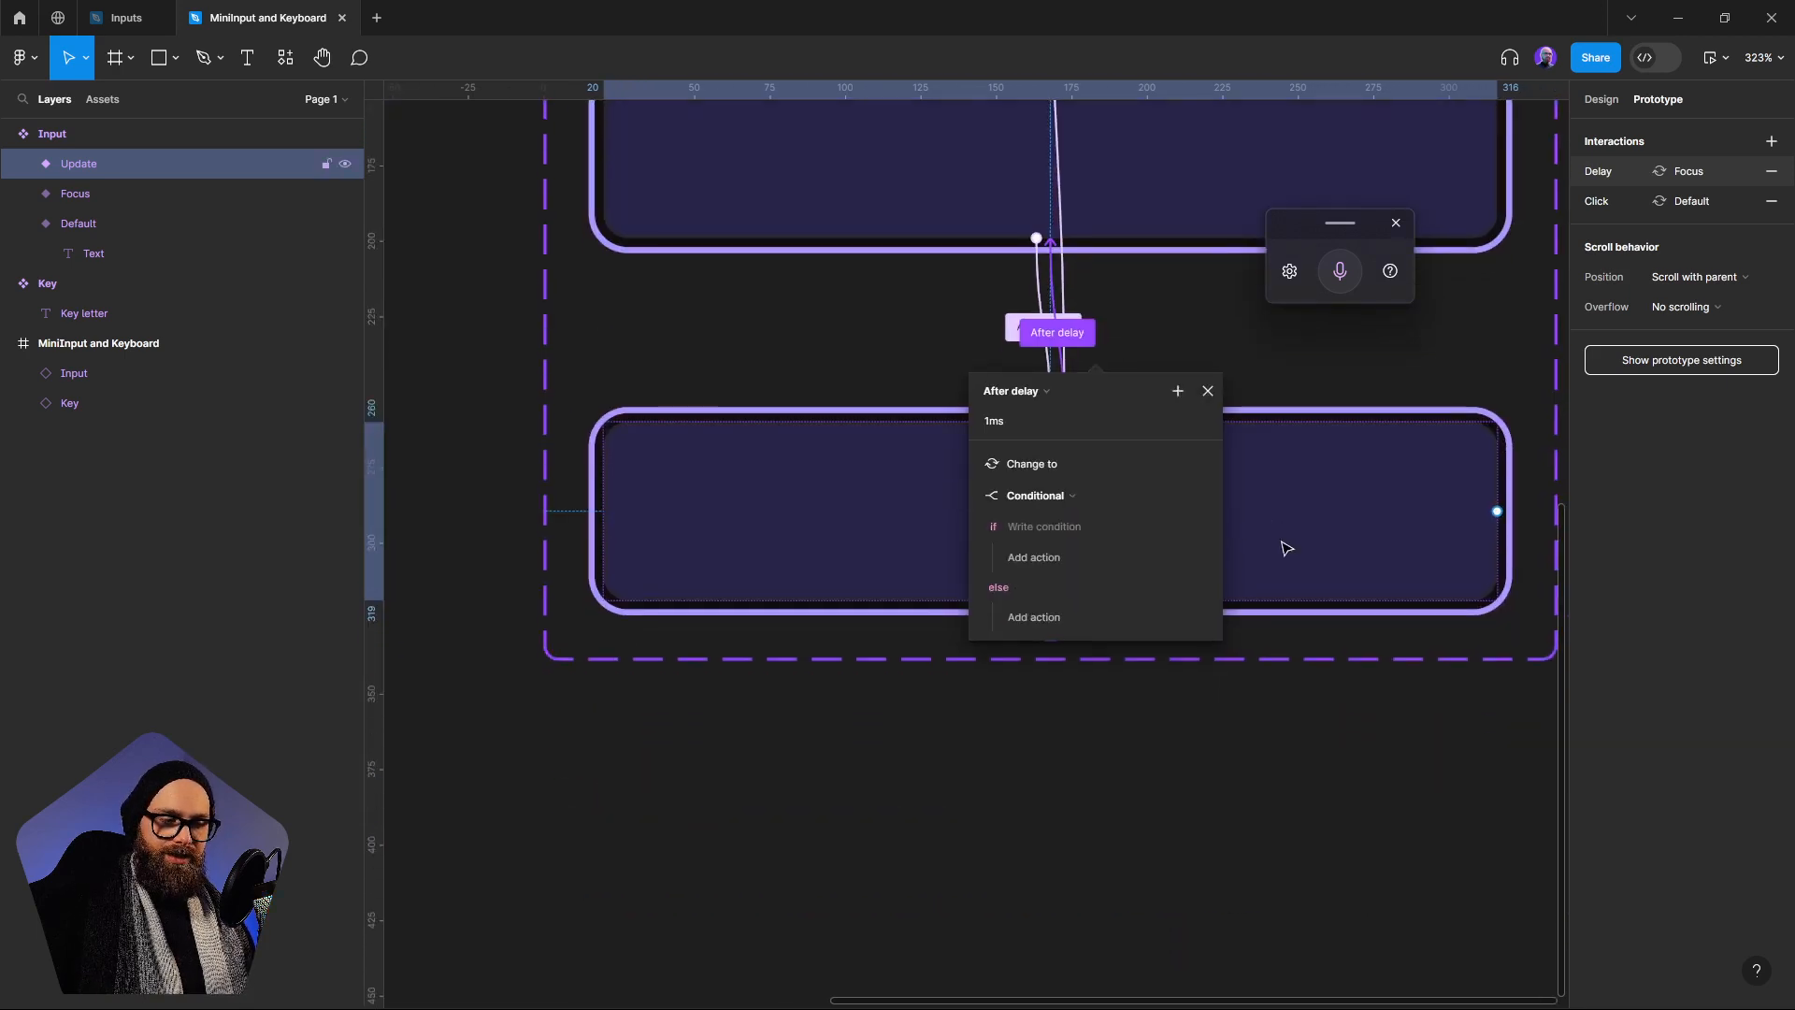
Set the conditional's if expression to Keystroke != Clear
left_click(1036, 525)
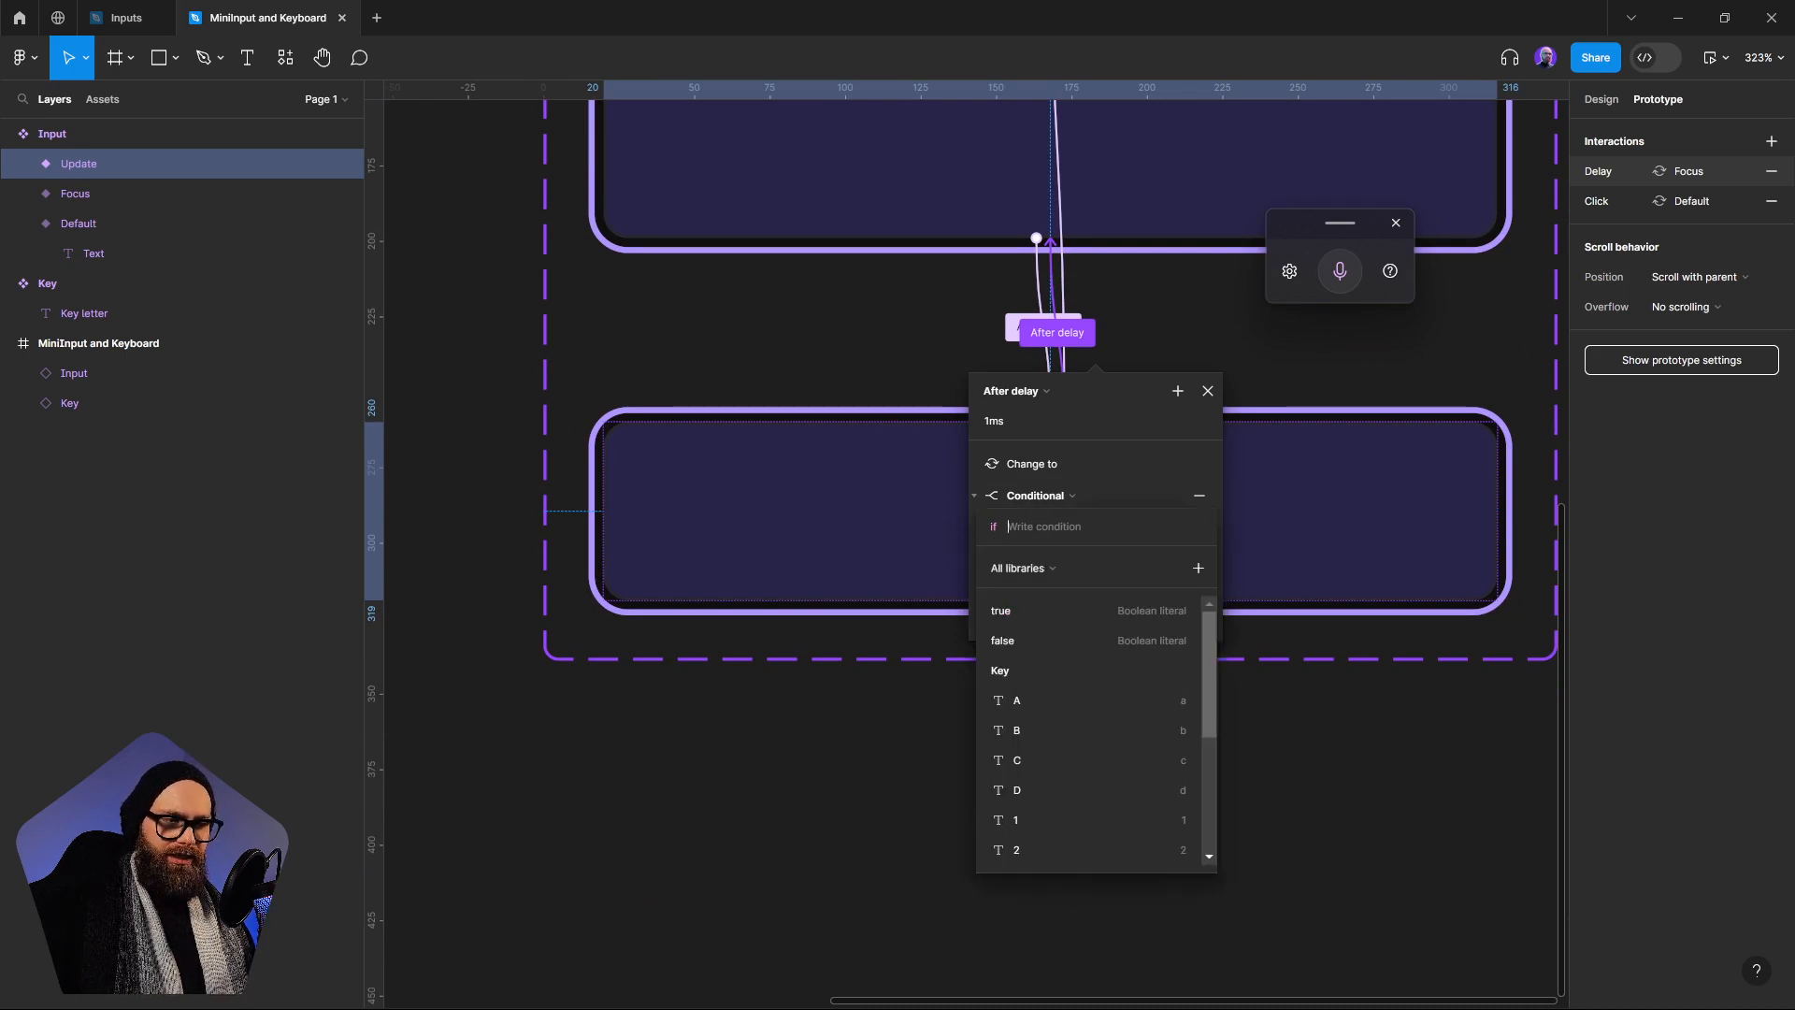
left_click_drag(1214, 658, 1212, 810)
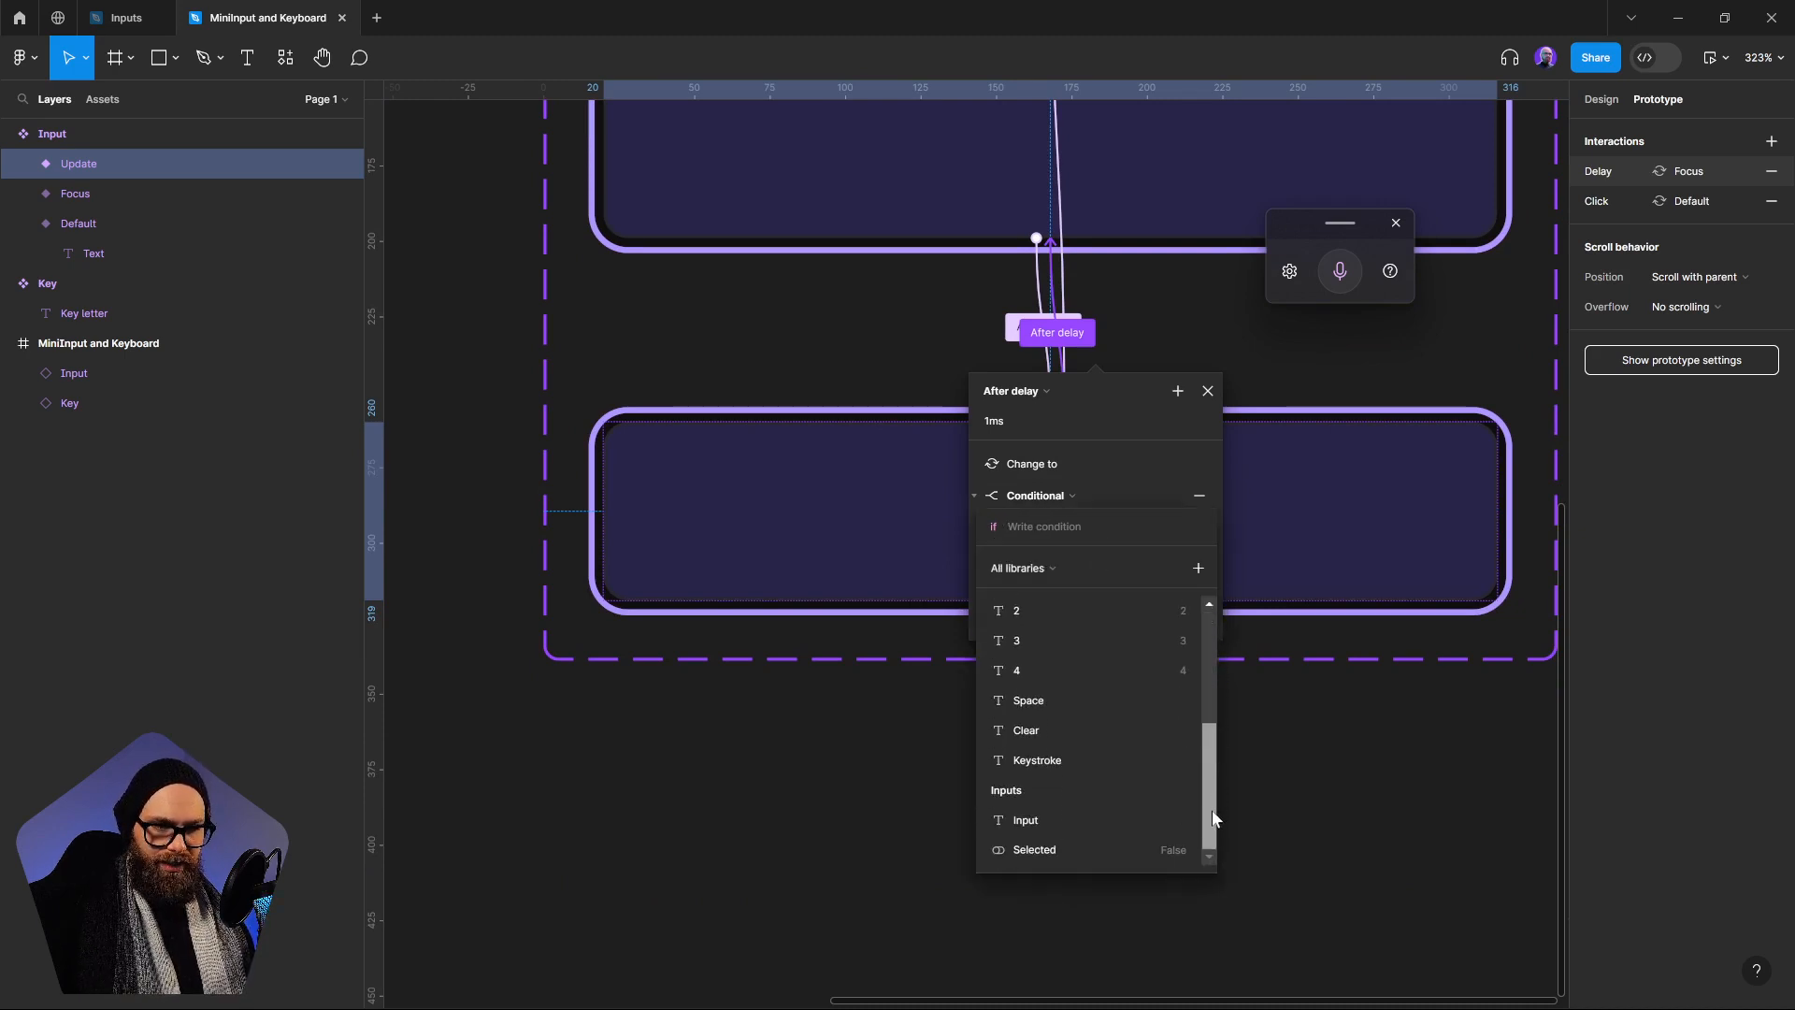
left_click(1035, 759)
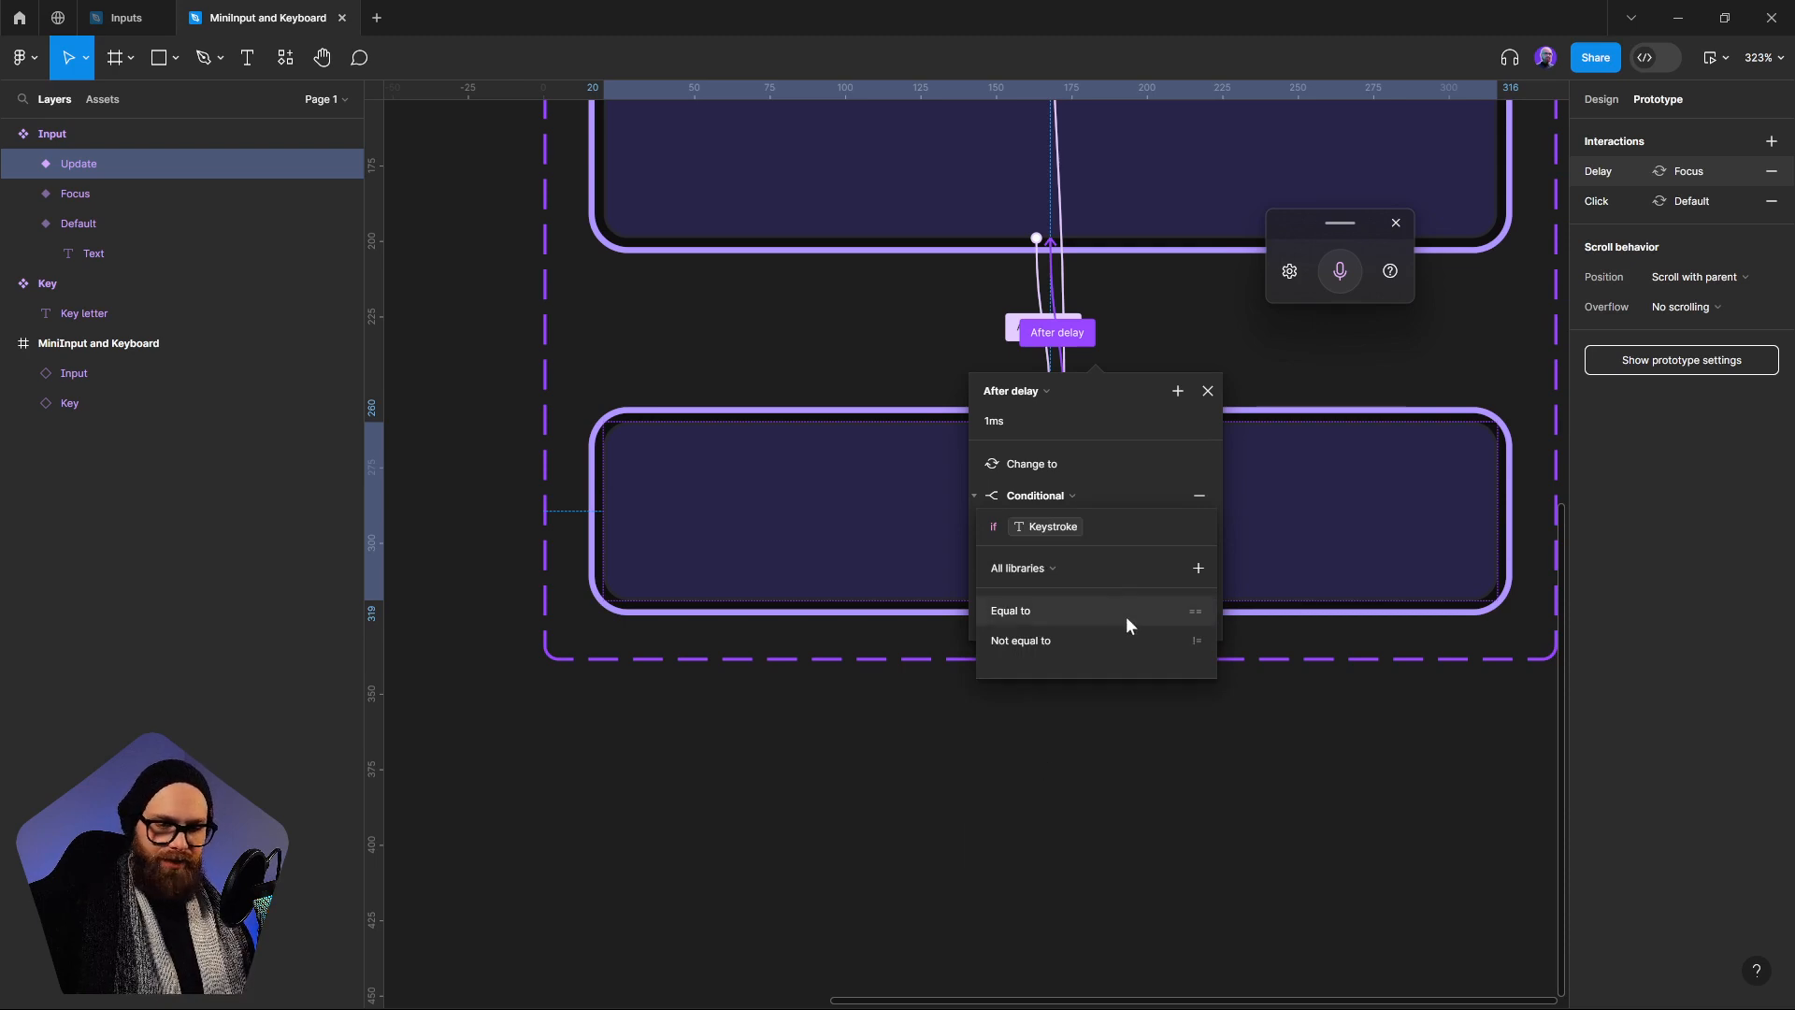
left_click(1034, 642)
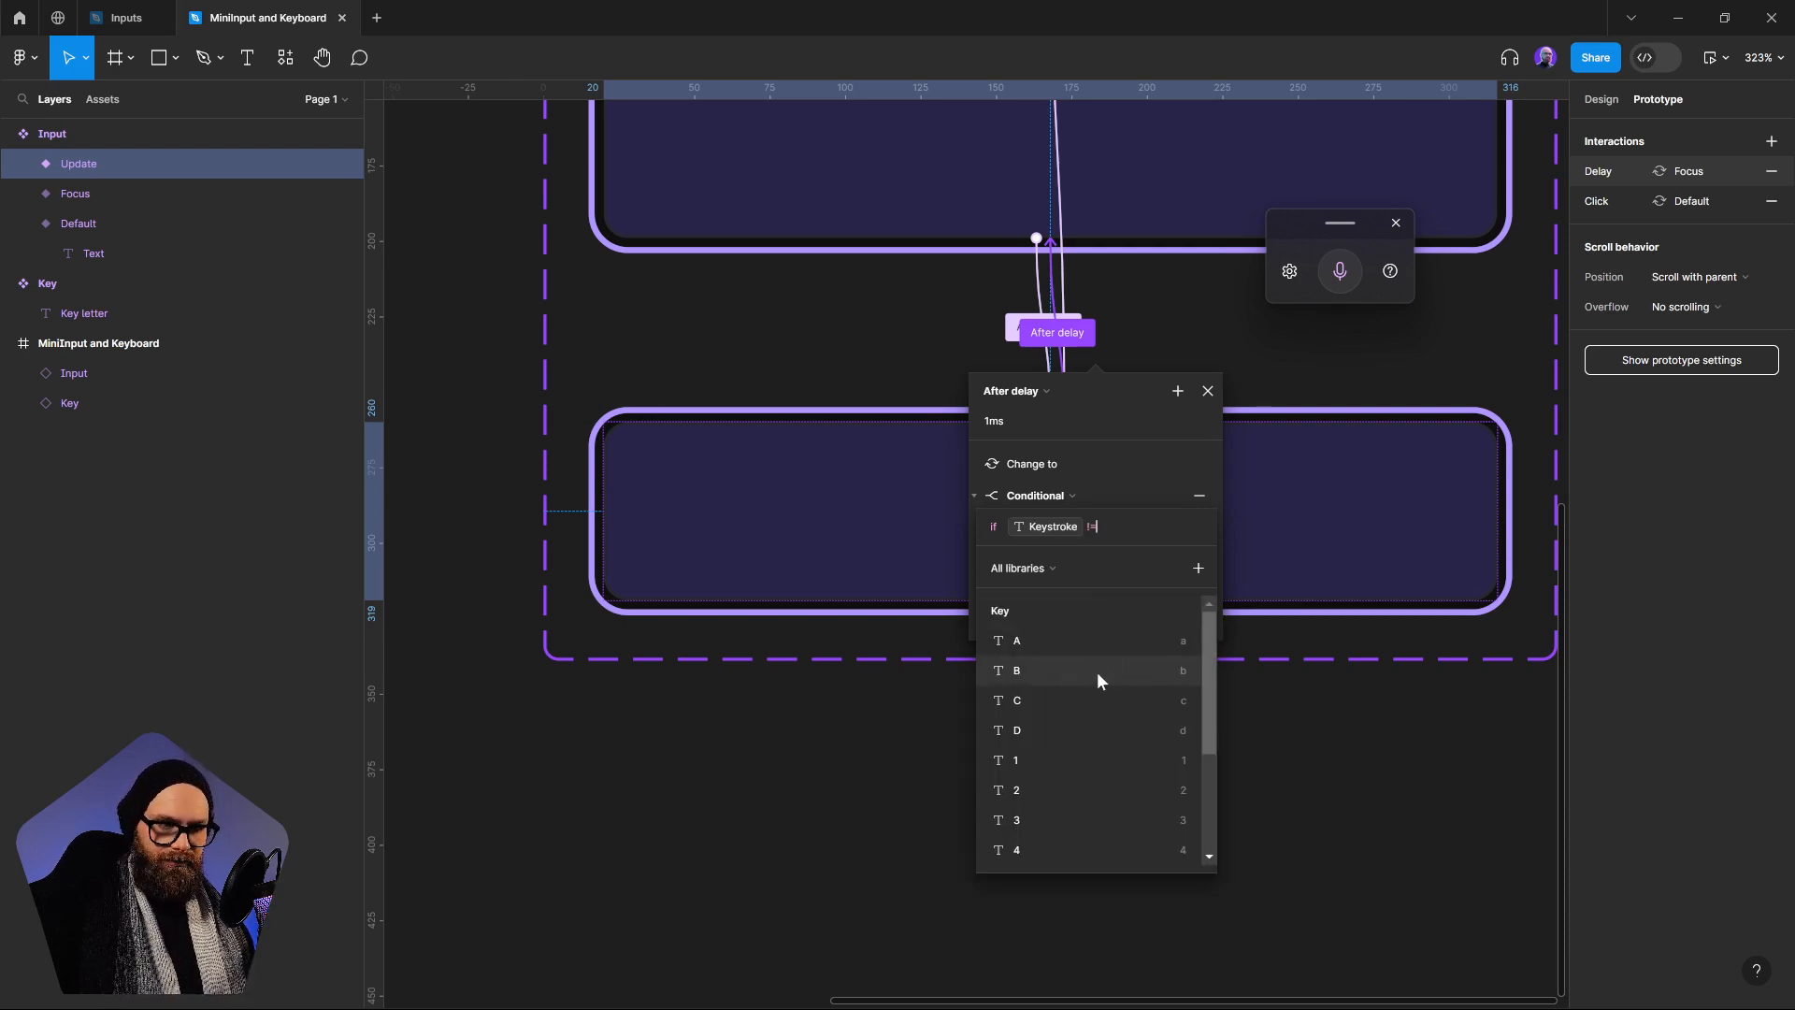
scroll(1098, 714, "down", 3)
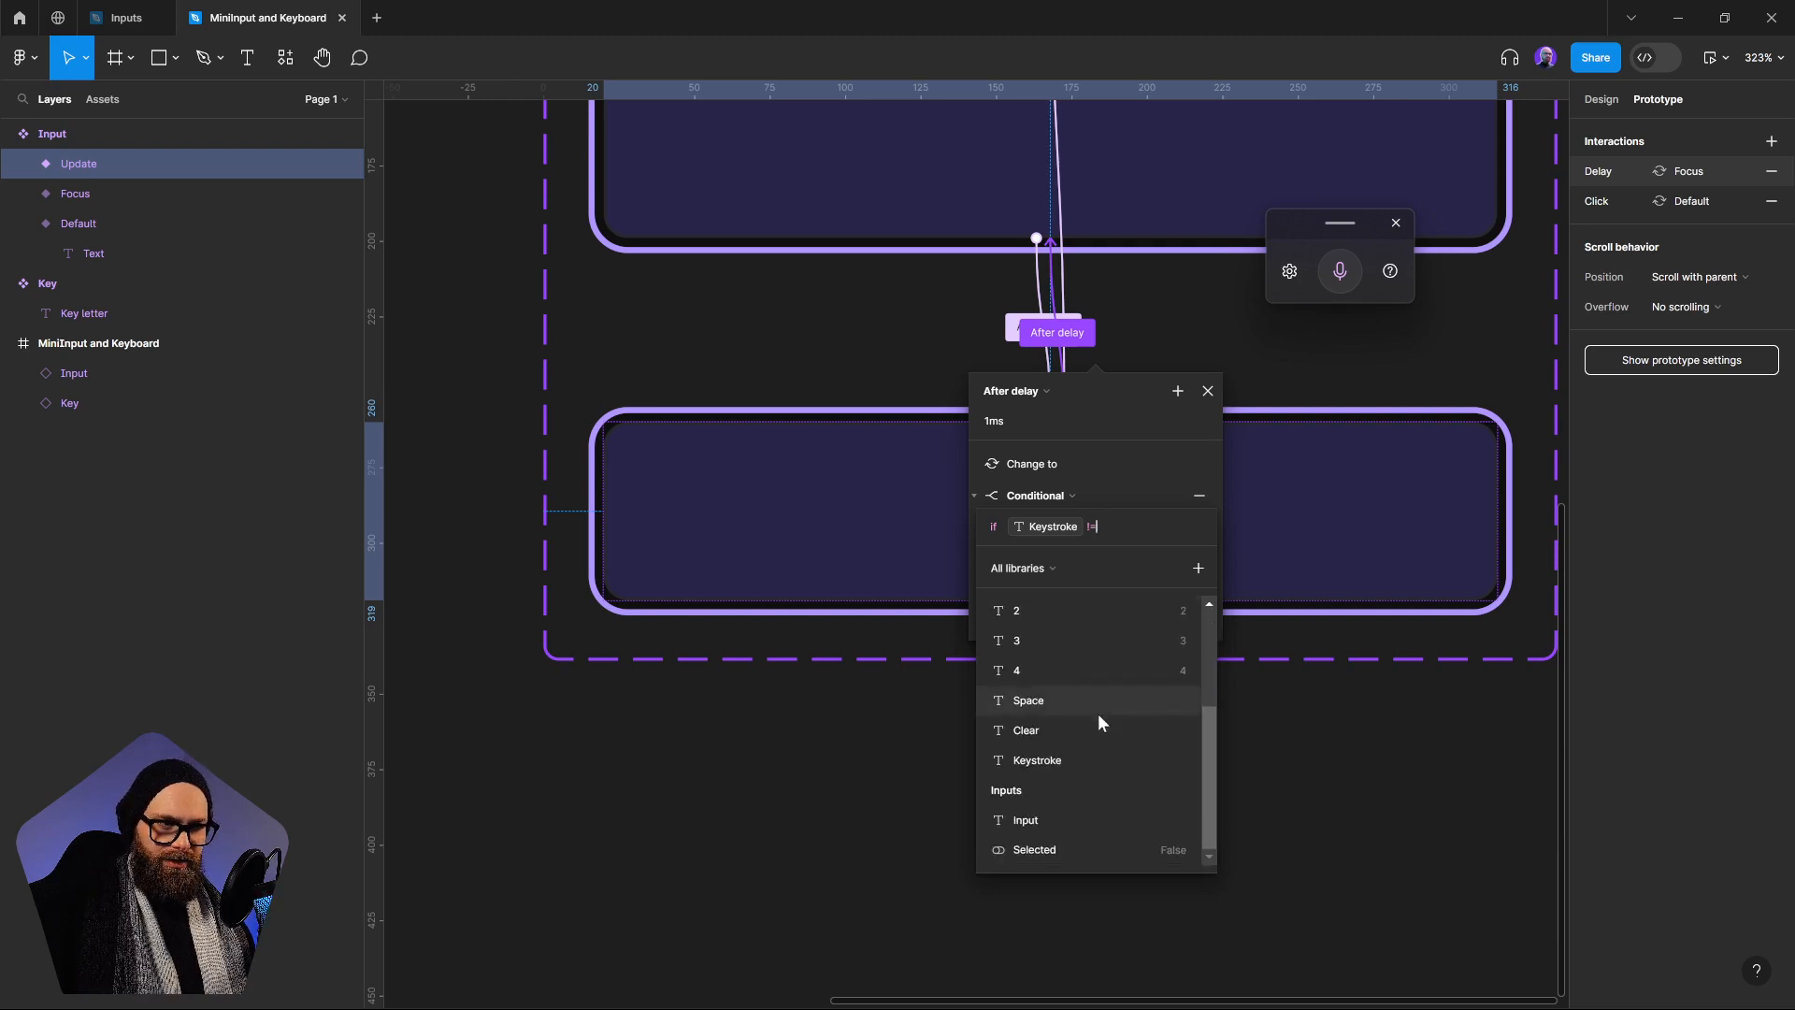
left_click(1036, 729)
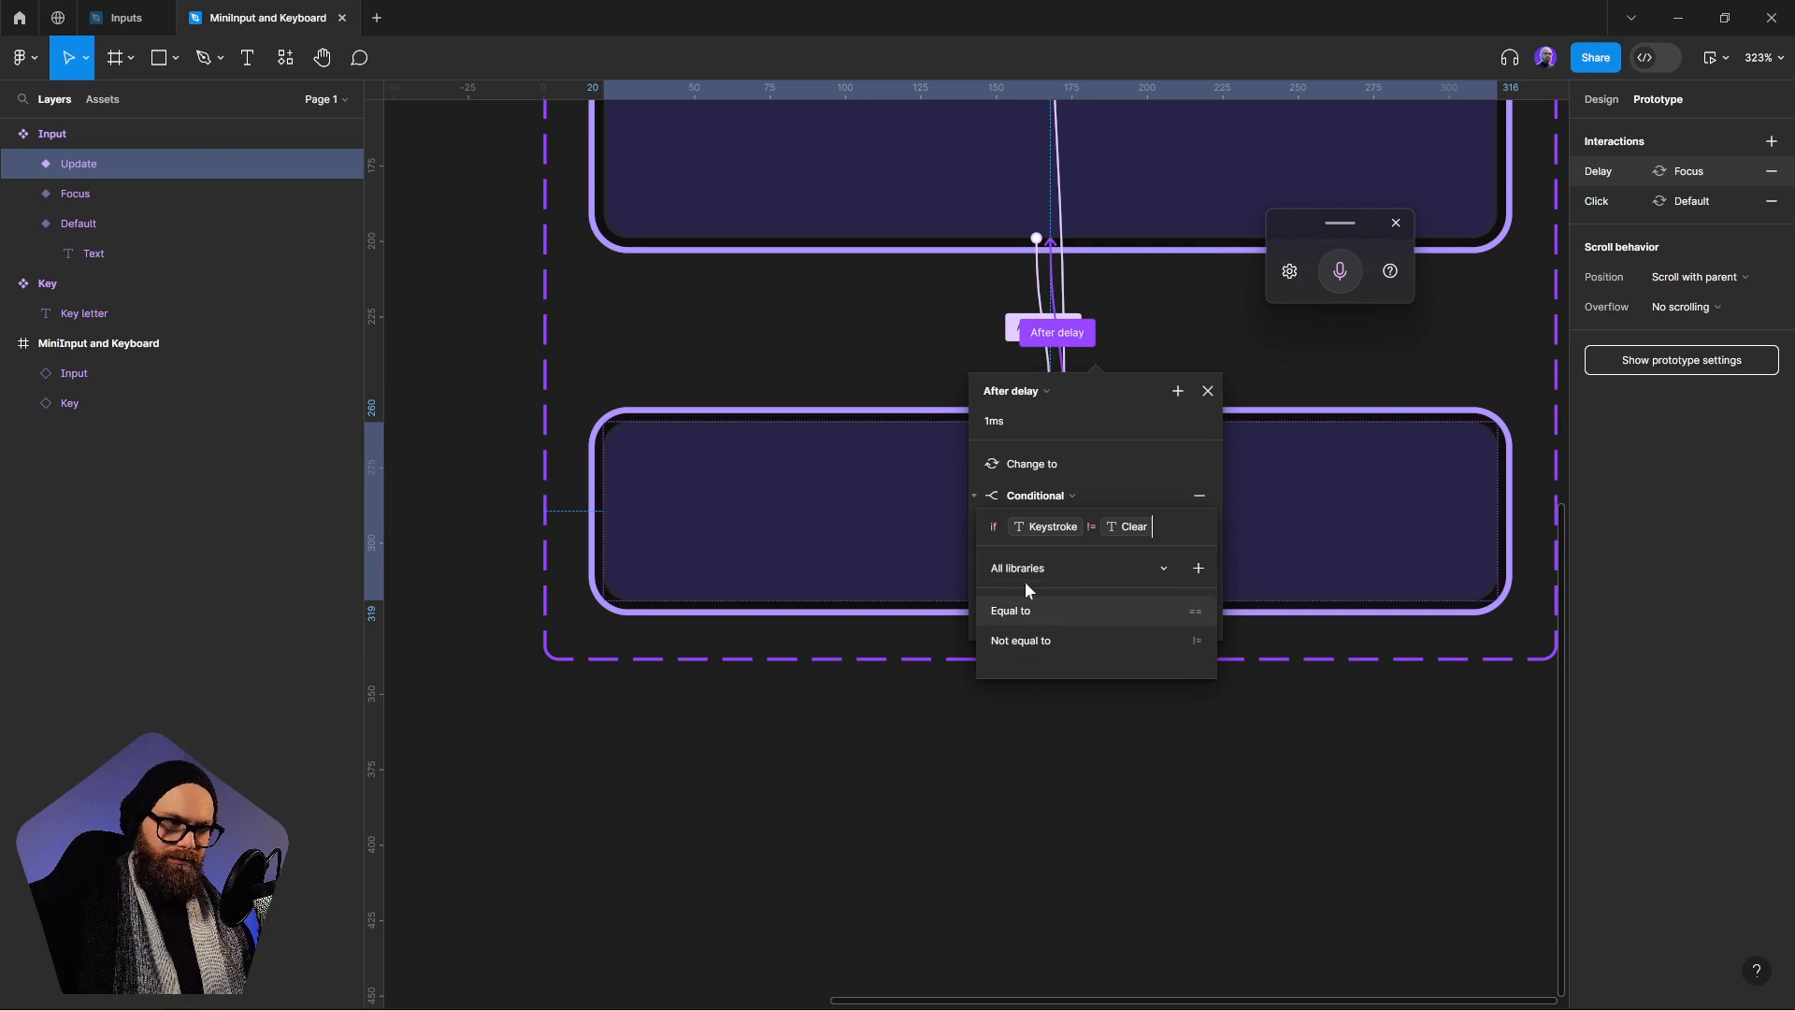
left_click(1122, 677)
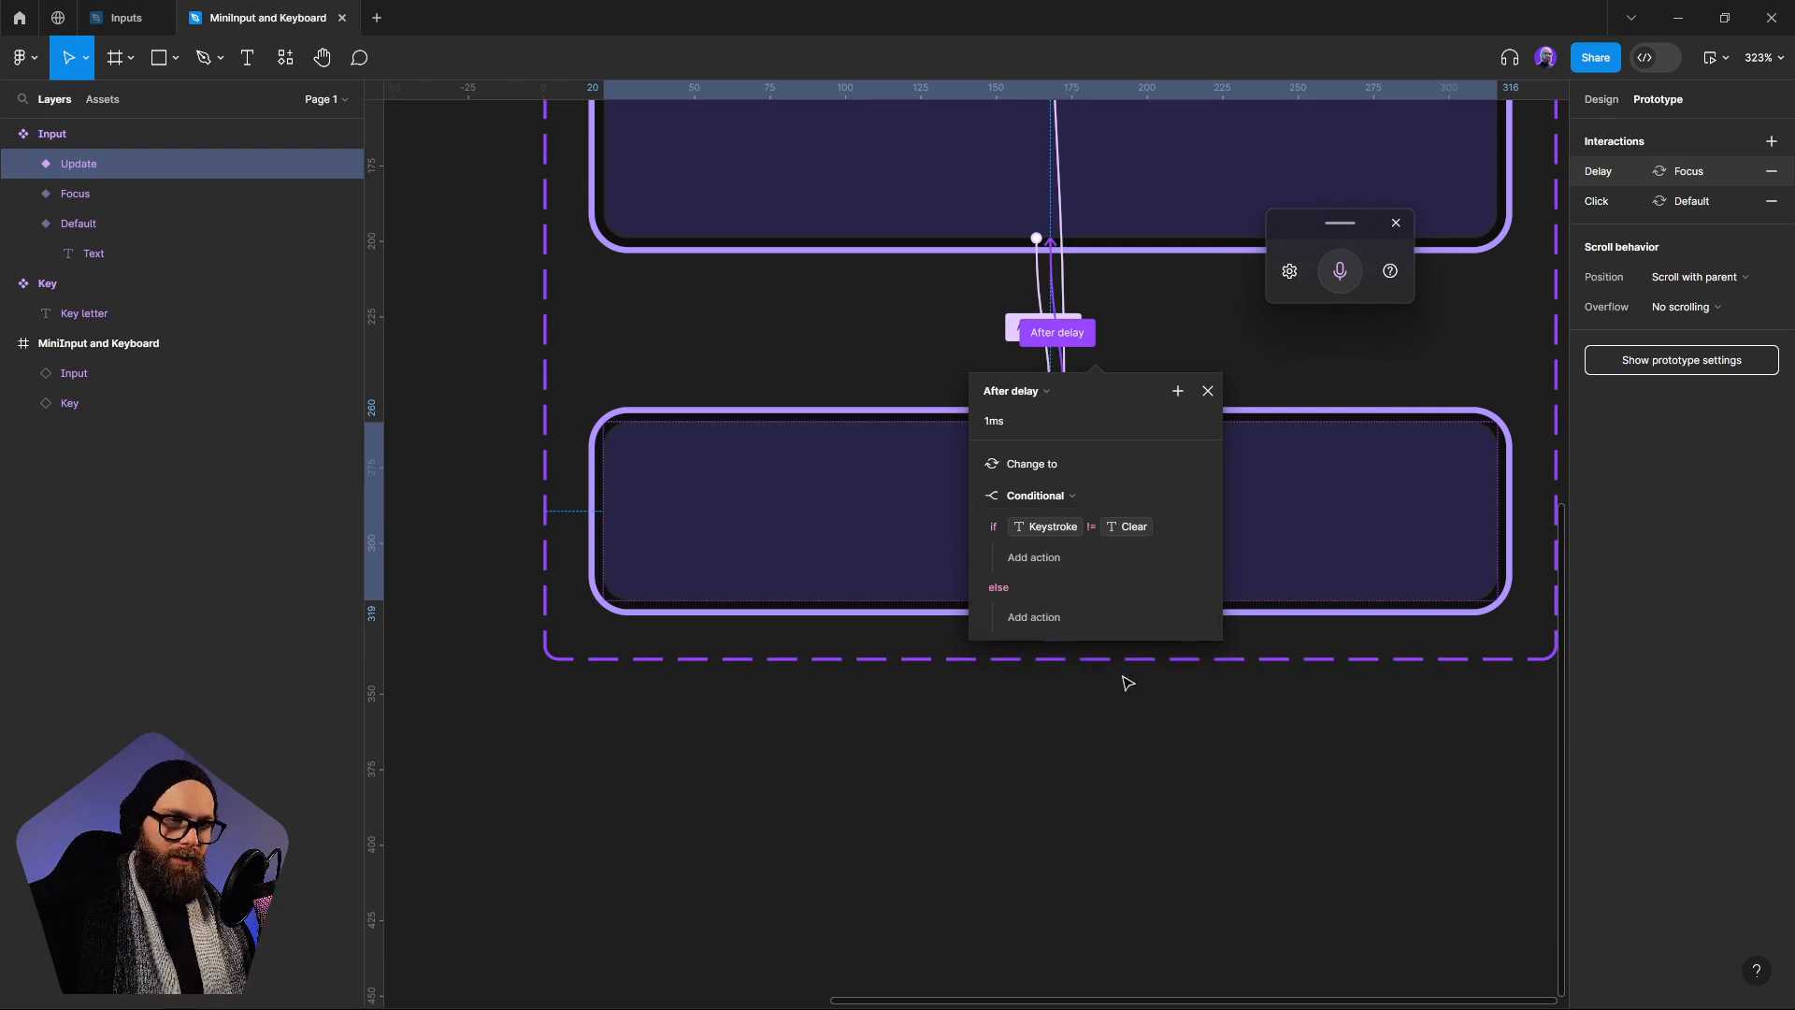
Add a Set variable action under the if branch that sets the Input variable to Keystroke
left_click(1034, 559)
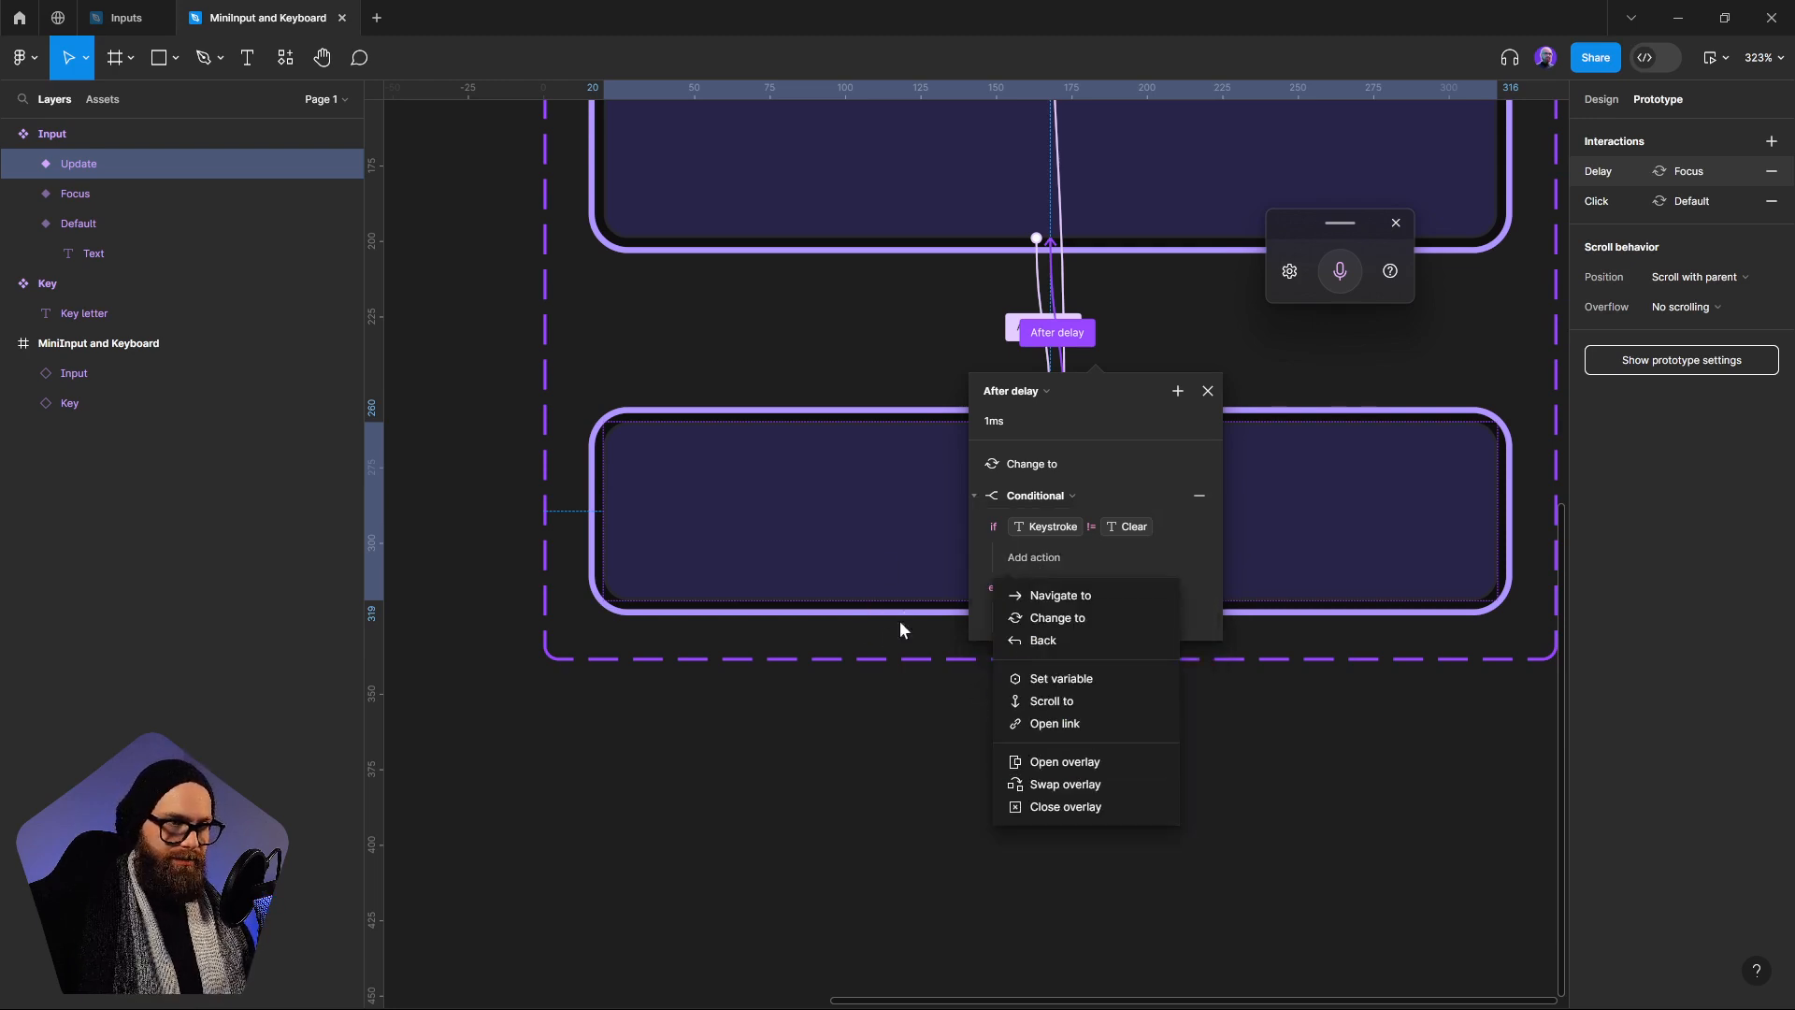
left_click(1061, 680)
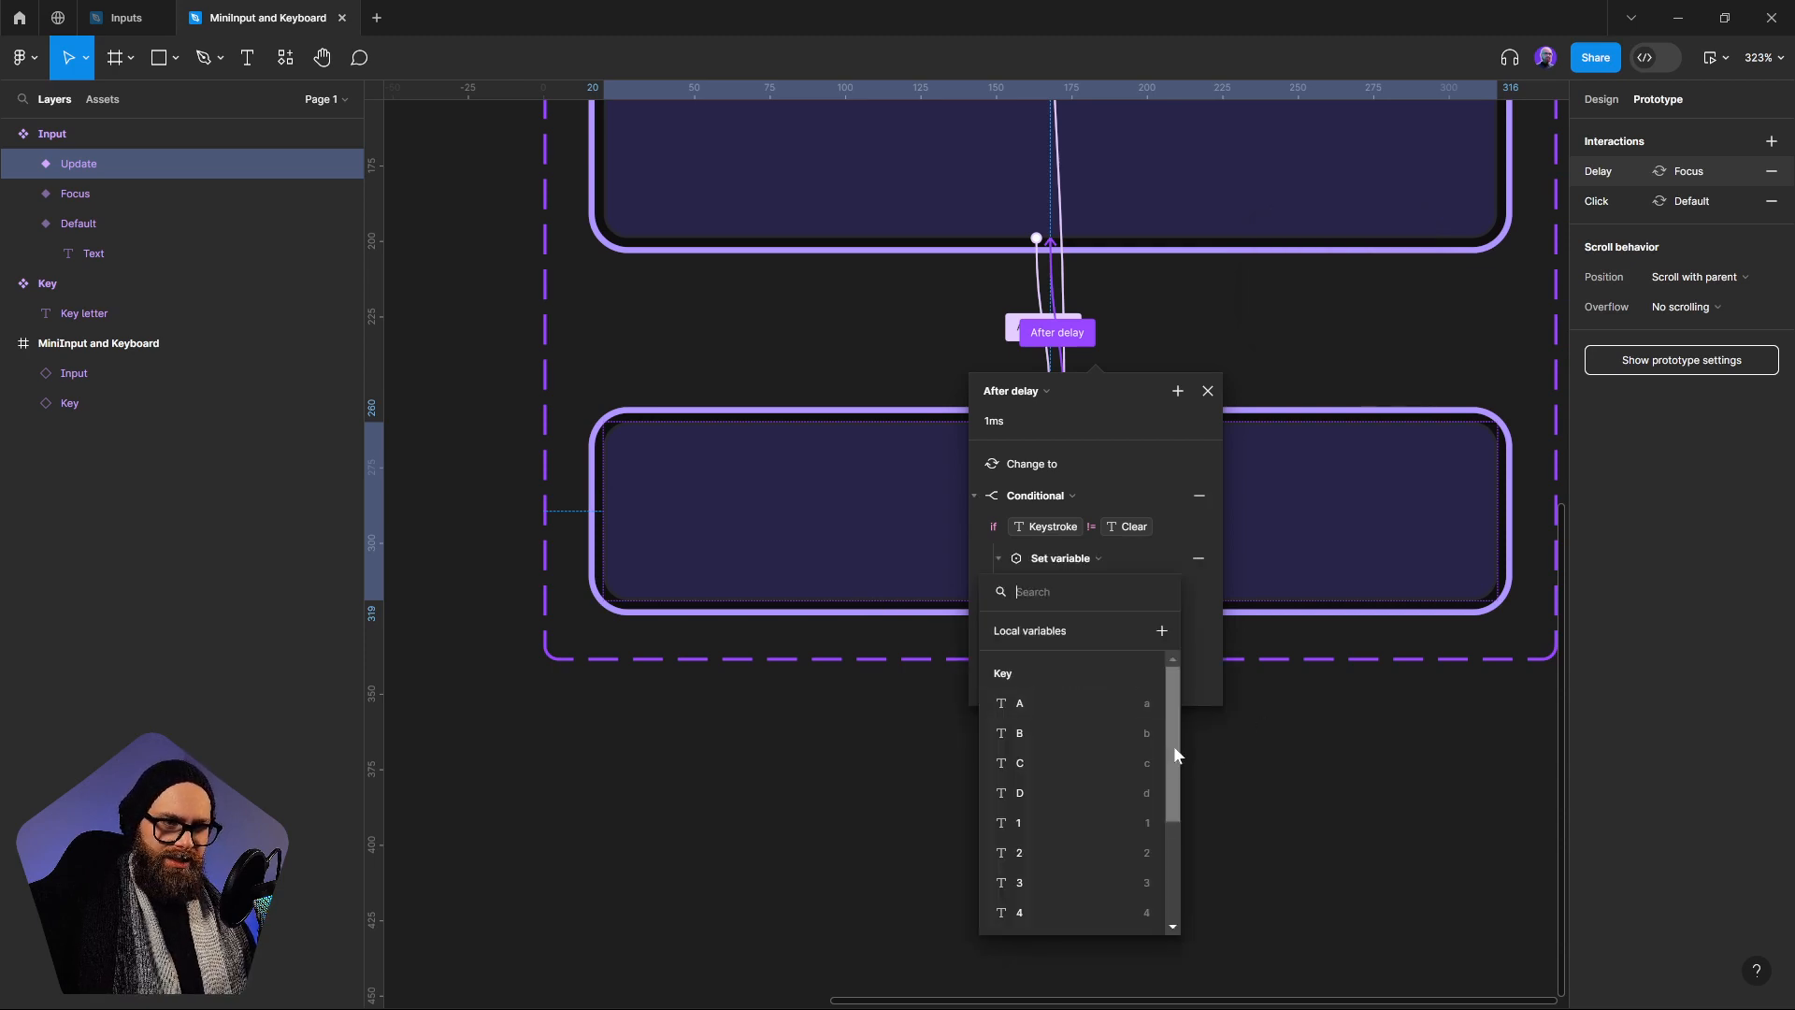
left_click_drag(1174, 744, 1188, 855)
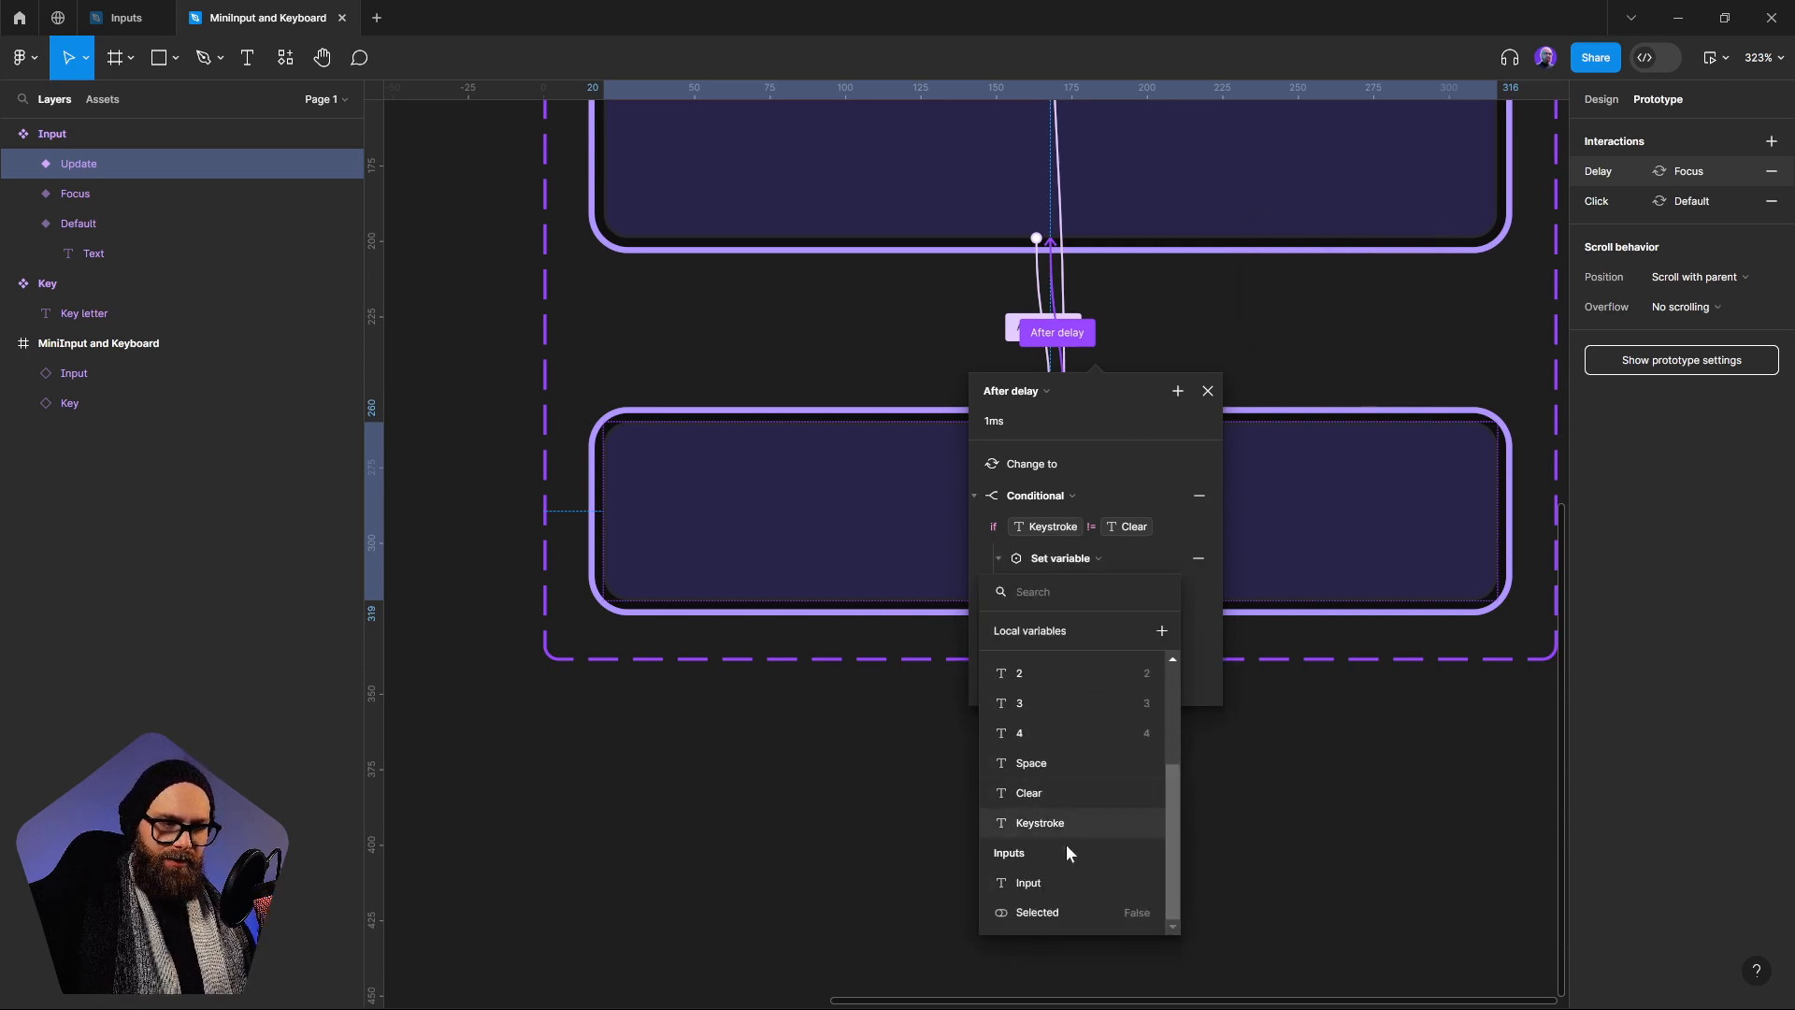
left_click(1028, 883)
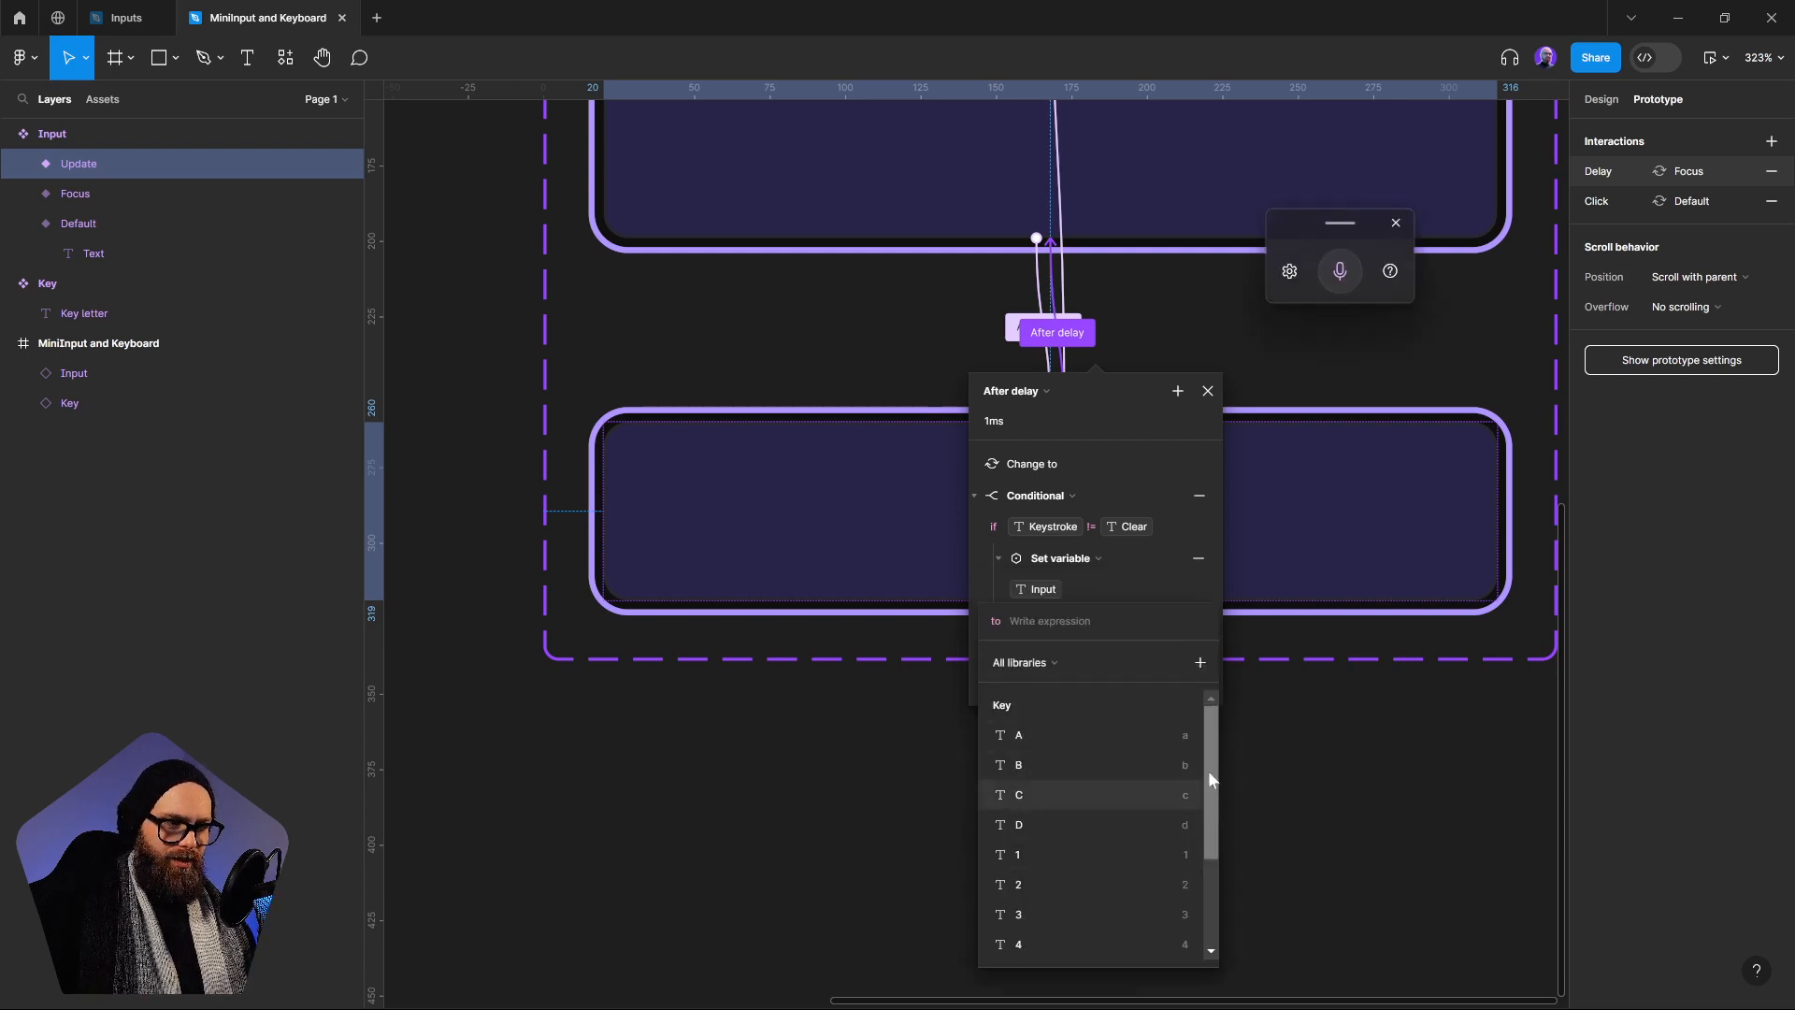
left_click_drag(1208, 770, 1137, 834)
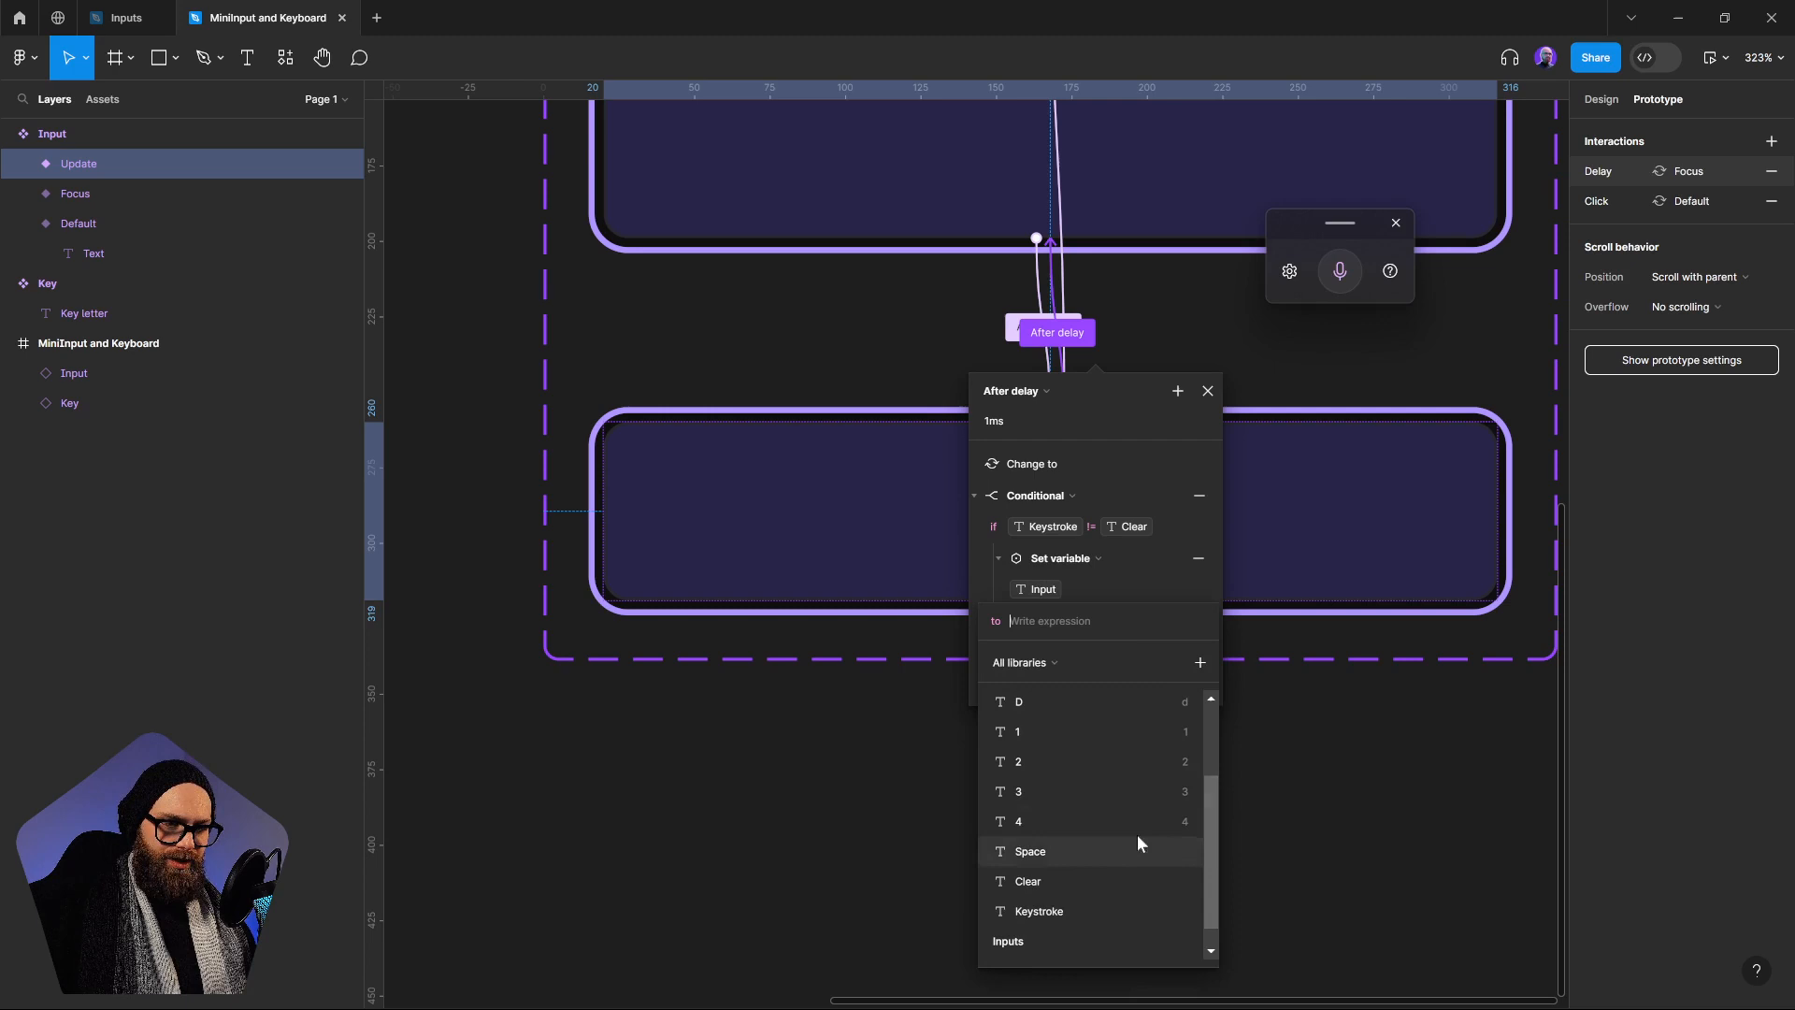
left_click(1038, 907)
left_click(1086, 882)
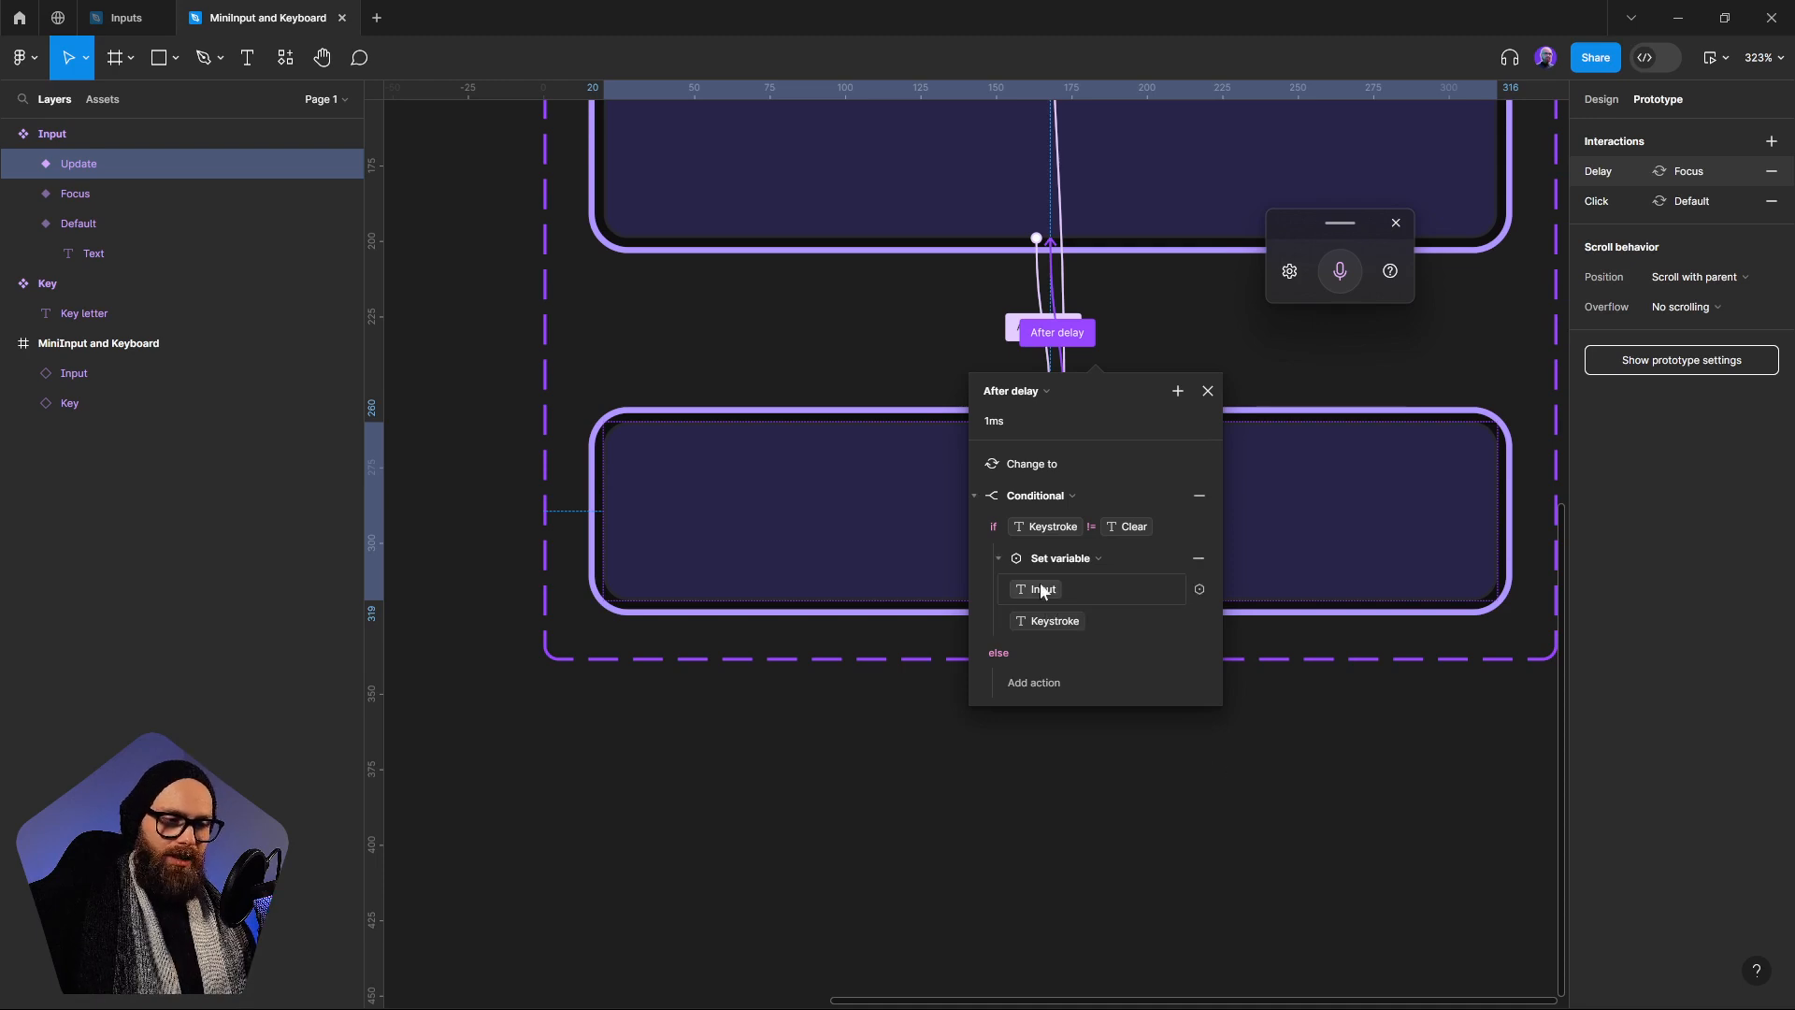
left_click_drag(558, 385, 959, 551)
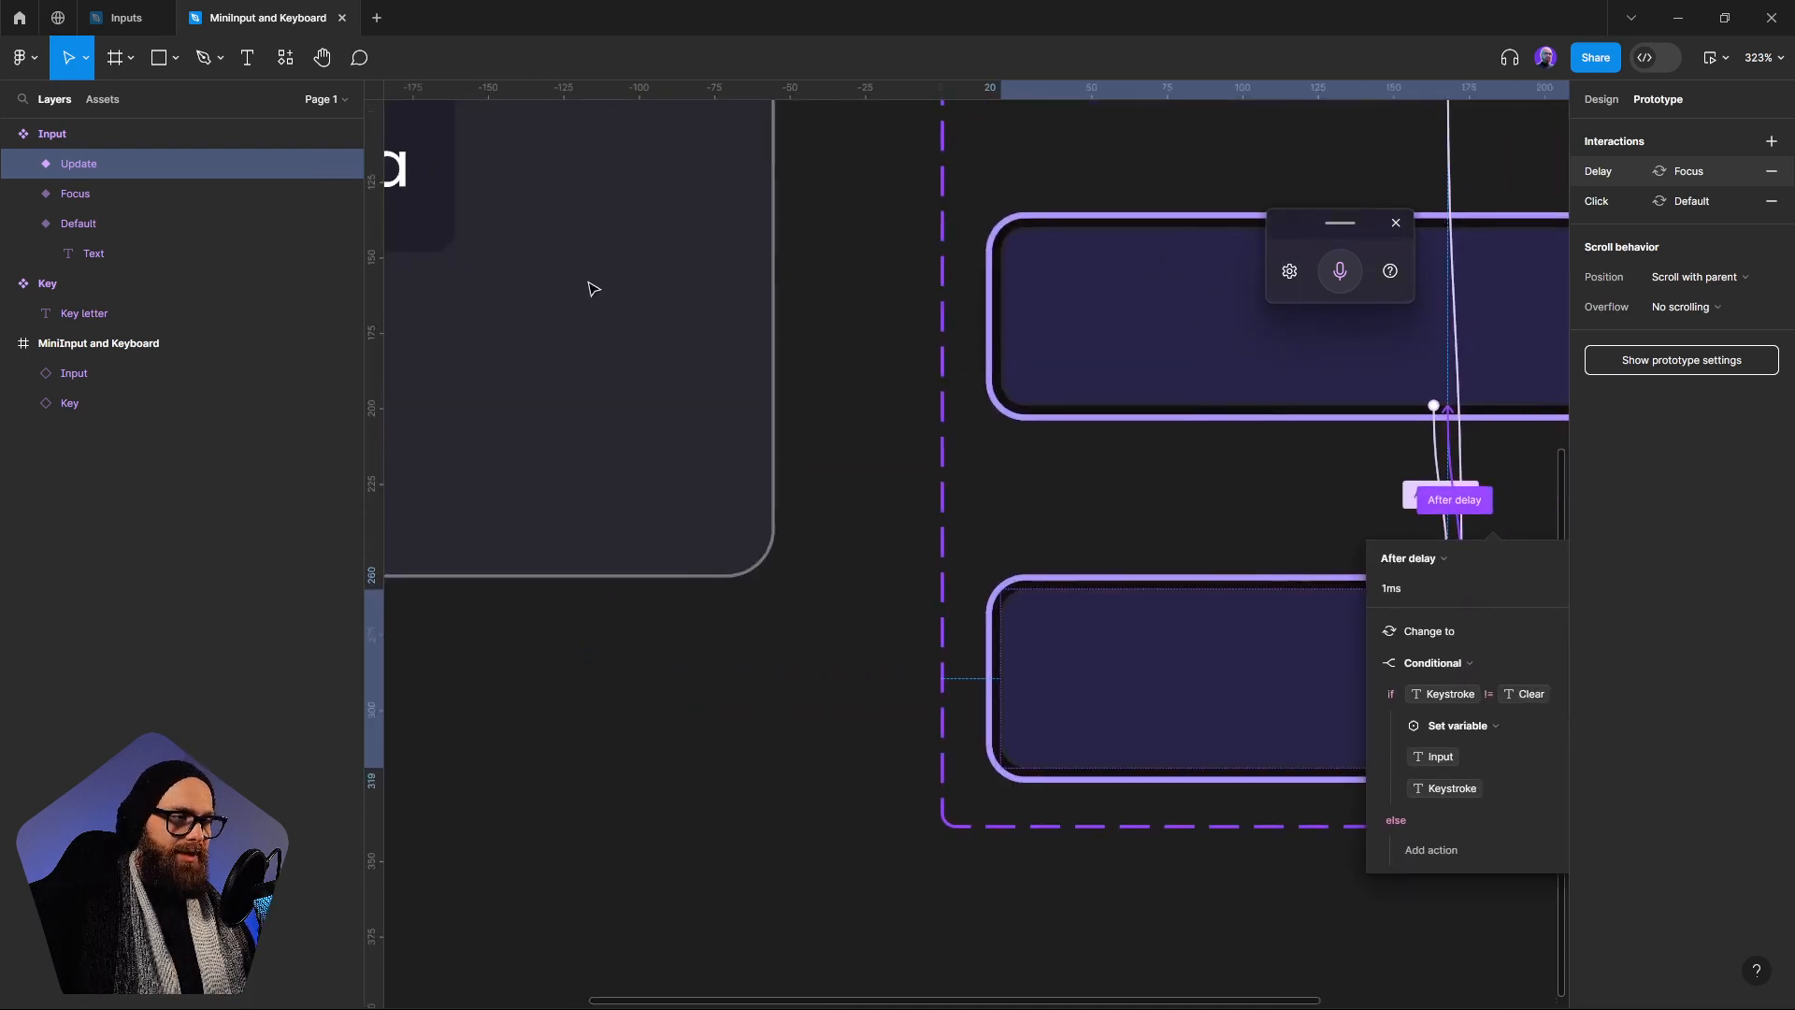
left_click_drag(593, 289, 1059, 581)
left_click_drag(1328, 687, 586, 358)
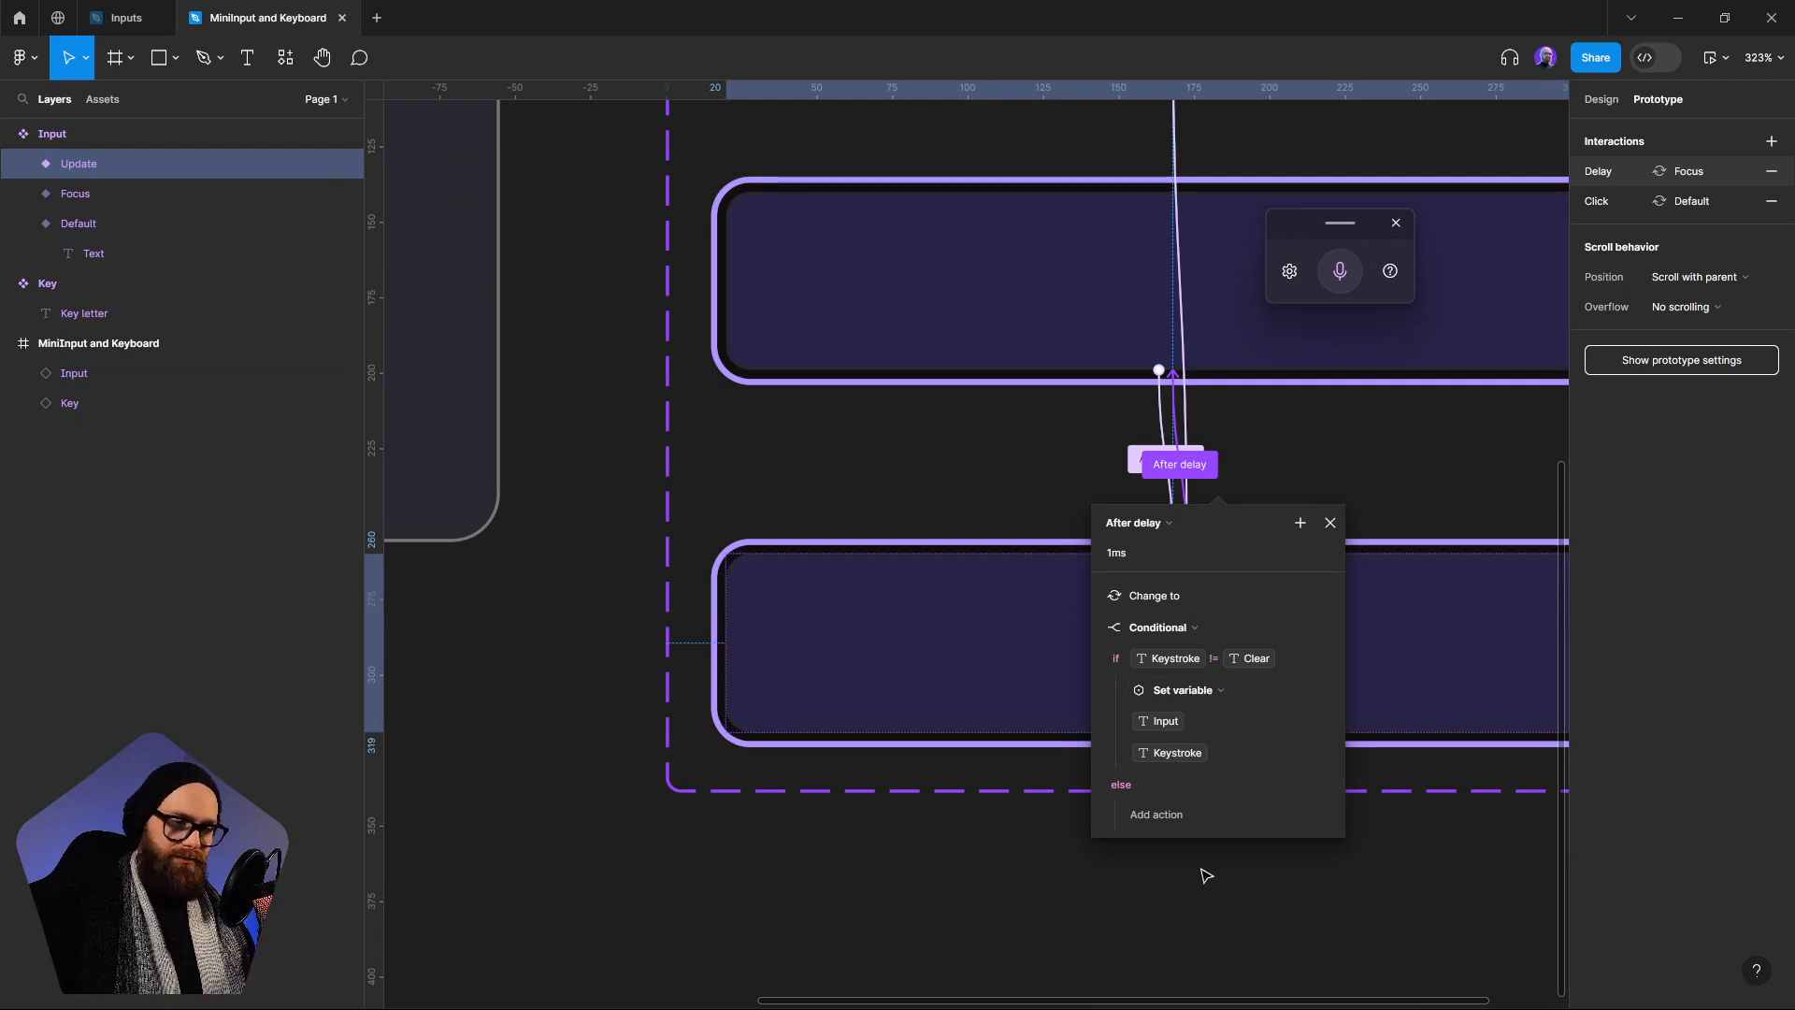
Preview the MiniInput and Keyboard frame and test whether the a key writes its letter into the Input
left_click(1159, 869)
left_click_drag(921, 631, 1057, 607)
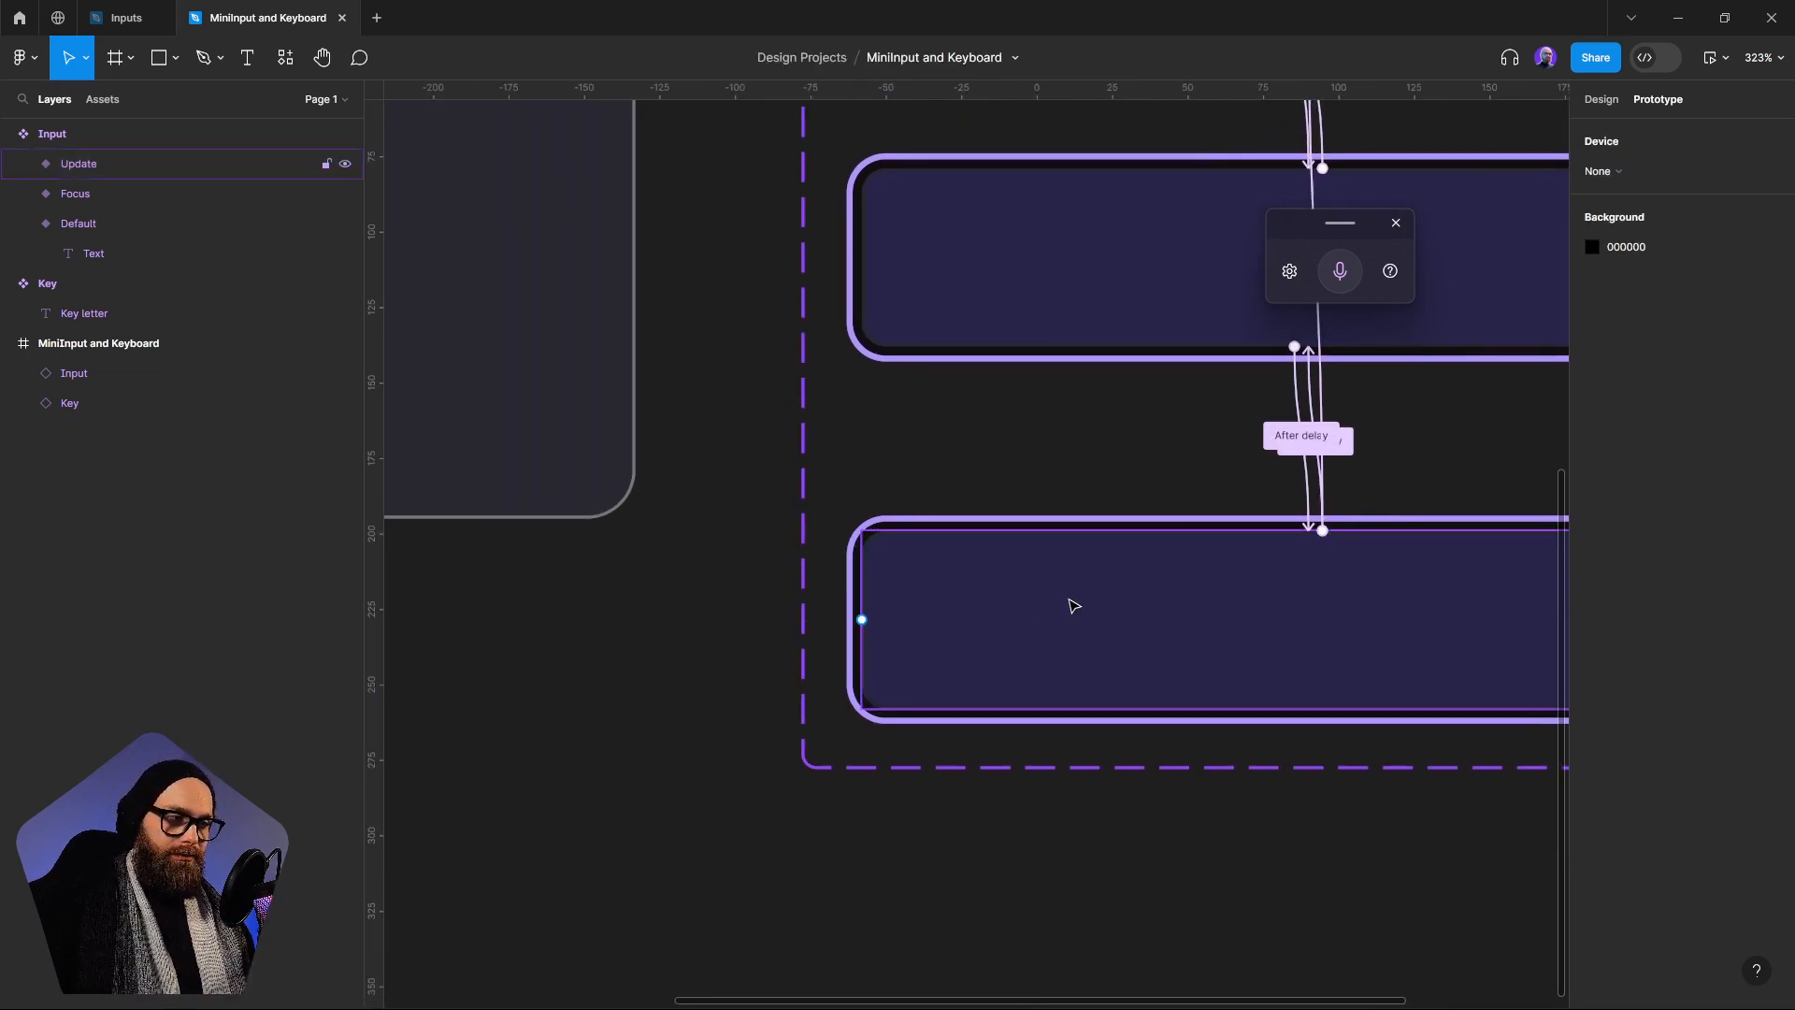
scroll(1070, 605, "down", 3)
left_click_drag(823, 545, 949, 600)
left_click_drag(925, 486, 1011, 667)
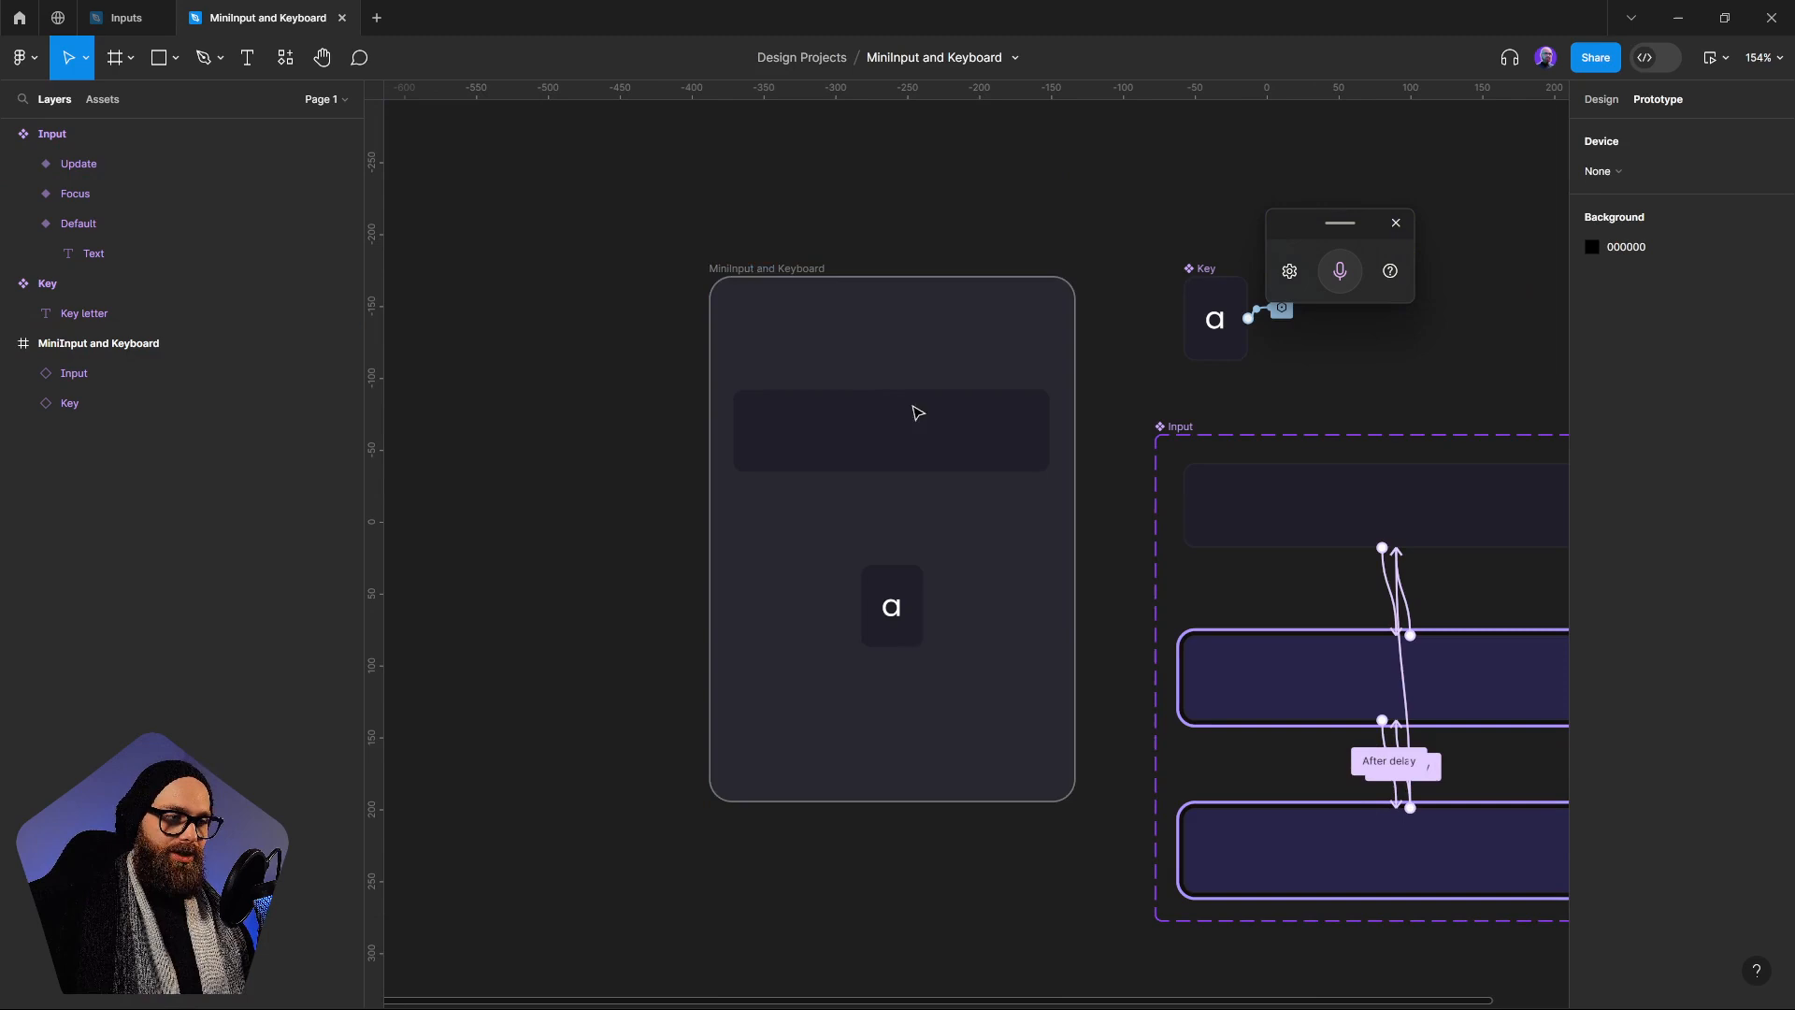
left_click(750, 279)
left_click(1710, 57)
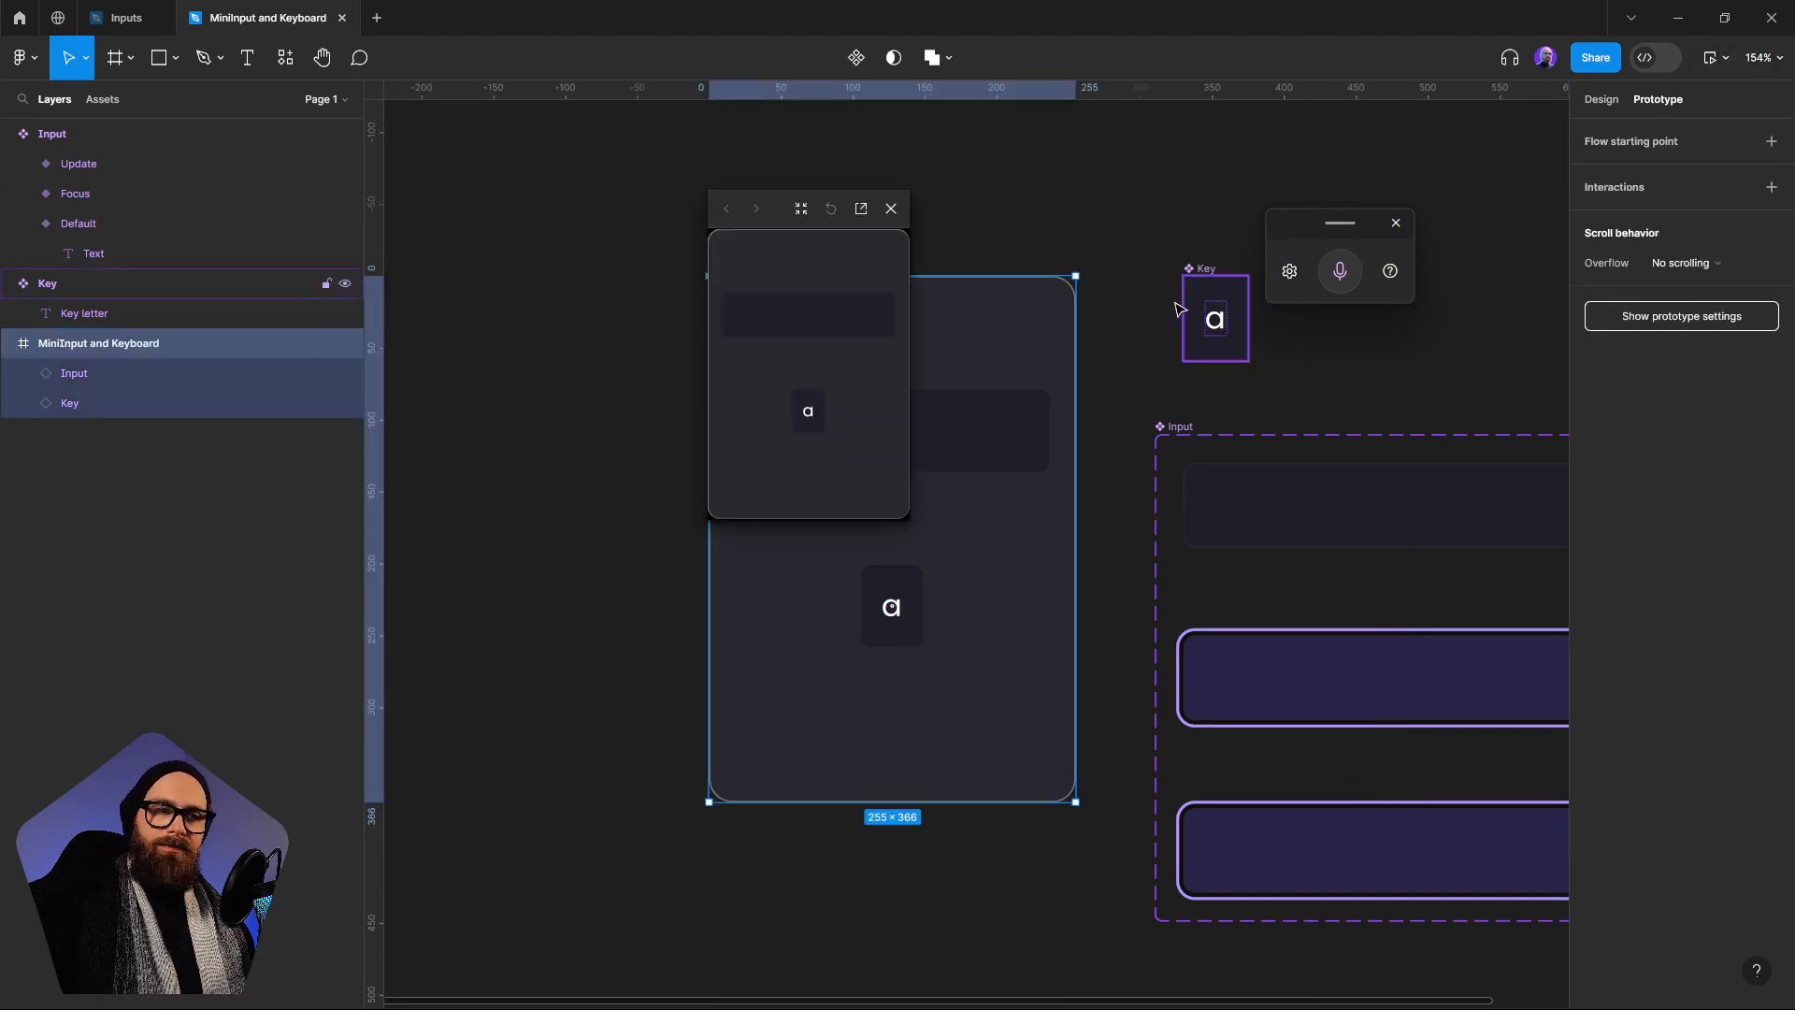
left_click(811, 411)
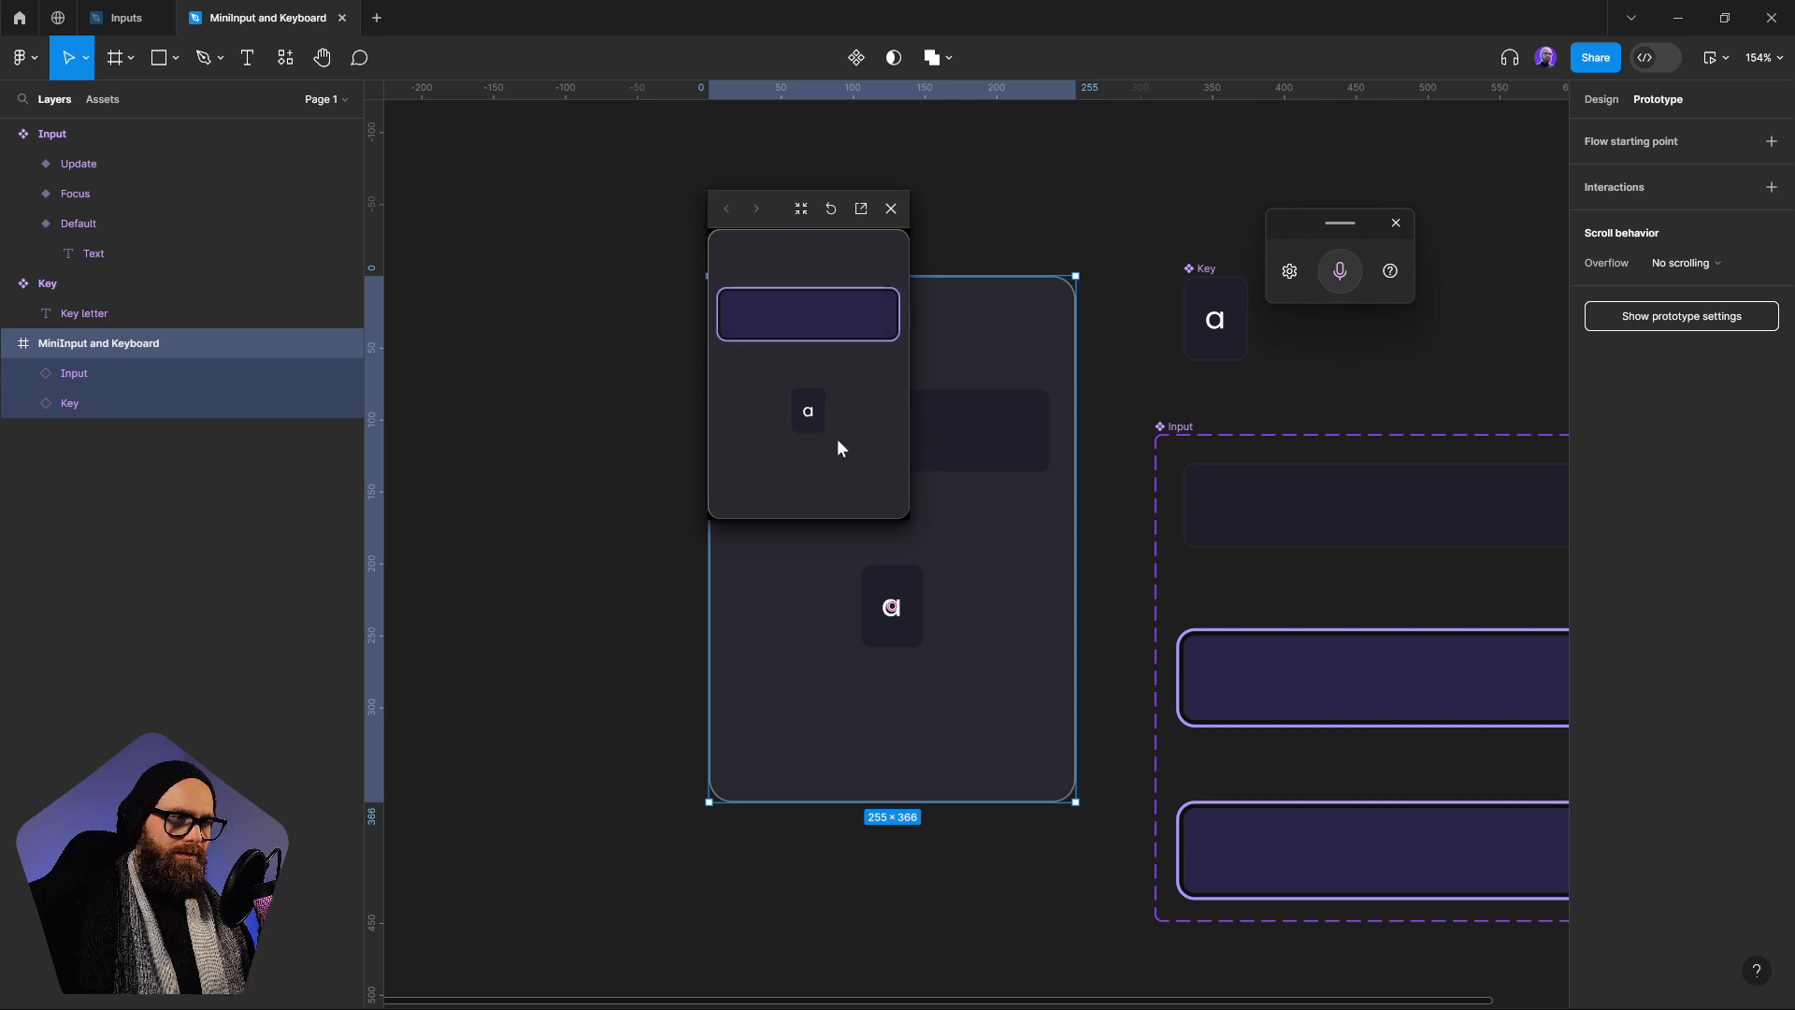
left_click(891, 207)
Bind the Text layer in all three Input variants to the Input string variable
scroll(1028, 514, "right", 5)
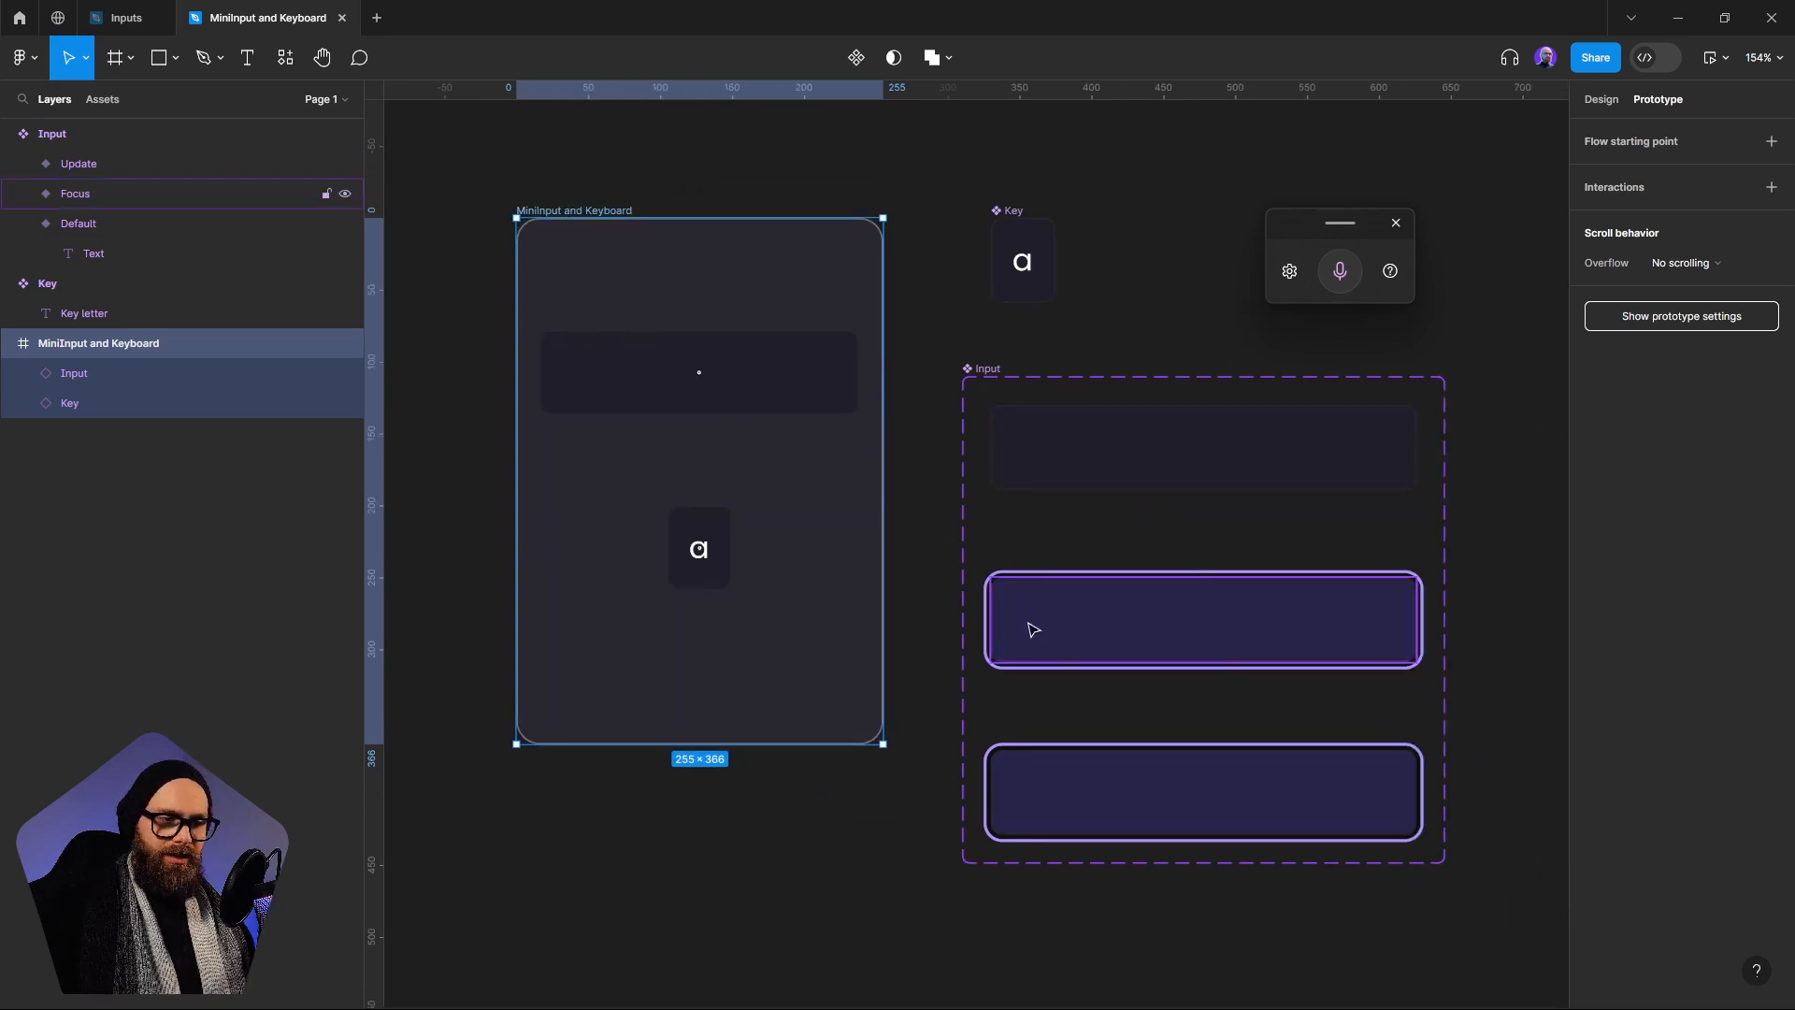
left_click(1033, 629)
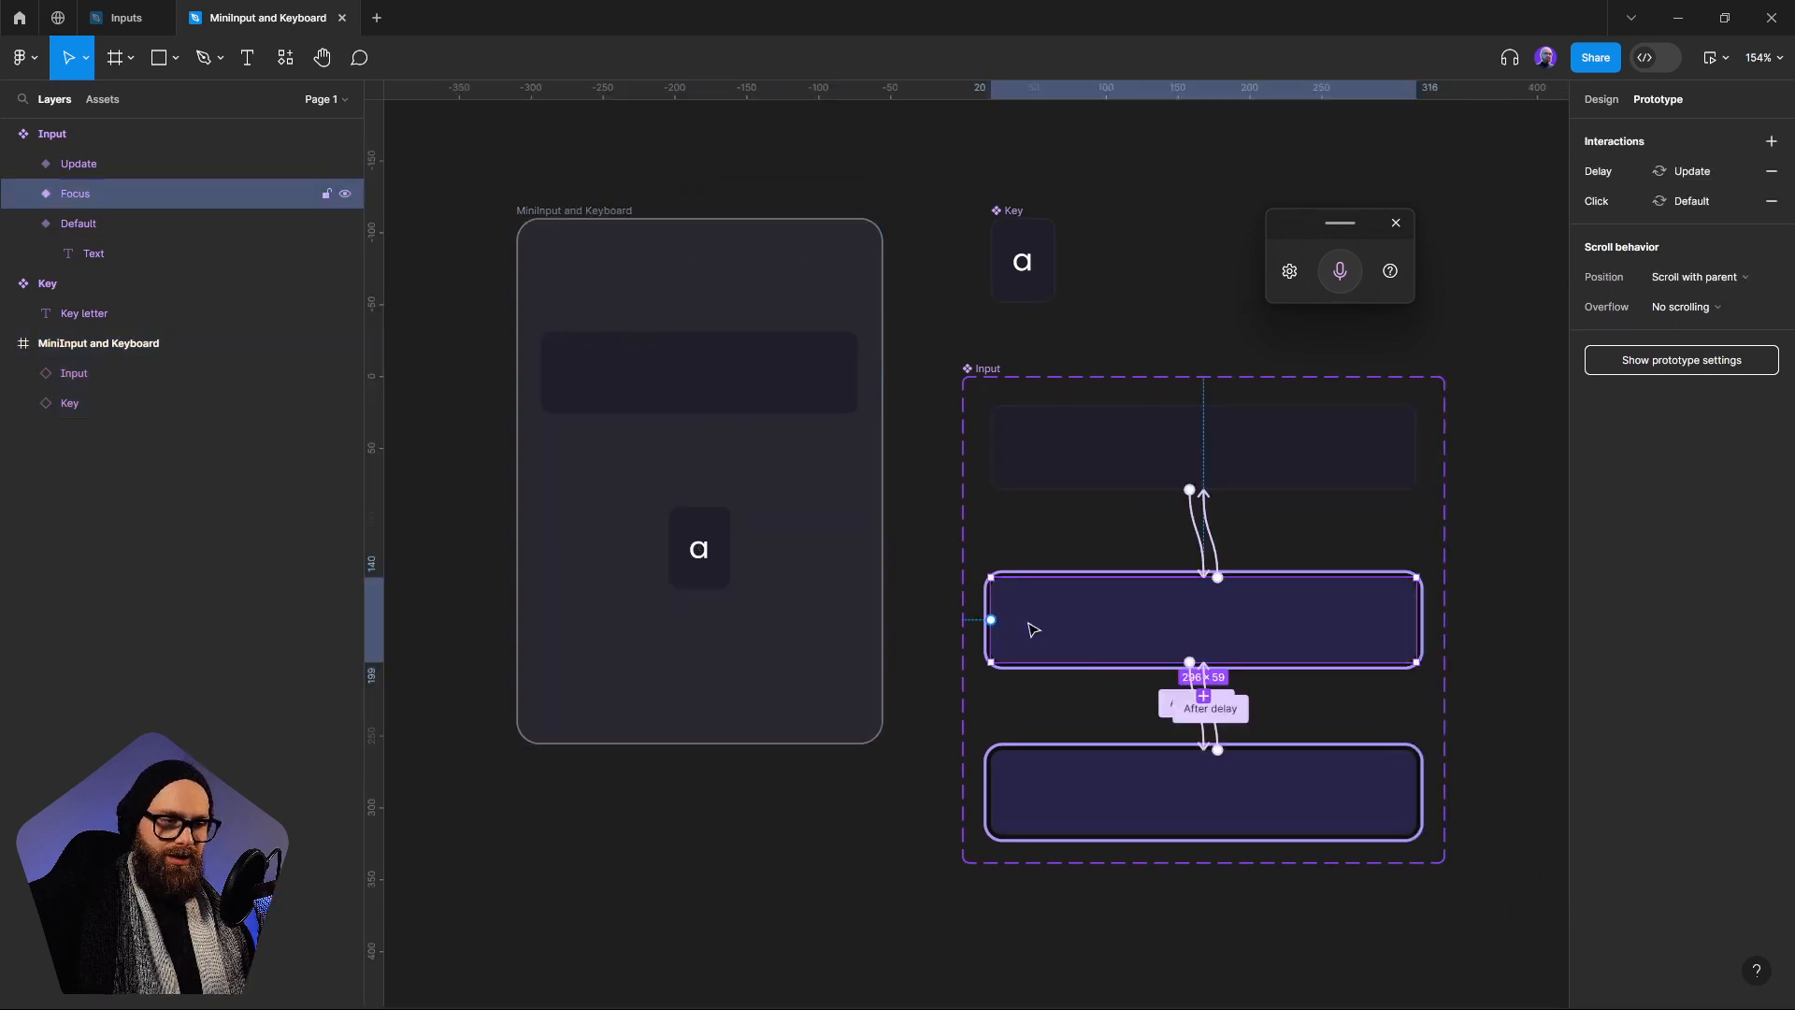
left_click(1599, 99)
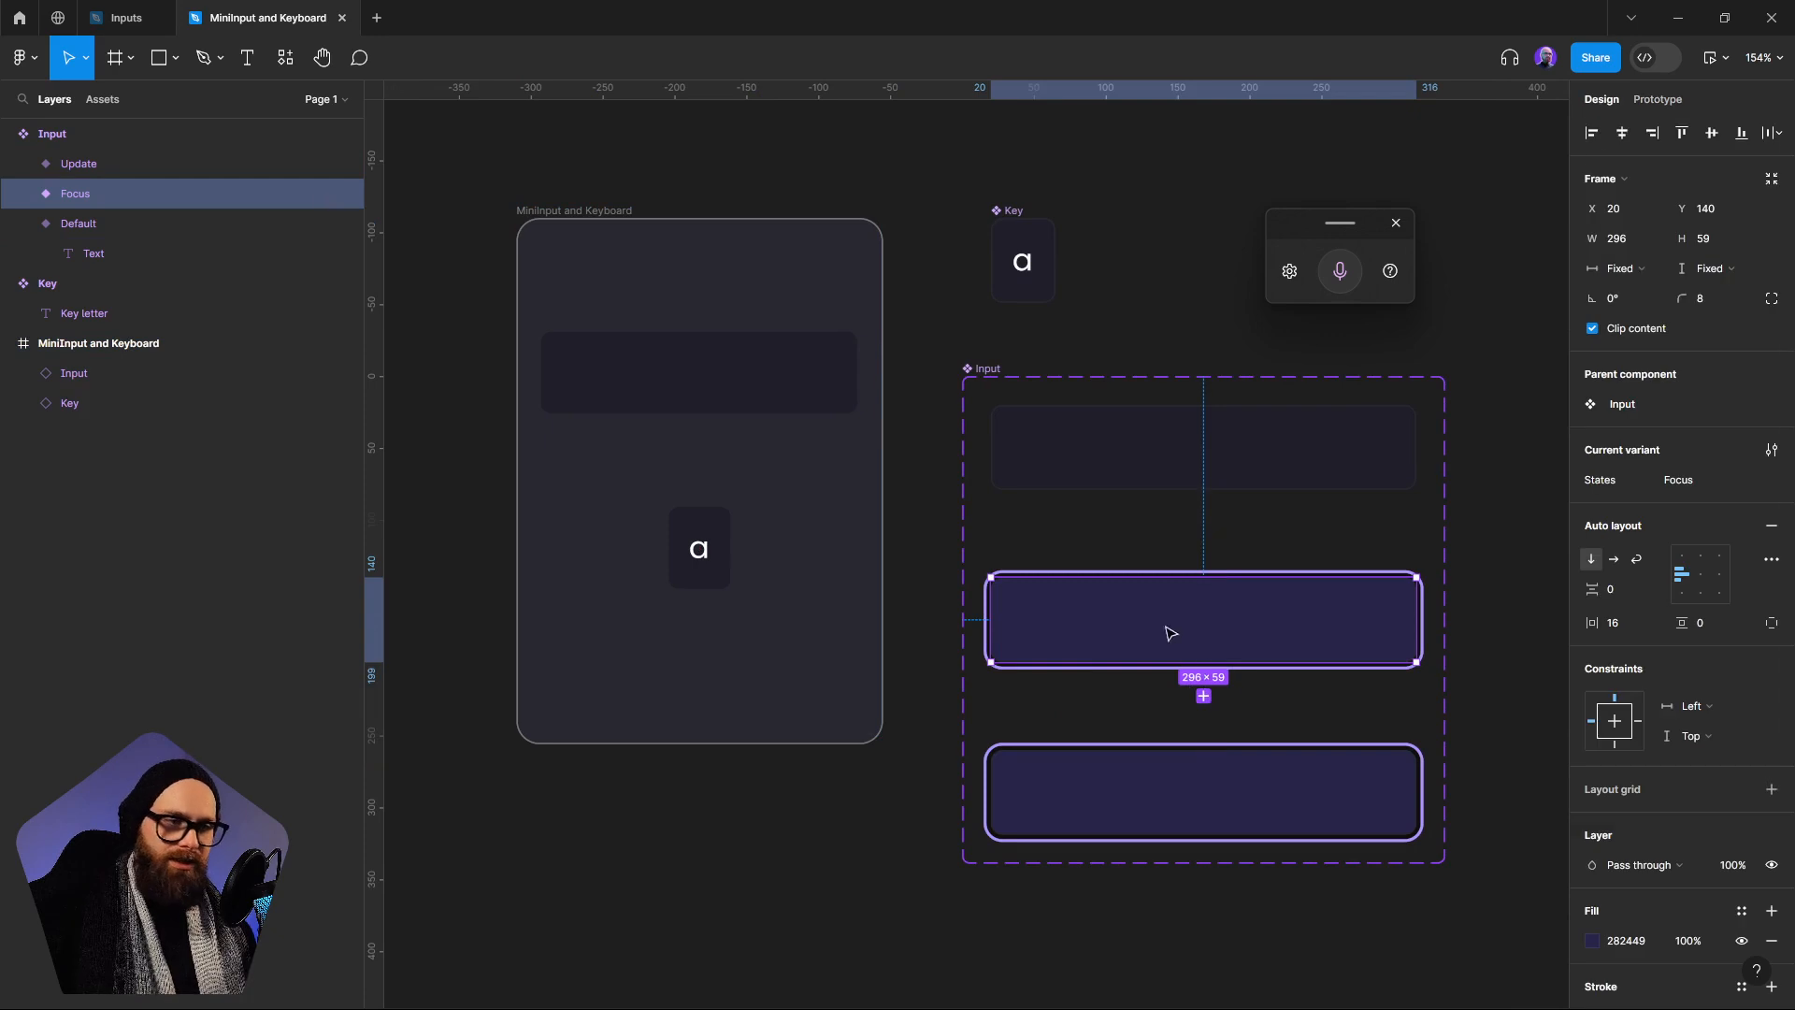
left_click(96, 250)
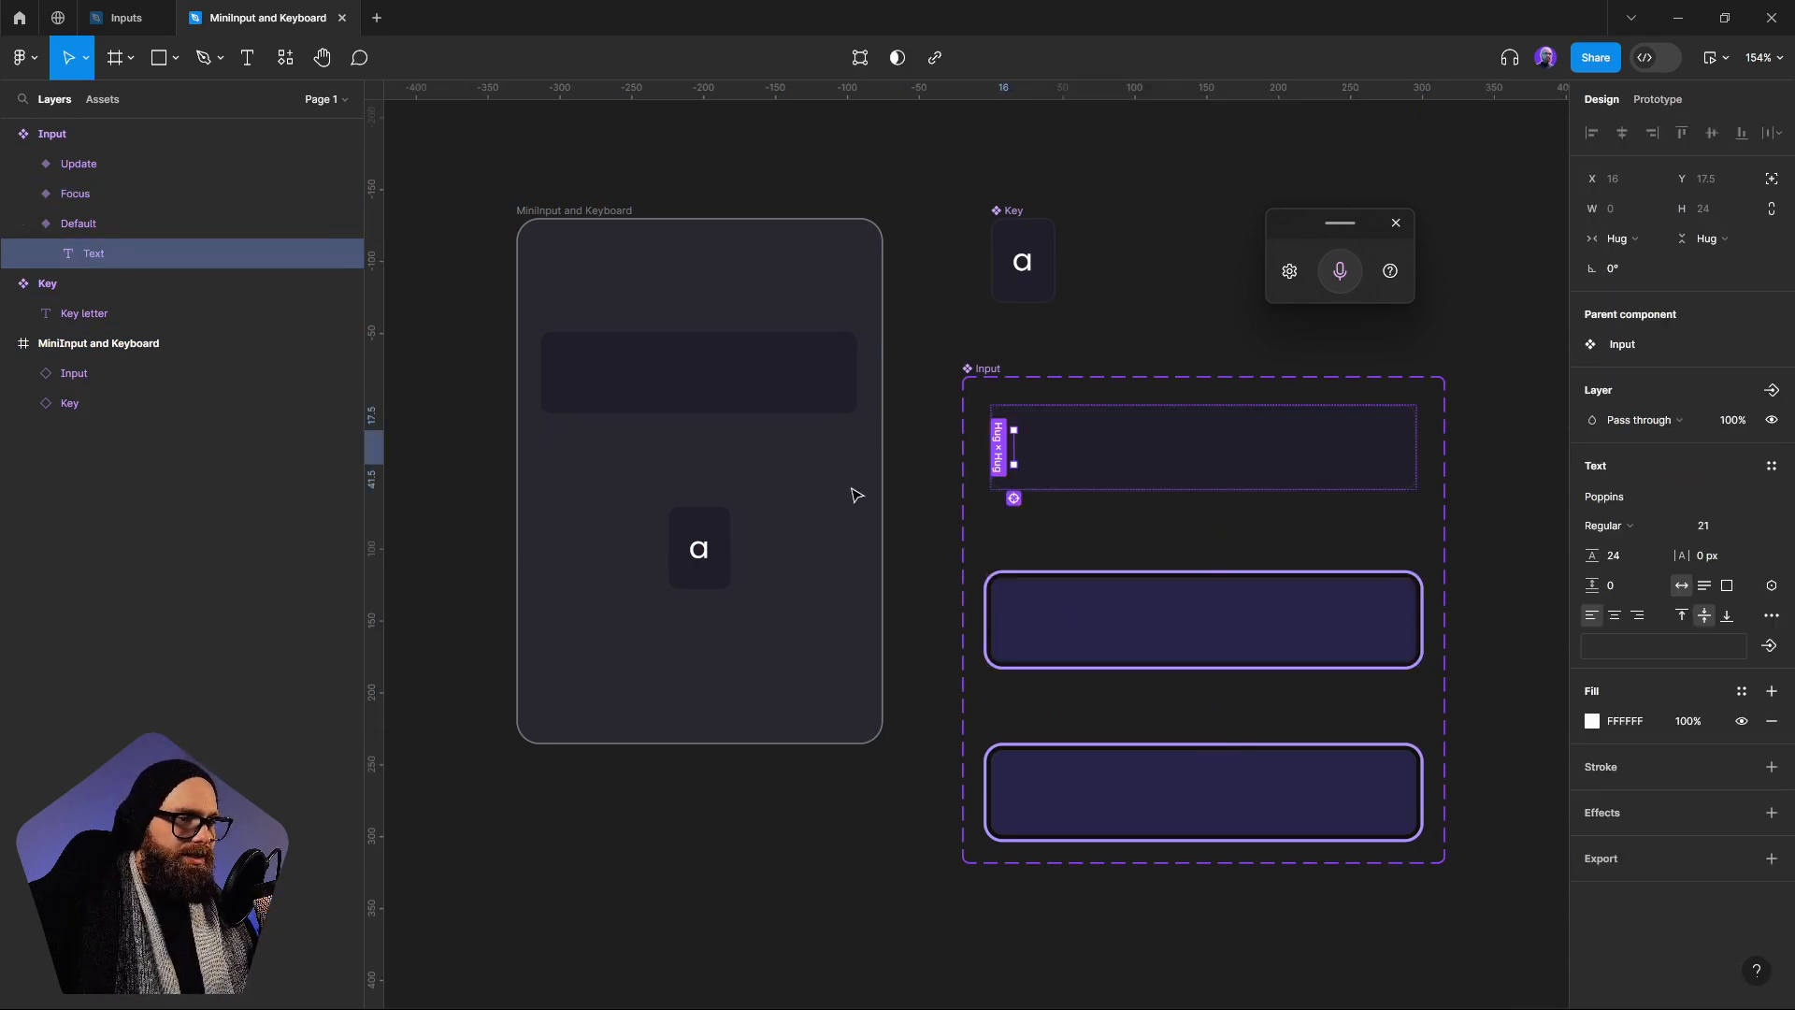
left_click(1016, 500)
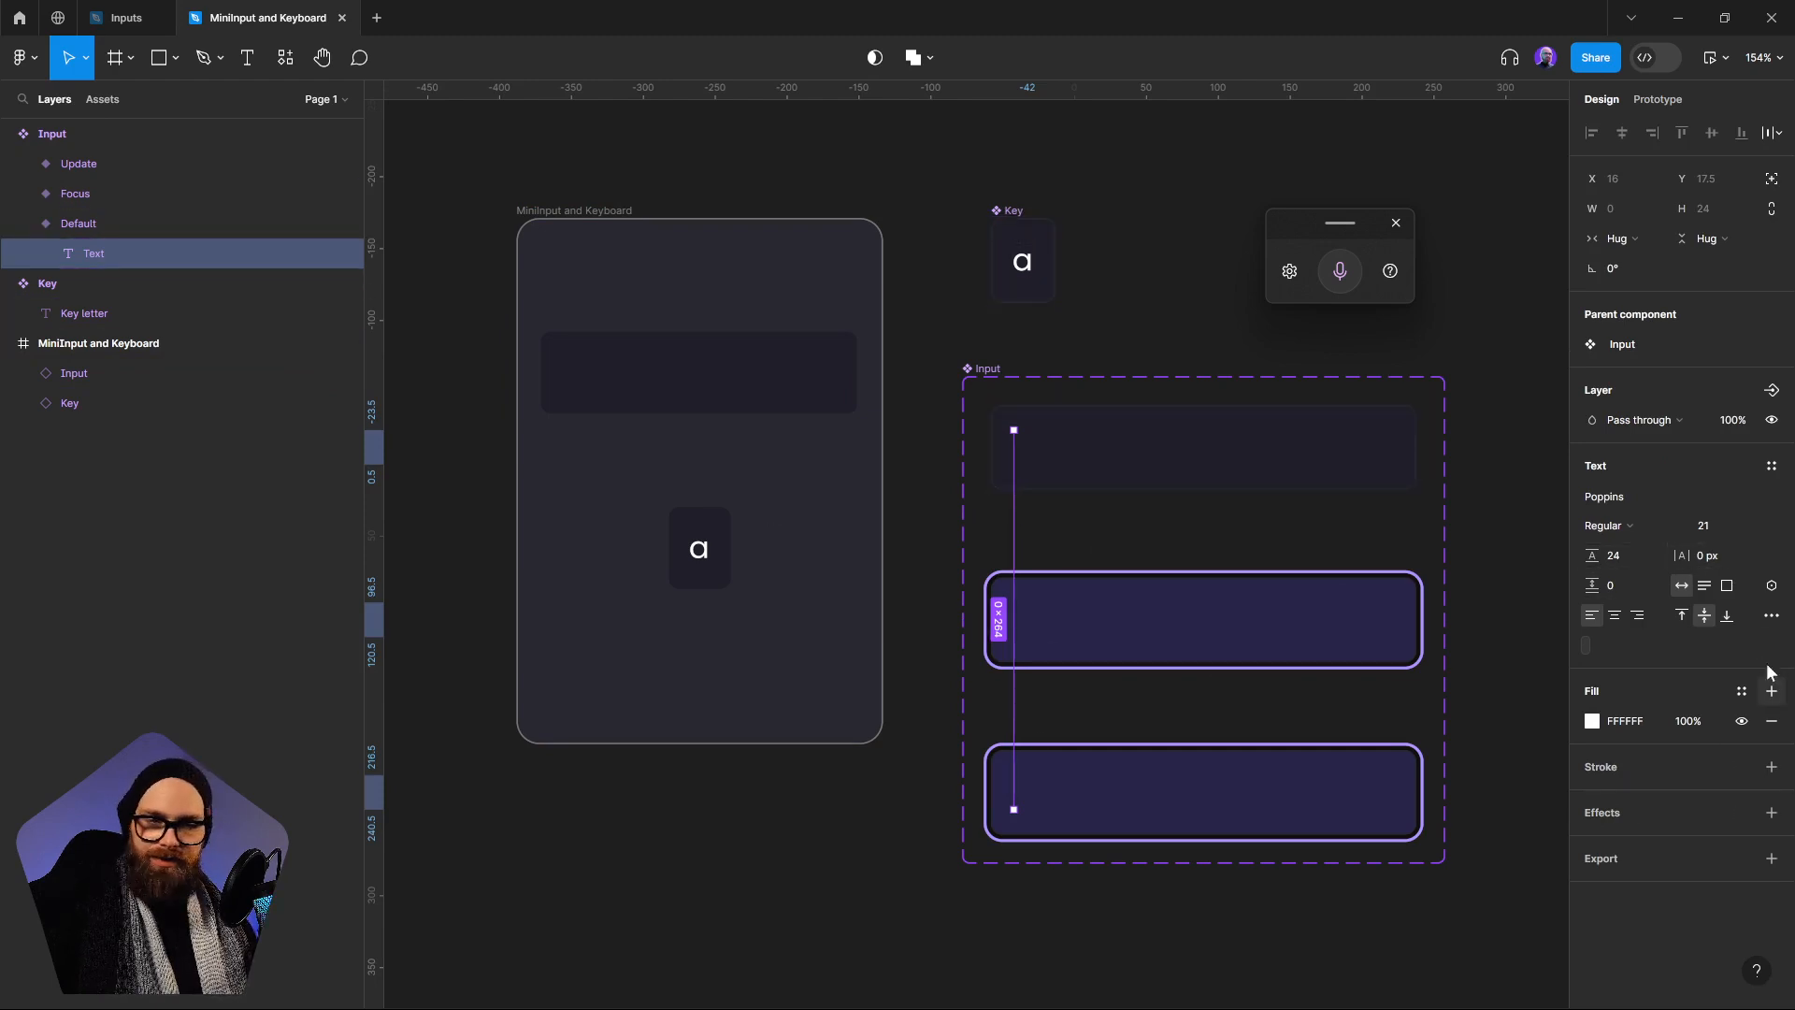
left_click(1772, 587)
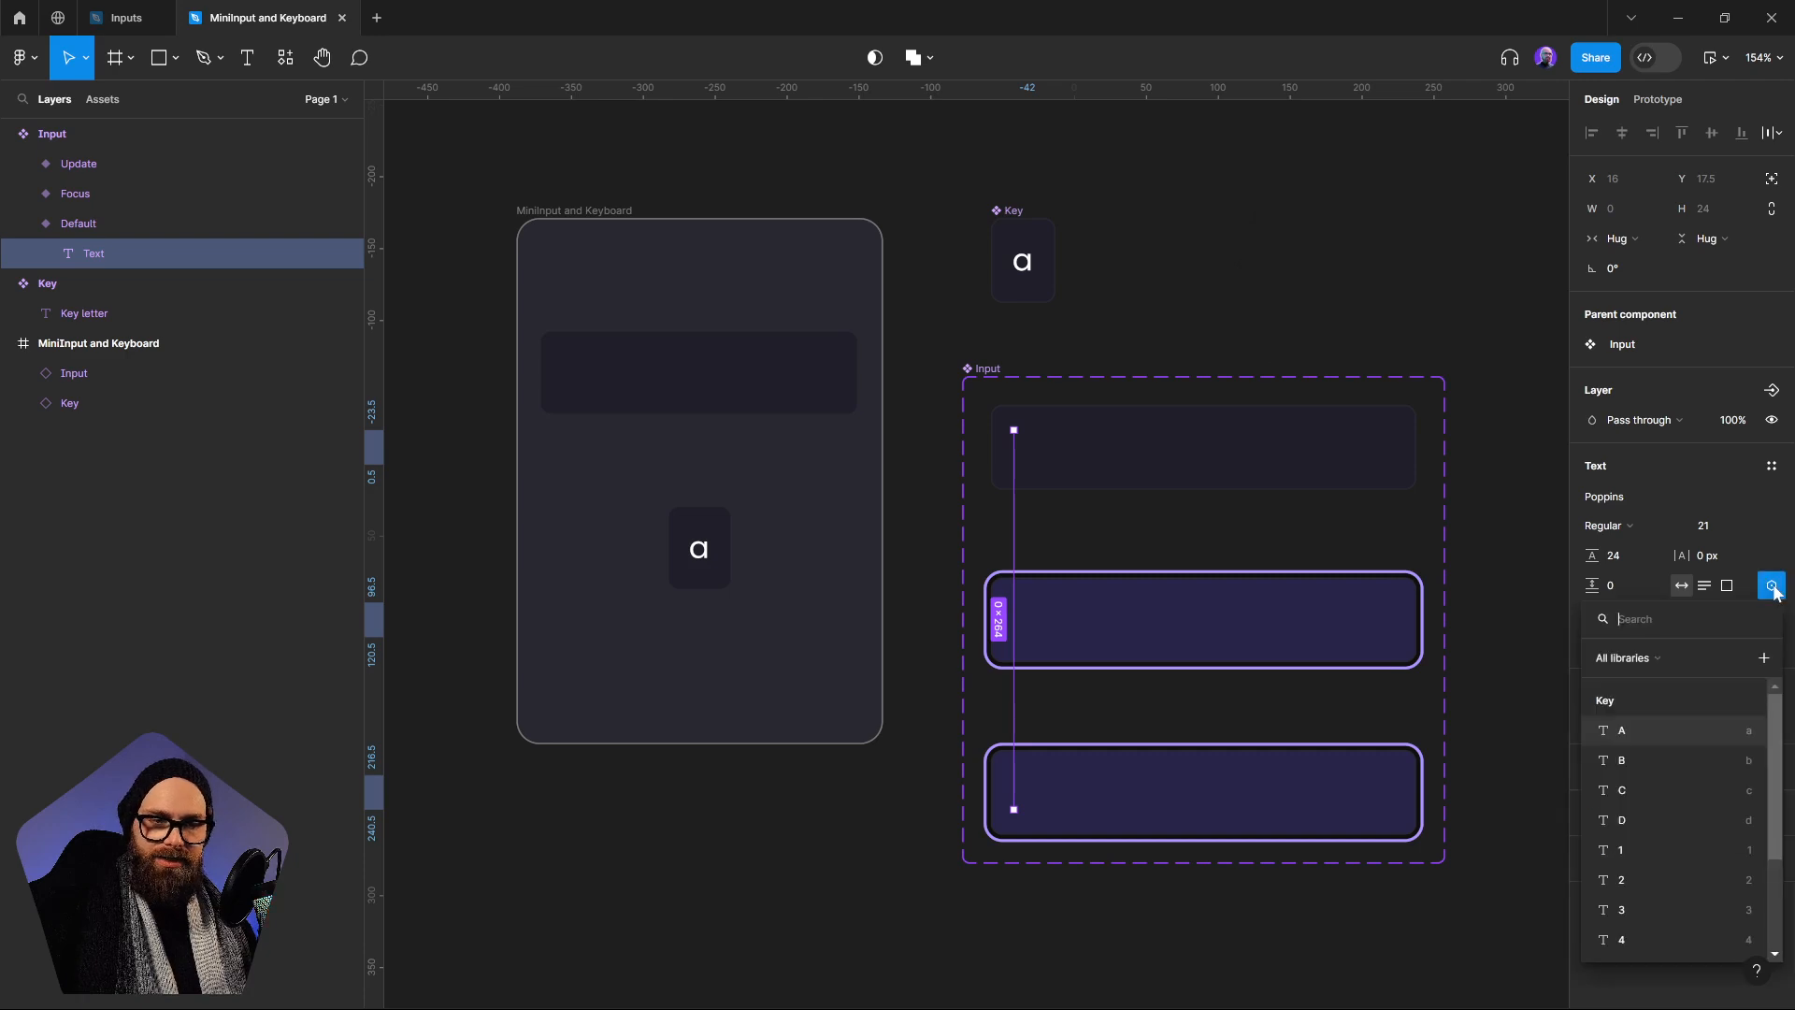
scroll(1775, 720, "down", 3)
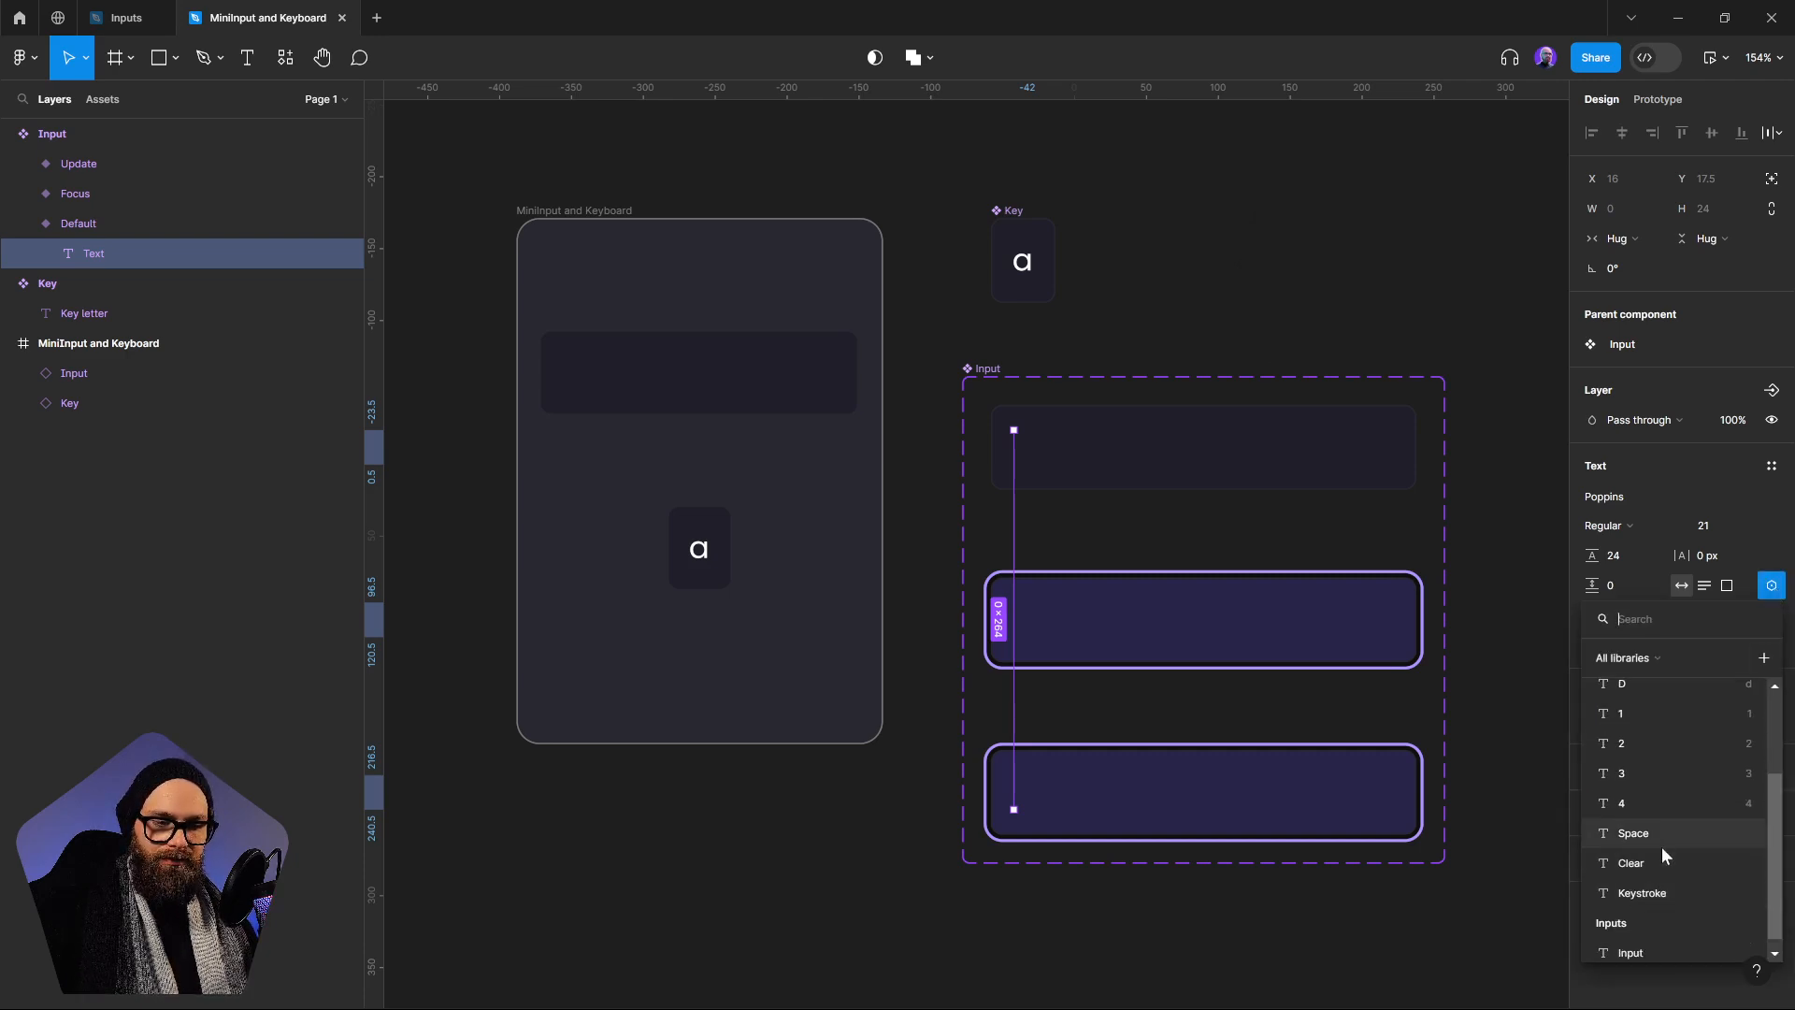
left_click(1648, 949)
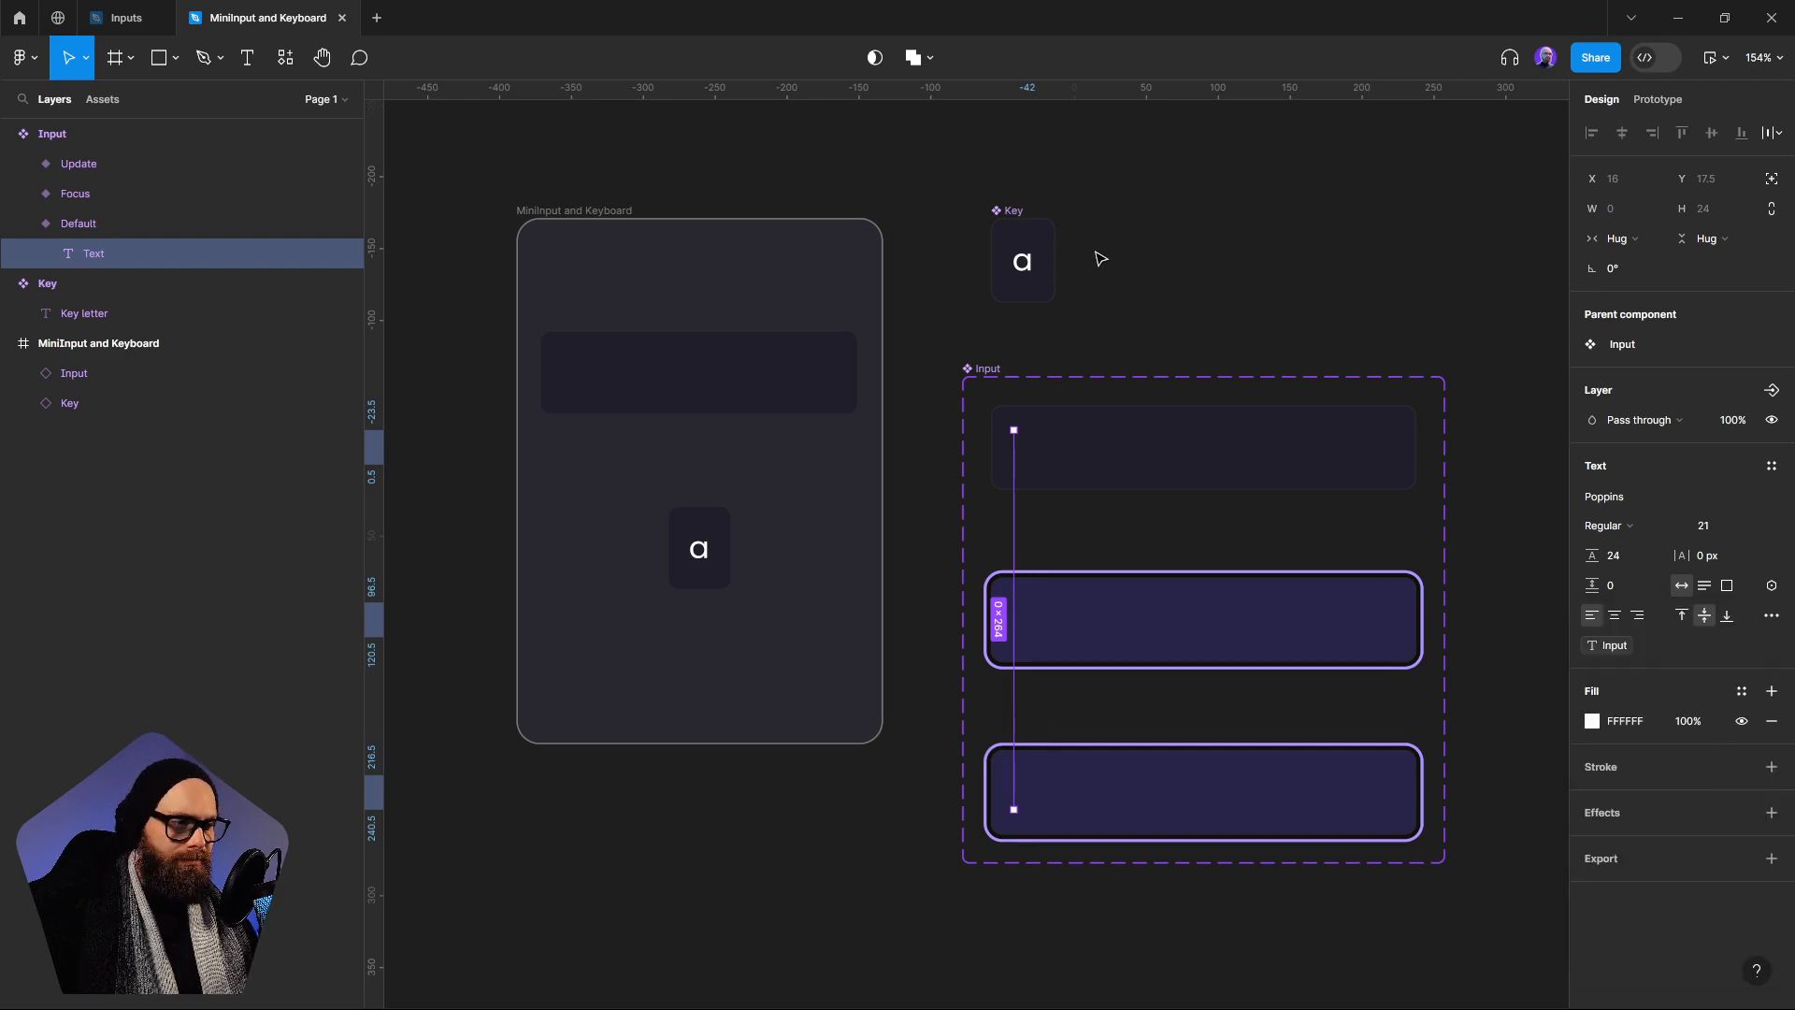
Add a flow starting point to the MiniInput and Keyboard frame
left_click(994, 341)
left_click(590, 213)
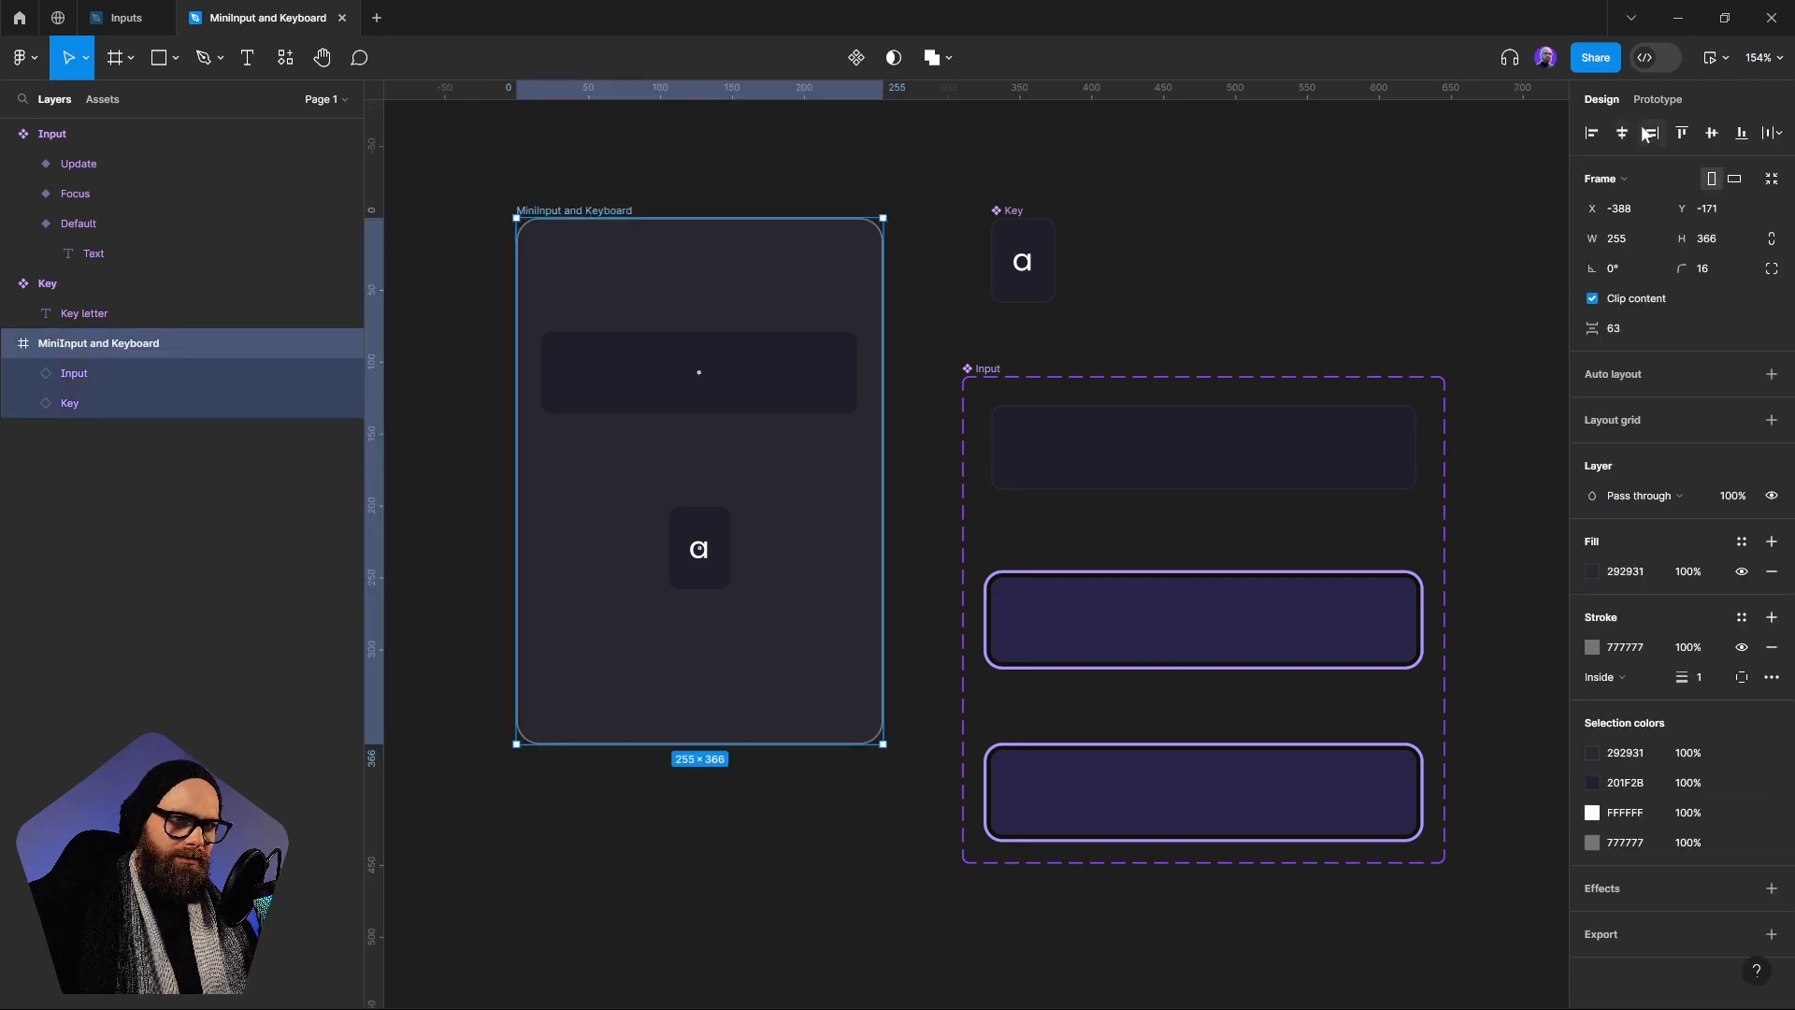
left_click(1656, 99)
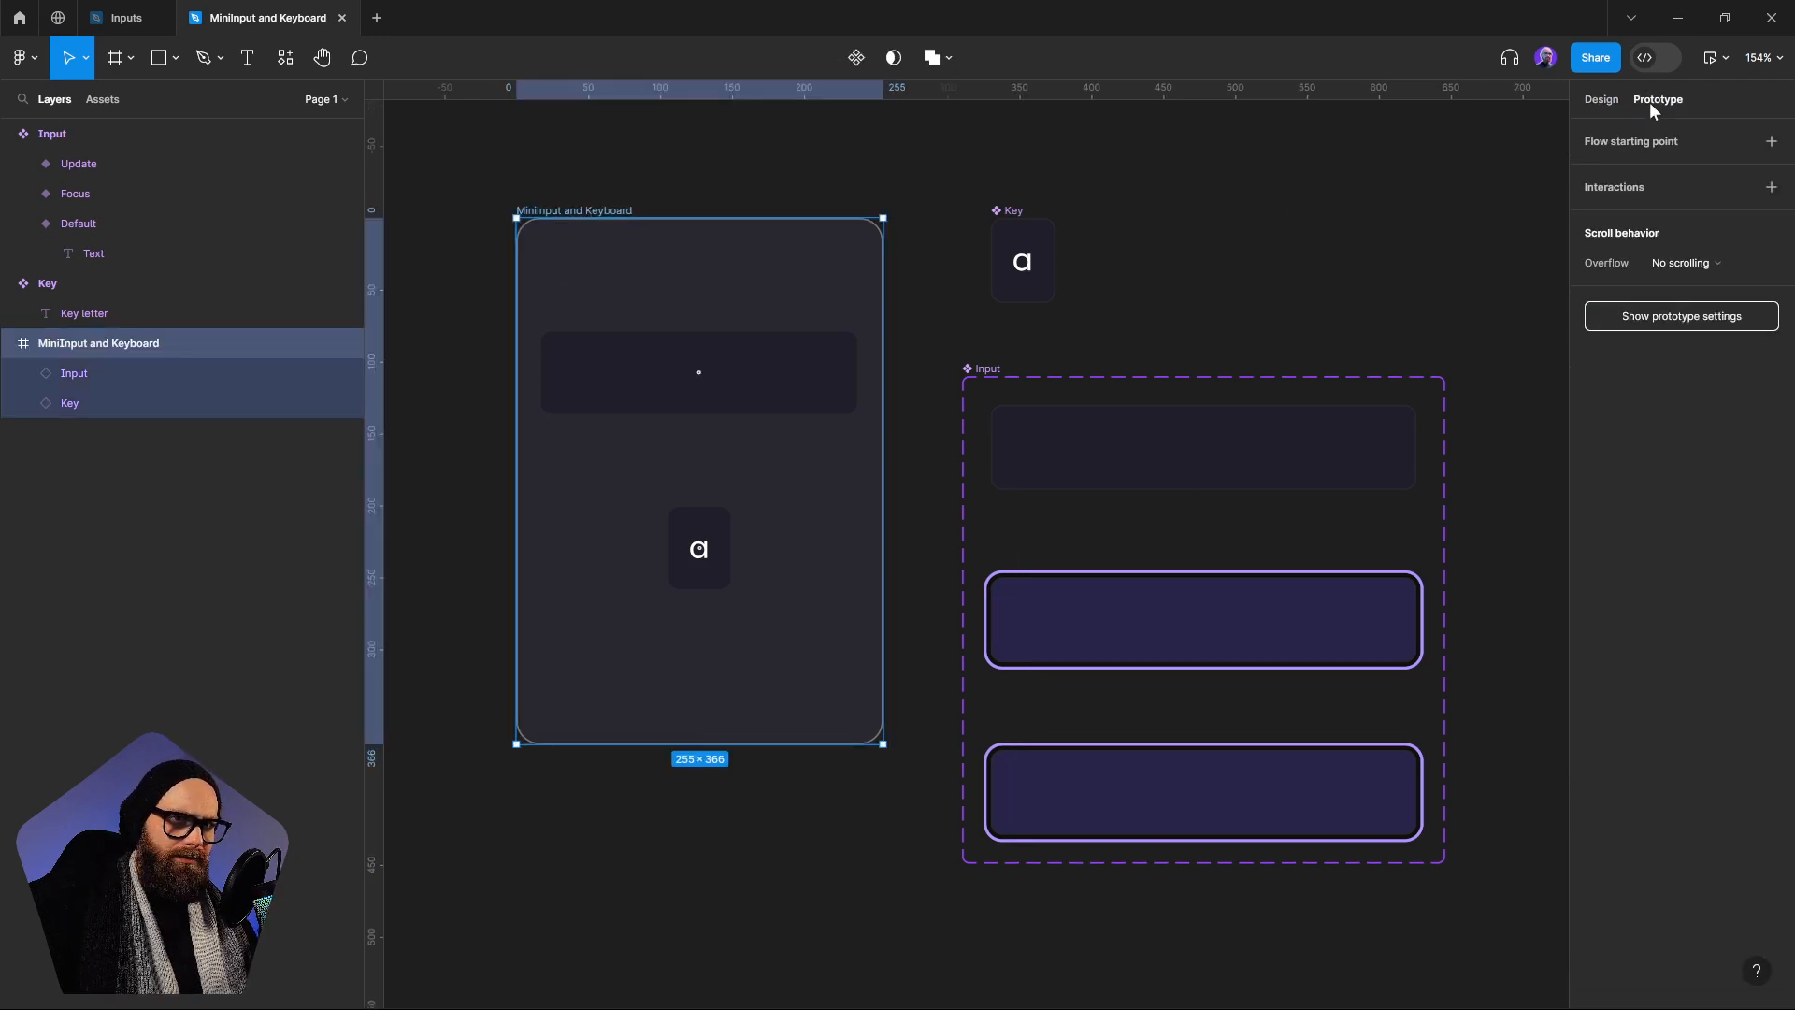
left_click(1772, 144)
Preview the flow, focus the Input and test entering a letter with the a key
left_click(506, 230)
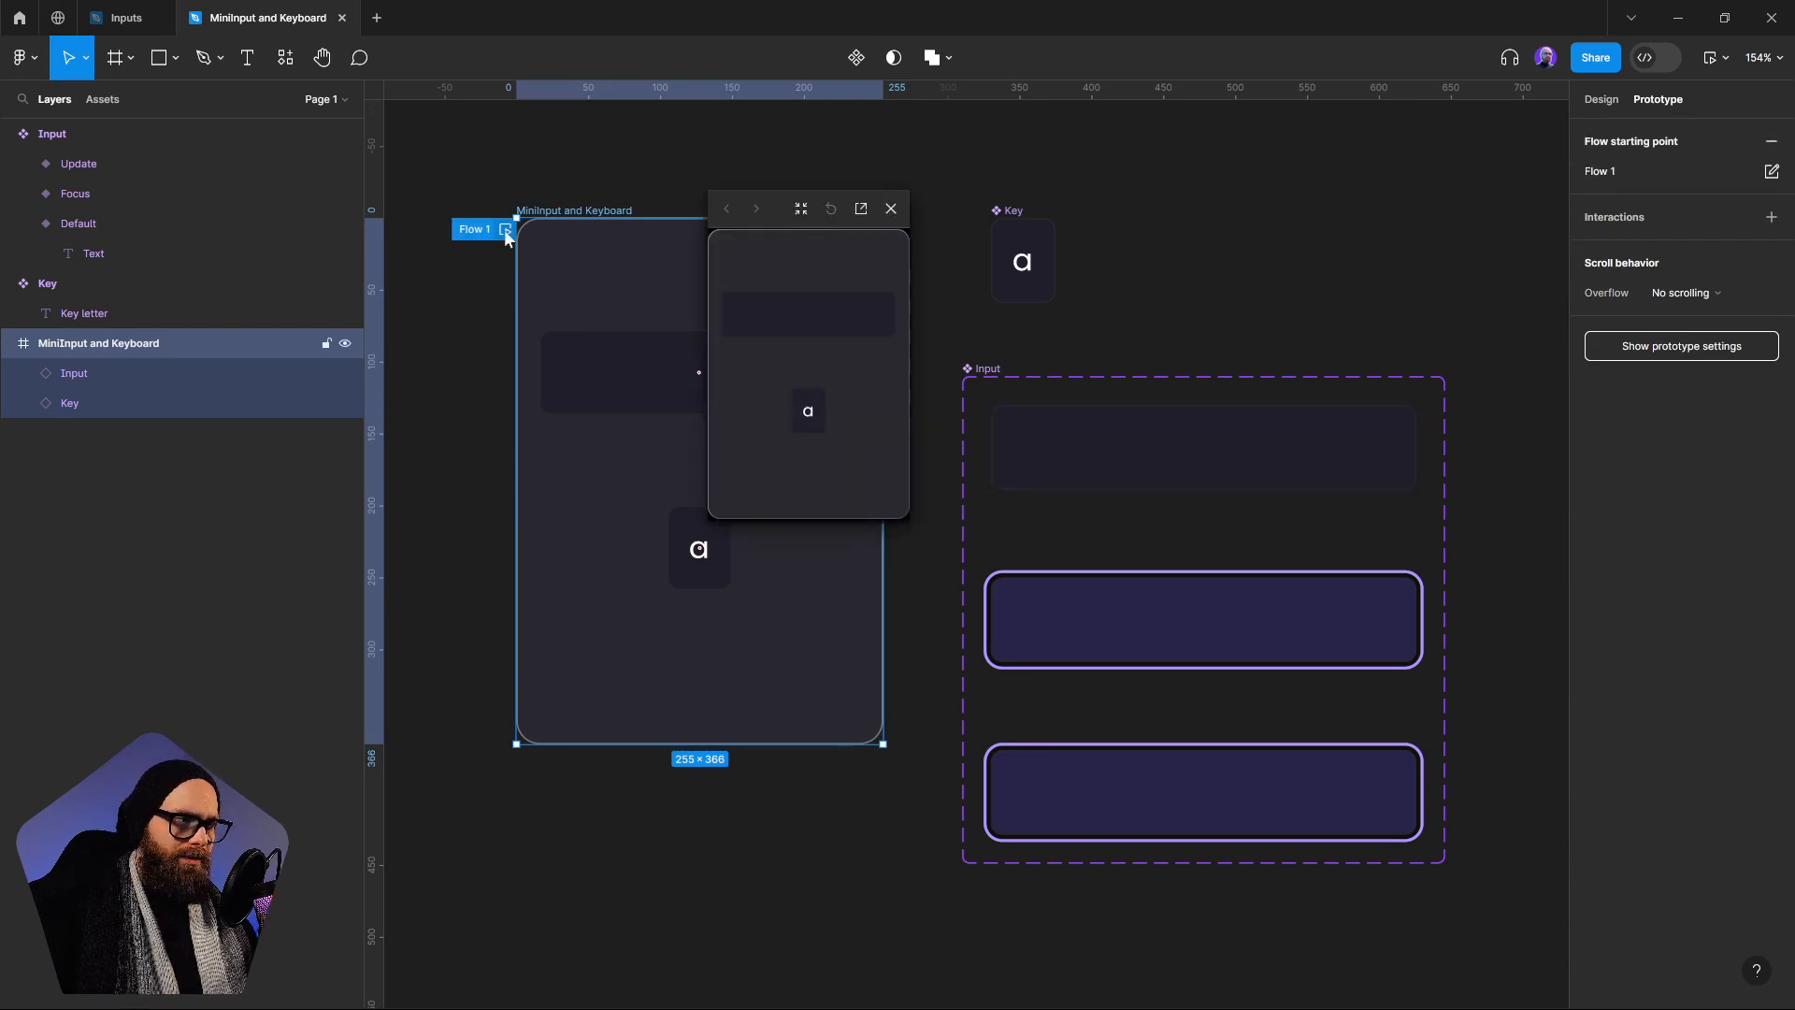
left_click(787, 339)
left_click(803, 410)
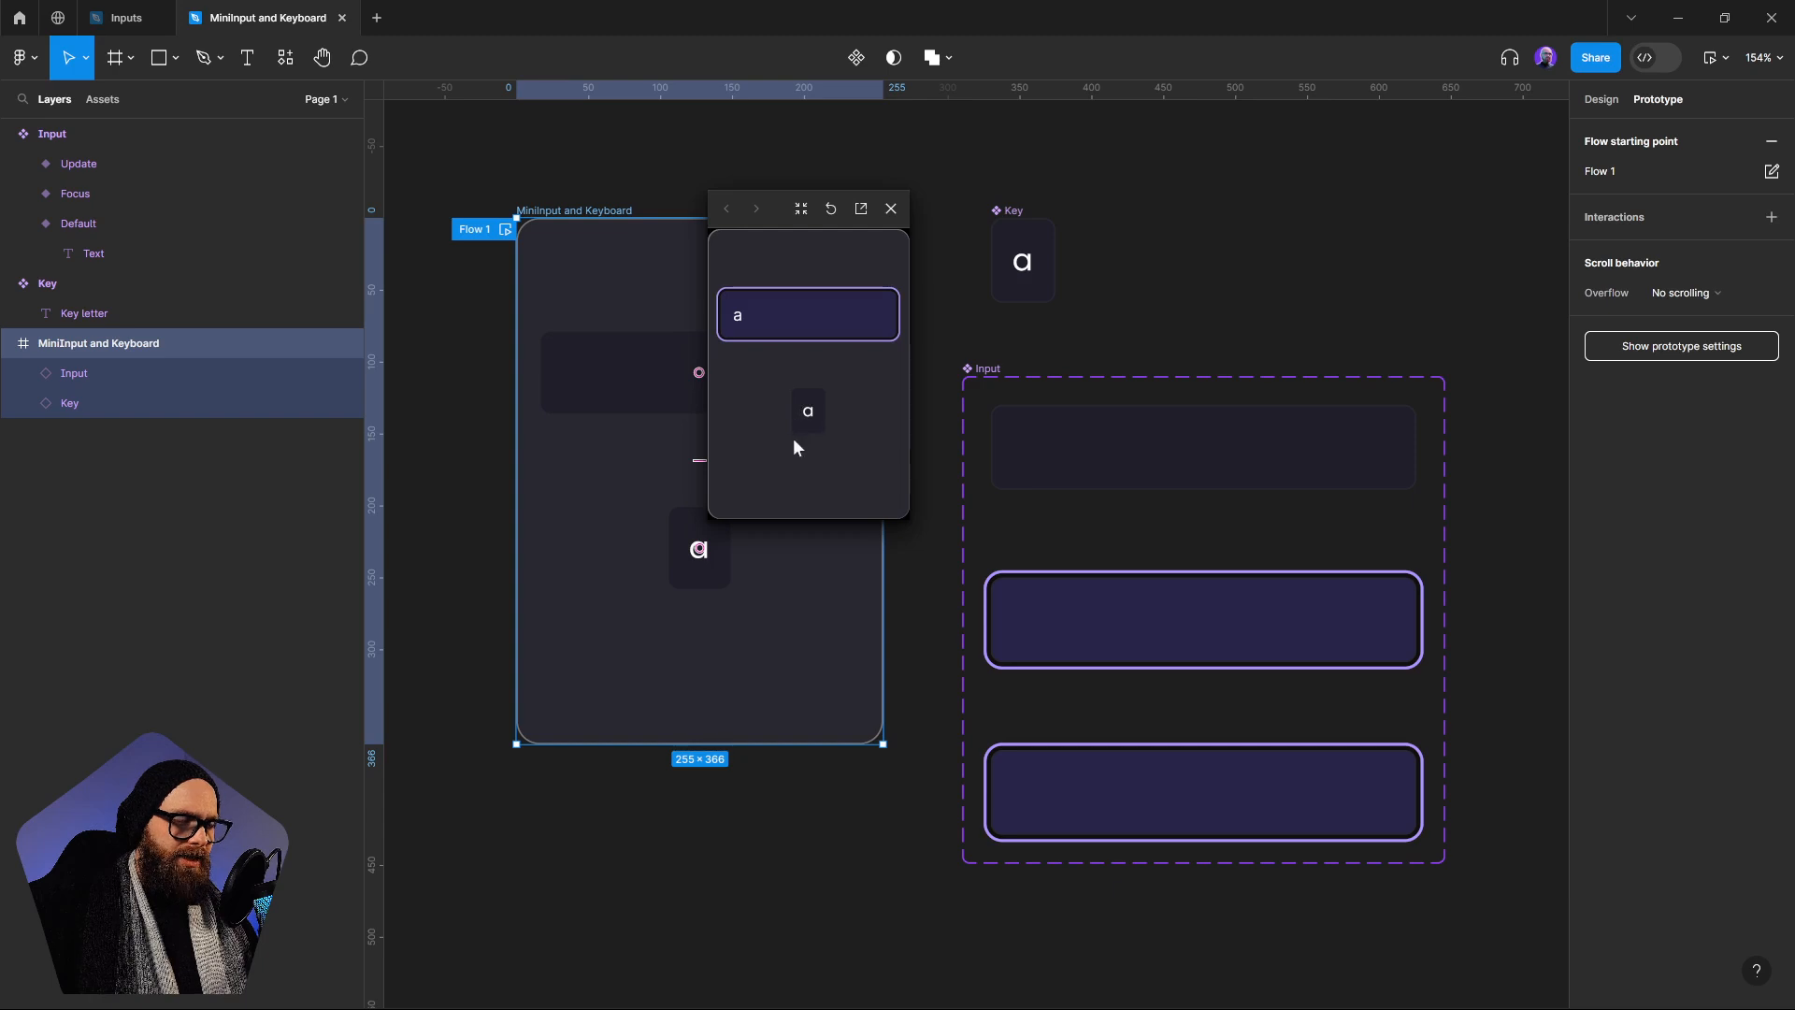
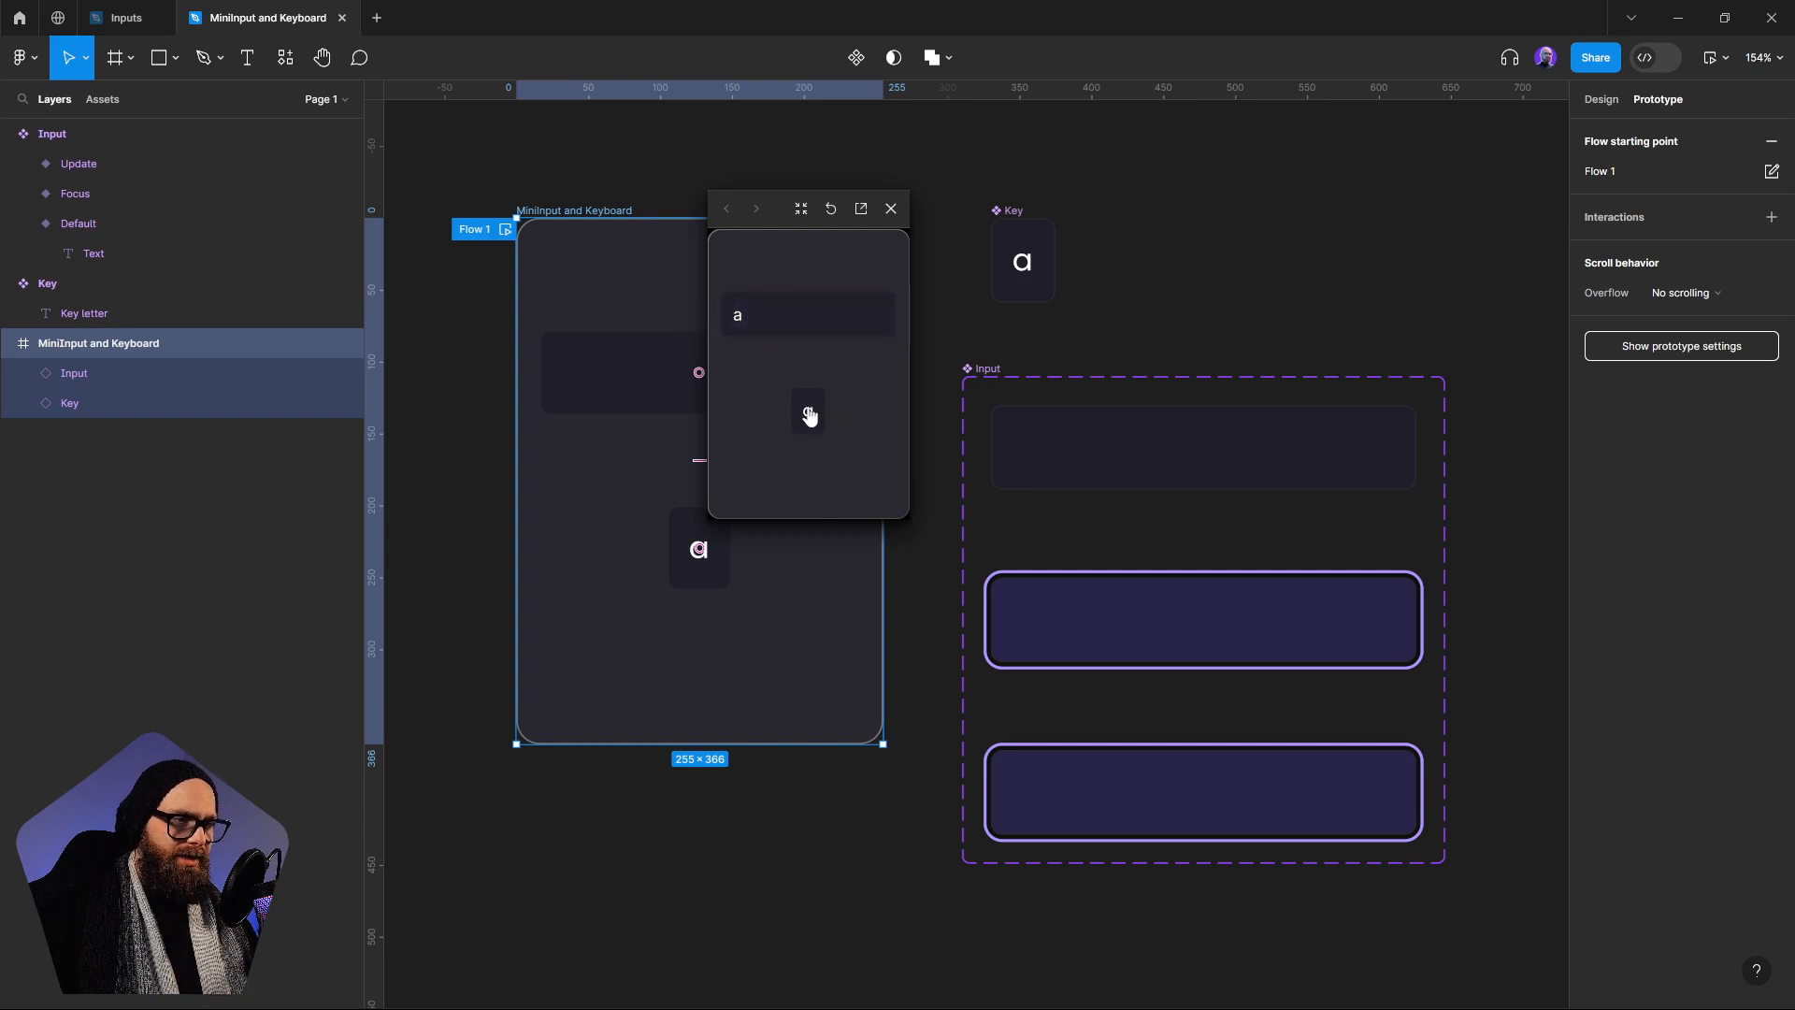
In the Update variant's After delay interaction, change the conditional Set variable action so Input is set to Input + Keystroke
left_click(890, 209)
left_click(1215, 318)
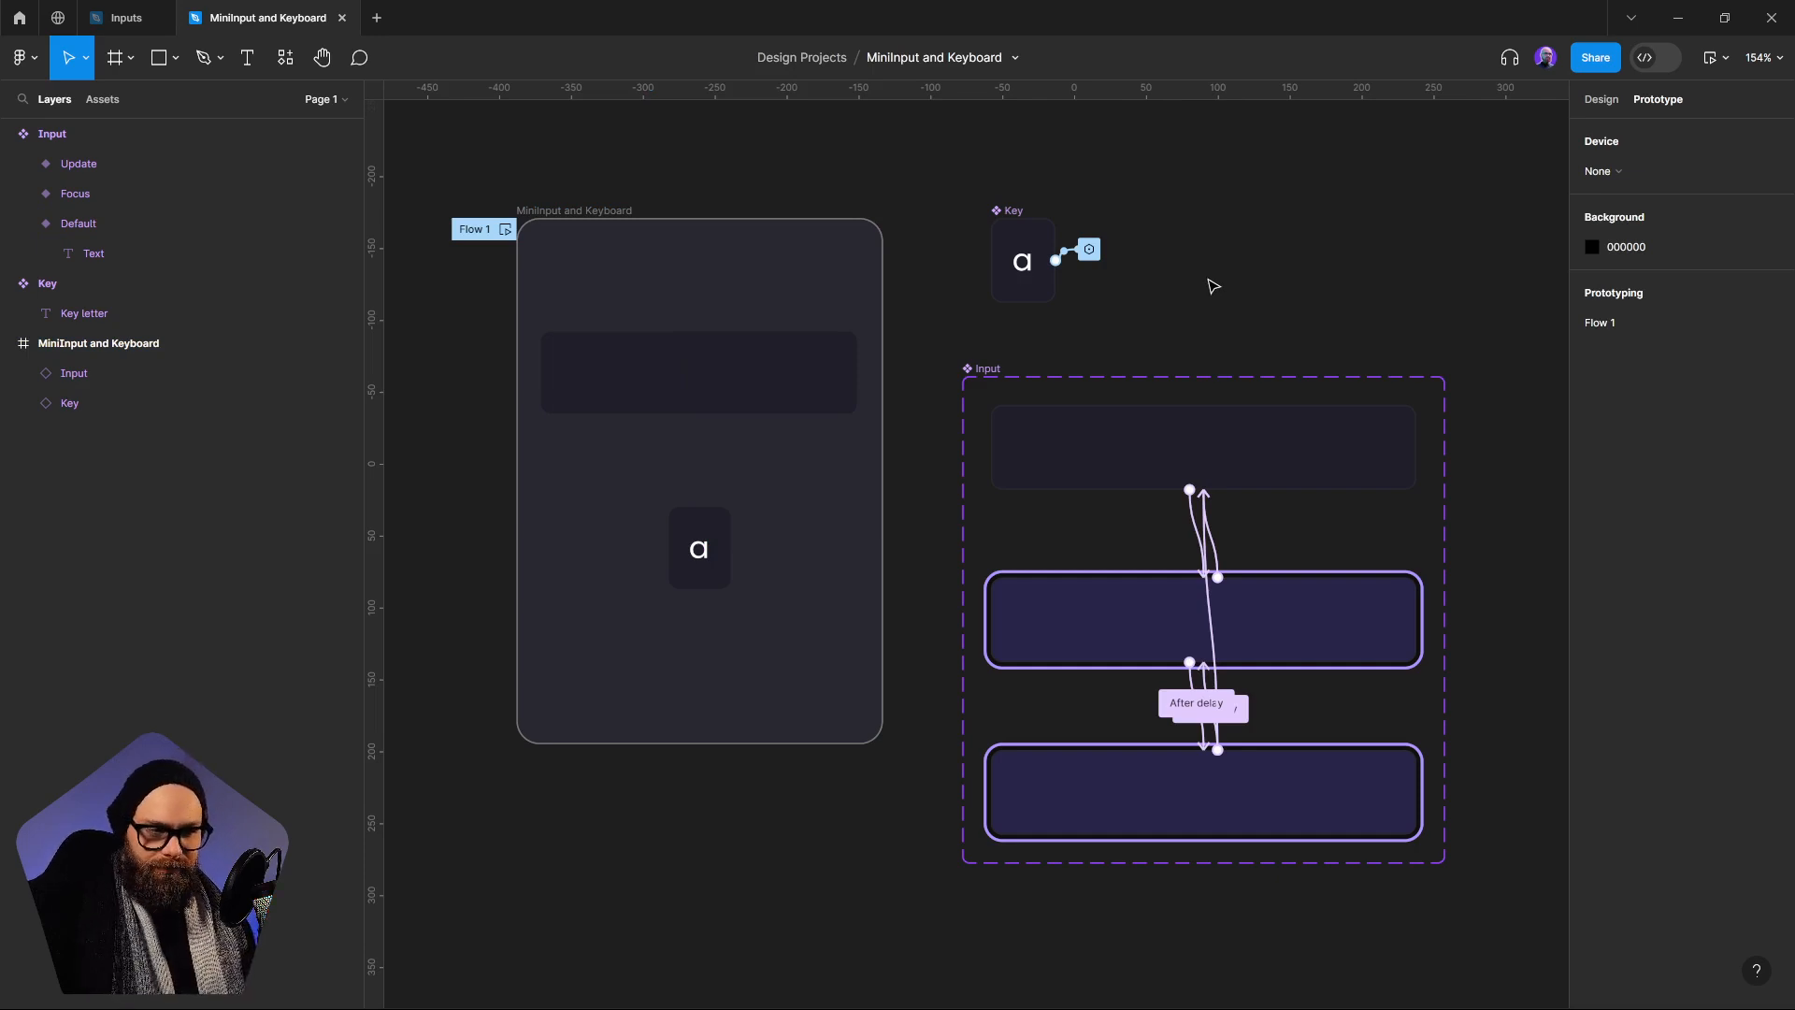
left_click(1216, 711)
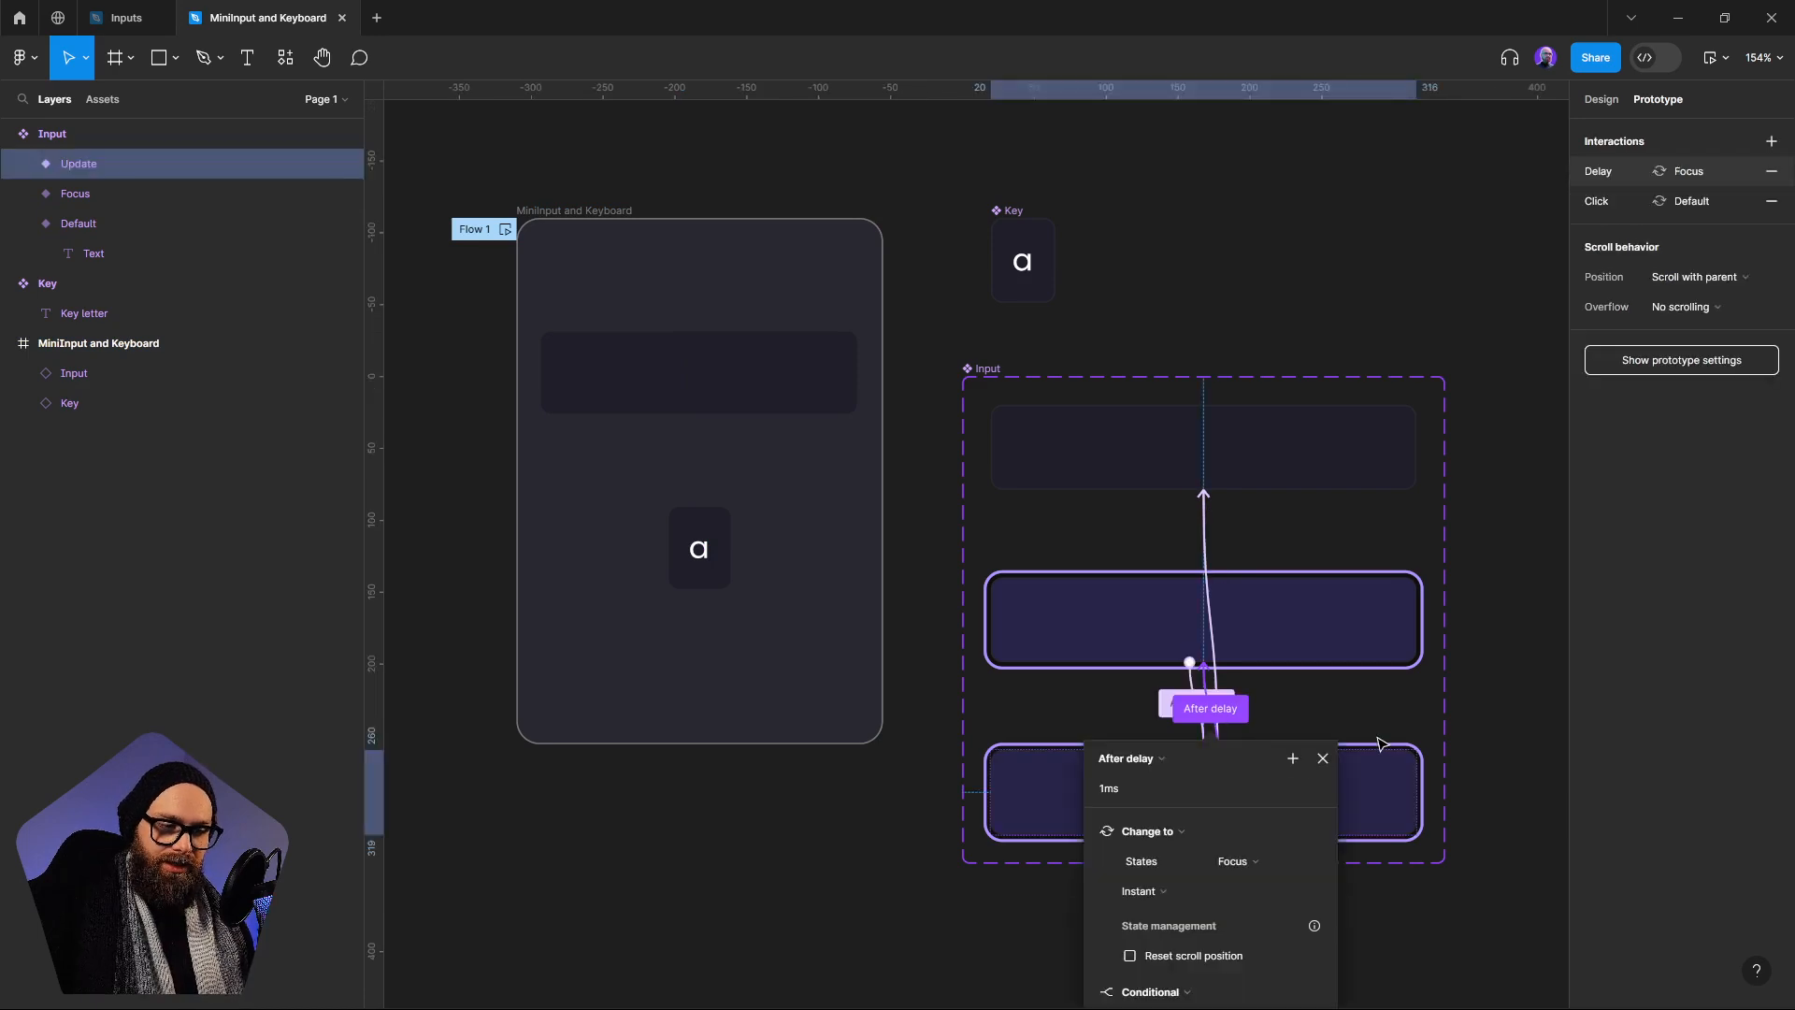
scroll(1377, 743, "down", 5)
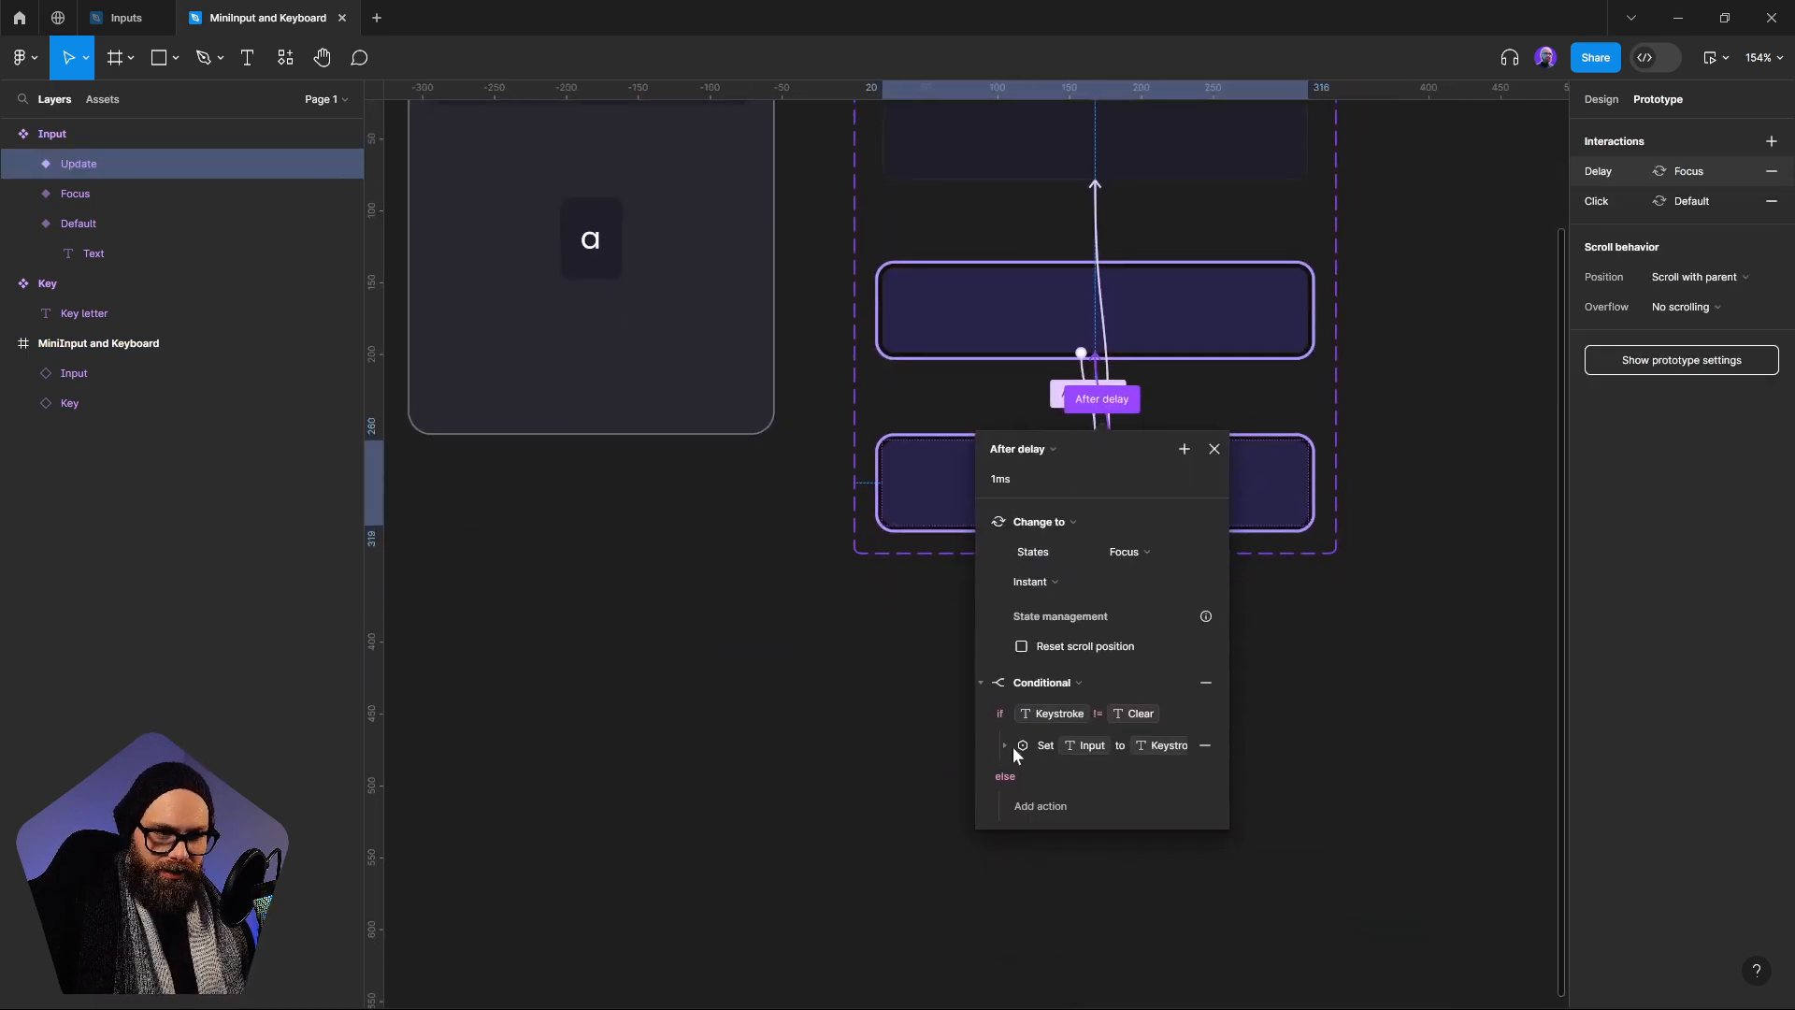
left_click(1004, 746)
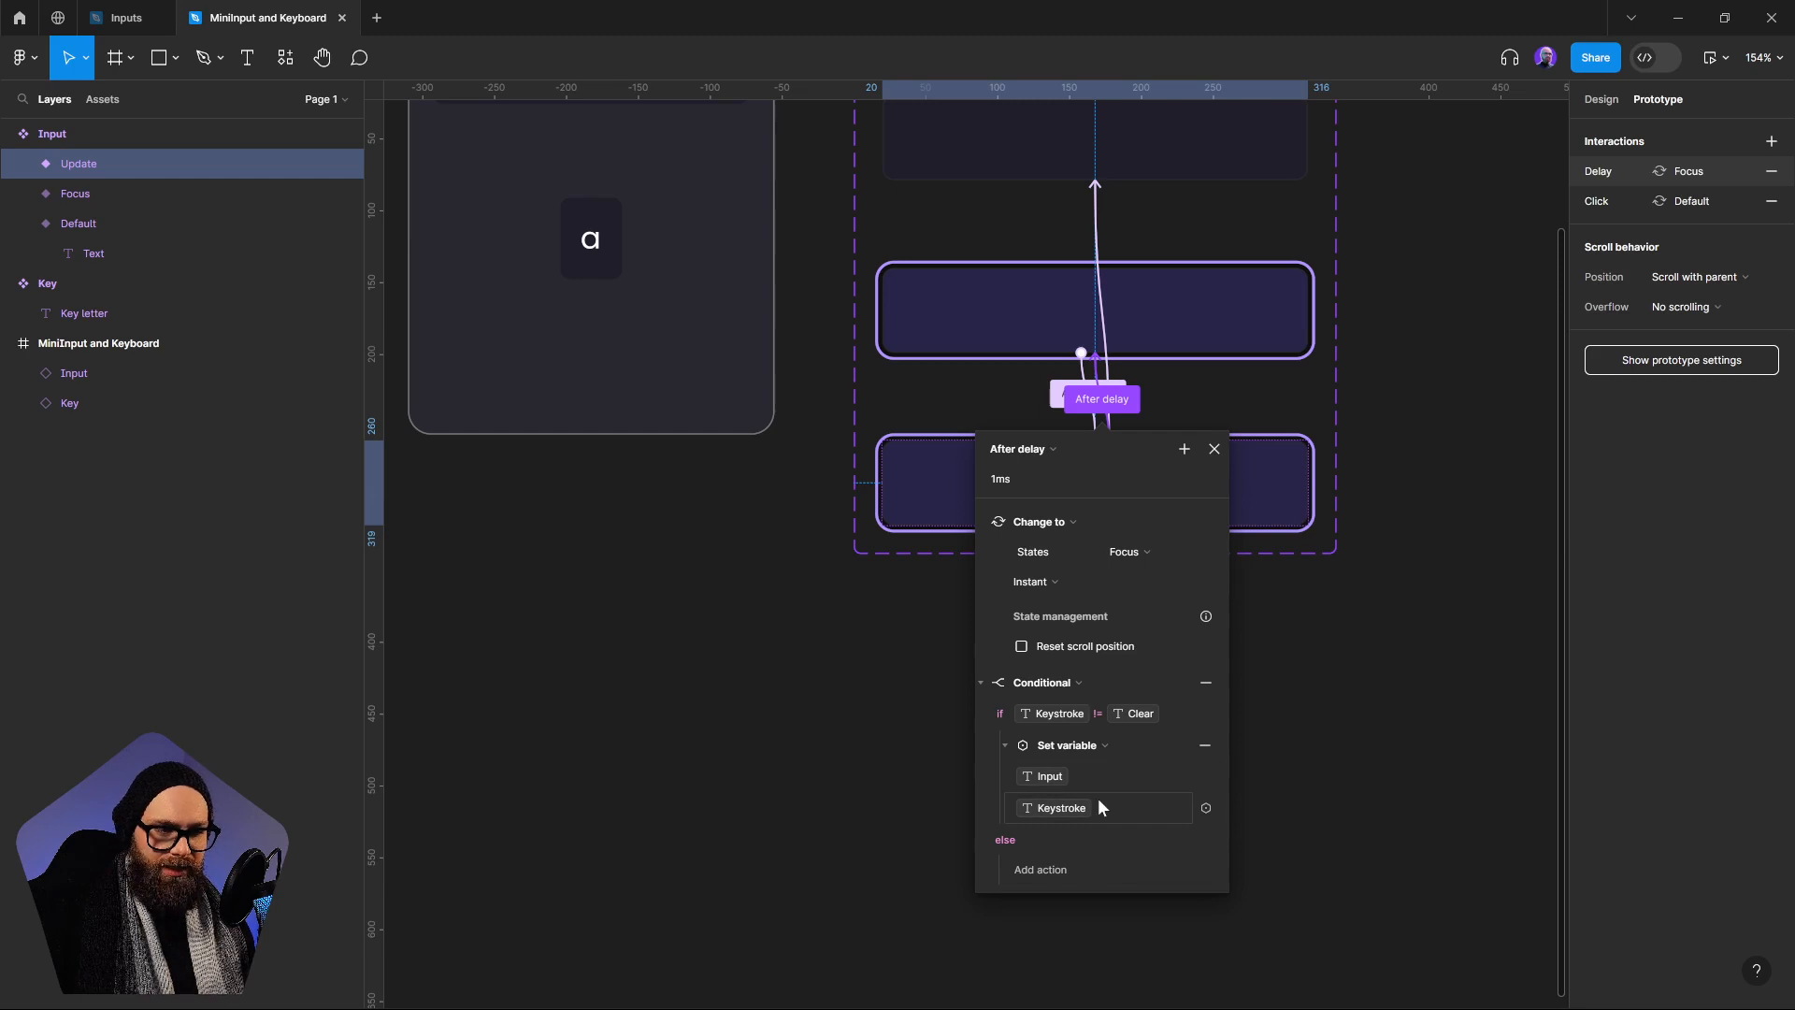
left_click(1039, 810)
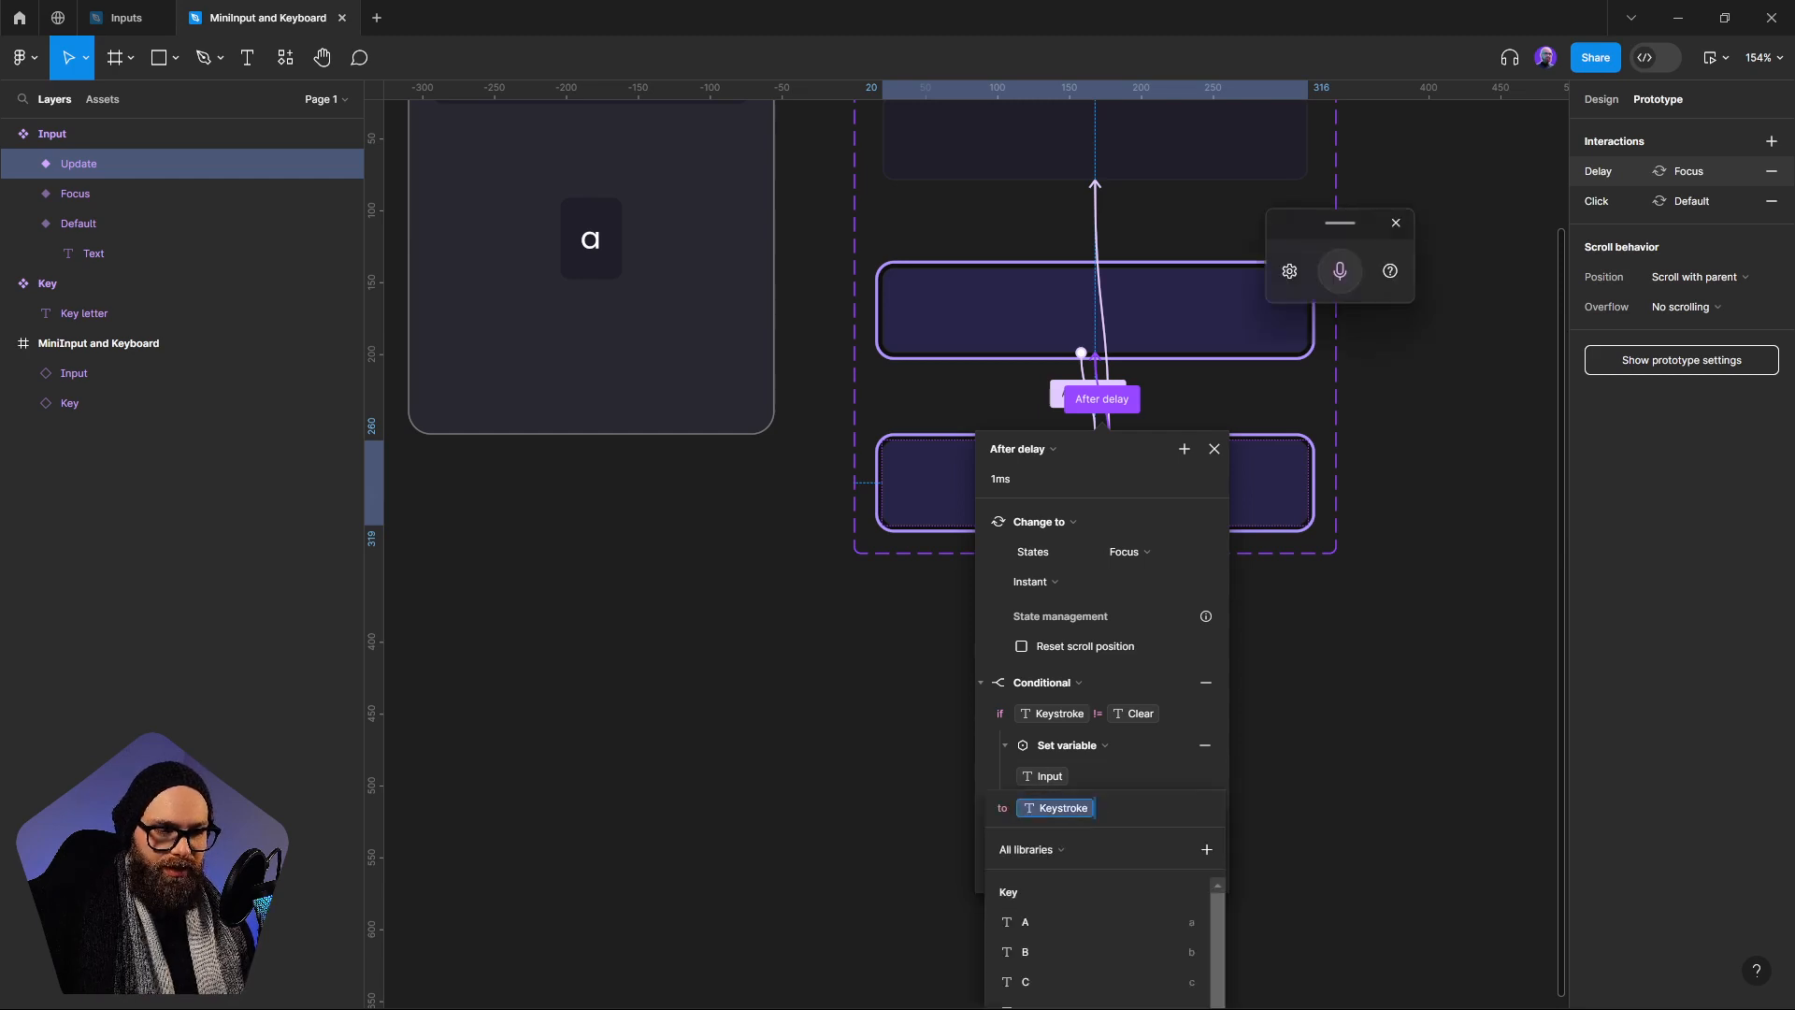
left_click(1019, 807)
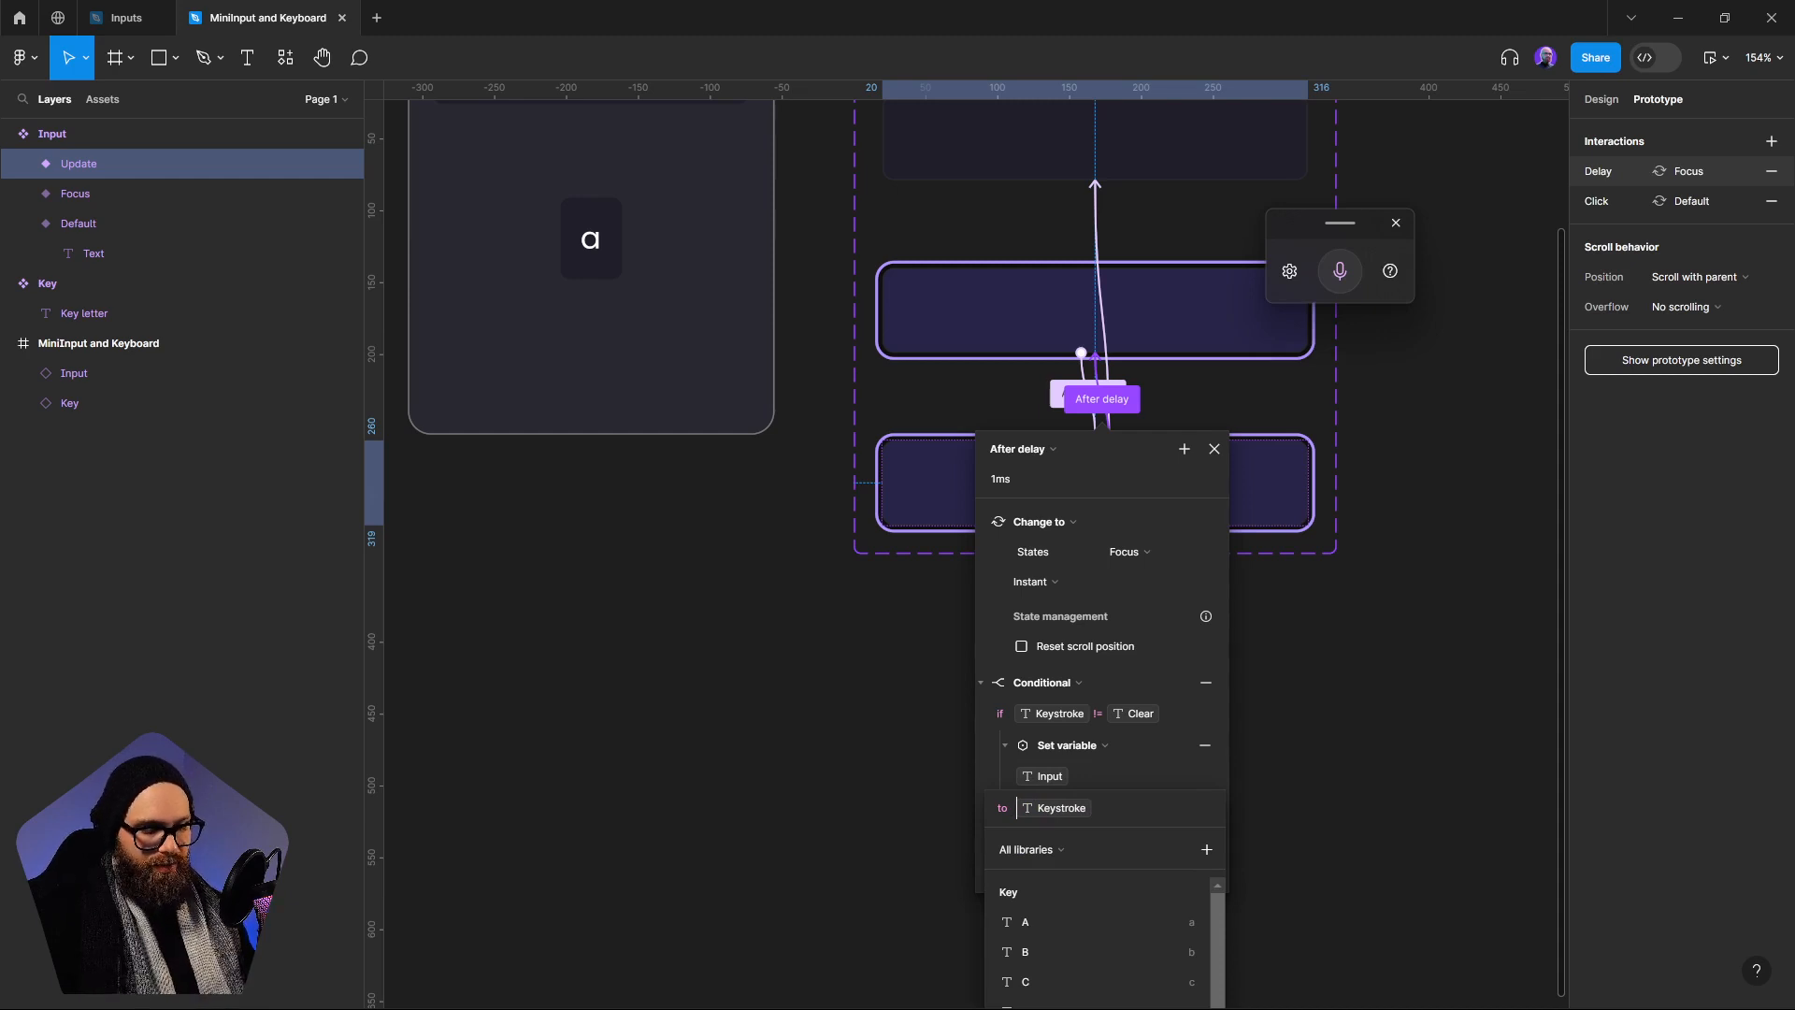
type("i")
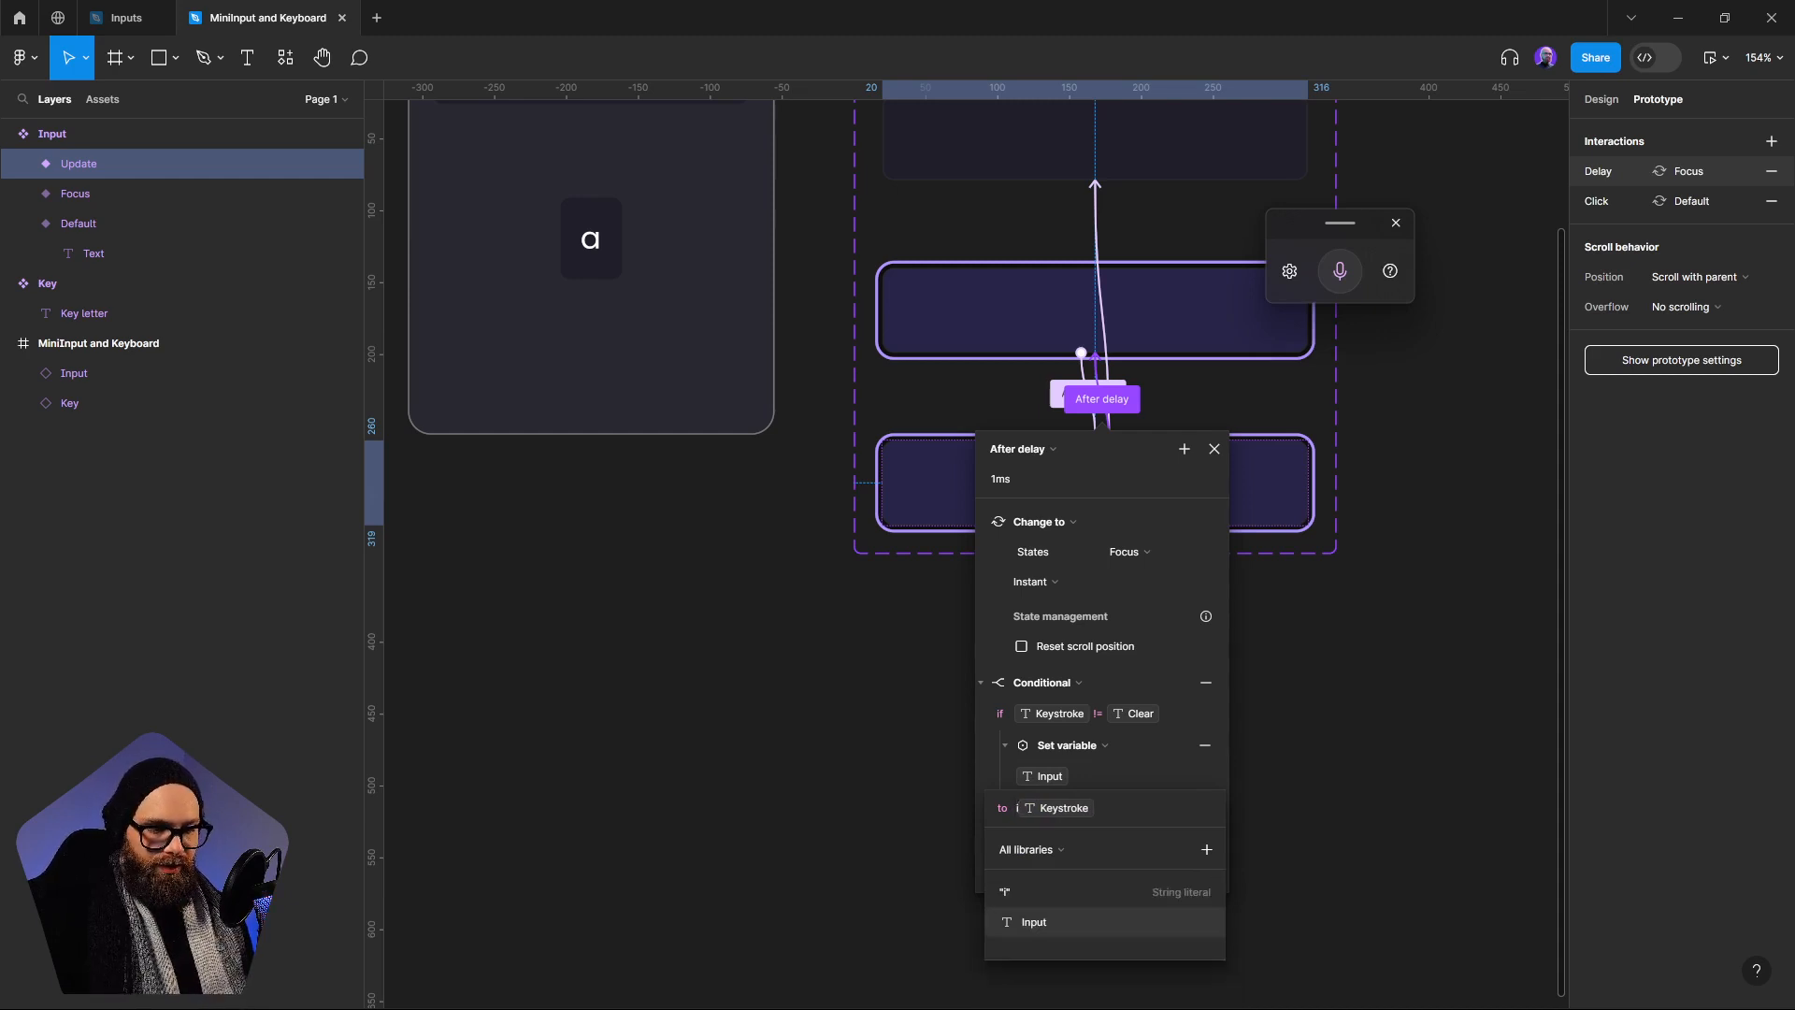
key("Return")
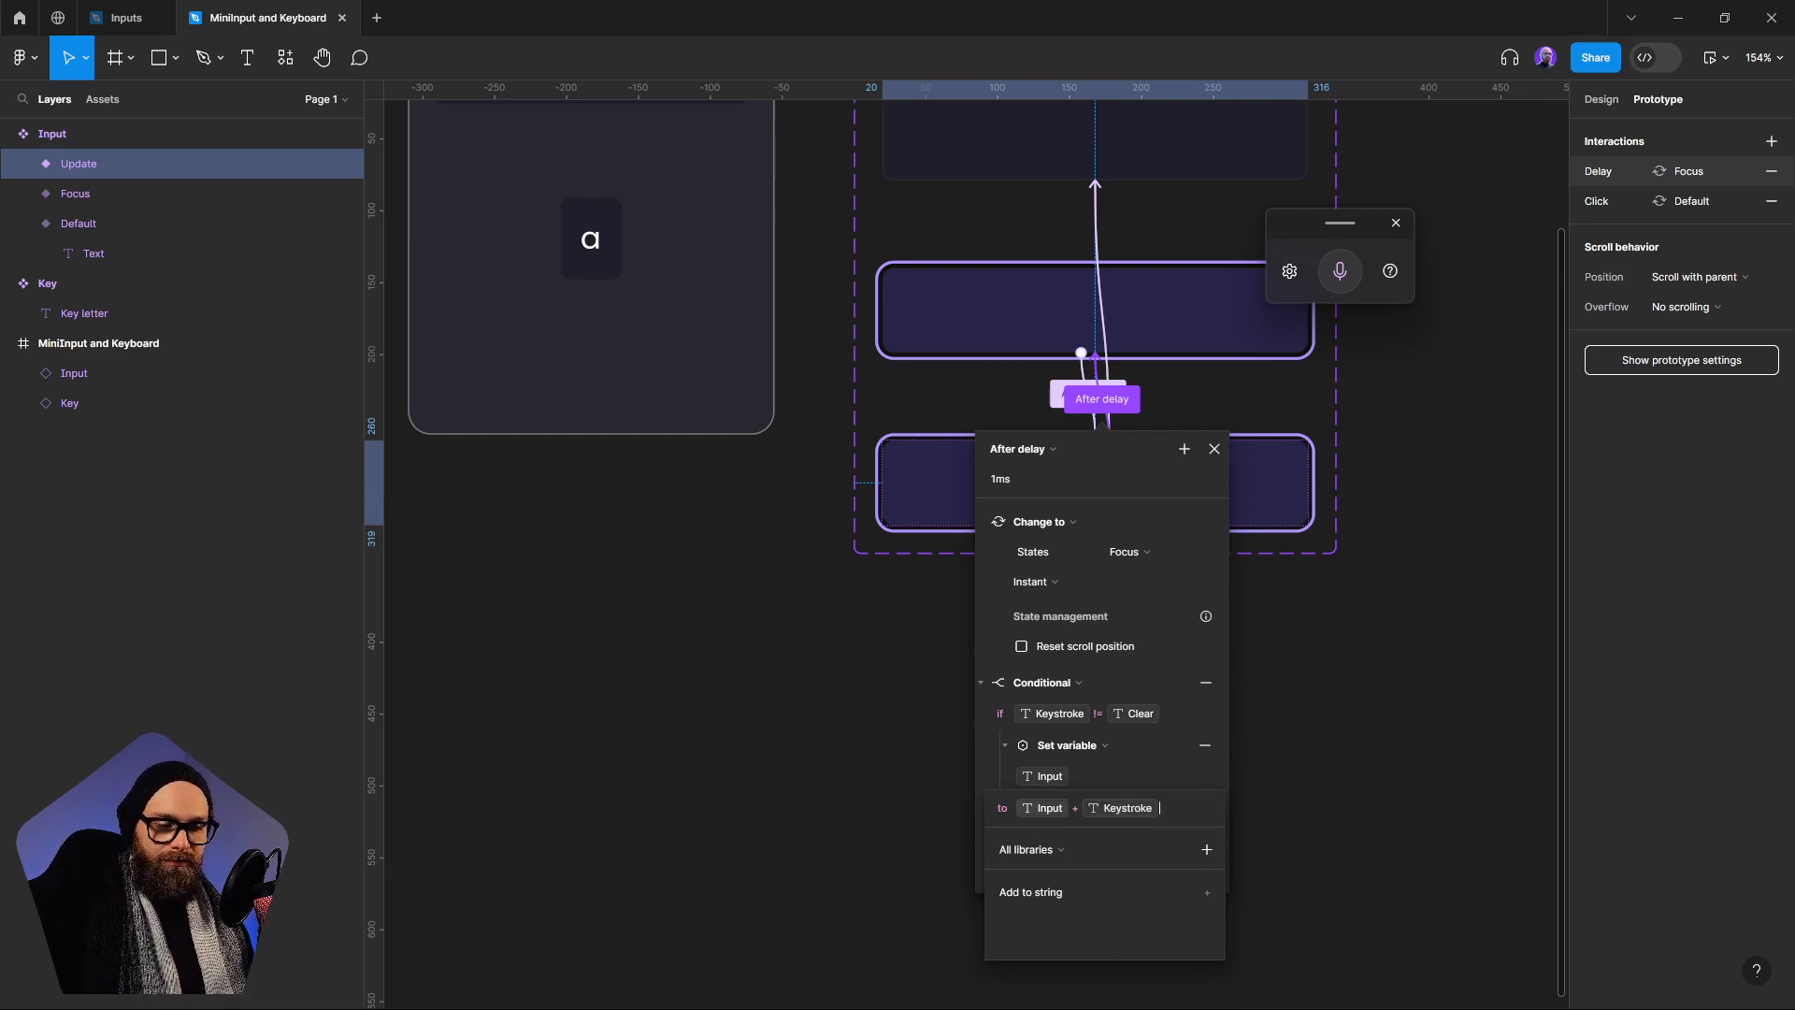
left_click(993, 764)
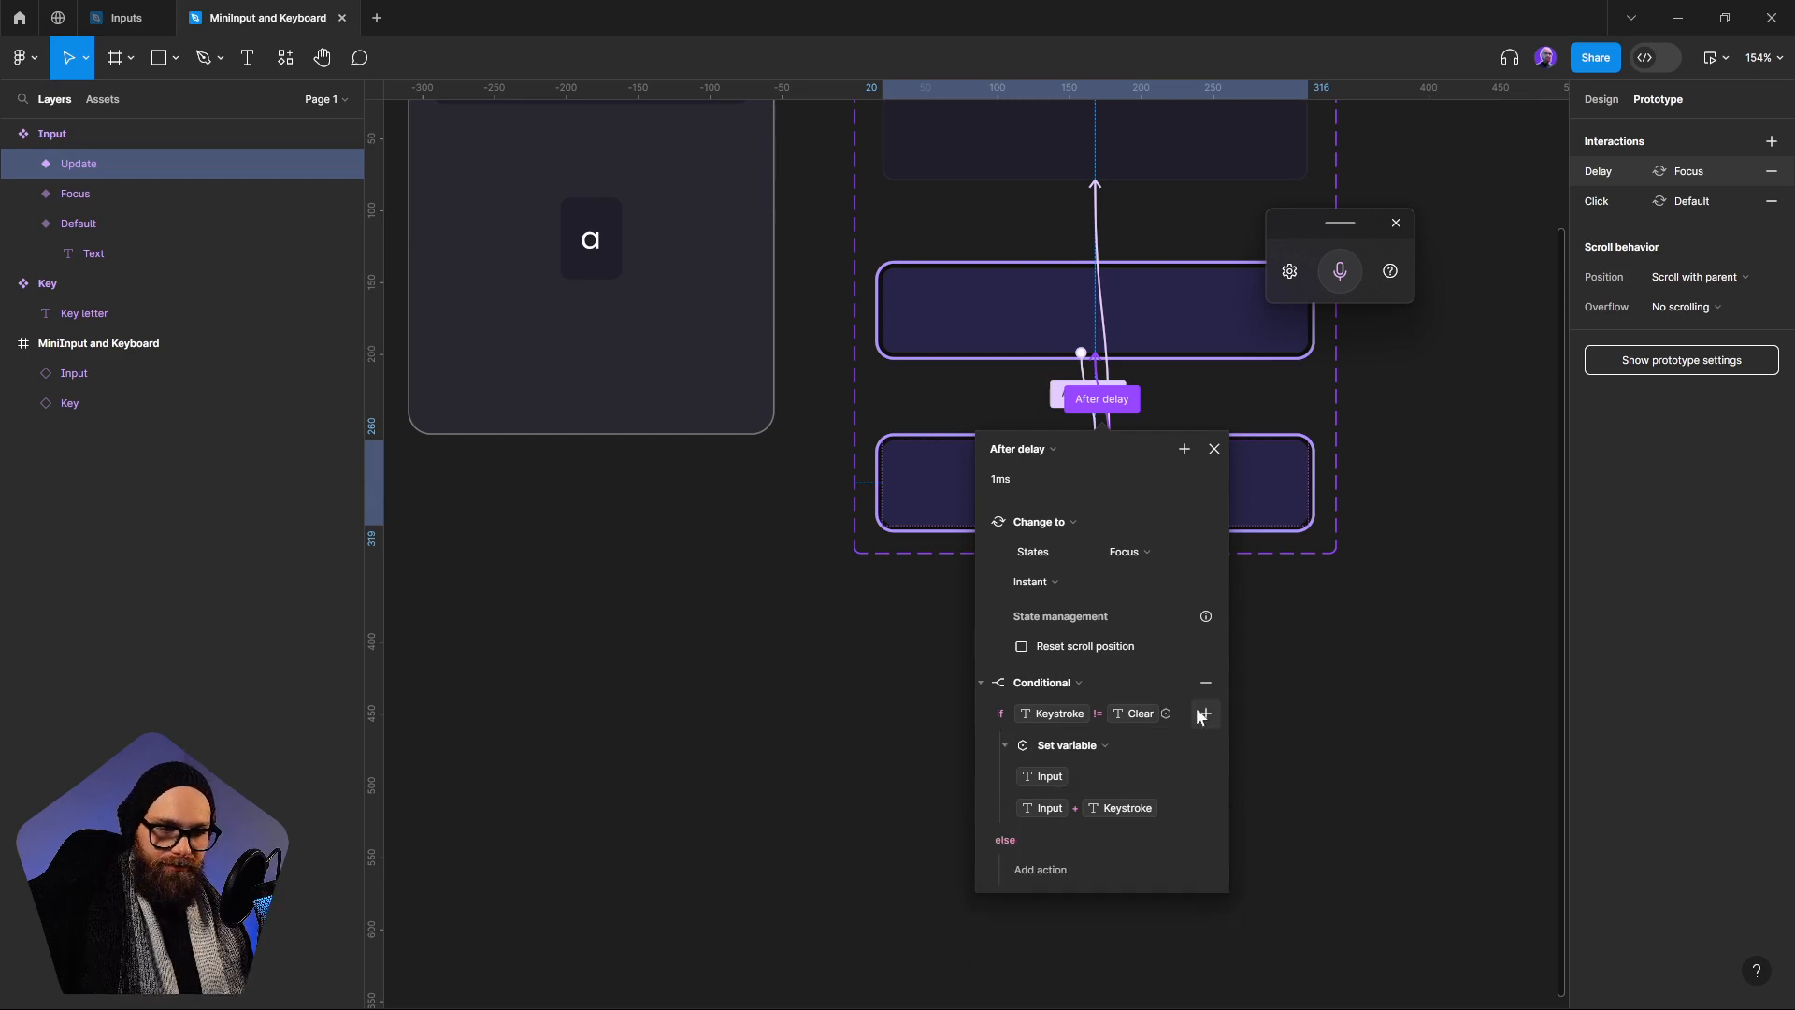
Add a second Set variable action under the Keystroke != Clear condition that sets Keystroke to Clear
left_click(1199, 714)
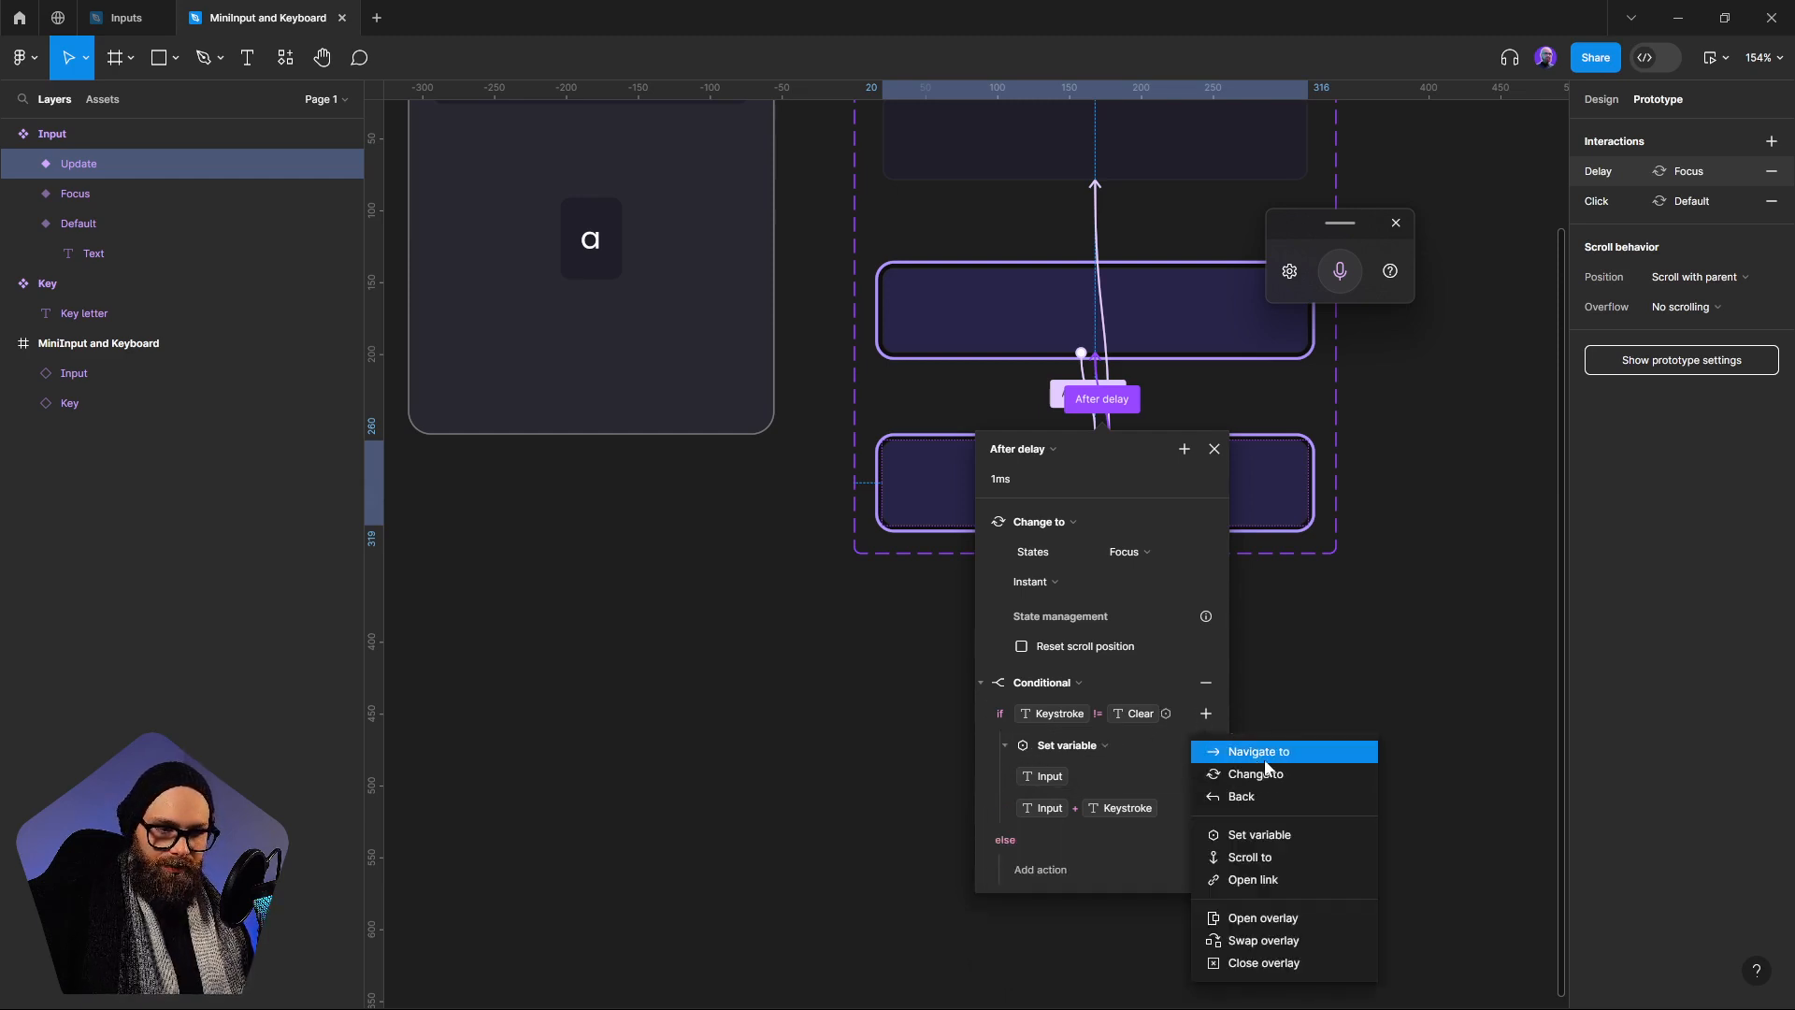
left_click(1248, 834)
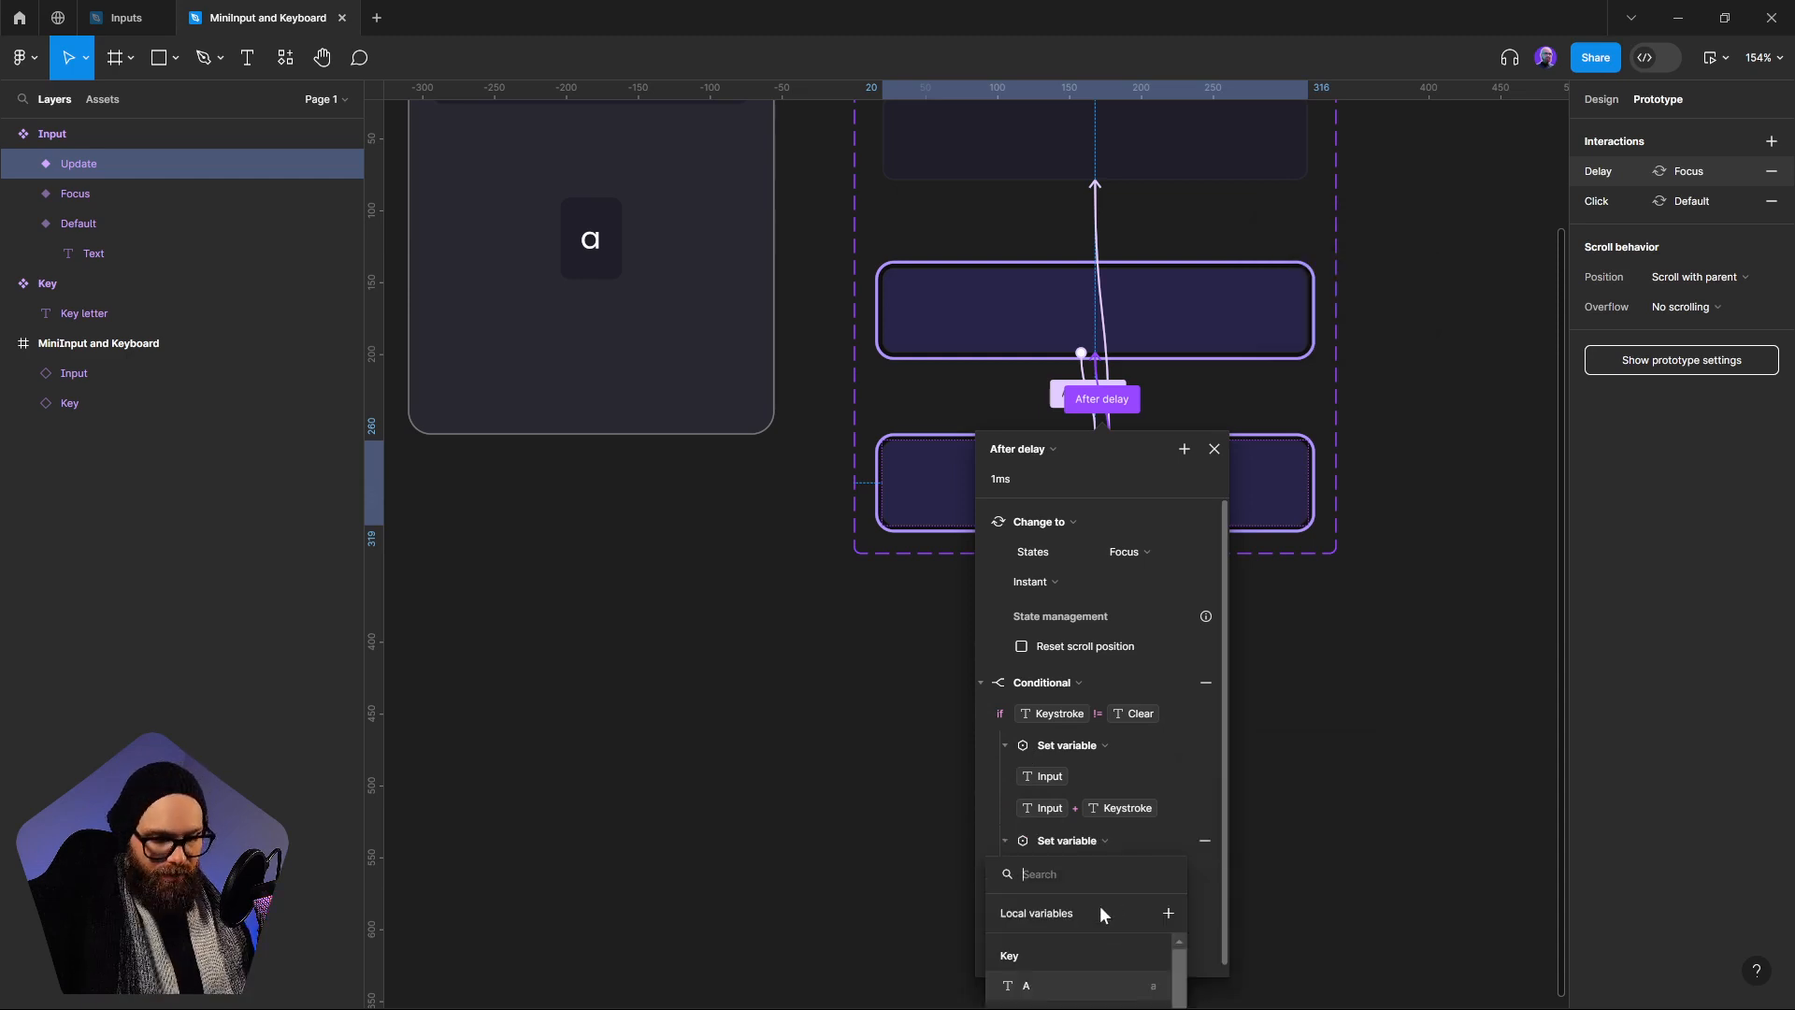
type("k")
left_click(1076, 955)
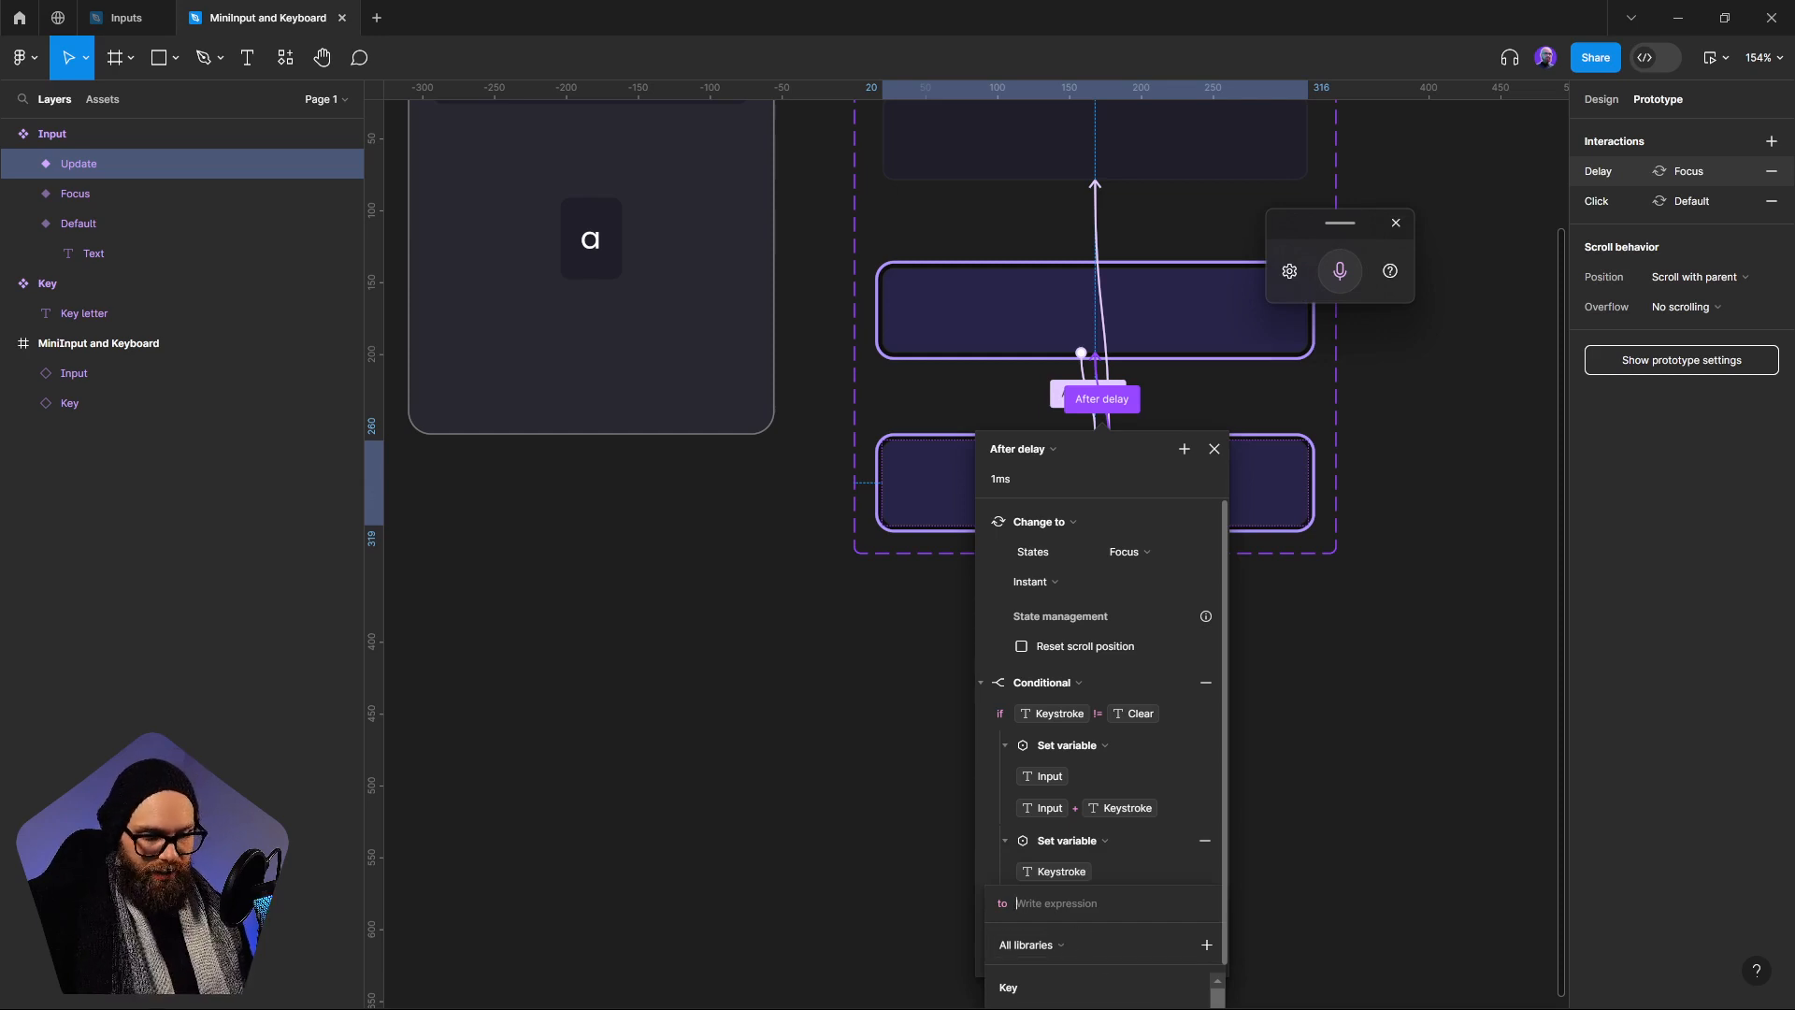
type("cl")
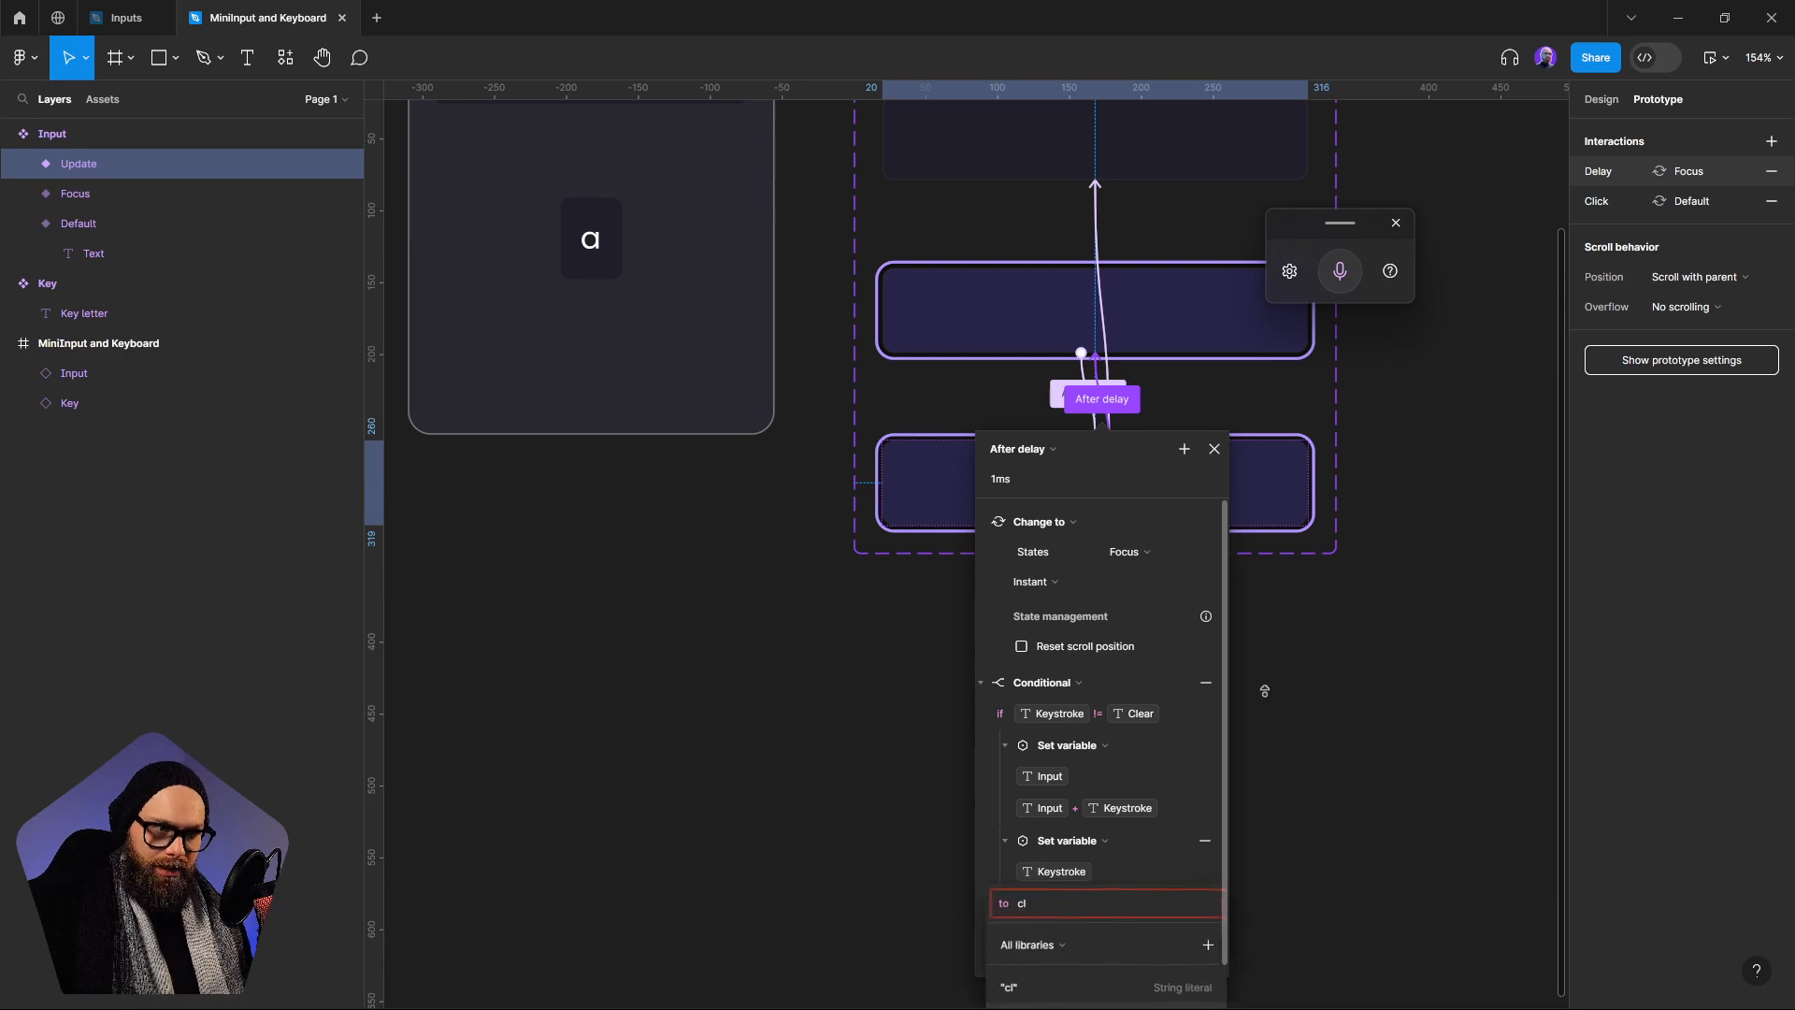
left_click(1127, 456)
left_click_drag(1124, 447, 1124, 95)
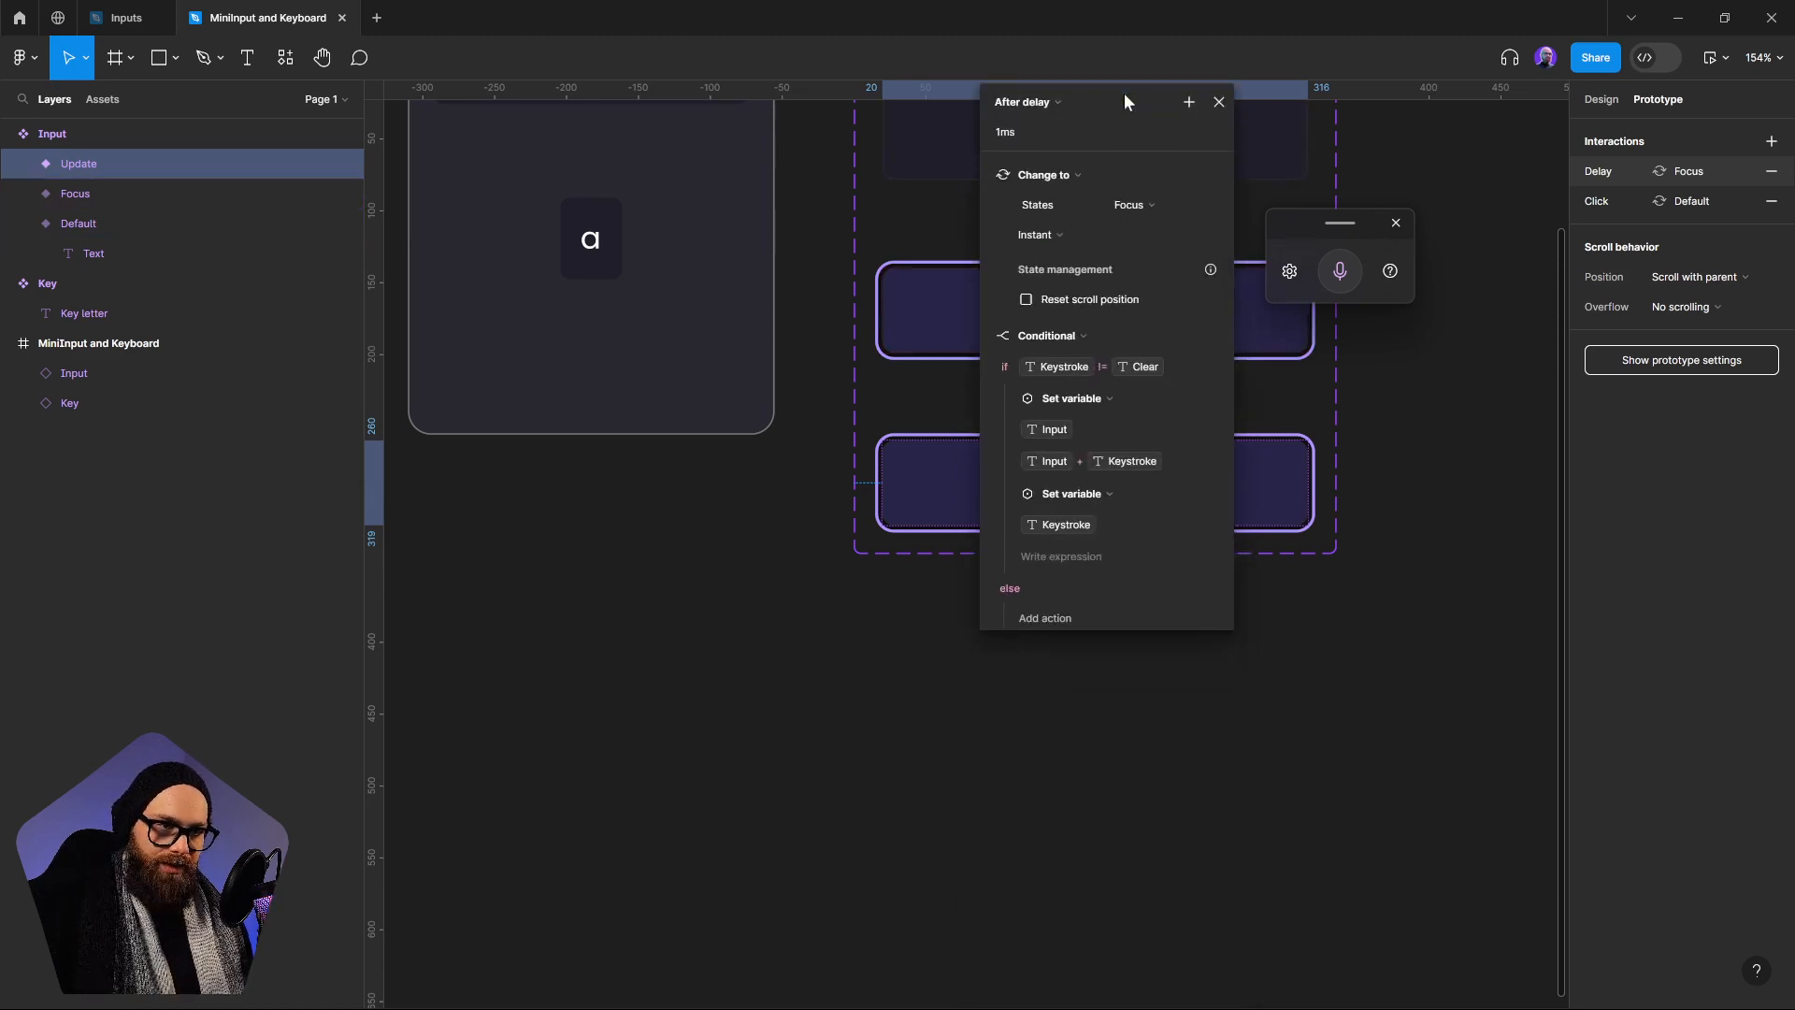
left_click(1074, 551)
type("c")
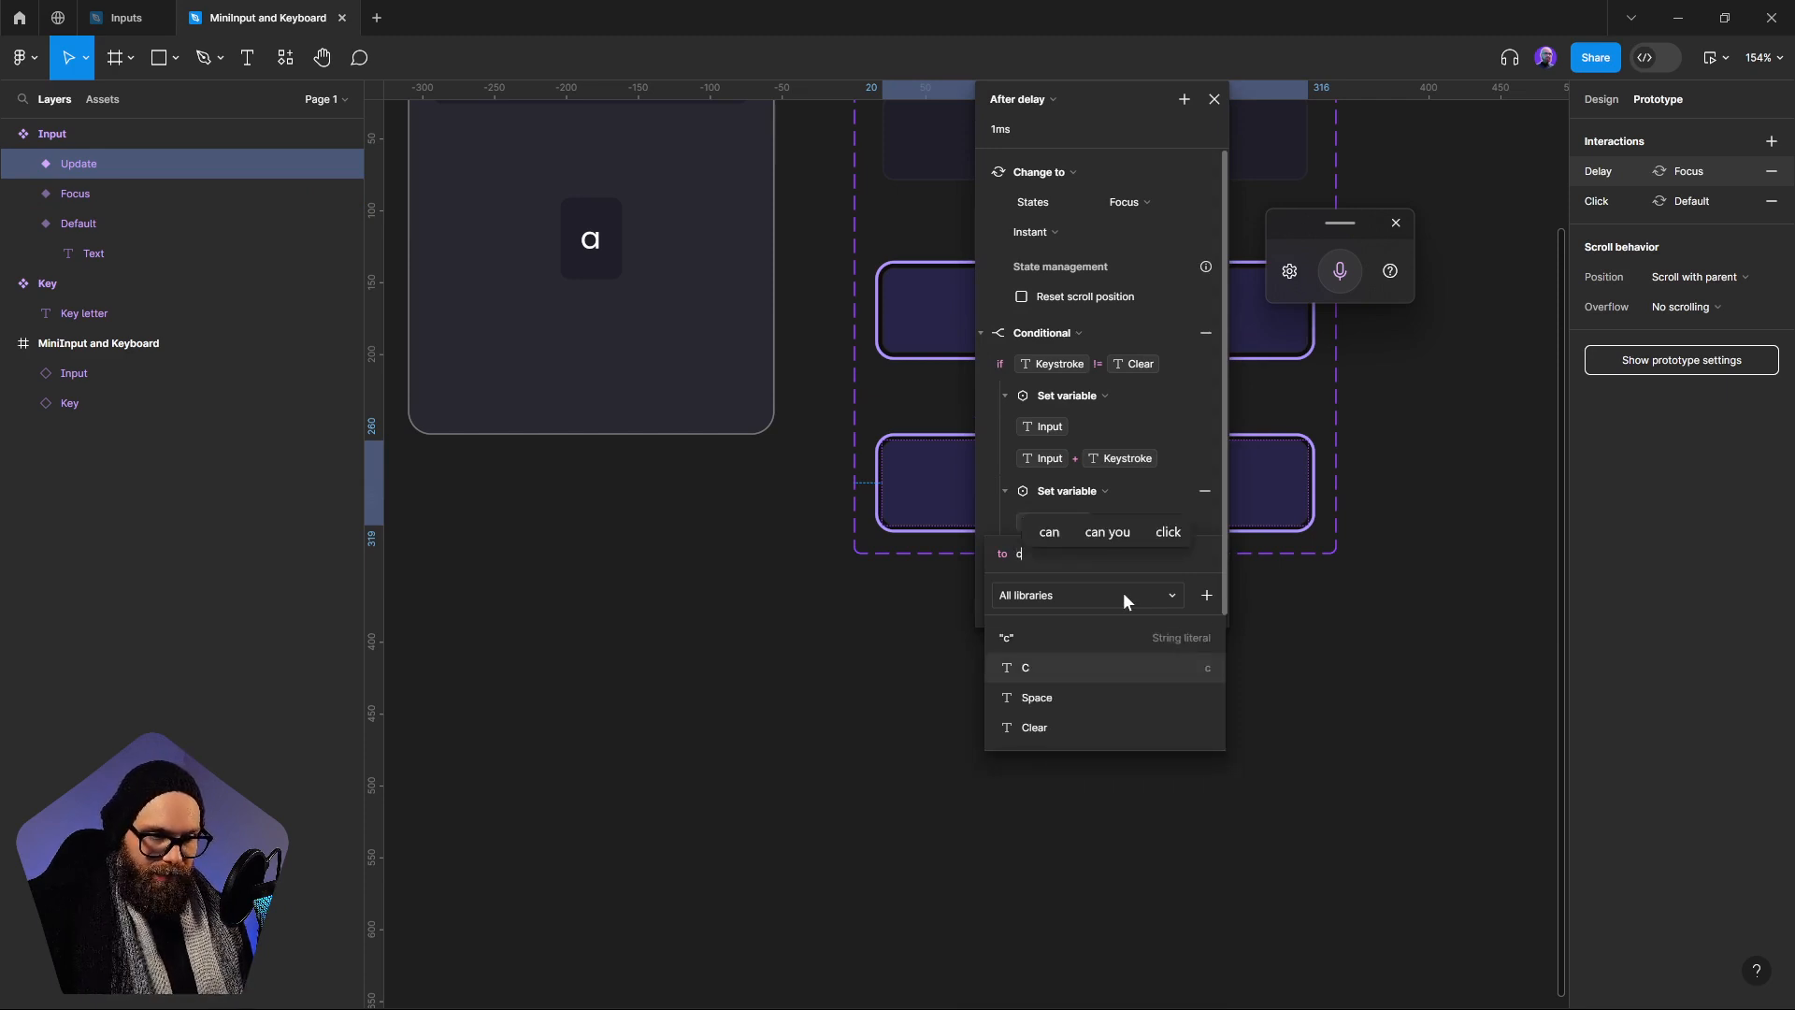
left_click(1053, 725)
left_click(1189, 805)
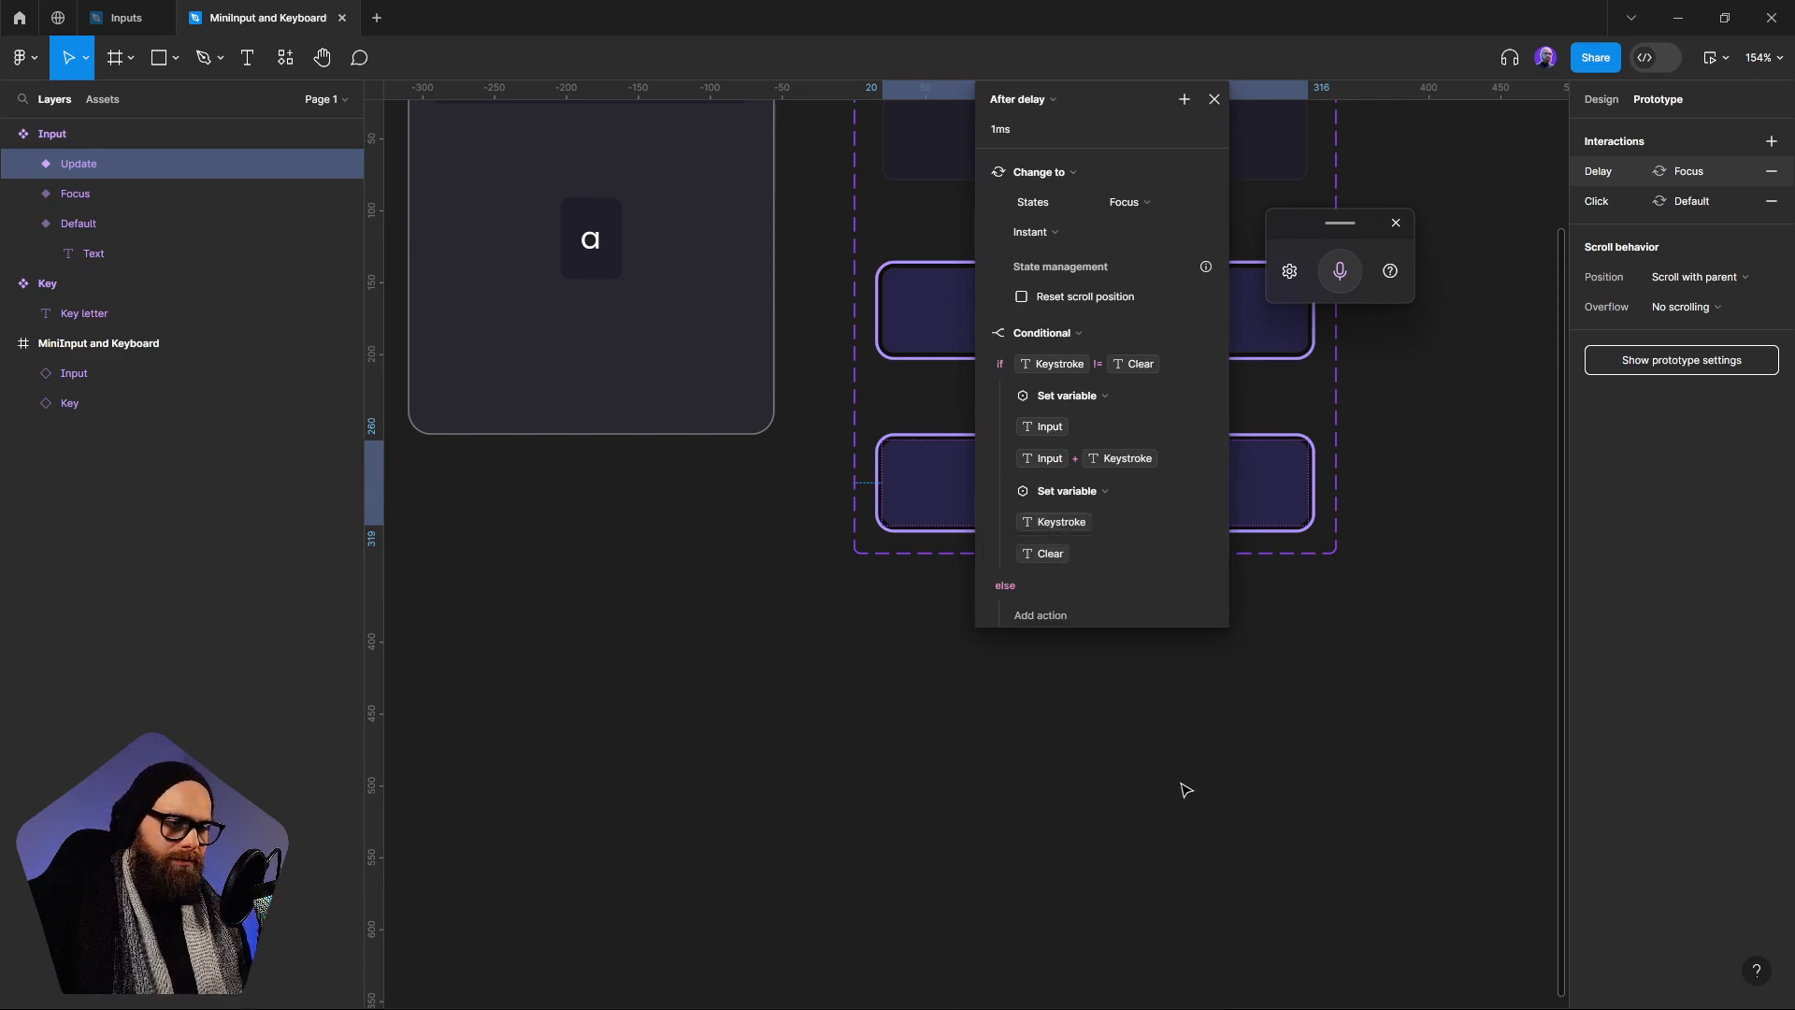
left_click_drag(1119, 125, 1126, 397)
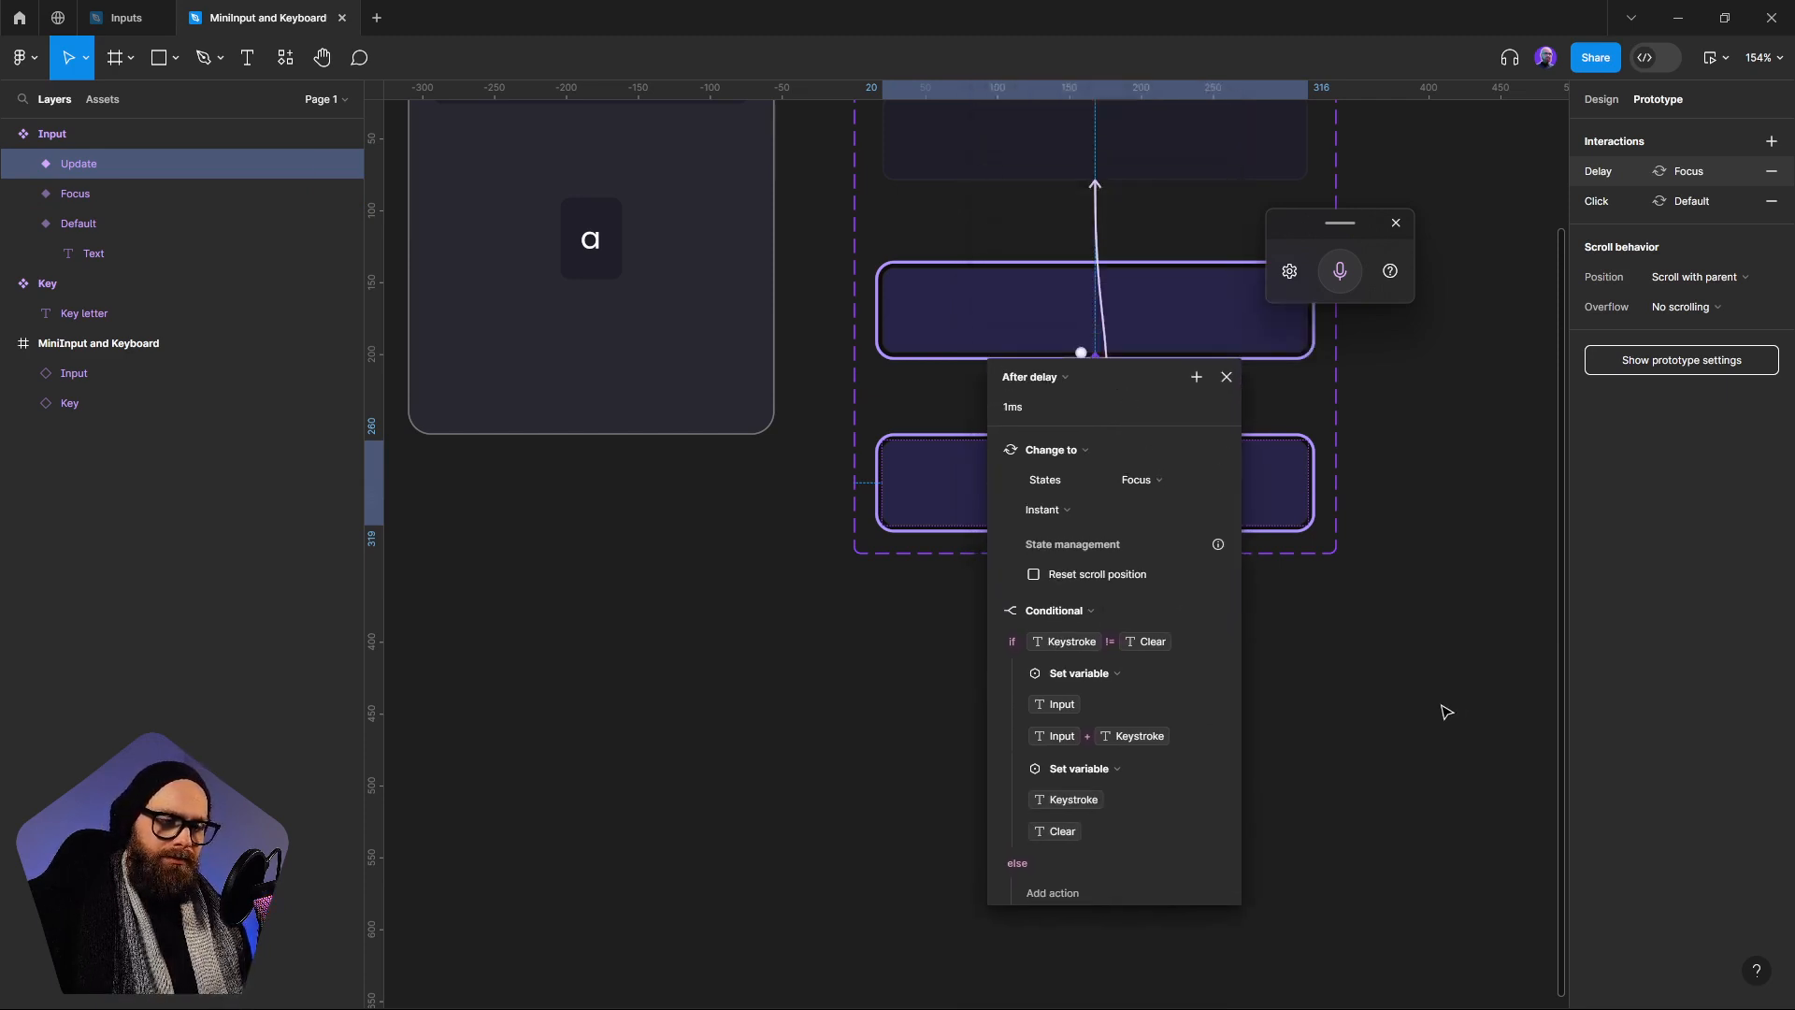
left_click(1387, 699)
Preview Flow 1, focus the Input and test whether repeated presses of the a key append letters
scroll(807, 450, "up", 3)
scroll(807, 450, "left", 3)
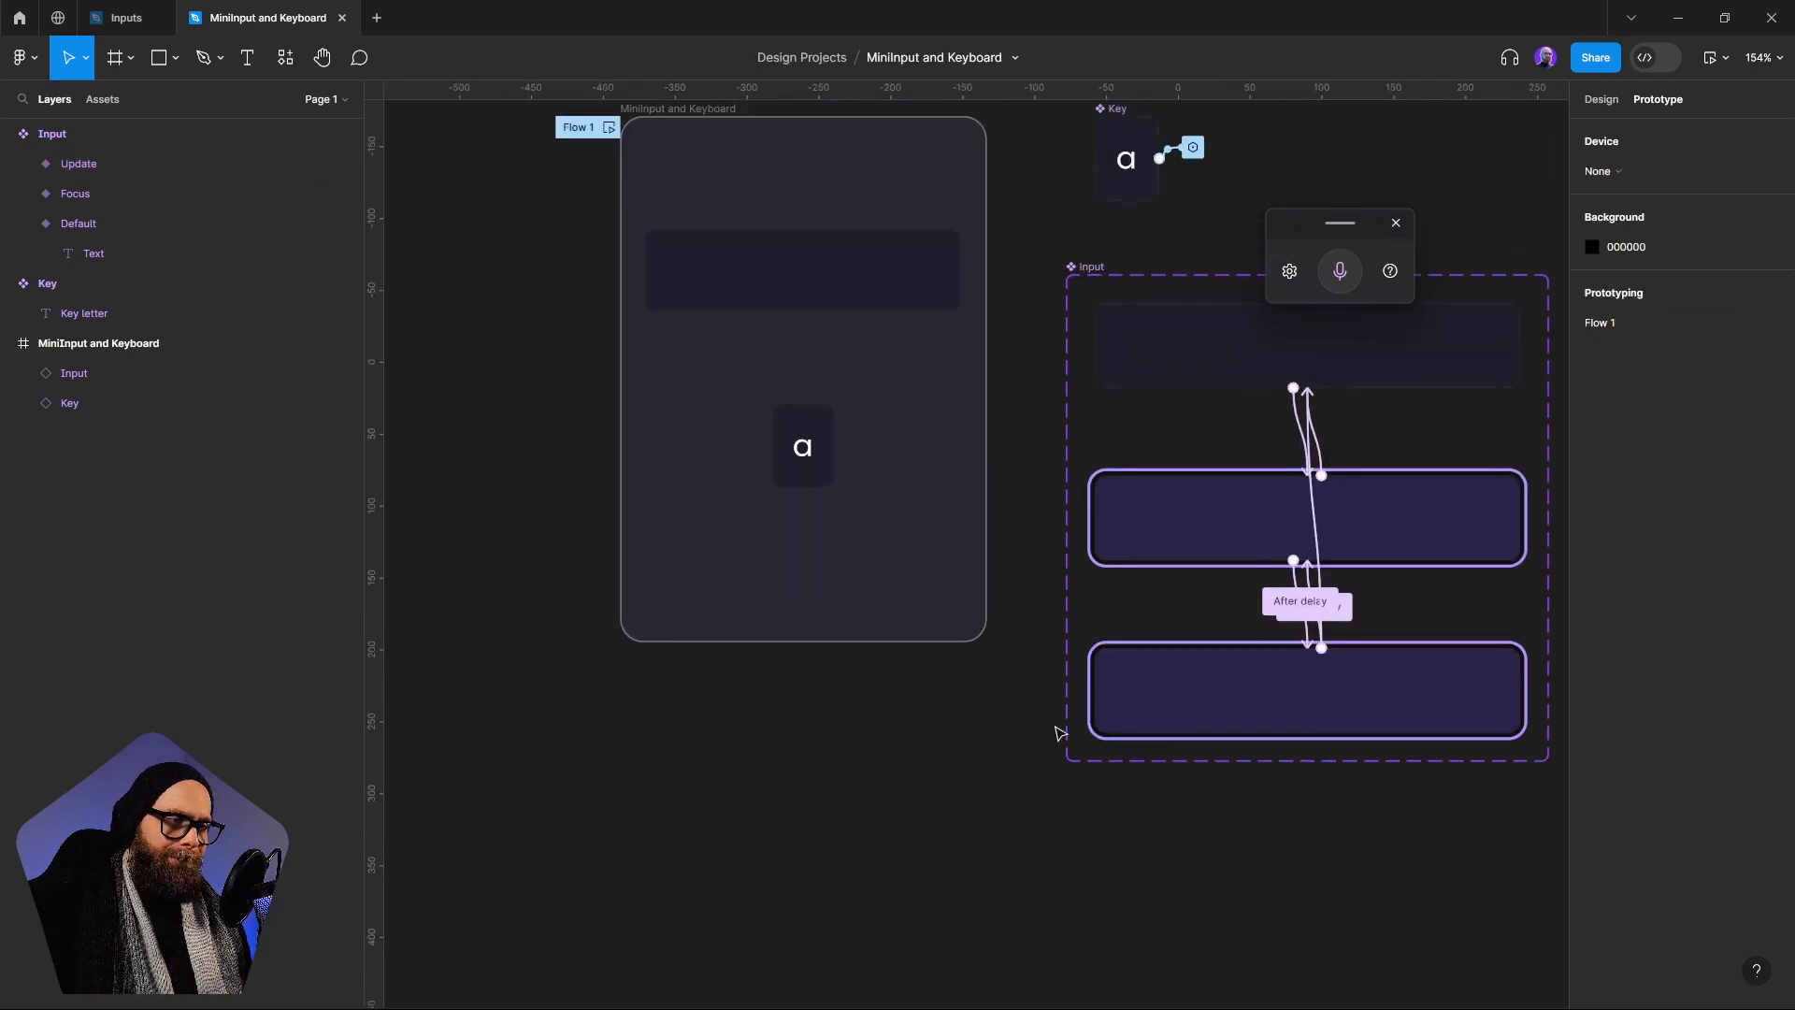
scroll(1057, 729, "up", 1)
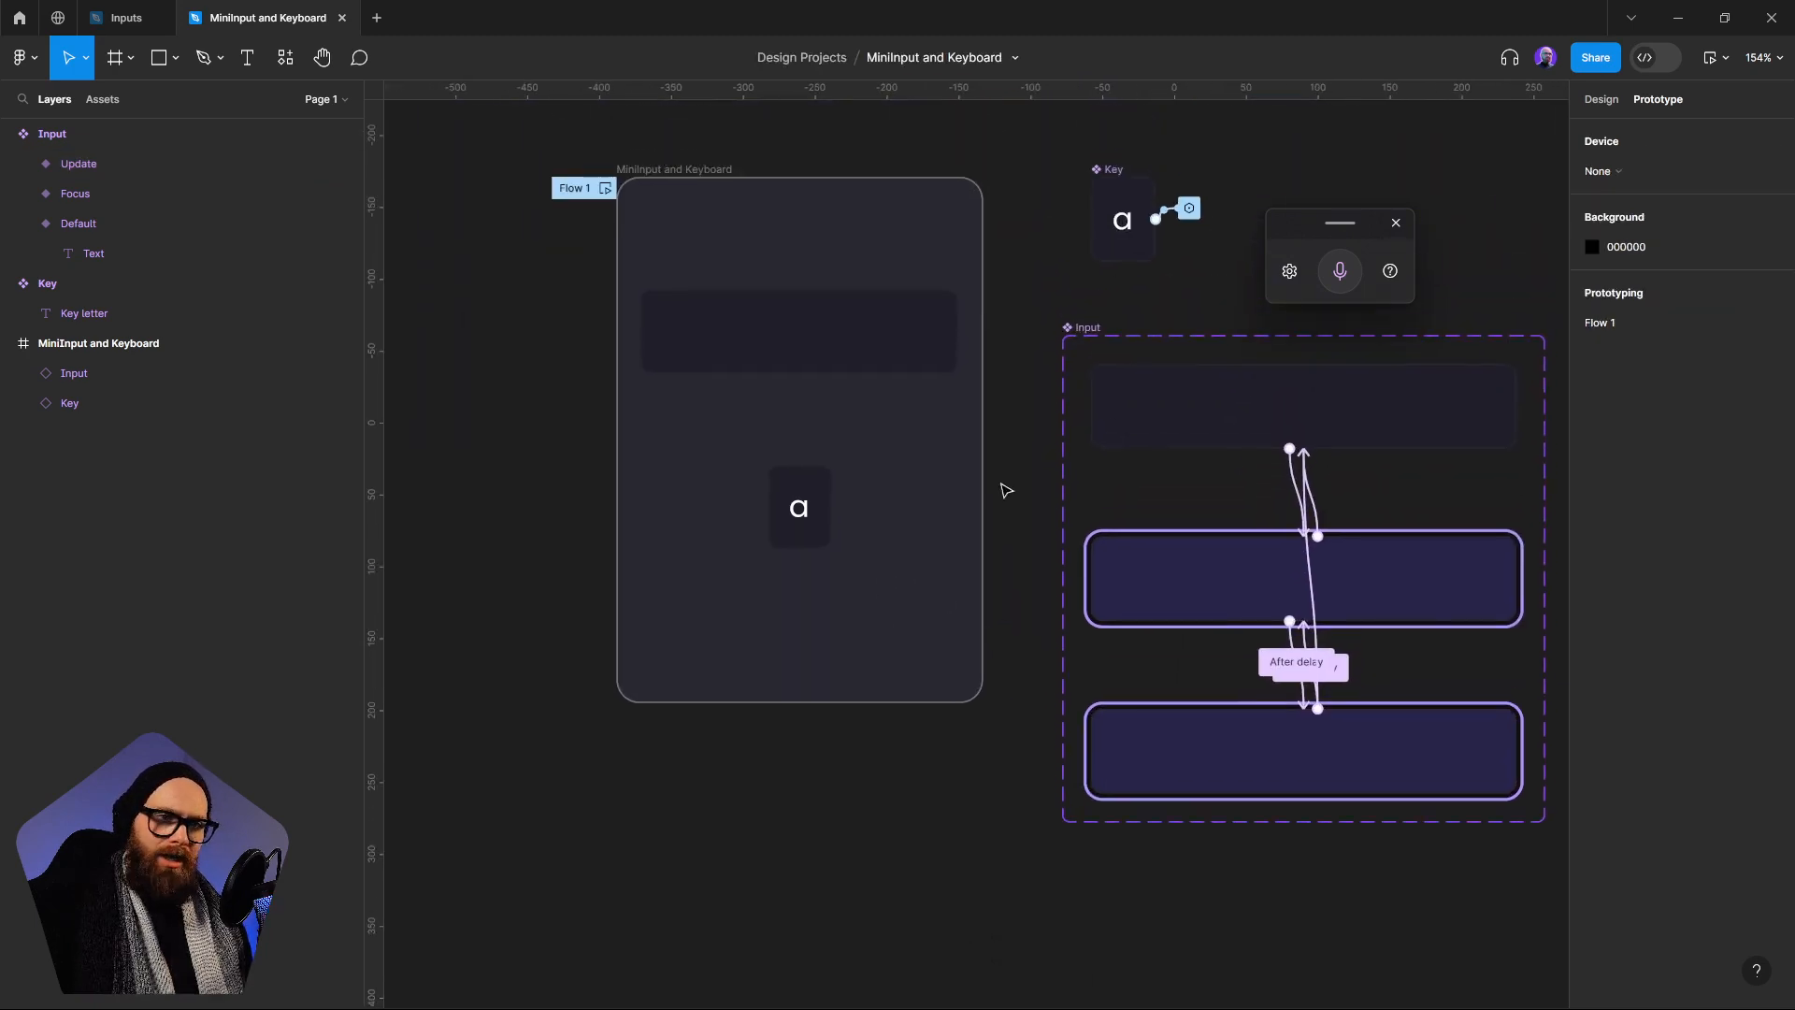
left_click(605, 189)
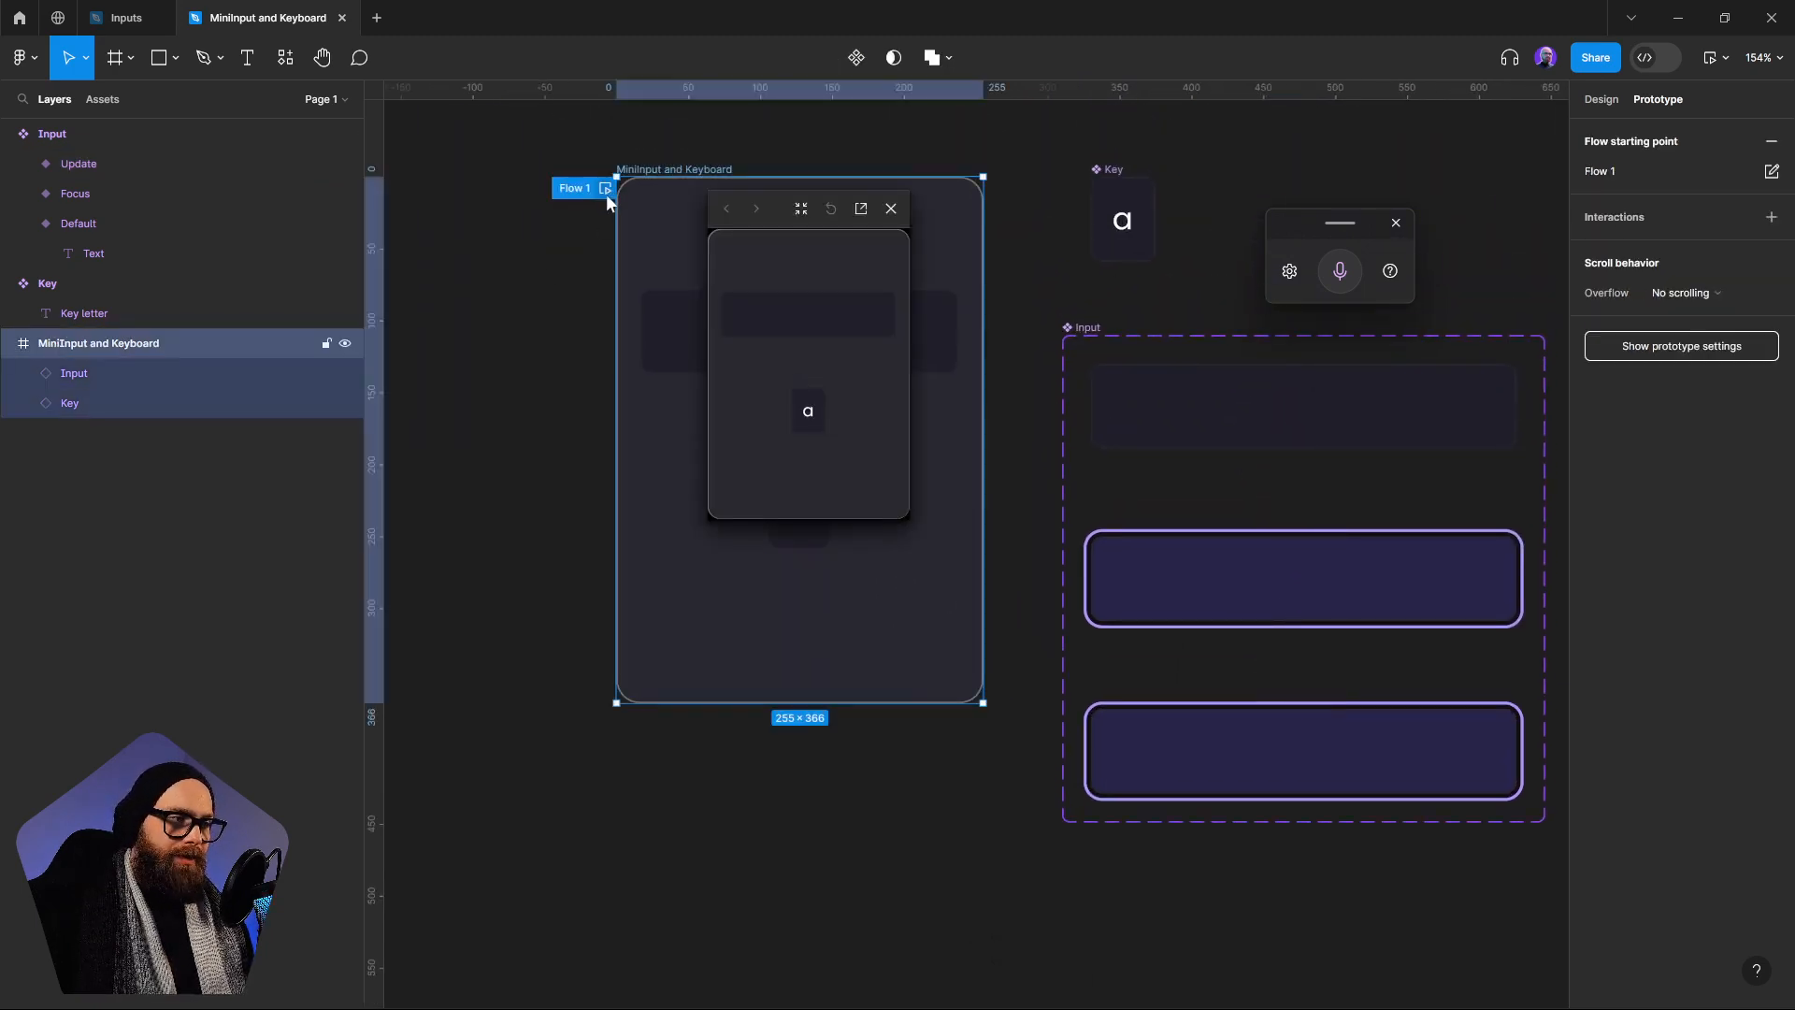
left_click(828, 323)
left_click(820, 416)
left_click(816, 416)
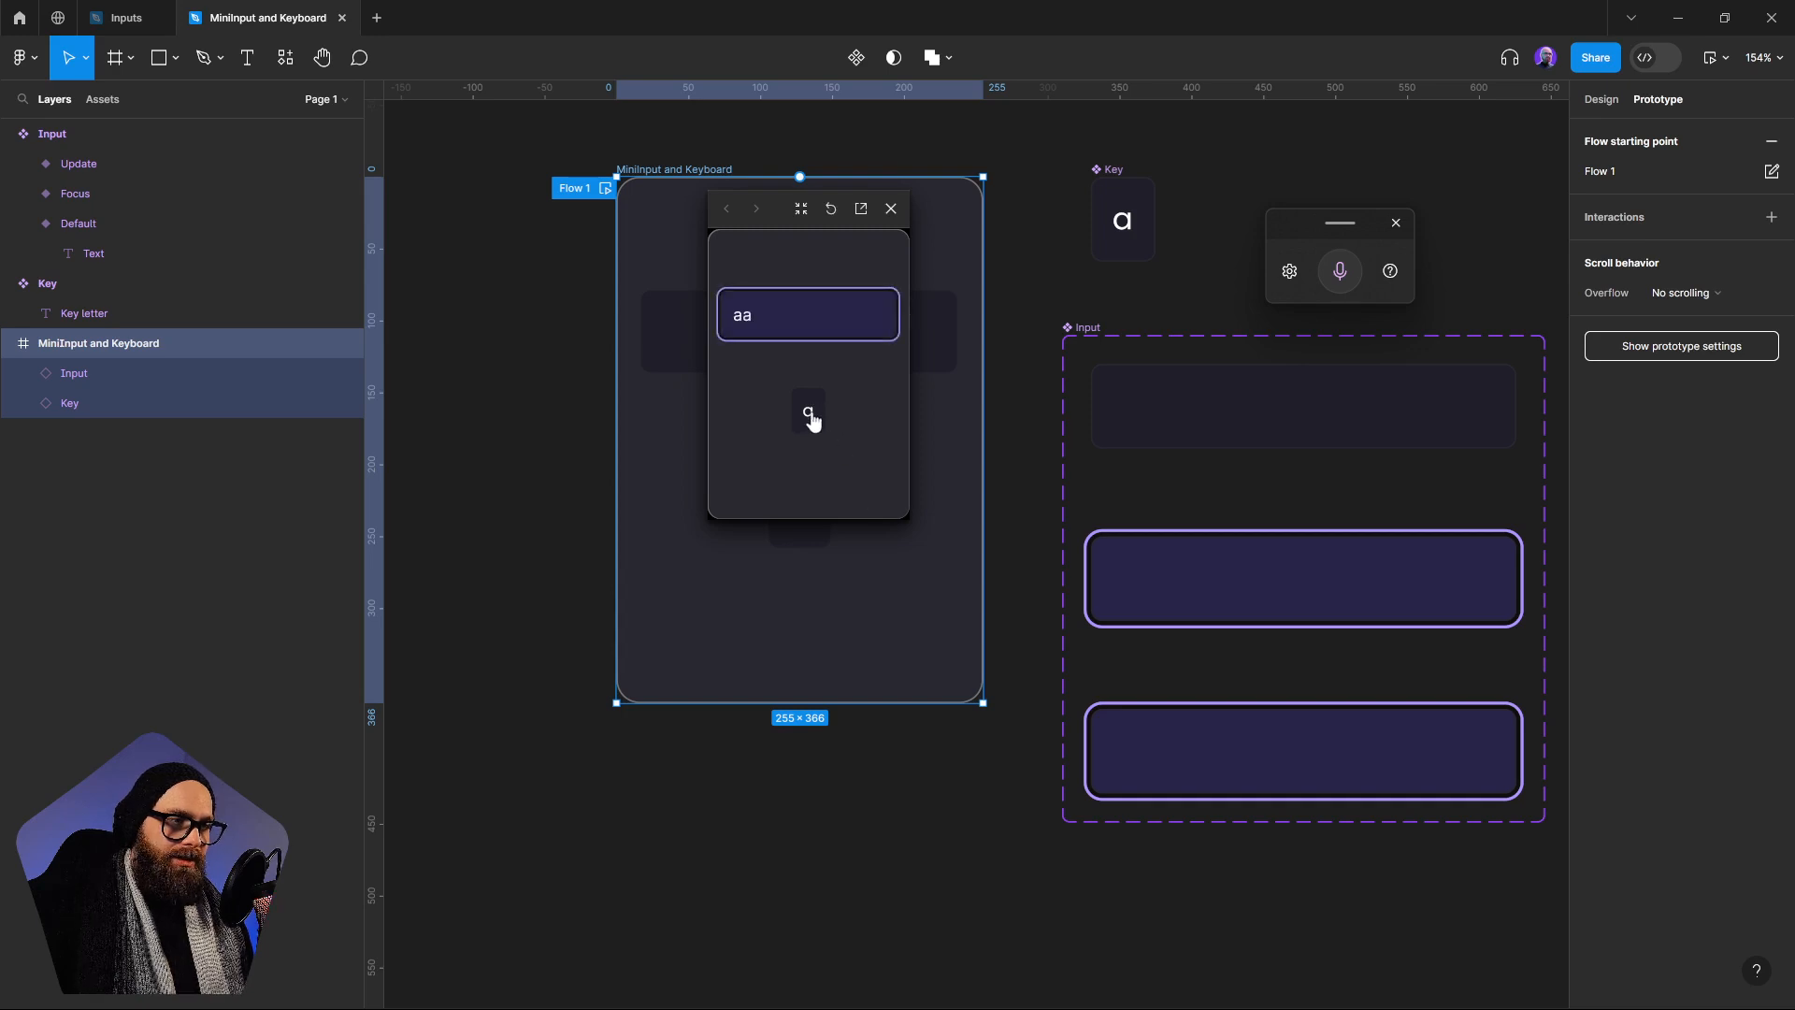
left_click(809, 418)
left_click(808, 411)
left_click(806, 410)
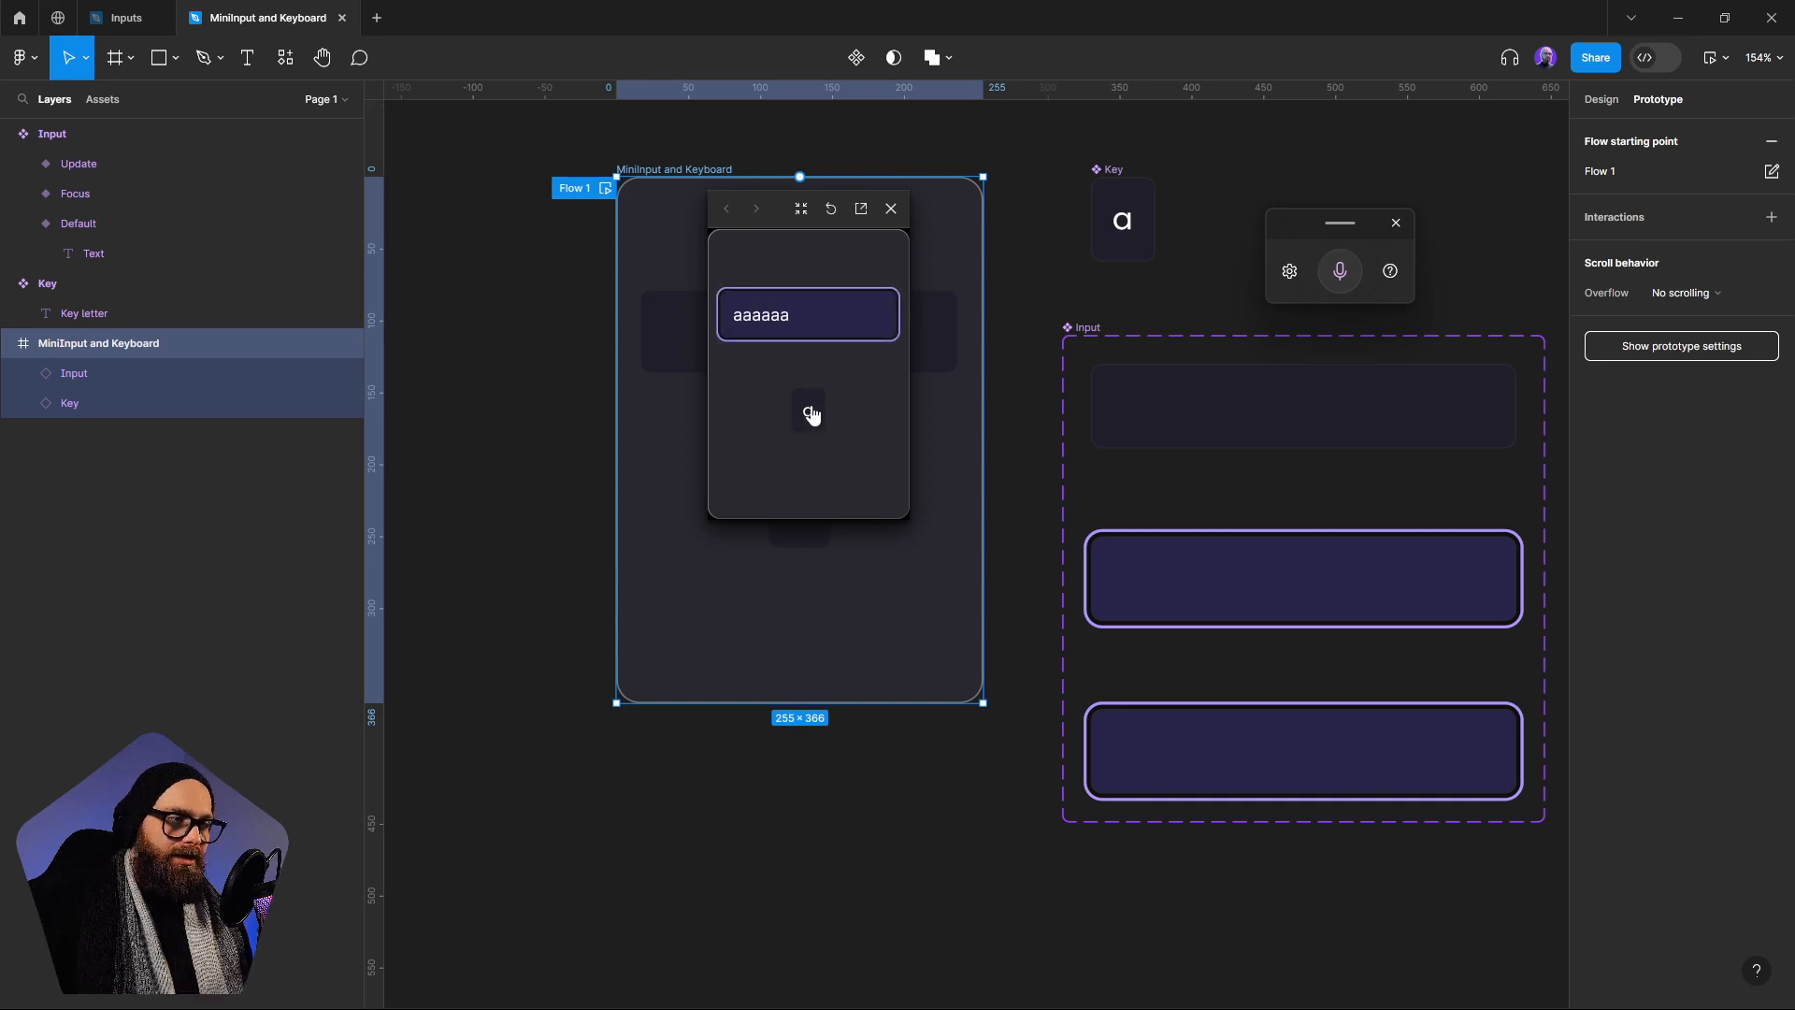
left_click(809, 411)
left_click(810, 412)
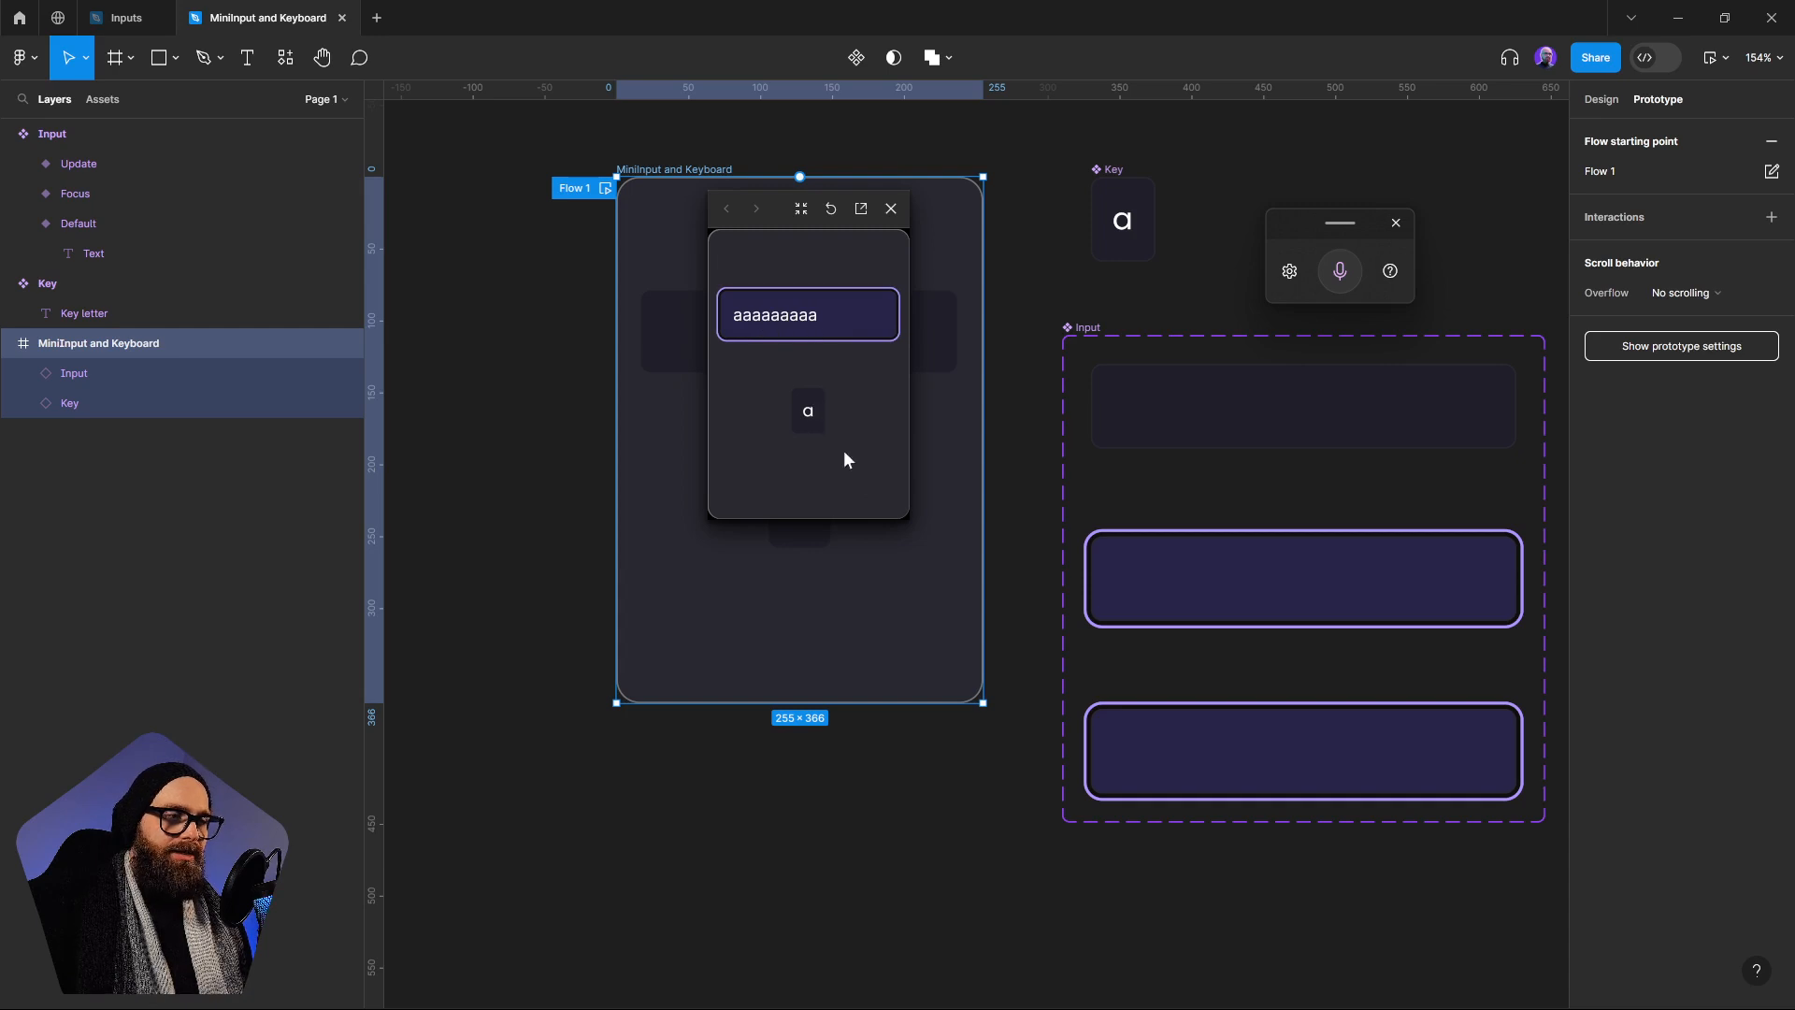
Toggle the Input's focus in the preview, test the a key again and close the preview
left_click(825, 329)
left_click(864, 336)
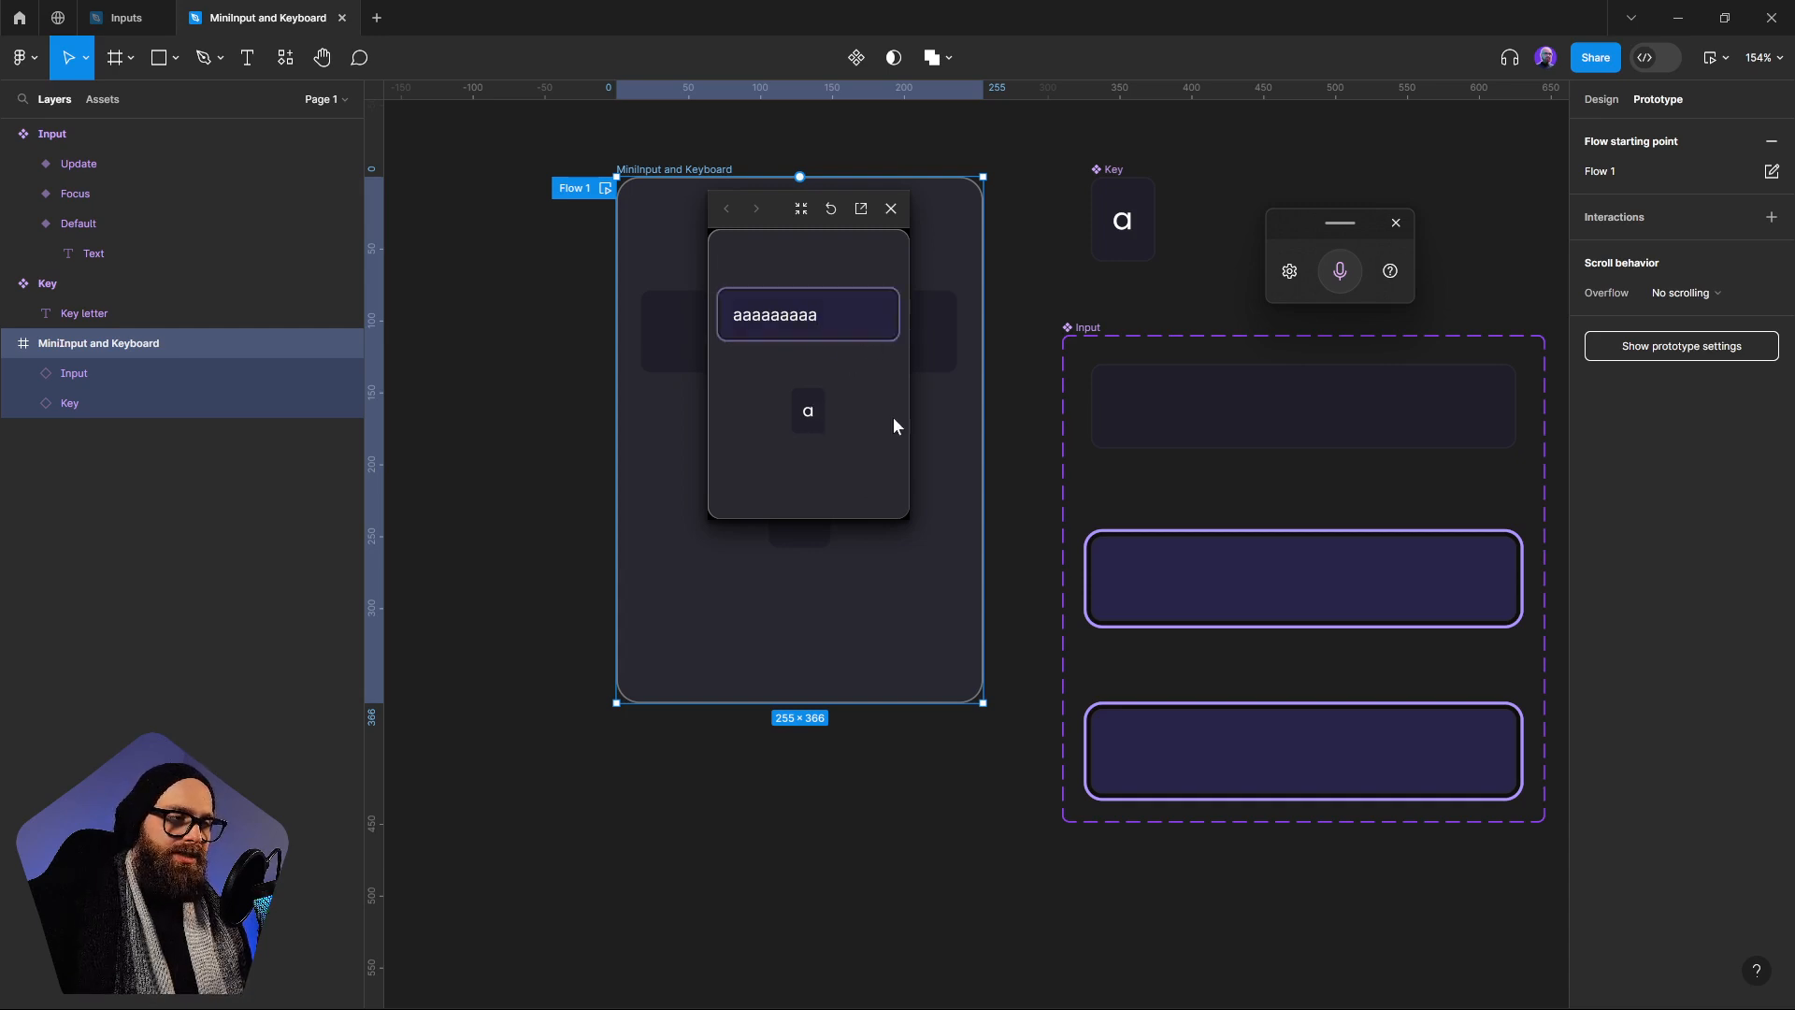
left_click(810, 418)
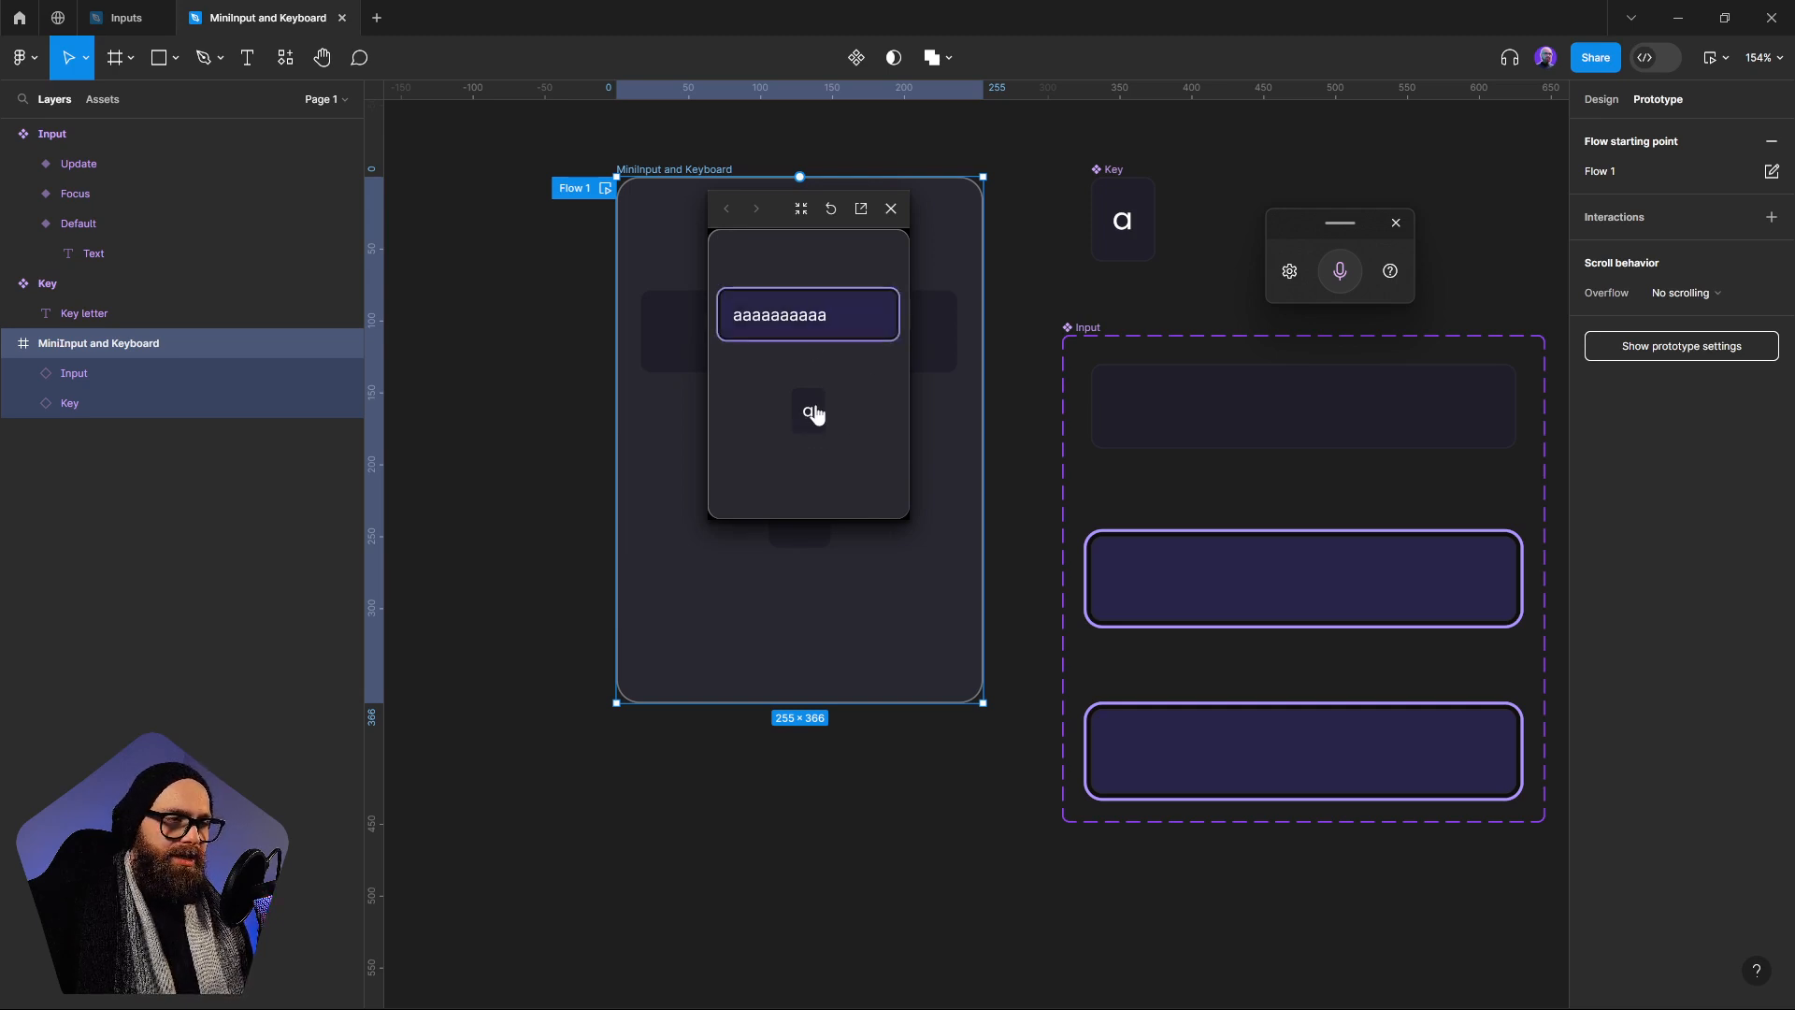
left_click(891, 208)
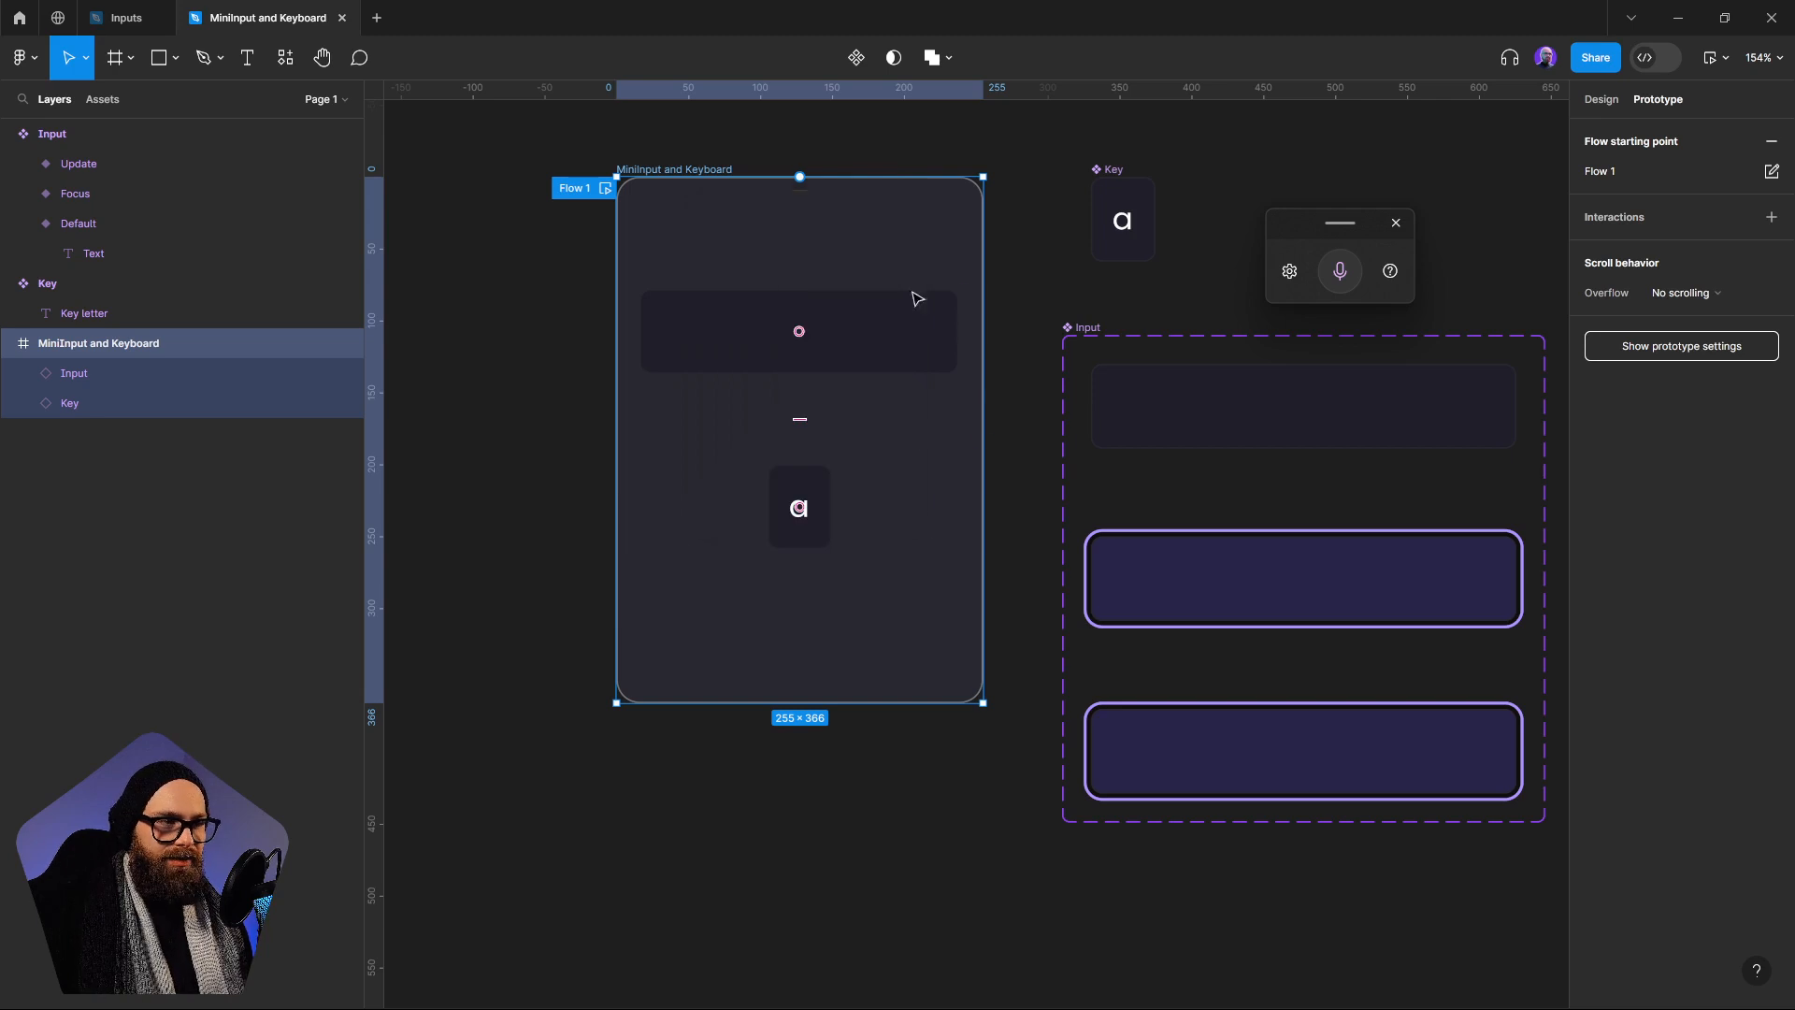
Preview Flow 1 again and test pressing the a key before focusing the Input
left_click_drag(1181, 677, 1116, 675)
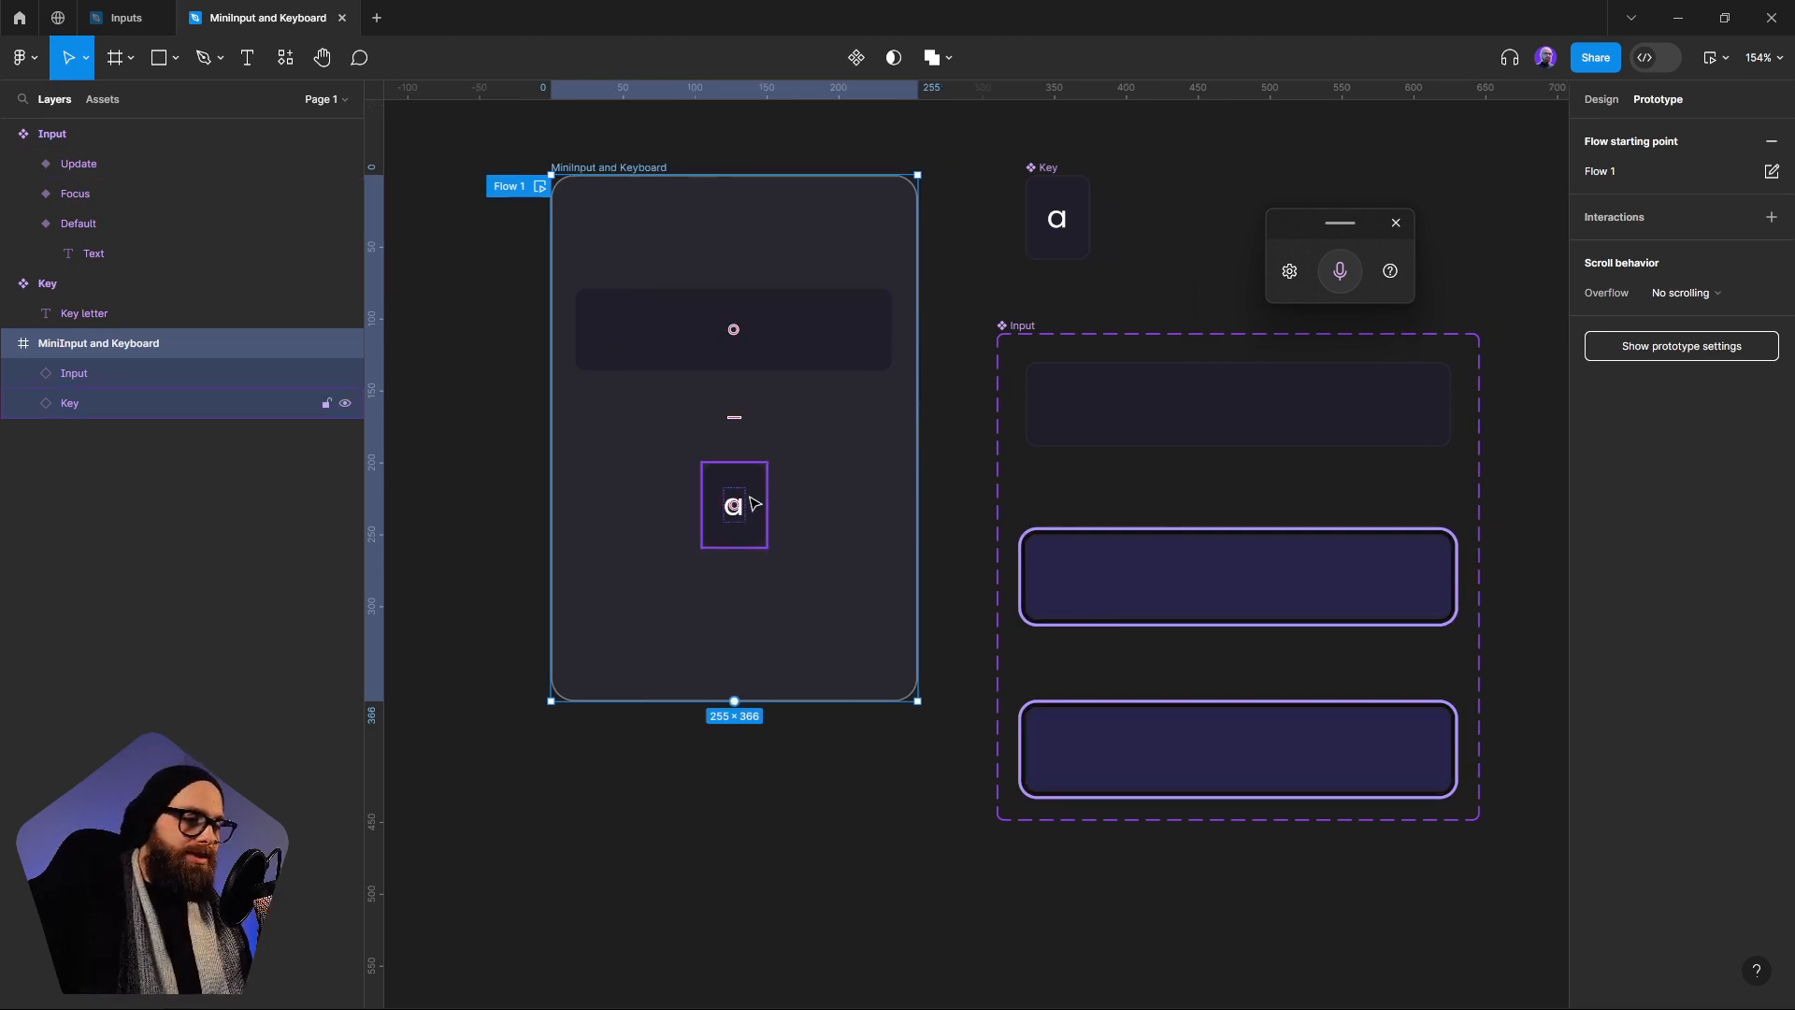
left_click(540, 187)
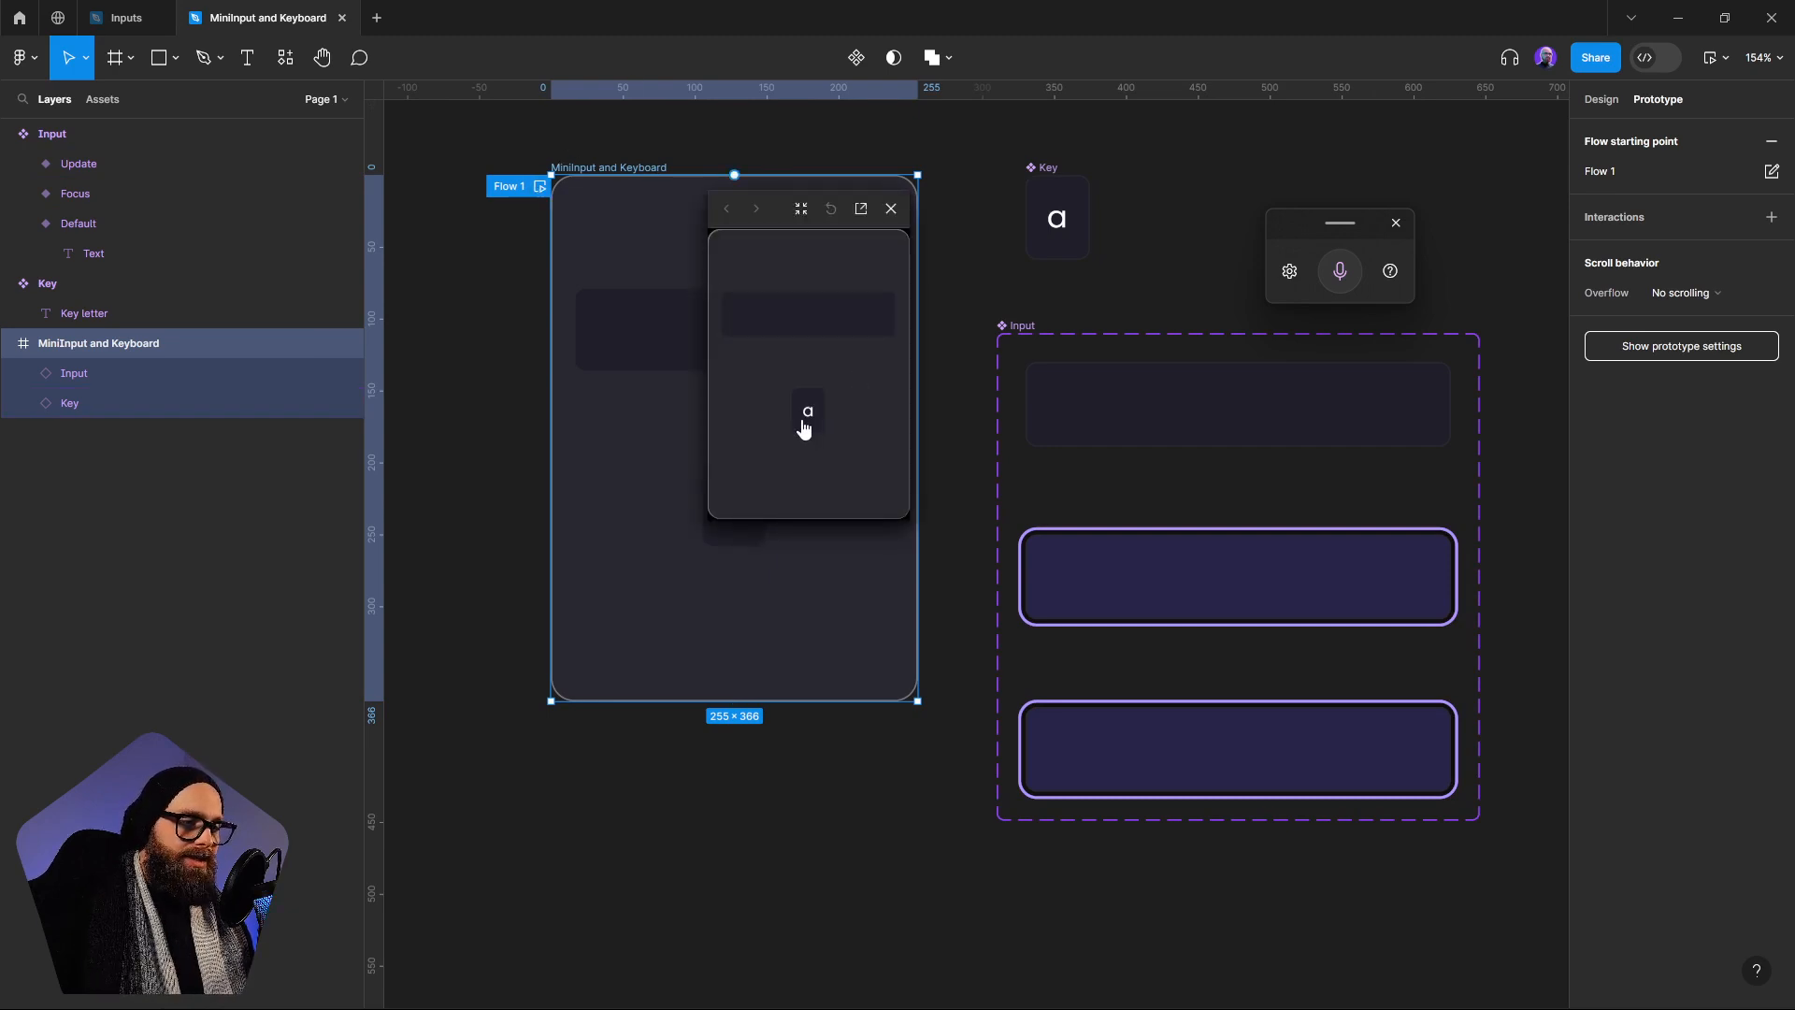
left_click(808, 328)
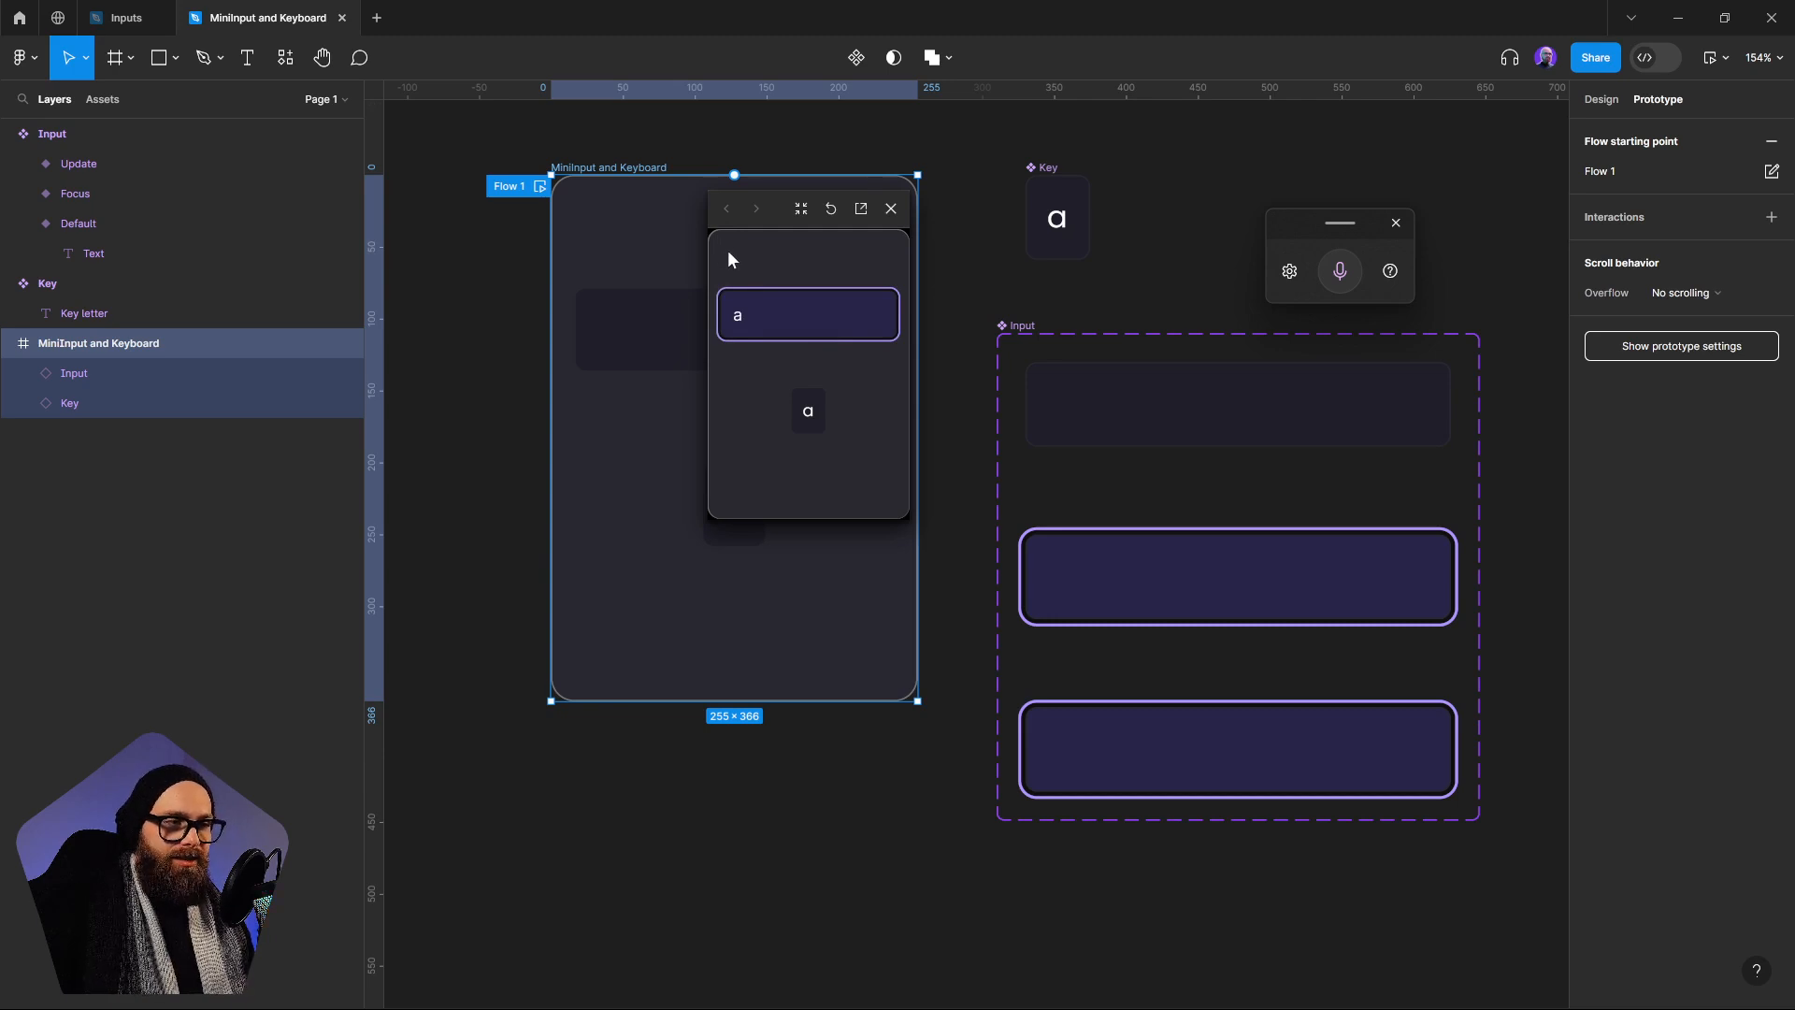
left_click(891, 209)
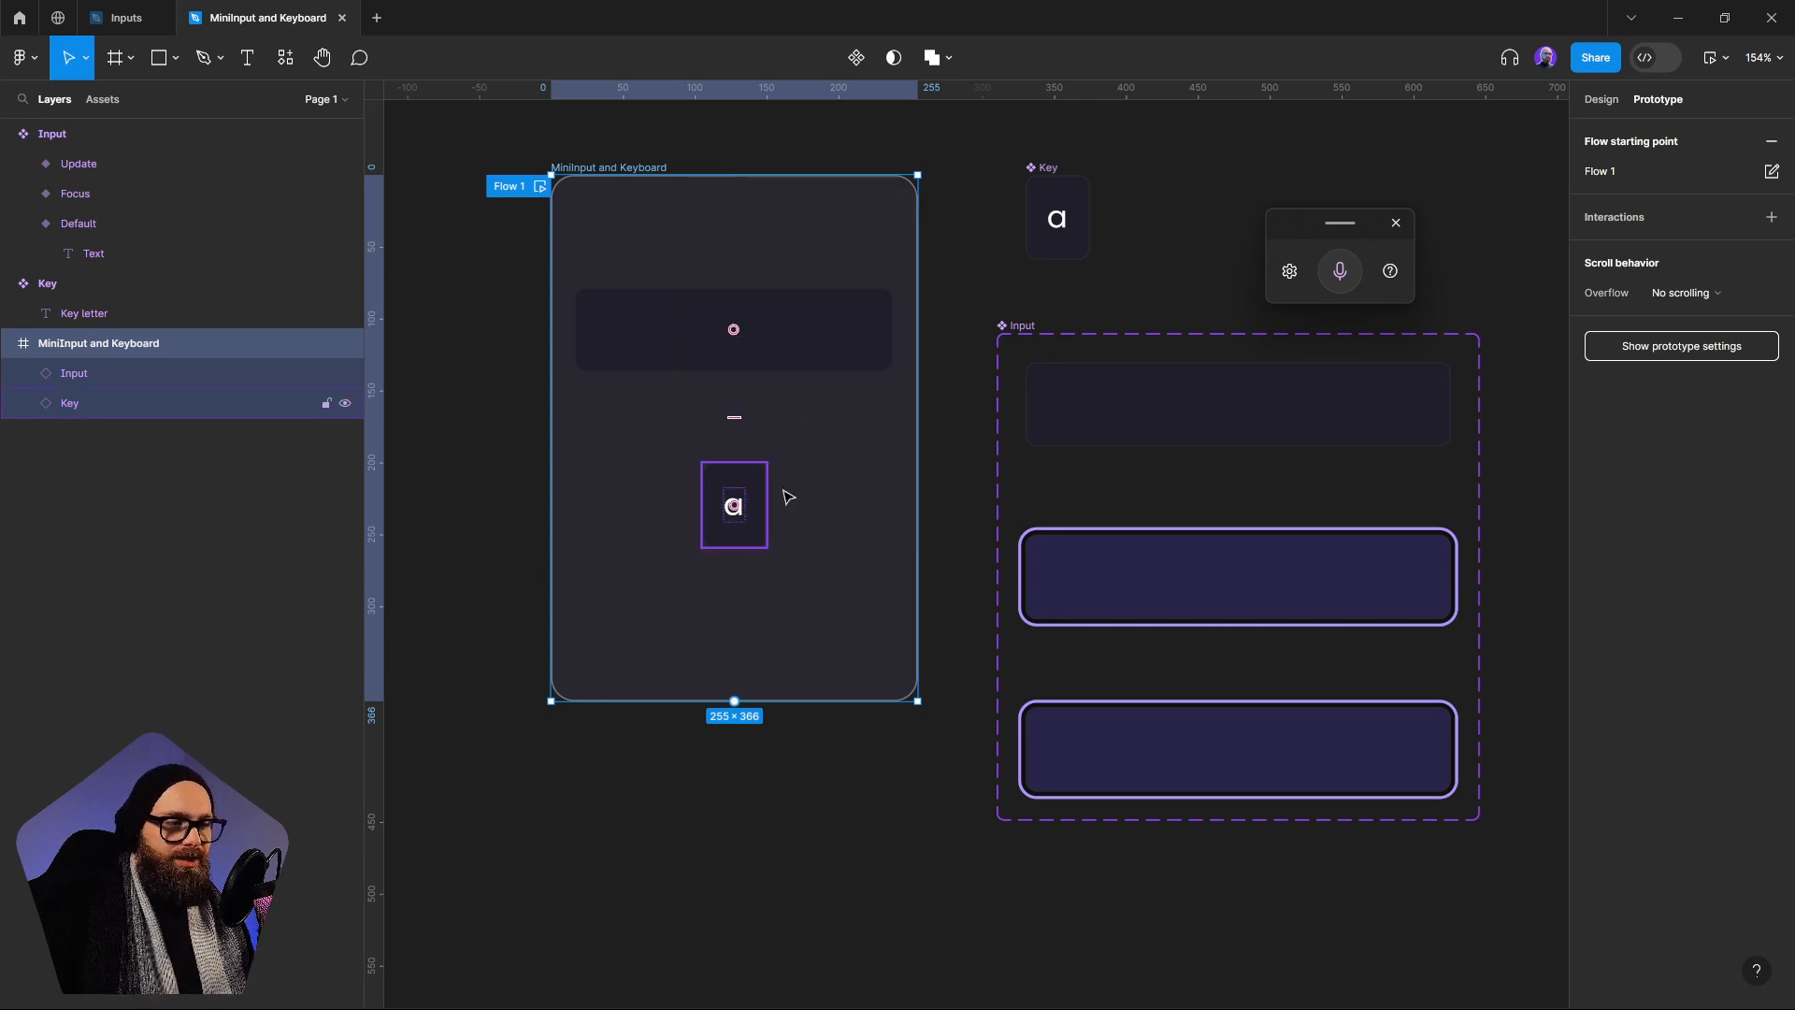
Add a Conditional action to the Key component's While pressing interaction, alongside its existing Set Keystroke to A action
left_click(1052, 168)
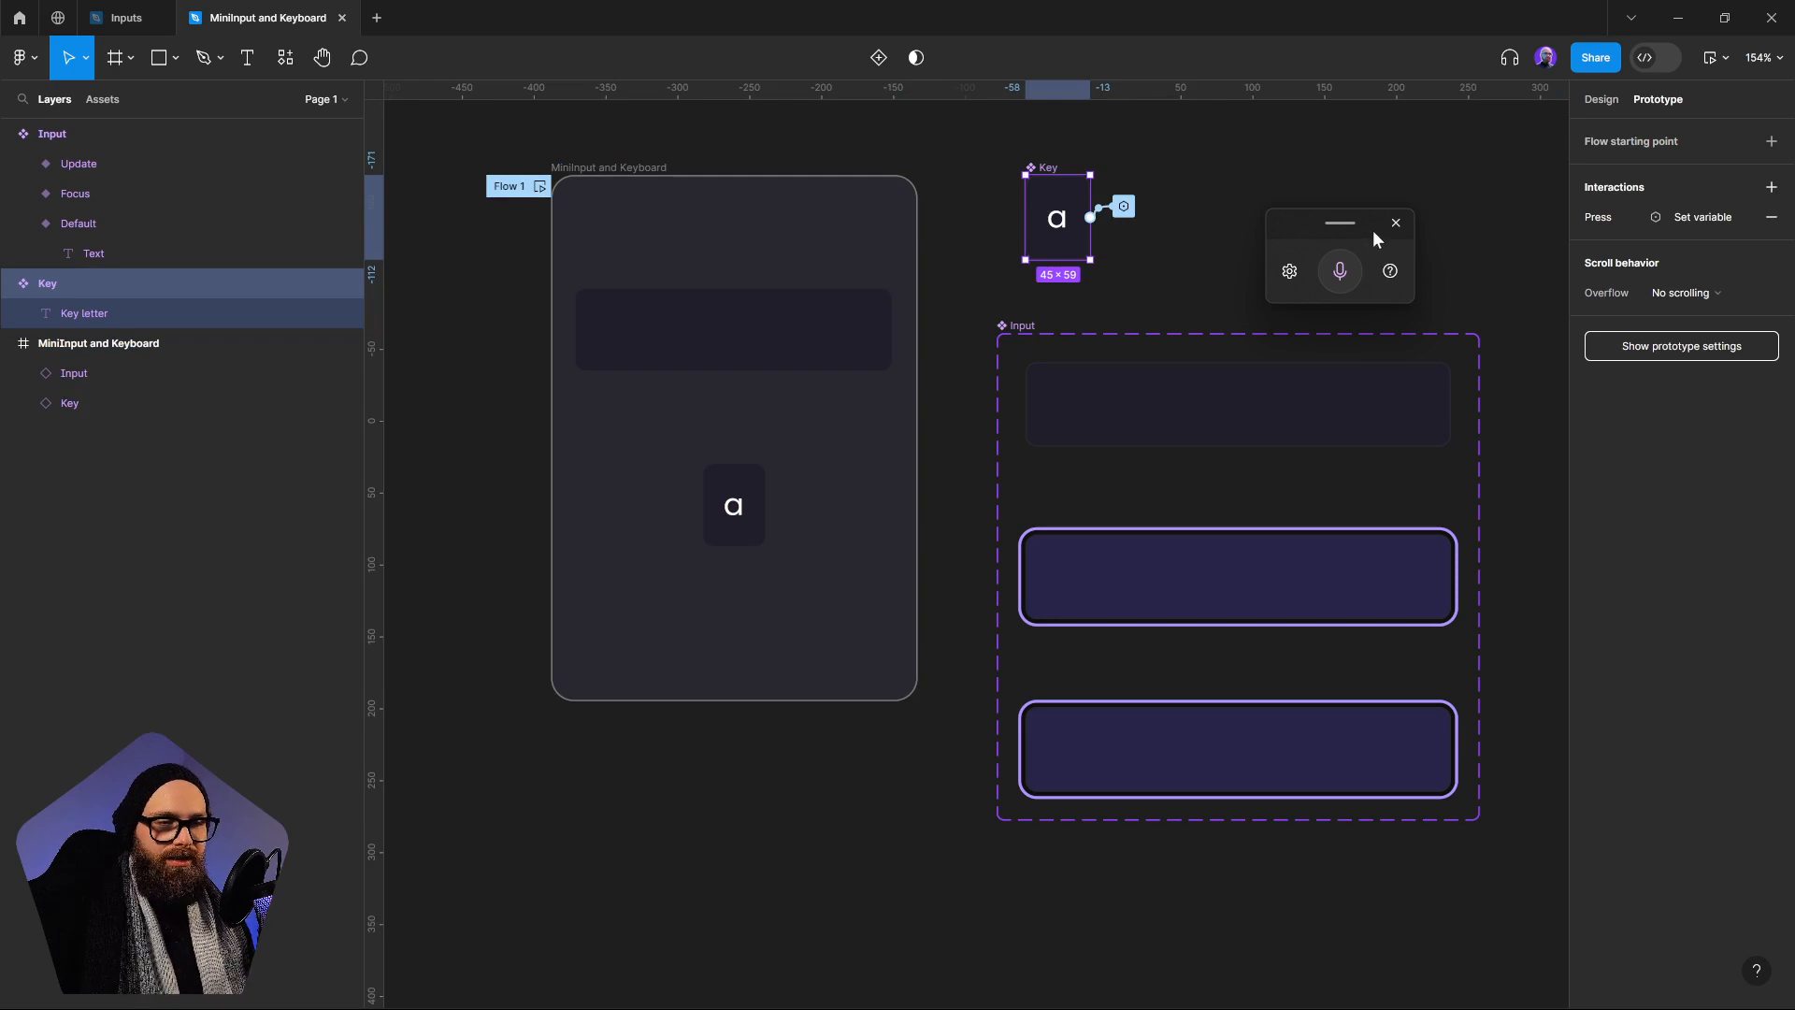
left_click(1124, 205)
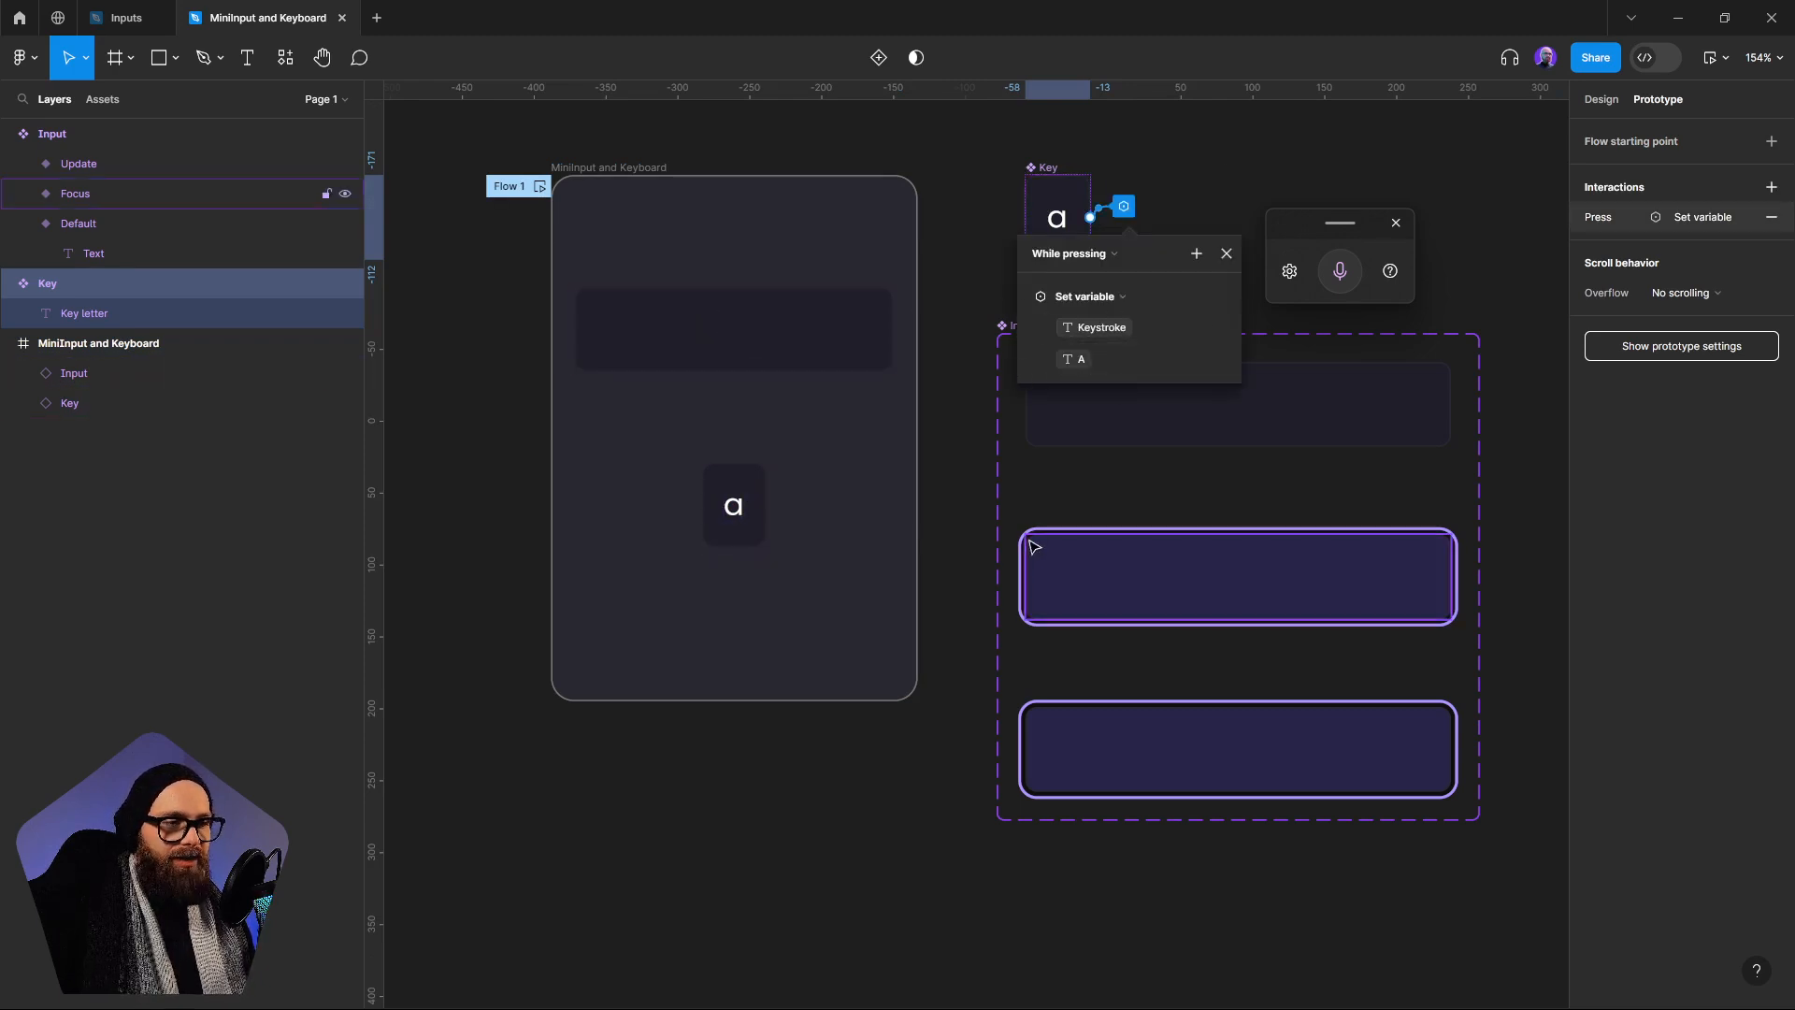
left_click_drag(1336, 219, 1439, 201)
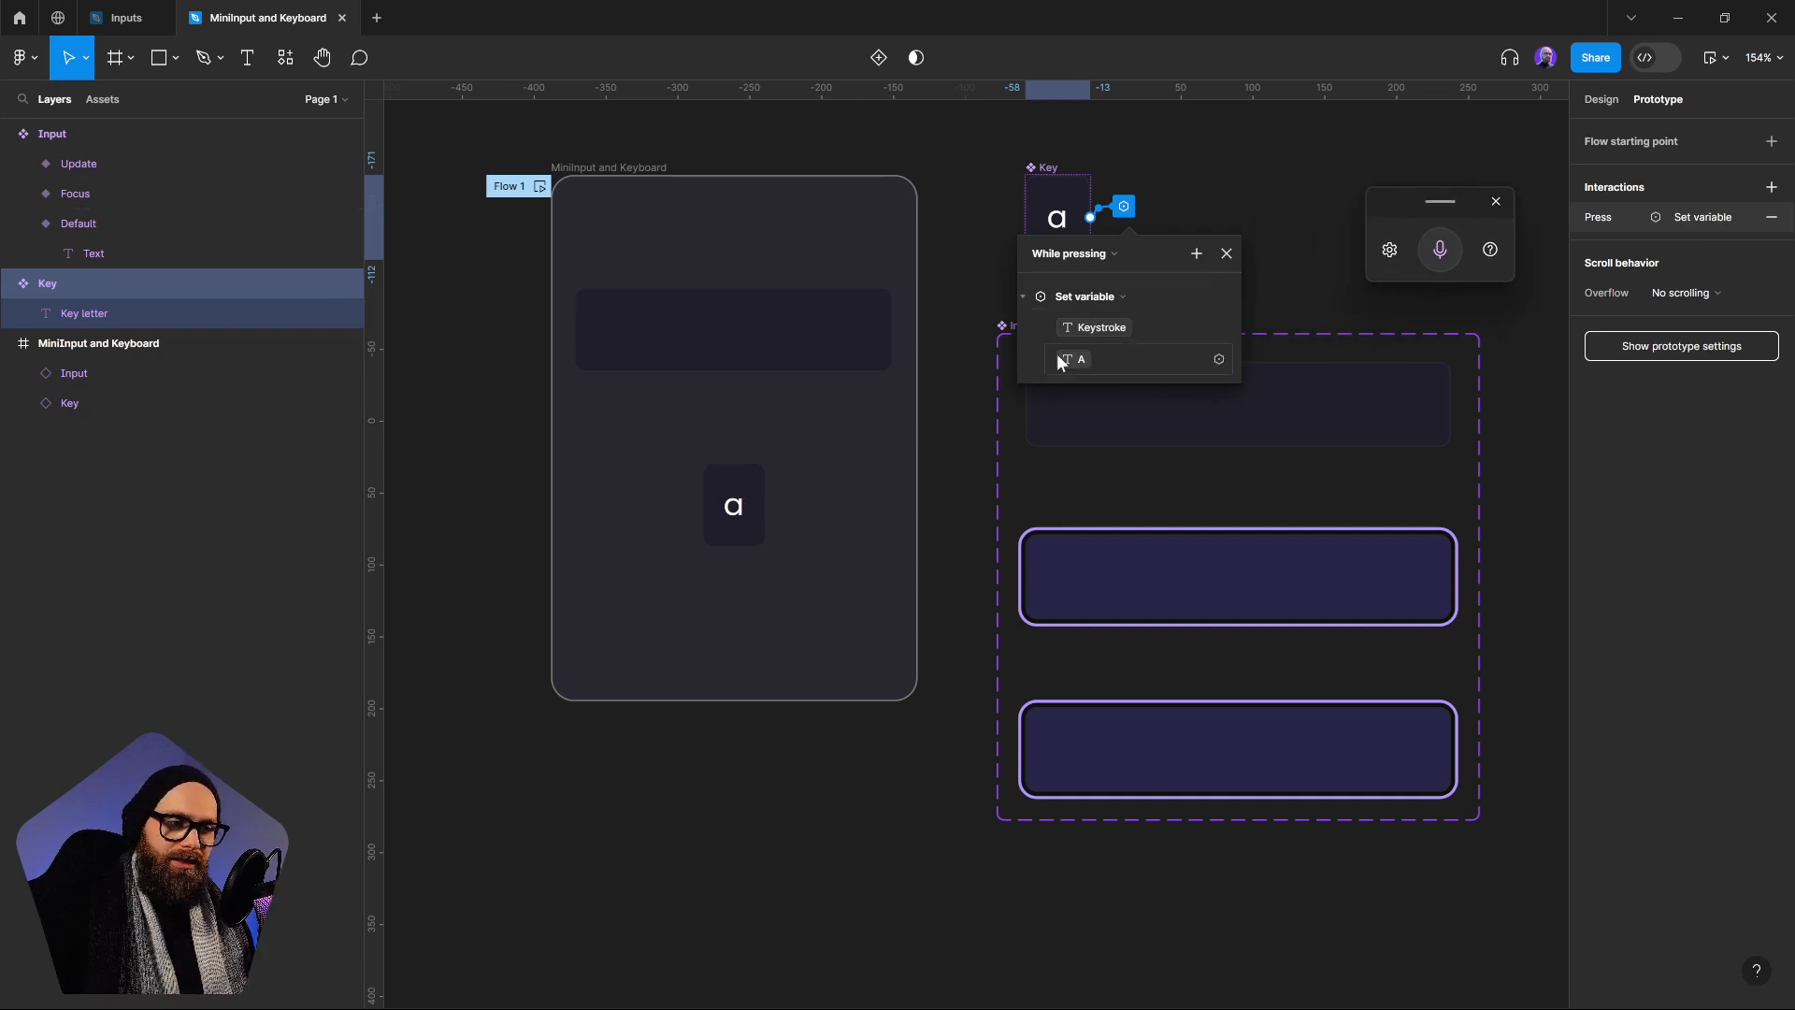
left_click(1021, 296)
left_click(1199, 253)
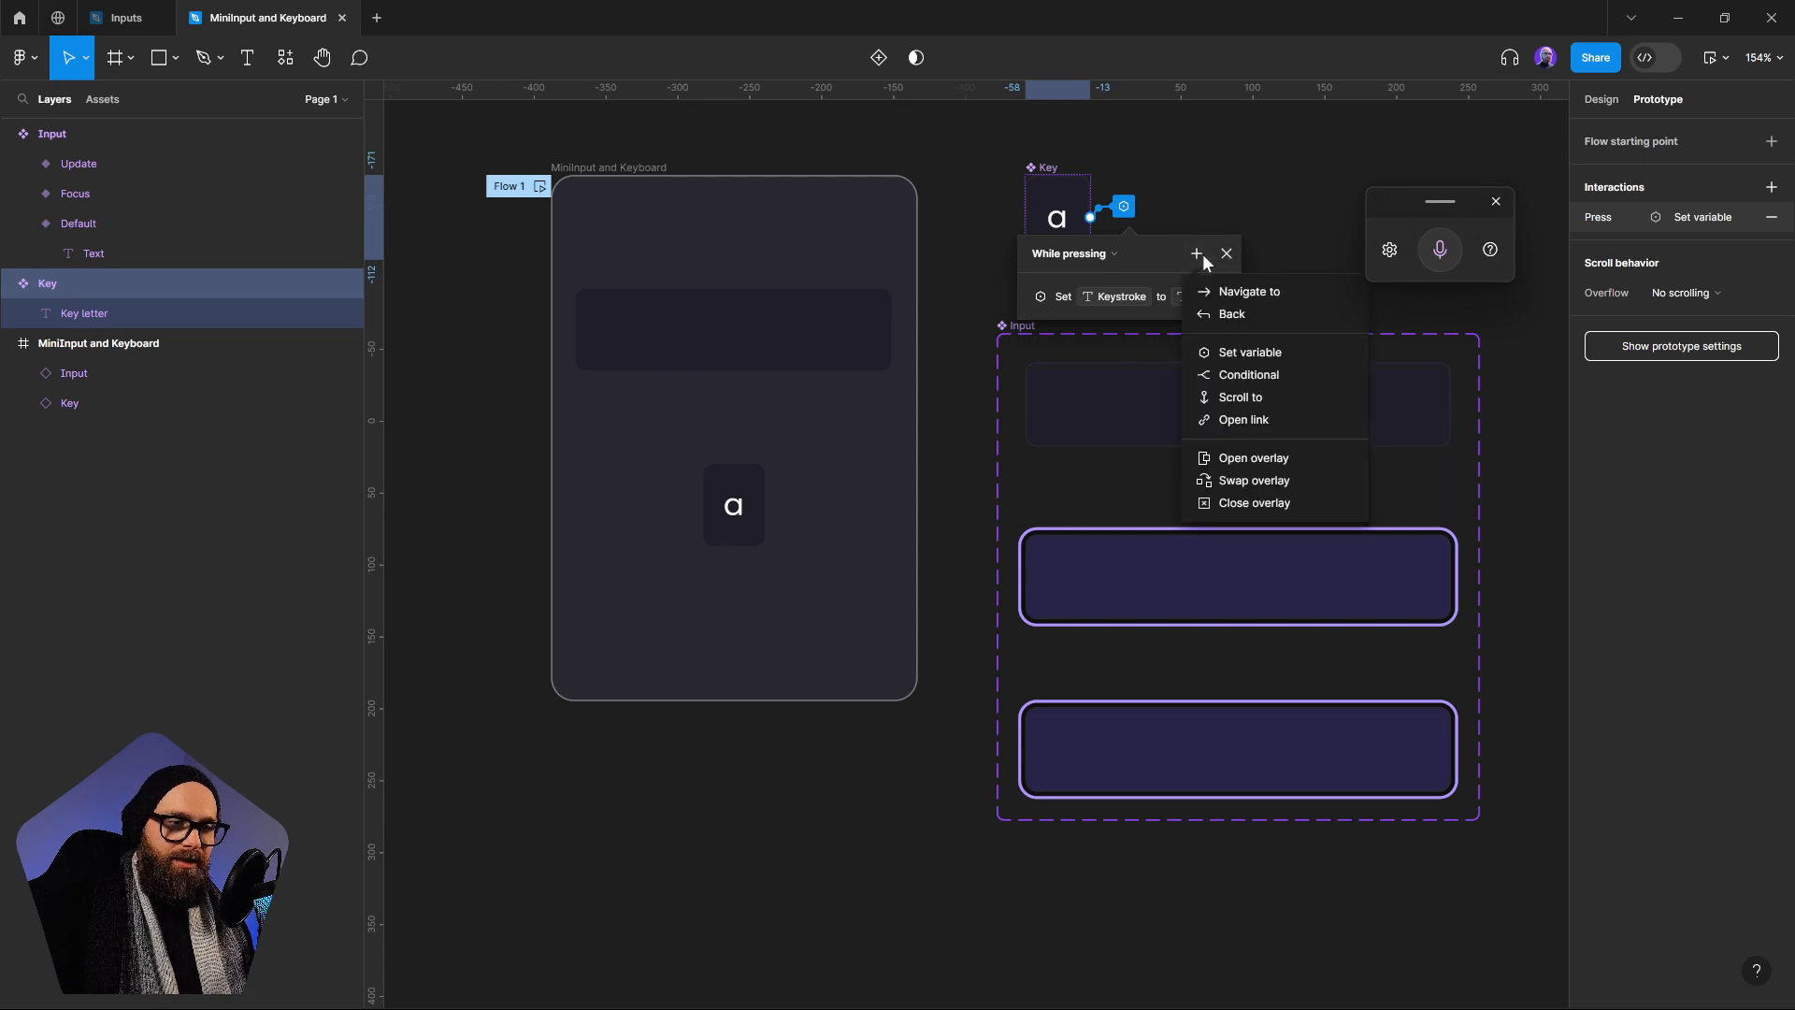
left_click(1251, 374)
Set the Key's condition to Selected == true and move the Set Keystroke to A action under its if branch
left_click(1110, 366)
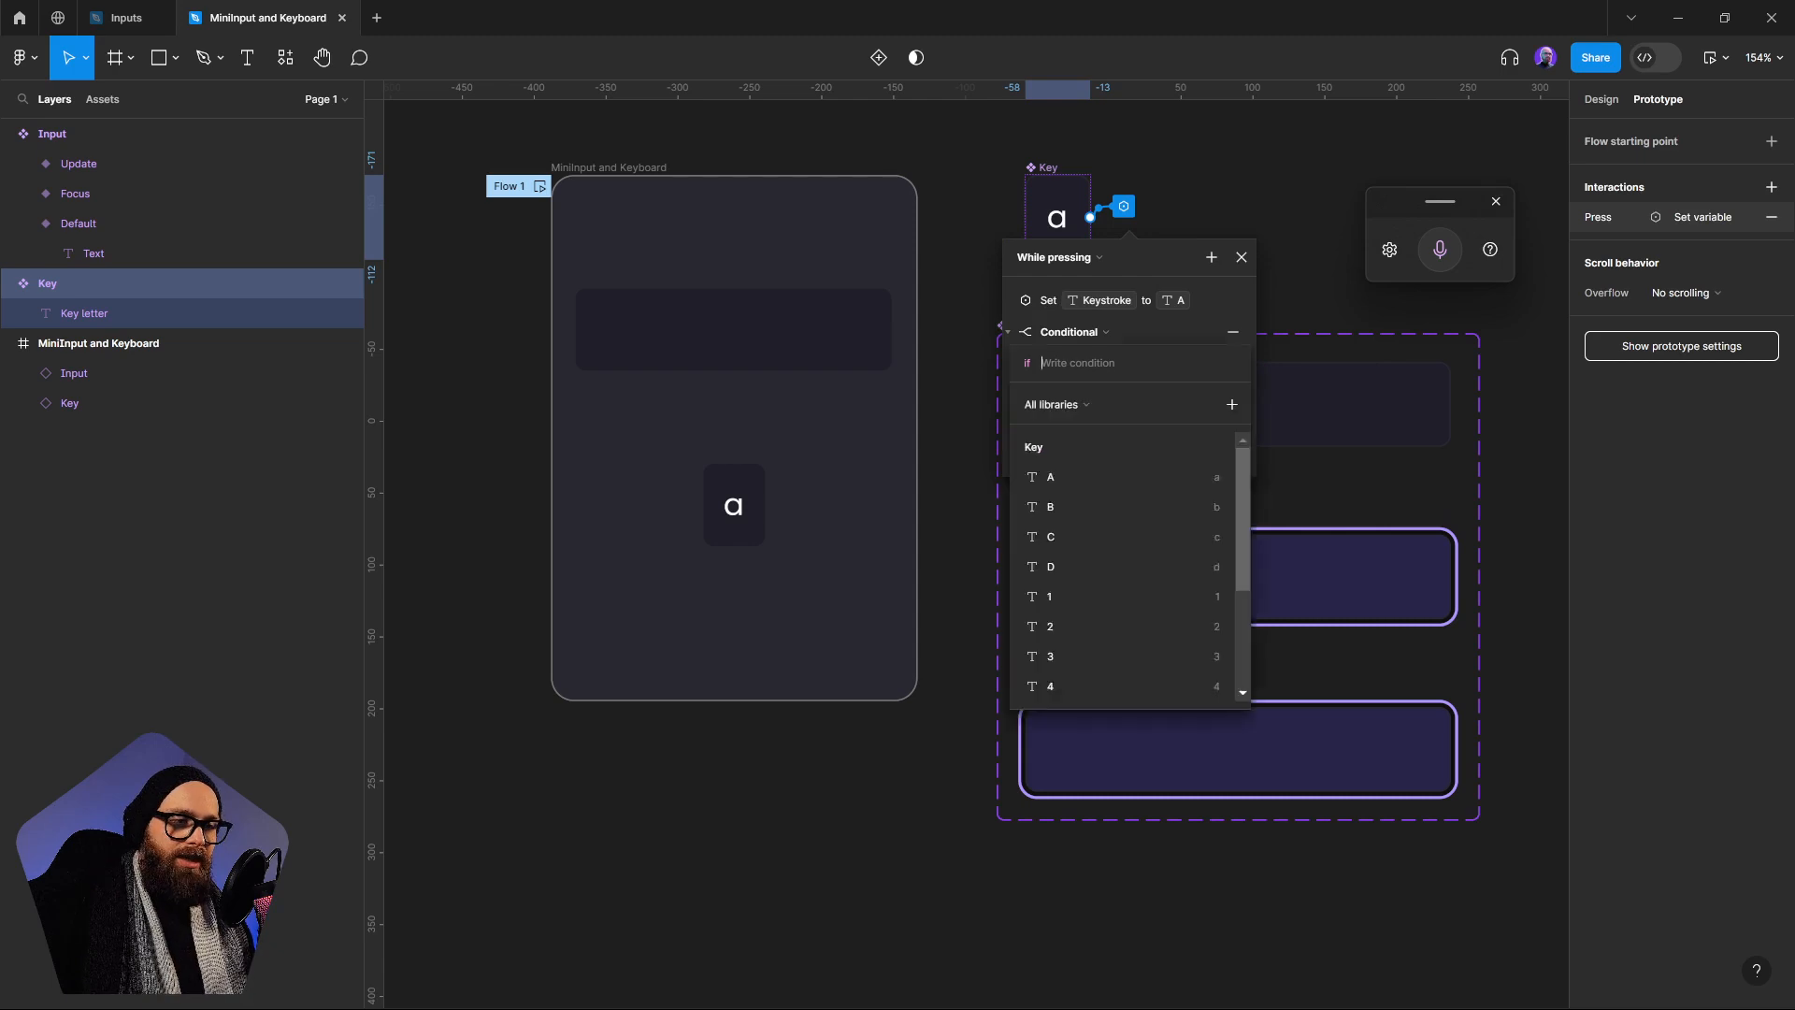
scroll(1131, 608, "down", 3)
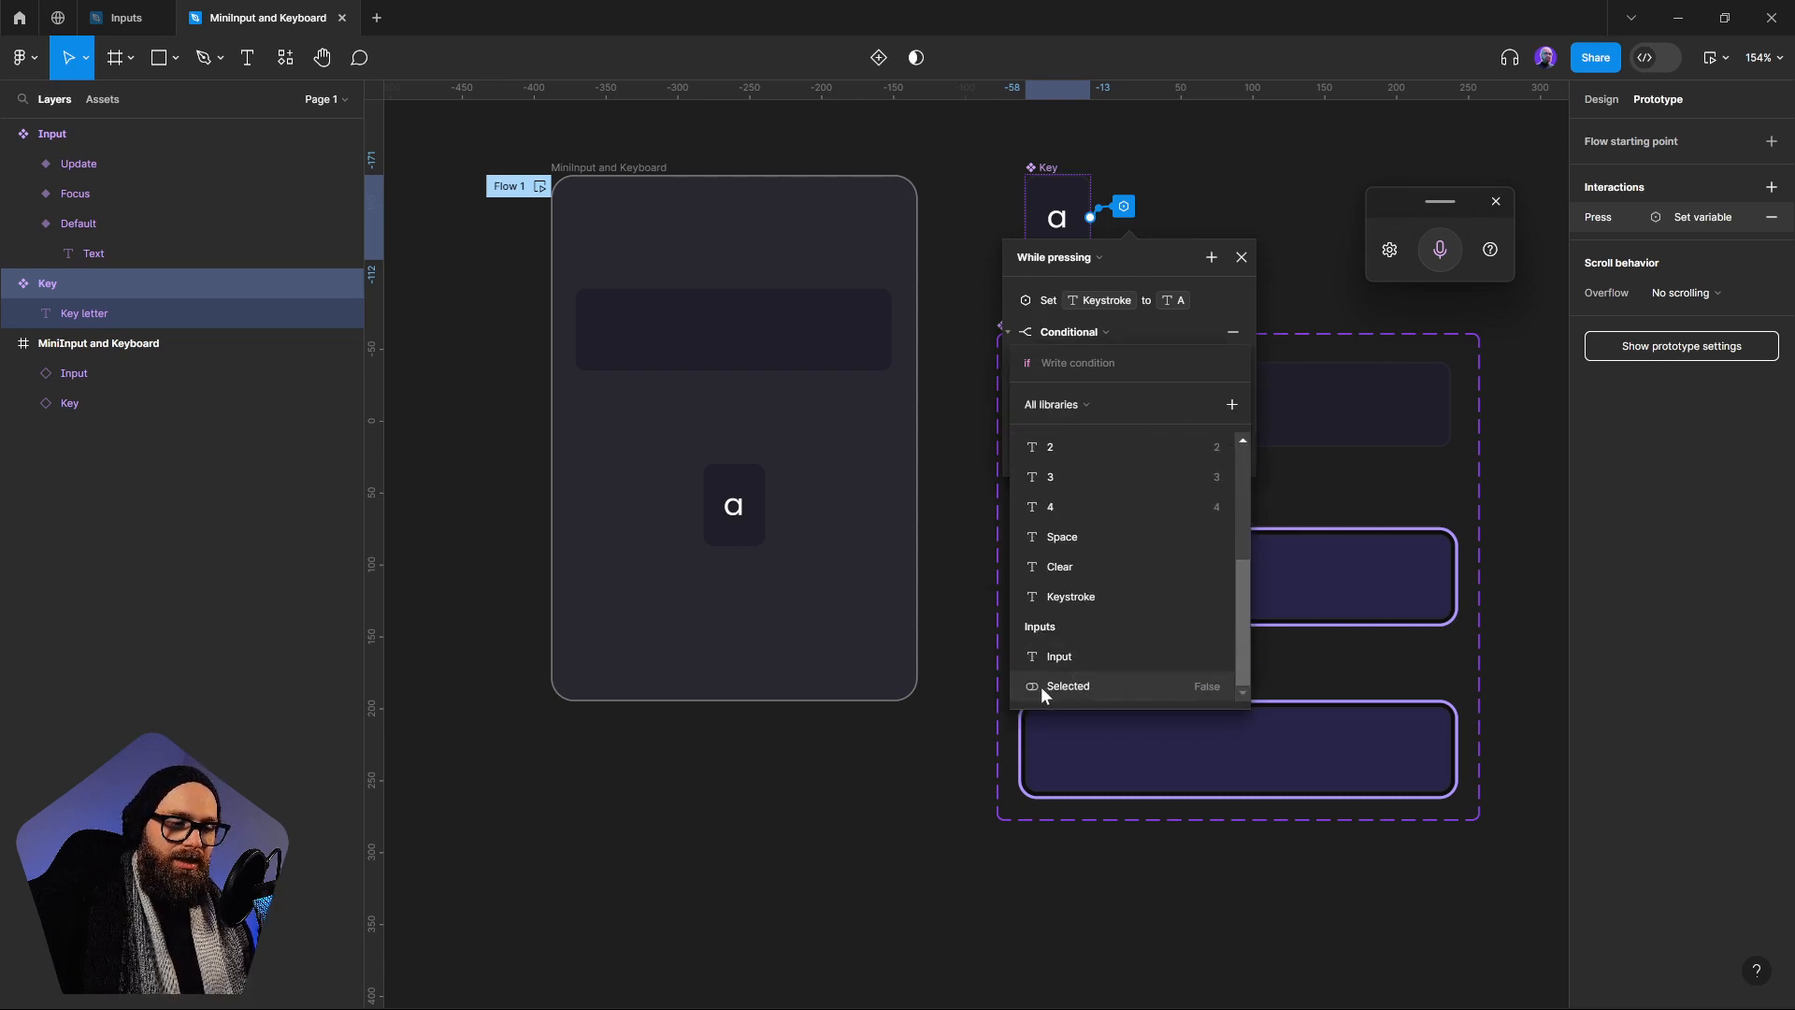
left_click(1097, 687)
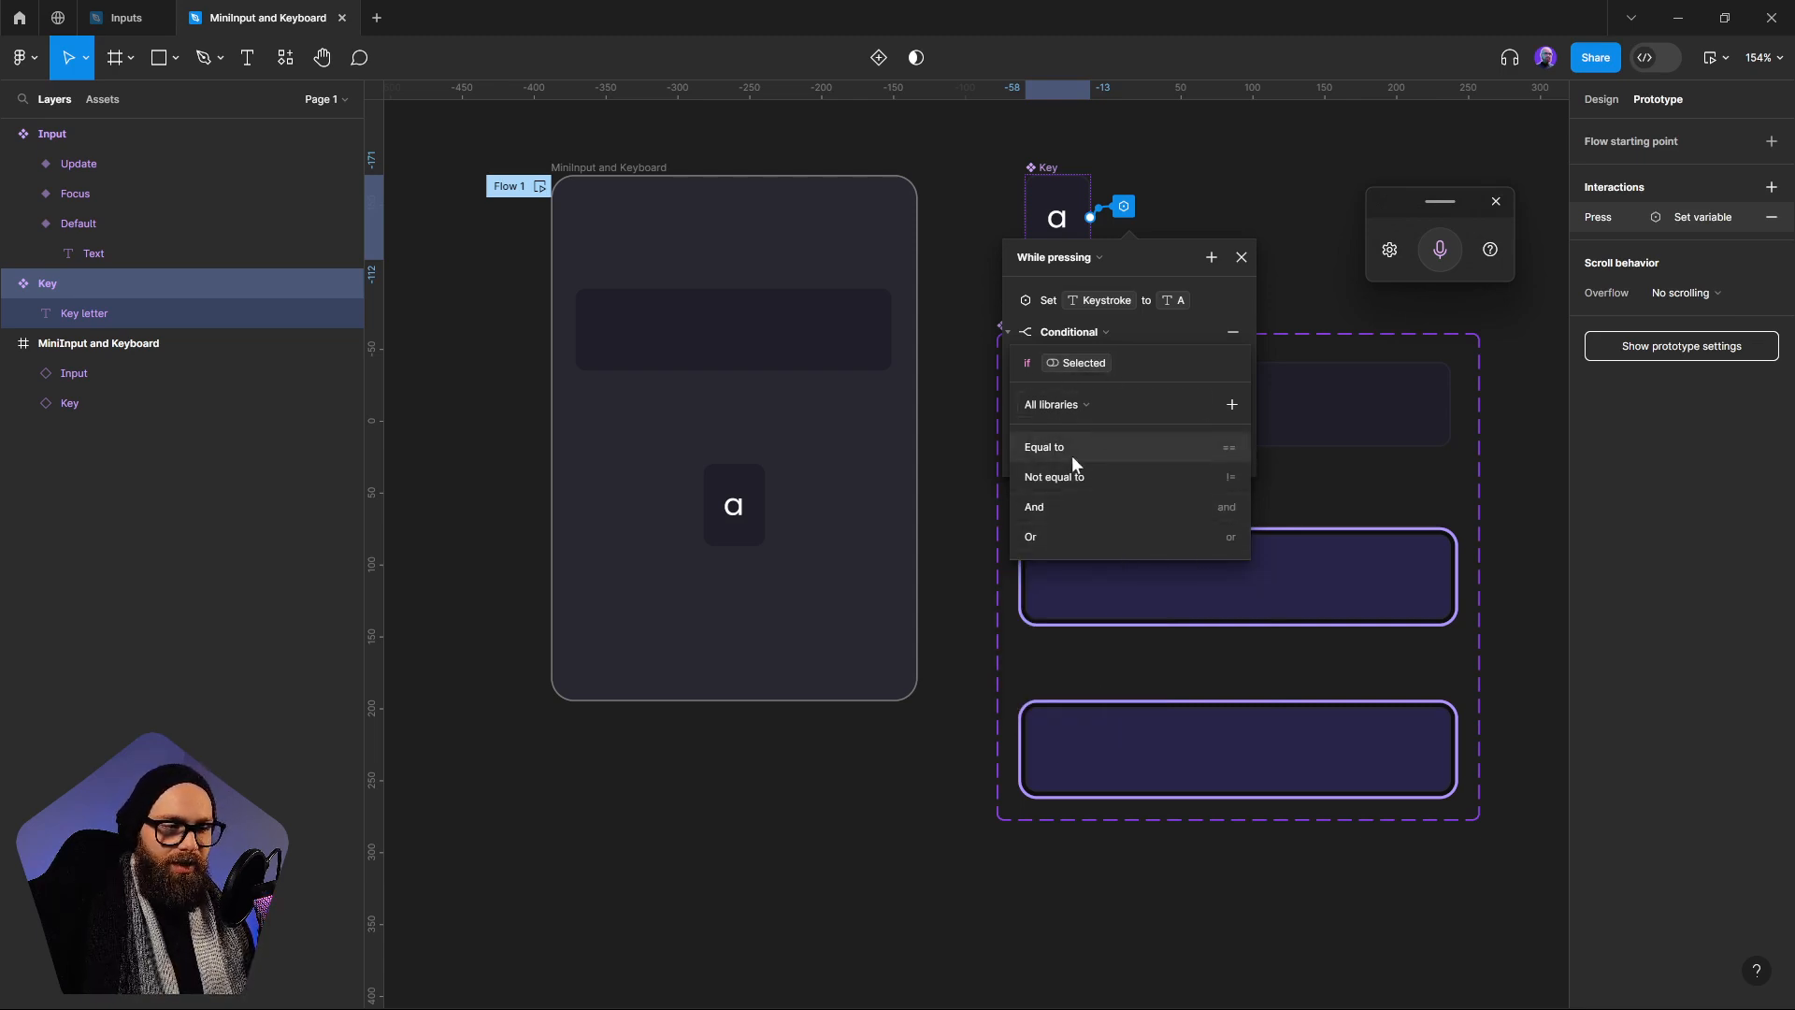
left_click(1108, 449)
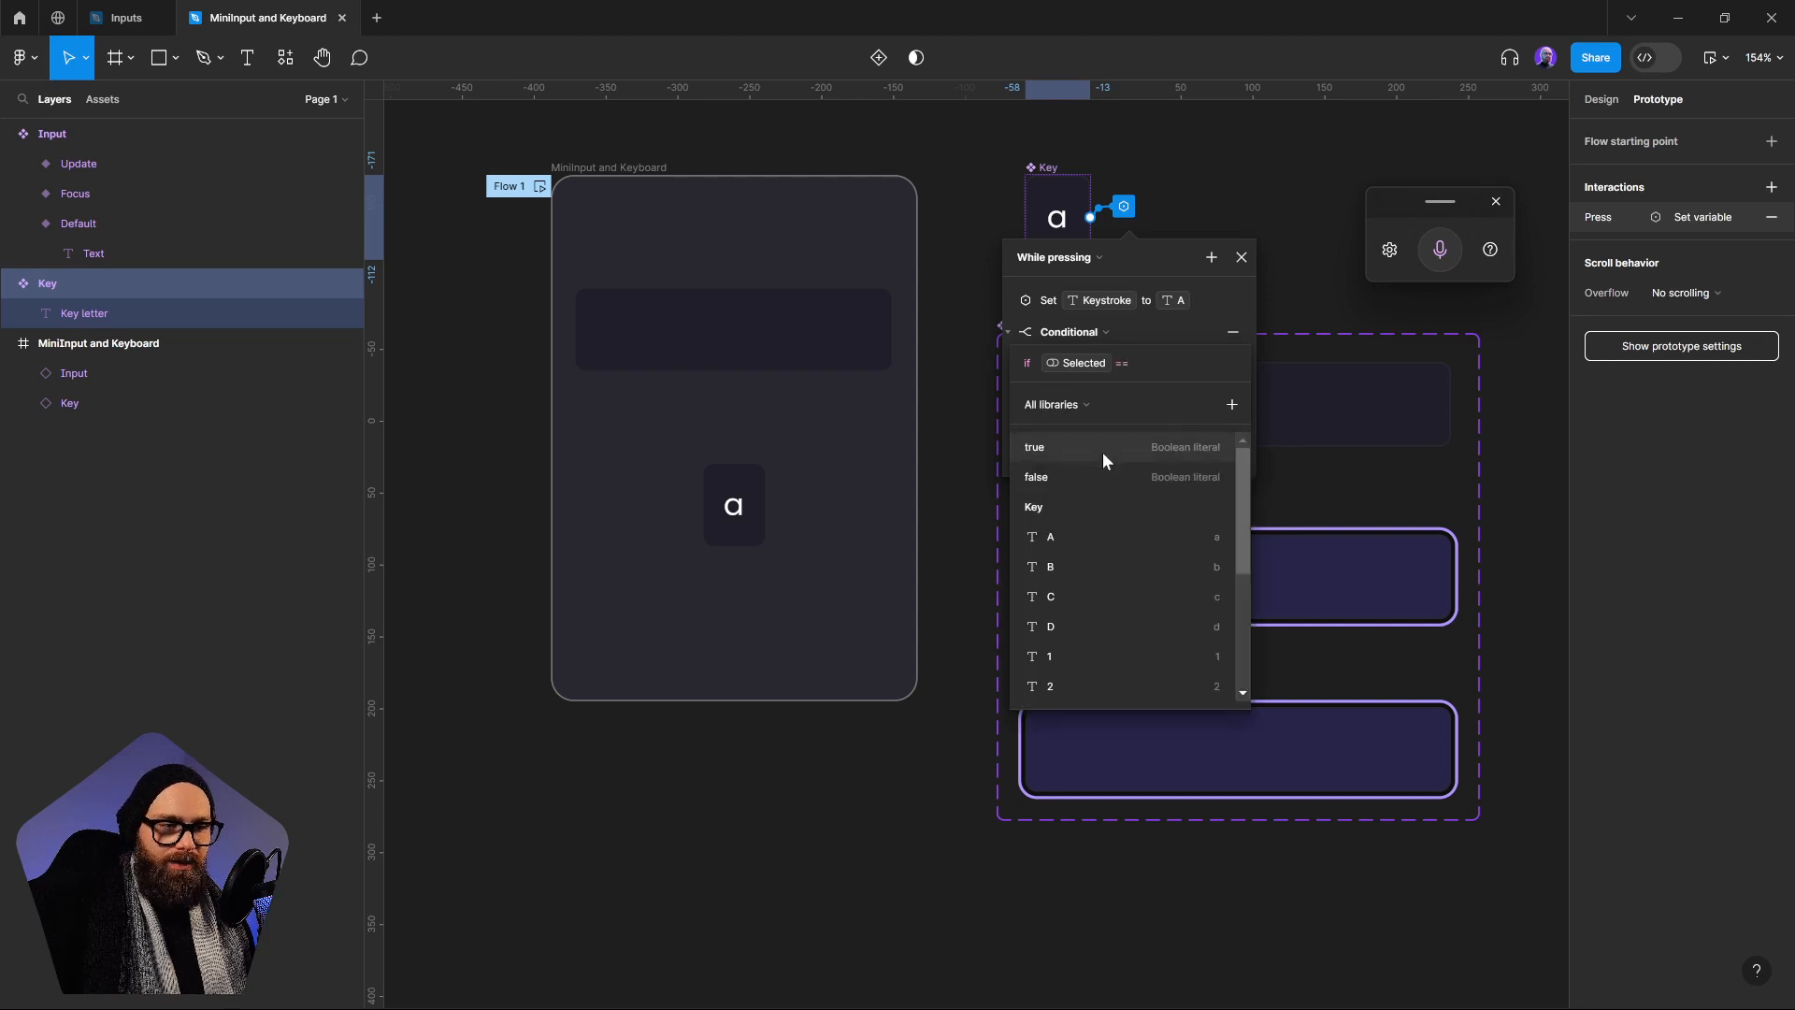
left_click(1102, 452)
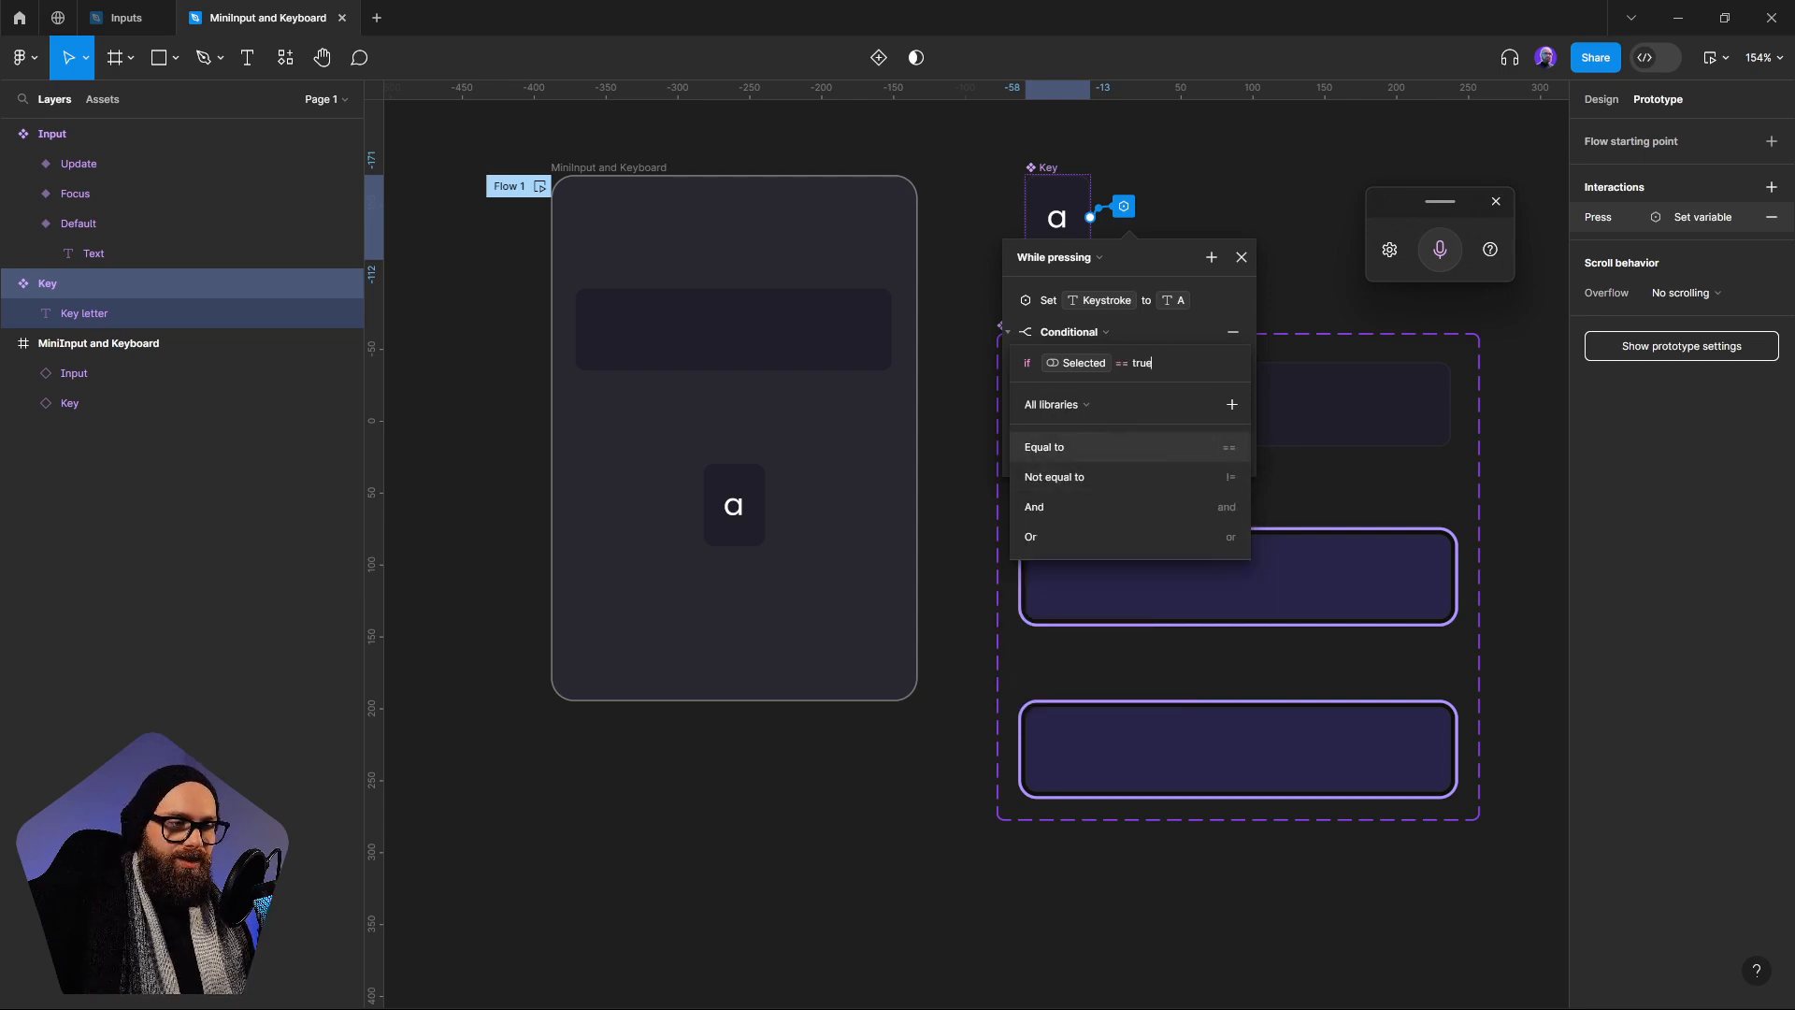
key("Return")
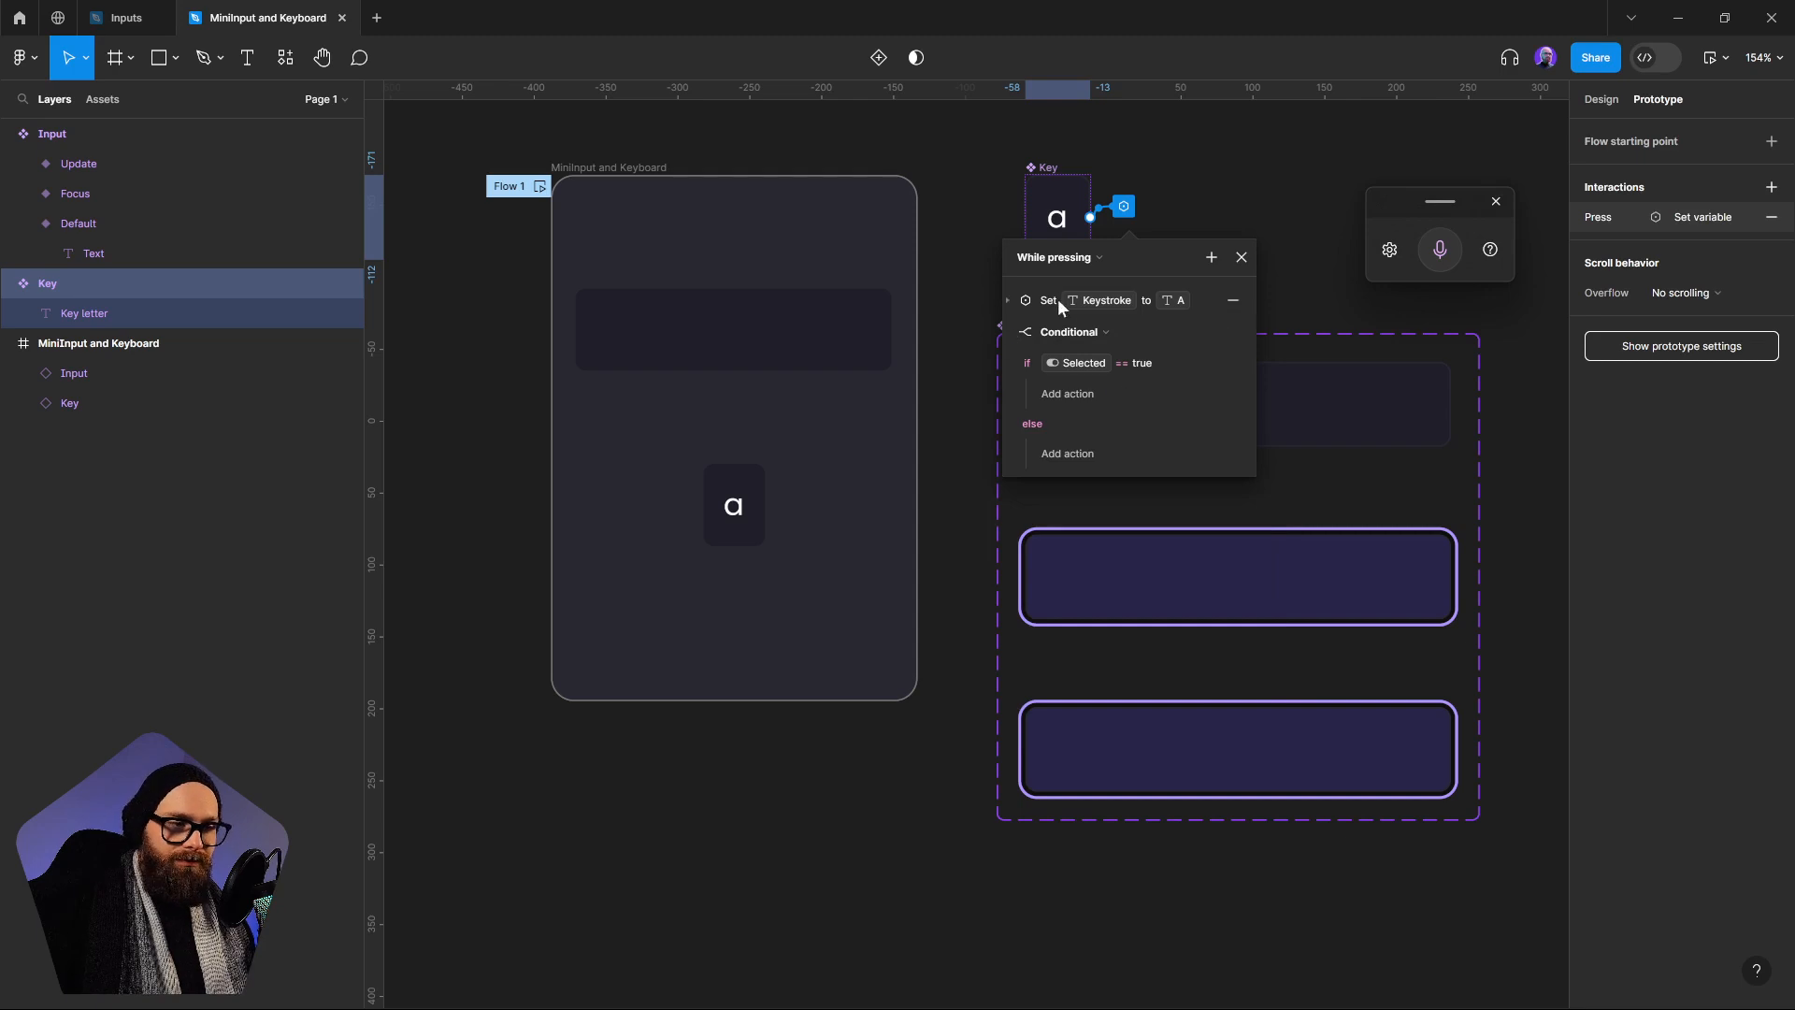
left_click_drag(1032, 297, 1096, 390)
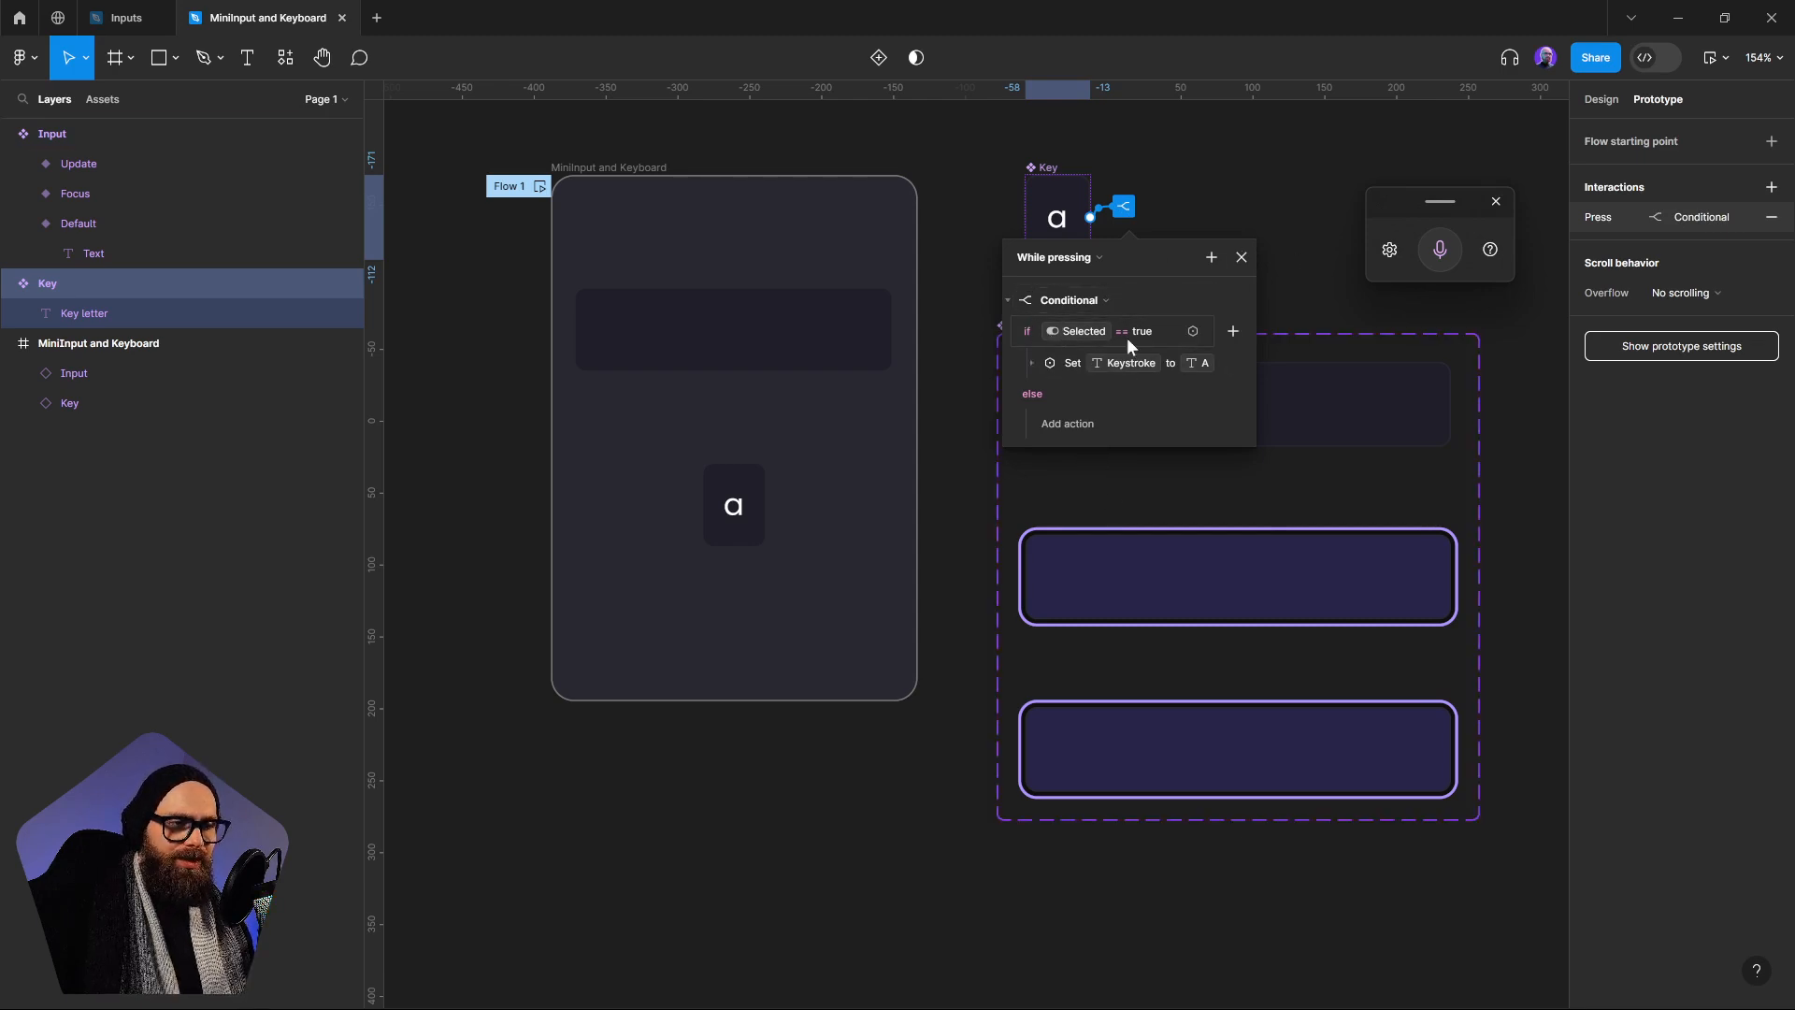
left_click(1322, 289)
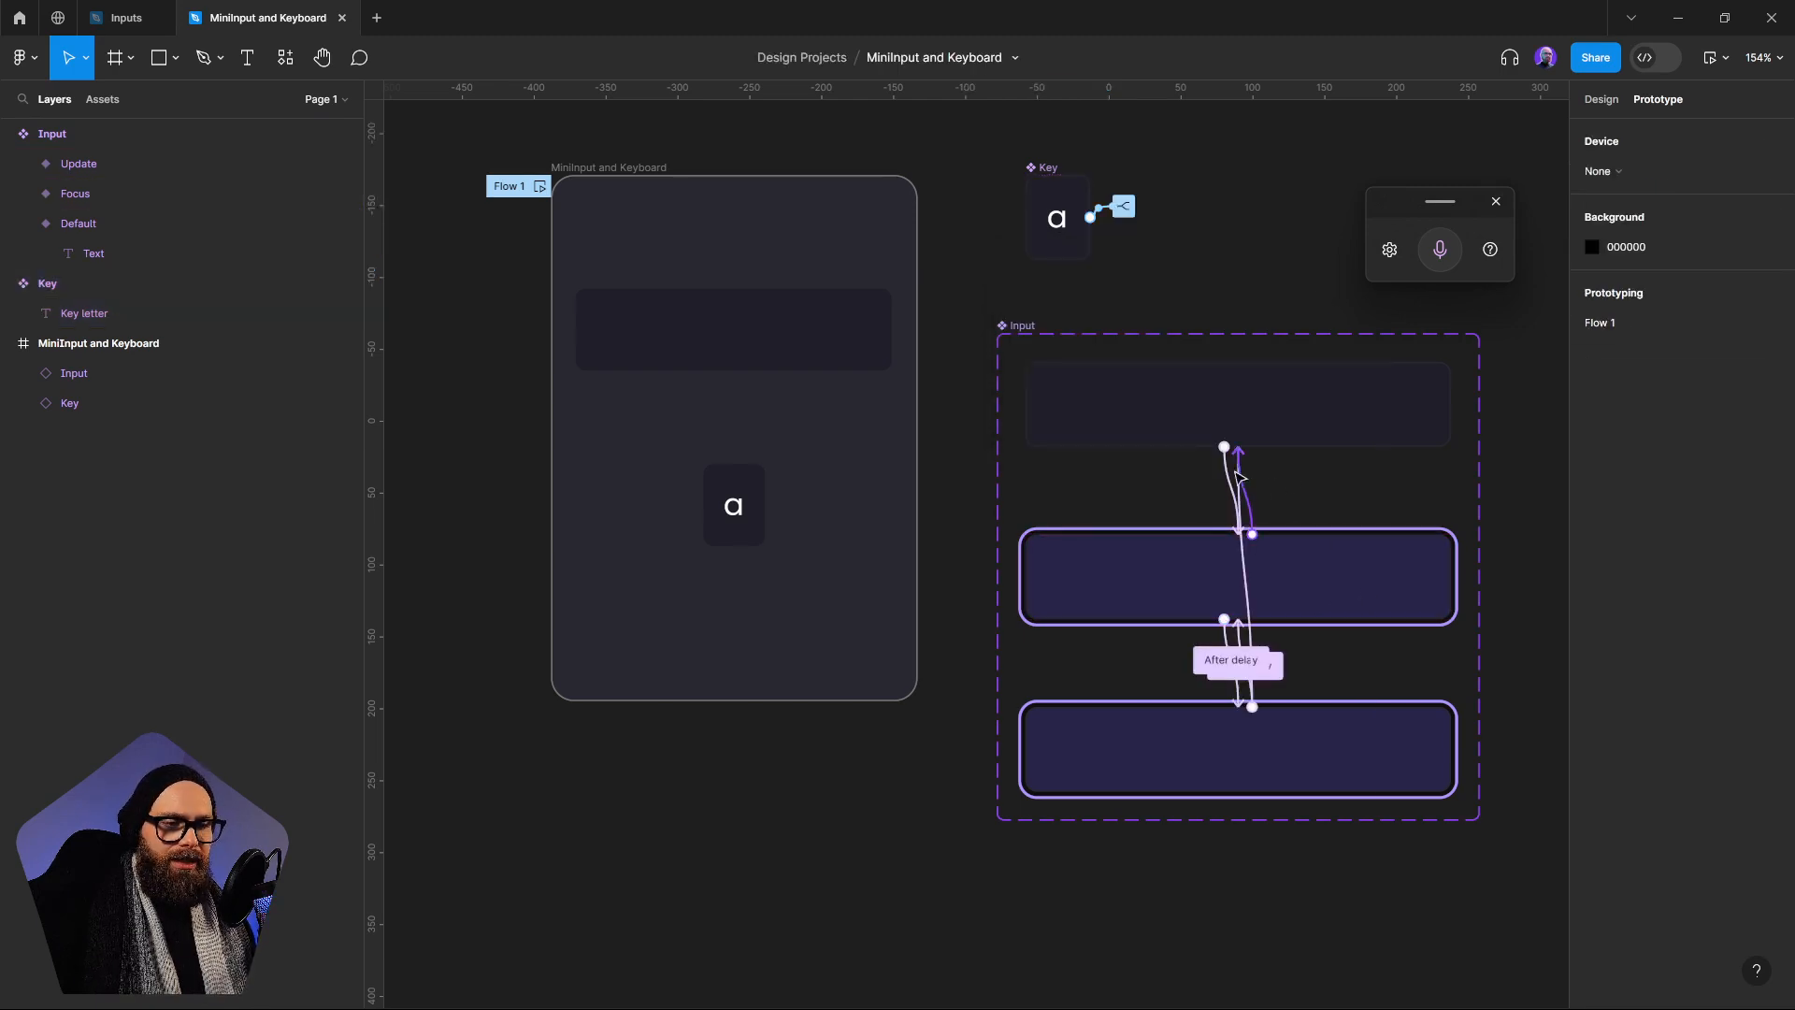
Add a Set variable action to the Default variant's On click interaction that sets Selected to true
left_click(1210, 562)
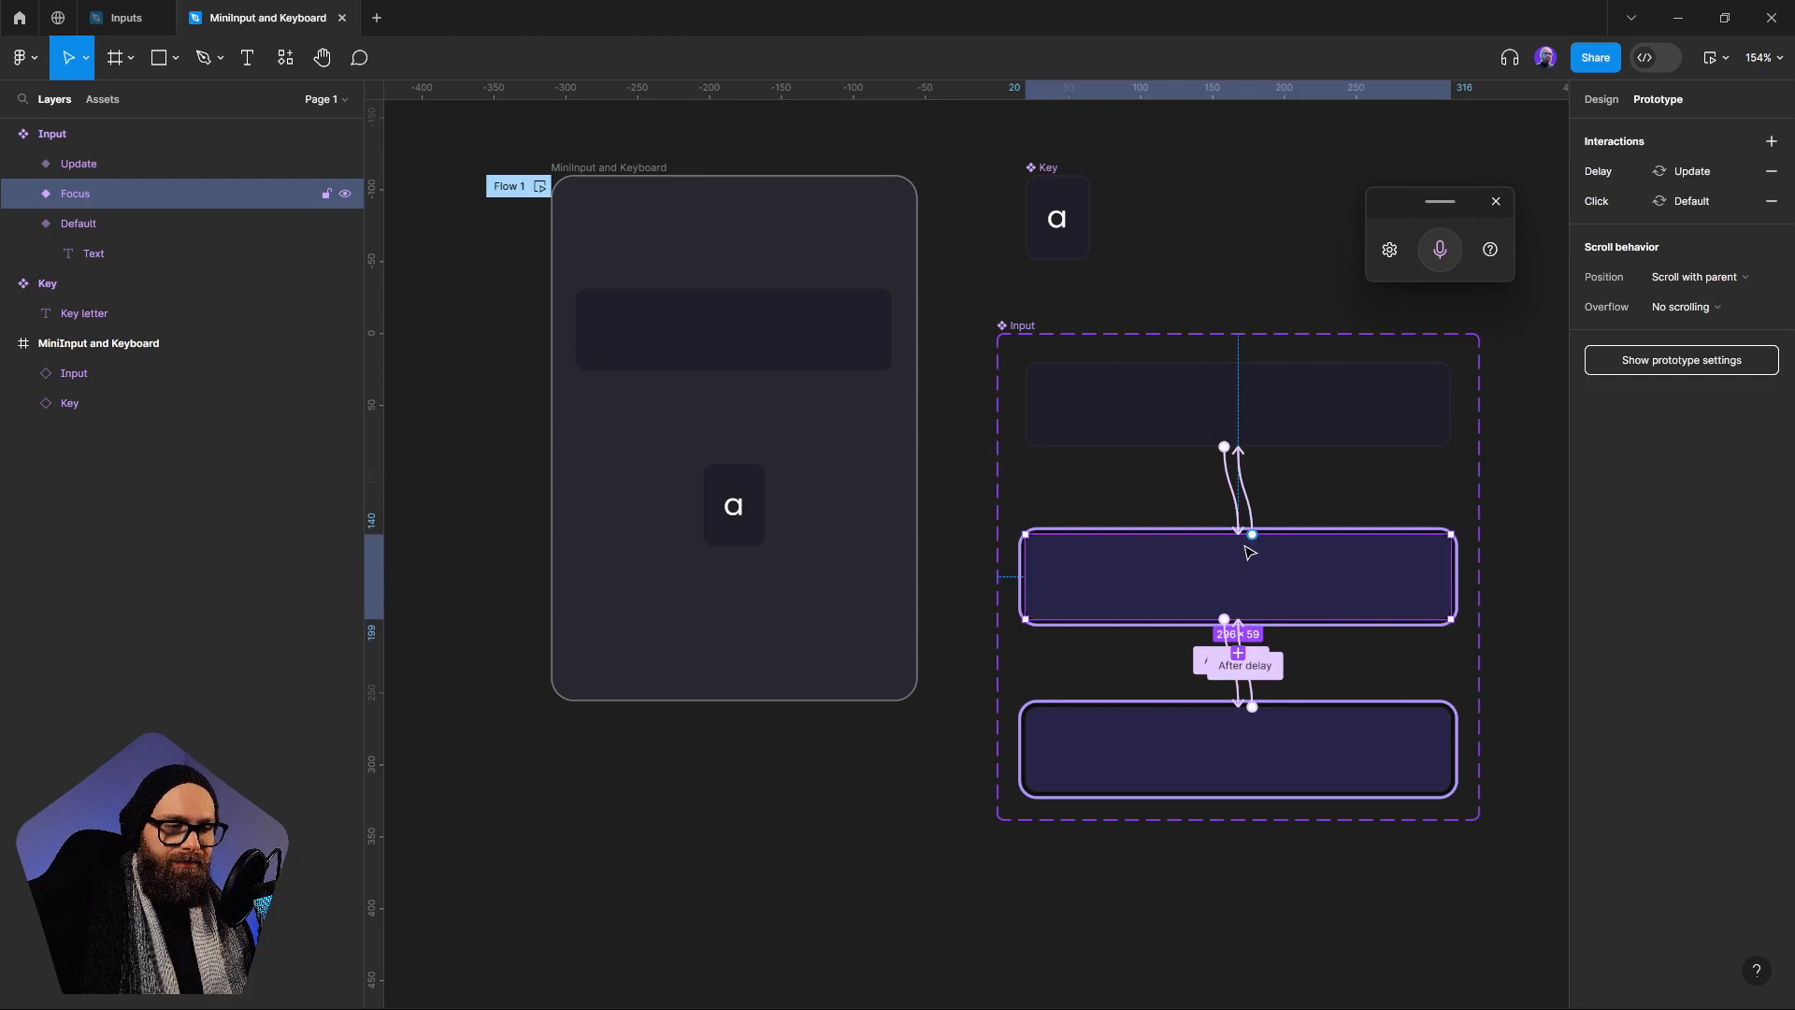
left_click(1240, 505)
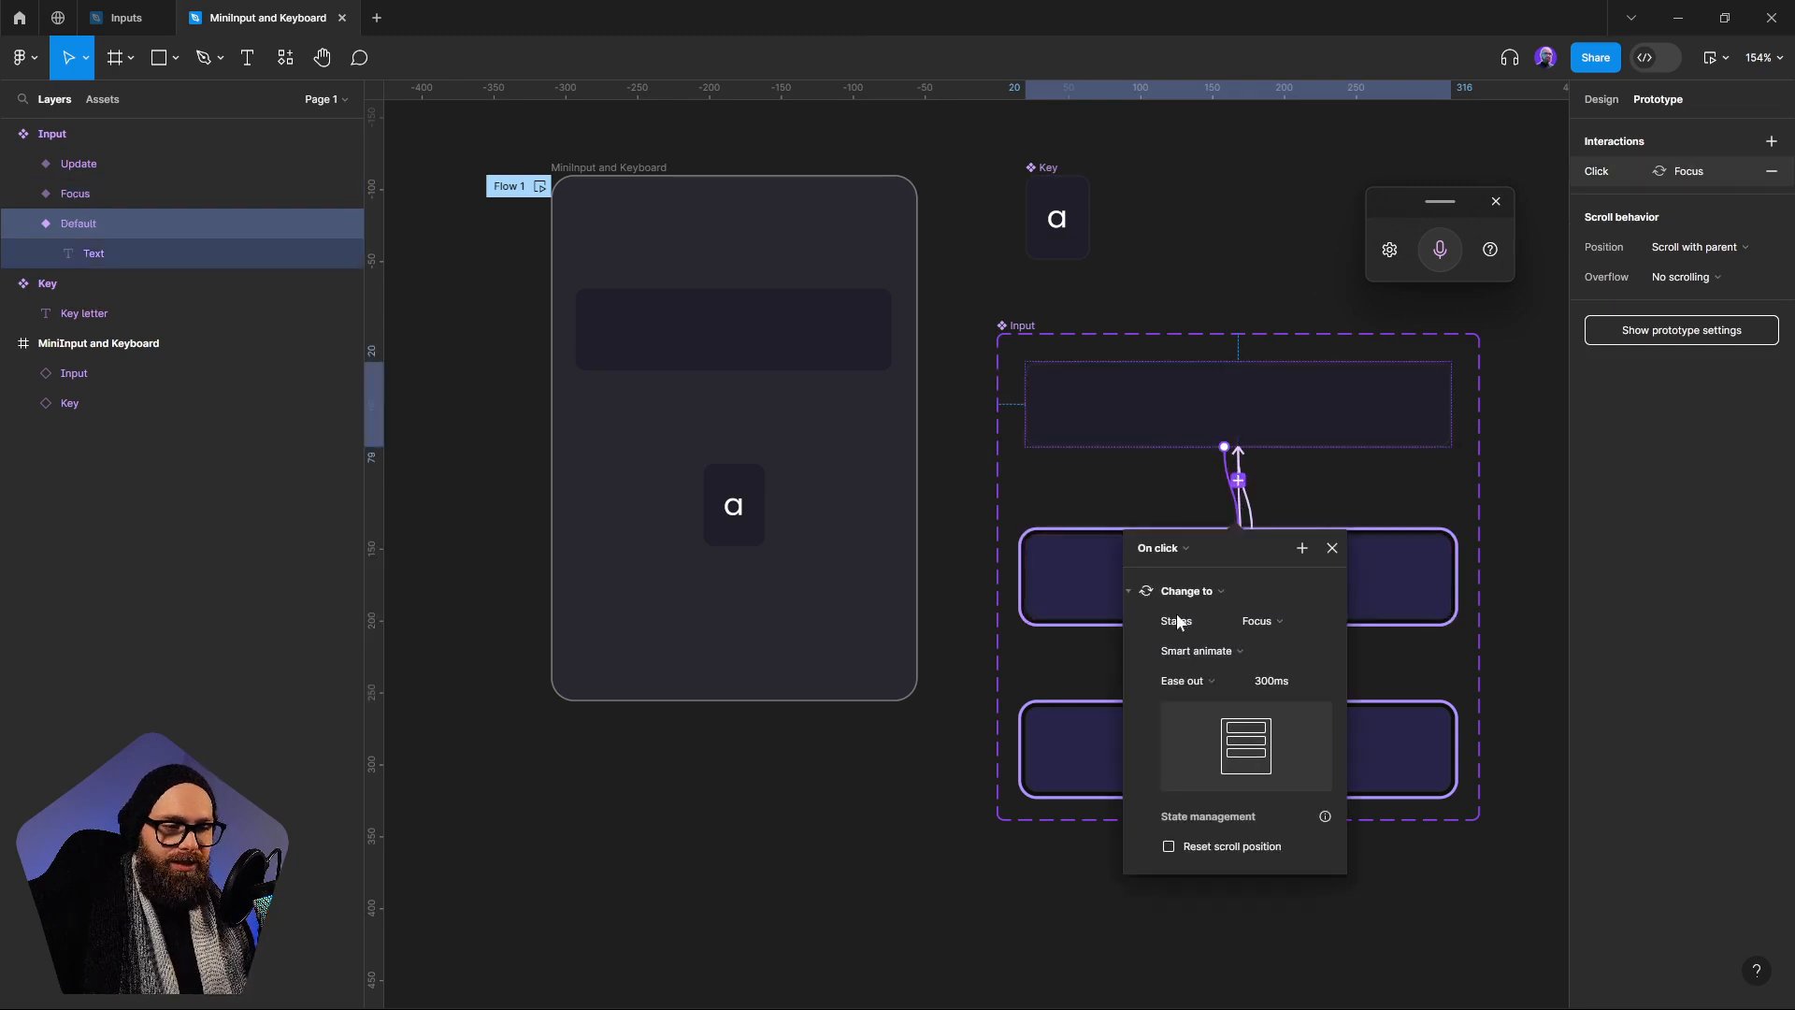
left_click(1133, 586)
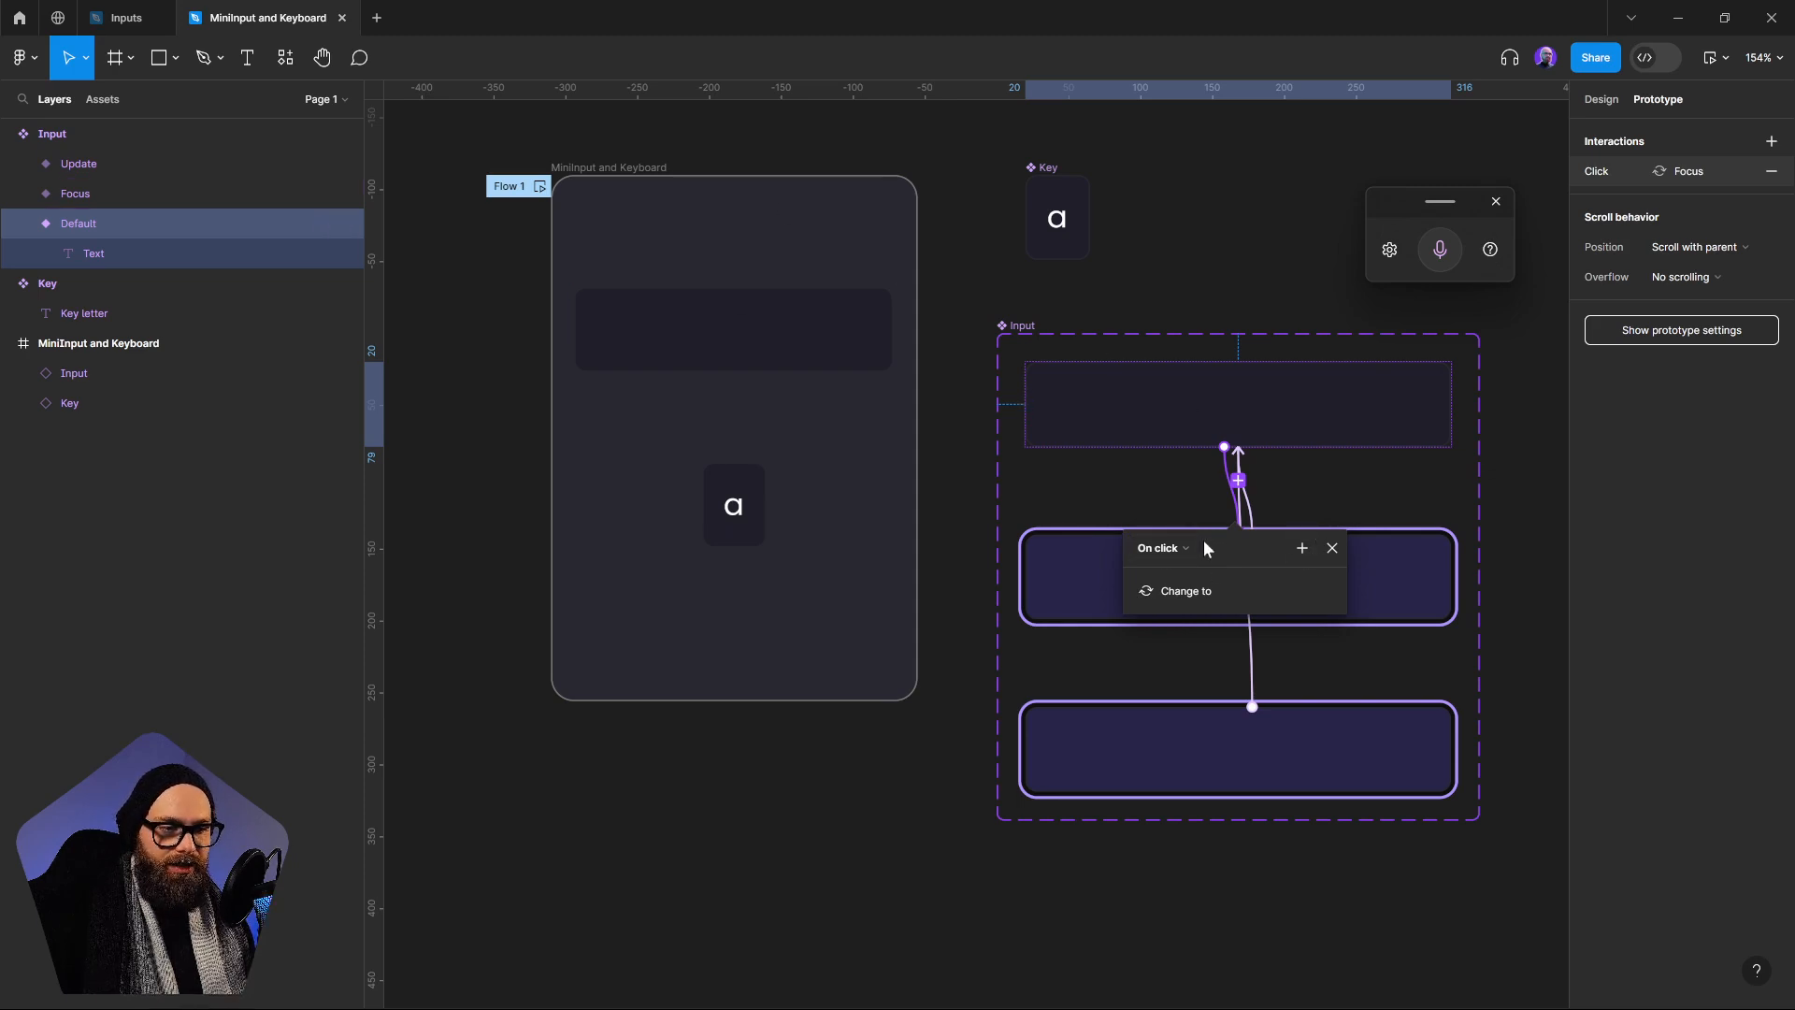
left_click(1305, 548)
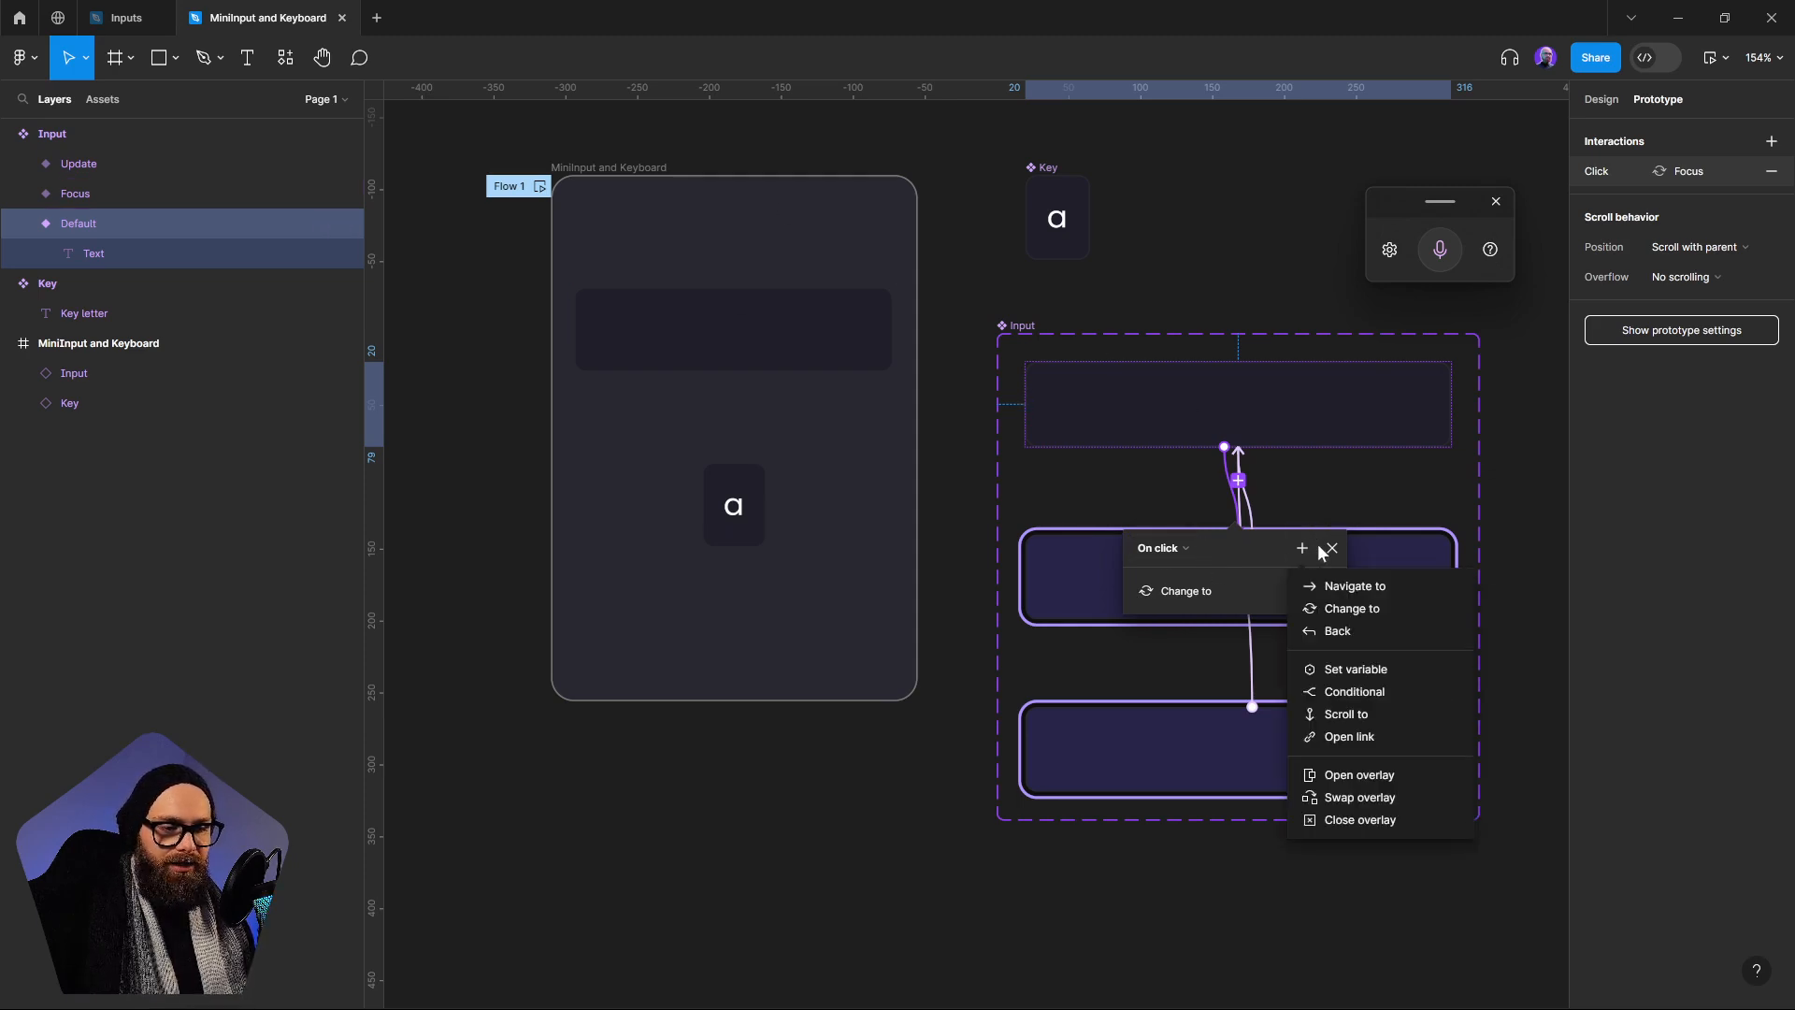
left_click(1388, 673)
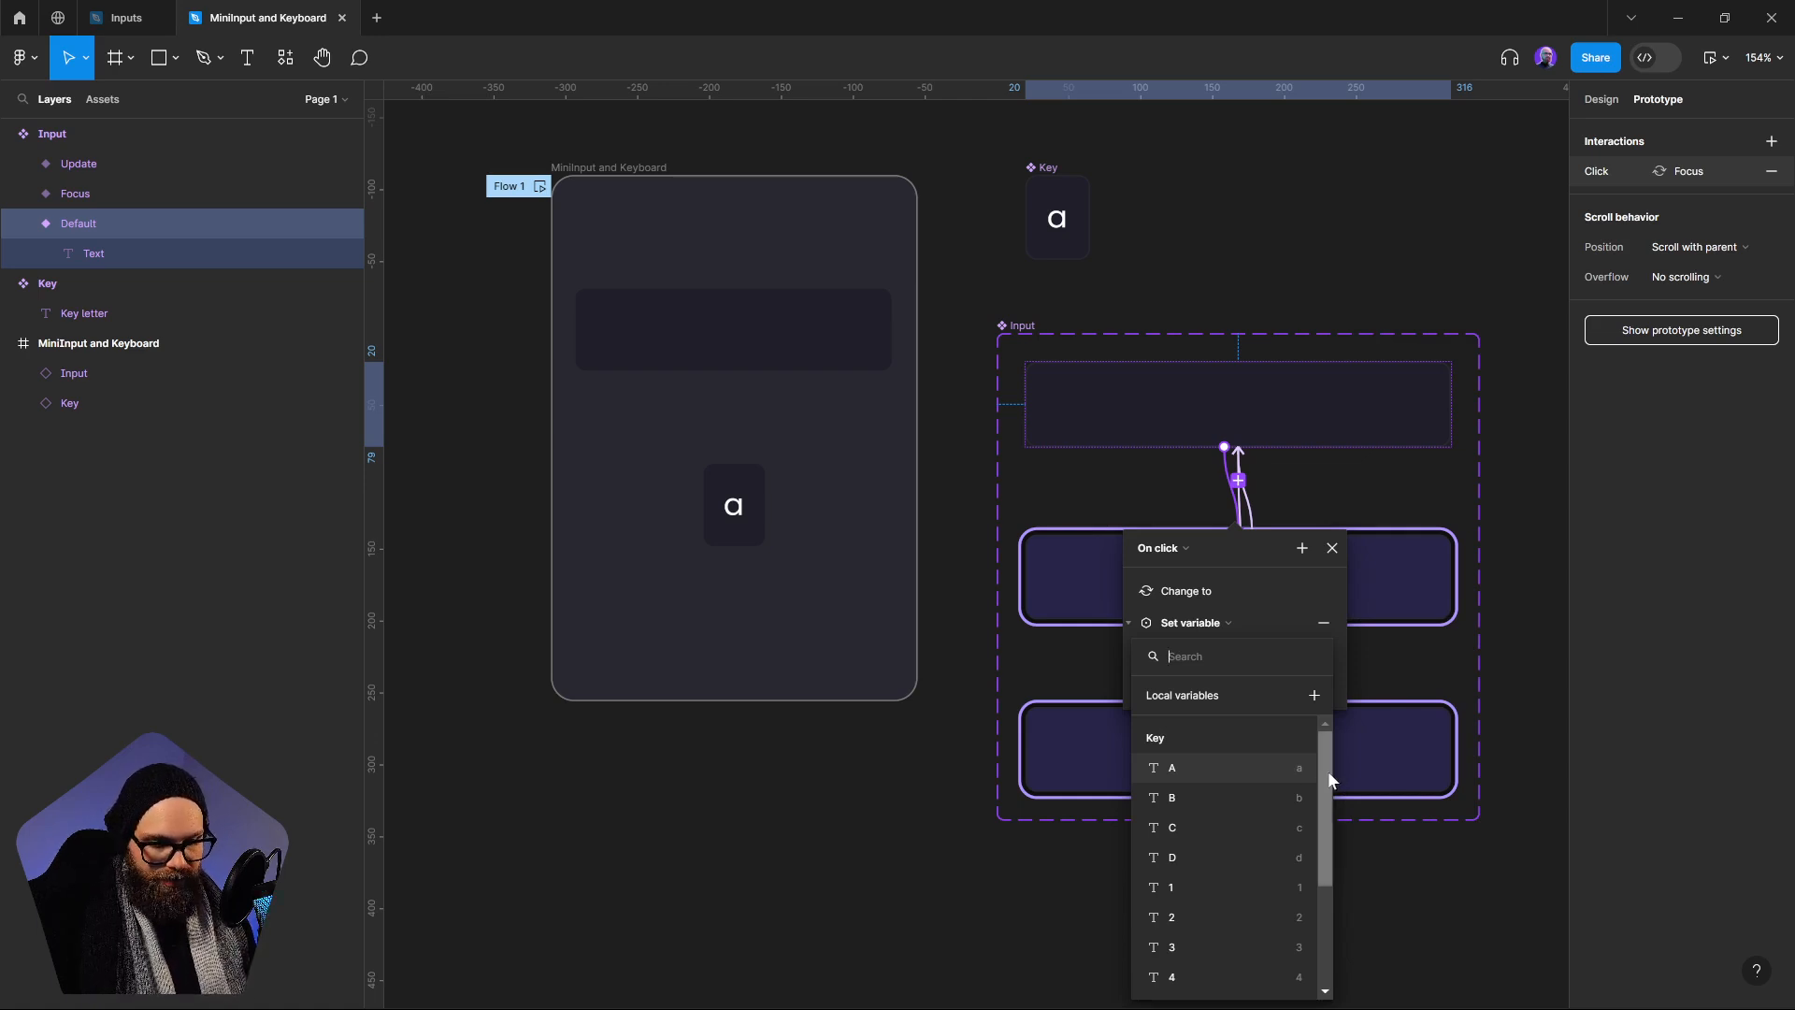
left_click_drag(1328, 771, 1276, 928)
left_click(1214, 978)
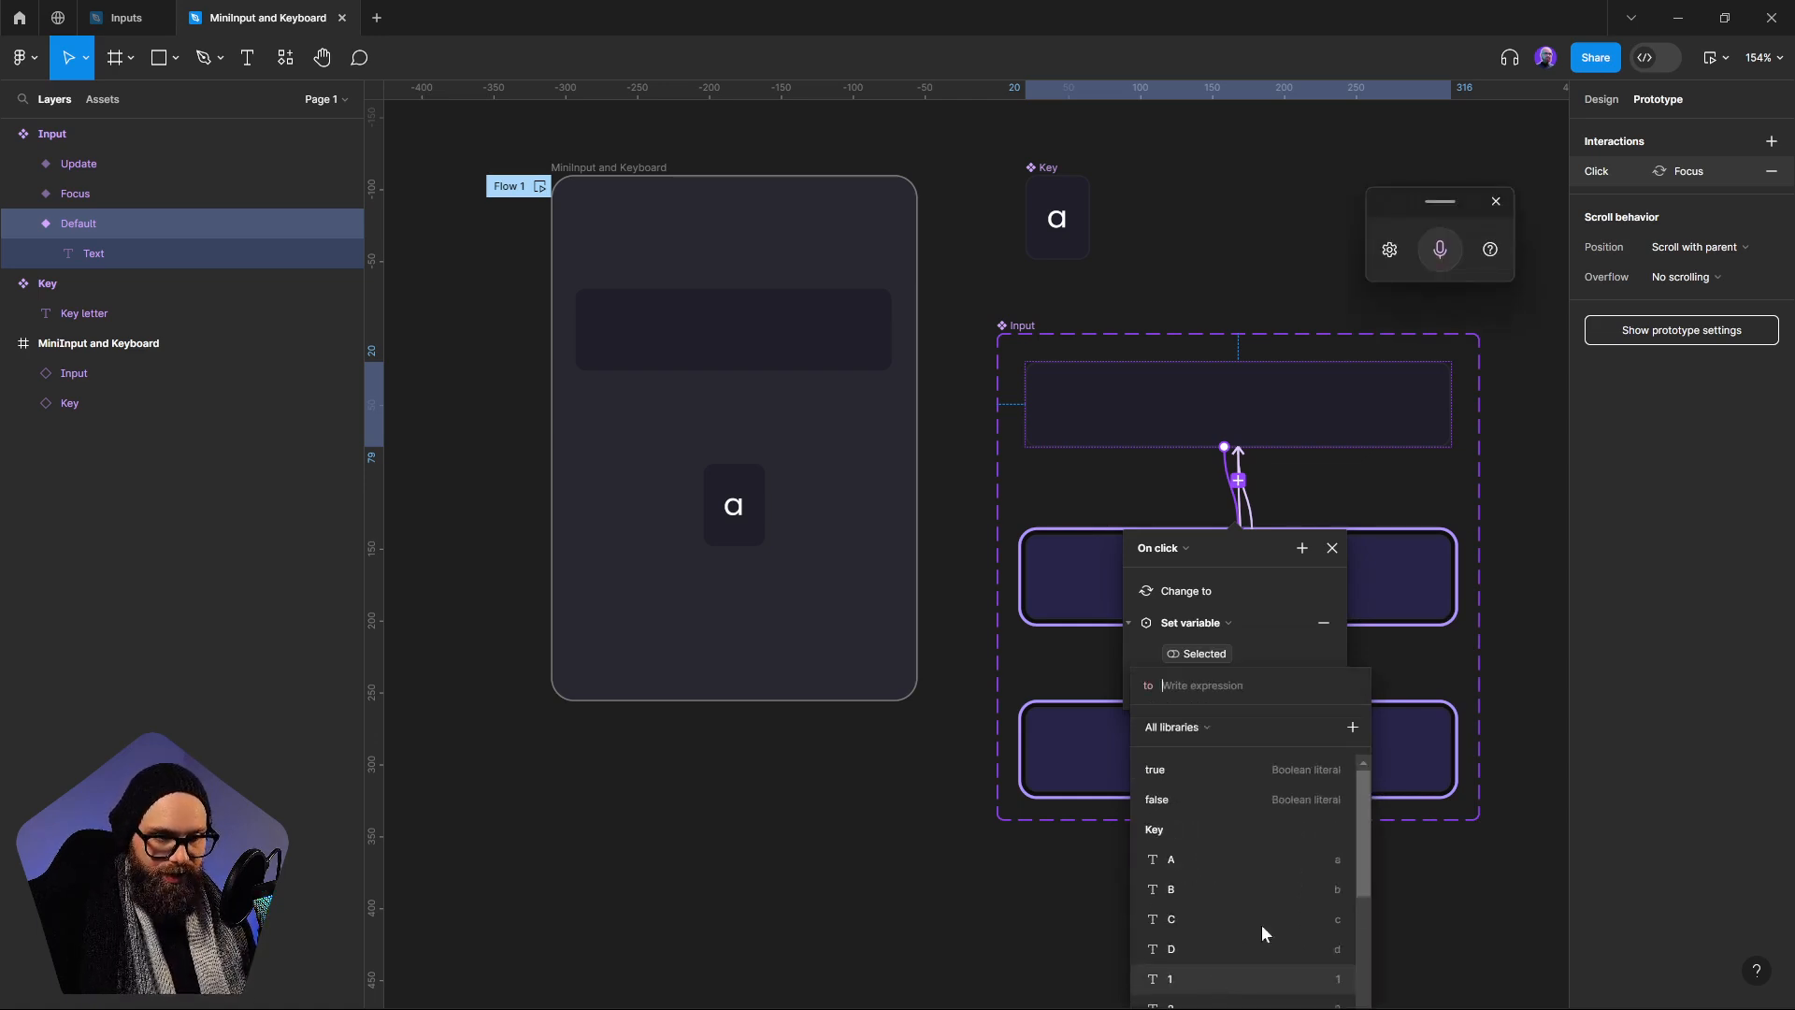
left_click(1171, 772)
left_click(1524, 727)
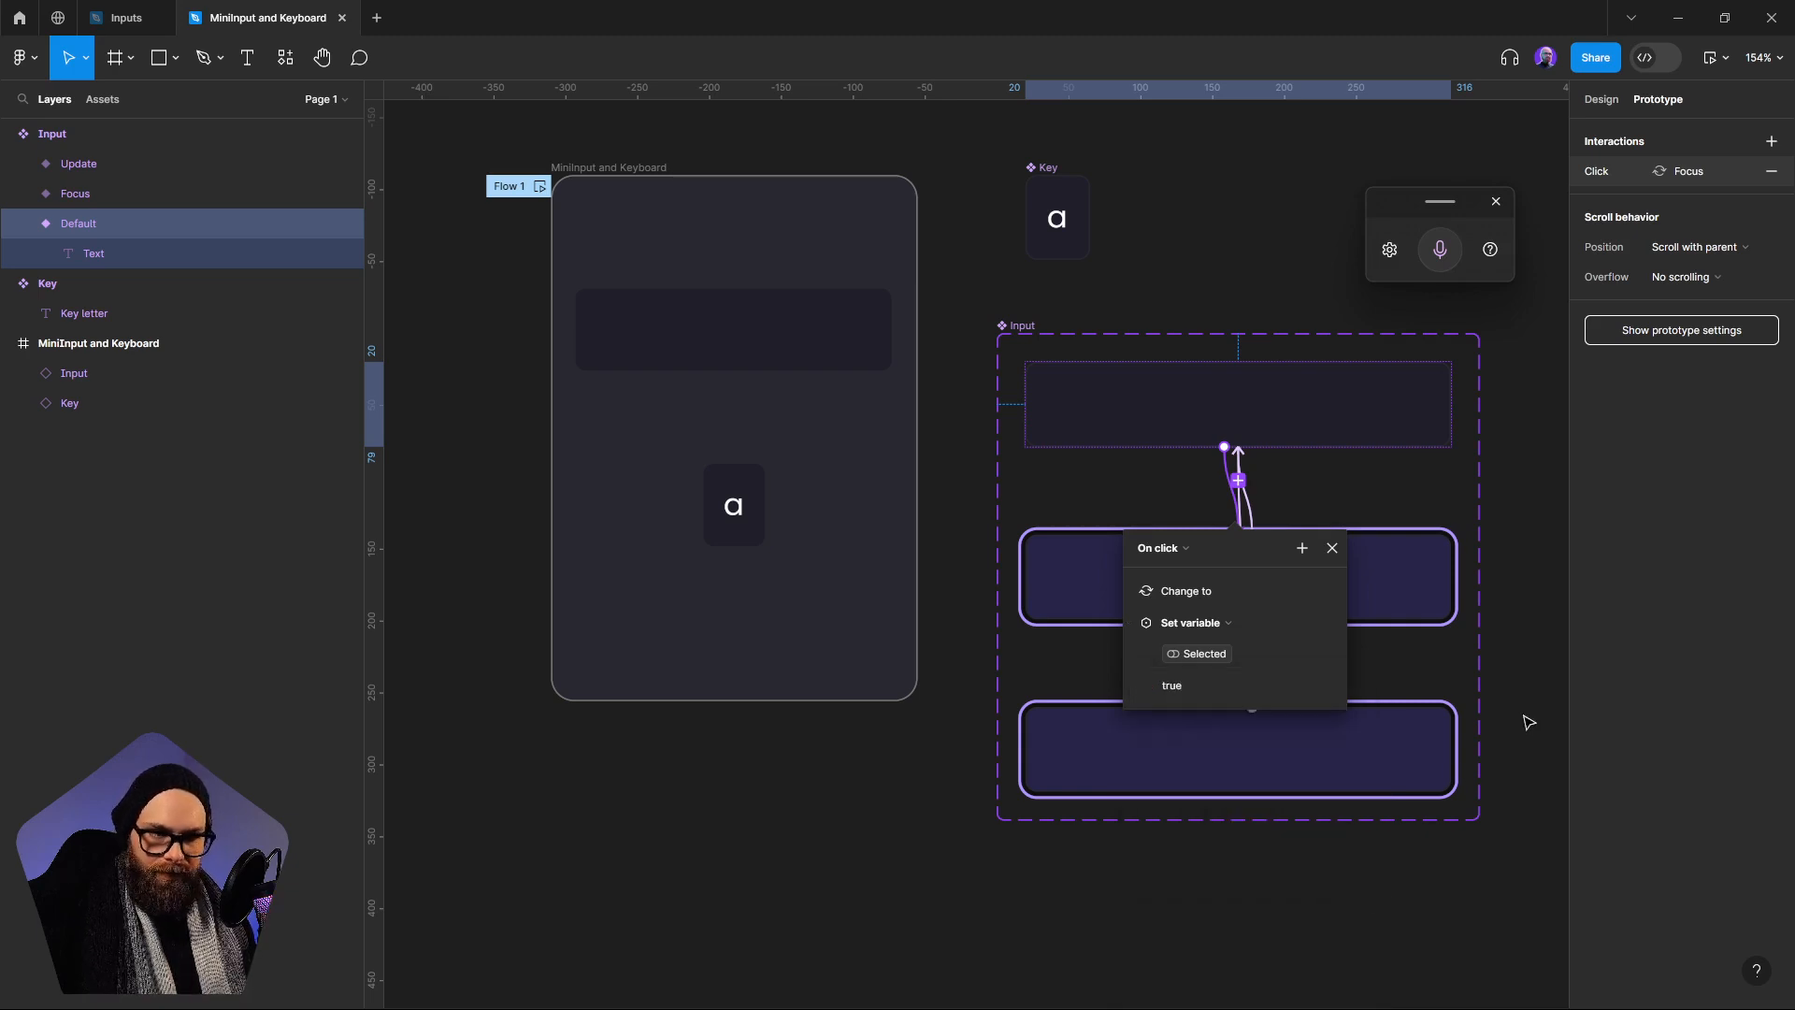
left_click(1332, 548)
left_click(1520, 696)
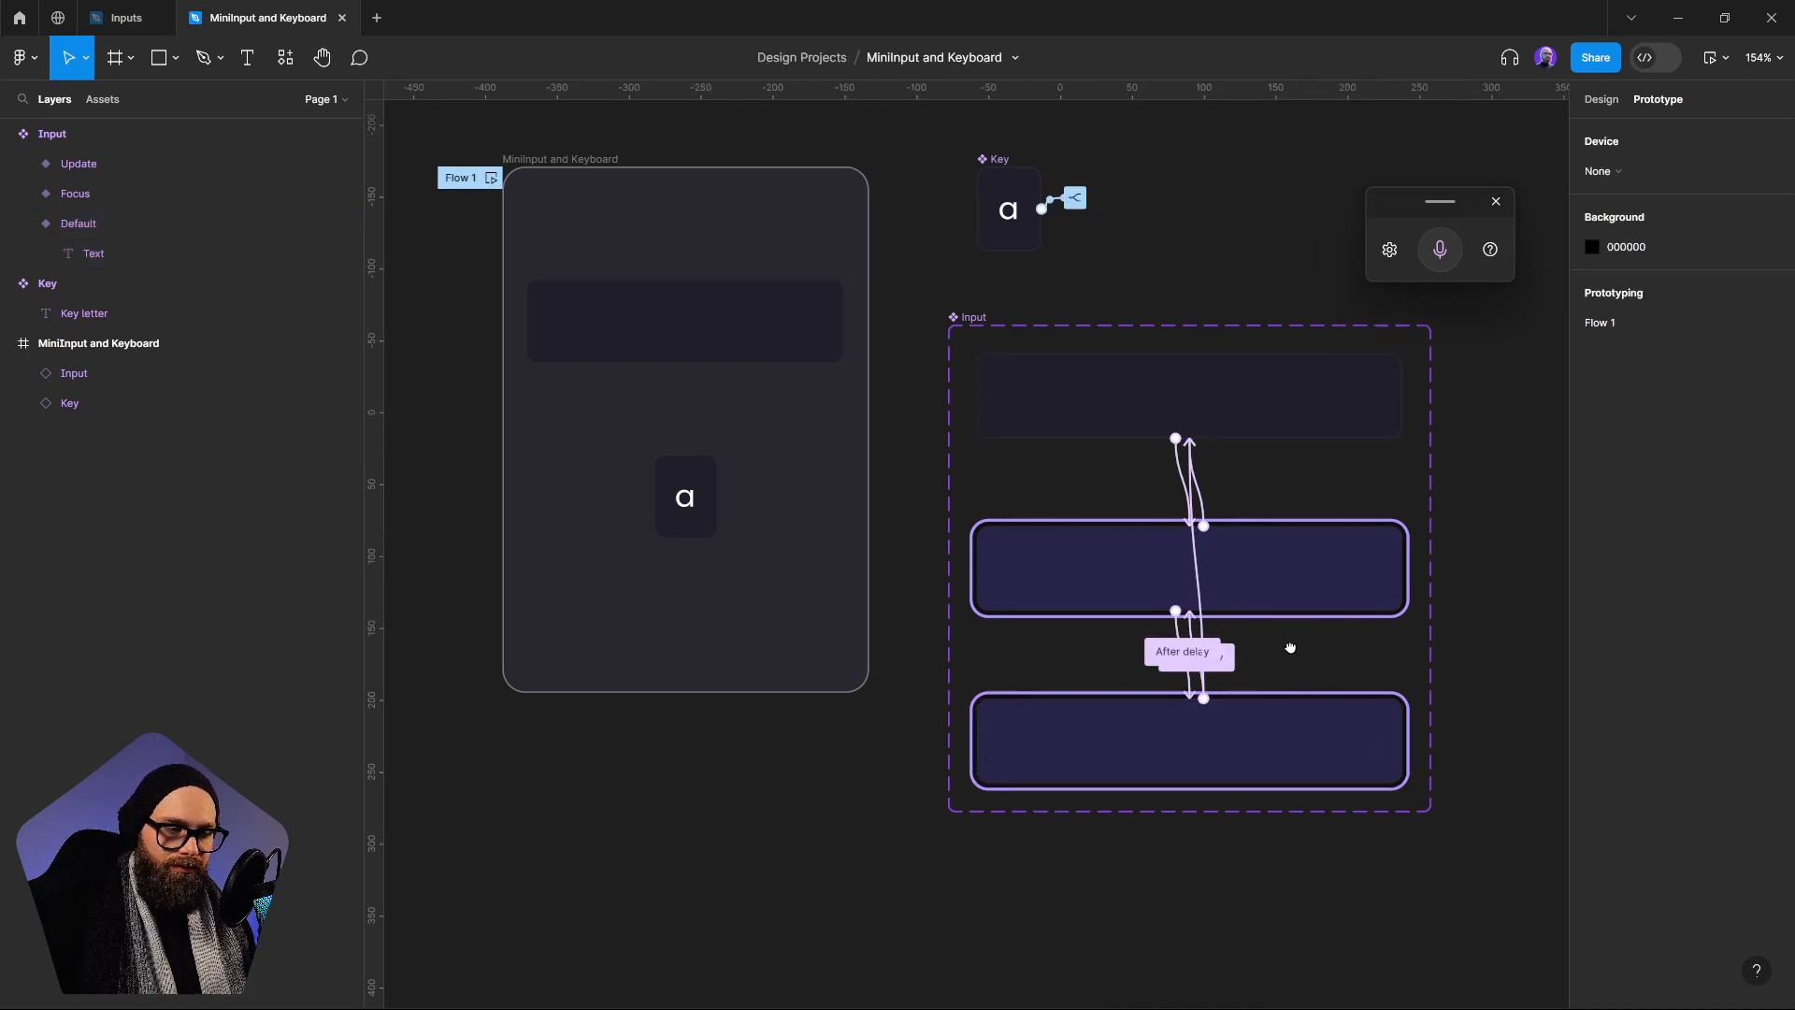
Add a Set variable action to the Update variant's On click interaction and move the interaction details up the canvas
scroll(1287, 645, "right", 2)
left_click(1195, 548)
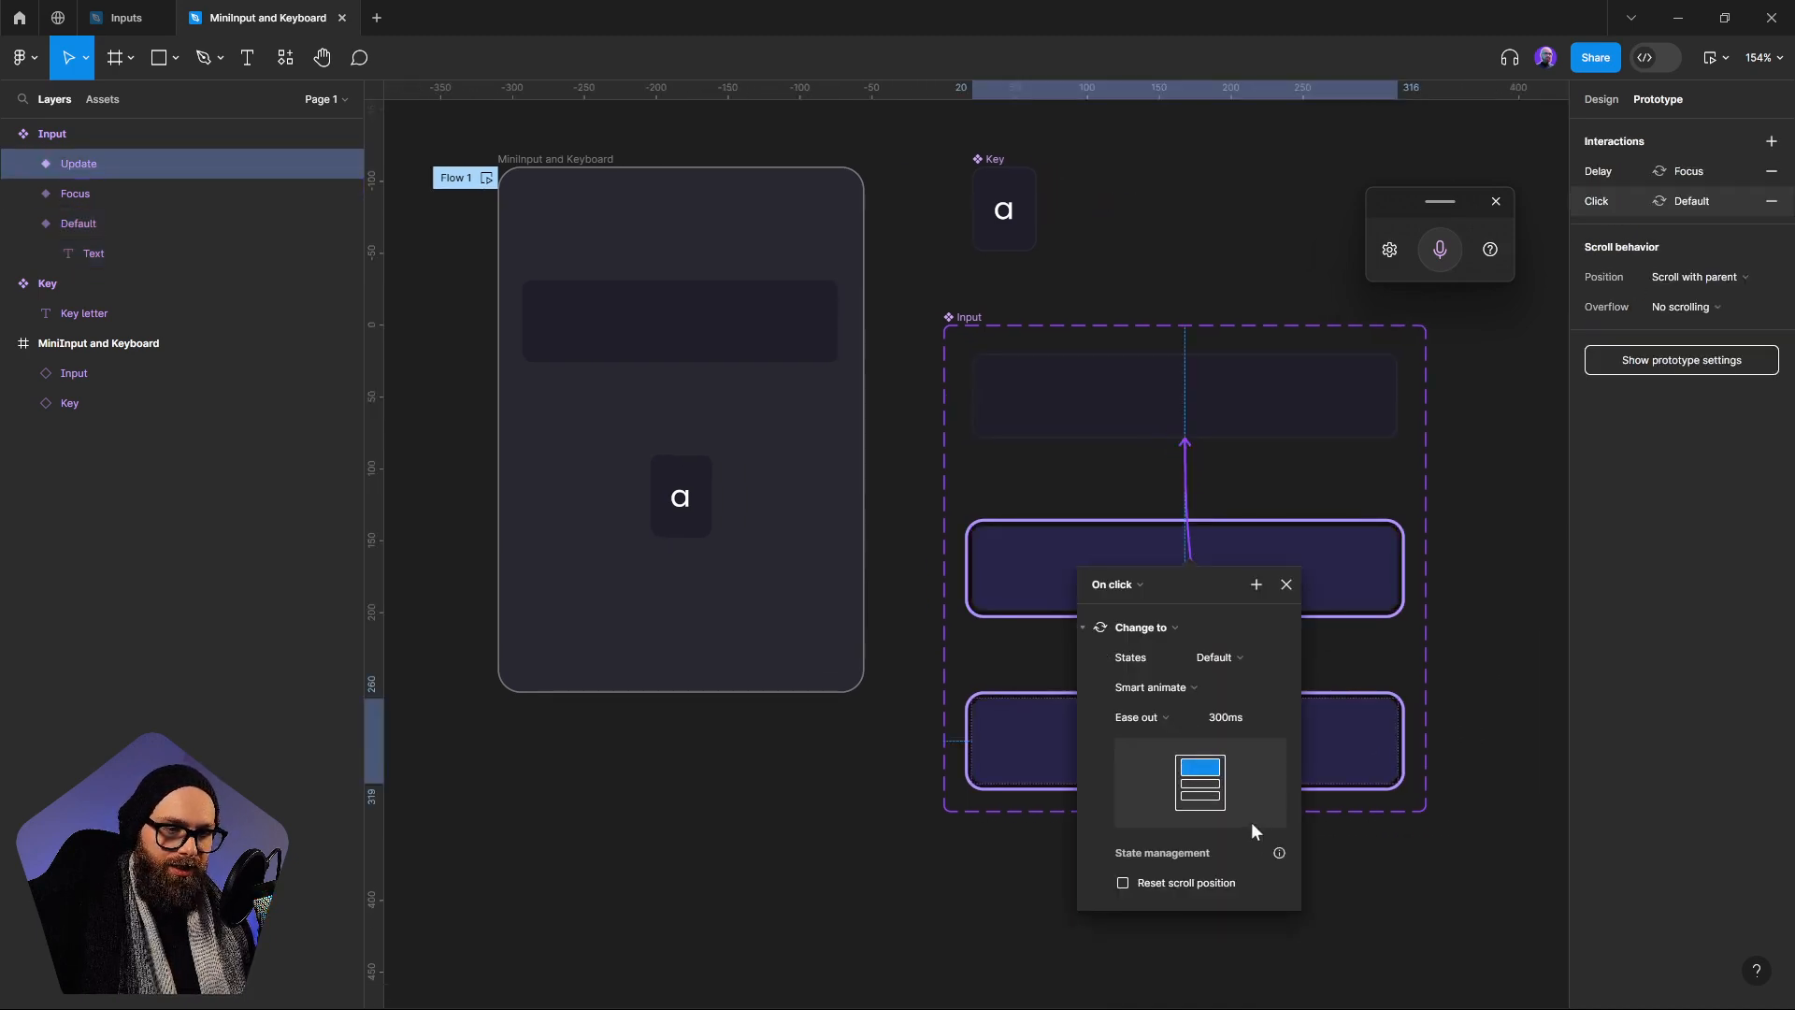
left_click(1100, 629)
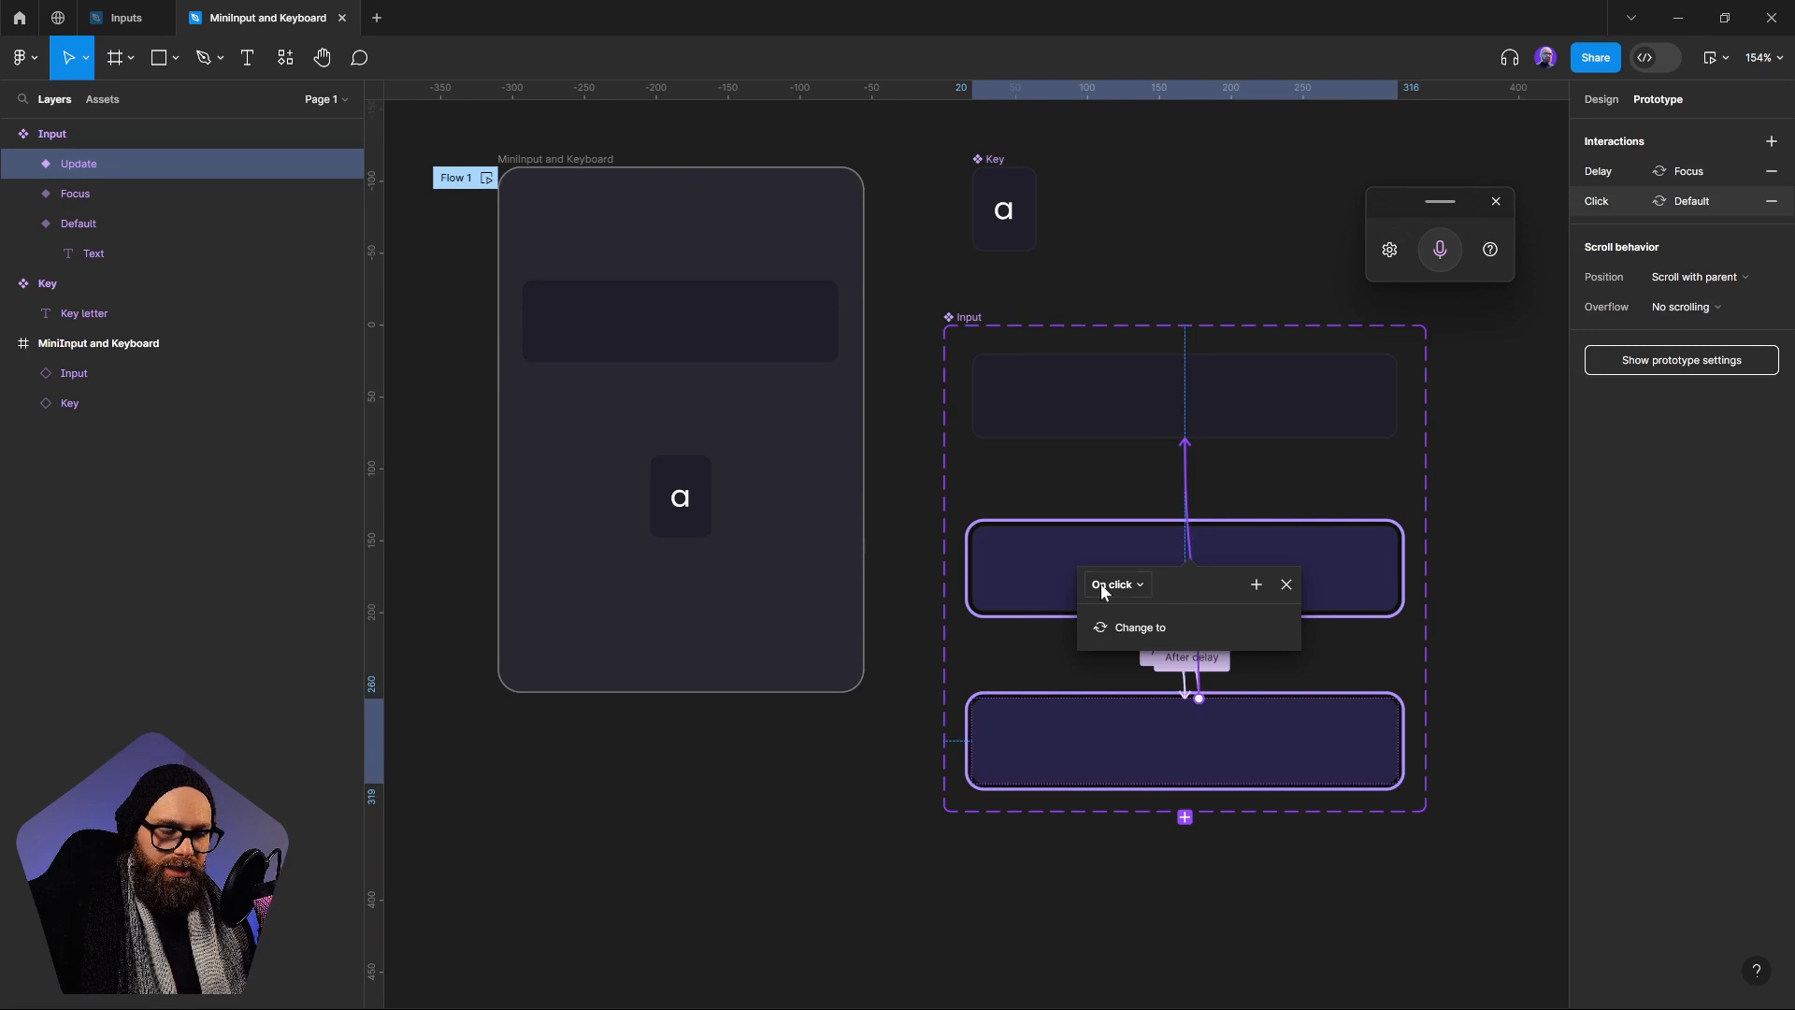
left_click(1255, 585)
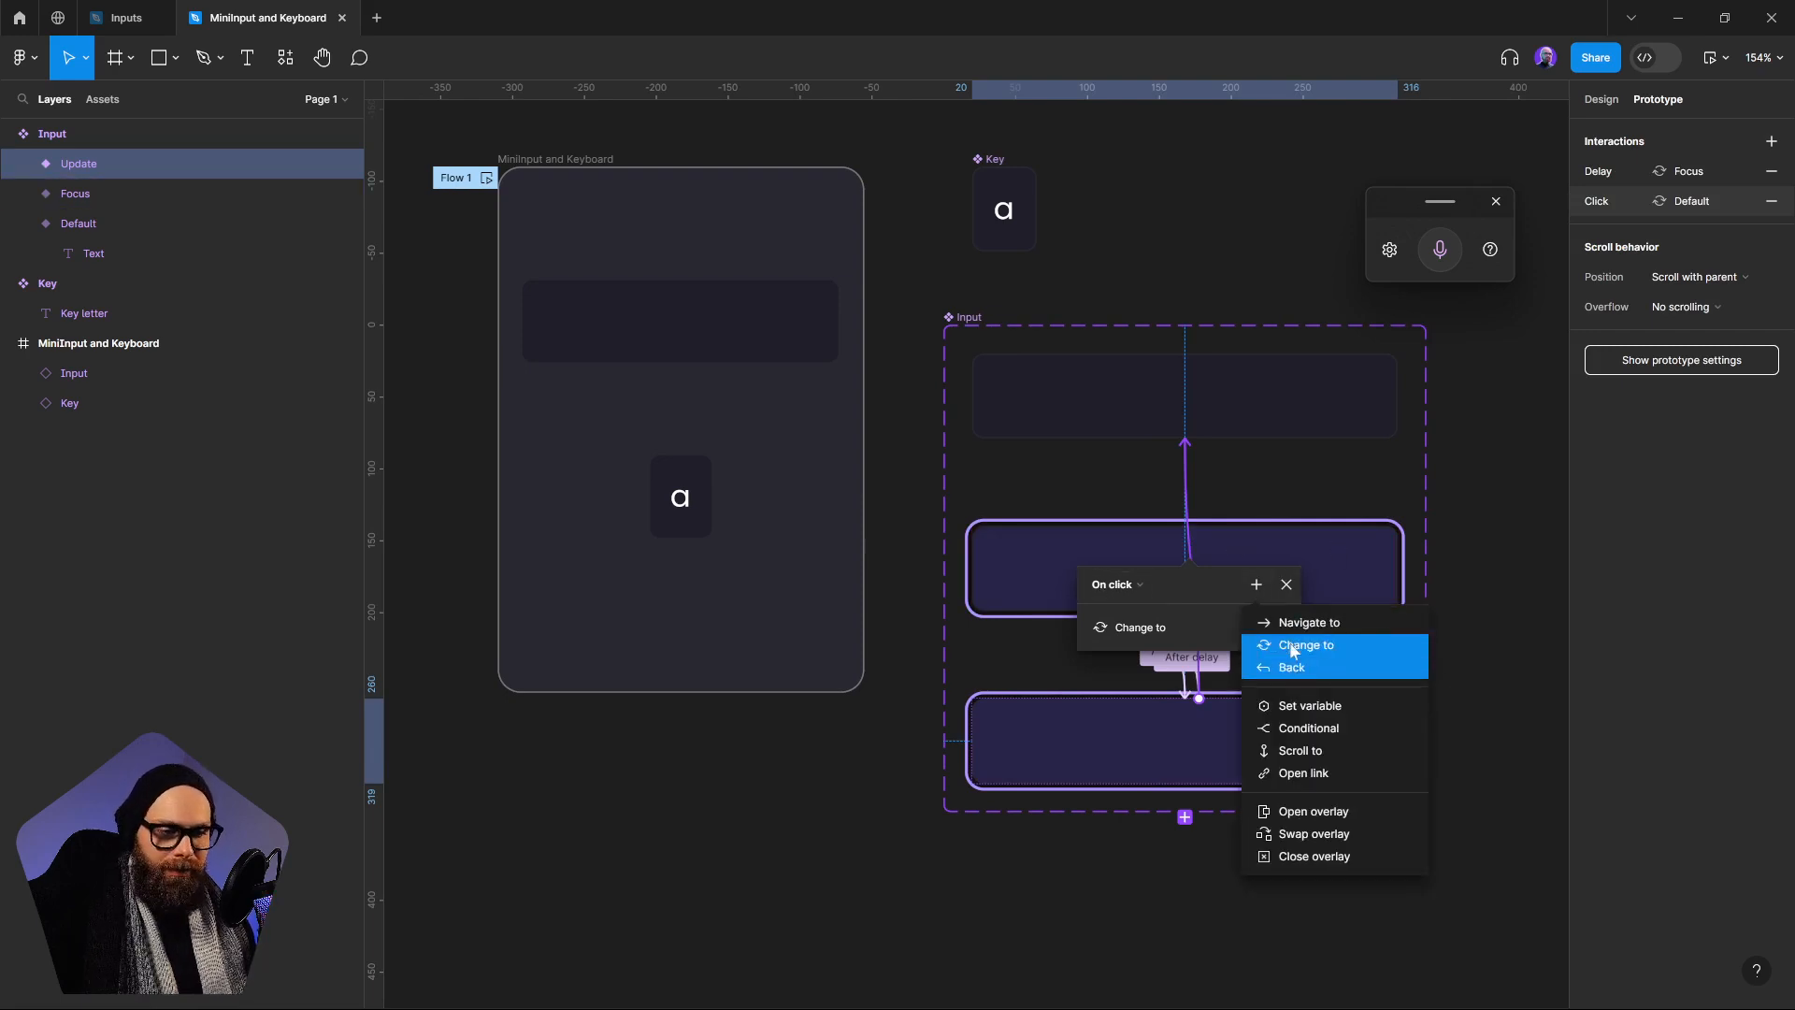
left_click(1306, 705)
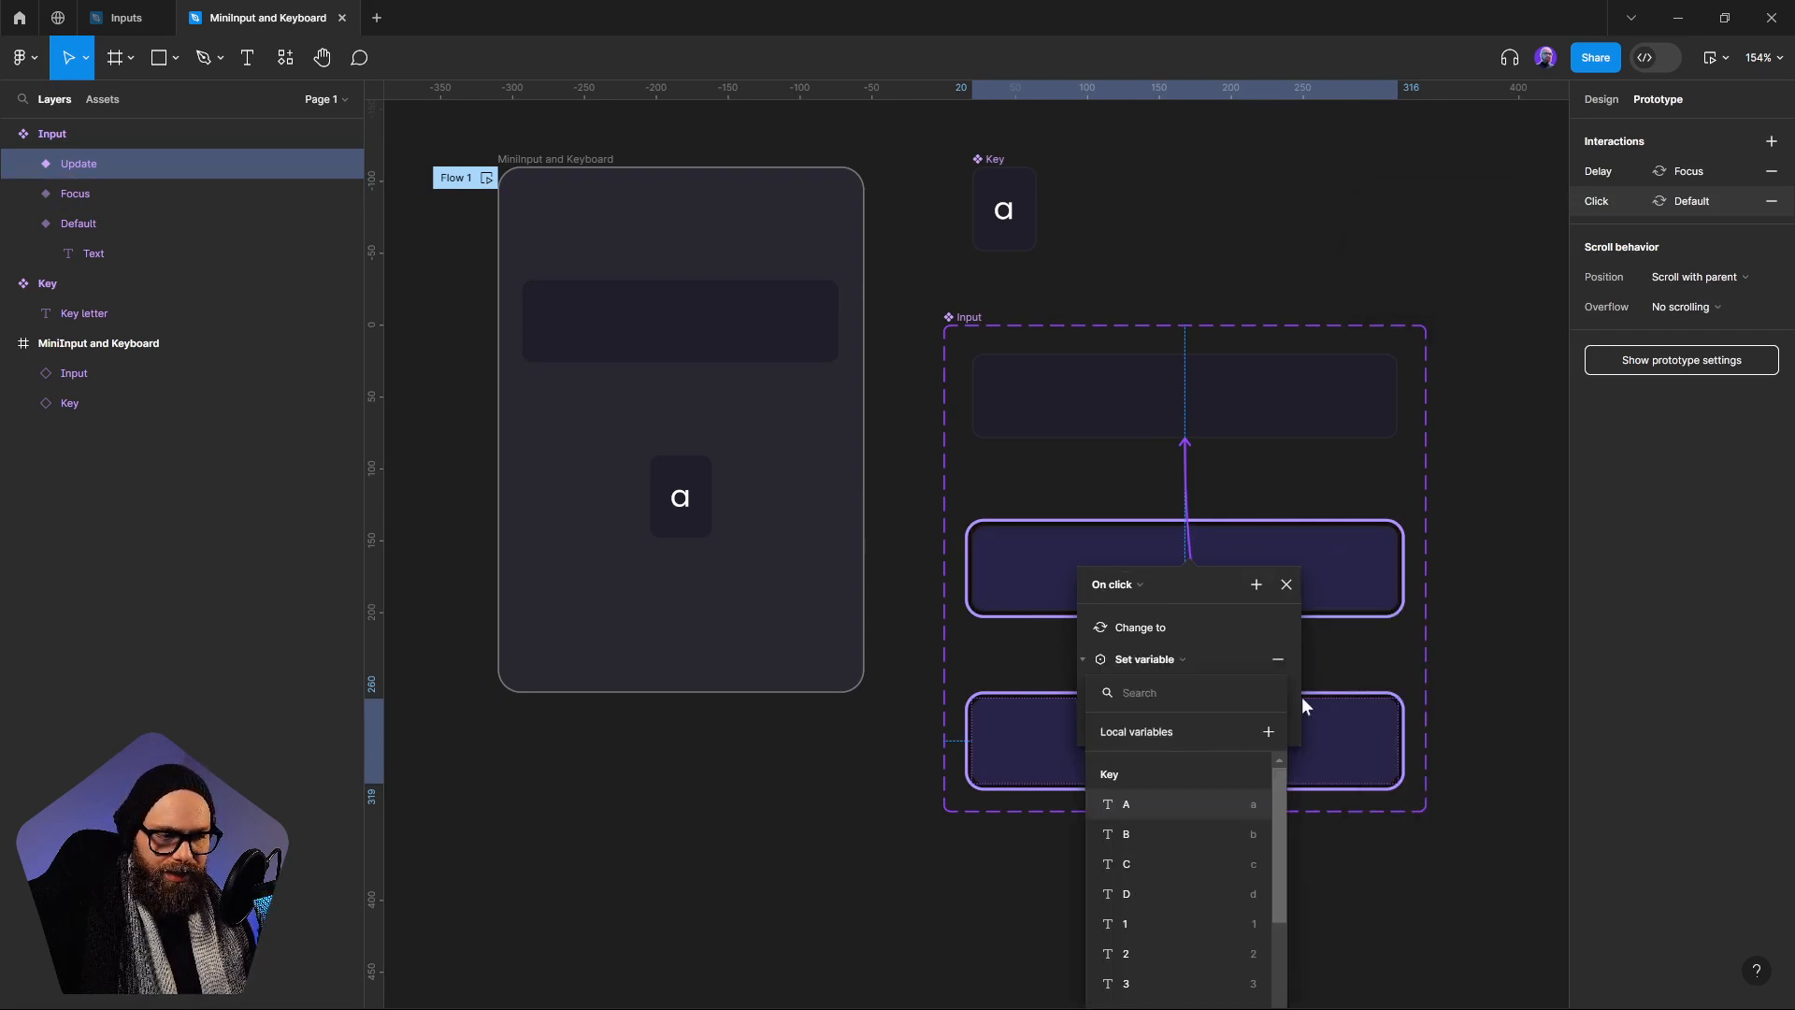
scroll(1279, 819, "down", 5)
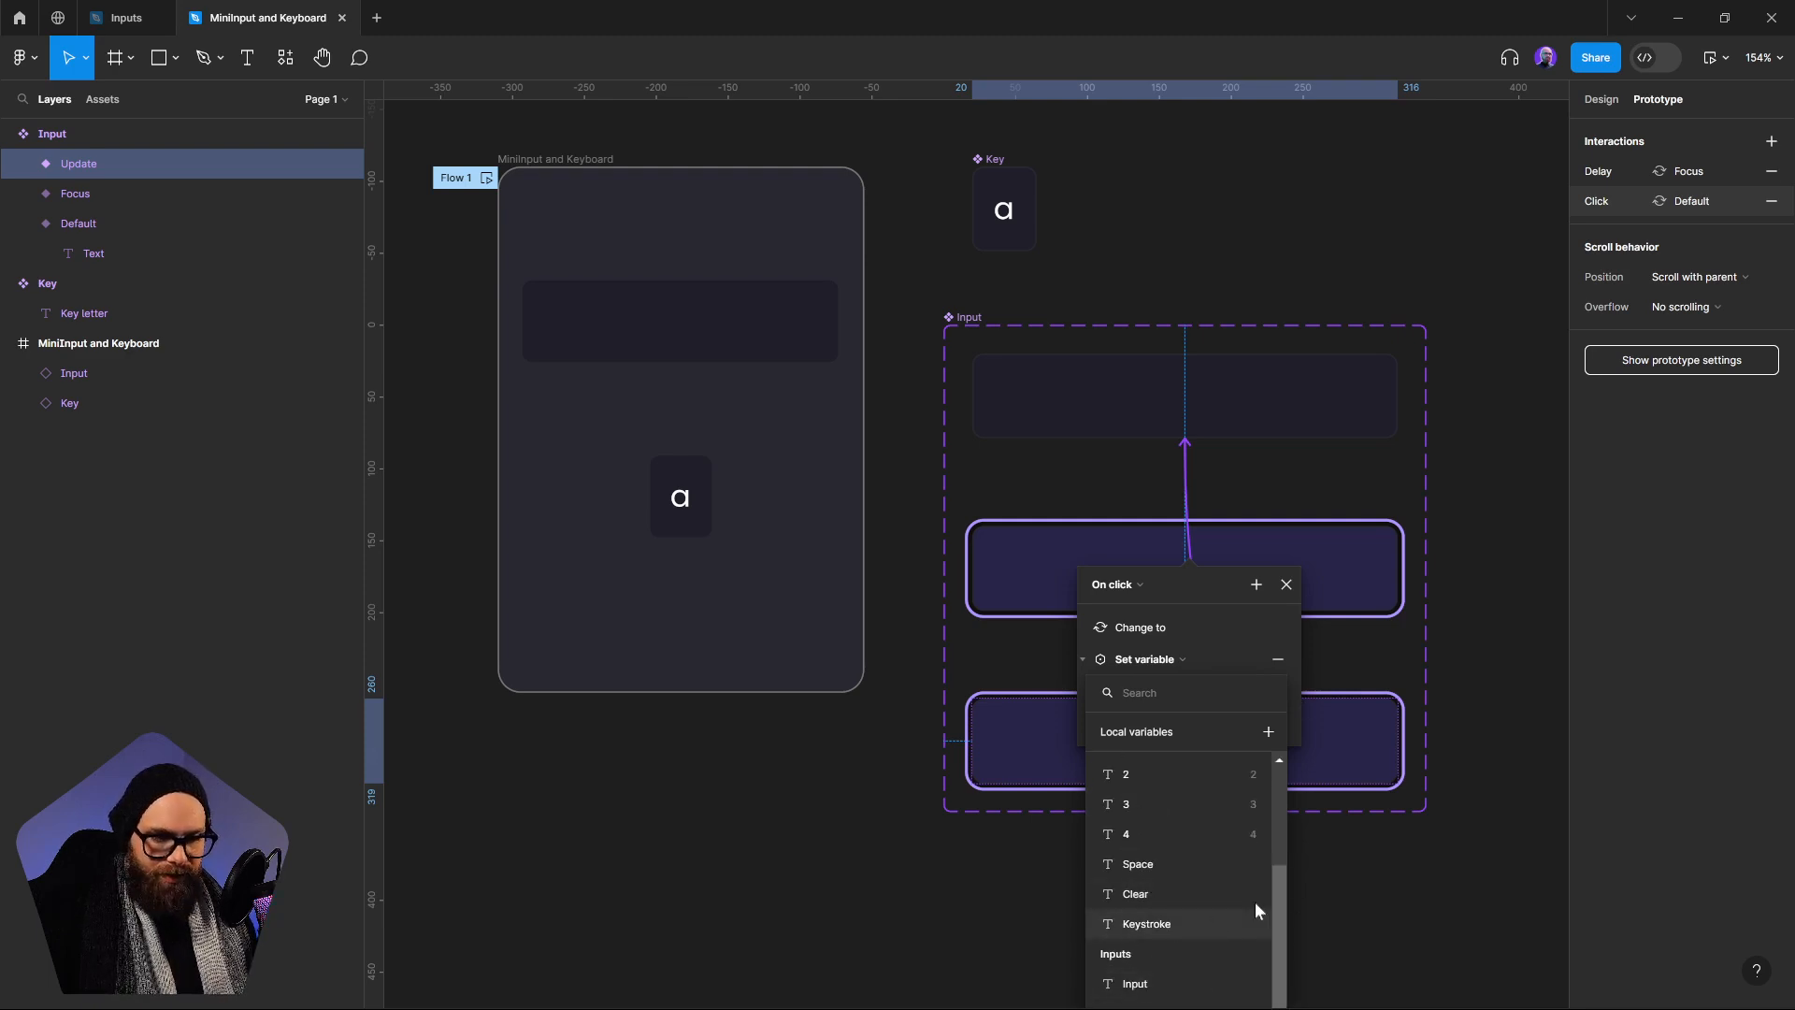
left_click(1403, 792)
left_click_drag(1217, 586, 1205, 229)
left_click(1131, 302)
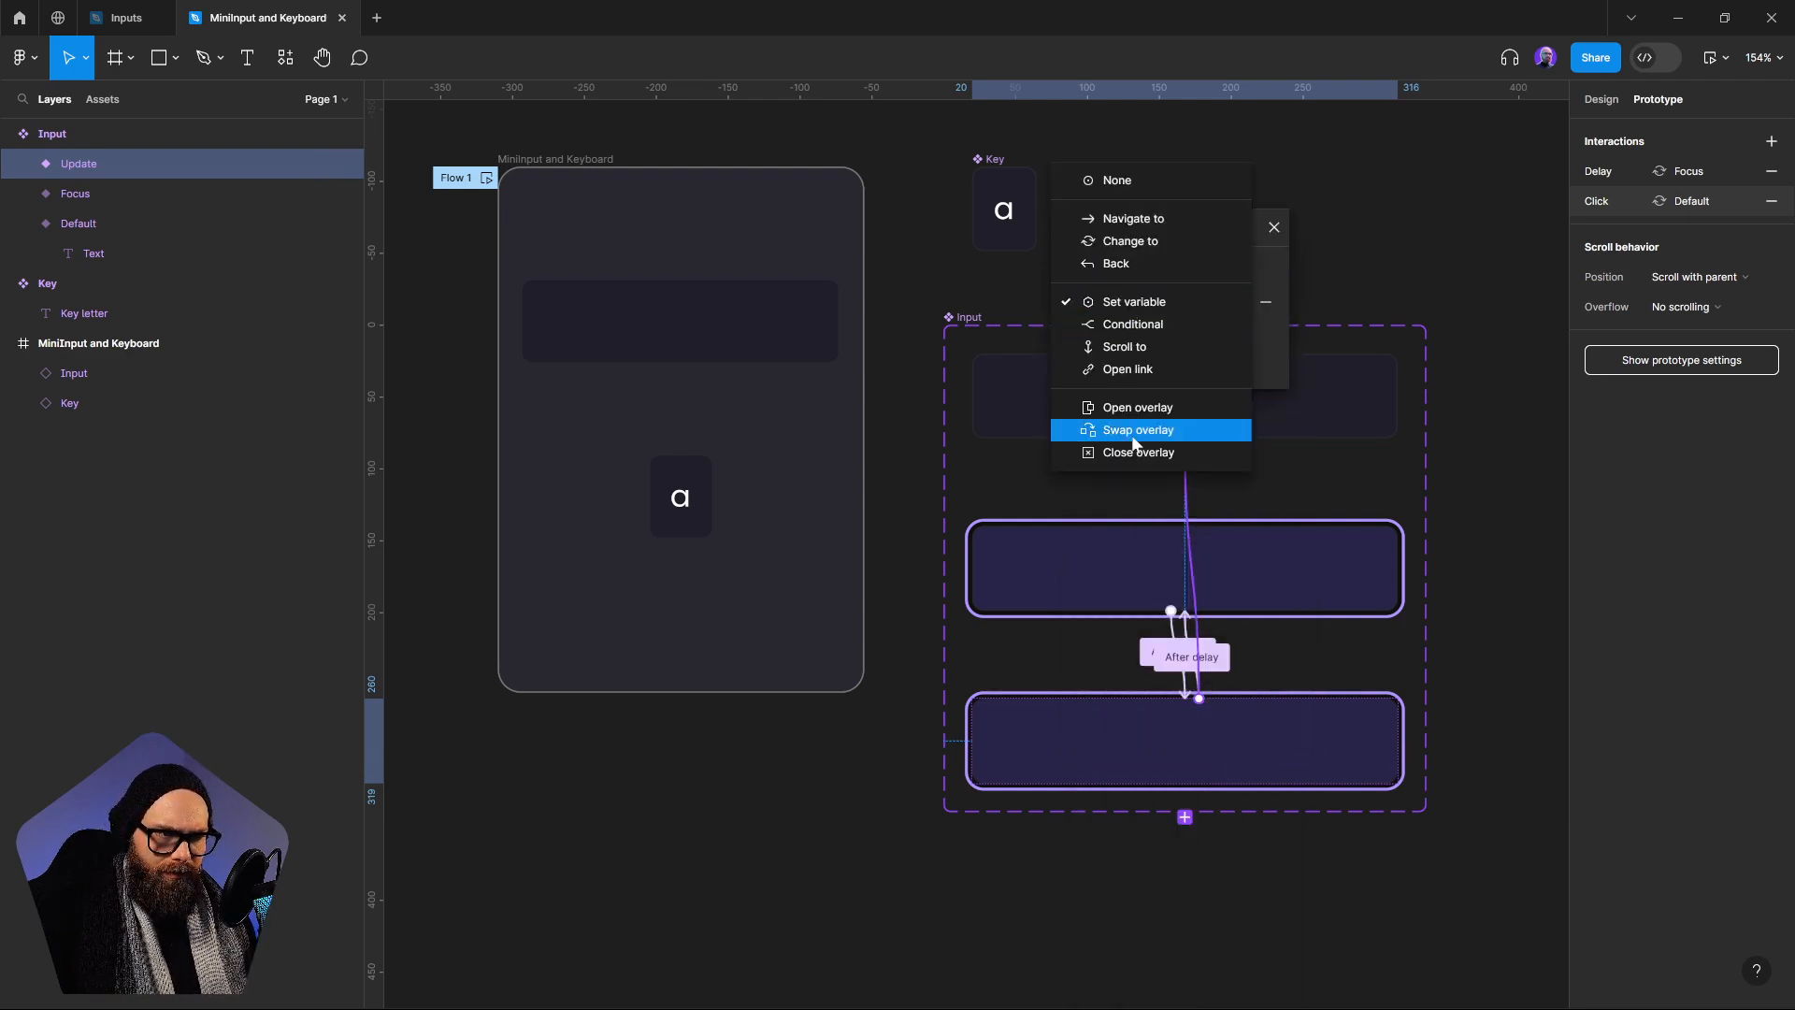
key("Escape")
Make the Update variant's new Set variable action set Selected to false, and close the interaction details
left_click(1154, 334)
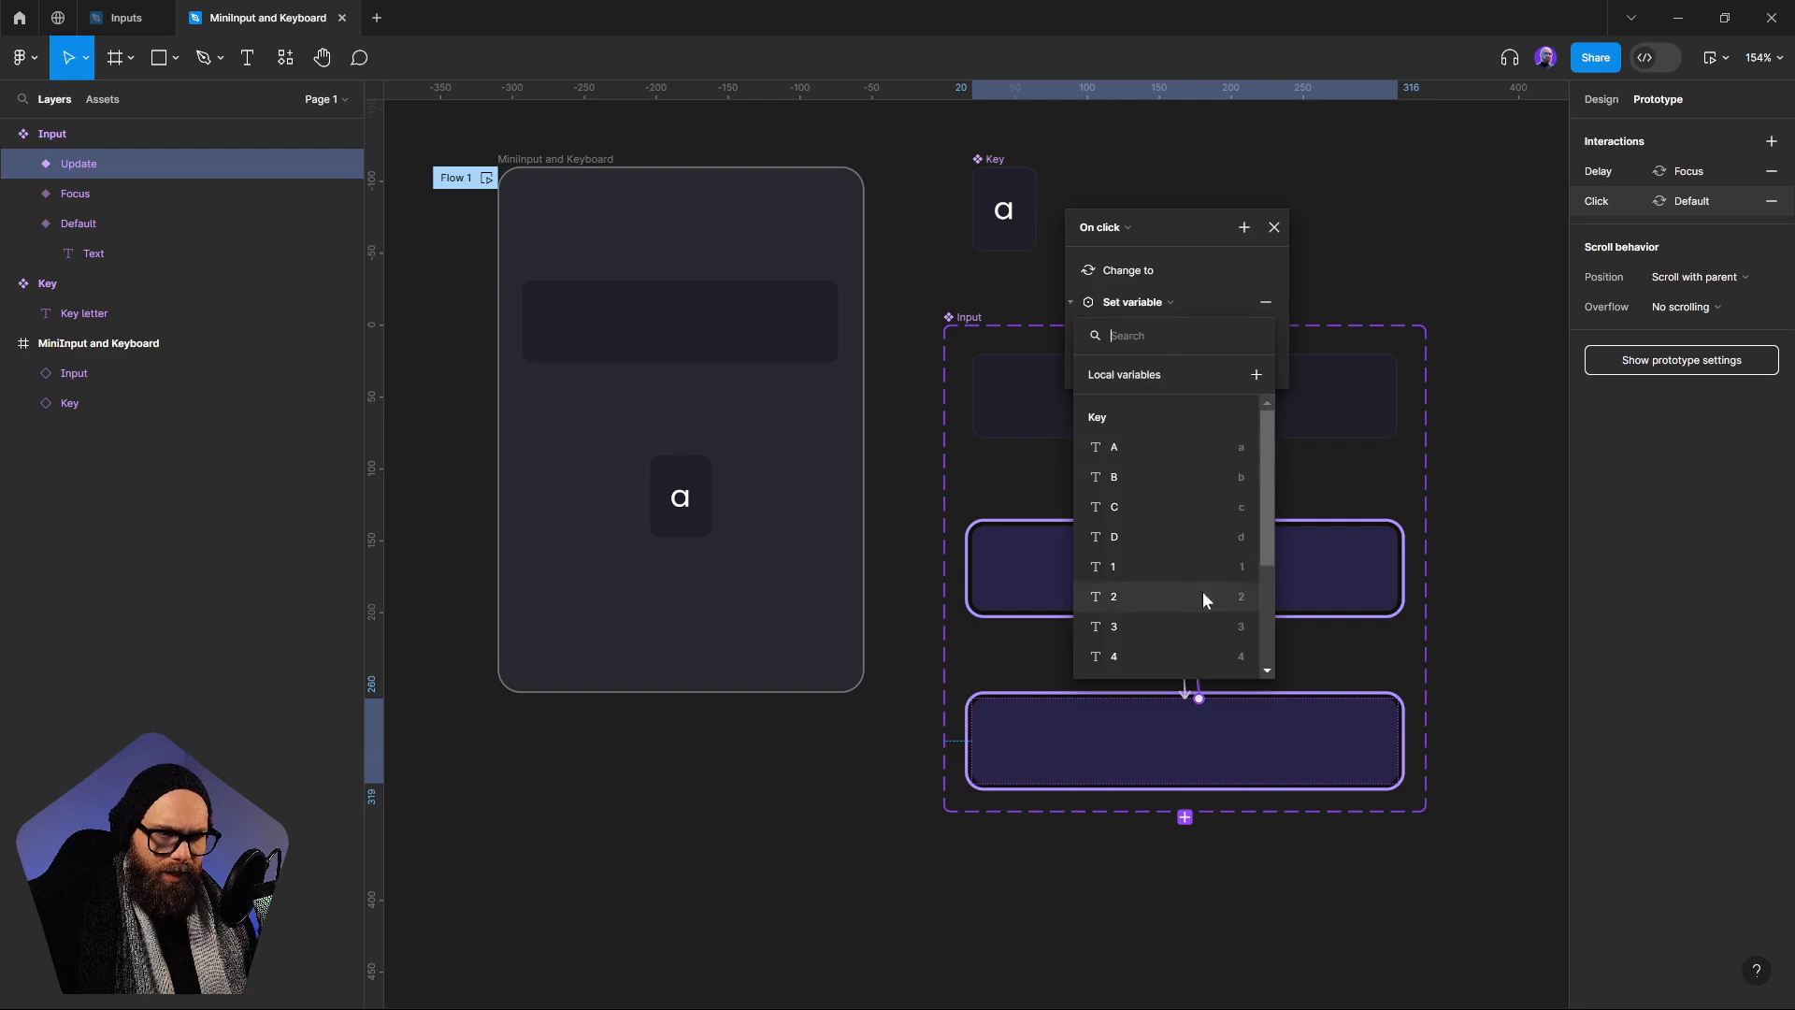
scroll(1203, 591, "down", 5)
left_click(1119, 656)
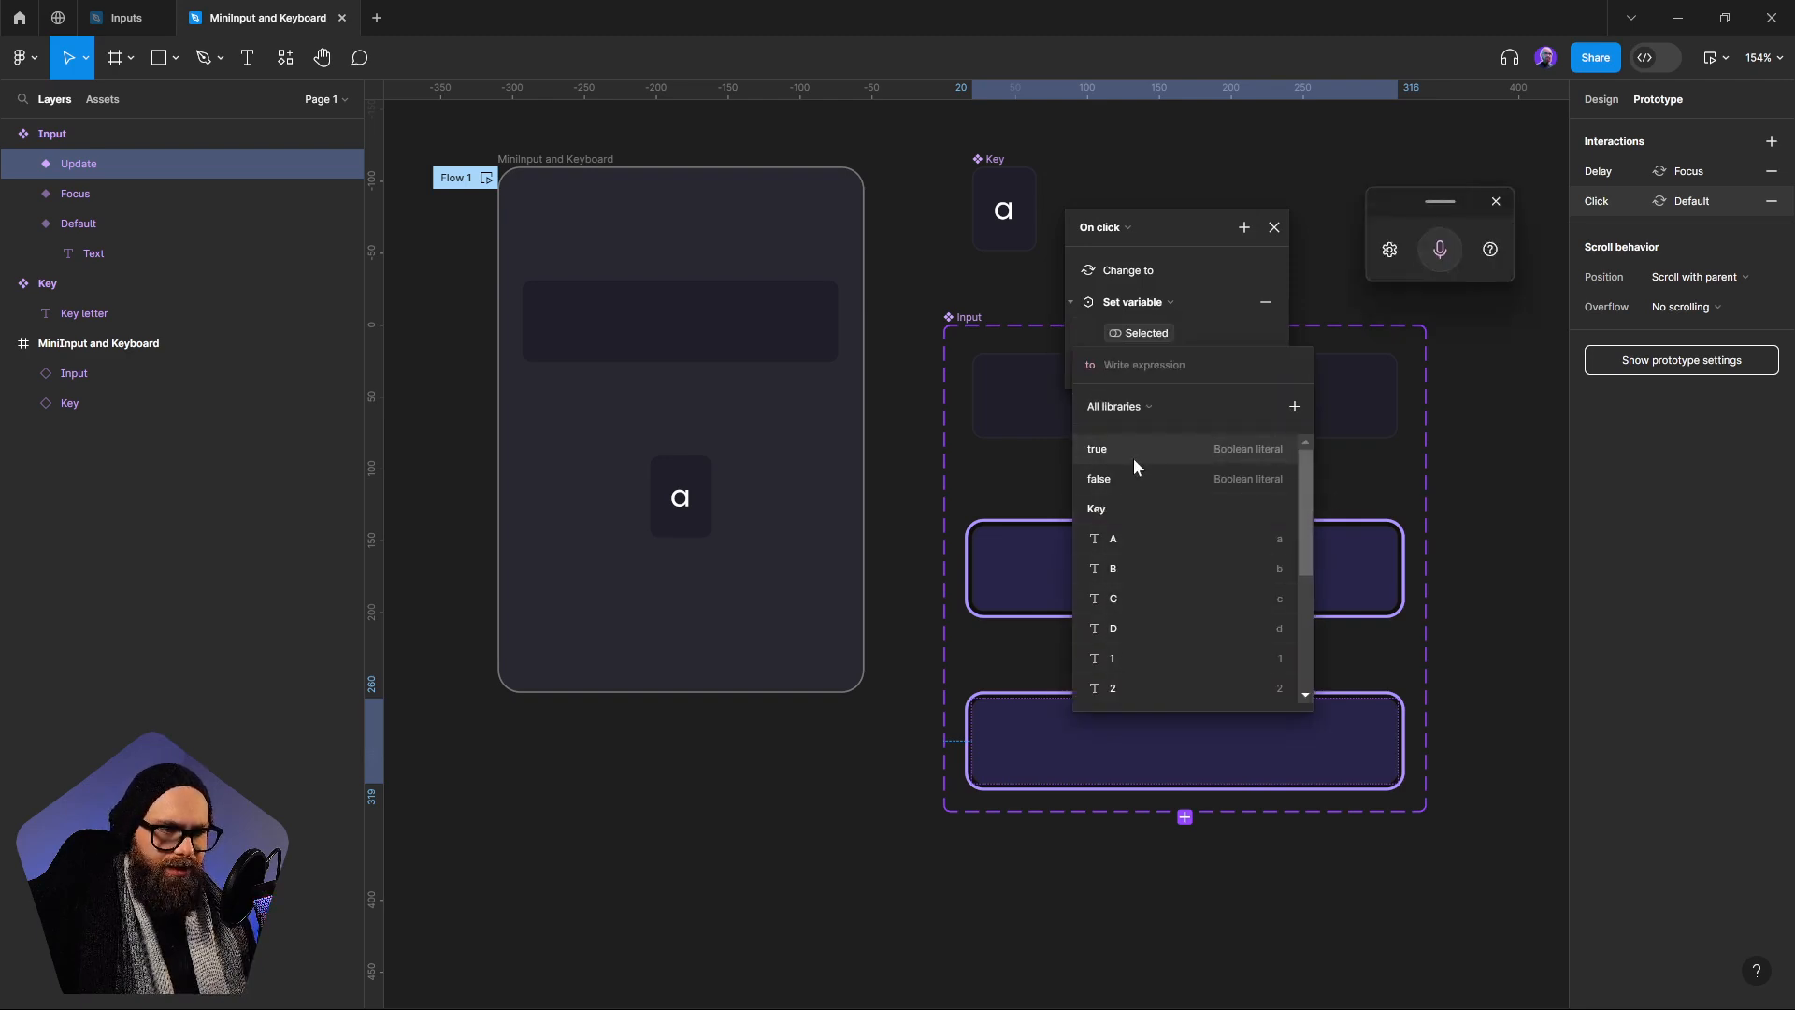
left_click(1131, 479)
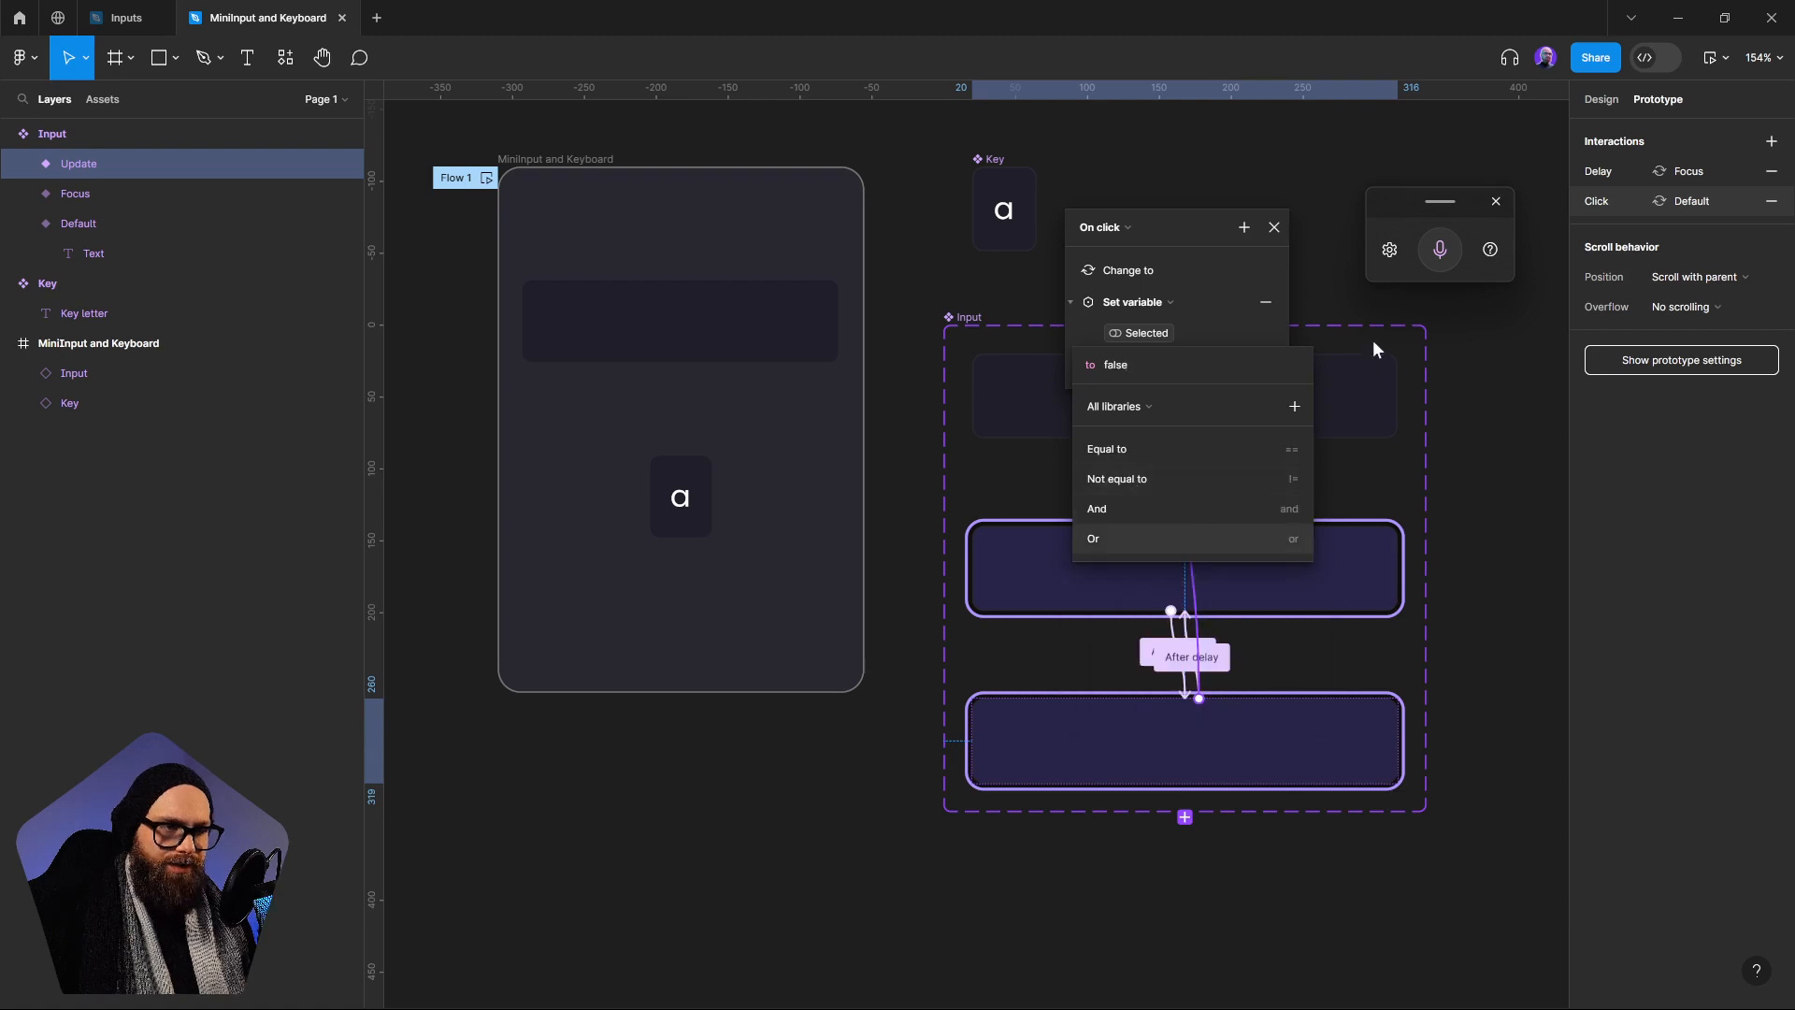
left_click(1400, 438)
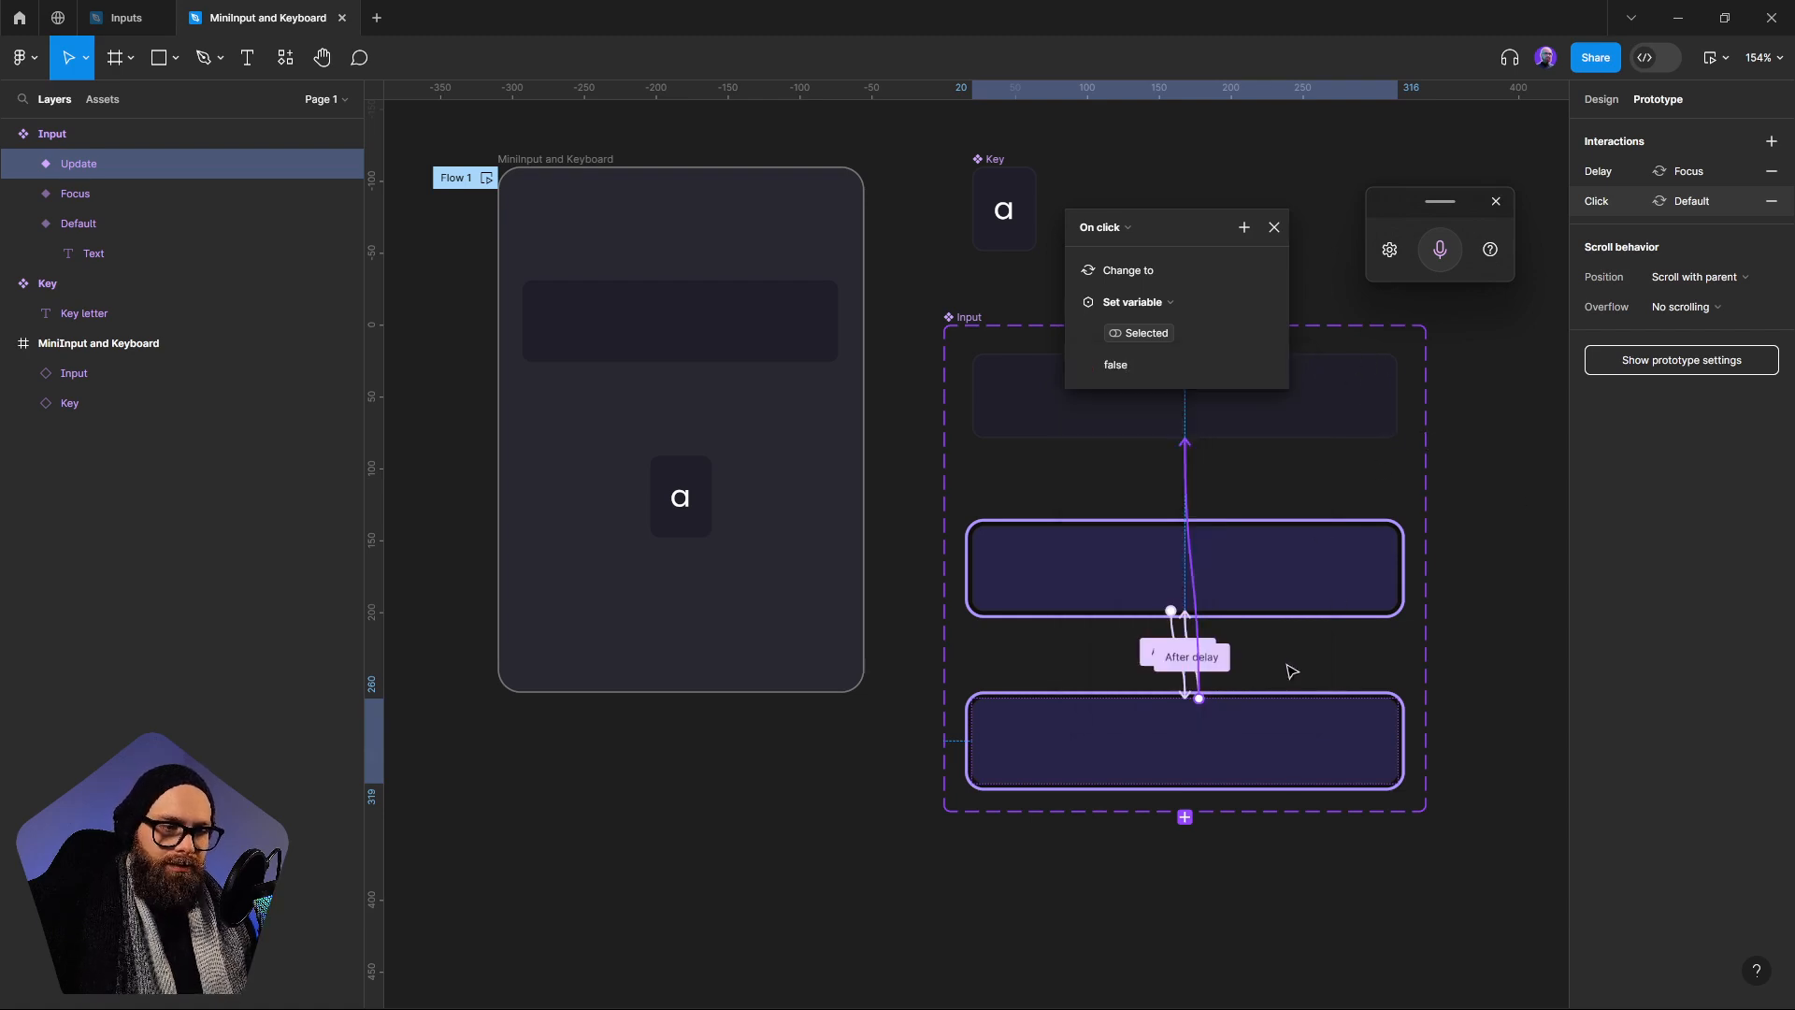
key("Escape")
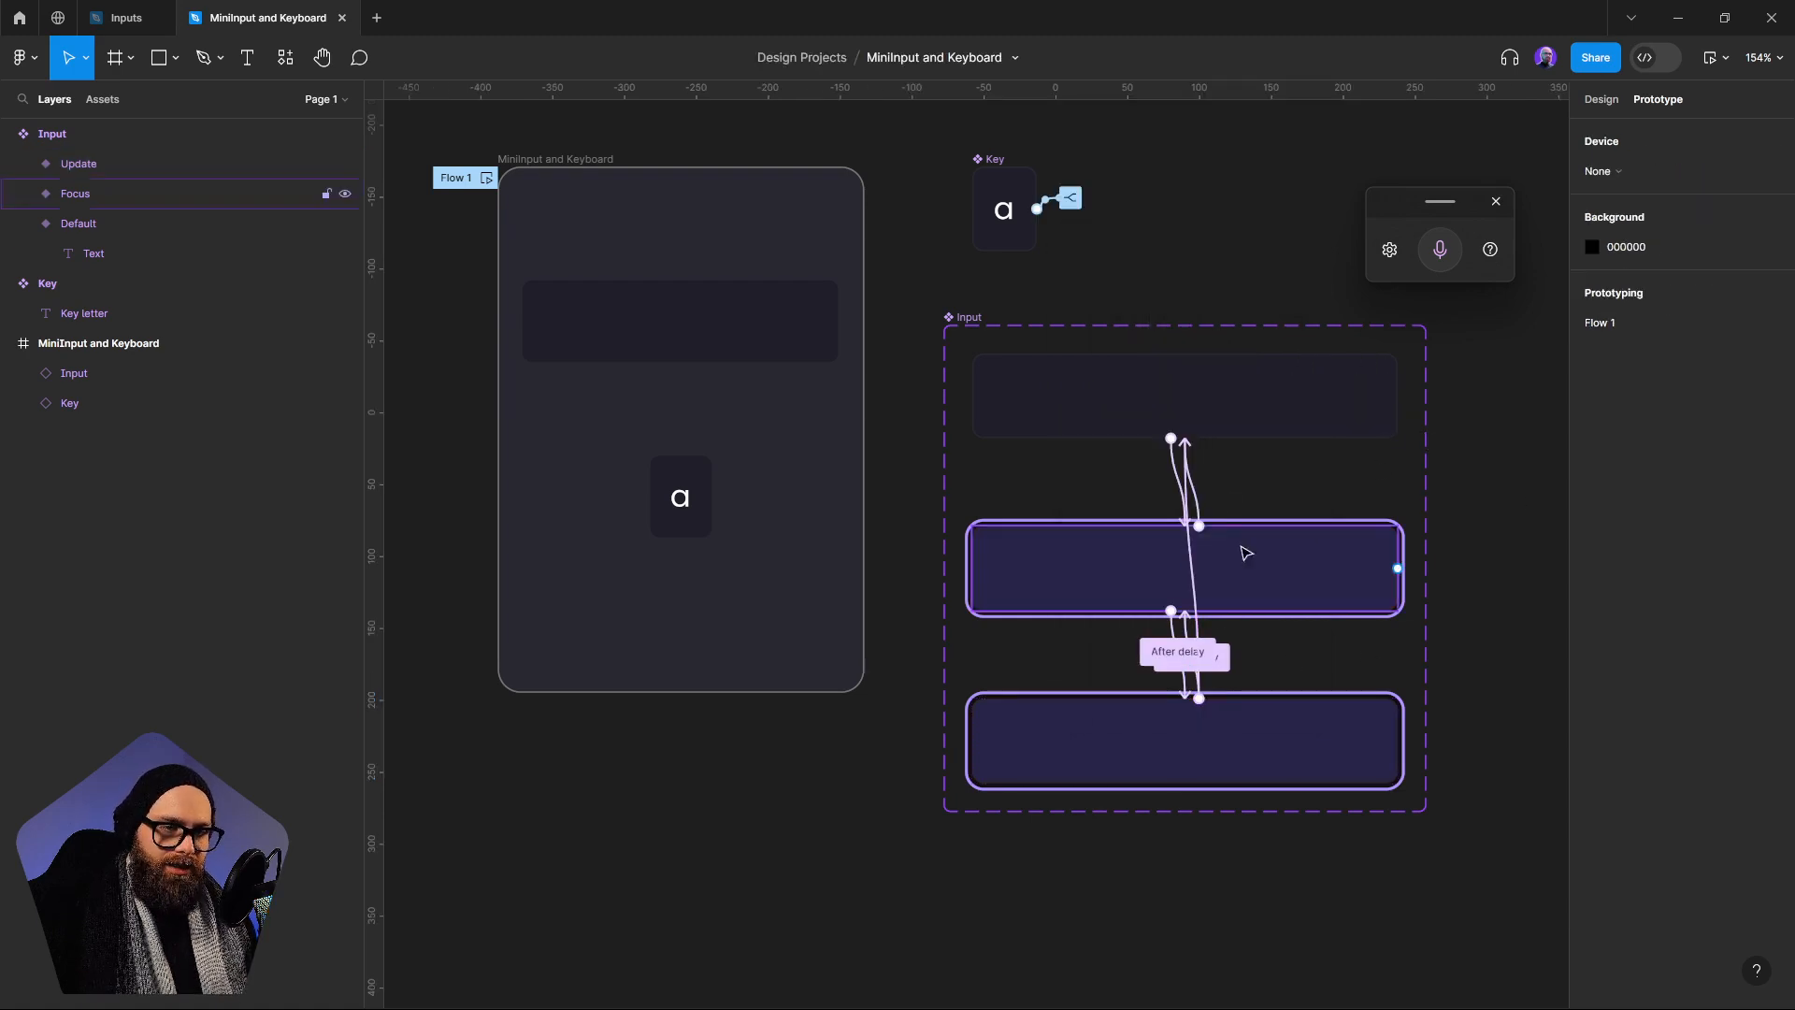
Add a Set variable action to the Focus variant's On click interaction that sets Selected to false
left_click(1195, 483)
left_click(1096, 581)
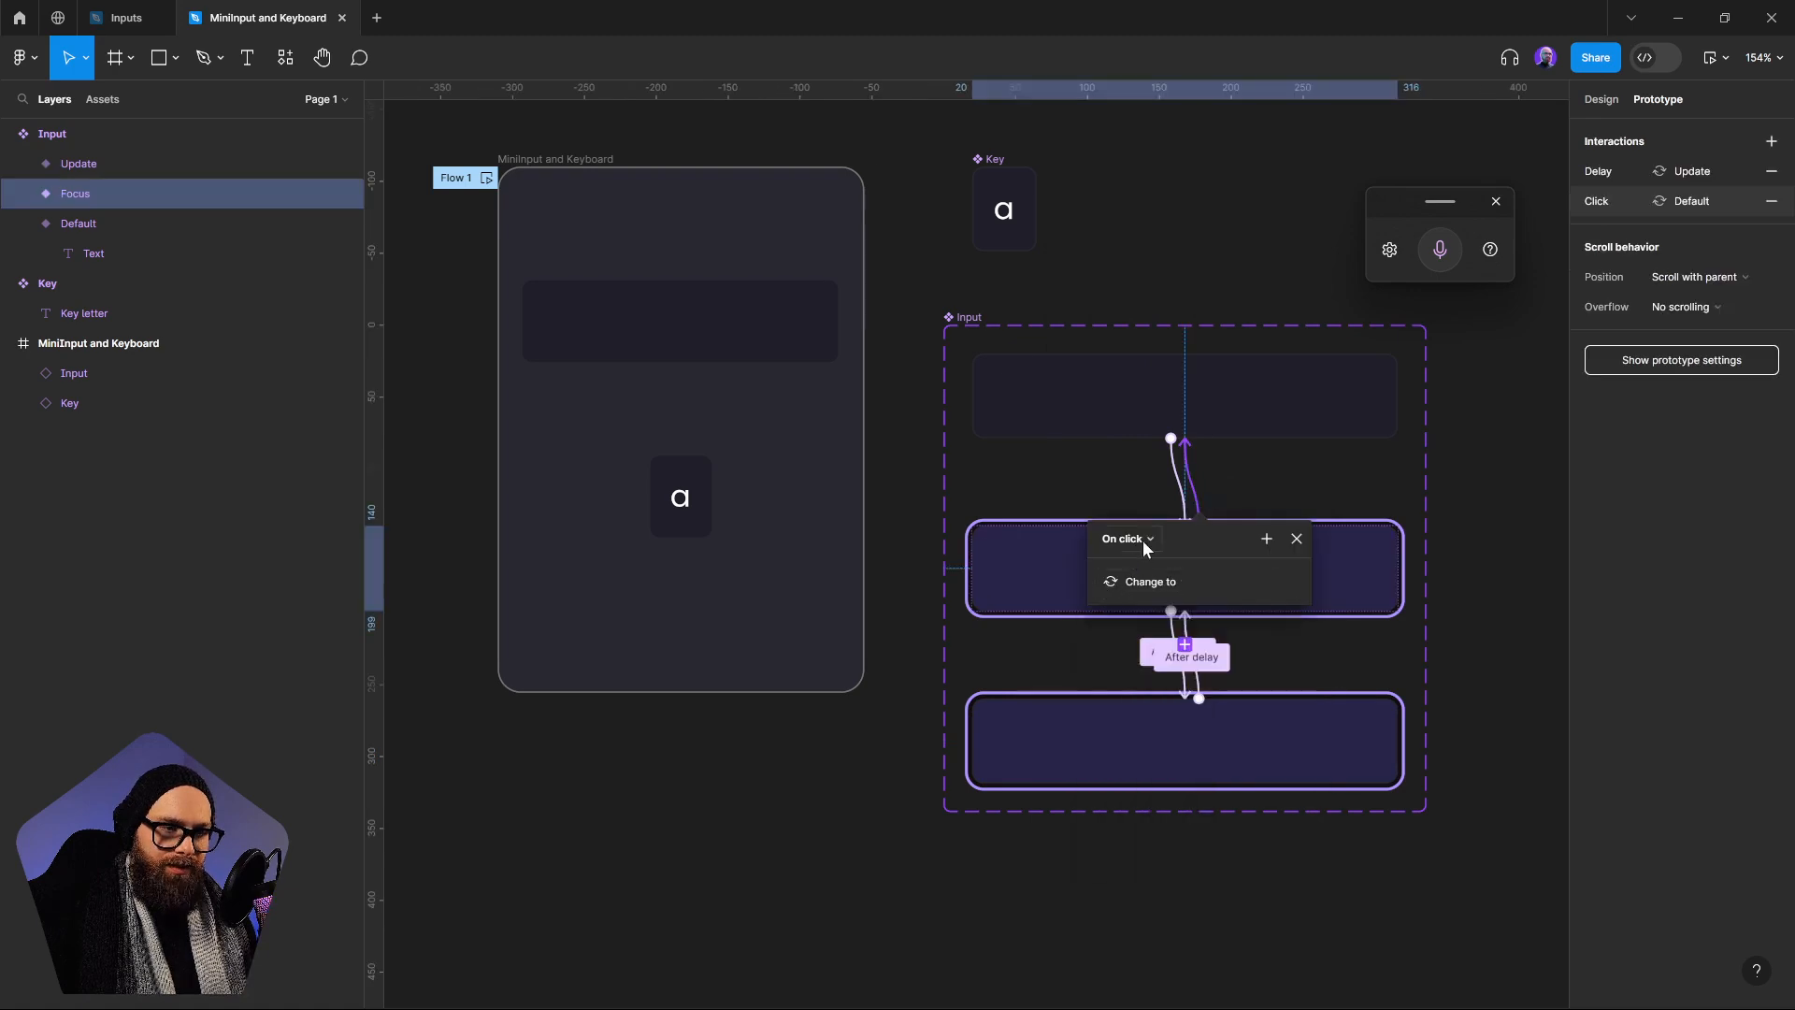
left_click(1143, 540)
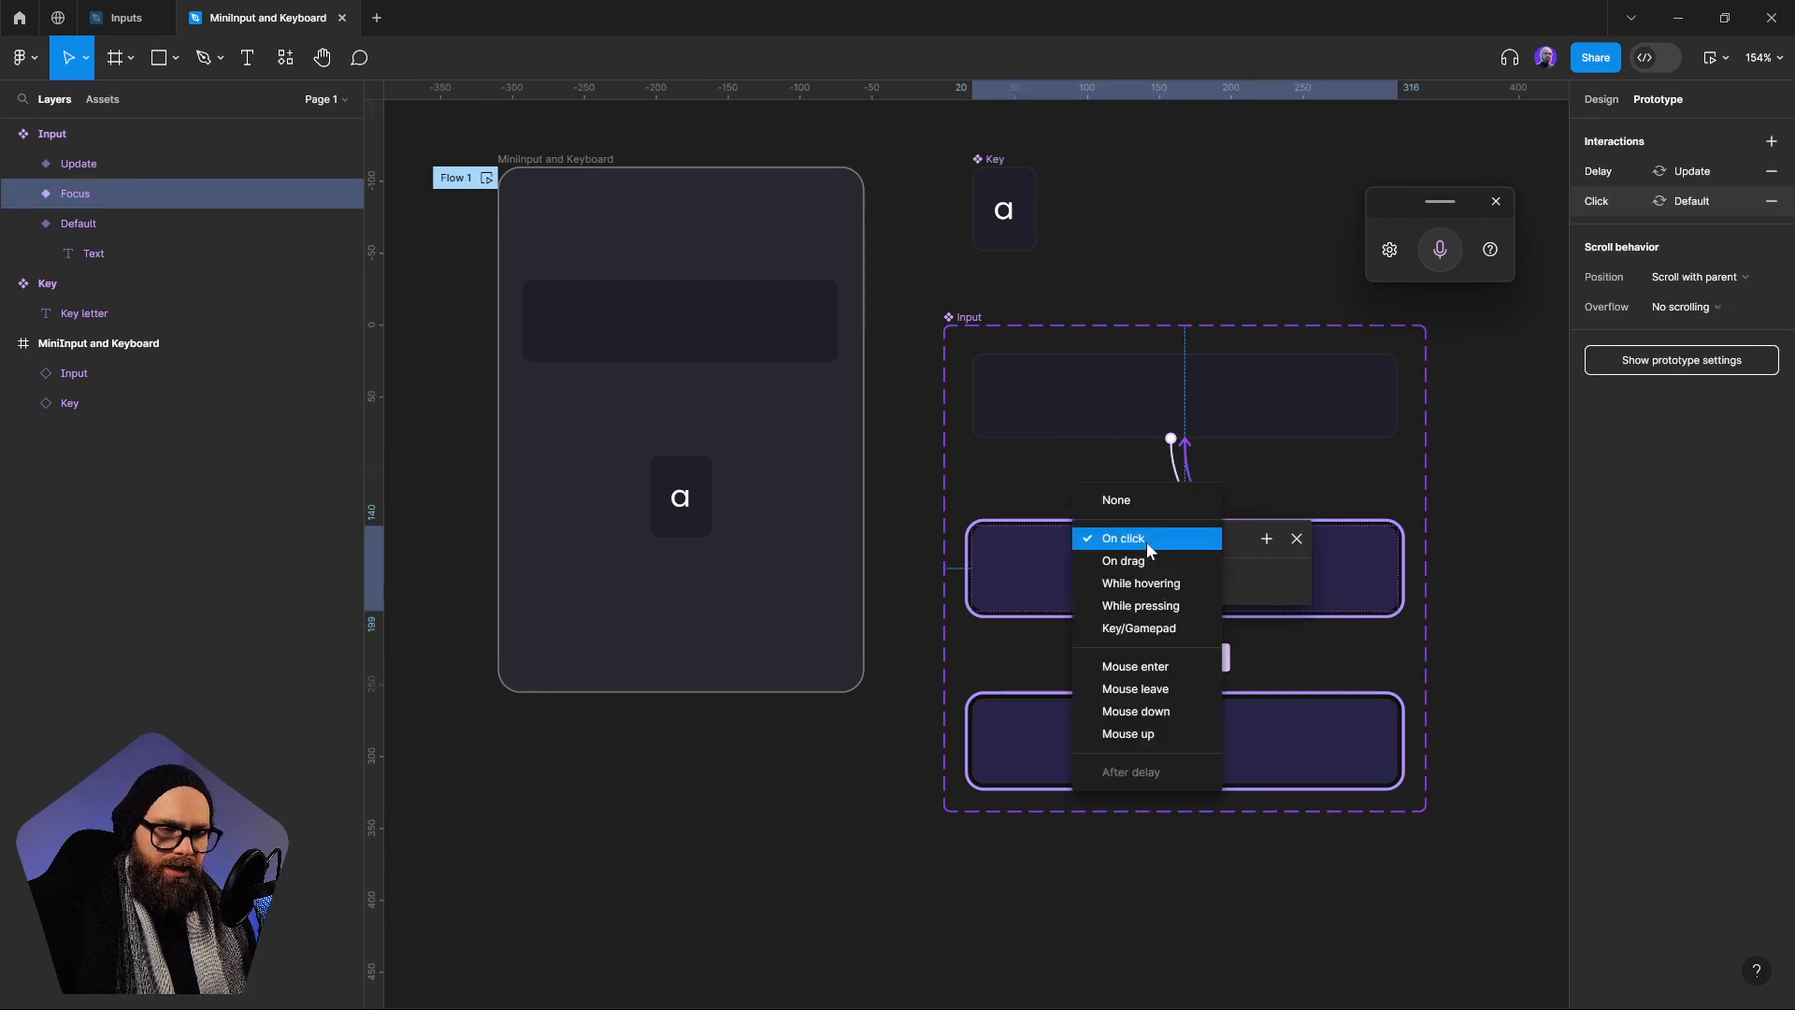
left_click(1217, 538)
left_click(1243, 581)
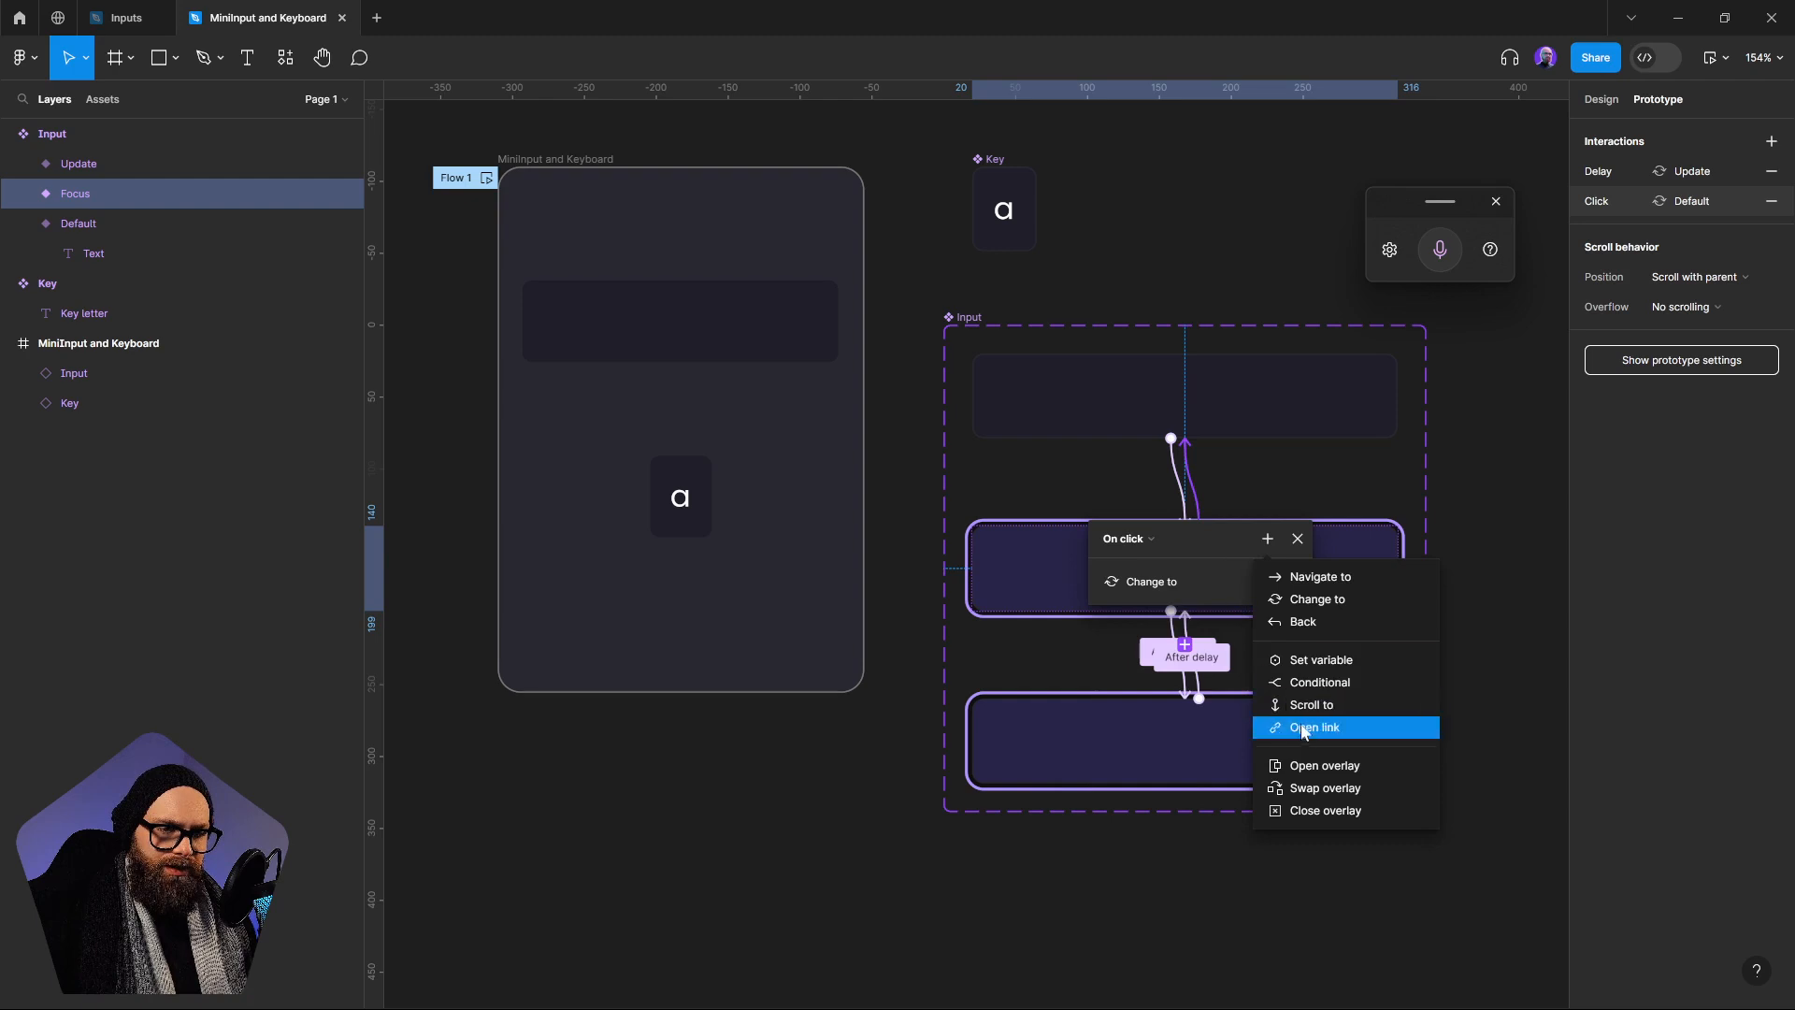
left_click(1321, 659)
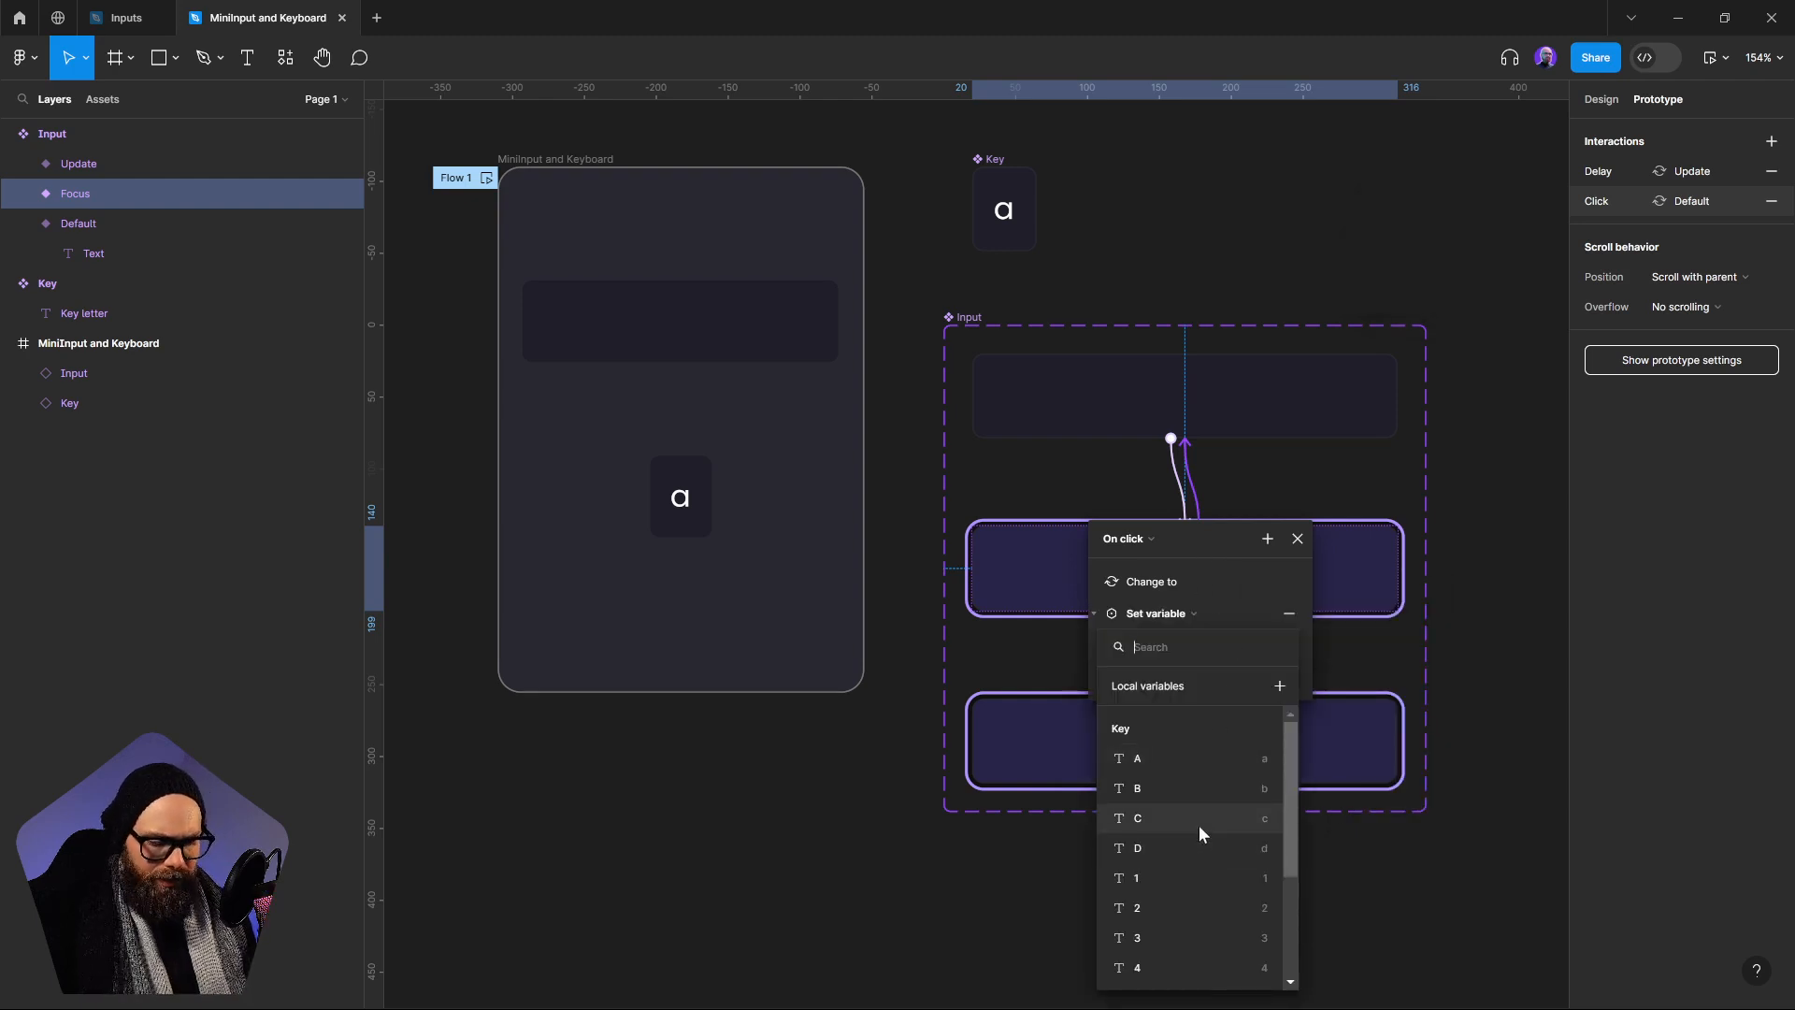
type("d")
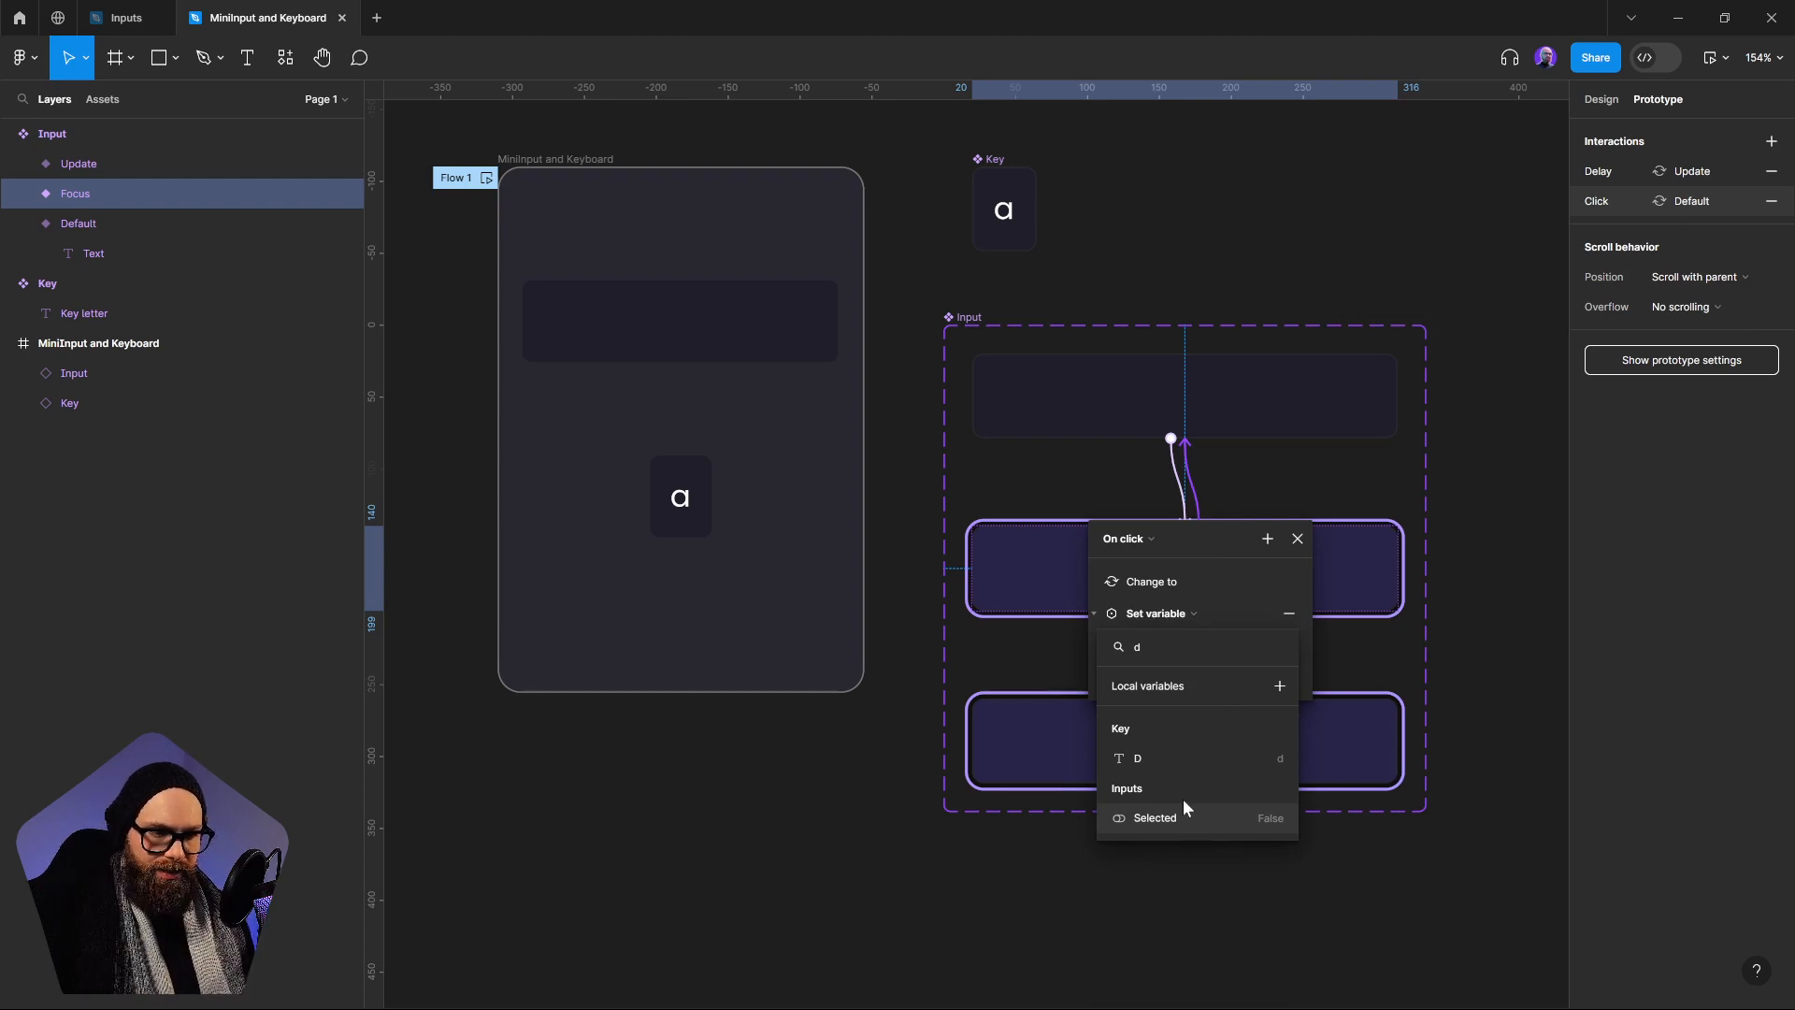
left_click(1184, 806)
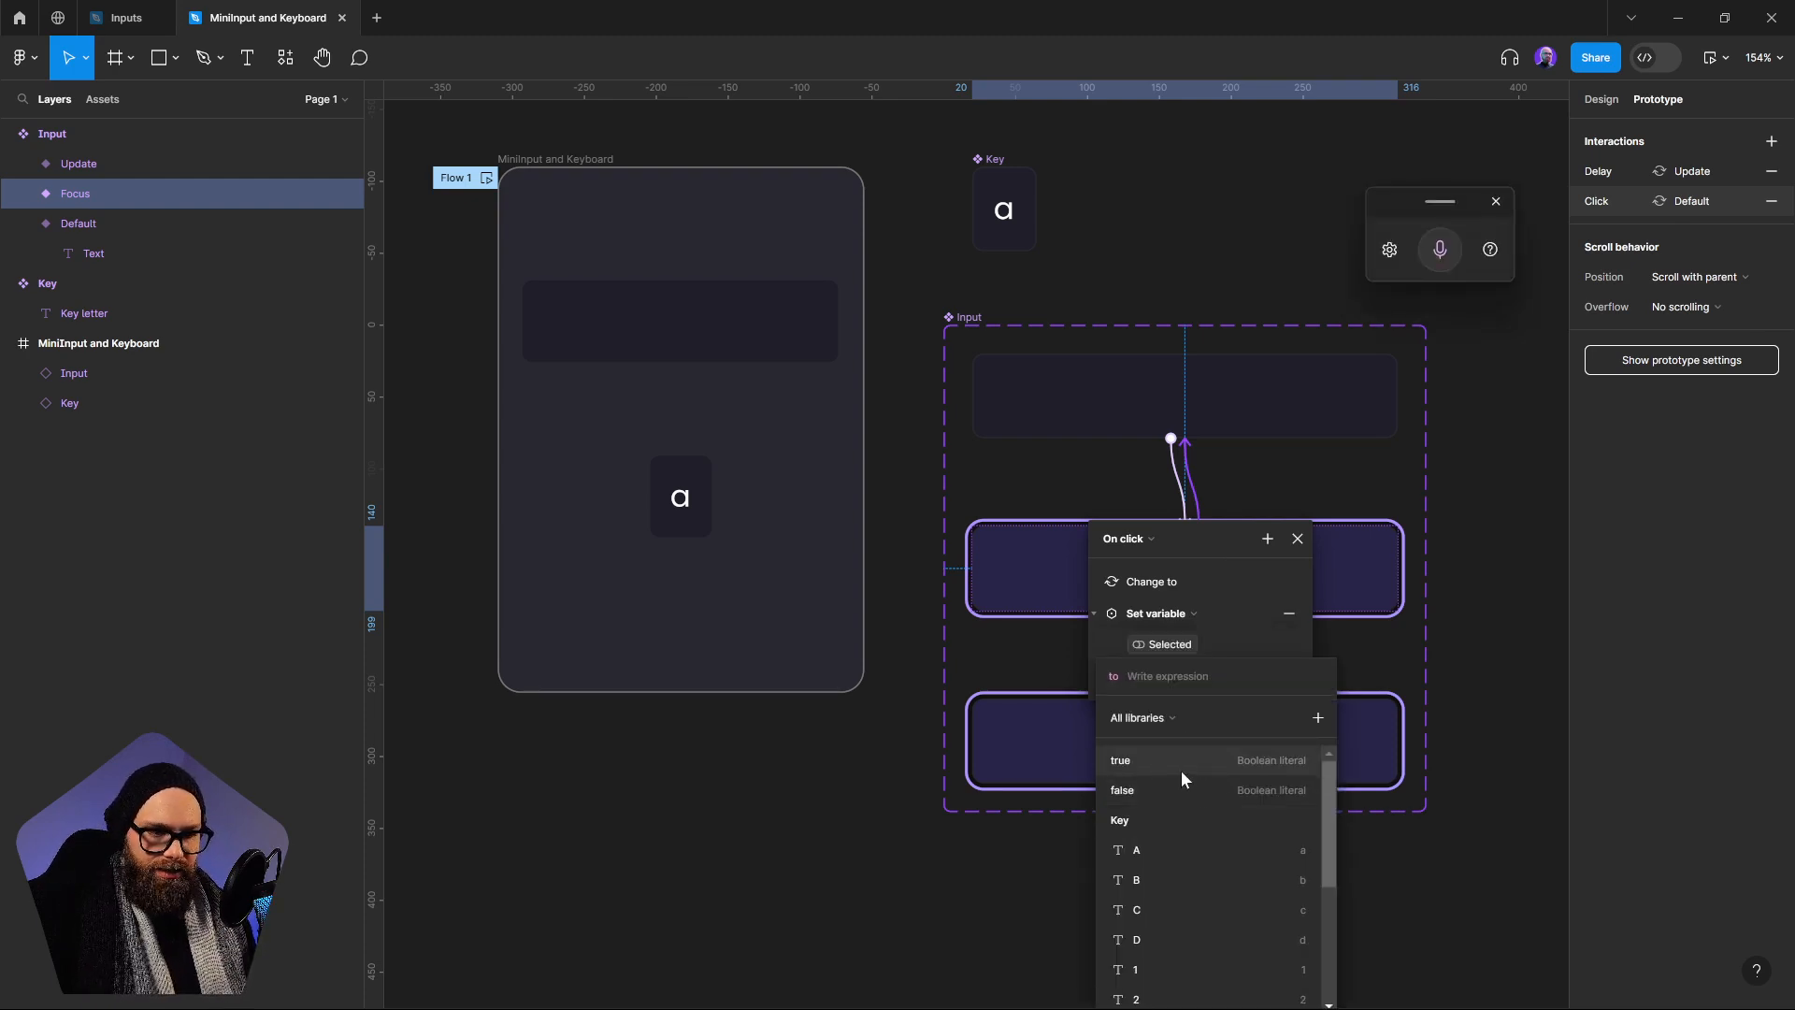
left_click(1134, 790)
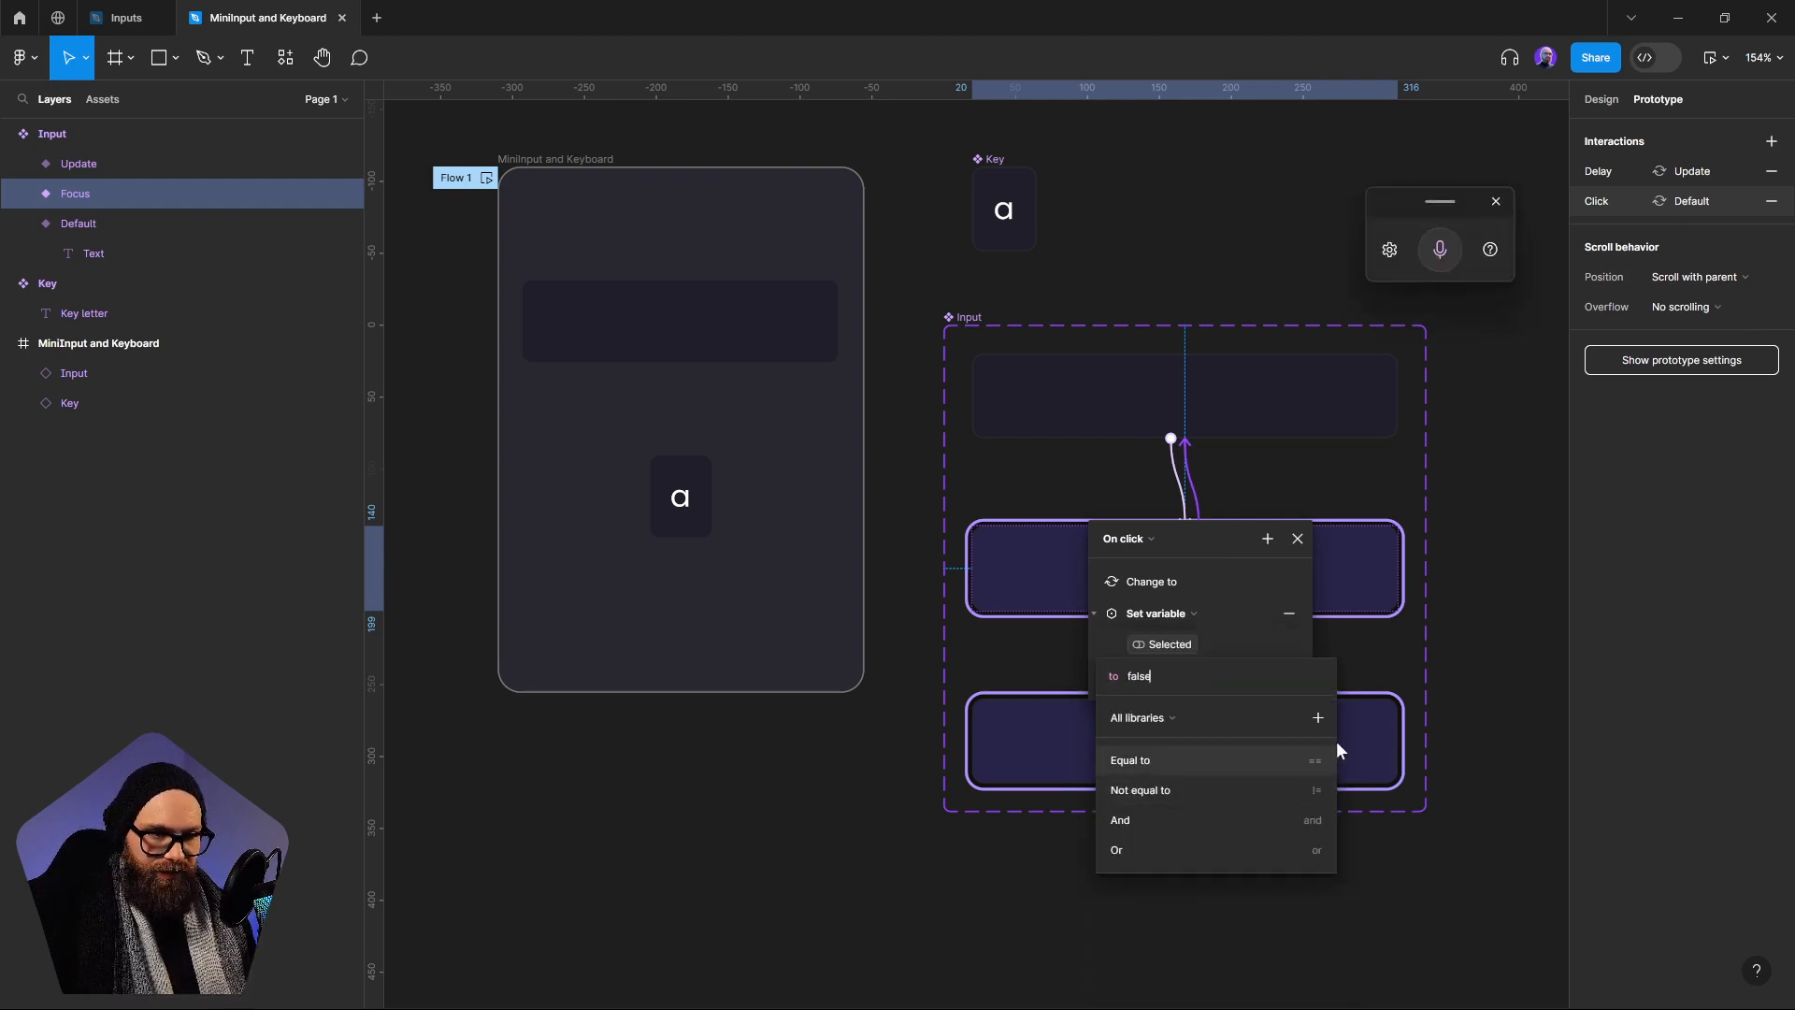
key("Return")
left_click(1479, 854)
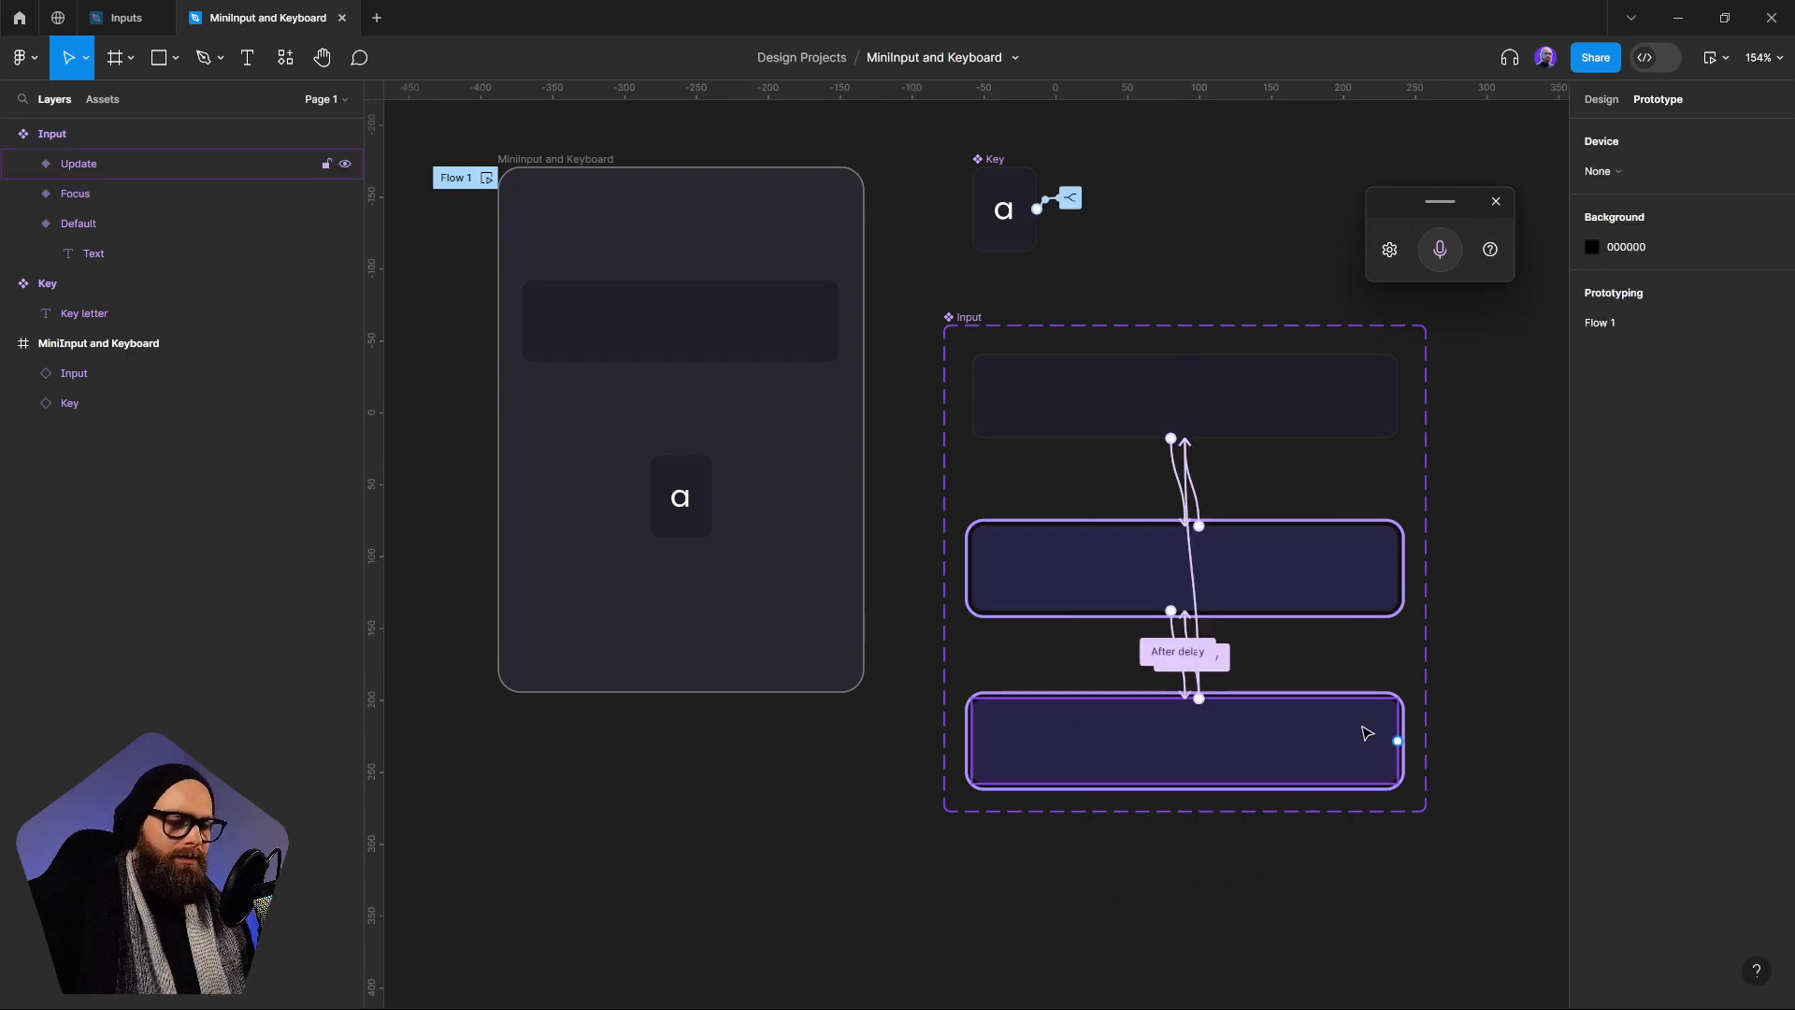
Preview Flow 1, testing the a Key with the Input both focused and unfocused, and close the preview
scroll(555, 213, "left", 1)
scroll(554, 213, "up", 1)
left_click(554, 213)
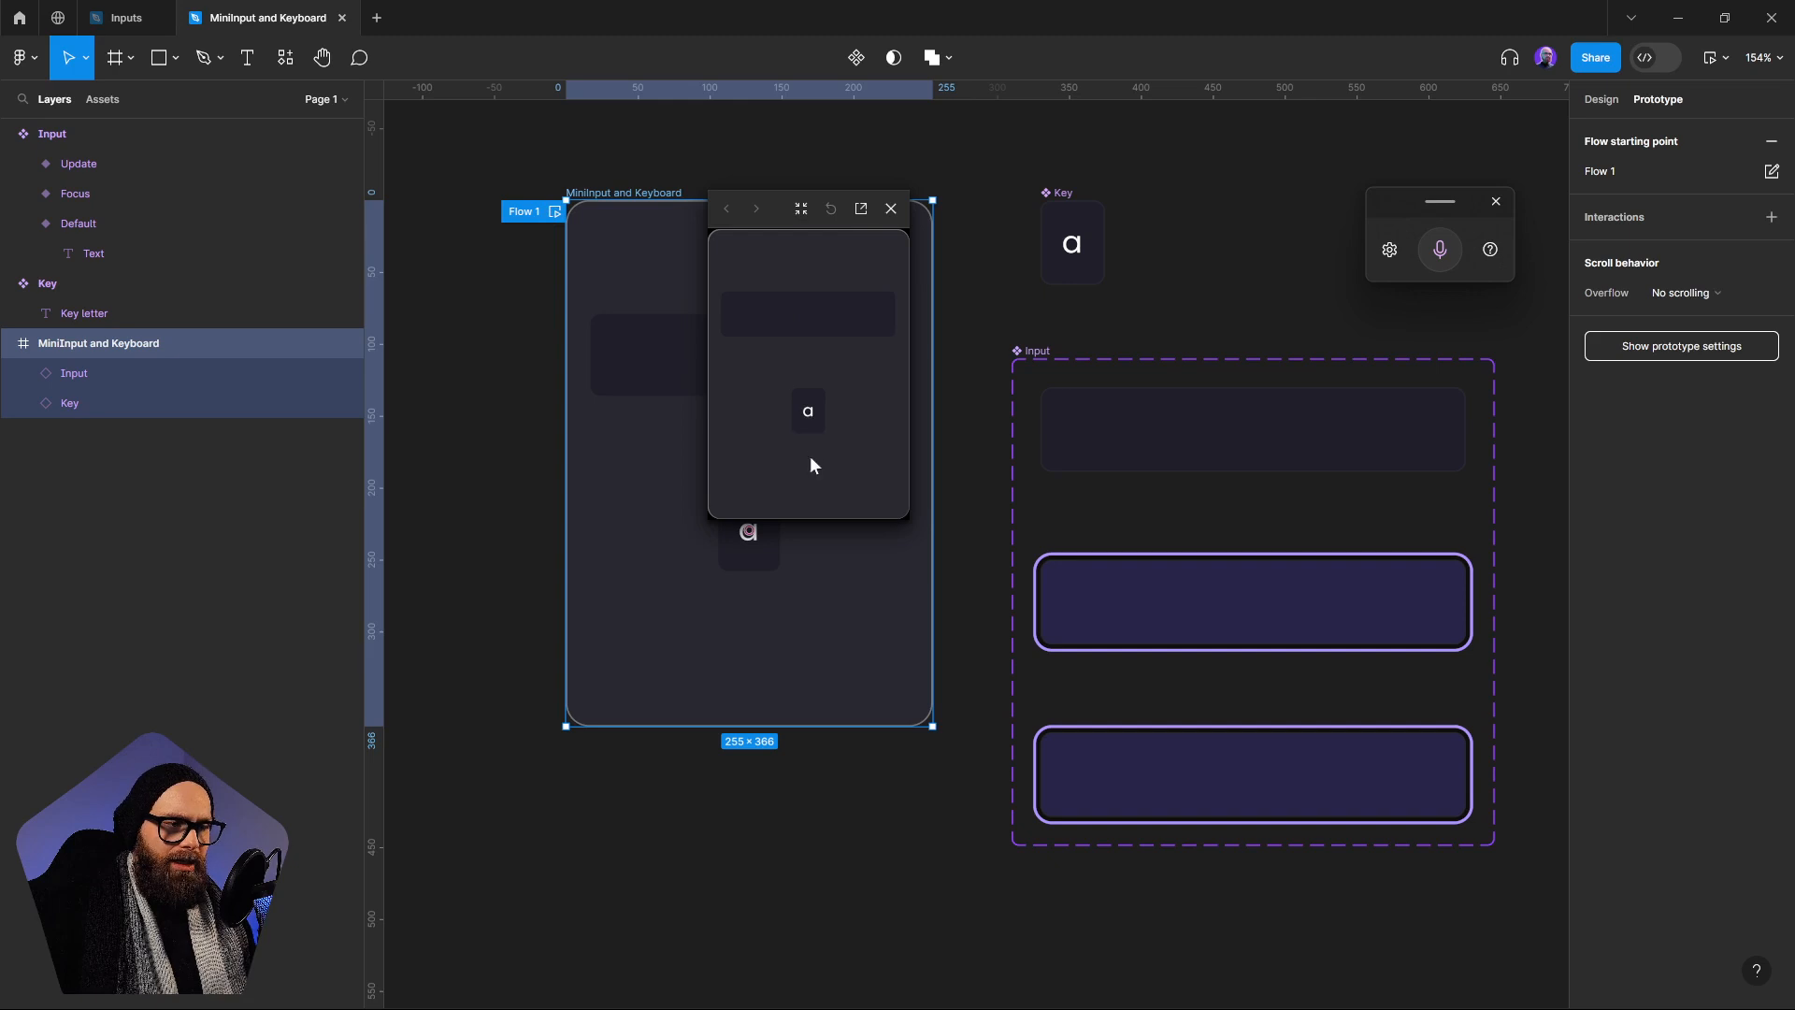
left_click(794, 323)
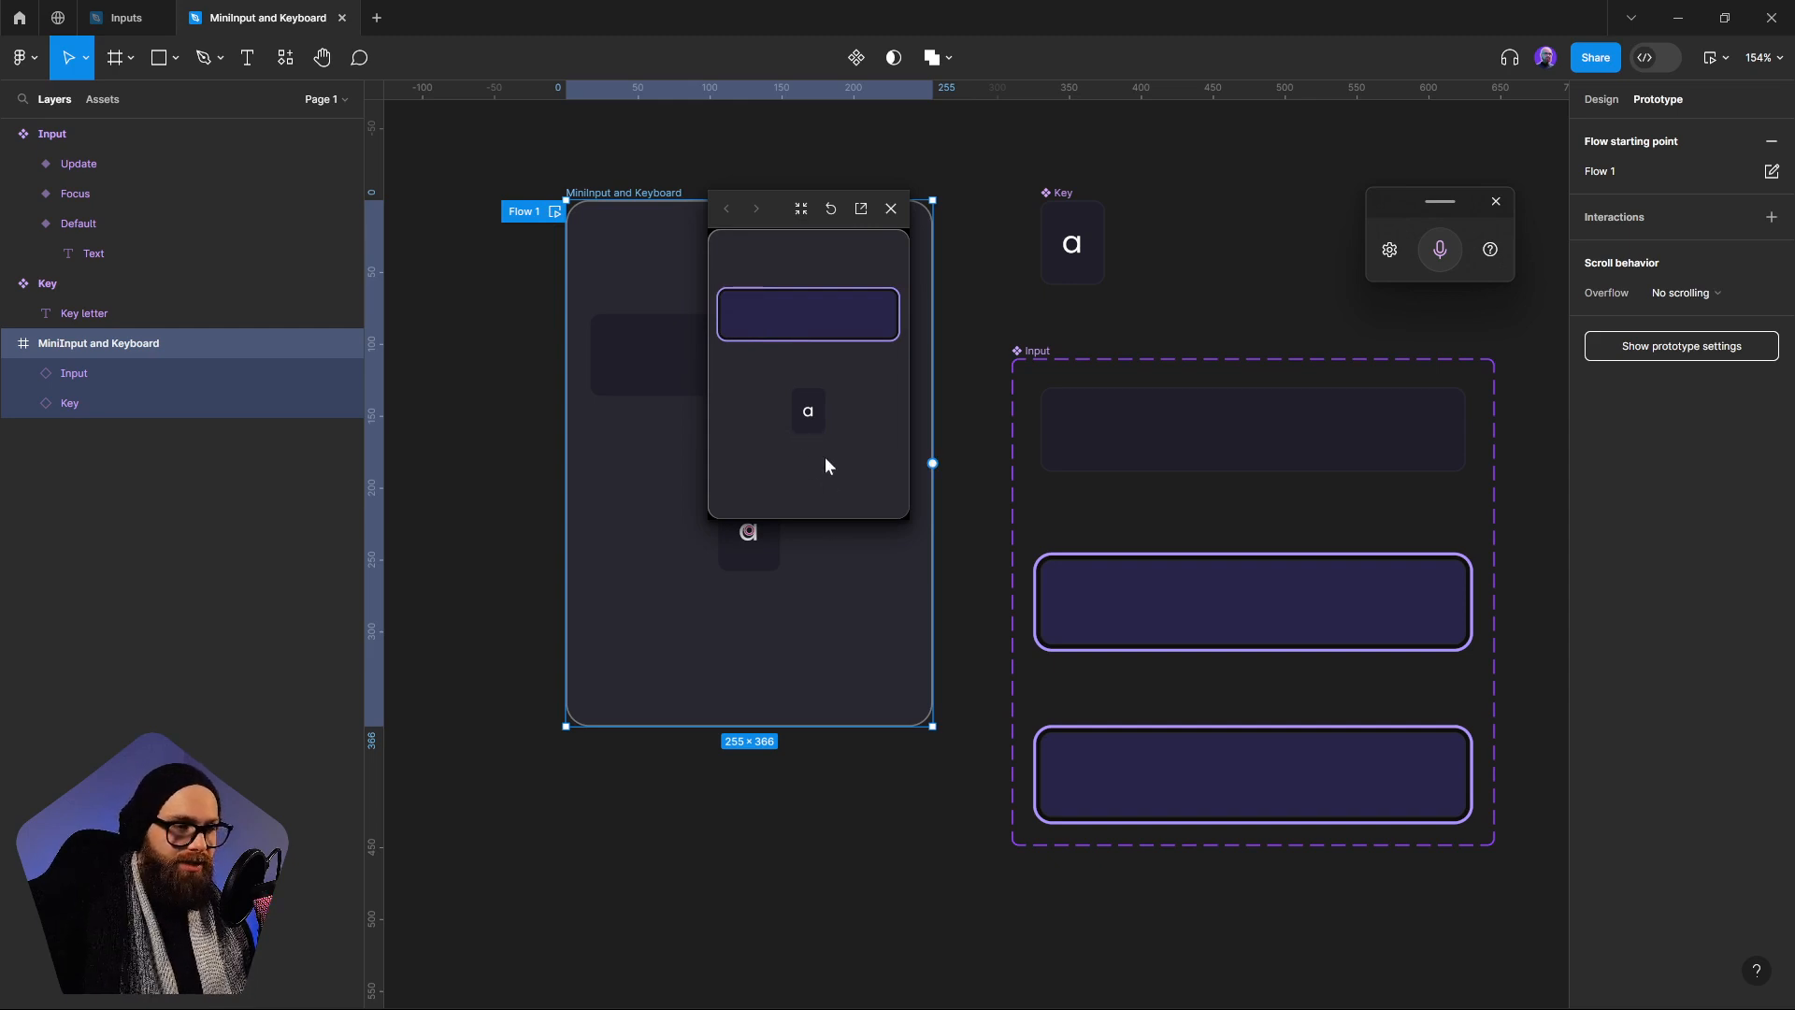
left_click(805, 413)
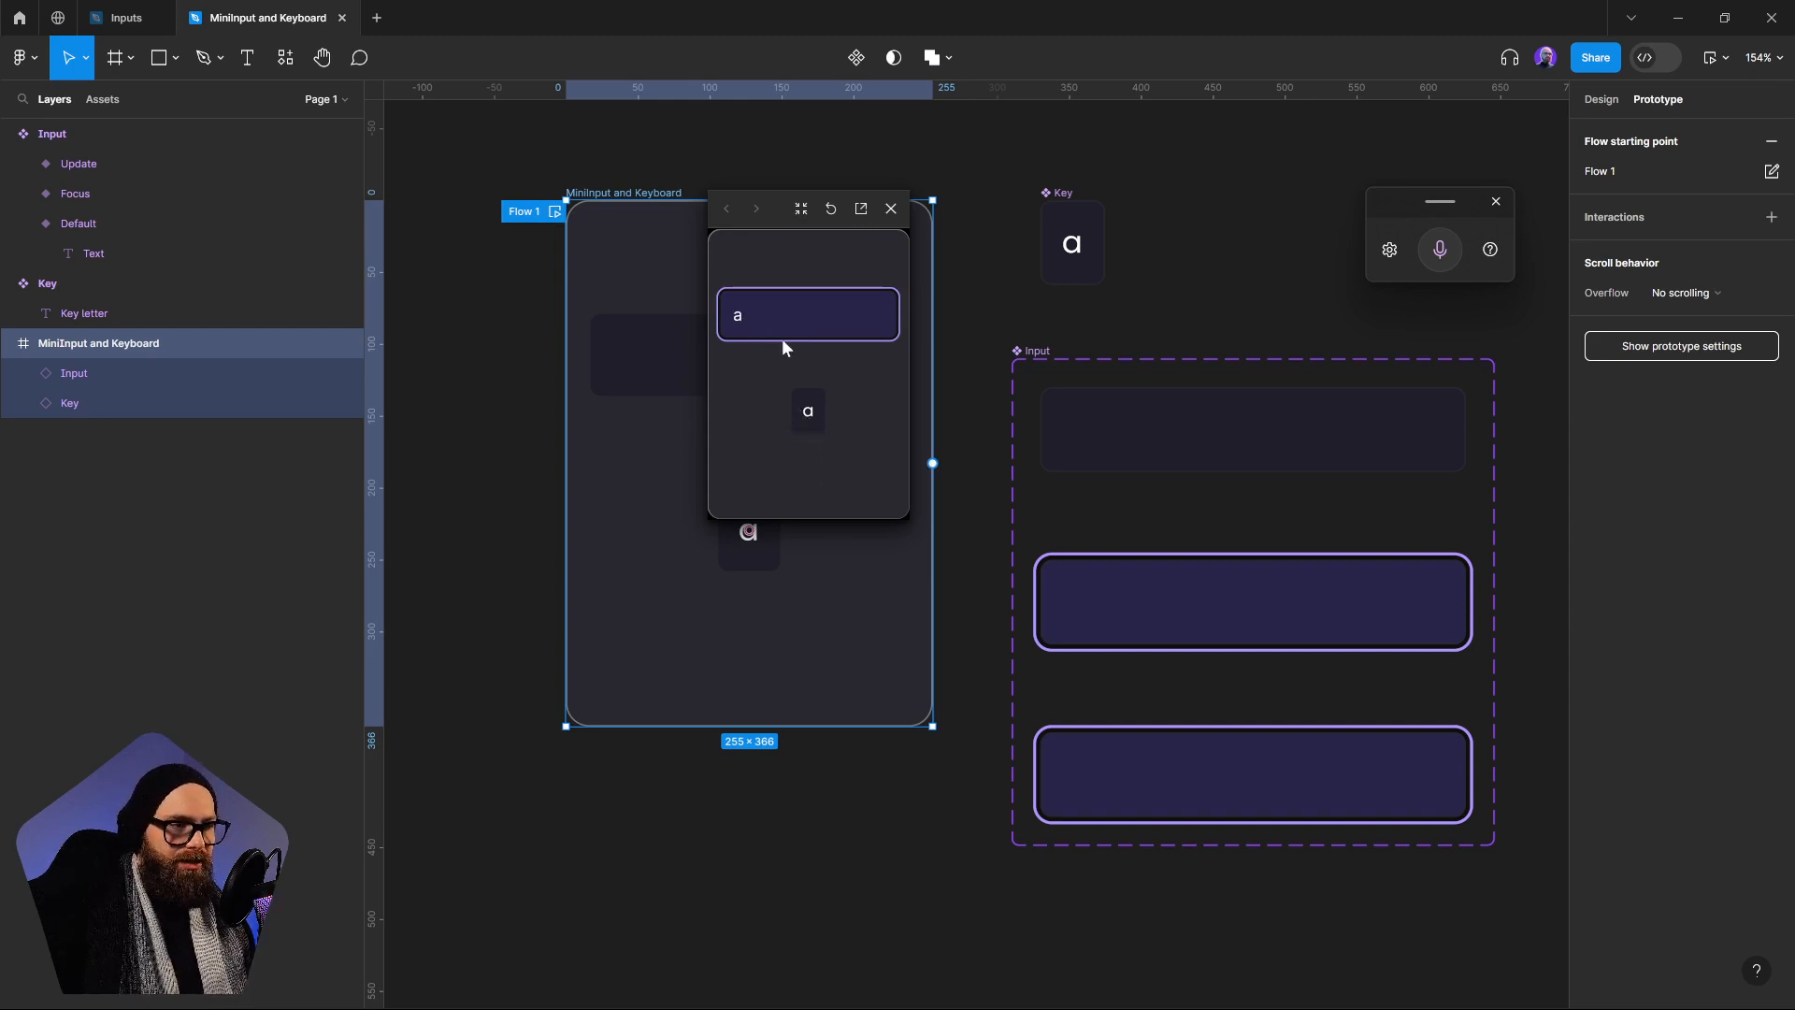
left_click(805, 416)
left_click(805, 413)
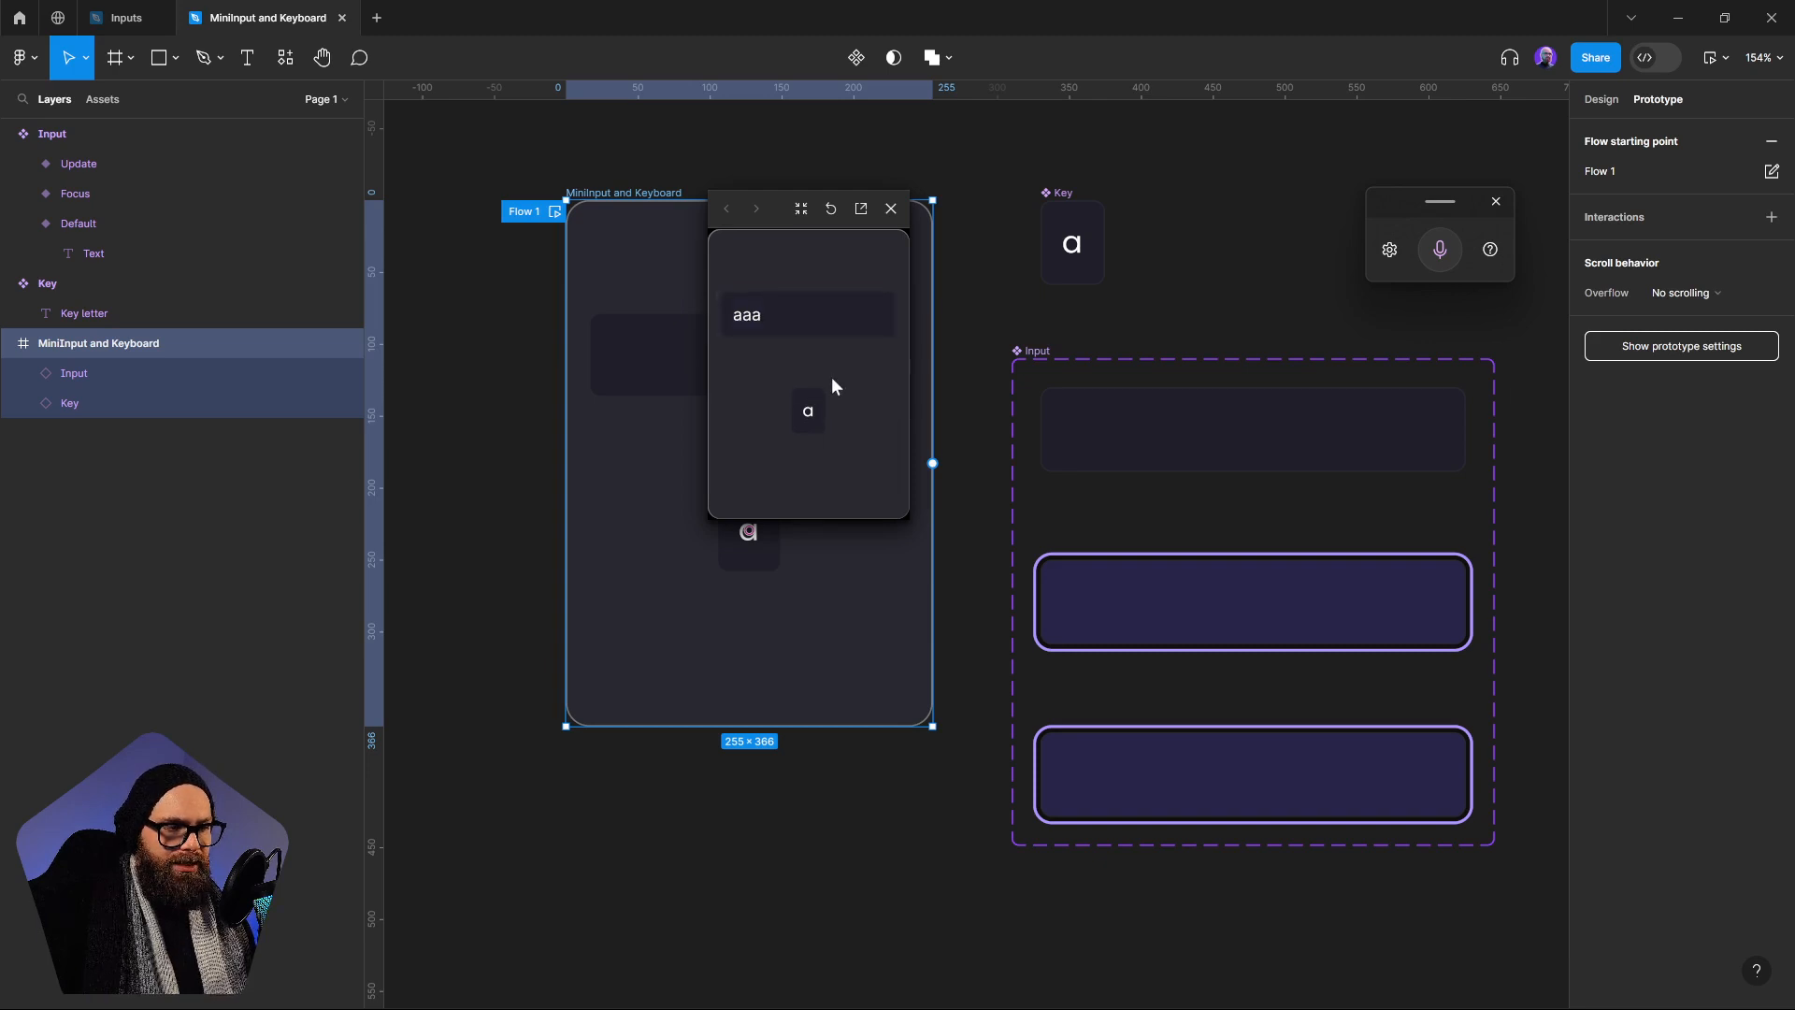
left_click(811, 416)
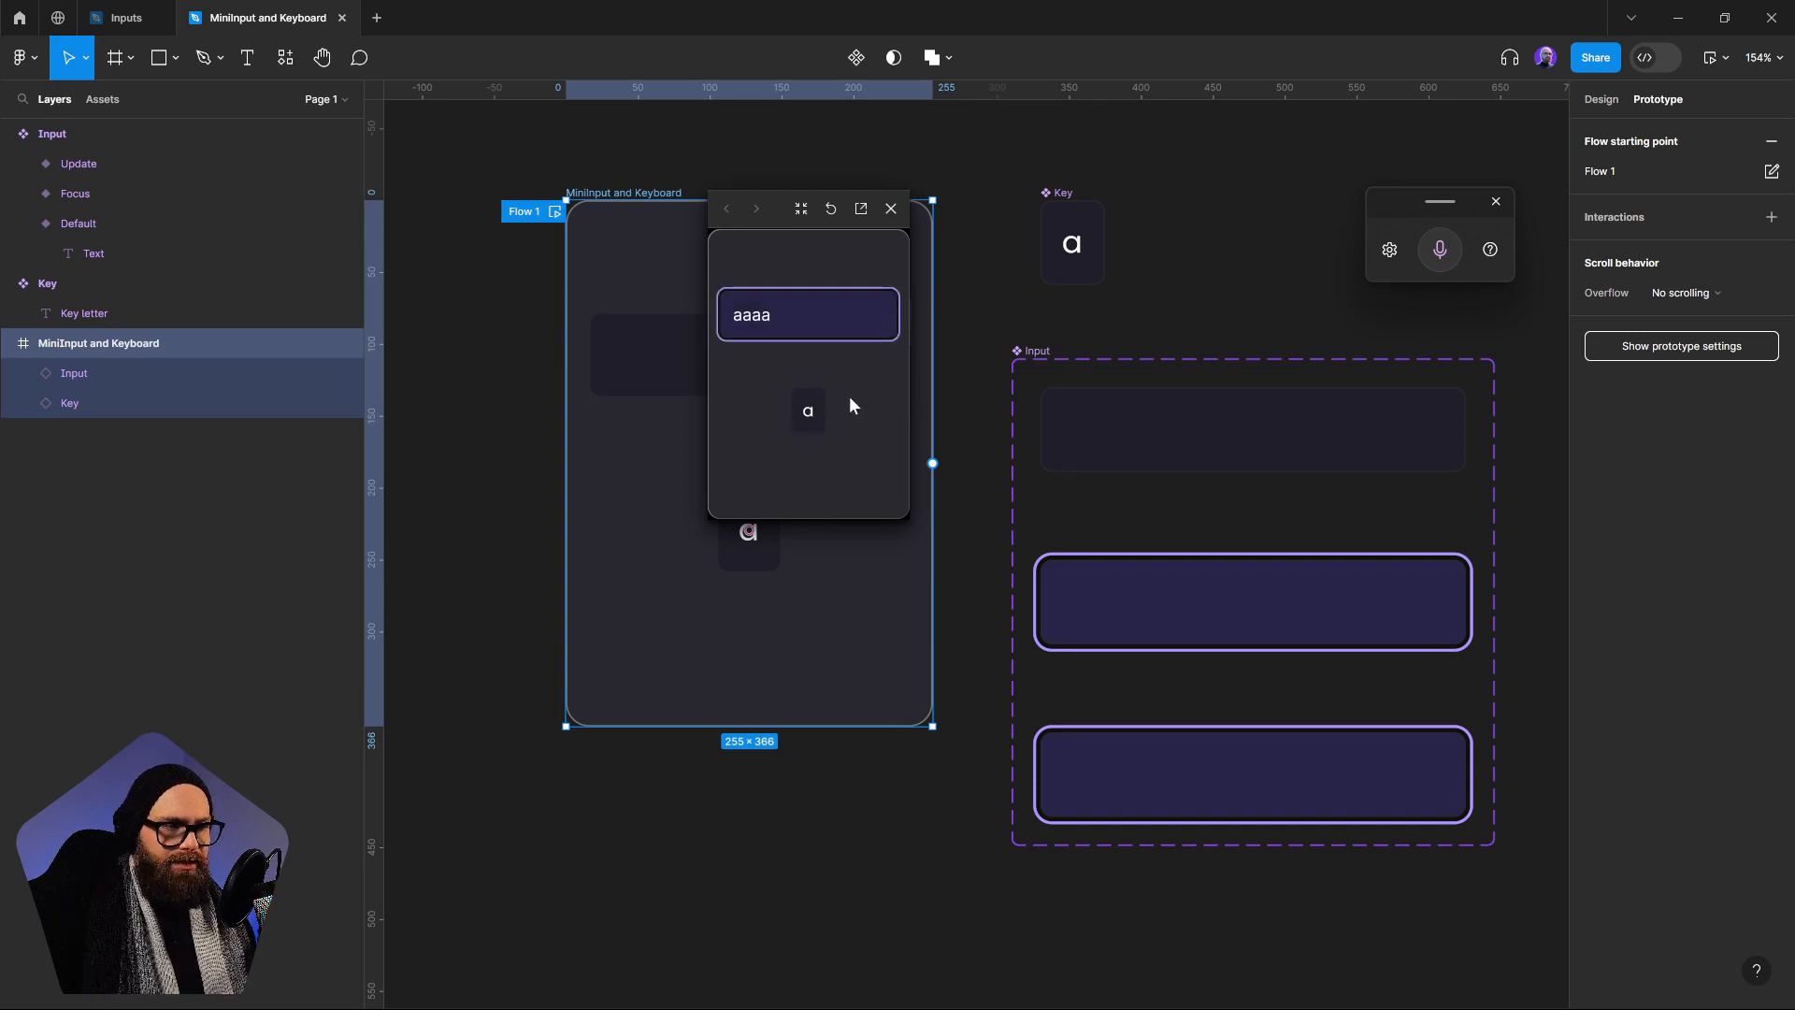
left_click(810, 435)
left_click(811, 433)
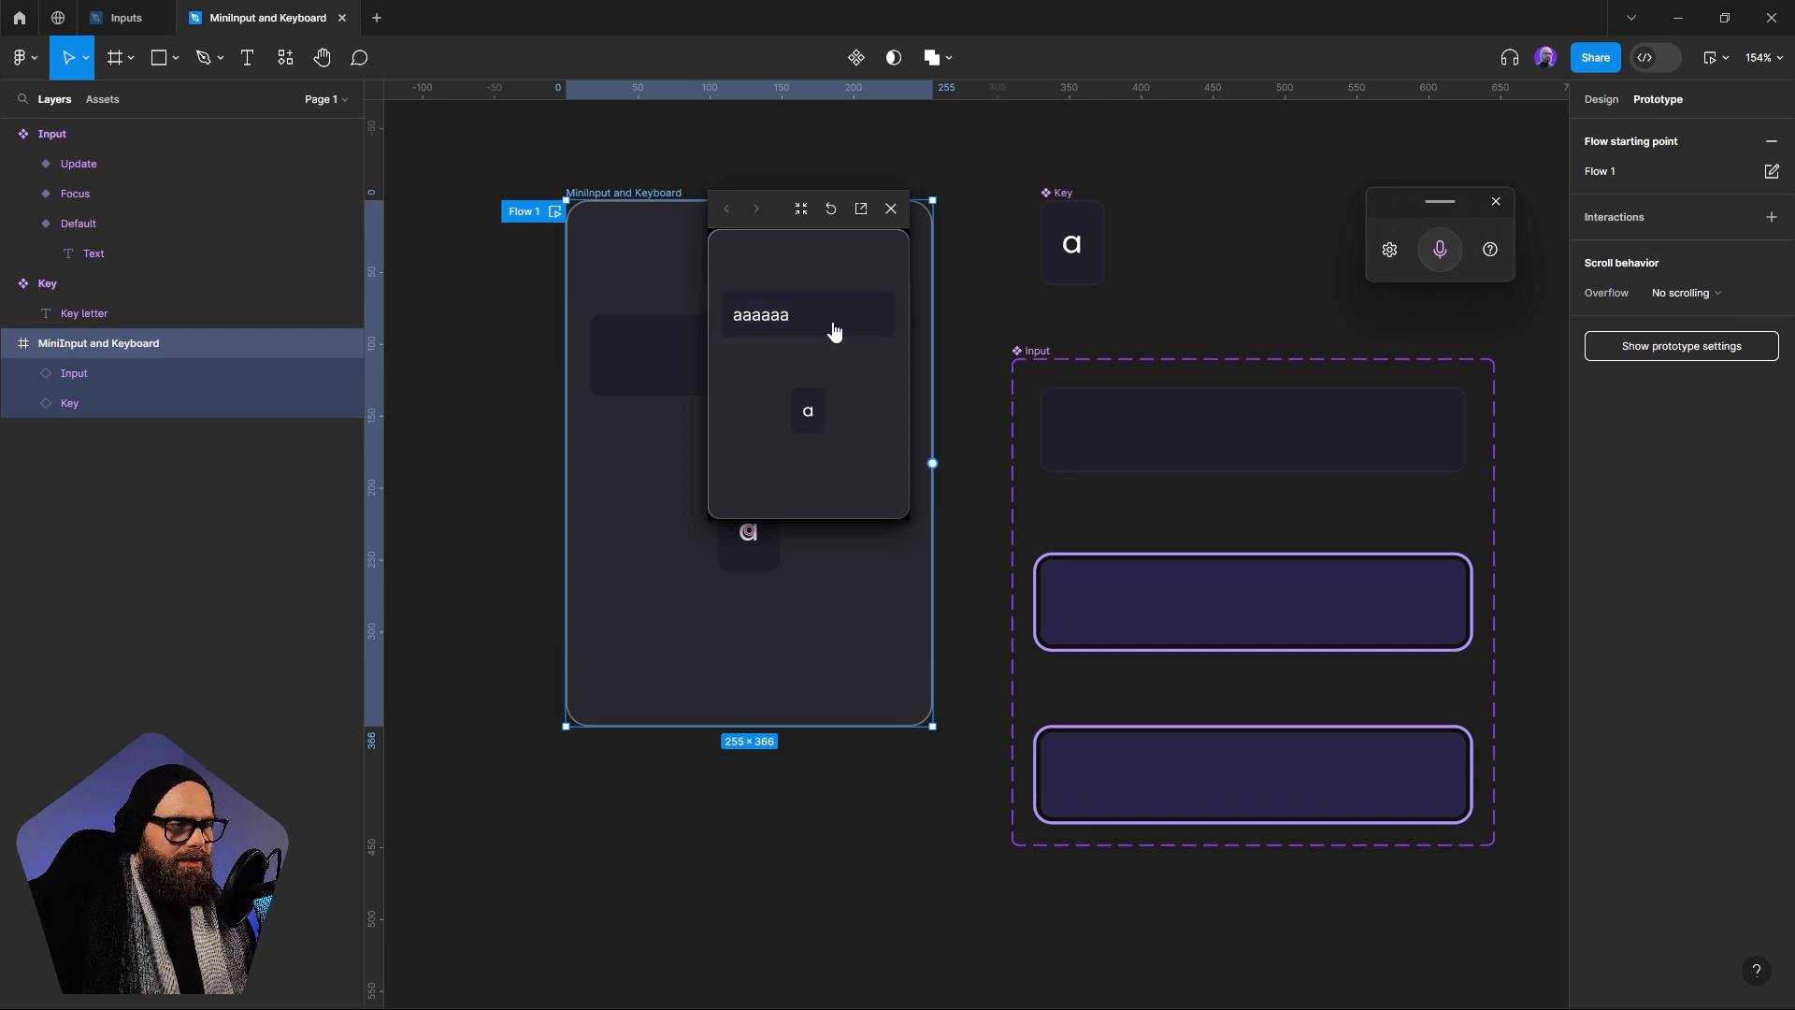
key("a")
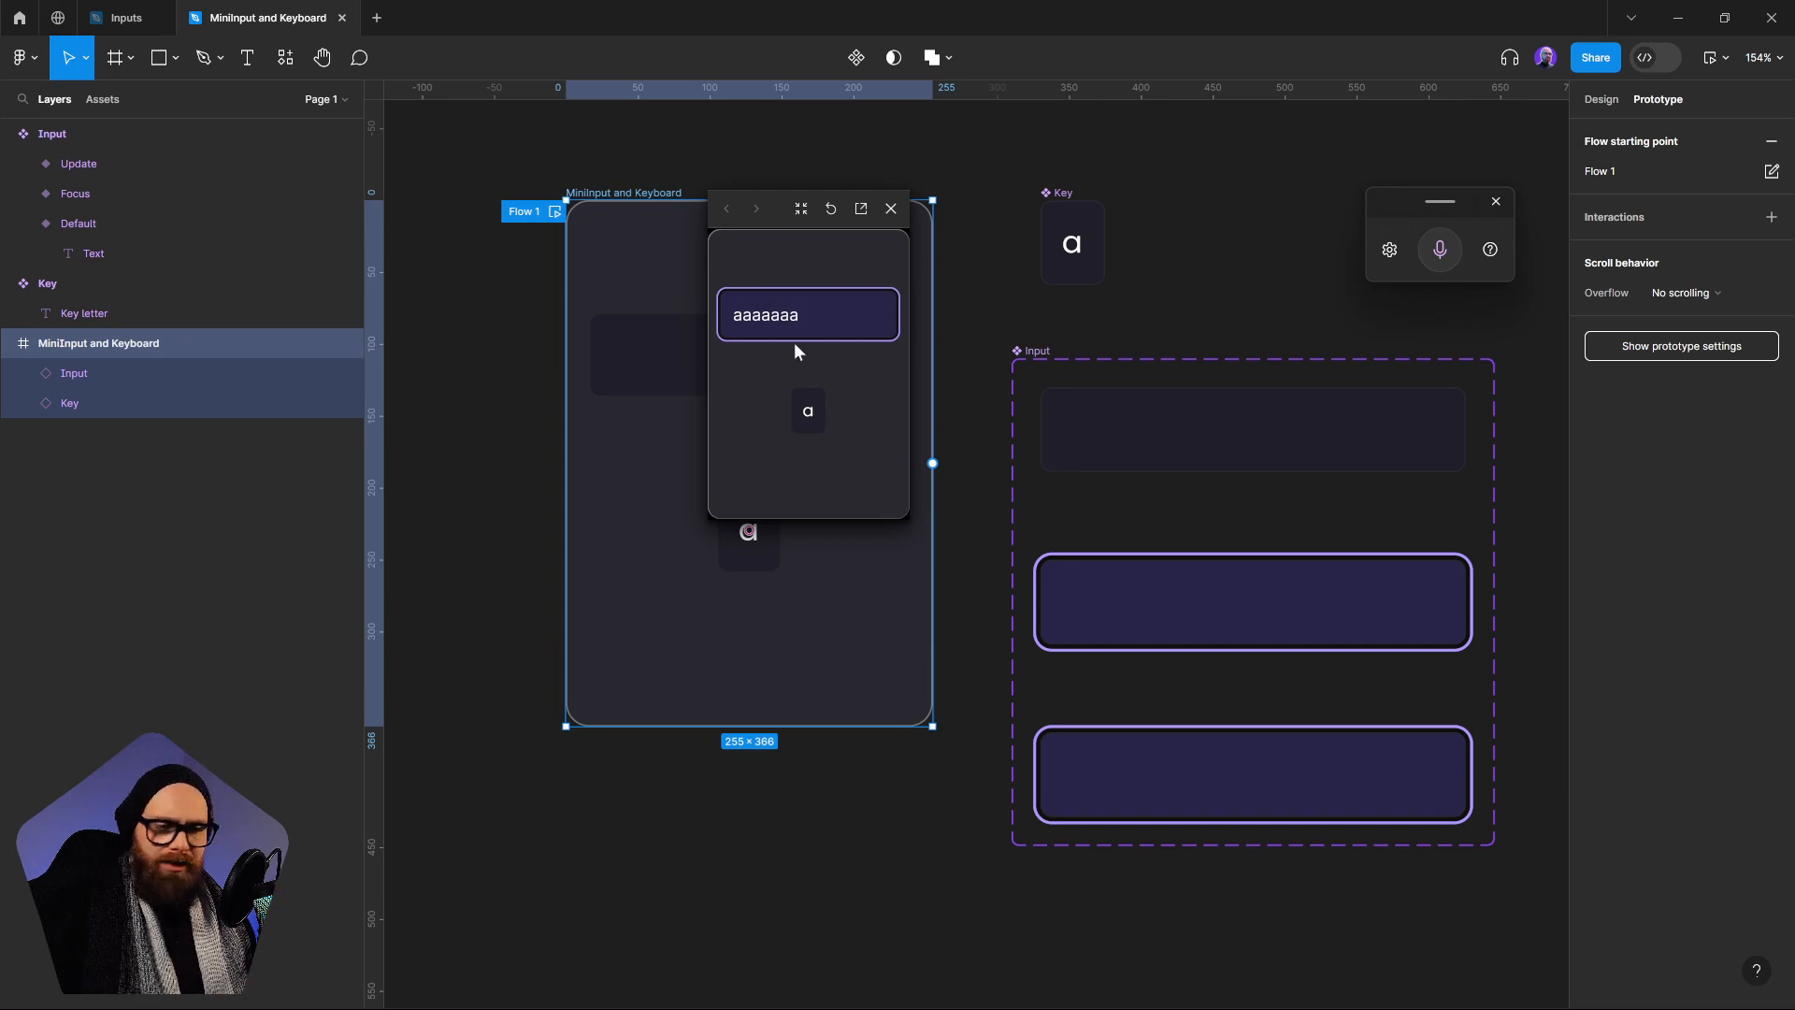
left_click(891, 209)
Examine the actions in the After delay interactions between the Focus and Update variants
left_click(1194, 787)
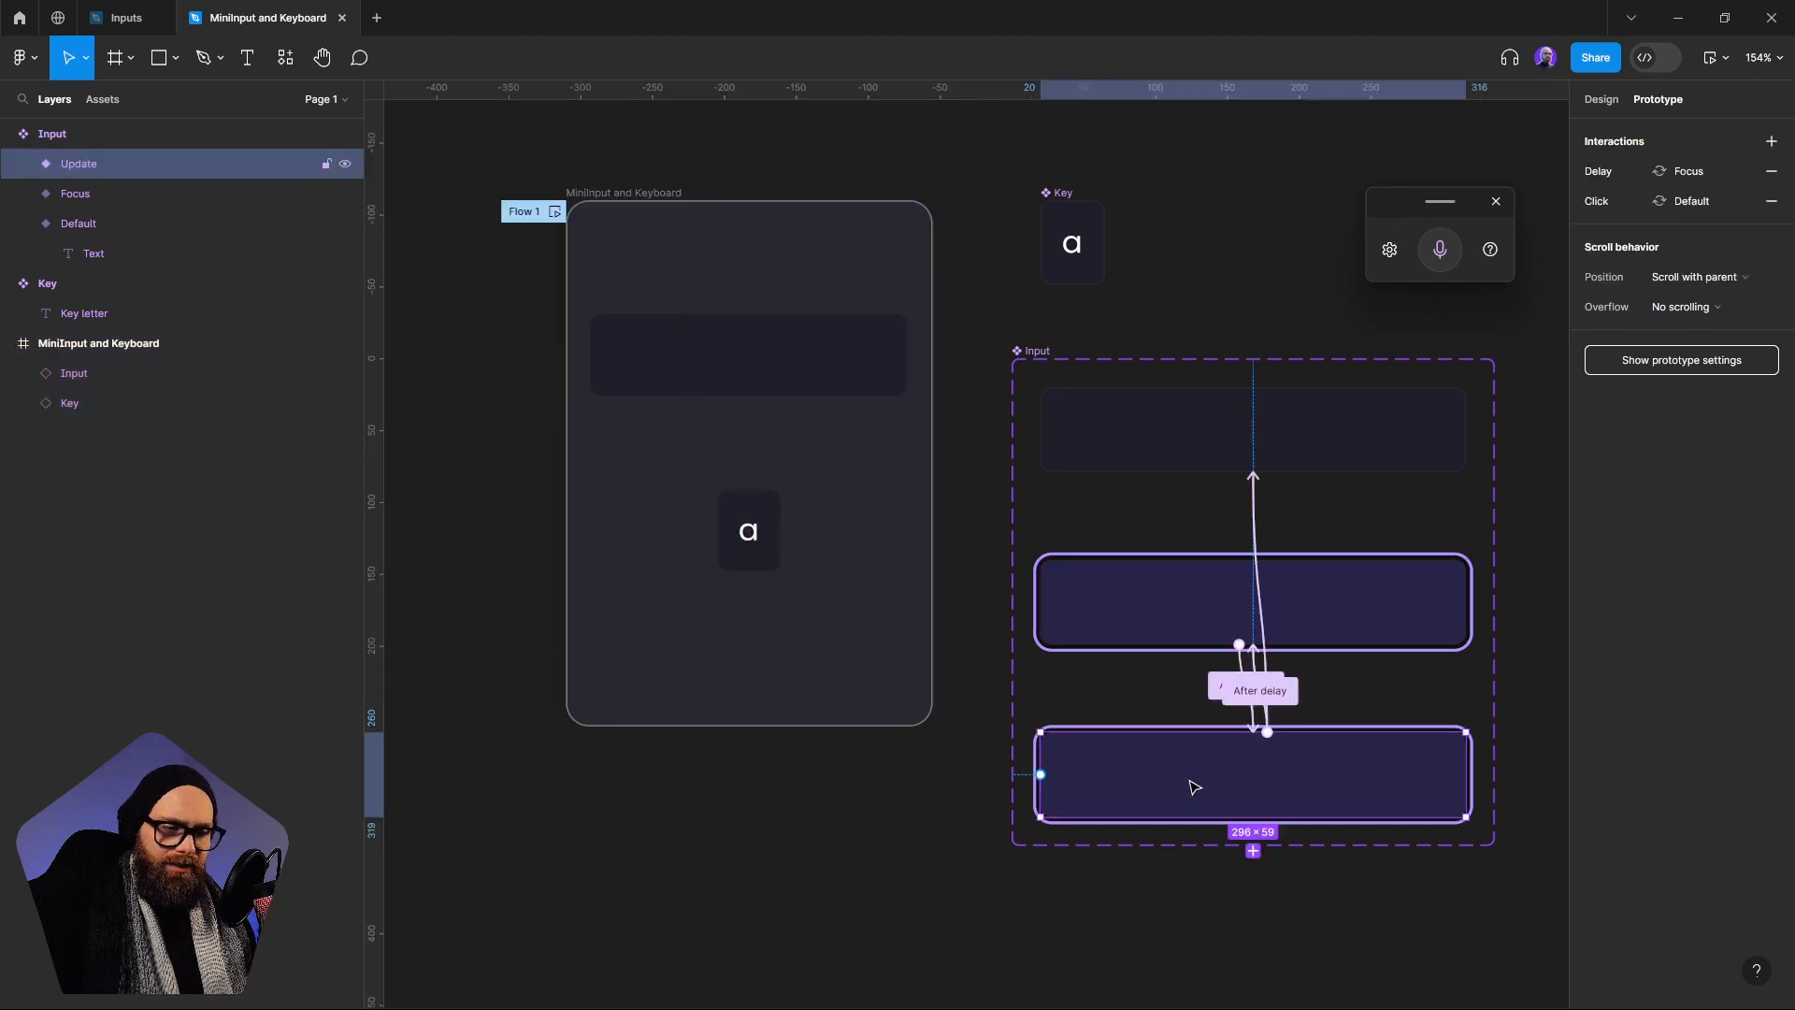
left_click(1225, 690)
scroll(1381, 603, "down", 1)
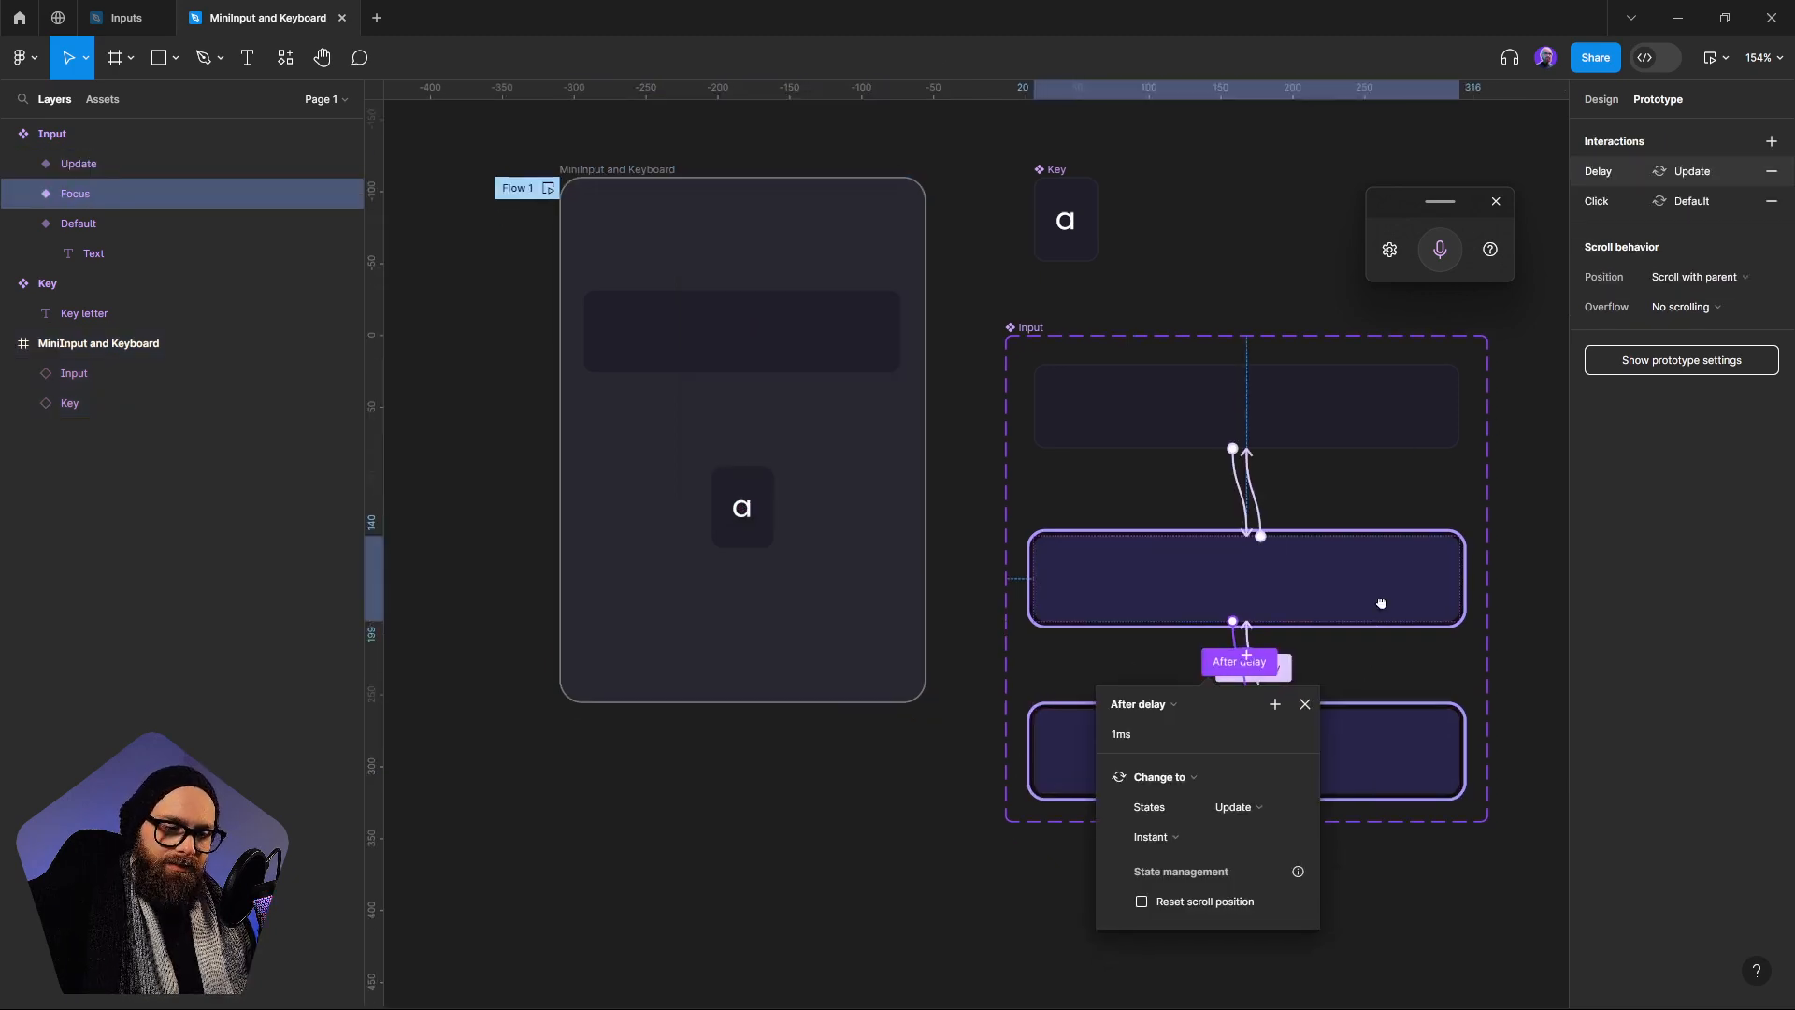
left_click_drag(1381, 604, 1367, 542)
left_click(1397, 633)
left_click(1251, 618)
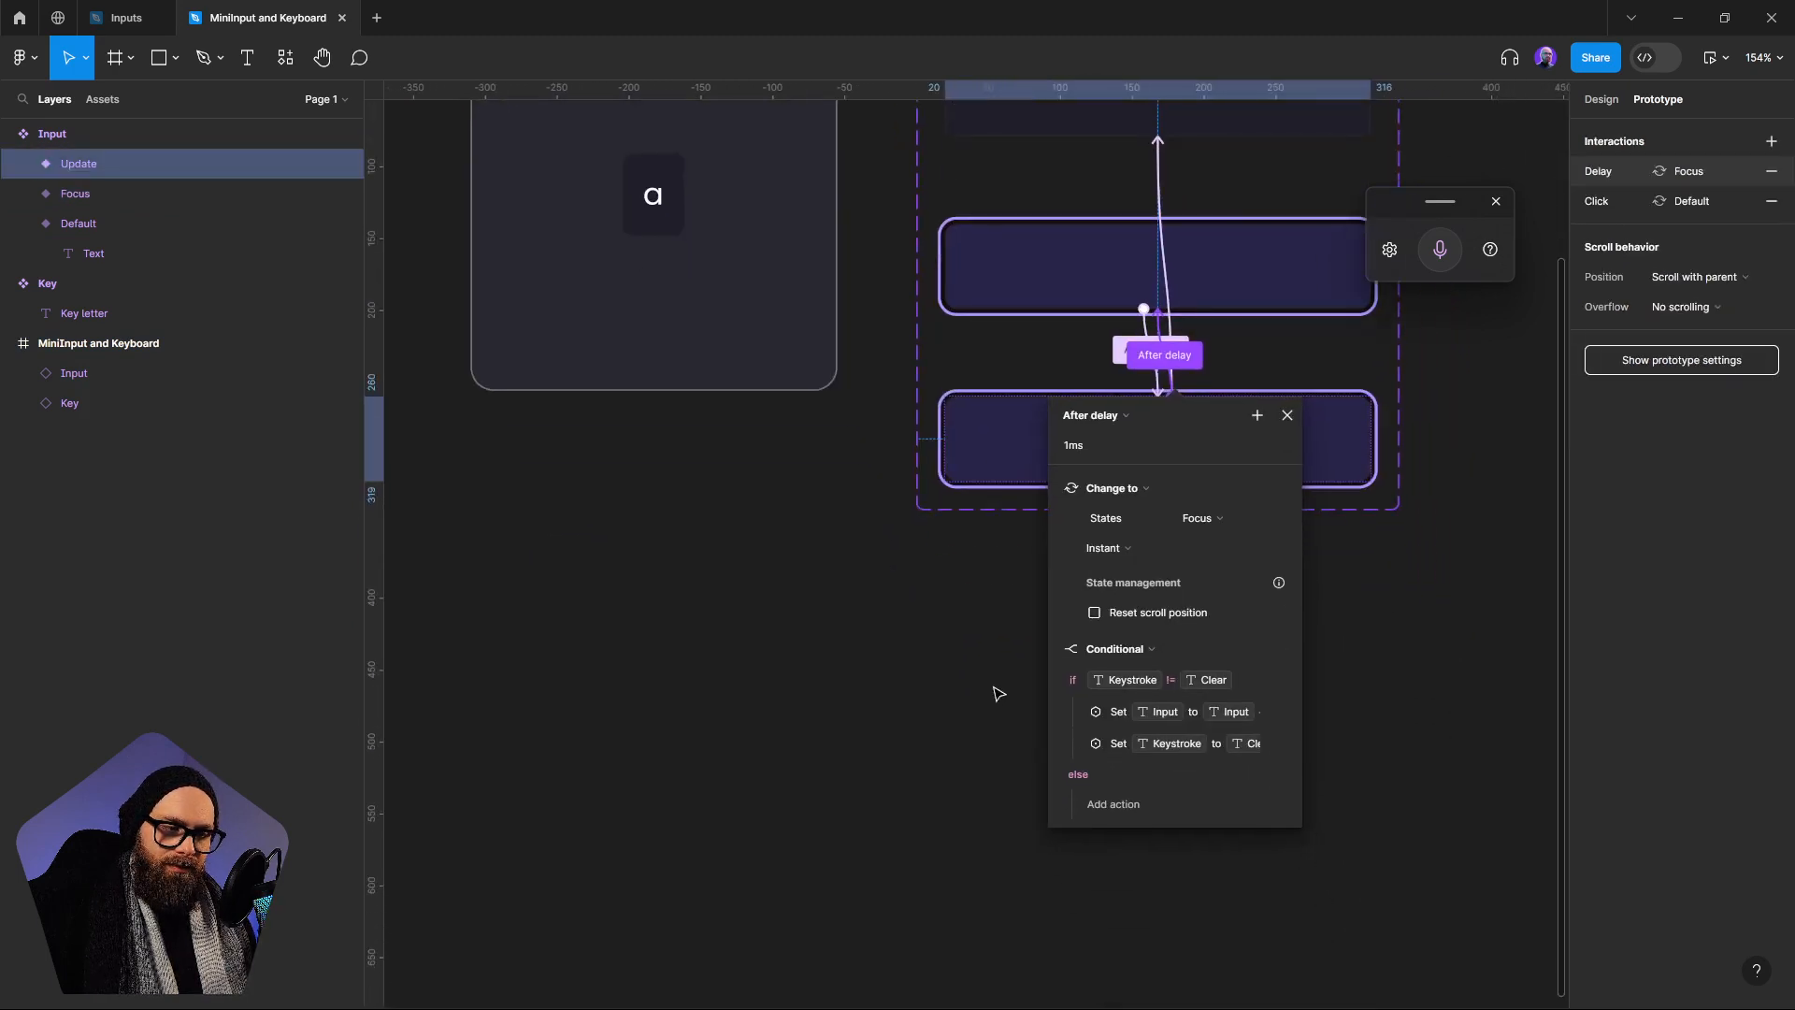
left_click(1055, 648)
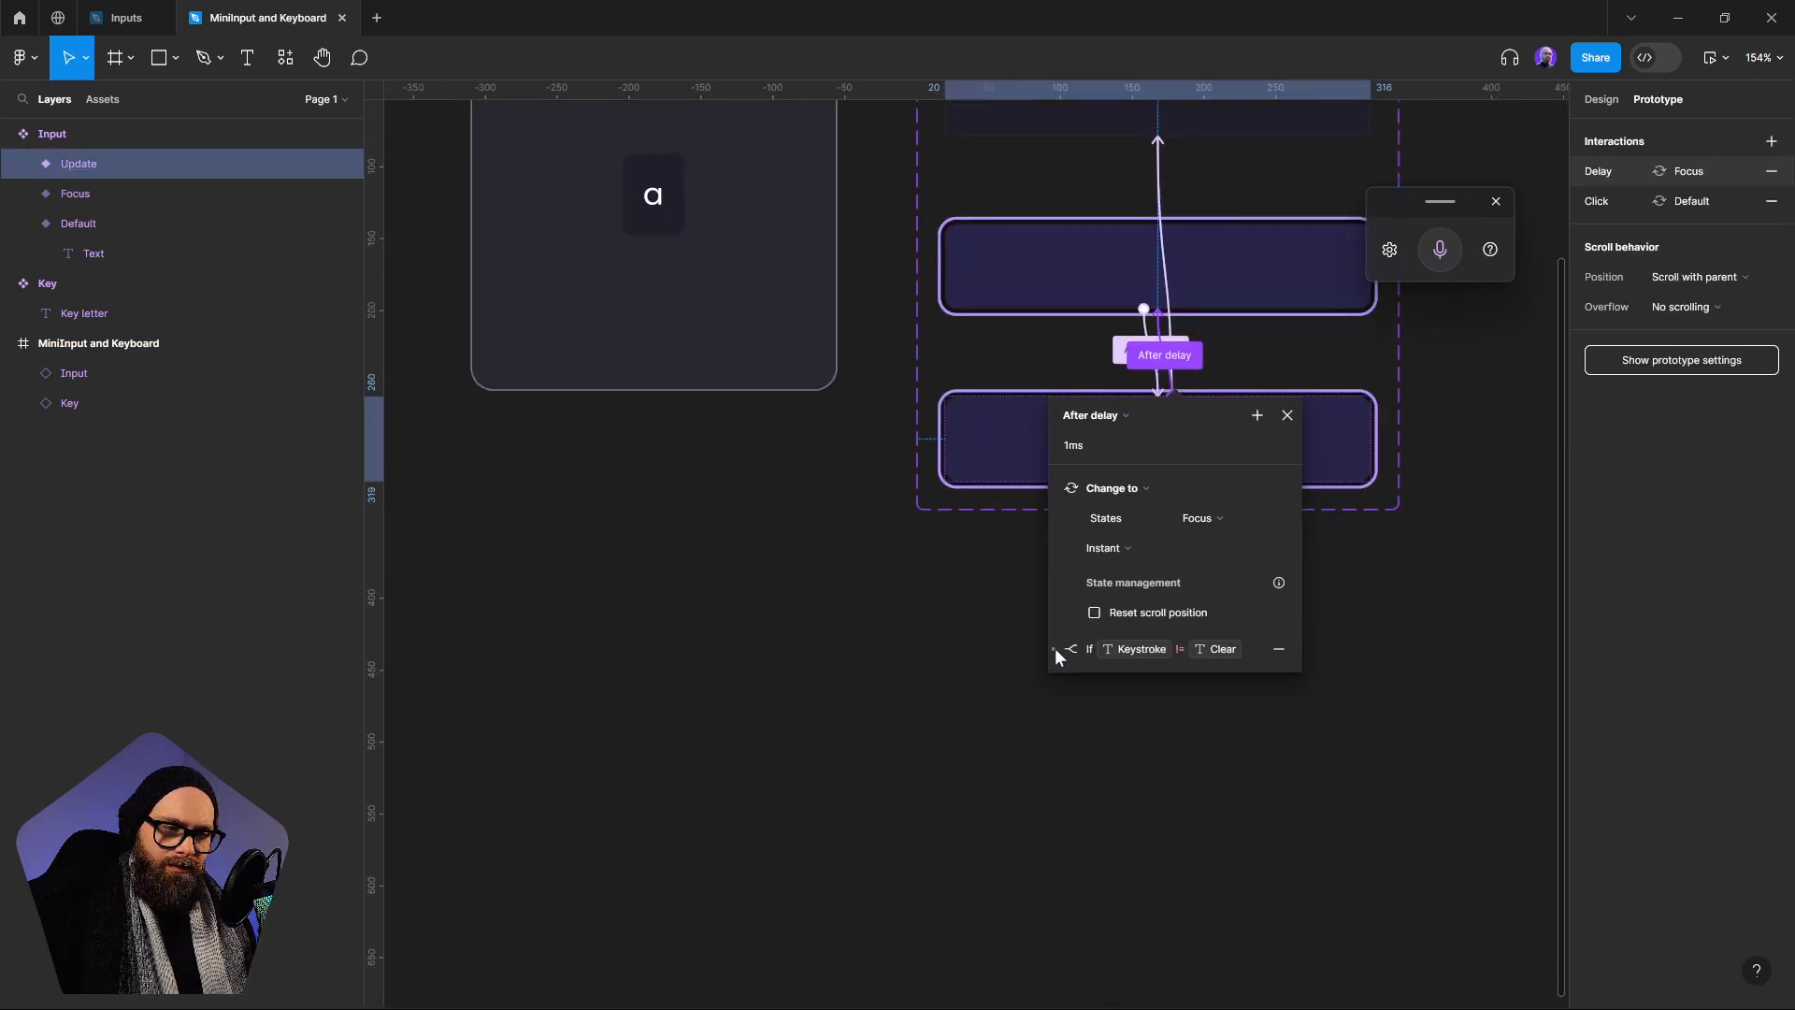
left_click(1056, 489)
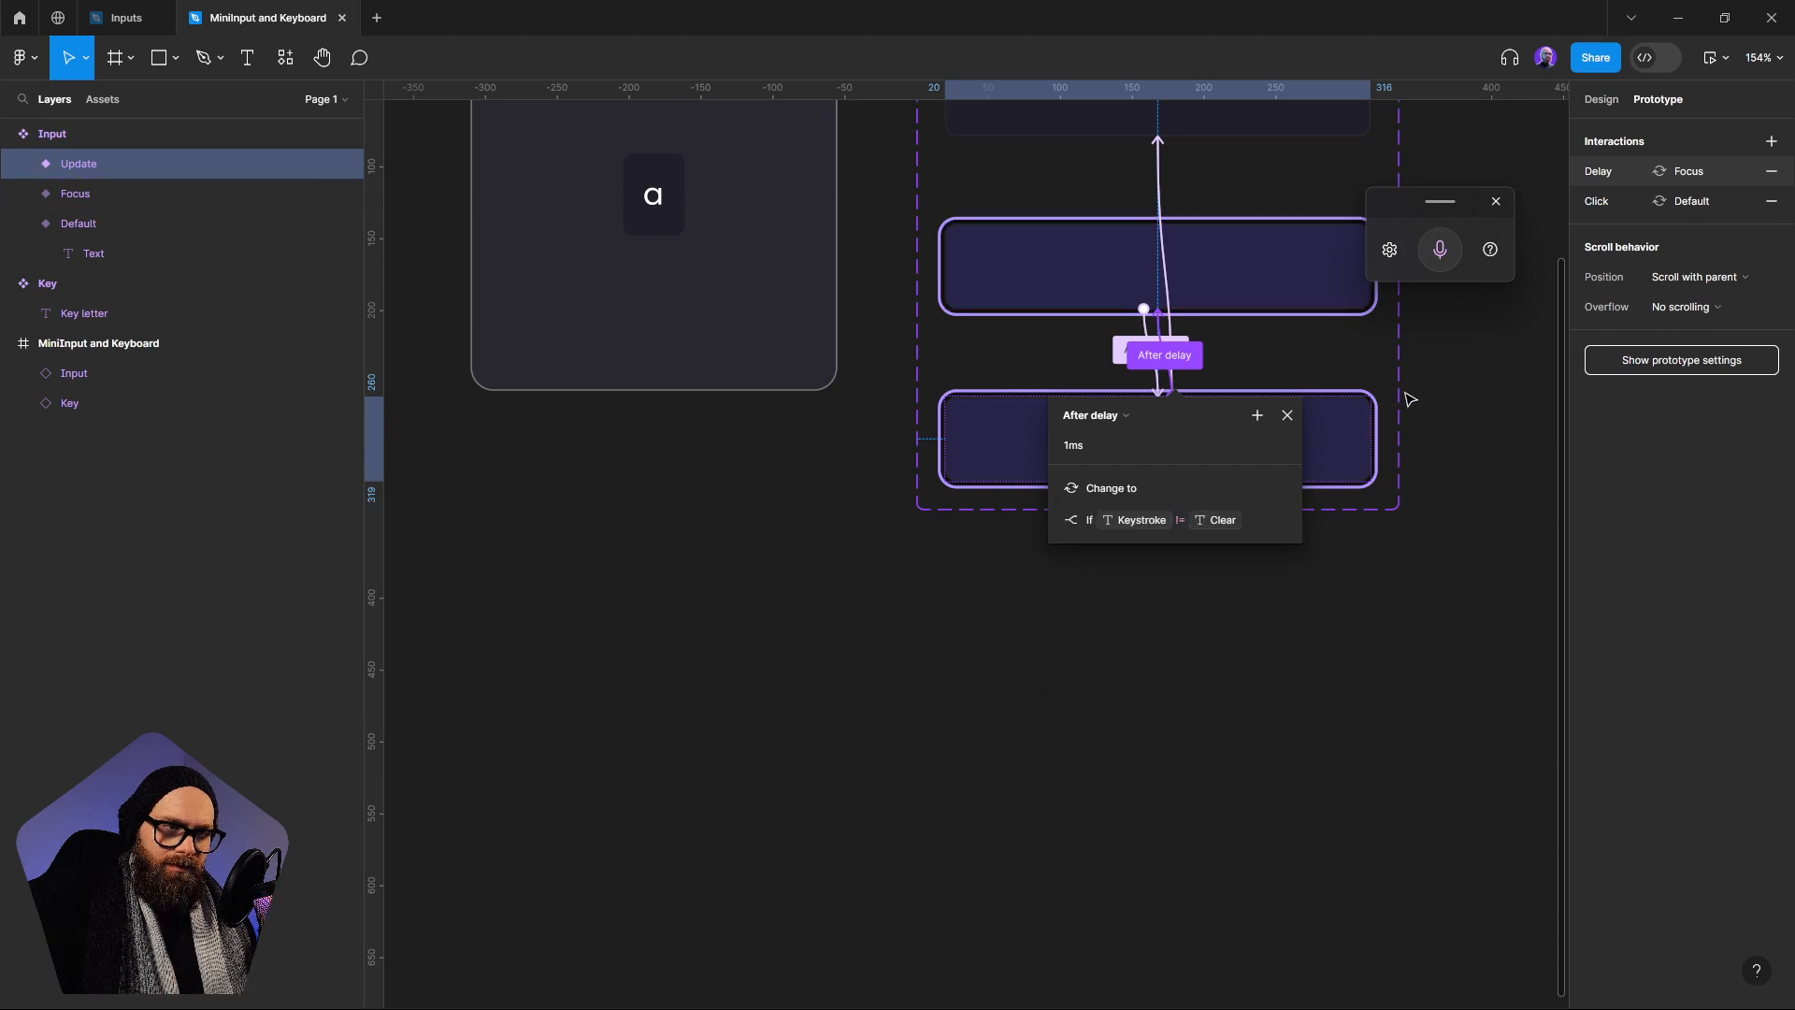
left_click_drag(1350, 378, 1359, 407)
left_click(1266, 379)
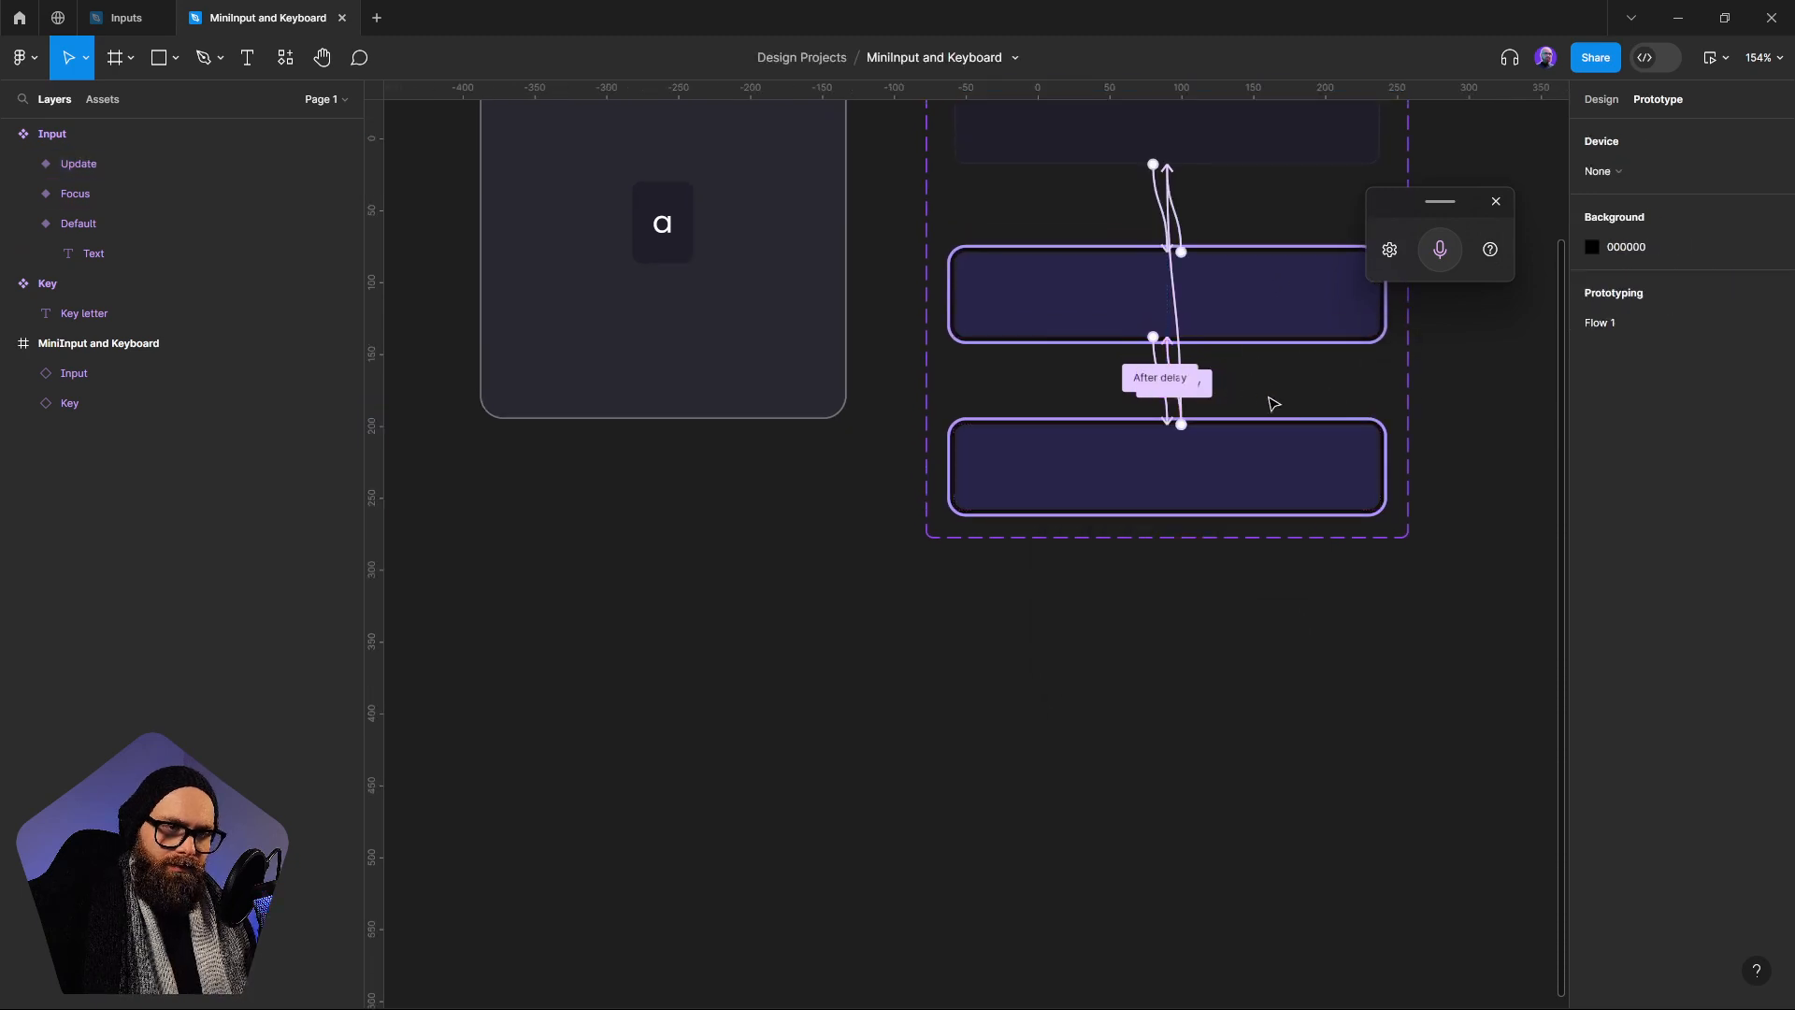
Reorder the Update variant's On click actions so that Set Selected to false comes before Change to
left_click(1184, 312)
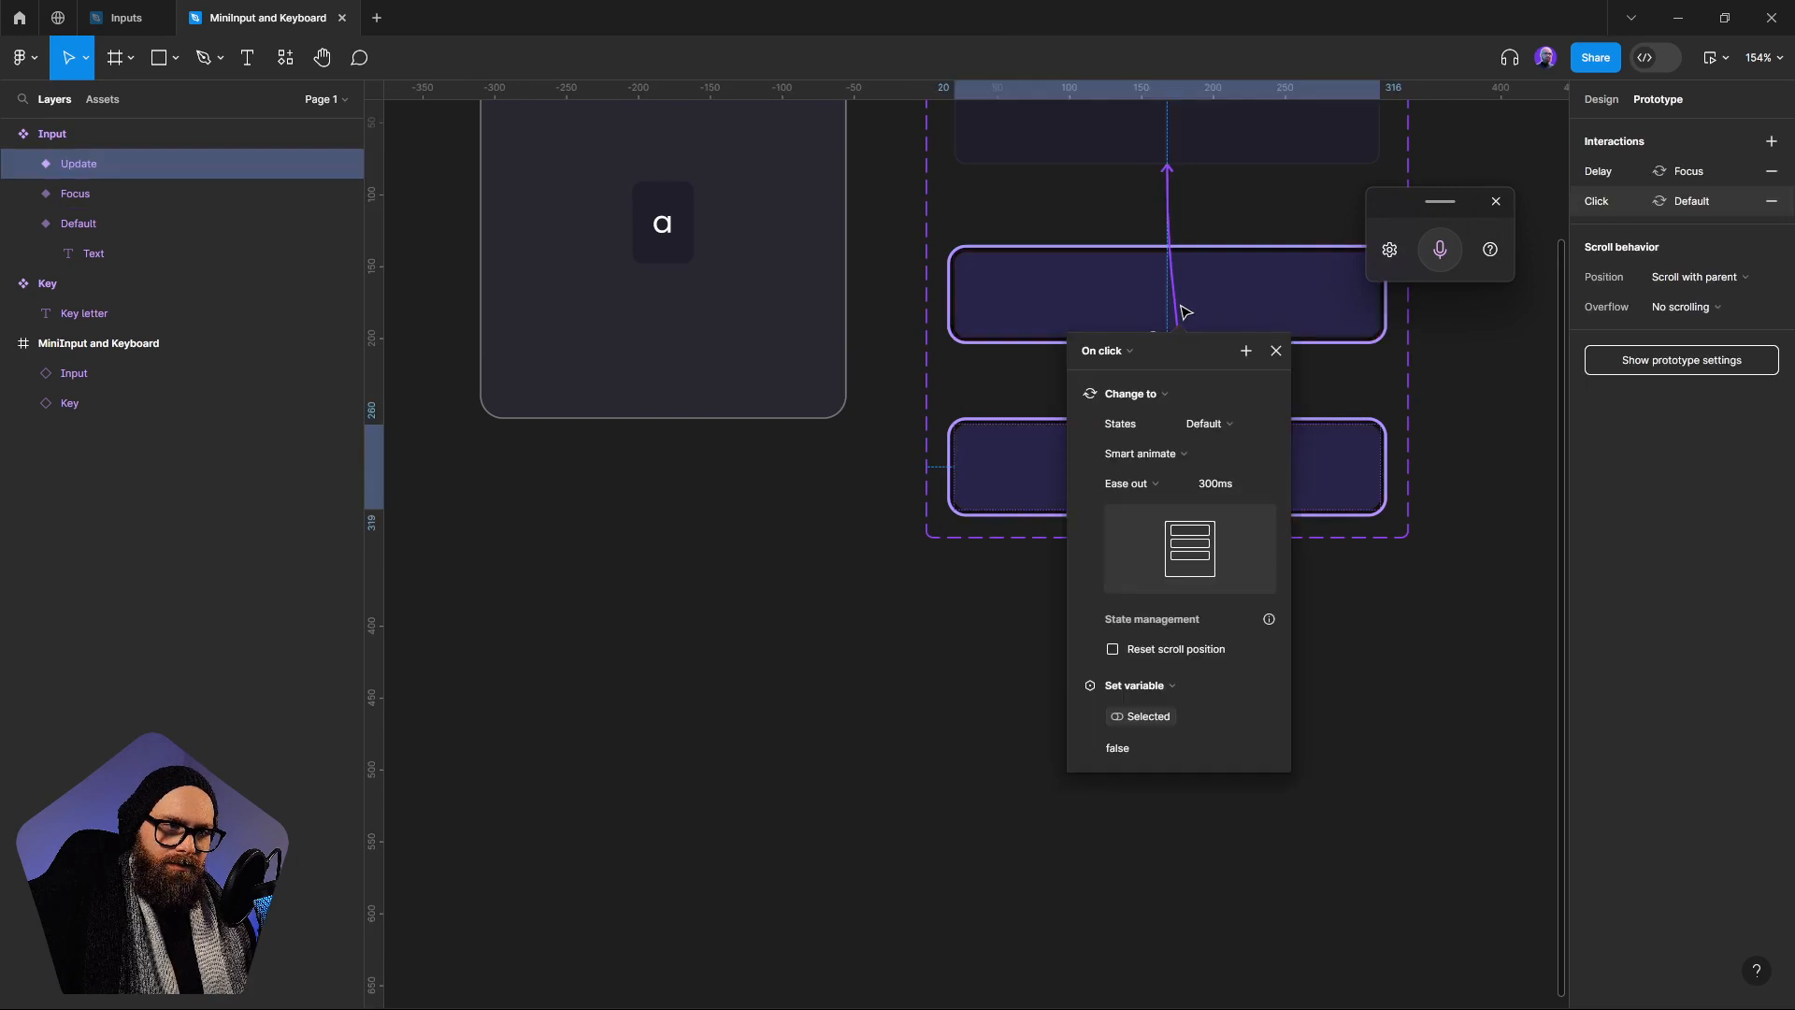
left_click(1074, 686)
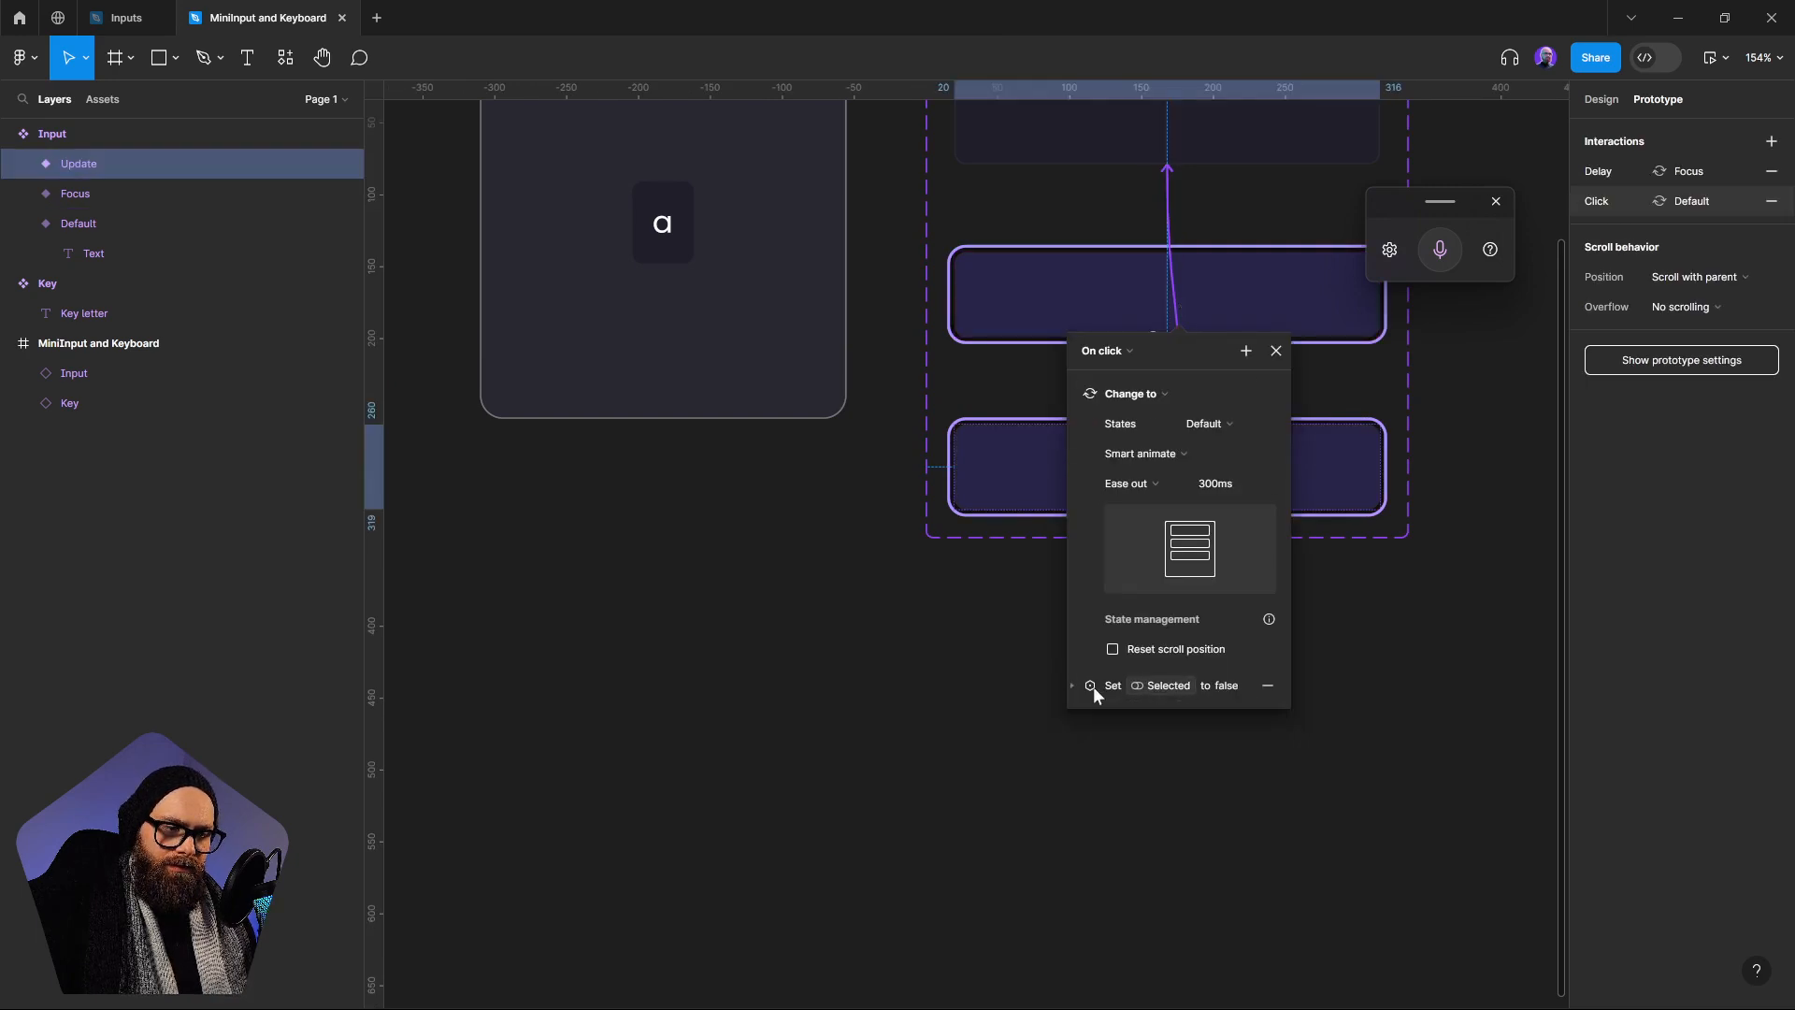
left_click(1075, 395)
left_click_drag(1101, 427, 1106, 392)
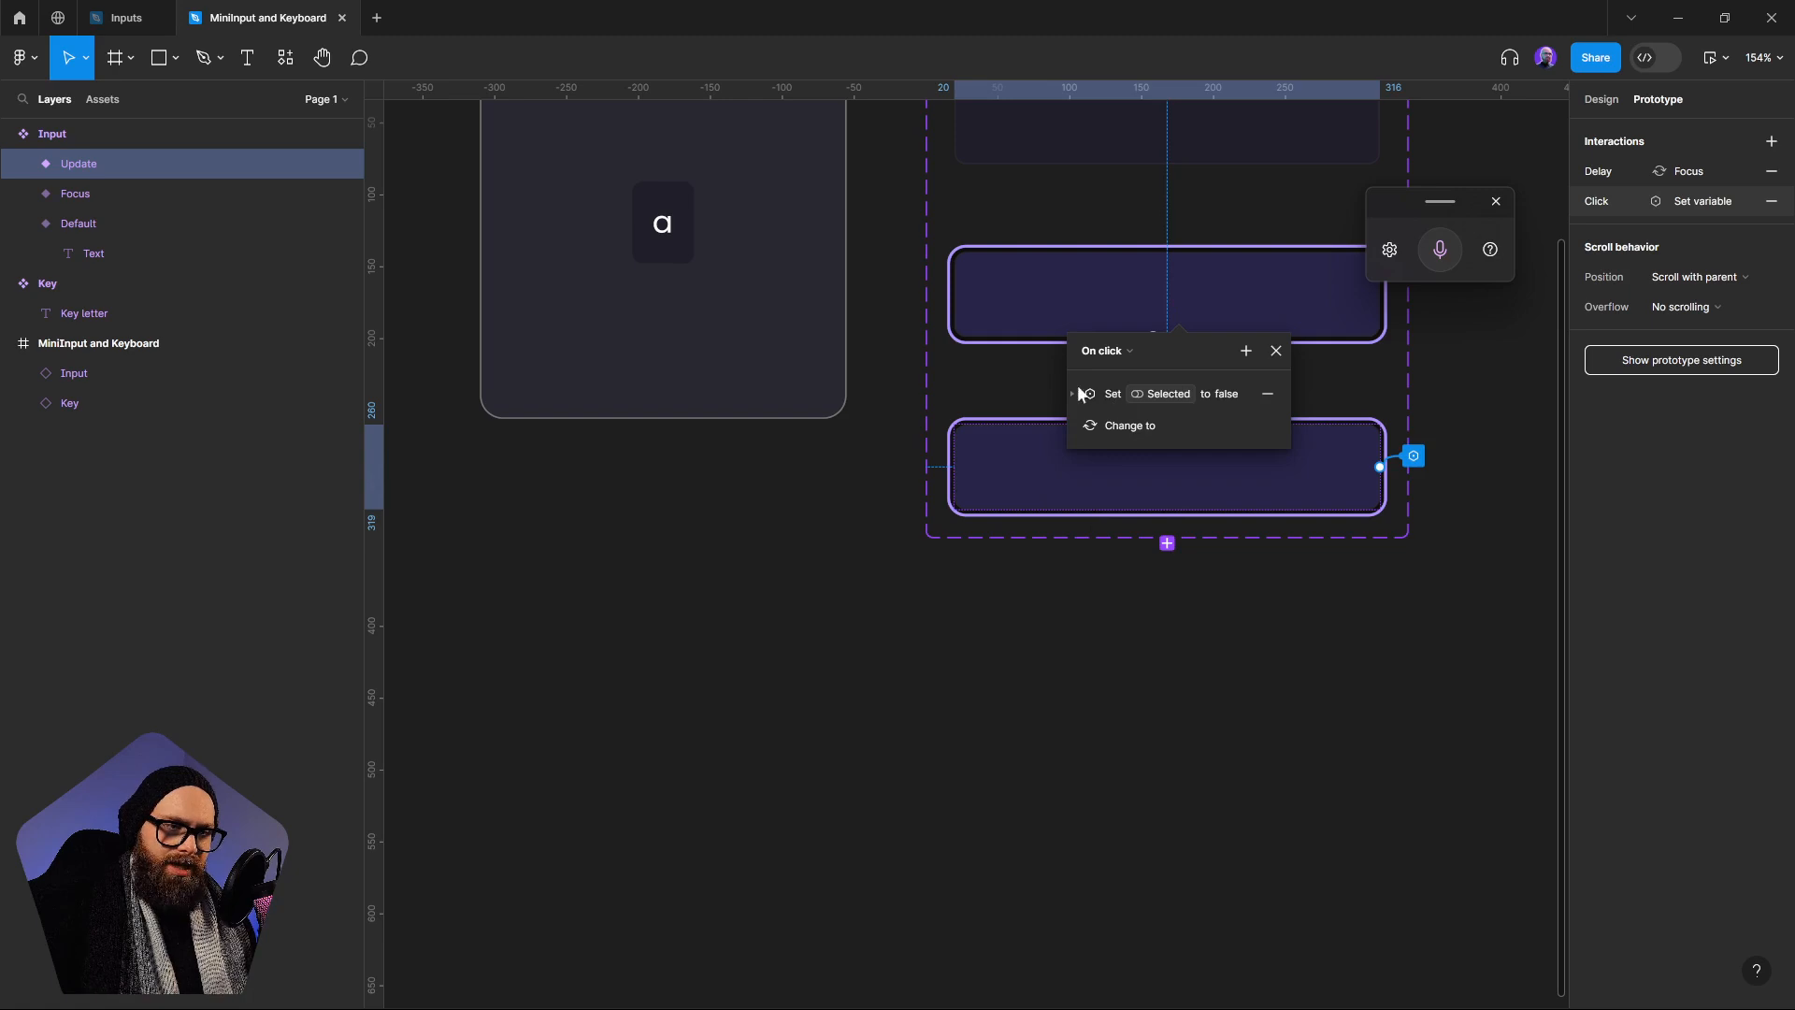
left_click(1448, 575)
Move the Set Selected to false action above Change to in the Focus variant's On click interaction
scroll(1141, 337, "up", 3)
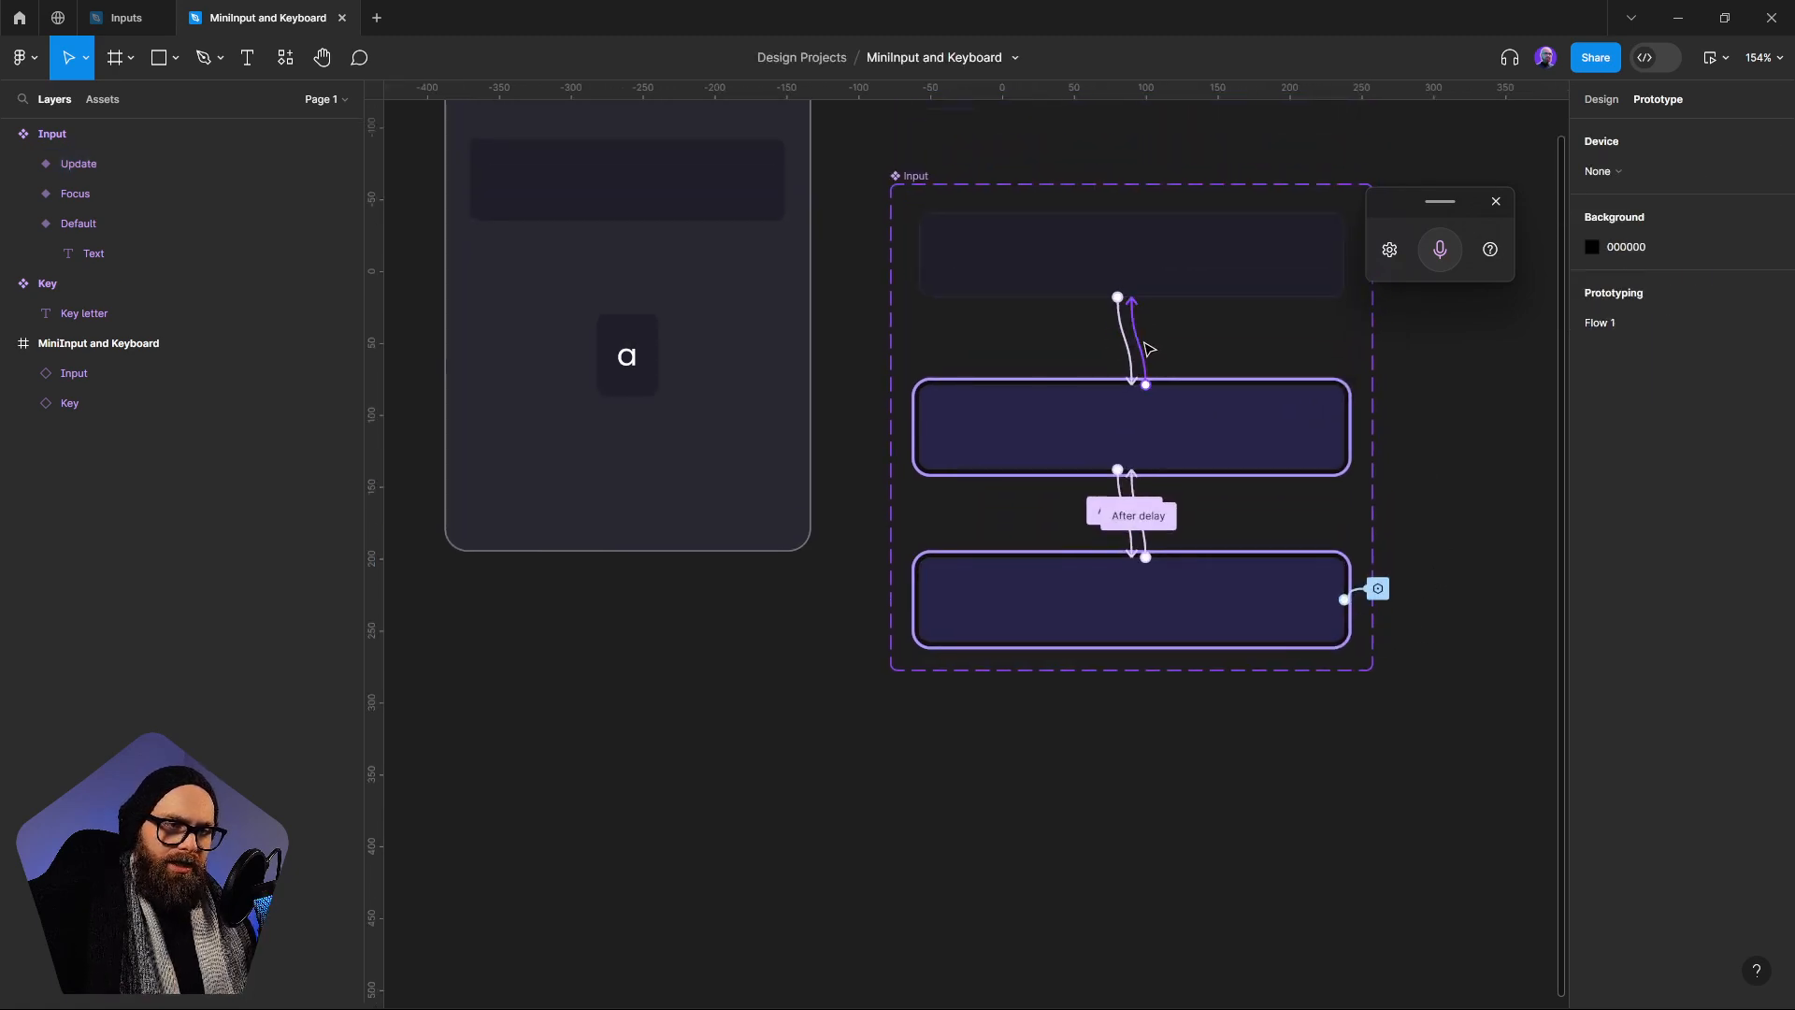
left_click(1146, 349)
left_click(1037, 429)
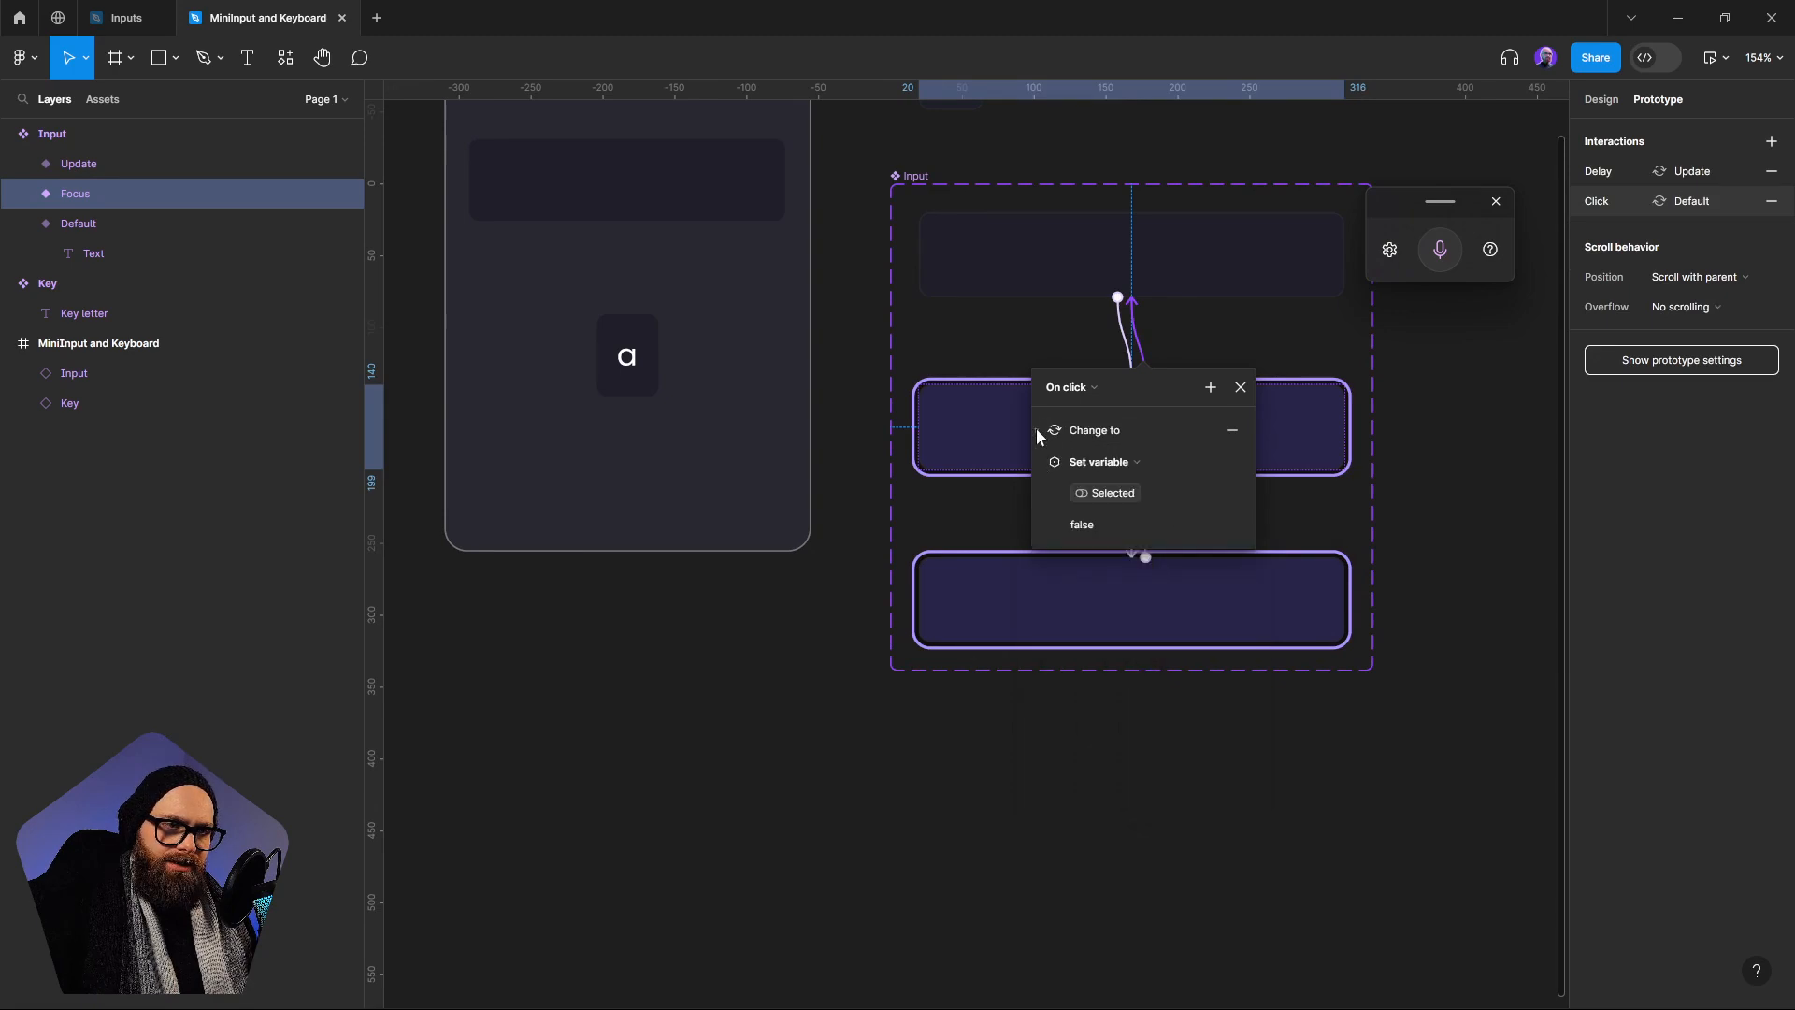
left_click(1040, 462)
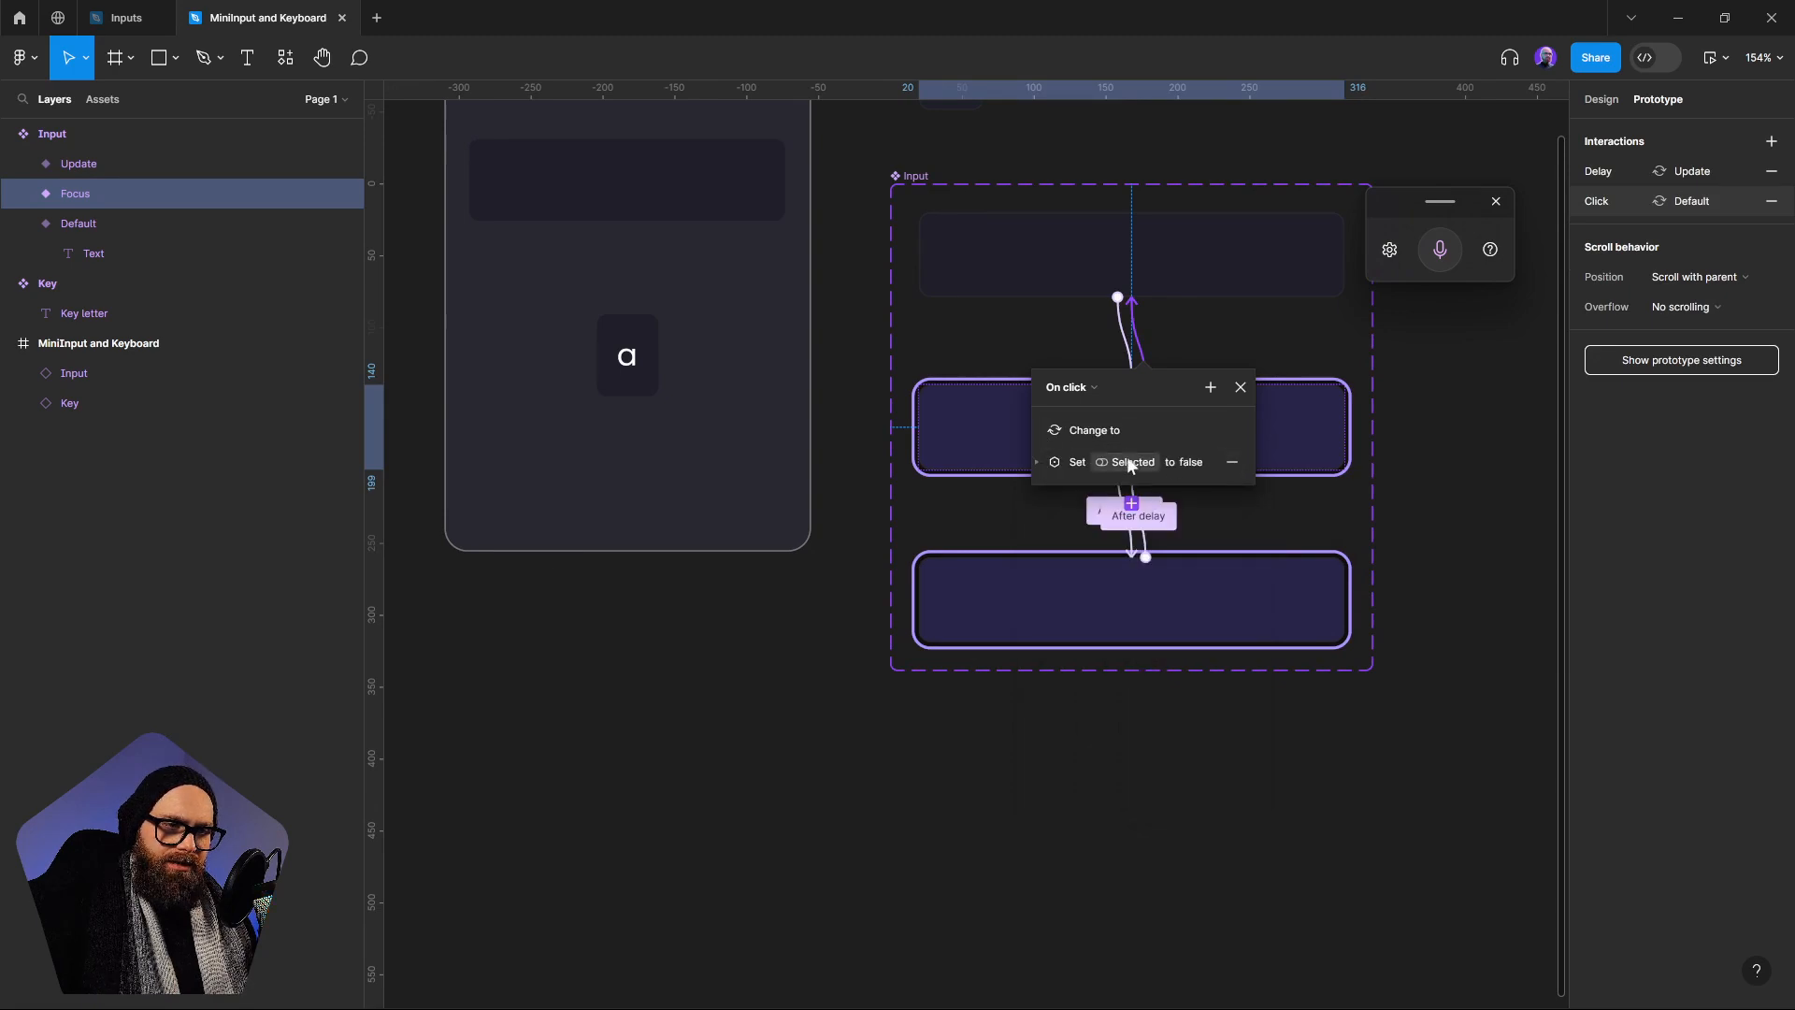
left_click_drag(1062, 462, 1068, 406)
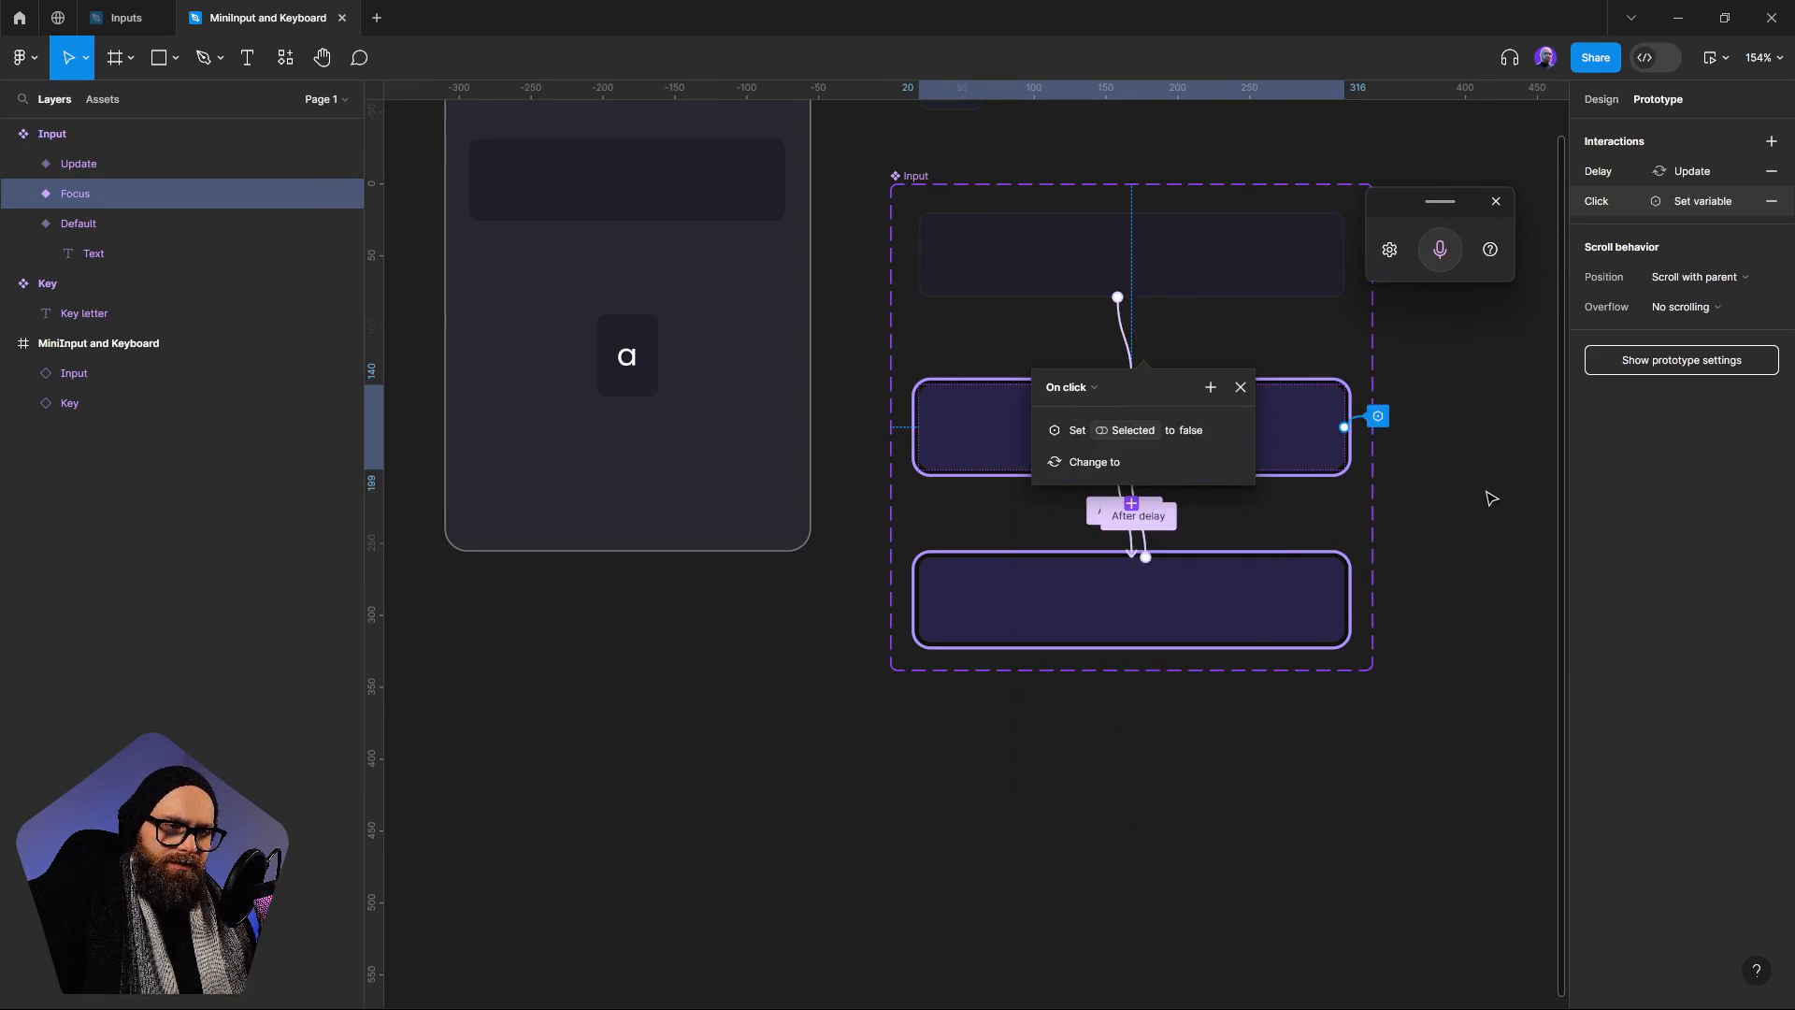
left_click(1484, 536)
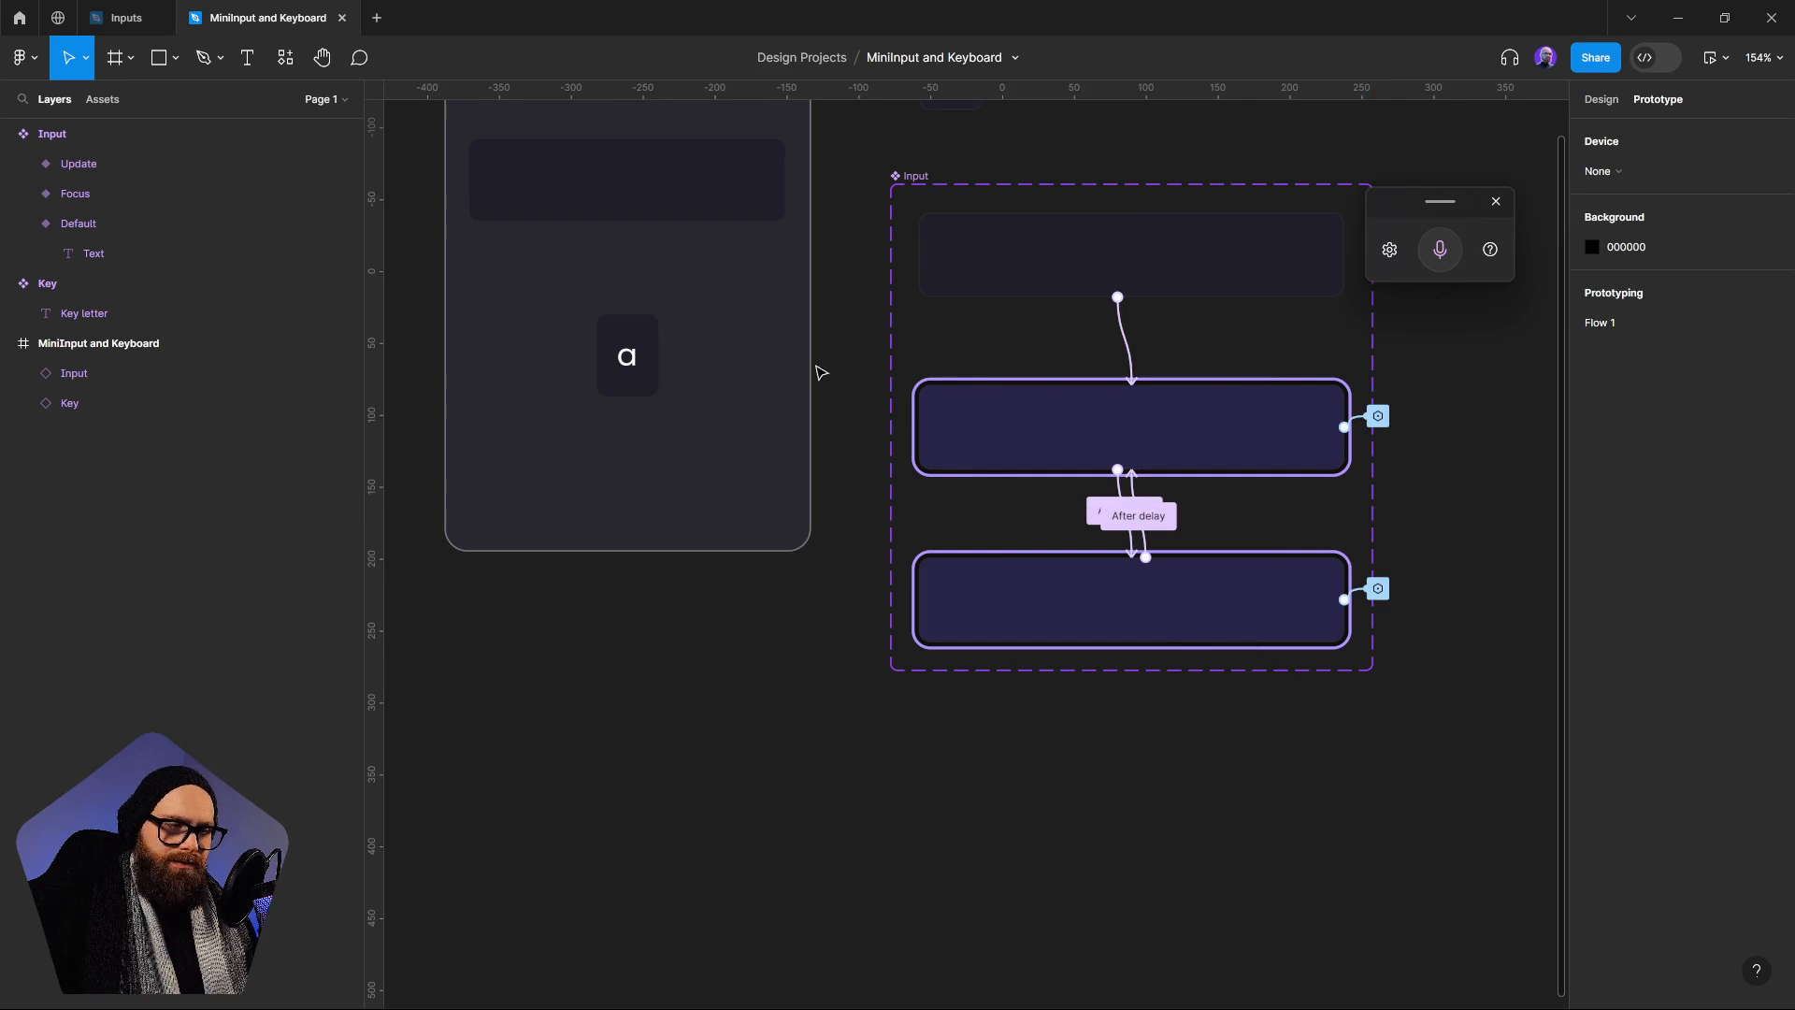
Preview Flow 1 again, testing the a Key while focusing and unfocusing the Input, and close the preview
scroll(820, 373, "up", 3)
scroll(820, 373, "left", 3)
left_click(558, 161)
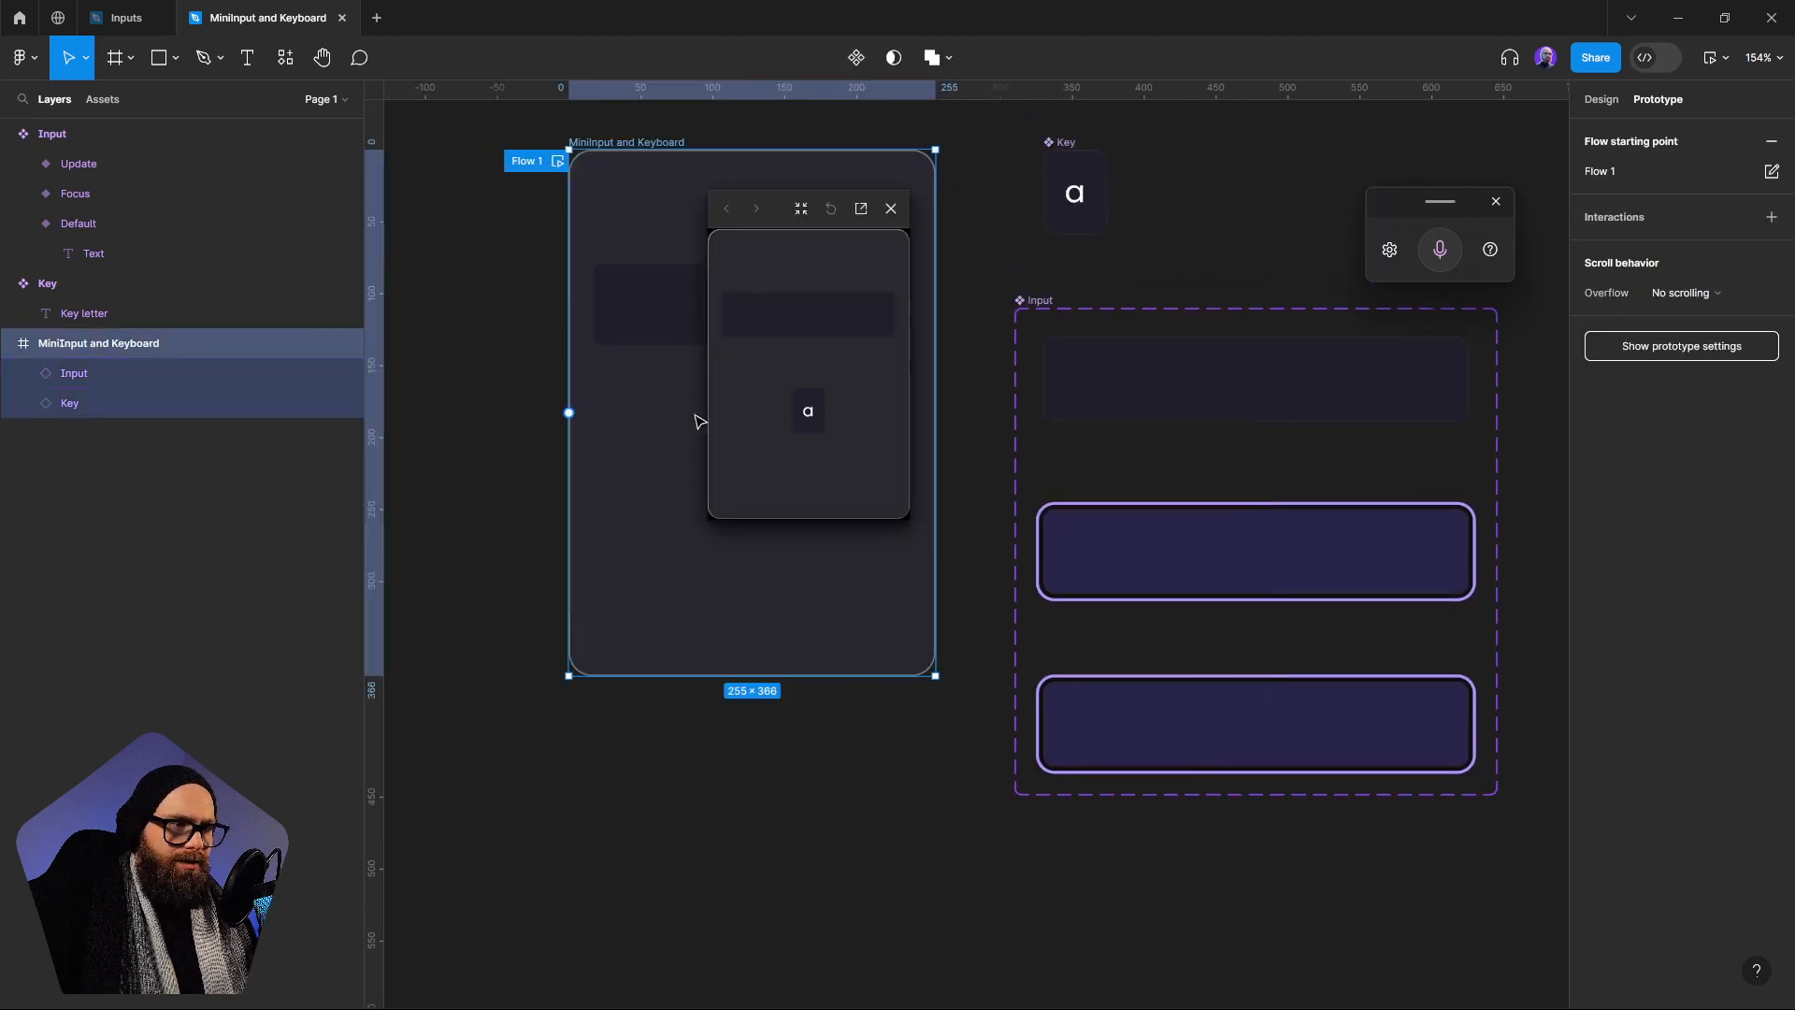
left_click(805, 328)
left_click(807, 409)
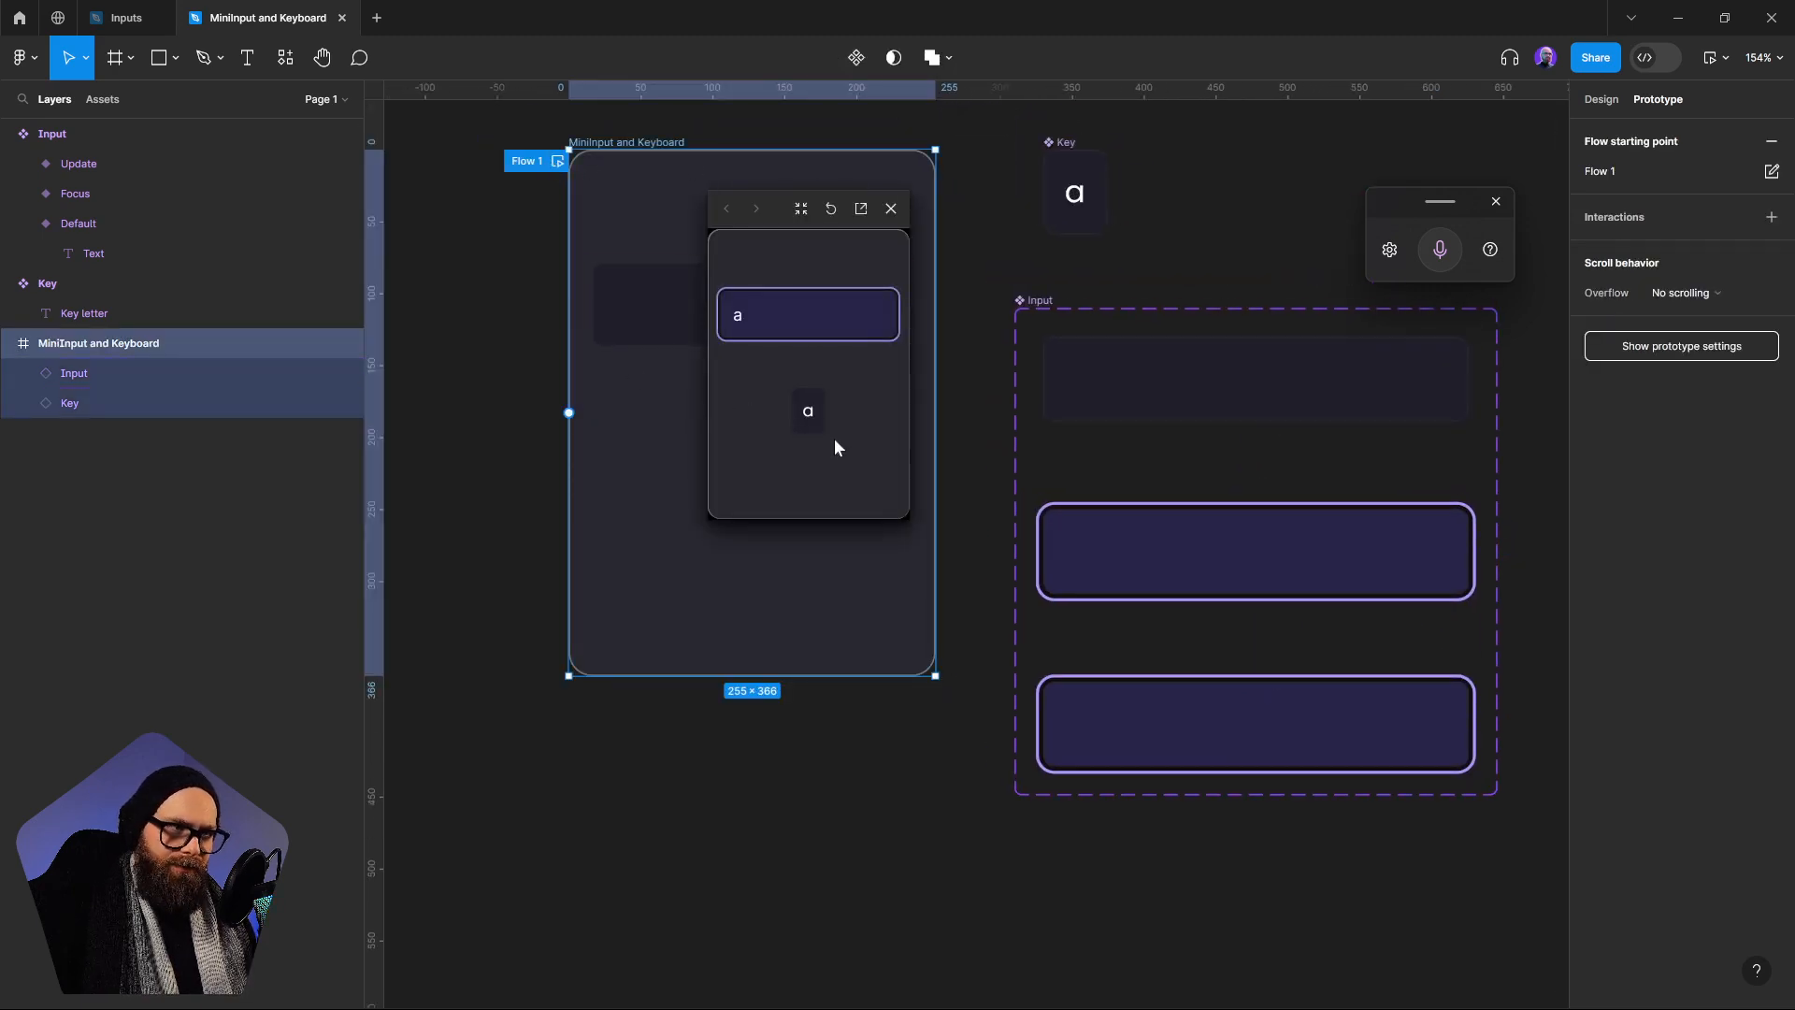
left_click(844, 327)
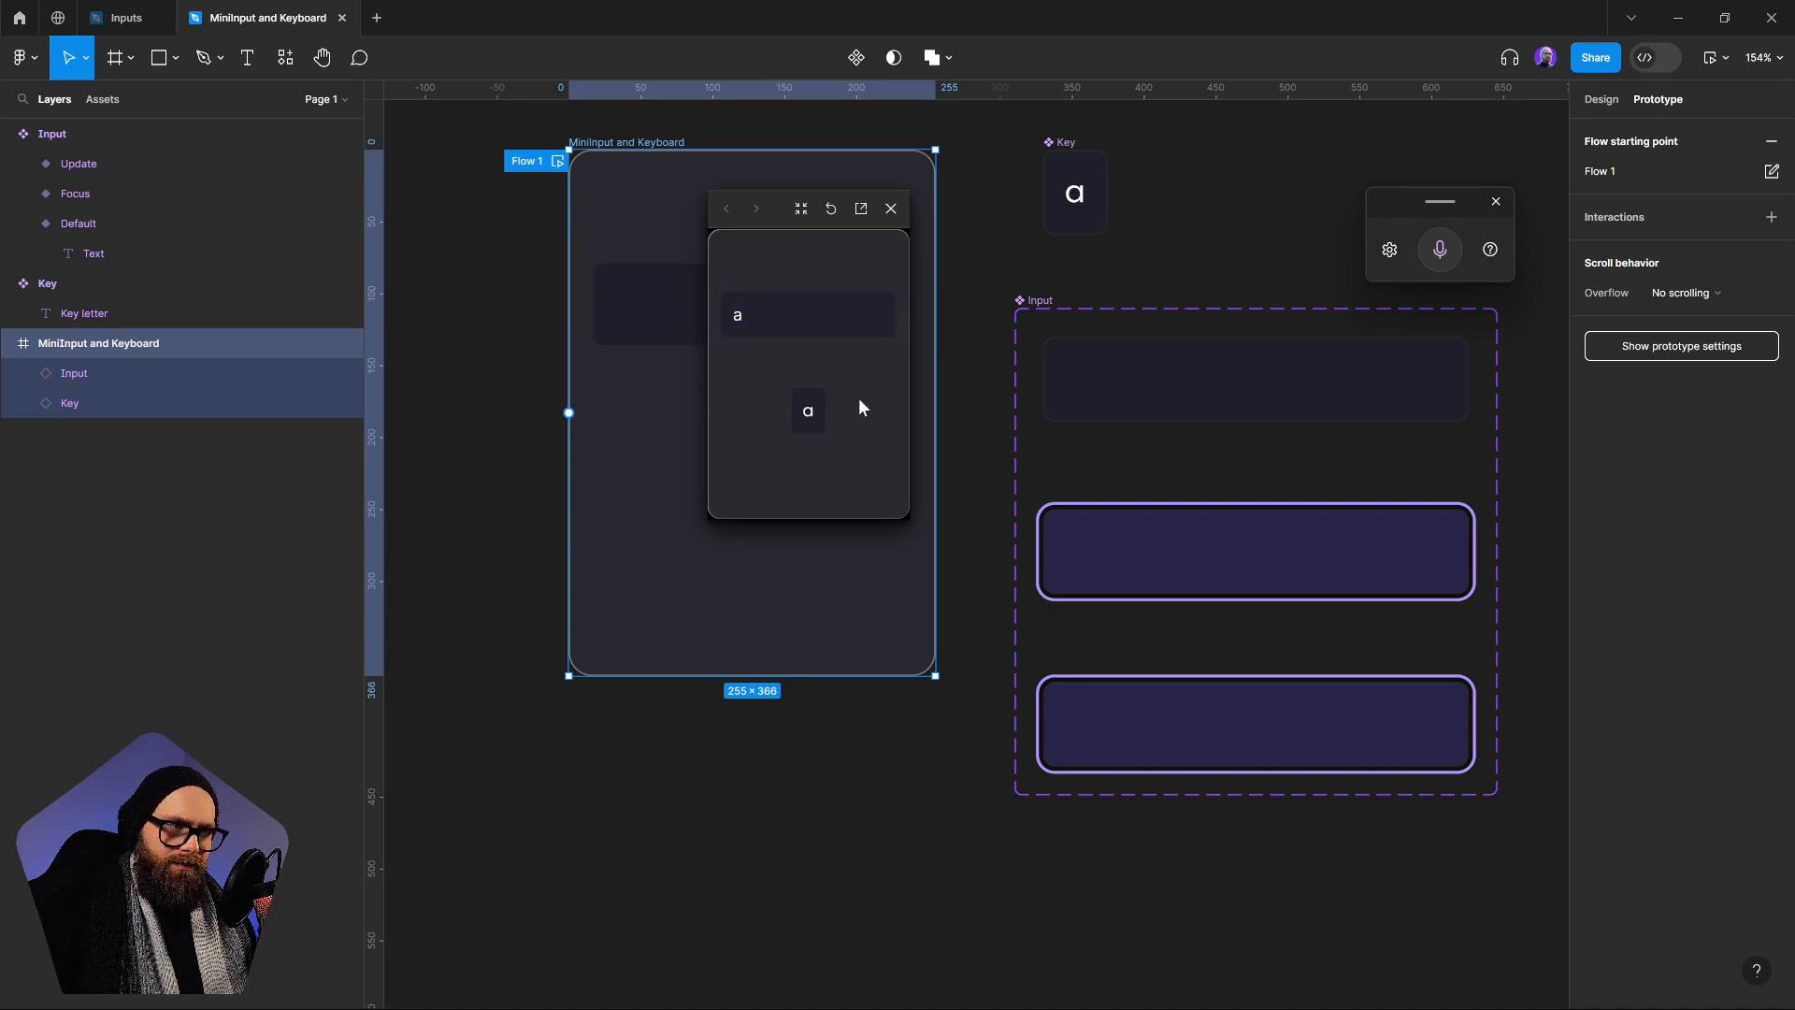
left_click(820, 333)
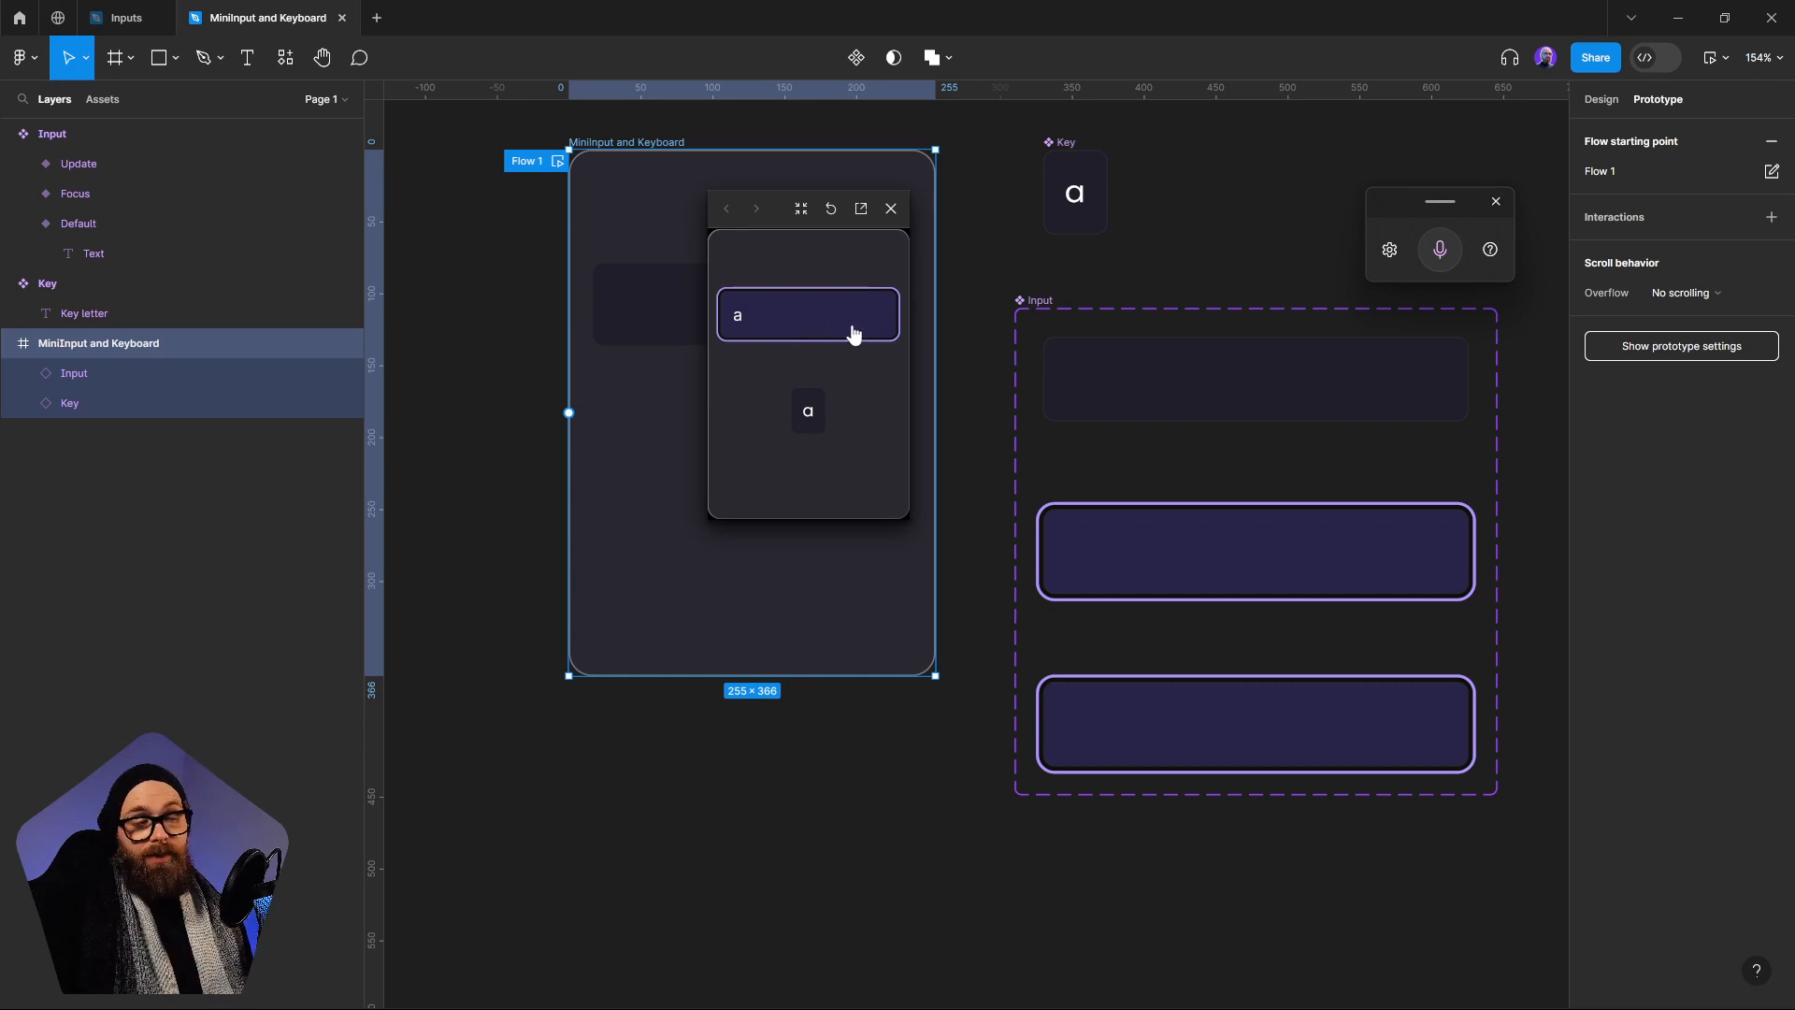
left_click(891, 208)
Compare the While pressing conditional on the frame's Key instance with the one on the main Key component
left_click(1190, 275)
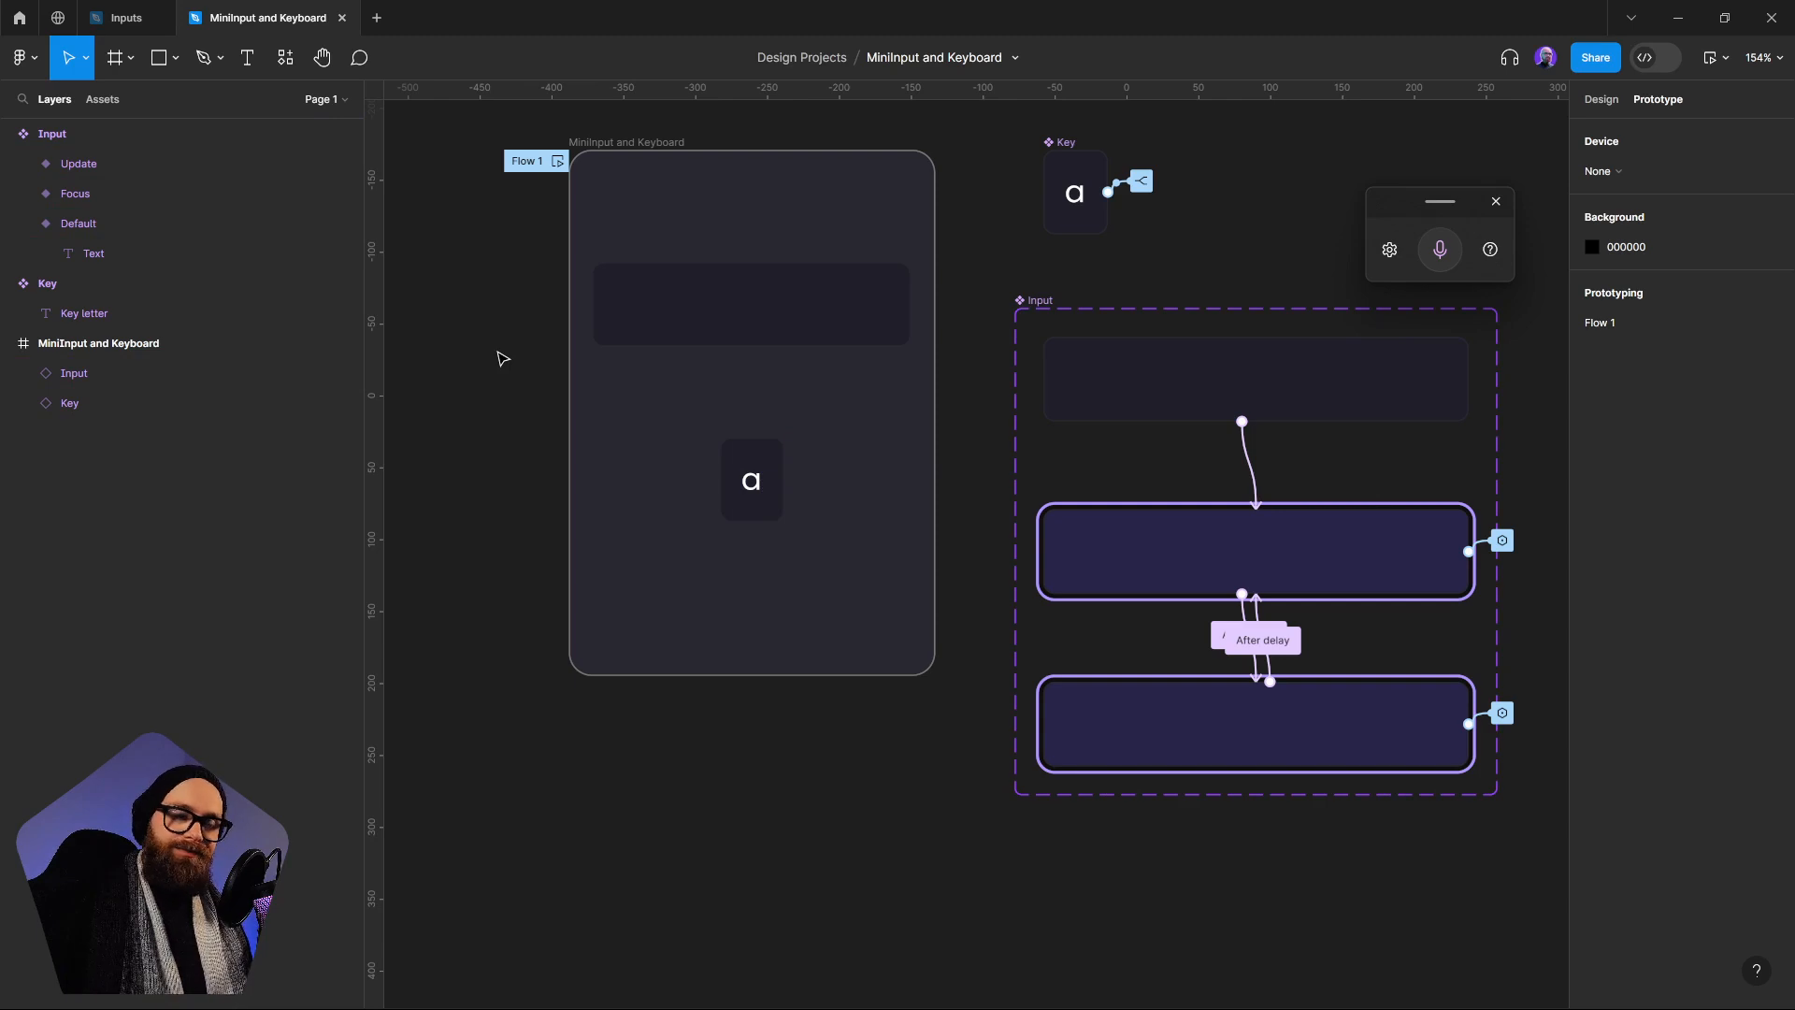
left_click(1601, 100)
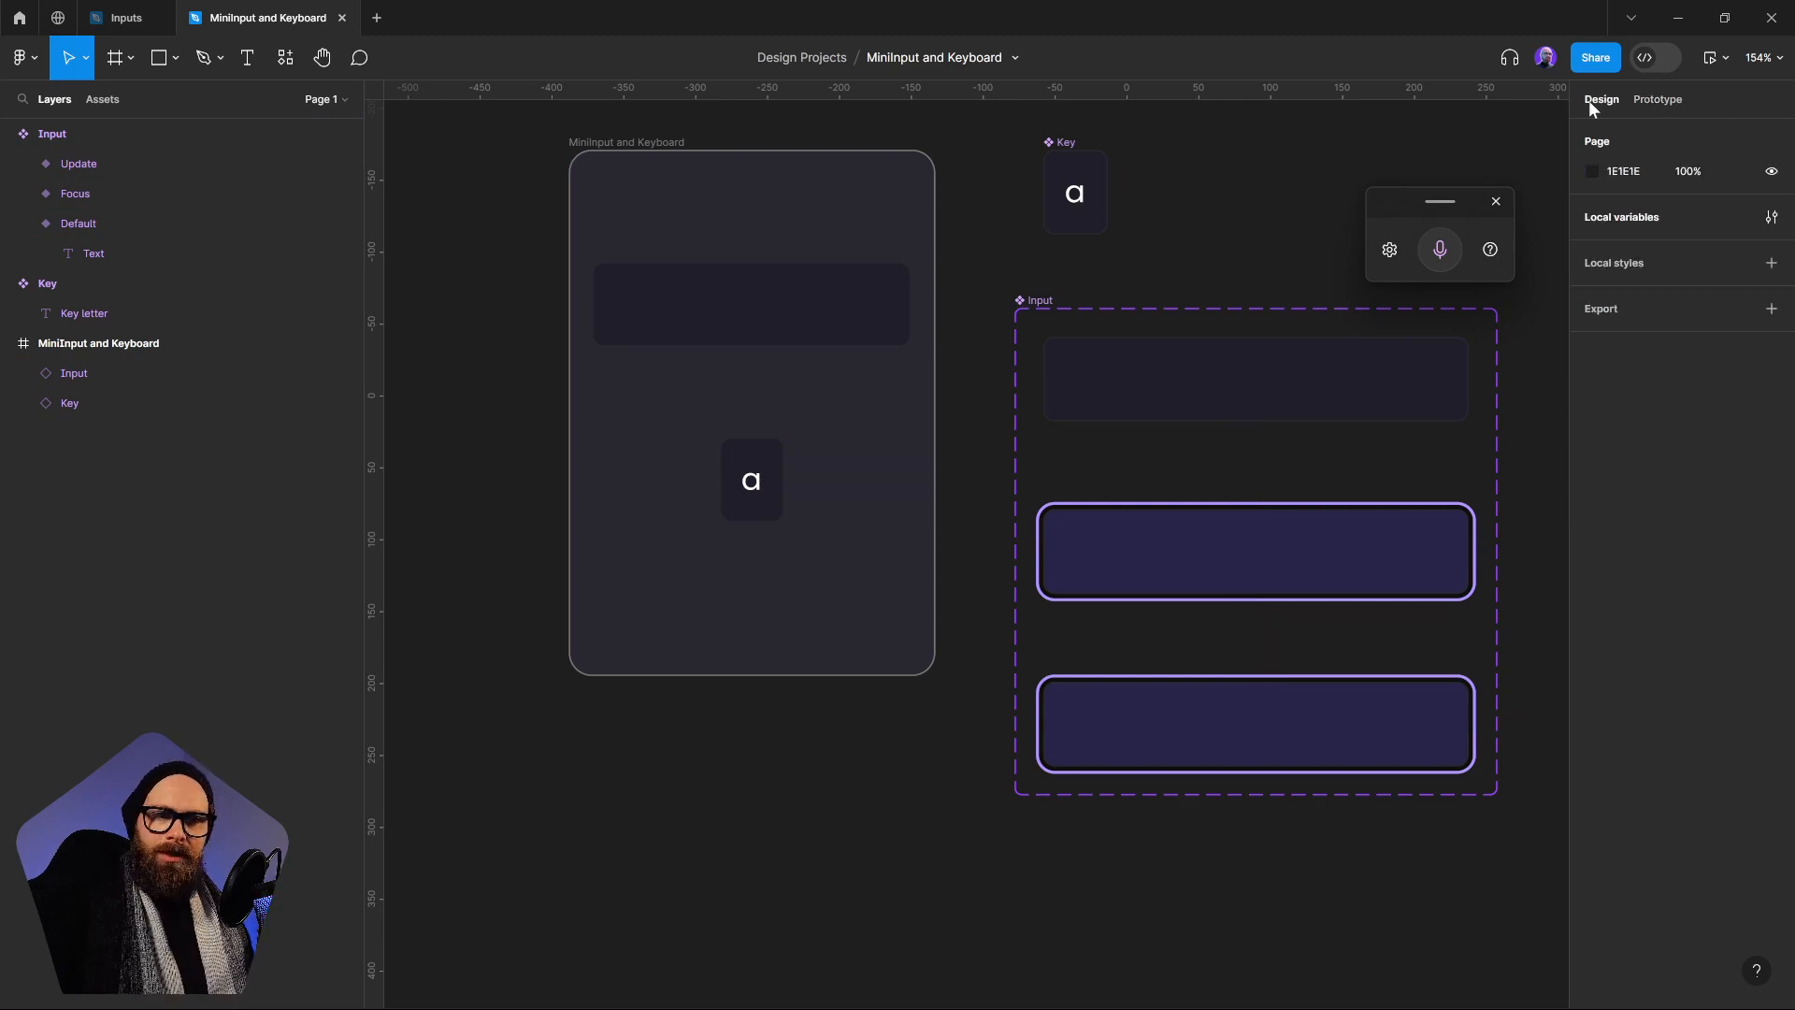
left_click(742, 496)
left_click(1656, 99)
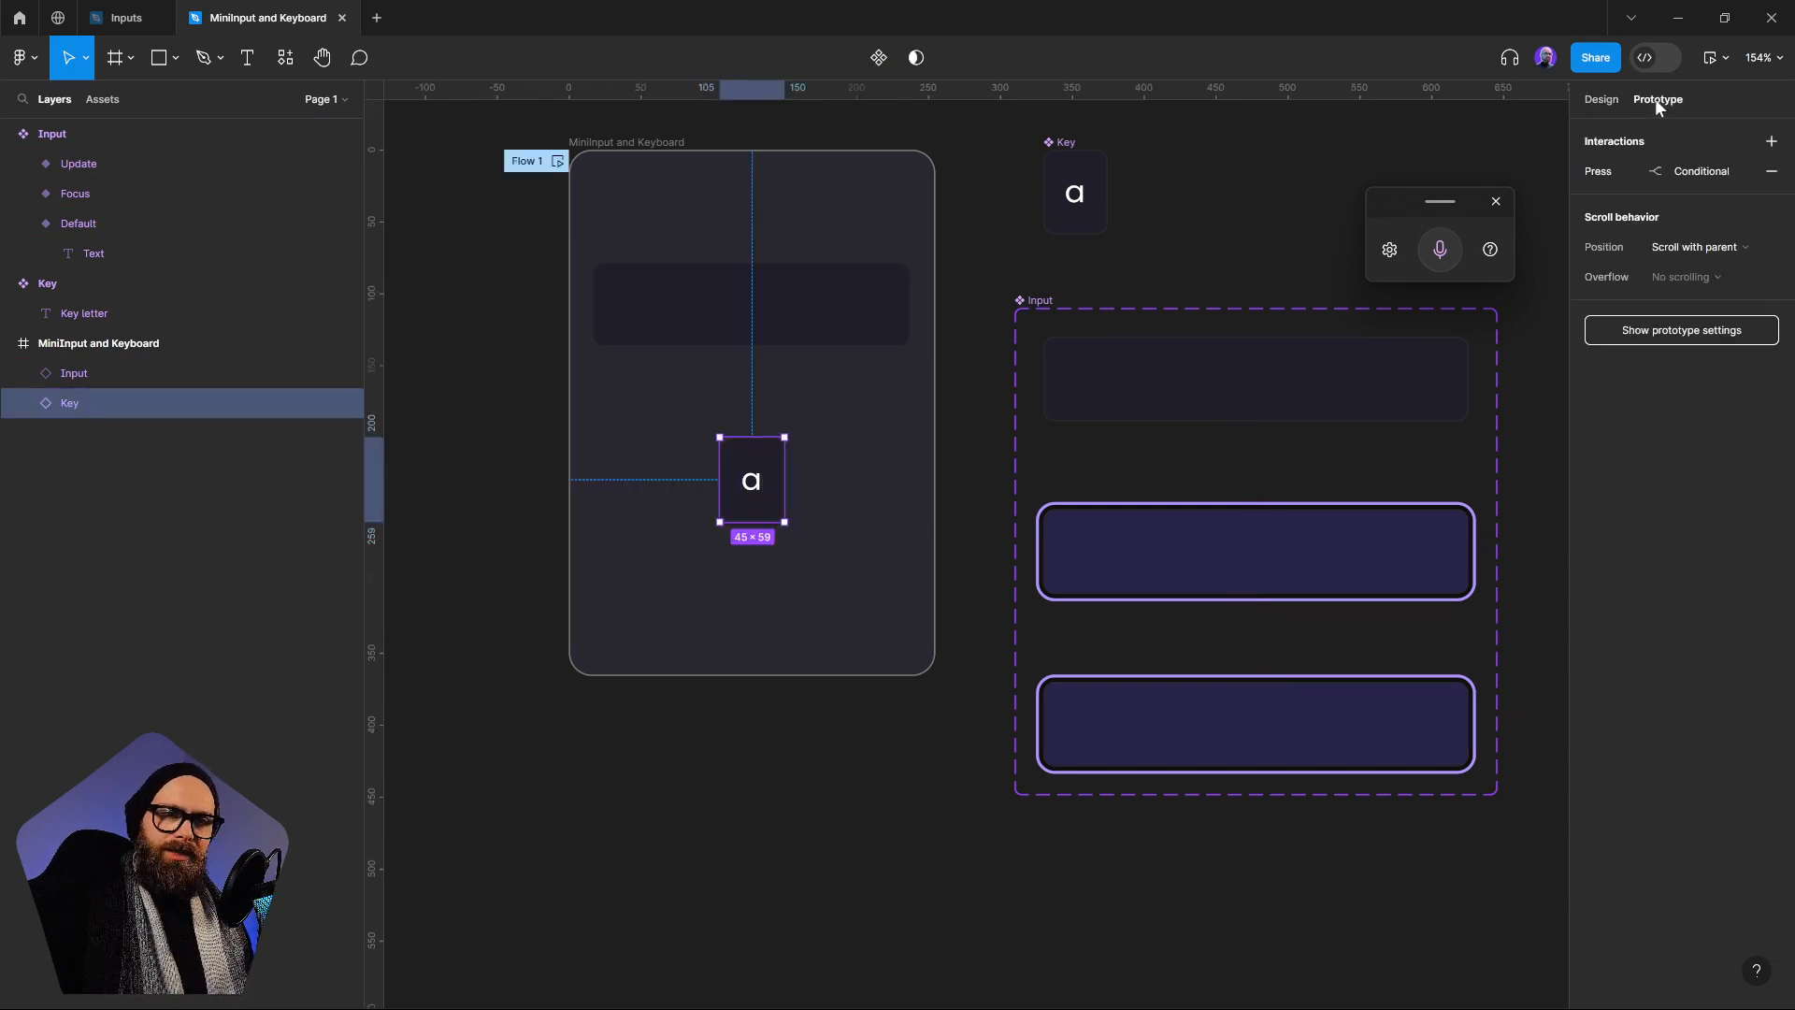
left_click(1646, 172)
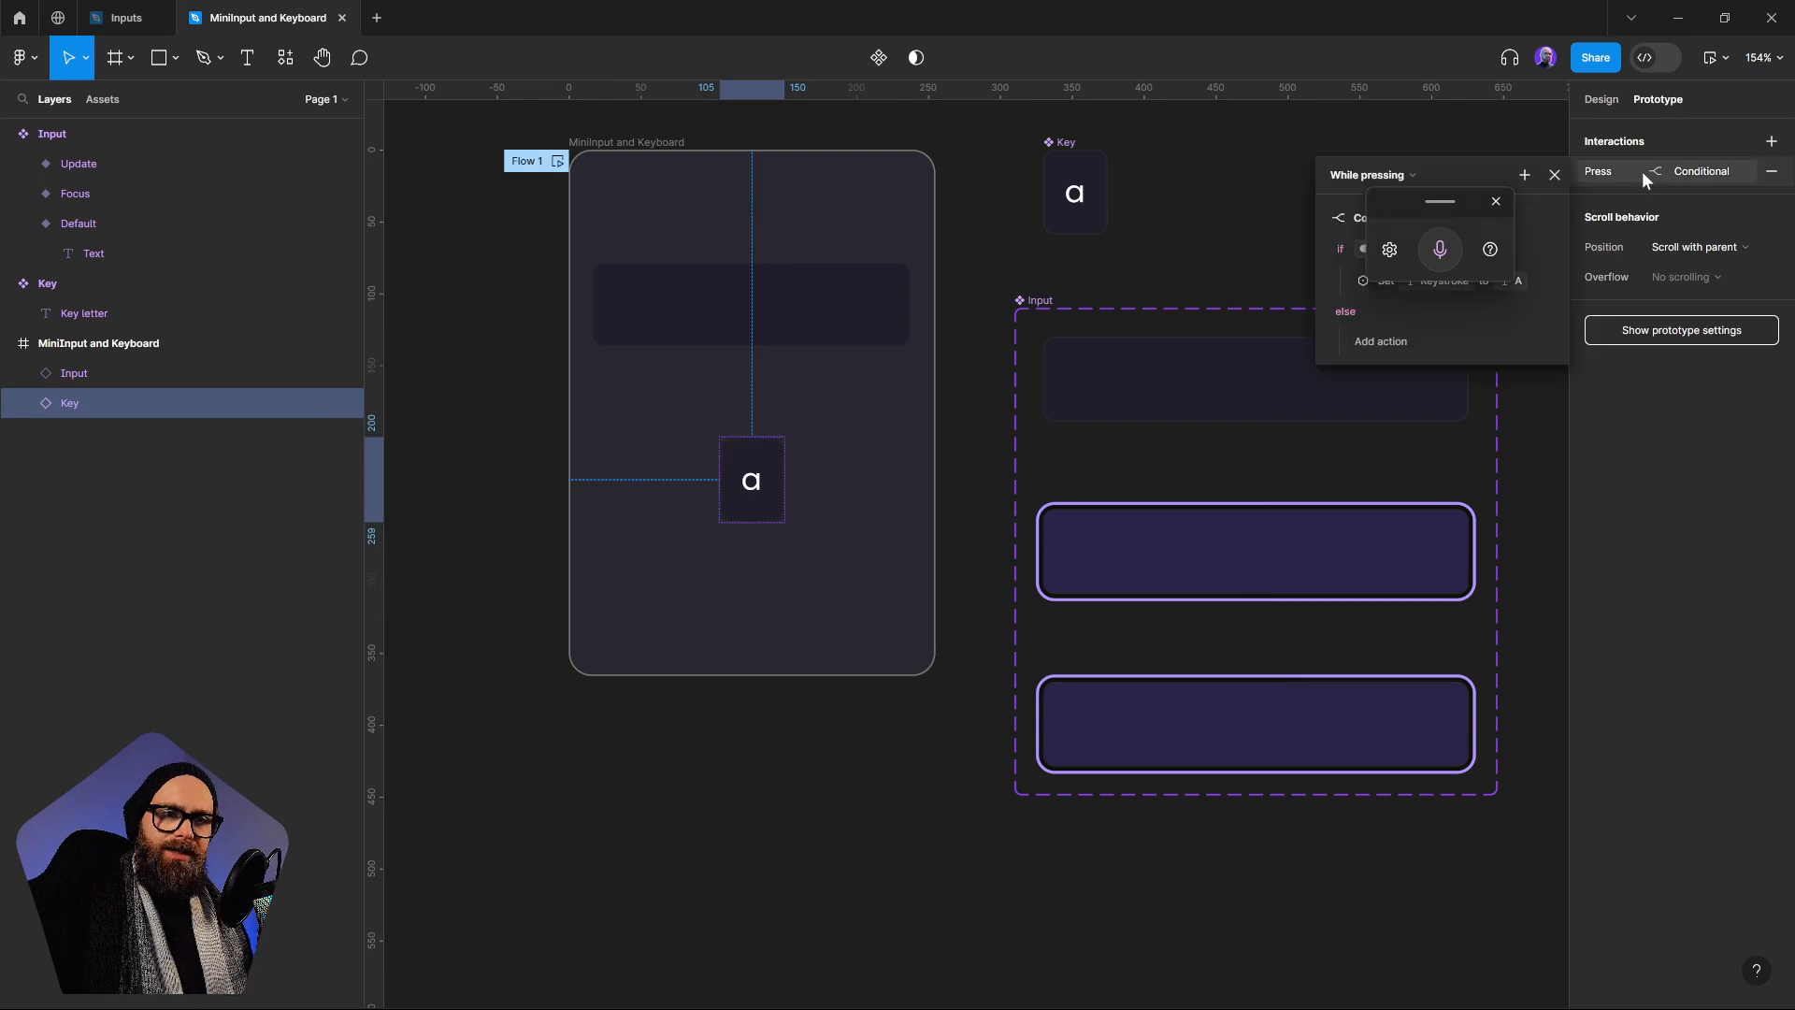
left_click_drag(1423, 203, 1443, 604)
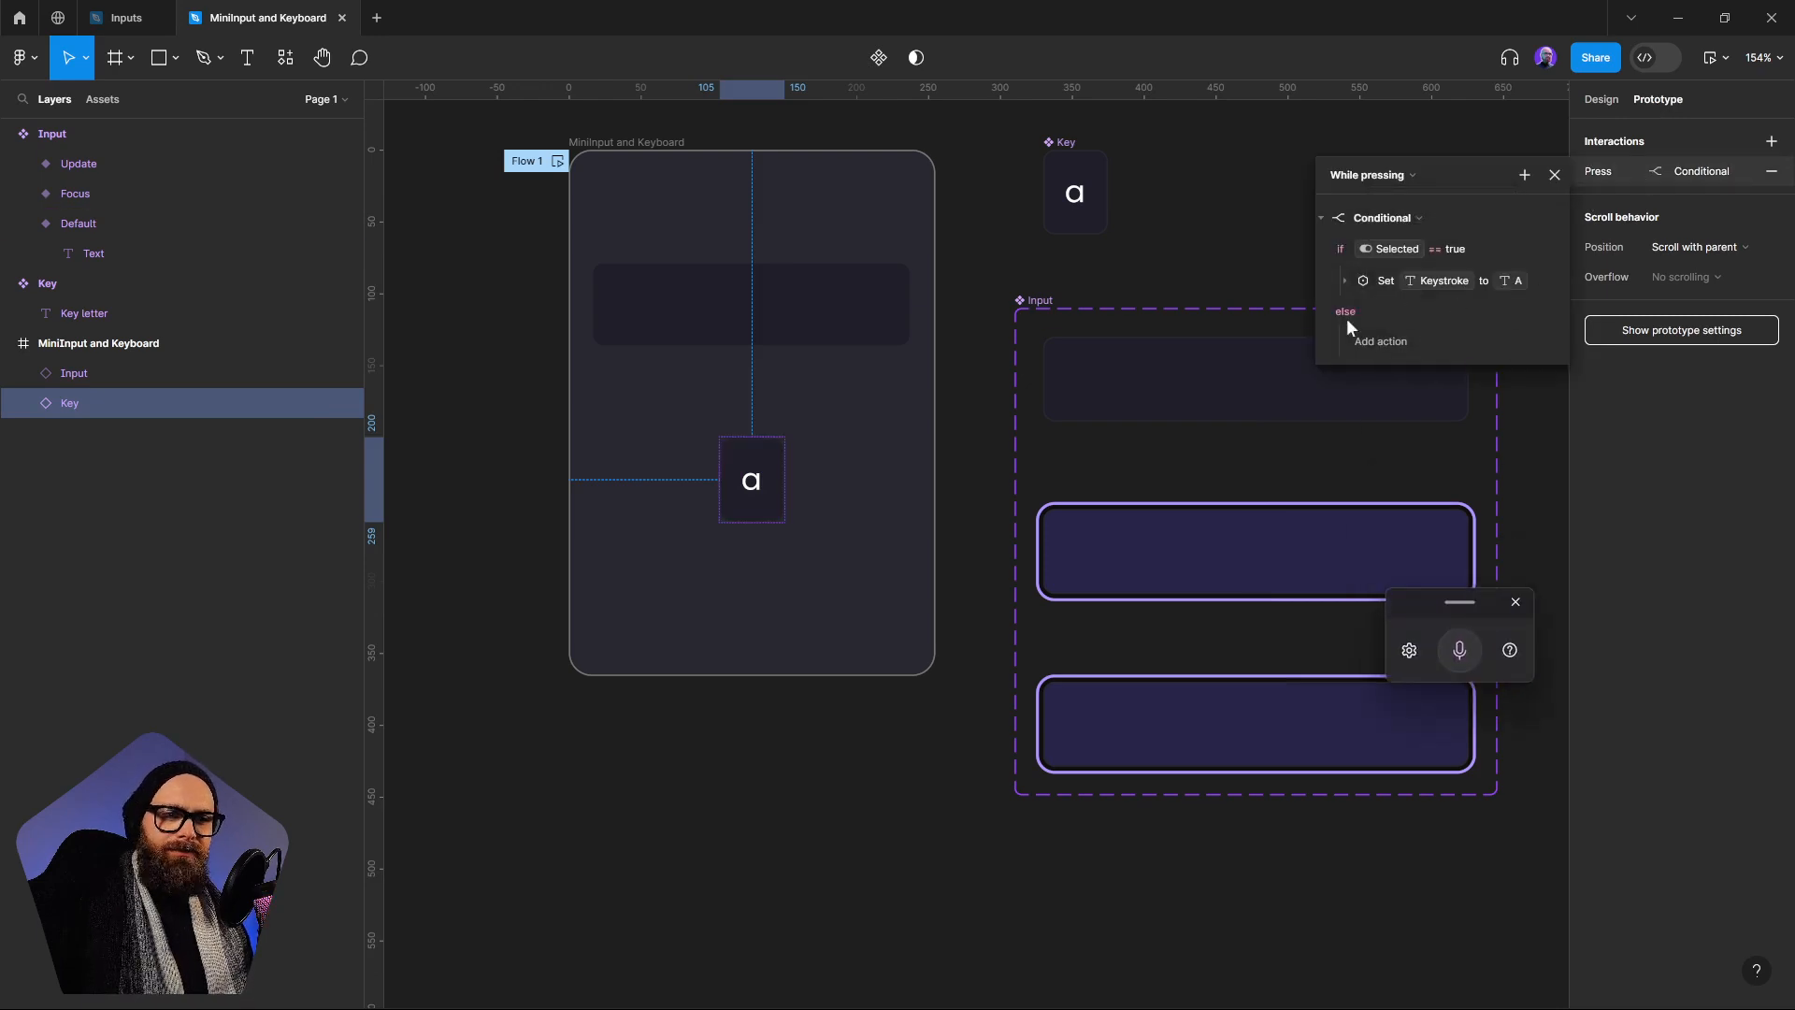
left_click(1096, 207)
left_click(1143, 183)
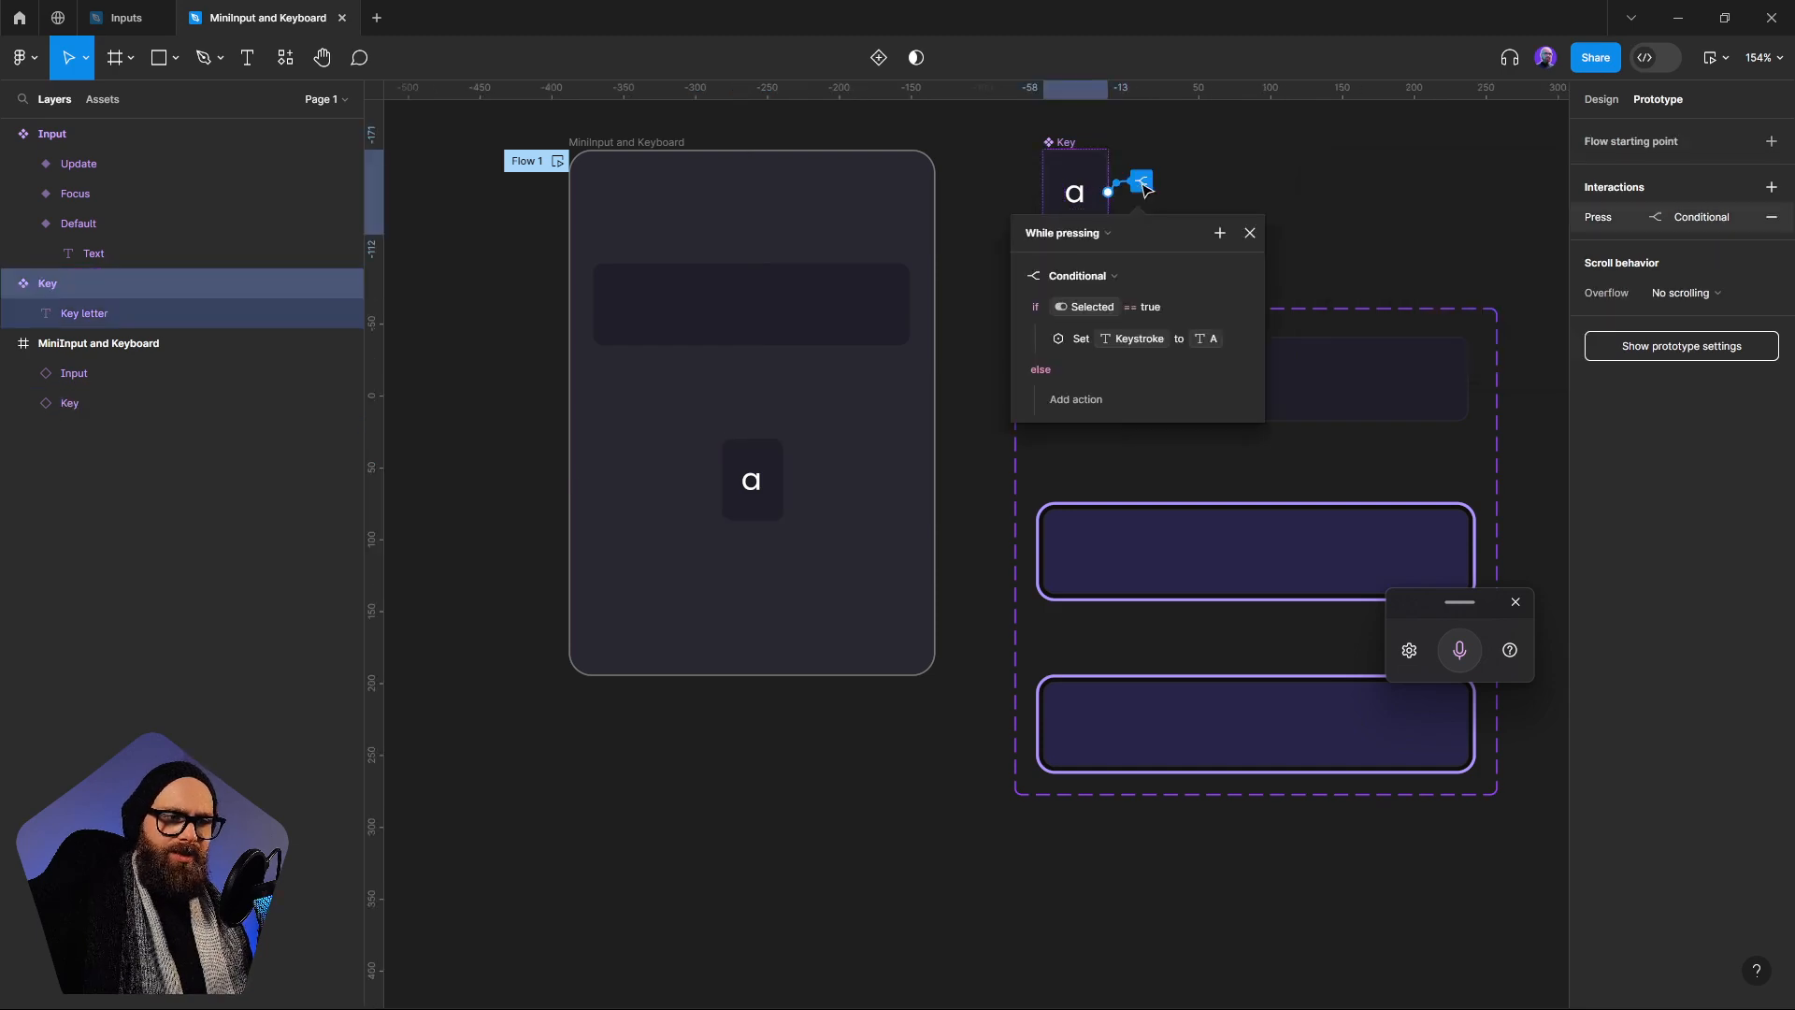
left_click(1017, 275)
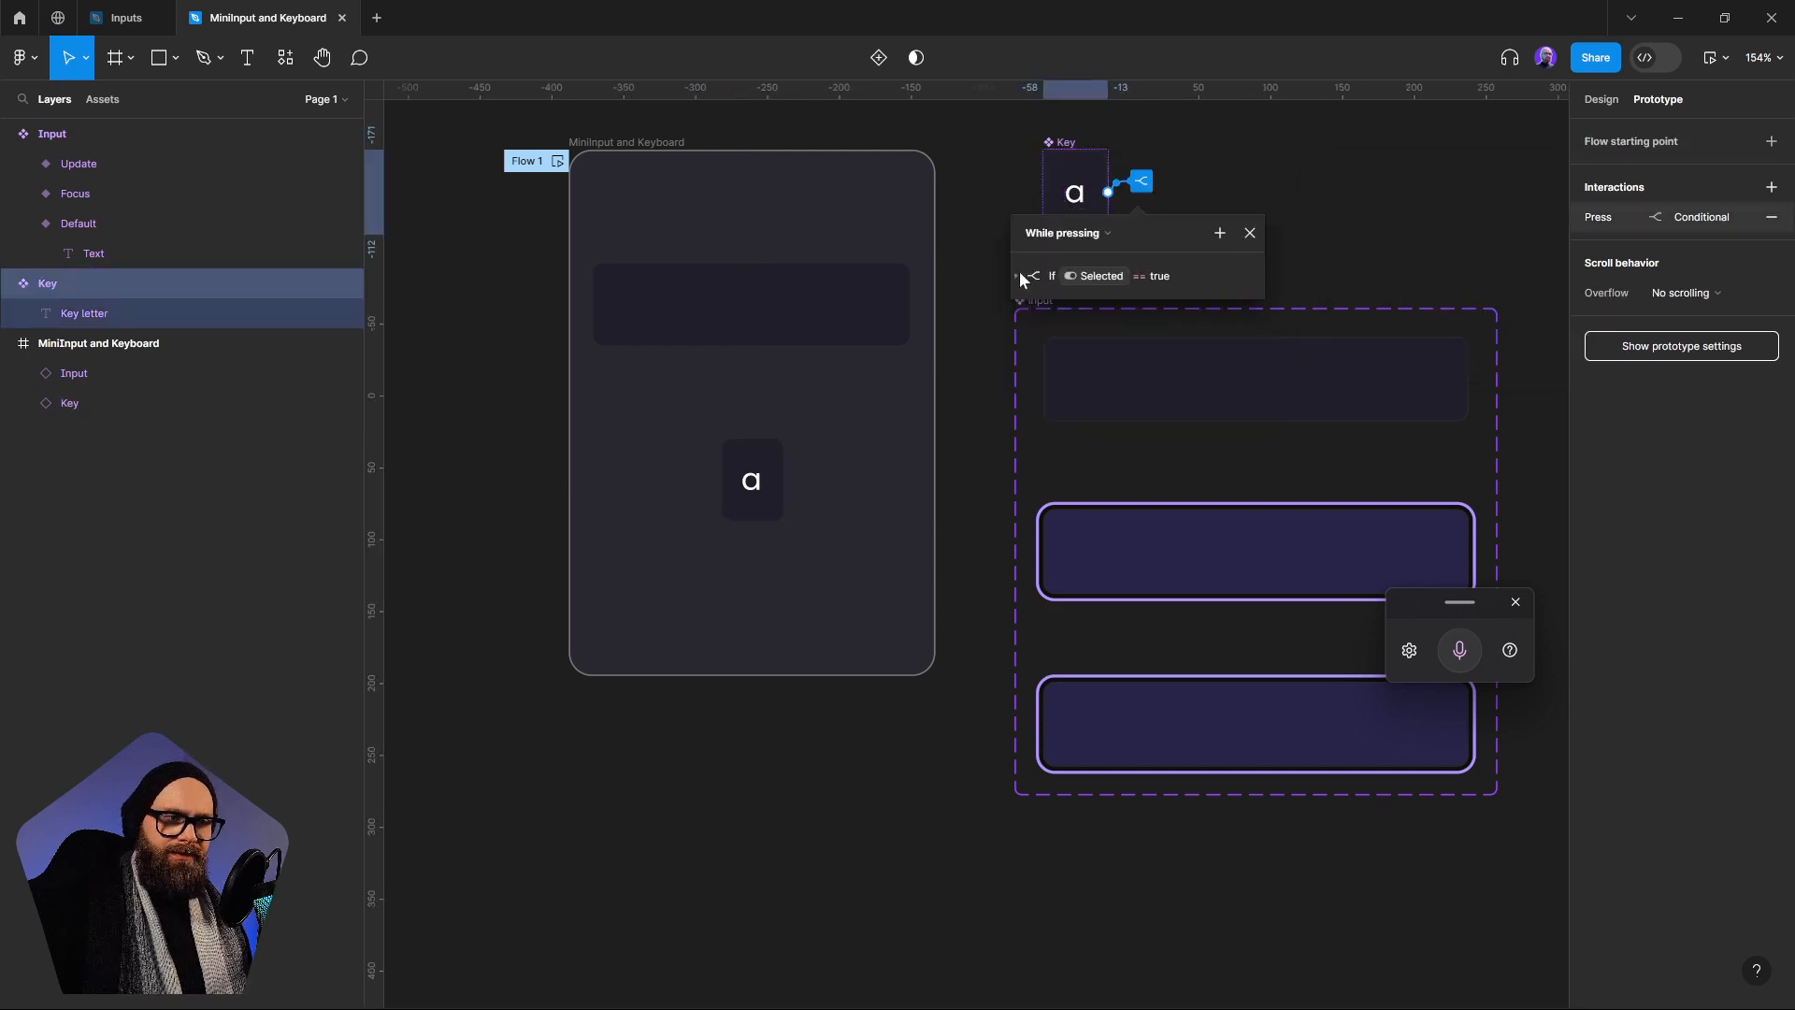
left_click(1342, 212)
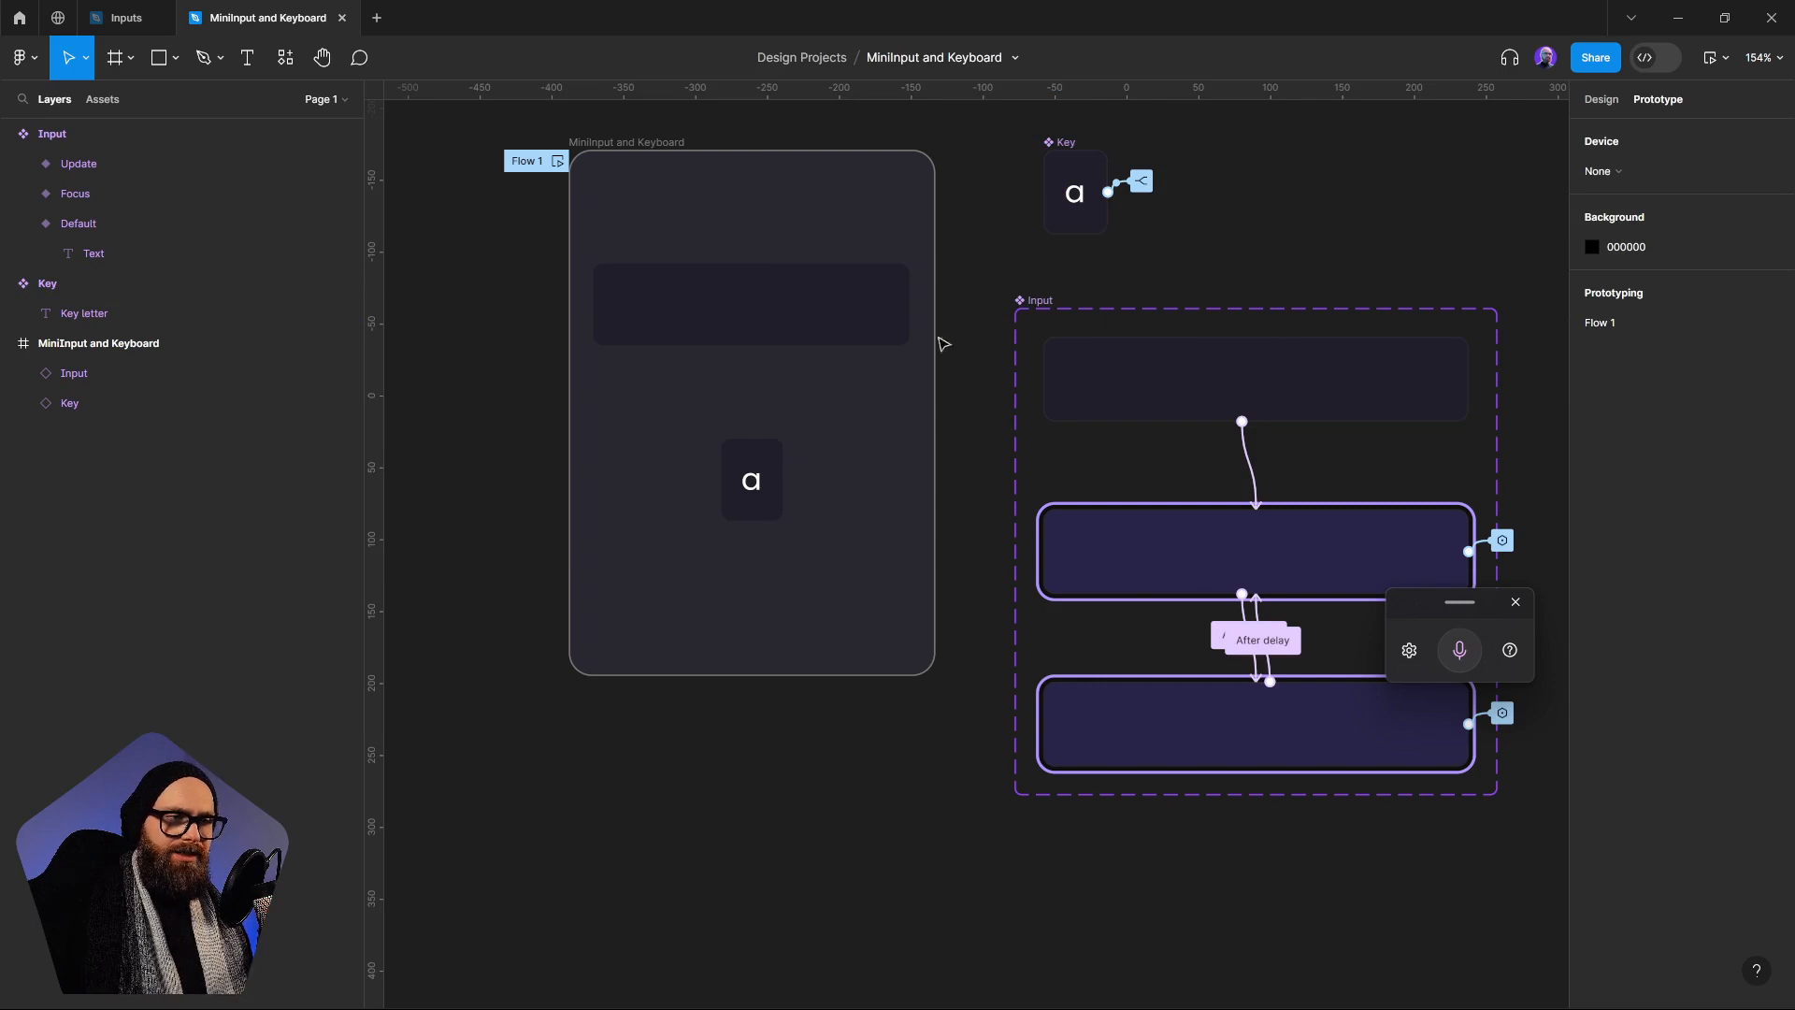
left_click(769, 465)
left_click(1681, 171)
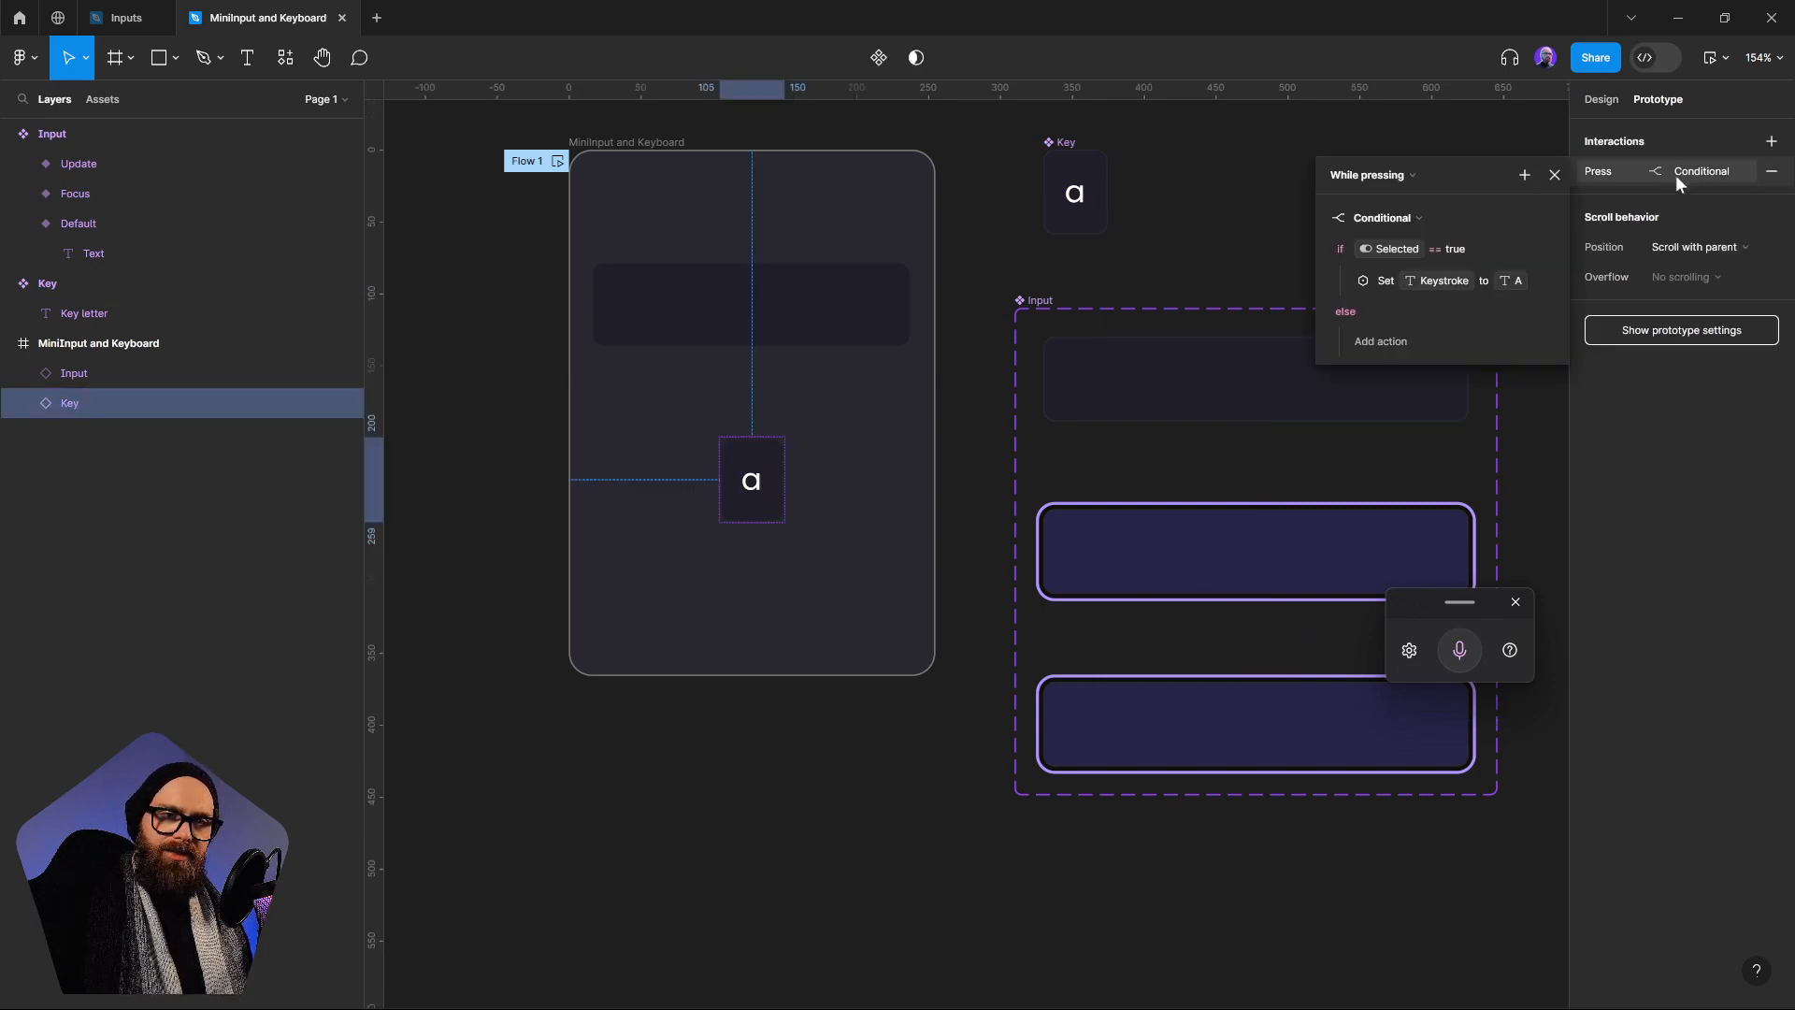
left_click(1554, 175)
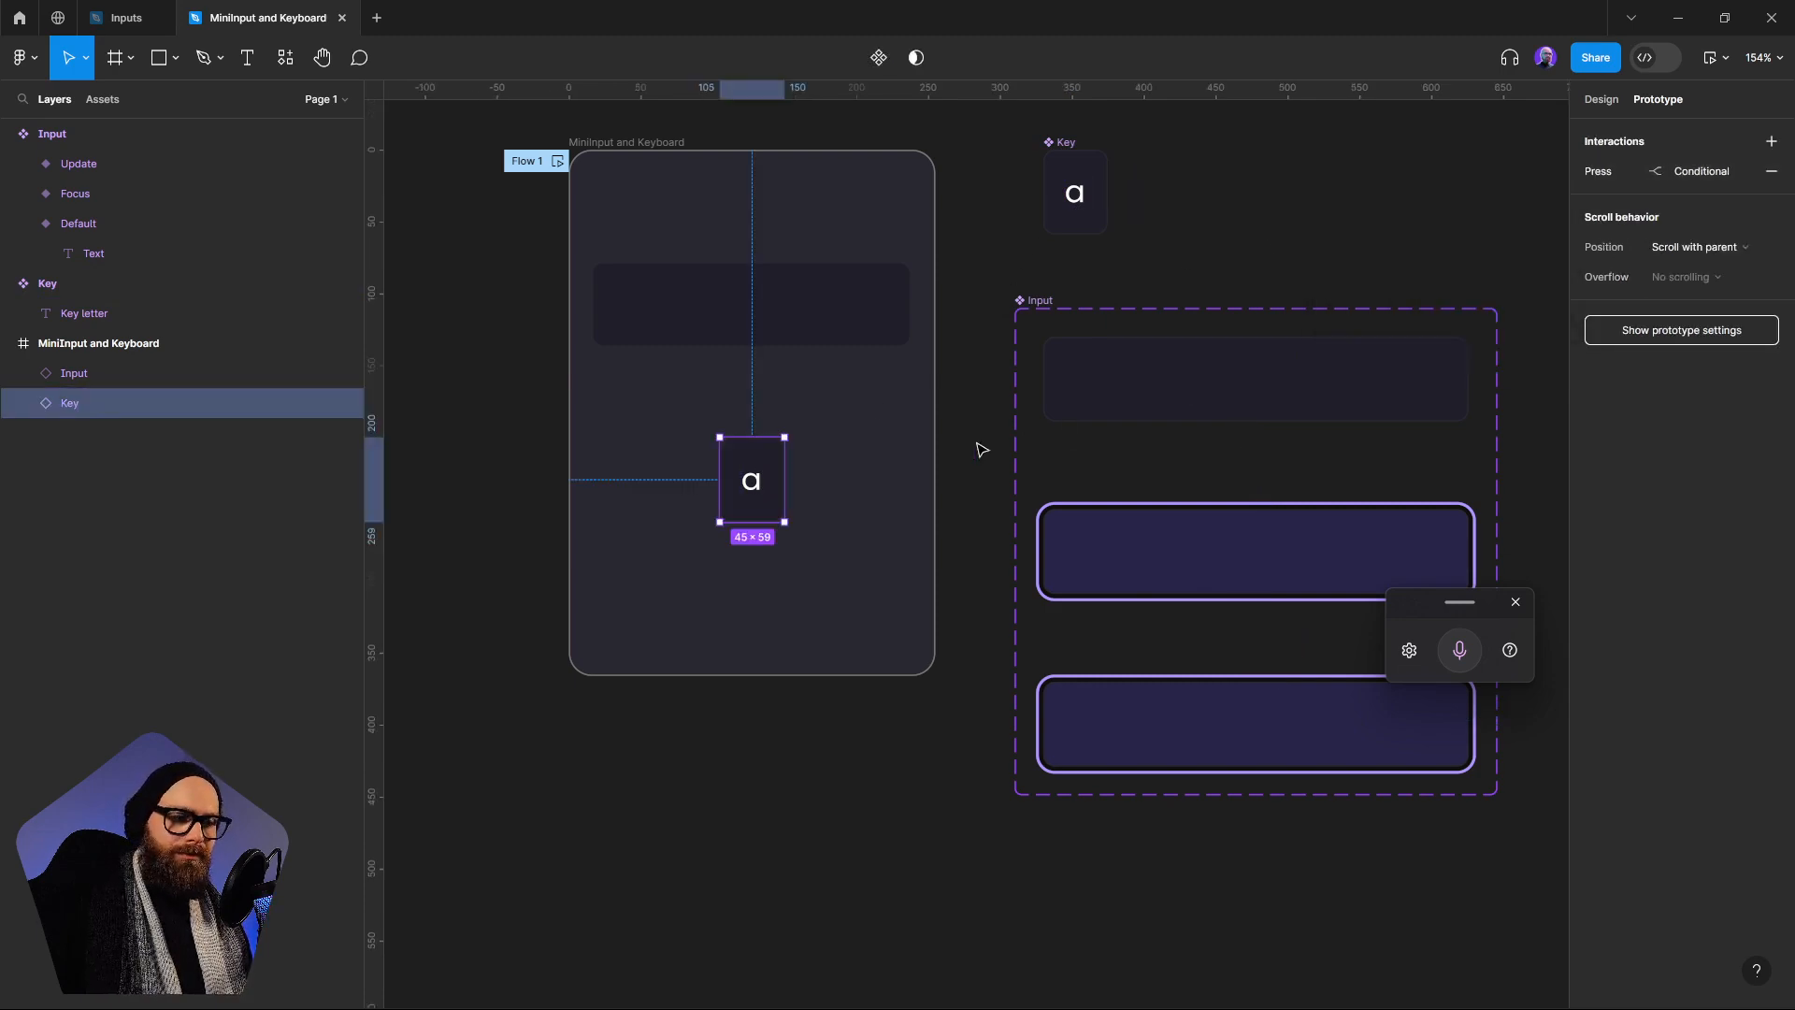
Duplicate the frame's Key instance into a horizontal row of four below the Input, spaced 15 apart
scroll(977, 468, "left", 3)
left_click_drag(946, 504, 841, 446)
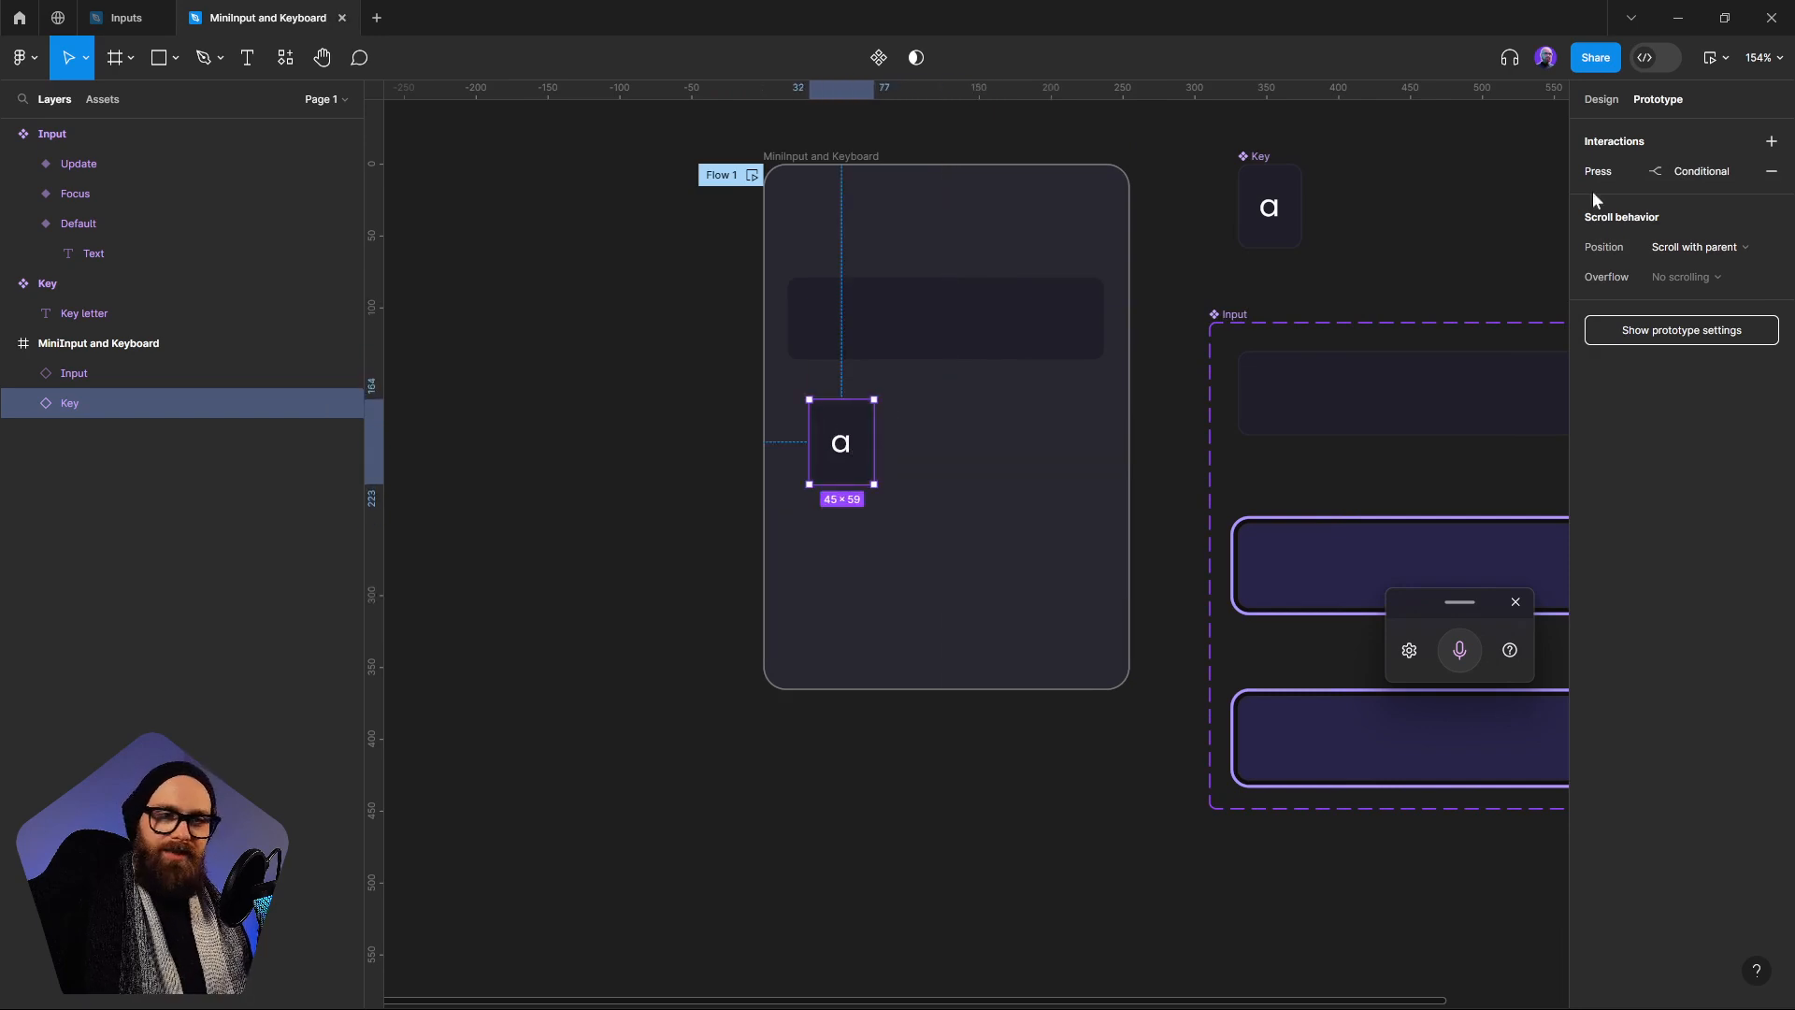
left_click(1608, 110)
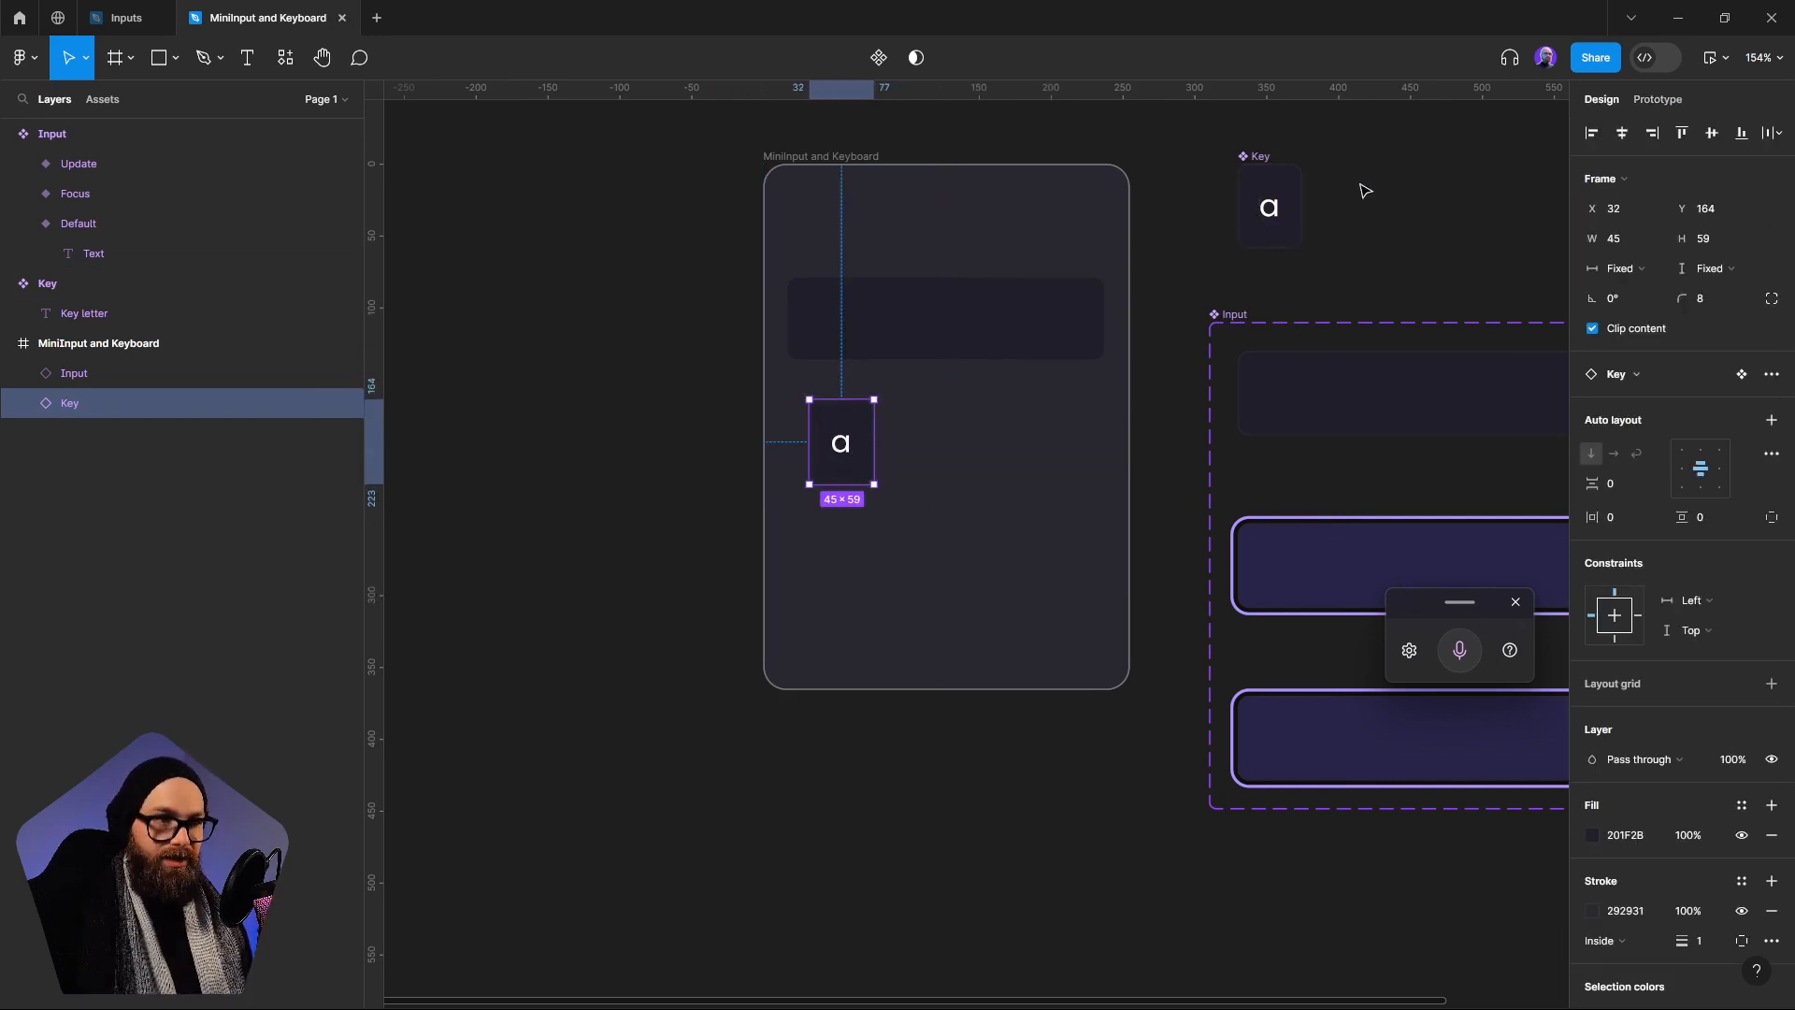
left_click_drag(849, 456, 1085, 493)
left_click(1010, 489, "shift")
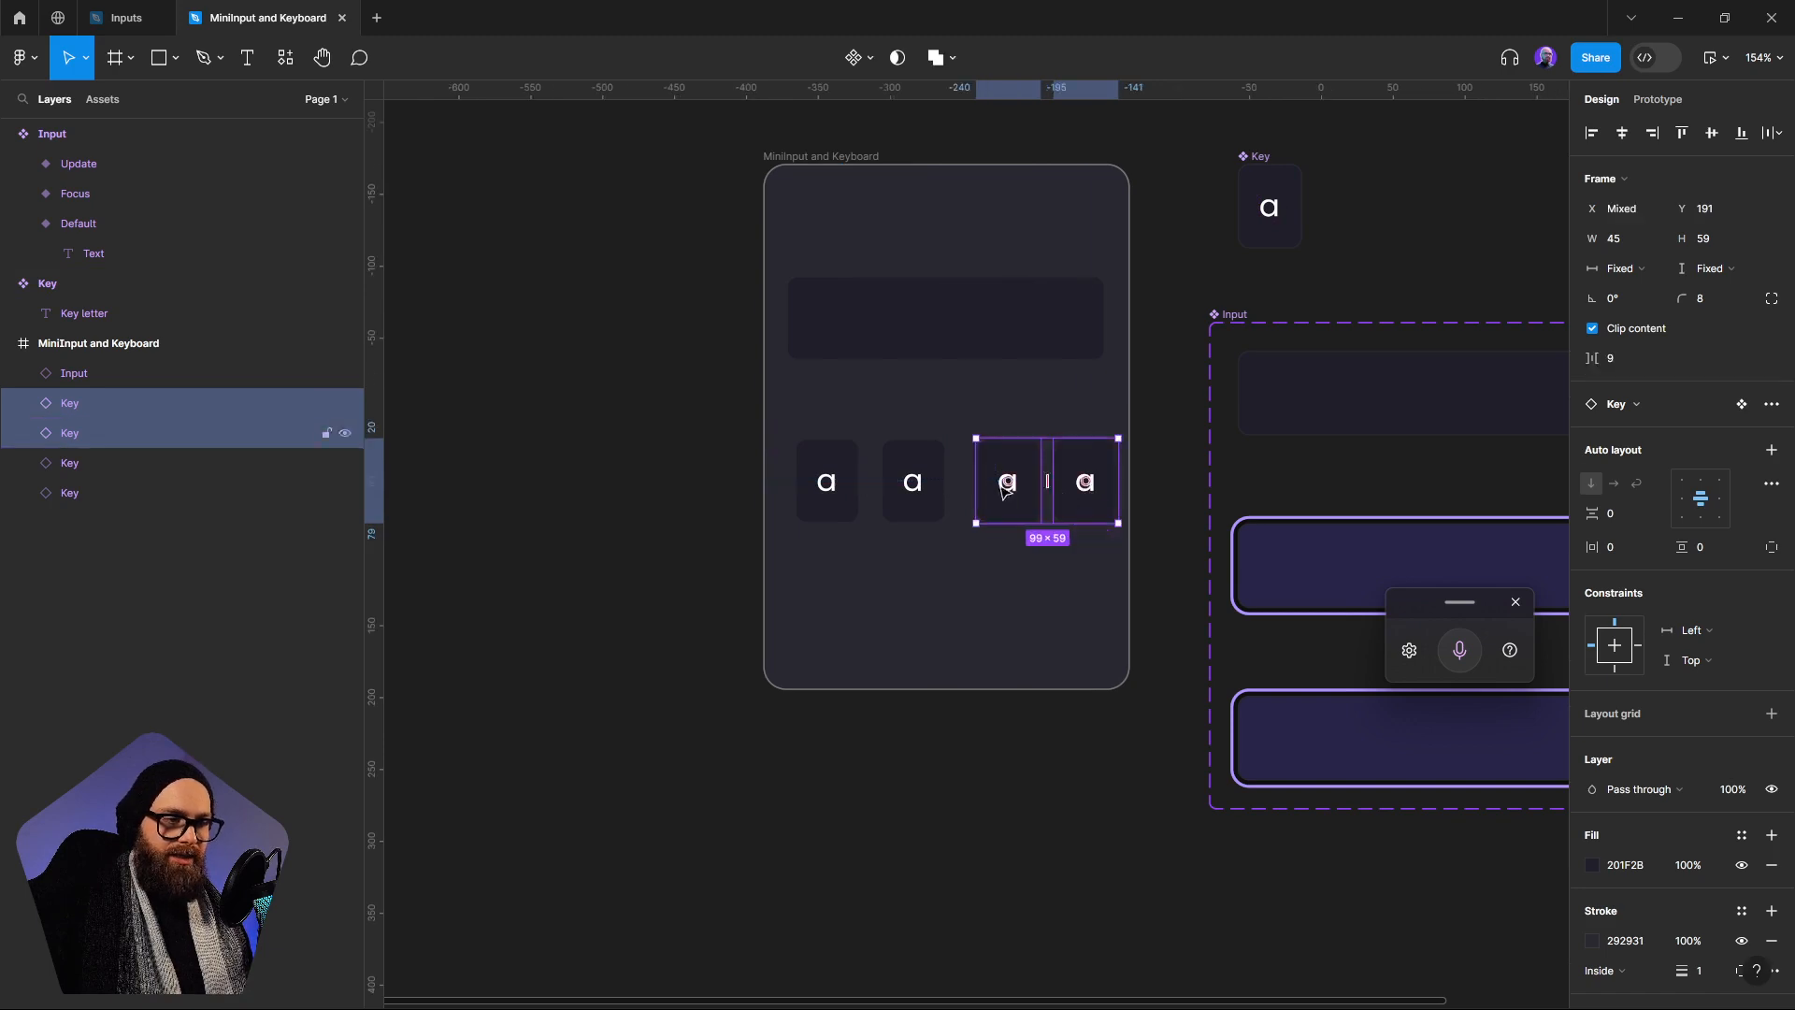
left_click(912, 486, "shift")
left_click(842, 493, "shift")
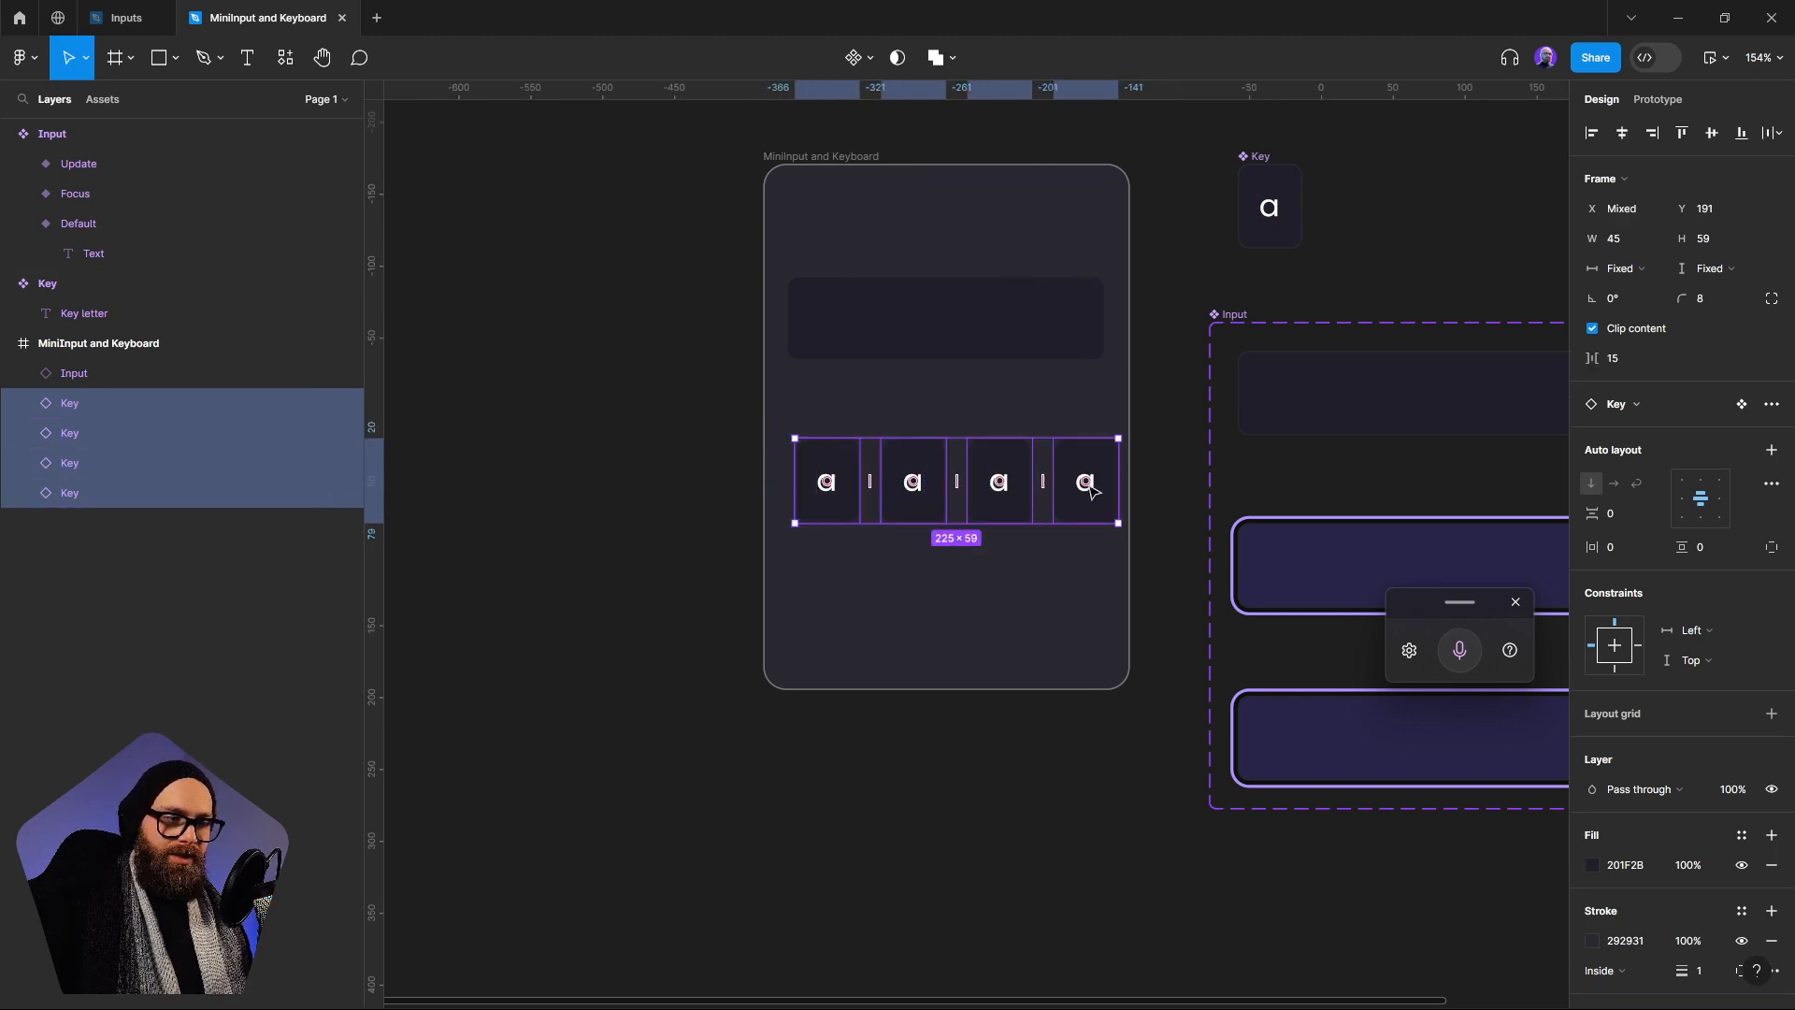
Duplicate the row of four Keys into a second row with 10 vertical spacing, and position both rows under the Input
left_click_drag(1091, 486, 1004, 551)
left_click(846, 497, "shift")
left_click(911, 488, "shift")
left_click(991, 488, "shift")
left_click(1091, 503, "shift")
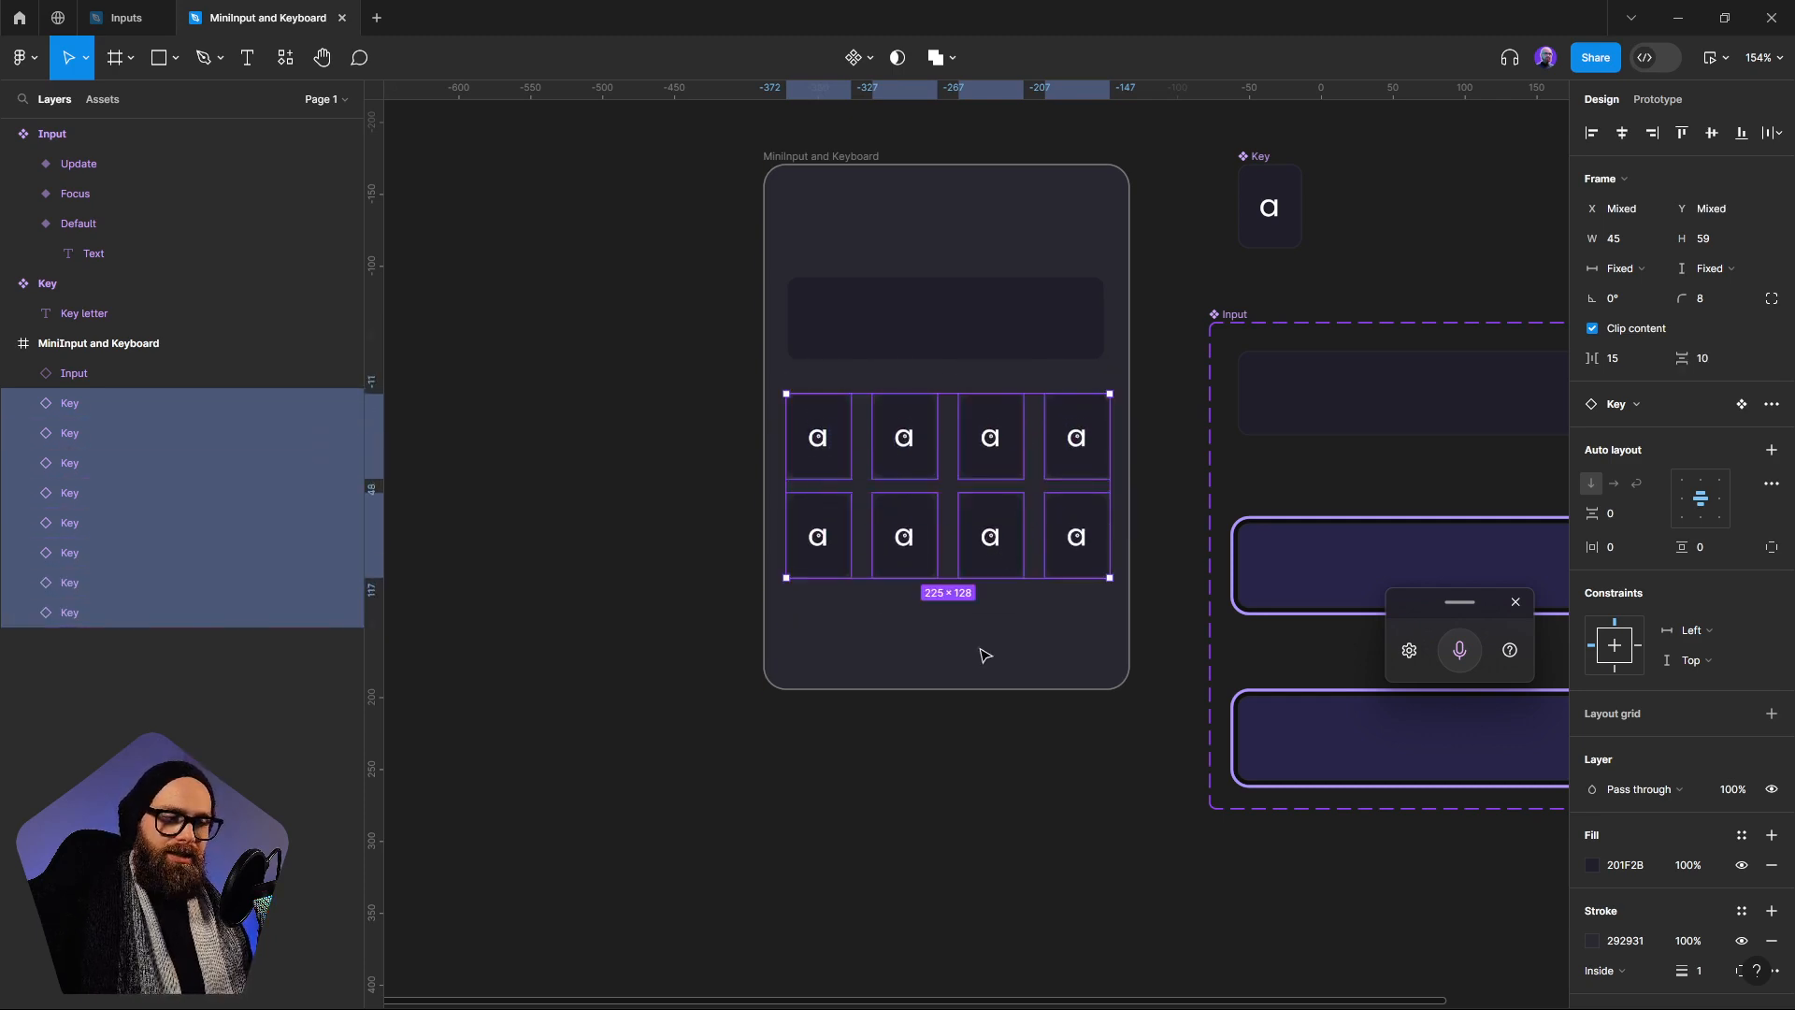
left_click(883, 639)
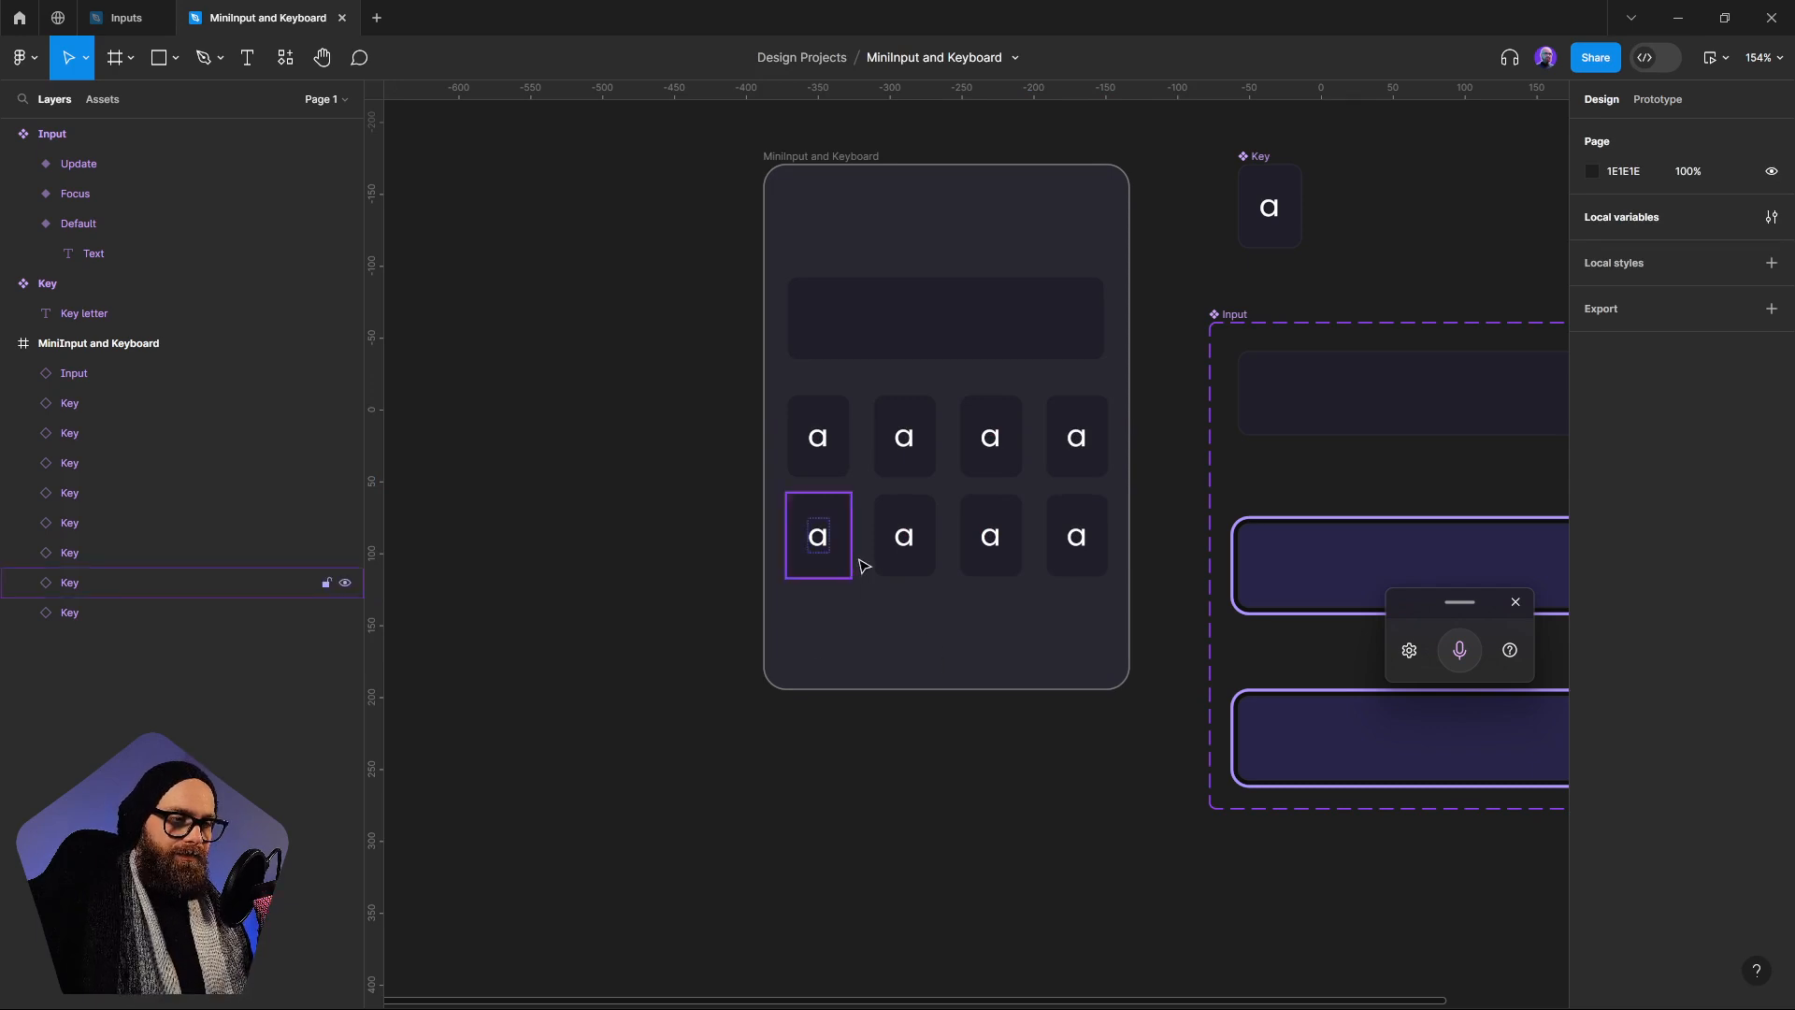
Add a third row below with one Key copy widened to 165 and a 45-wide Key copy beside it
left_click(823, 533)
left_click_drag(838, 521, 1021, 637)
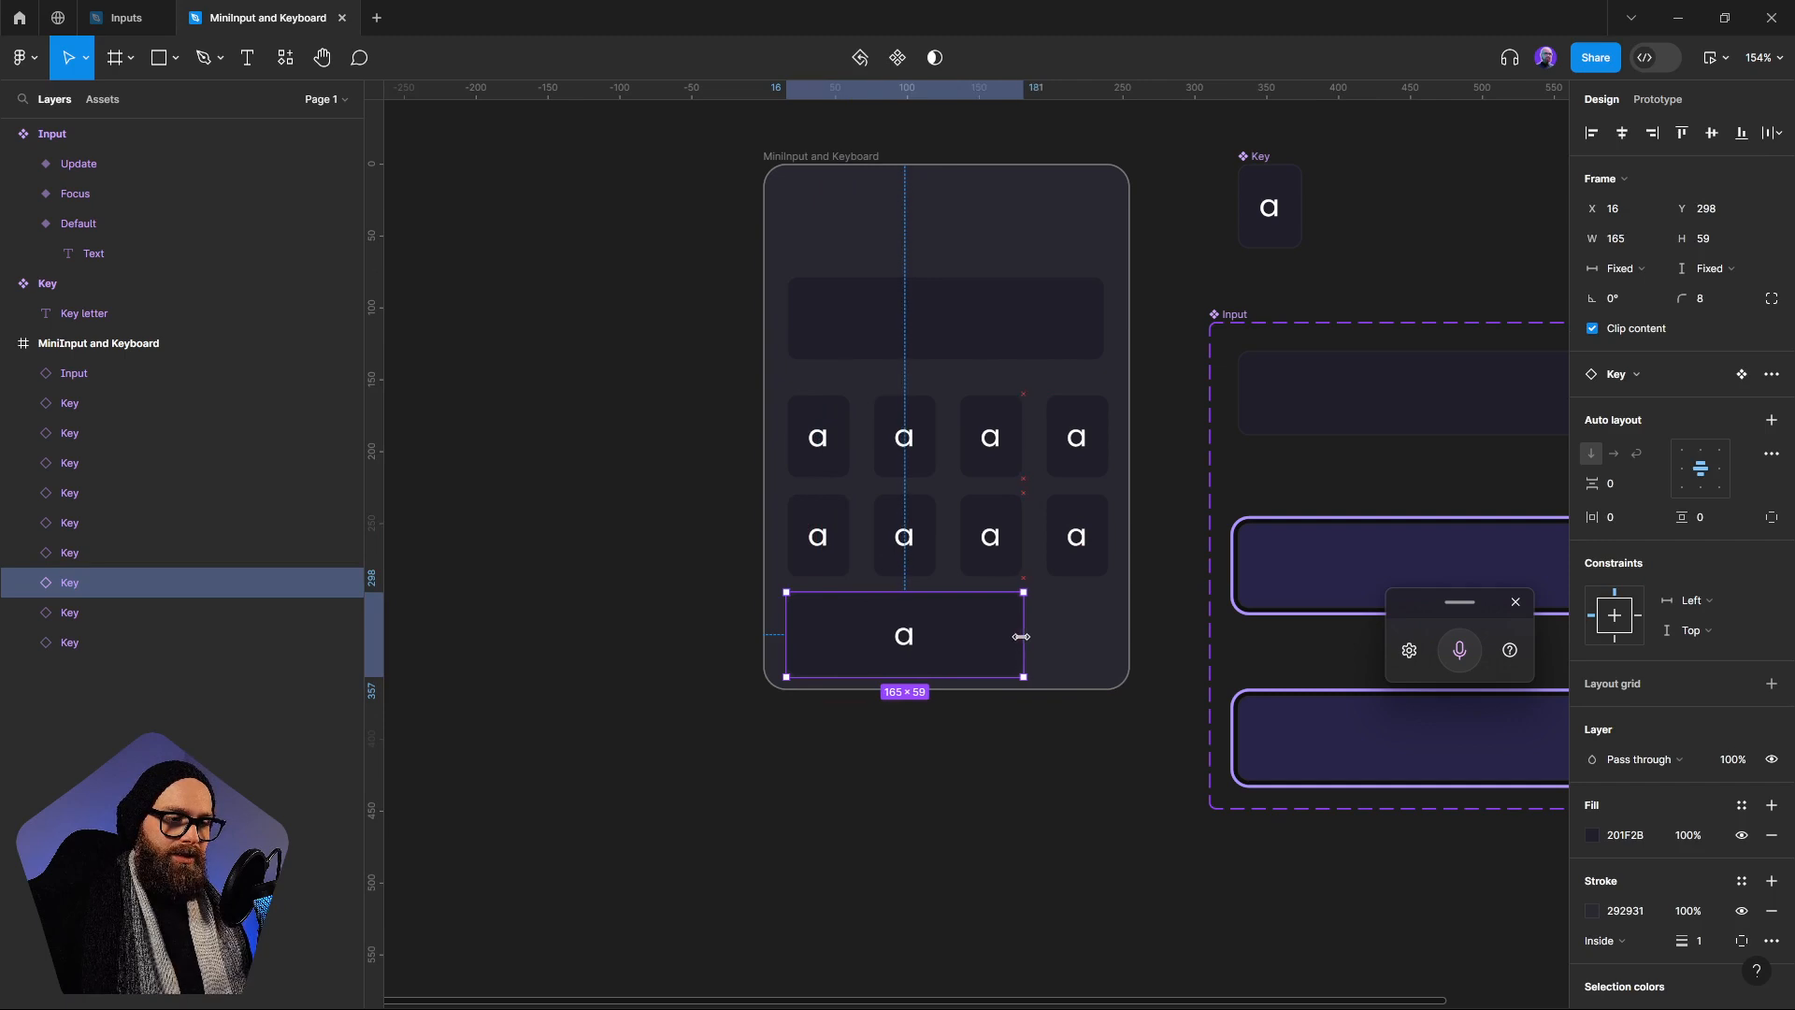
left_click_drag(1076, 535, 1092, 643)
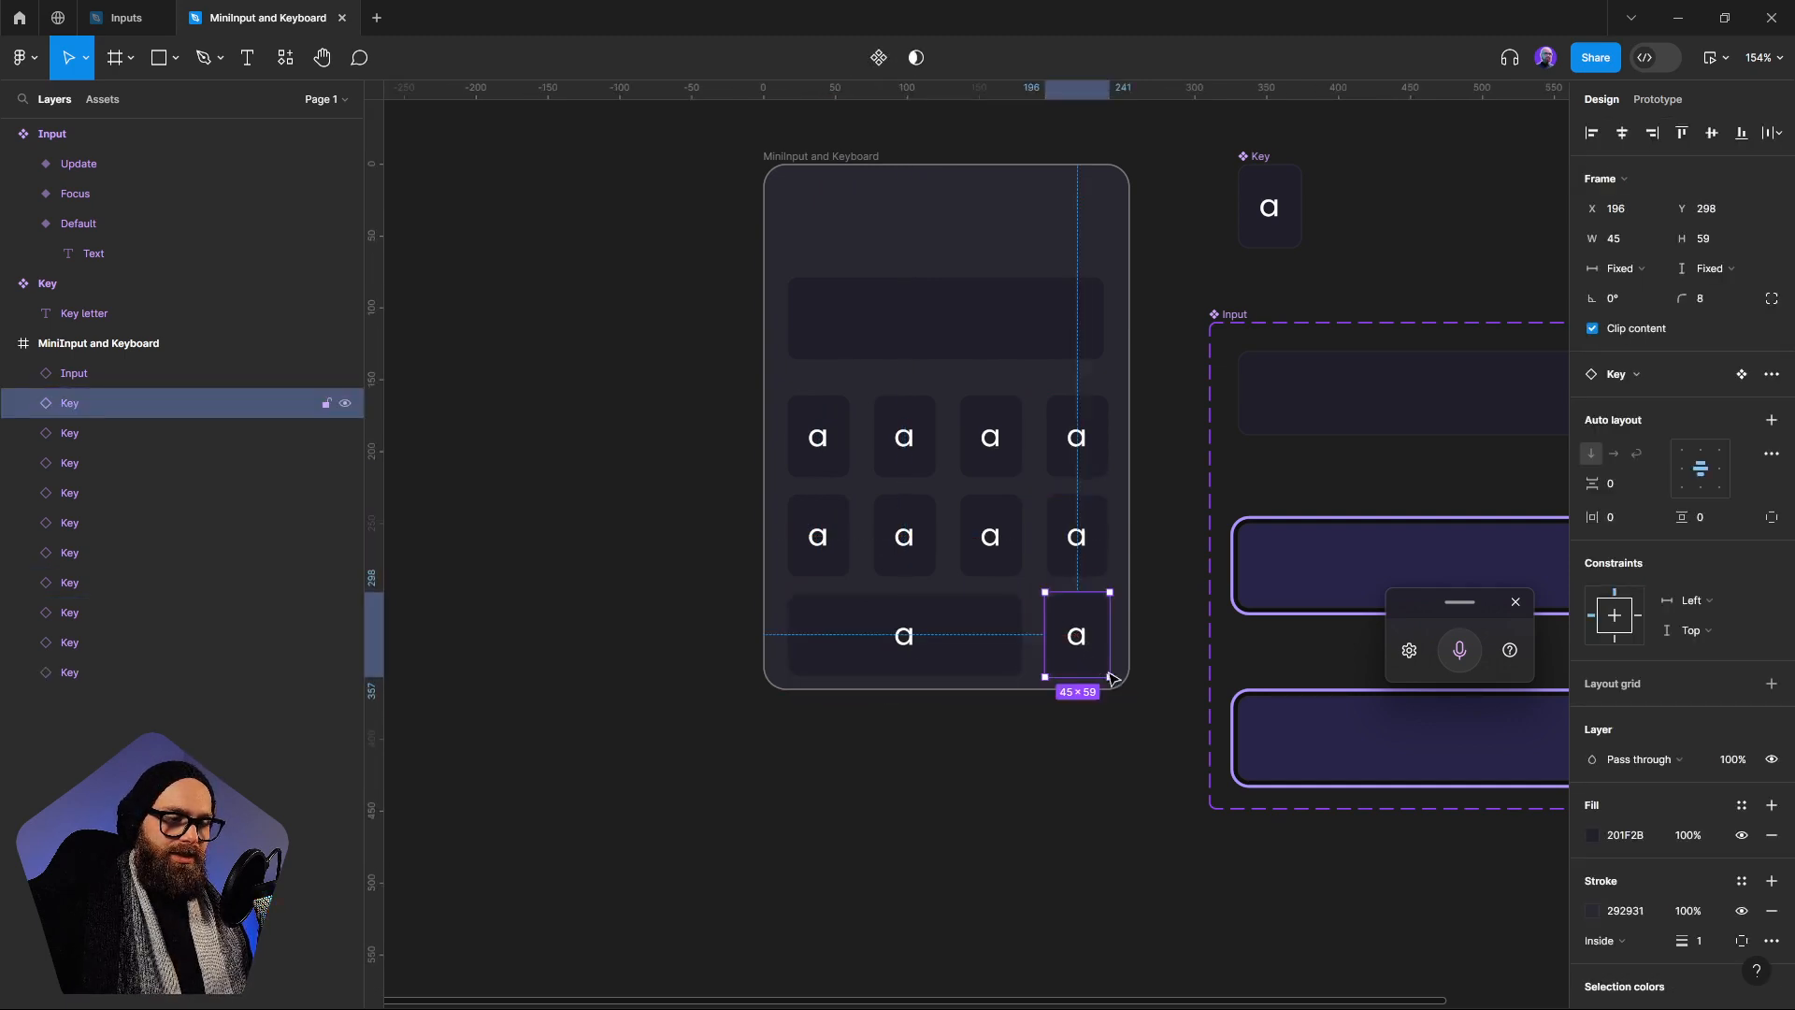
Change the third row's labels to "x" on the small Key and "Space" on the wide Key
double_click(1077, 641)
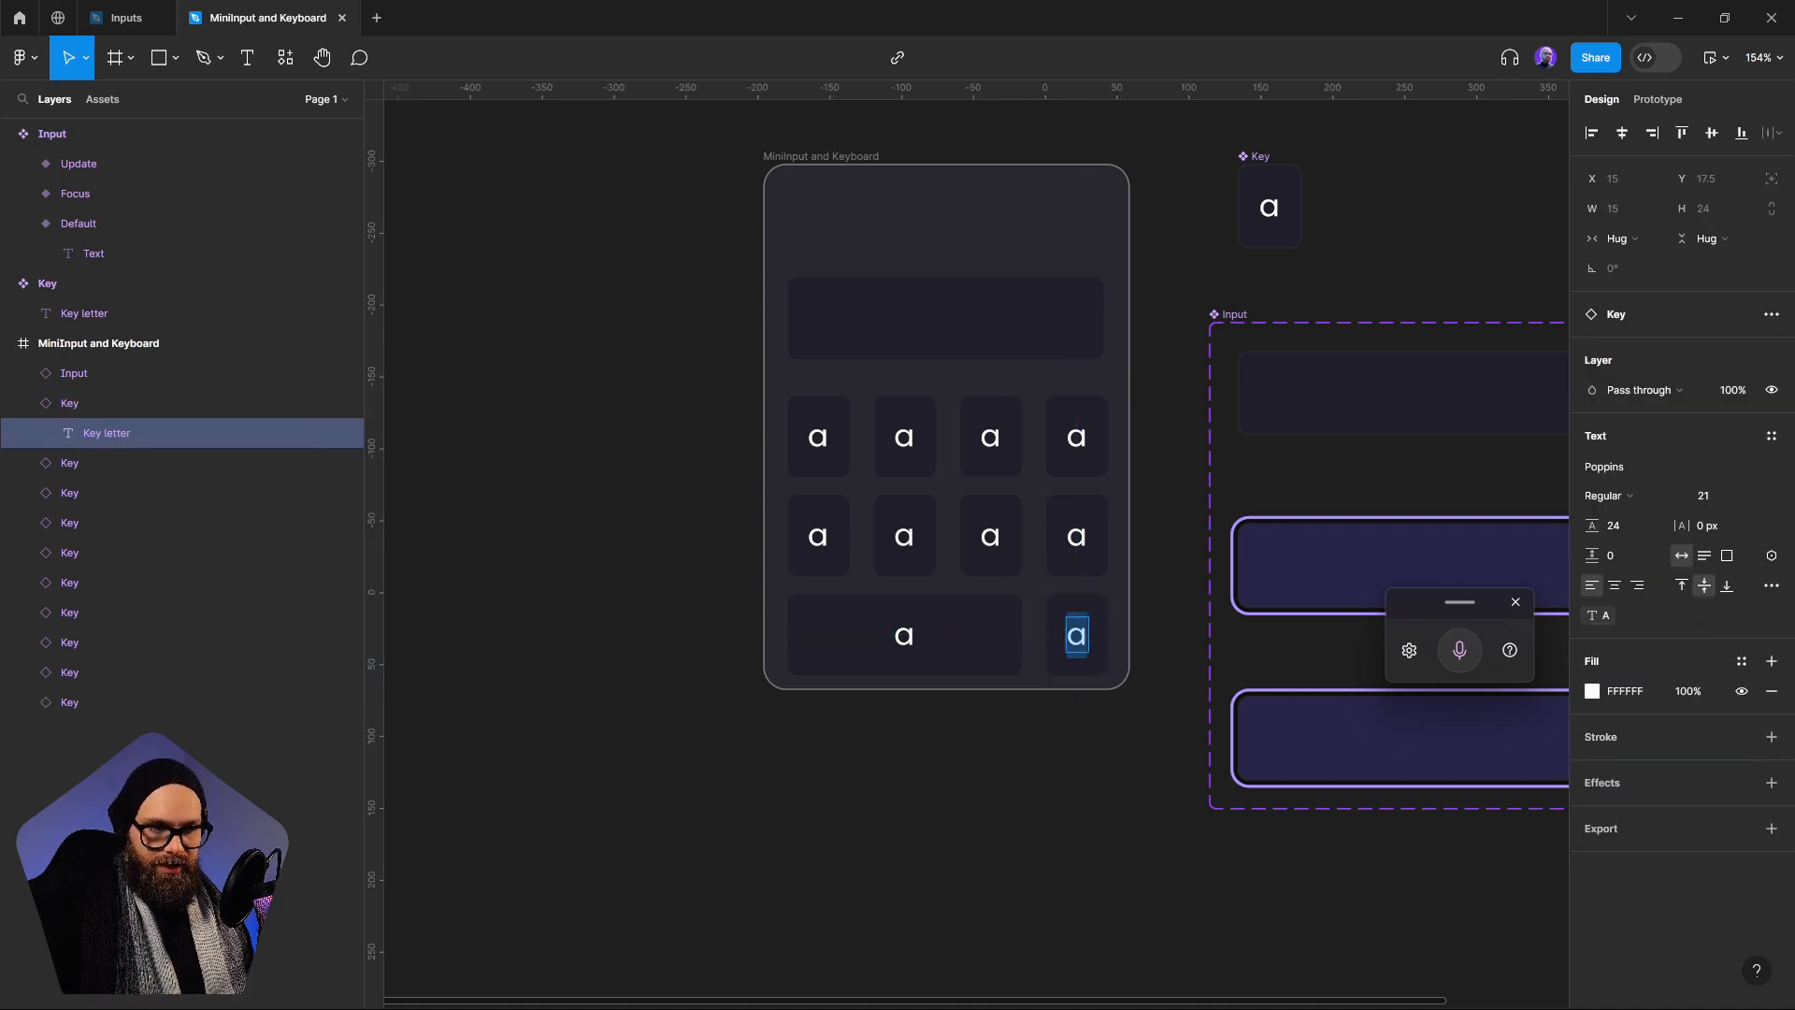
type("x")
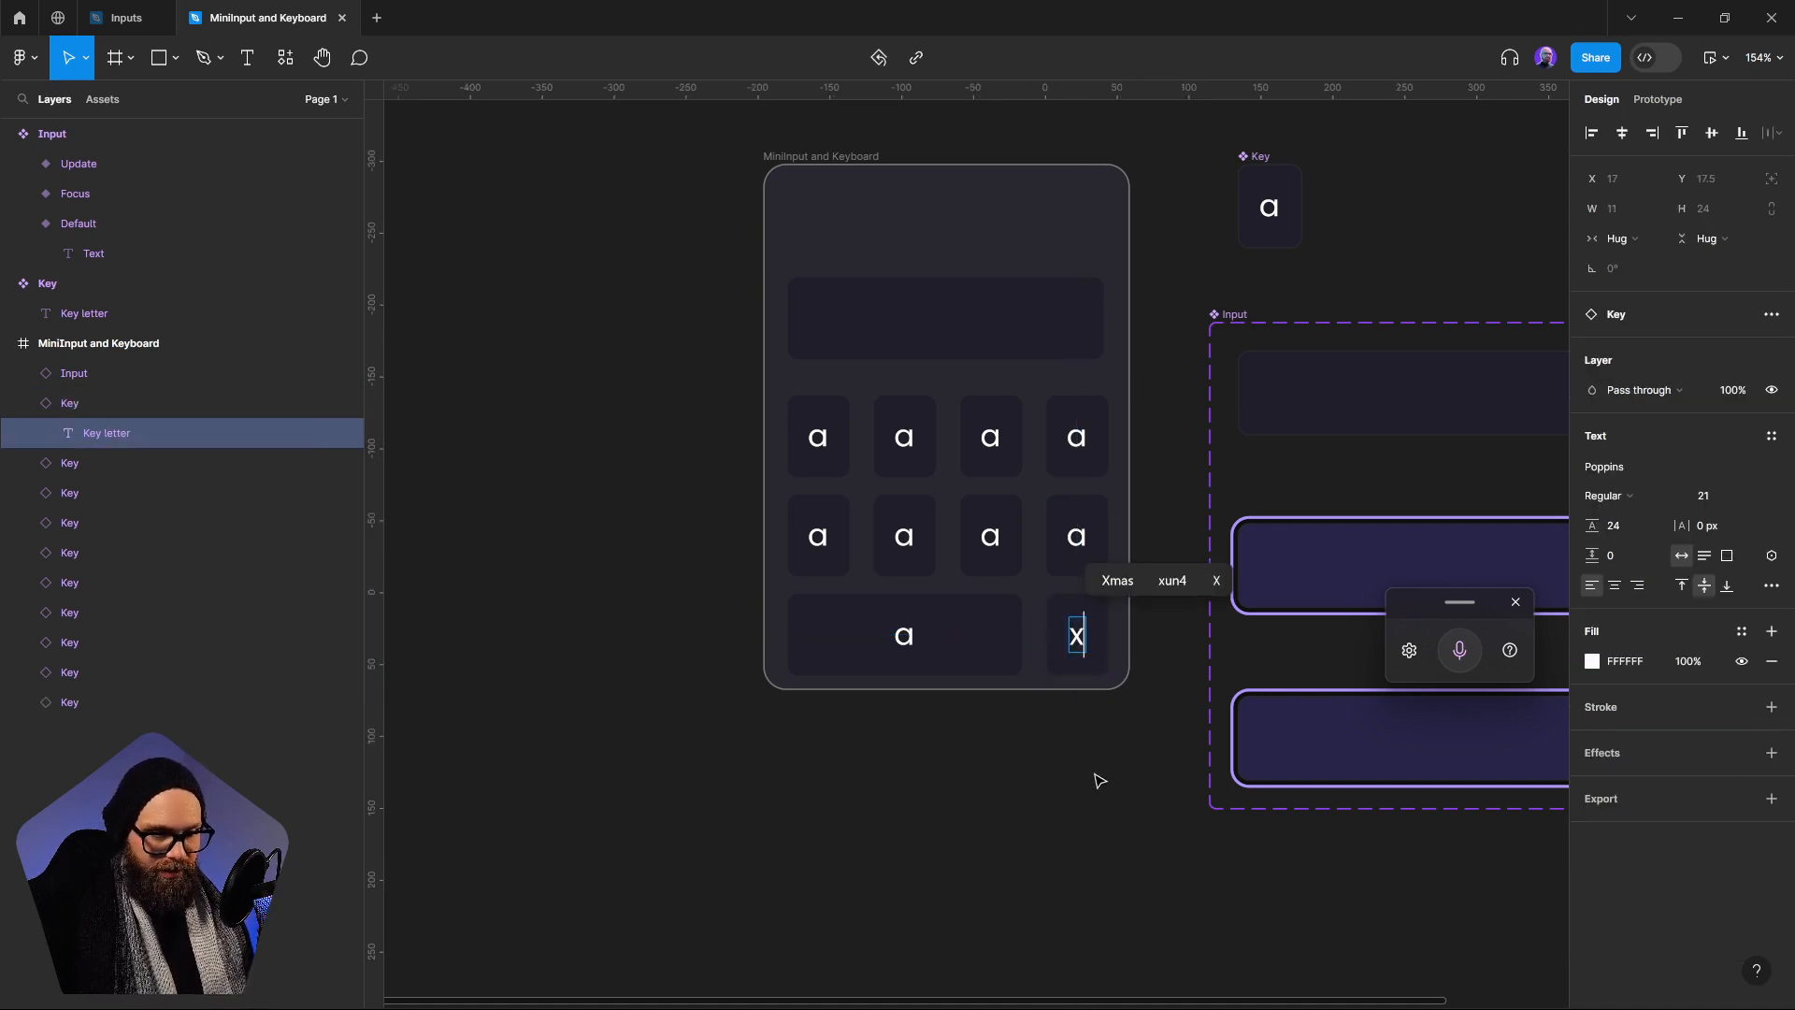
key("Escape")
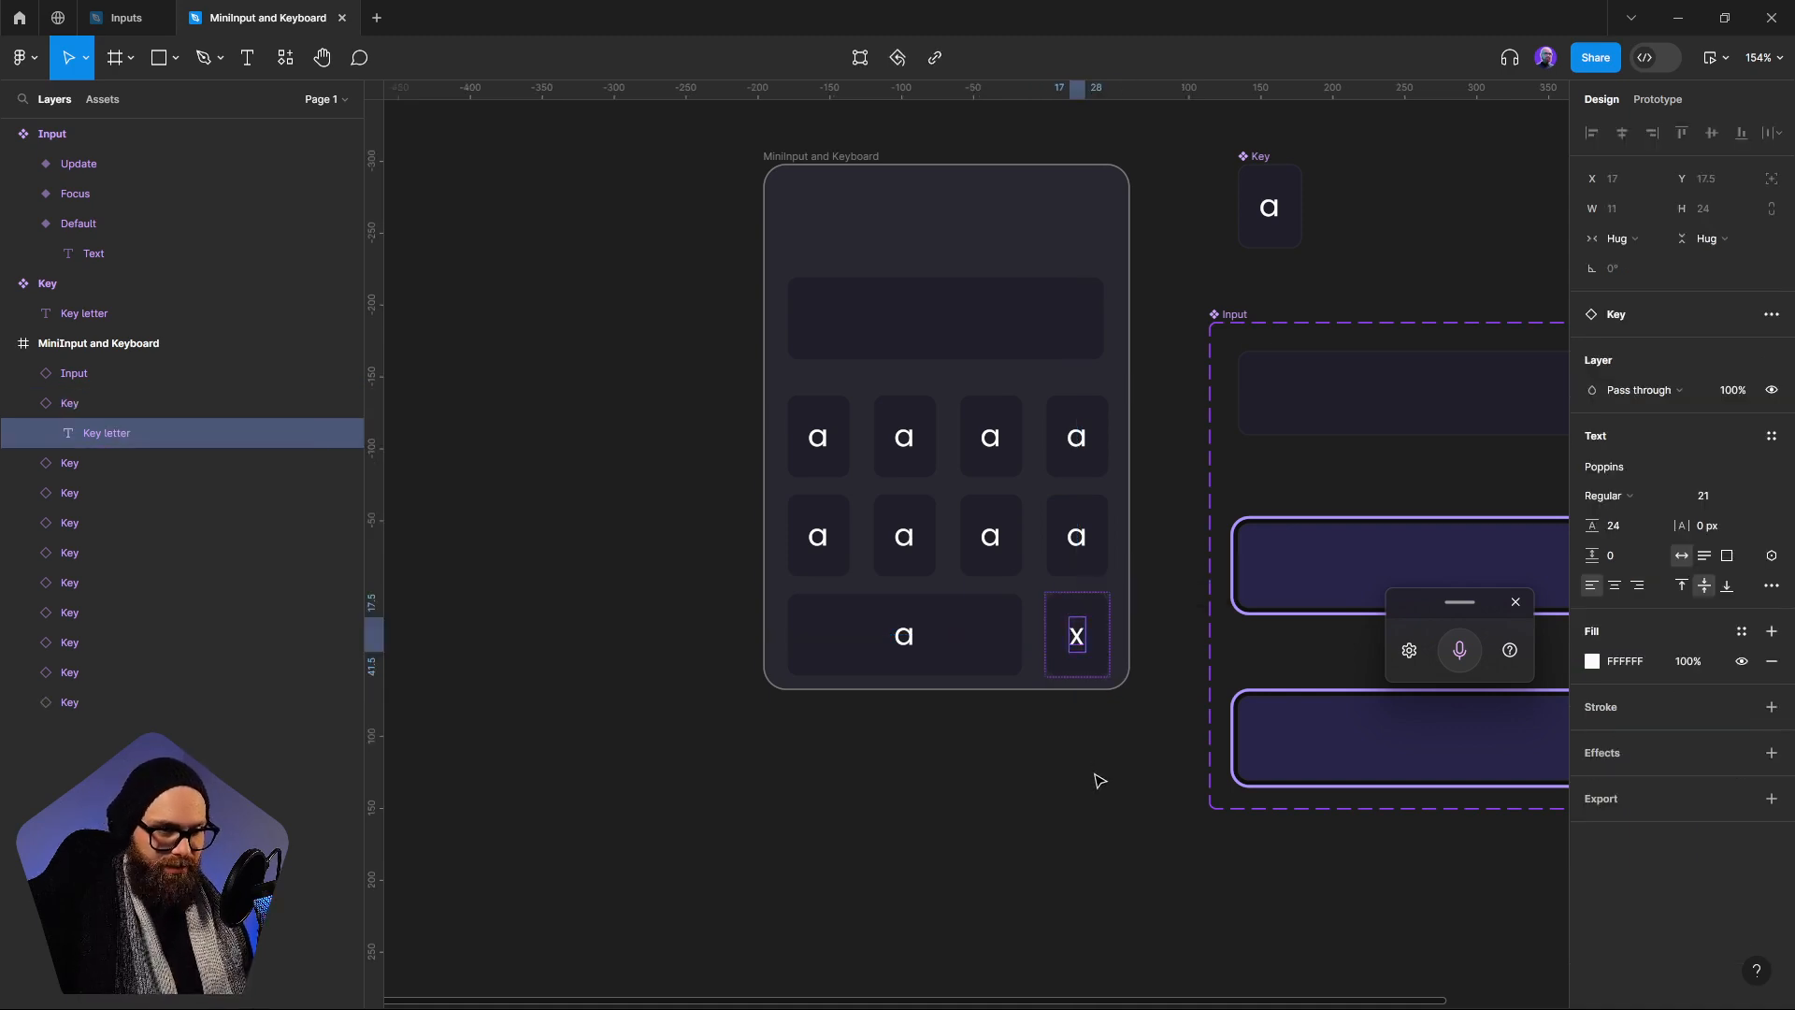
double_click(904, 636)
type("Space")
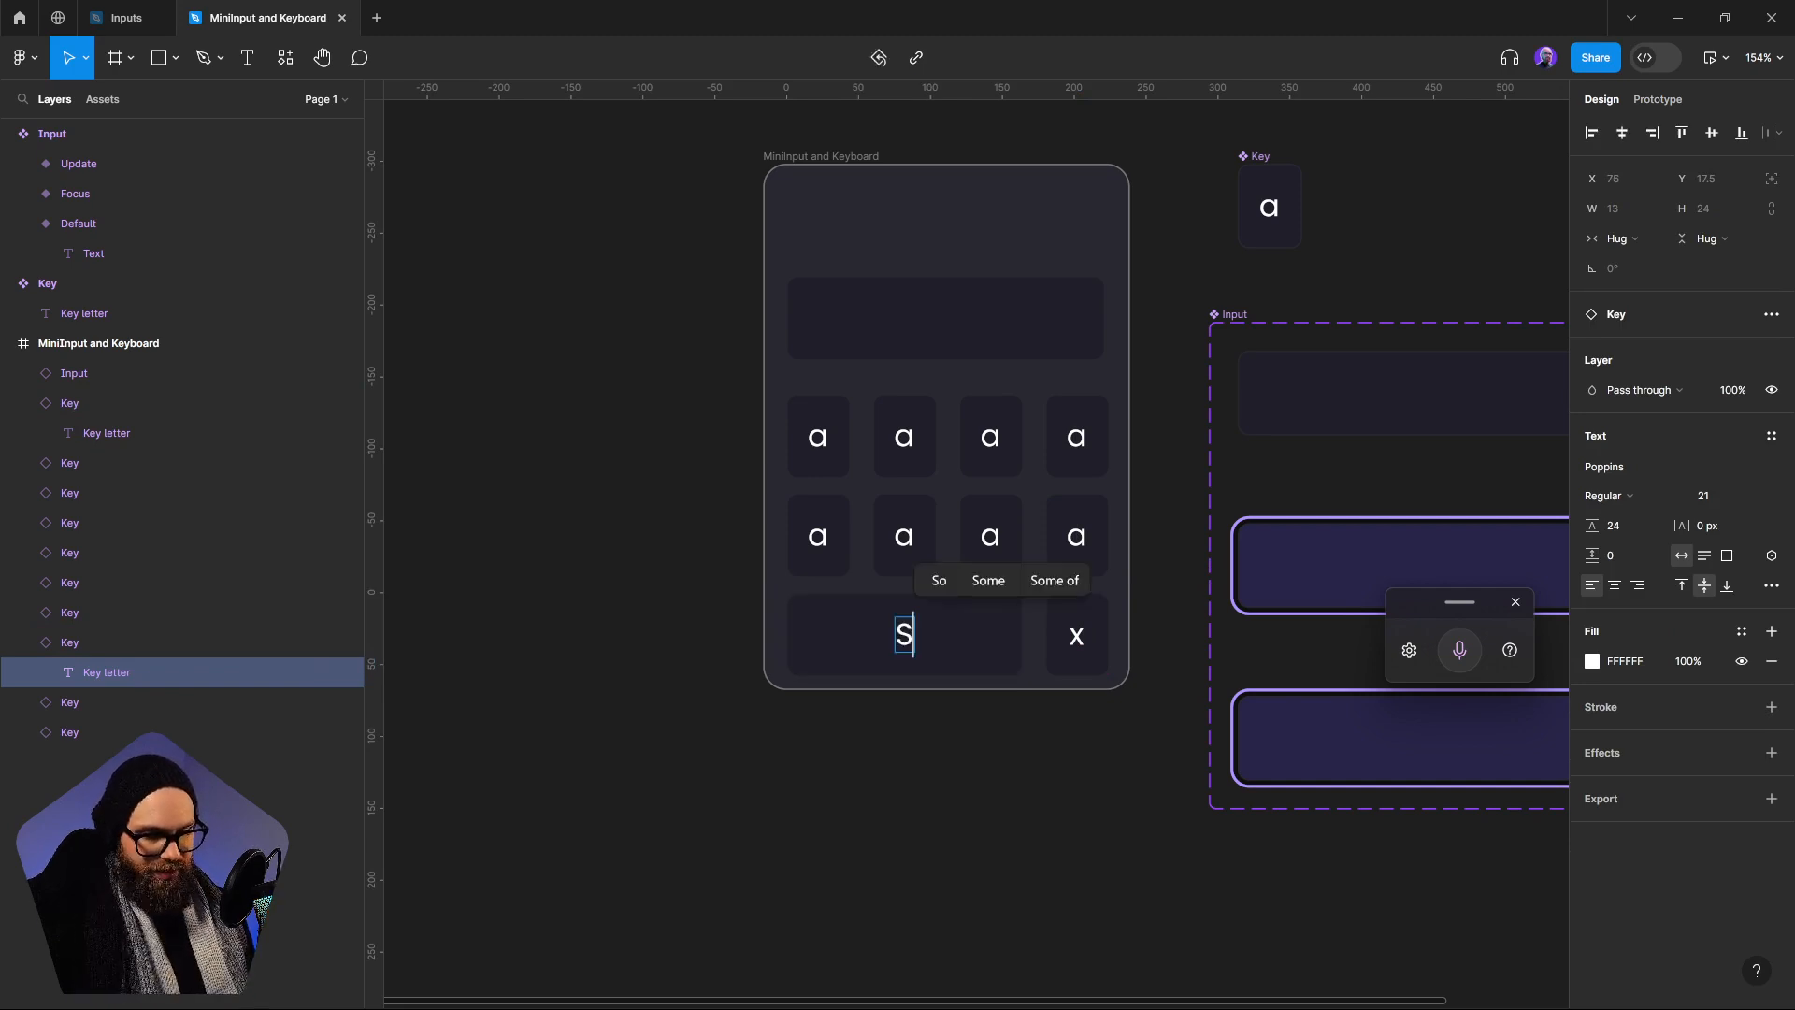
left_click(1176, 824)
In the Space key's While pressing conditional, set the Keystroke variable to the Space variable
left_click(1002, 640)
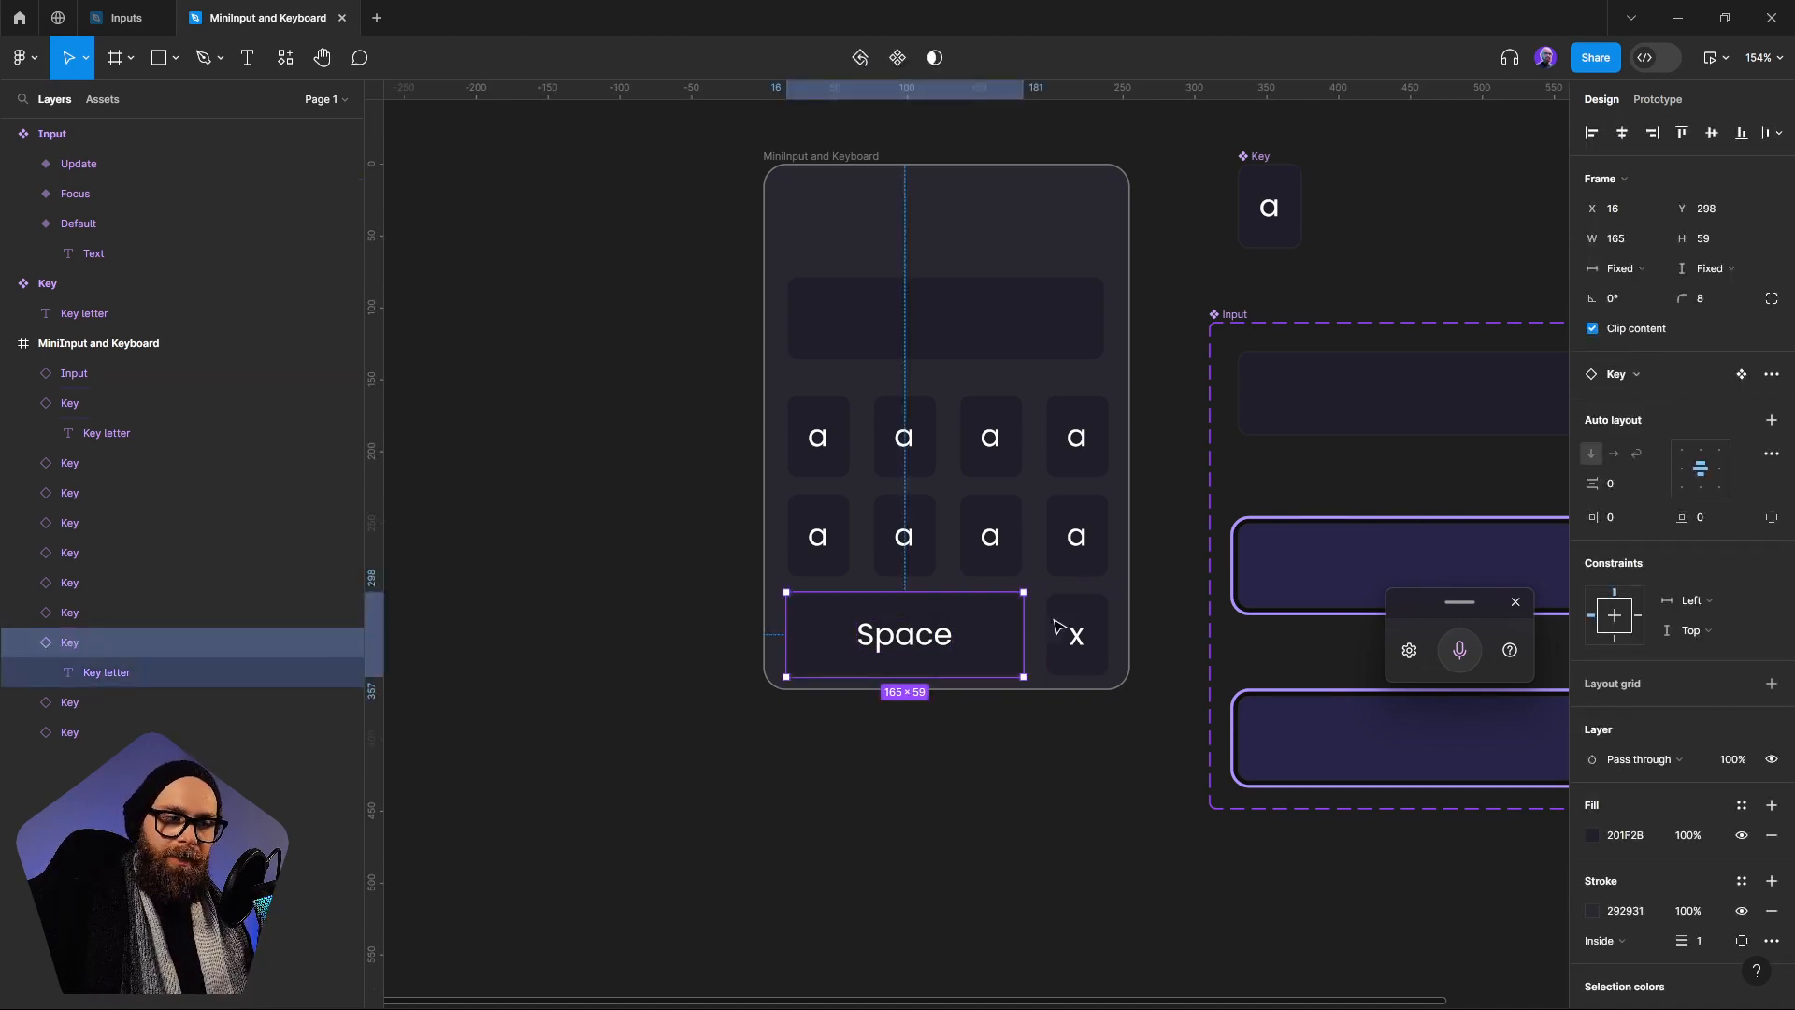
left_click(1657, 99)
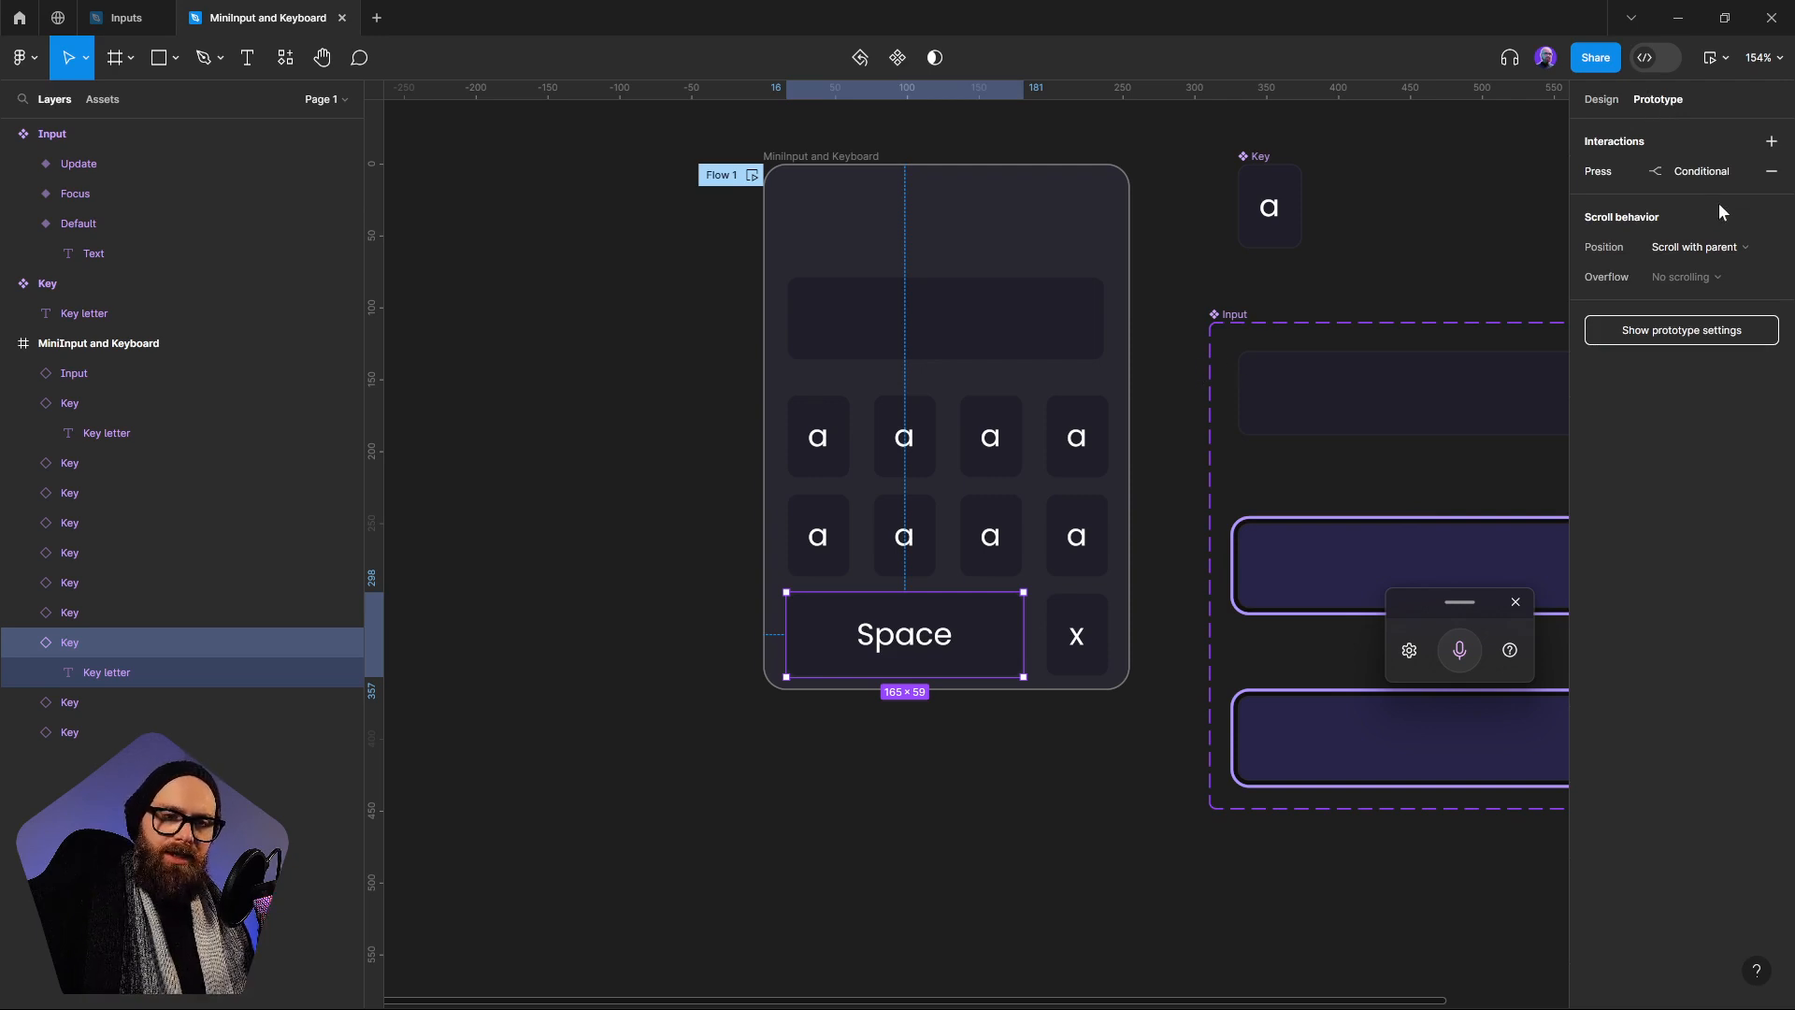
left_click(1688, 176)
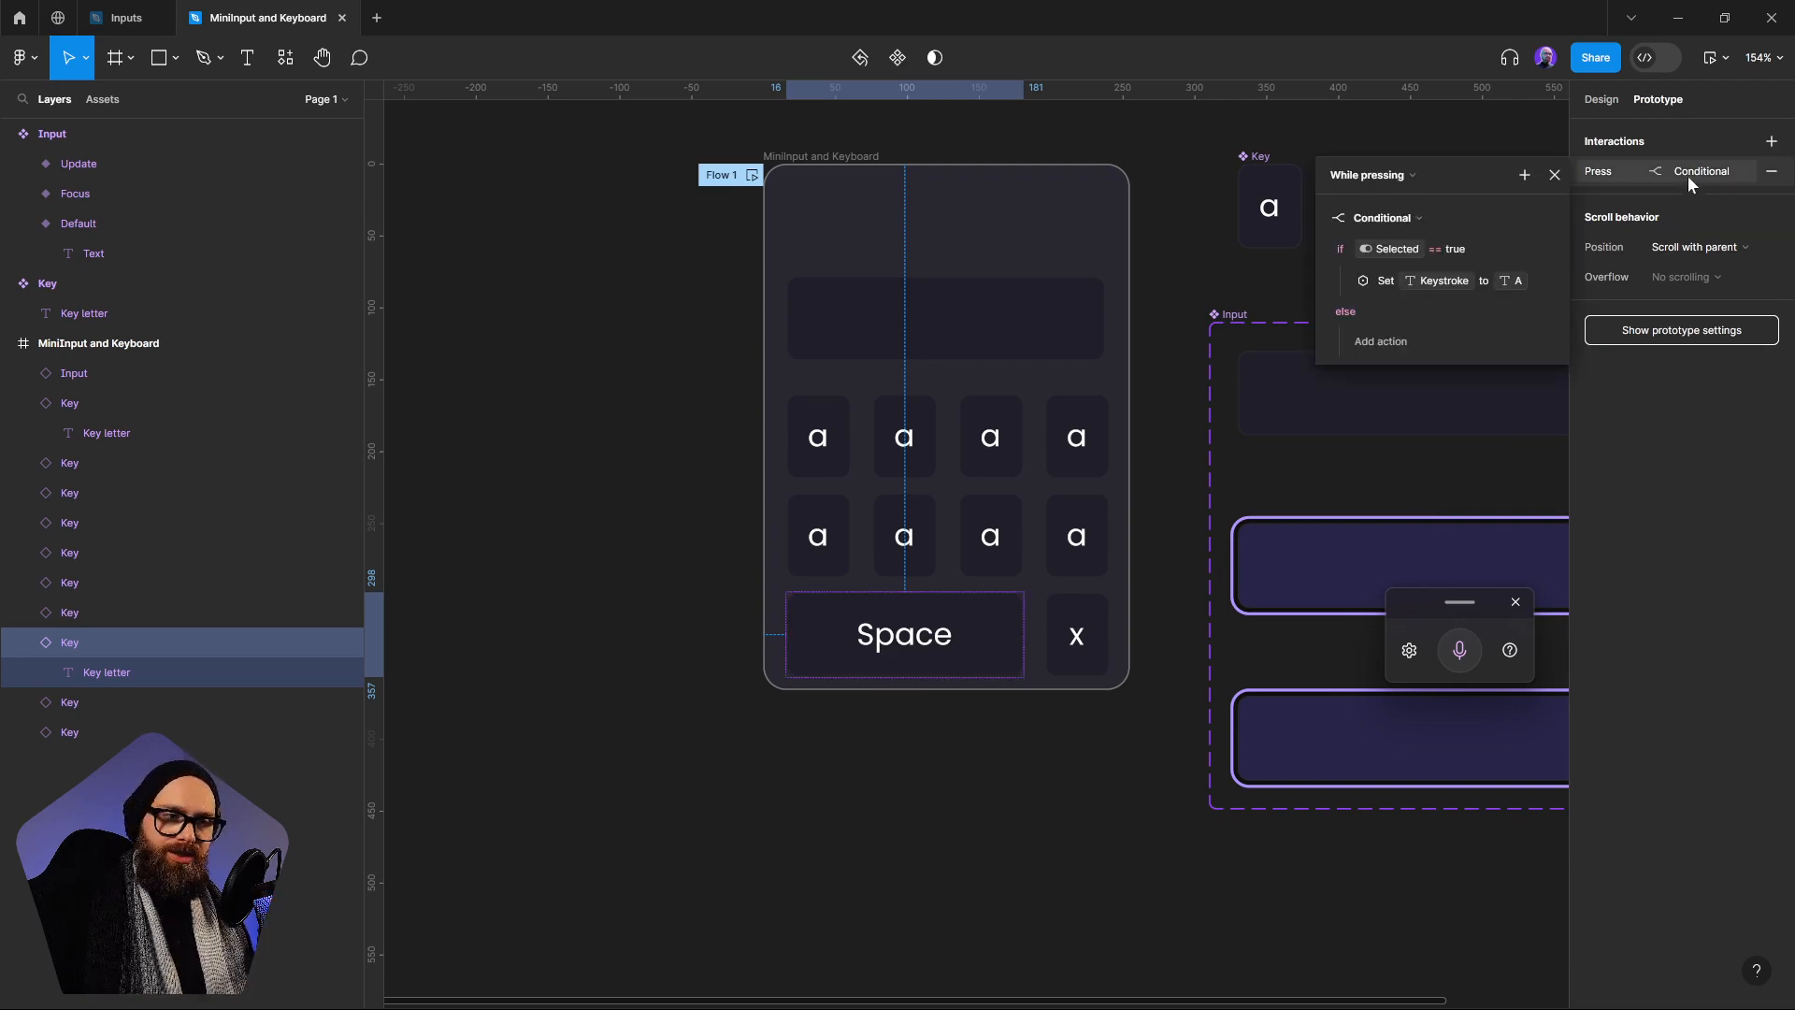
left_click(1523, 279)
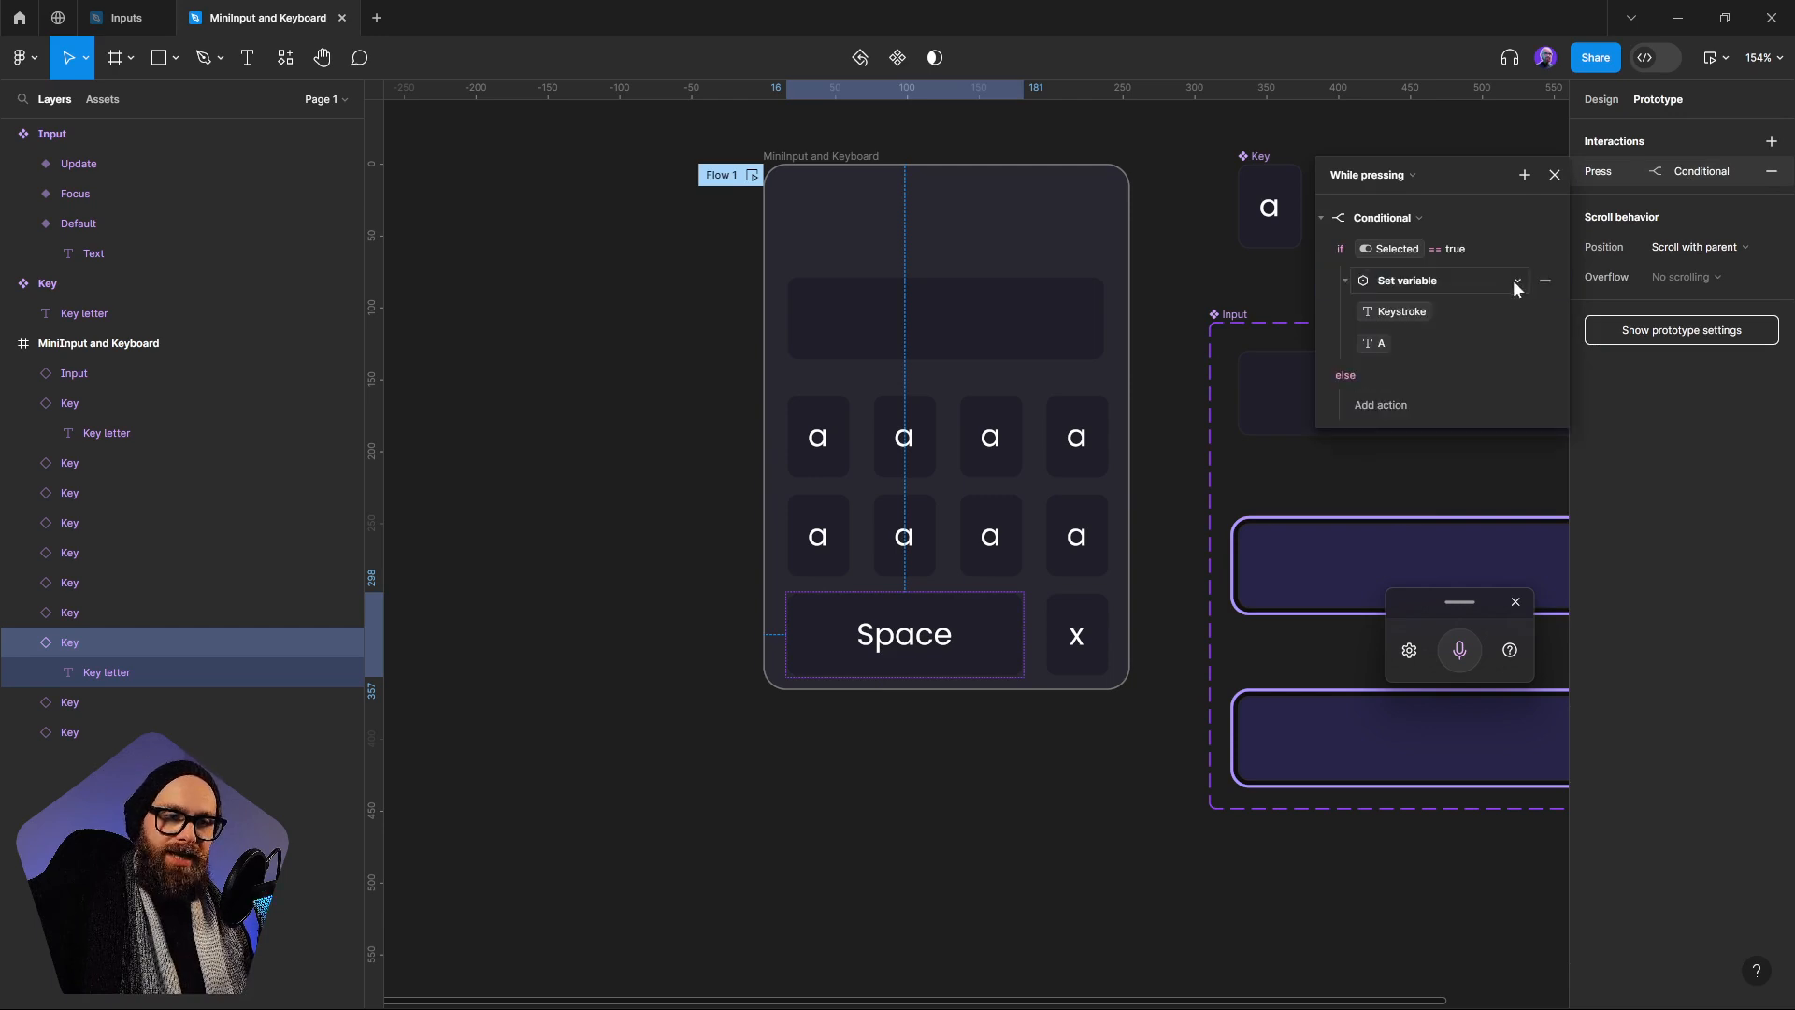
left_click(1378, 344)
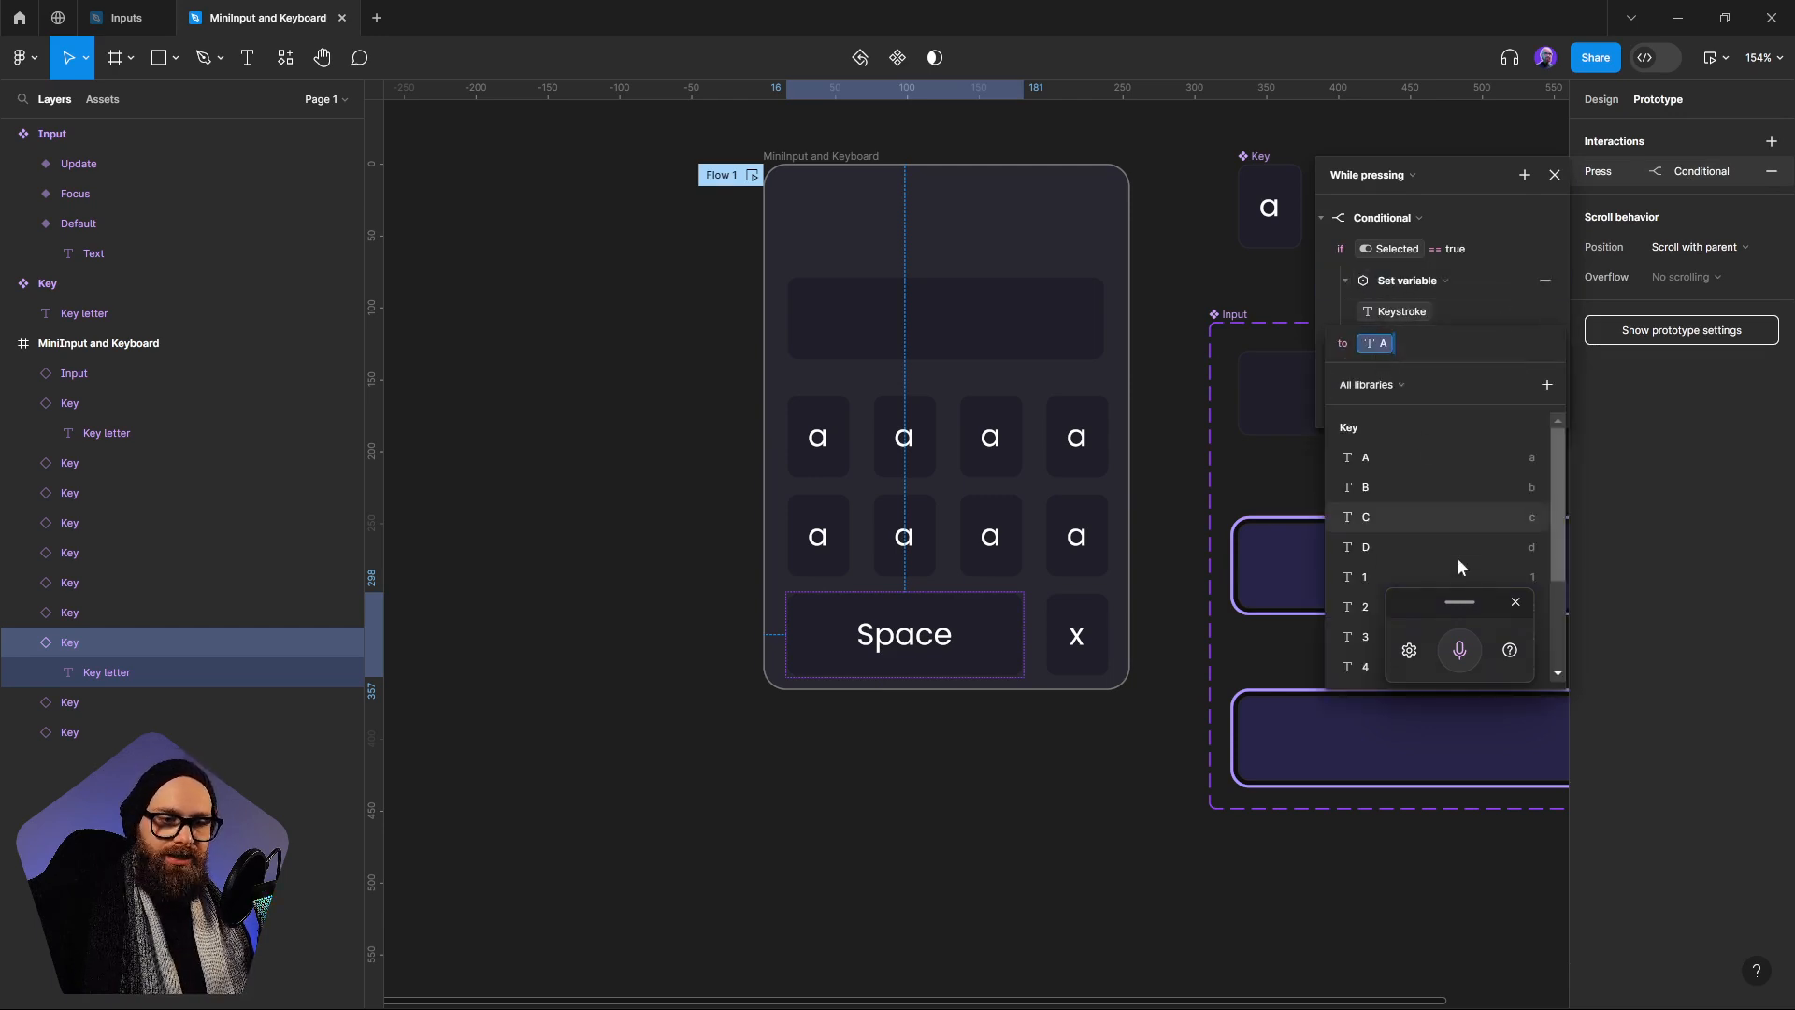
left_click_drag(1461, 618, 1358, 771)
left_click_drag(1558, 477, 1559, 590)
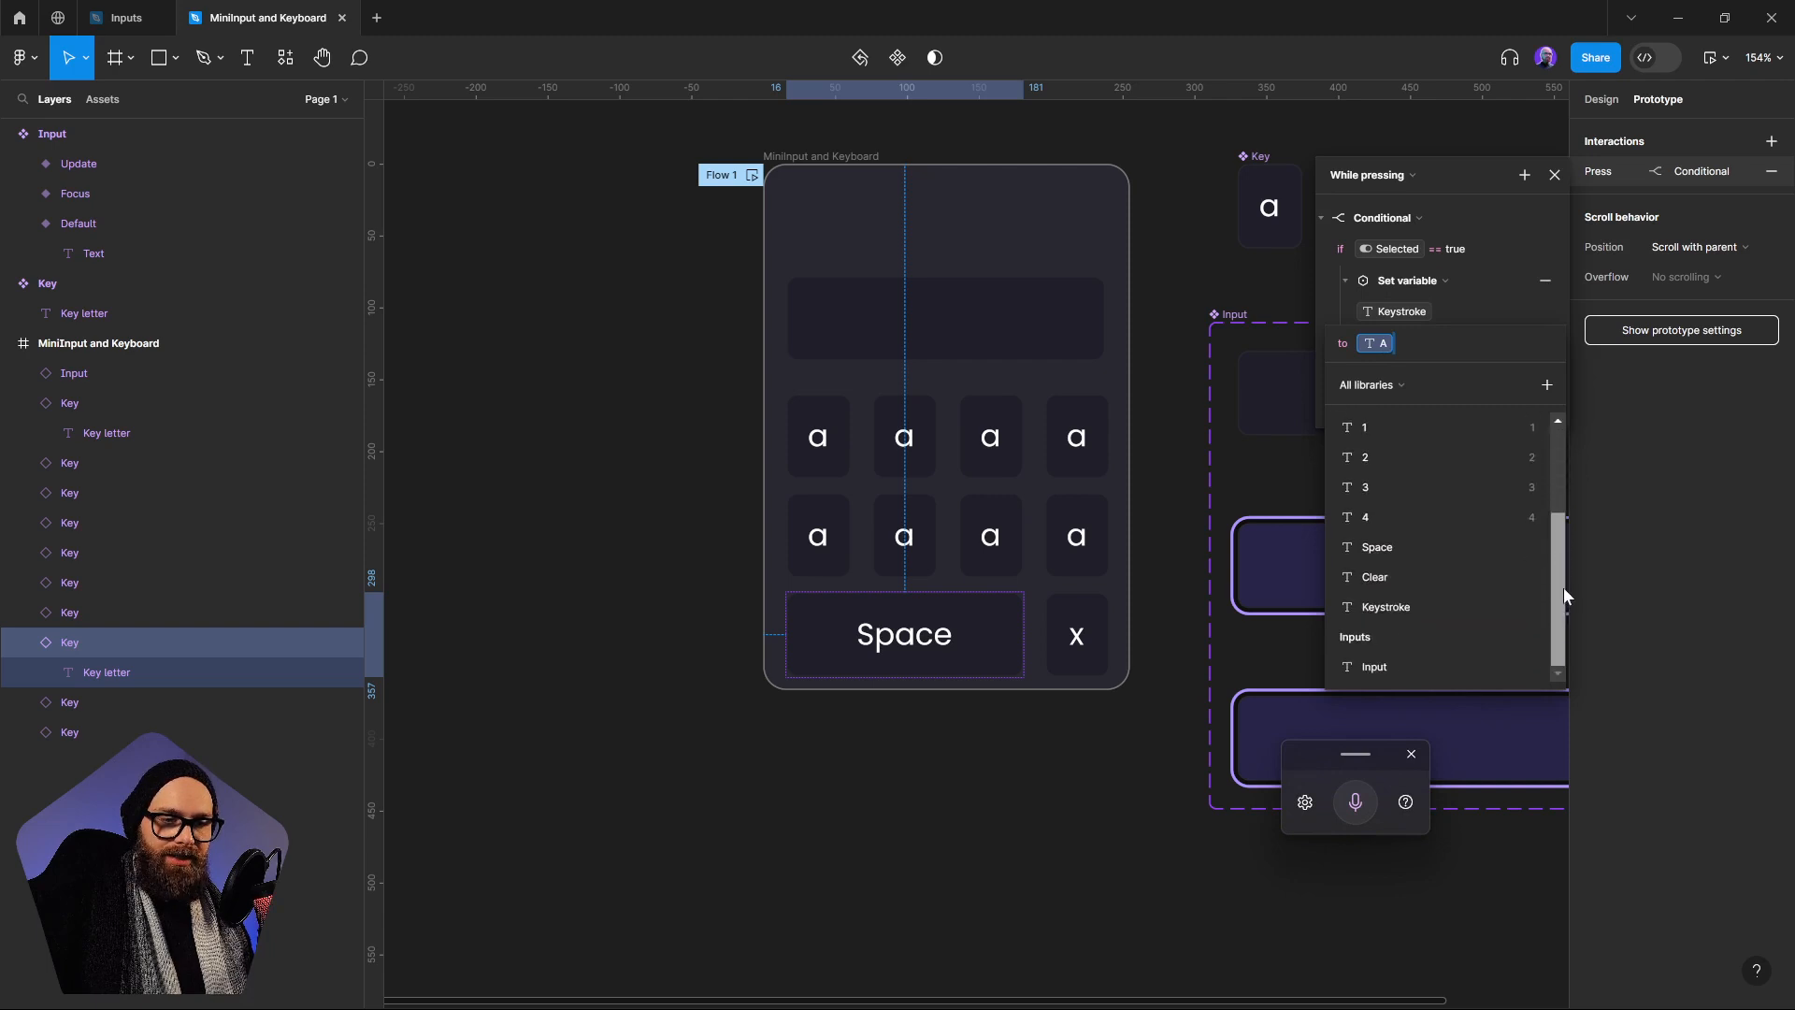
left_click(1424, 575)
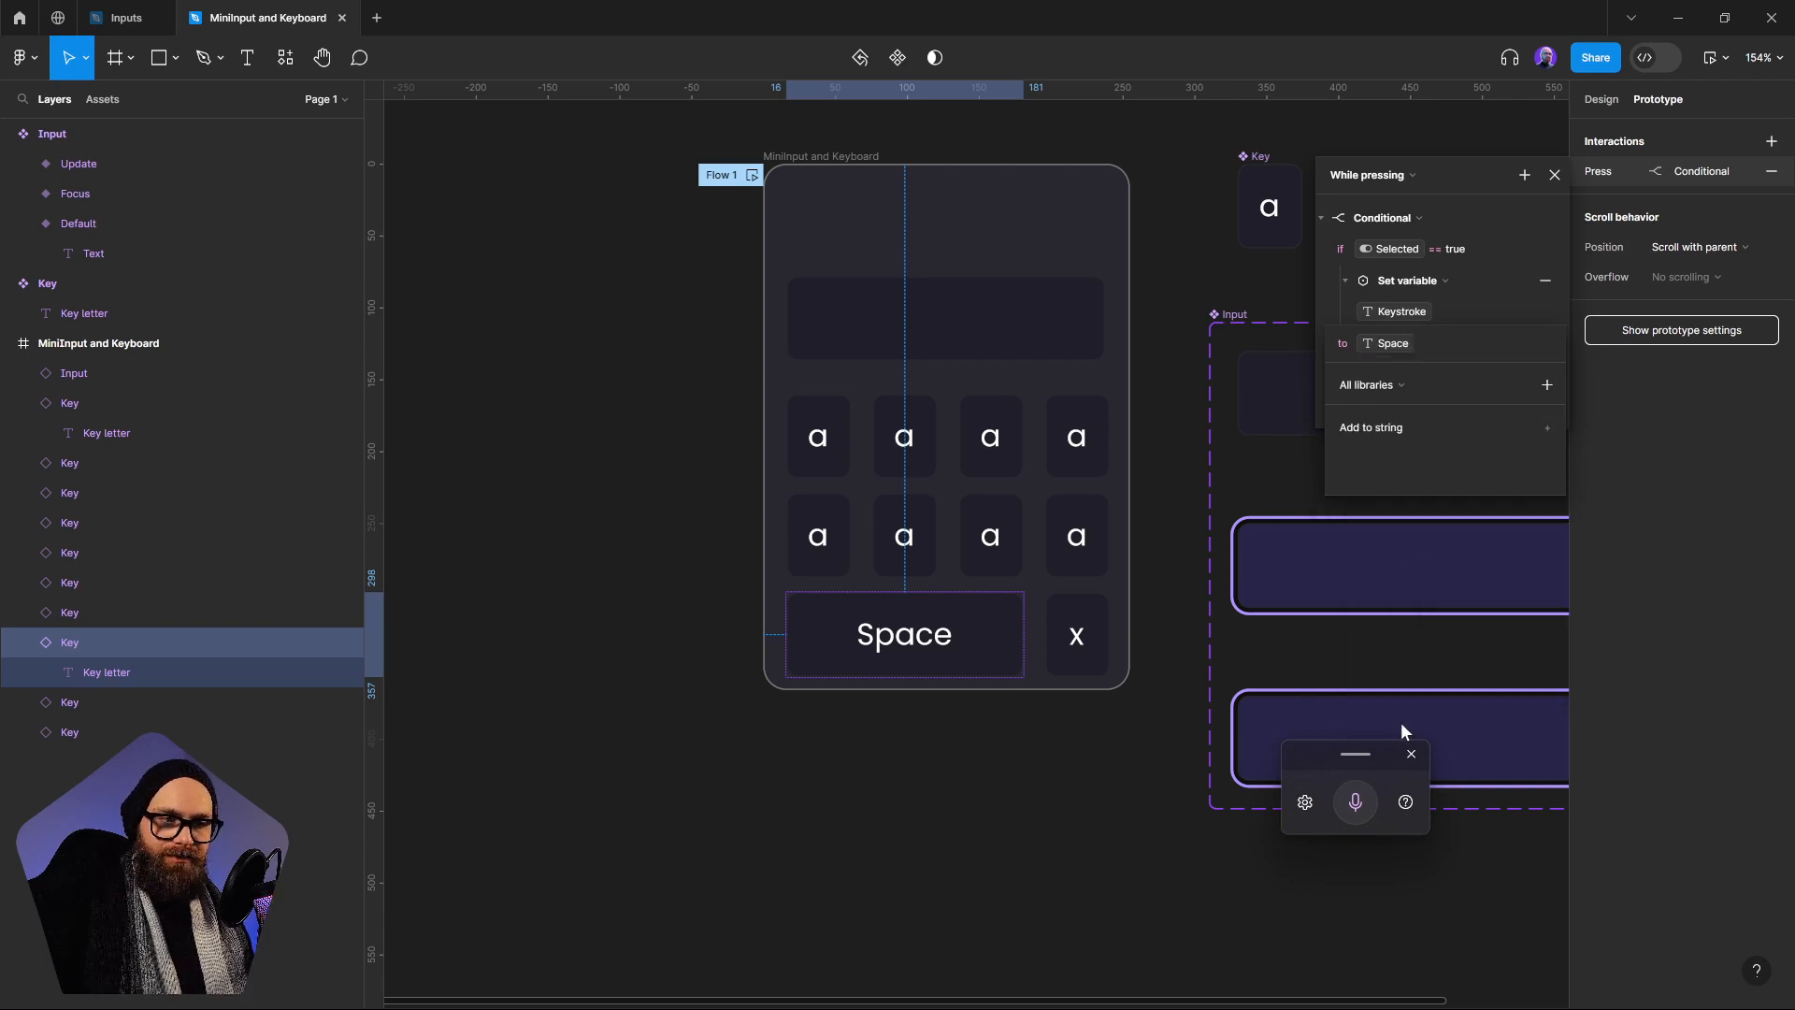
In the x key's While pressing conditional, replace the Keystroke action with one that sets the Input variable to the Clear variable
left_click(1093, 617)
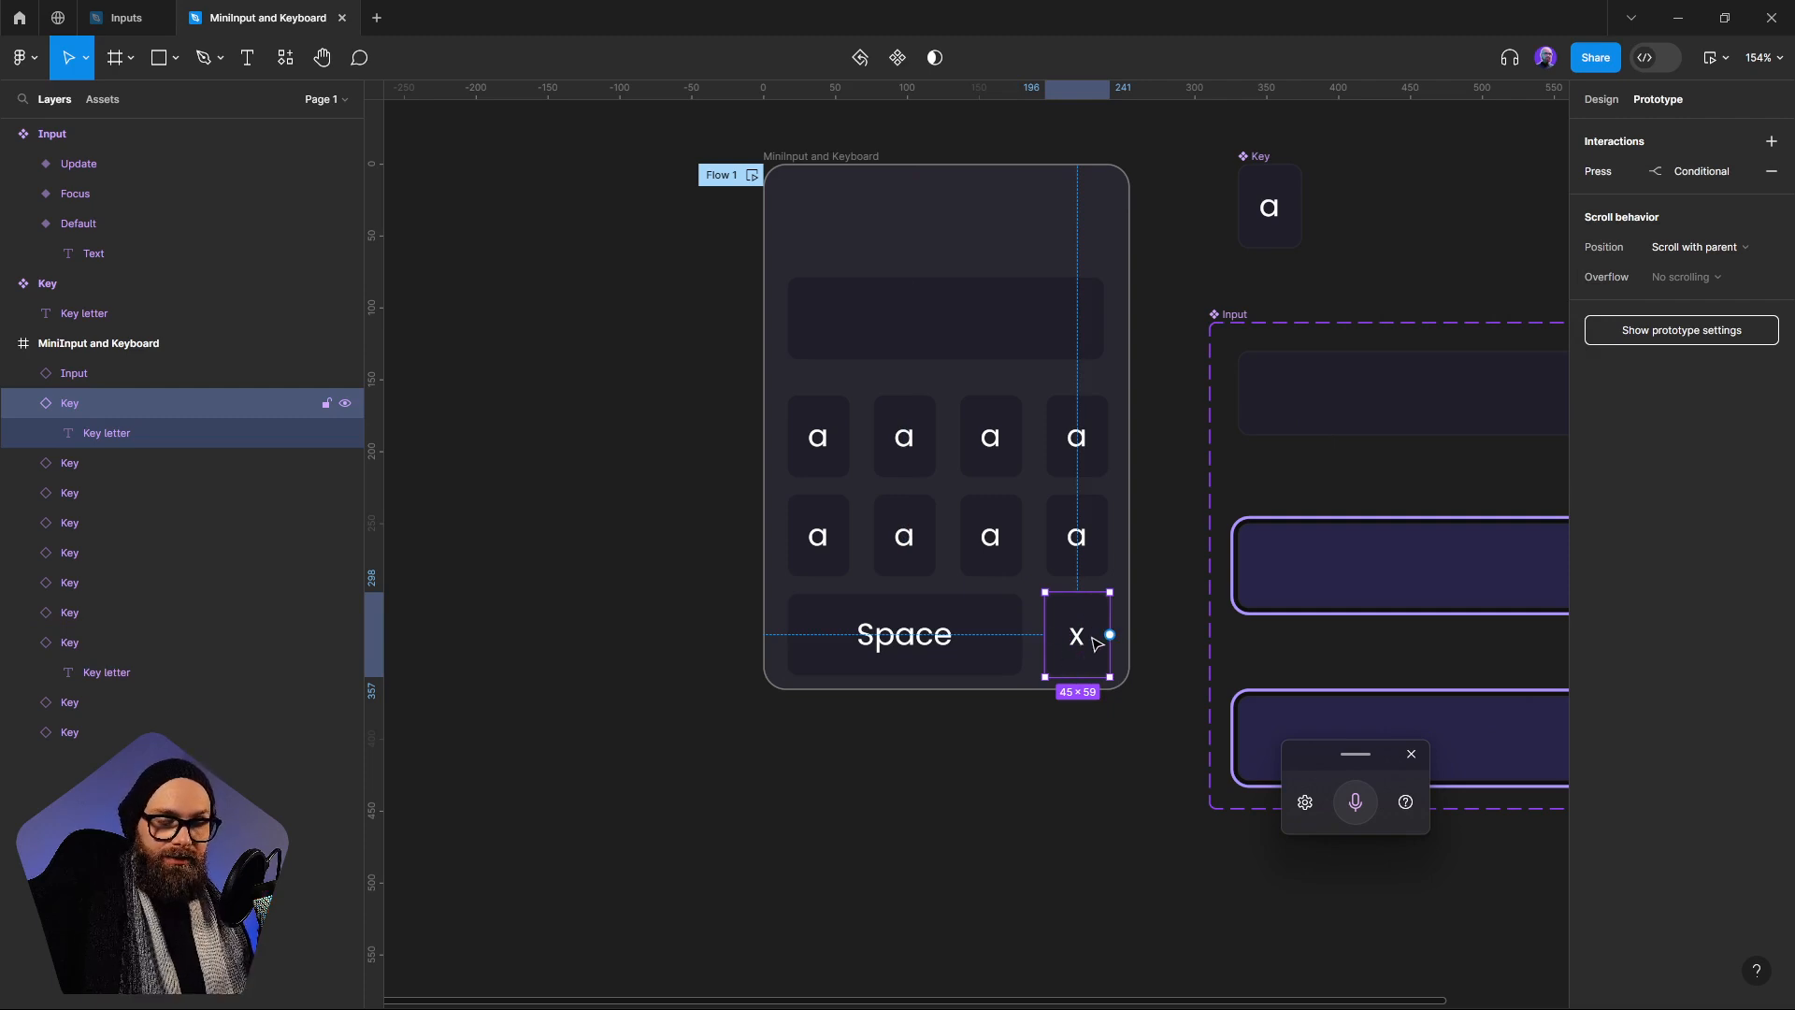
left_click(1683, 168)
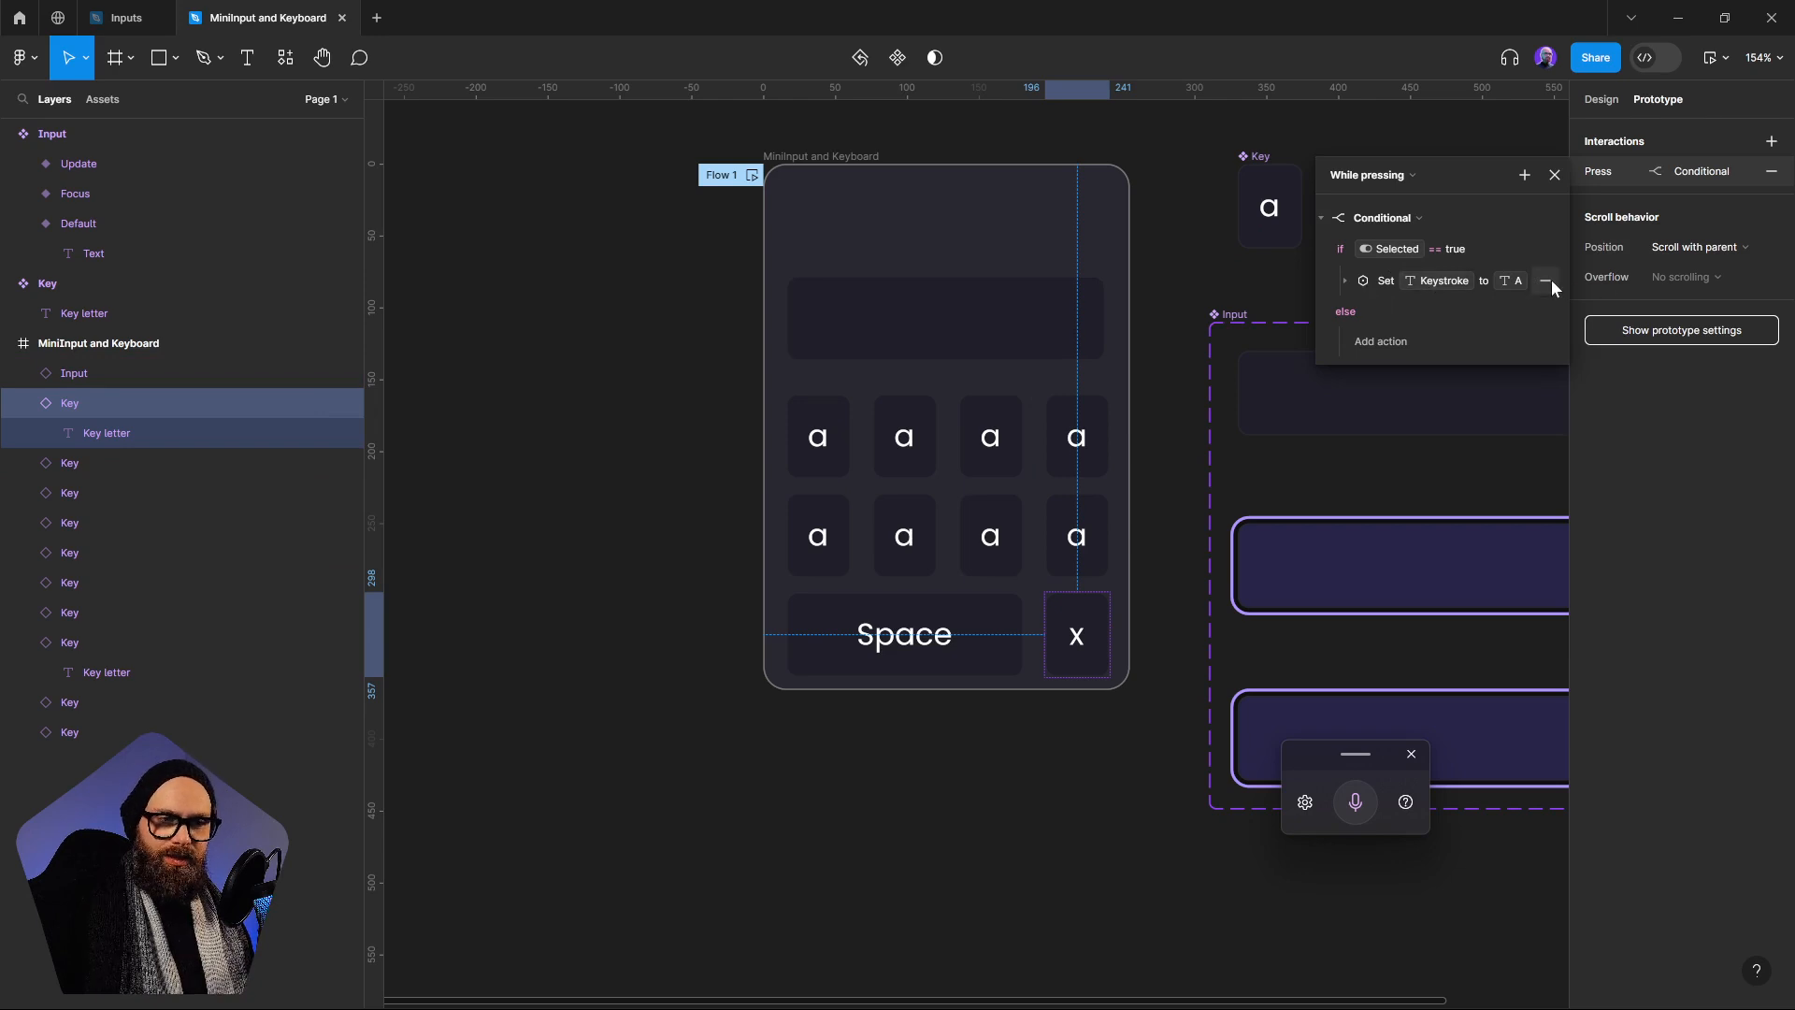
left_click(1546, 281)
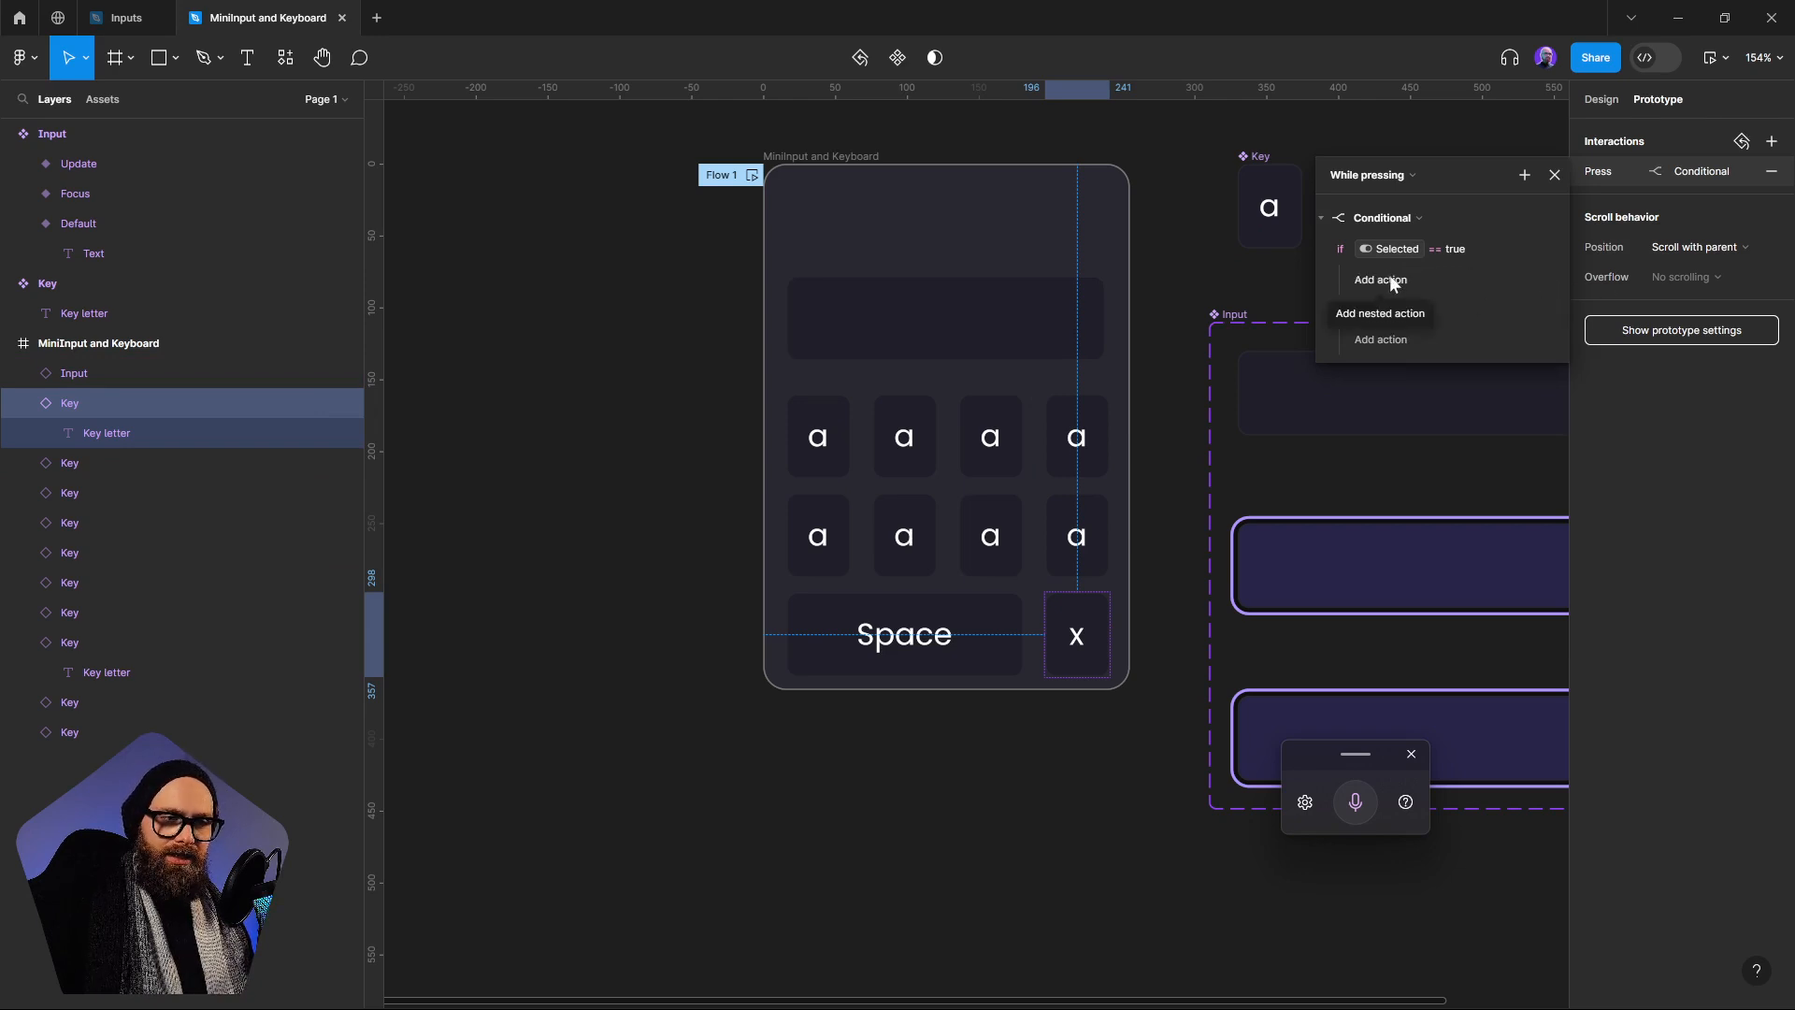
left_click(1389, 278)
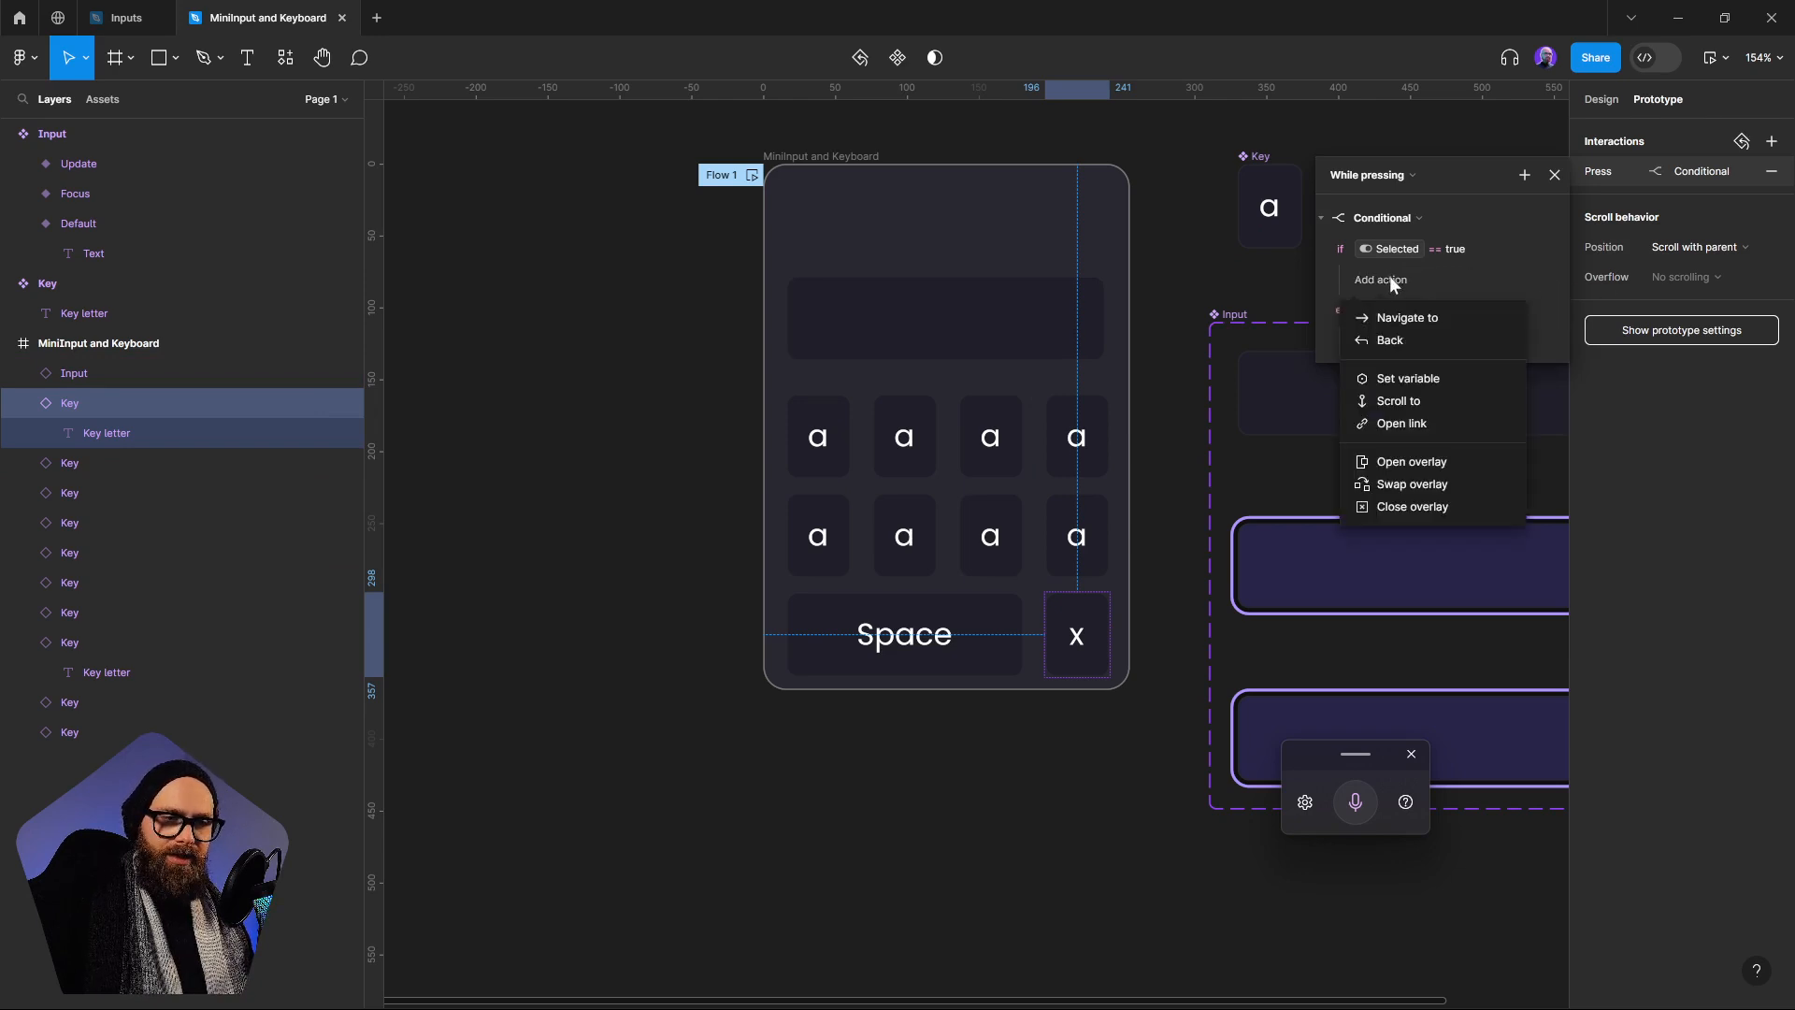
left_click(1422, 379)
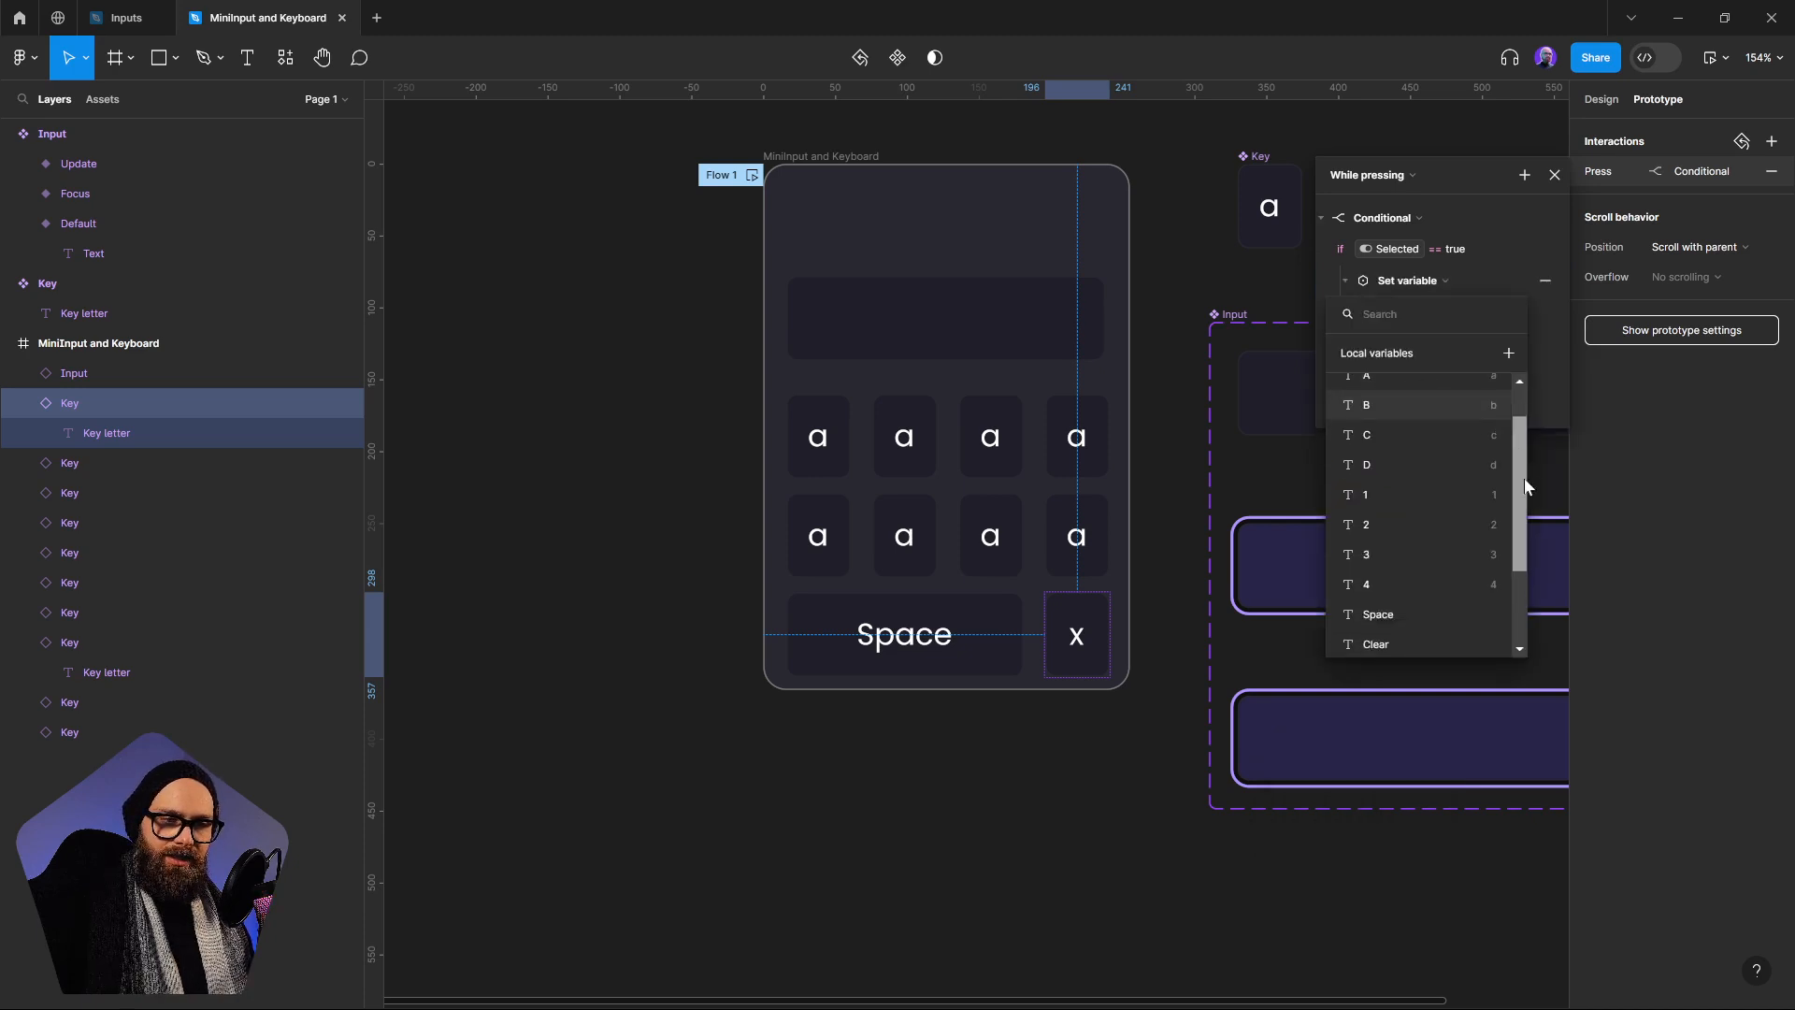
left_click_drag(1524, 478, 1530, 539)
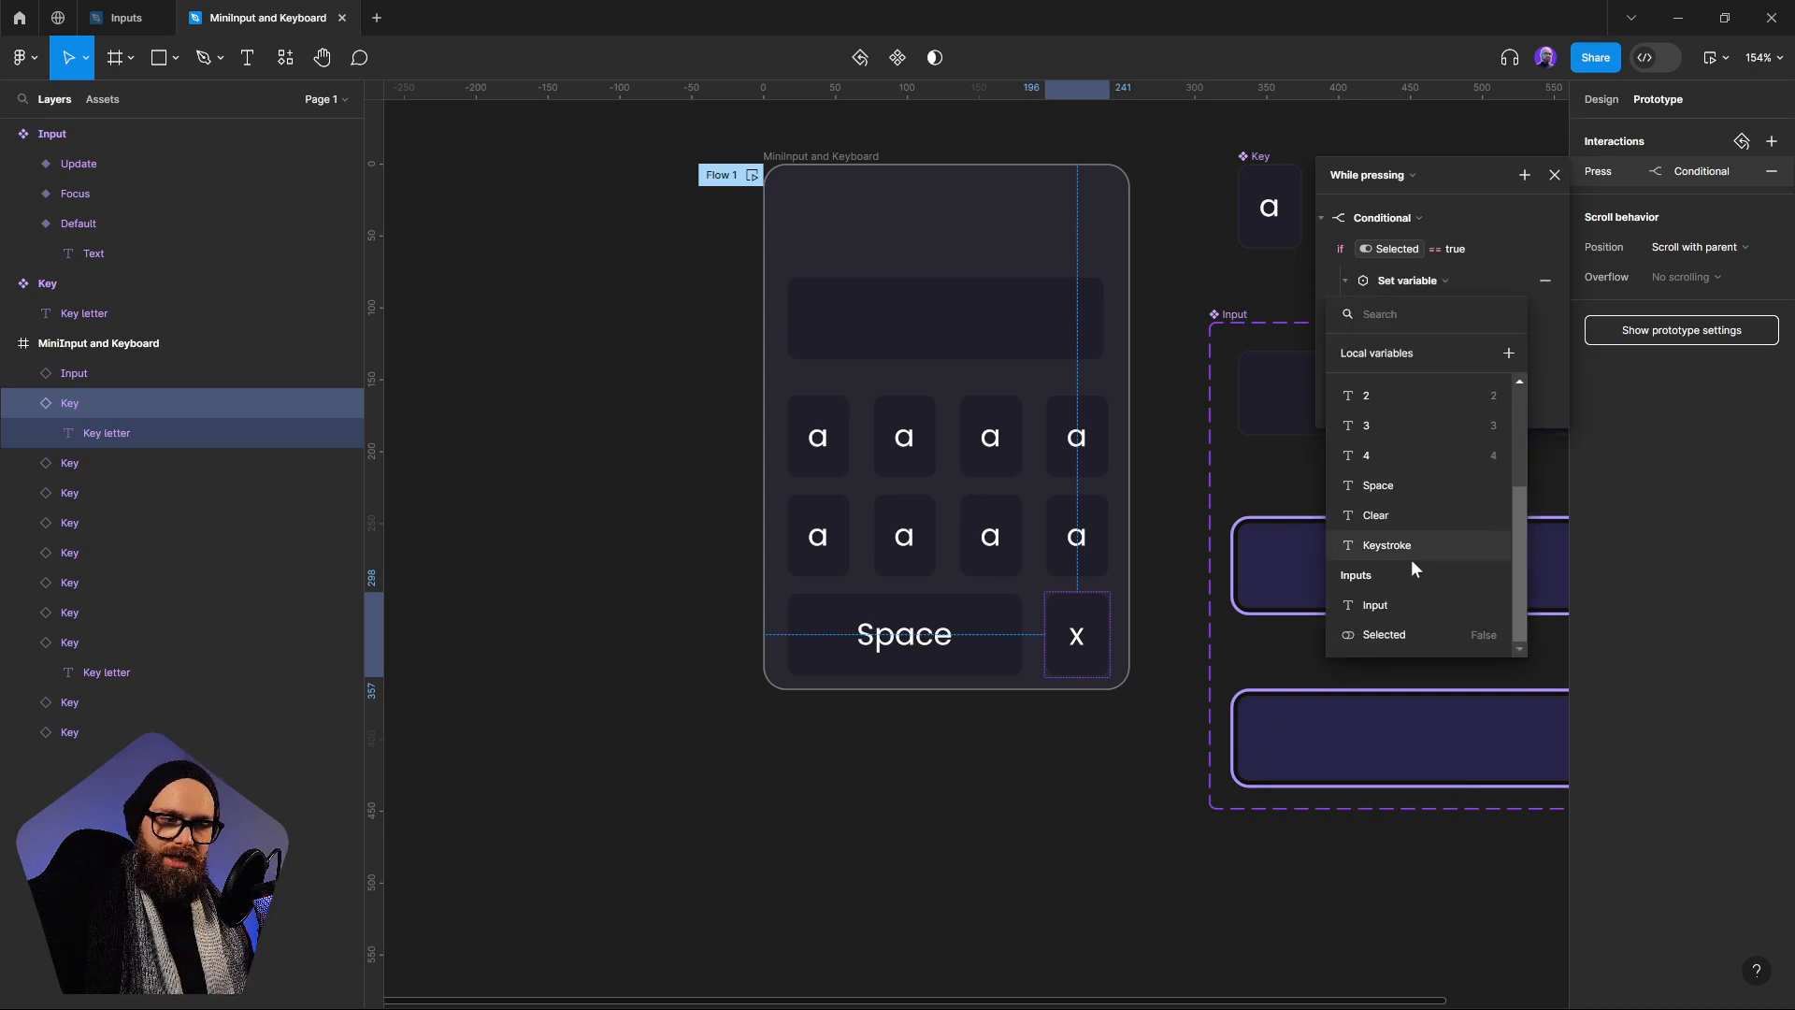
left_click(1364, 606)
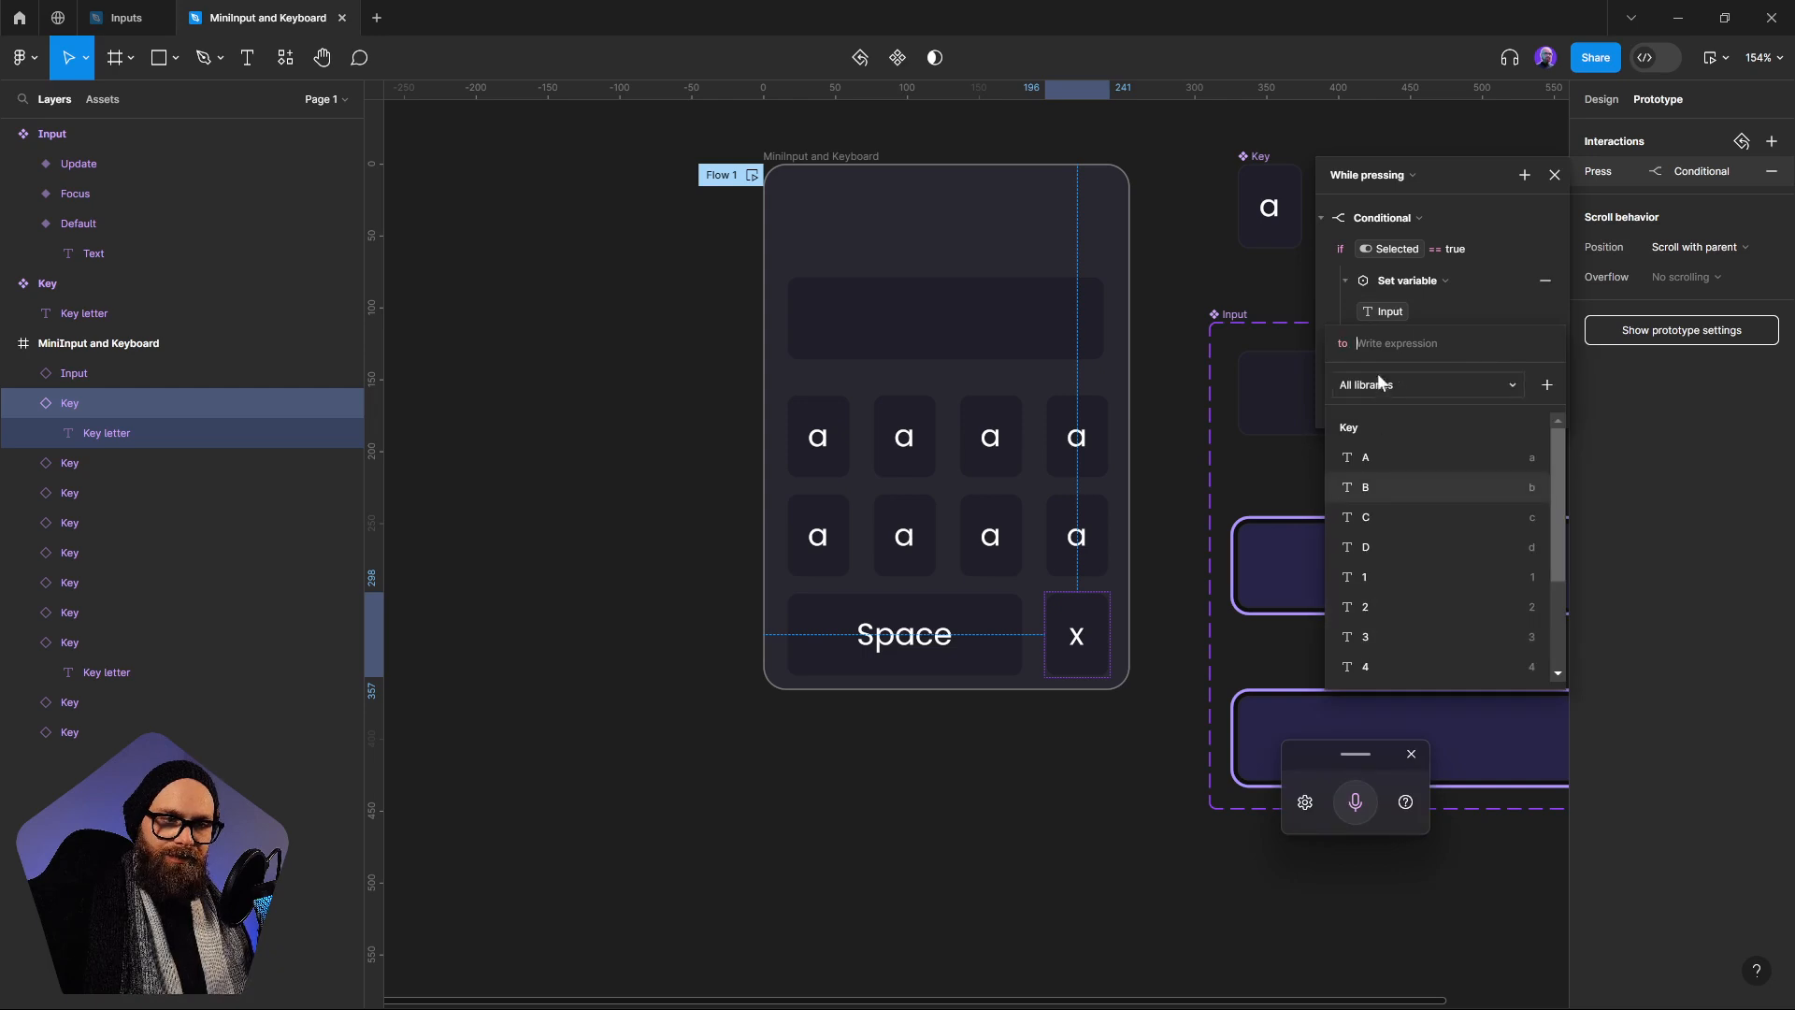
left_click_drag(1562, 478, 1564, 565)
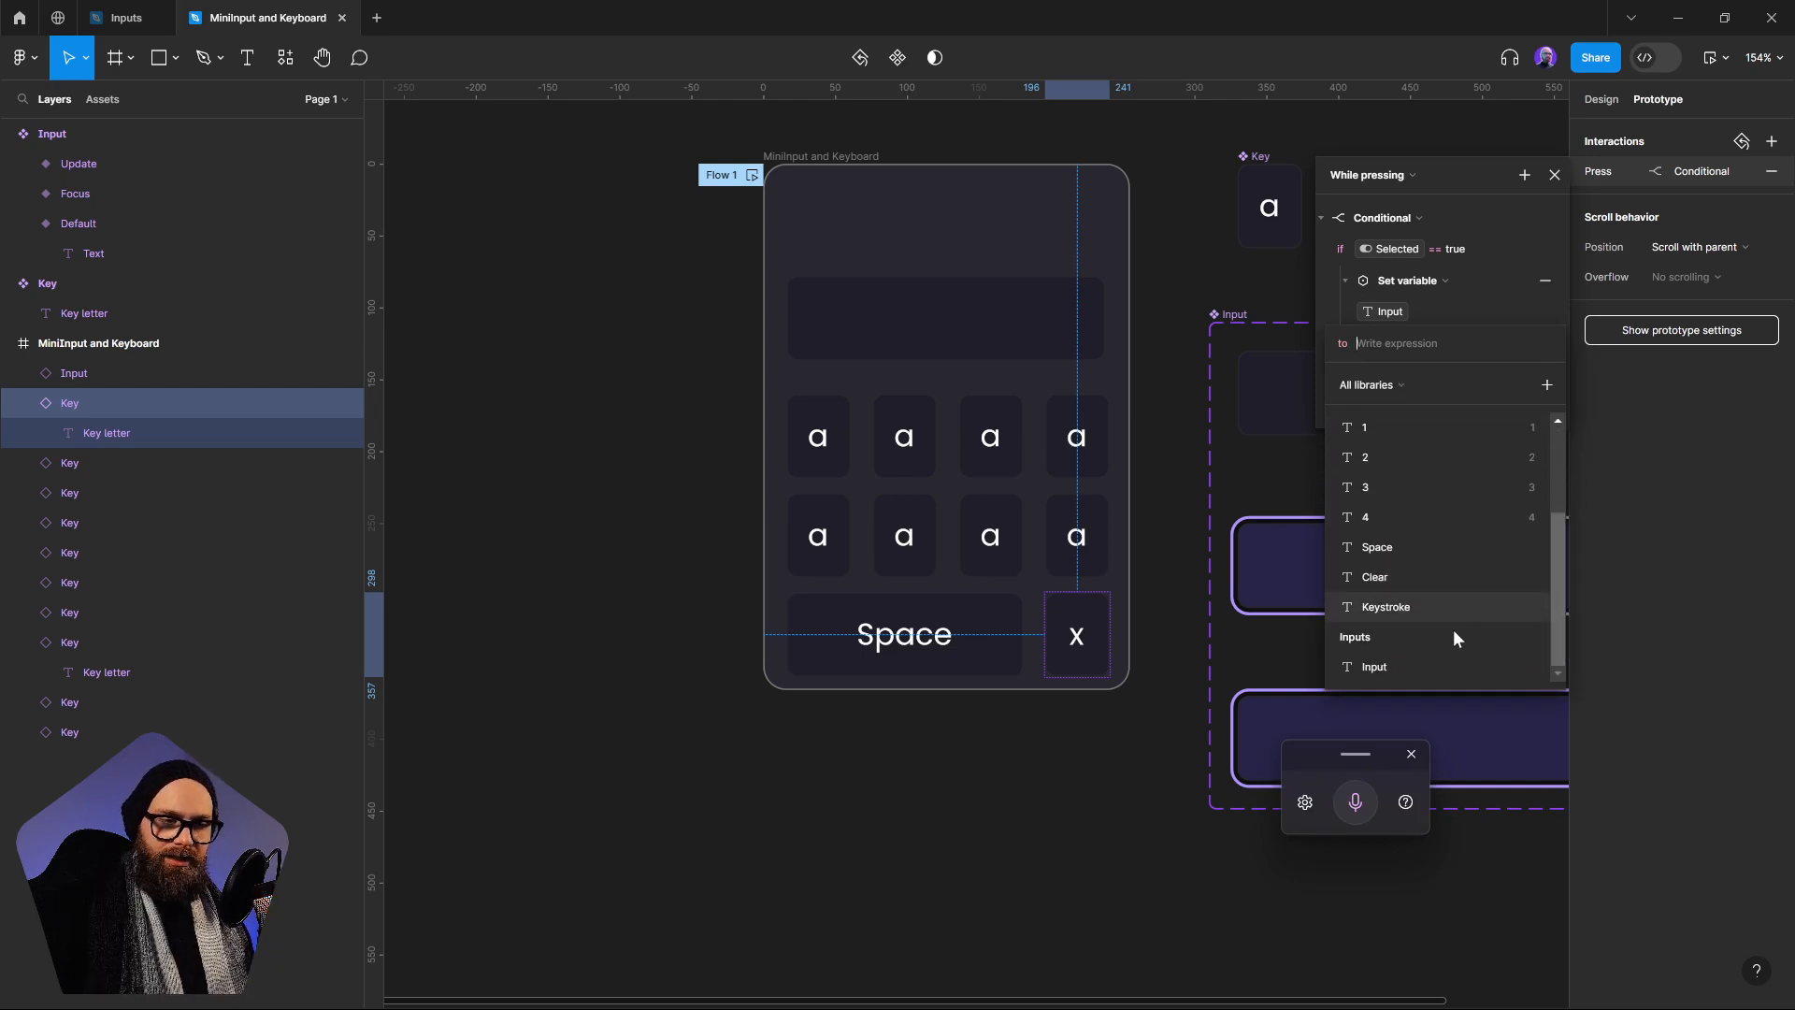
left_click(1389, 574)
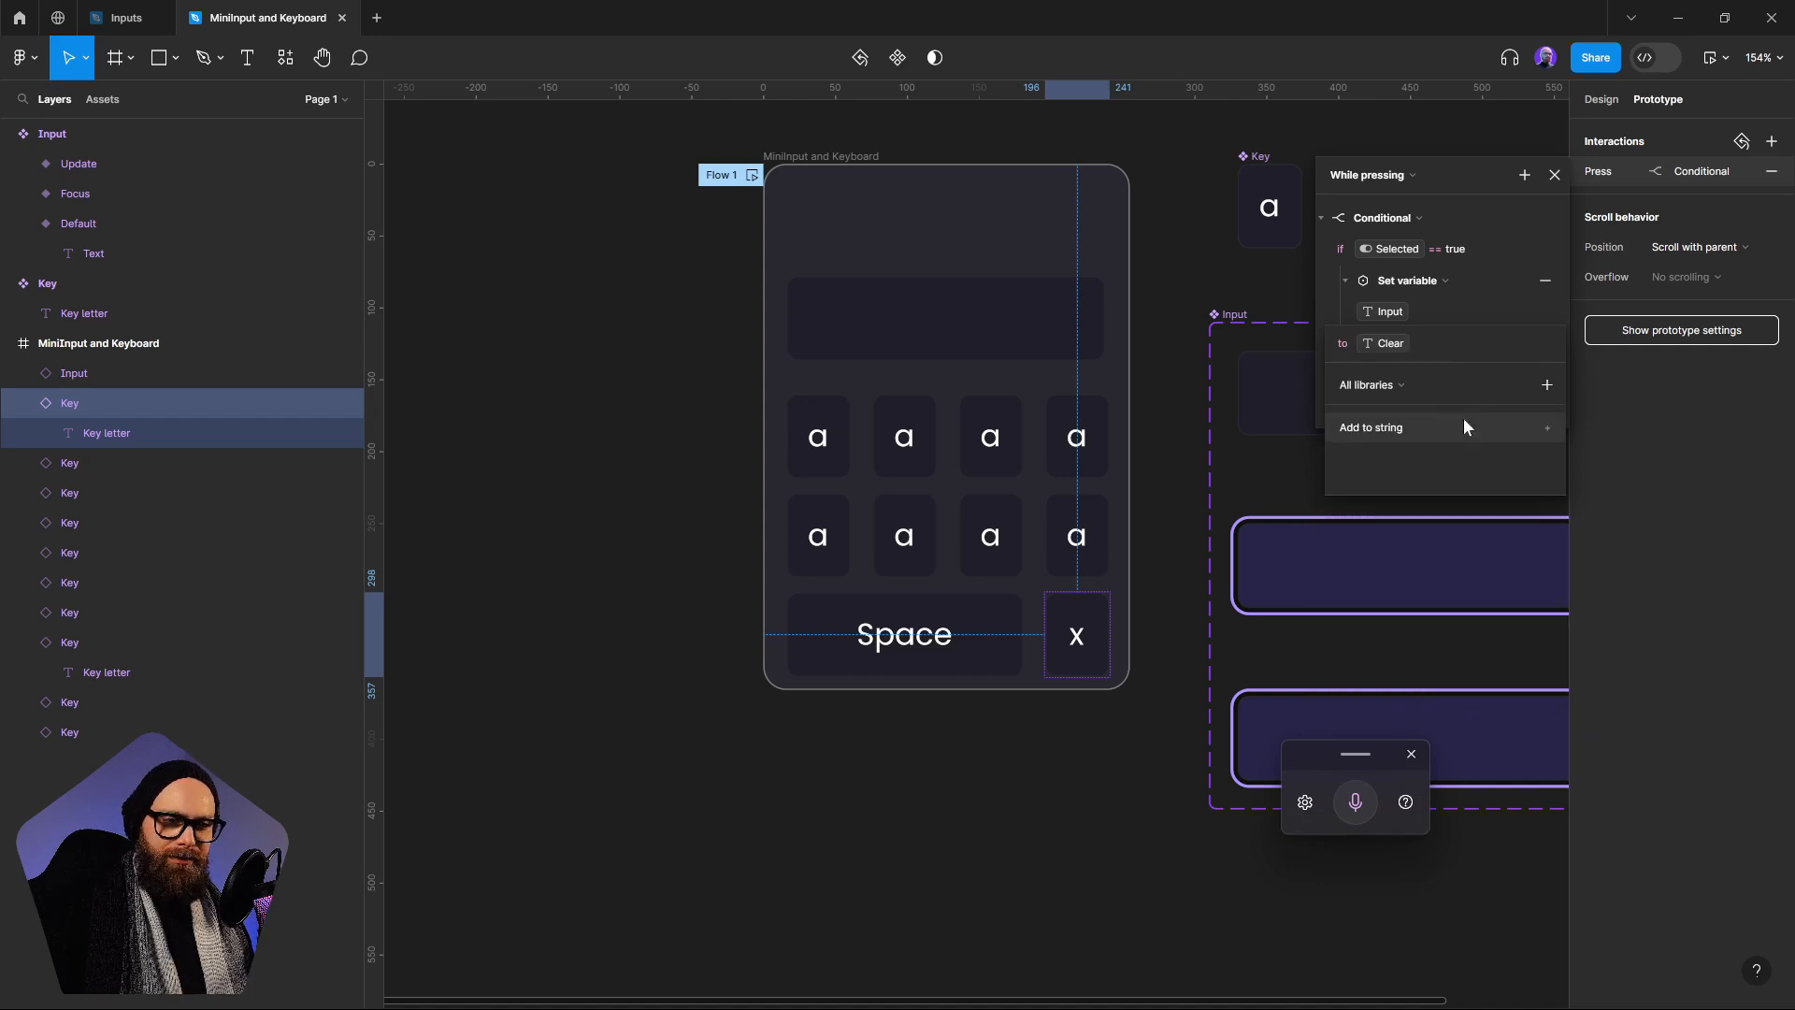
left_click(1143, 720)
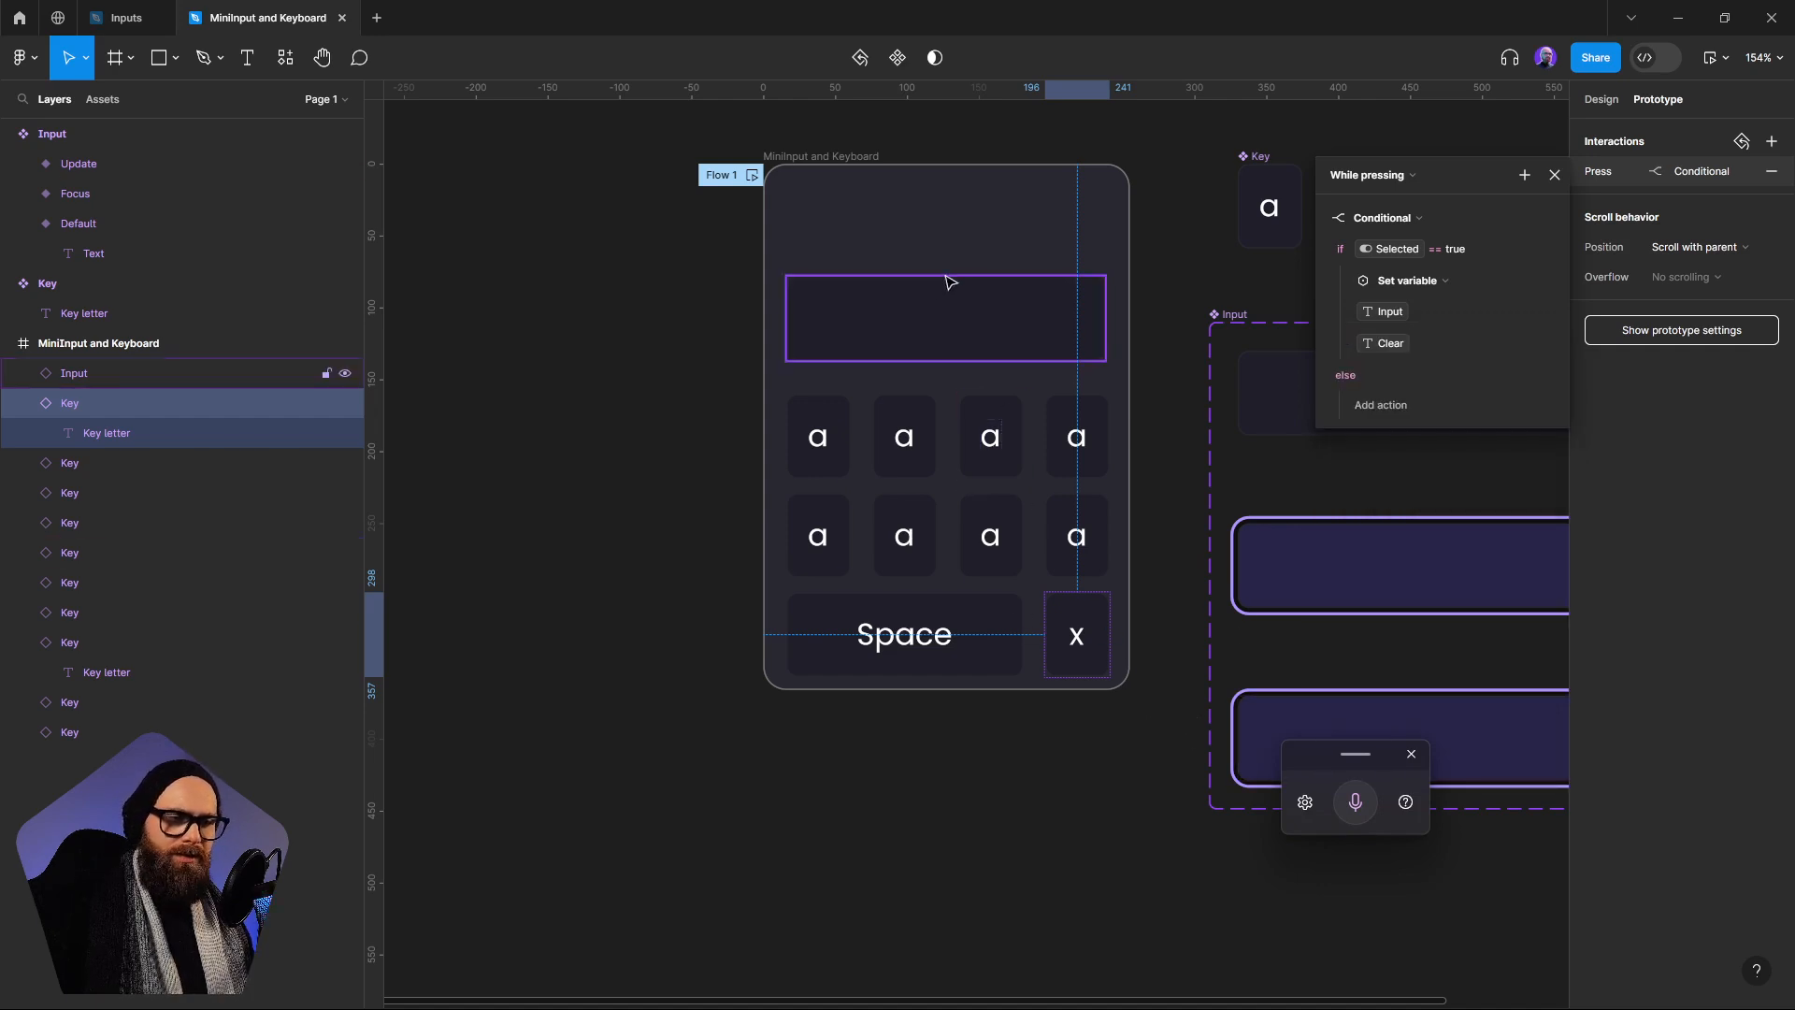
left_click(1554, 176)
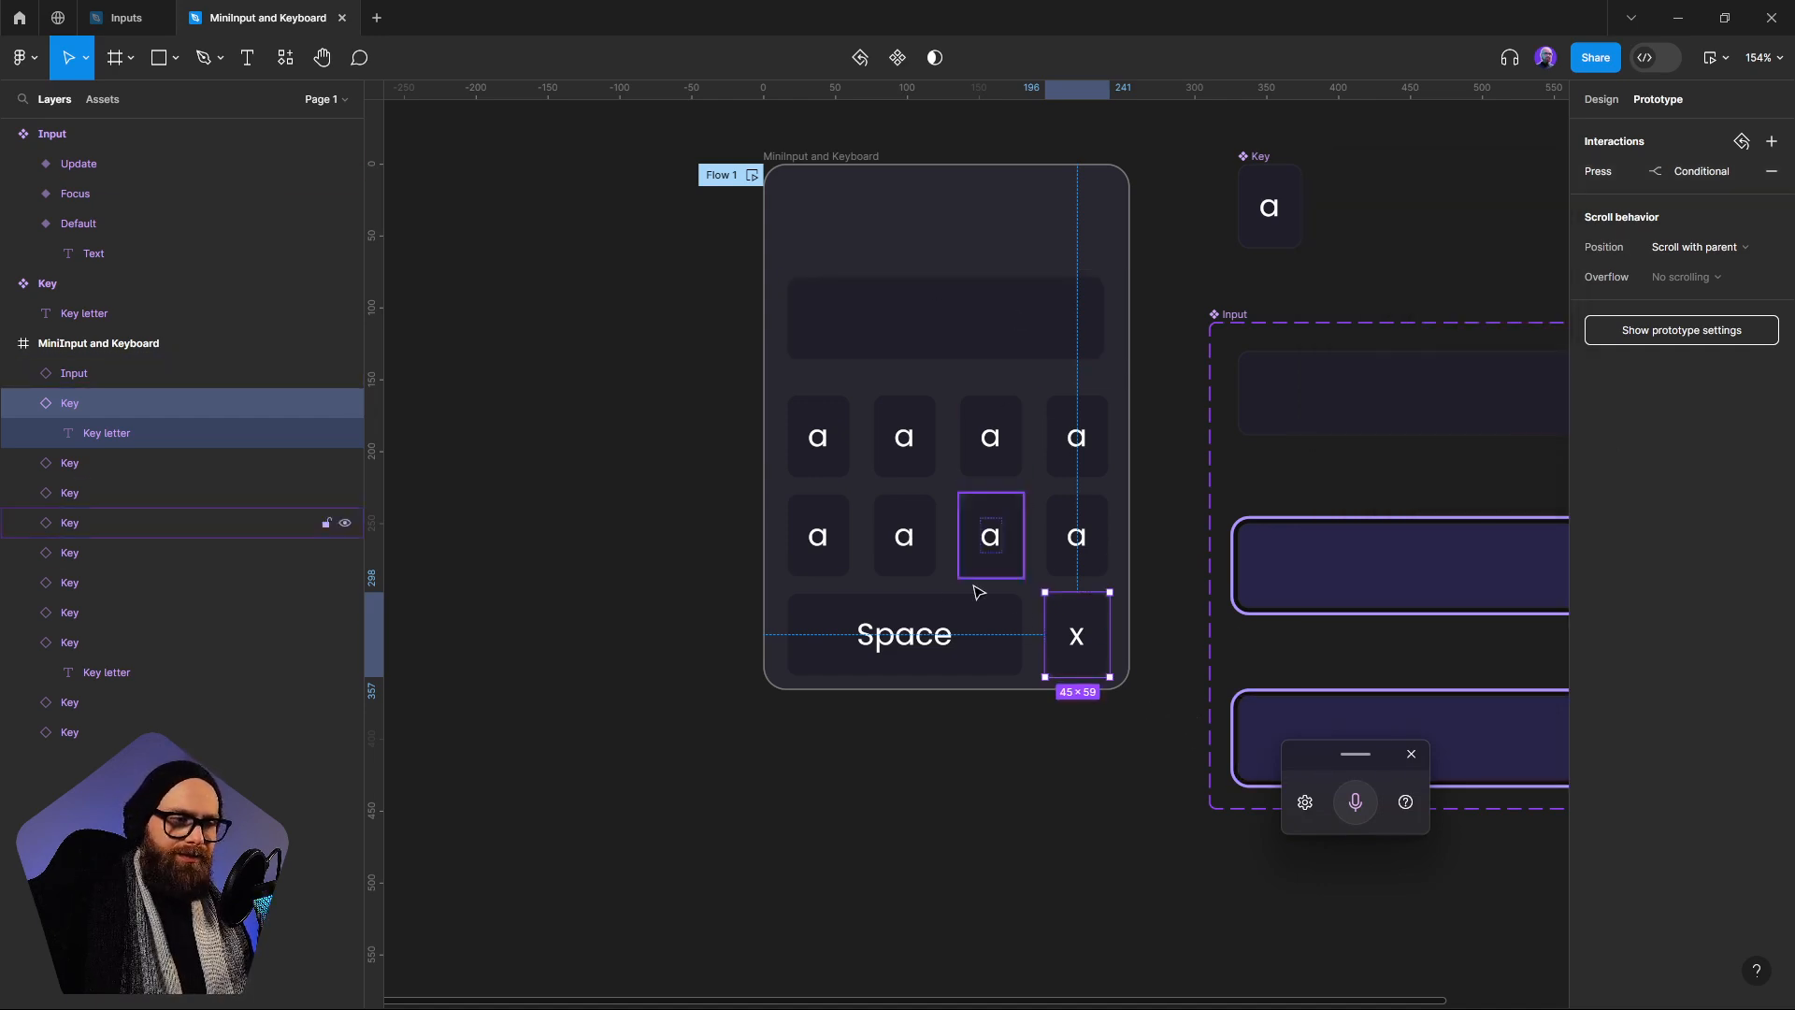
Link the labels of the second, third and fourth keys in the first row to the variables B, C and D
double_click(819, 437)
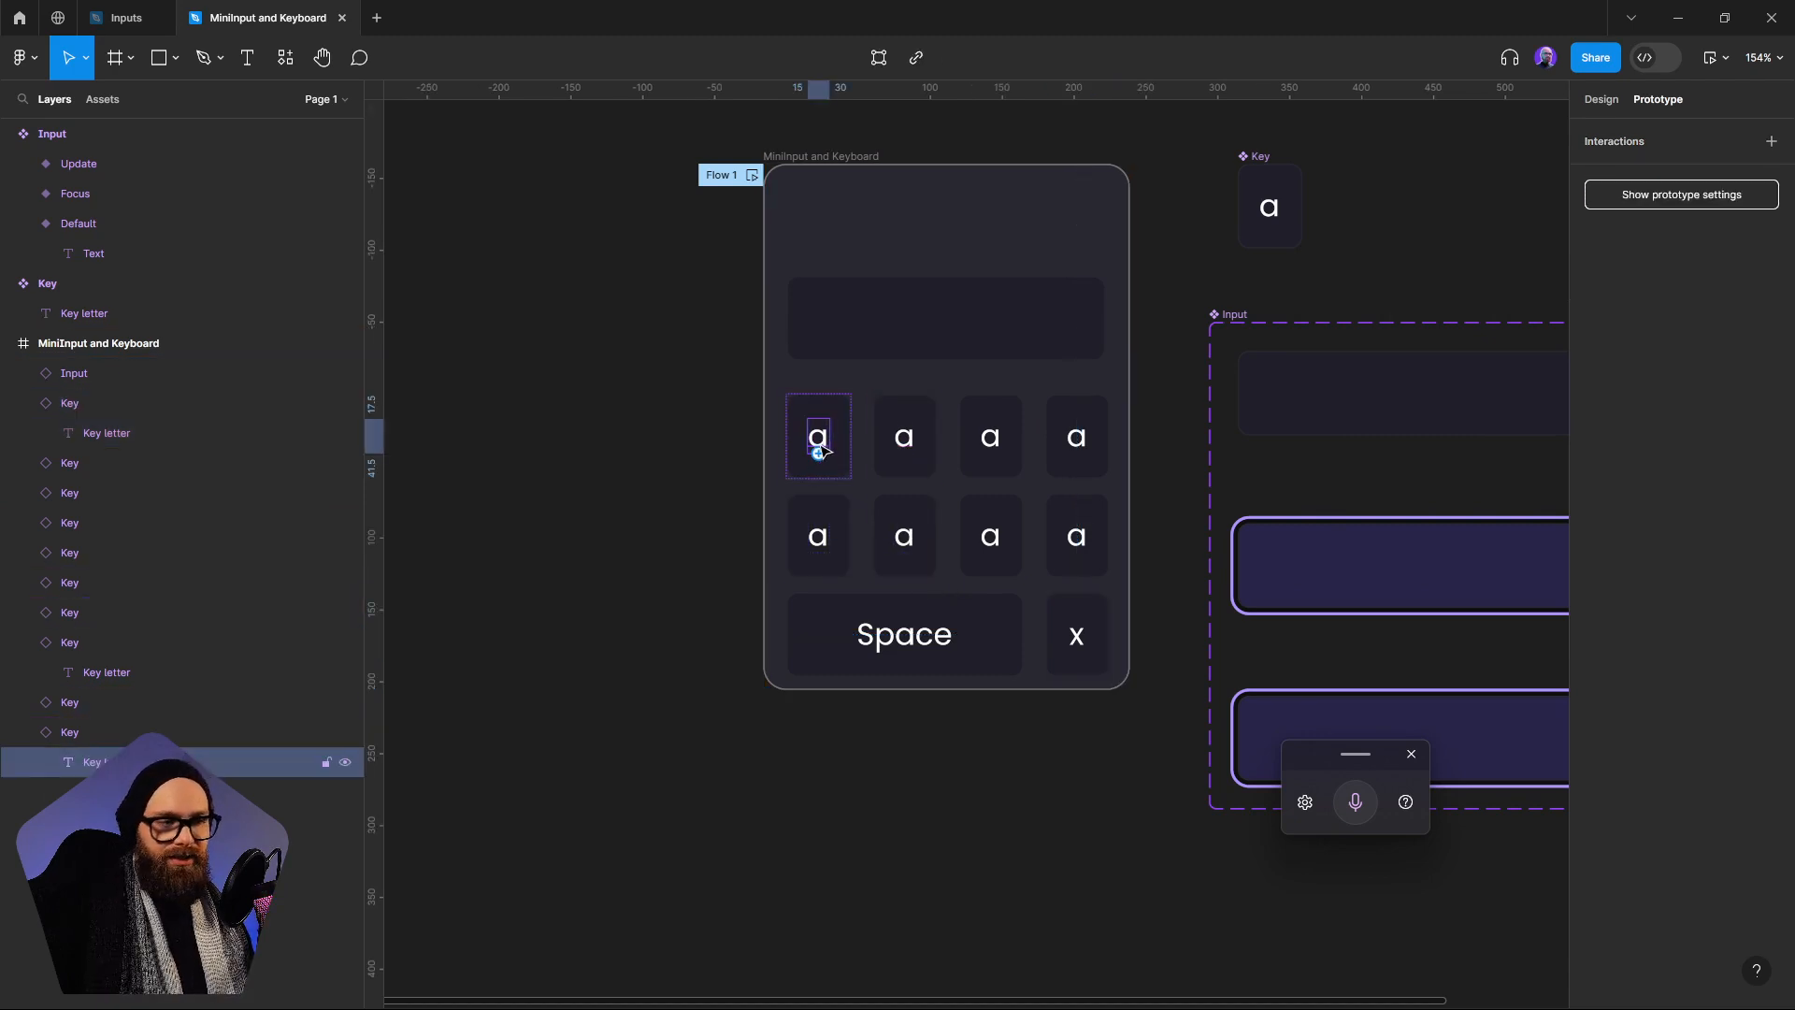
left_click(904, 438)
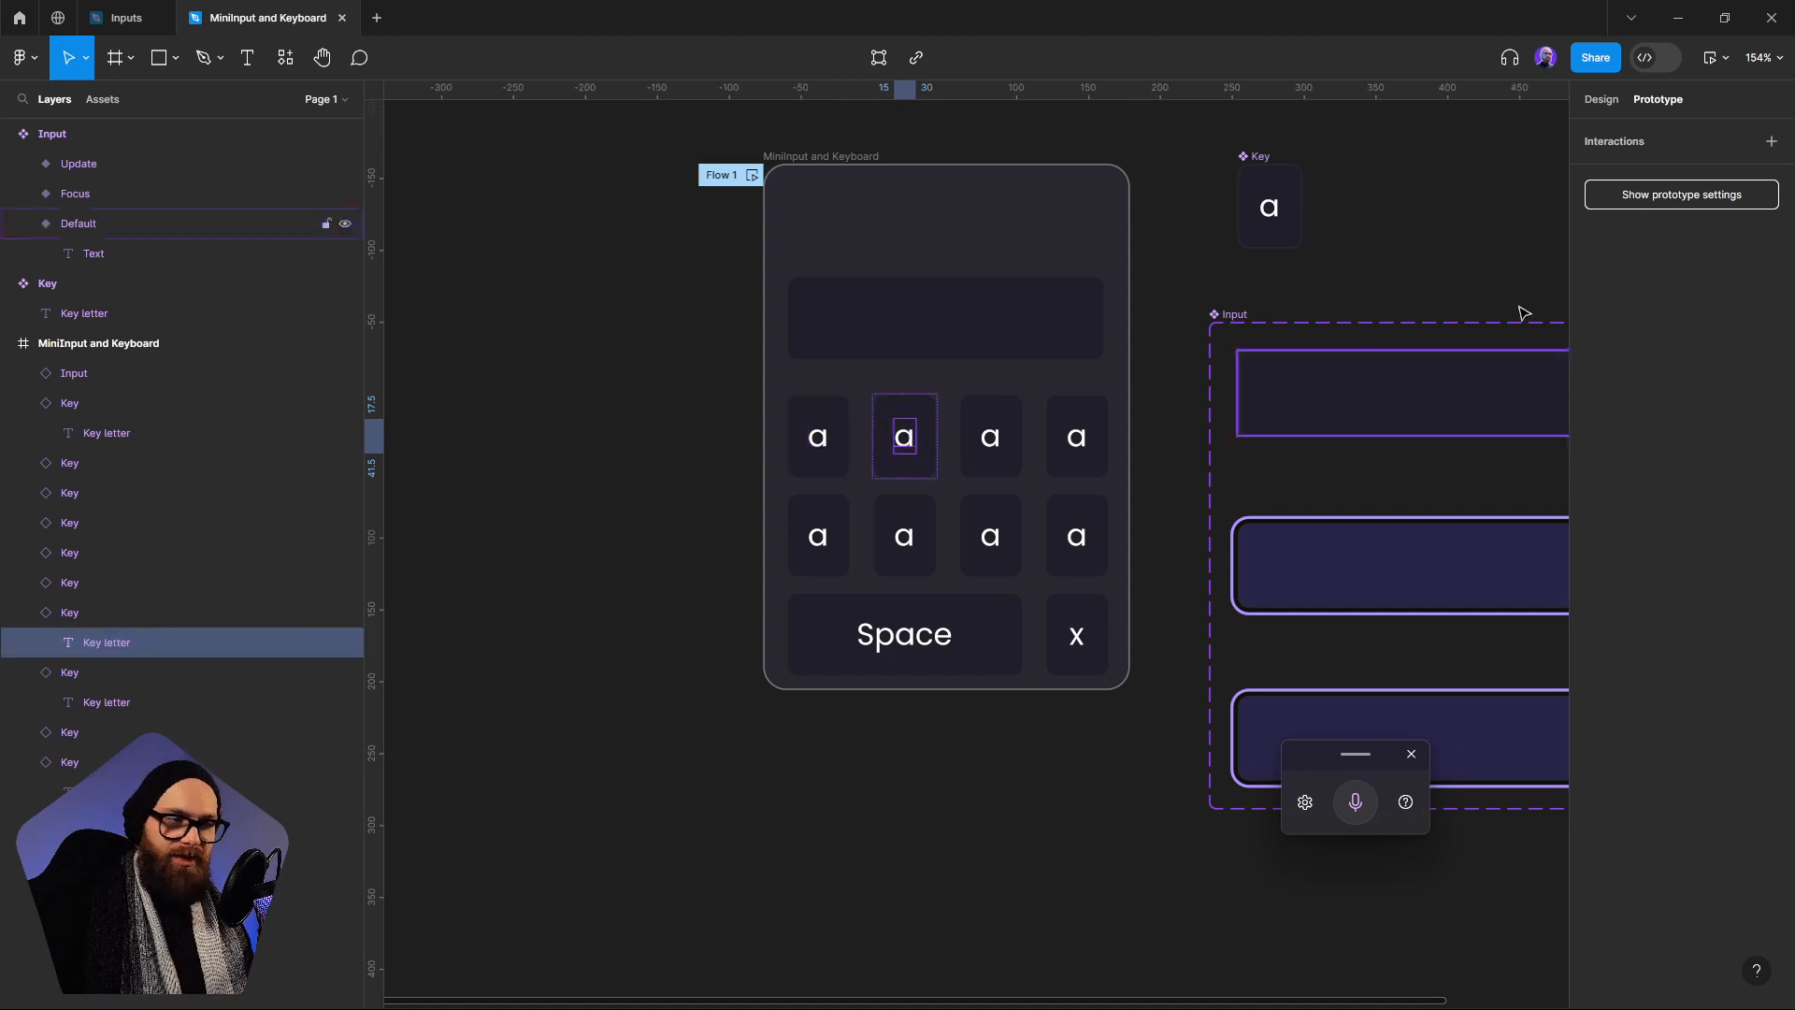
left_click(1602, 99)
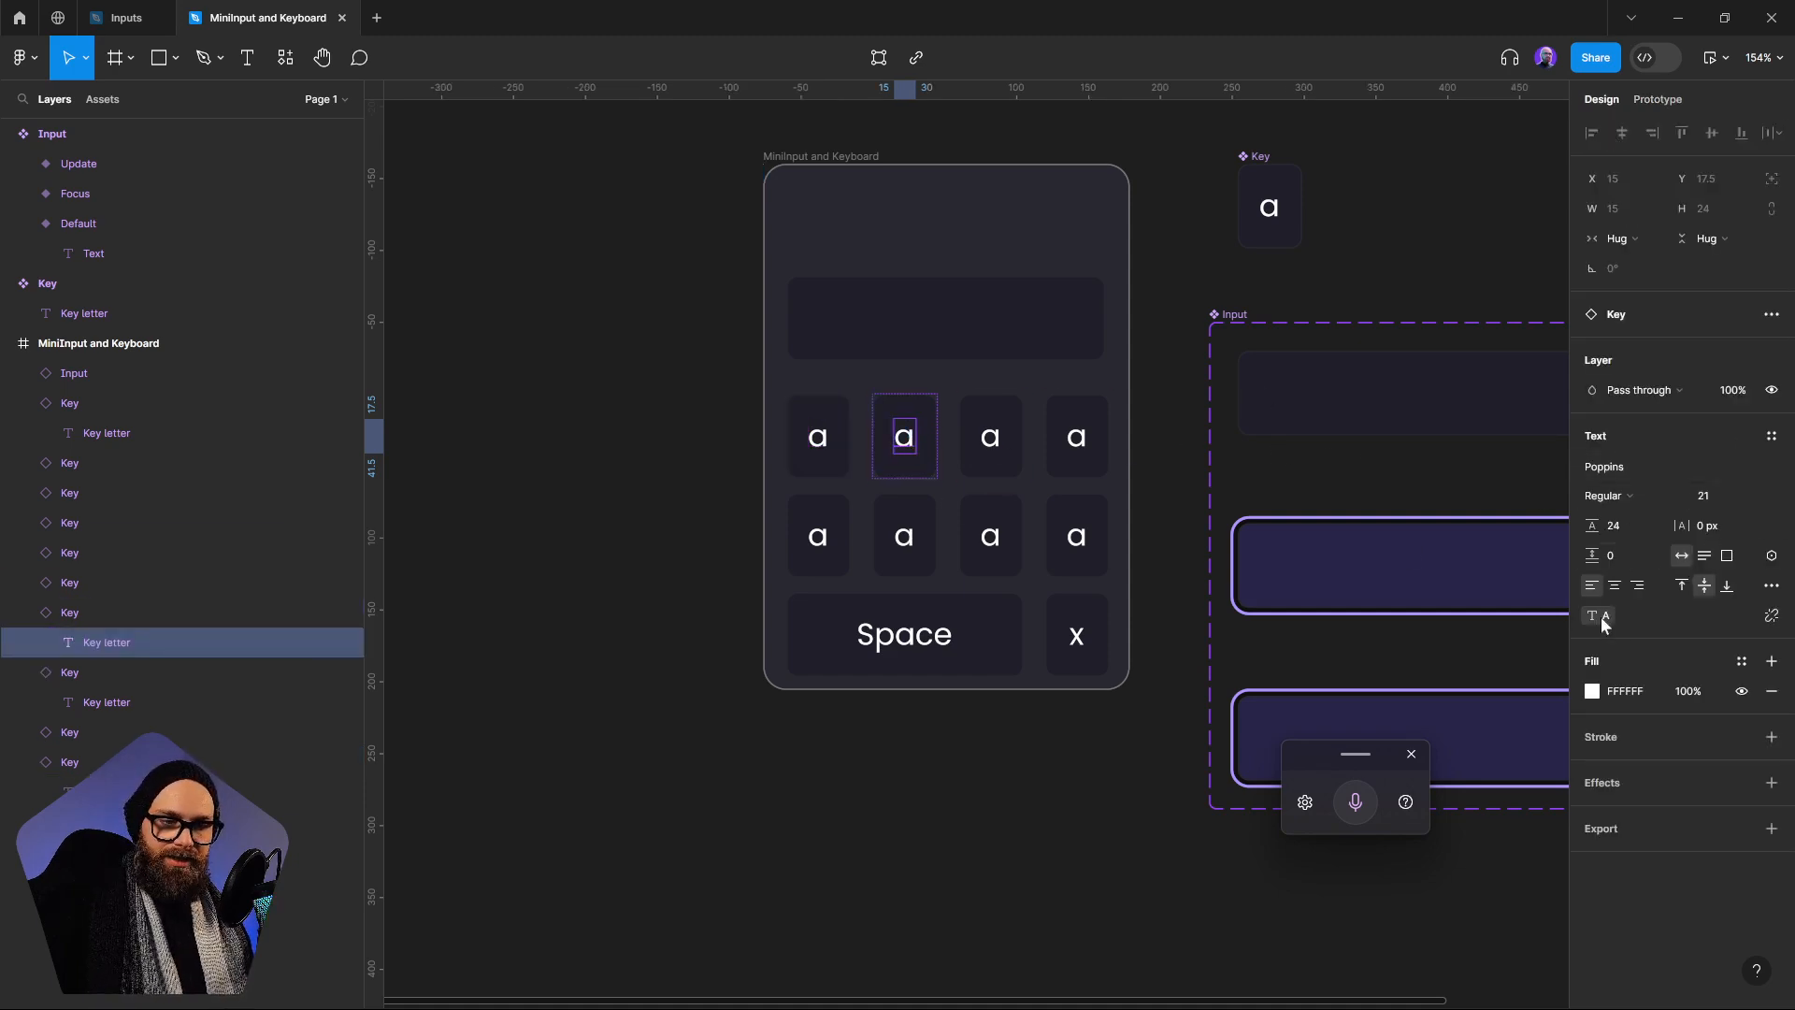
left_click(1770, 558)
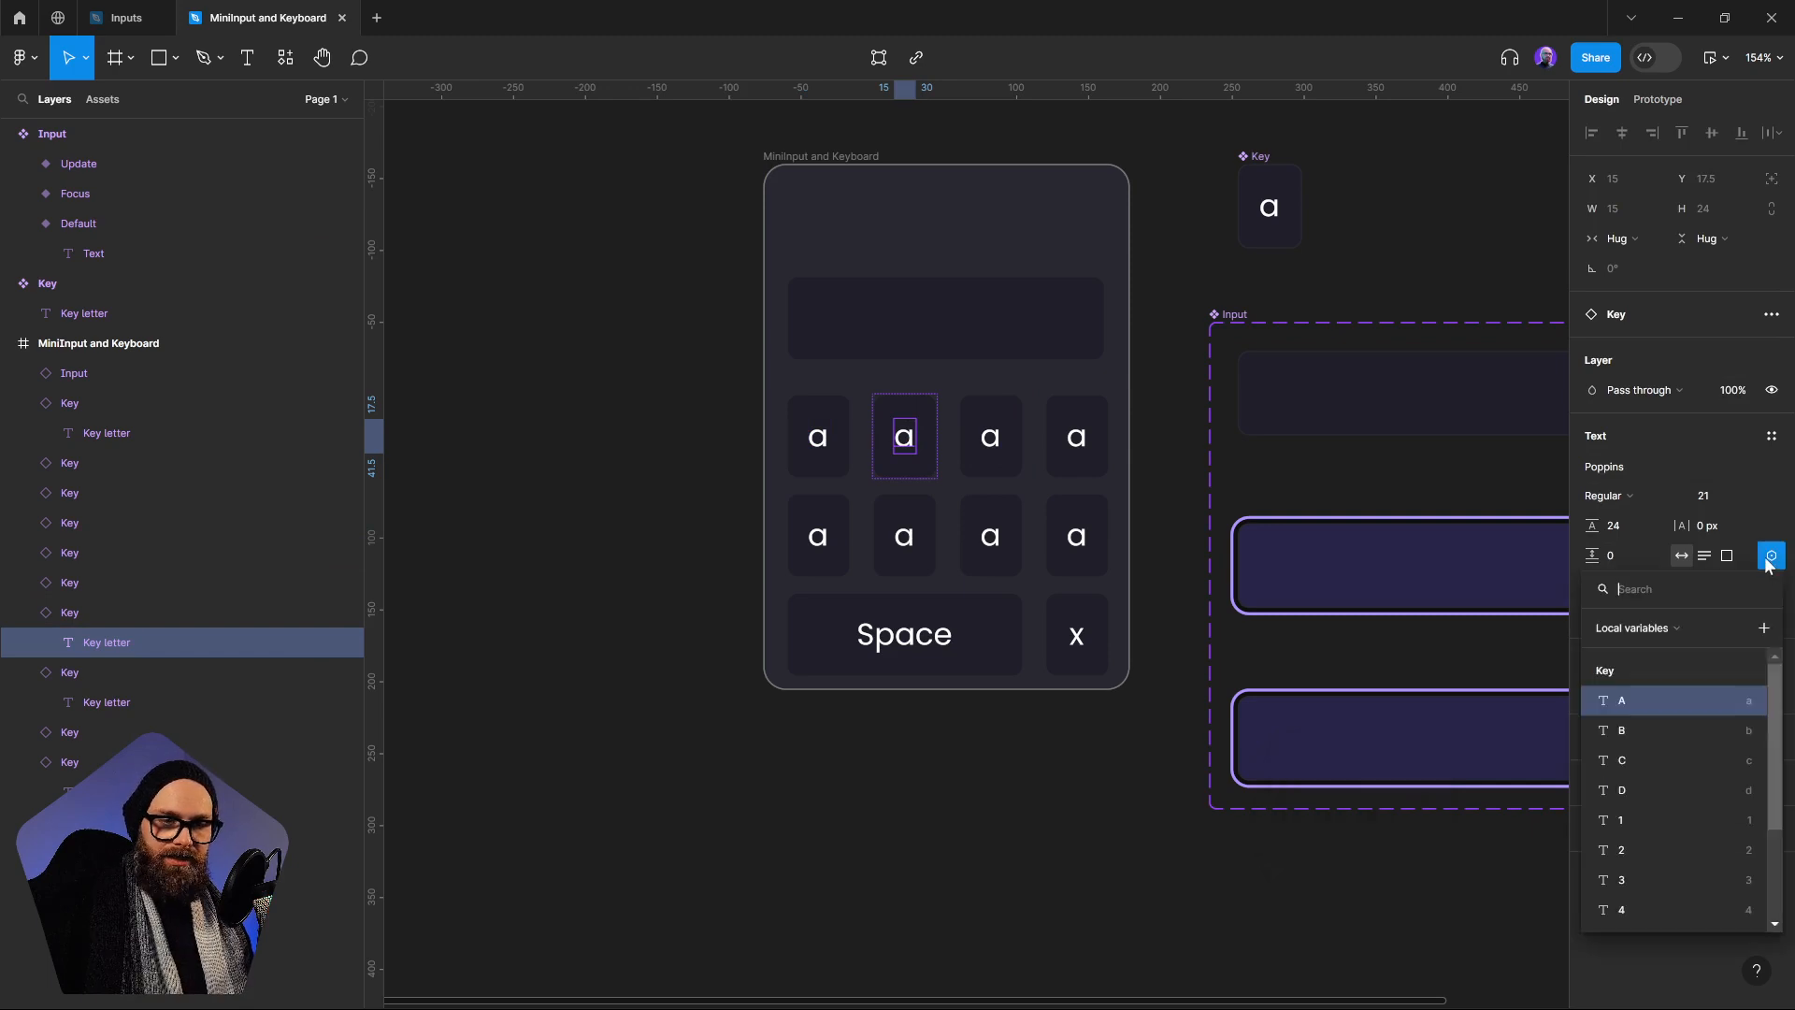
left_click(1645, 730)
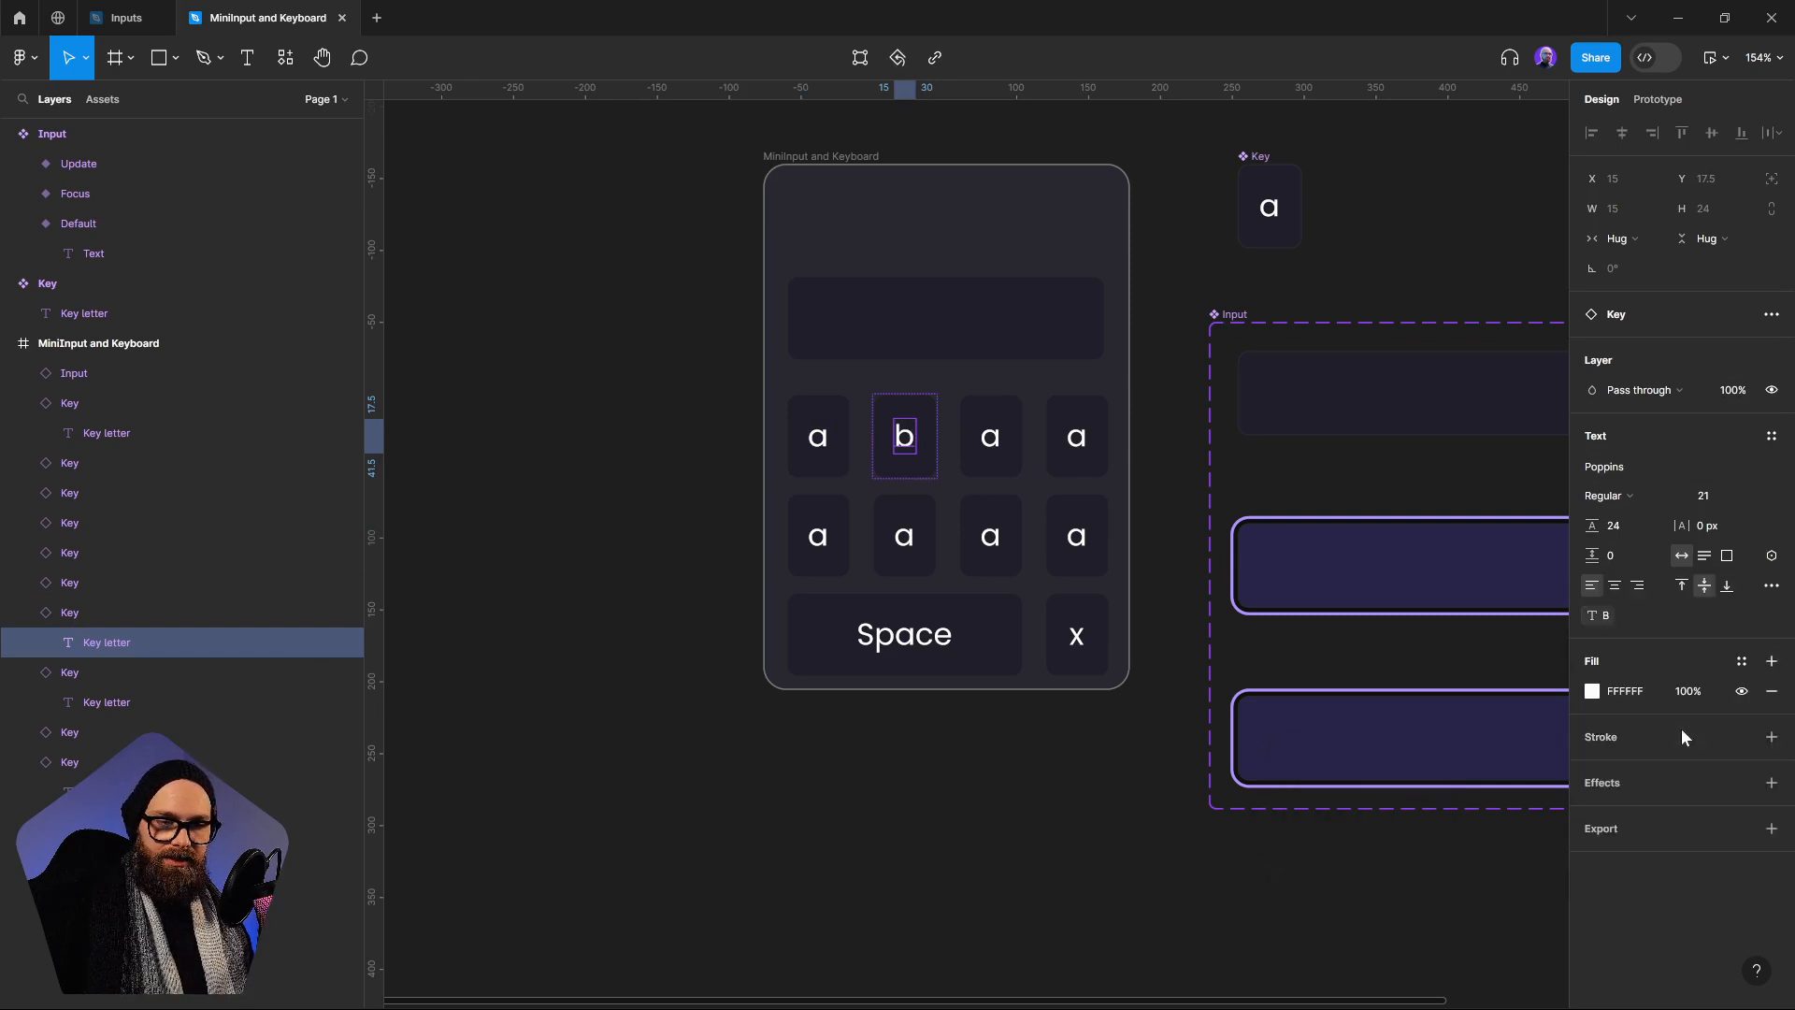
left_click(990, 450)
left_click(1770, 557)
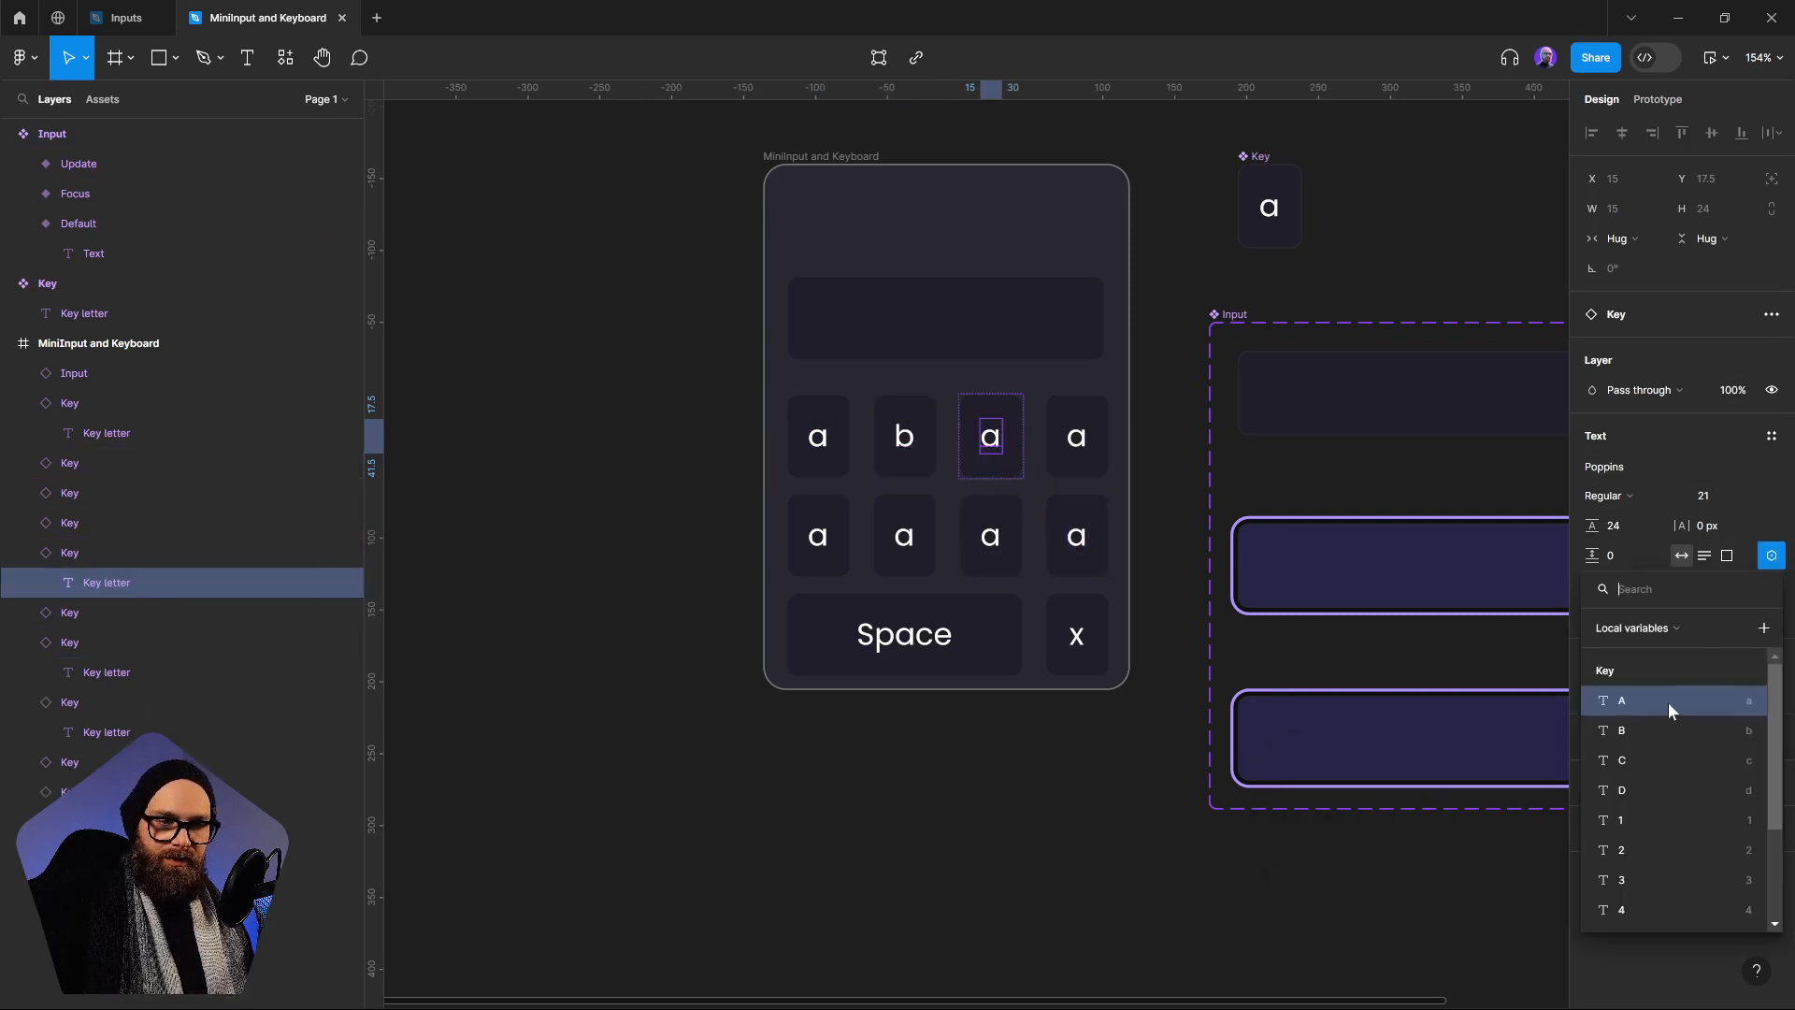
left_click(1645, 753)
left_click(1084, 449)
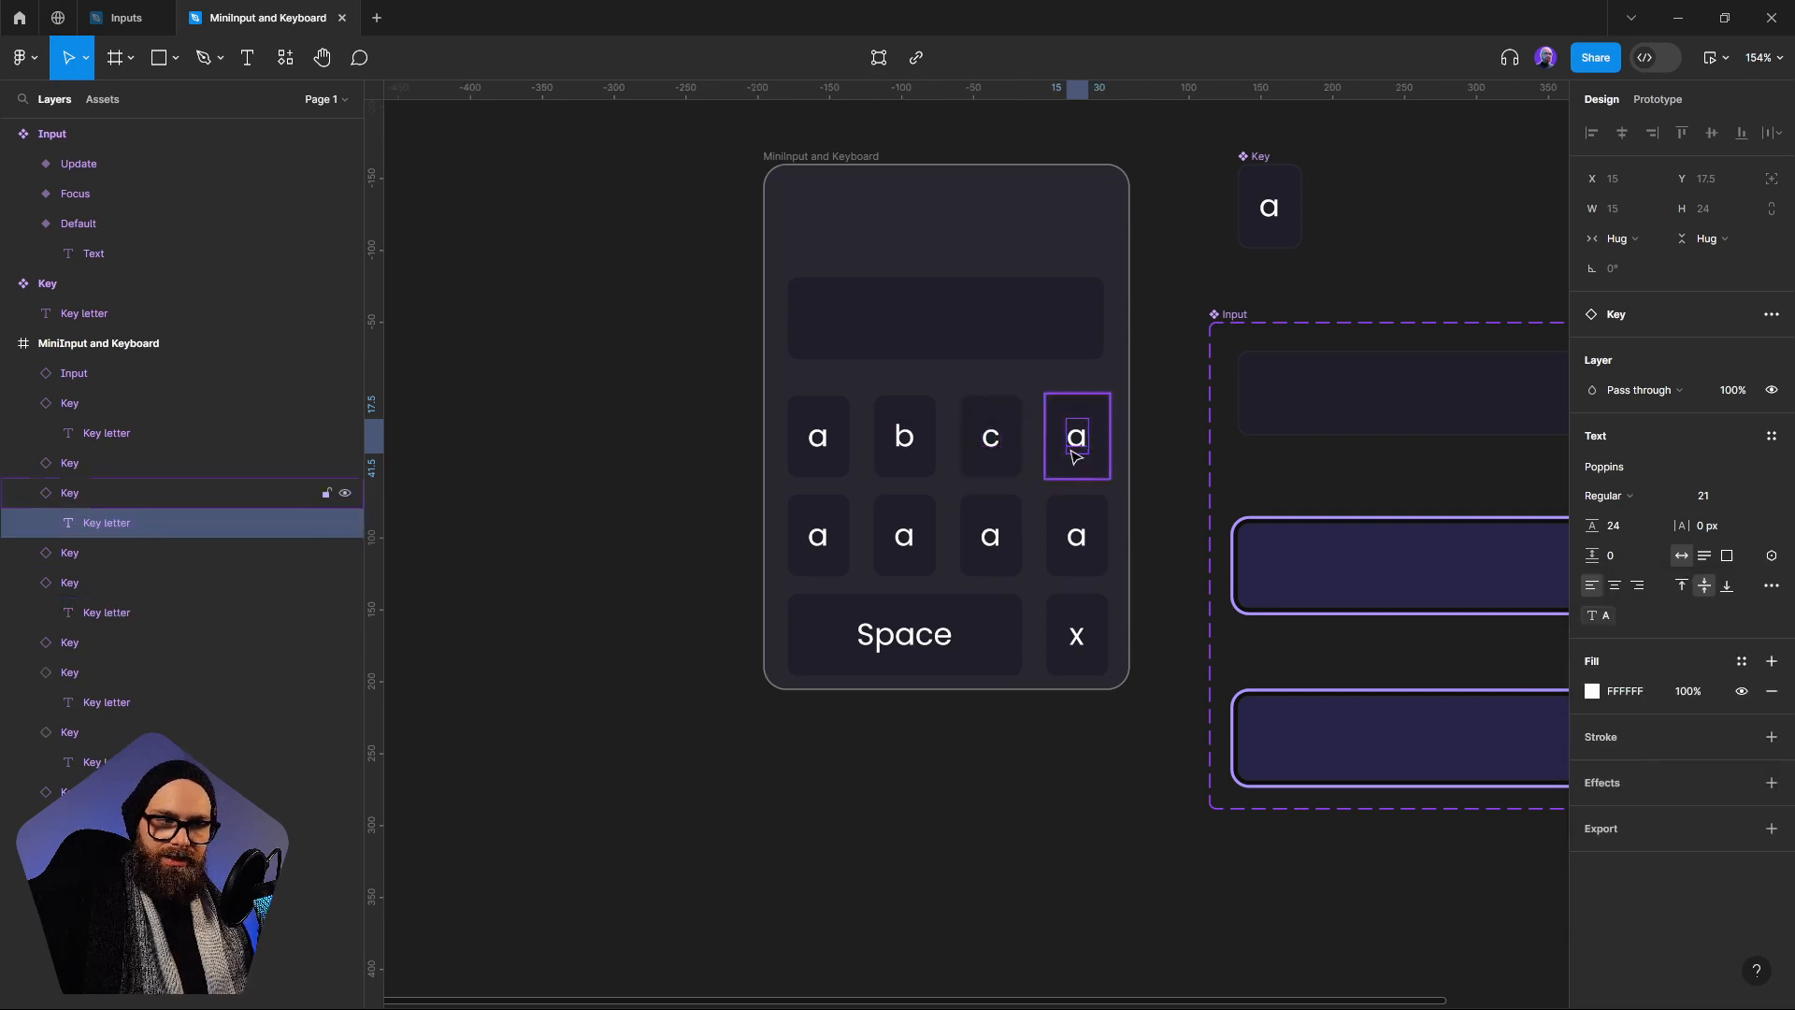
left_click(1772, 555)
left_click(1645, 790)
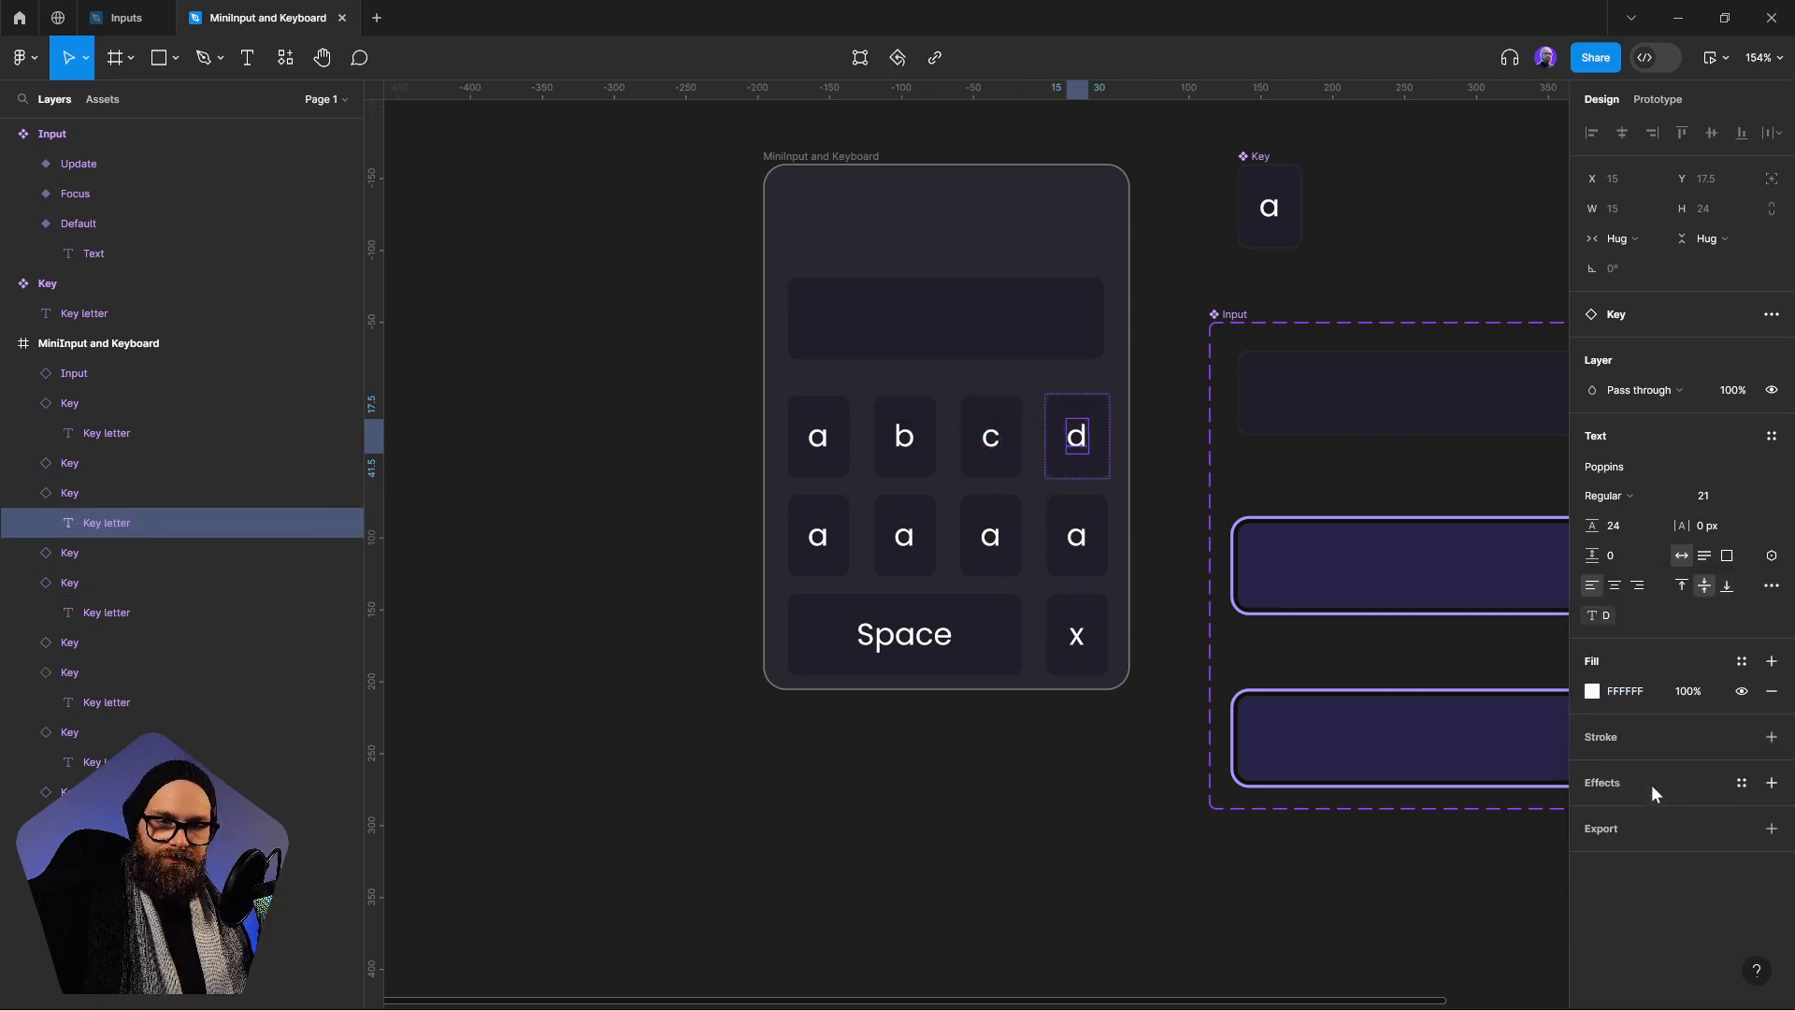
Link the labels of the four second-row keys to the variables 1, 2, 3 and 4 in order
left_click(815, 535)
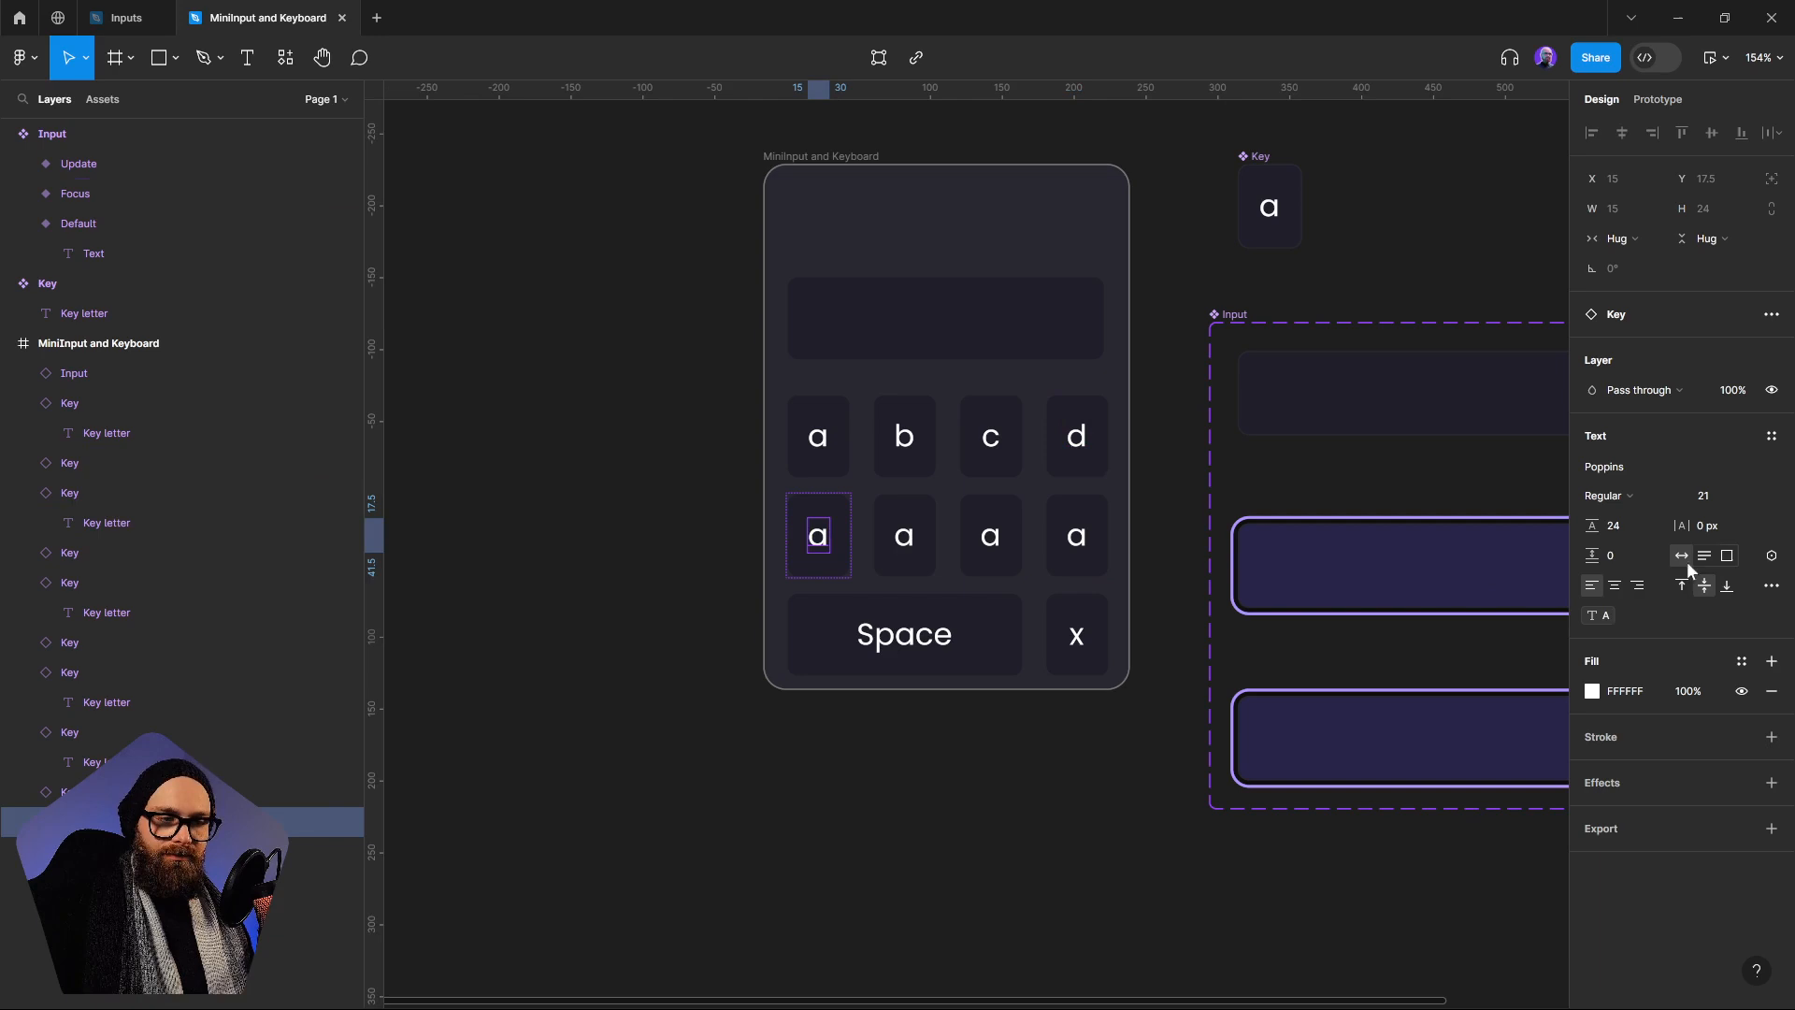
left_click(1770, 555)
left_click(1655, 820)
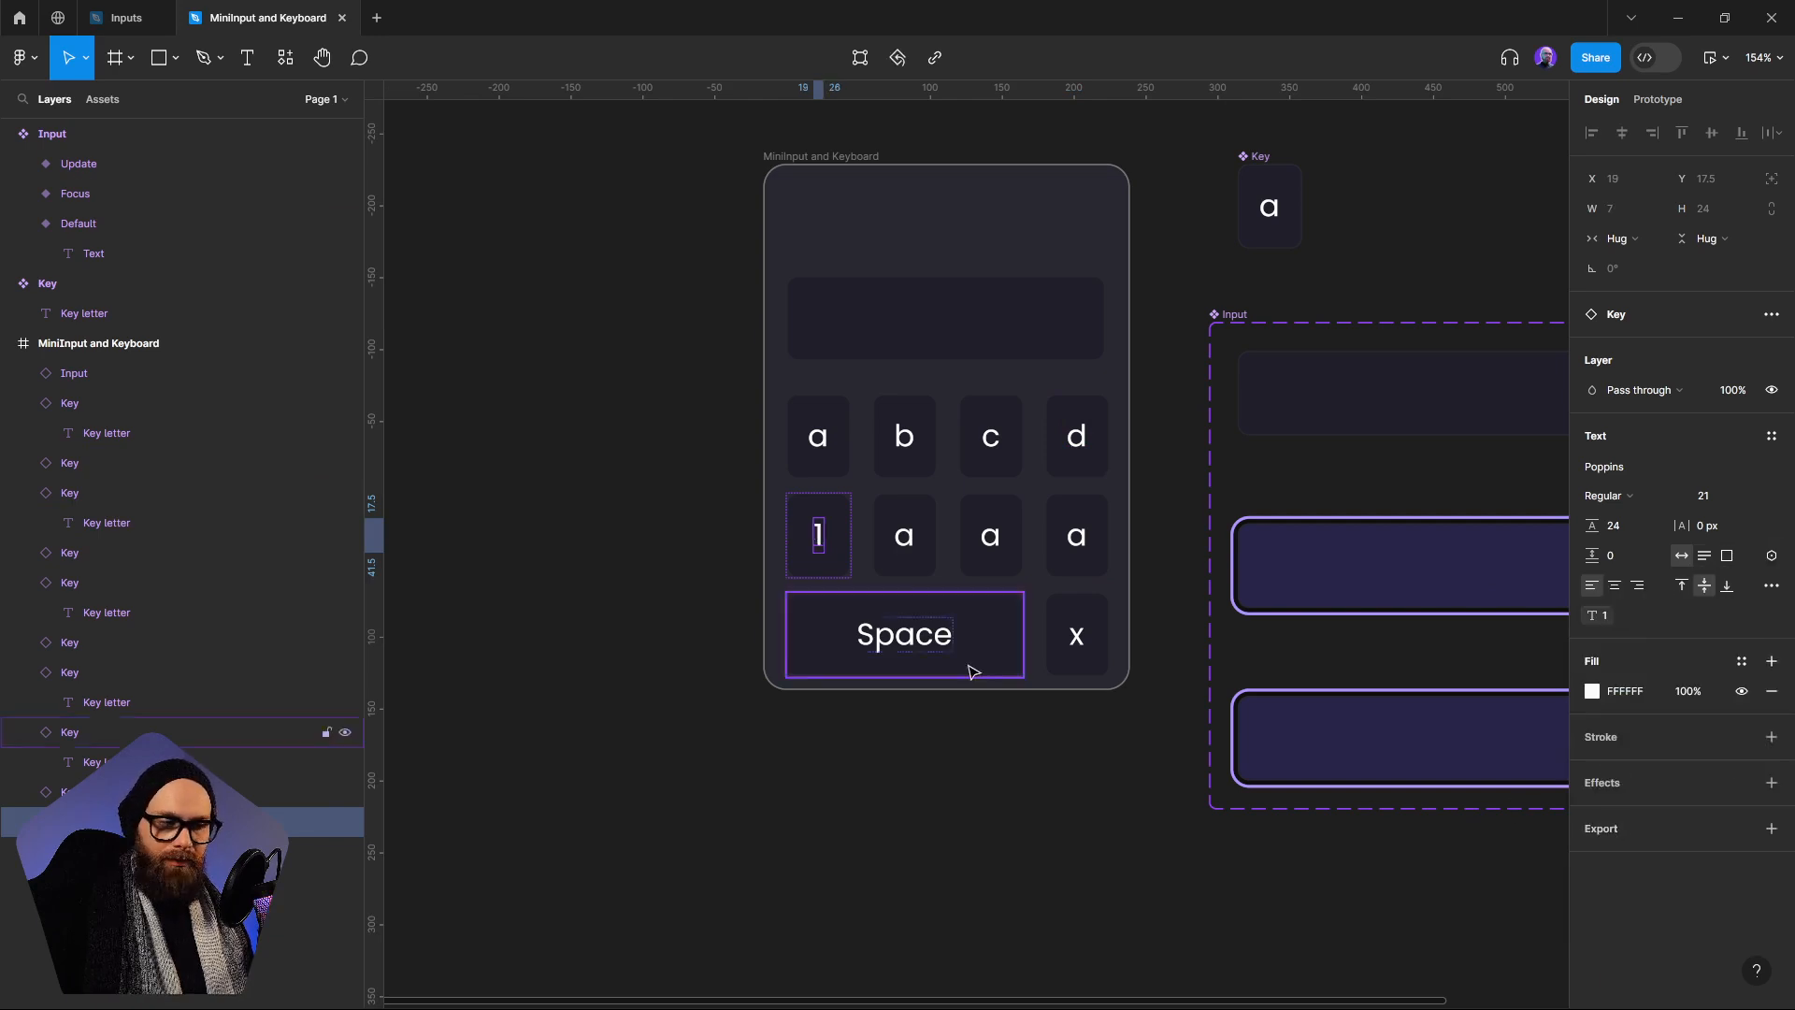
left_click(905, 540)
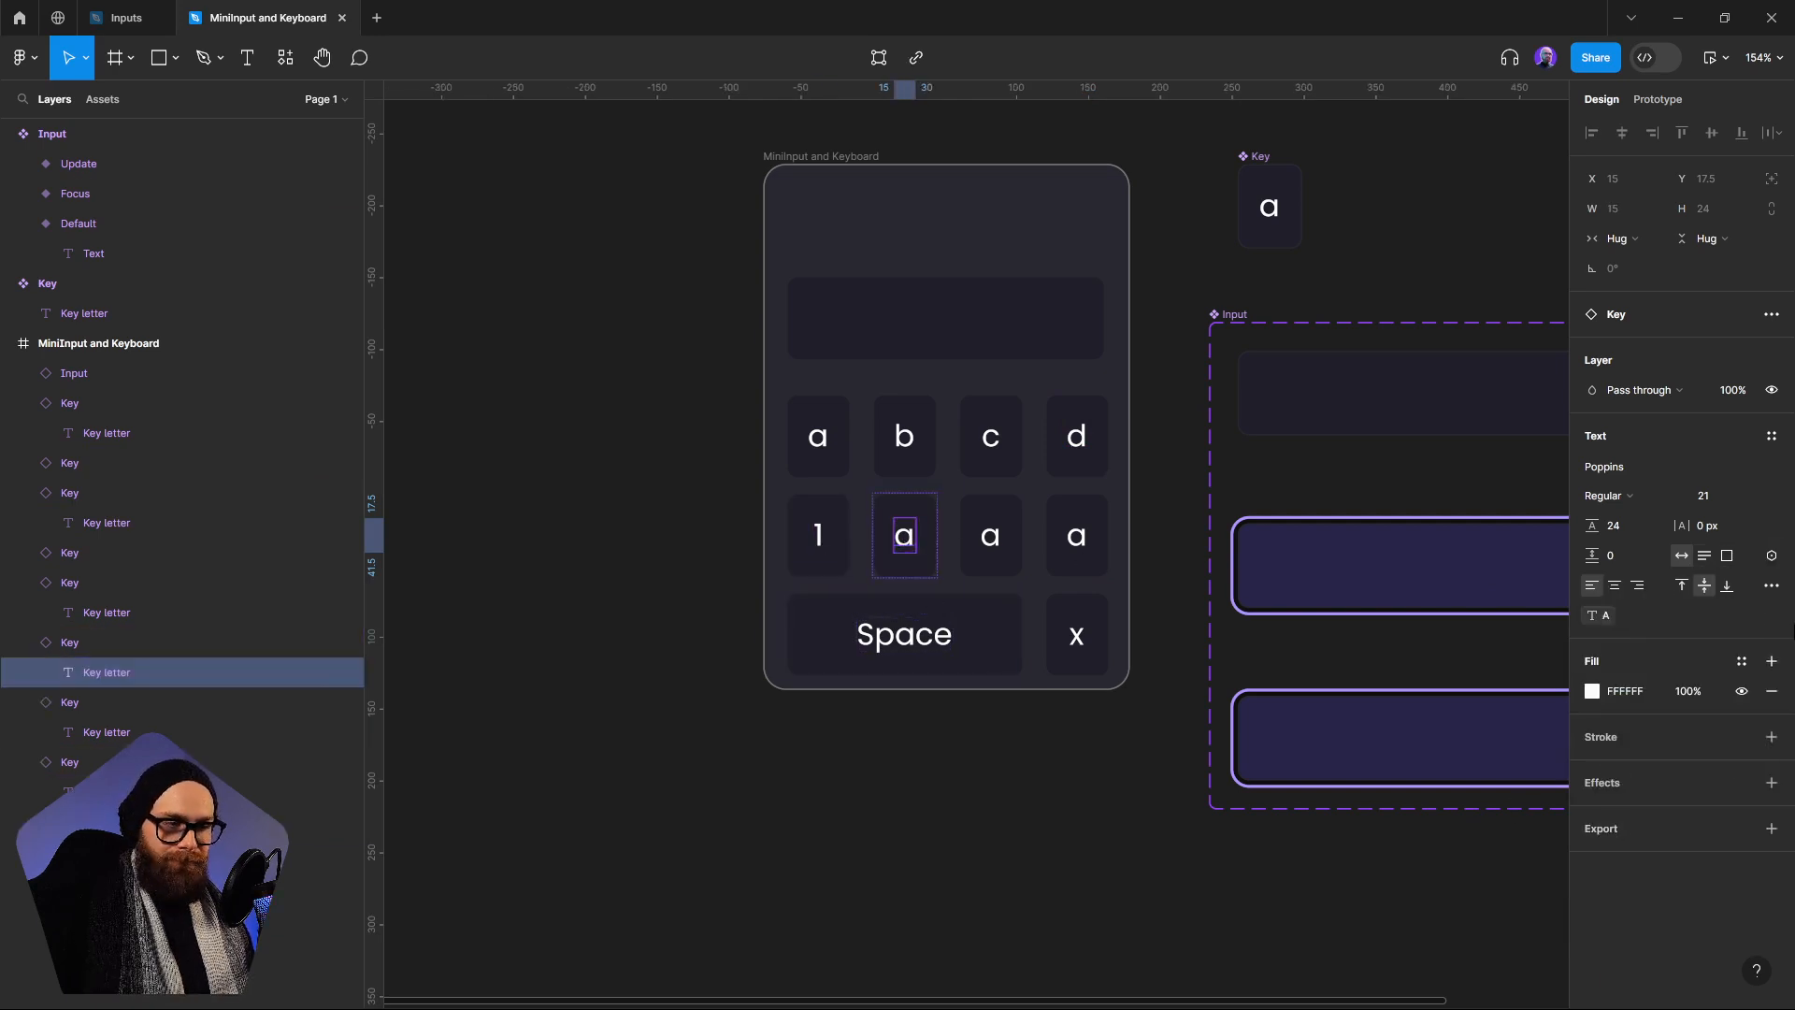
left_click(1770, 556)
left_click(1638, 850)
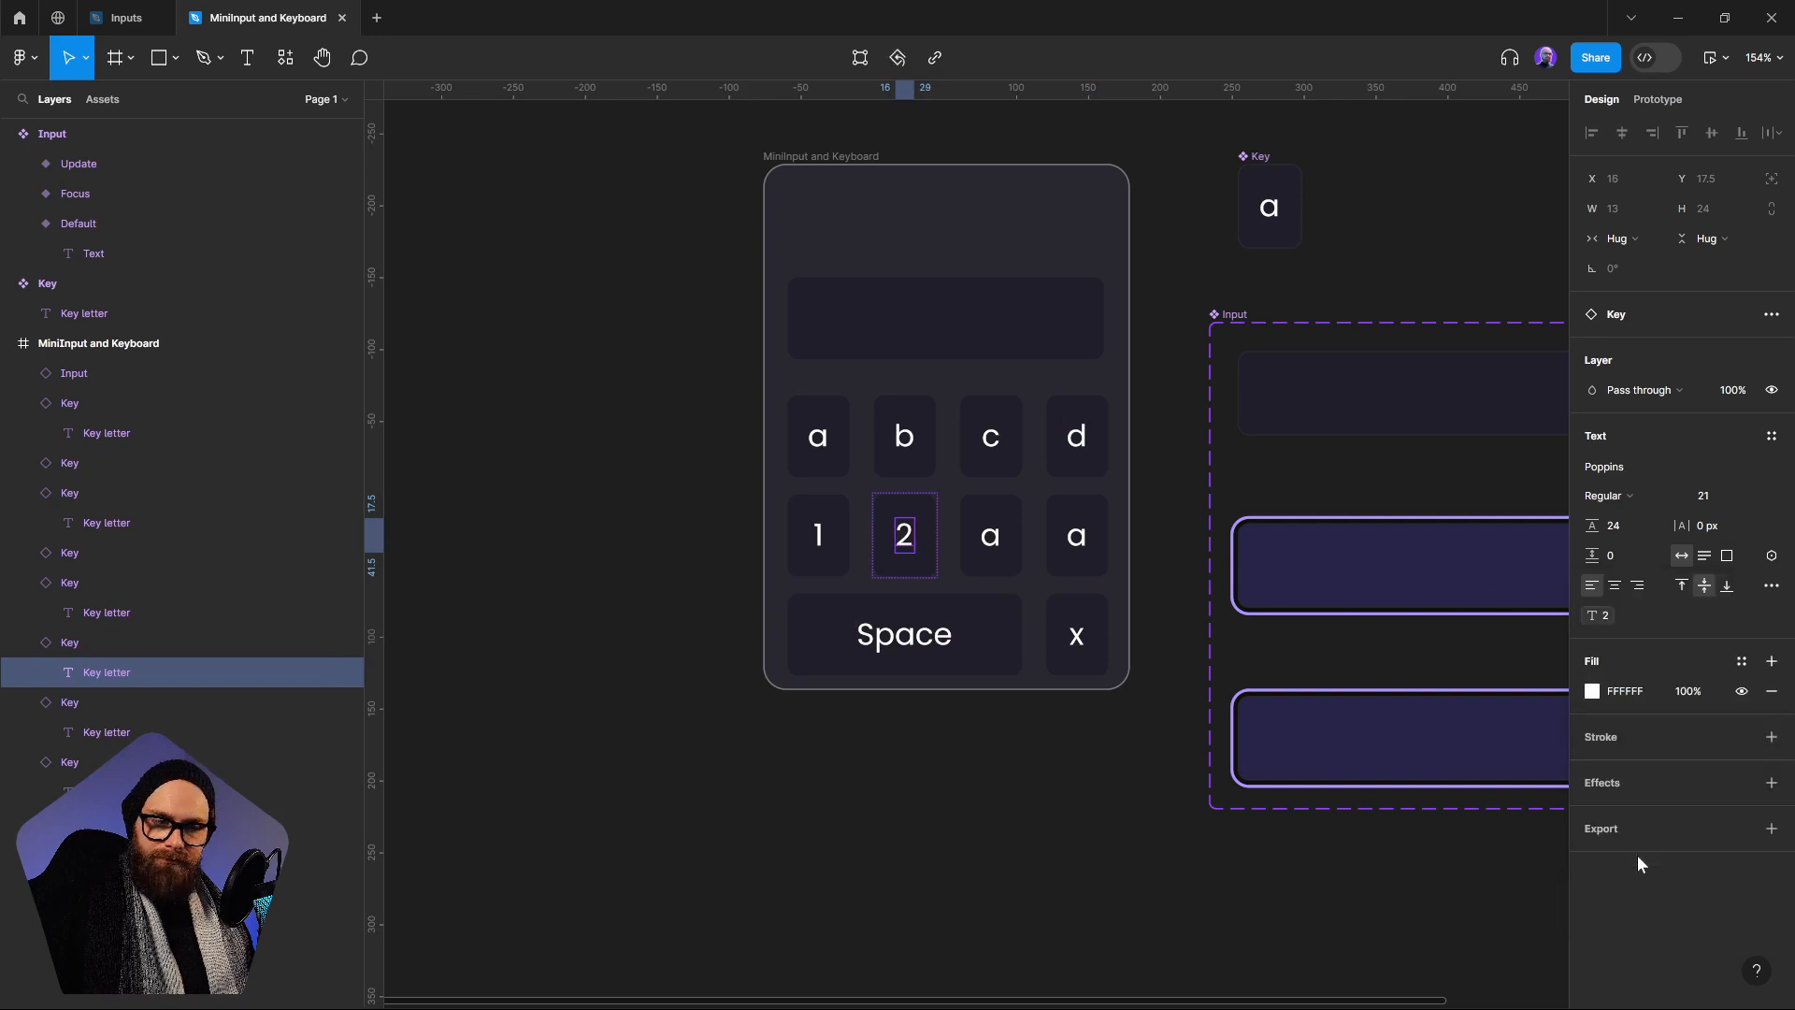
left_click(993, 542)
left_click(1770, 555)
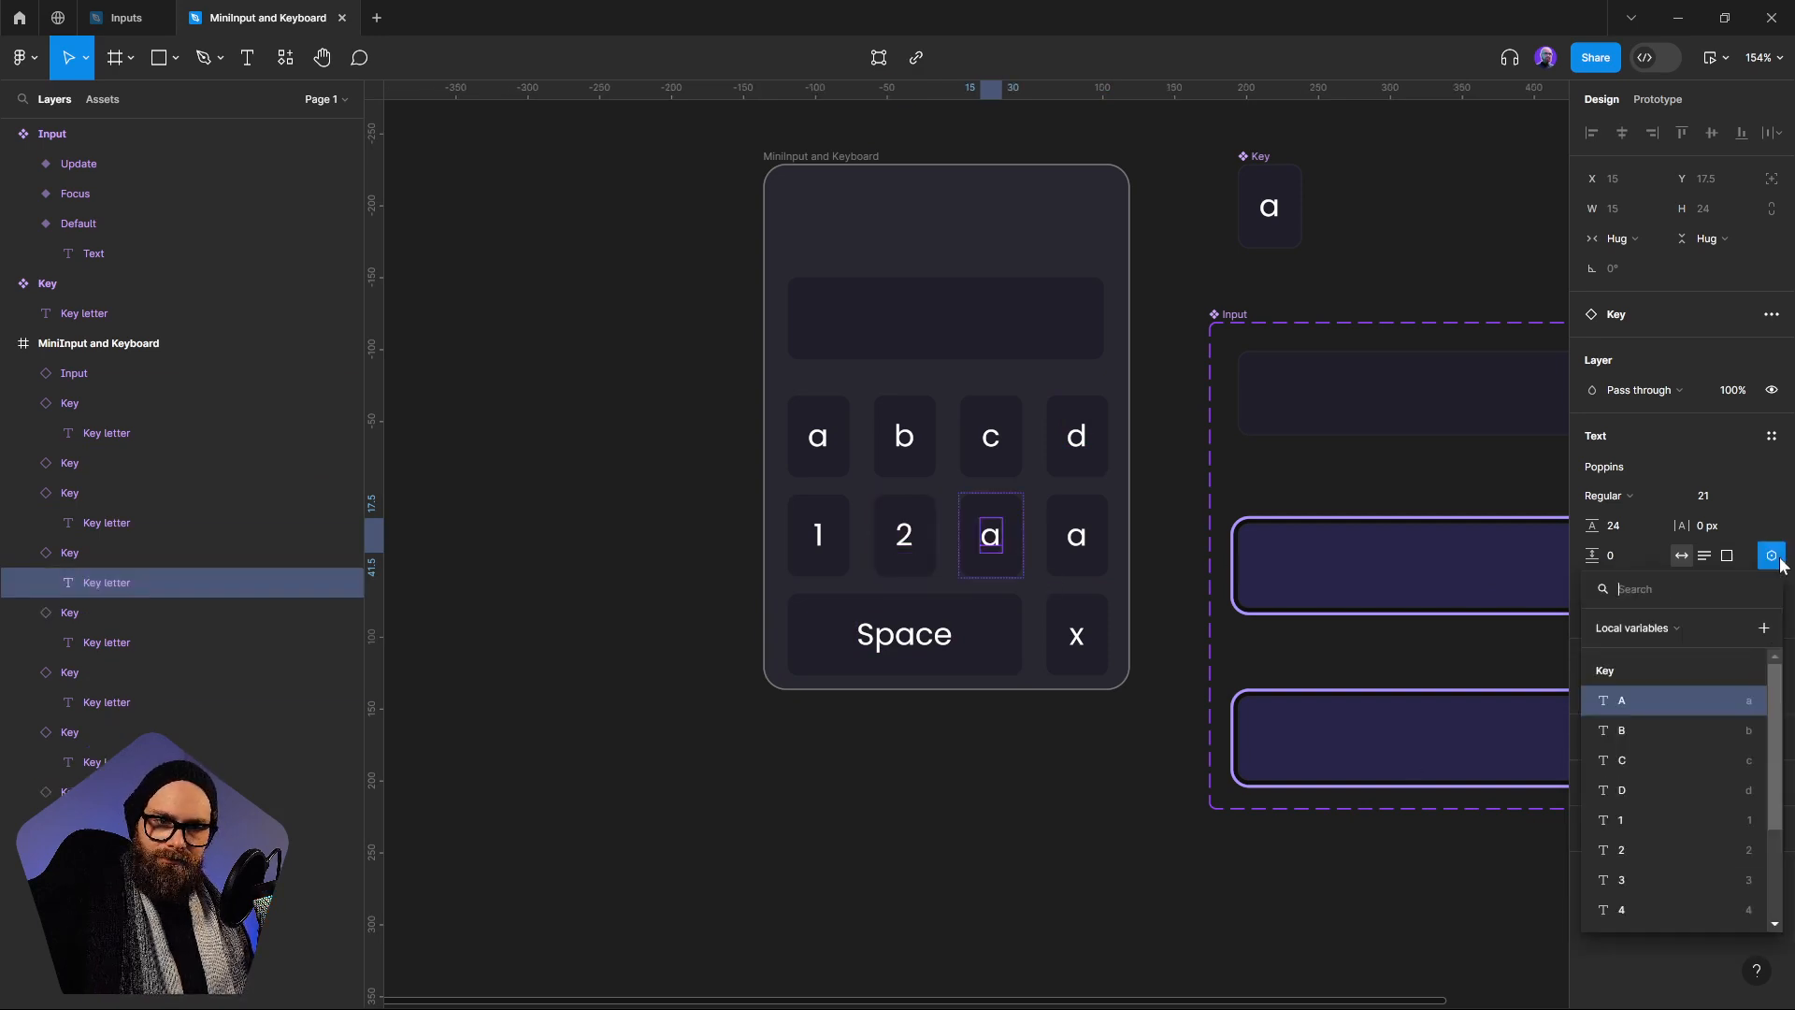
left_click(1641, 886)
left_click(1078, 538)
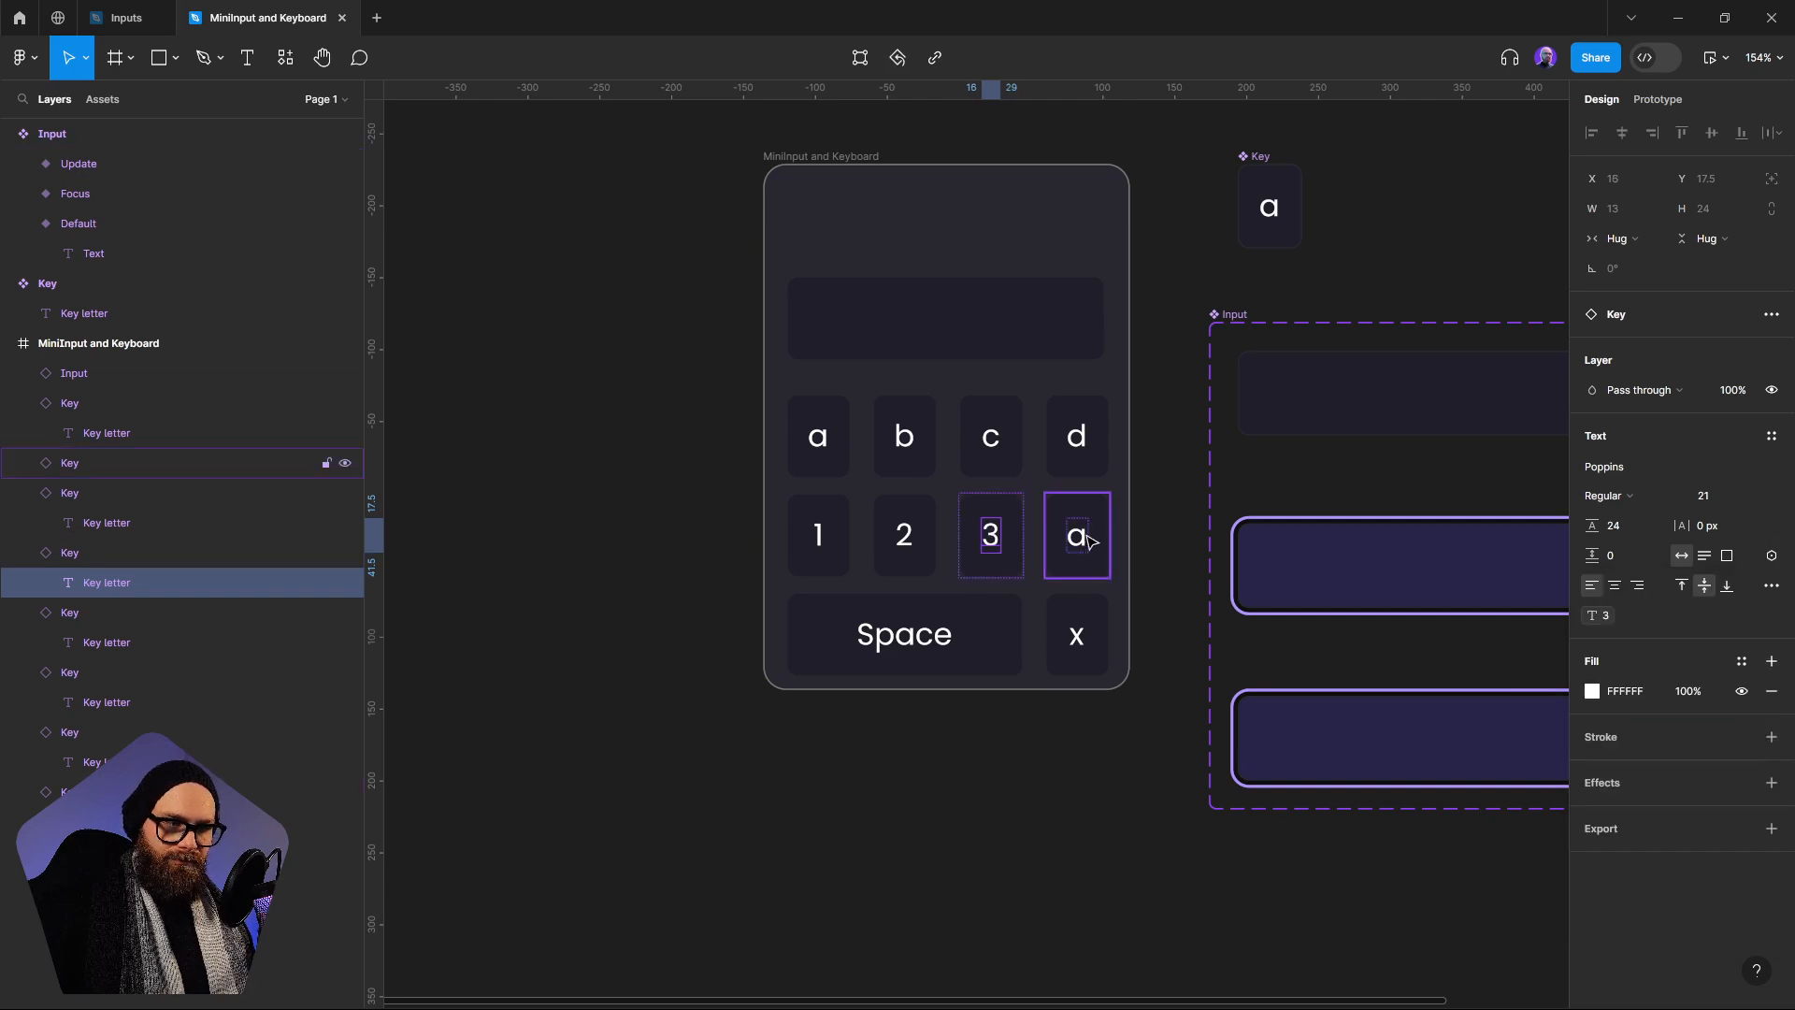
left_click(1770, 555)
left_click(1637, 912)
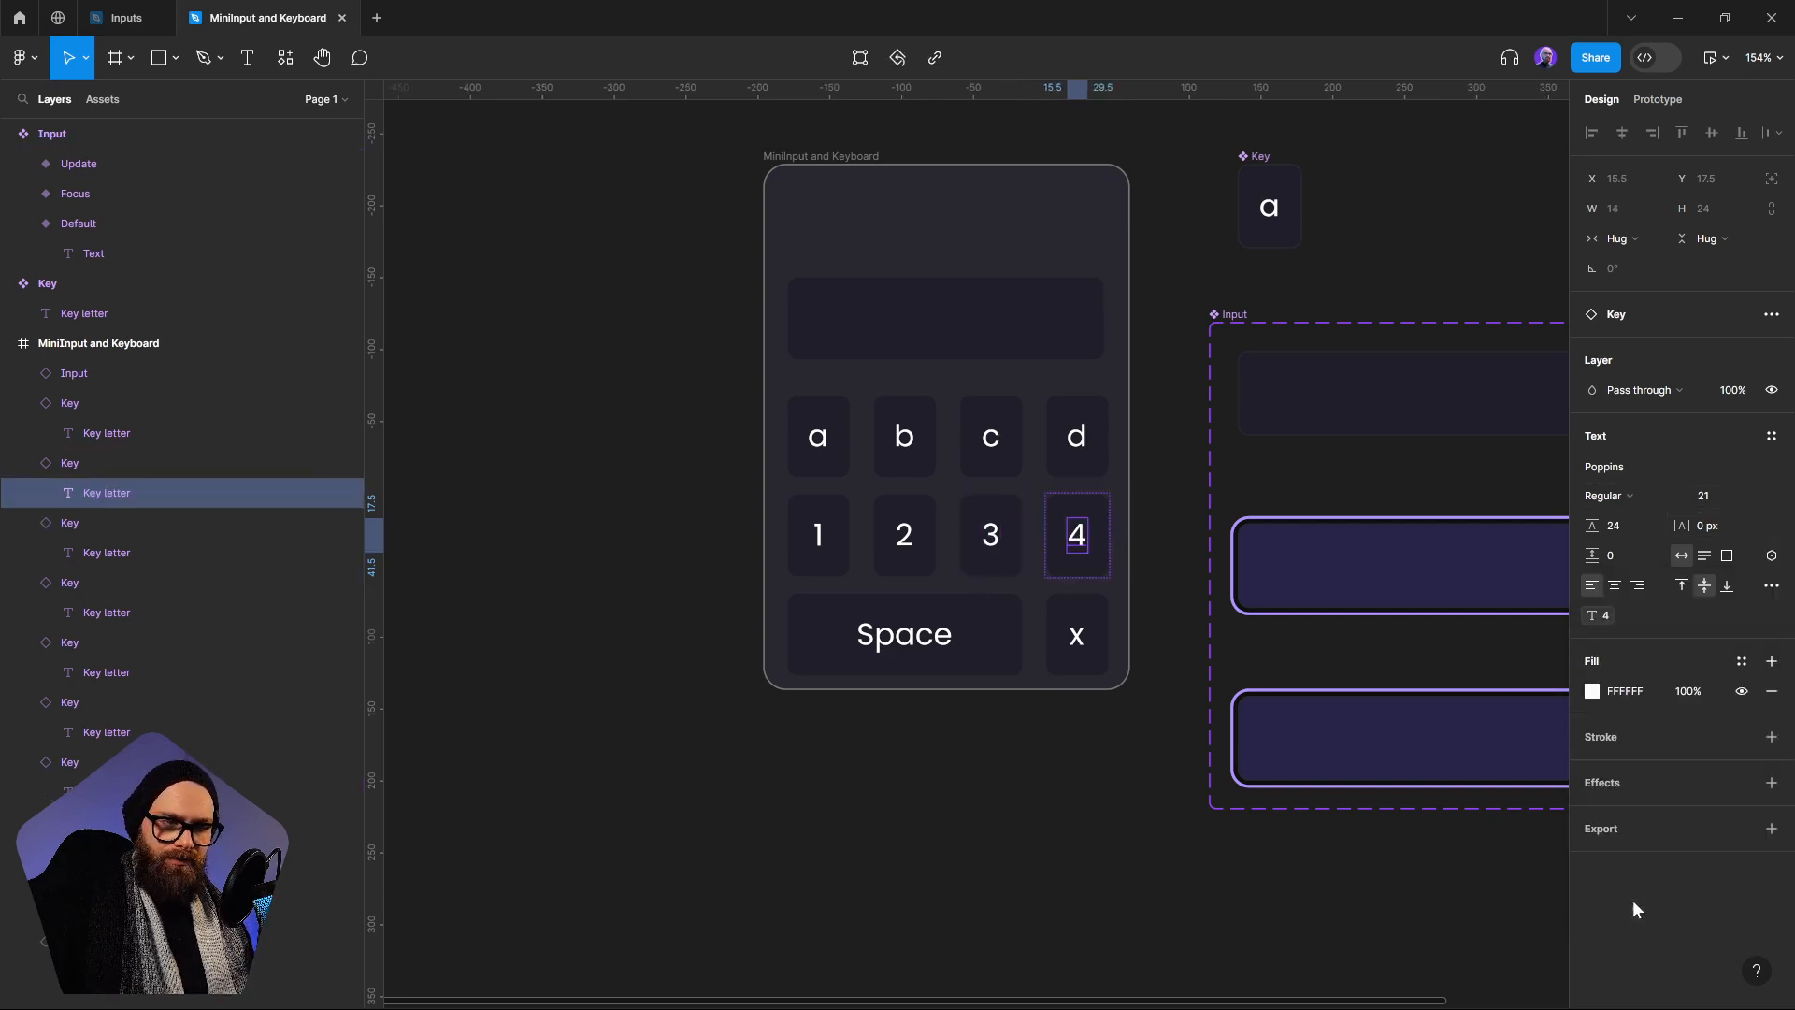
left_click(1002, 817)
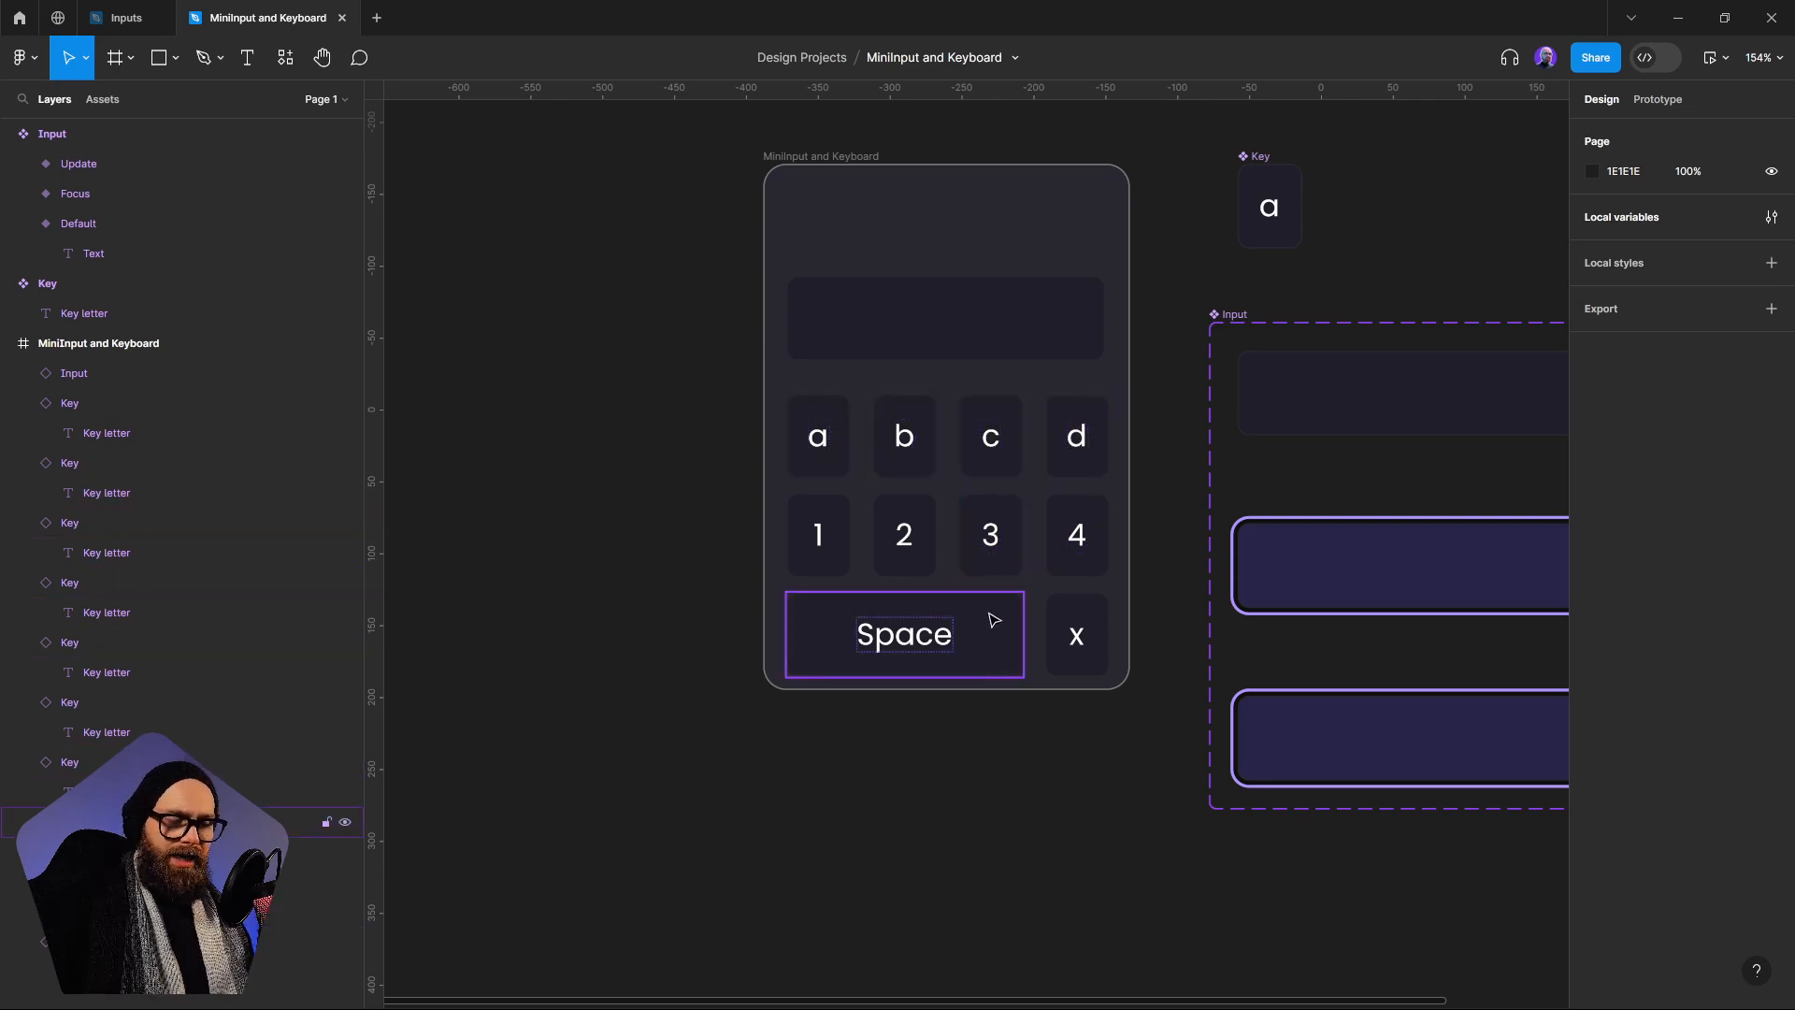
In the b key's While pressing conditional, set the Keystroke variable to the B variable
left_click(841, 561)
left_click(898, 442)
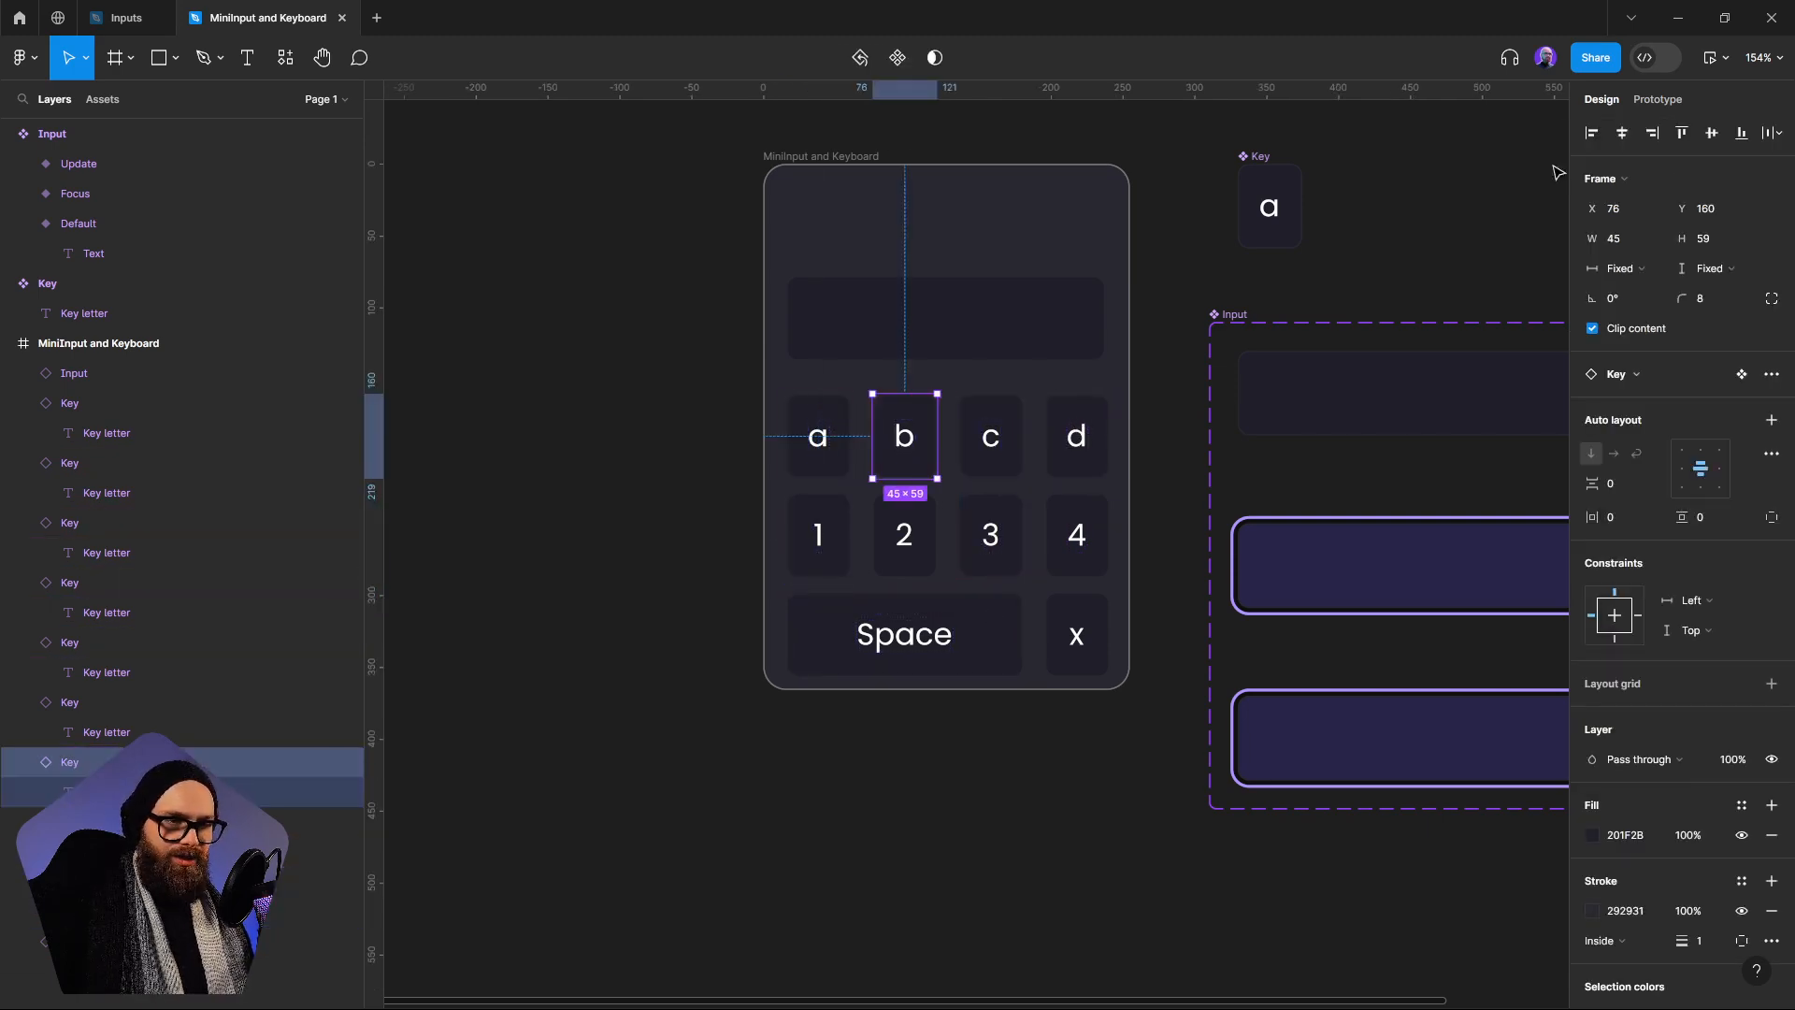
left_click(1689, 100)
left_click(1701, 172)
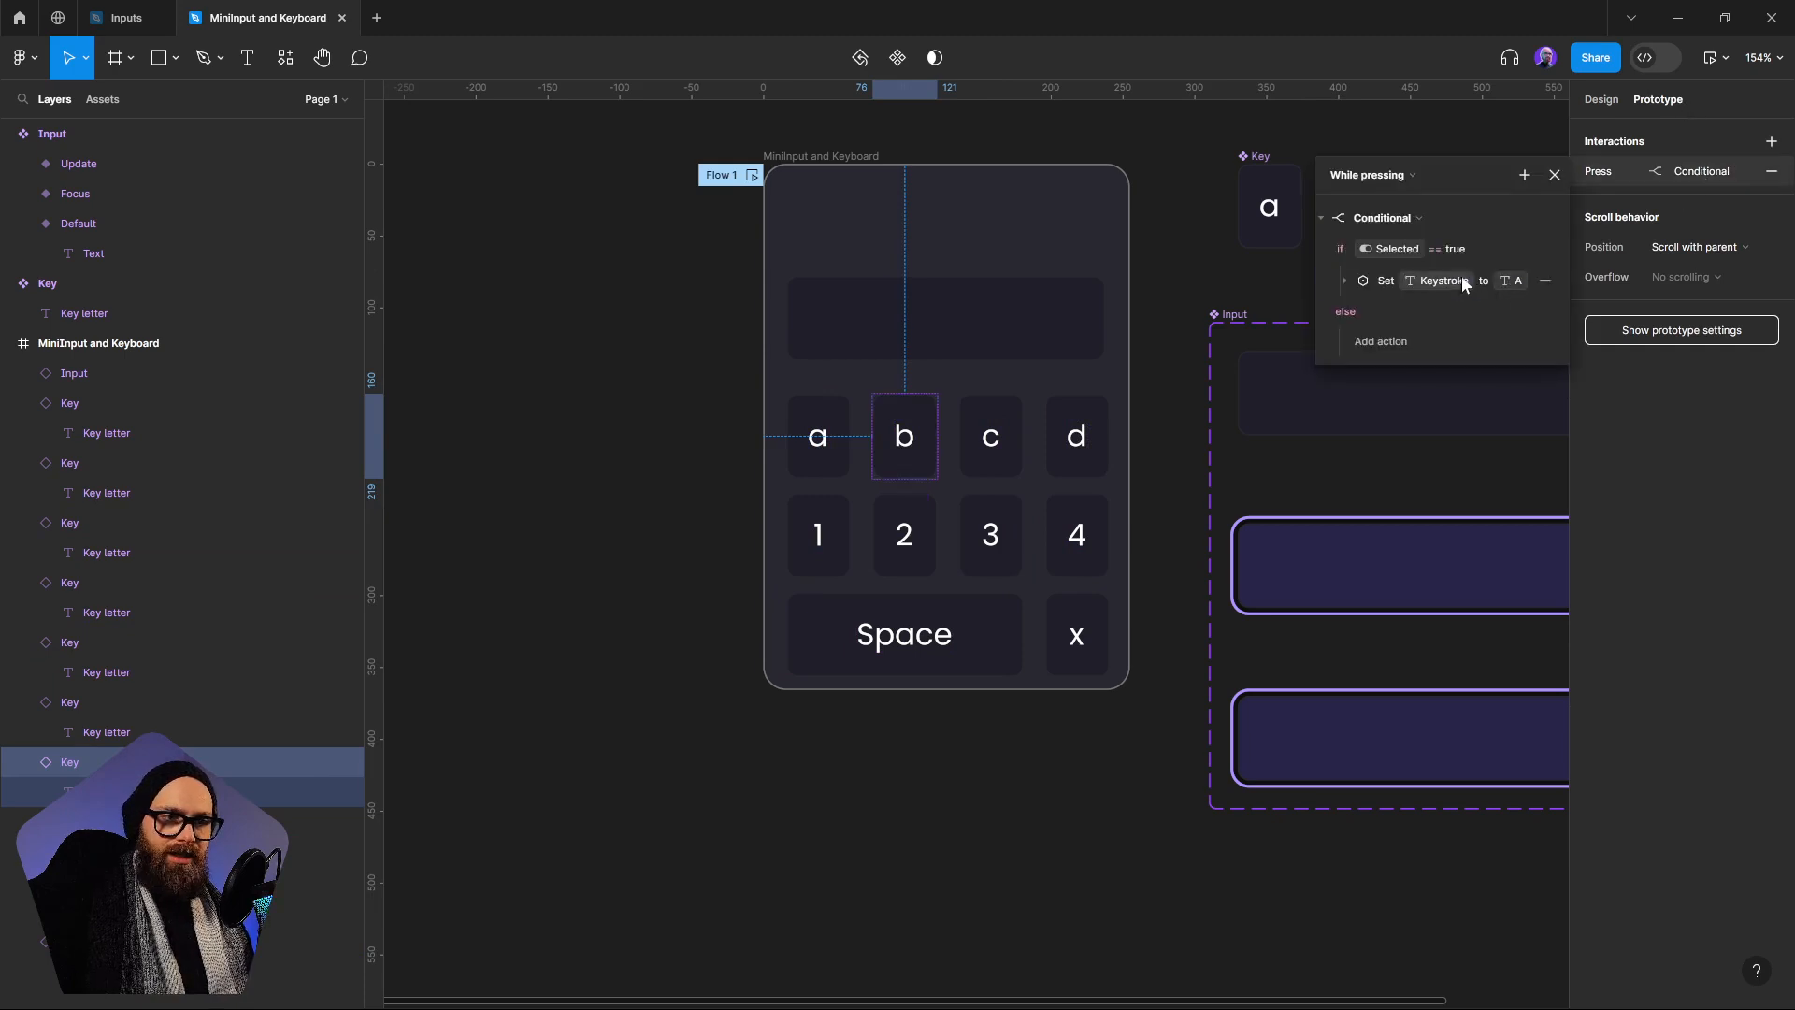
left_click(1349, 286)
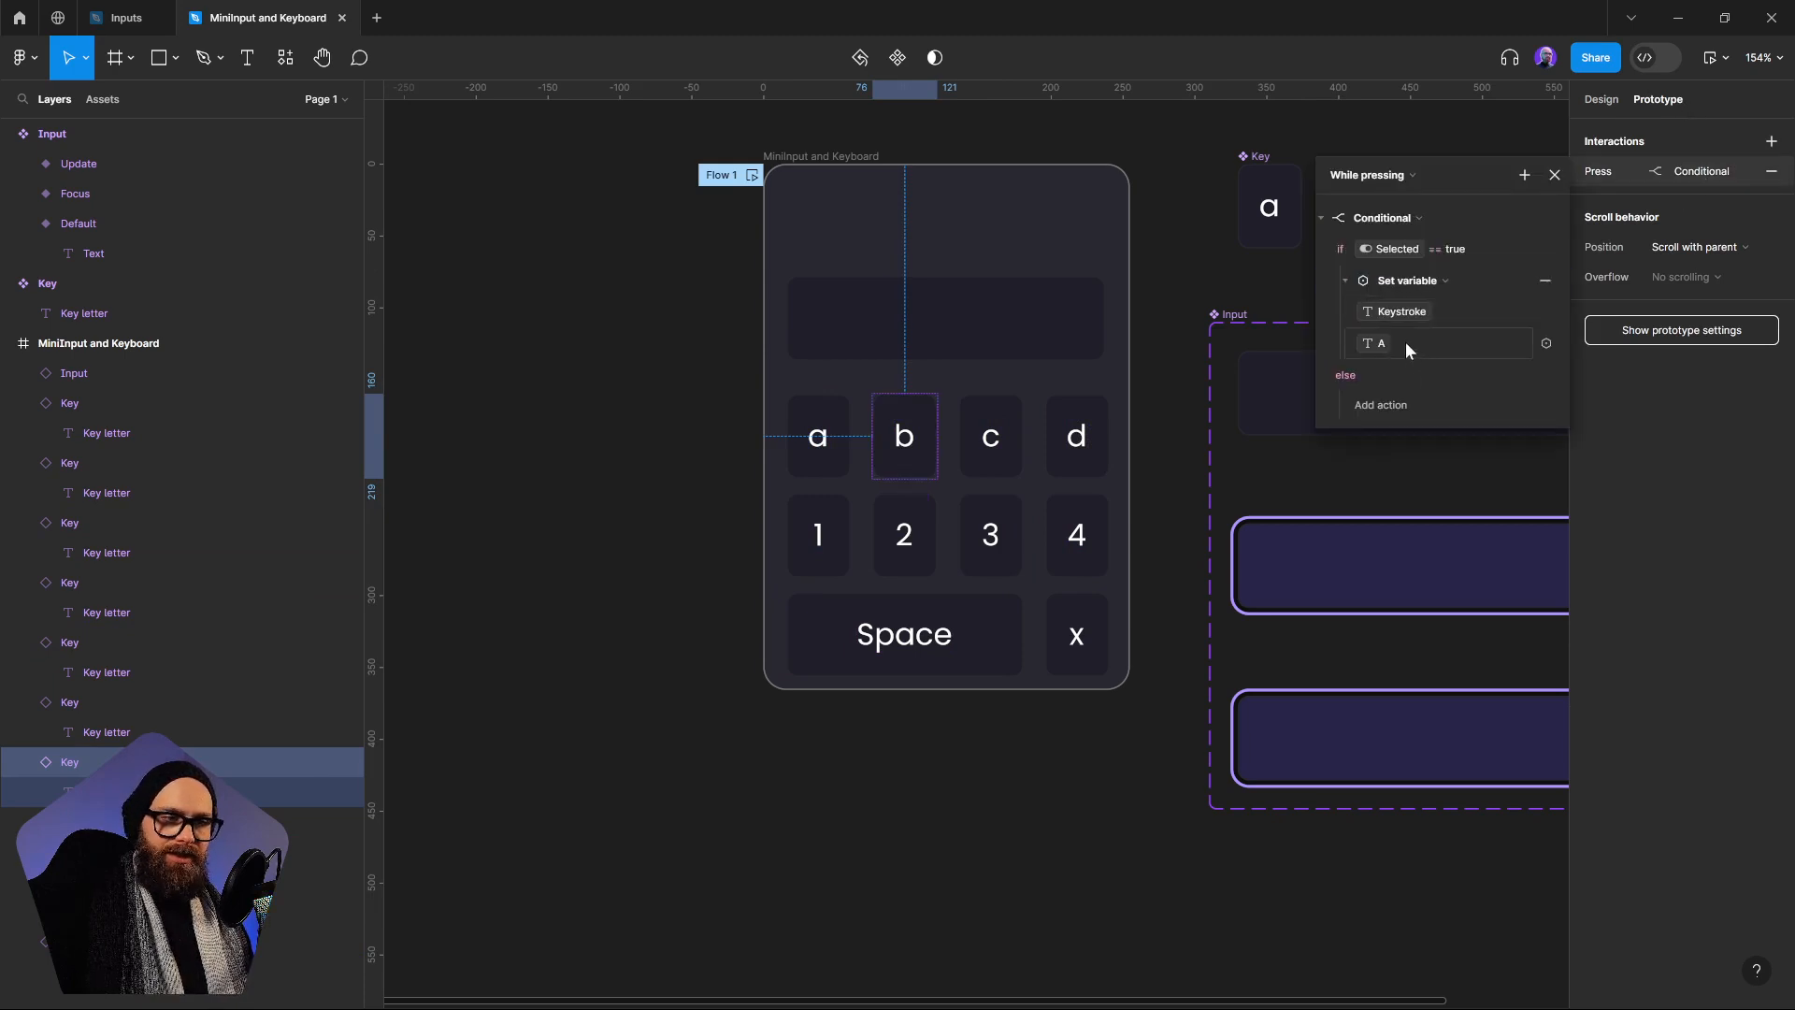
left_click(1405, 342)
left_click(1367, 484)
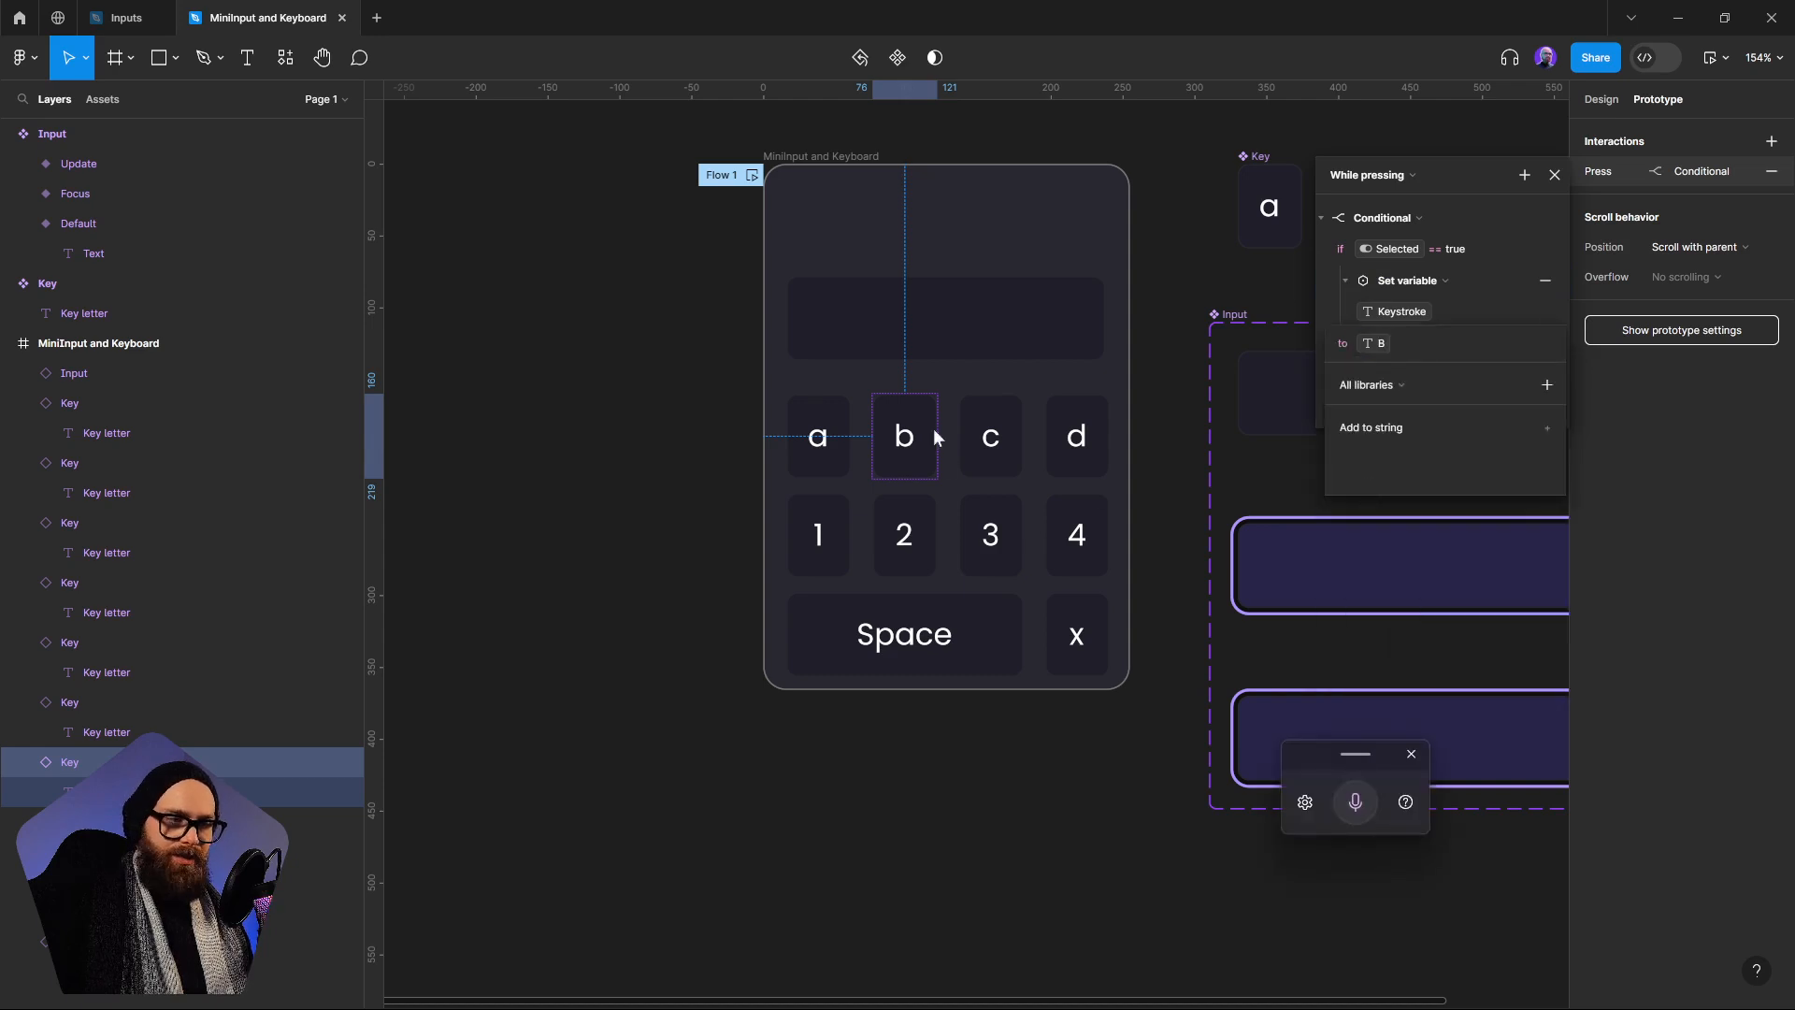
In the c key's While pressing conditional, set the Keystroke variable to the C variable
left_click(1017, 435)
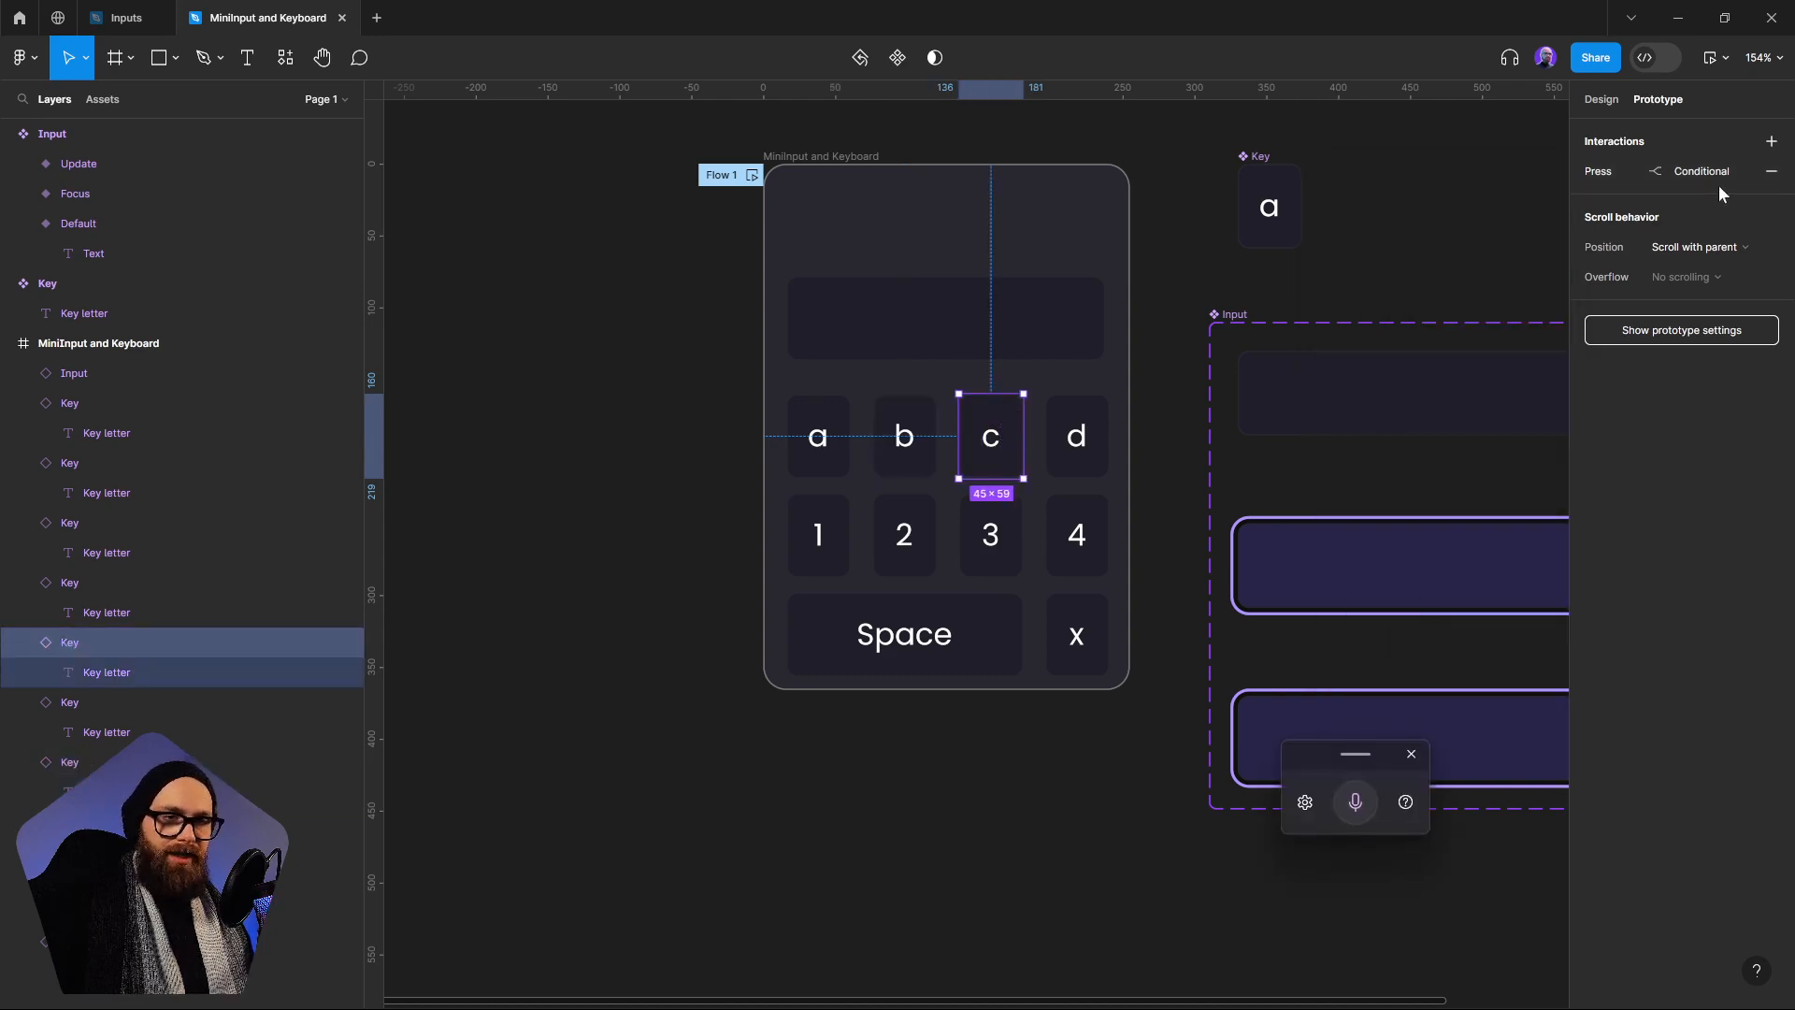
left_click(1603, 172)
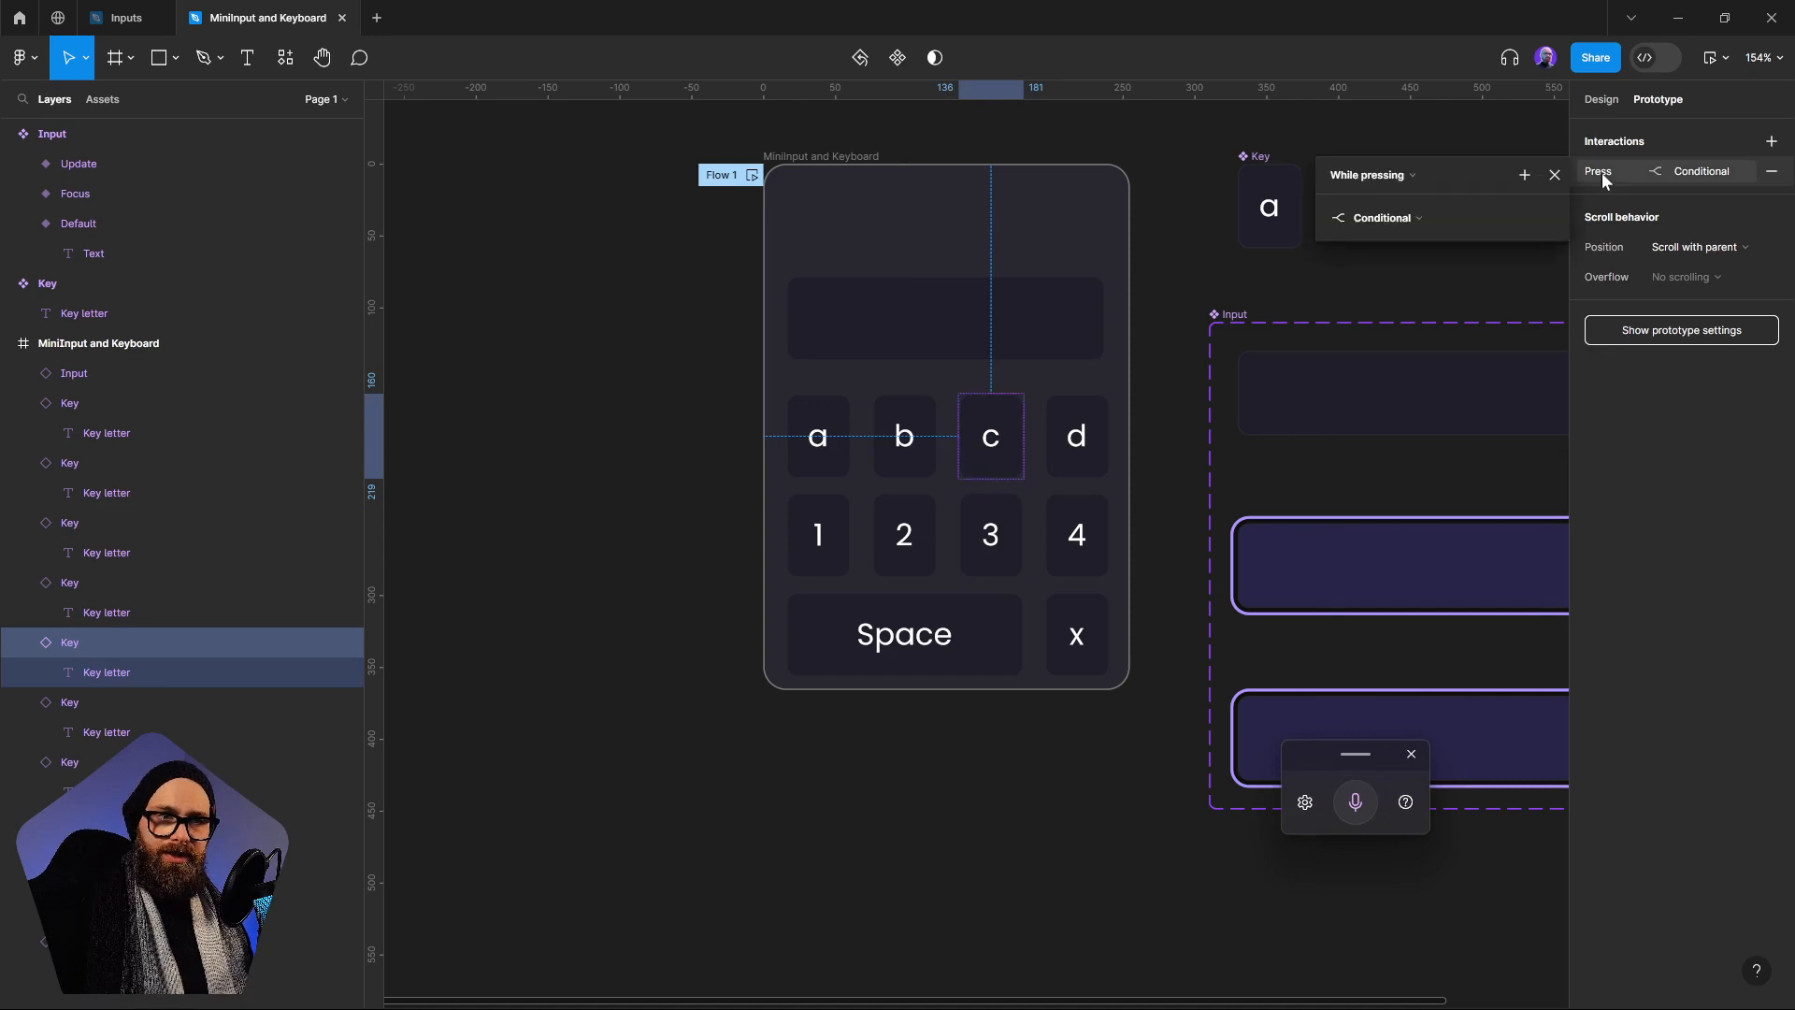
left_click(1343, 280)
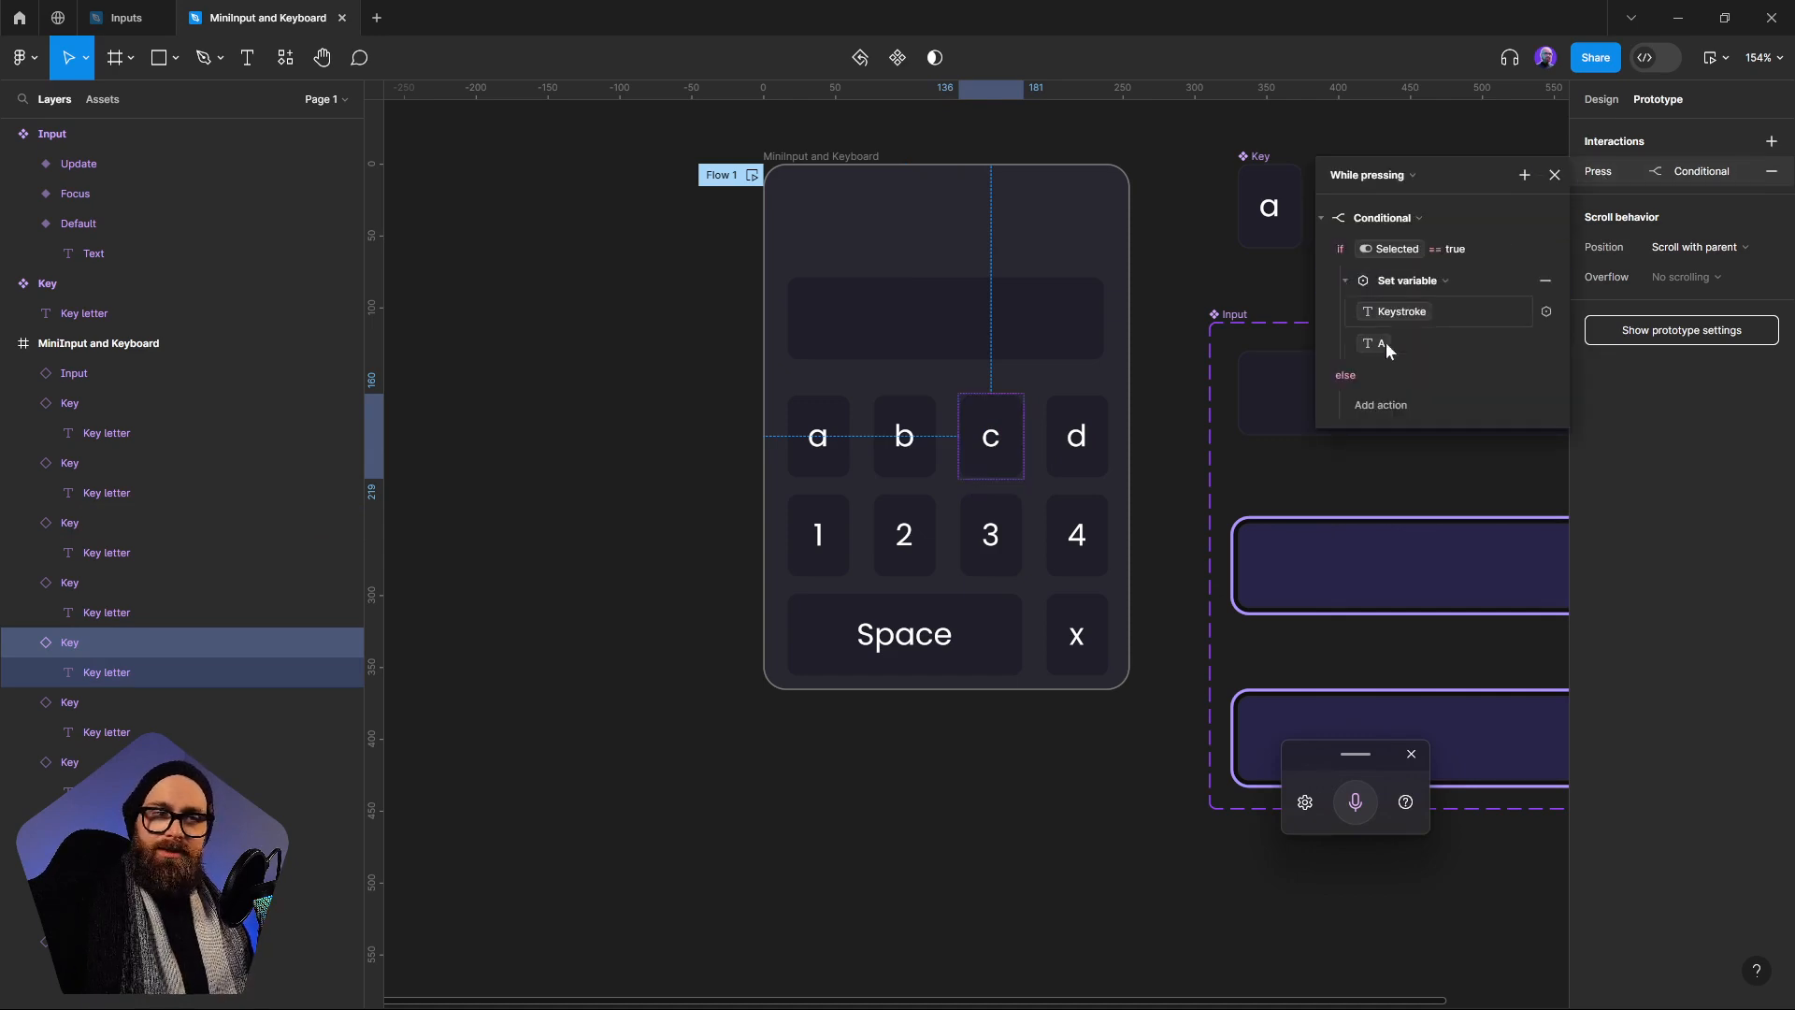
left_click(1373, 346)
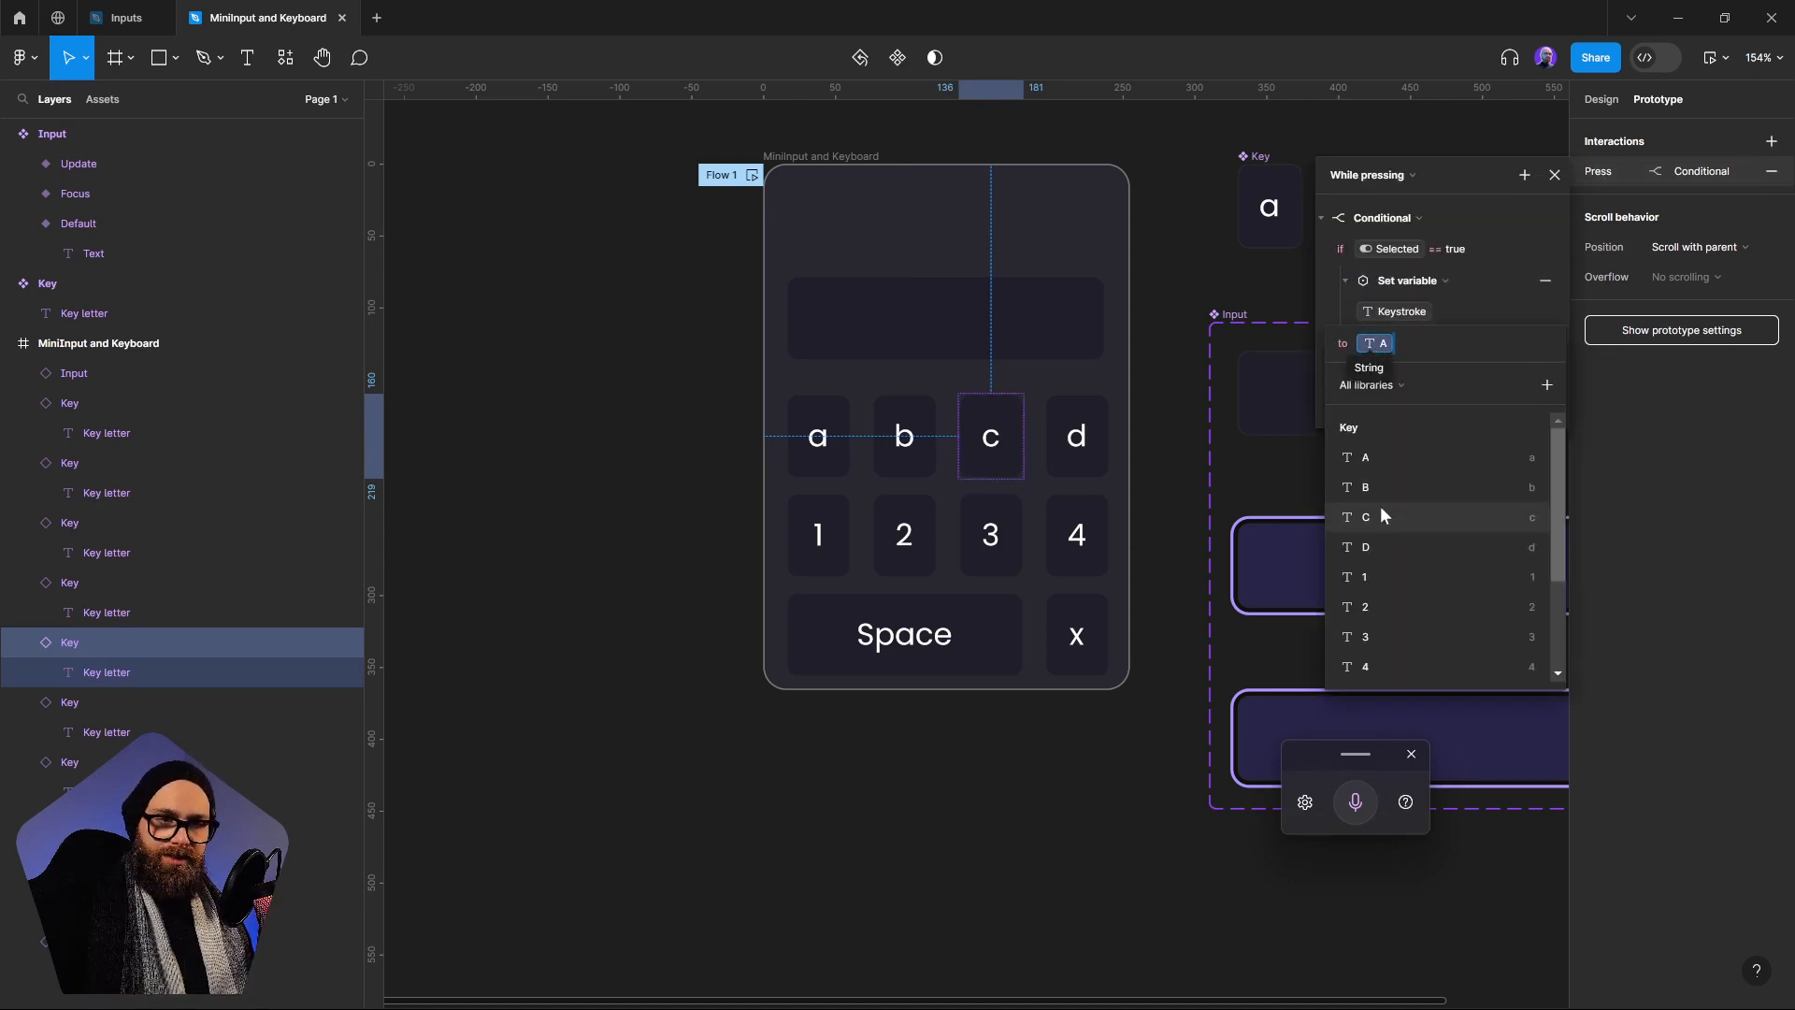
key("BackSpace")
type("C")
left_click(1100, 485)
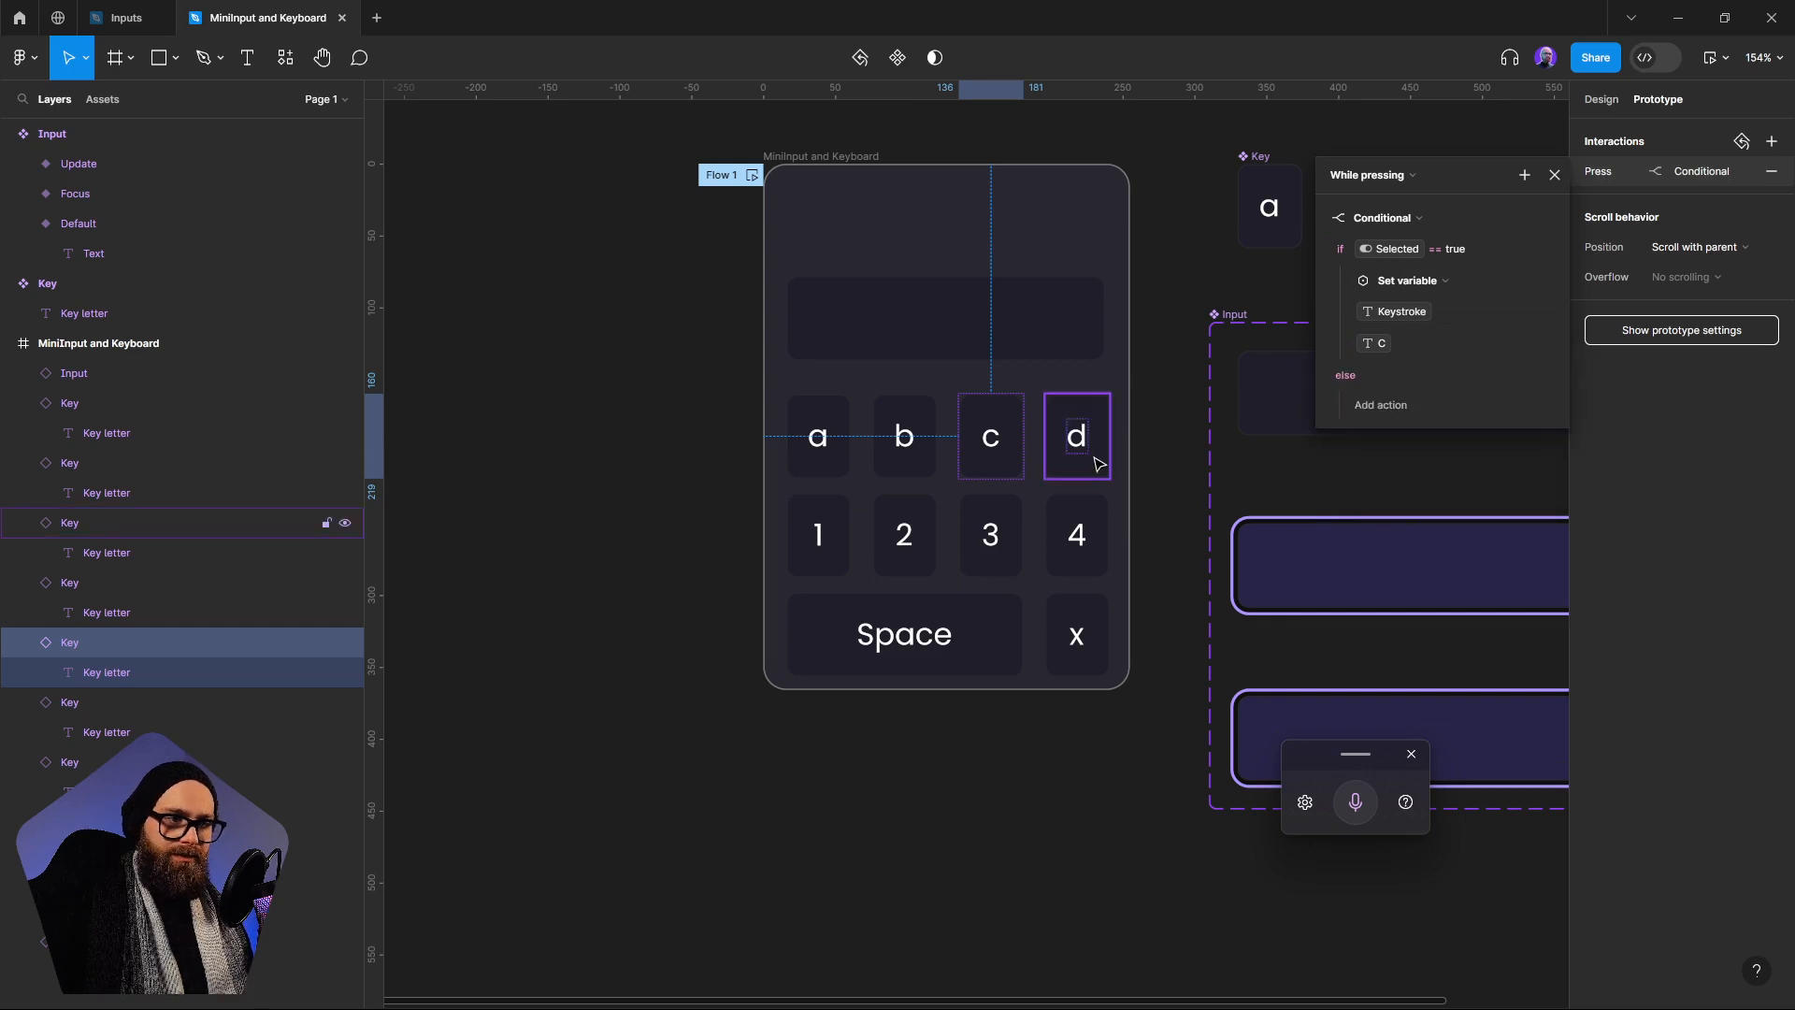
In the d key's While pressing conditional, set the Keystroke variable to the D variable
left_click(1100, 468)
left_click(1633, 172)
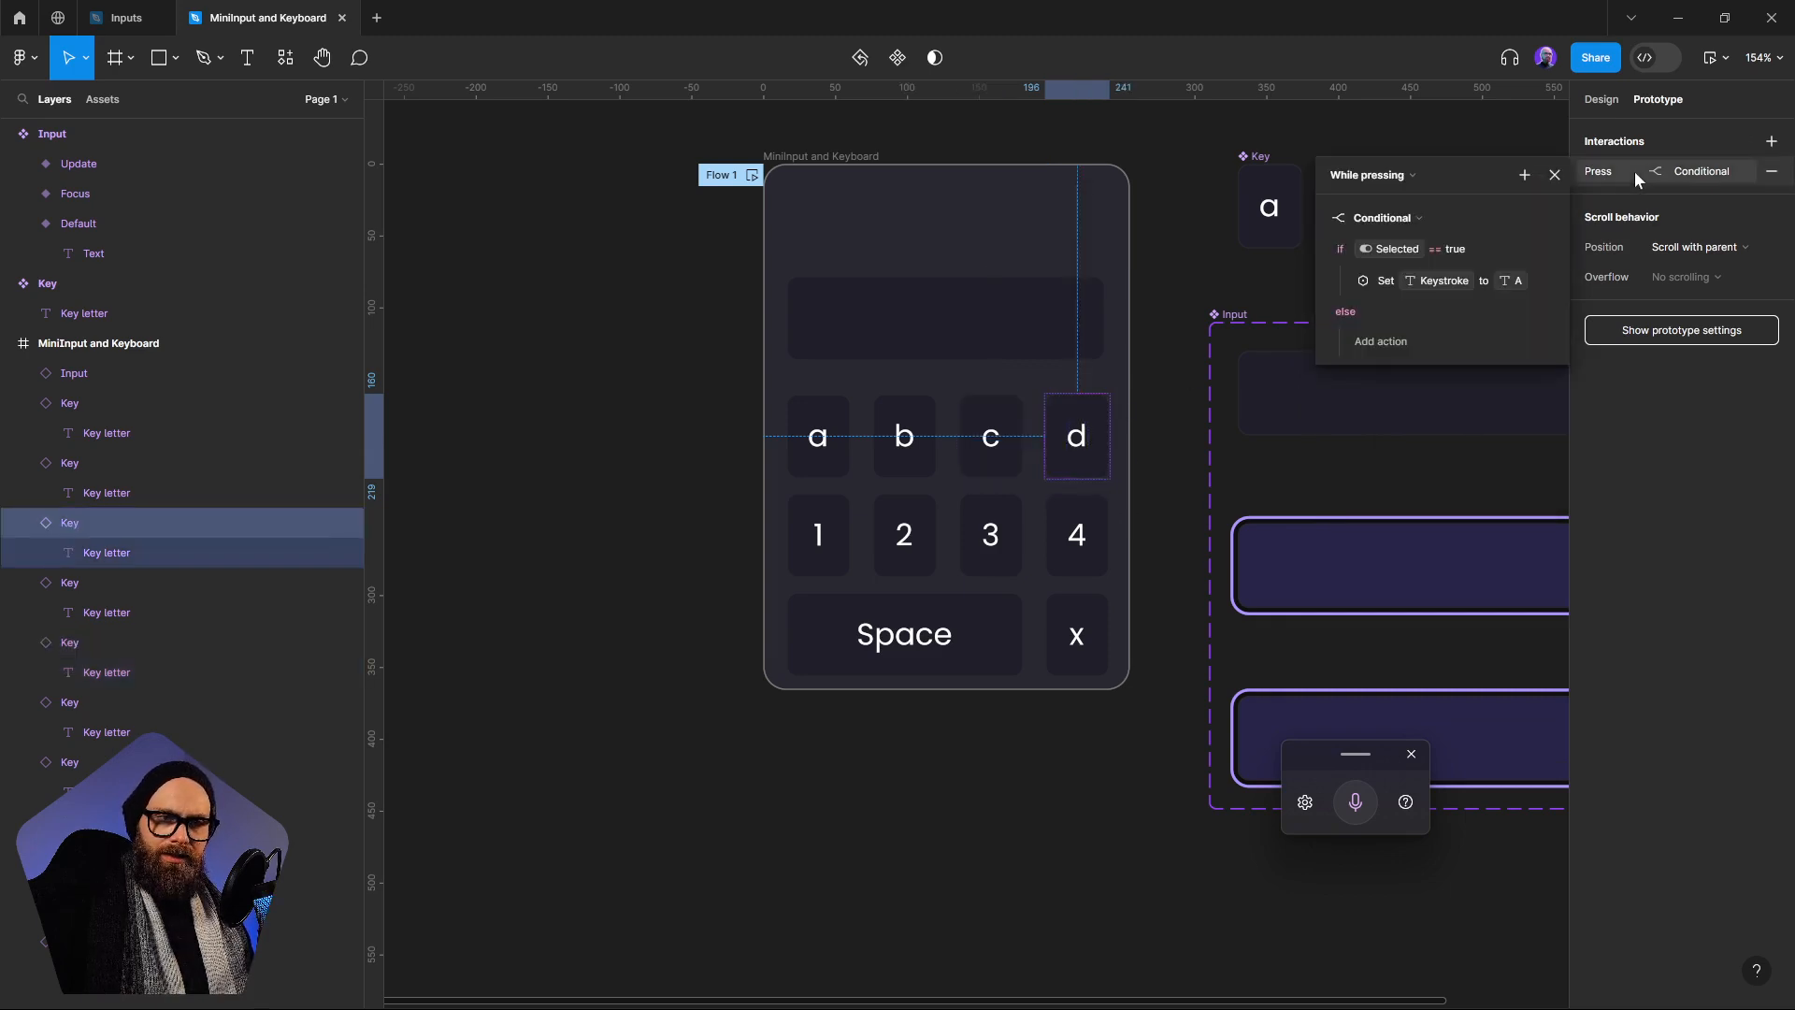
left_click(1377, 346)
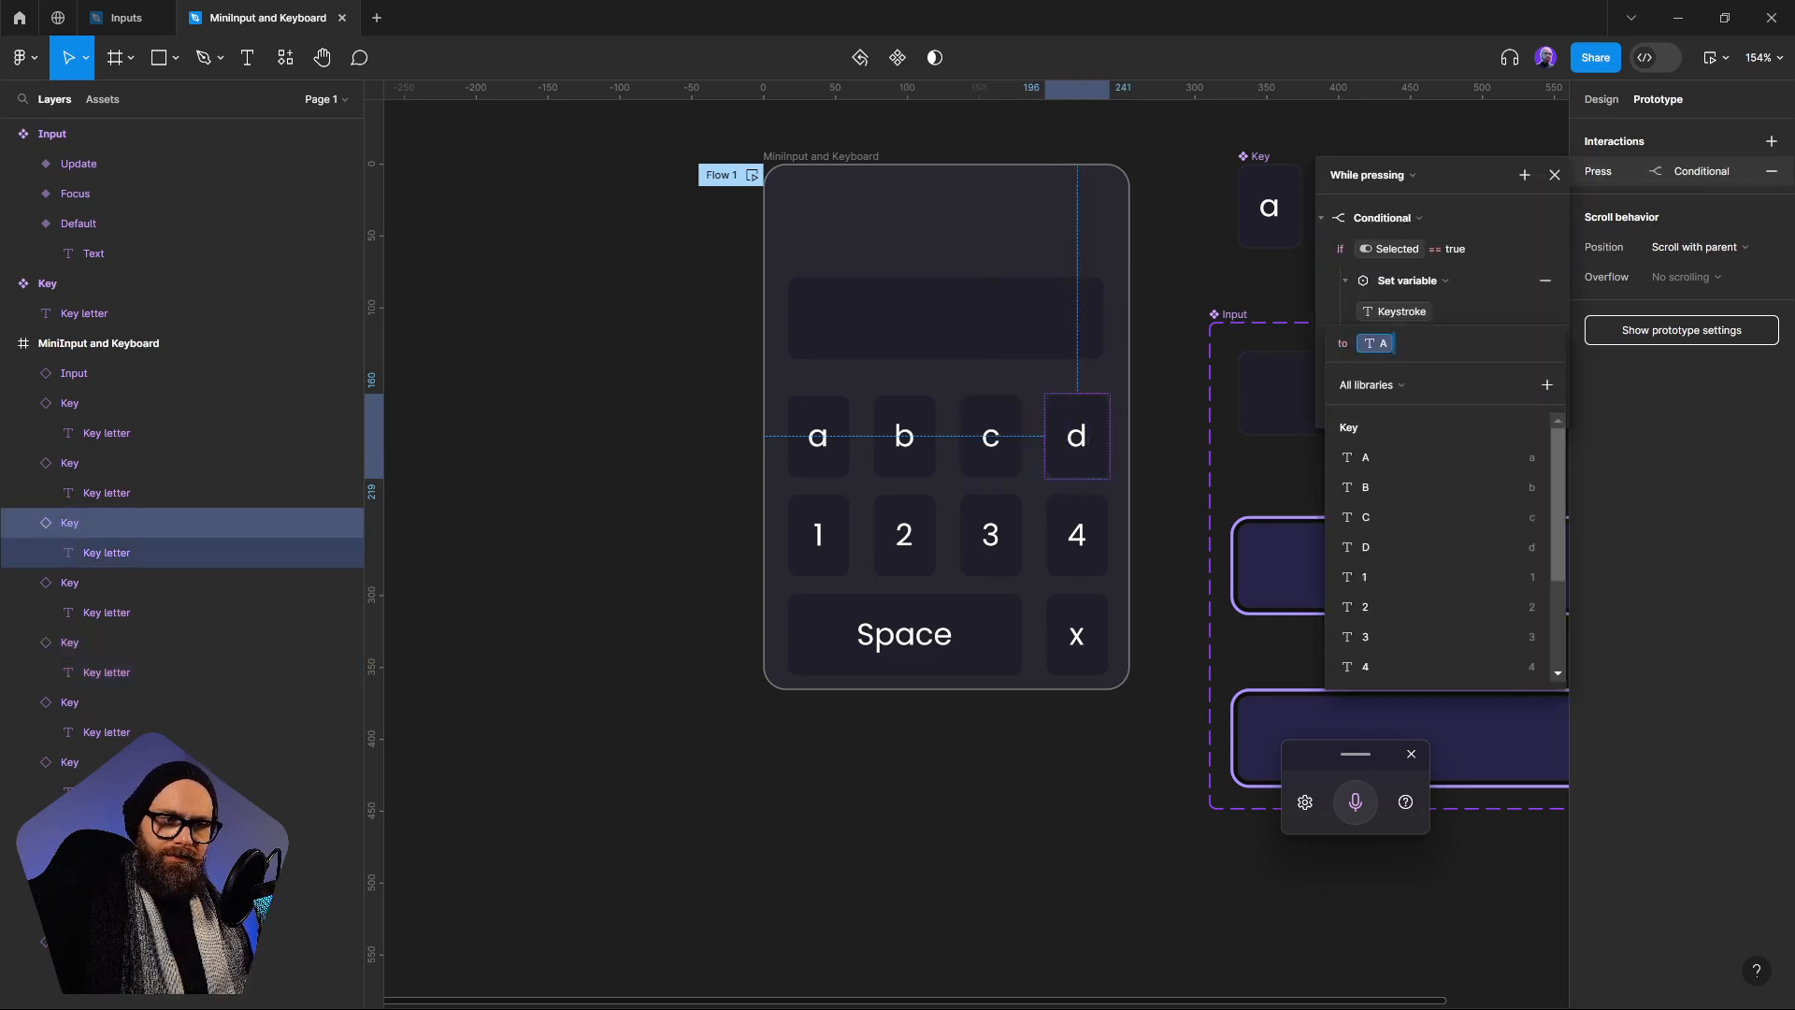
left_click(1371, 546)
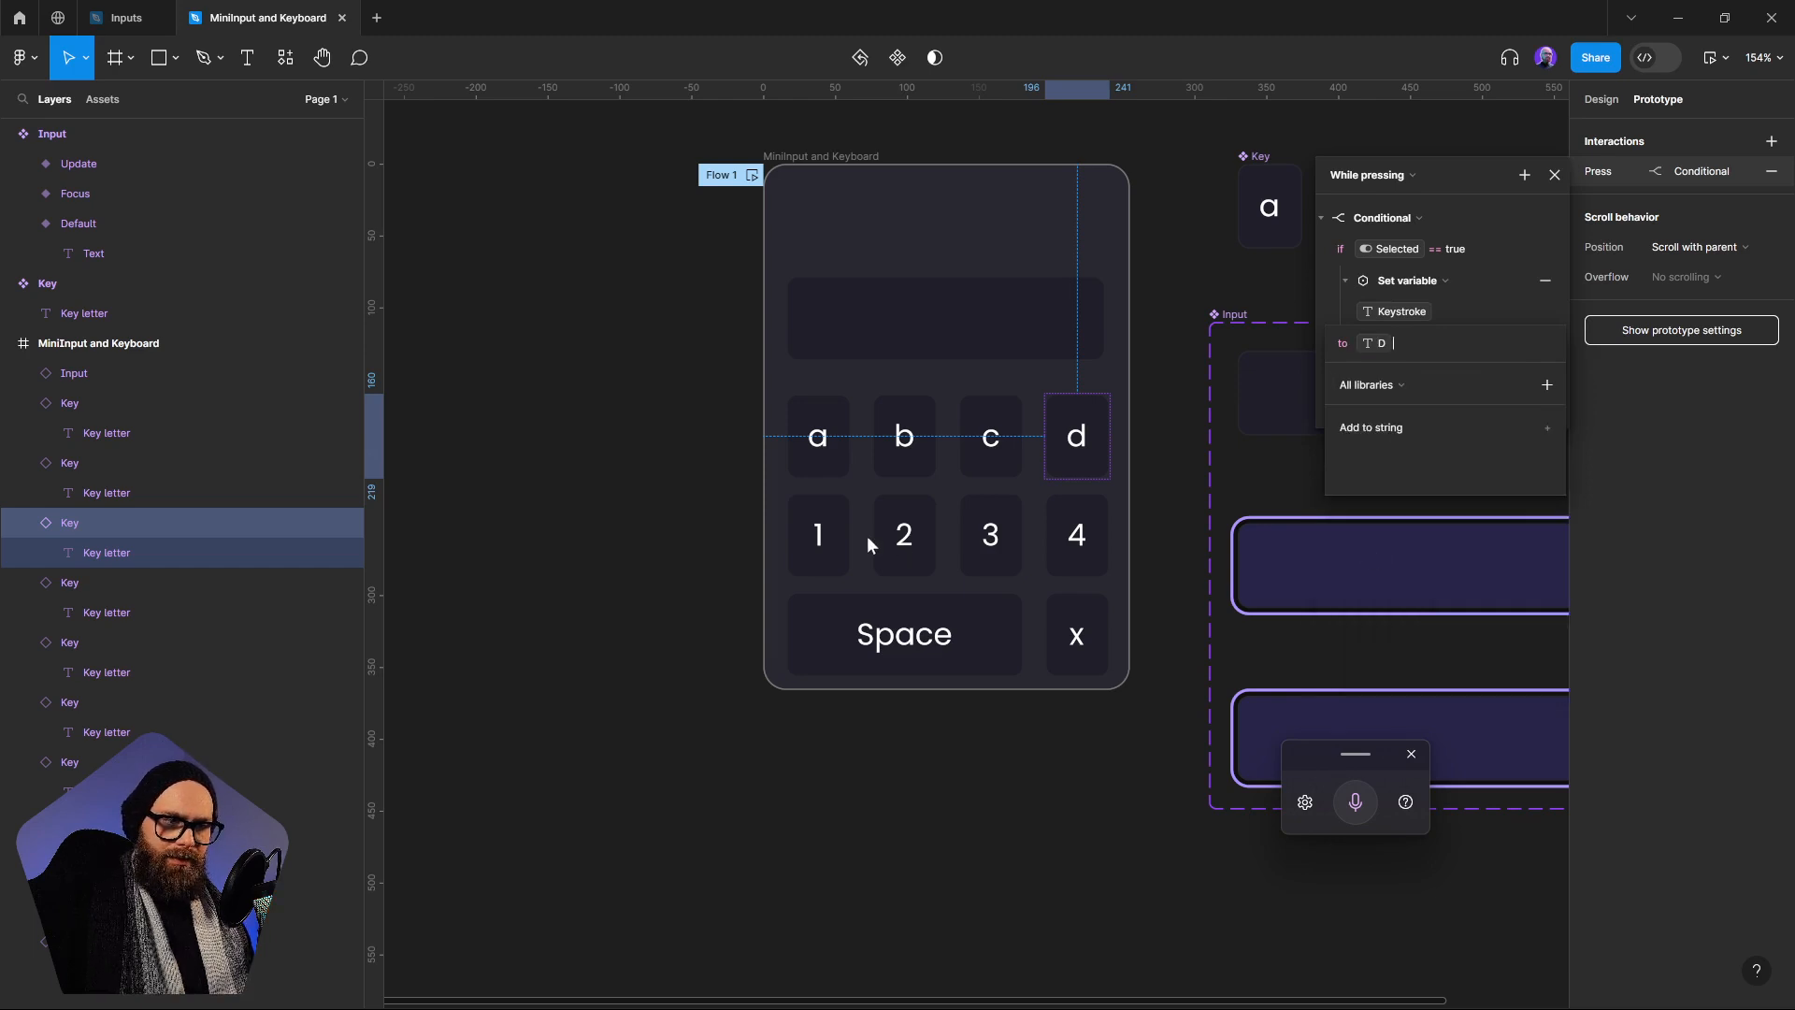
In the 1 key's While pressing conditional, set the Keystroke variable to the 1 variable
left_click(841, 533)
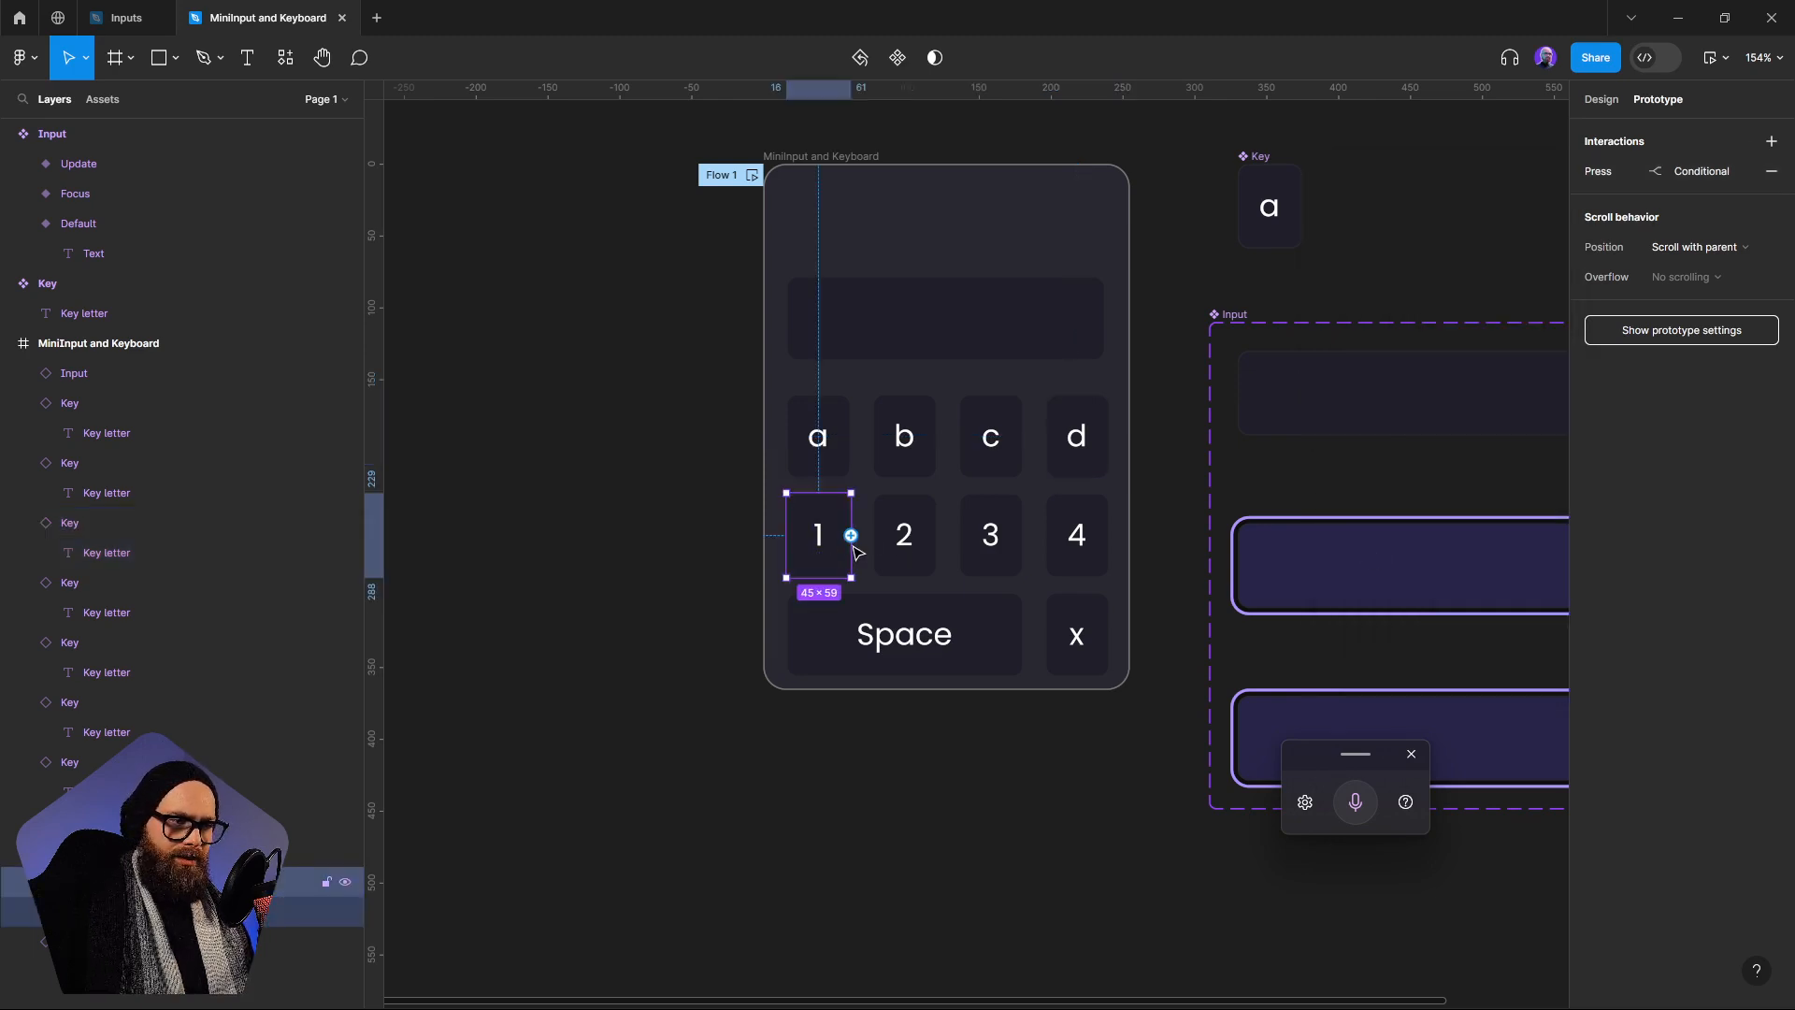
left_click(1634, 168)
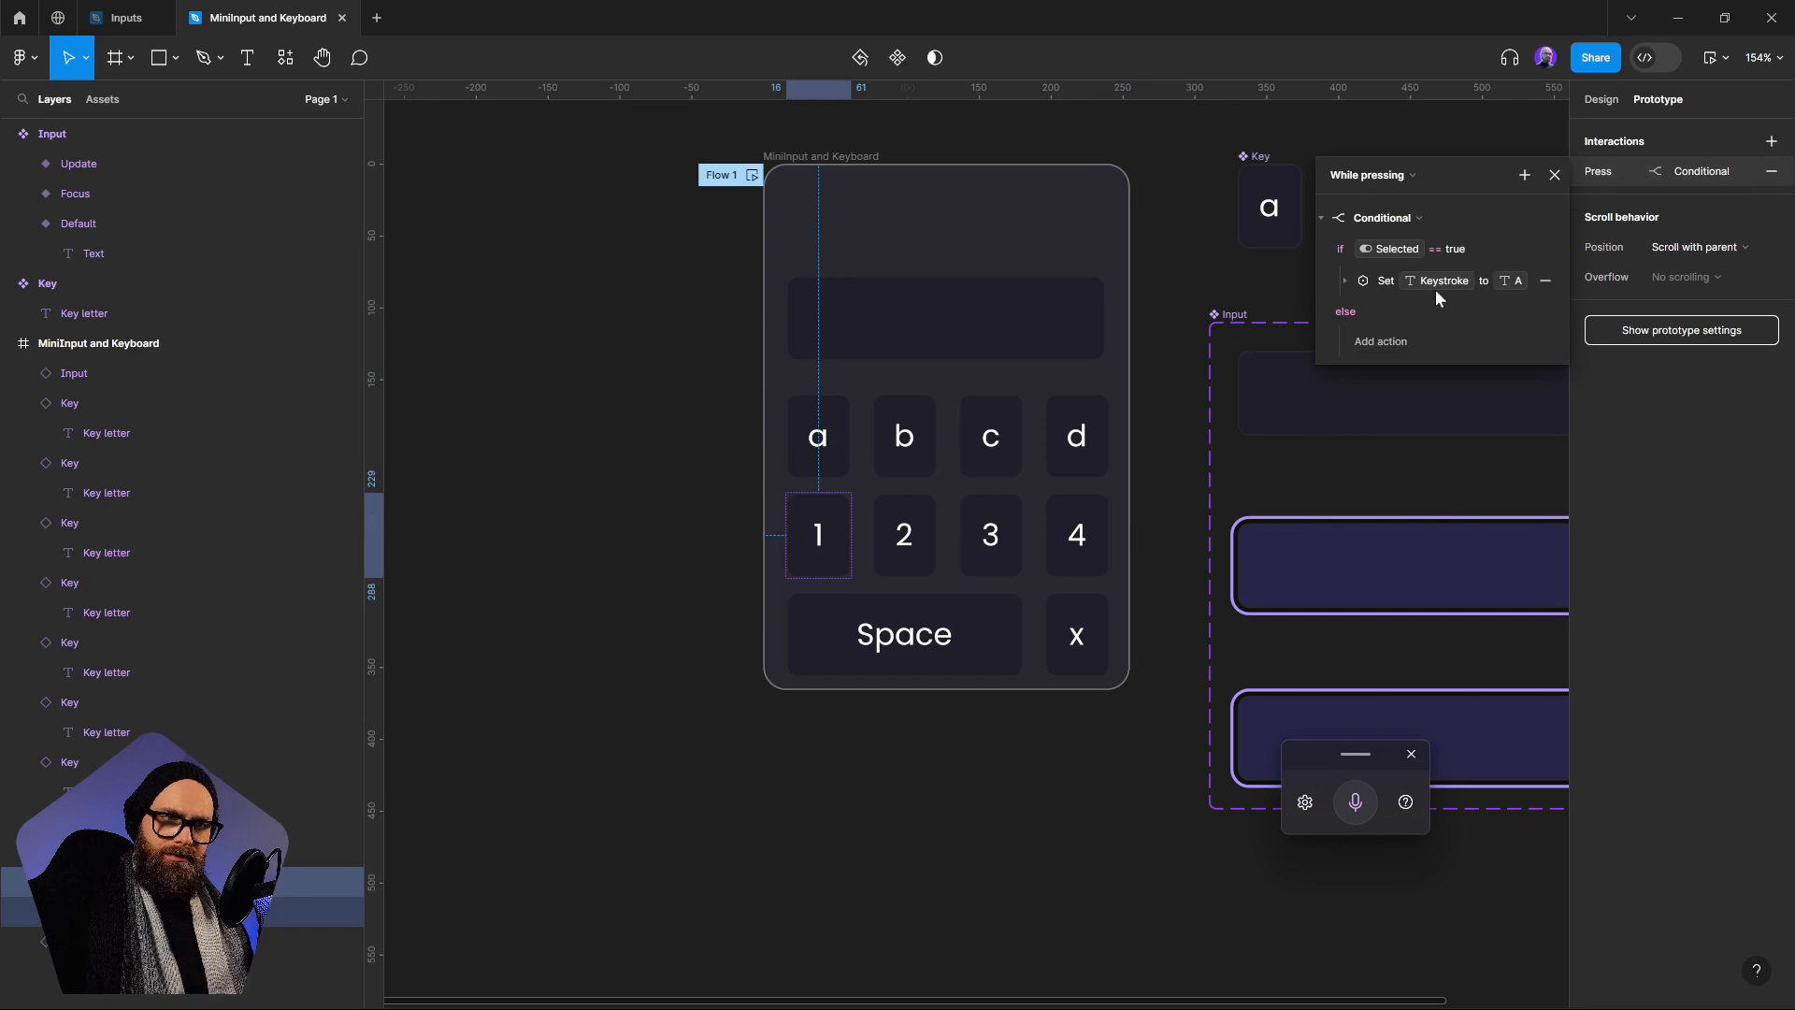
left_click(1344, 279)
left_click(1378, 343)
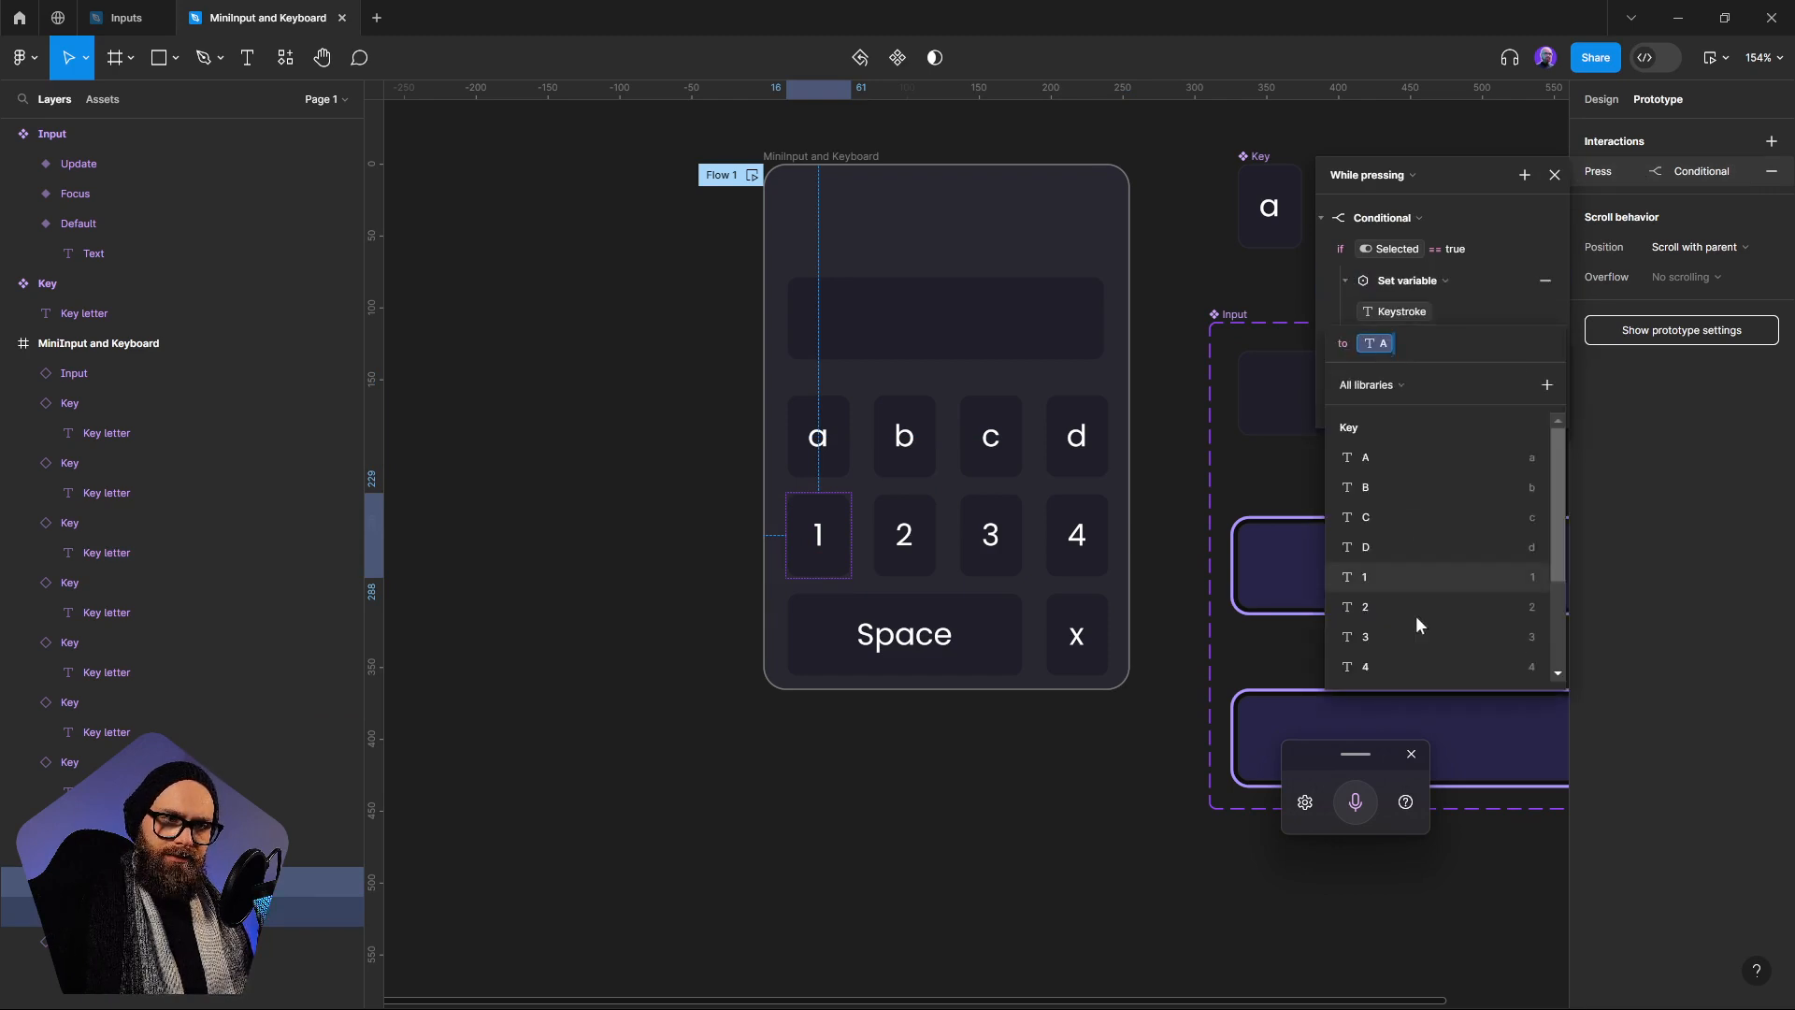
left_click(1359, 575)
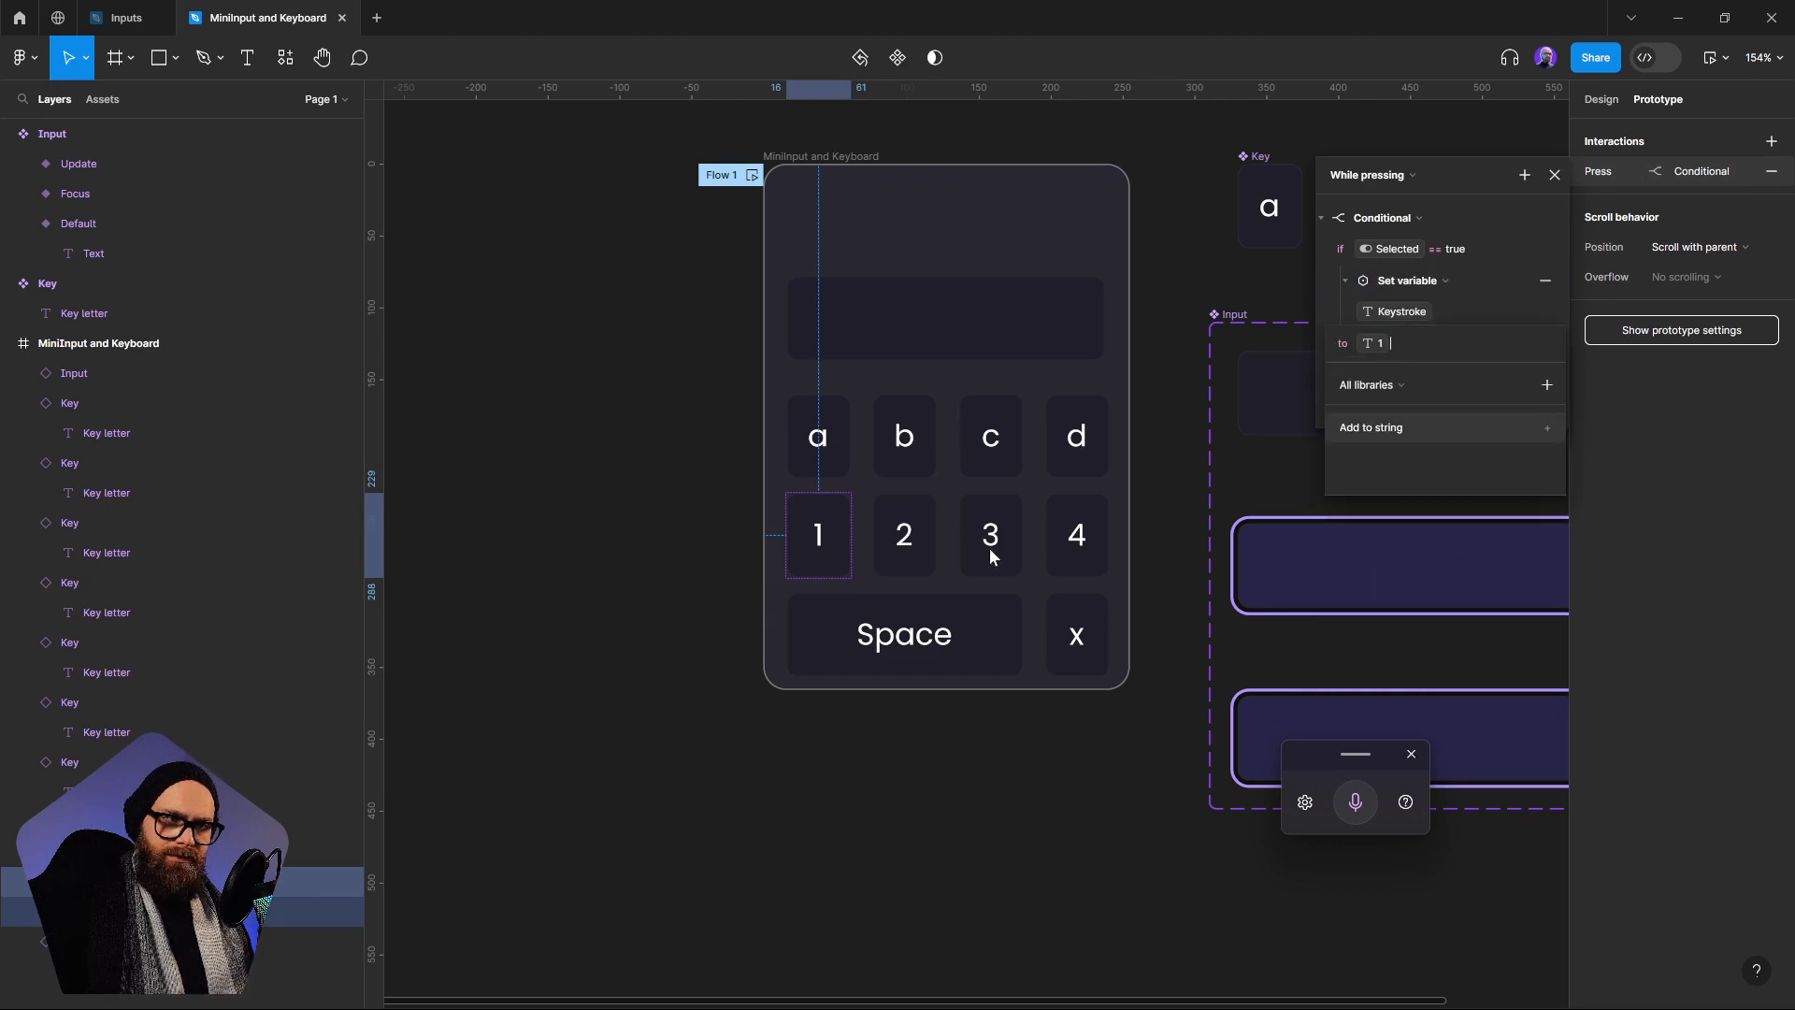
In the 2 key's While pressing conditional, set the Keystroke variable to the 2 variable
left_click(904, 535)
left_click(1601, 171)
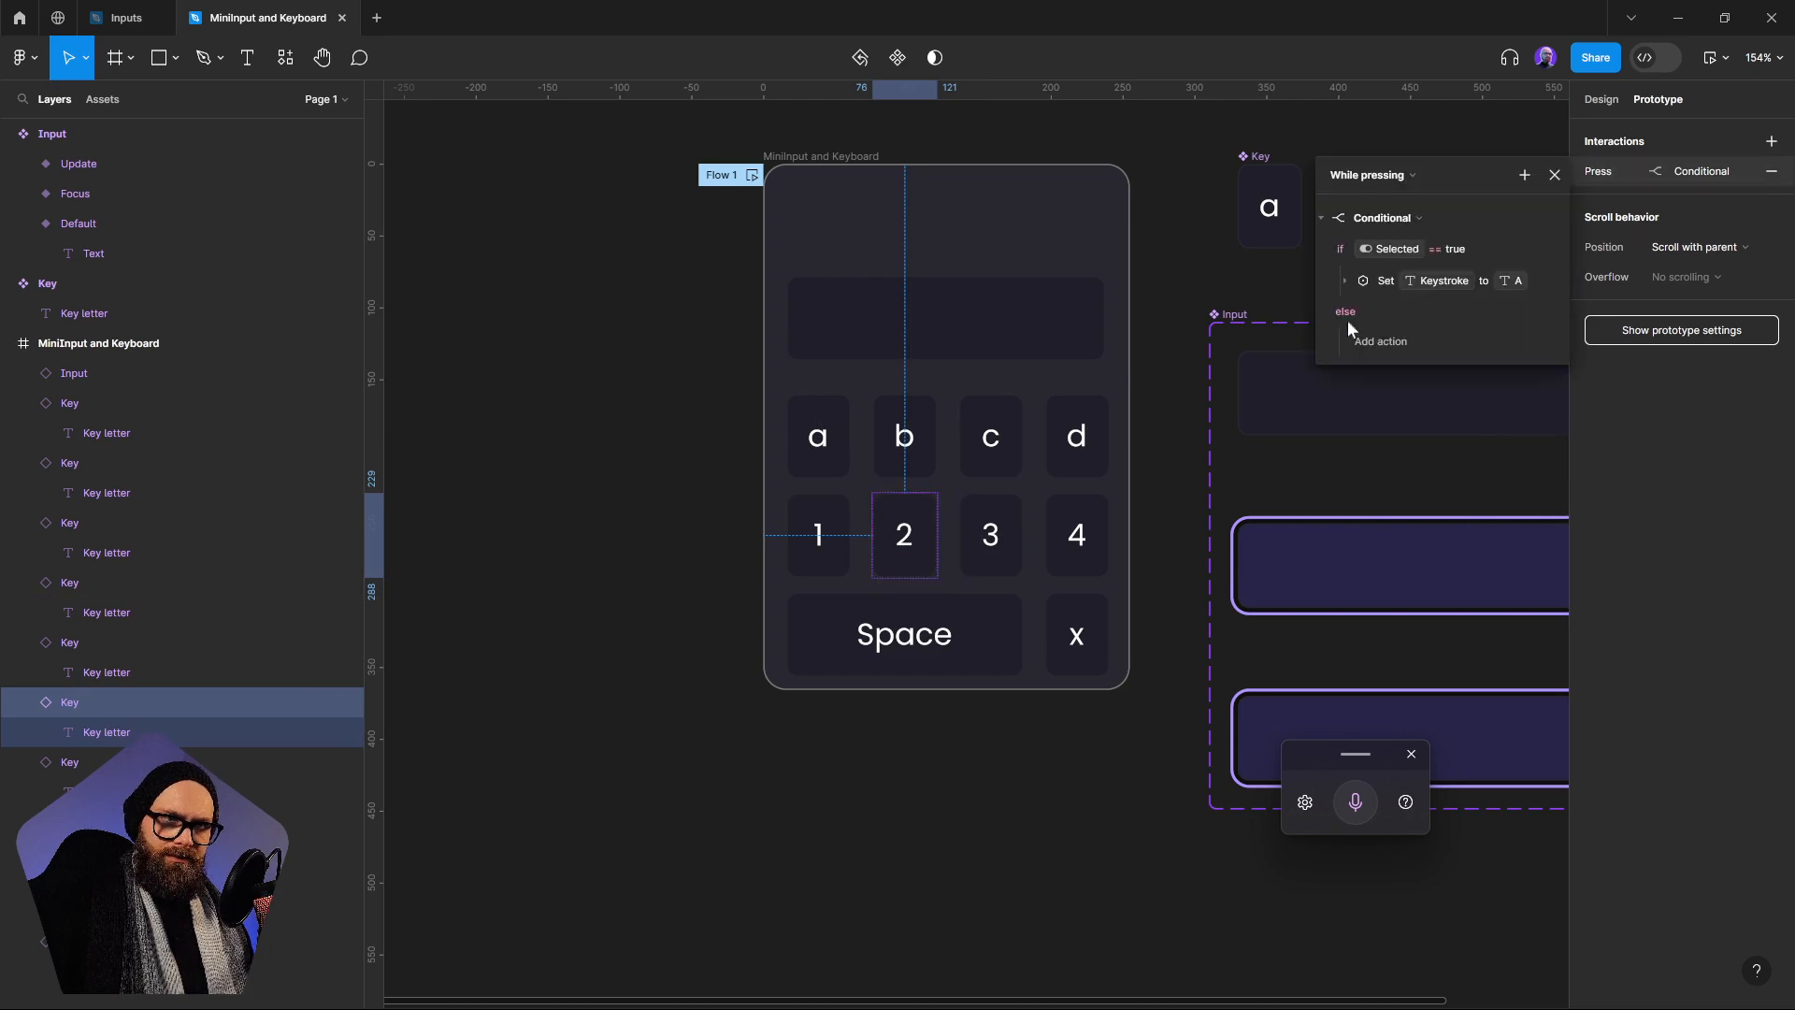
left_click(1347, 279)
left_click(1378, 343)
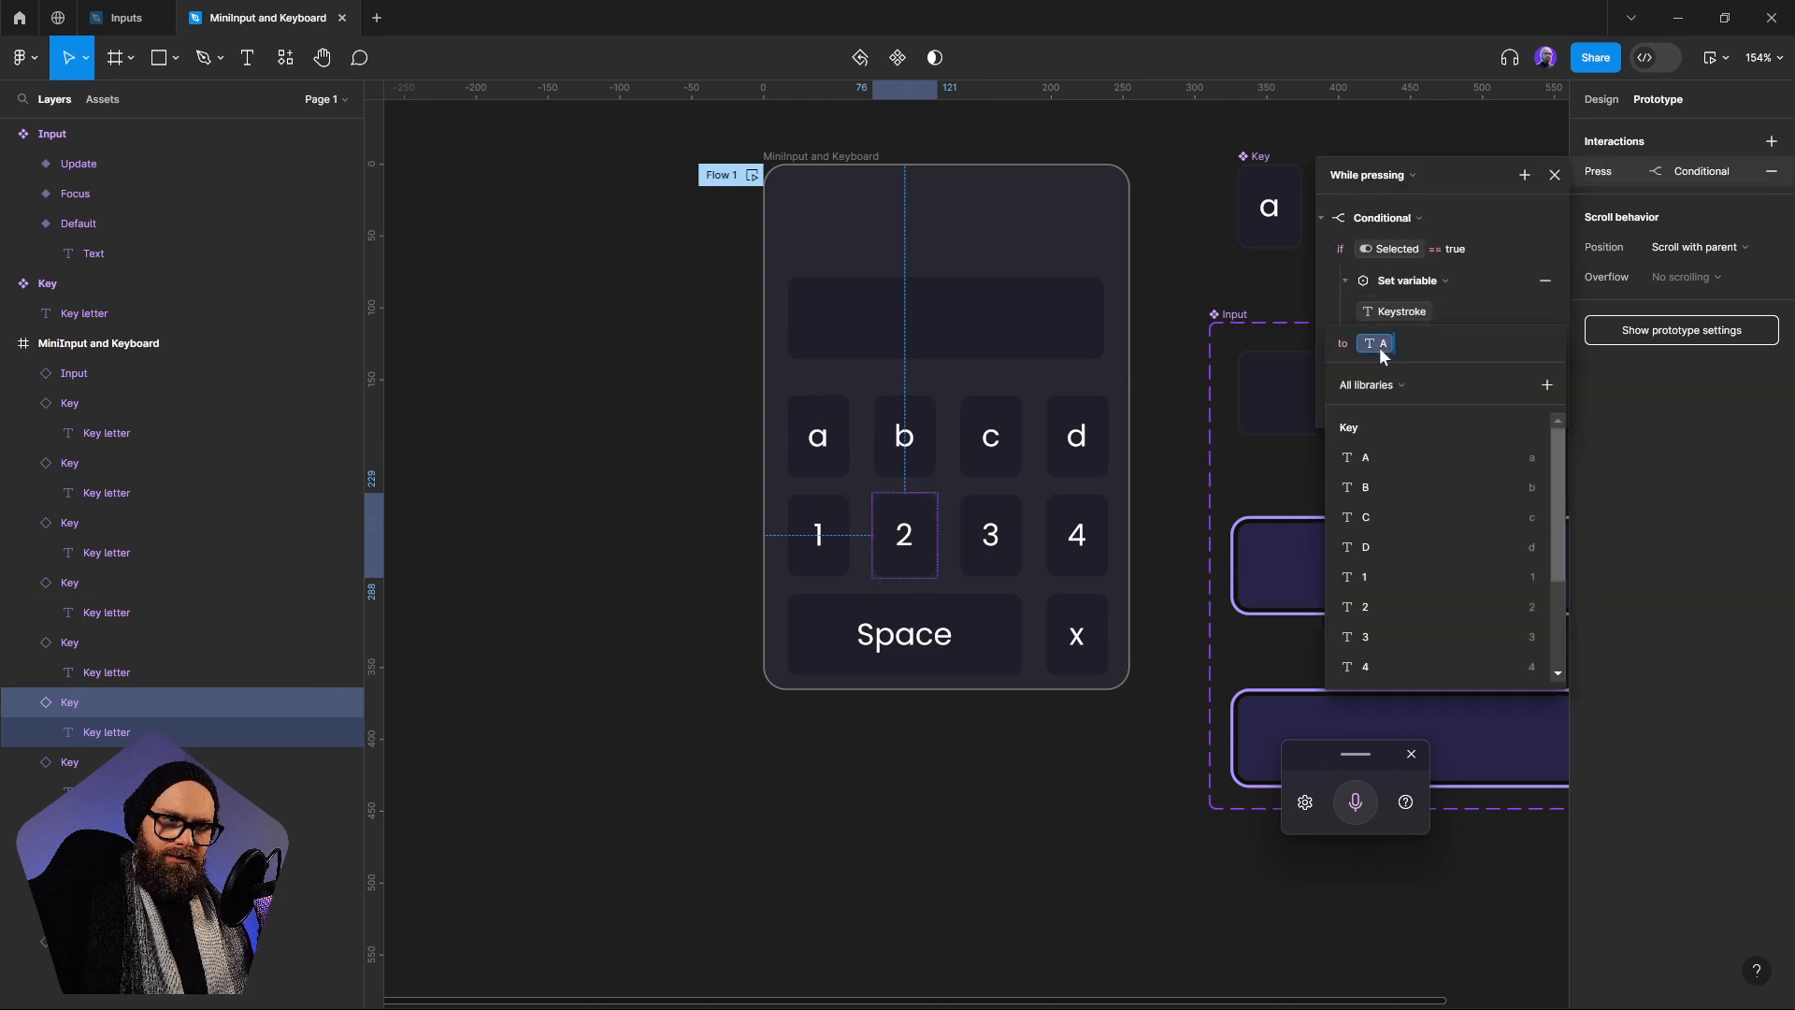
left_click(1418, 630)
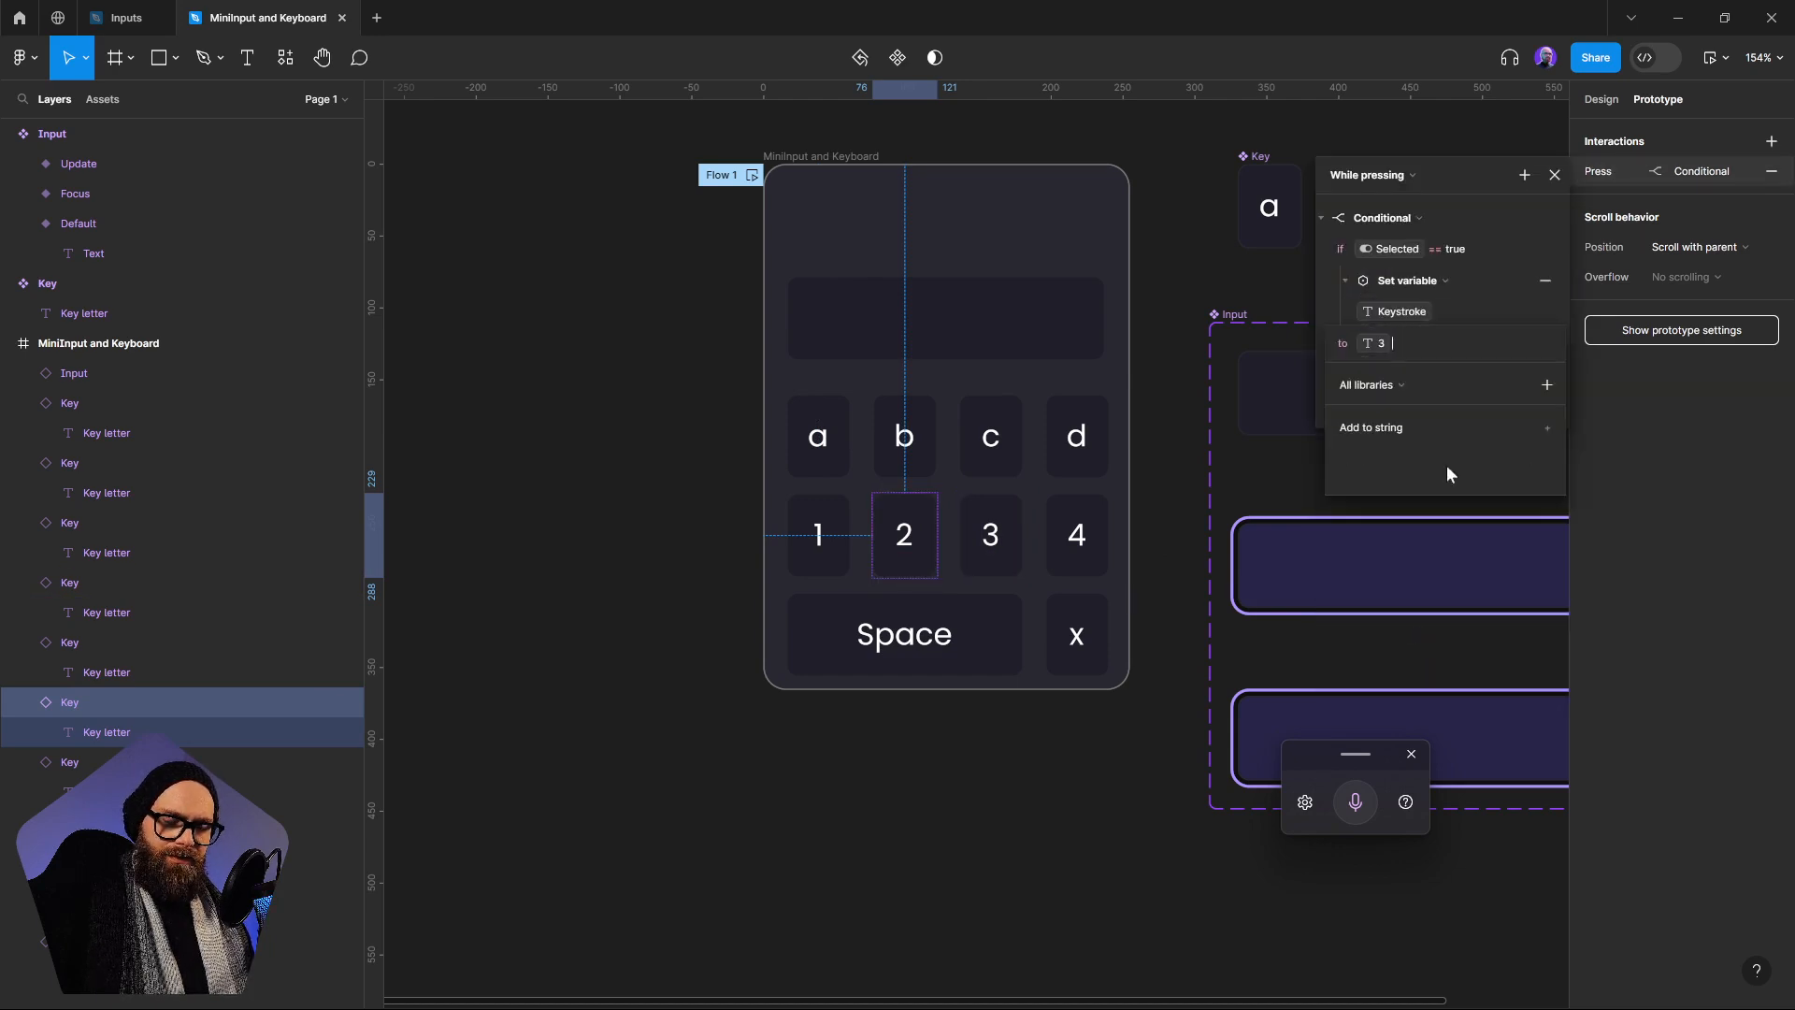
left_click(1327, 303)
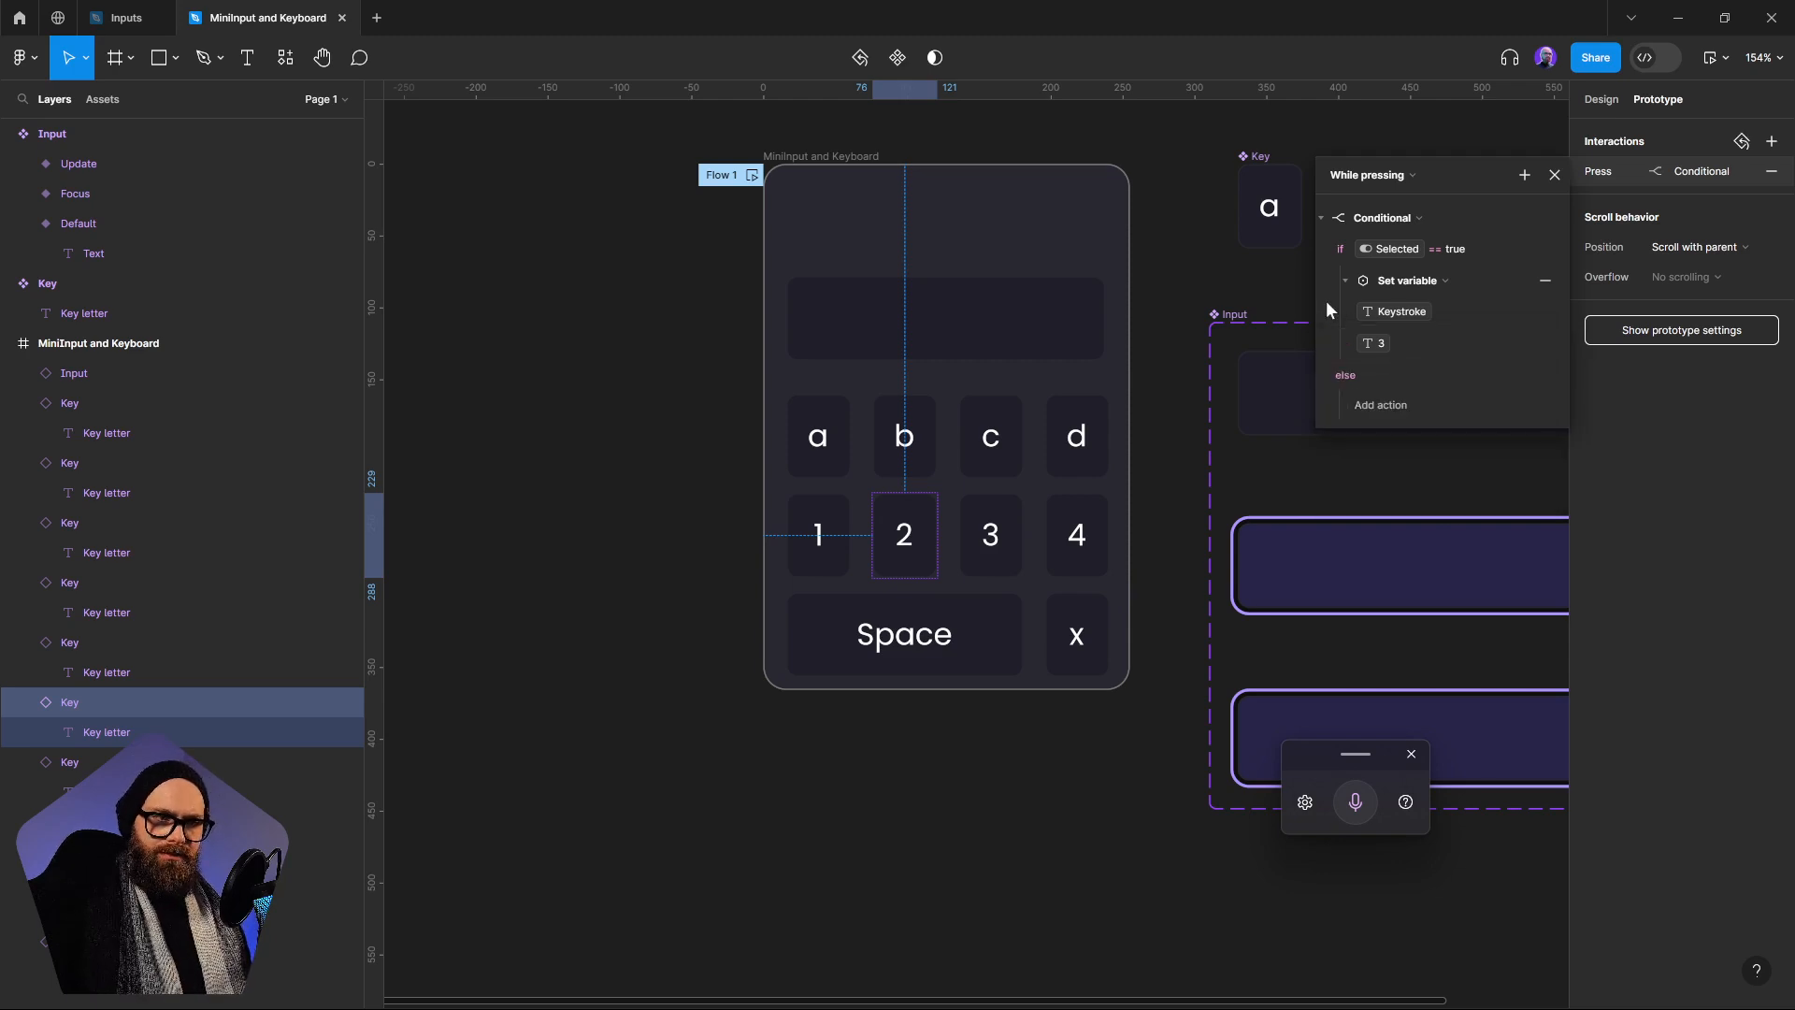
left_click(1379, 343)
left_click(1377, 615)
left_click(991, 533)
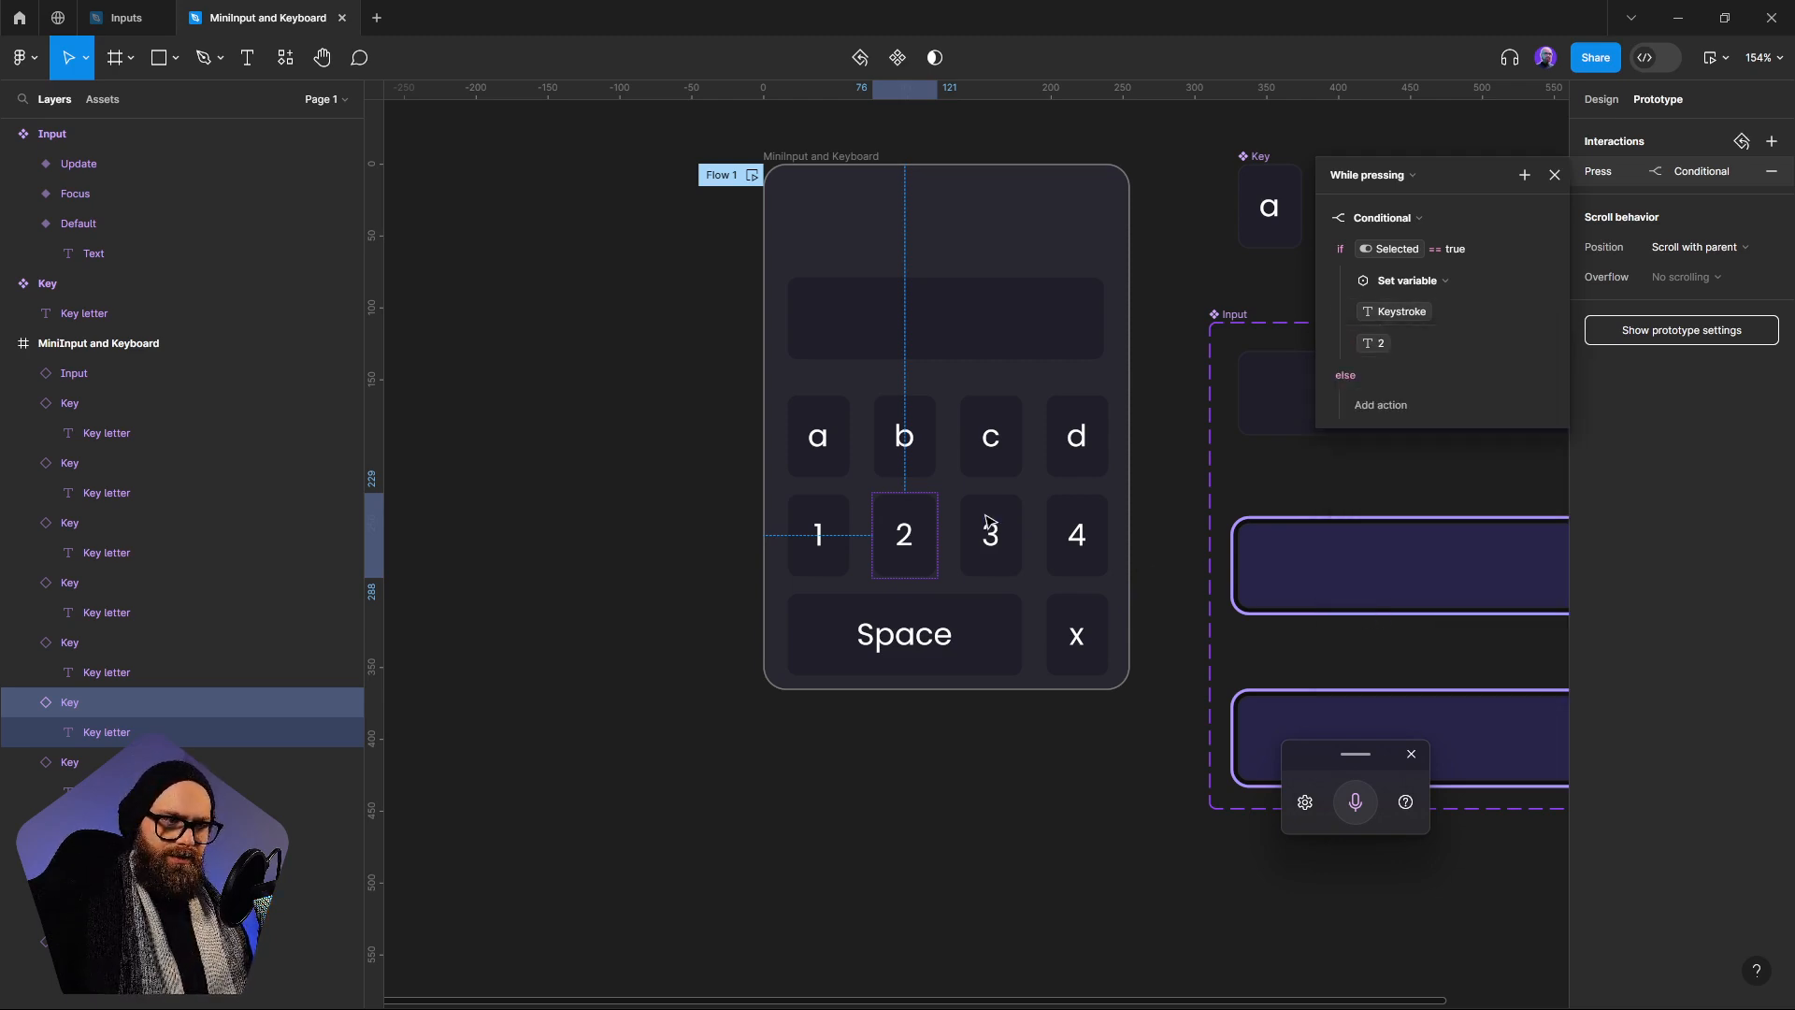
In the 3 key's While pressing conditional, set the Keystroke variable to the 3 variable
left_click(990, 534)
left_click(1639, 171)
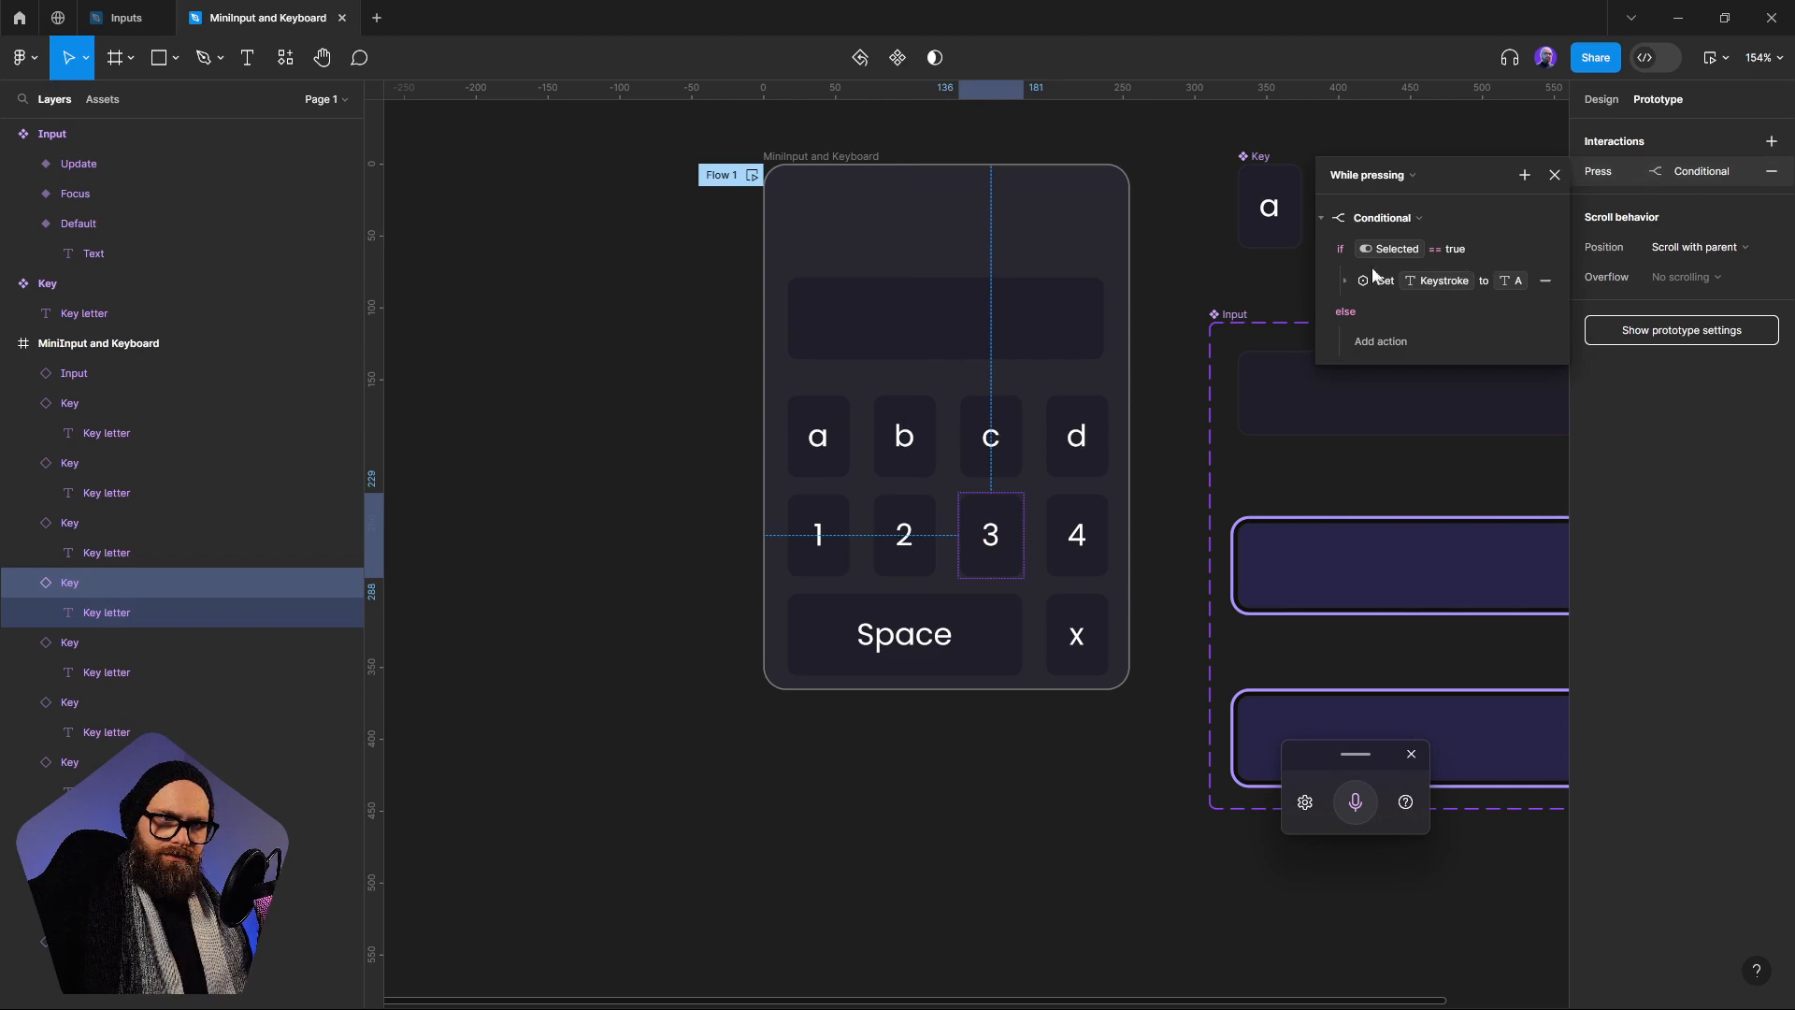
left_click(1349, 275)
left_click(1378, 343)
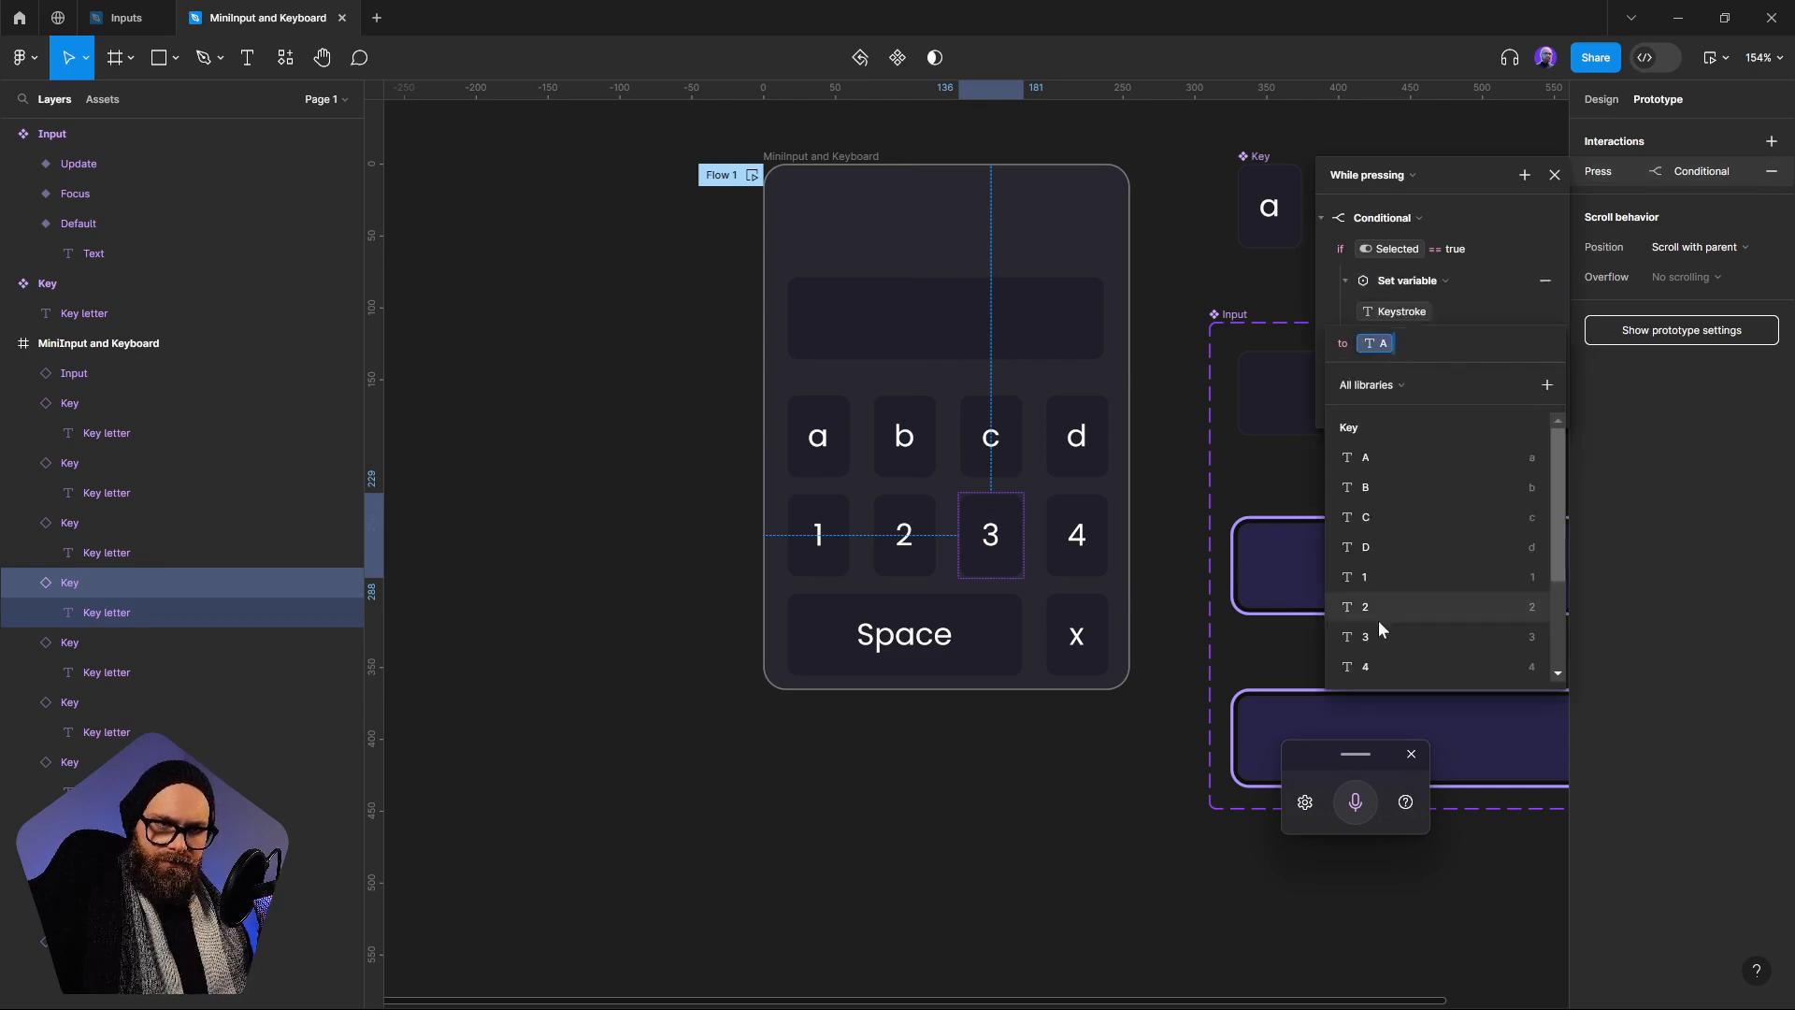
left_click(1380, 626)
In the 4 key's While pressing conditional, set the Keystroke variable to the 4 variable and deselect the key
left_click(1077, 530)
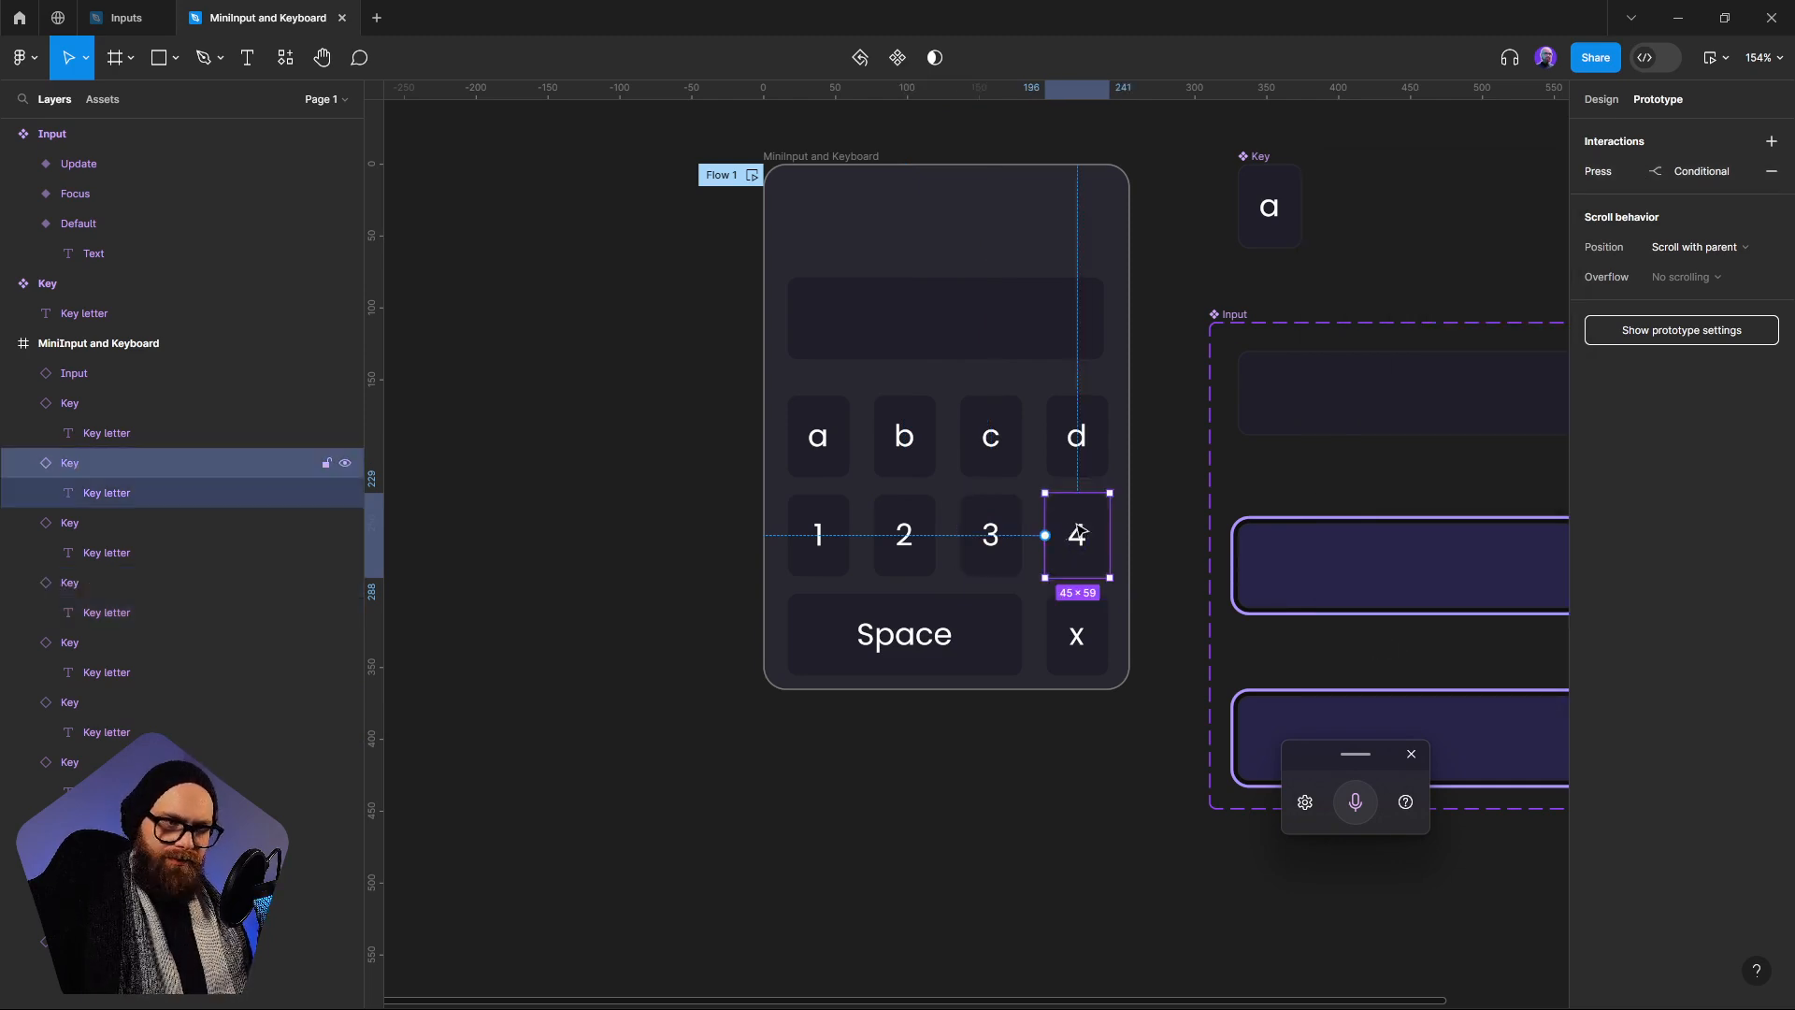
left_click(1614, 174)
left_click(1349, 282)
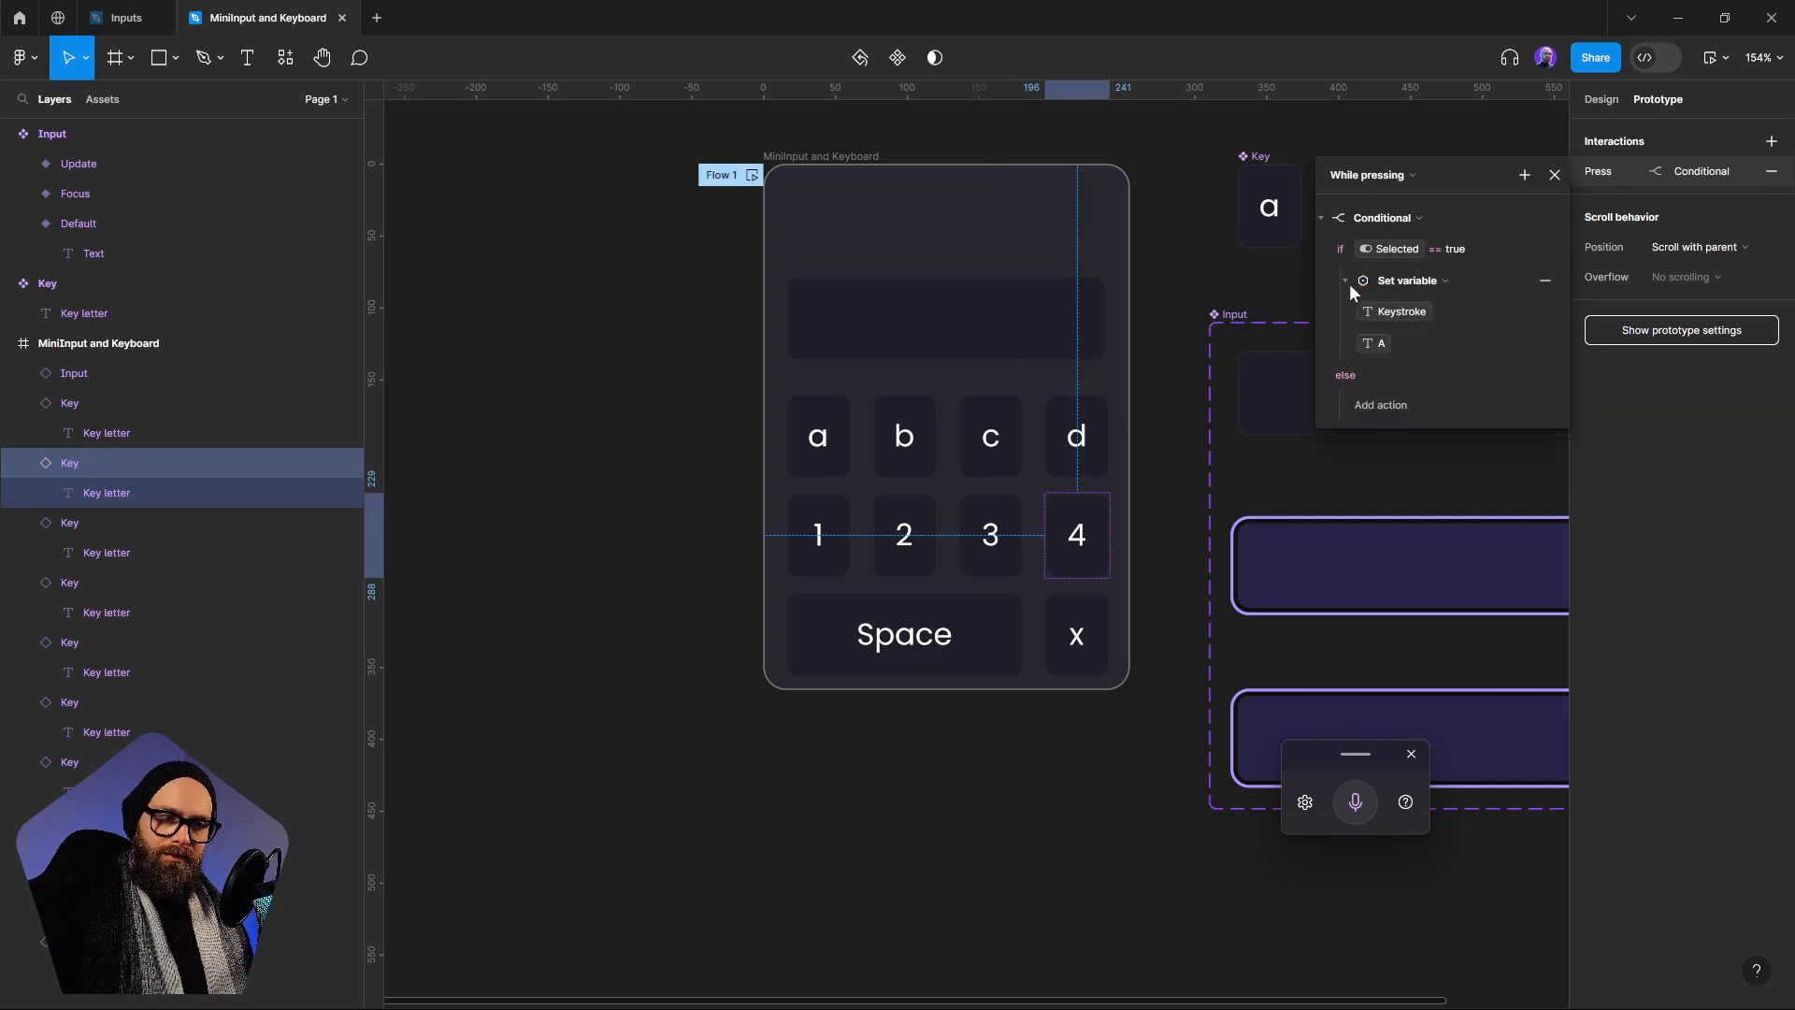
left_click(1376, 344)
left_click(1374, 664)
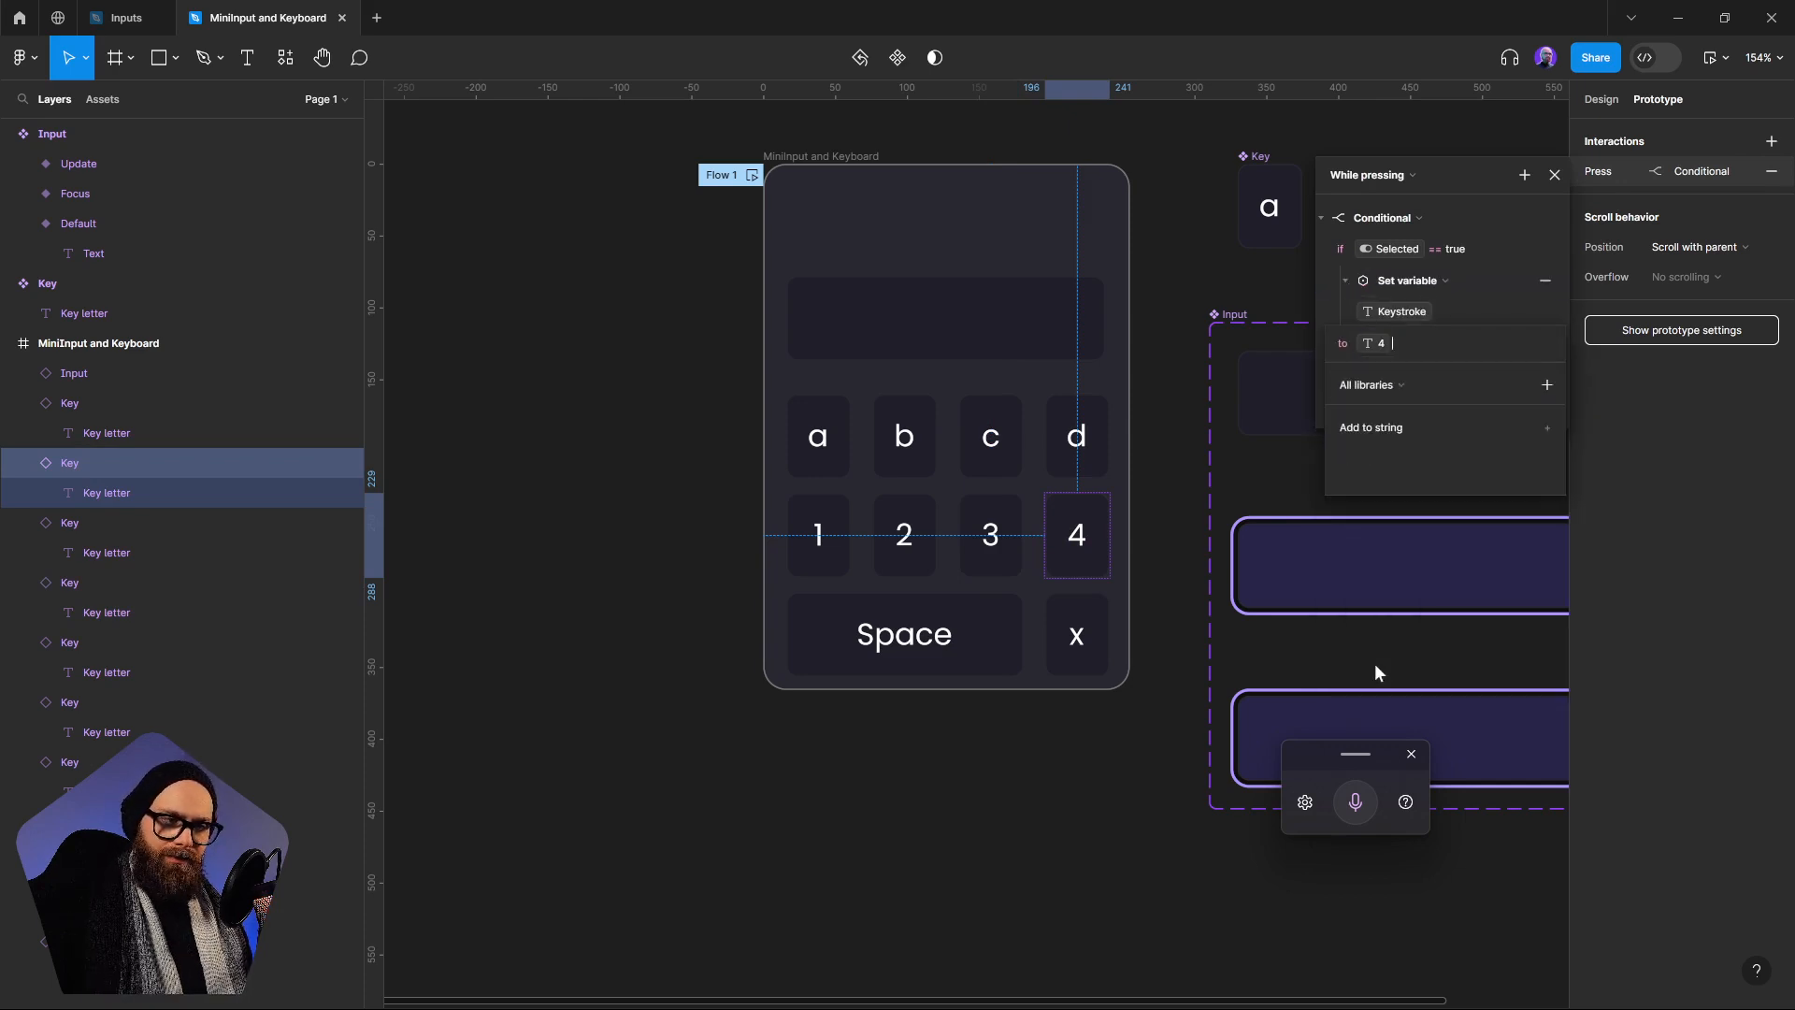
left_click(1175, 484)
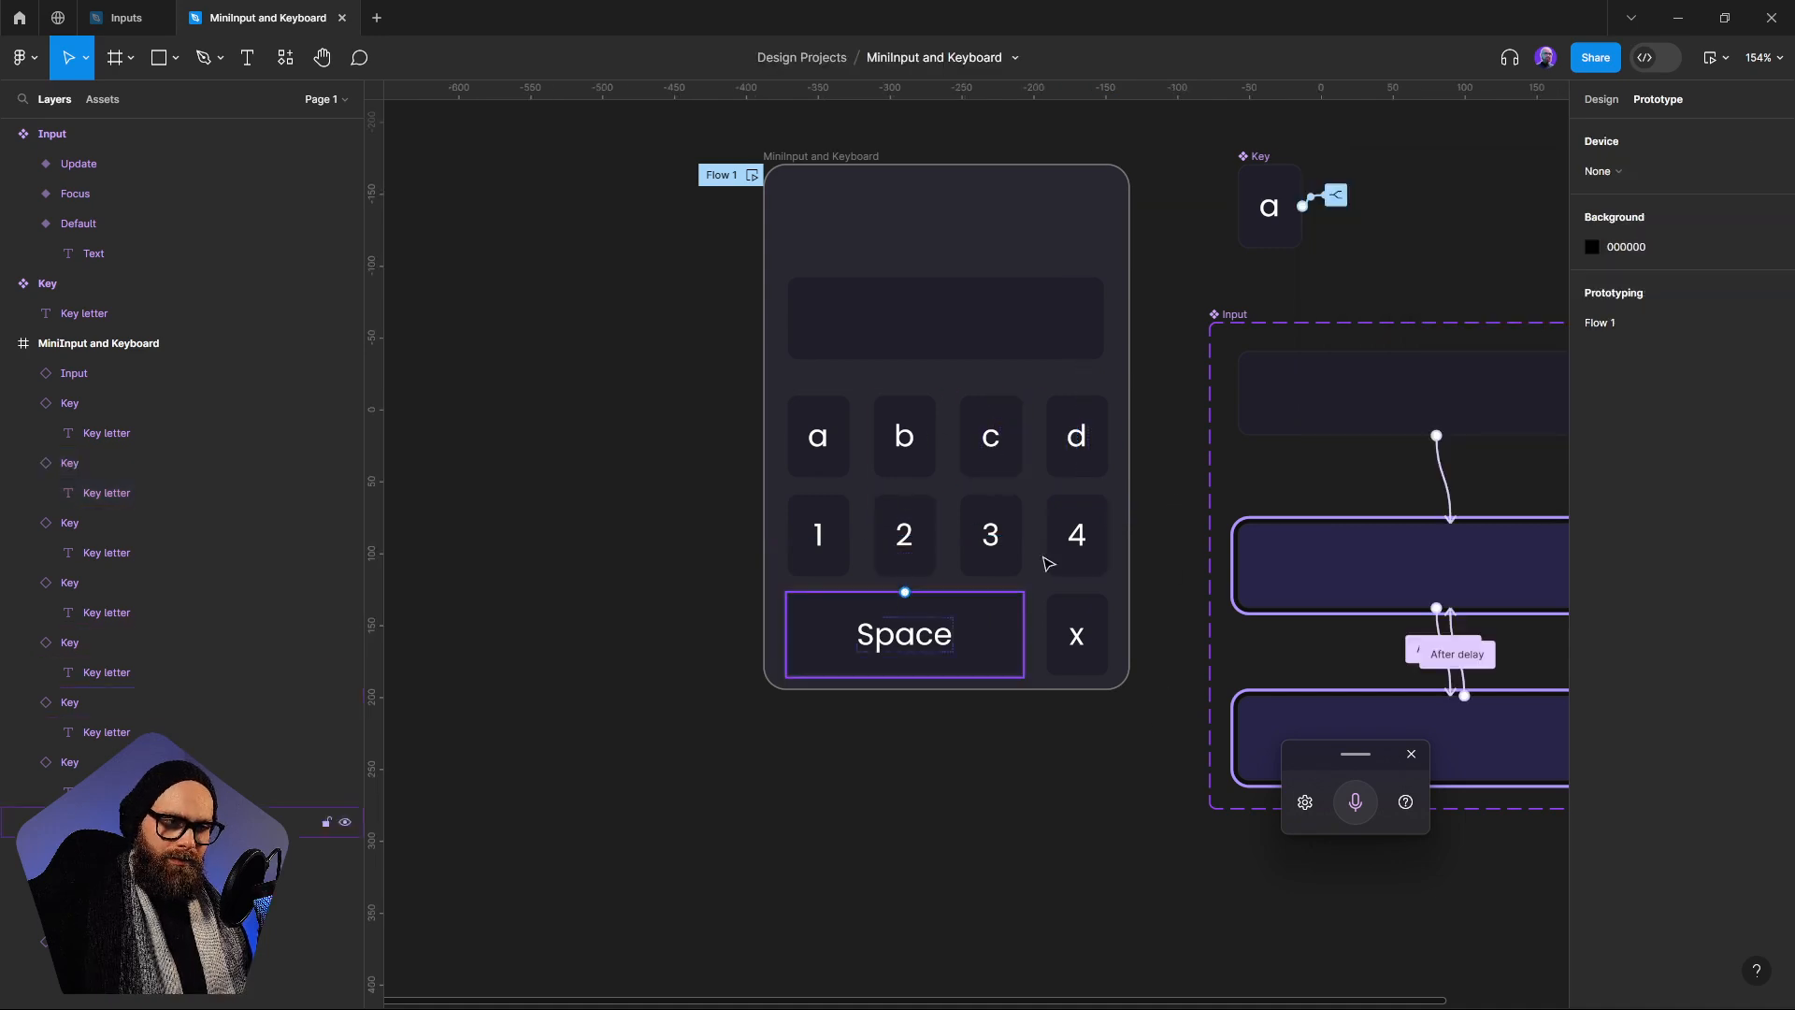
Preview Flow 1, focus the input field and enter "ab cd" with the letter and Space keys
left_click(752, 175)
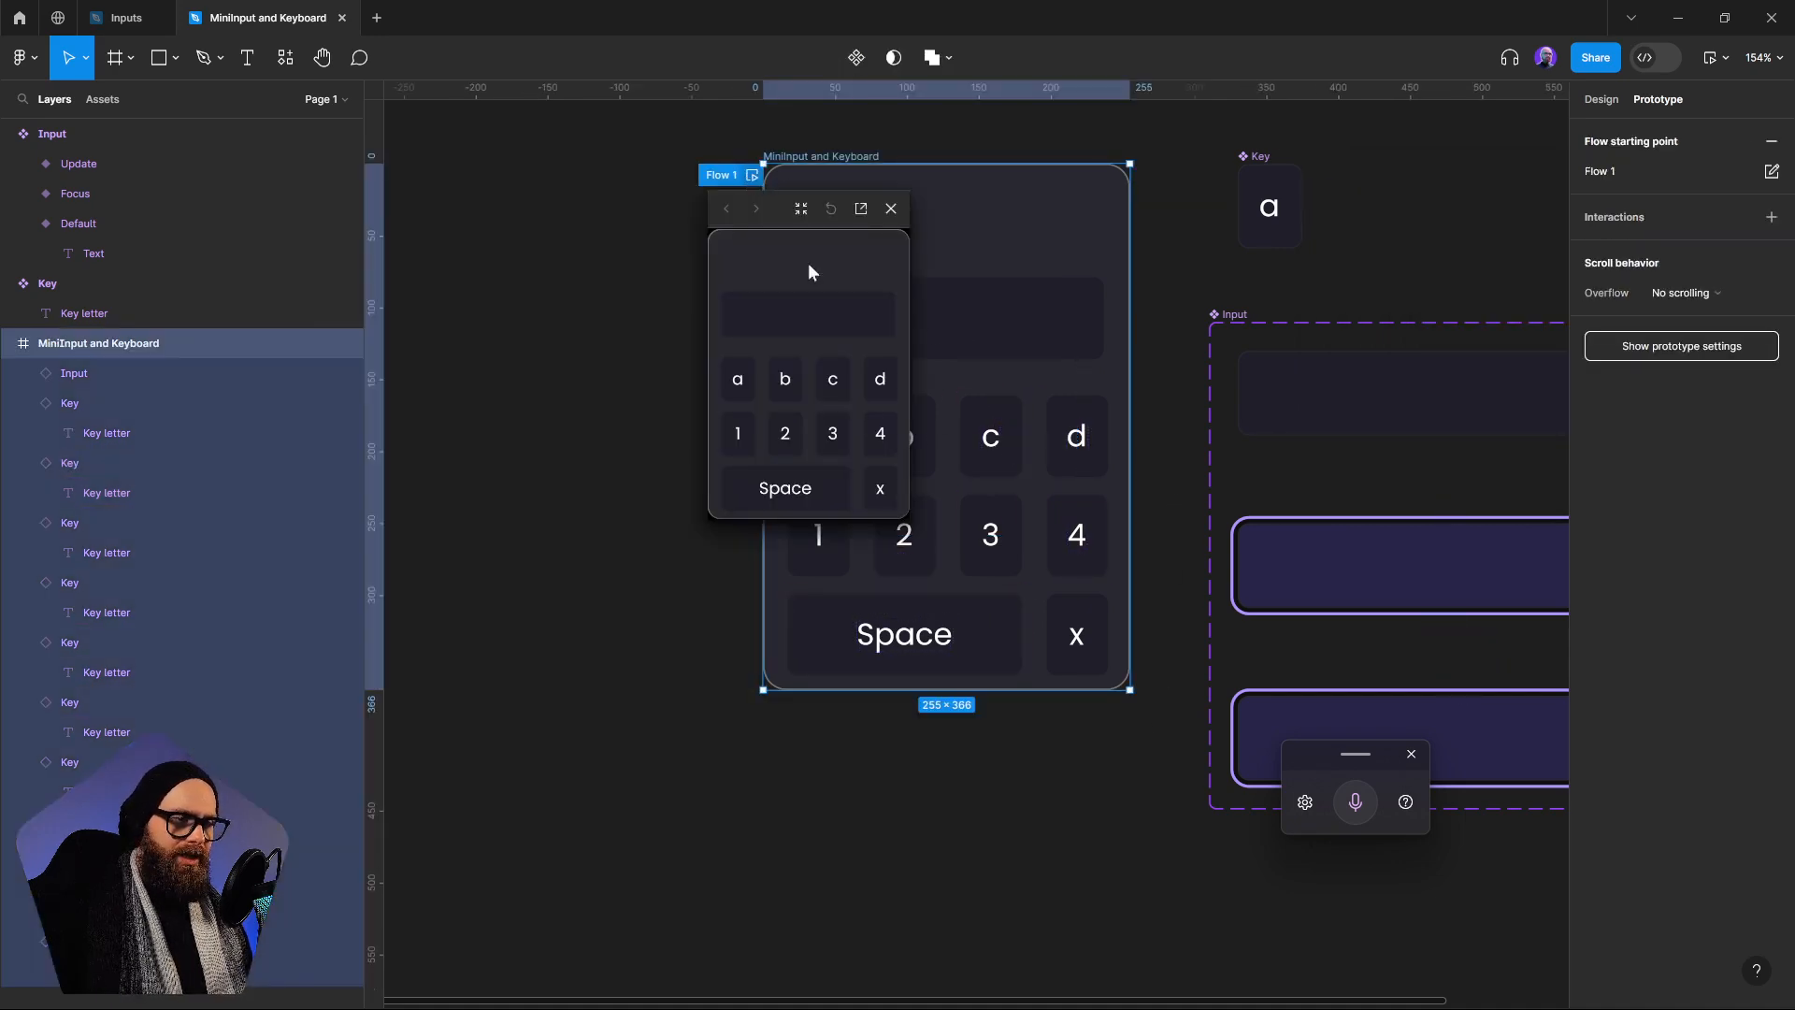
left_click(797, 325)
left_click(736, 391)
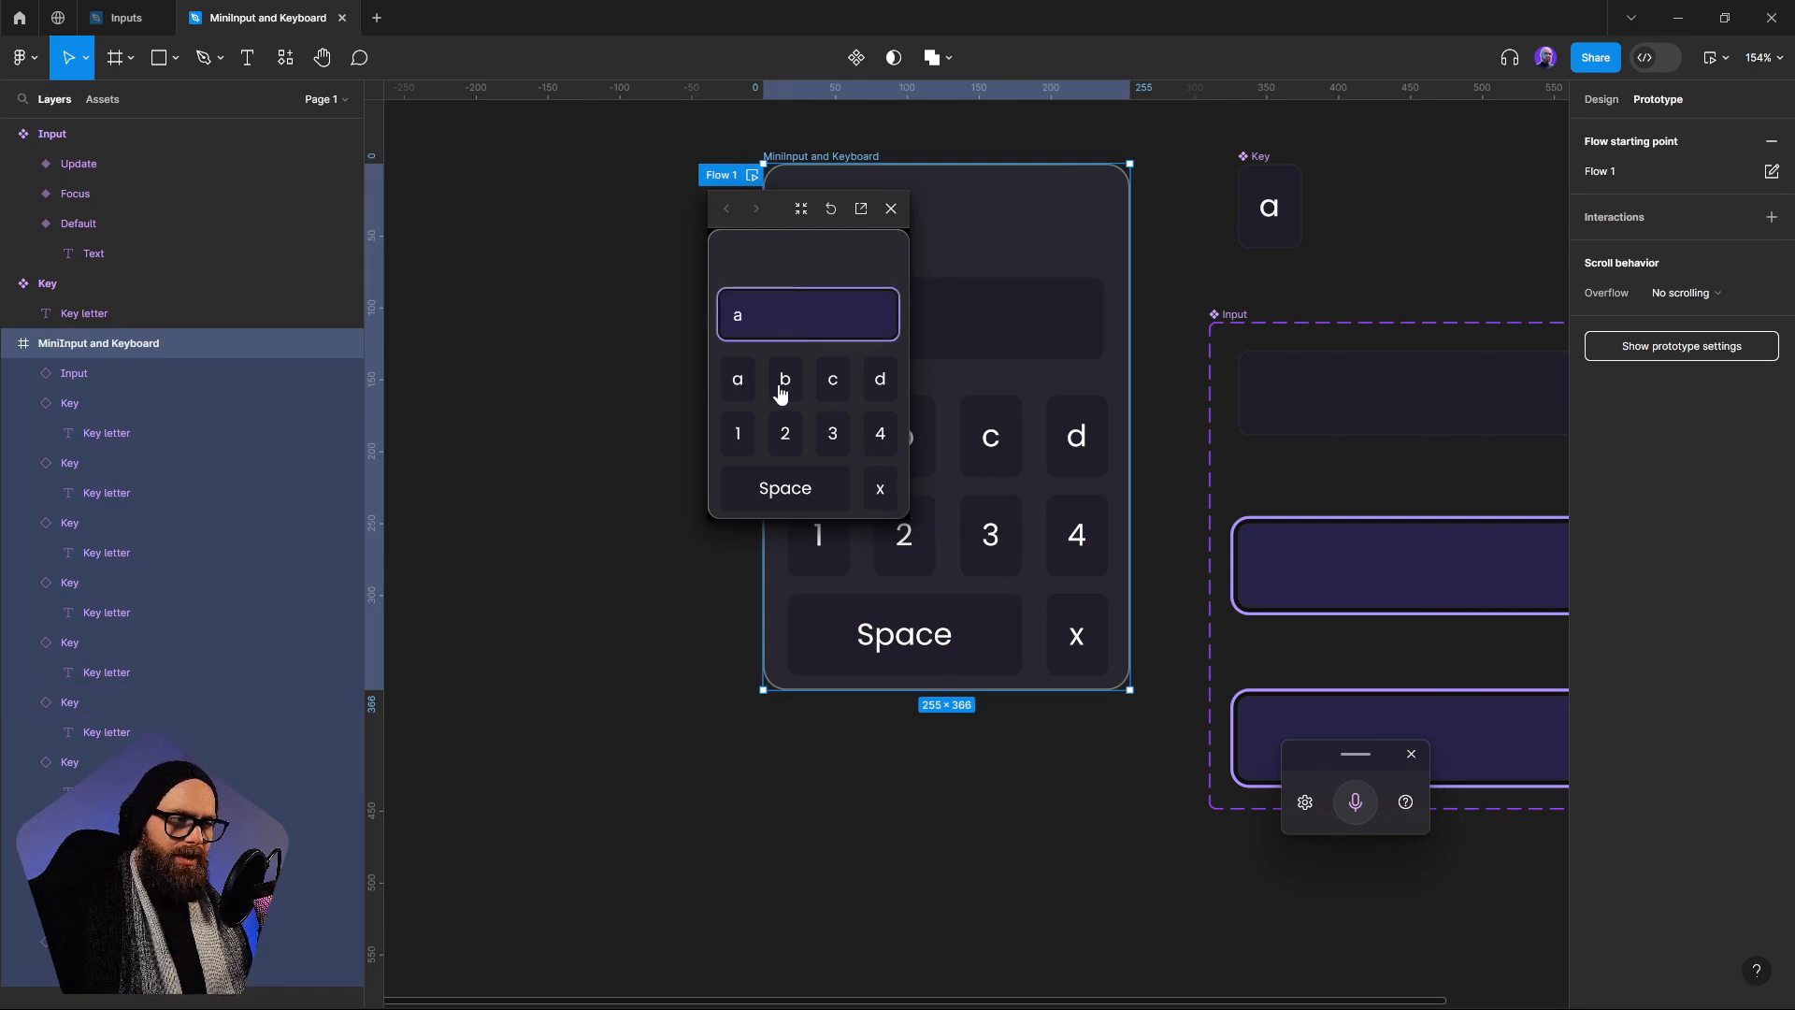
left_click(785, 389)
left_click(802, 493)
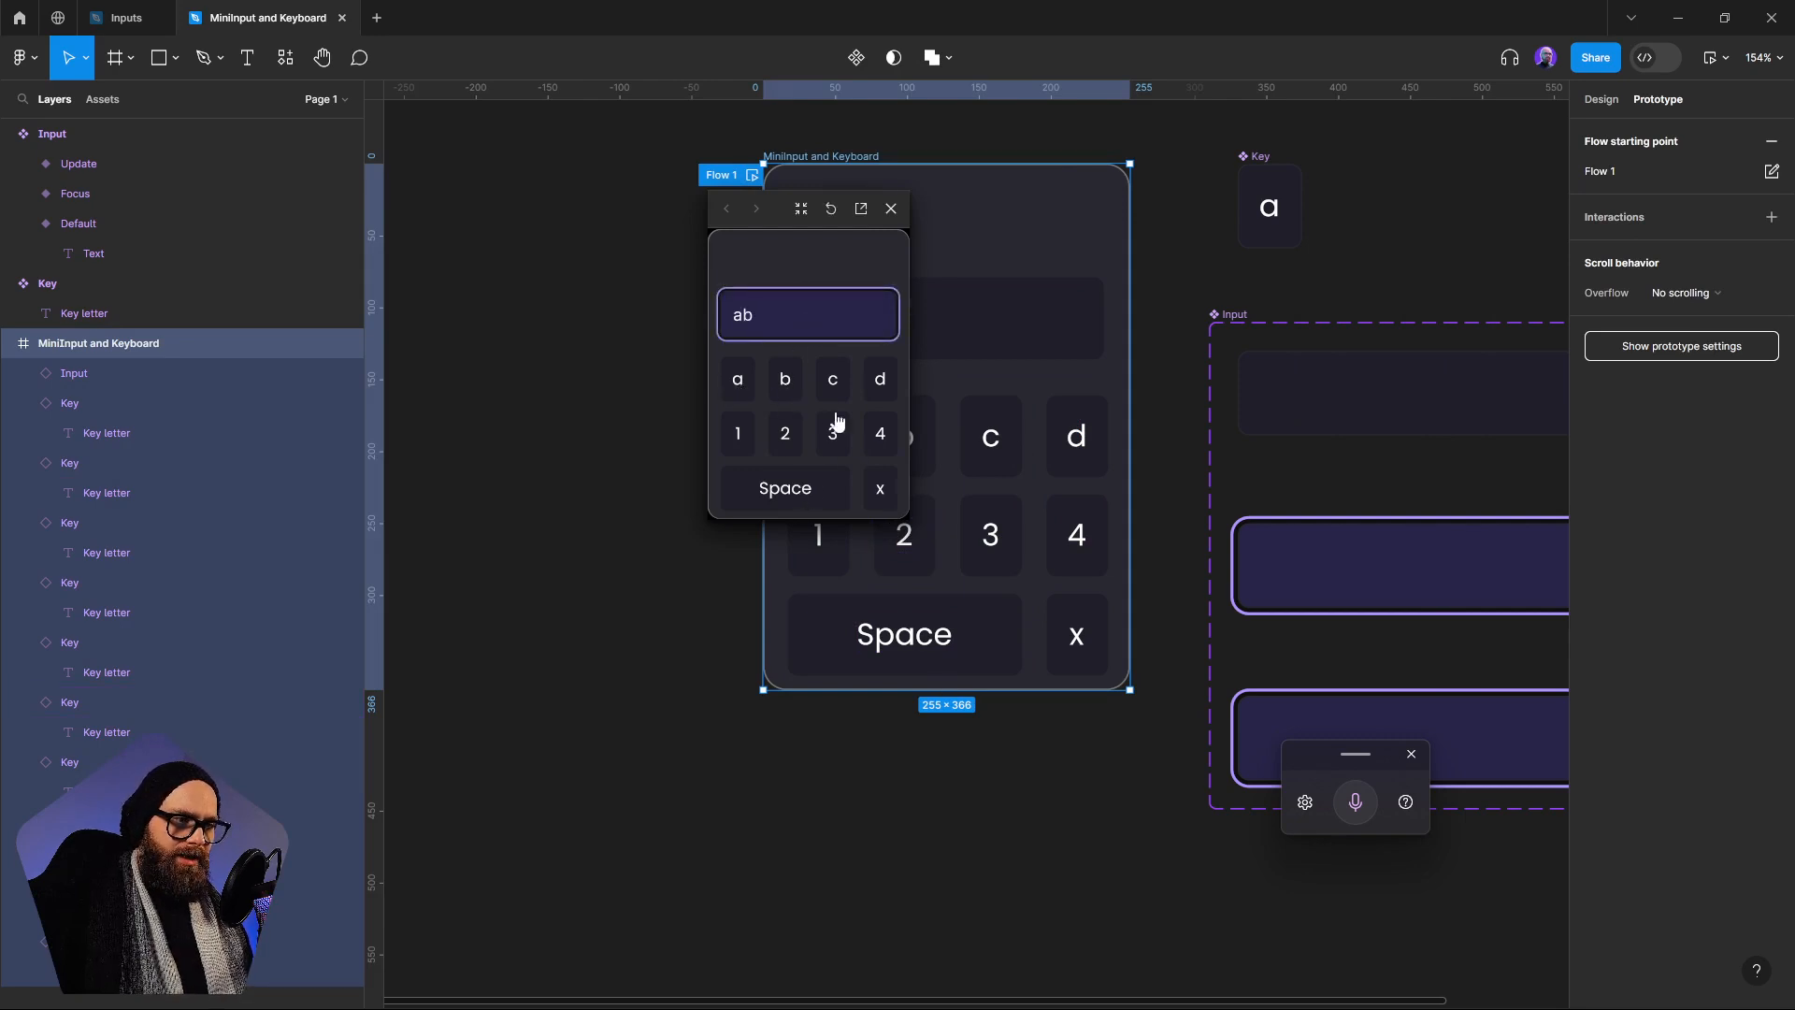
left_click(834, 381)
left_click(879, 379)
Test the preview's number keys by adding 3, 2, 1 and more characters, and empty the input with the x key
left_click(845, 433)
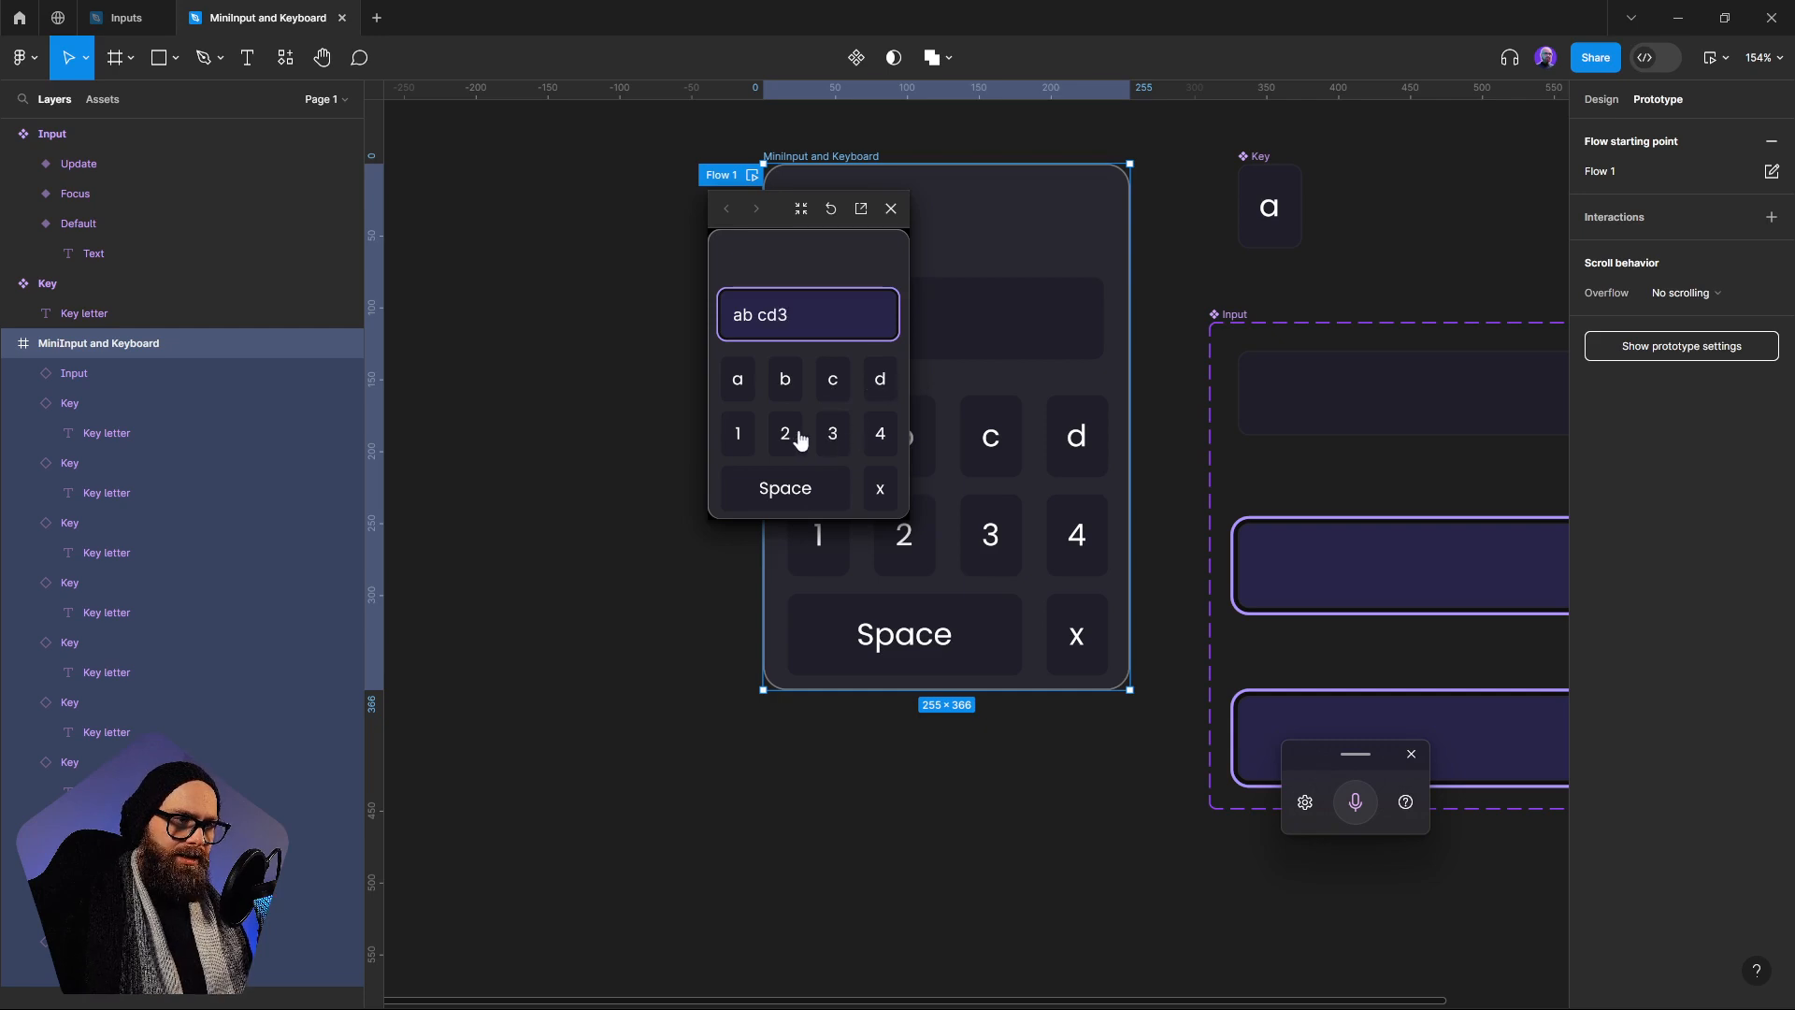
left_click(790, 435)
left_click(739, 434)
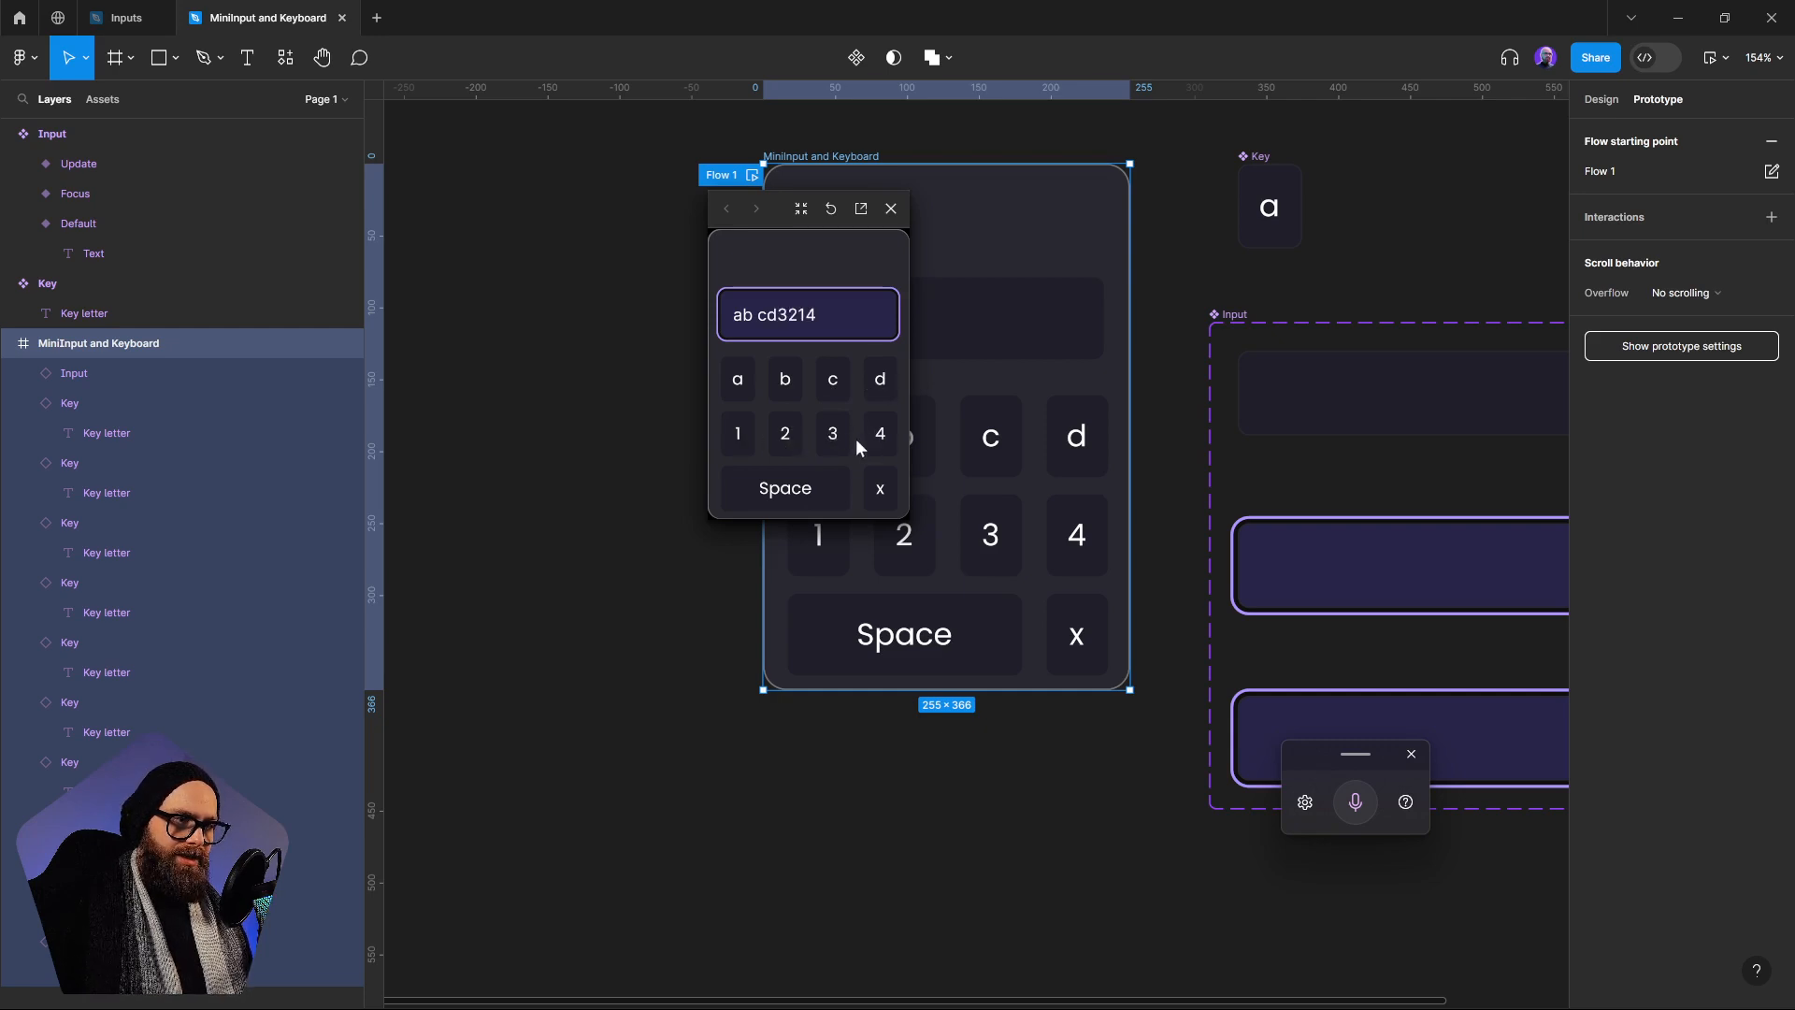
left_click(841, 429)
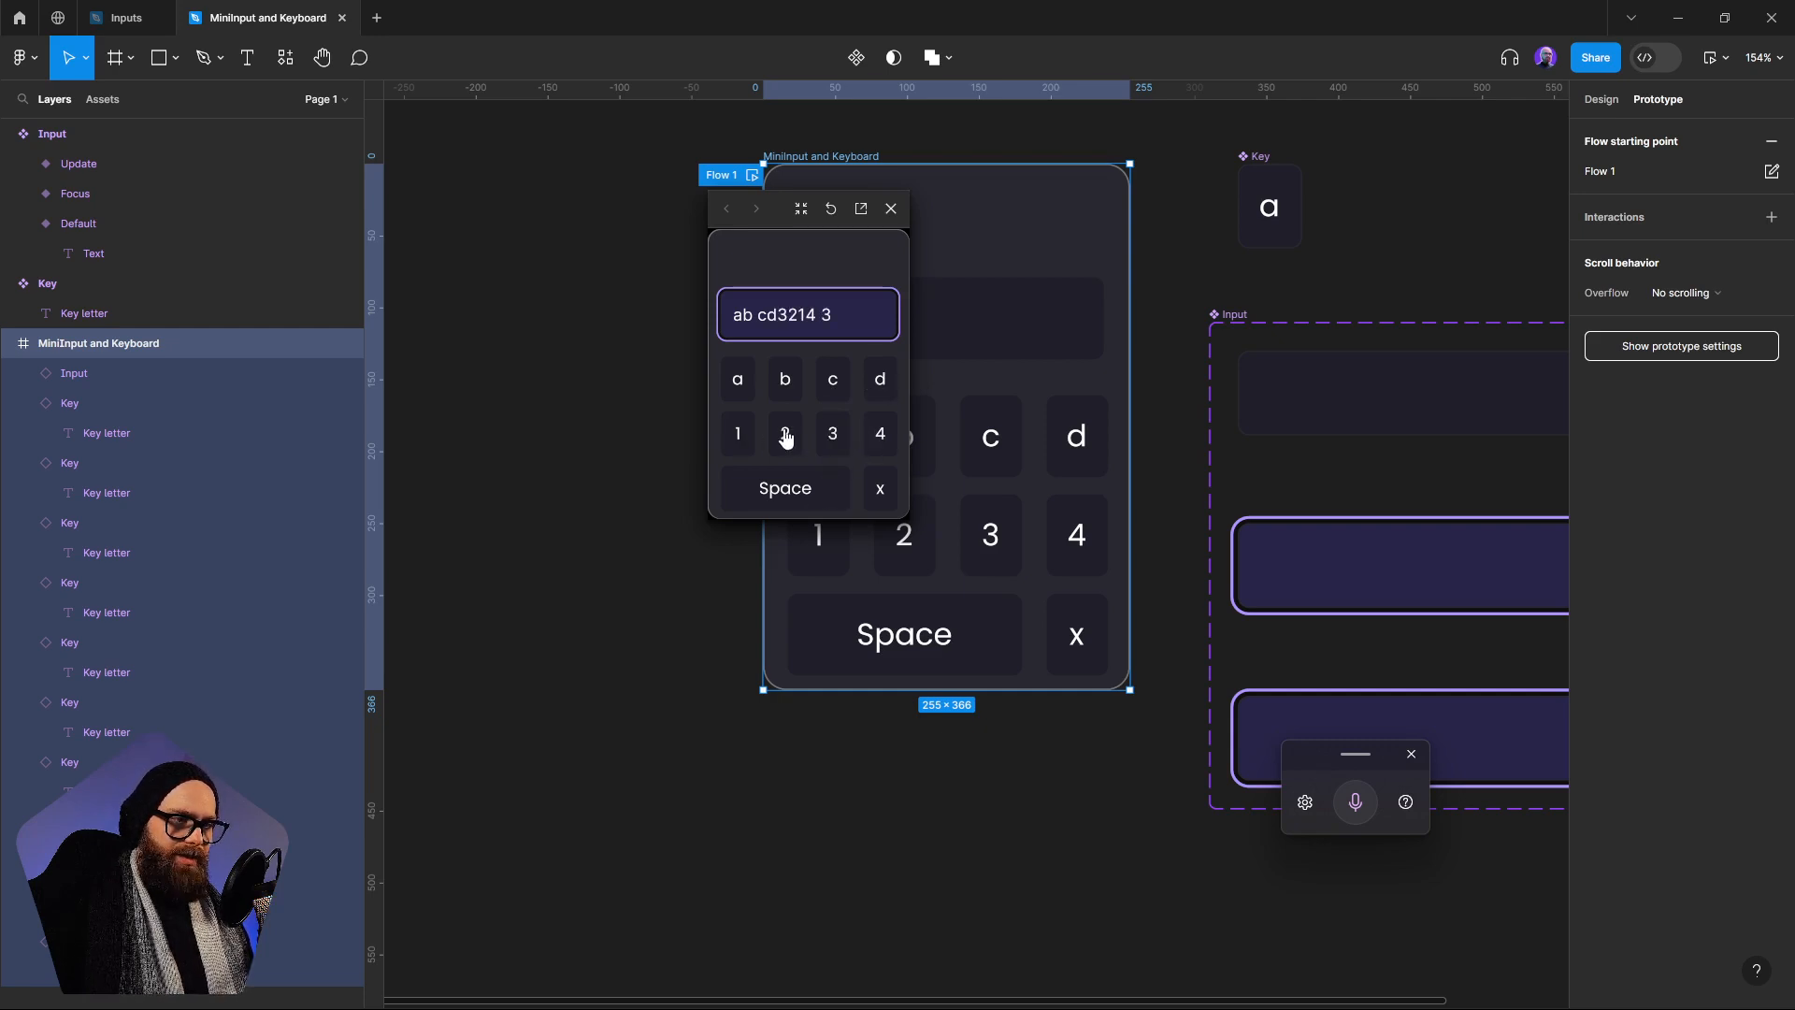
left_click(784, 434)
left_click(784, 381)
left_click(883, 496)
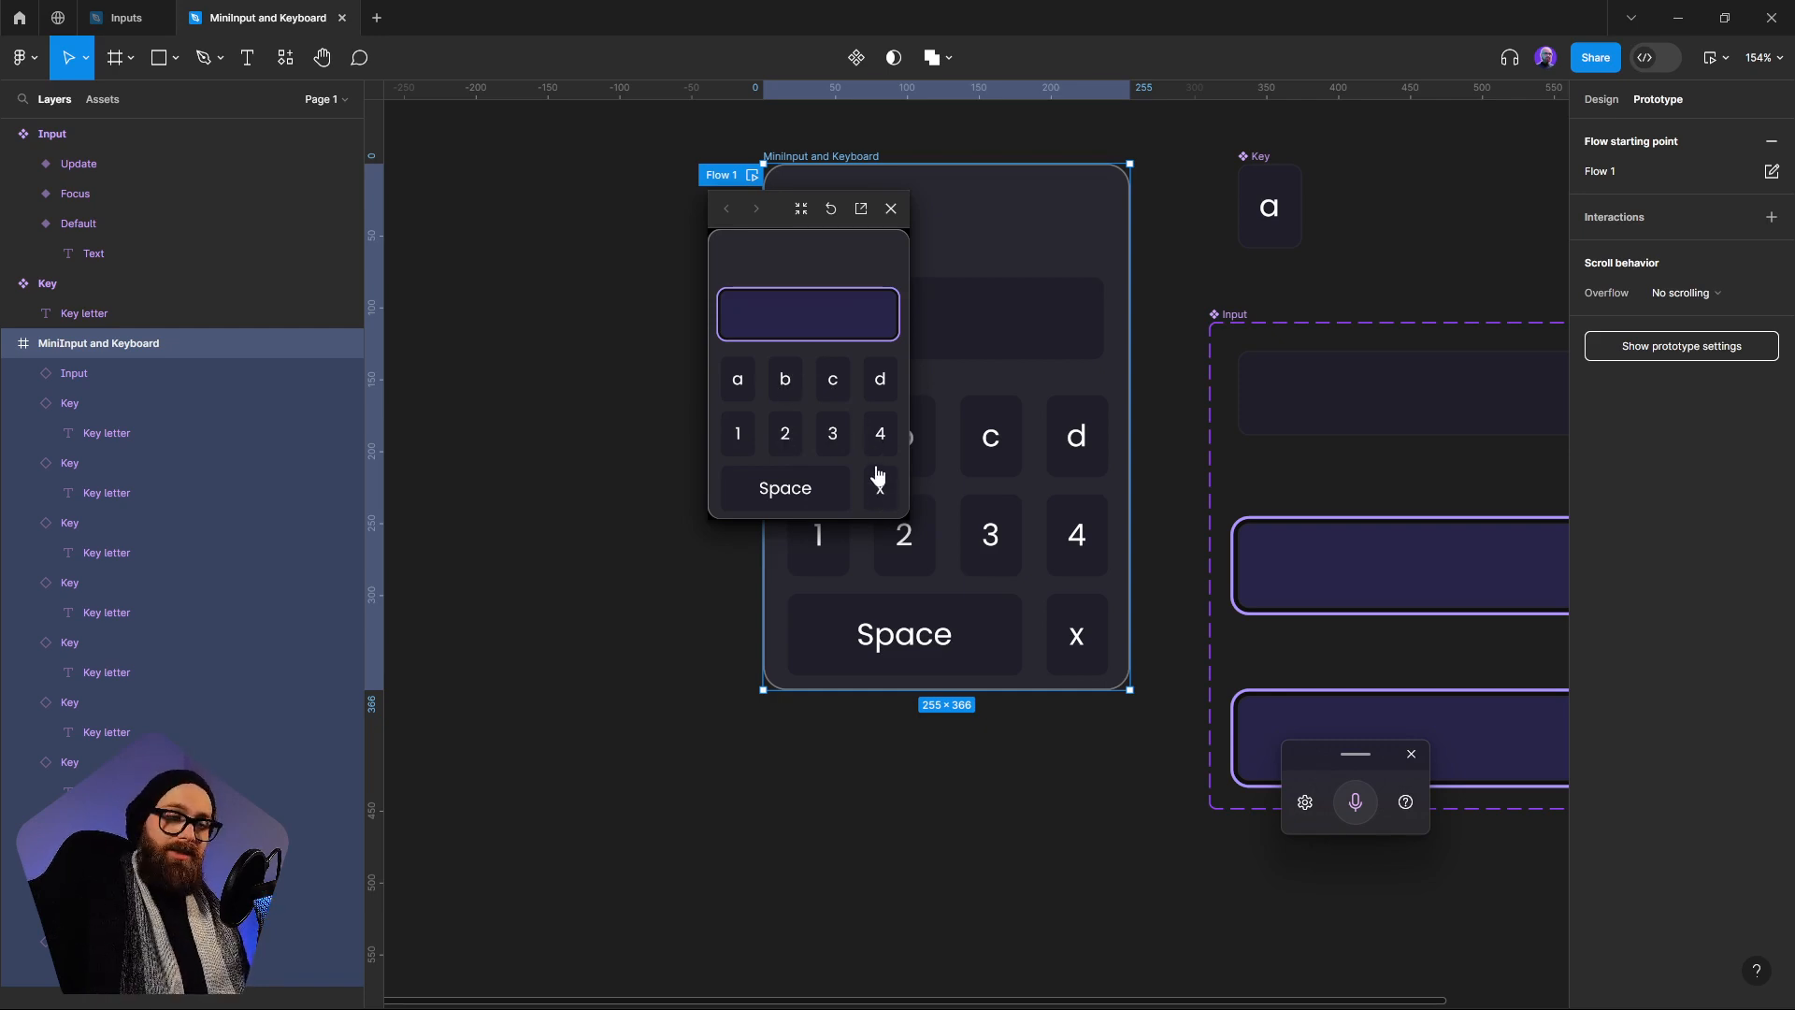
Enter "cbad4c32b1a" with the preview keys and deselect the input field before closing the preview
left_click(834, 379)
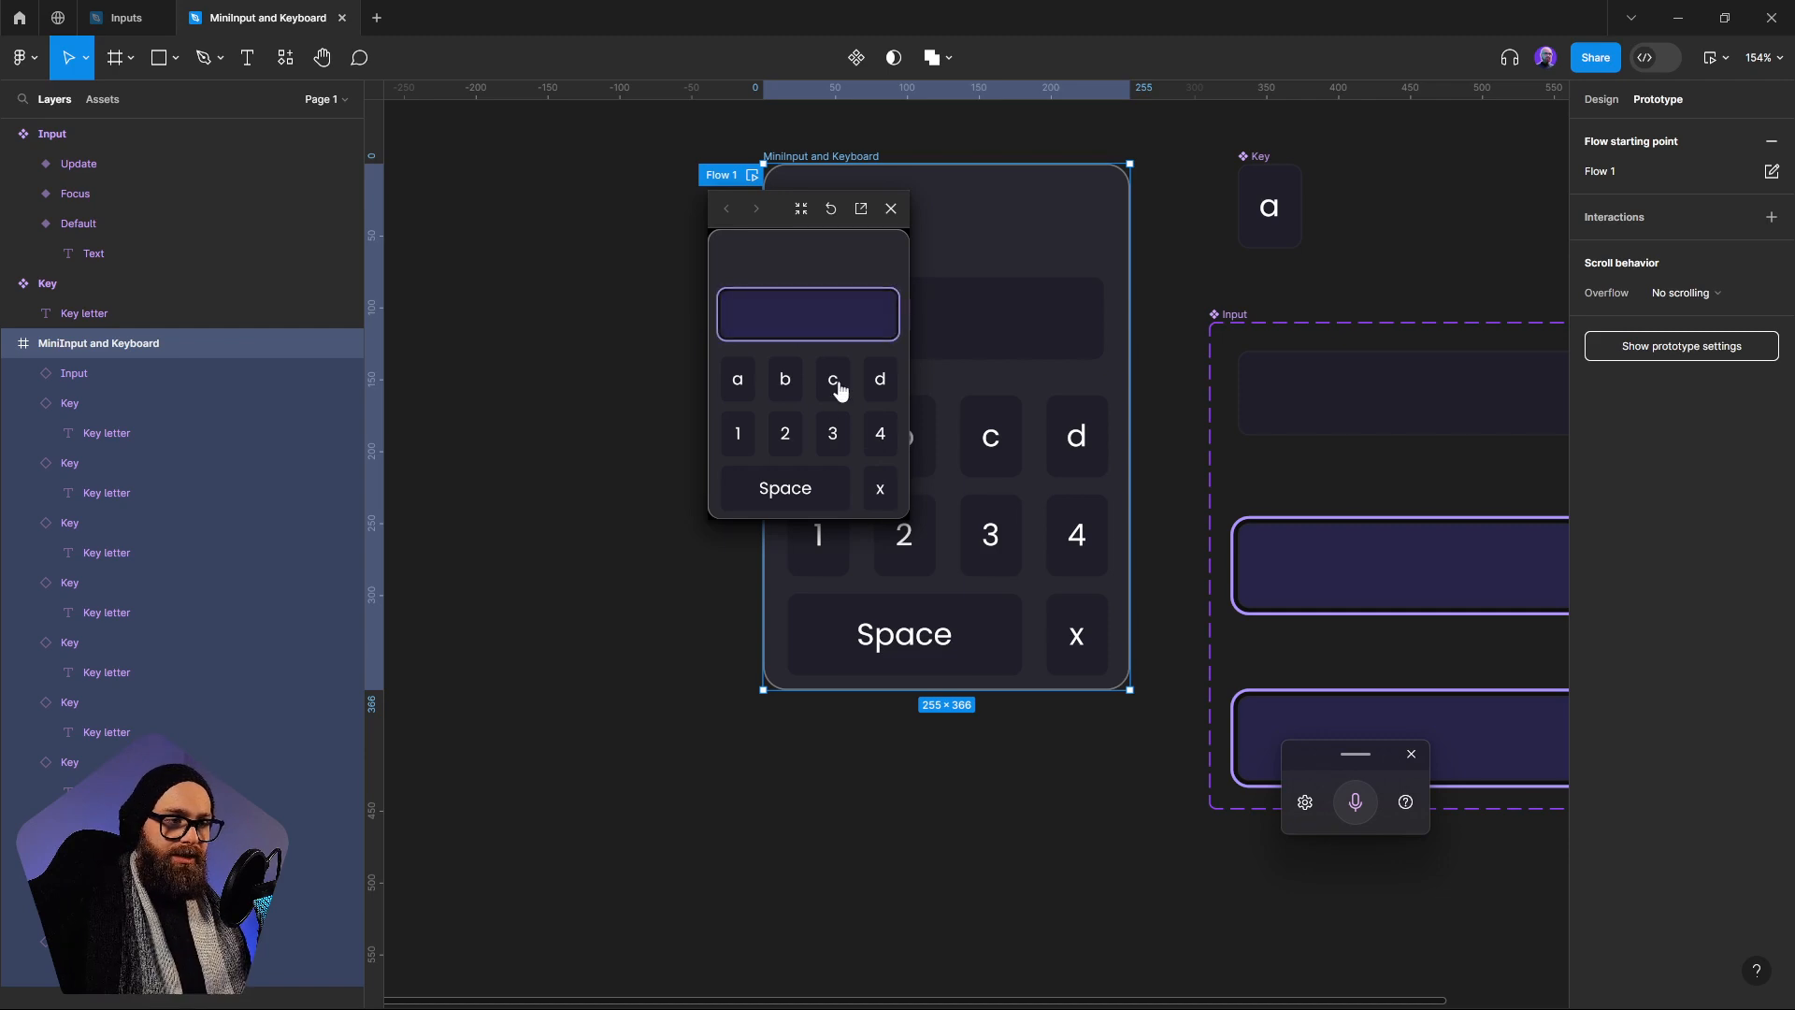
left_click(783, 382)
left_click(738, 383)
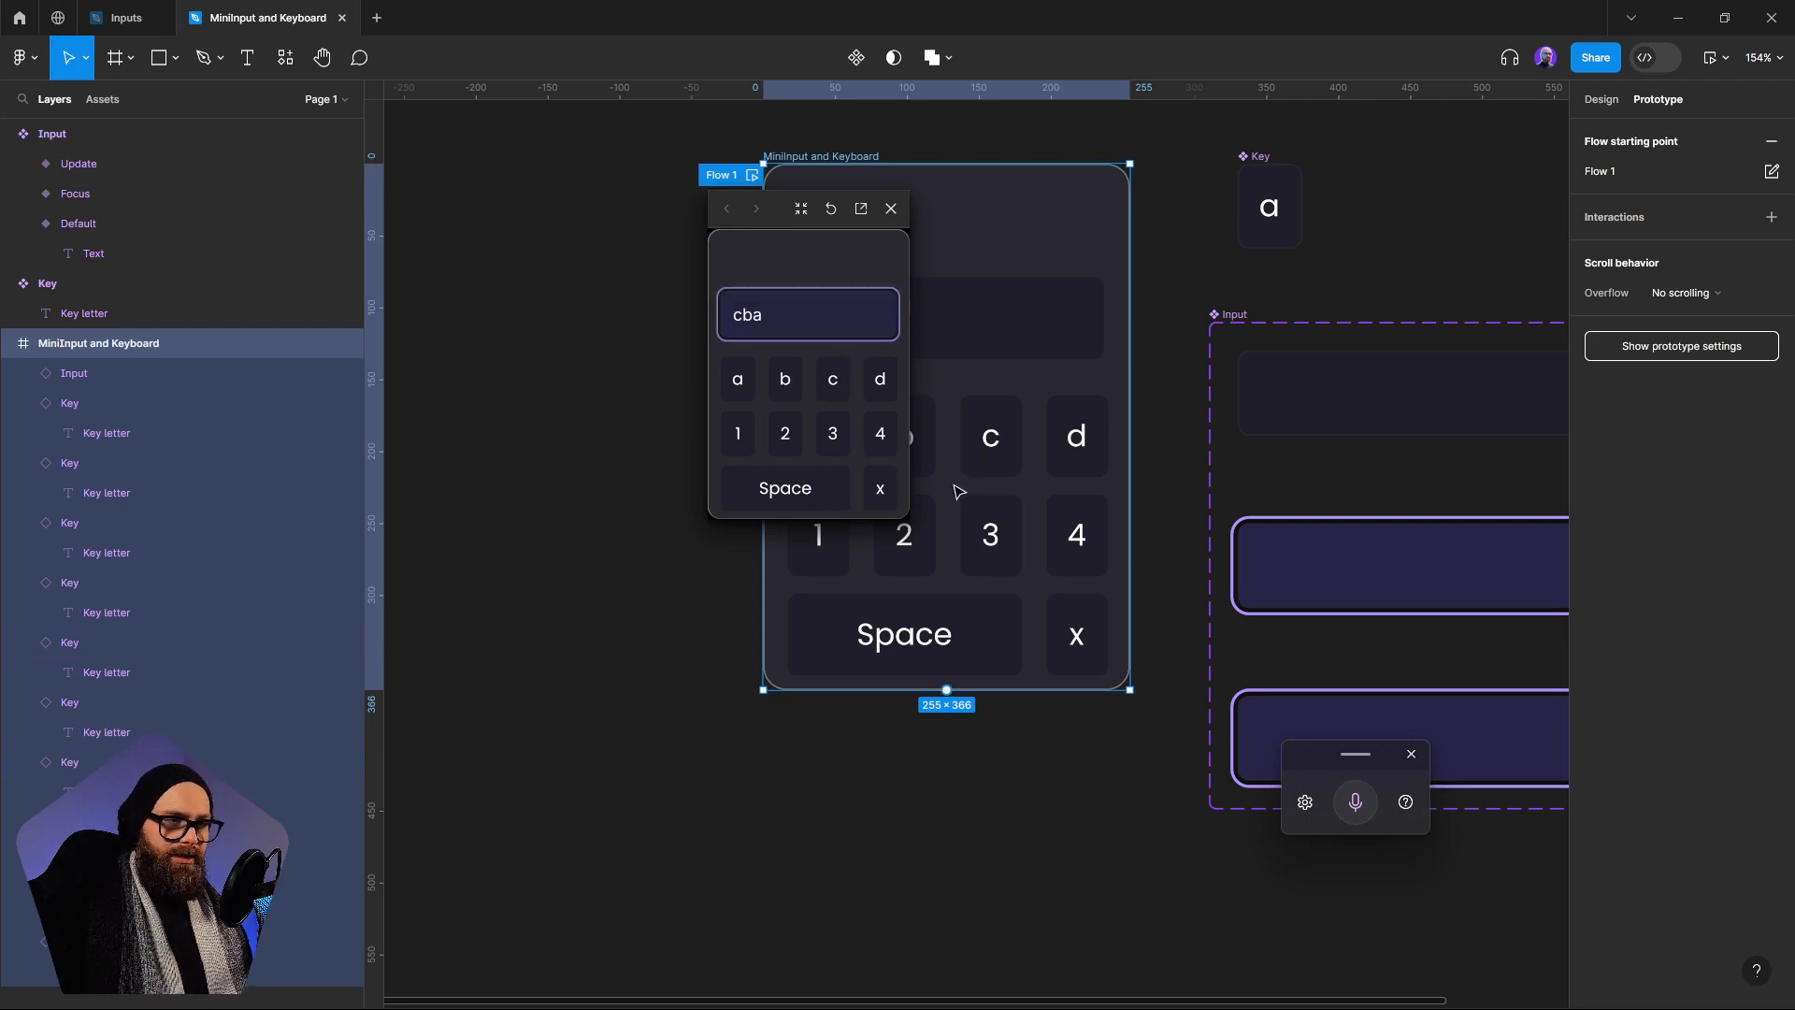
left_click(884, 385)
left_click(833, 383)
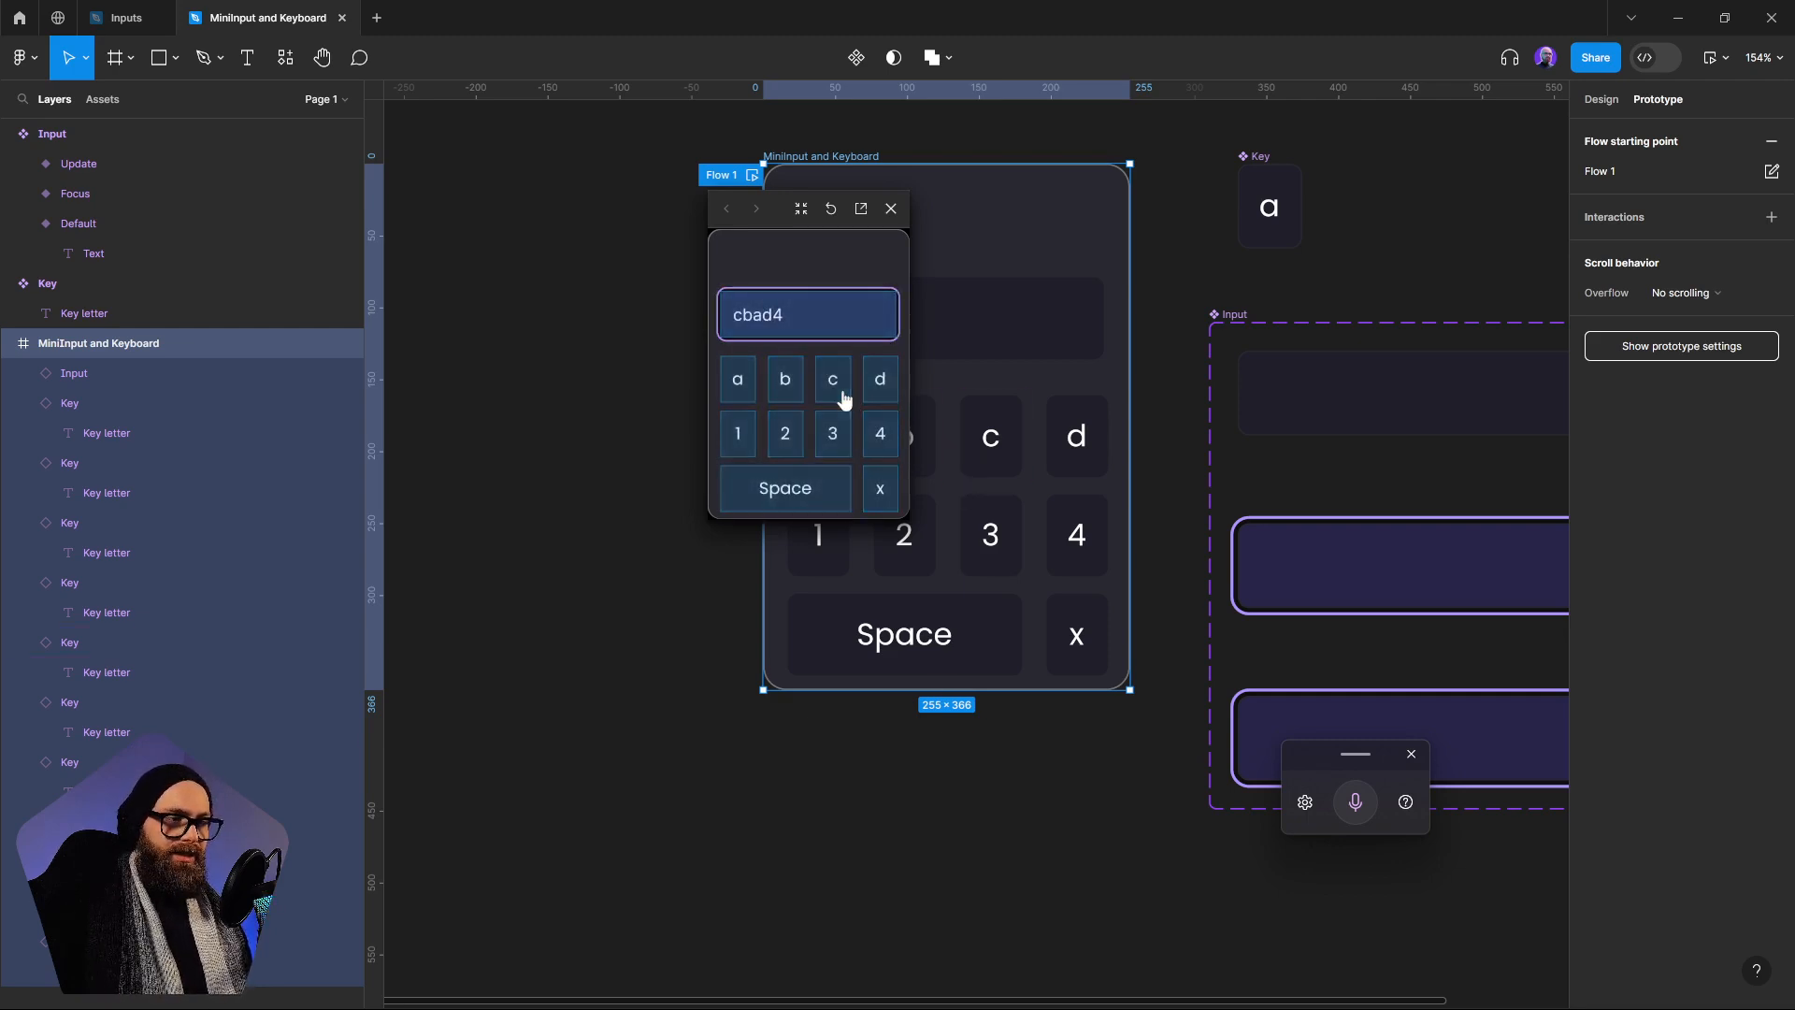
left_click(833, 433)
left_click(787, 433)
left_click(784, 393)
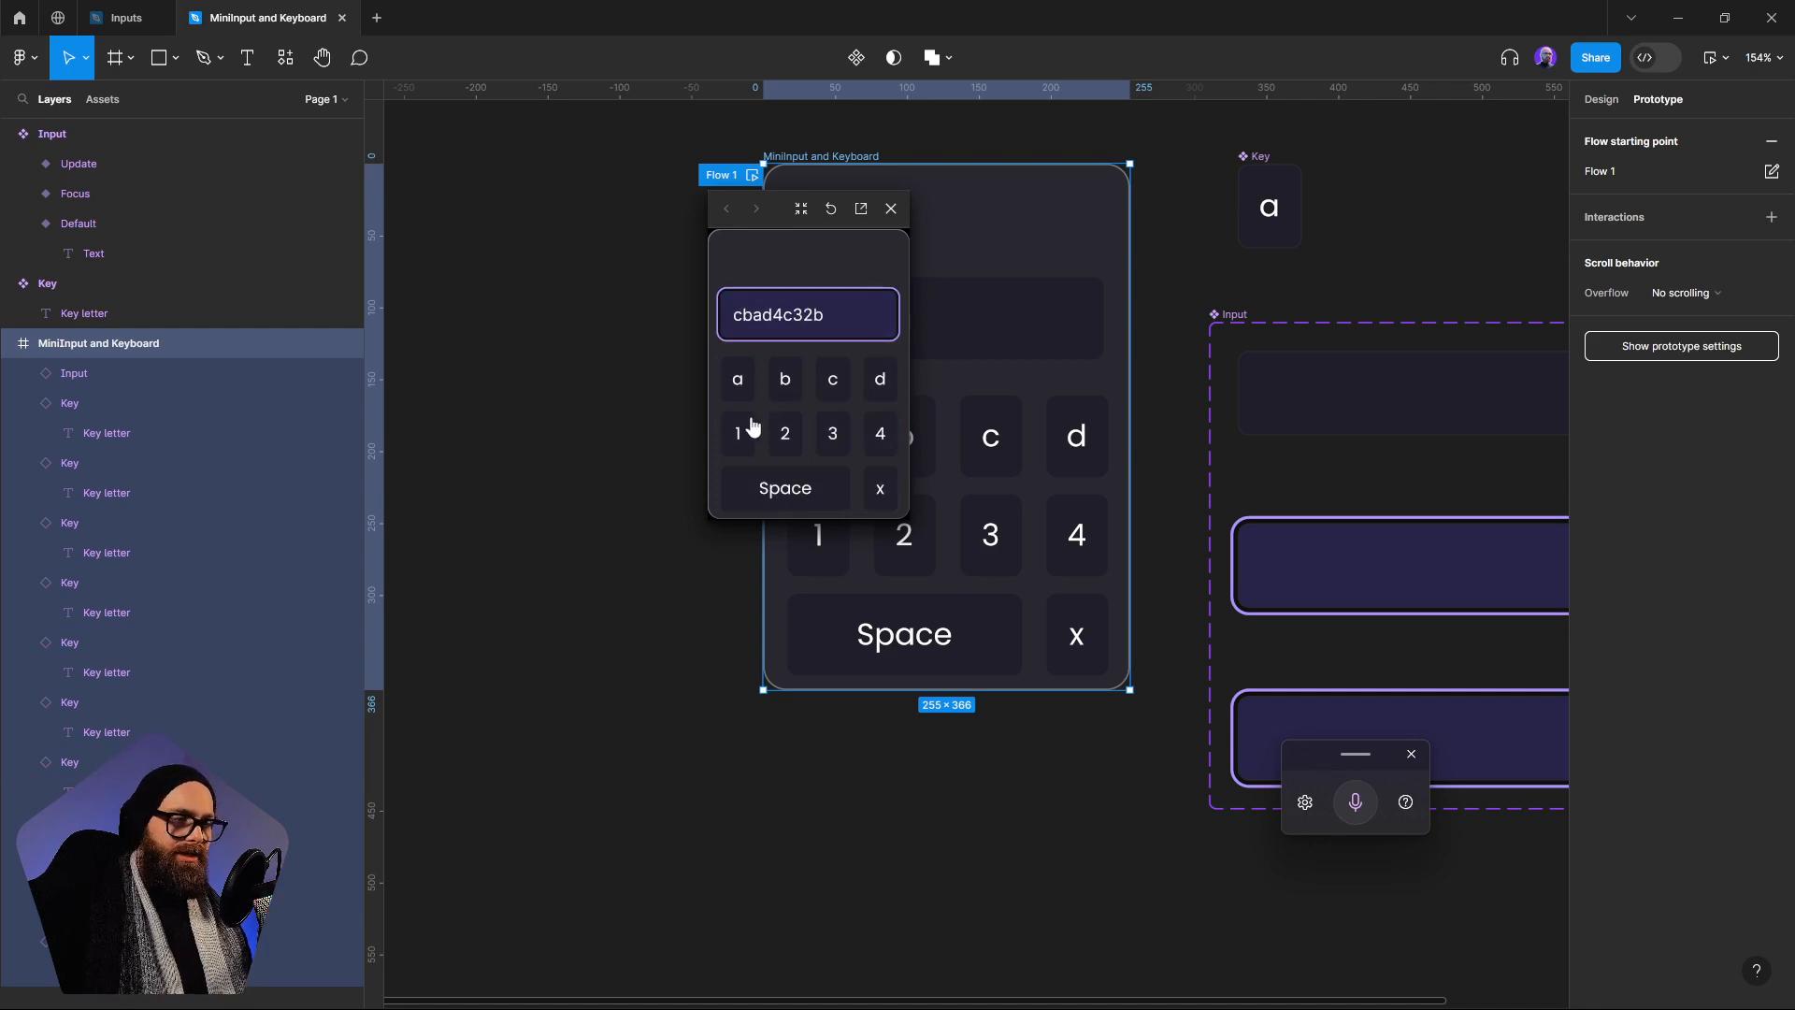
left_click(738, 432)
left_click(738, 383)
left_click(787, 330)
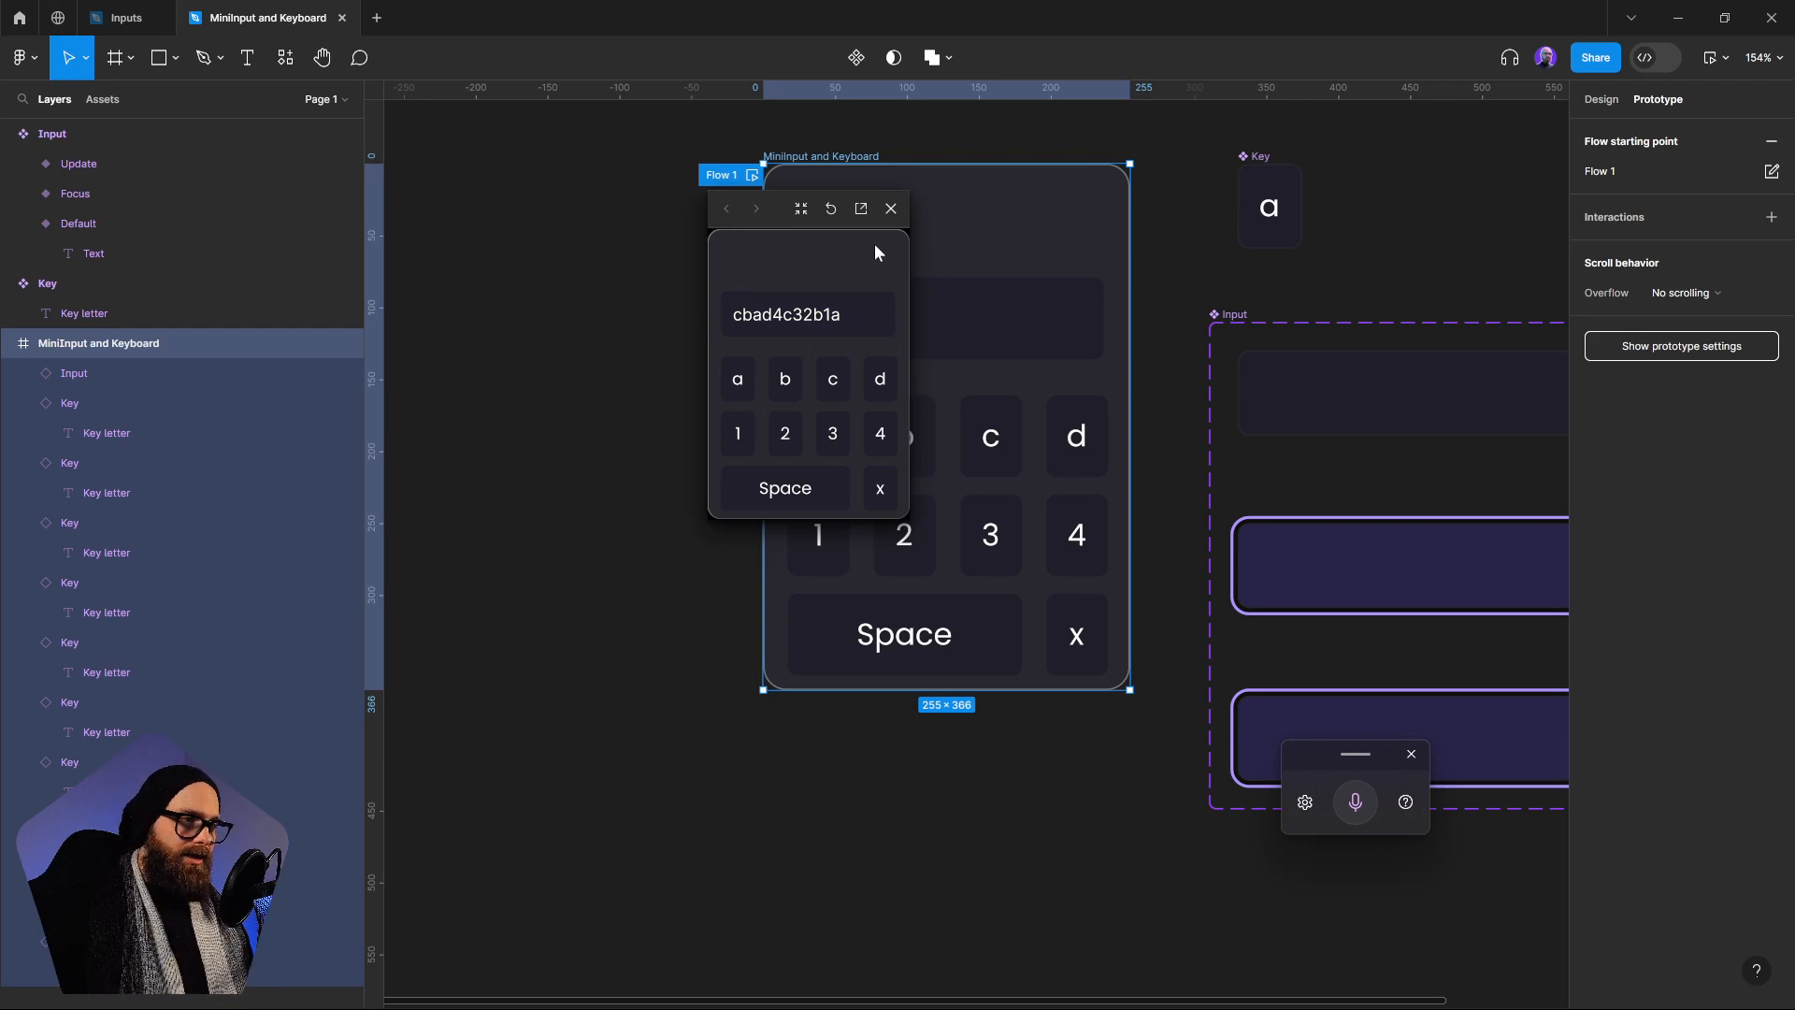
left_click(891, 208)
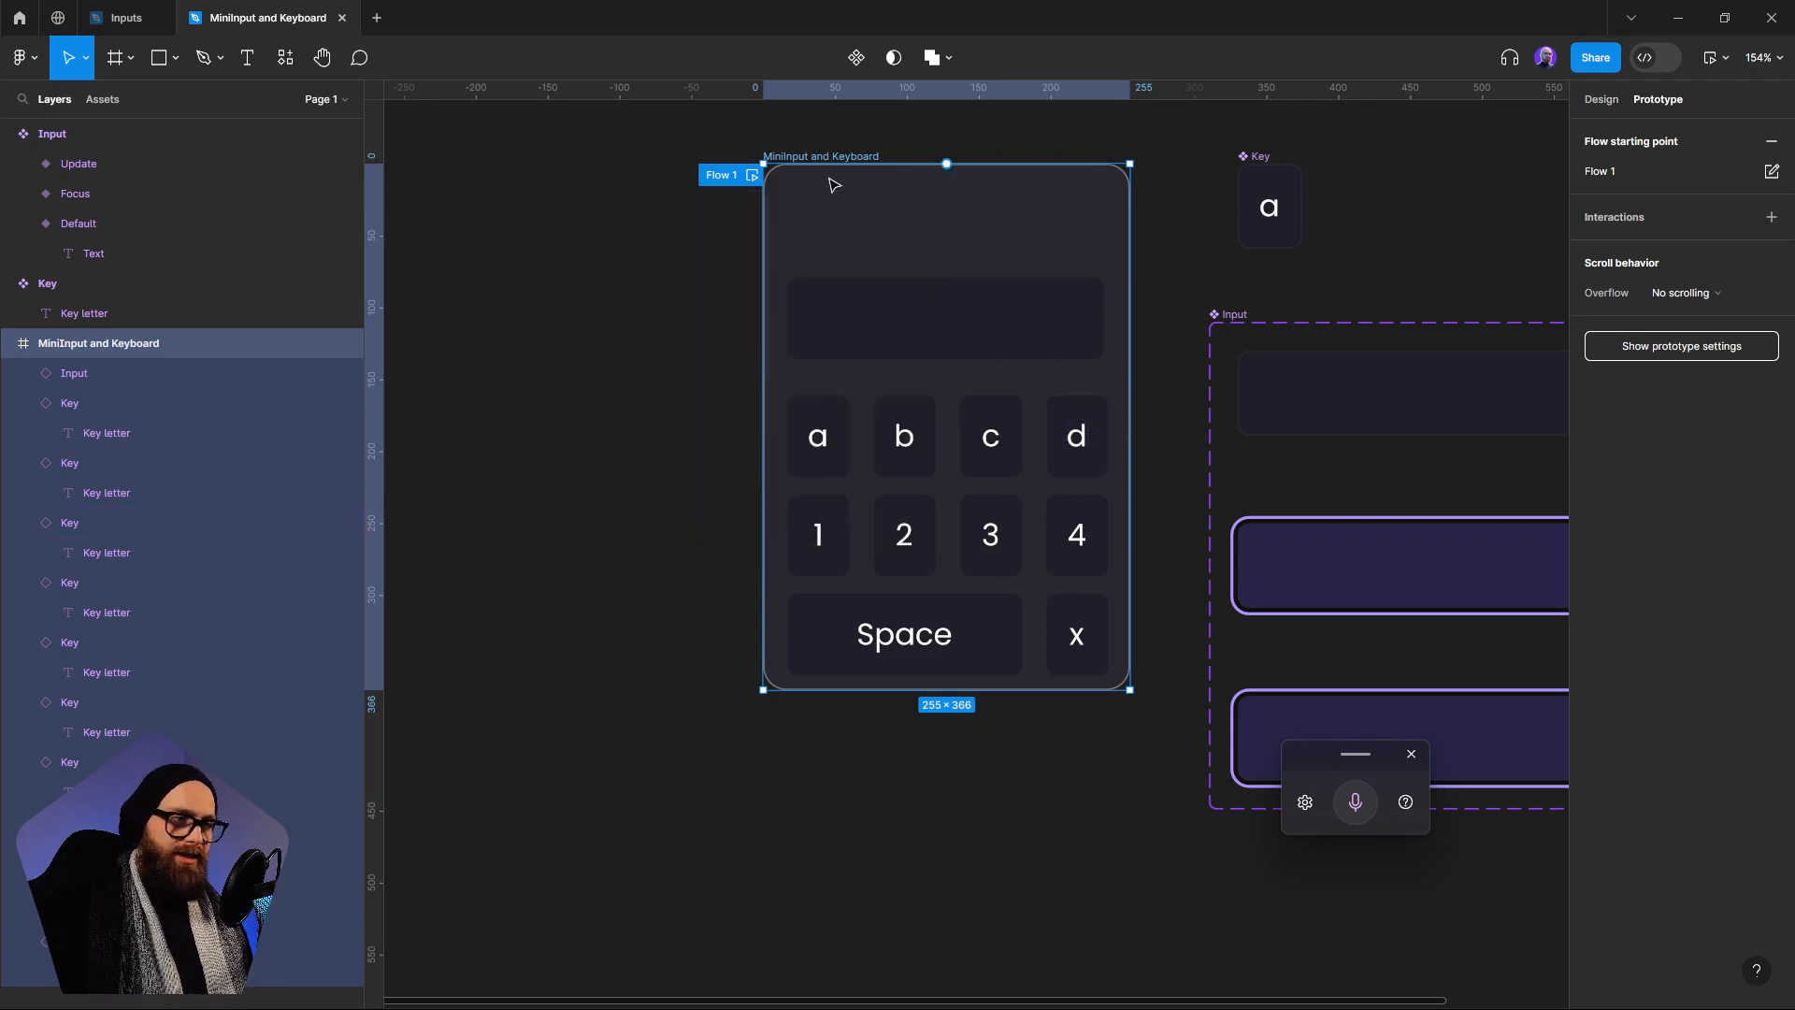
Switch to the Inputs file and dismiss the floating voice typing bar
left_click(124, 18)
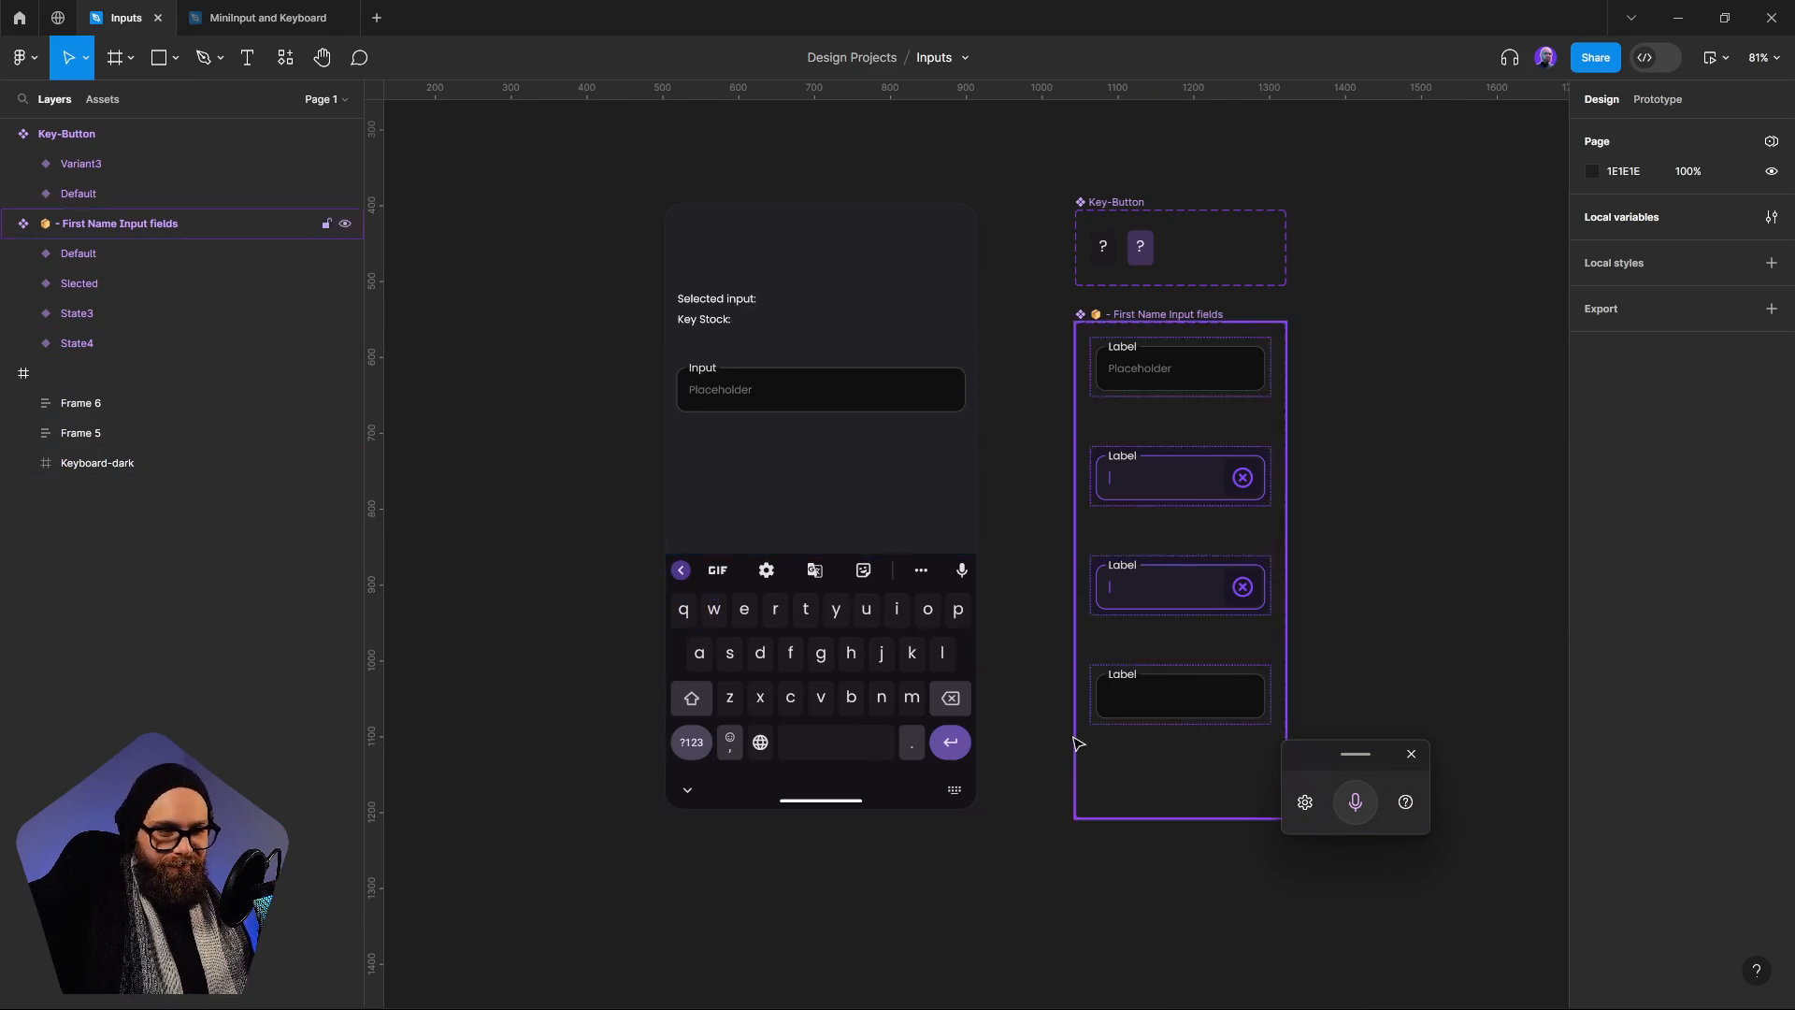
left_click(1411, 754)
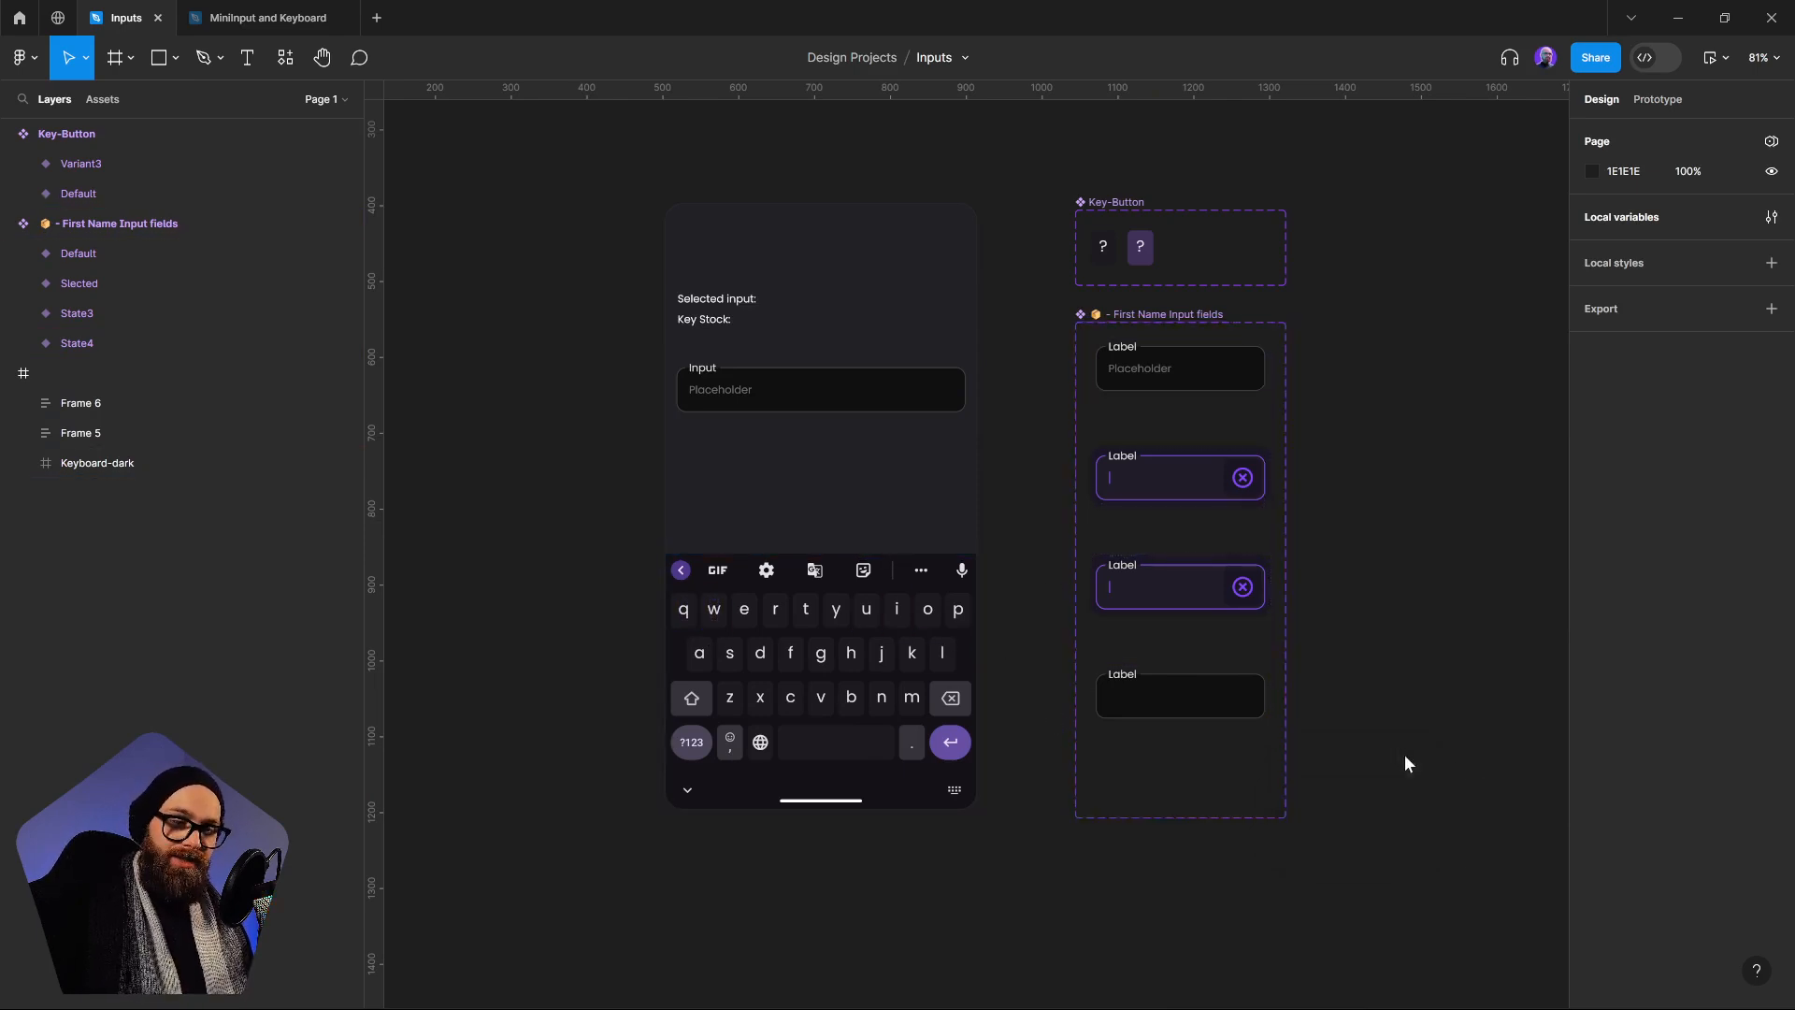